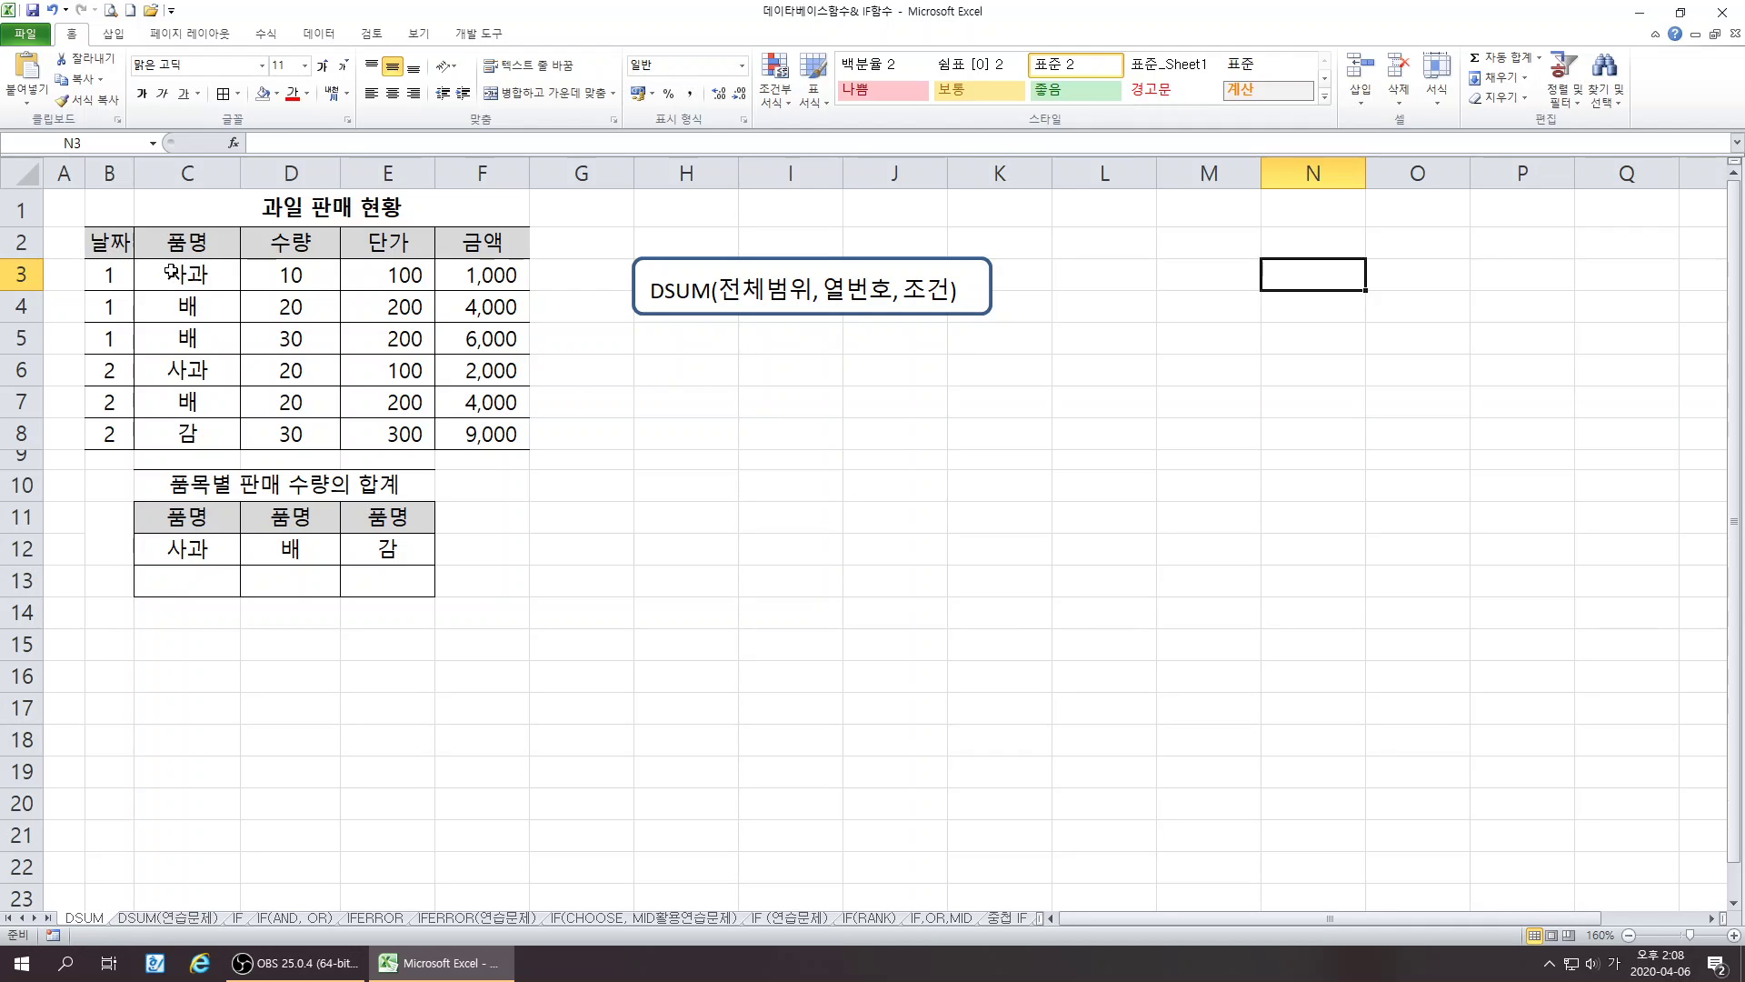
- Examine the product names in C3:C8, the header-plus-item pairs in column C, and the full sales table range B2:F8
drag(171, 271, 173, 433)
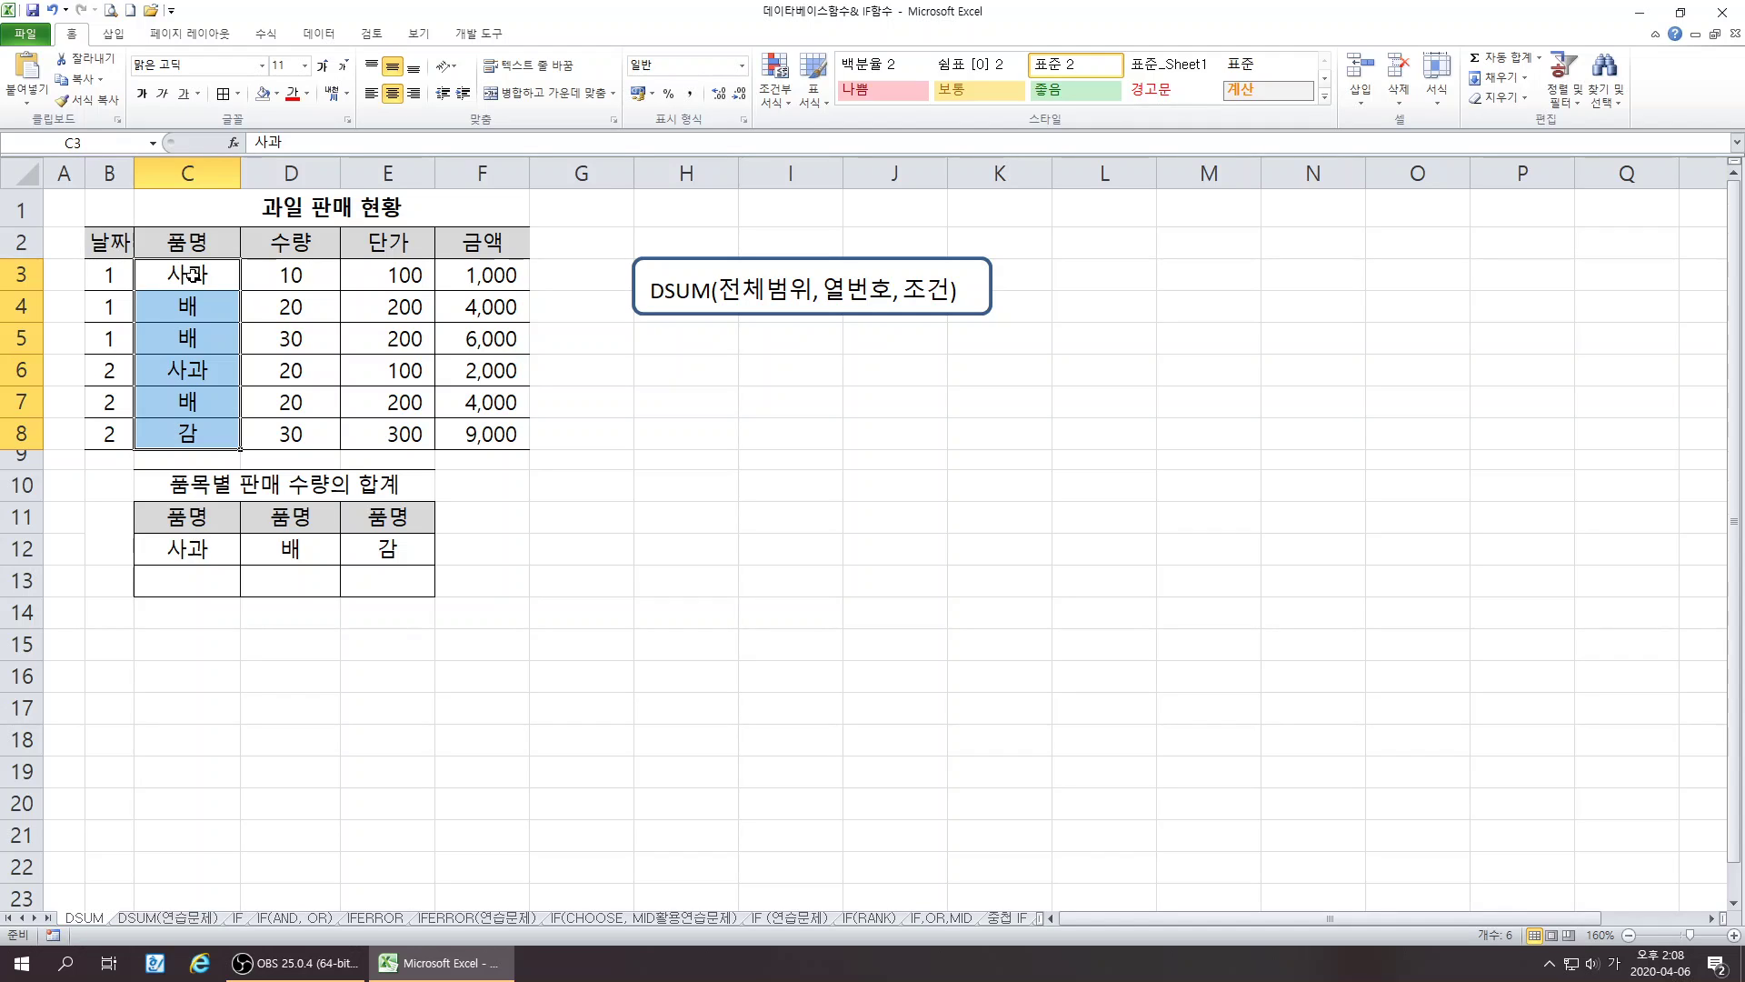
click(195, 374)
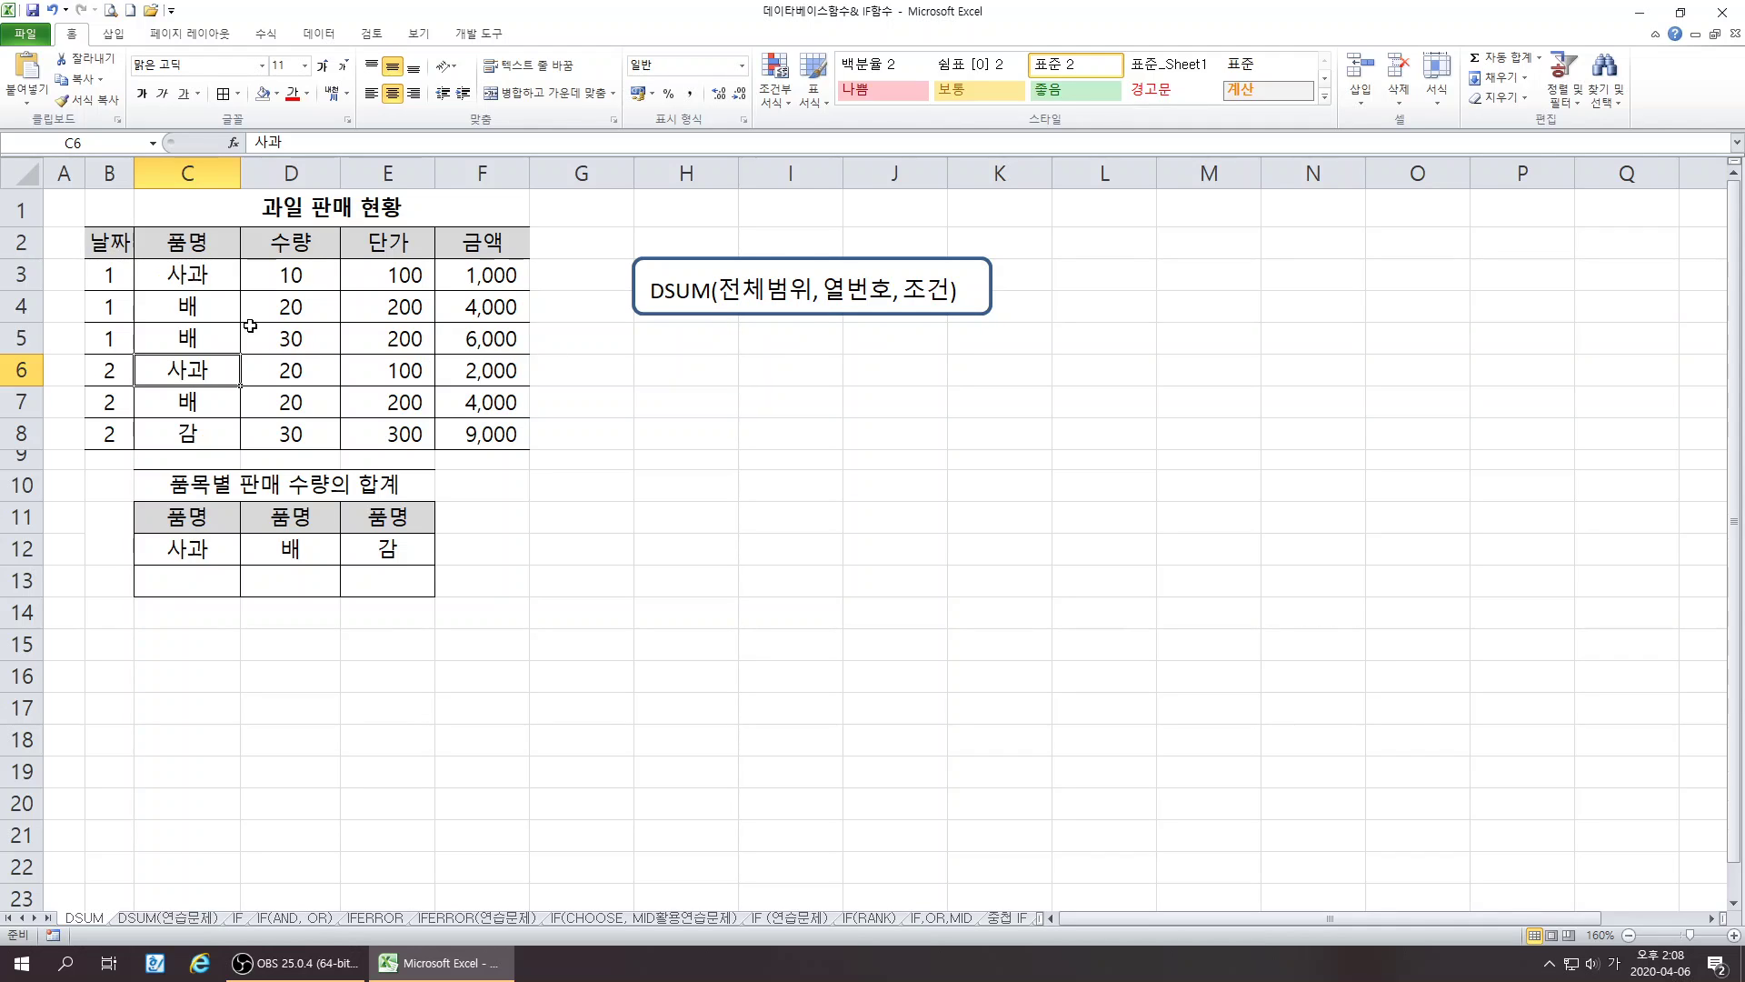
drag(191, 278, 176, 431)
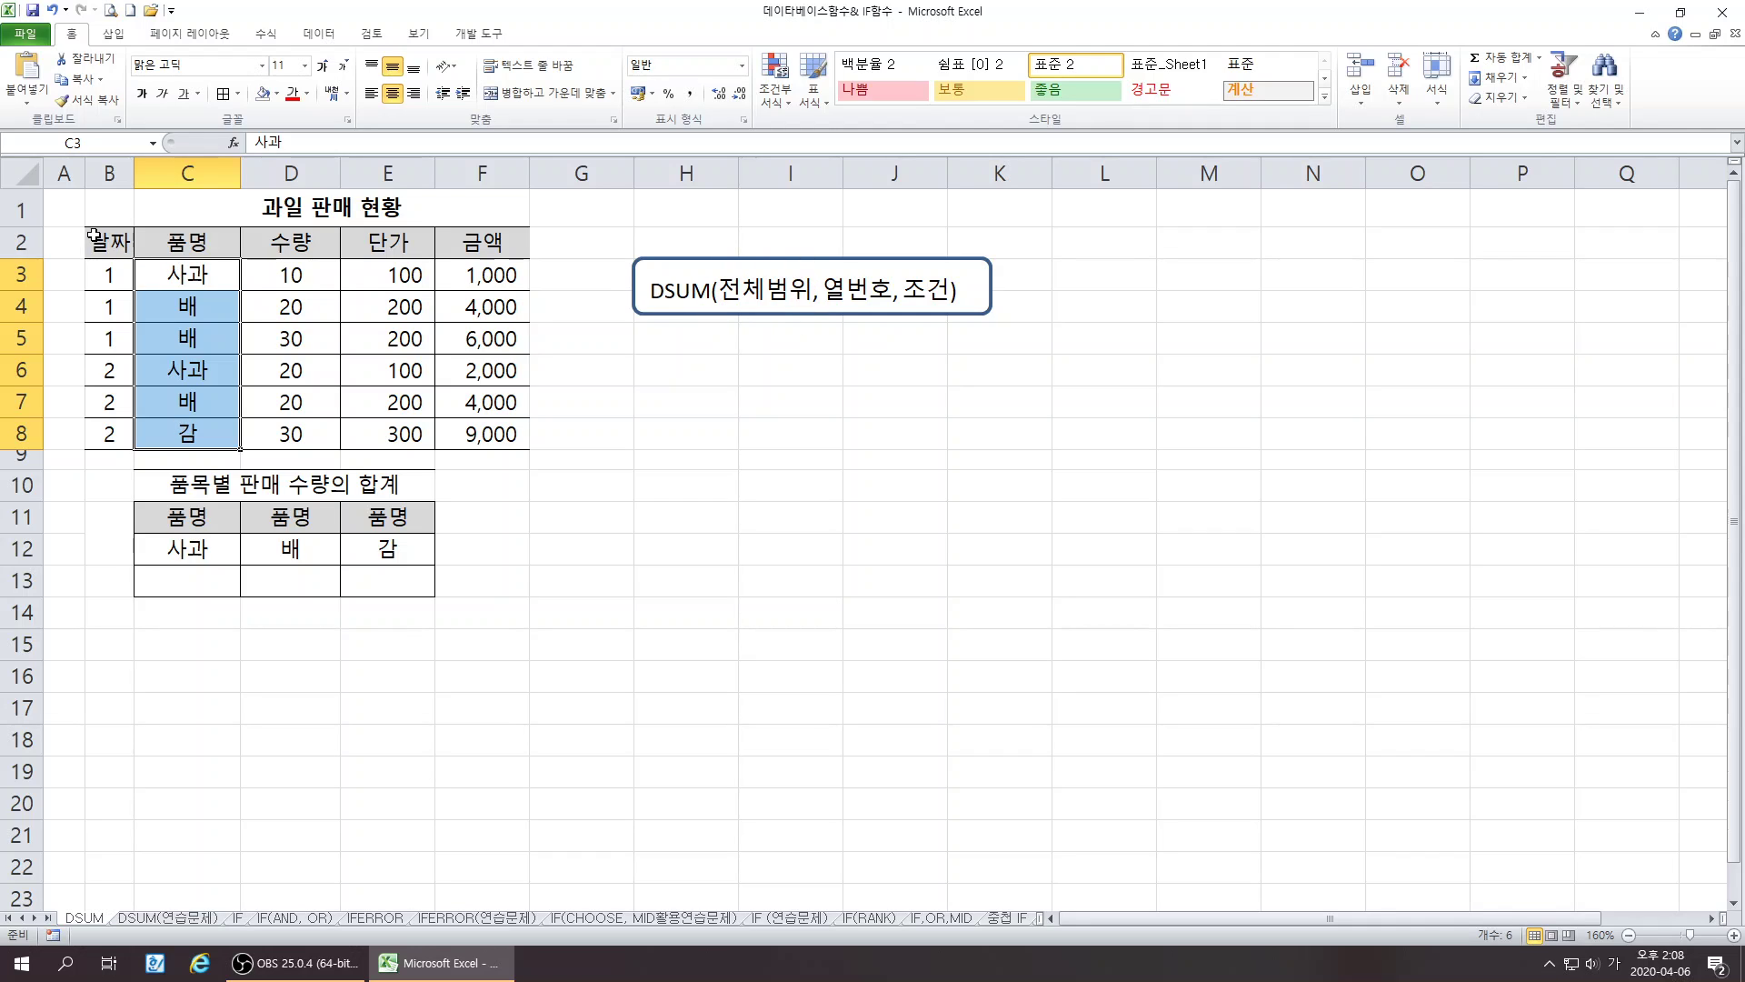
drag(96, 238, 487, 428)
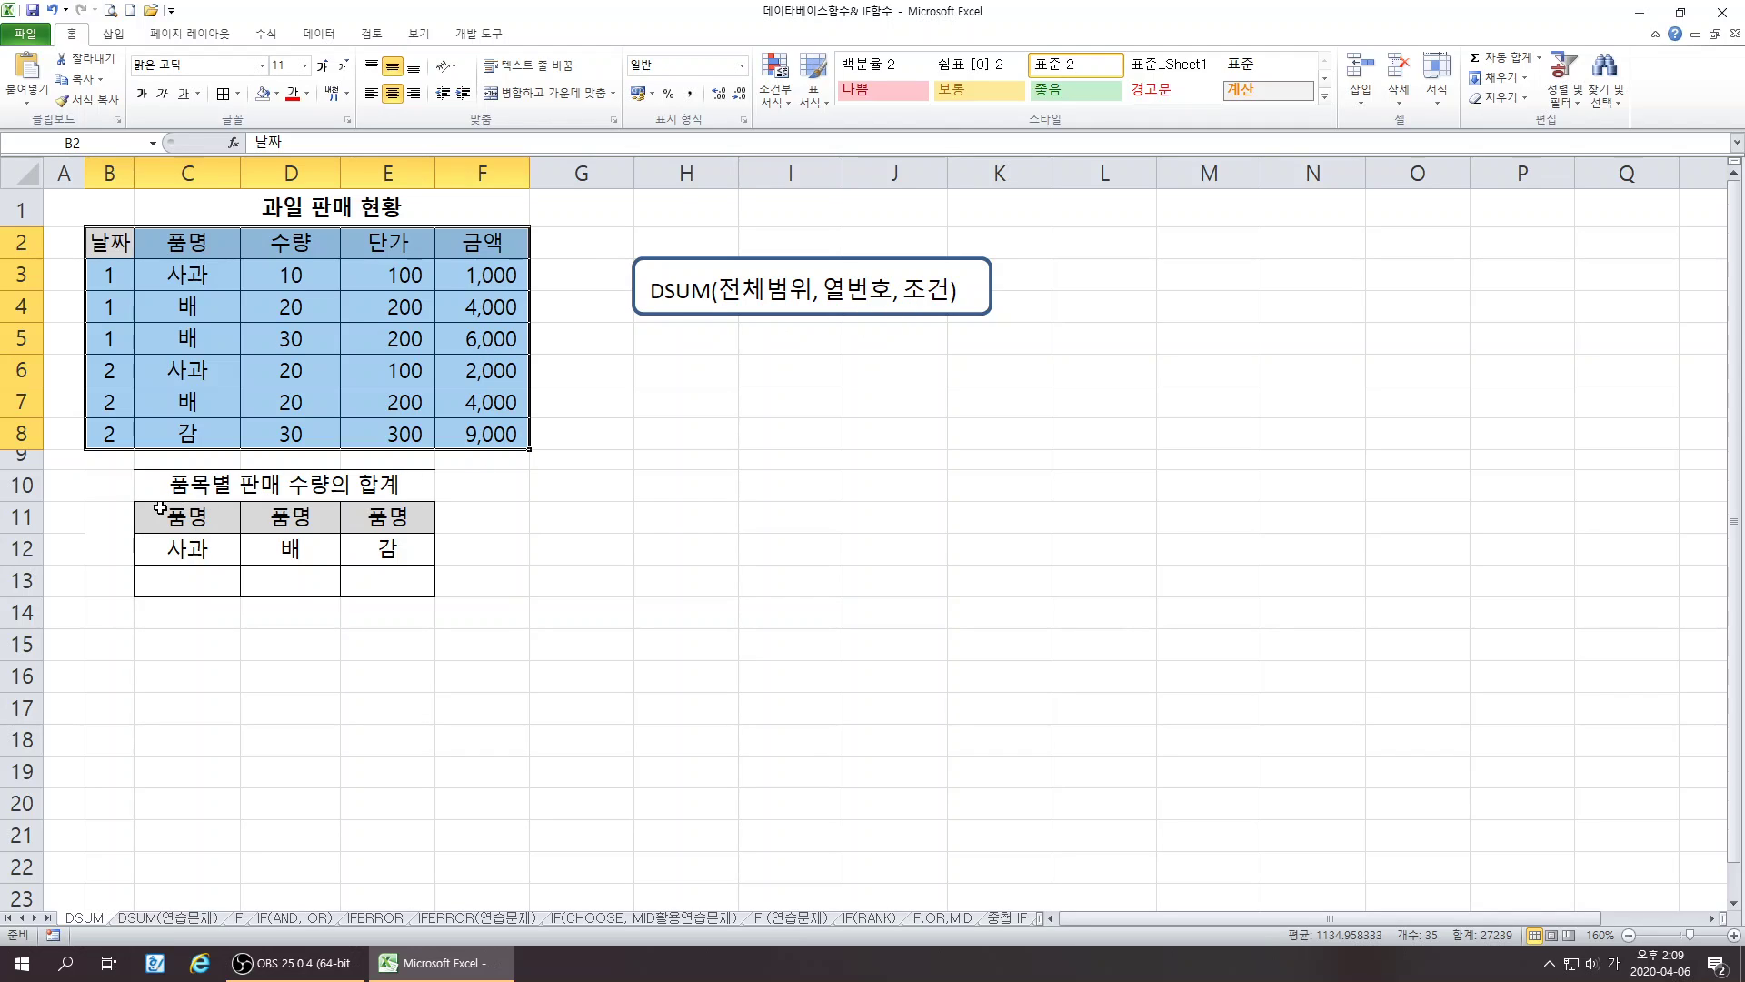
drag(215, 240, 209, 275)
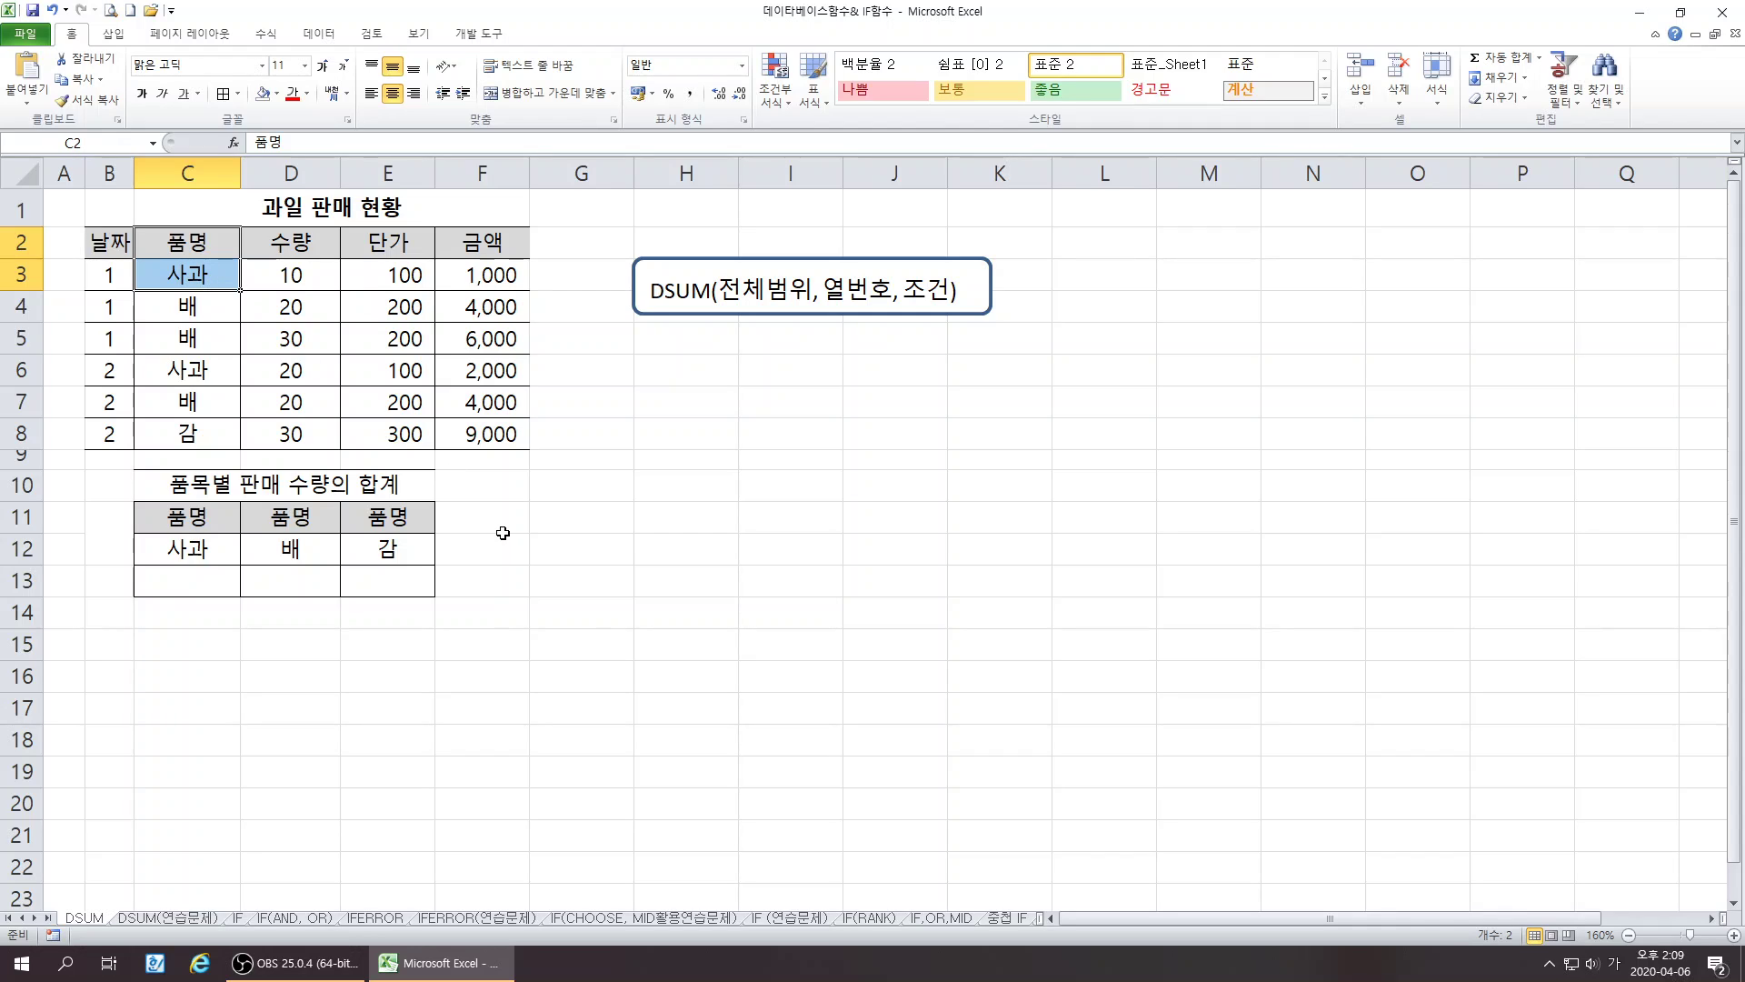
drag(208, 238, 481, 427)
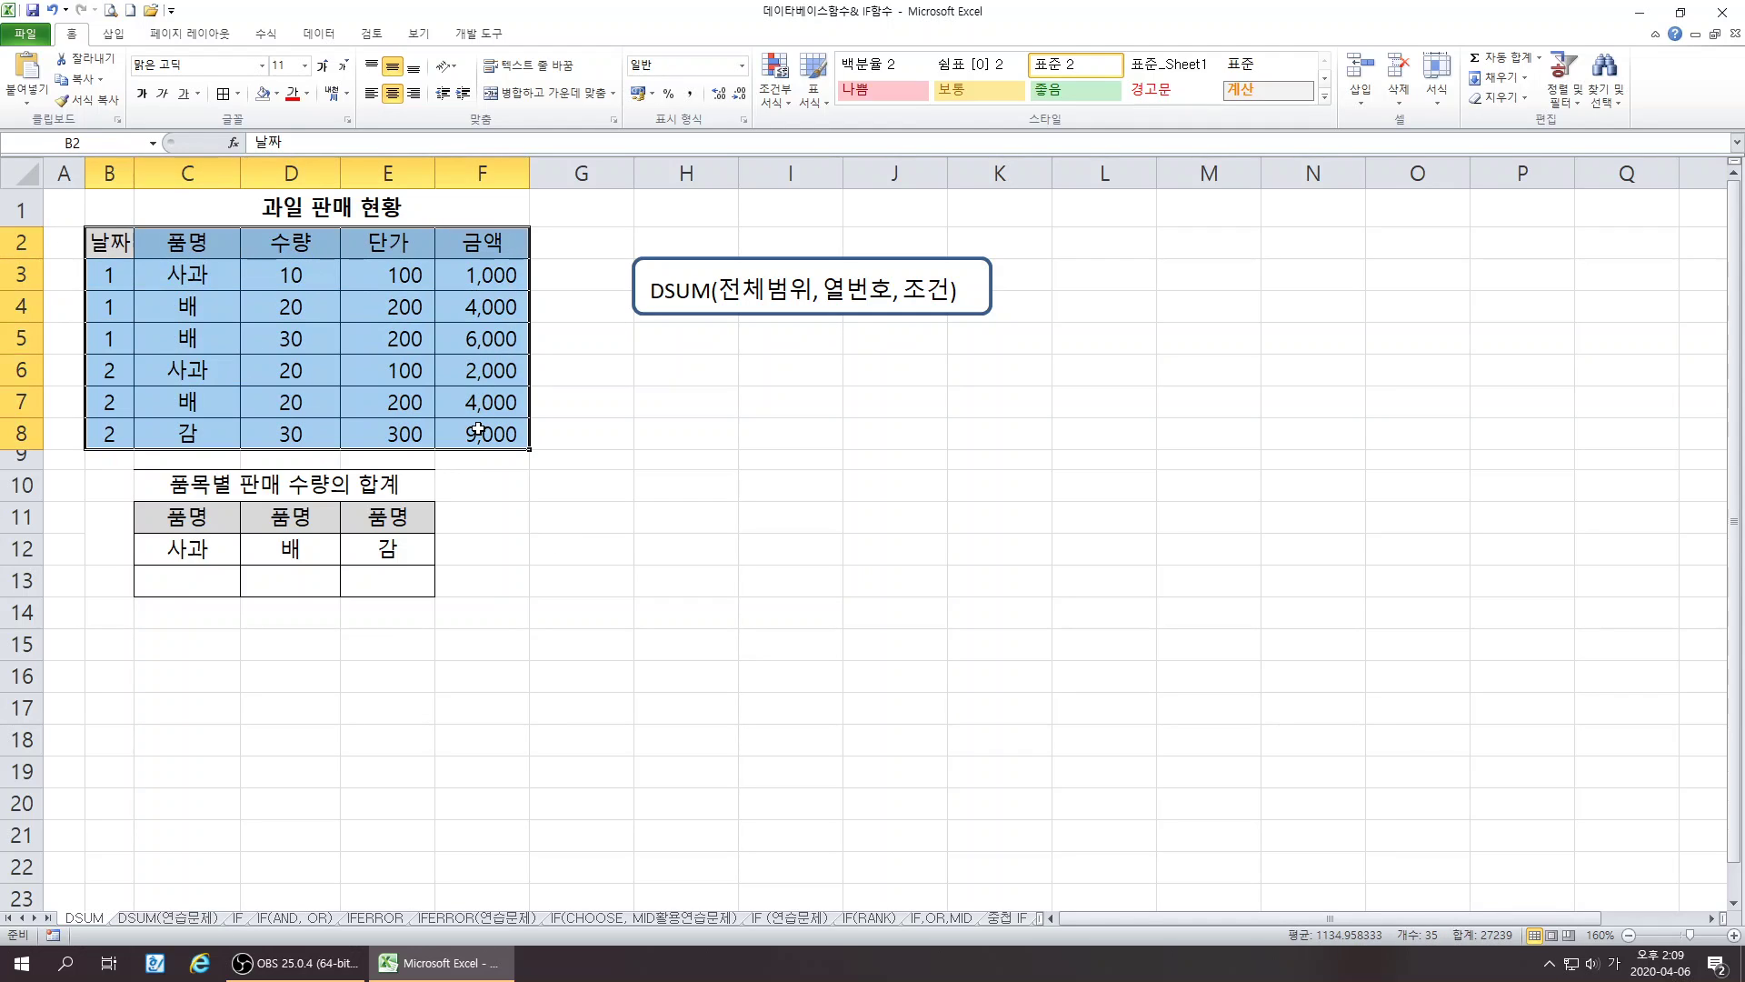
click(208, 243)
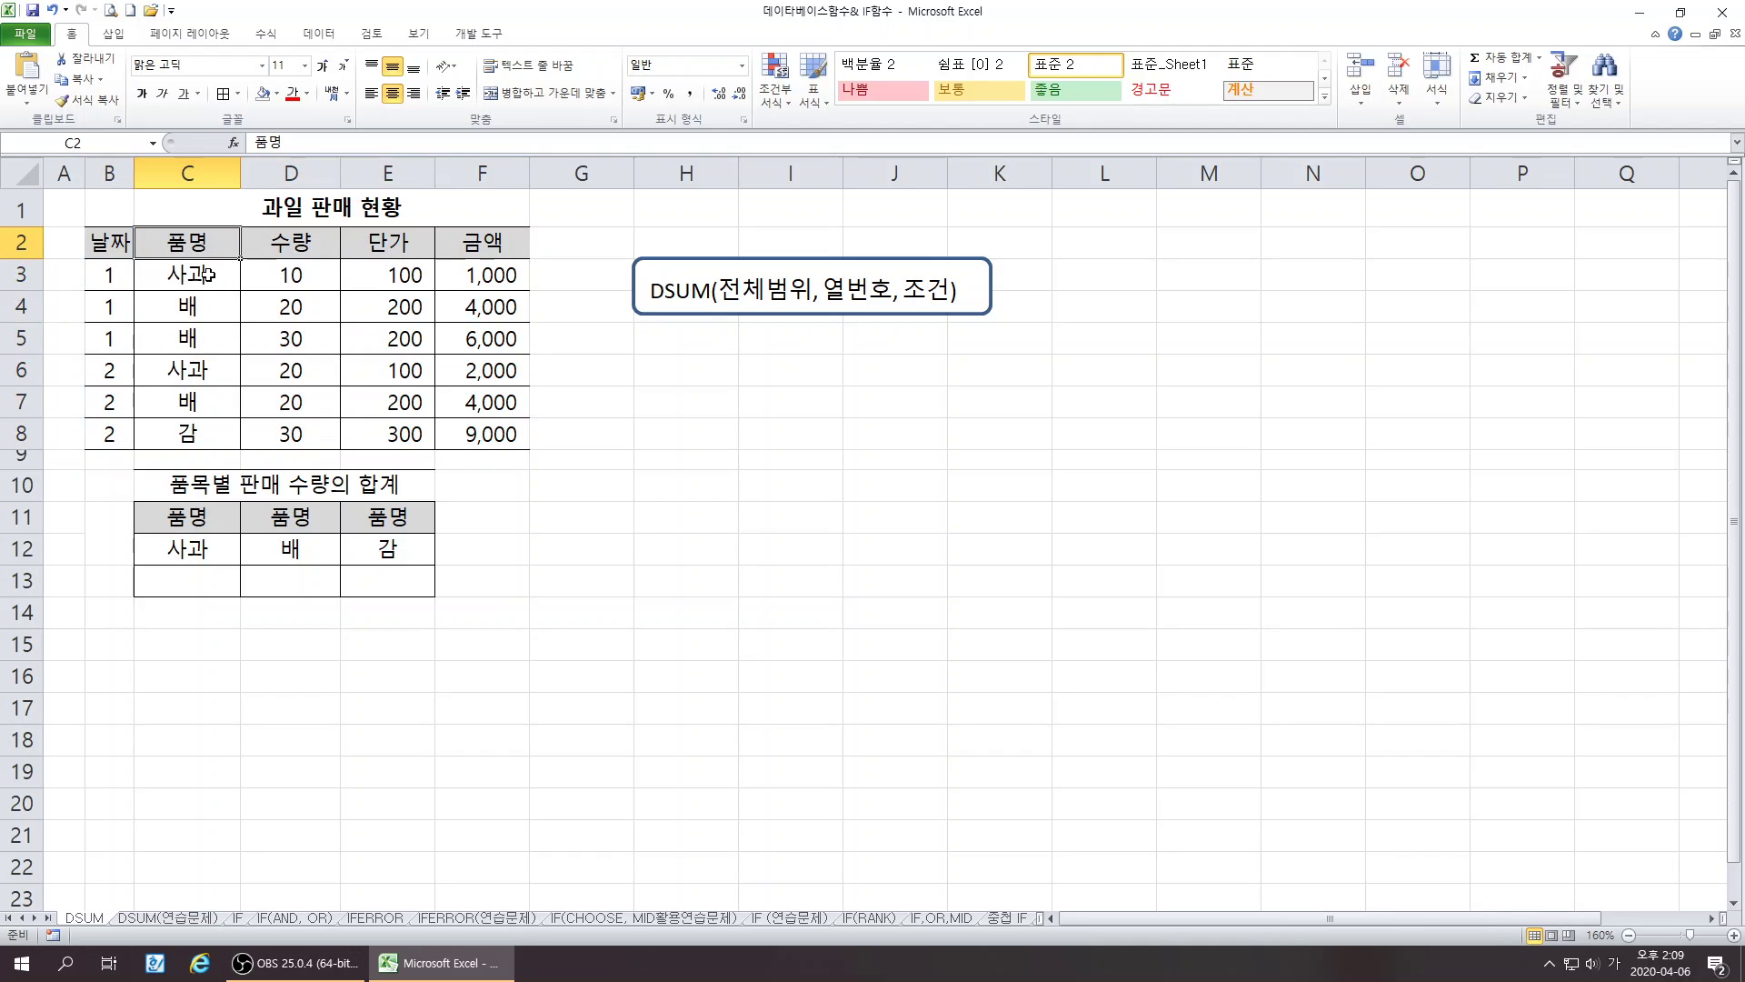
ctrl+click(207, 275)
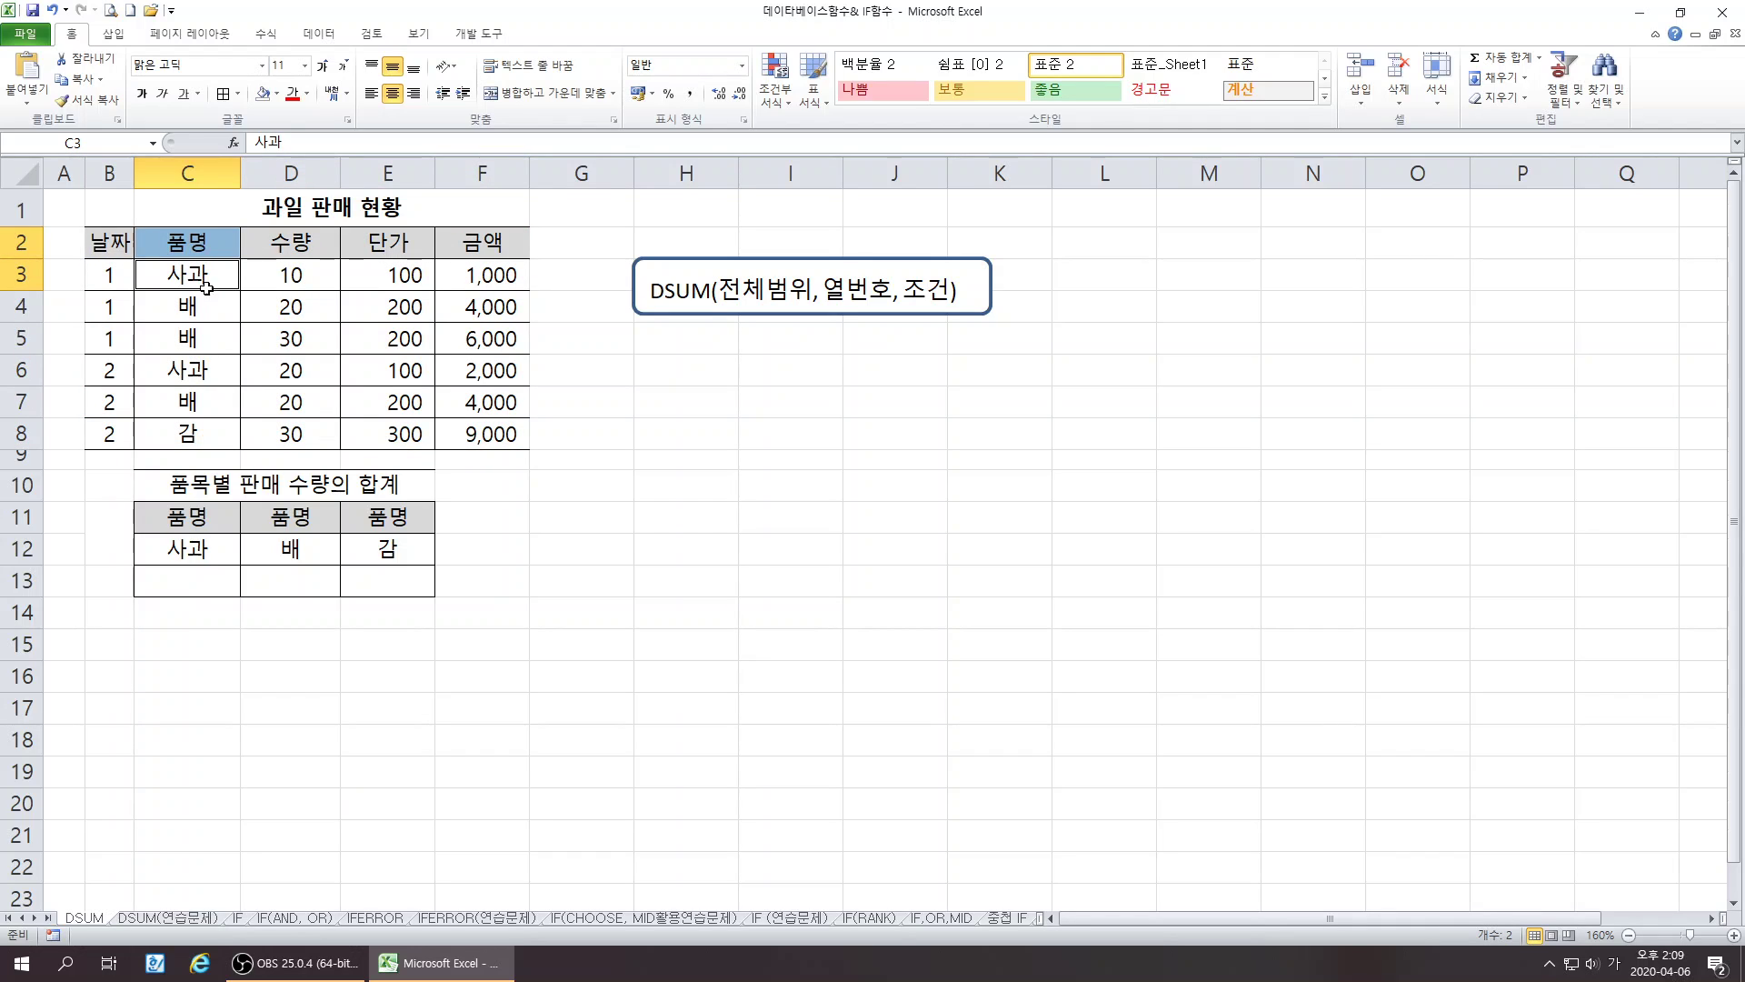
click(206, 242)
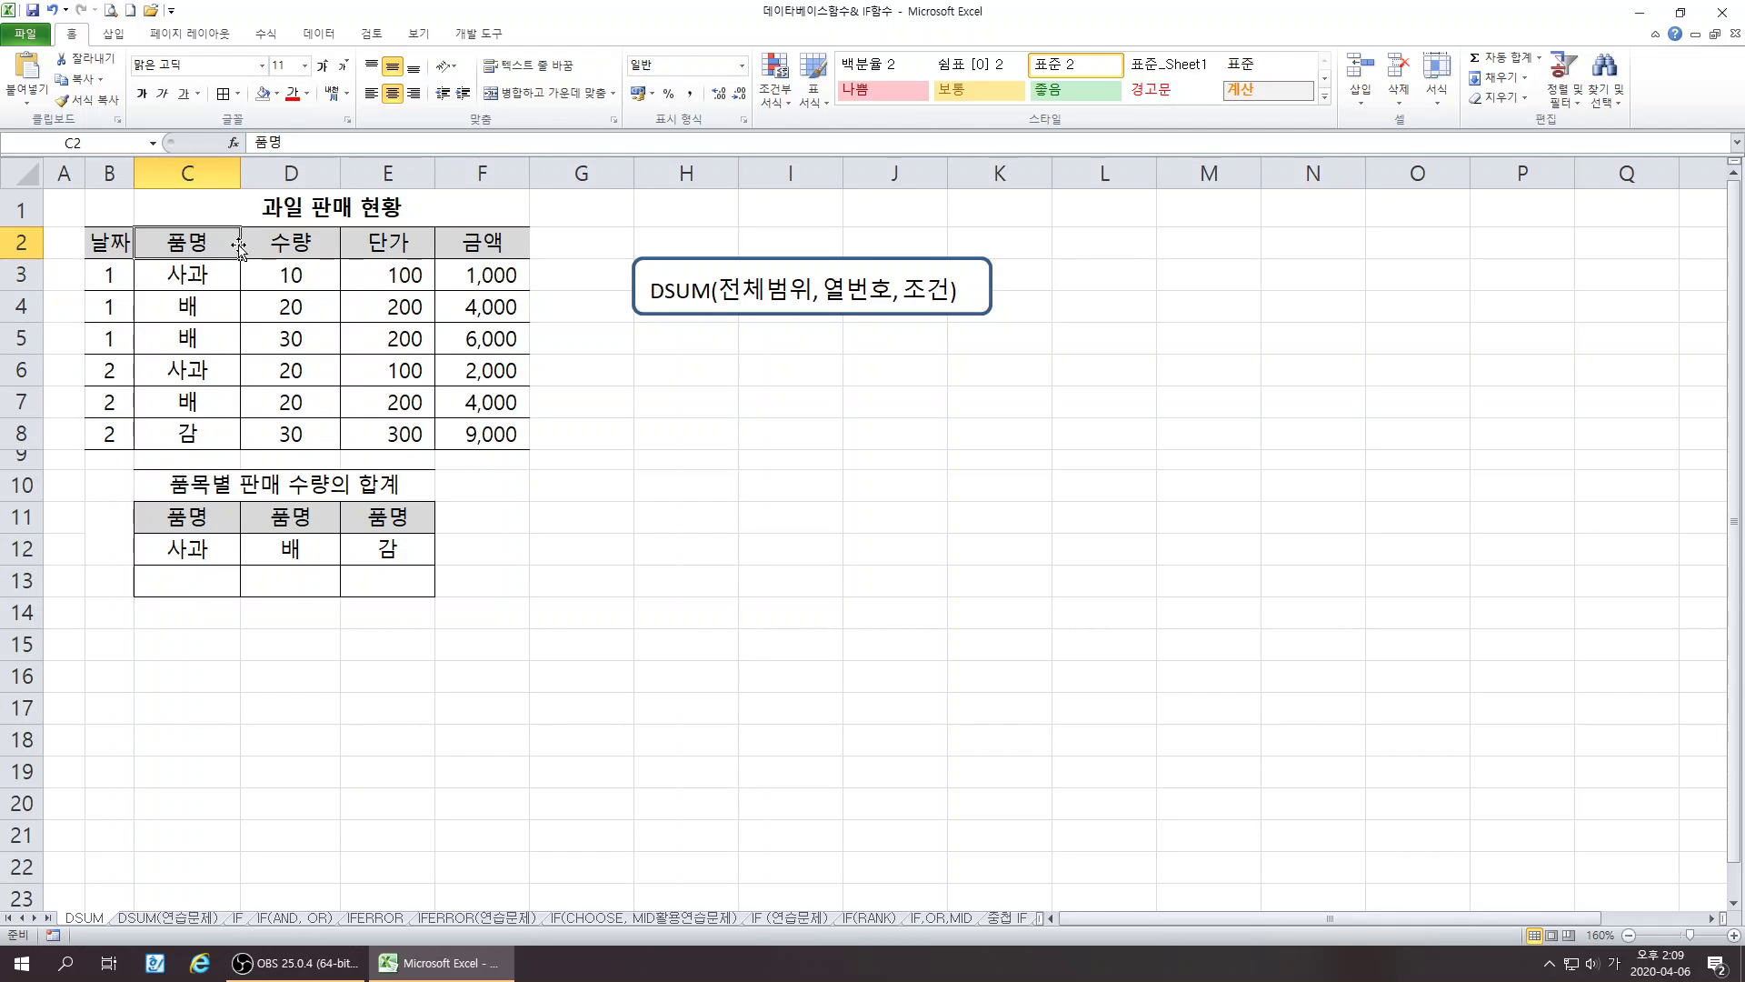
ctrl+click(203, 315)
click(604, 691)
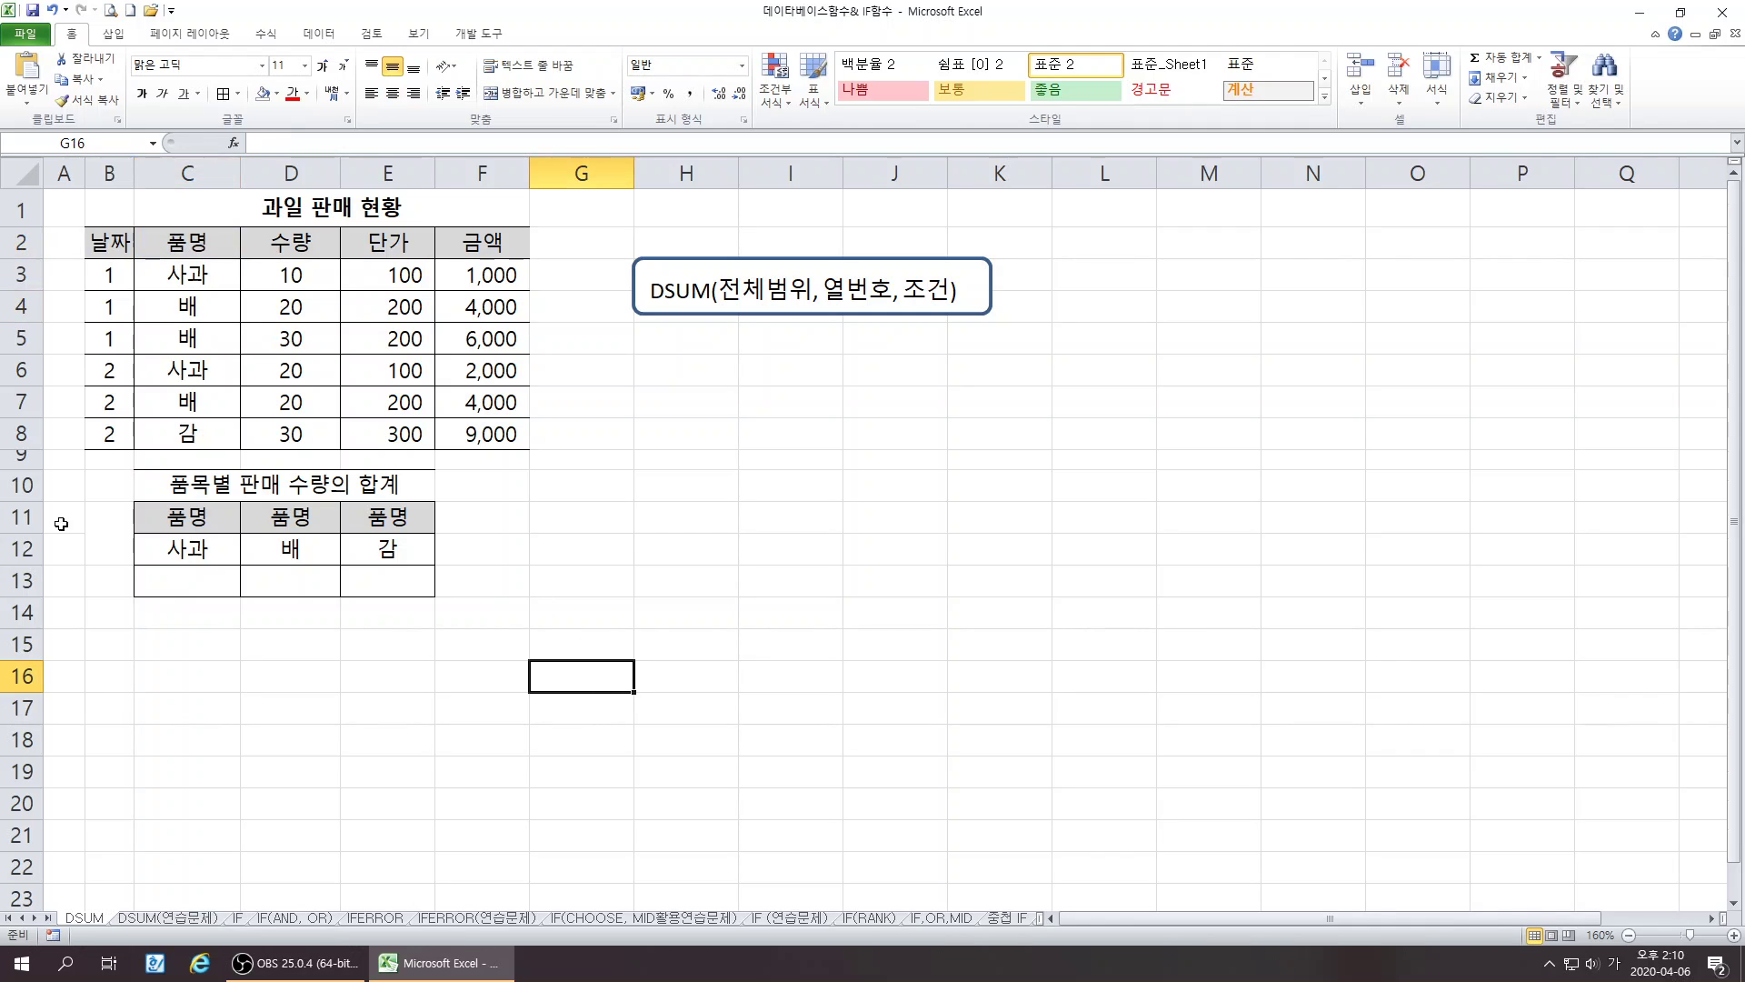
double_click(221, 246)
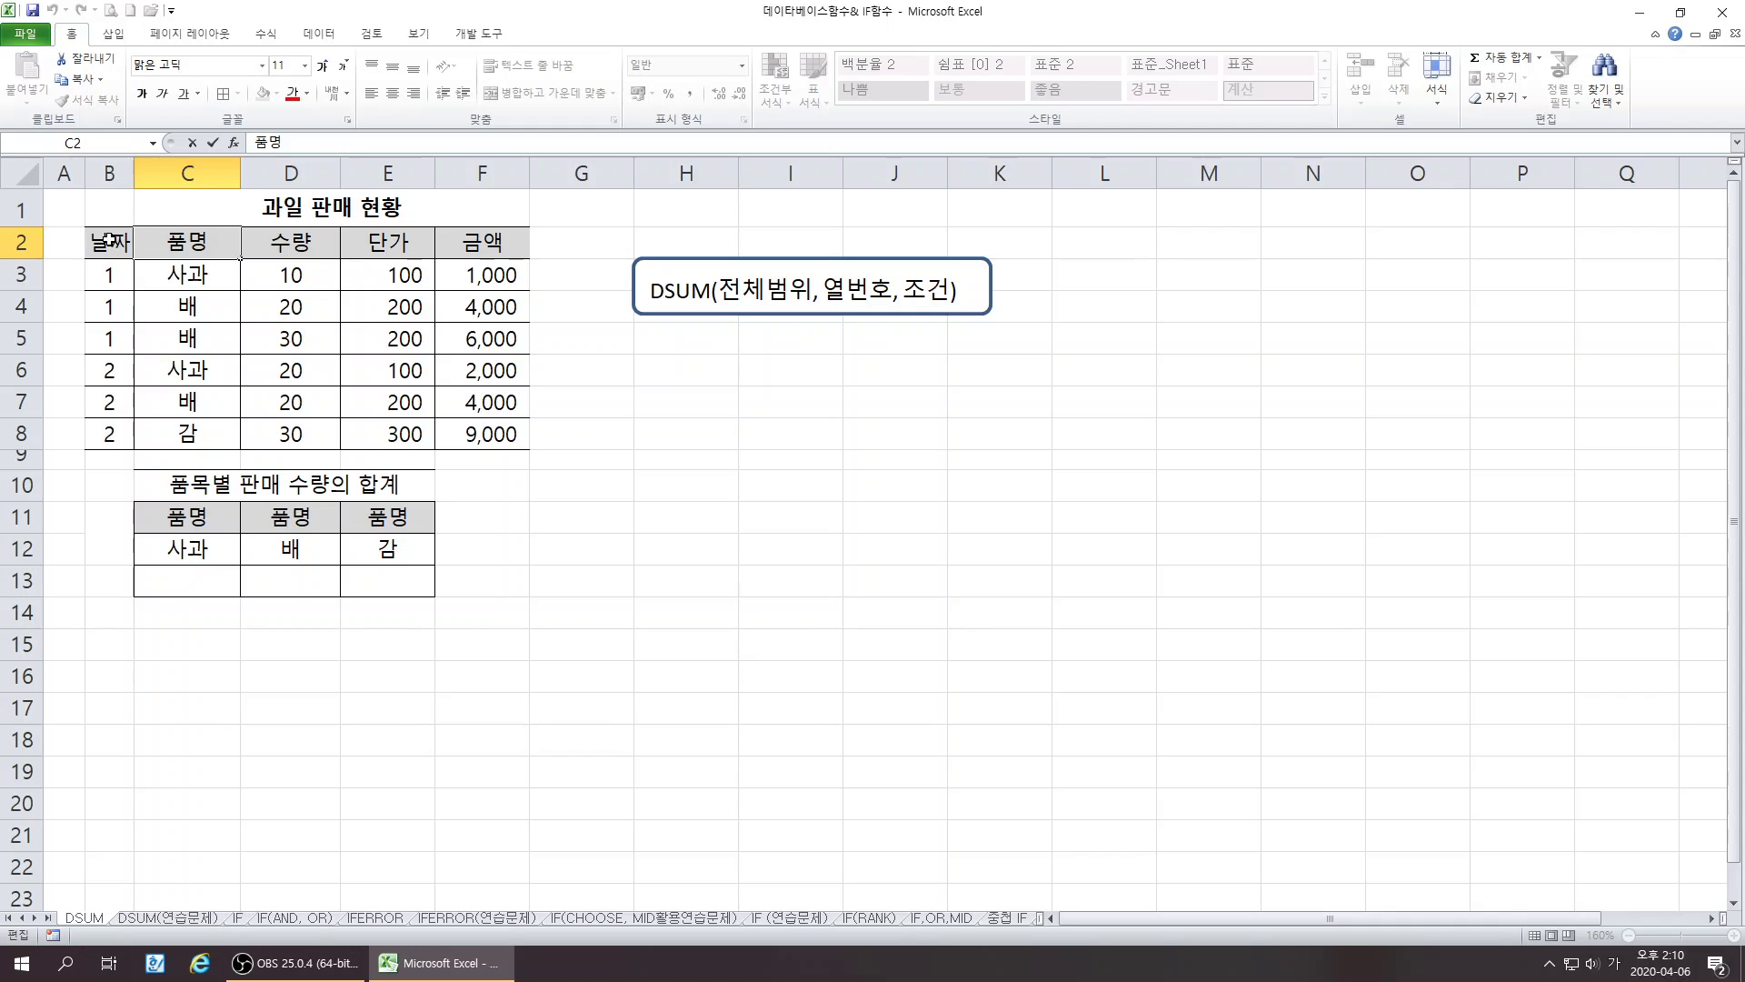
drag(115, 242, 482, 415)
click(592, 505)
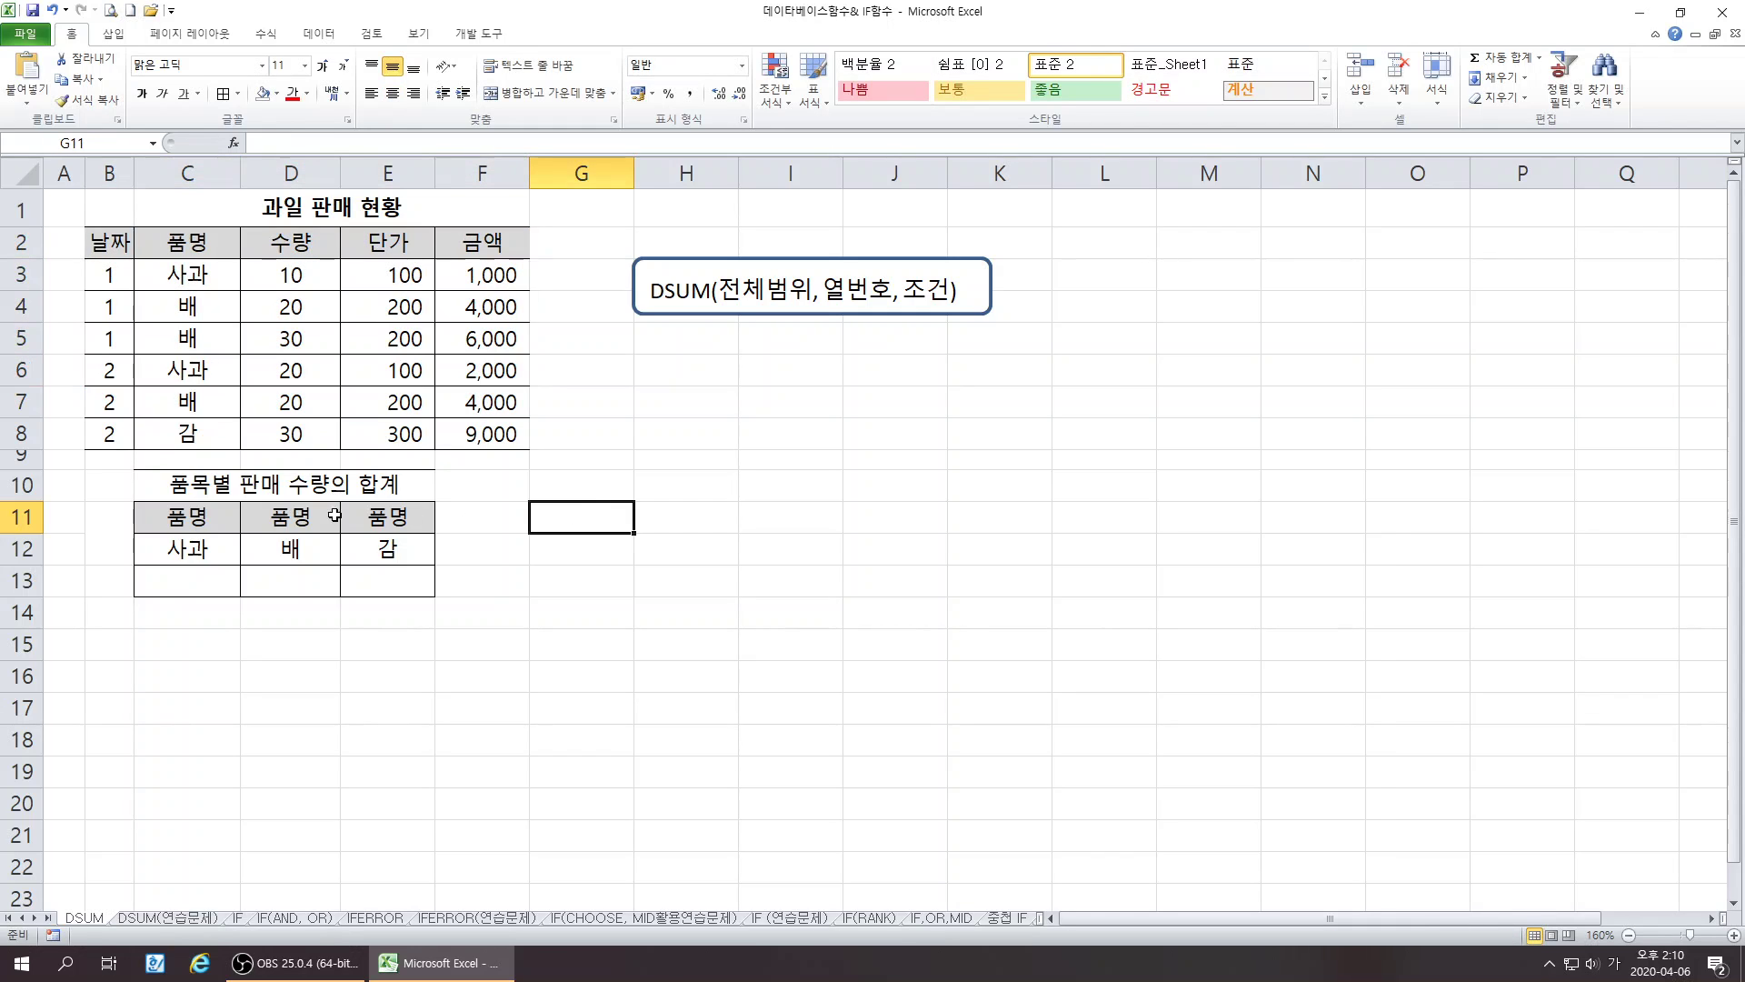
- Try changing the criteria header in C11 to 품과, and undo the change
double_click(204, 517)
drag(209, 517, 187, 516)
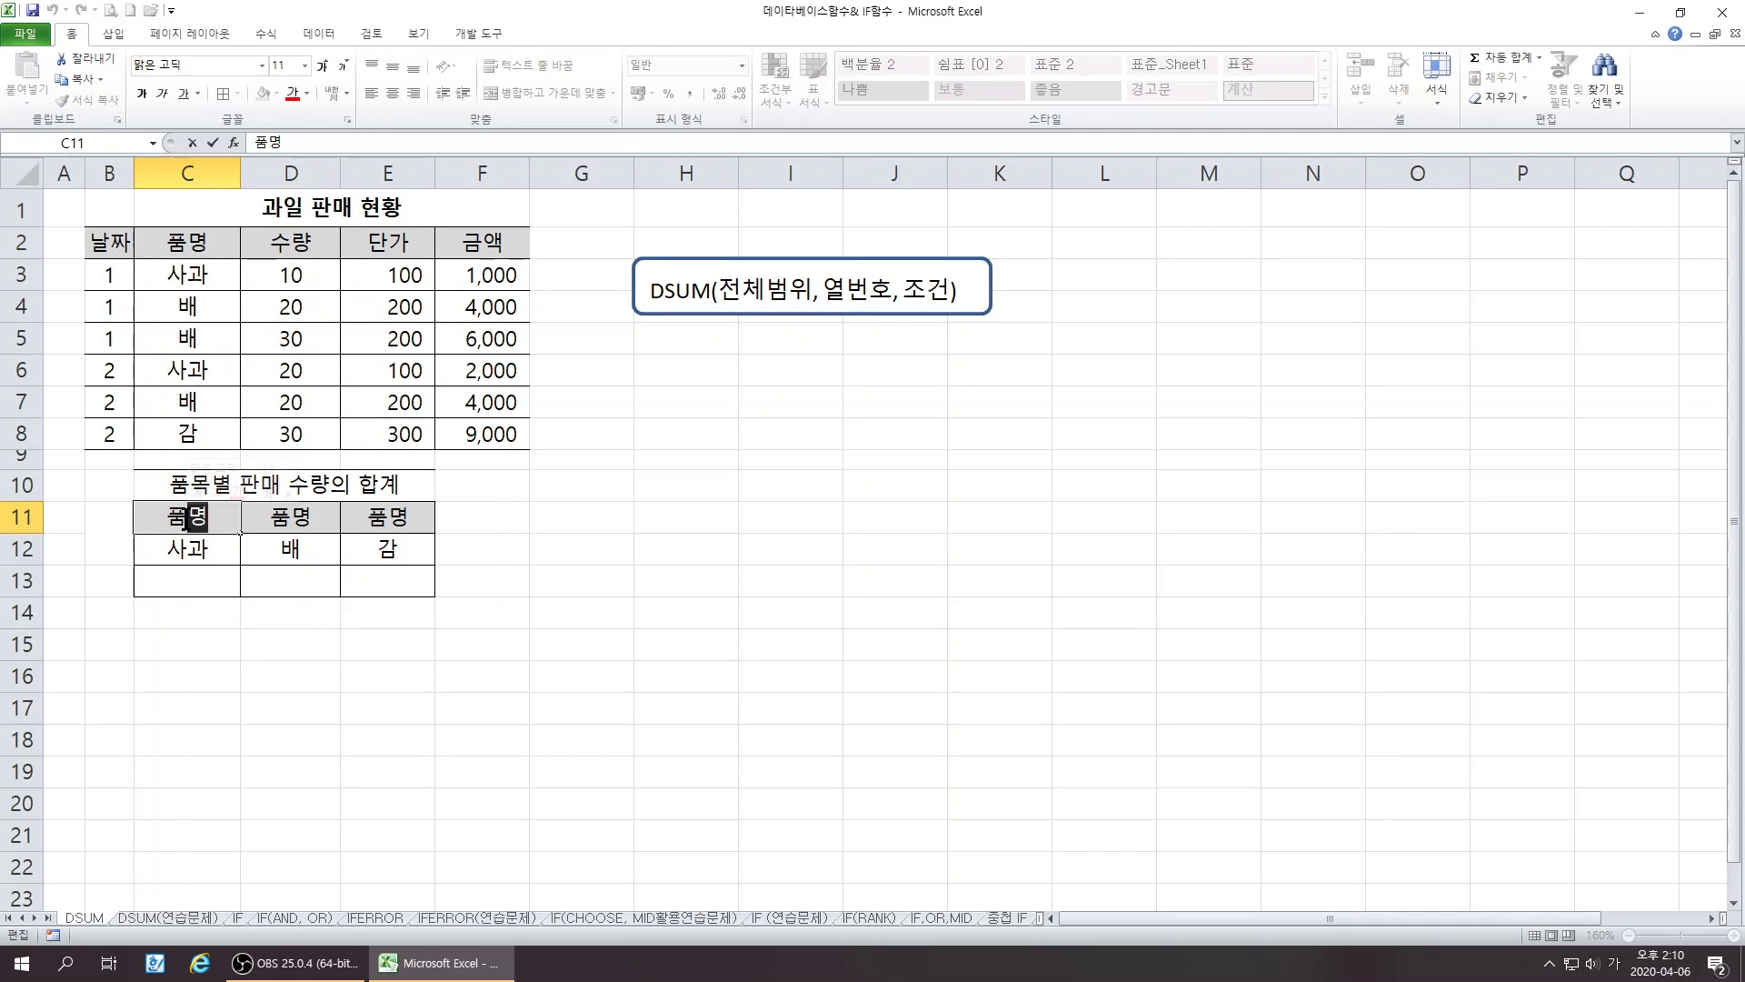
text(과)
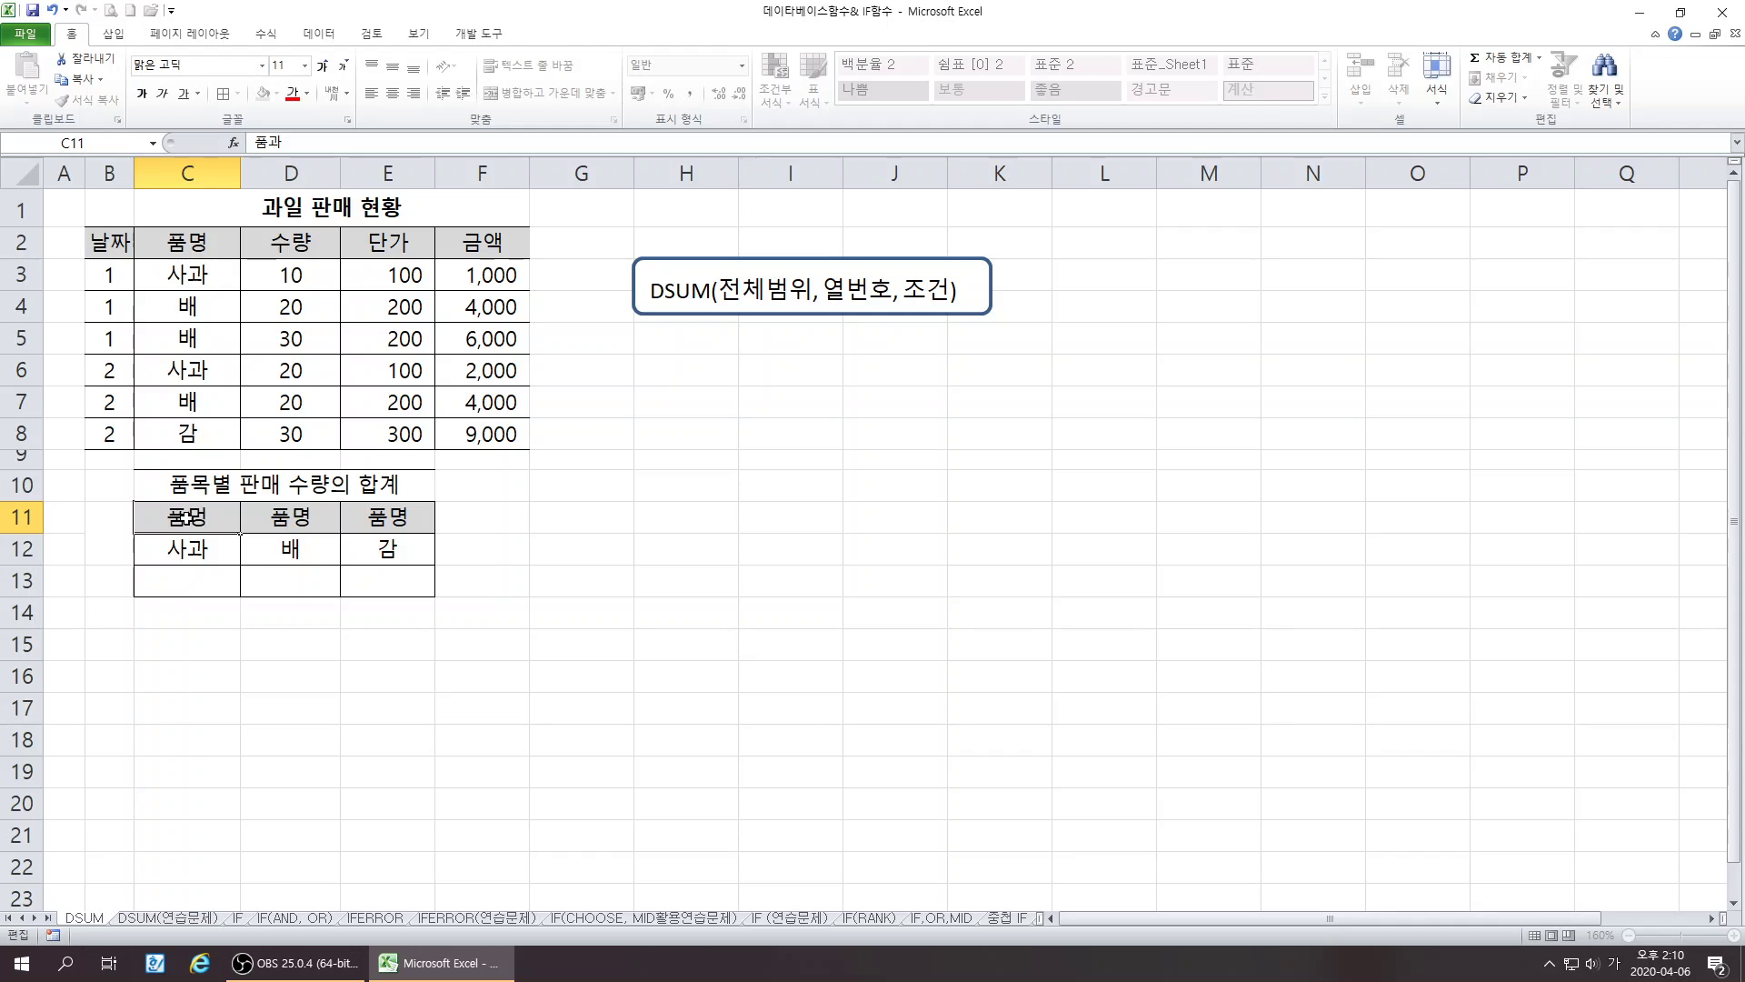
key(Return)
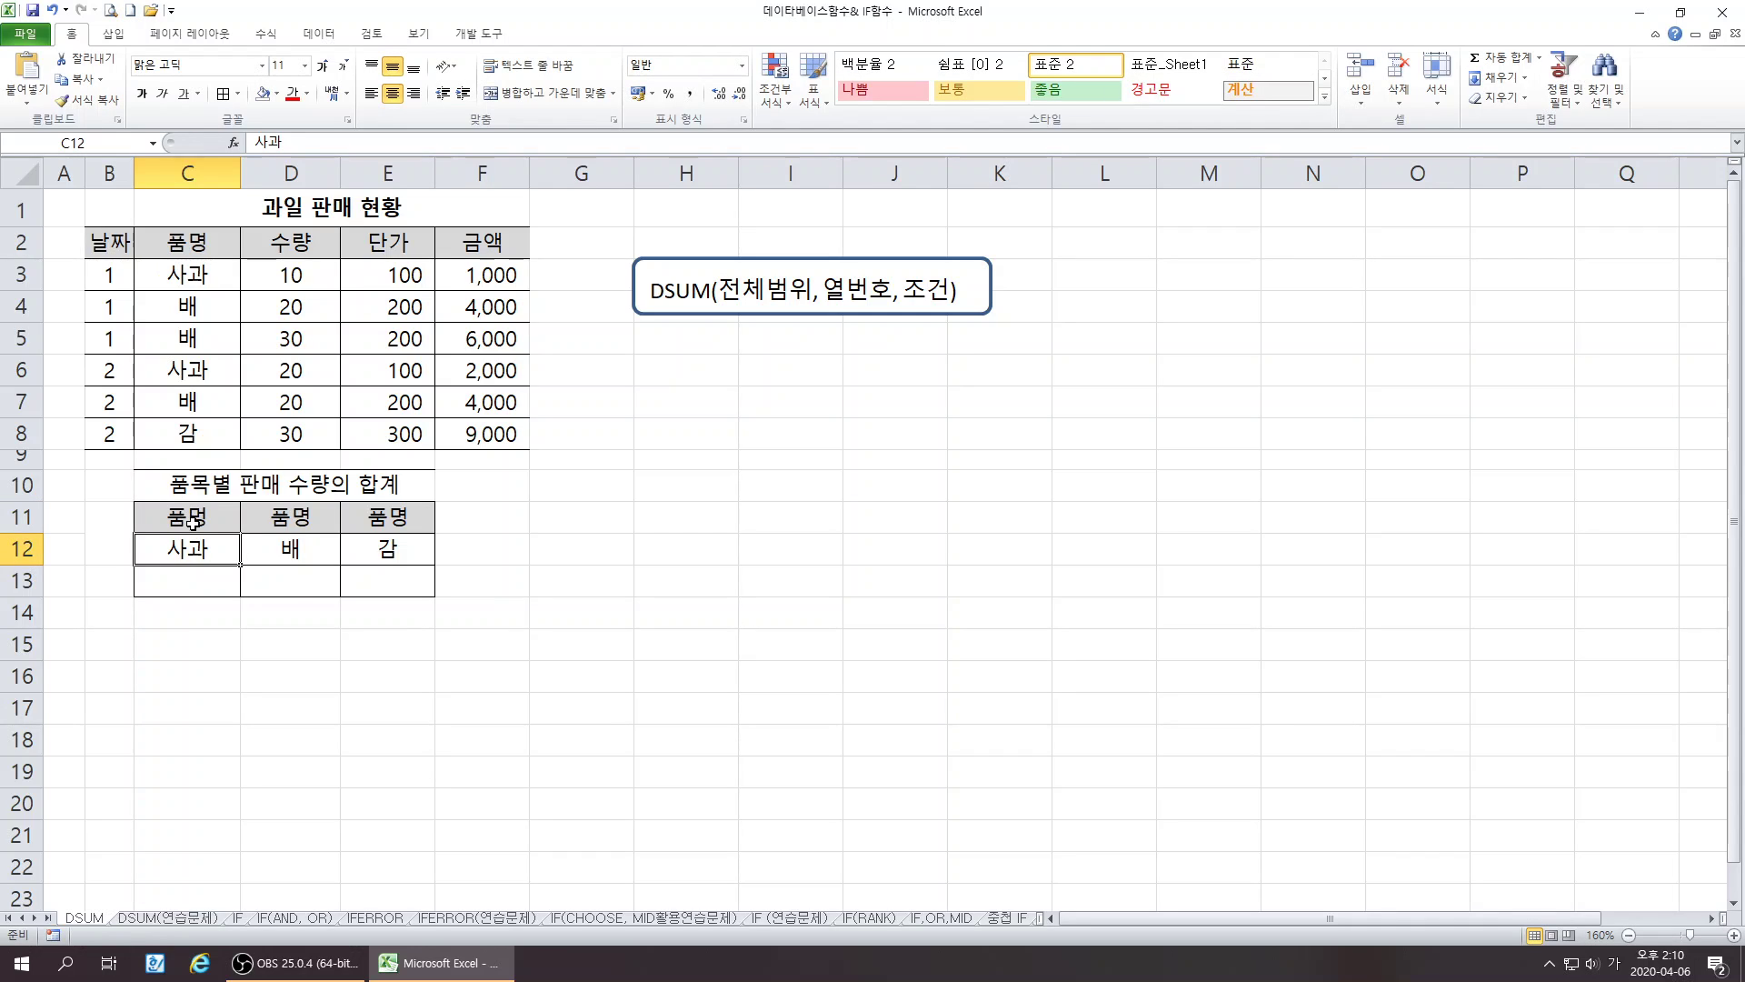
click(212, 517)
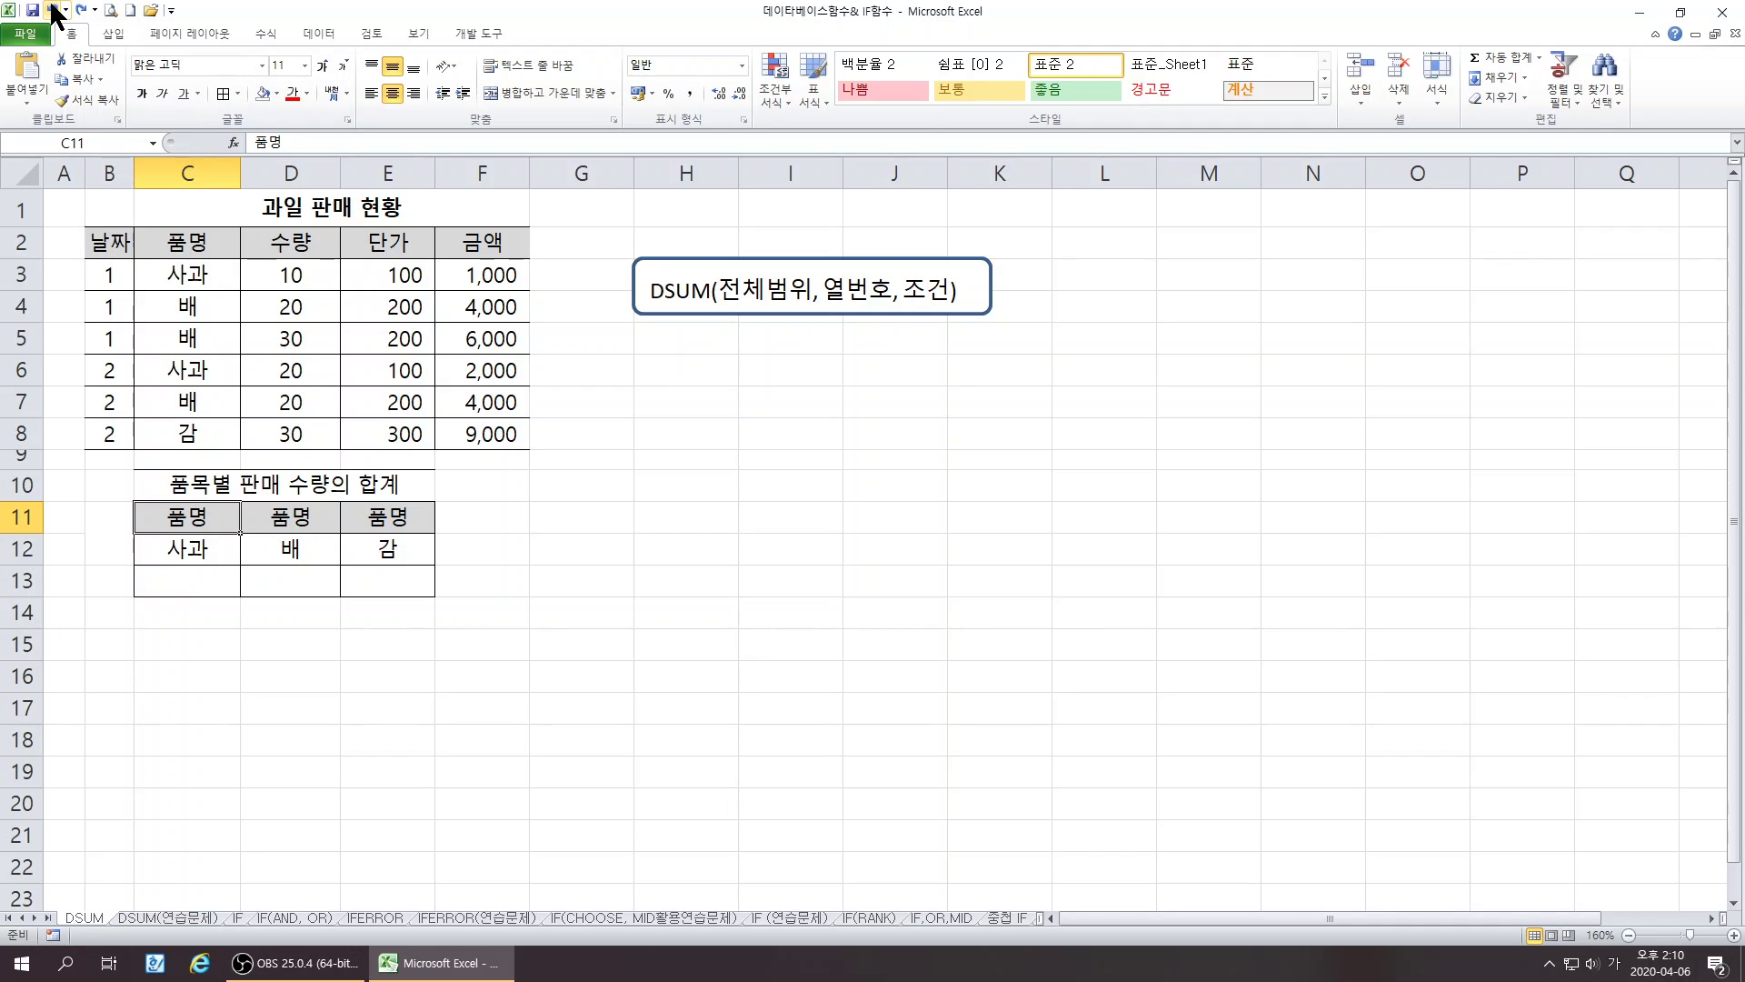
- Compare criteria cell C12 with the 품명 header and 사과 in the sales table, and add a trailing space after 사과 in C12
click(188, 552)
click(191, 274)
click(192, 244)
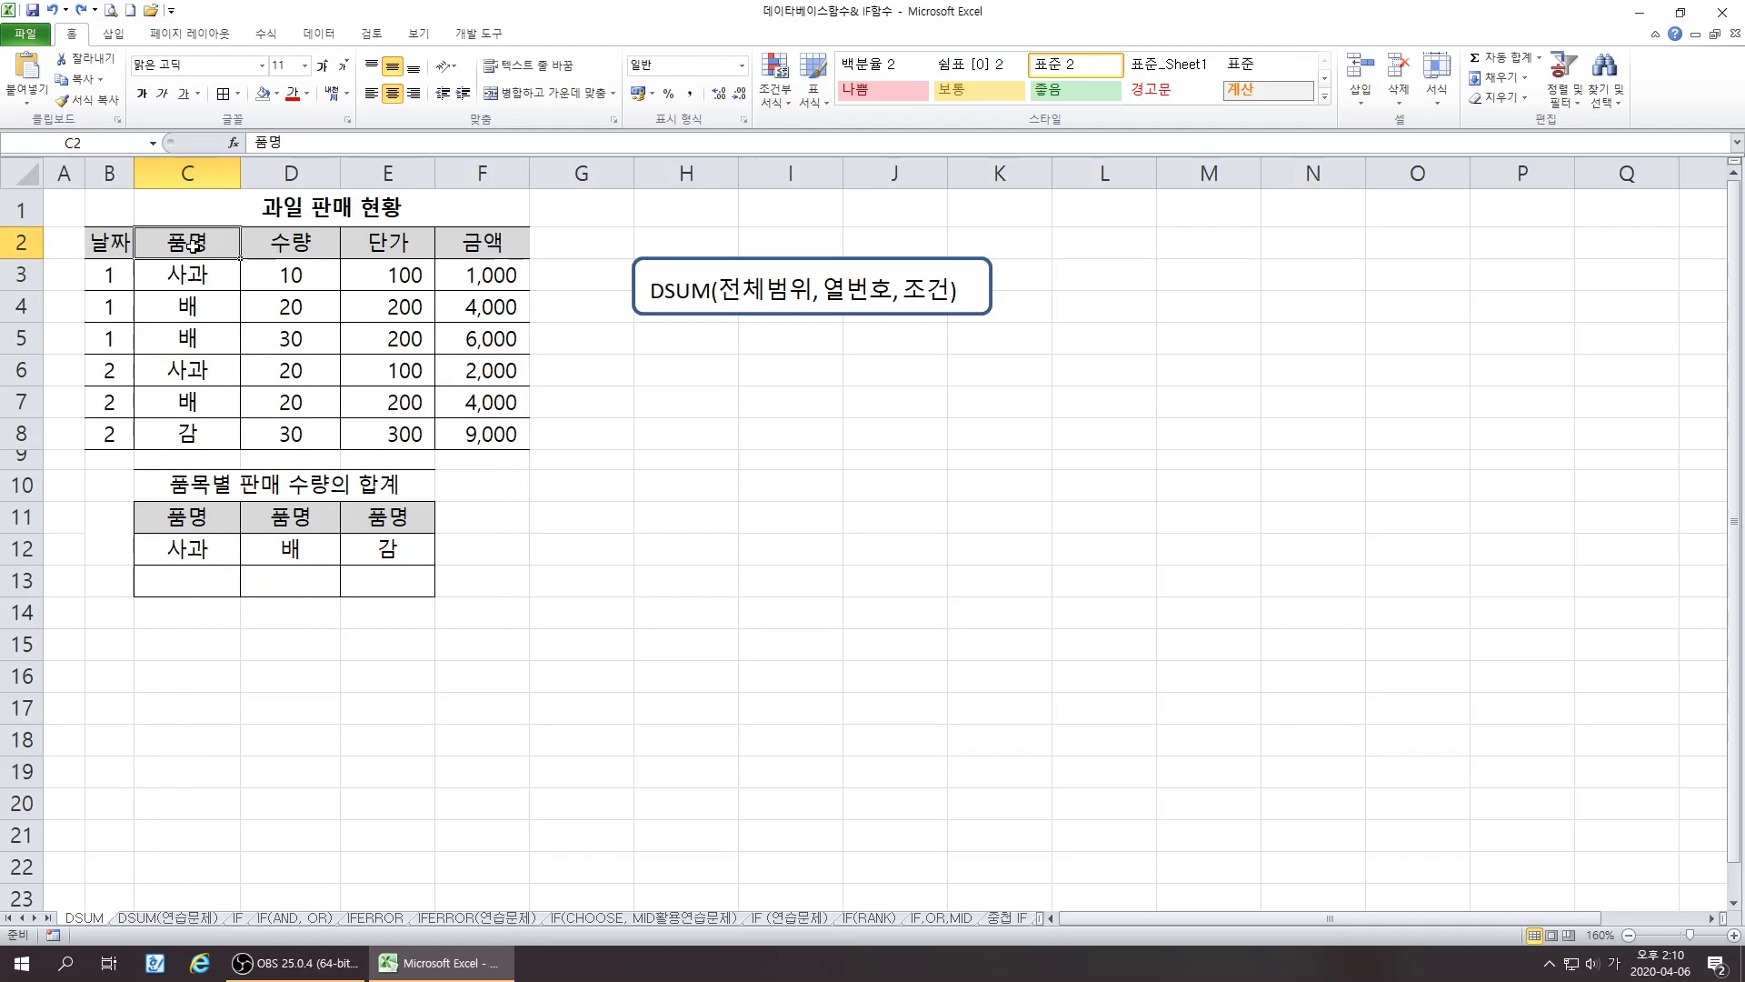
click(192, 272)
click(195, 549)
double_click(209, 550)
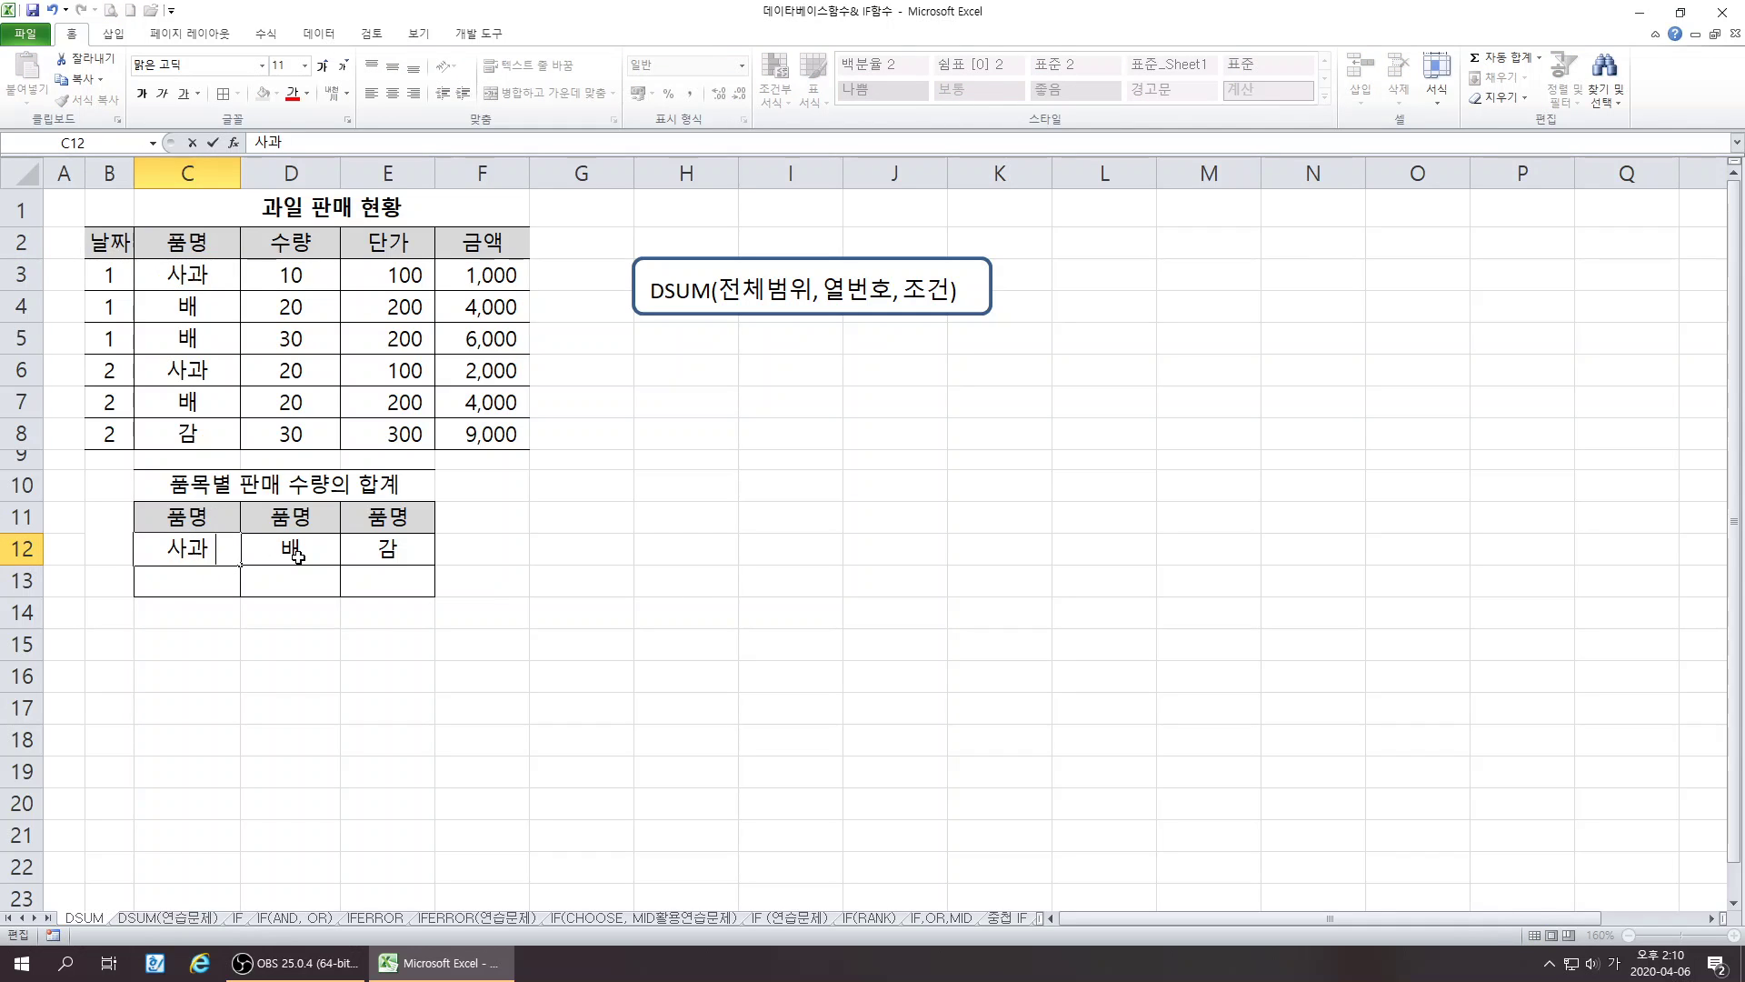
click(267, 666)
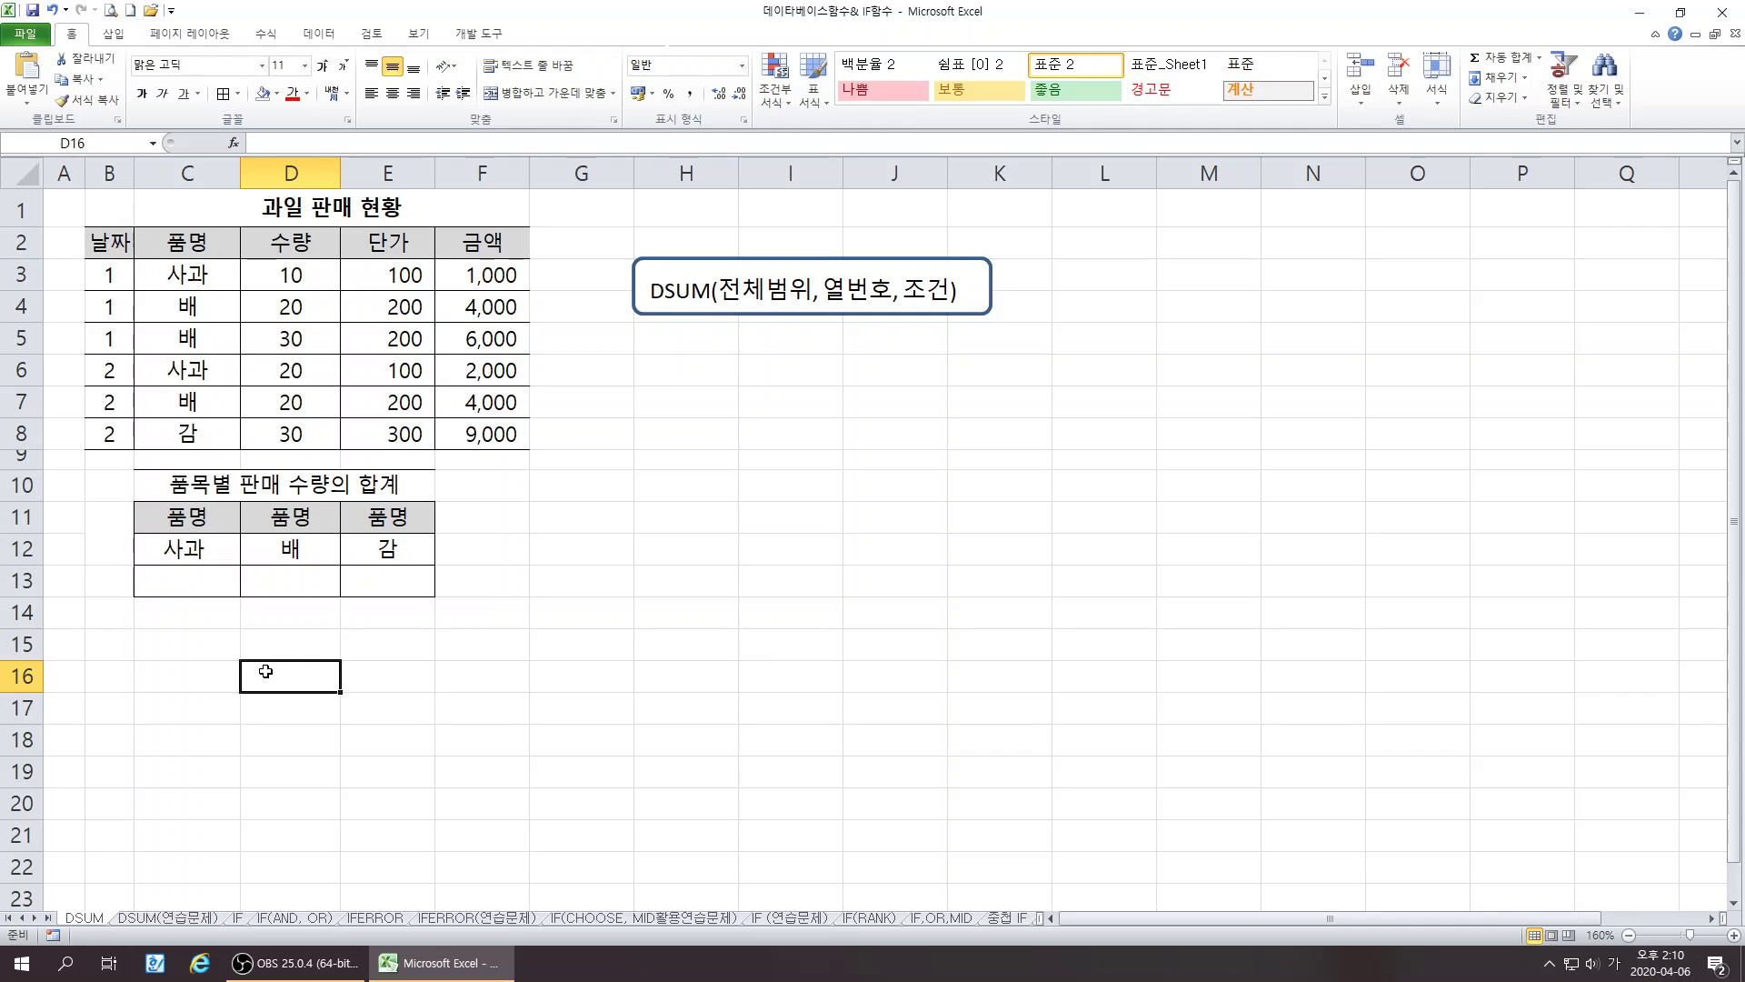
- Compare C12 with the 사과 entry in C3, and remove the trailing space from C12
click(198, 546)
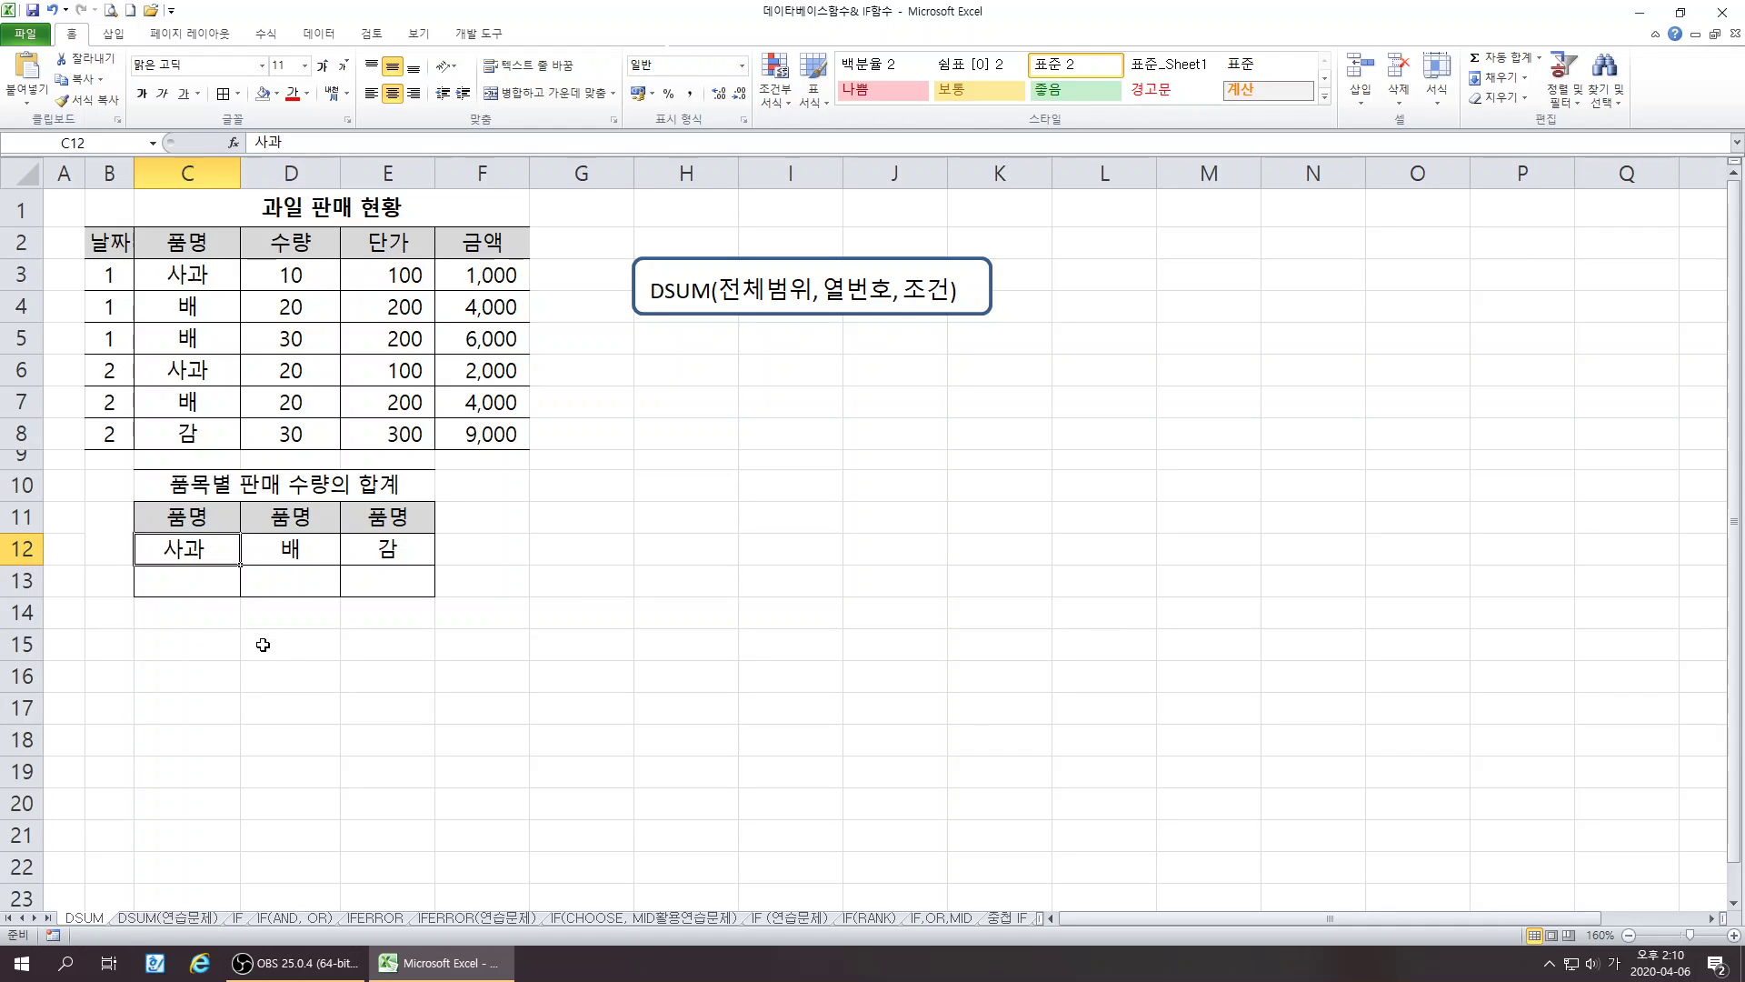
click(187, 273)
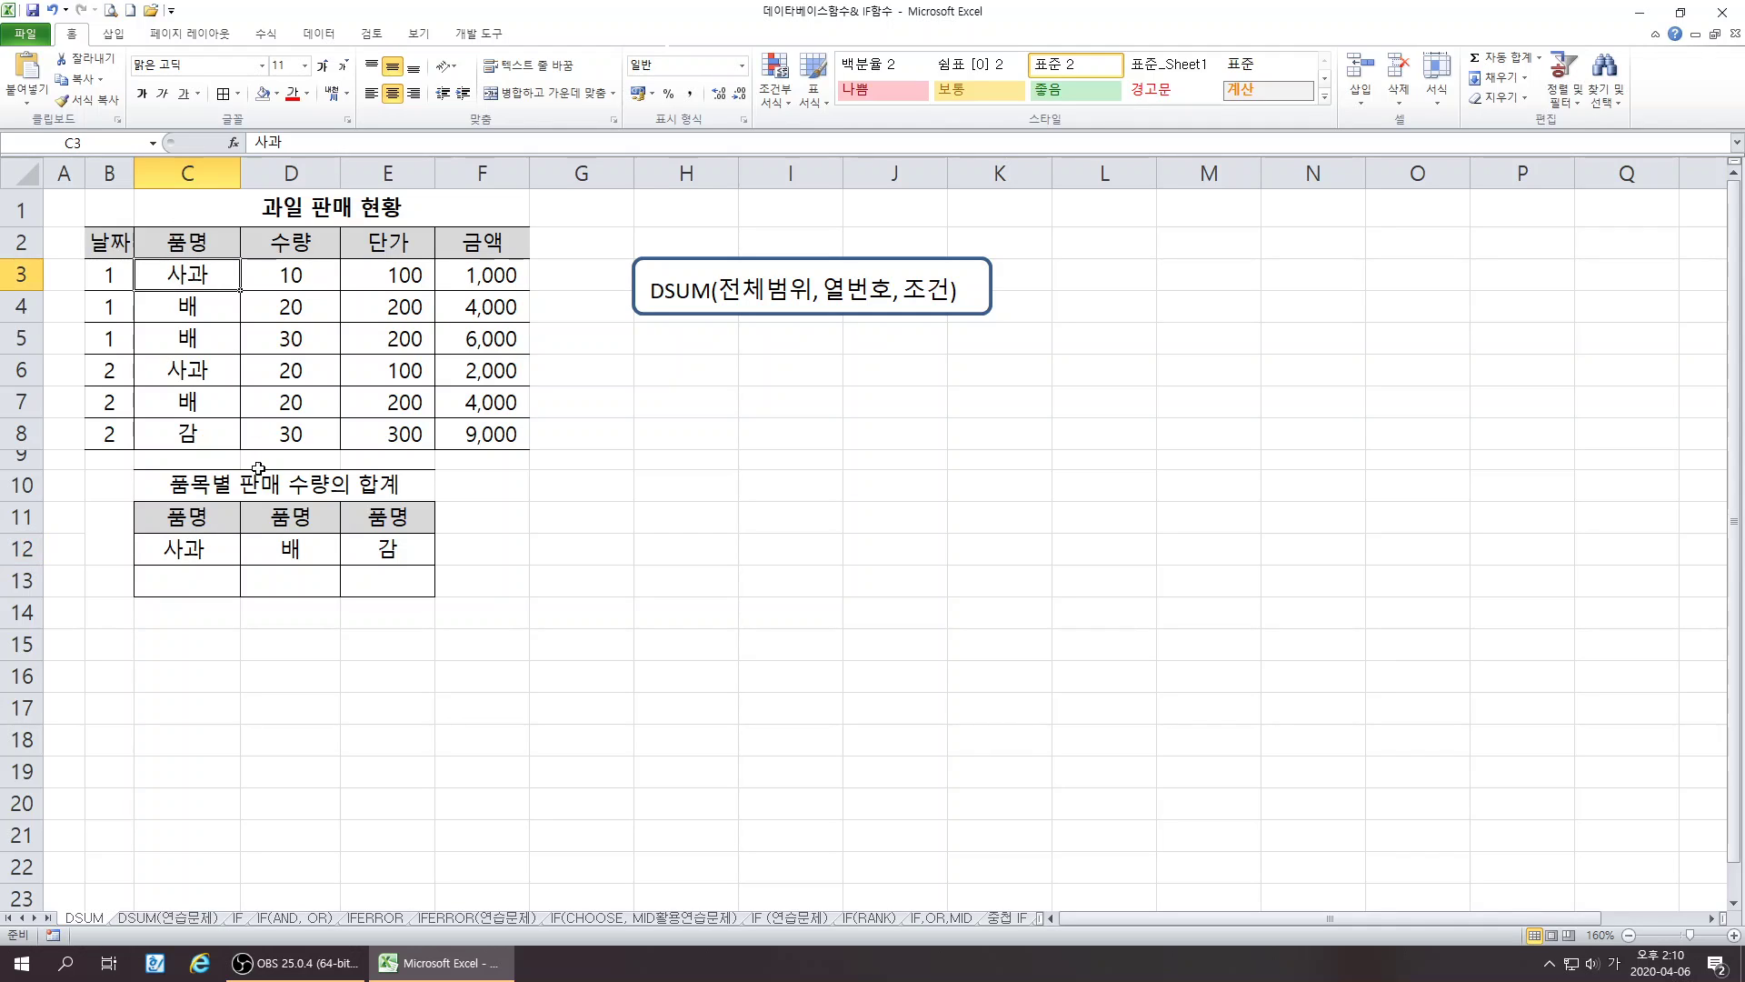
click(186, 549)
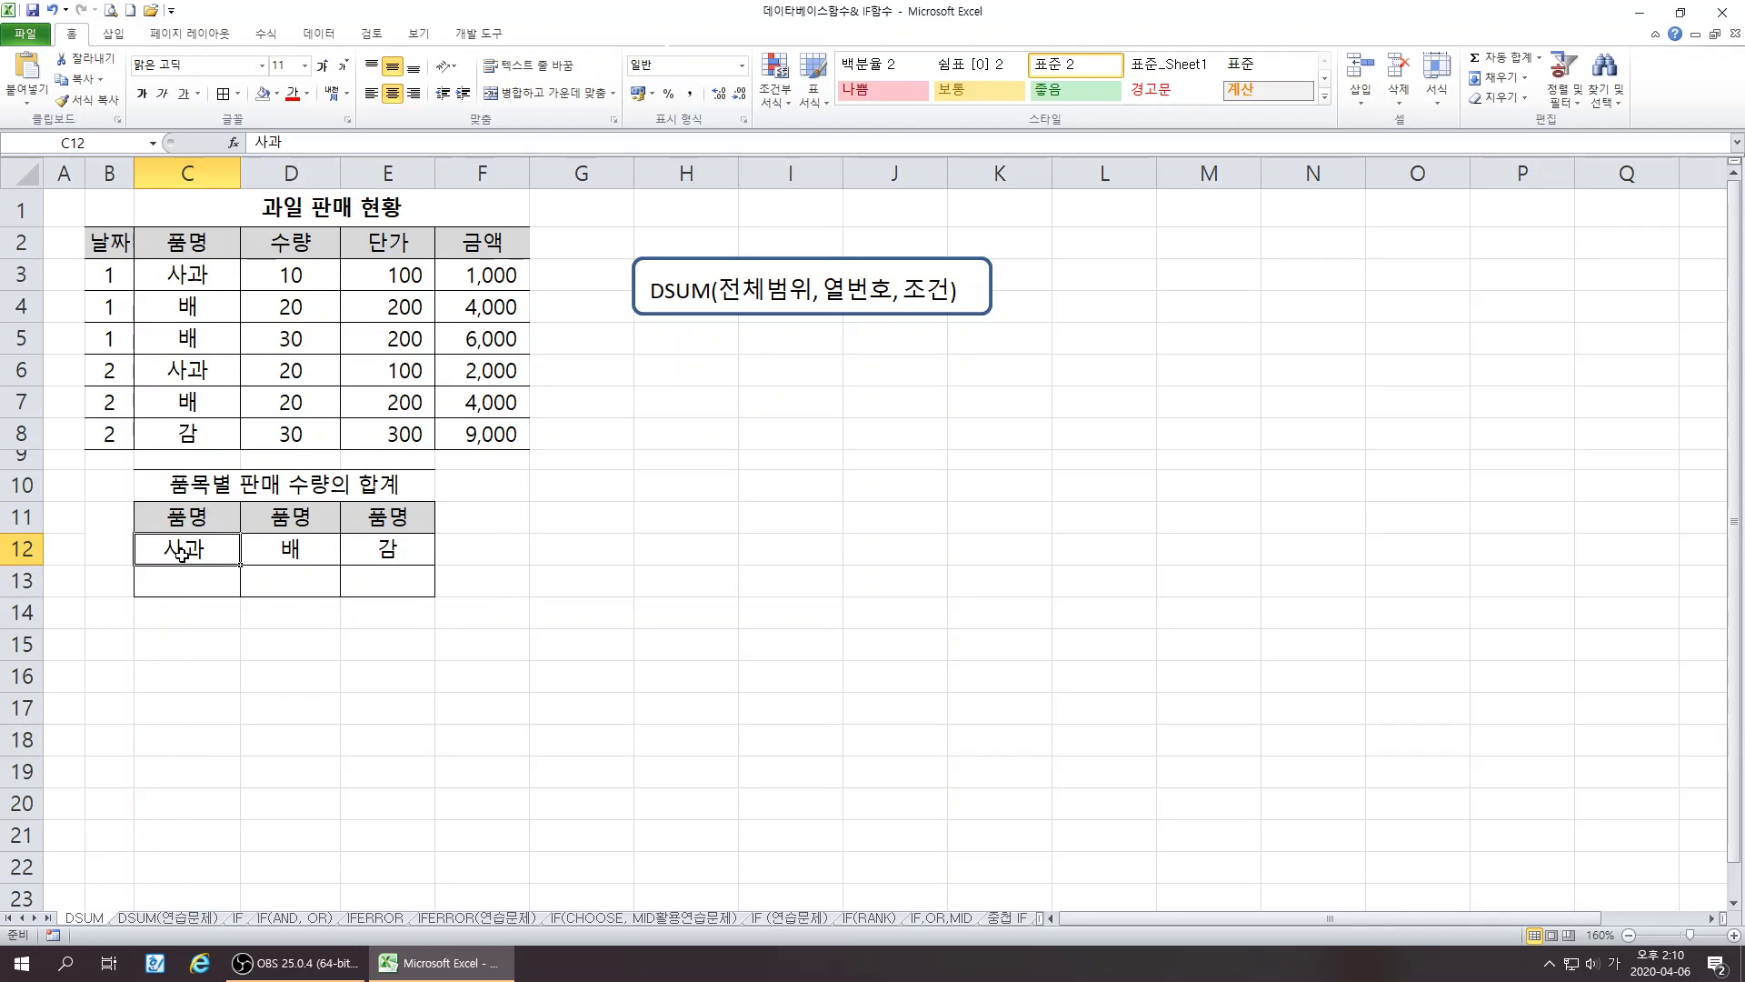
double_click(182, 551)
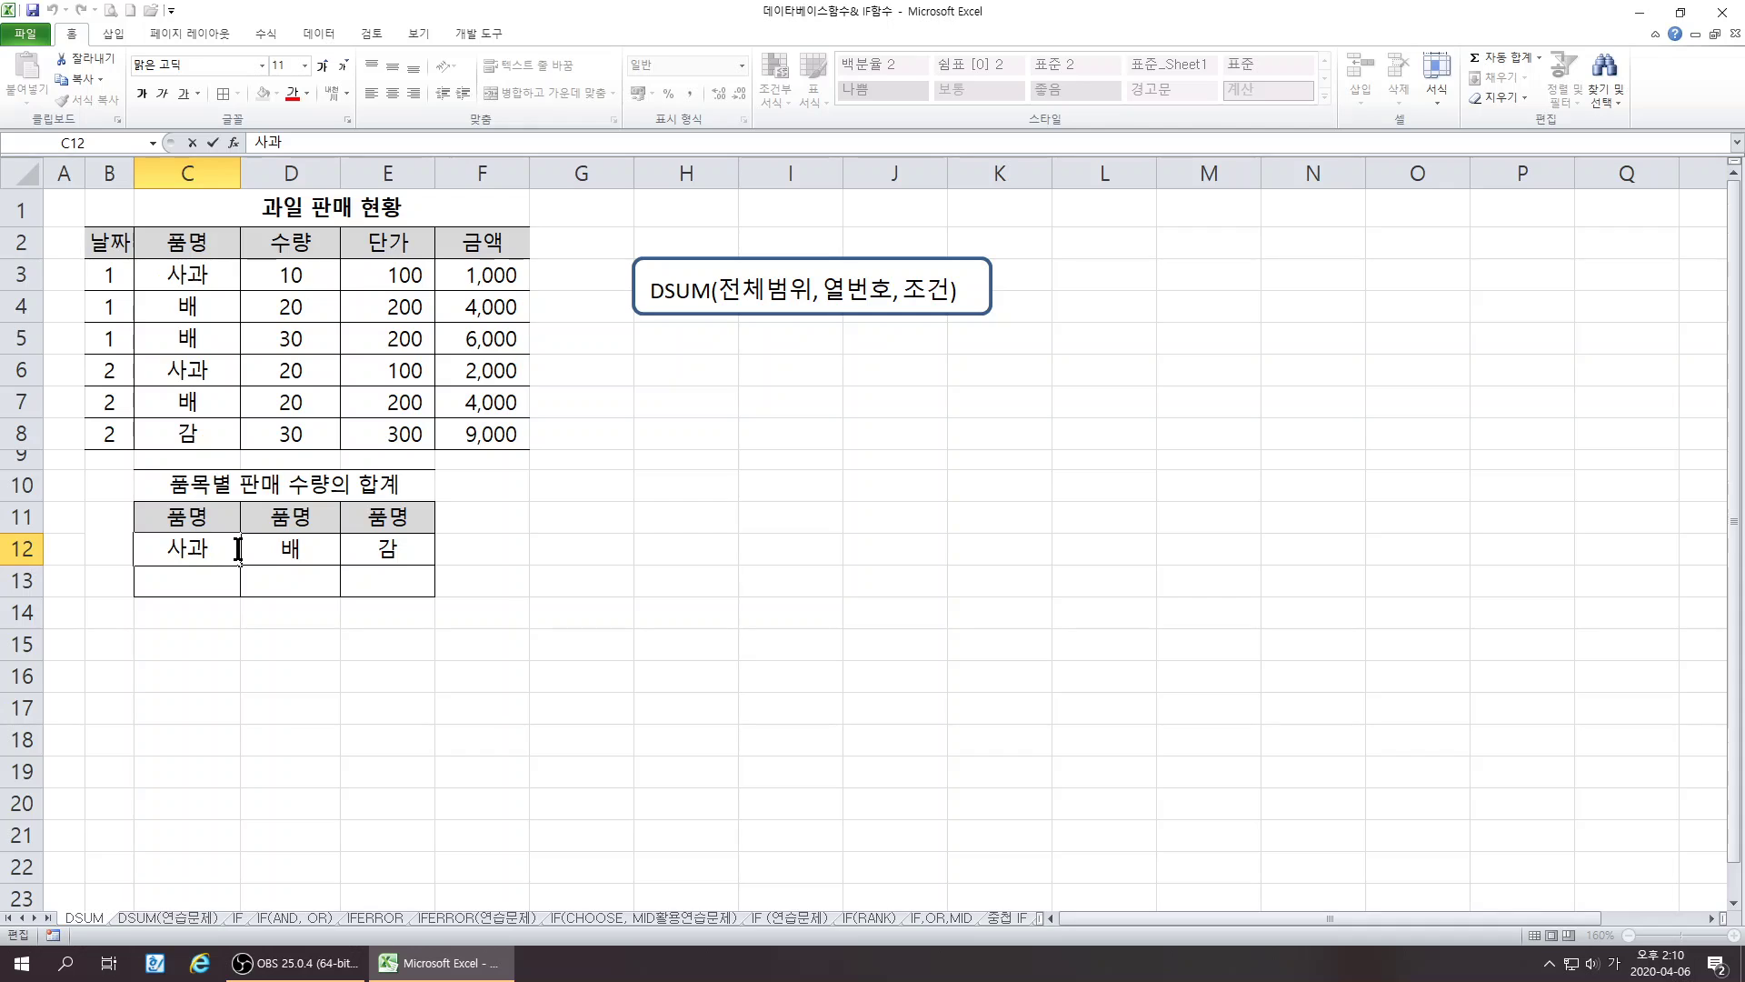
click(191, 680)
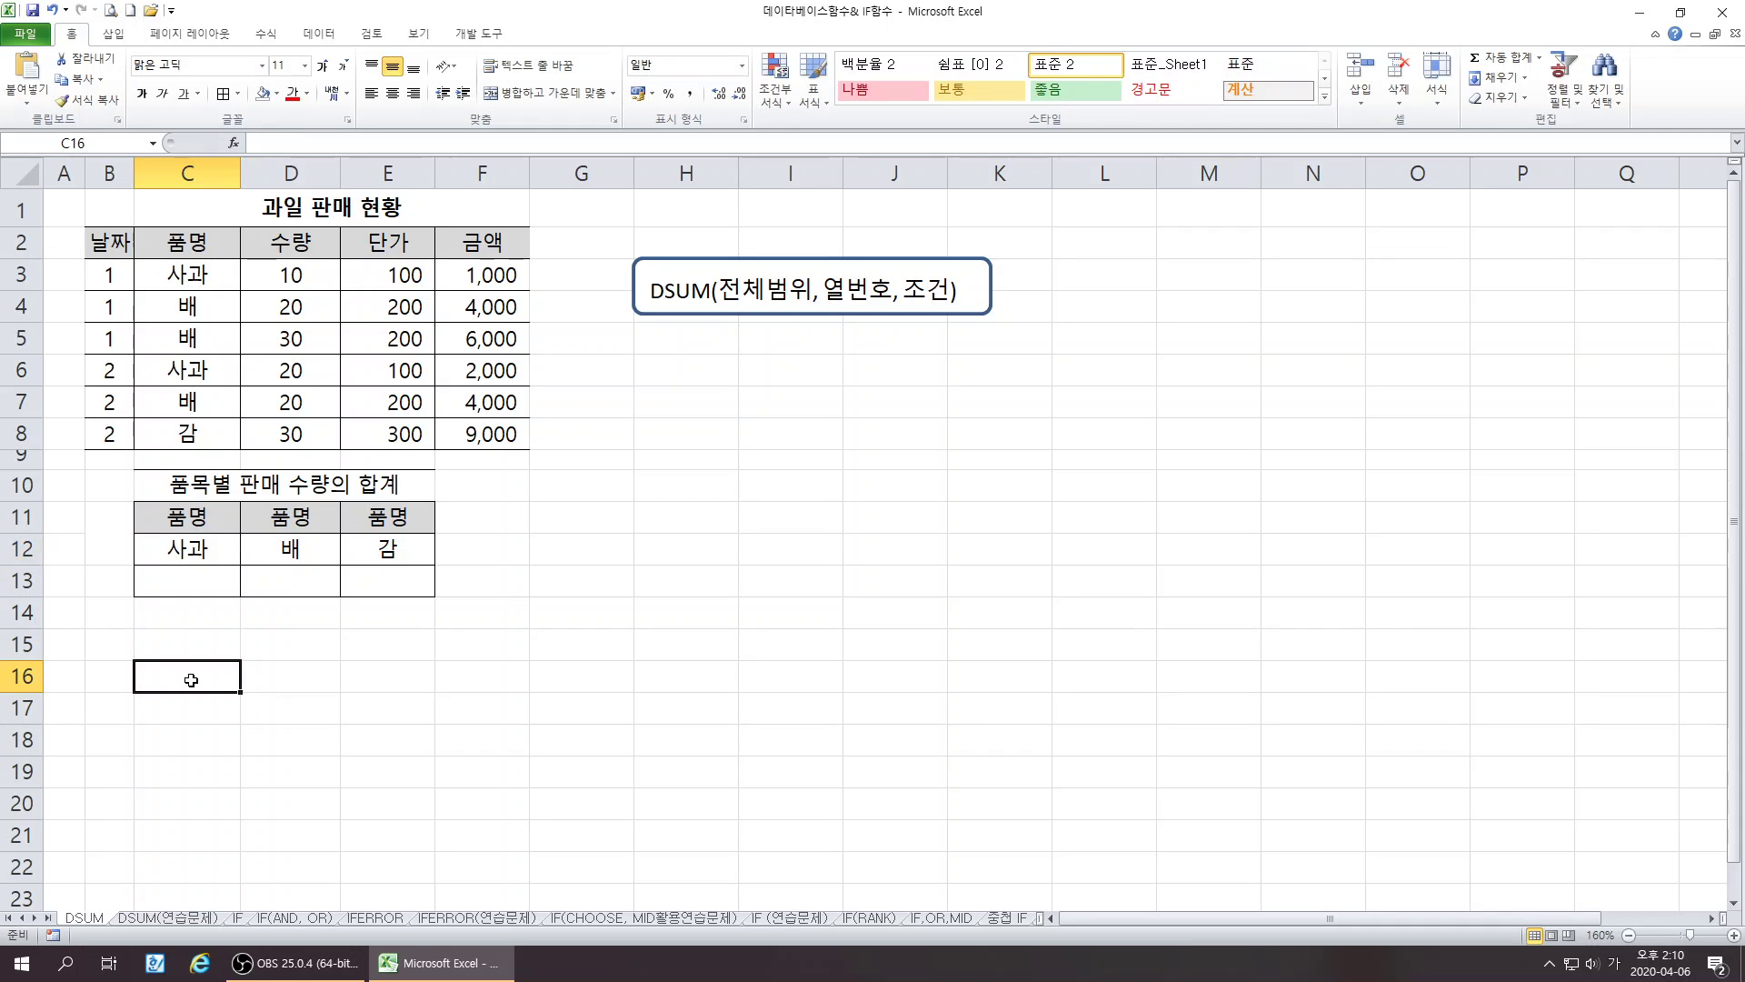
click(221, 289)
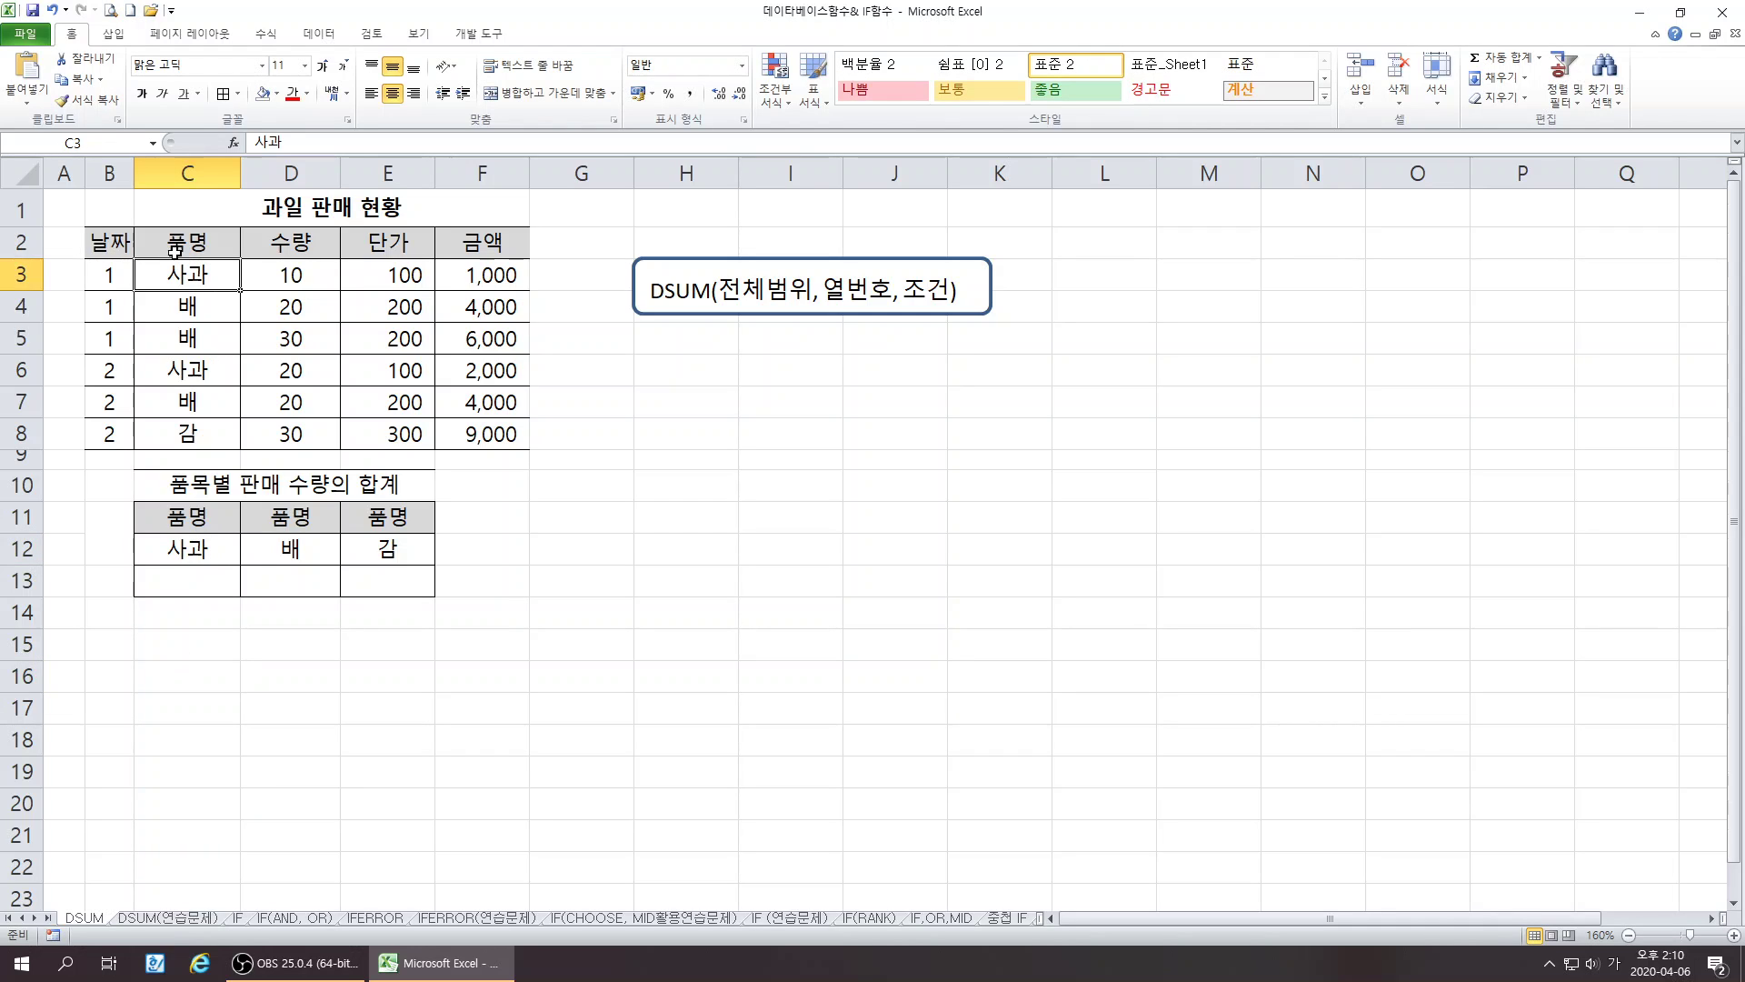
click(374, 738)
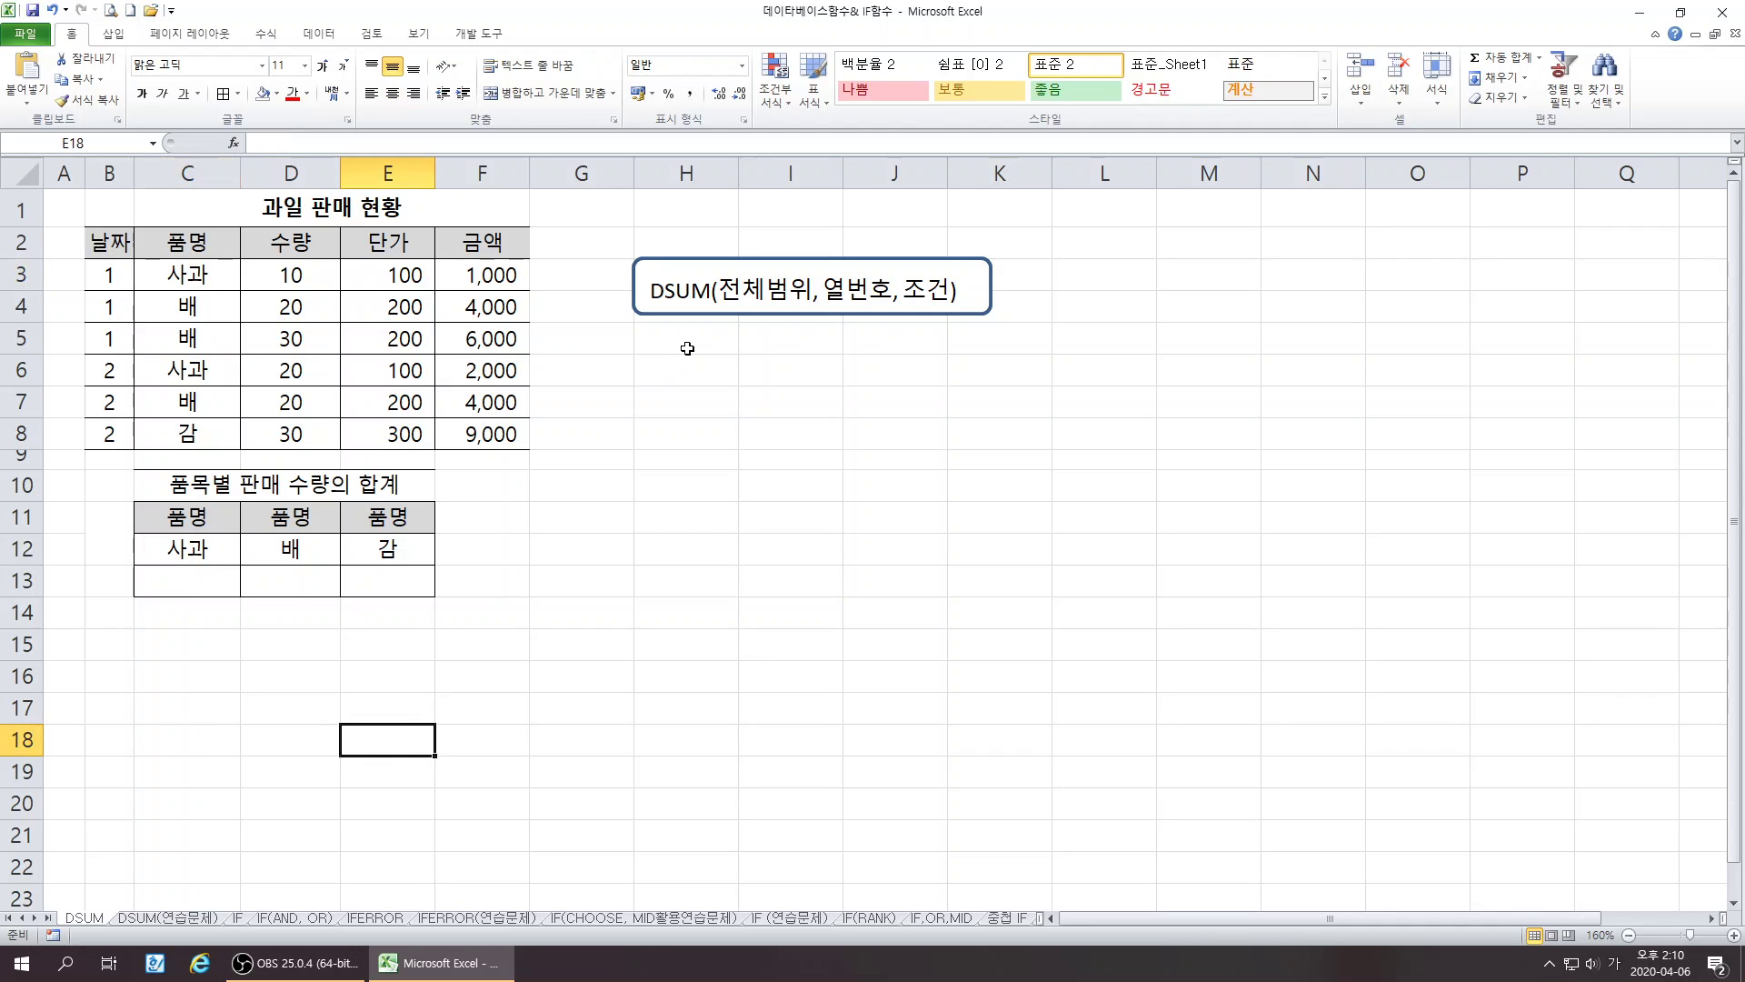
- Enter the example formula as plain text in H5: DSUM(B2:F8,3,C11:C12)
click(687, 348)
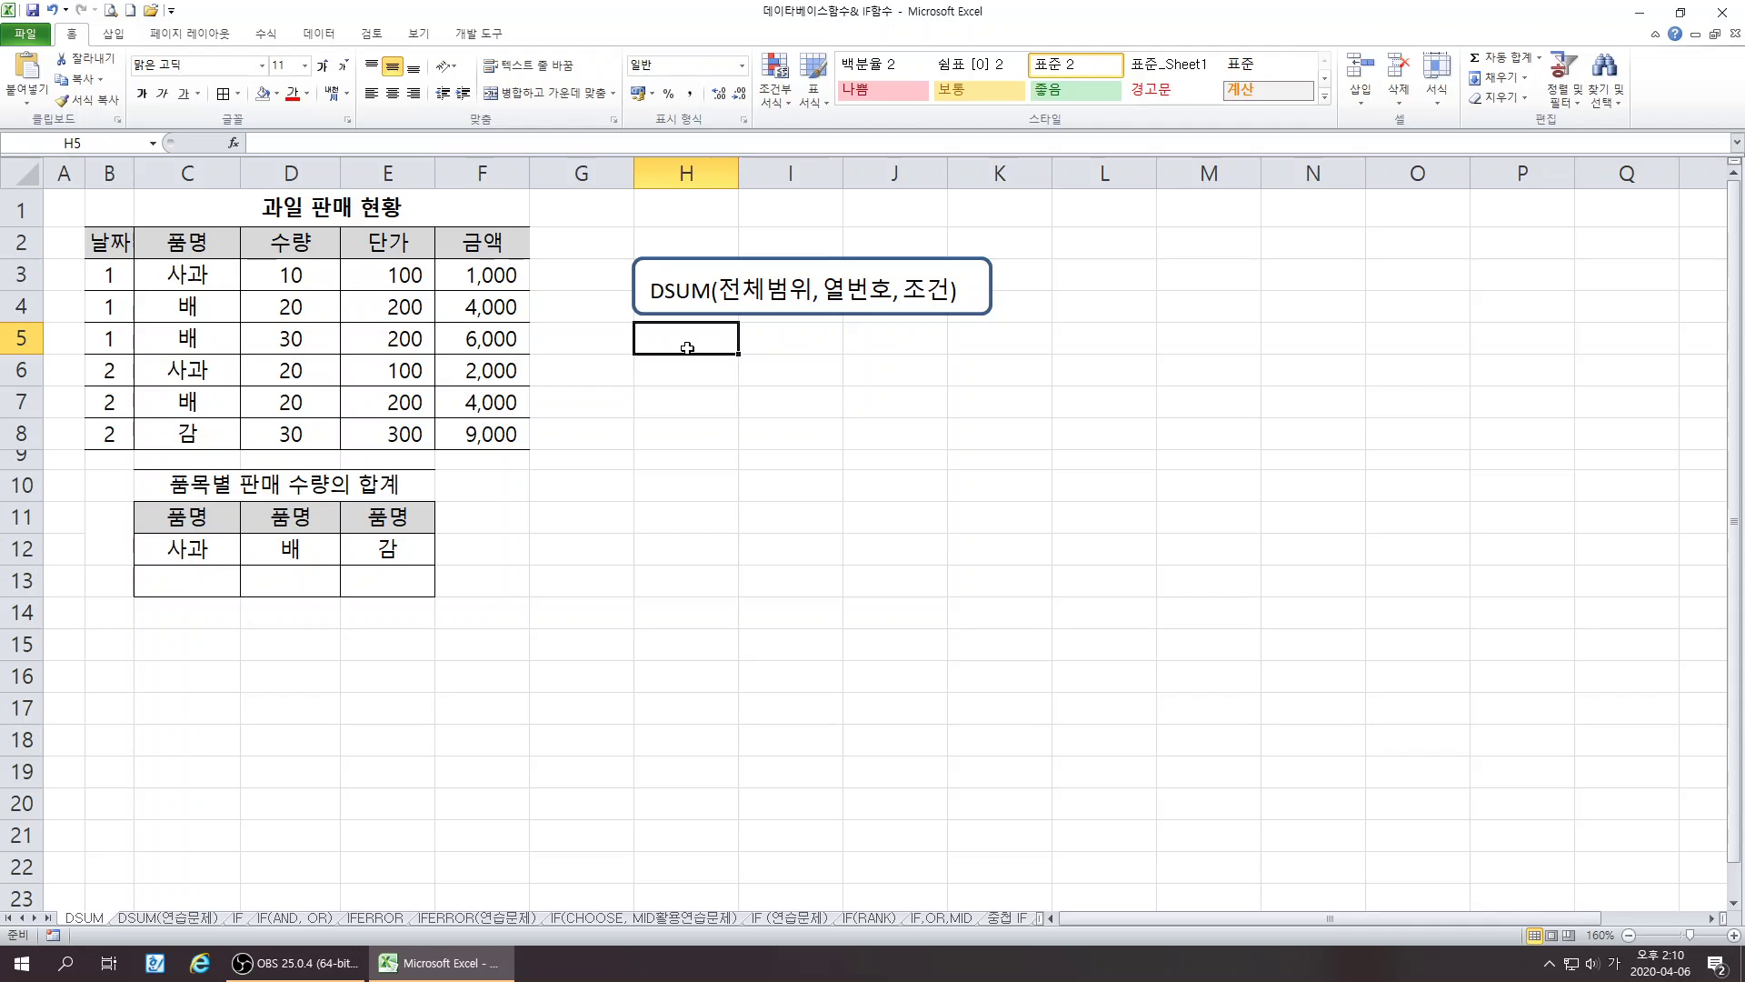
text(ㅇ)
key(Hangul)
text(DSUM()
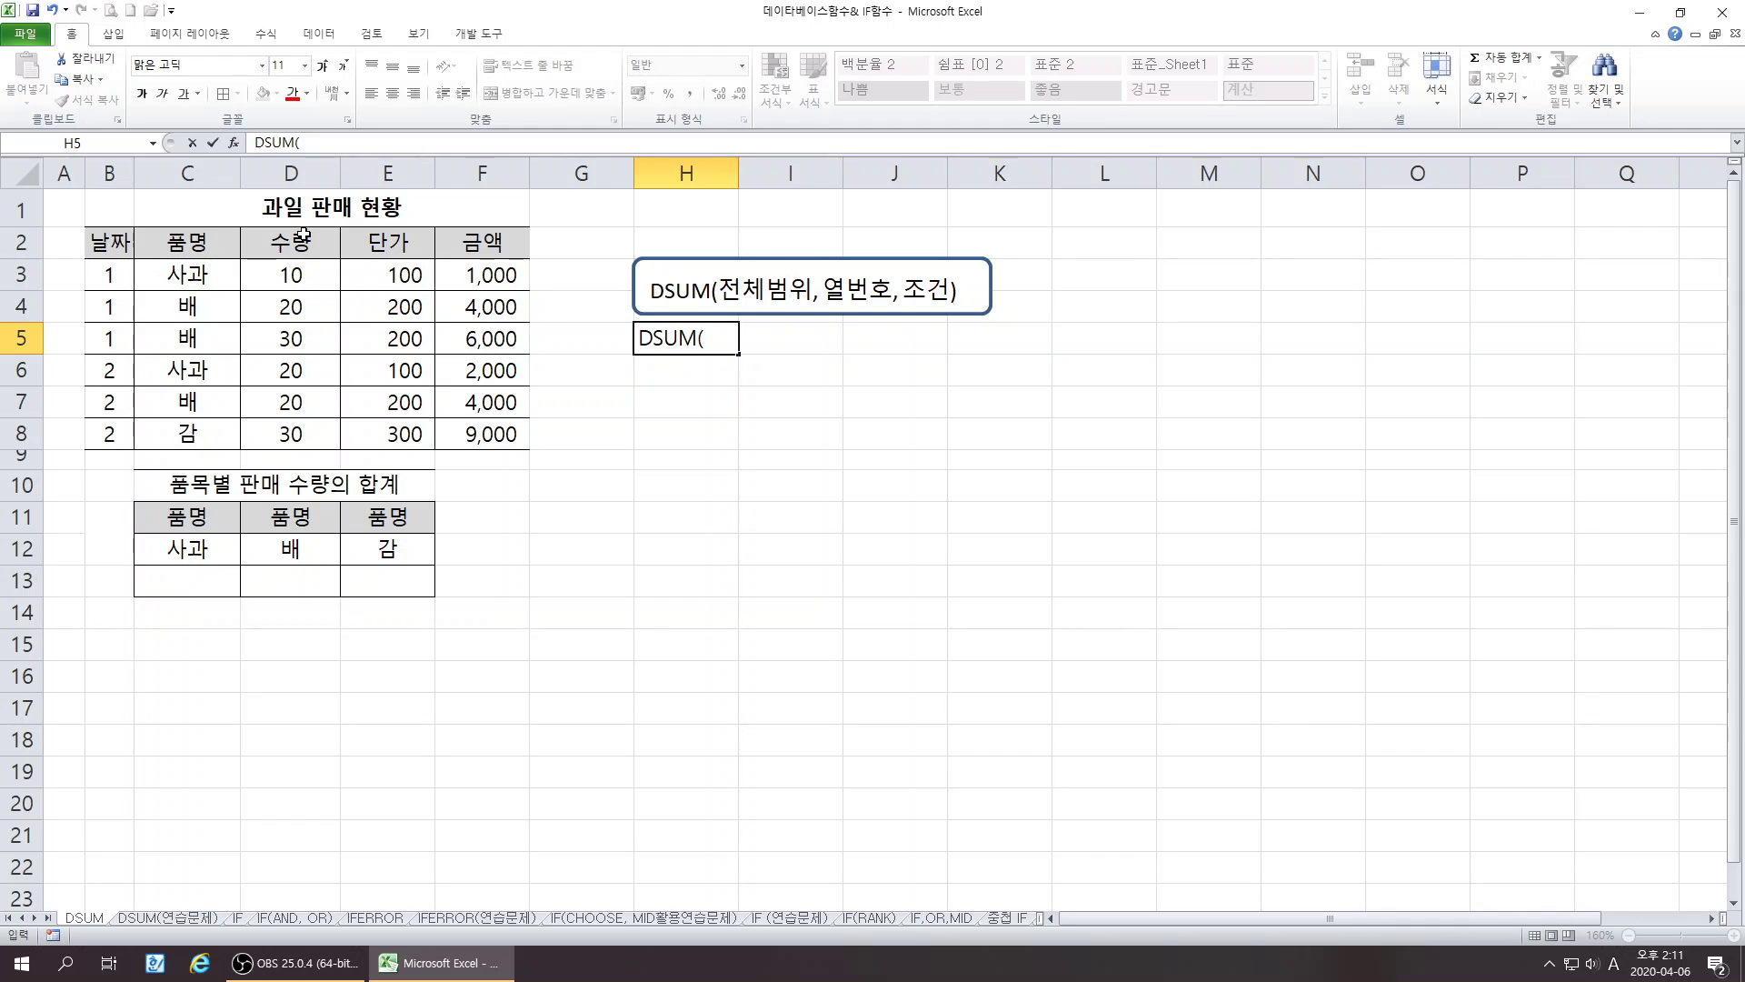
text(B2)
text(:F)
text(8)
text(<)
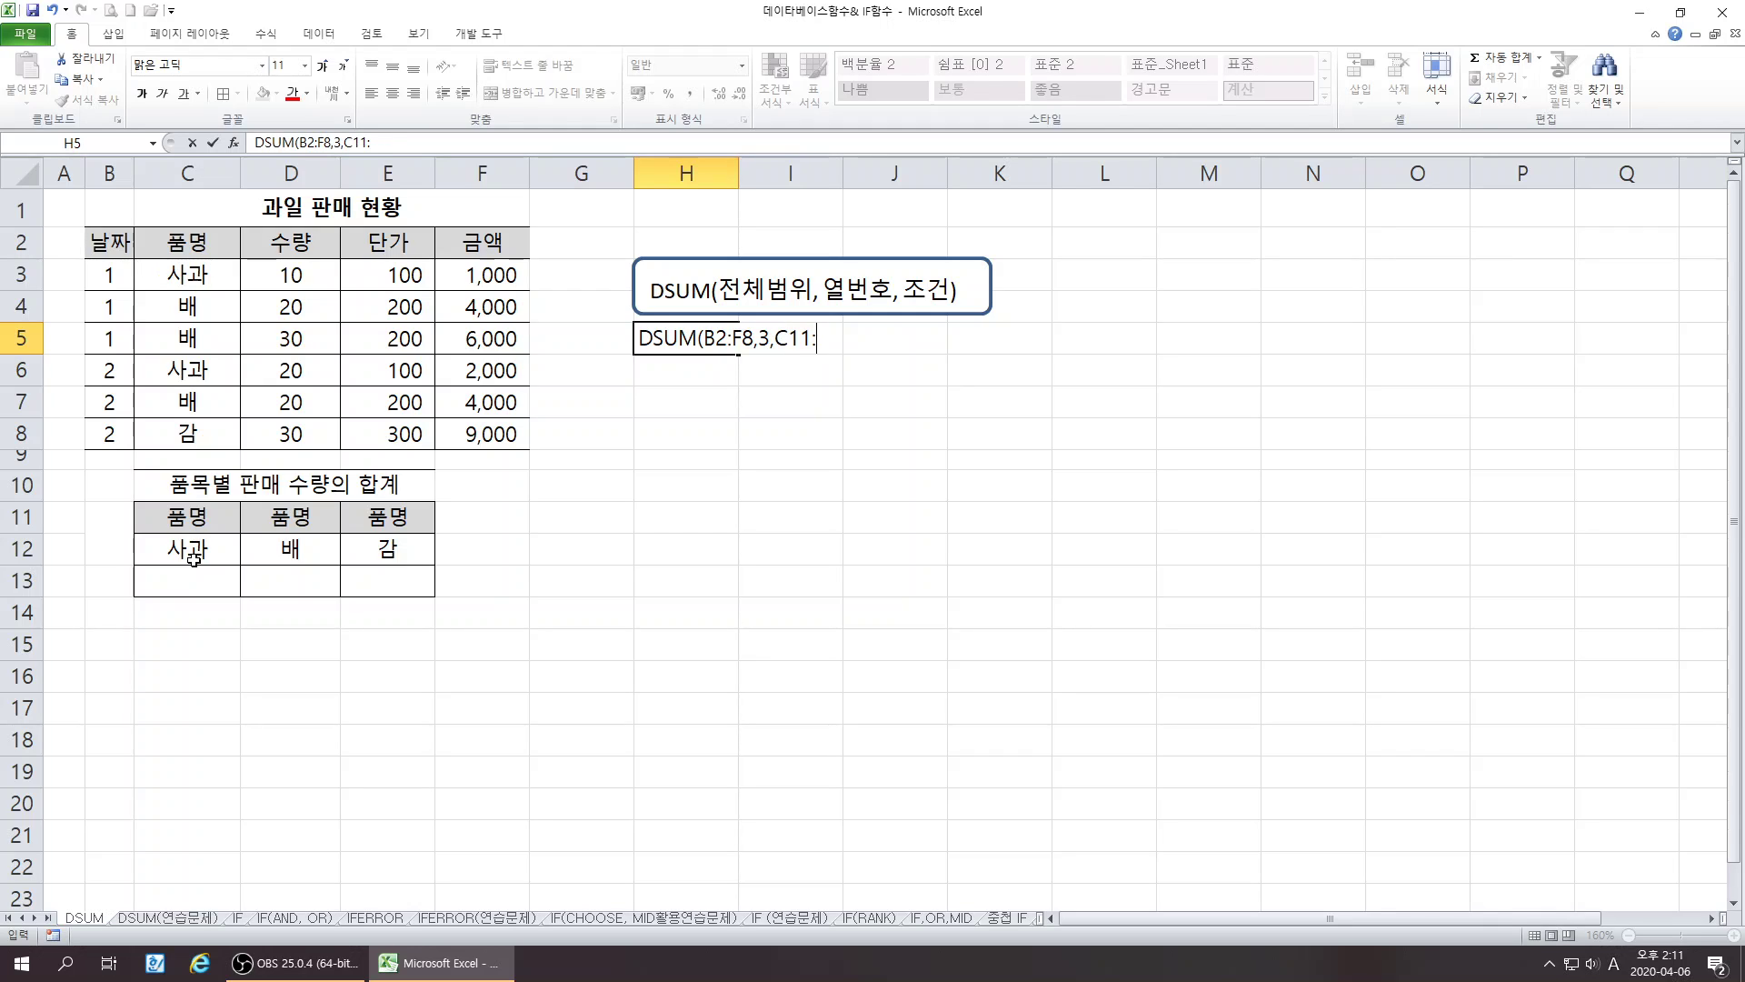
text(C12)
key(Return)
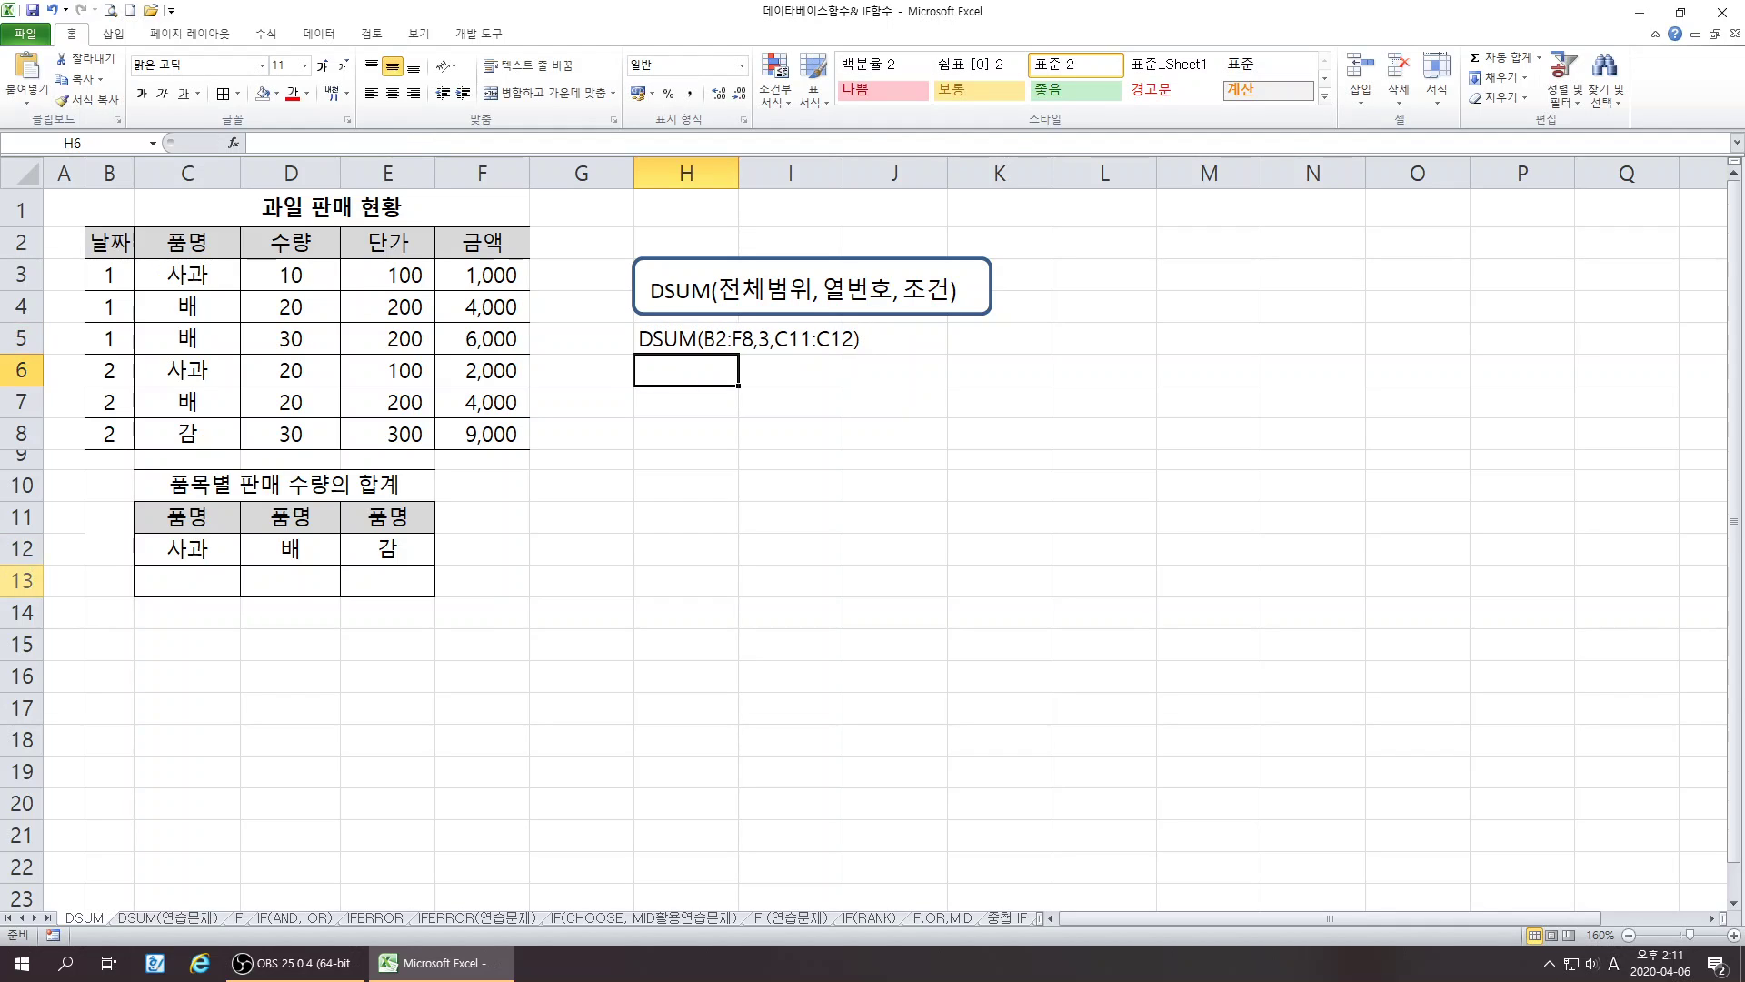
- Copy the DSUM formula text from H5 down to H6
click(636, 343)
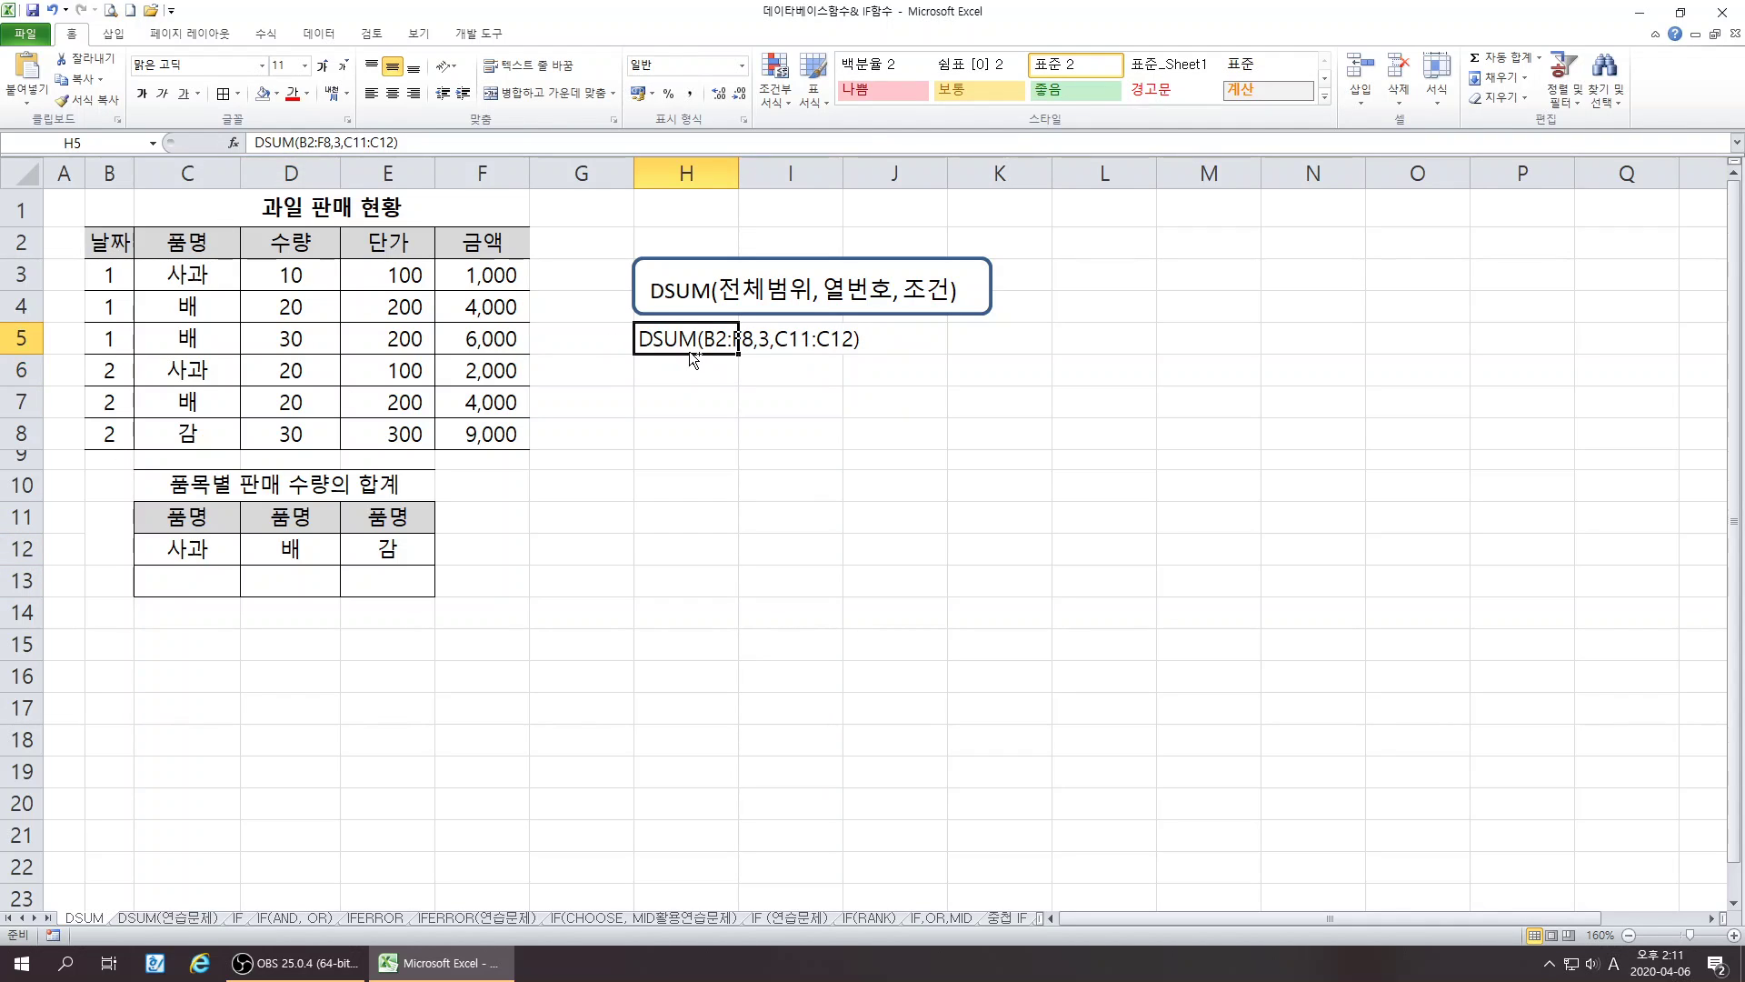
drag(689, 352, 689, 382)
ctrl+click(772, 484)
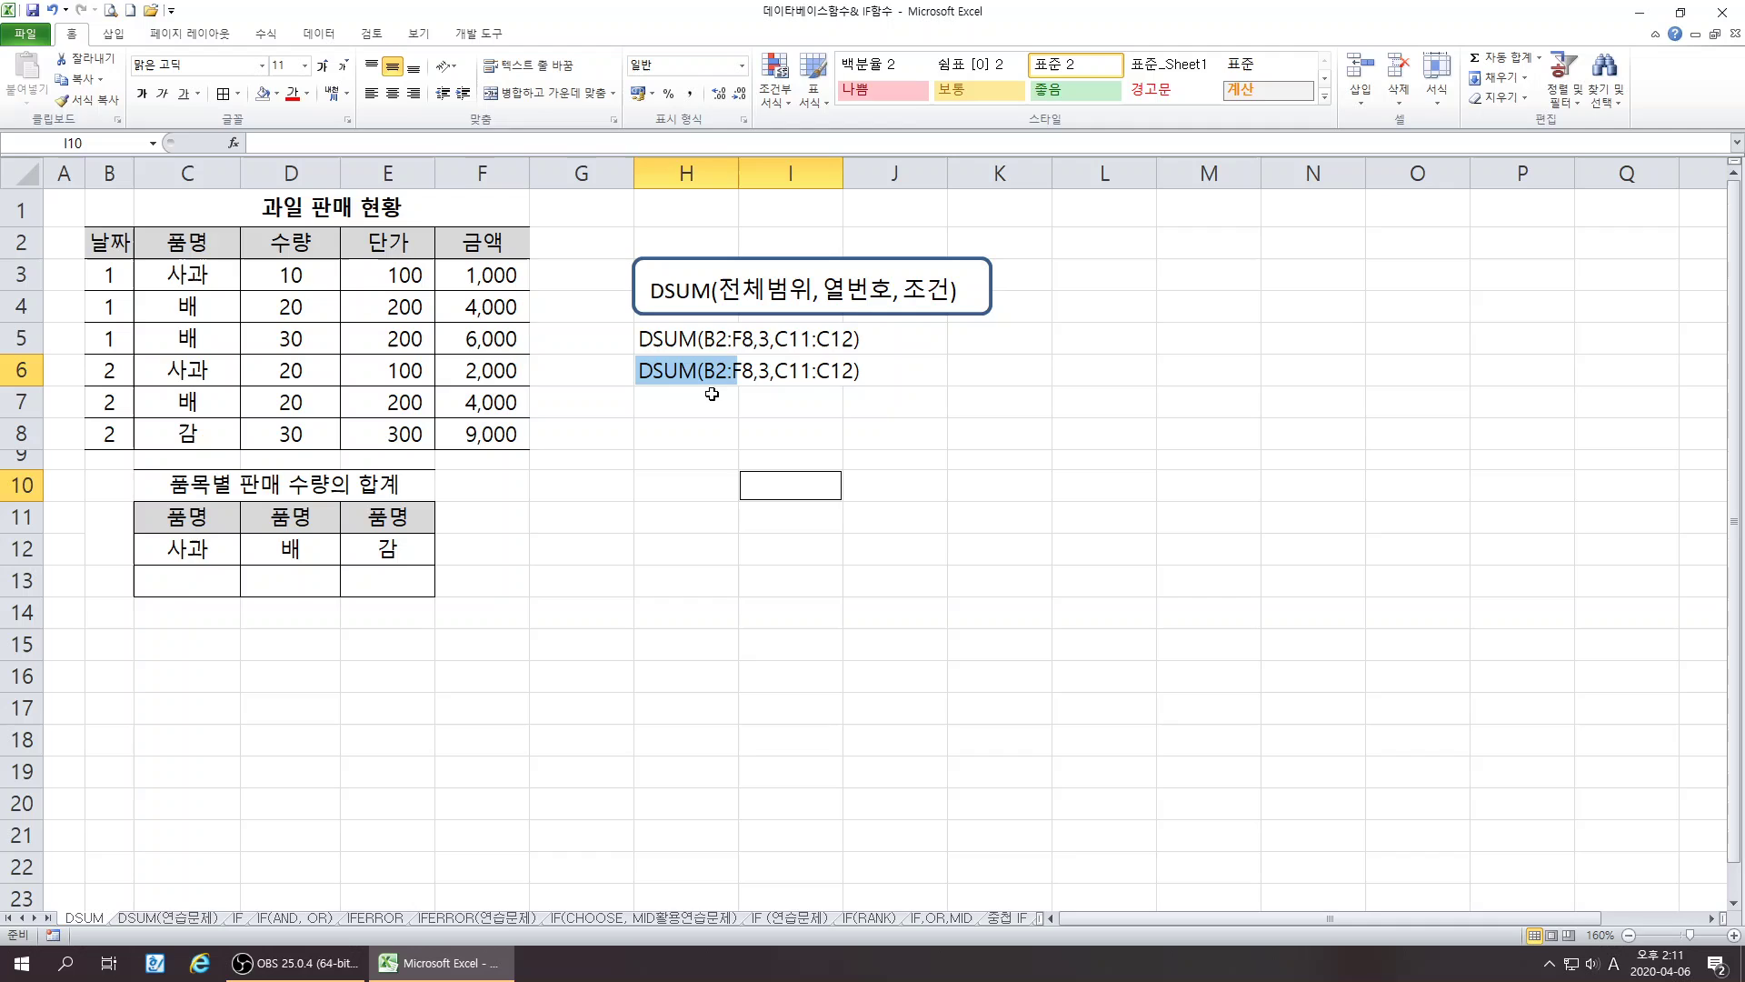
- Review the formula text in H6 and the criteria range C11:C12 it refers to
double_click(668, 373)
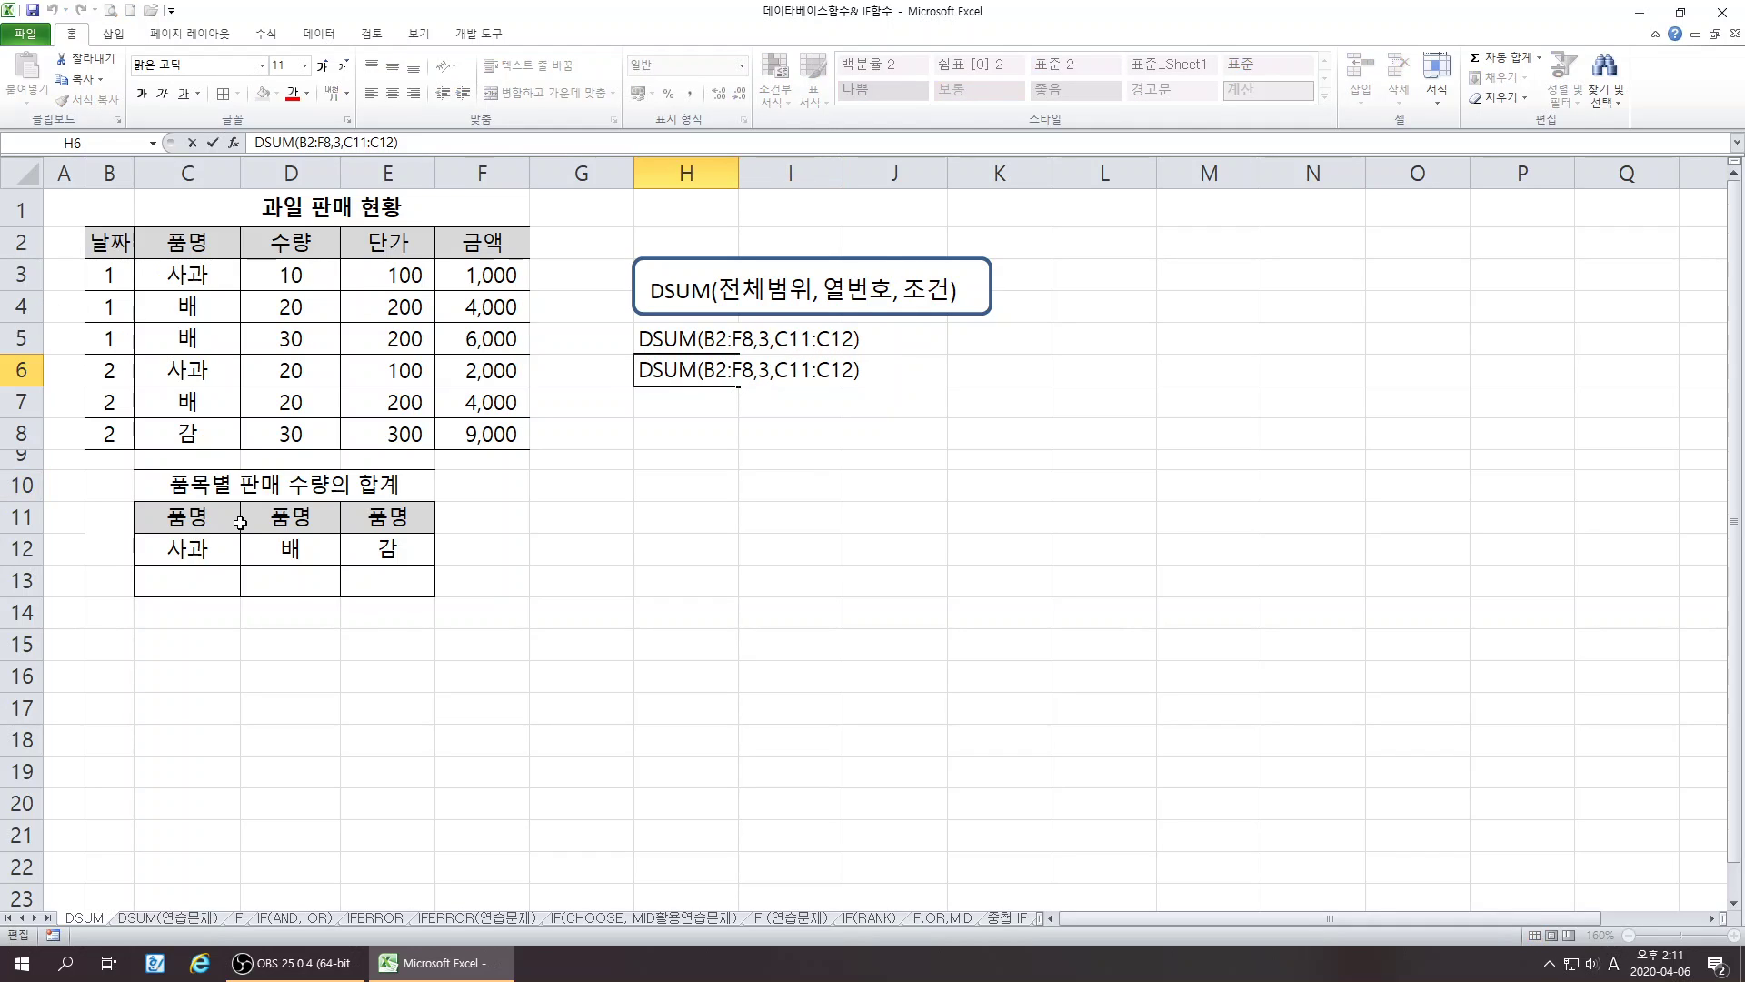
drag(218, 518, 214, 543)
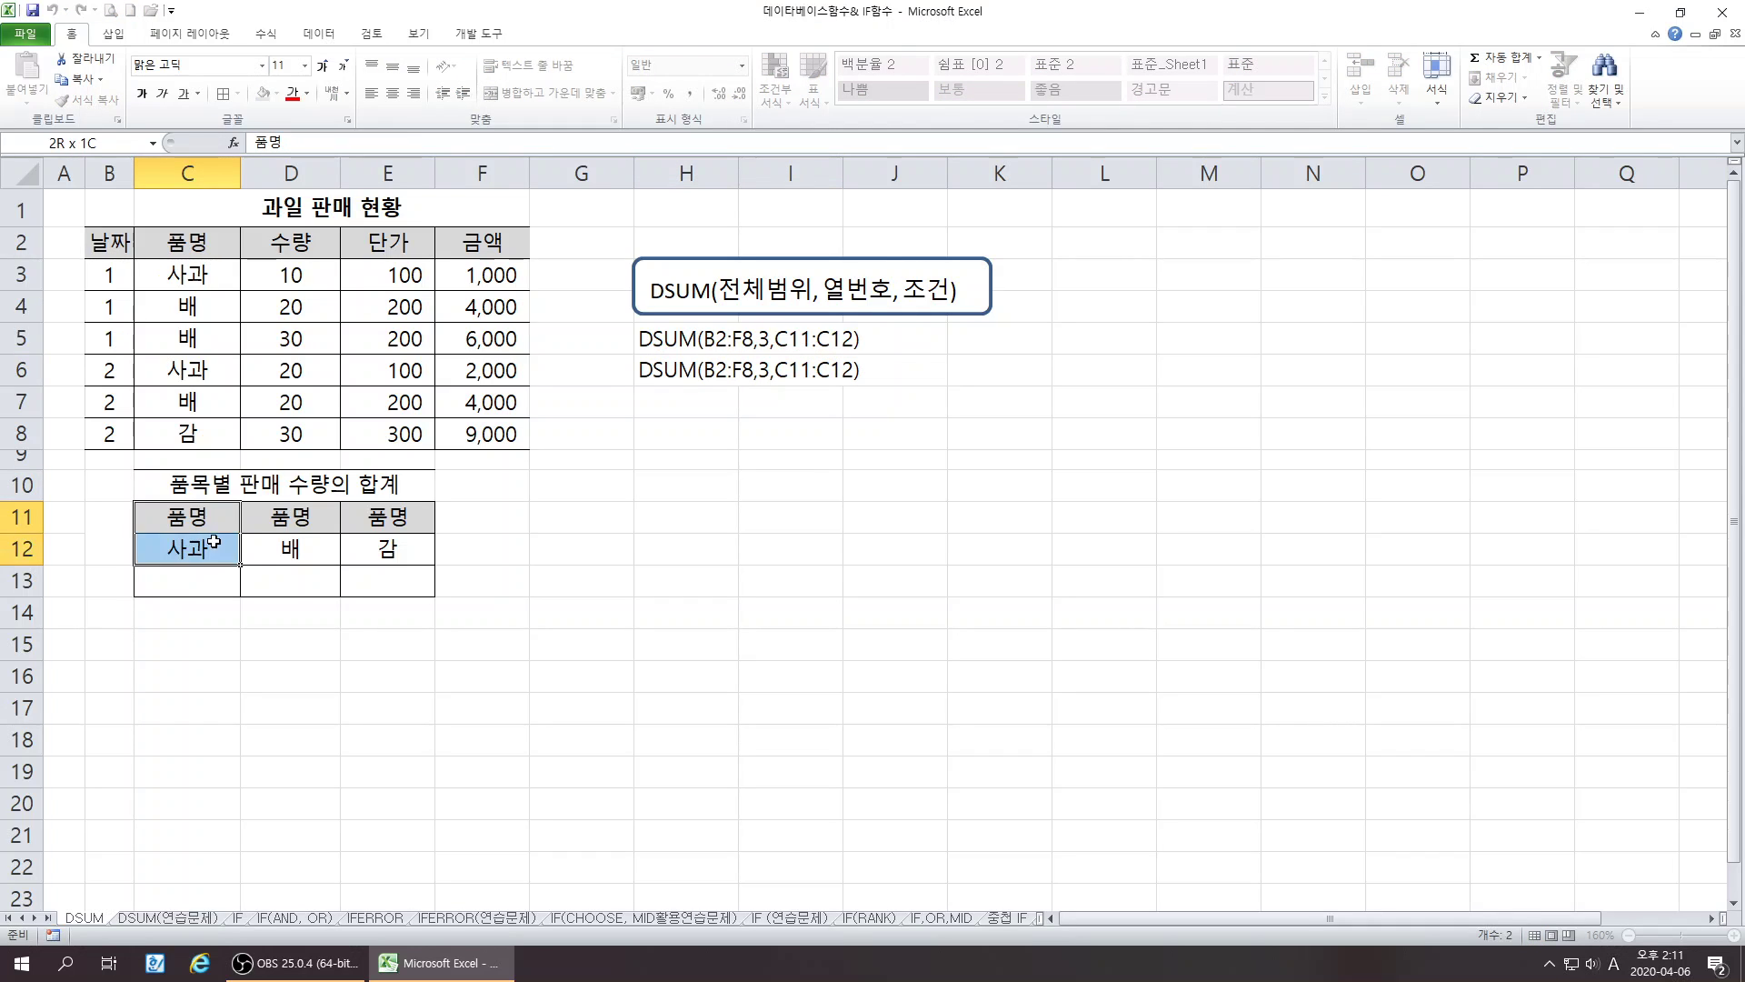
click(724, 587)
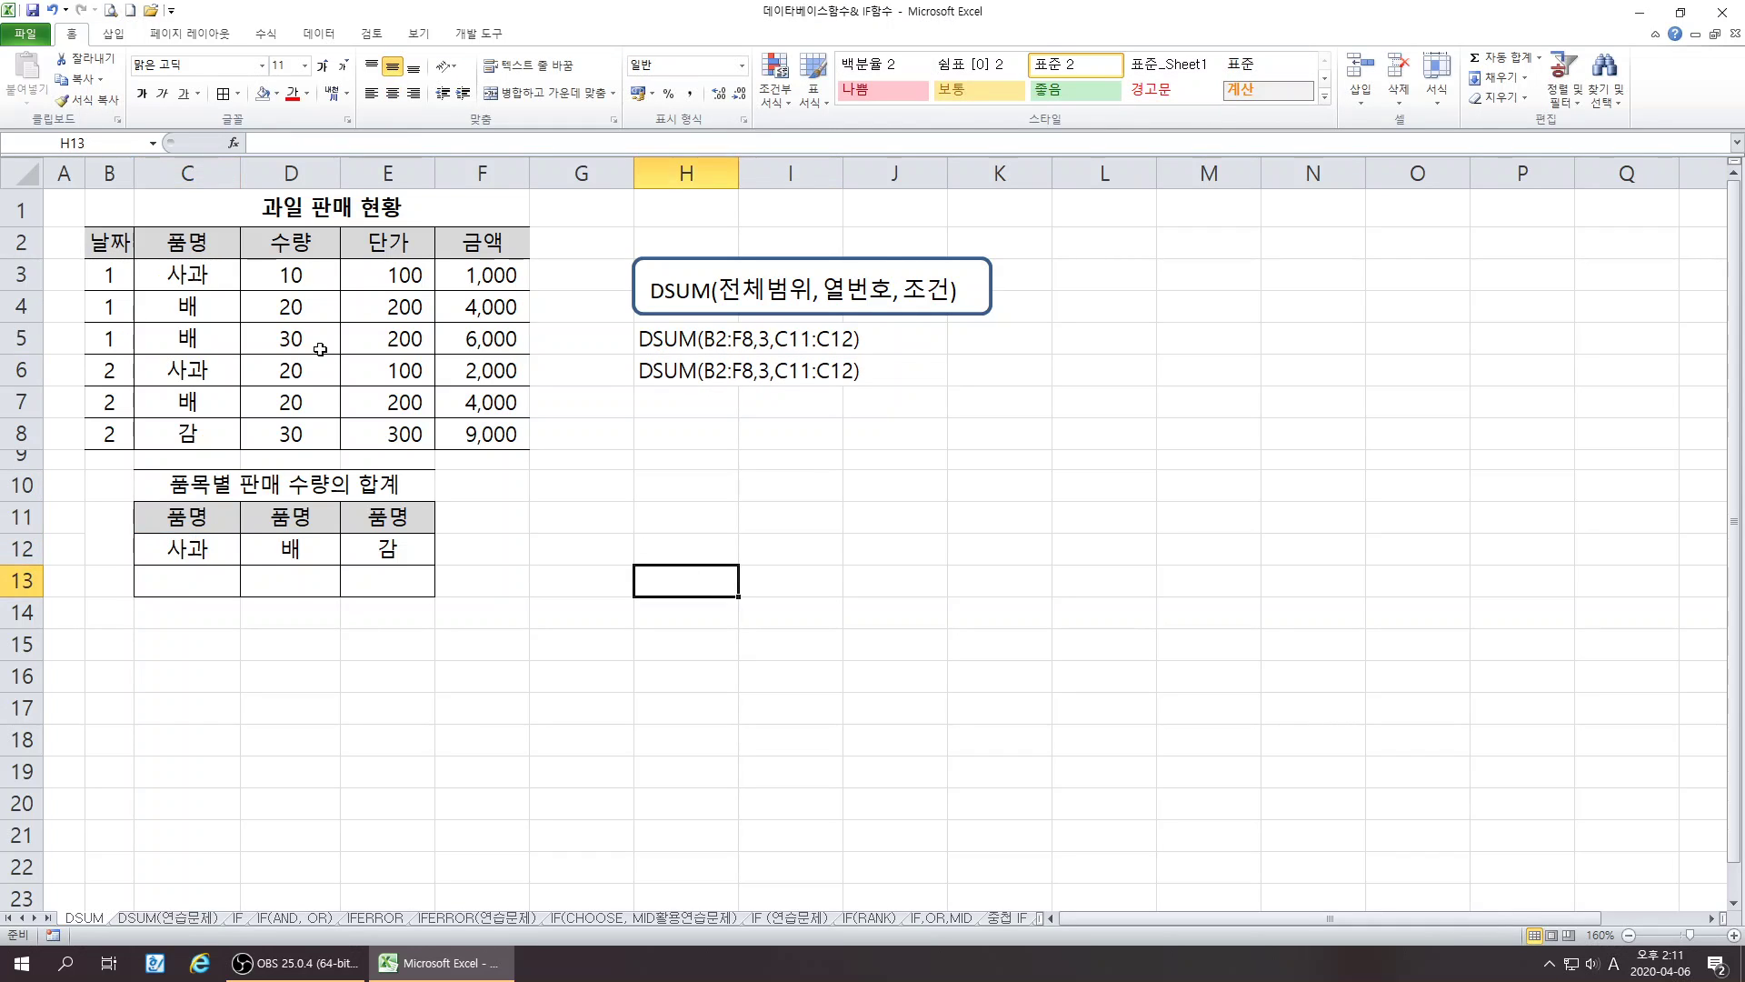
- Change the criteria range in the H6 formula text to C2:C3 and point out those cells in the sales table
double_click(672, 370)
drag(789, 370, 808, 373)
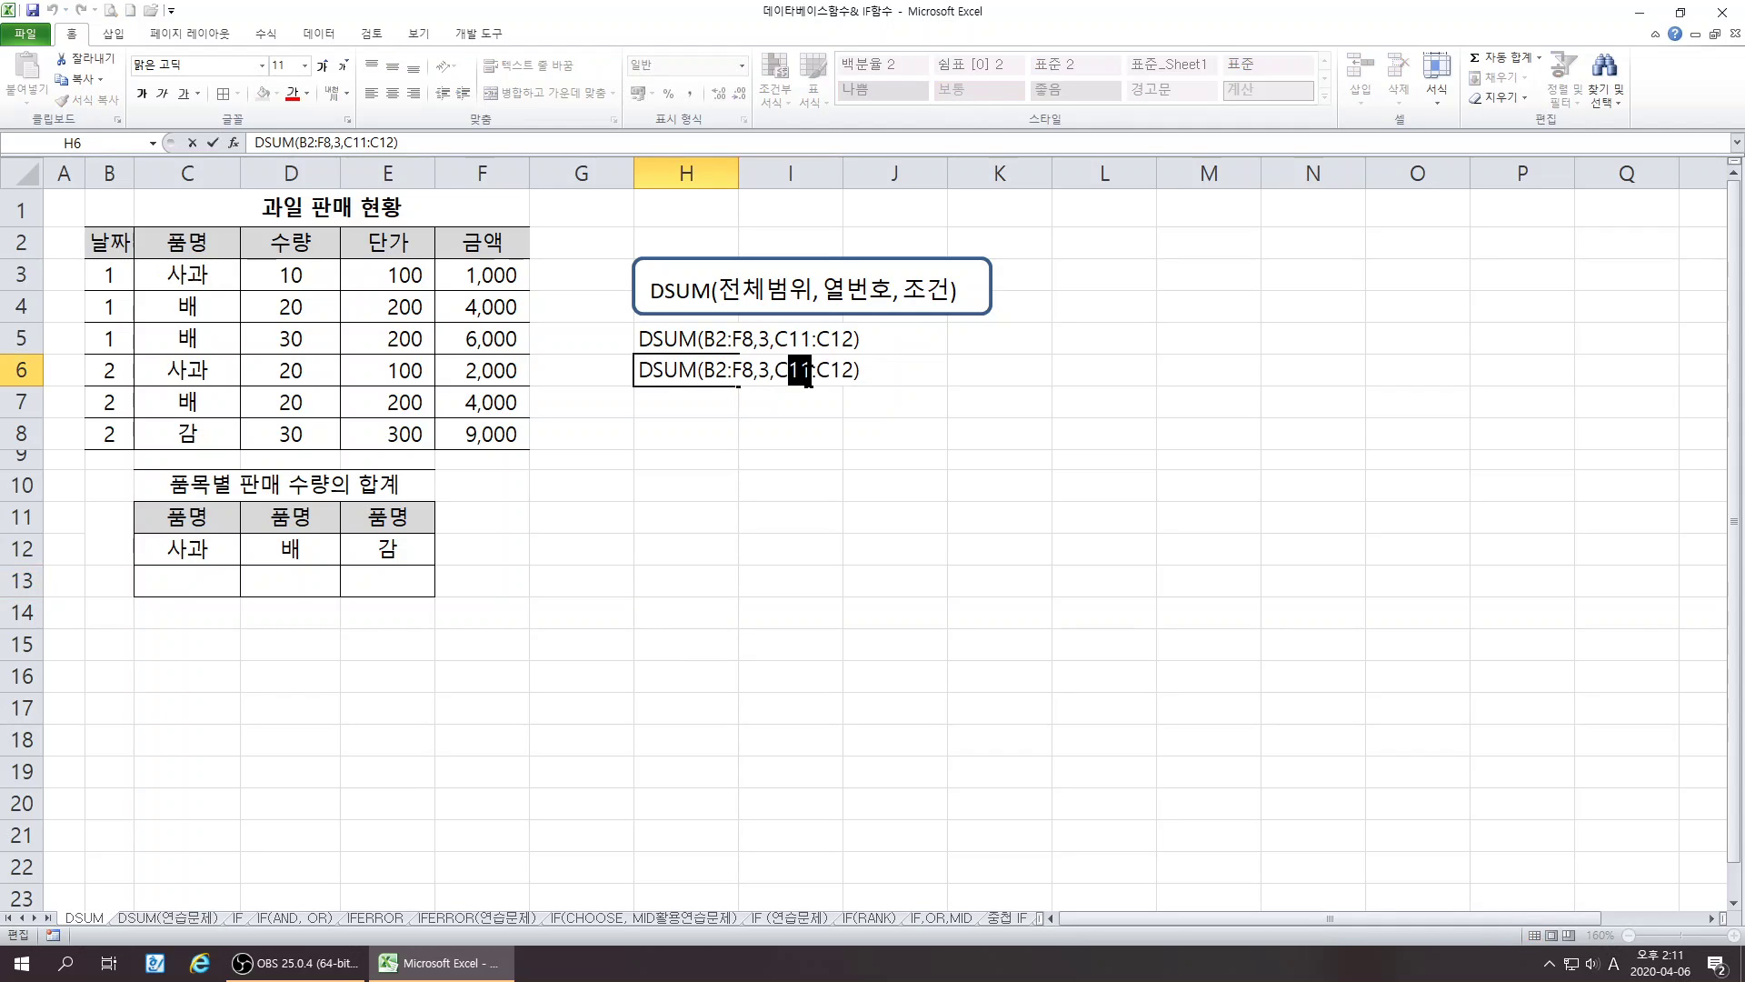
text(2)
key(Right)
key(Right)
key(Delete)
key(Delete)
text(3)
key(Return)
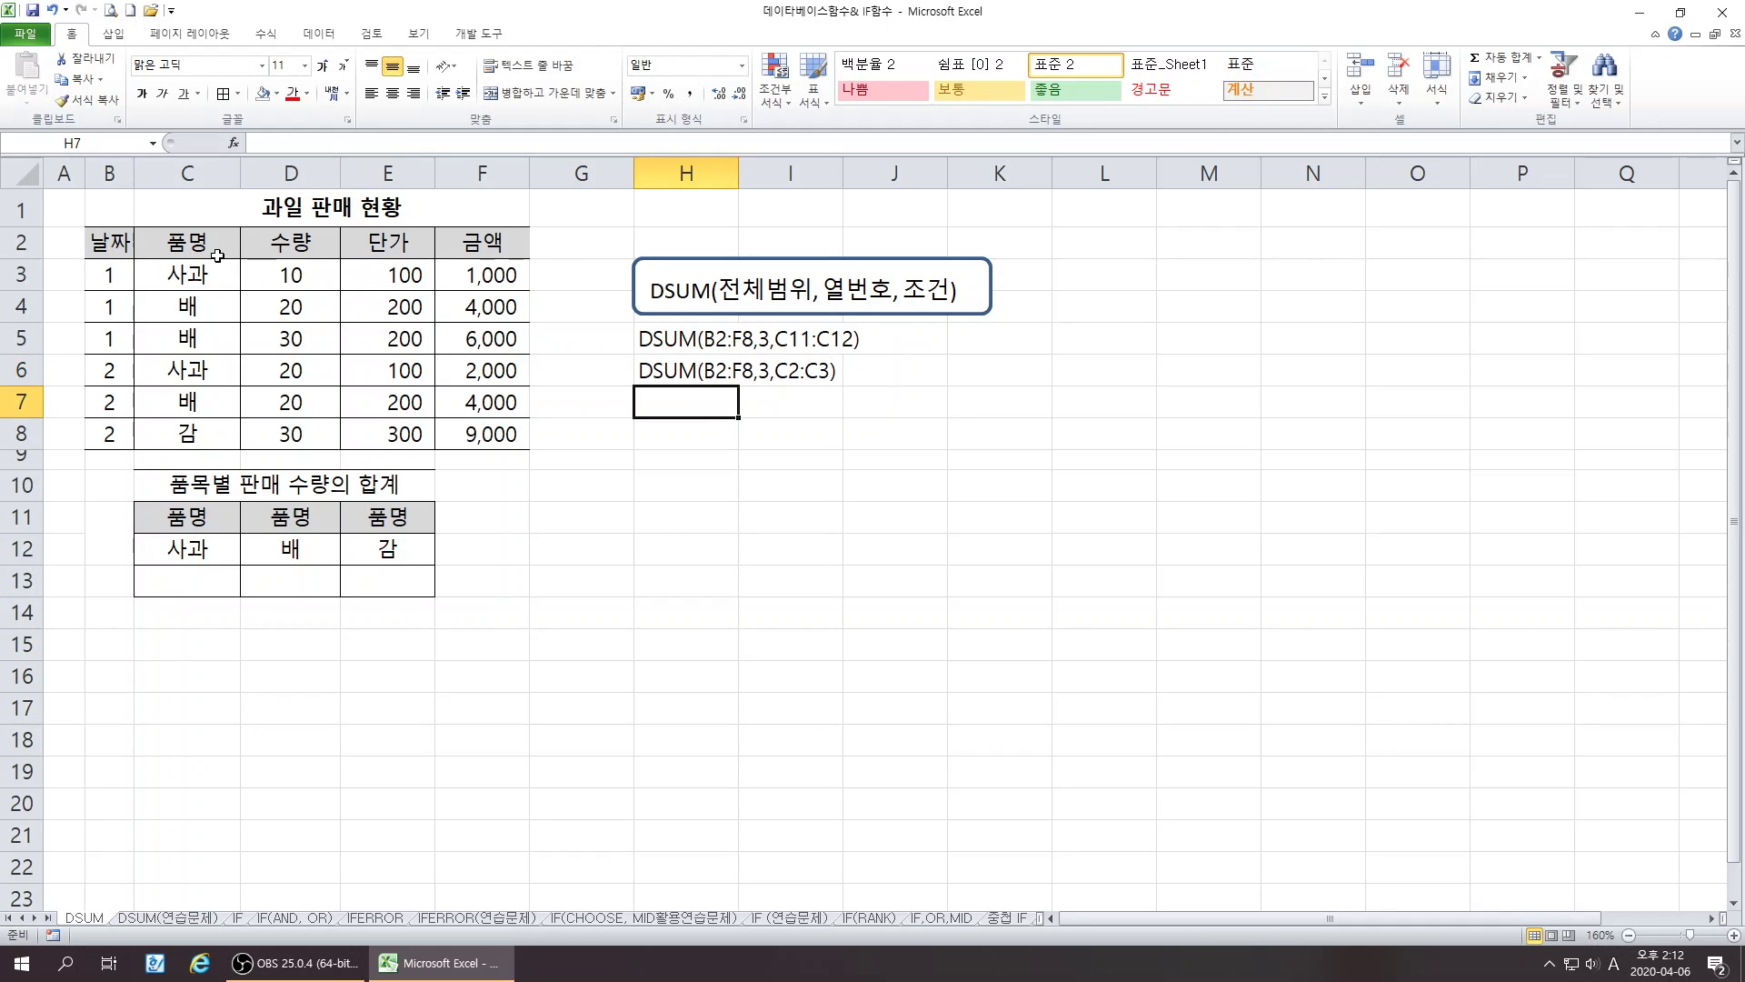
drag(215, 254, 211, 270)
click(642, 634)
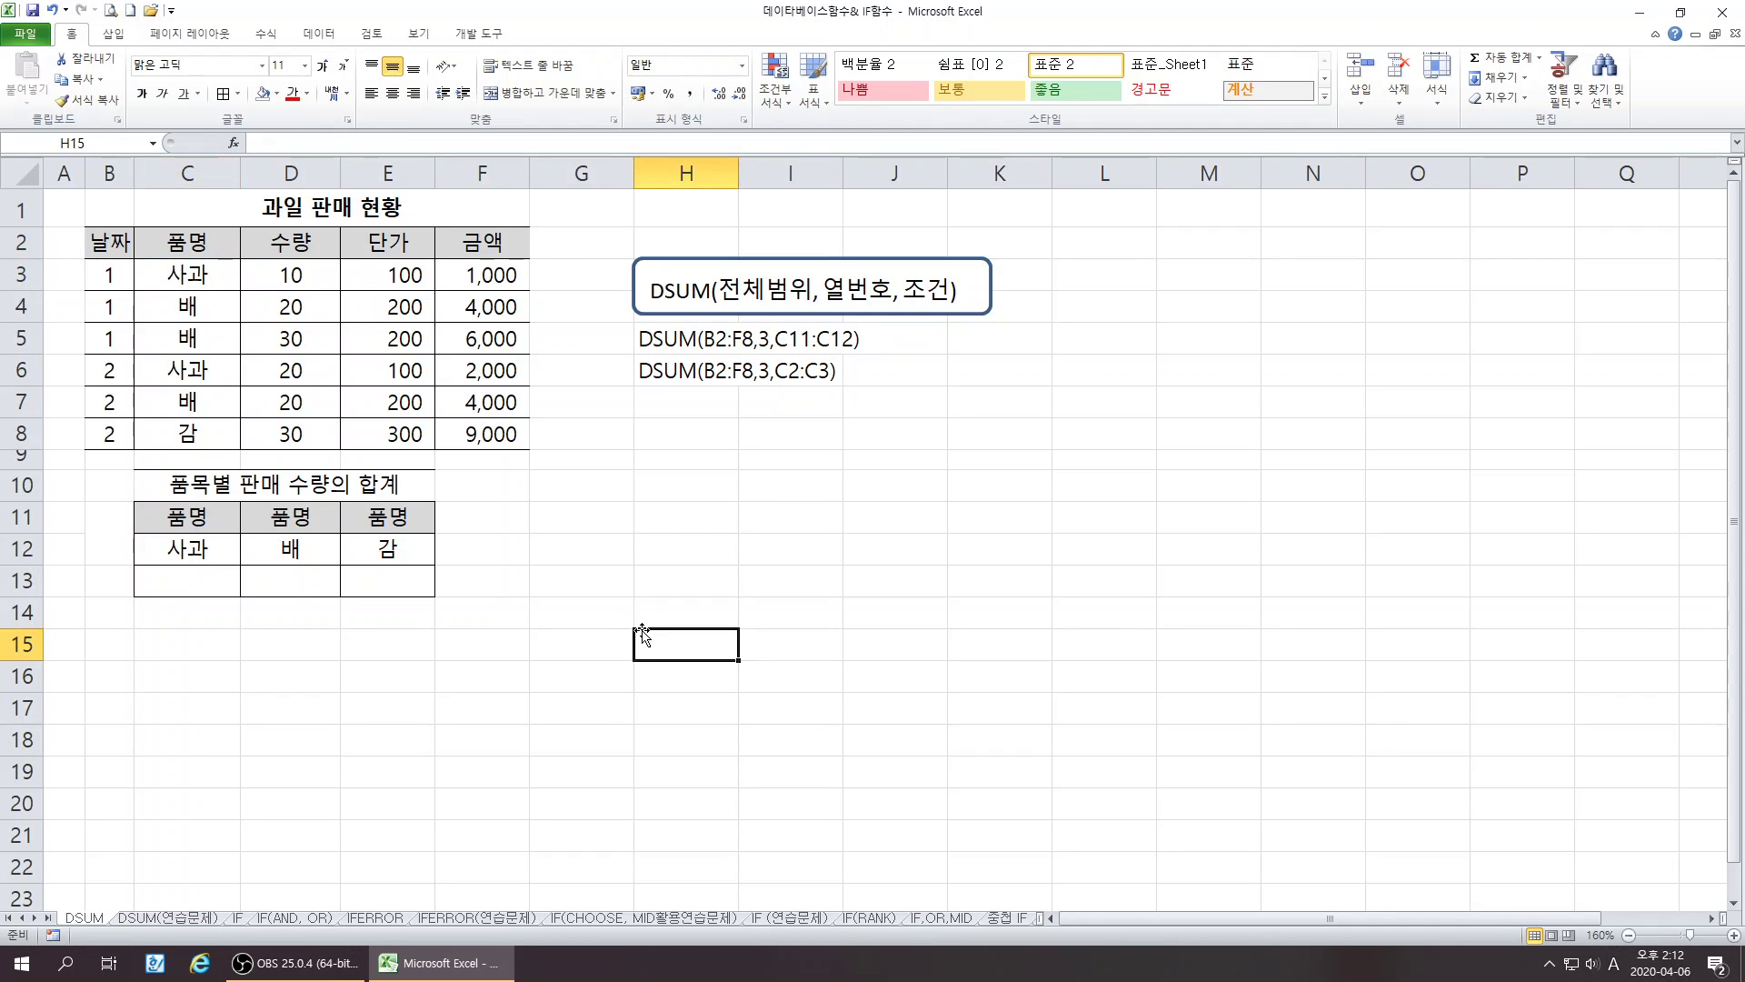
- Compare the 배 criteria range D11:D12 with the separate cells C2 and C4 in the sales table
drag(300, 521, 304, 547)
click(398, 635)
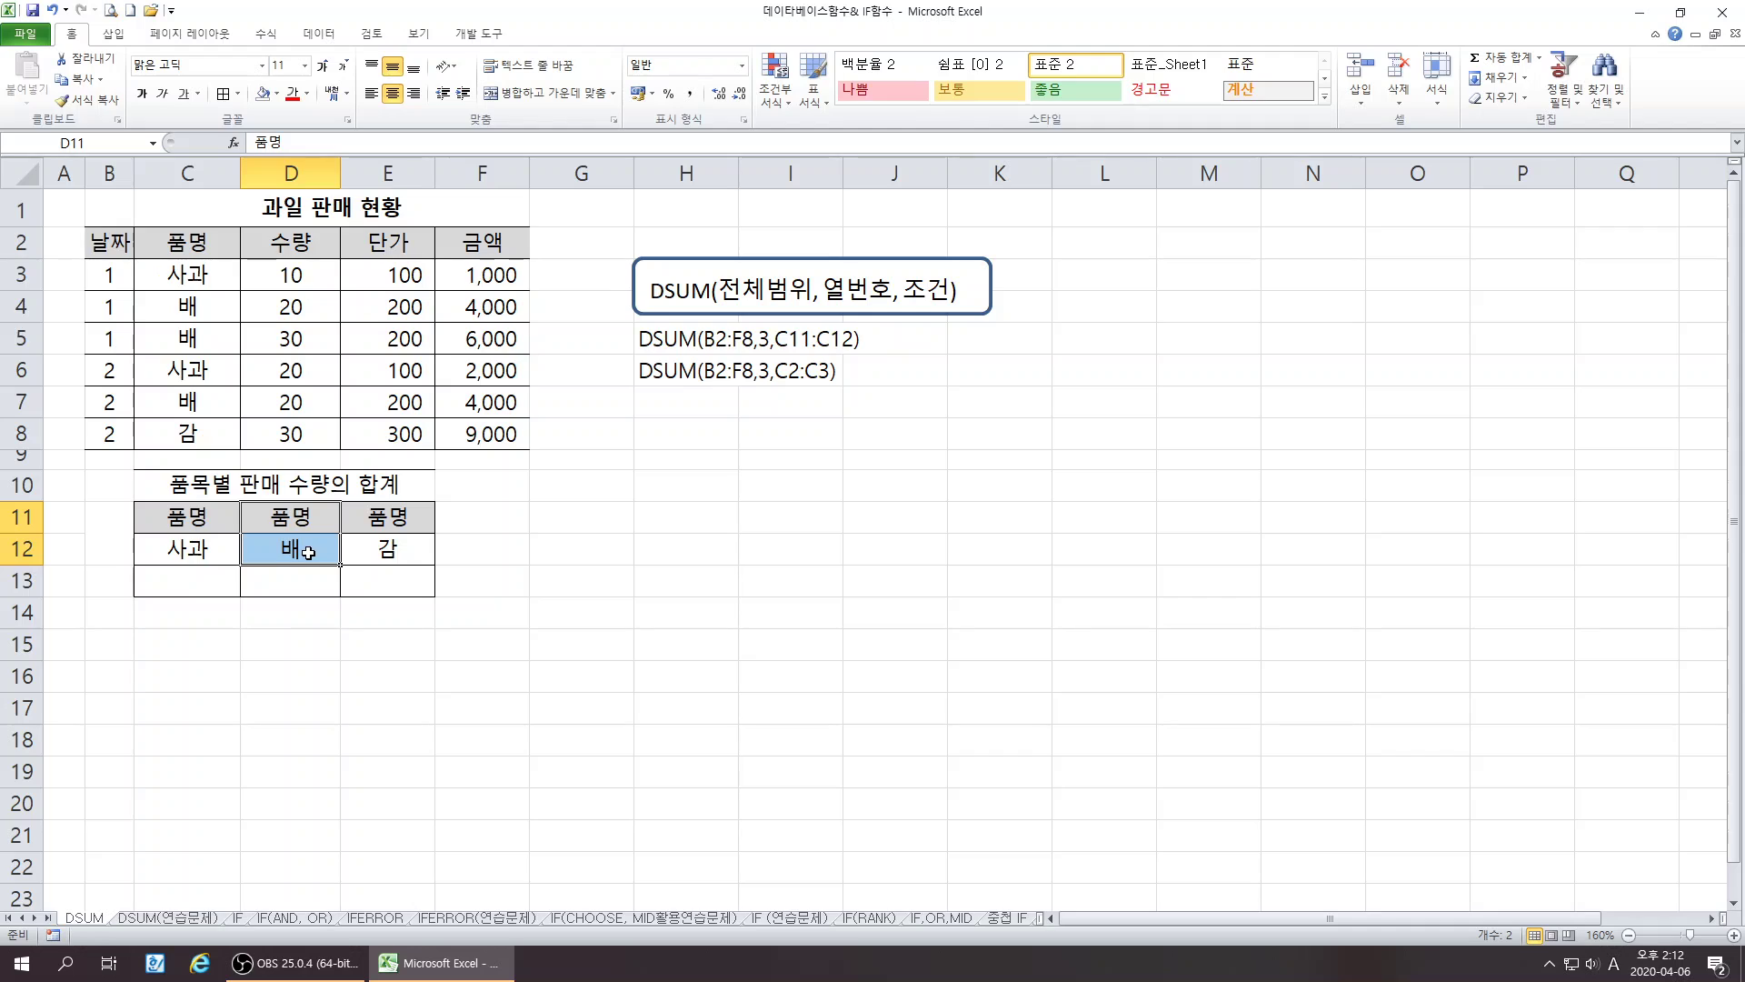
click(670, 372)
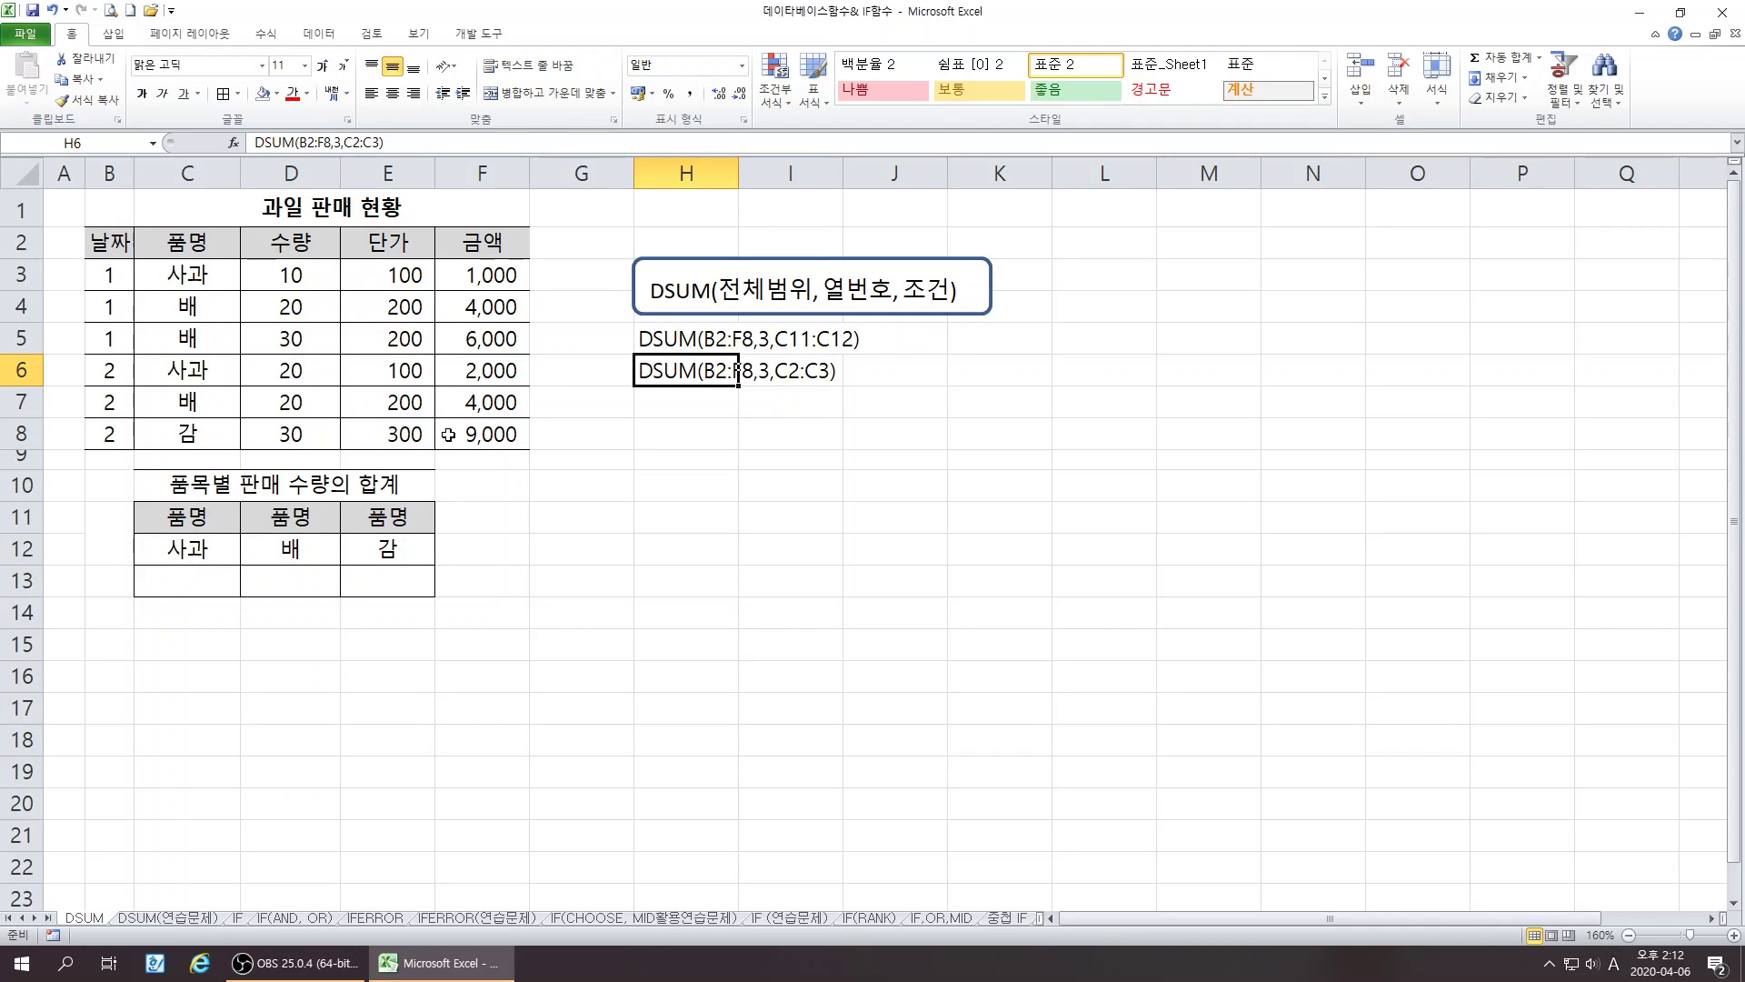
drag(279, 521, 287, 545)
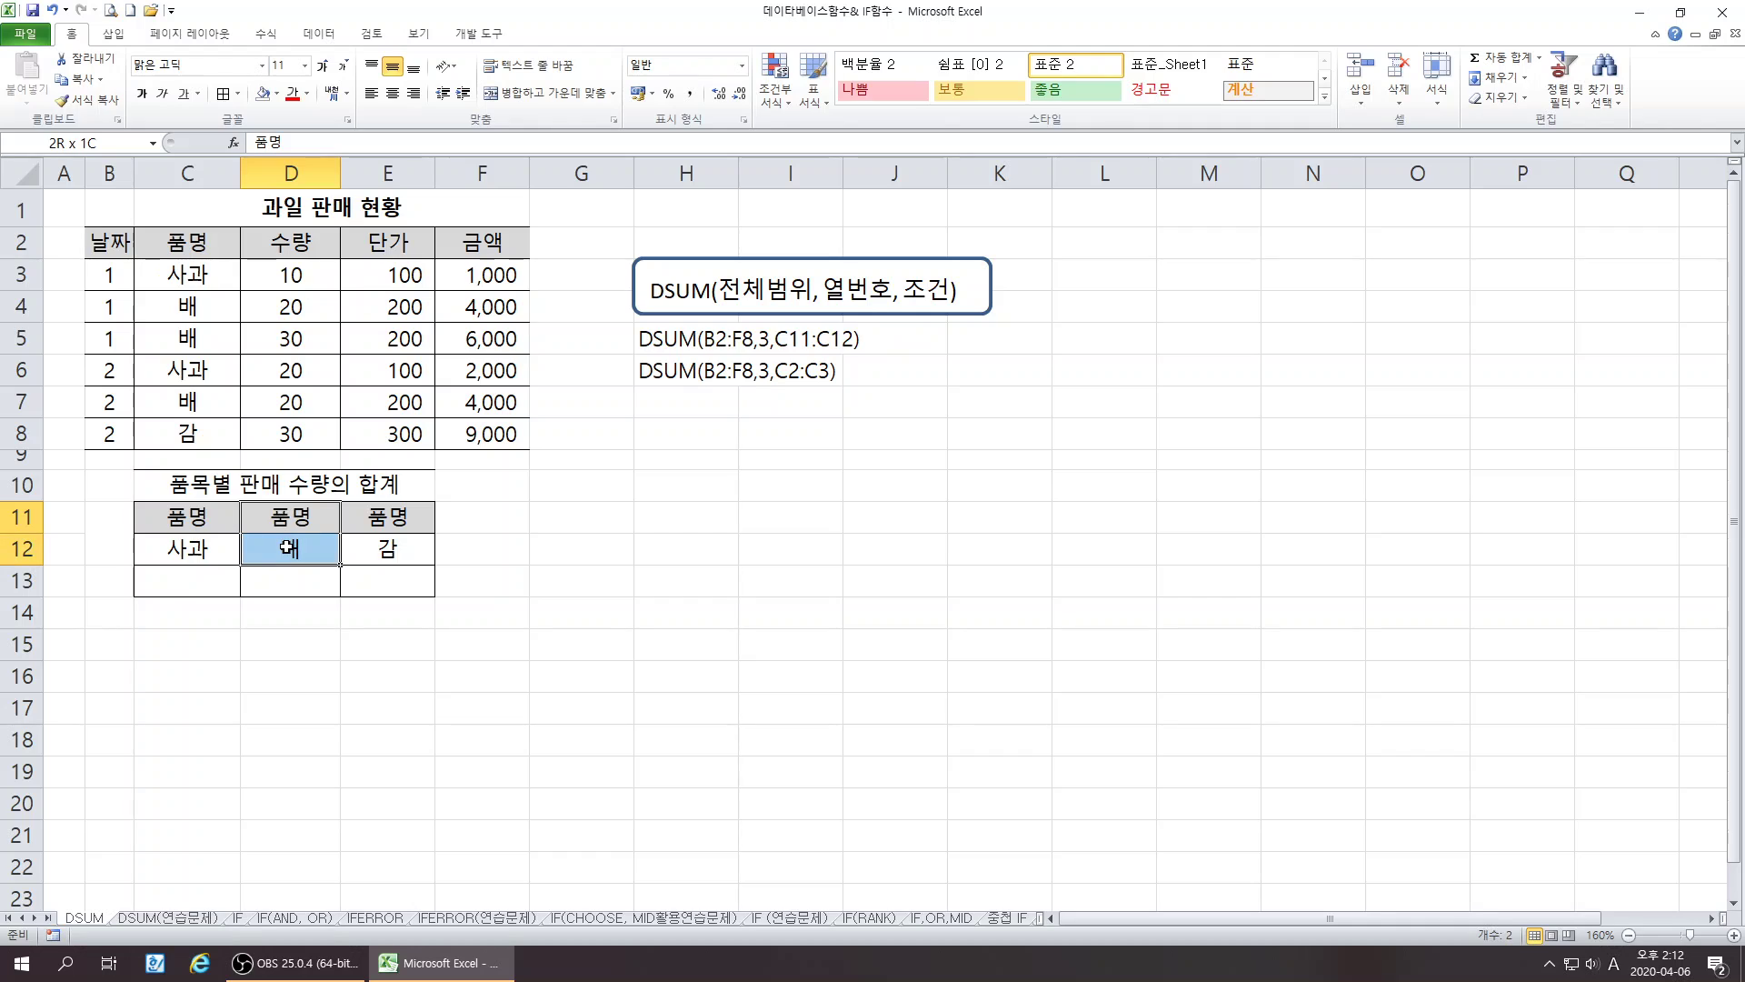
click(194, 244)
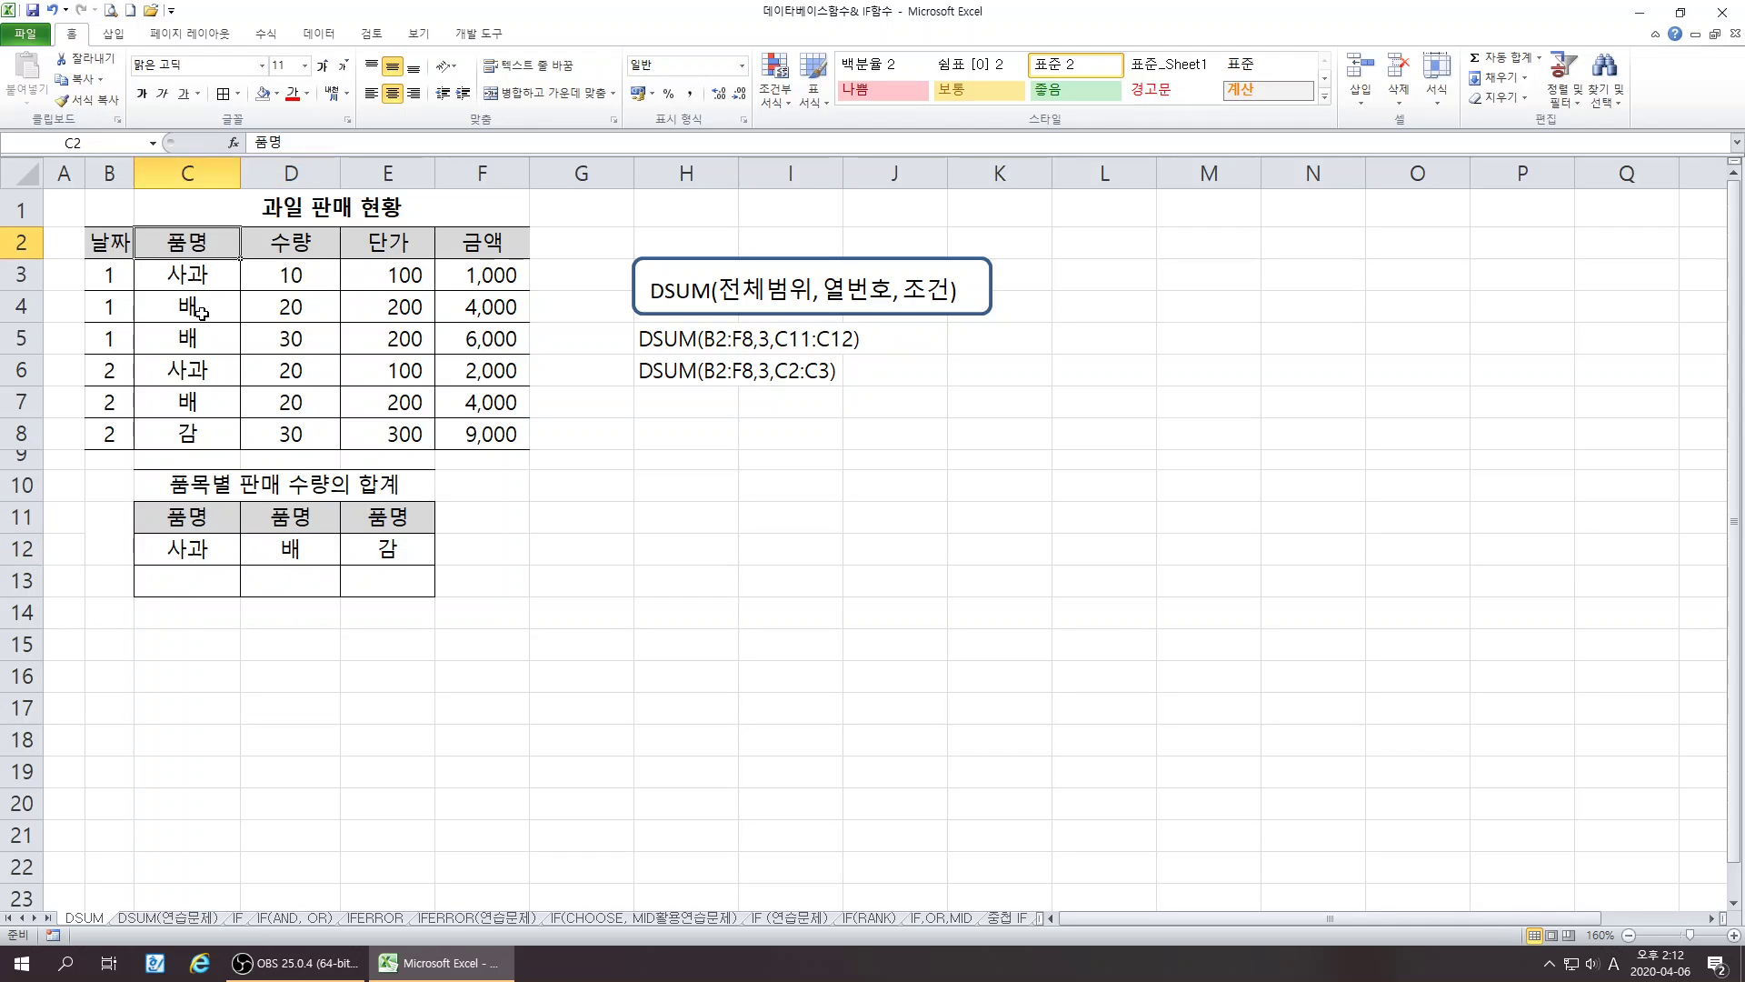
ctrl+click(196, 310)
- Rewrite the criteria in the H6 formula text as two separate cells, giving DSUM(B2:F8,3,C2,C4))
double_click(670, 372)
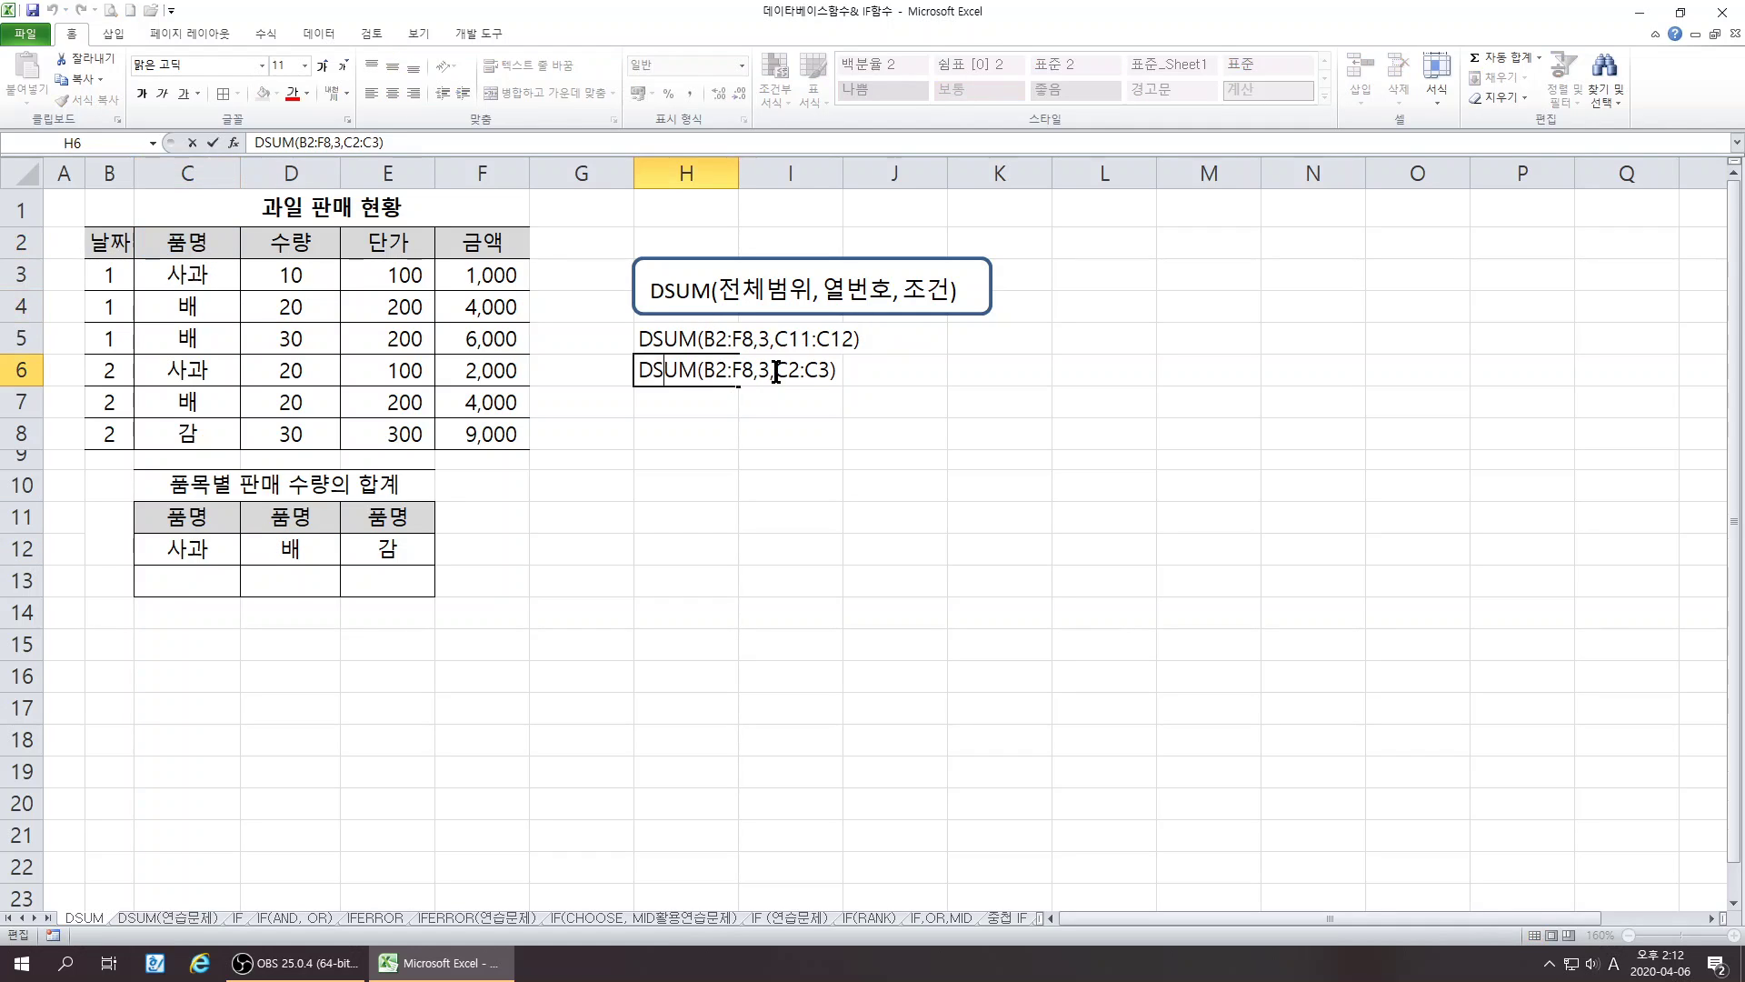
key(BackSpace)
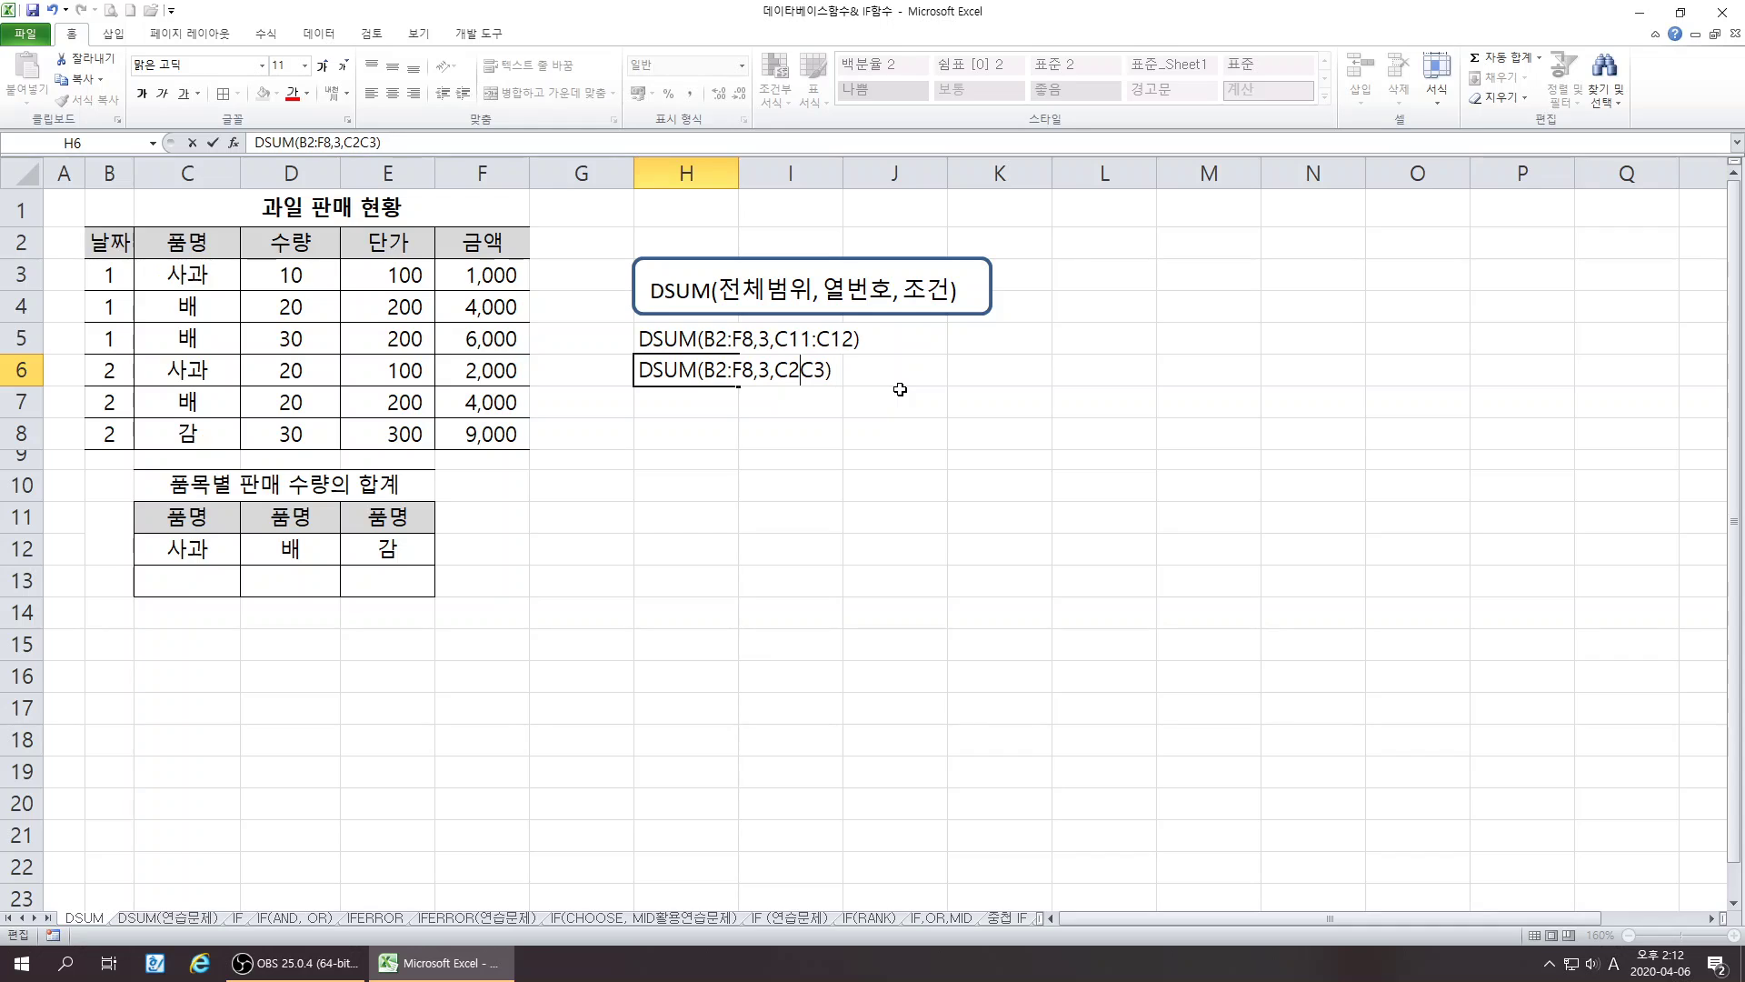
text(,)
key(Delete)
text(4))
click(472, 632)
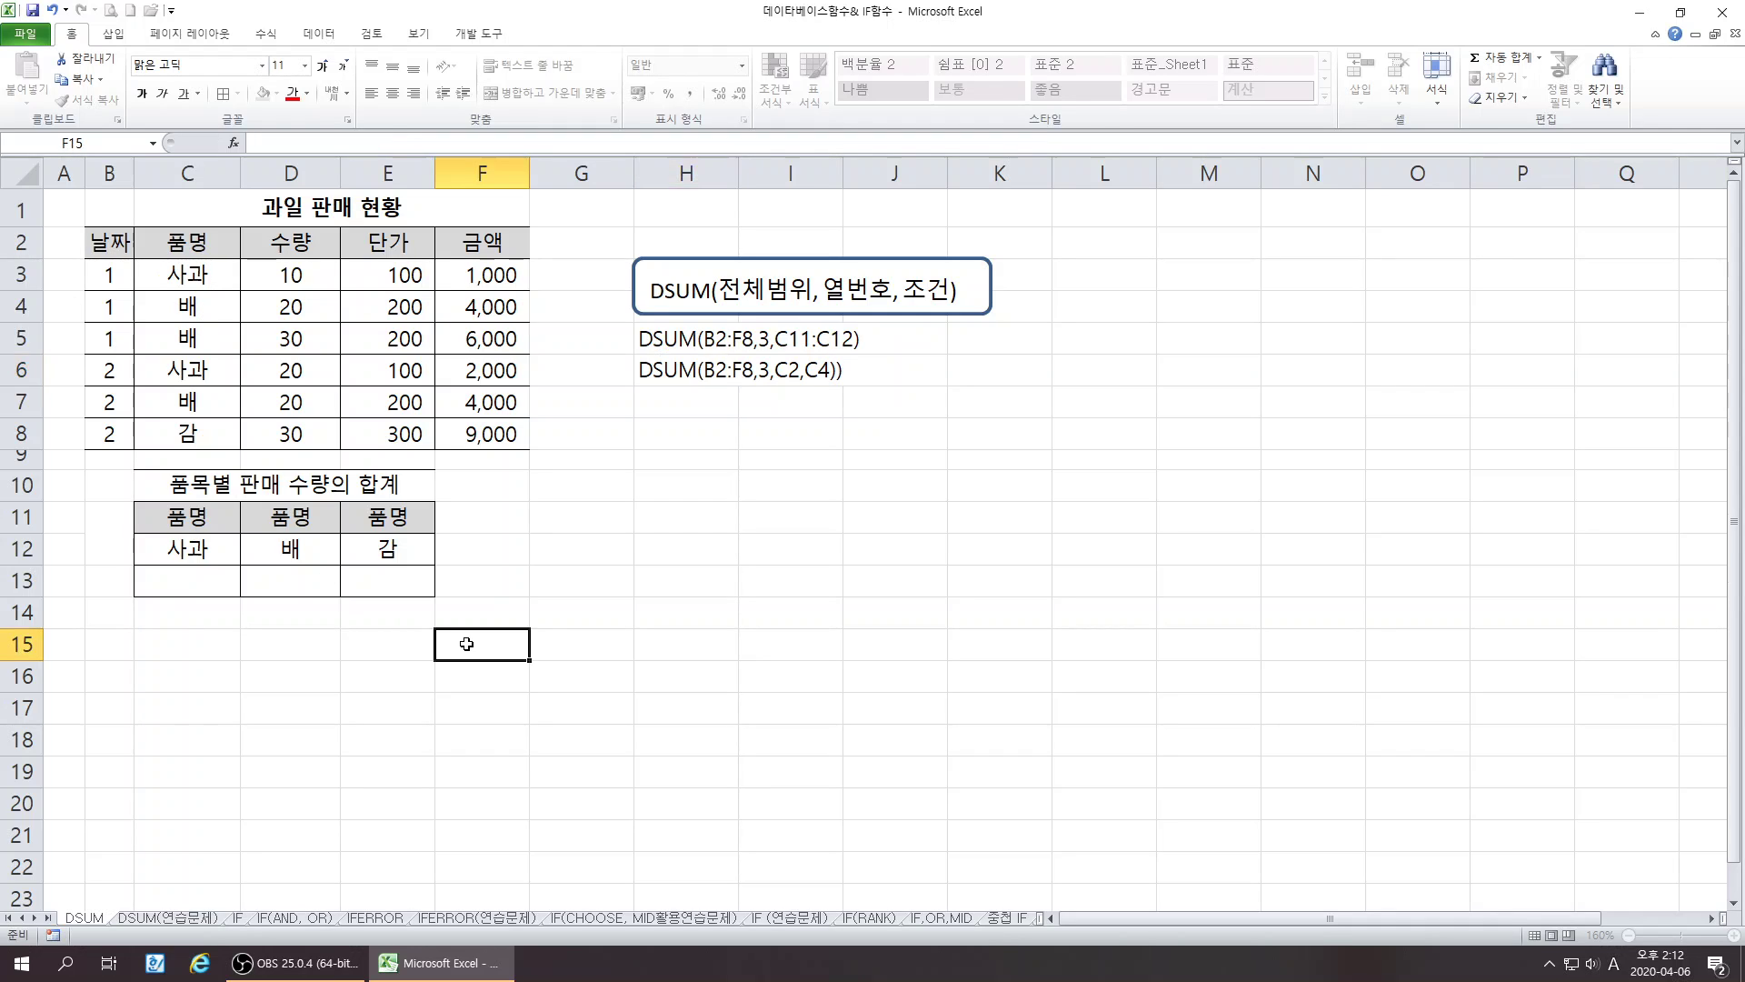
- Select the nonadjacent cells C2 and C4, and contrast them with the adjacent criteria cells D11:D12
click(195, 247)
ctrl+click(191, 307)
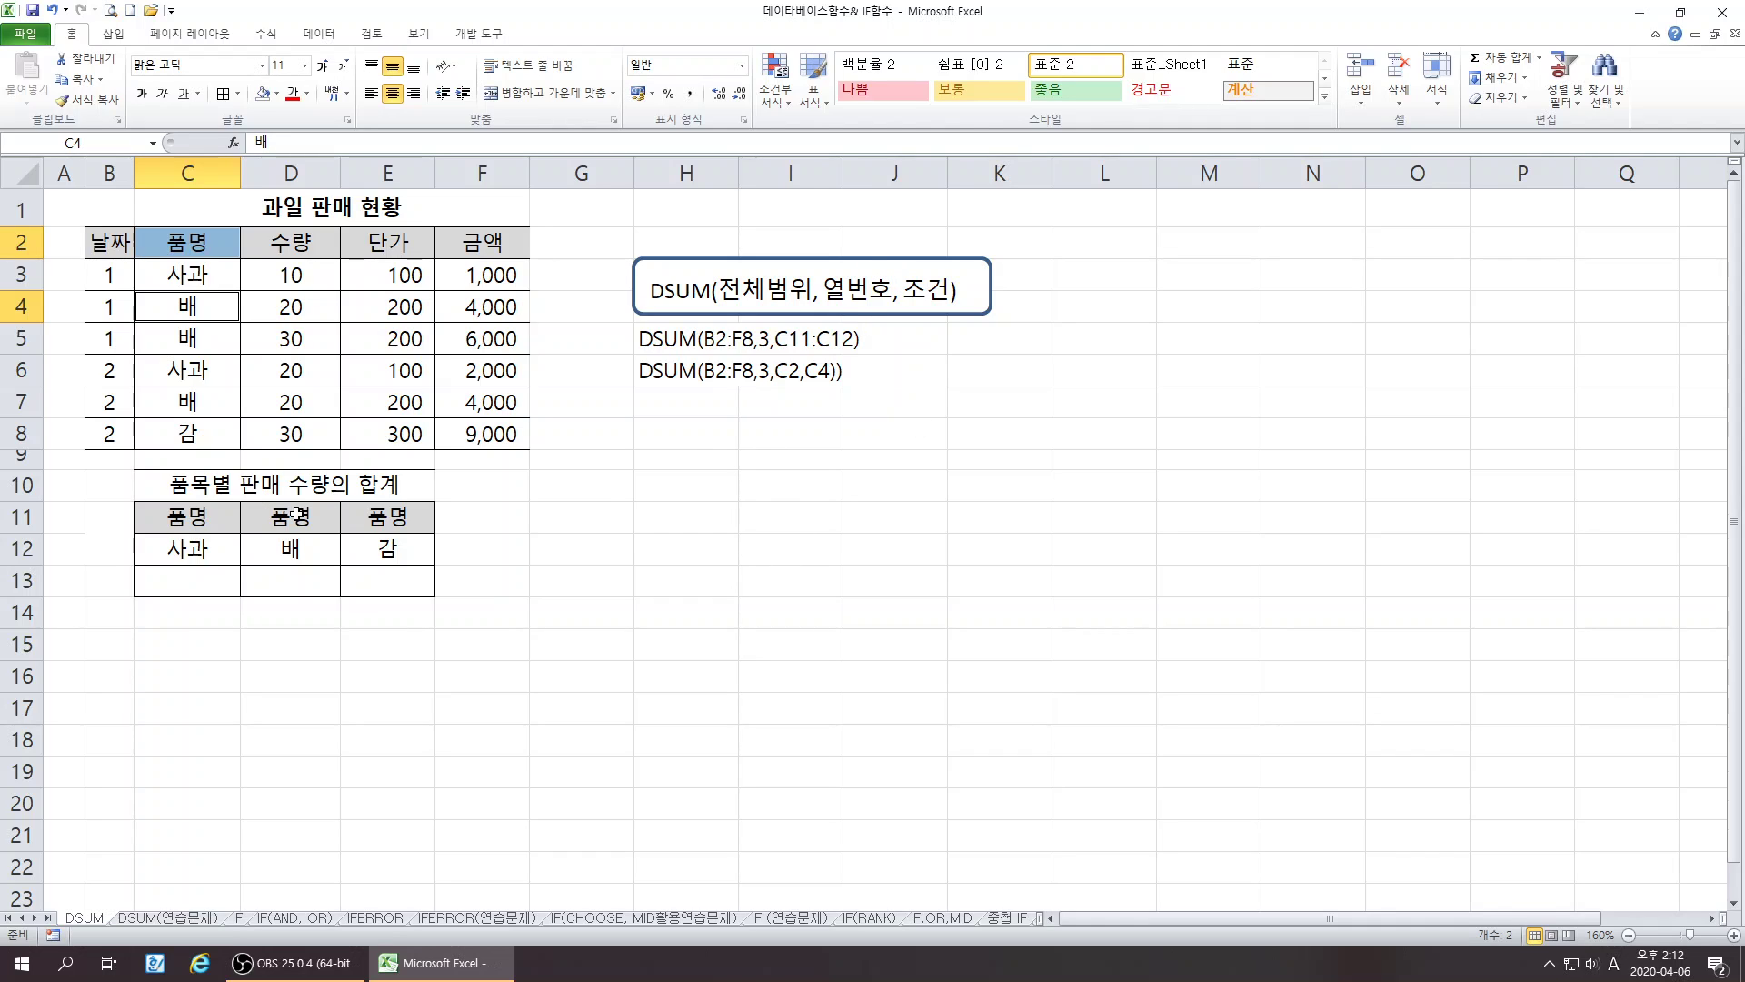
drag(296, 514, 291, 549)
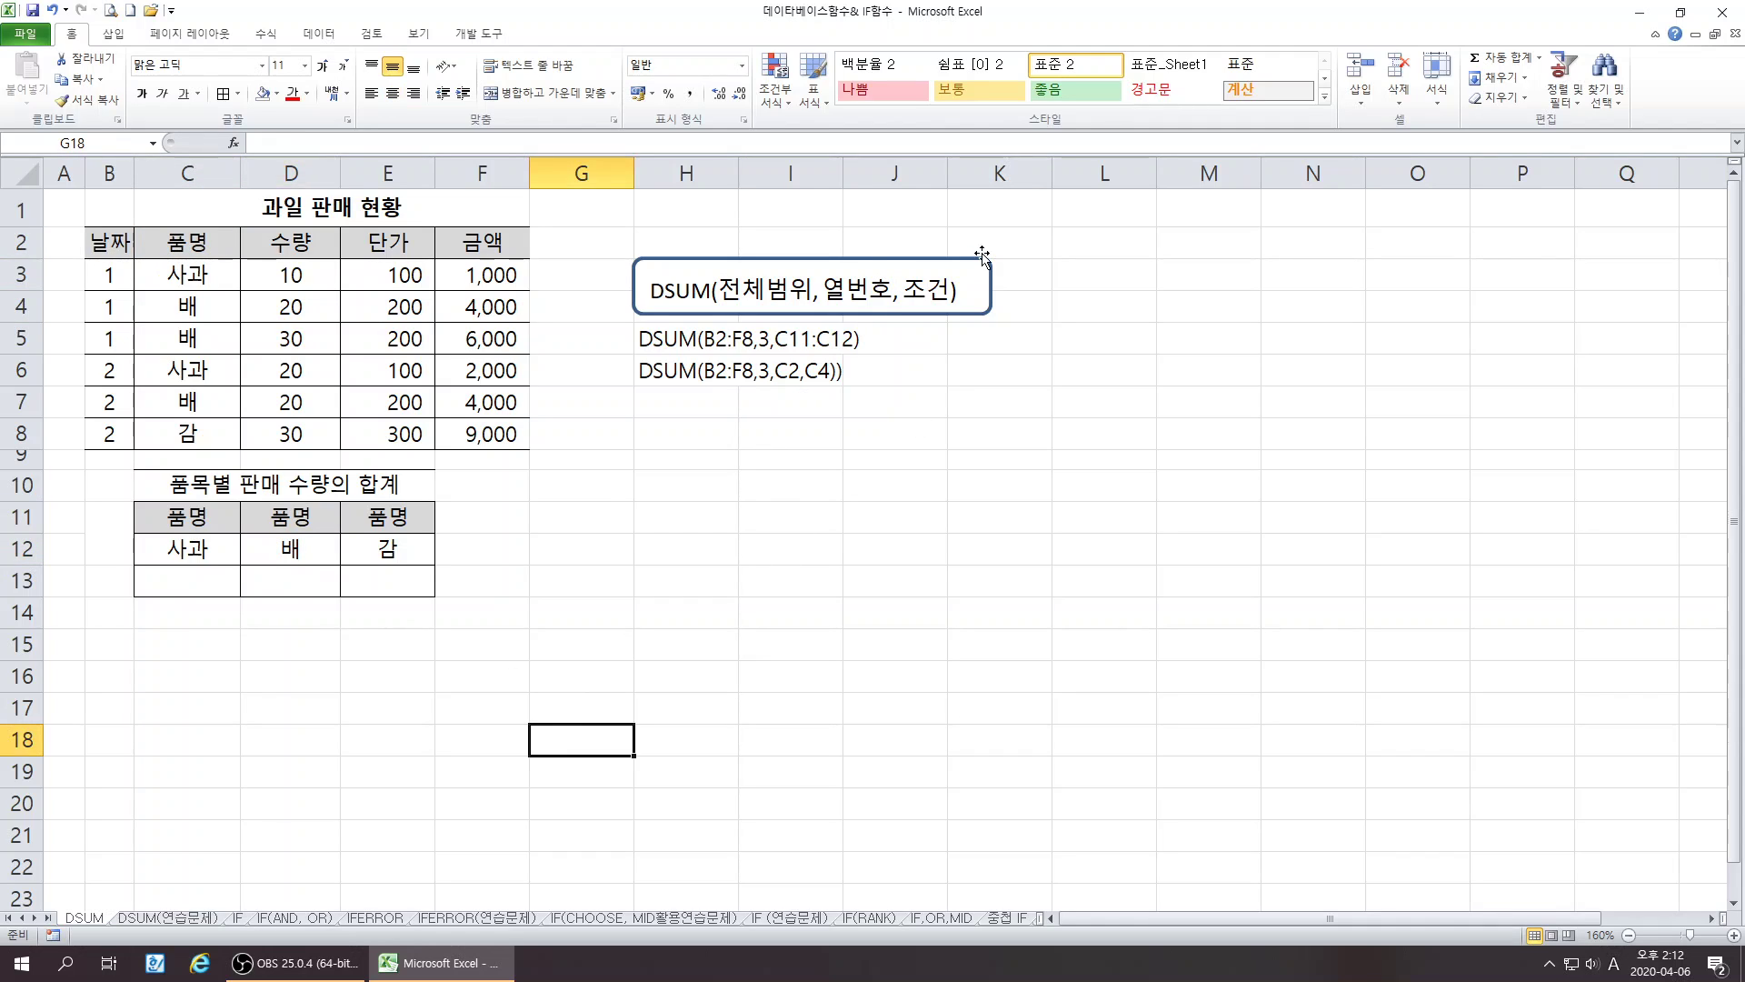
- Change the last argument in the DSUM syntax box to 조건범위 and widen the box to fit the text on one line
click(693, 289)
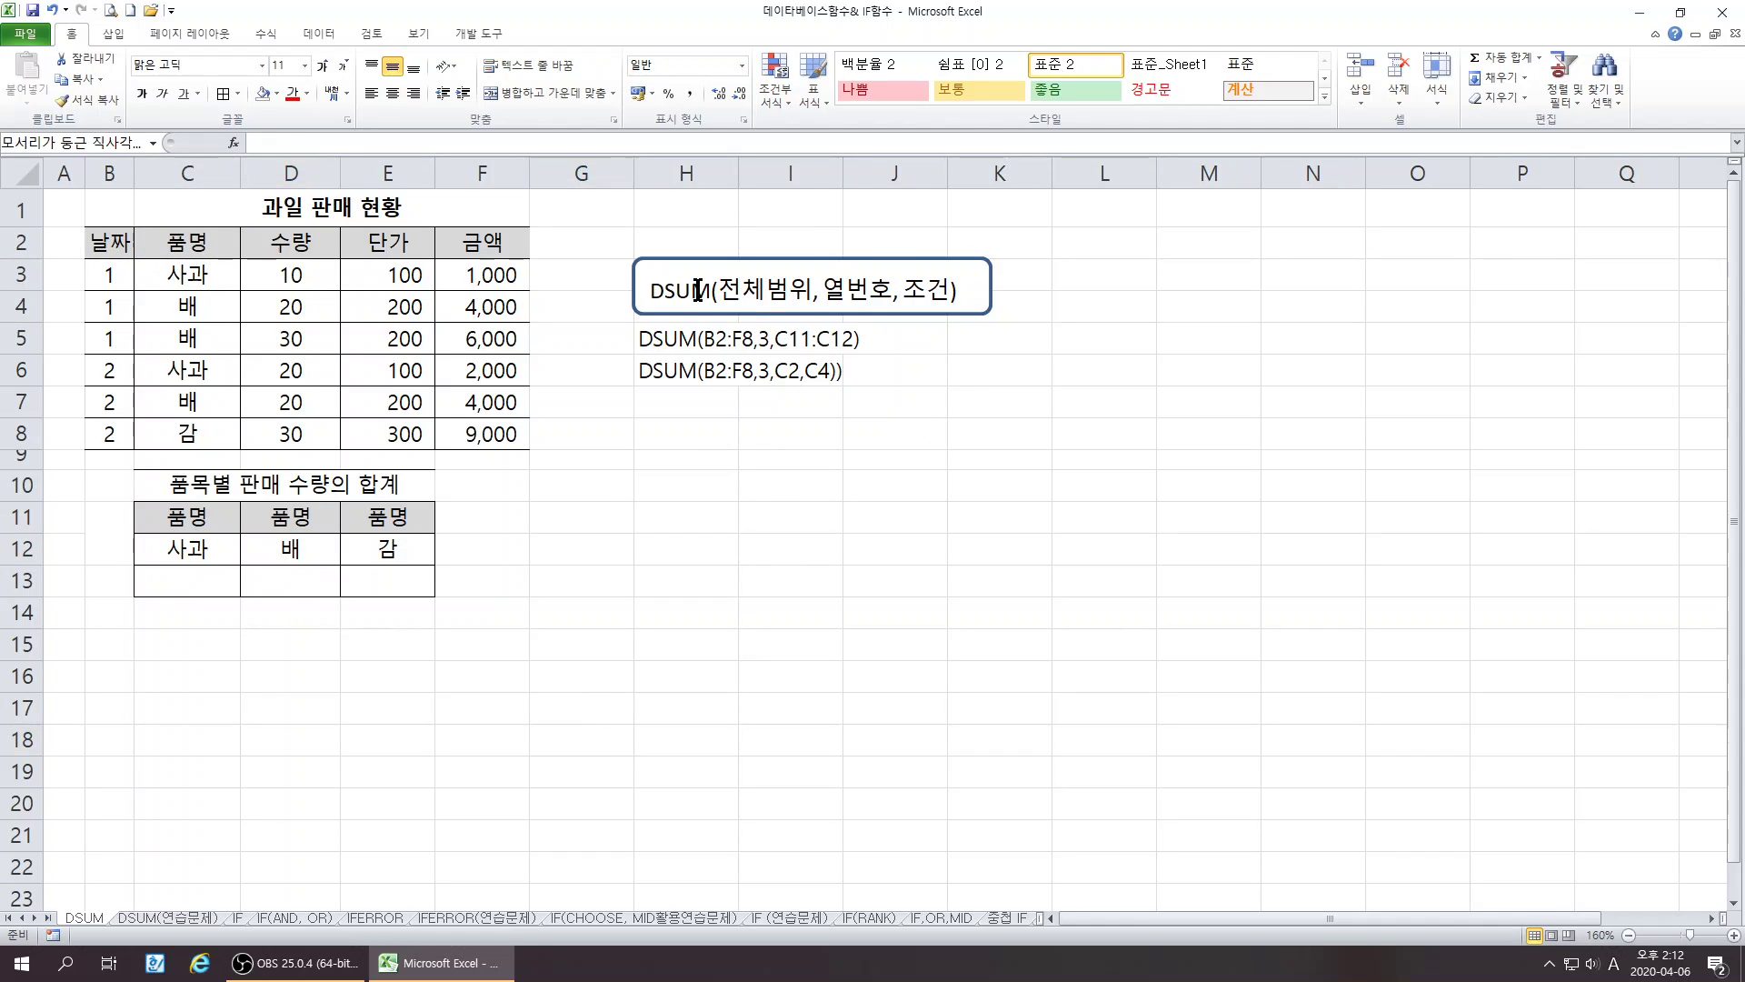
click(951, 293)
text(QJAD)
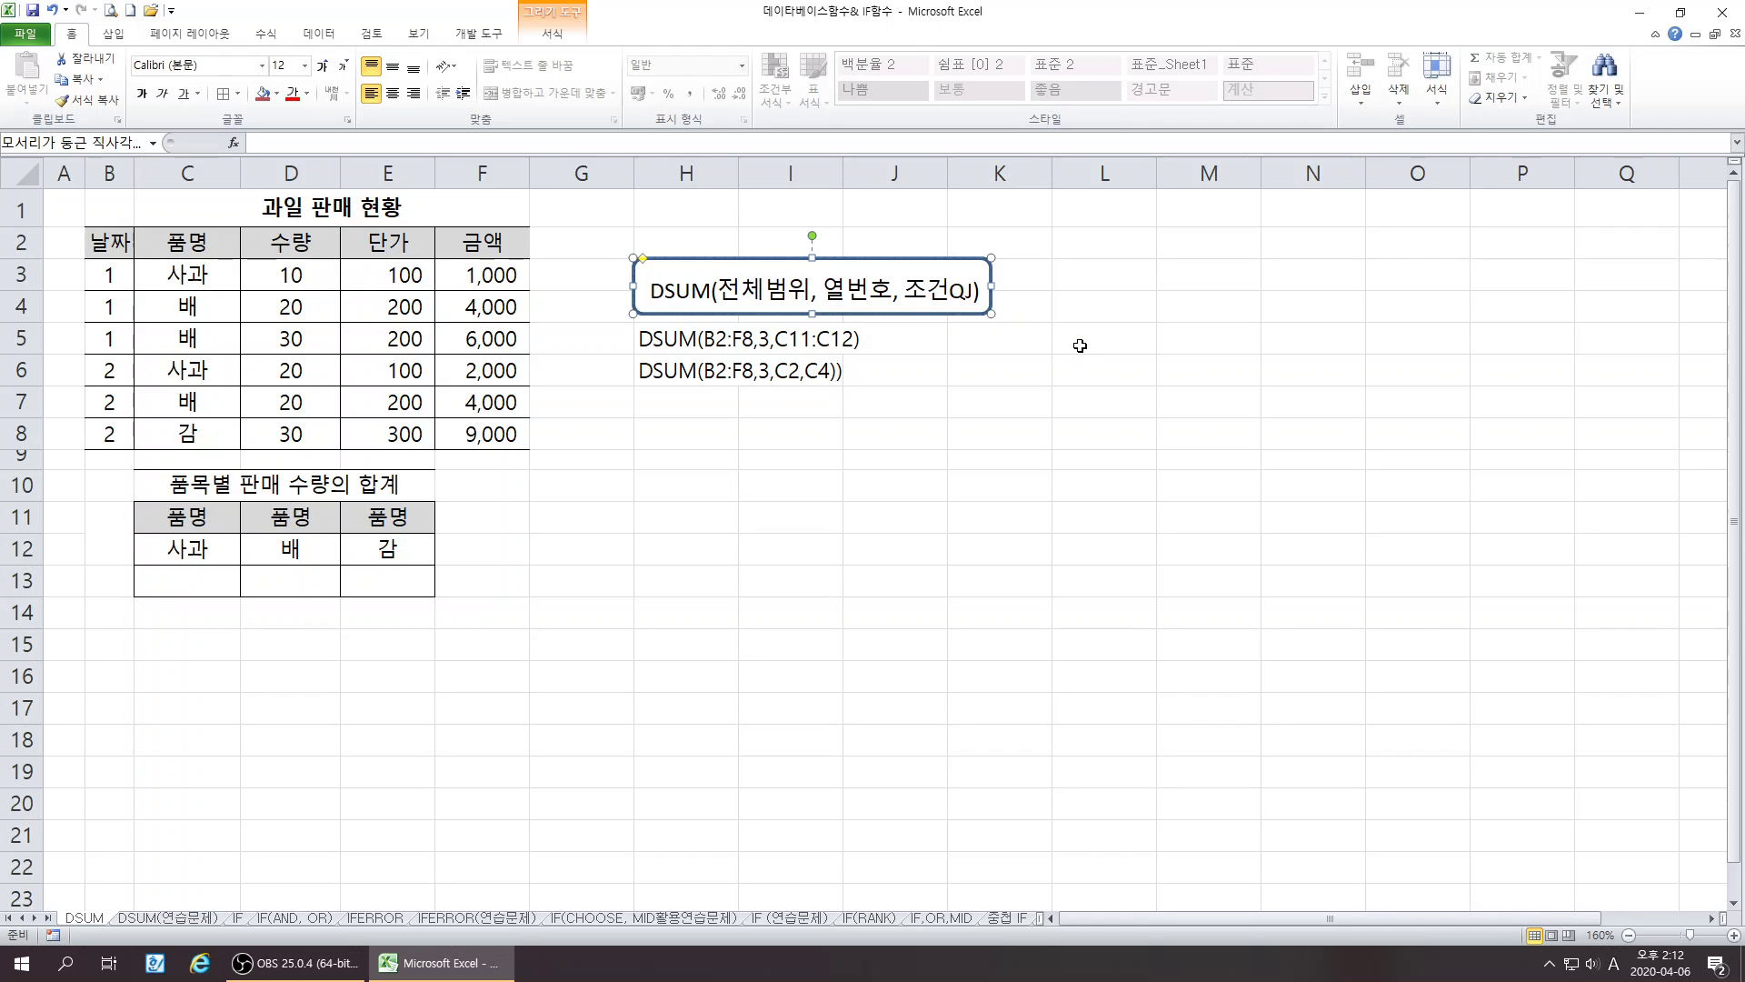
key(BackSpace)
key(BackSpace)
key(BackSpace)
key(BackSpace)
key(Hangul)
text(범우)
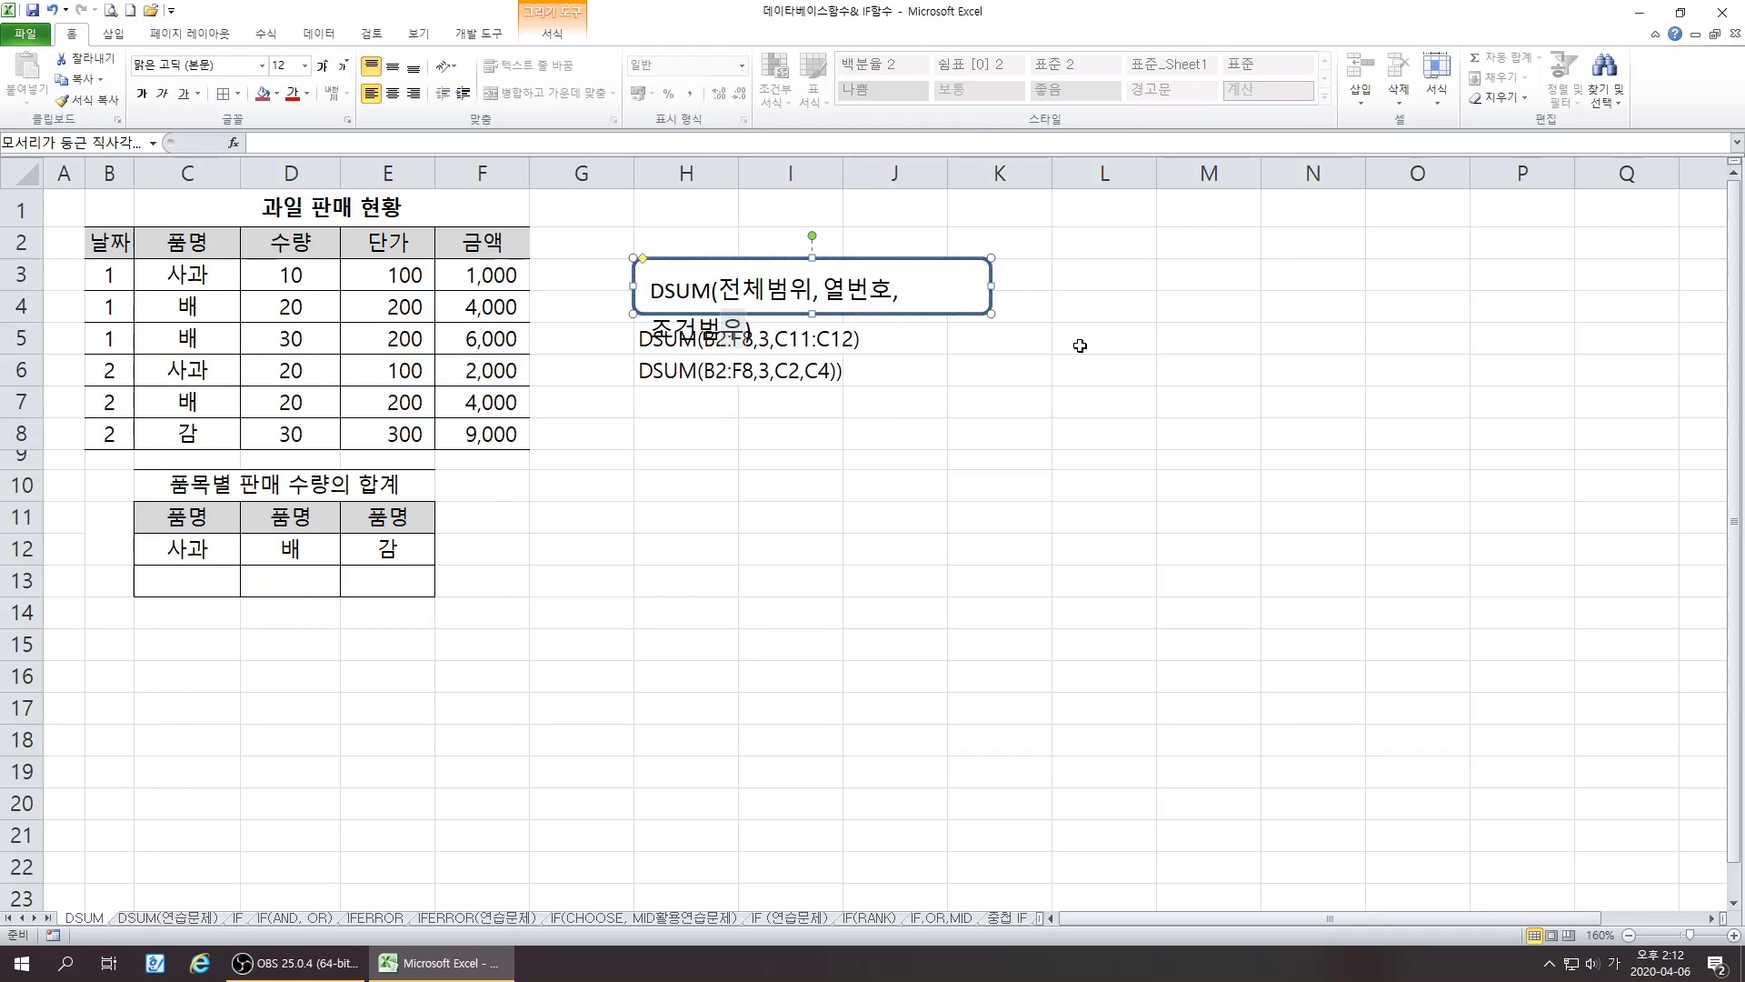
click(1013, 426)
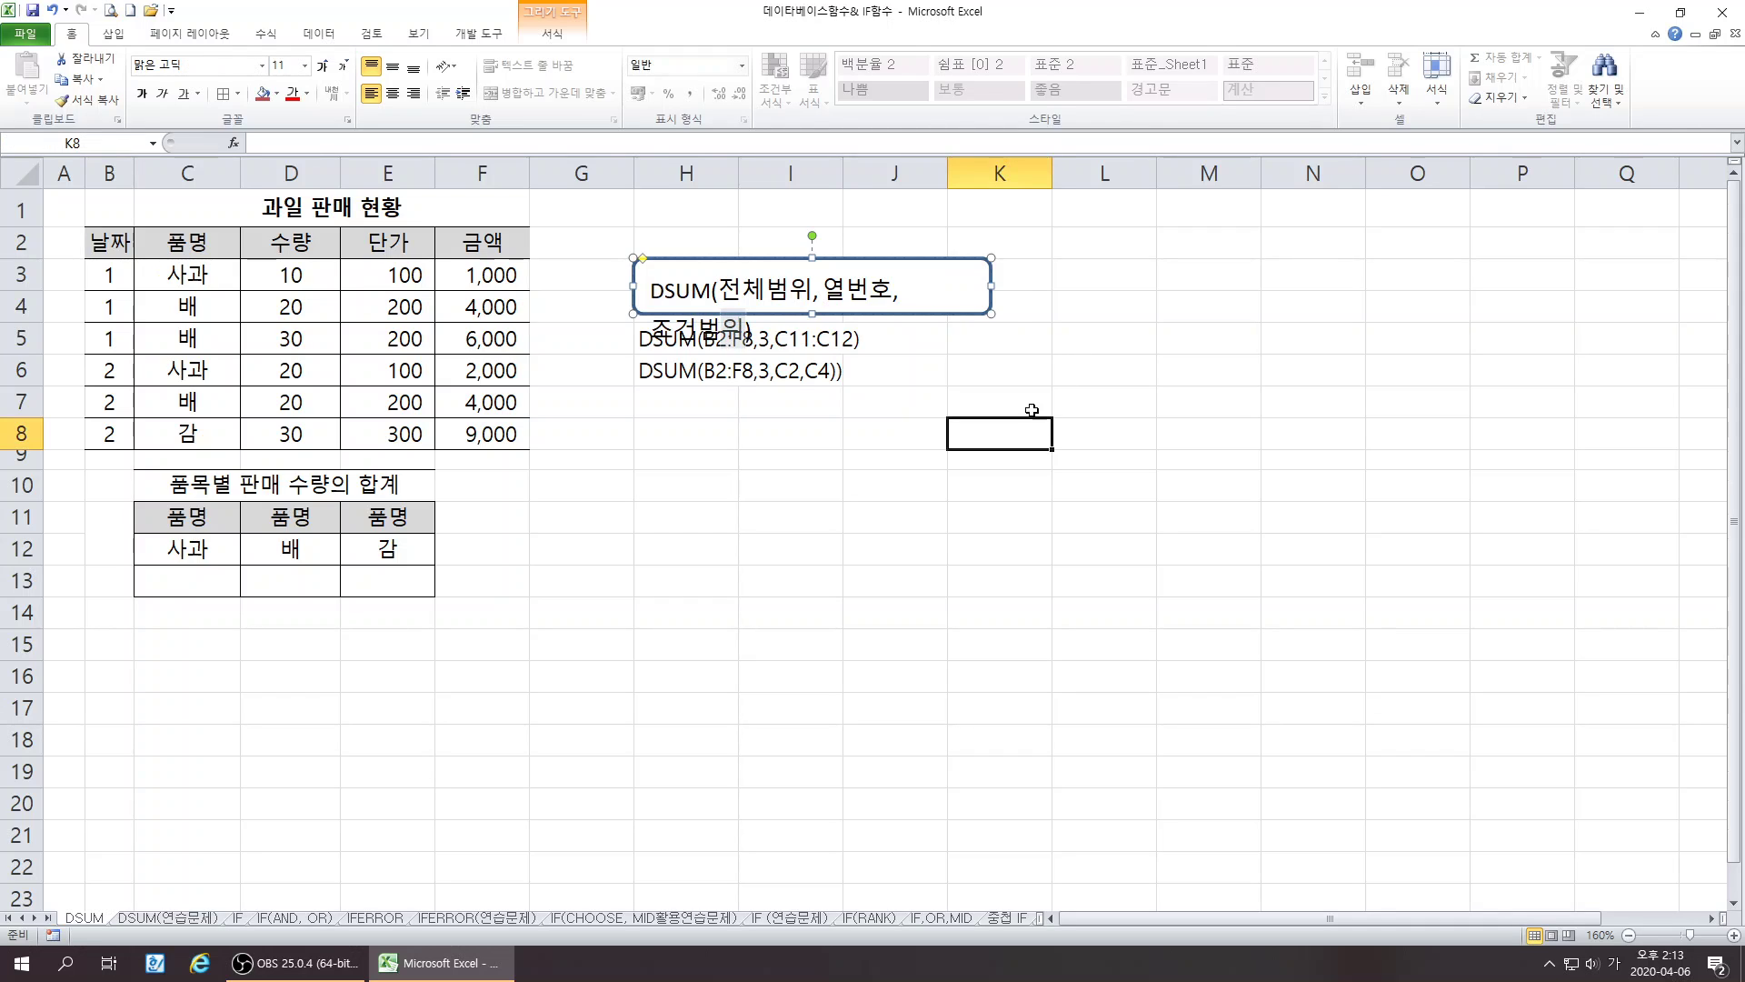
click(989, 291)
drag(990, 287, 1038, 293)
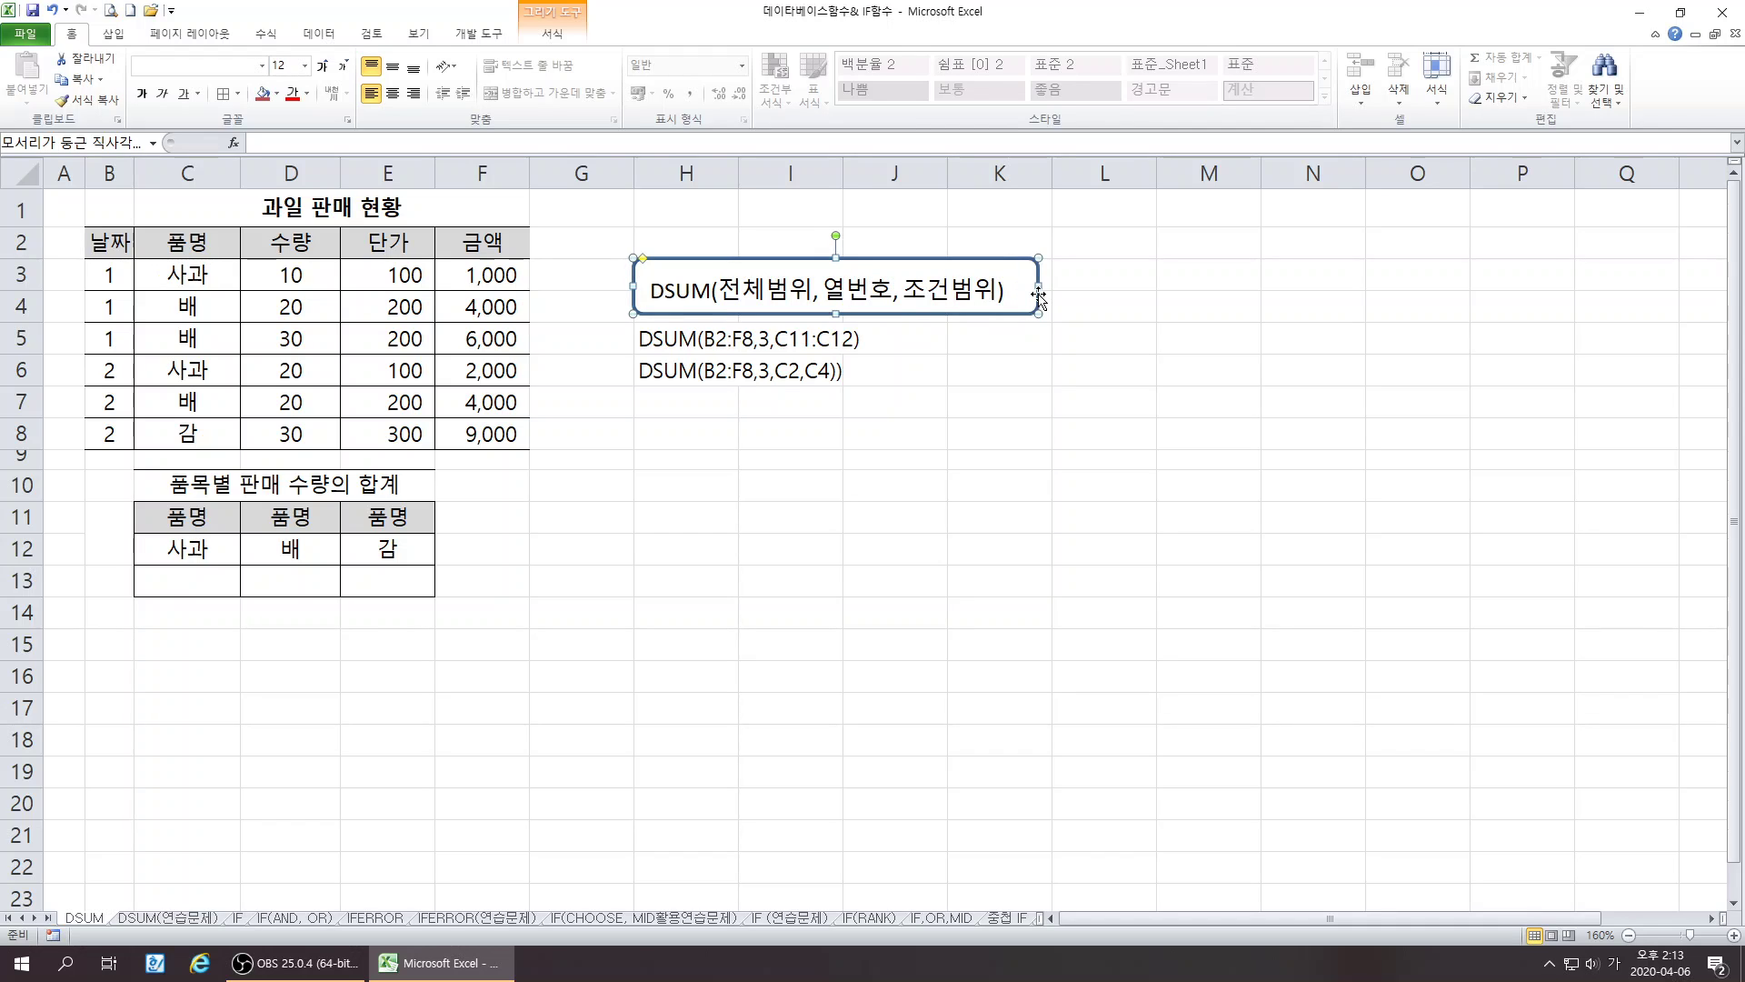
- Delete the example formula text from H6
click(666, 370)
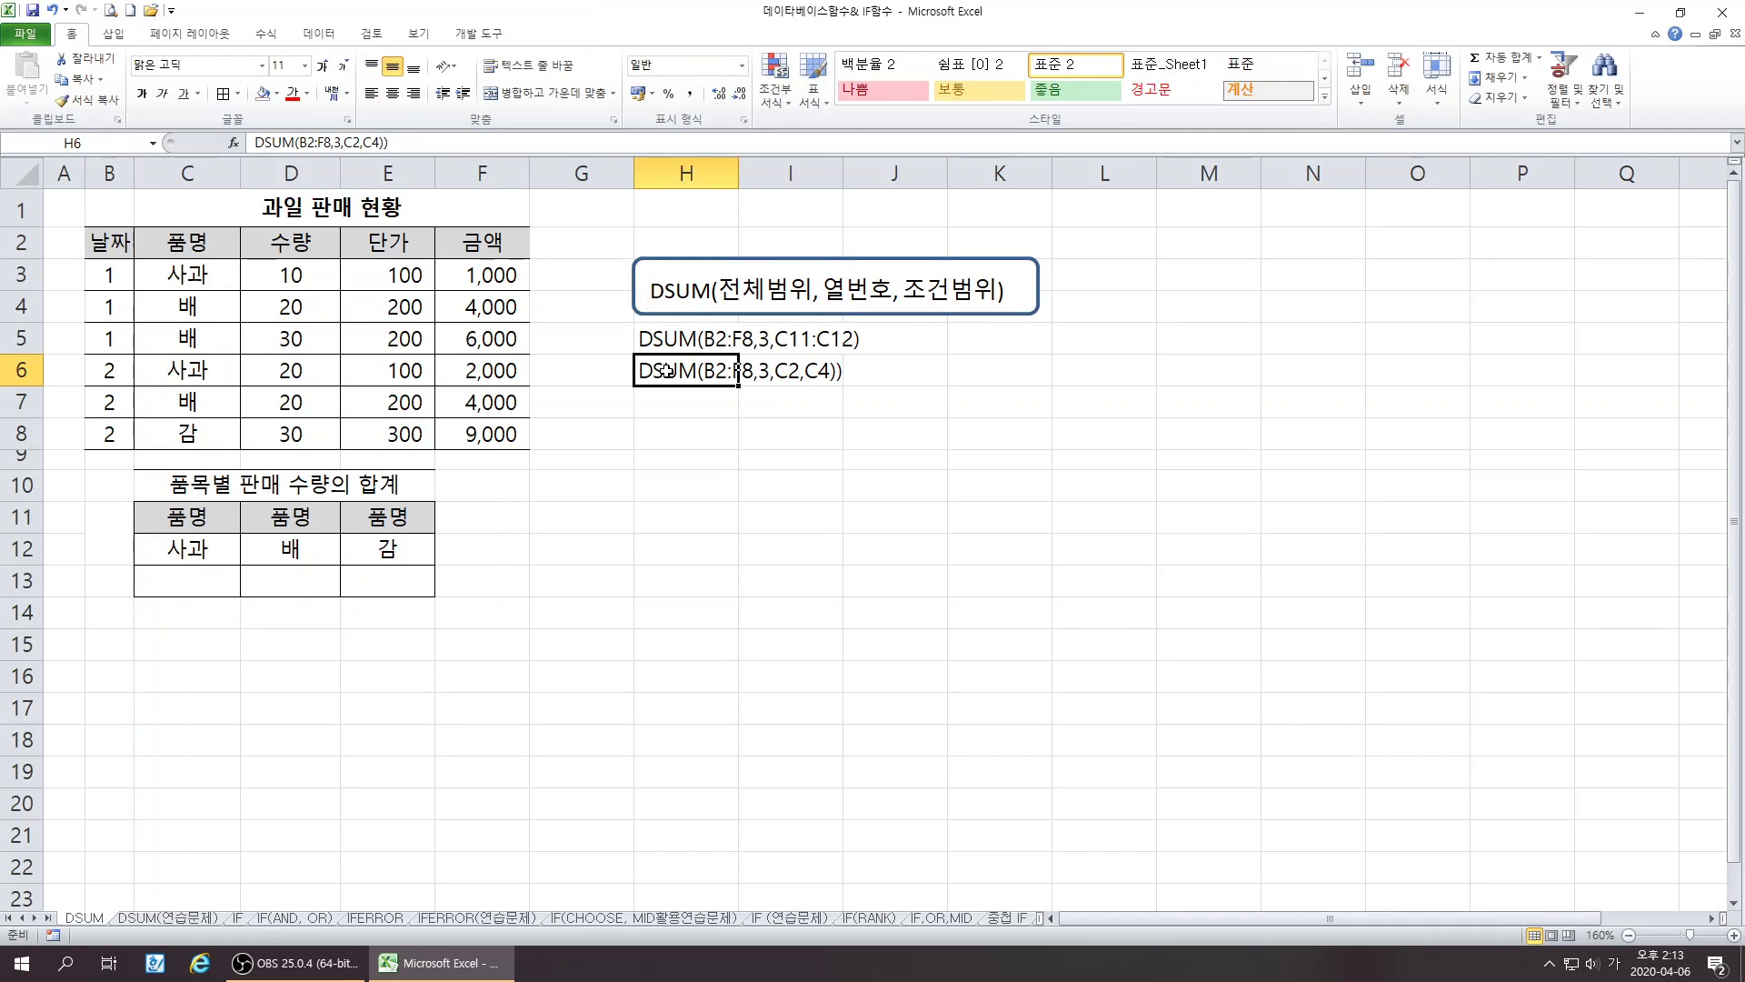
key(Delete)
click(682, 491)
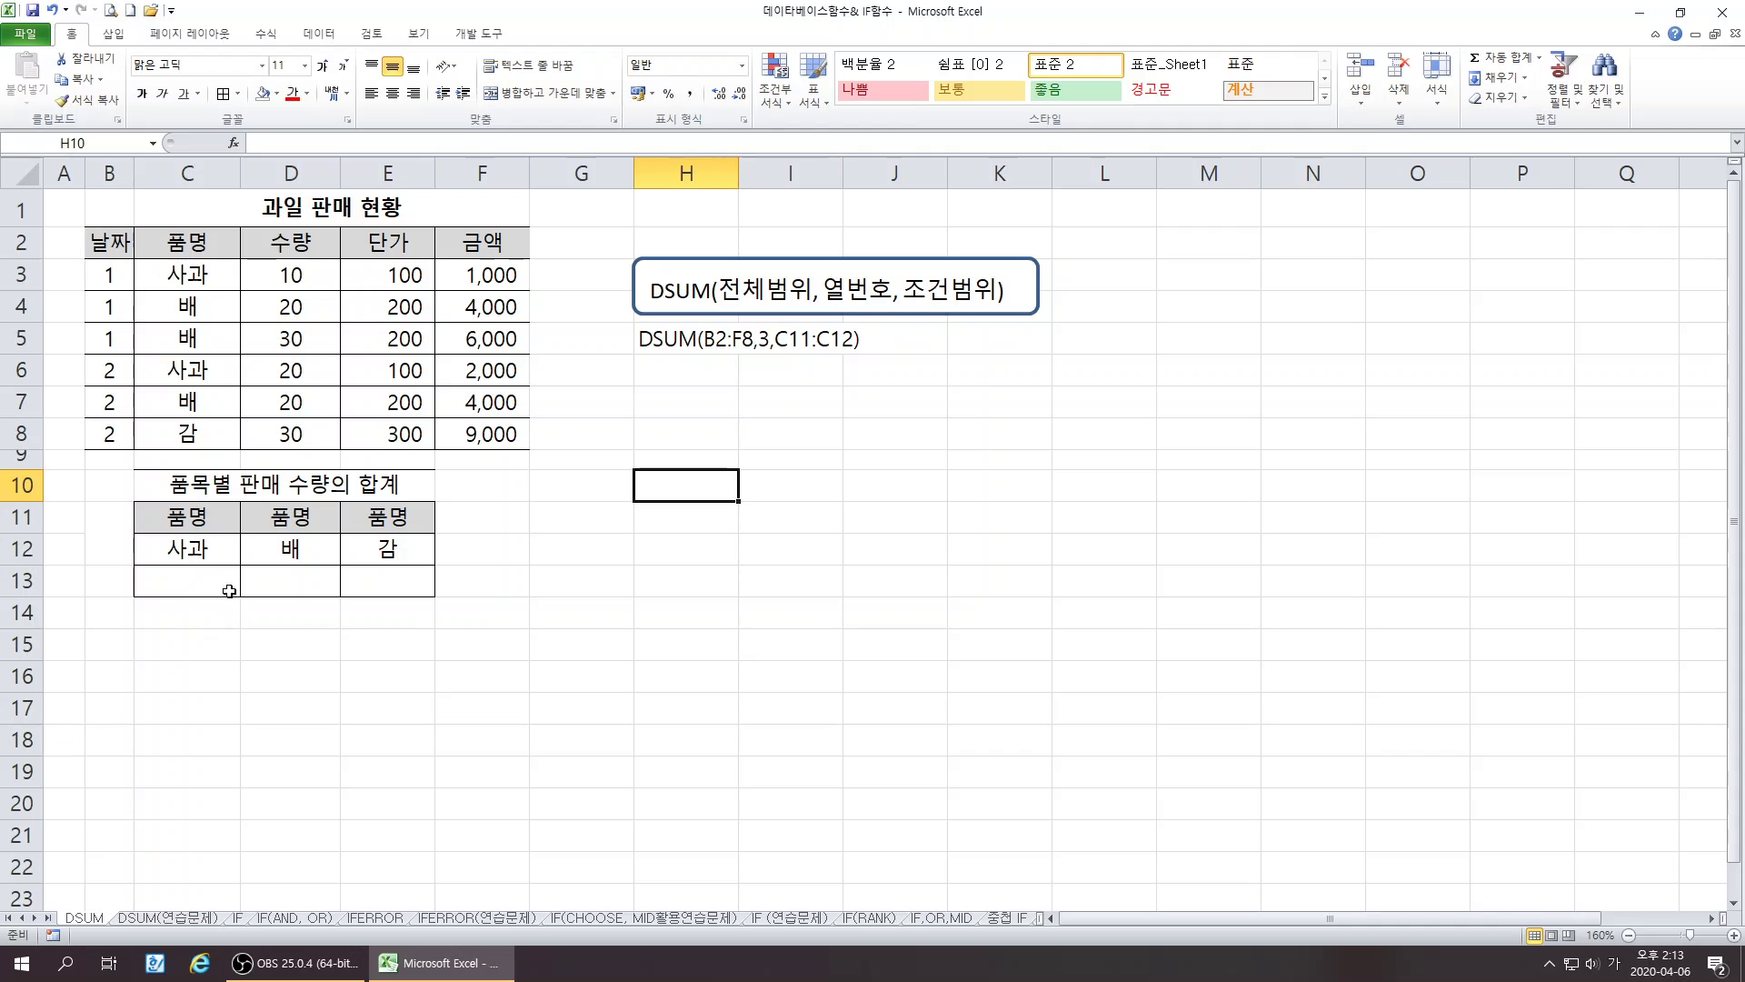
- Start inserting a function in C13, the total cell for 사과, and list the 데이터베이스 category
click(211, 574)
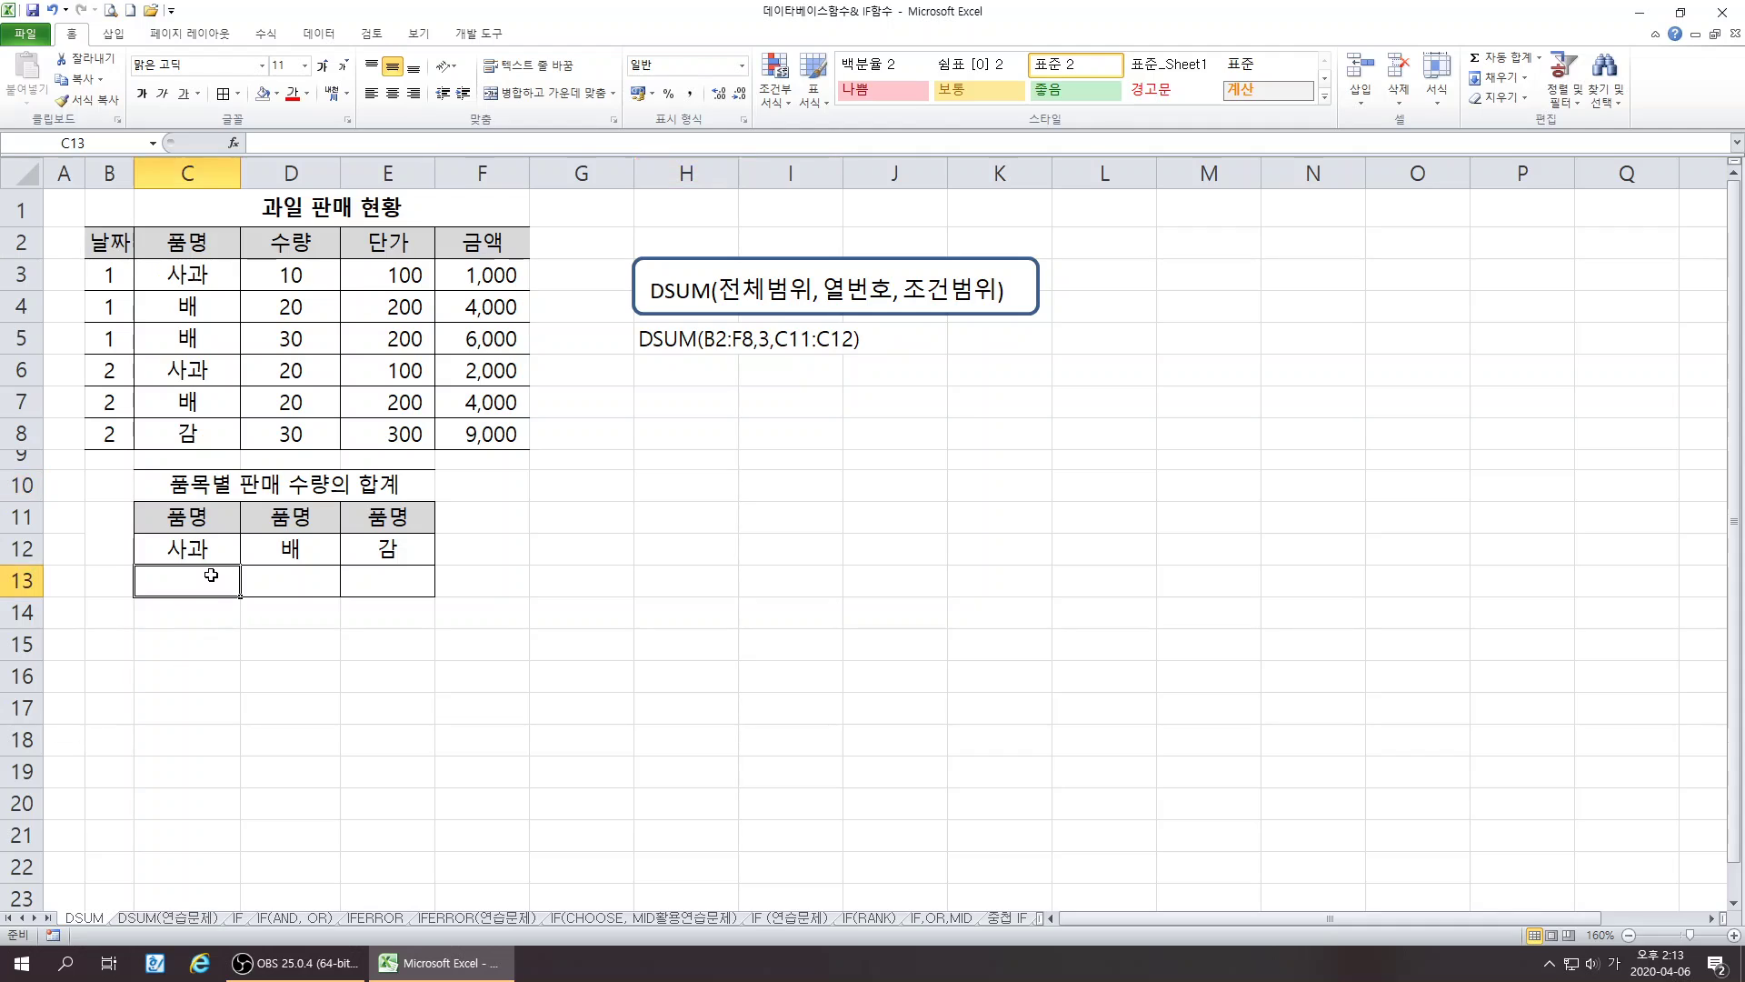
click(234, 143)
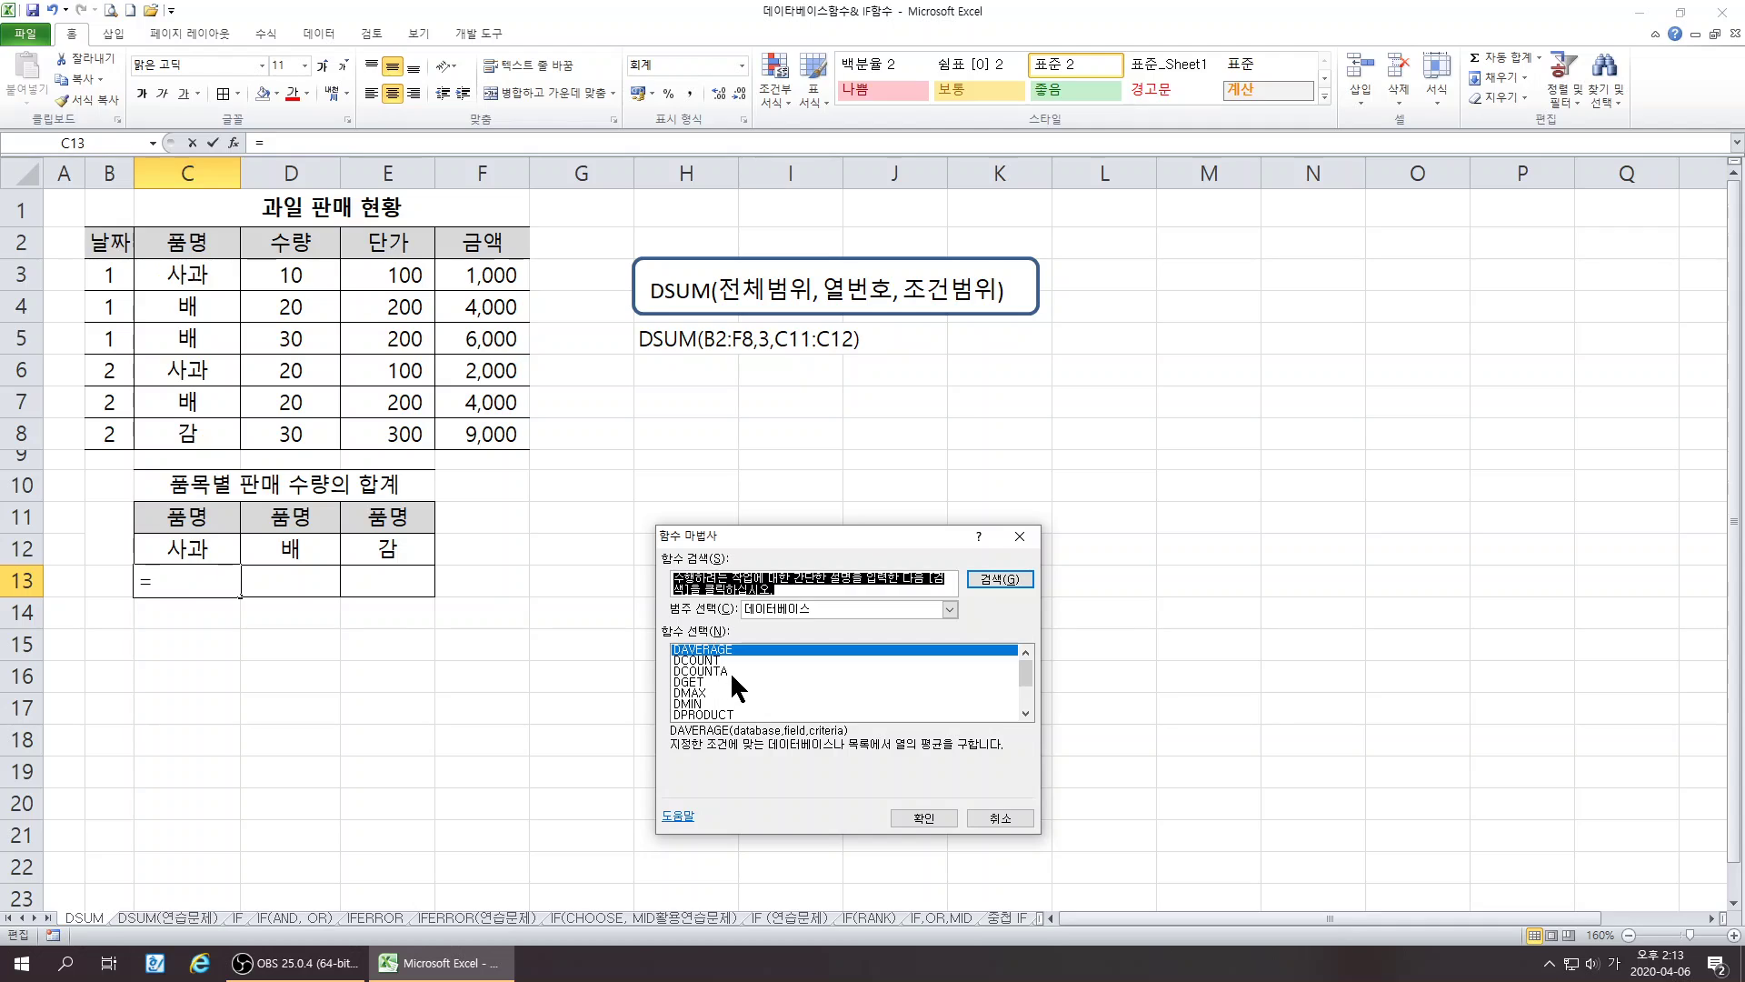
scroll(727, 672, down, 2)
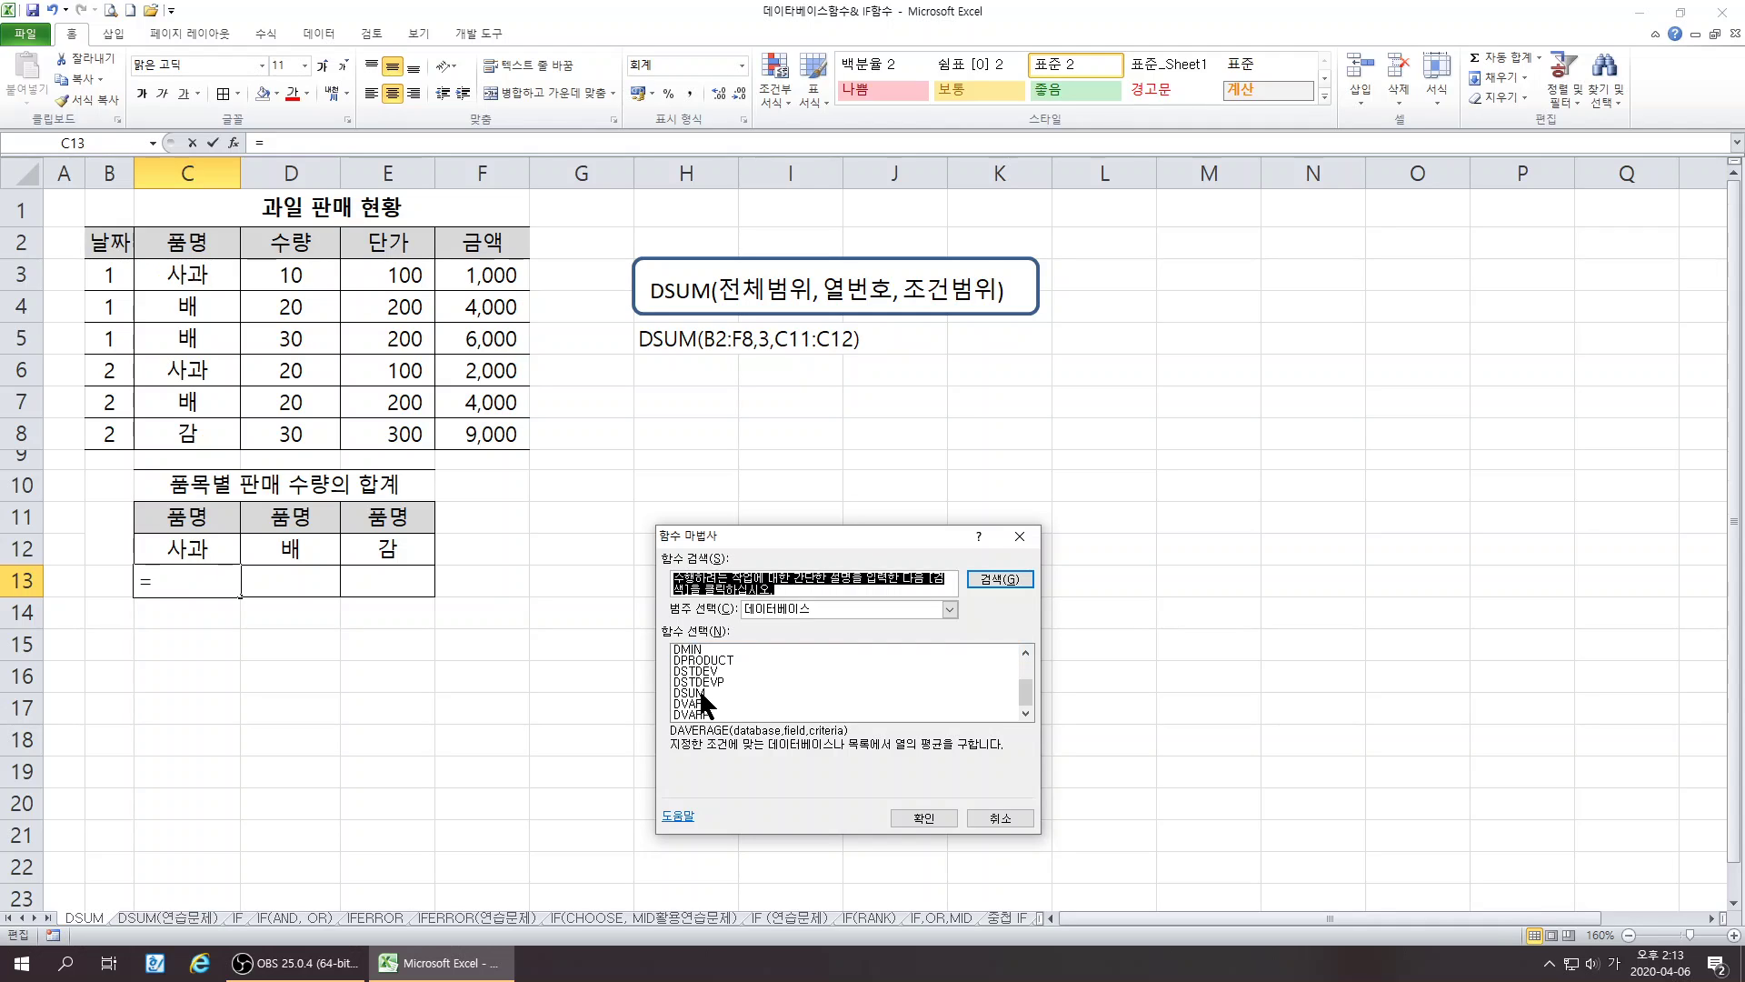
click(768, 607)
click(773, 700)
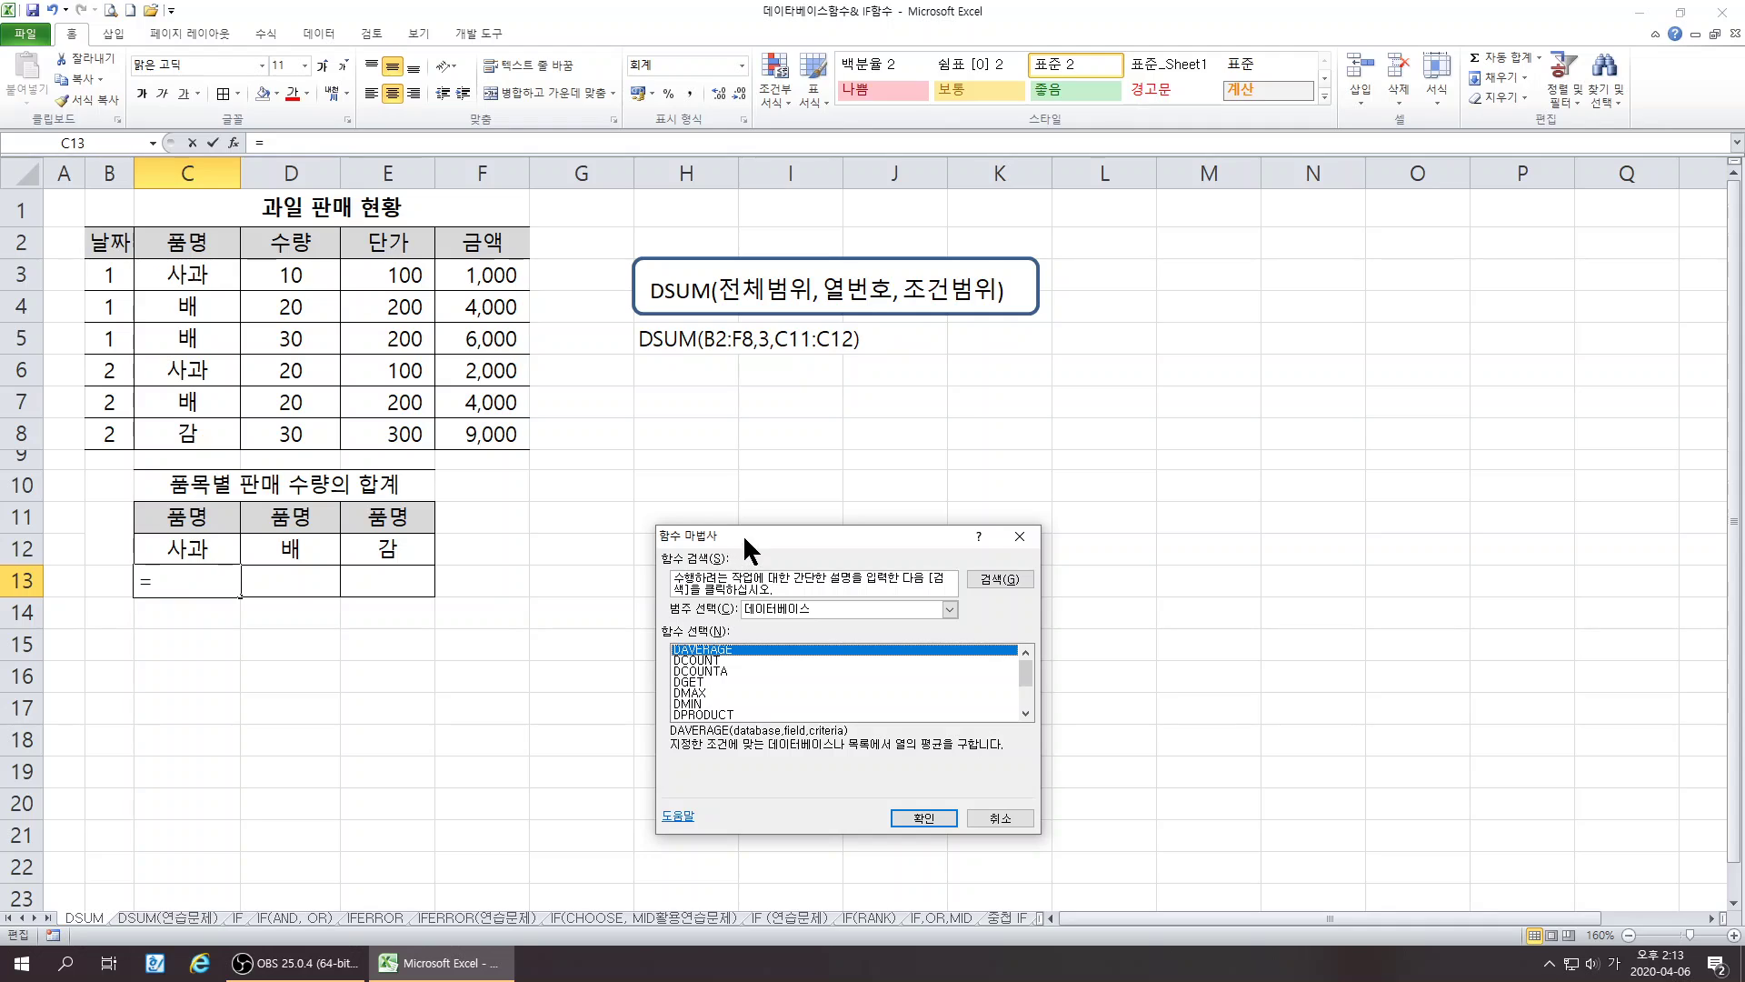
drag(744, 538, 717, 375)
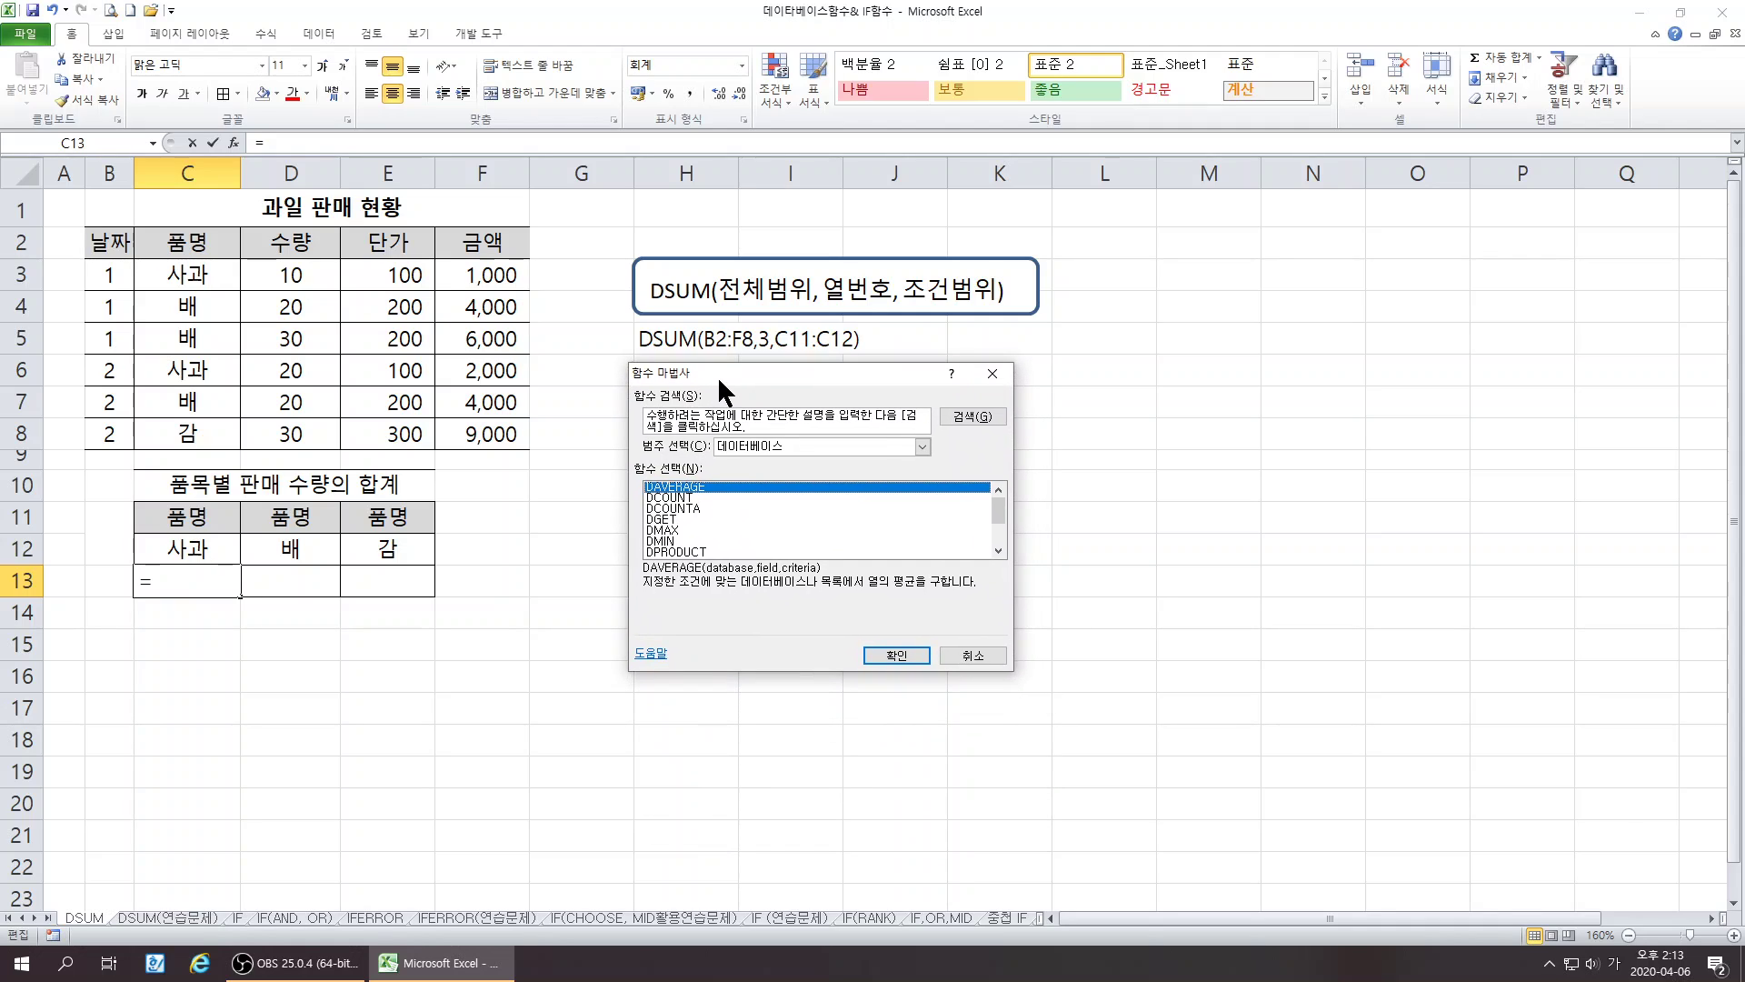
- Review the descriptions of the database functions DCOUNT, DCOUNTA, DGET and DMIN
click(654, 499)
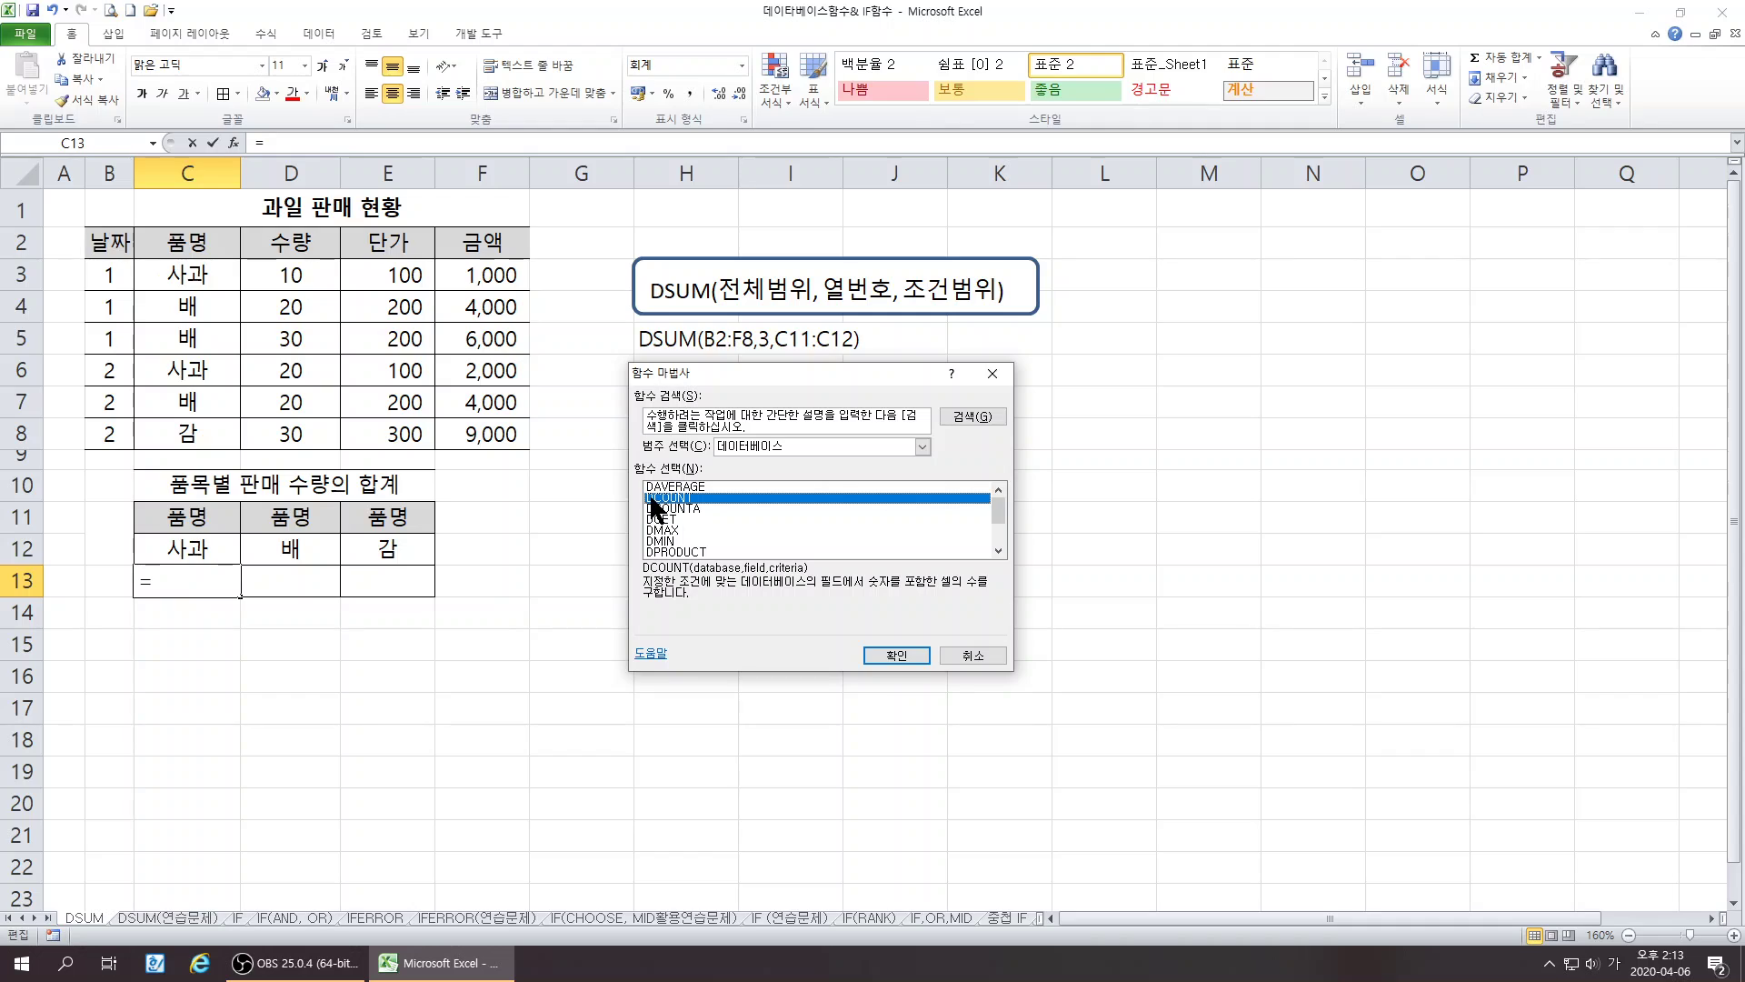
click(687, 509)
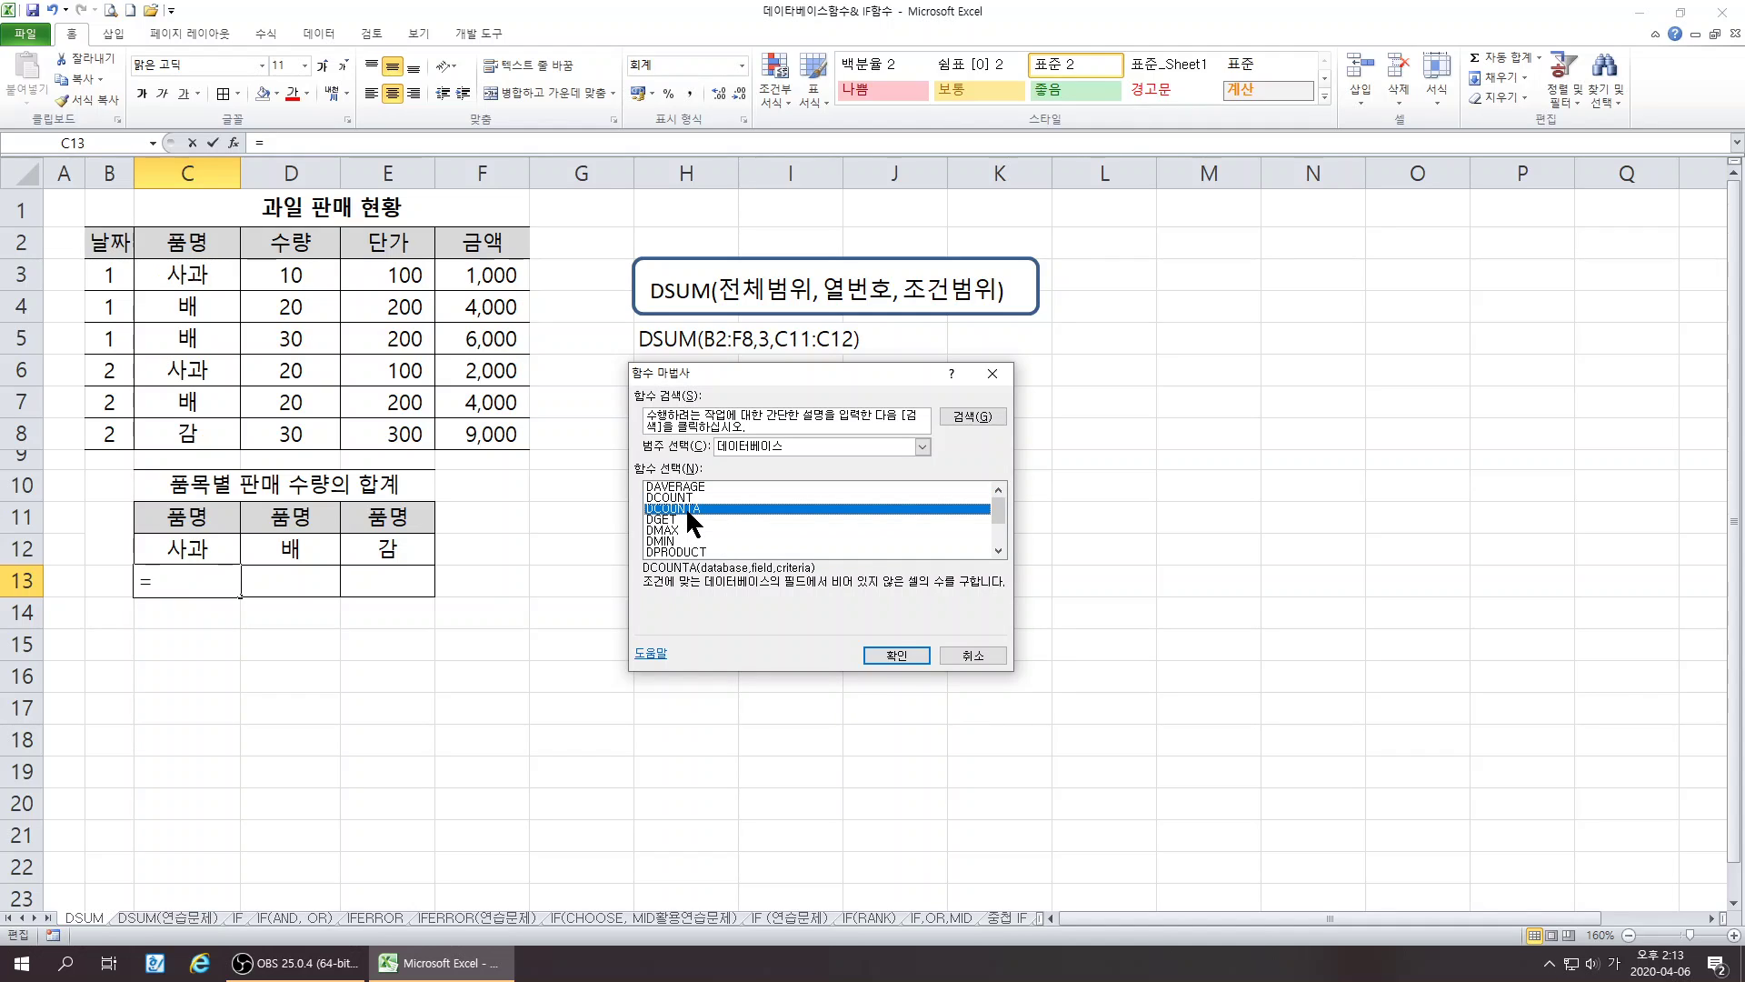
click(663, 522)
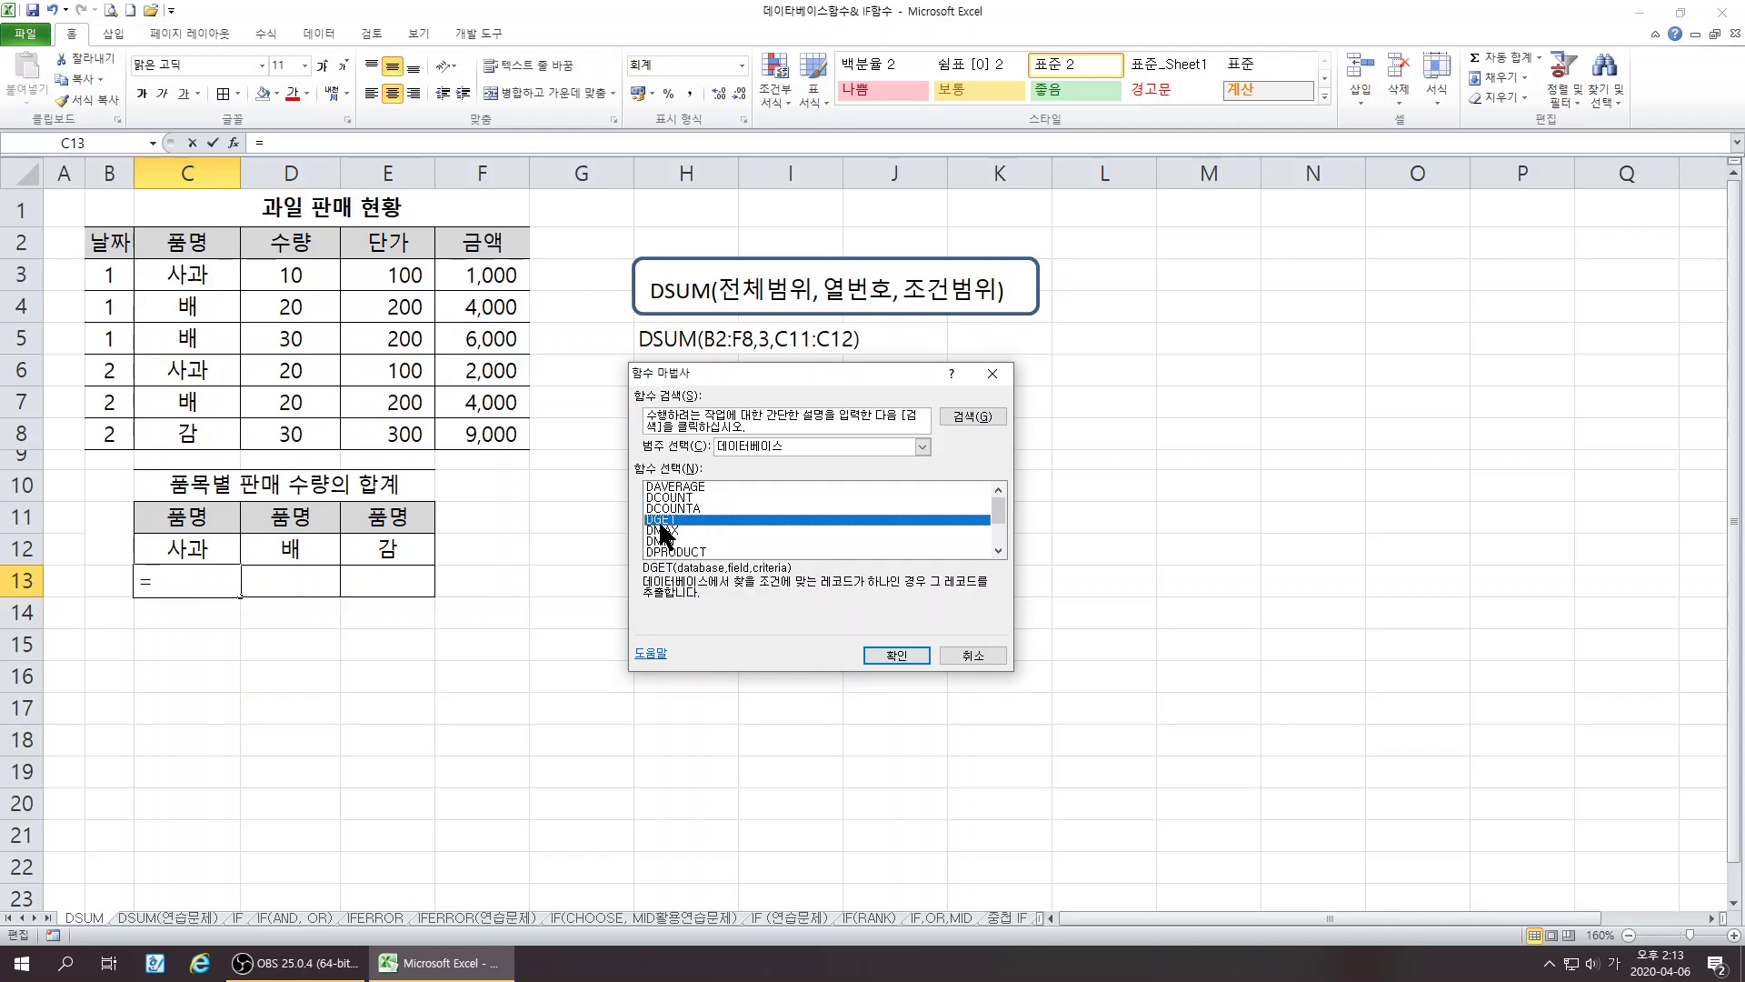
click(668, 541)
scroll(714, 529, down, 2)
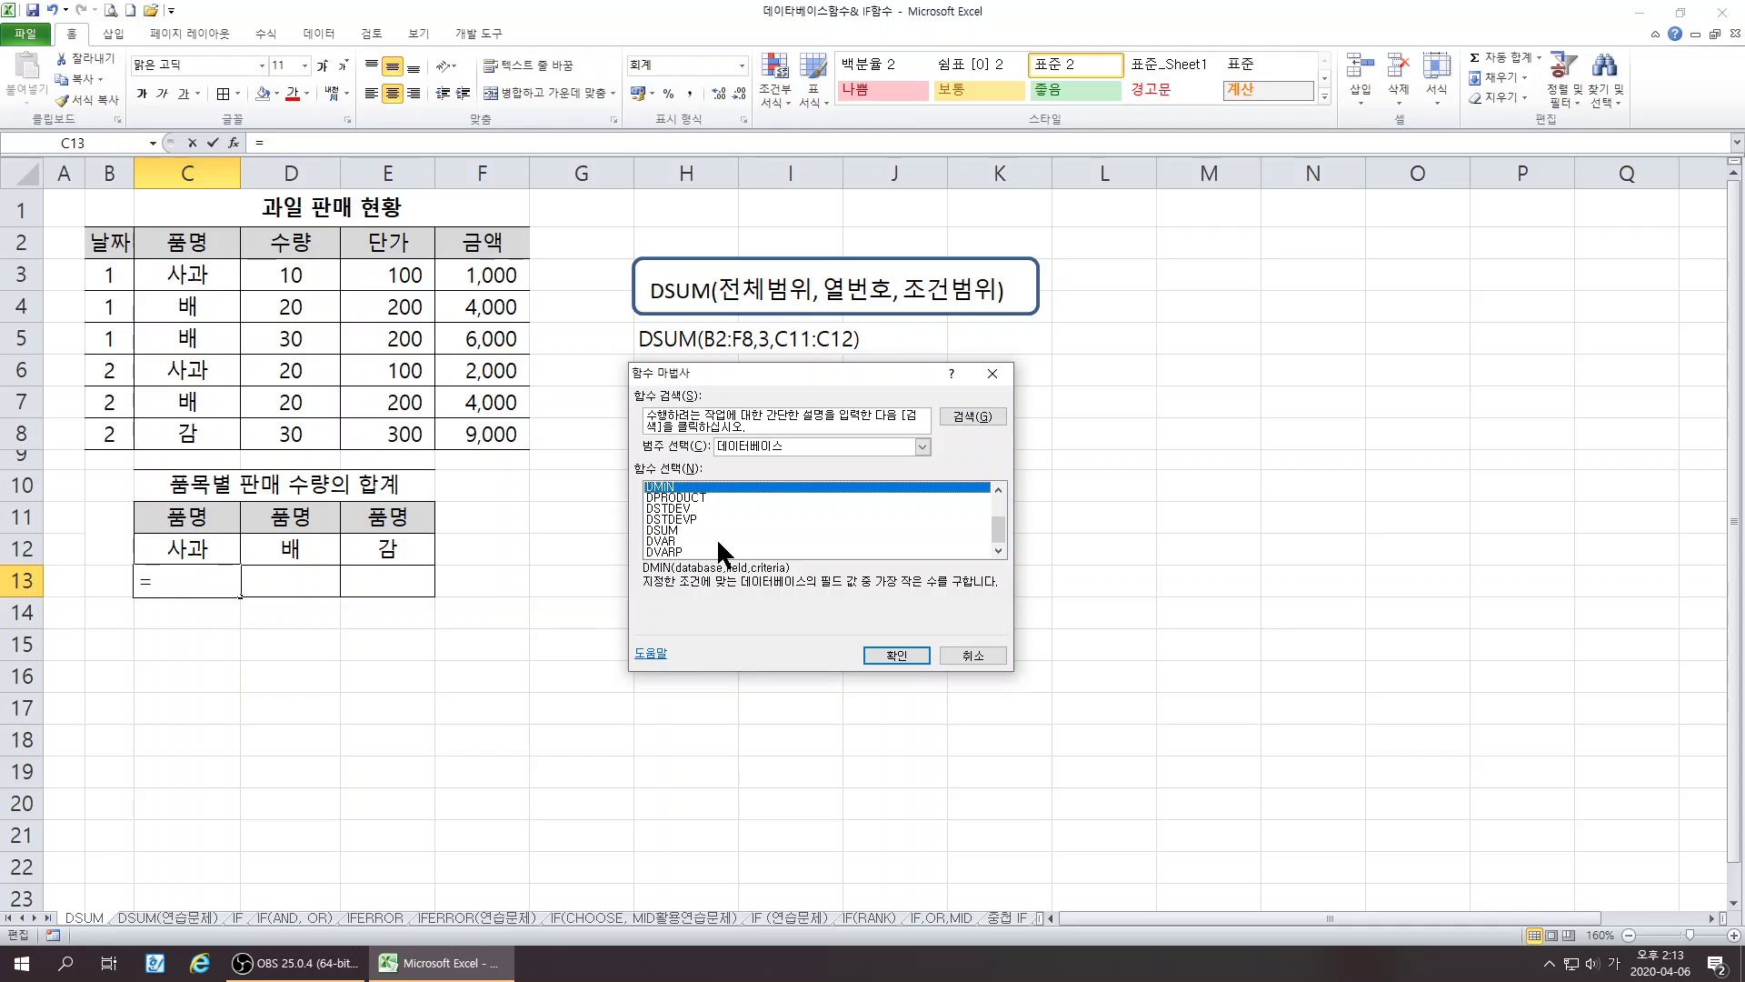
scroll(718, 539, up, 1)
scroll(718, 540, down, 1)
- Insert DSUM in C13 with database B2:F8, field 3 and criteria C11:C12
click(664, 531)
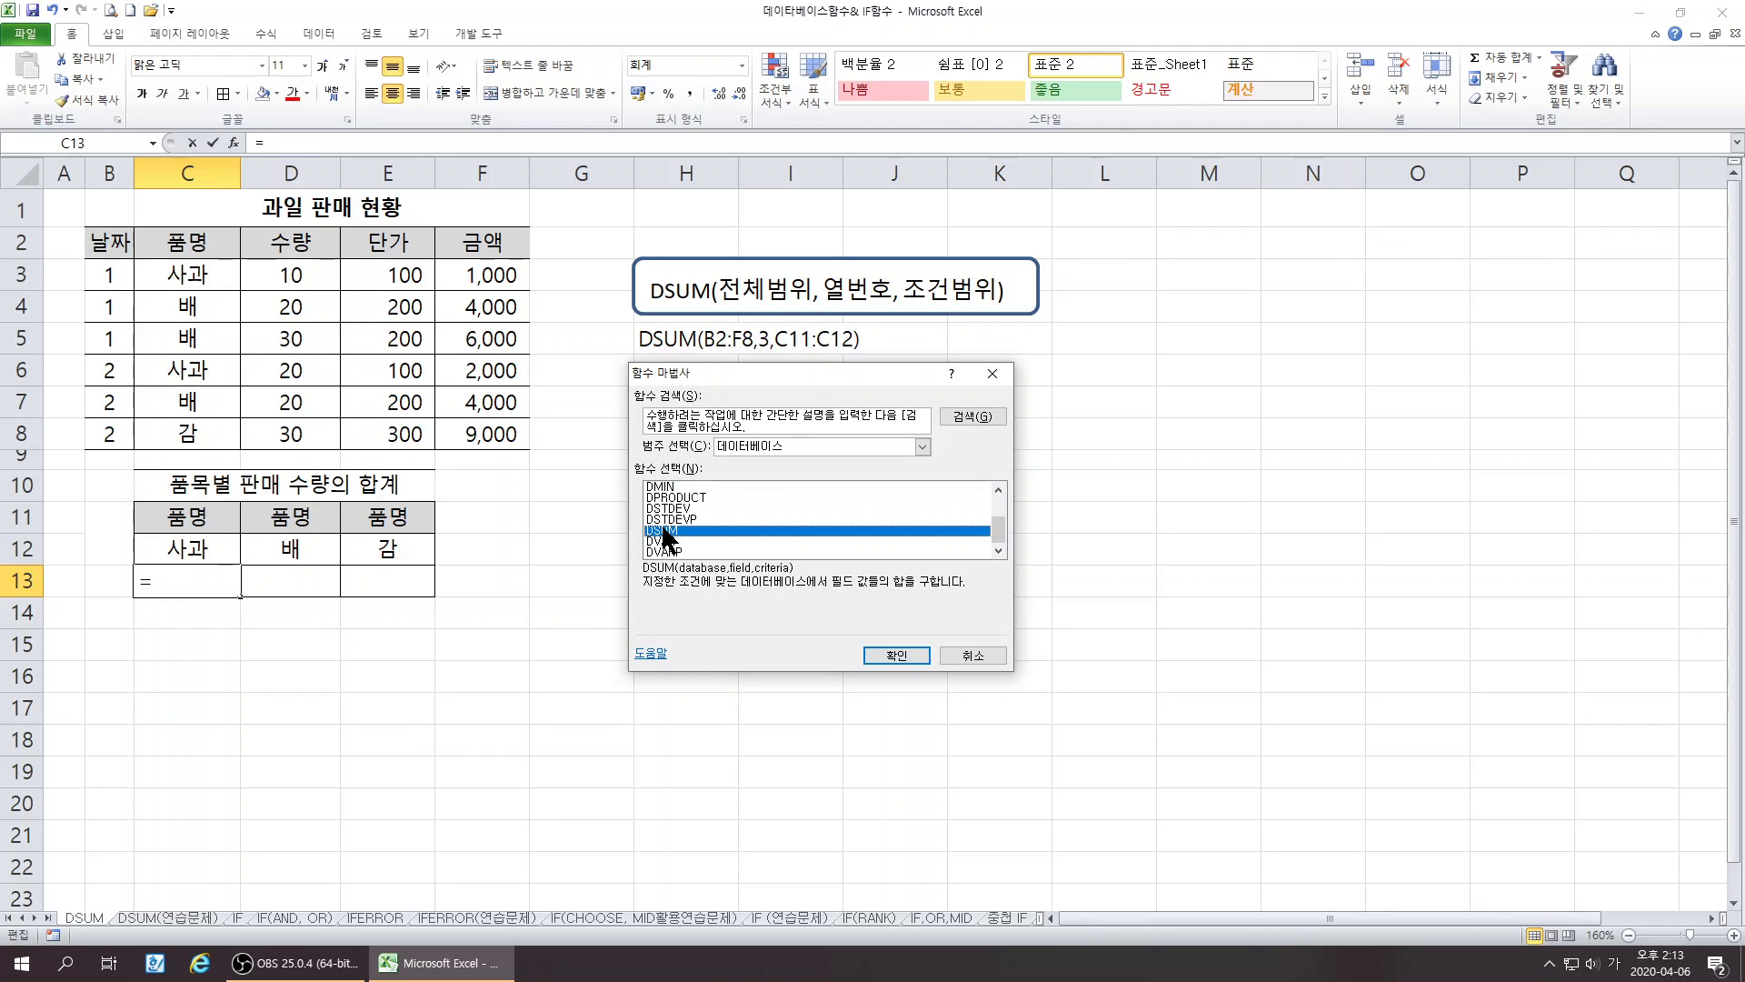
click(887, 651)
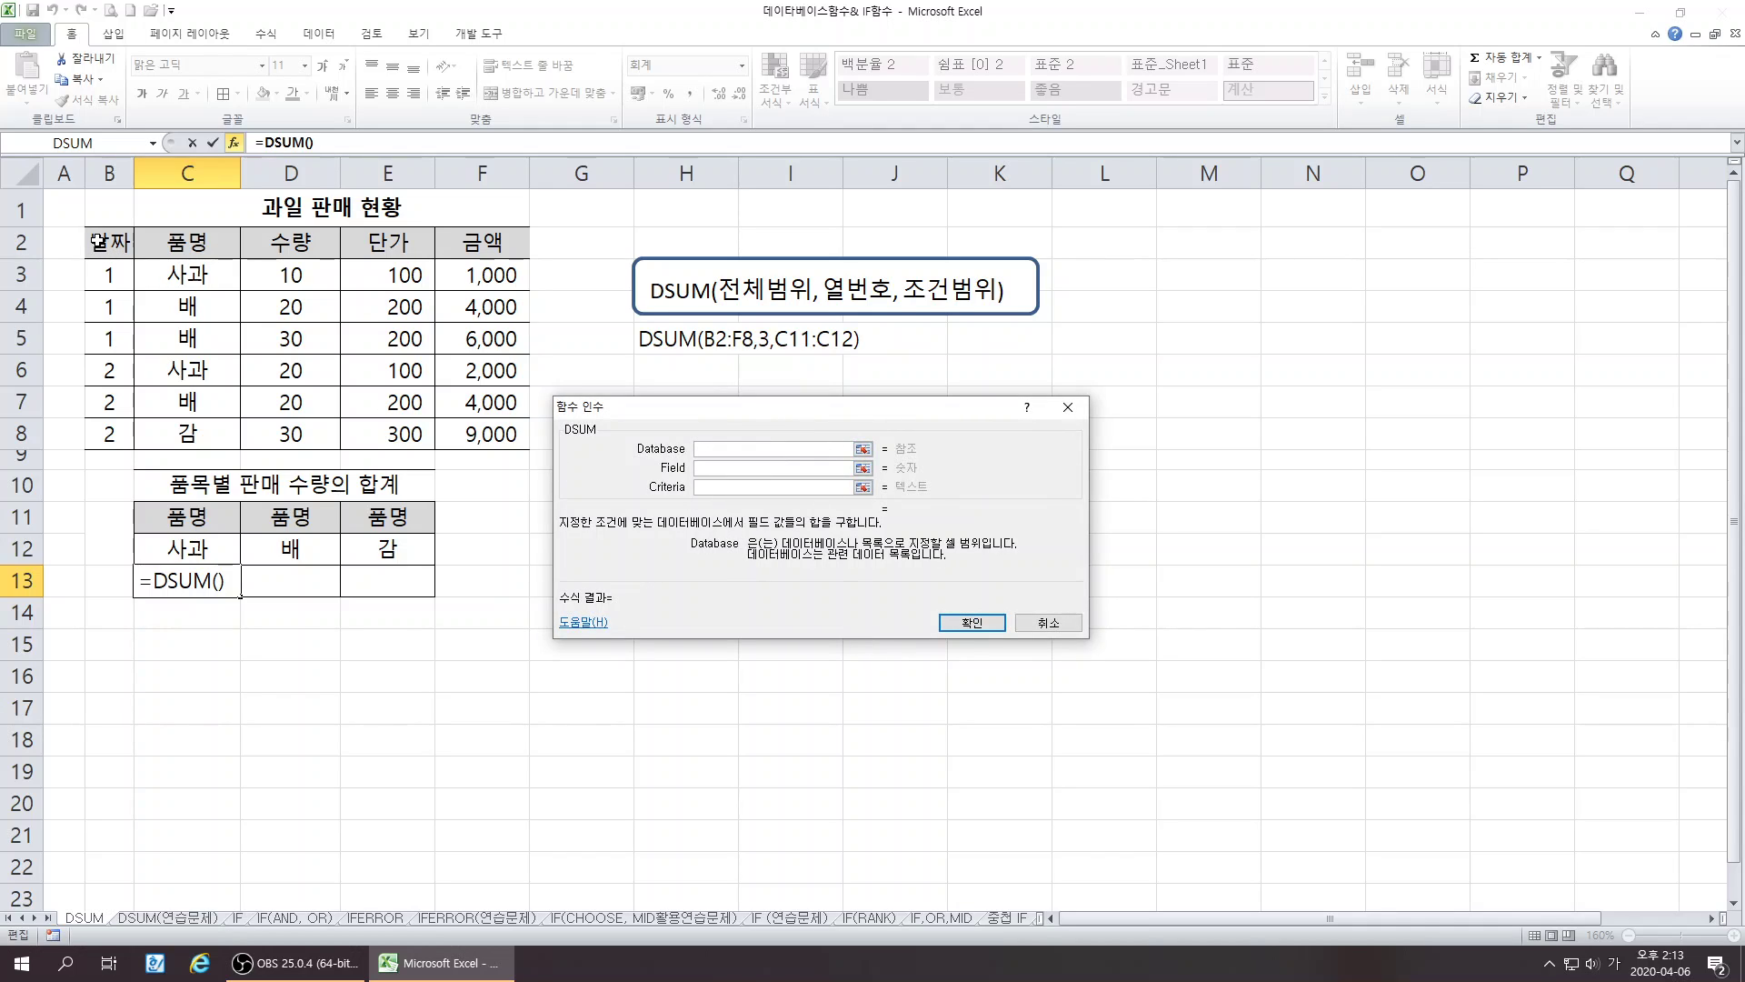
drag(106, 245, 515, 425)
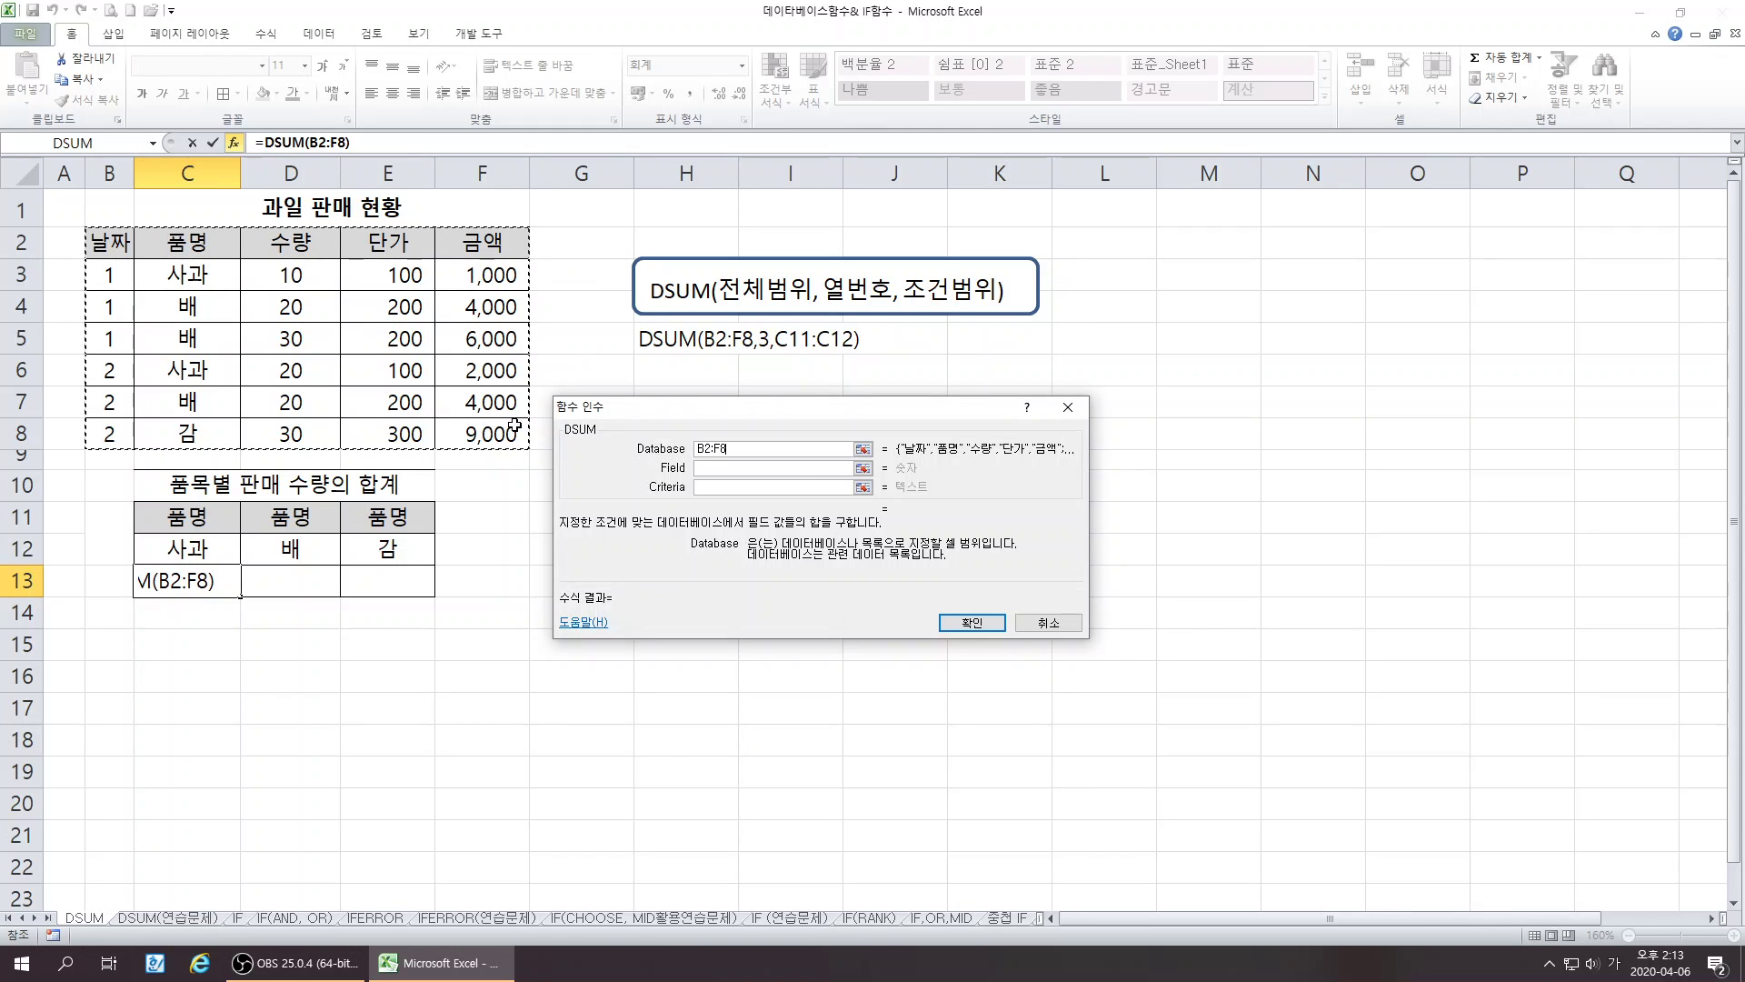
click(714, 470)
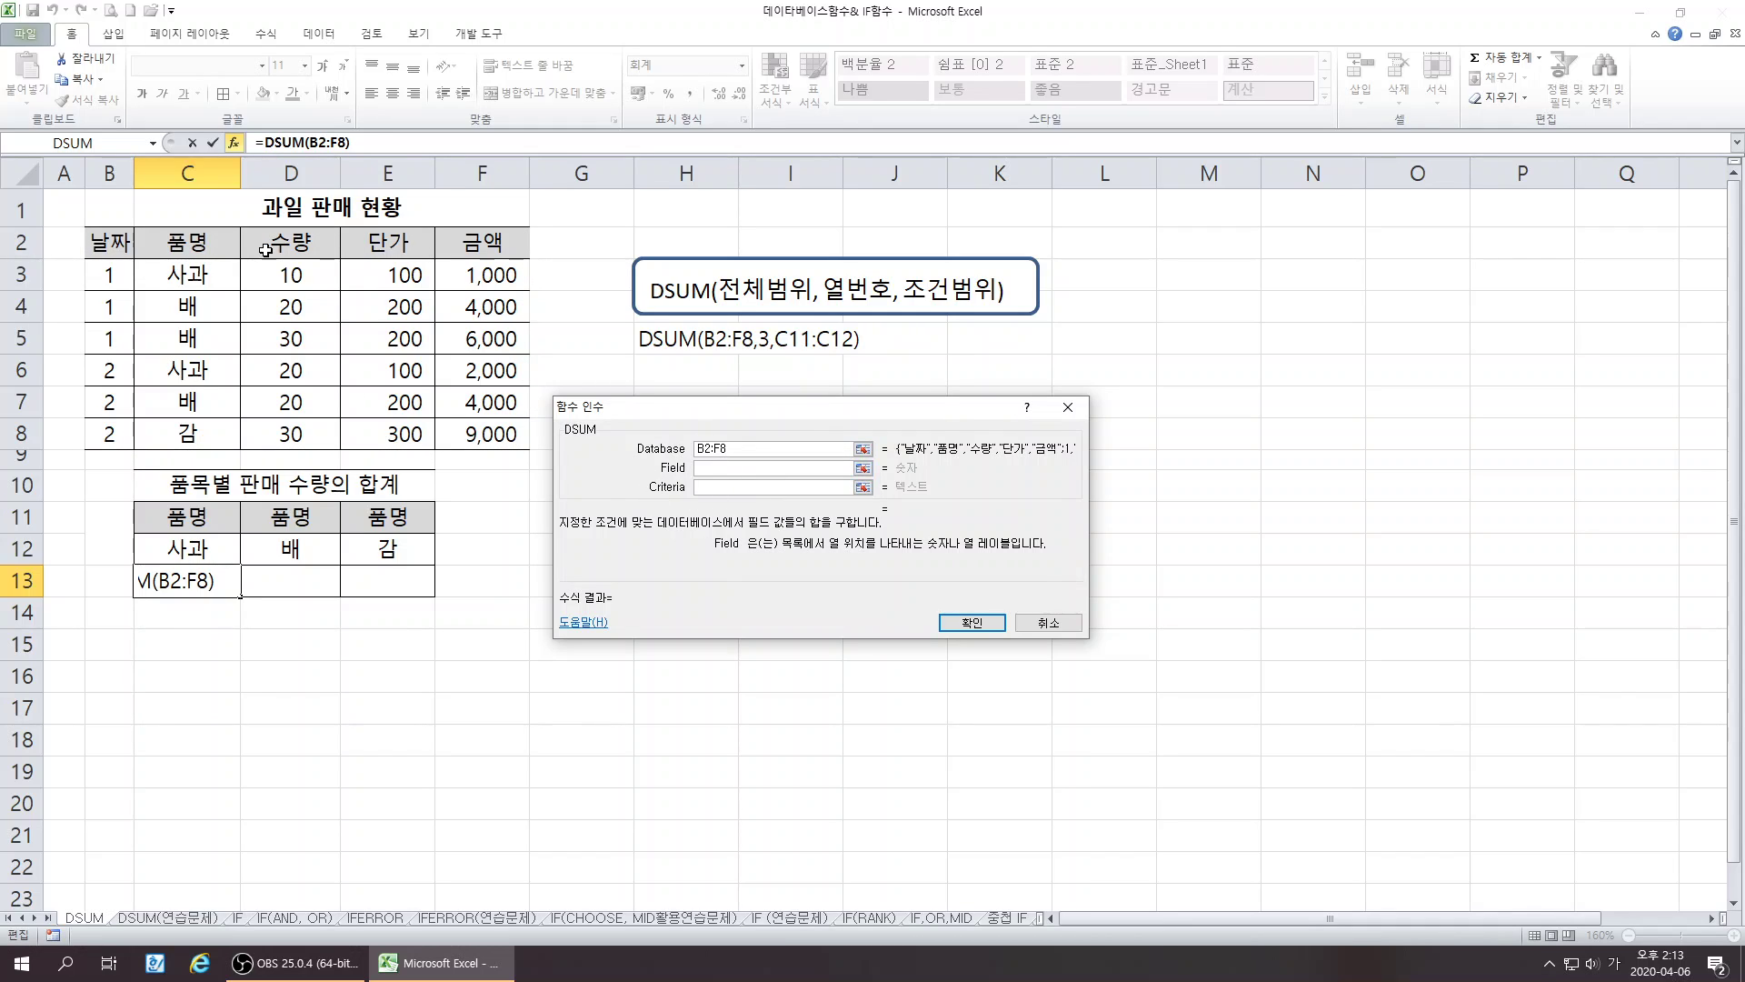
text(3)
click(706, 487)
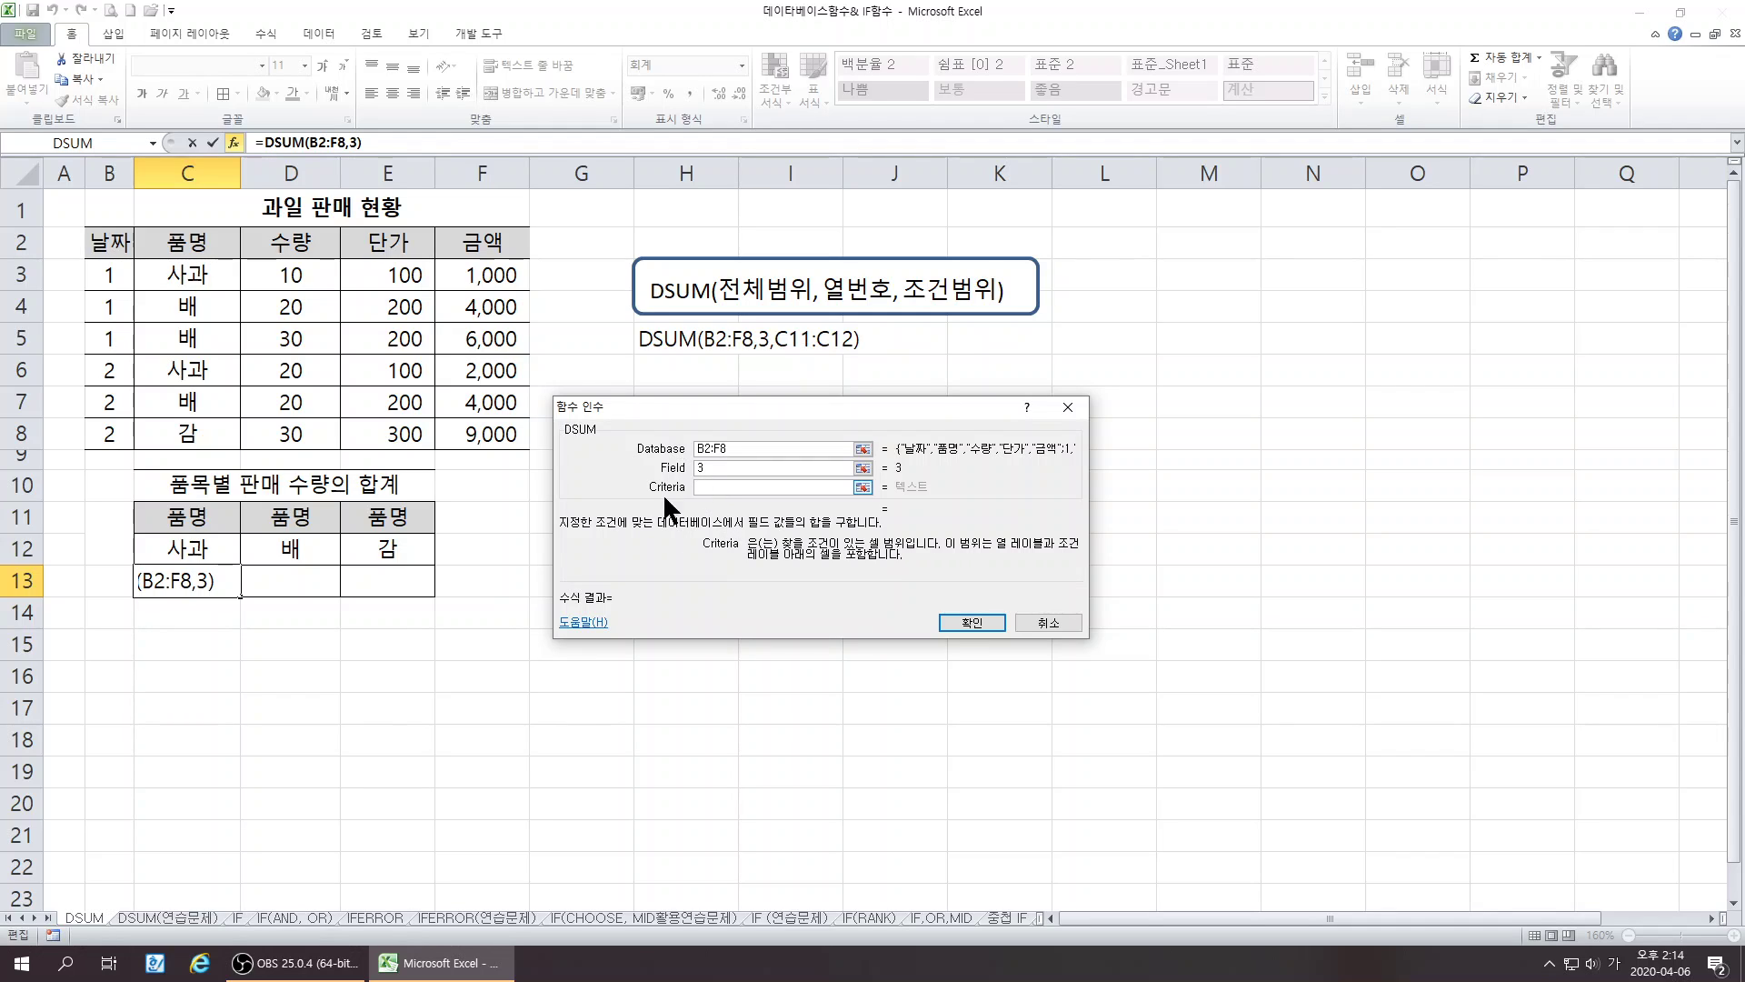
drag(189, 516, 195, 557)
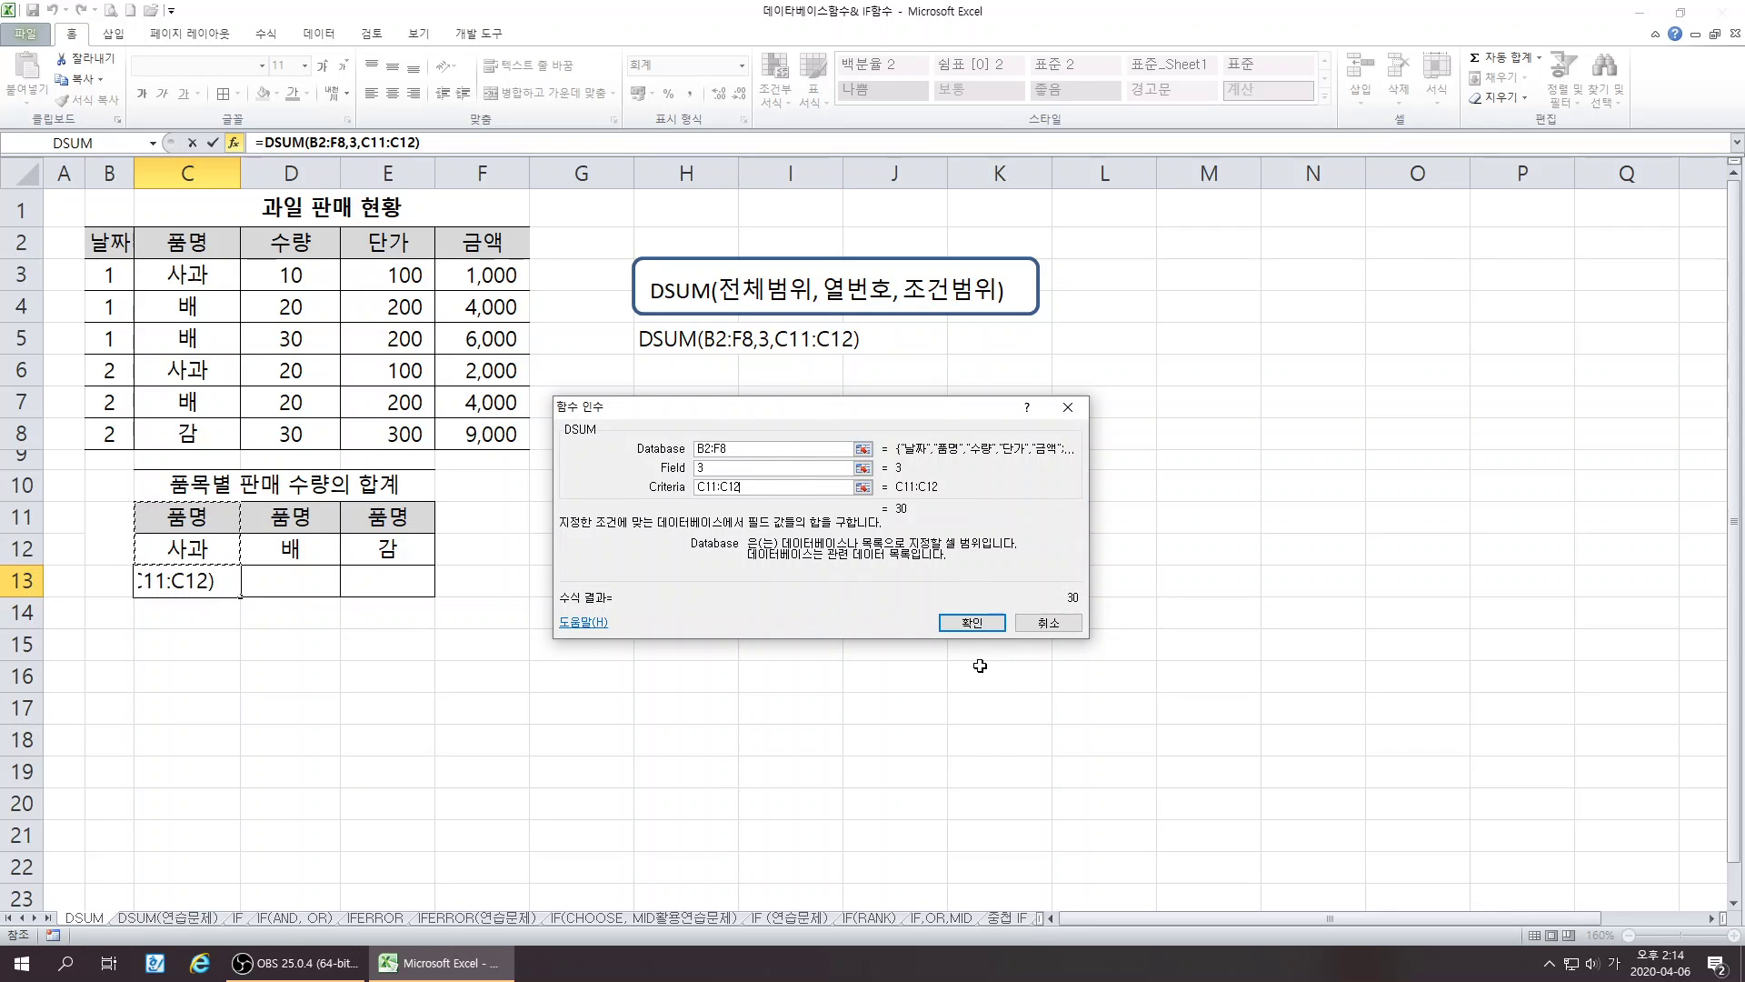
click(972, 622)
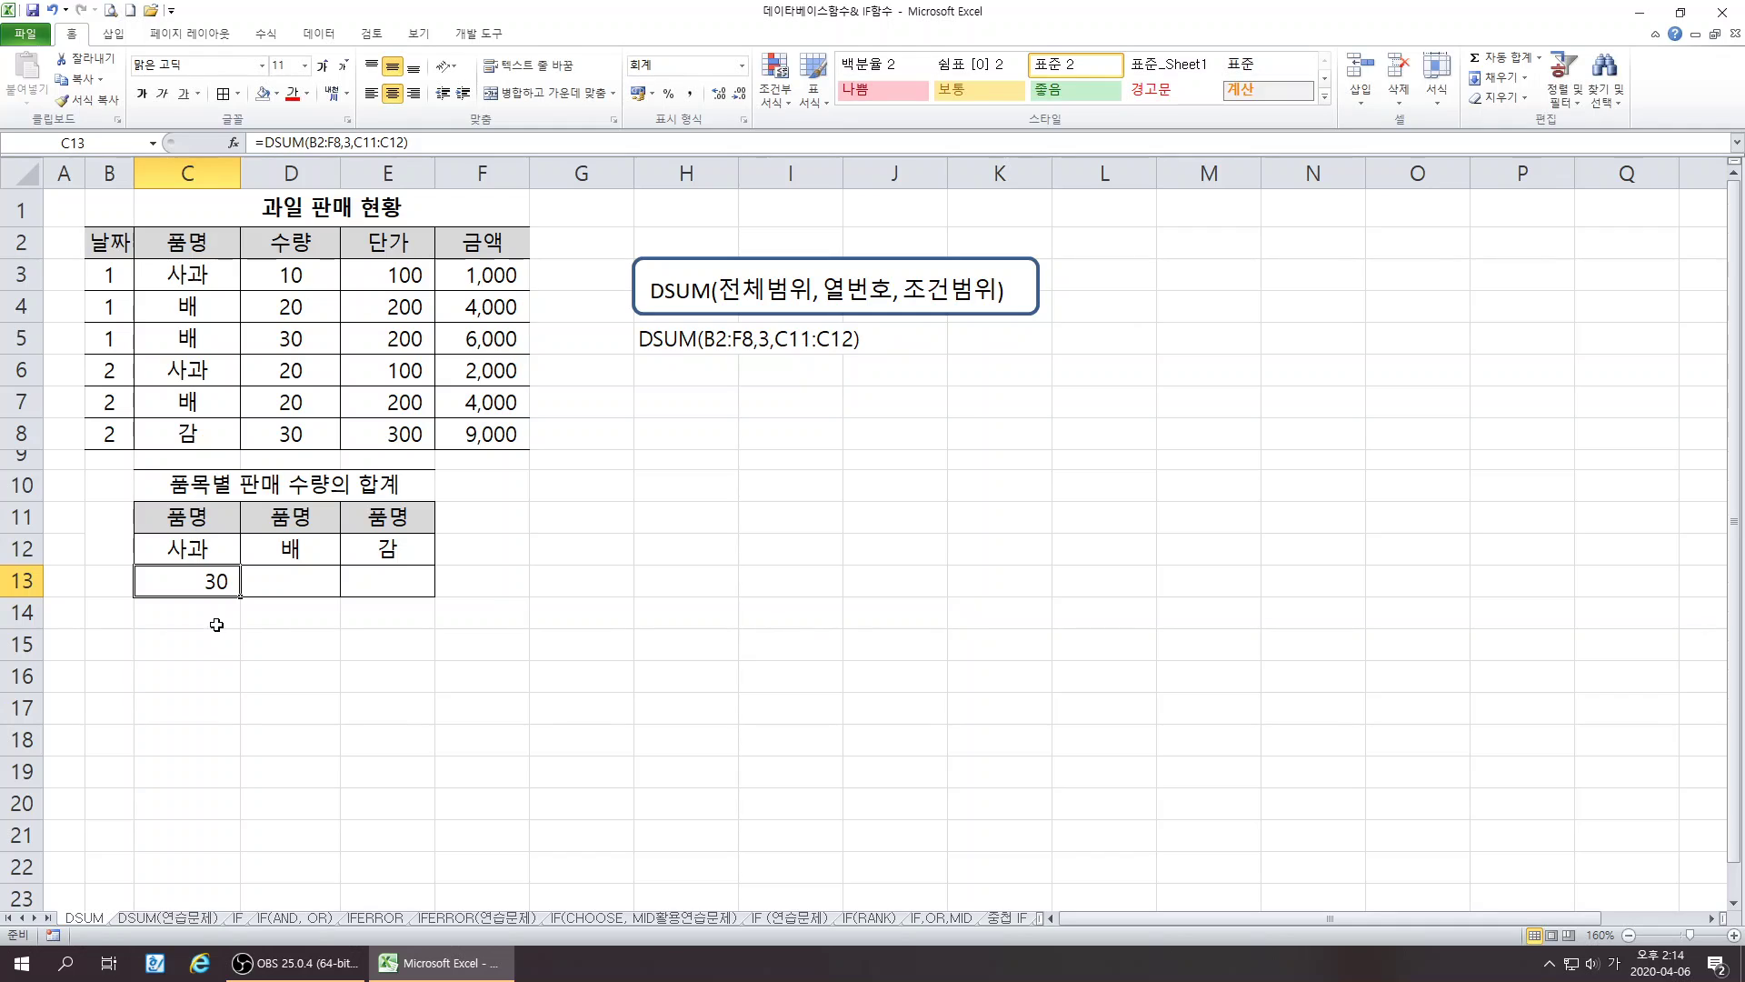
- Select the 사과 names and quantities in C3:D3 and C6:D6 to verify the DSUM total in C13
click(202, 277)
click(316, 273)
drag(209, 275, 289, 269)
ctrl+drag(195, 371, 316, 373)
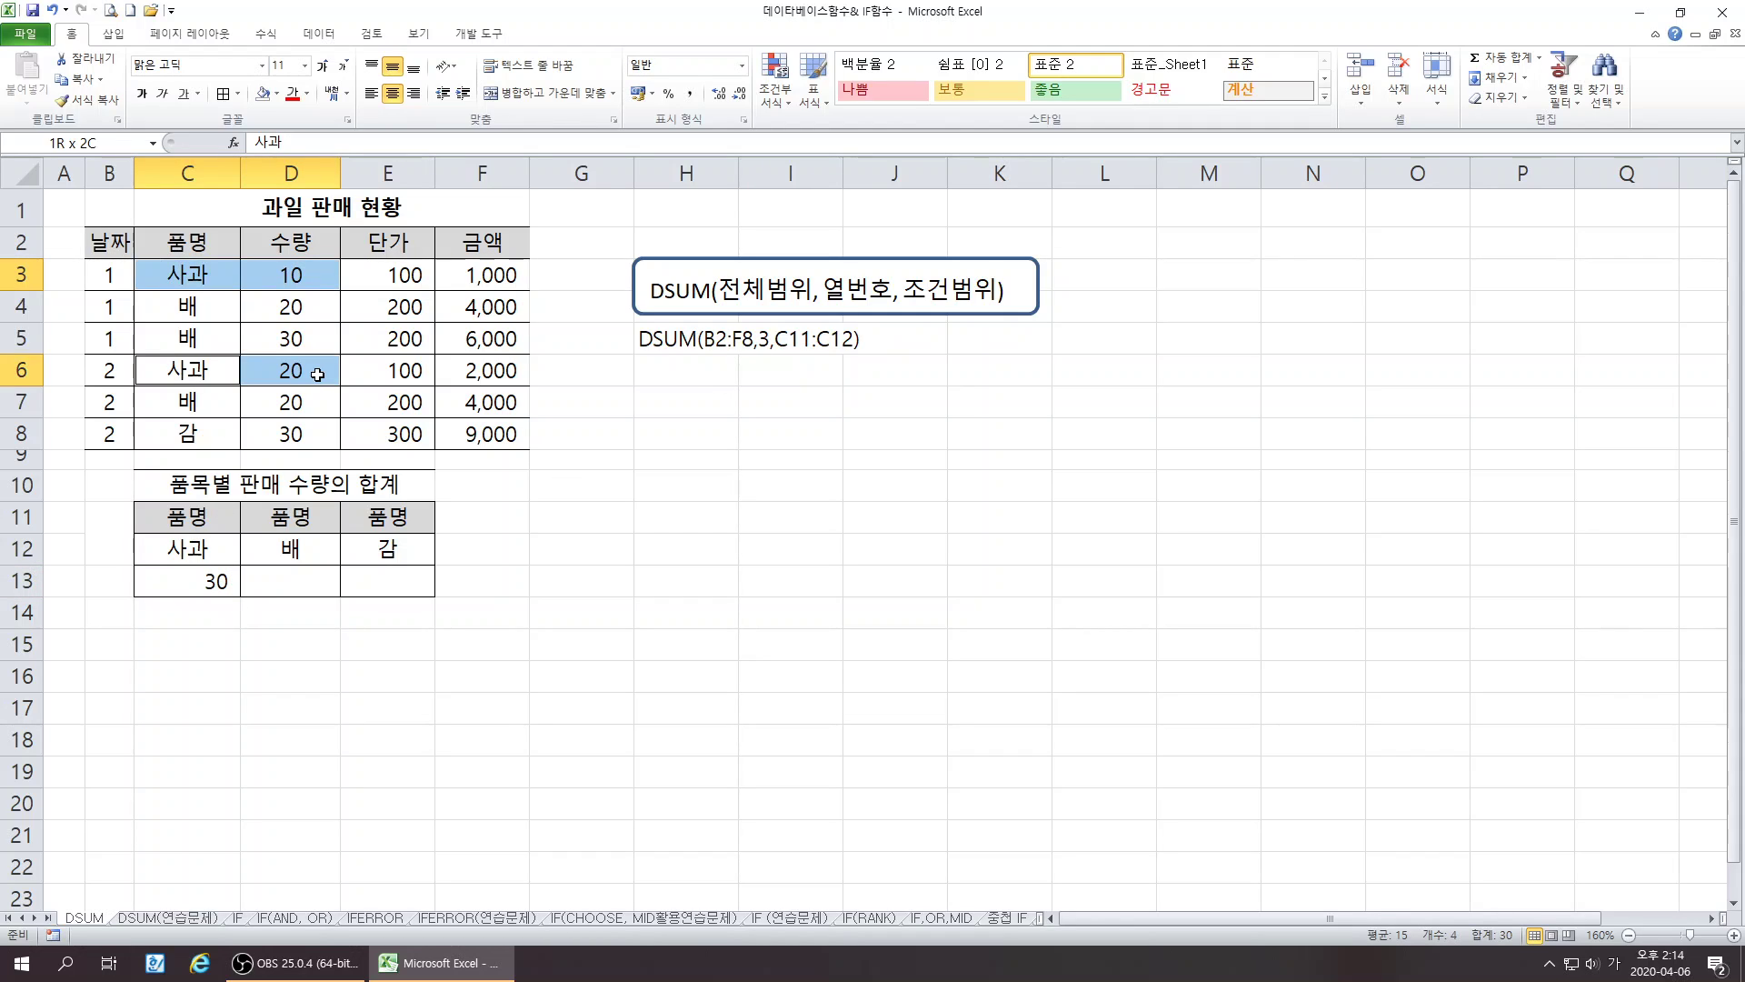
click(319, 665)
- Try to copy the DSUM formula from C13 across to D13:E13 with its relative ranges
click(235, 592)
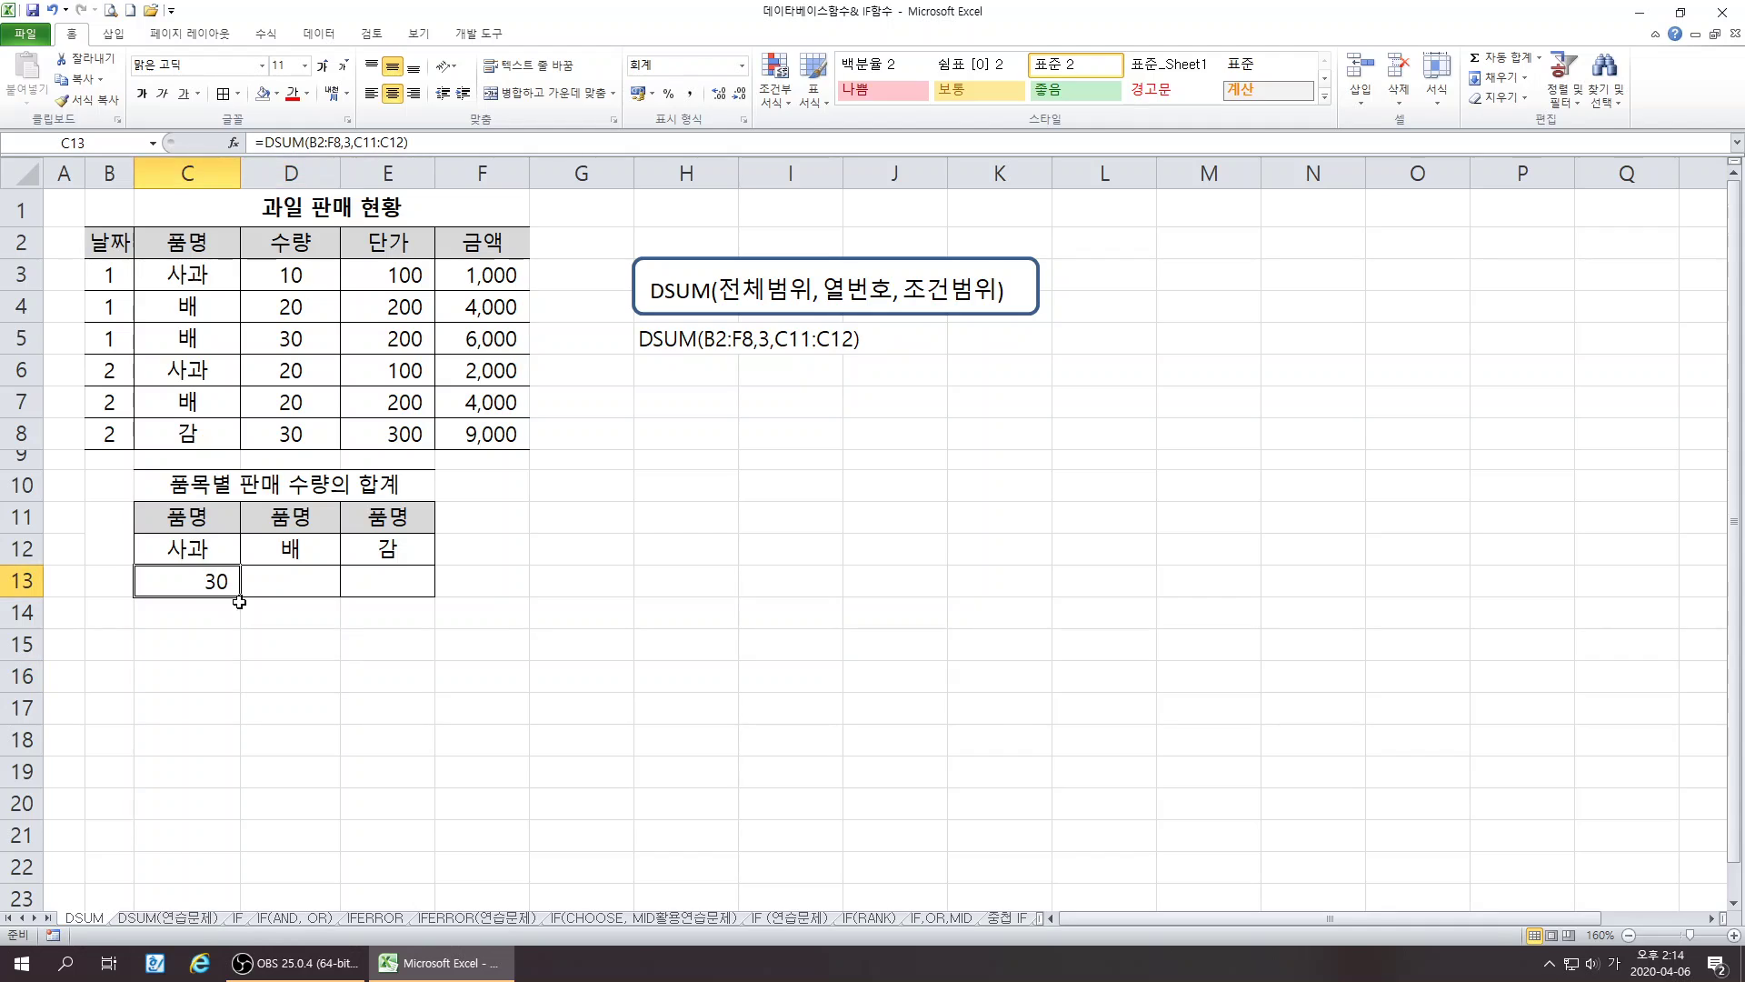
drag(240, 598, 434, 597)
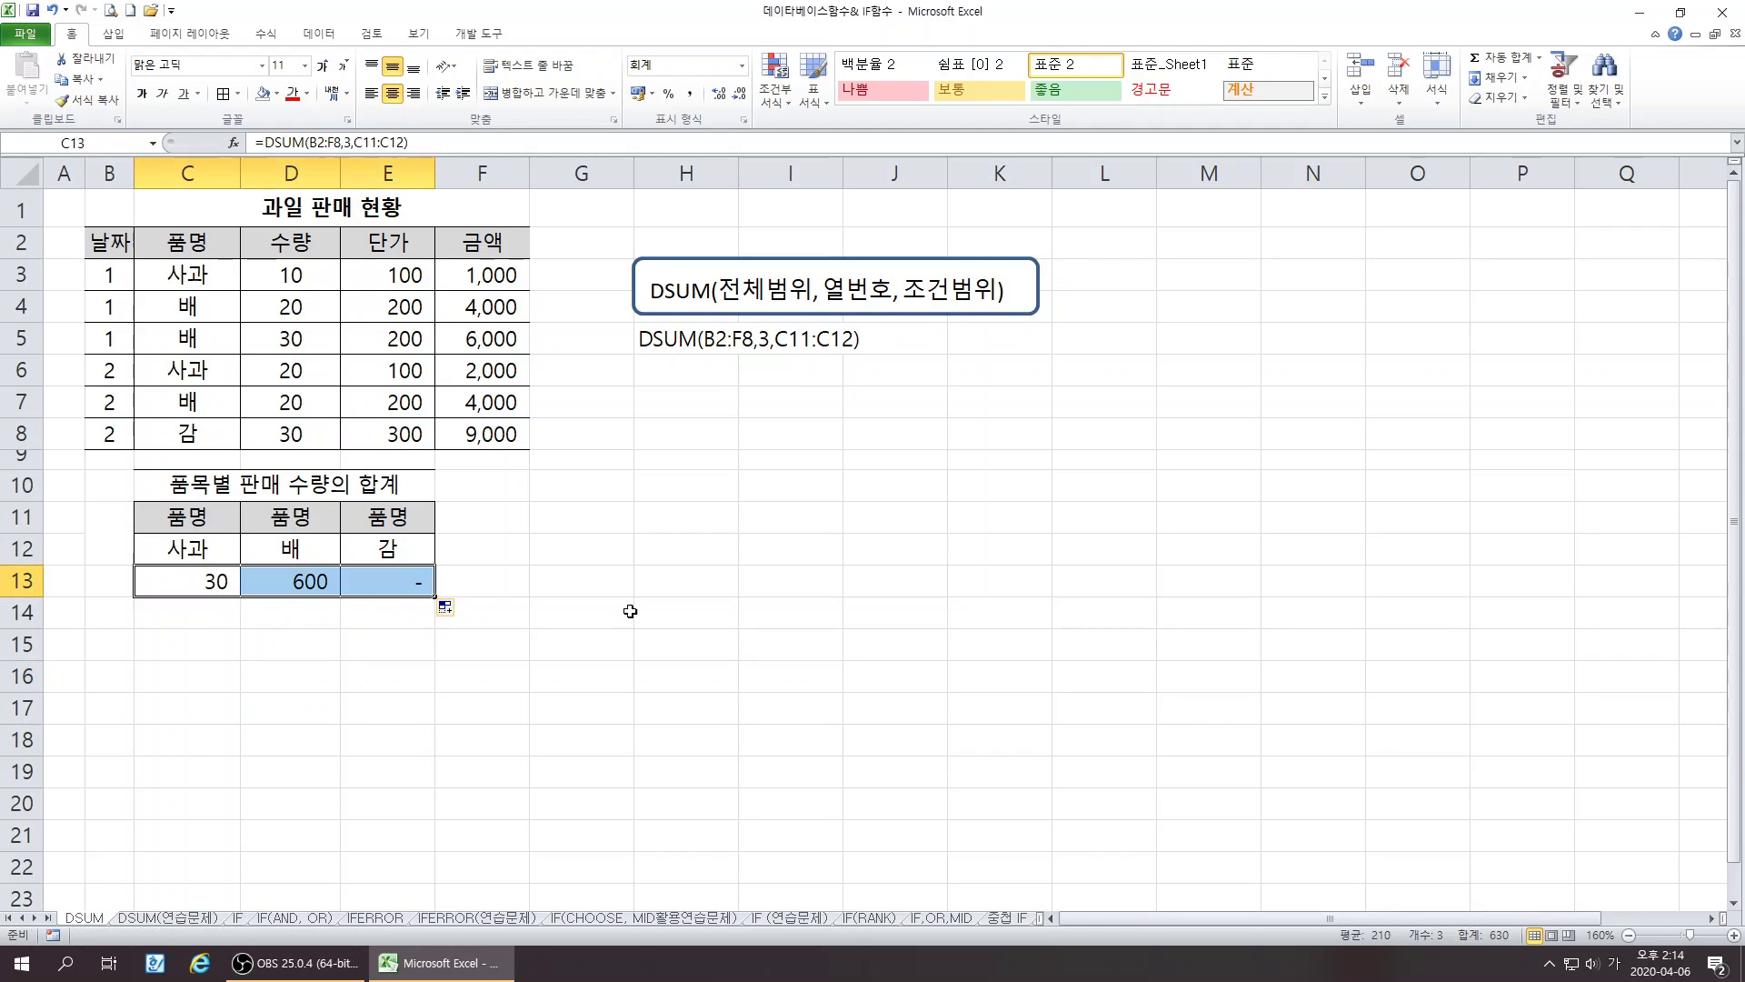
click(711, 626)
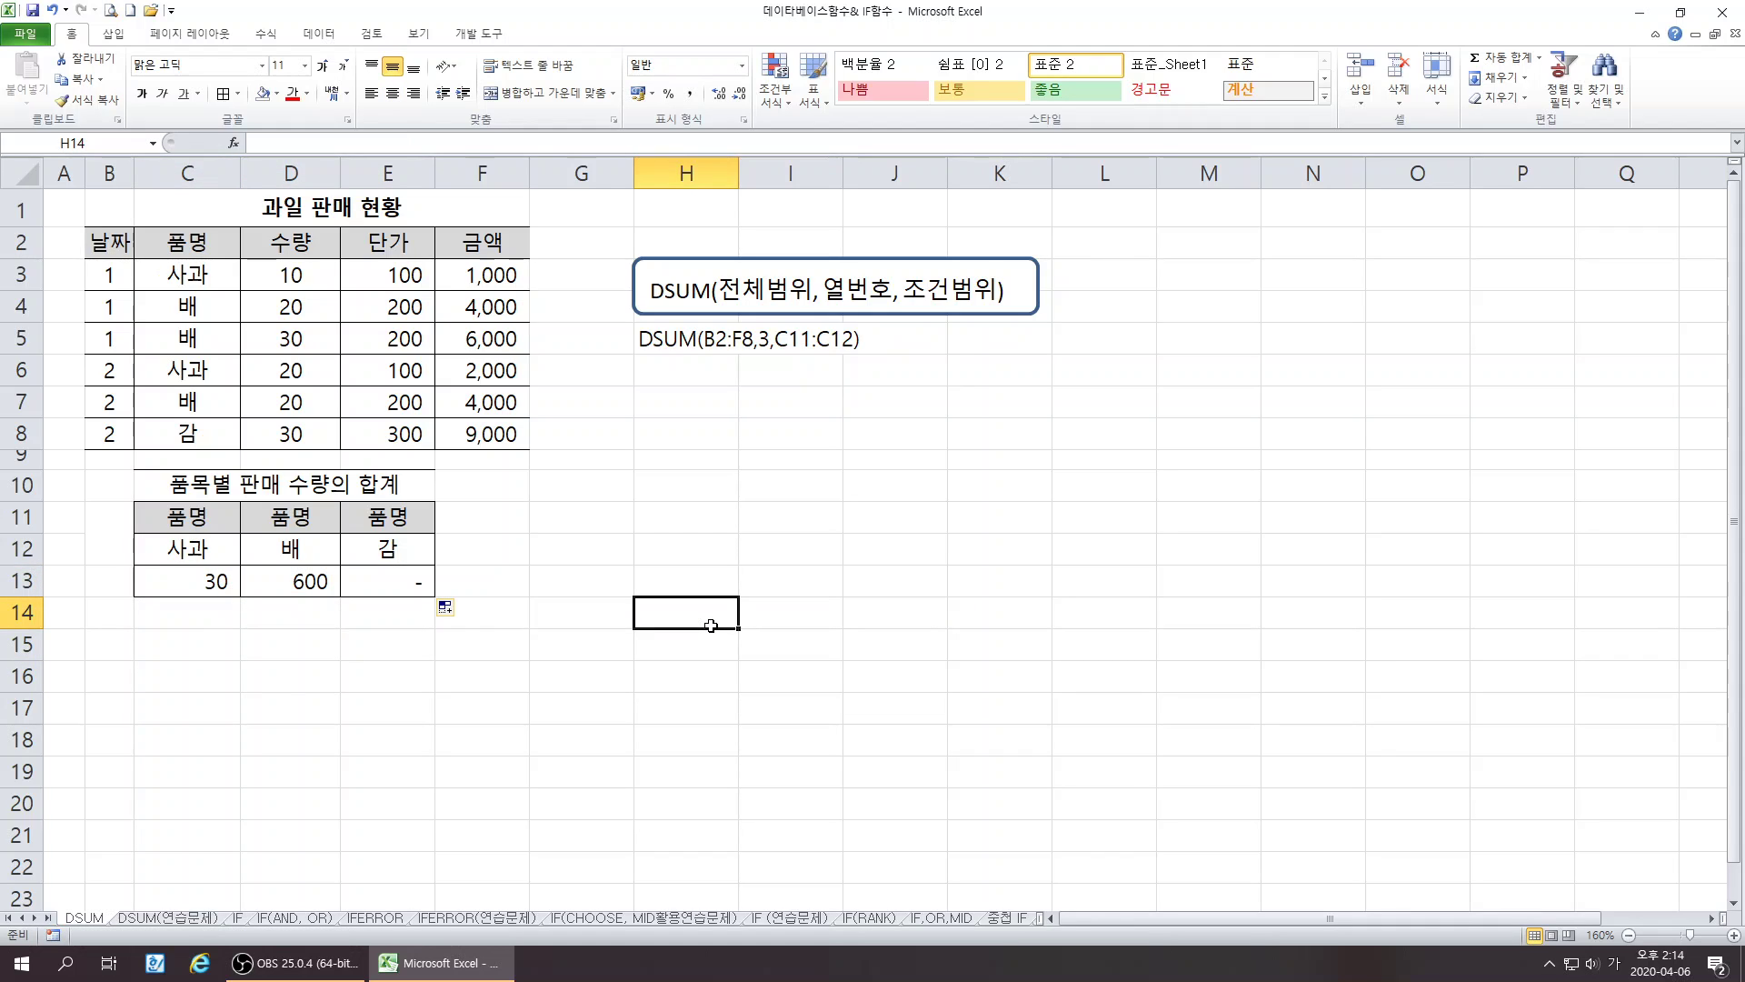
- Inspect which database and criteria ranges the copied DSUM formula in D13 refers to
click(308, 581)
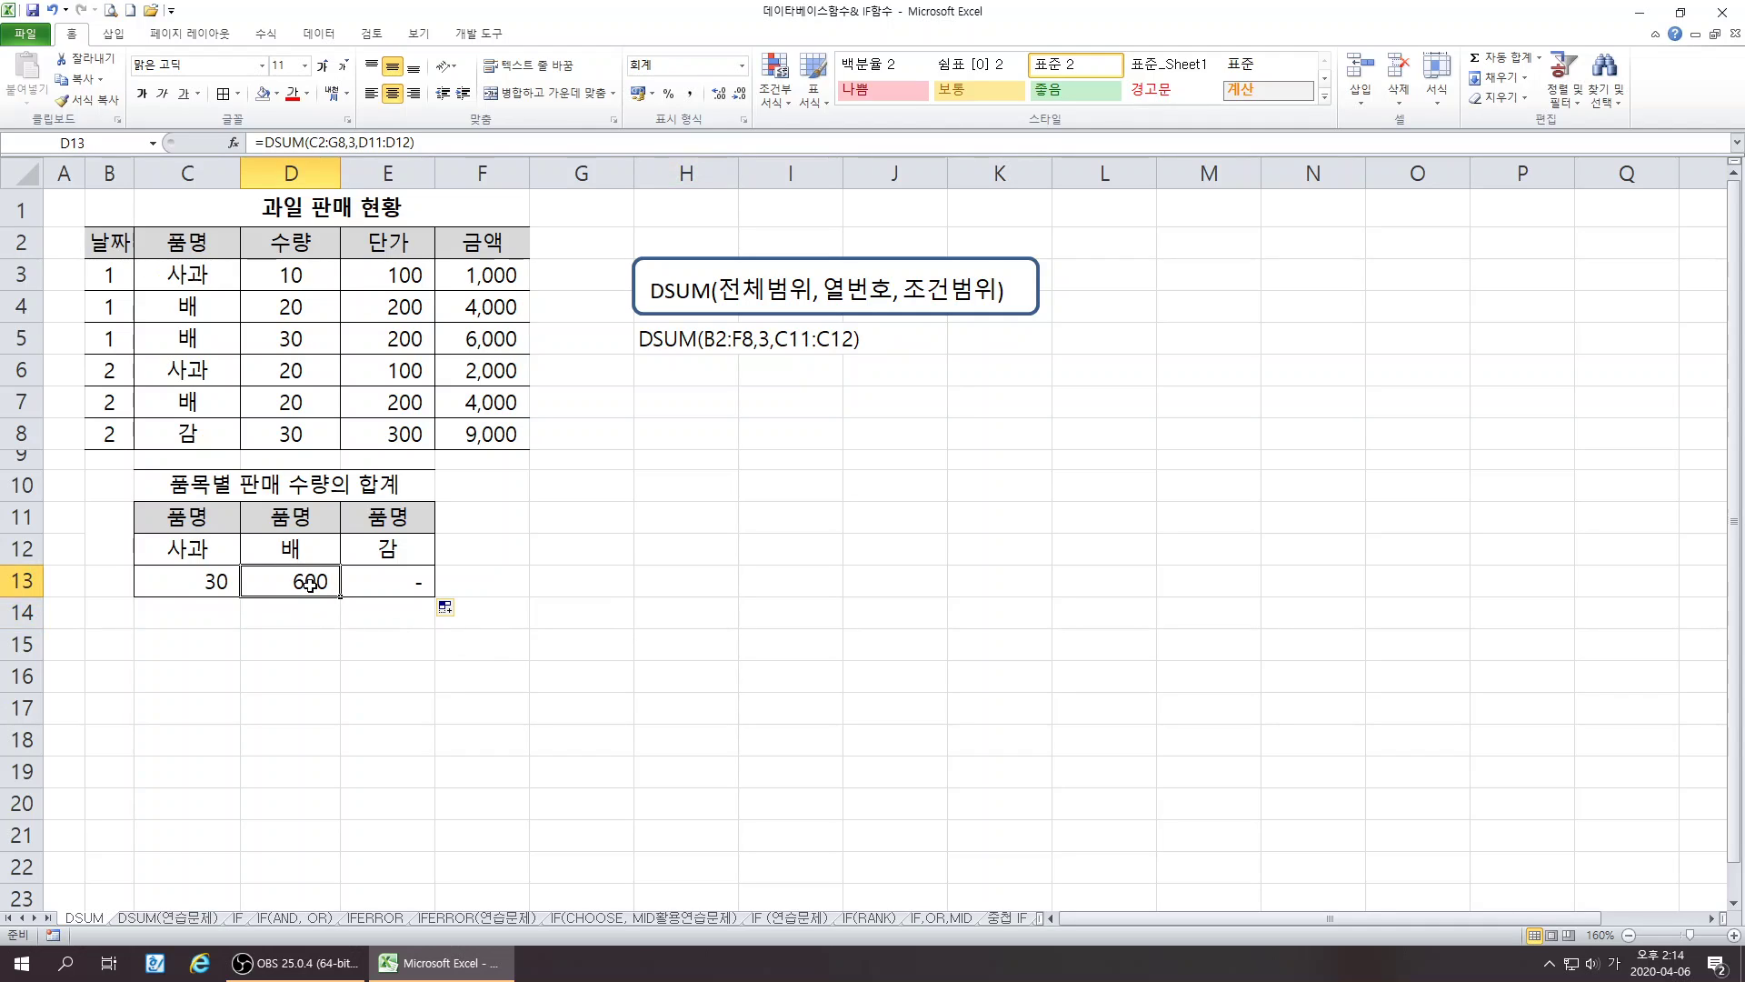
double_click(310, 582)
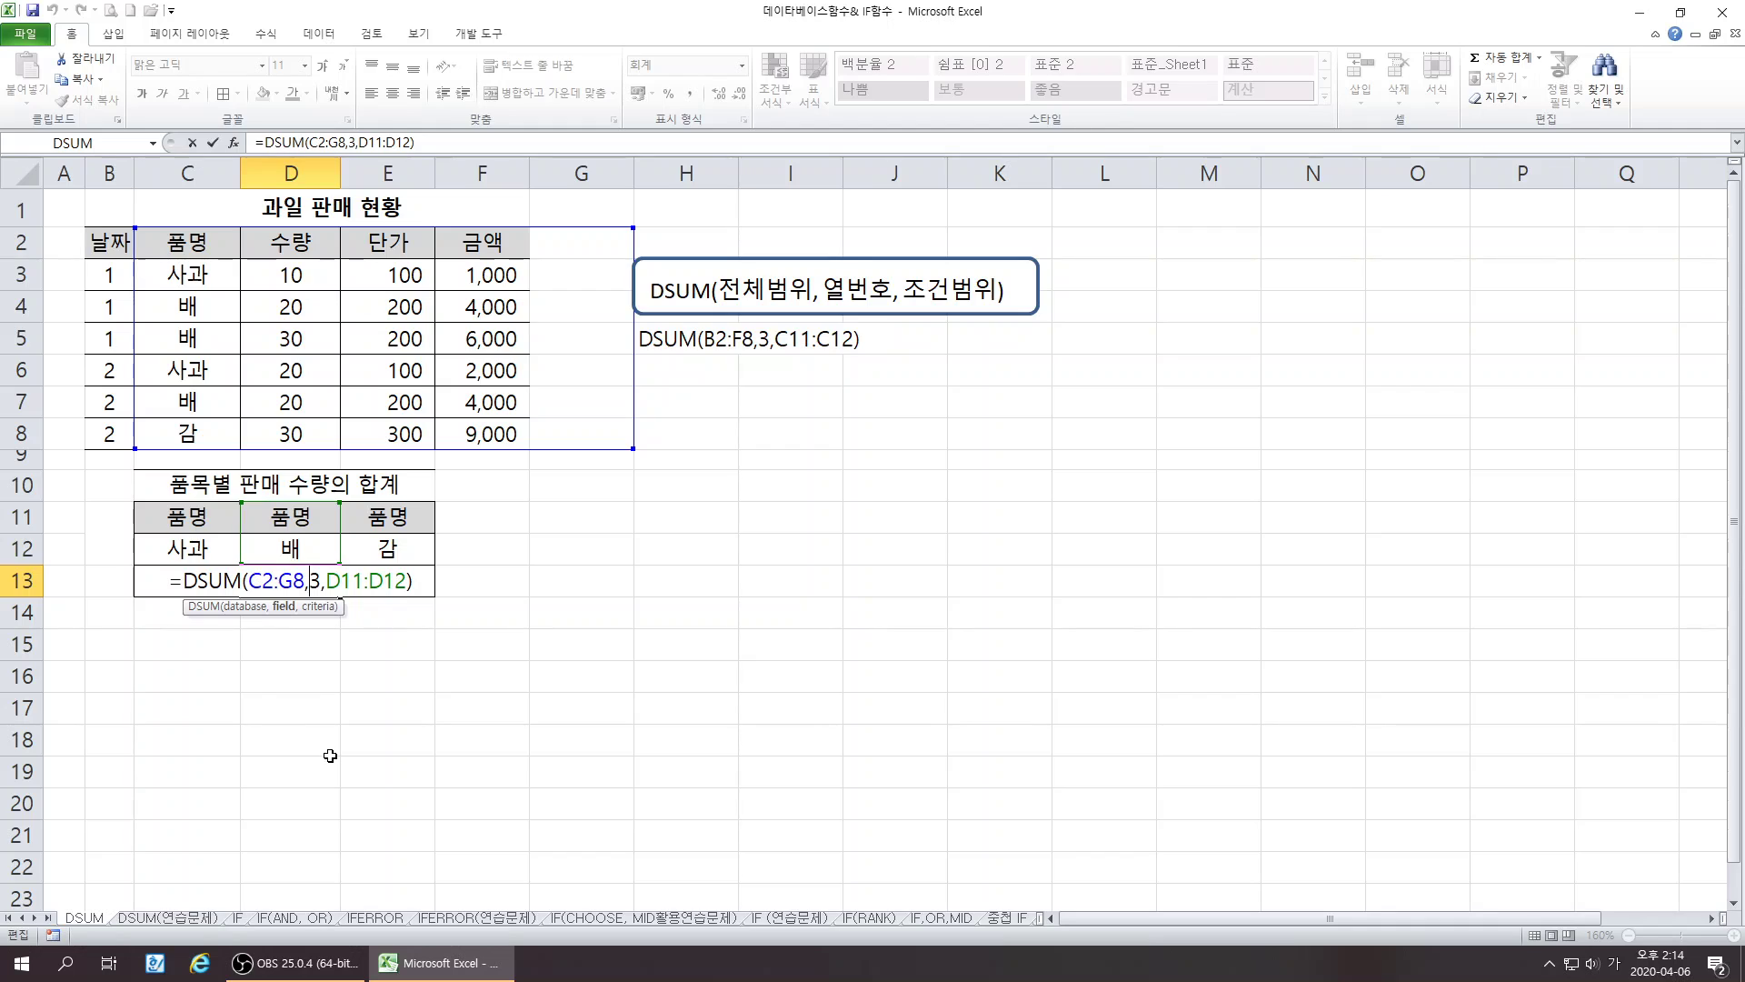
key(ctrl+Return)
click(332, 759)
click(323, 581)
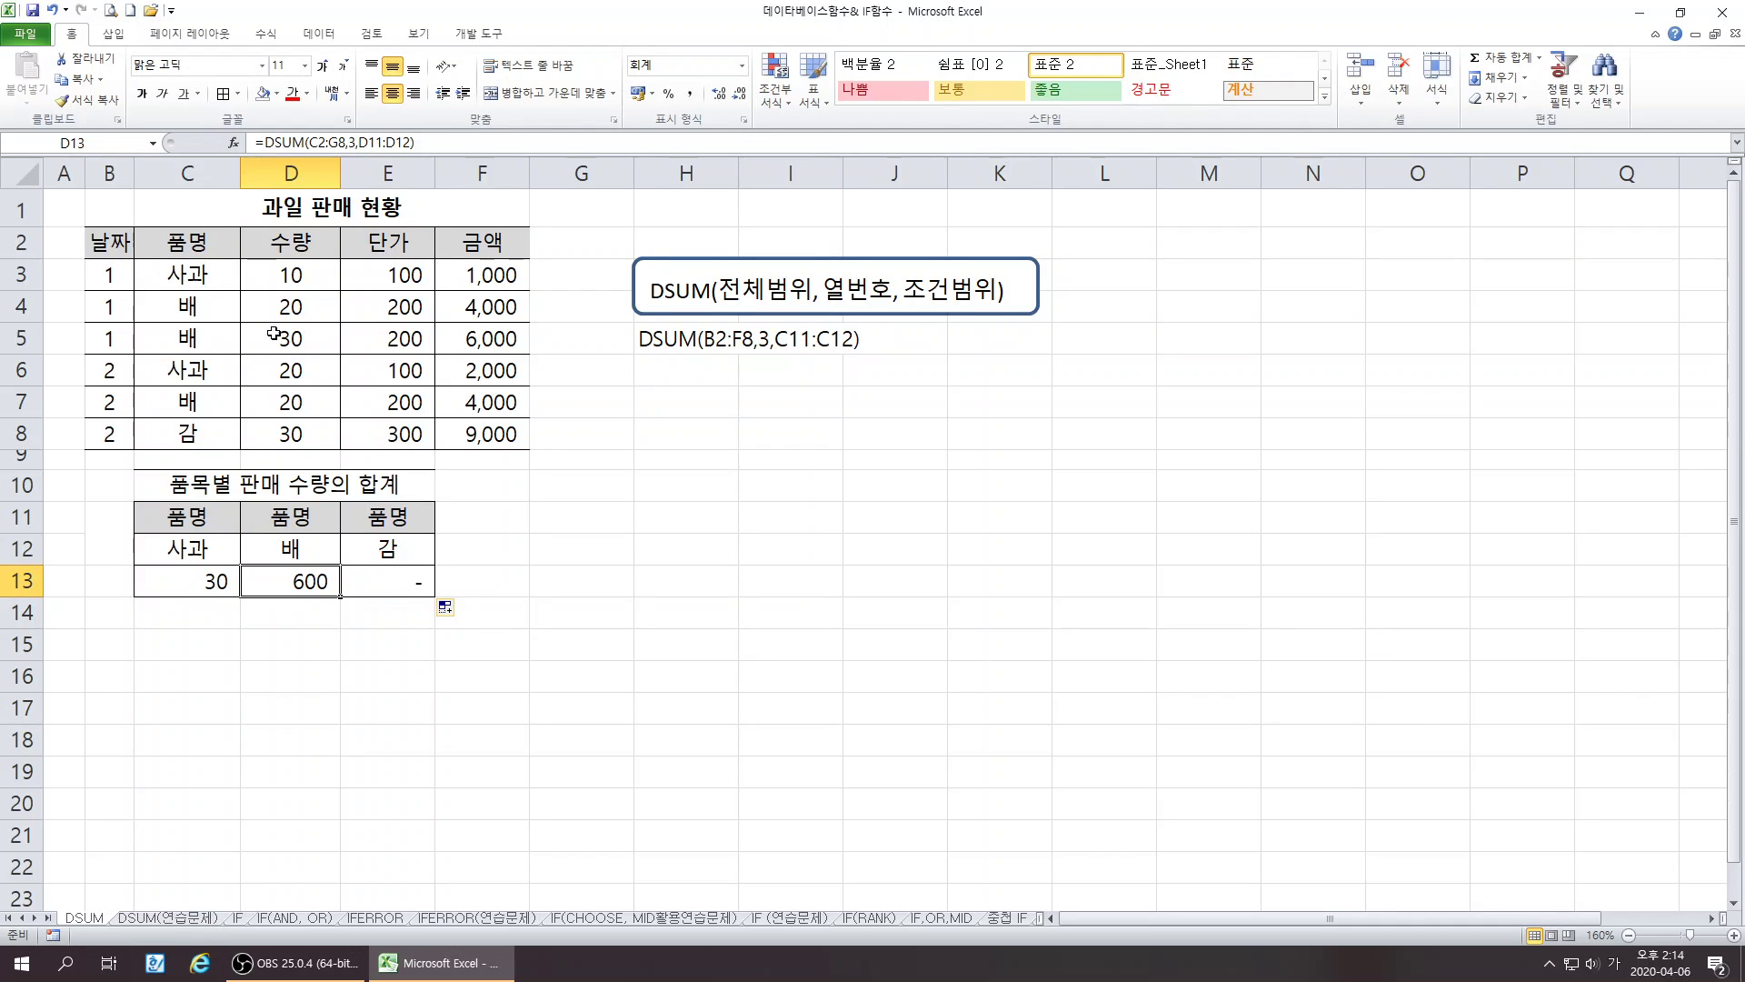
- Select the 배 quantities in D4:D5 and D7 to check their actual sum against D13
drag(289, 307, 289, 338)
ctrl+click(291, 401)
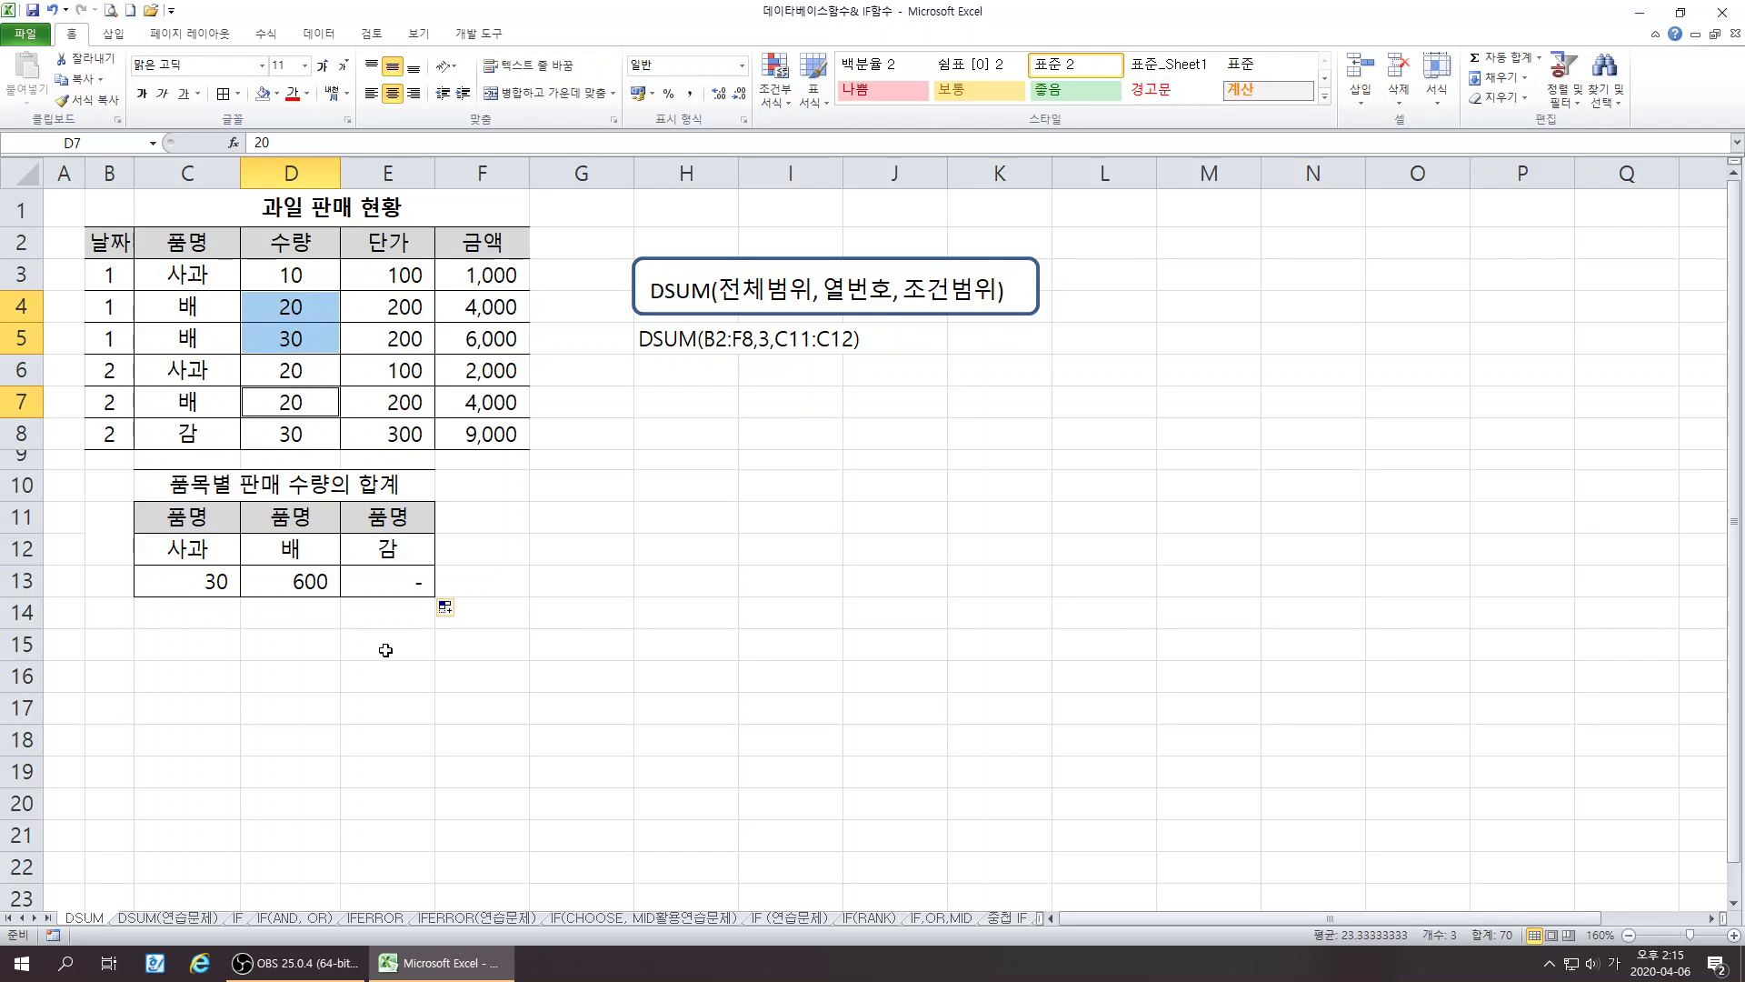
click(359, 730)
- Inspect the ranges of the copied DSUM formula in E13 and compare them with the 품명 column C2:C8
click(389, 582)
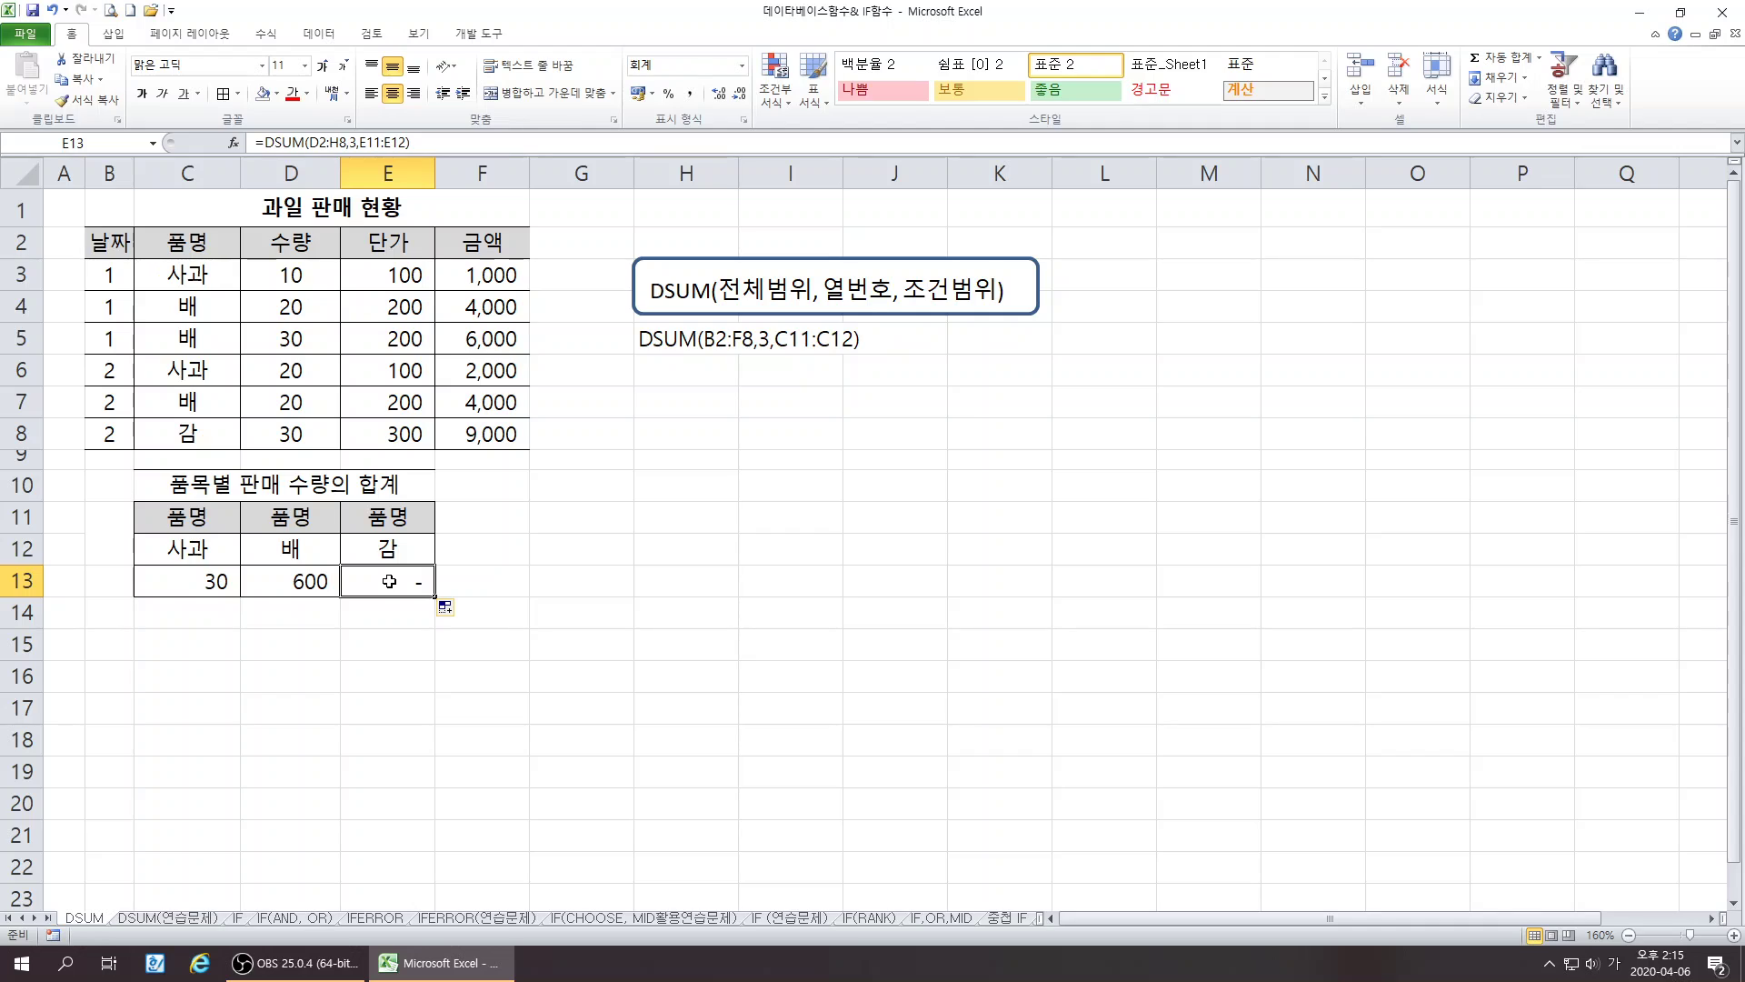
double_click(389, 582)
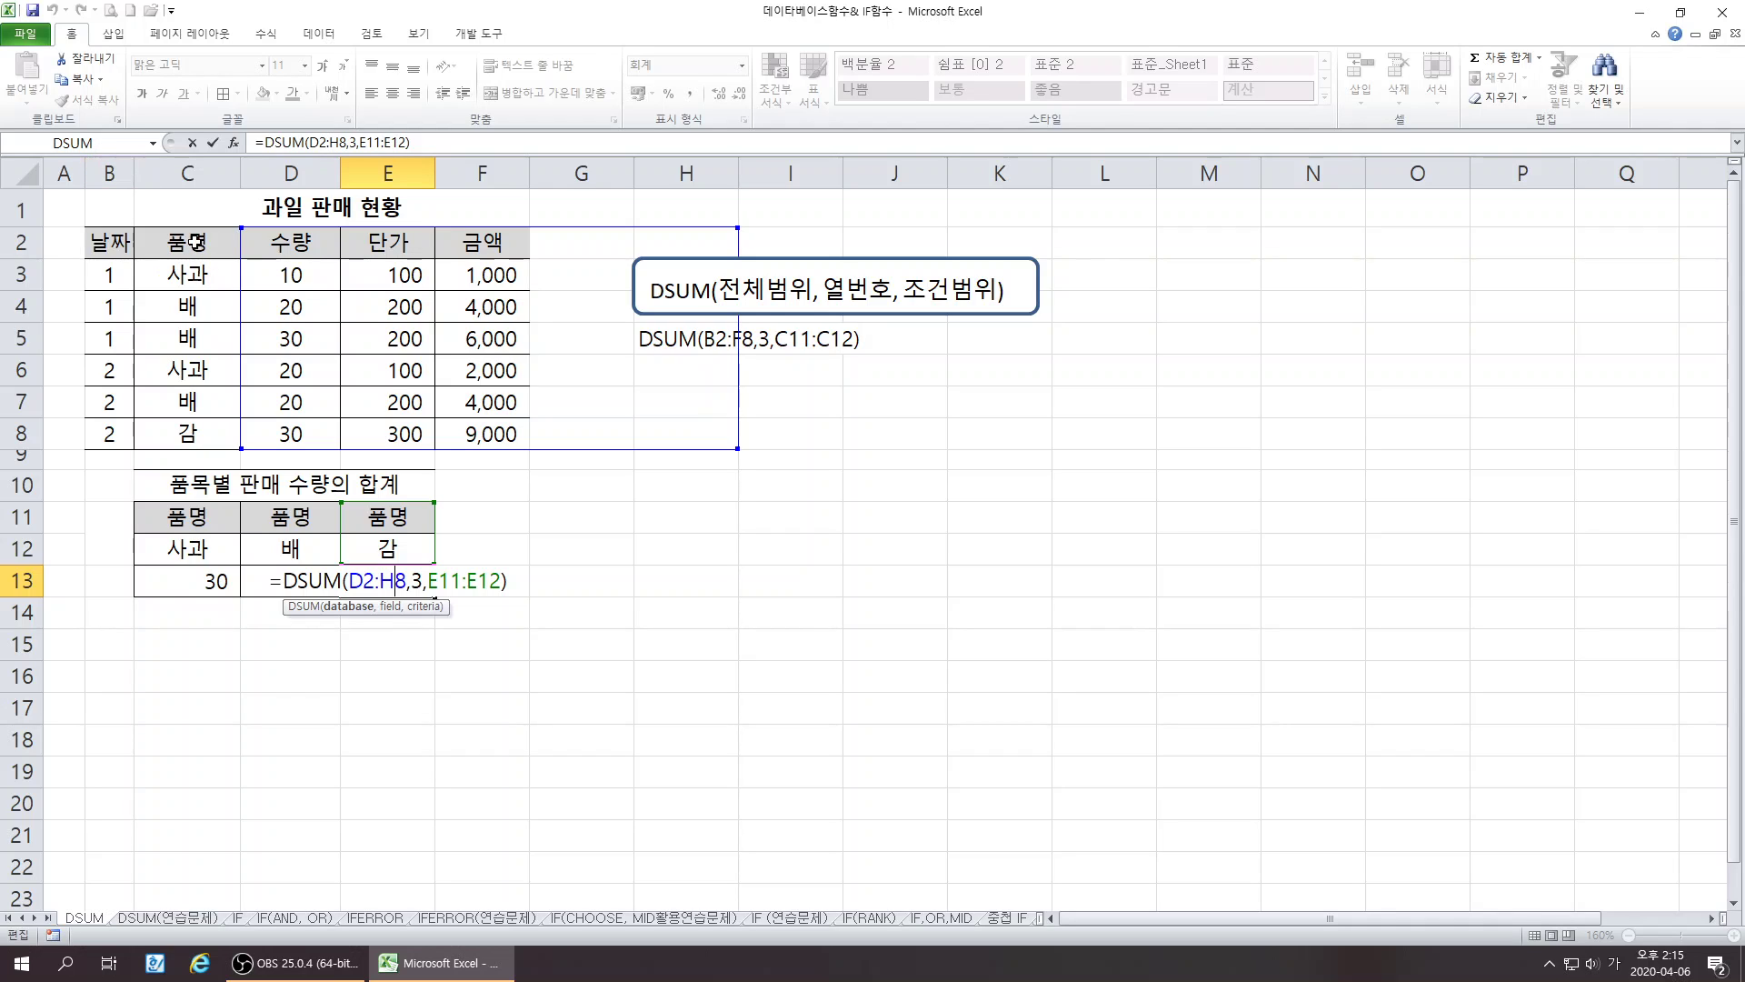
drag(187, 241, 211, 439)
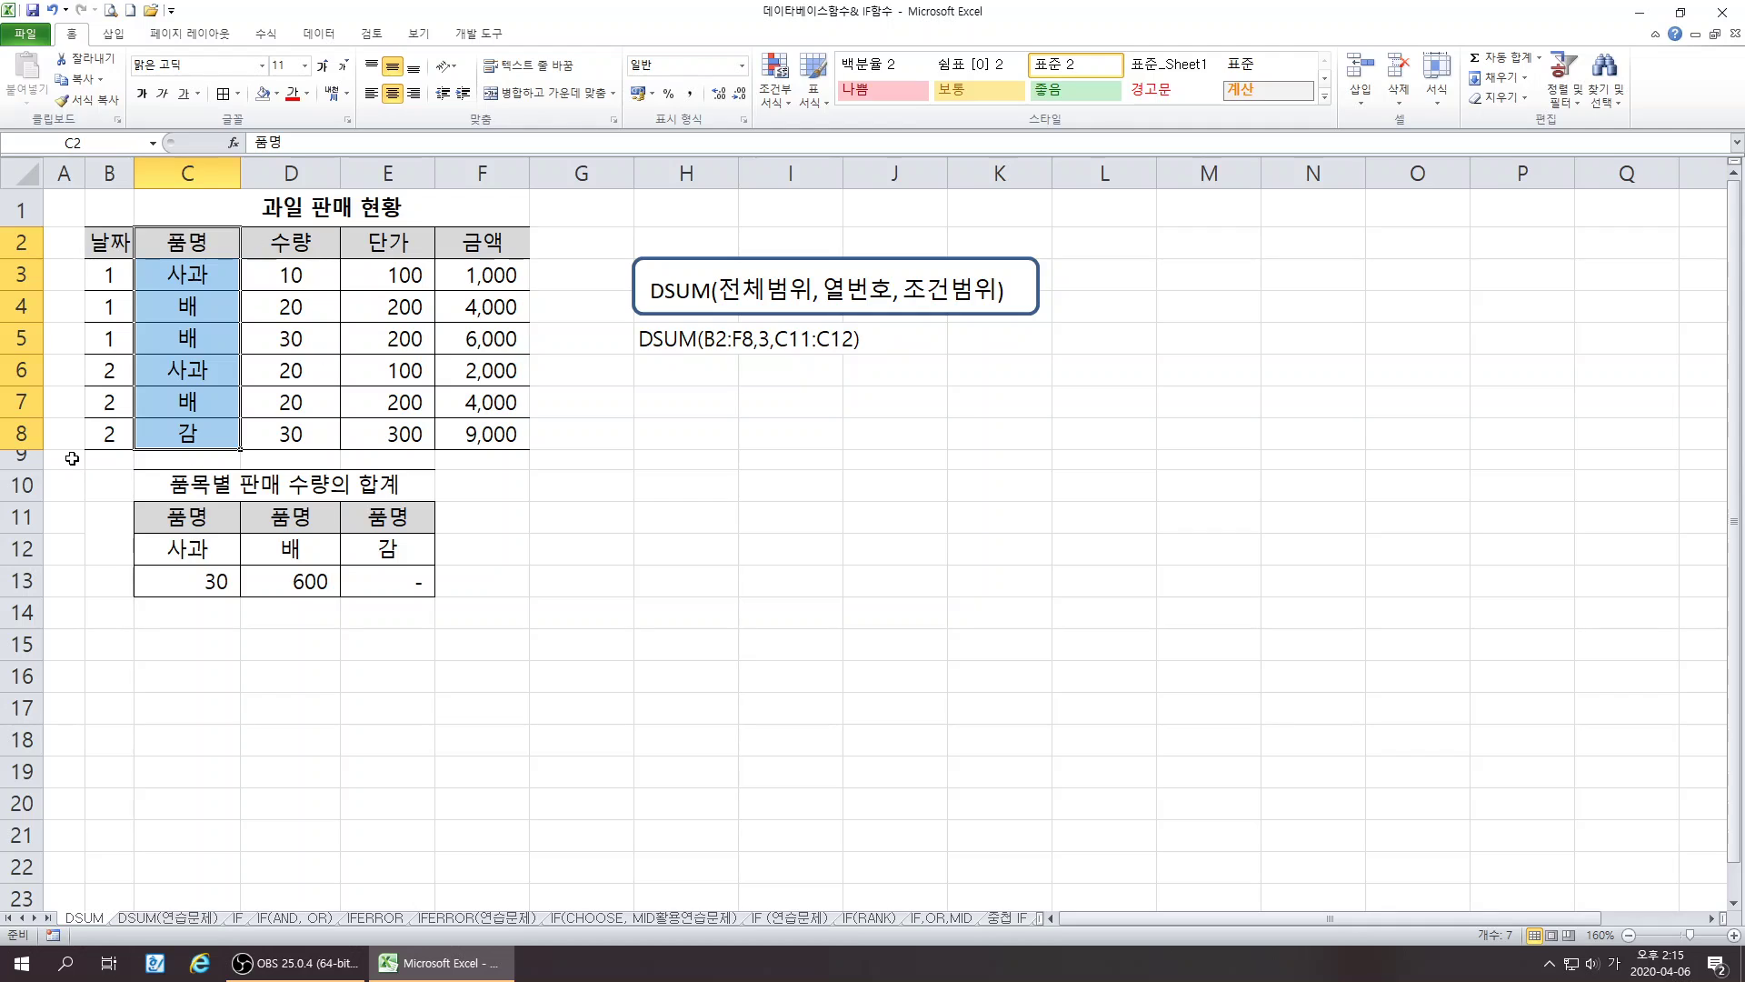
double_click(375, 581)
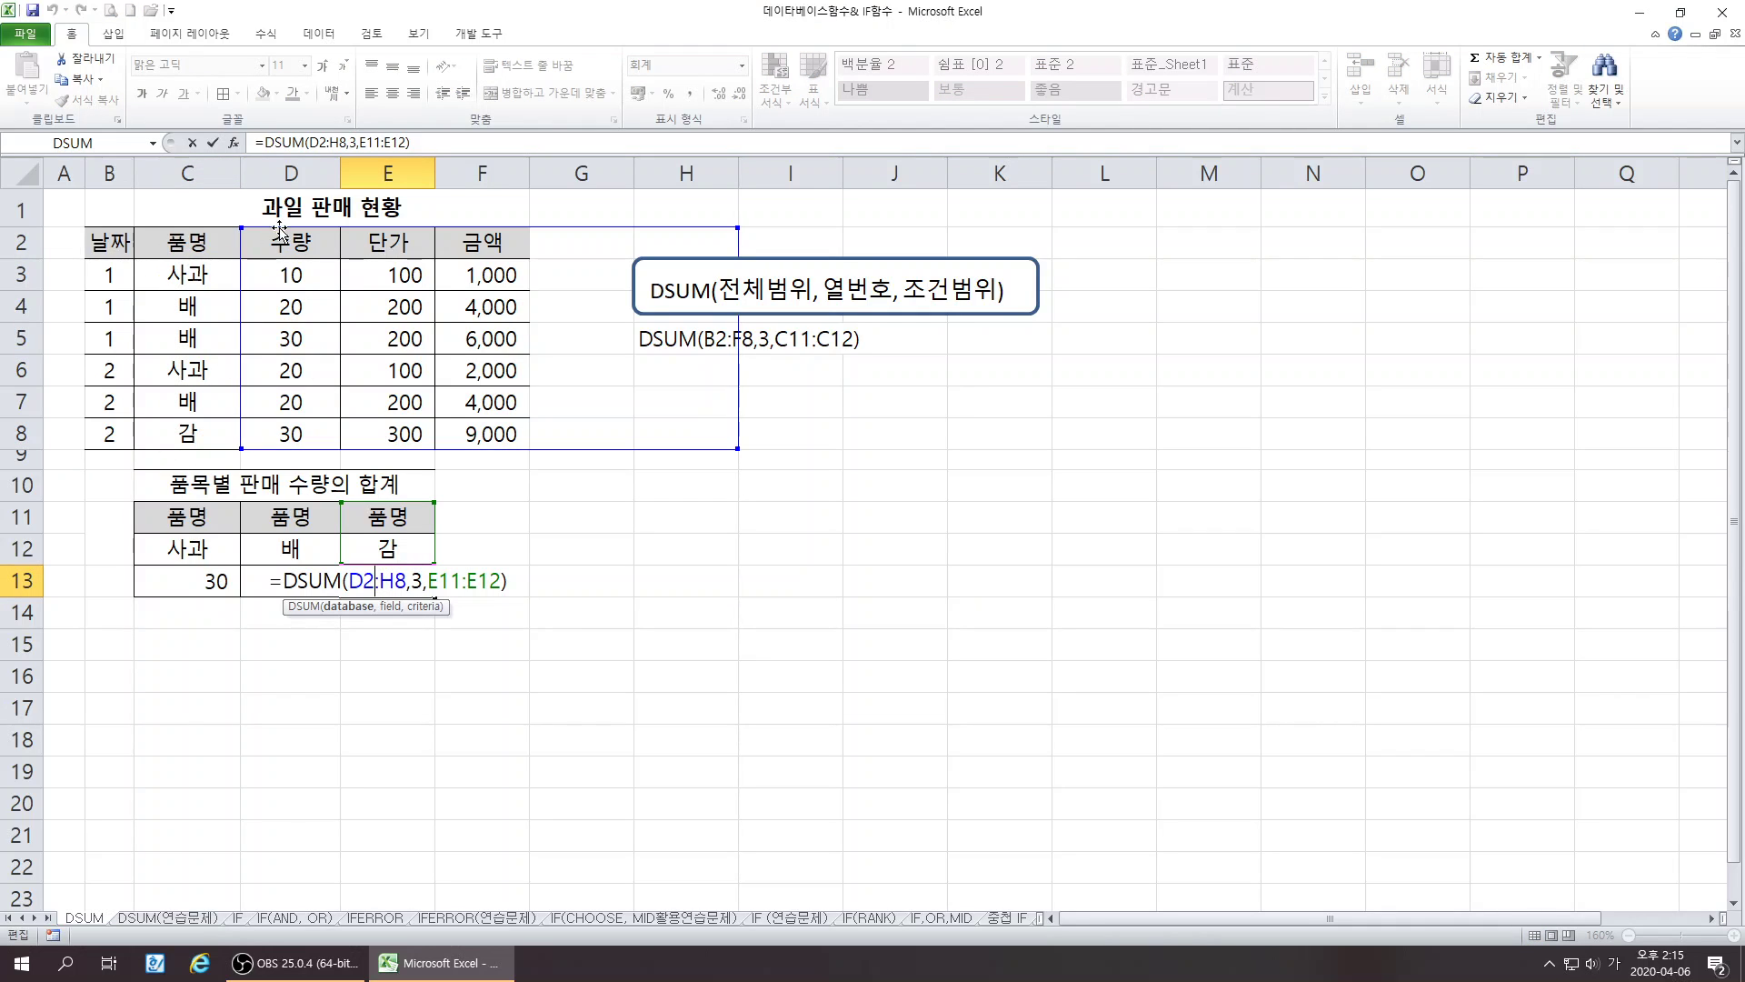
click(389, 816)
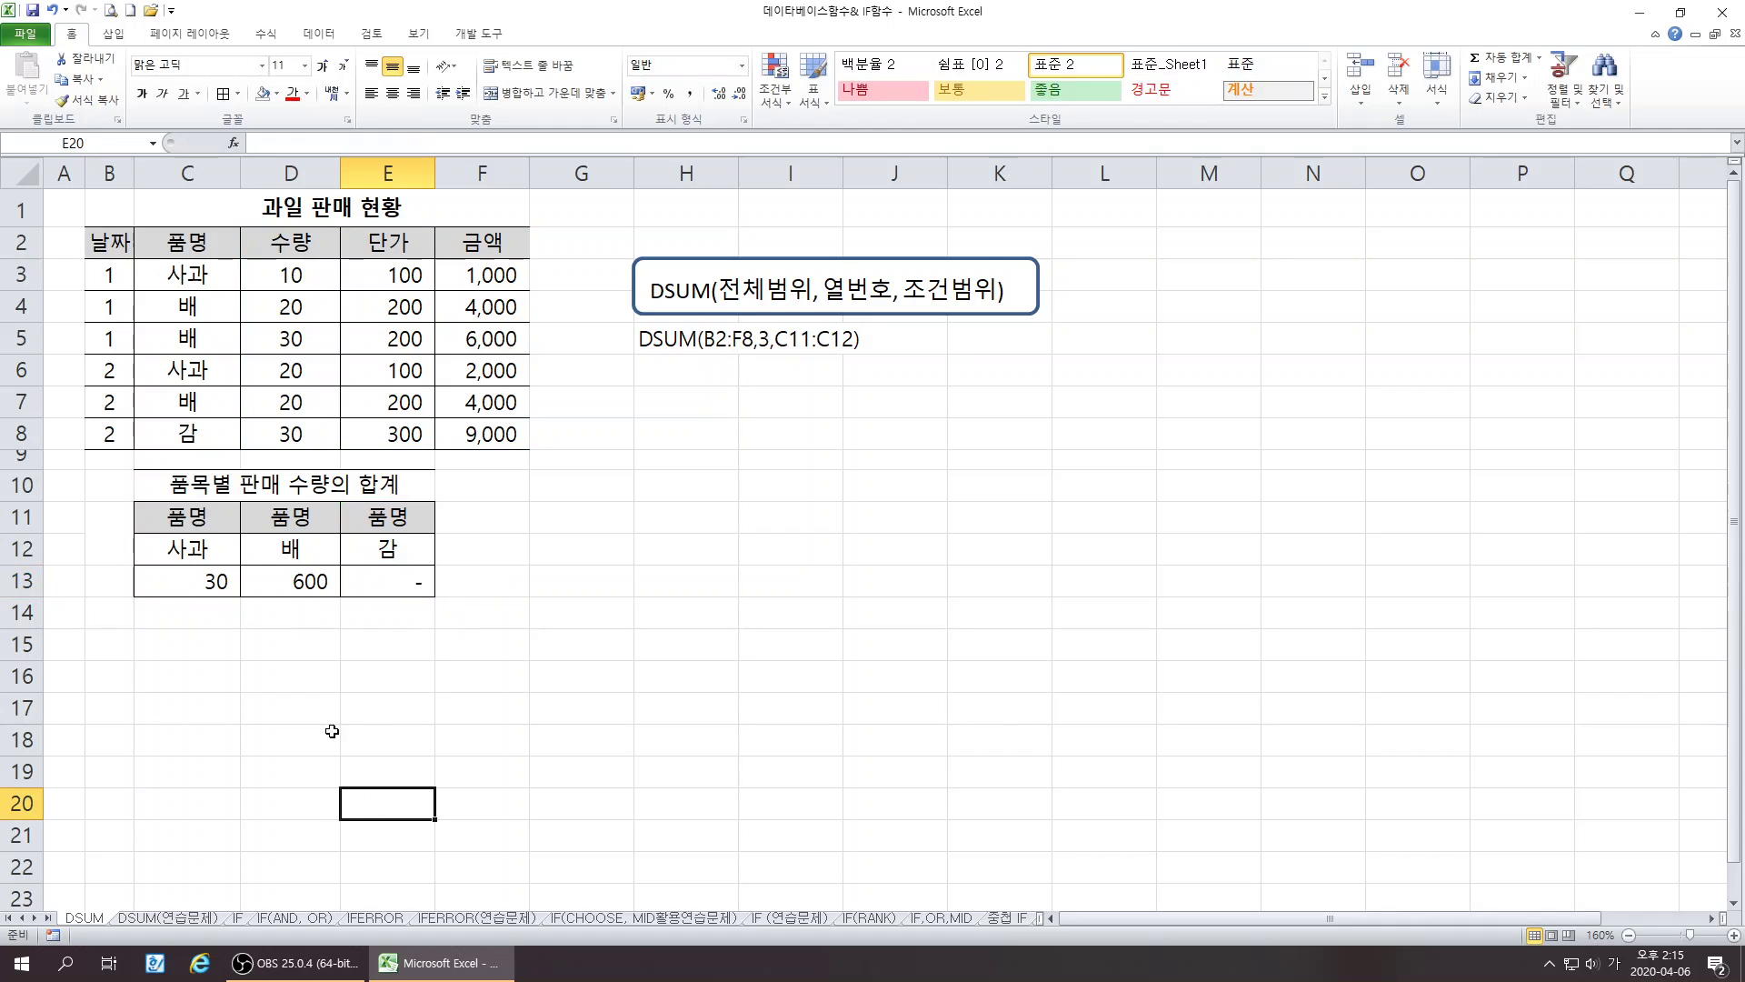
- Clear the copied formulas from D13:F13
drag(300, 582, 476, 581)
key(Delete)
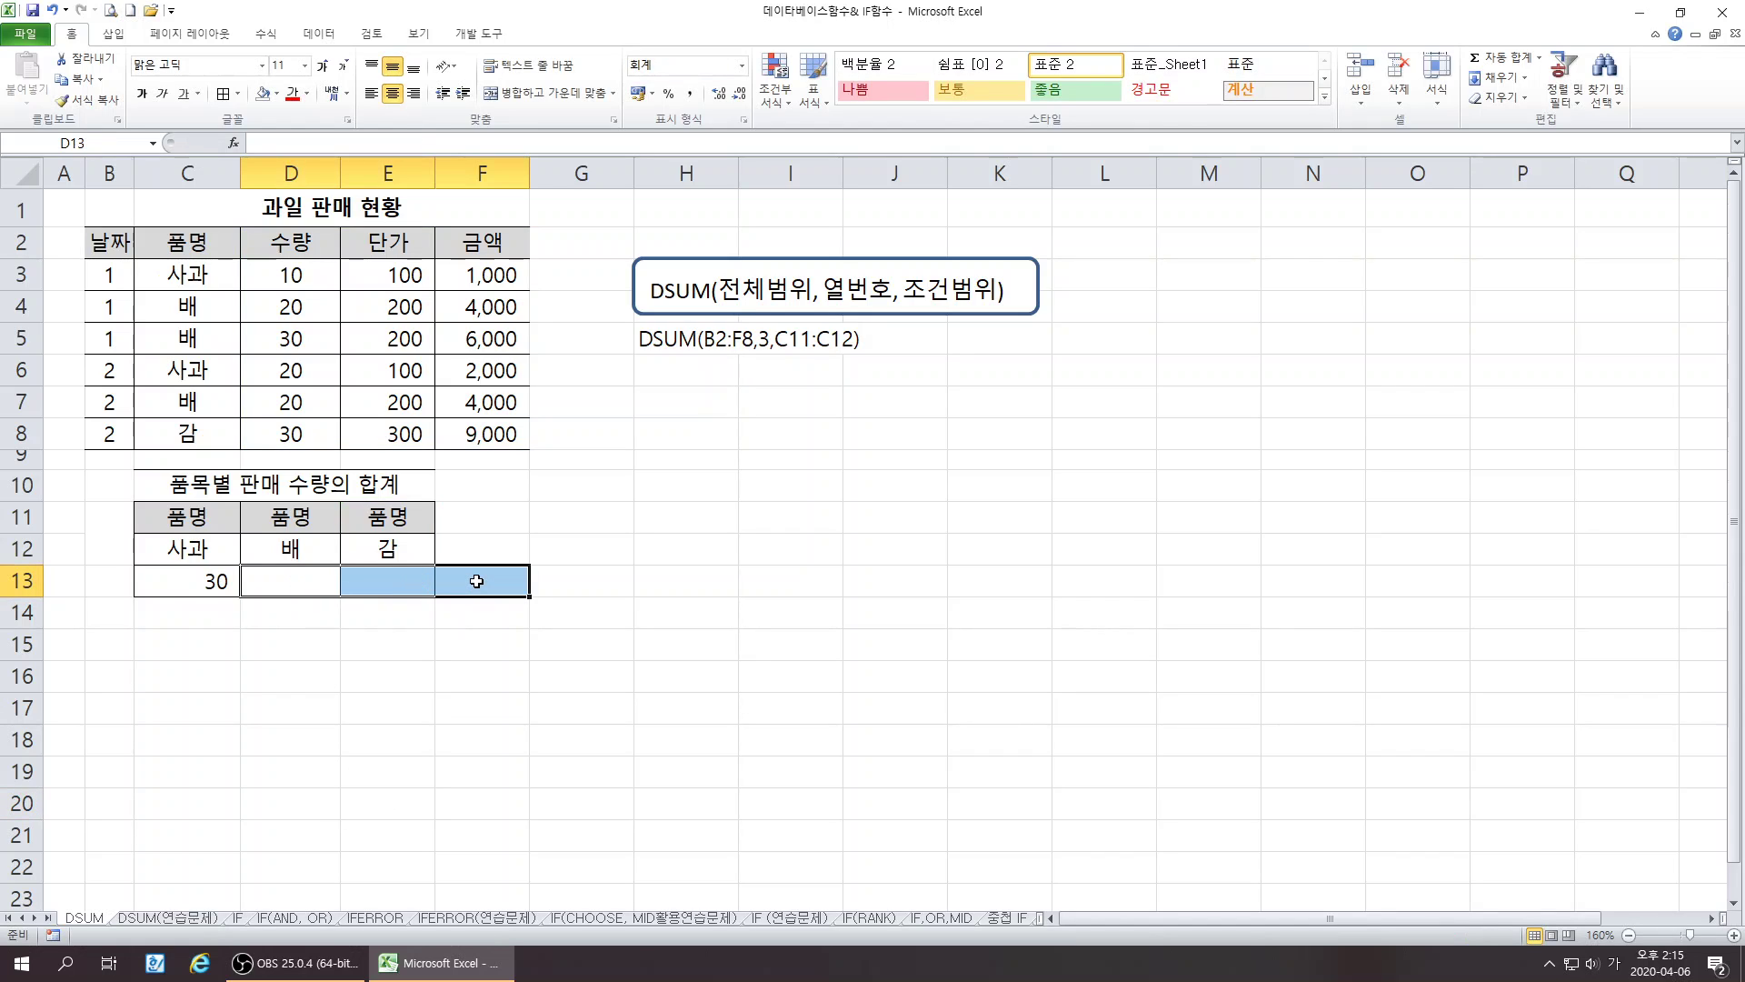
click(445, 715)
- Make the database range in C13's DSUM formula absolute as $B$2:$F$8
click(218, 586)
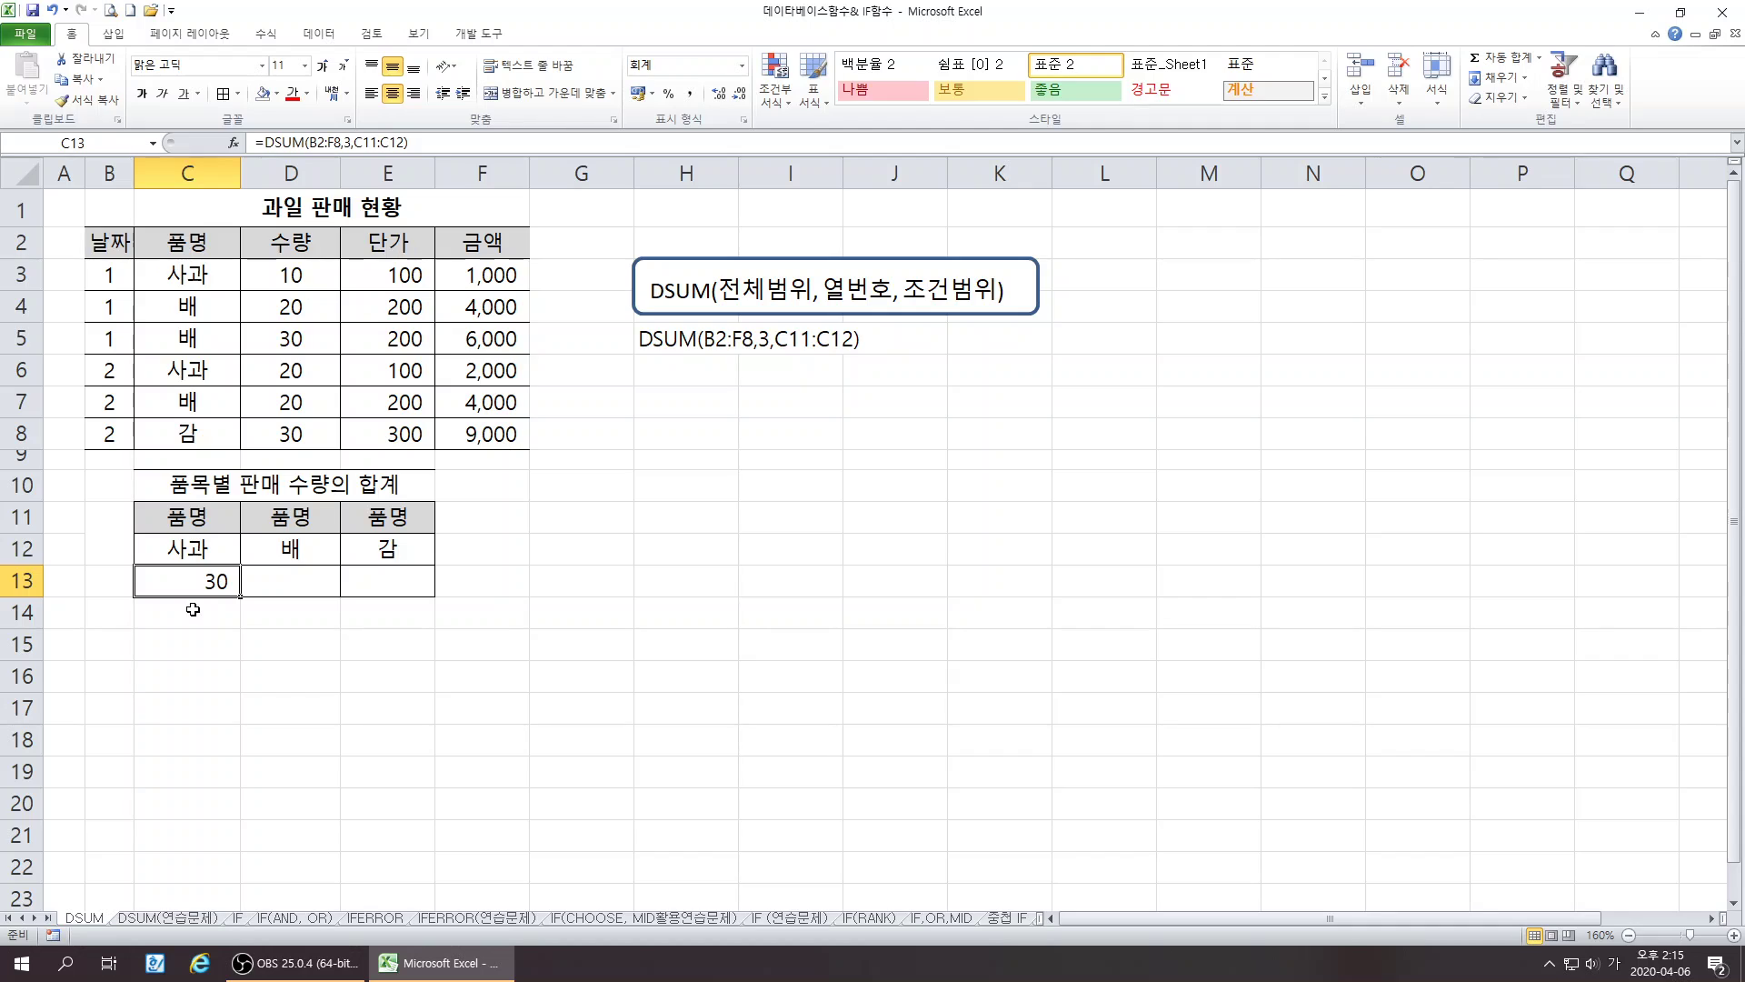
click(216, 667)
click(211, 581)
key(F2)
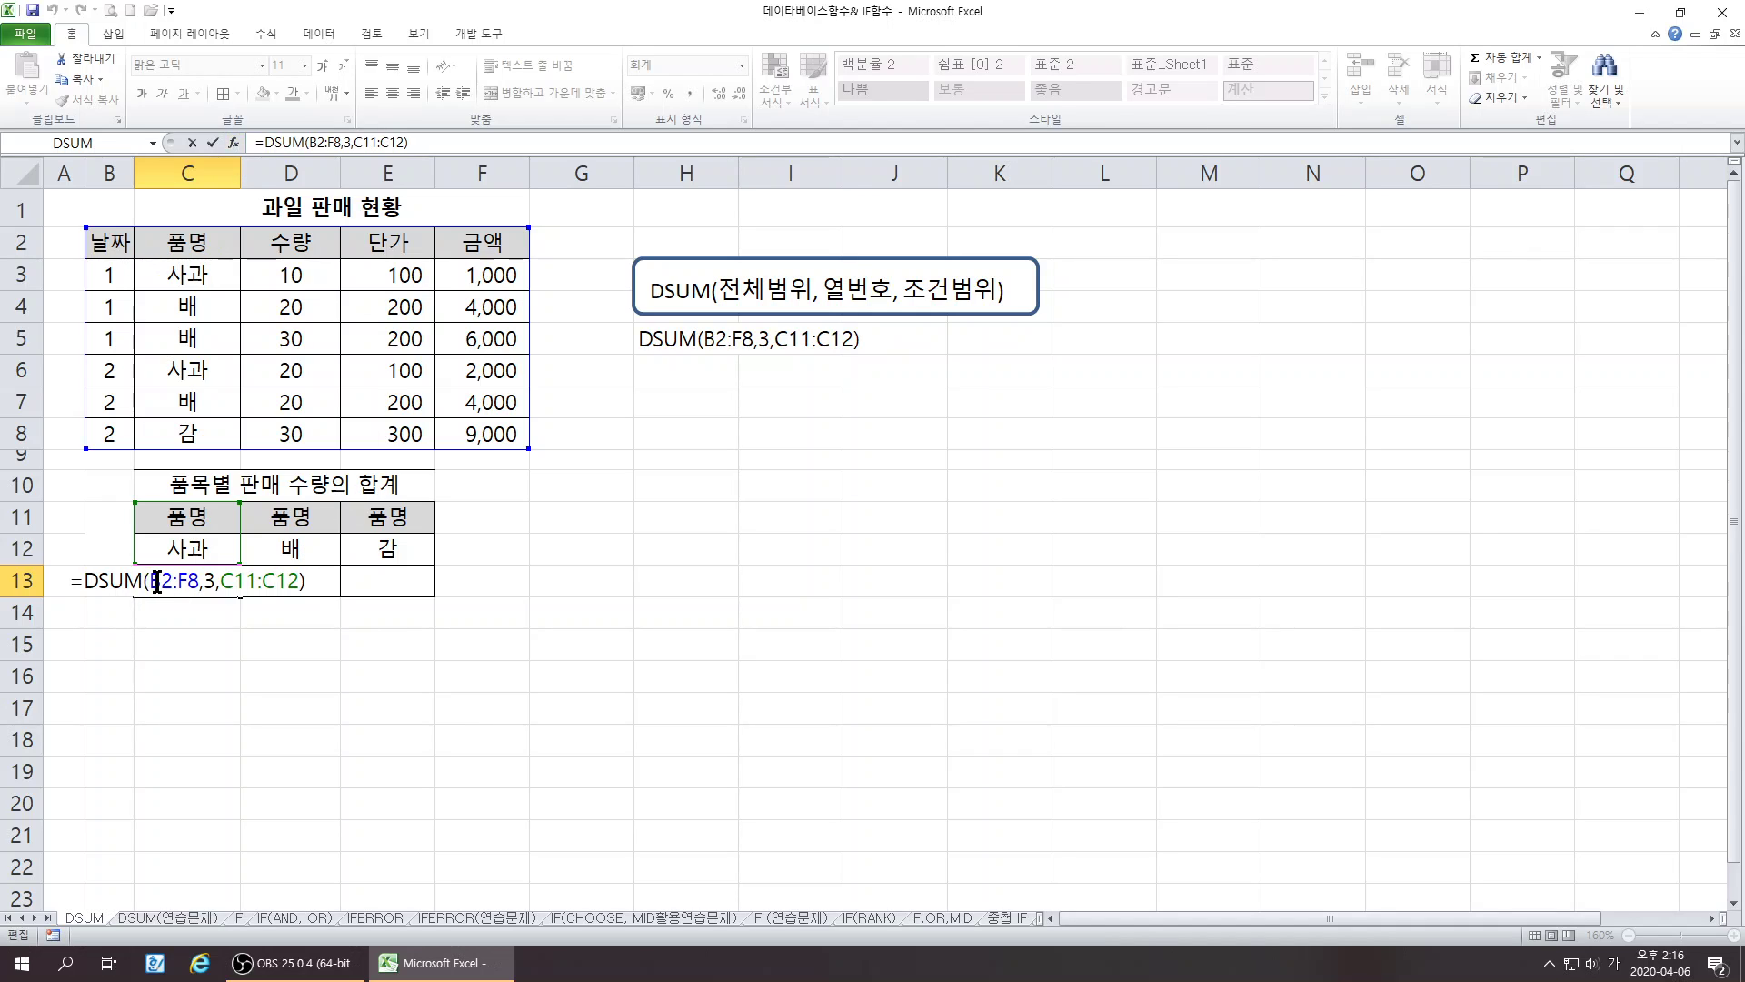
drag(155, 581, 199, 582)
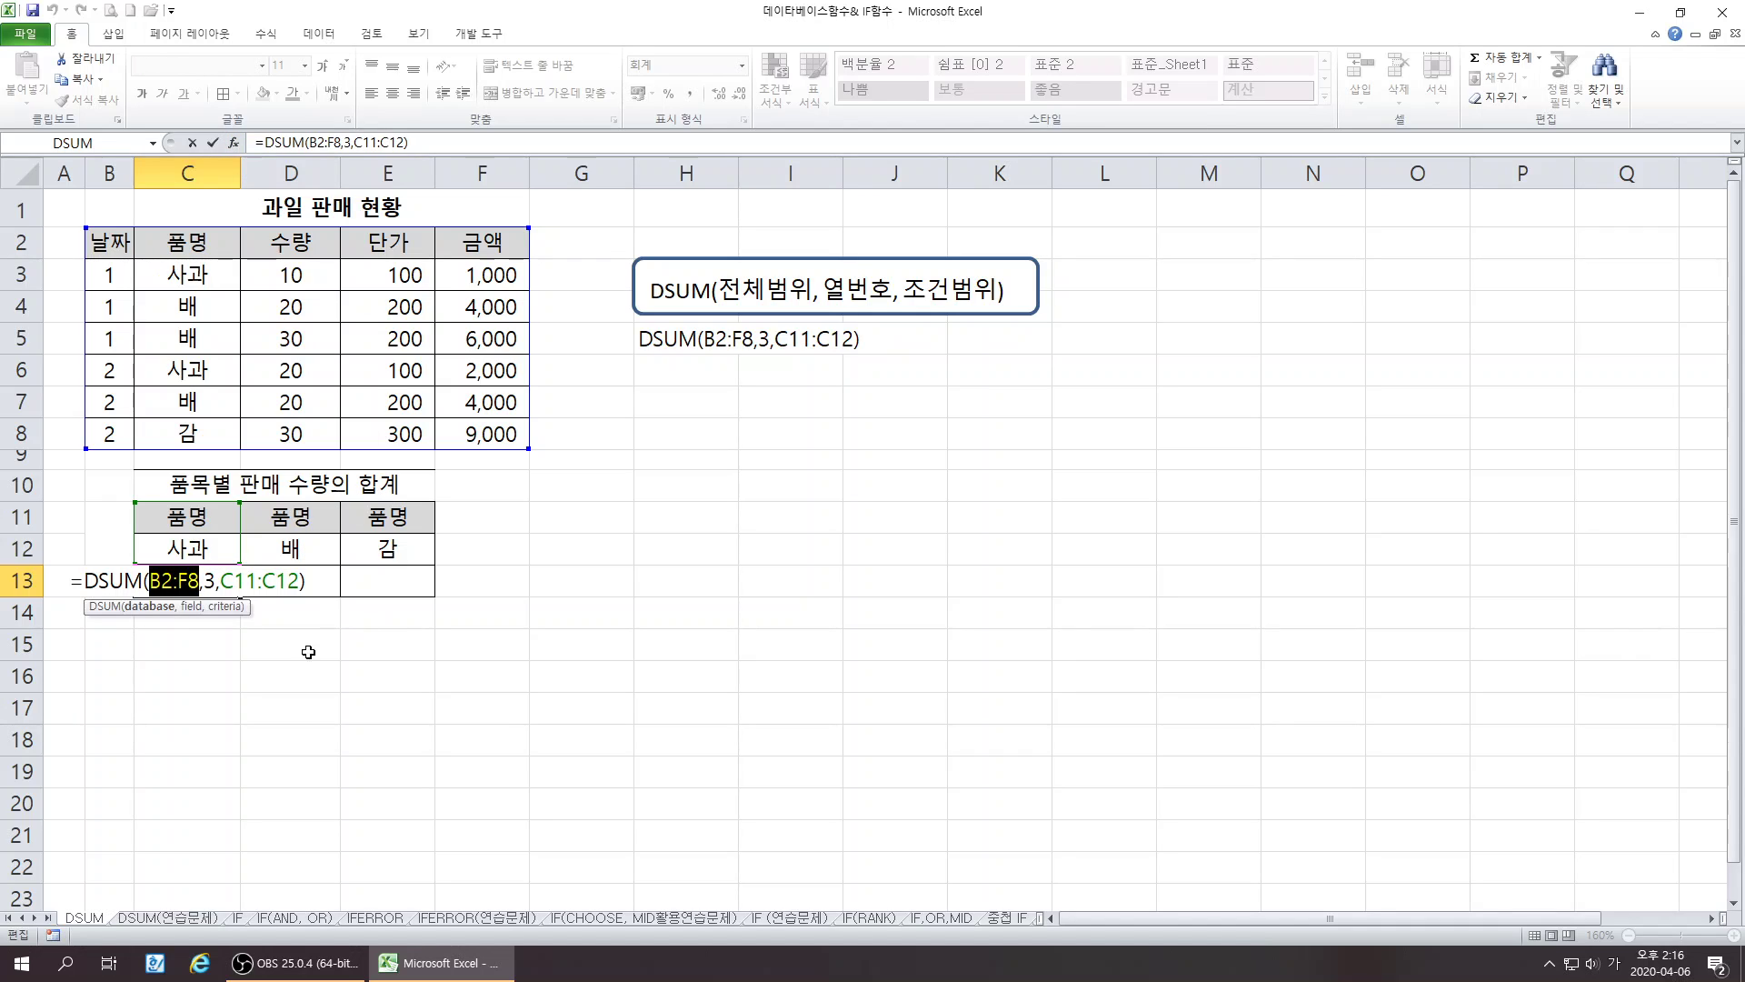
key(F4)
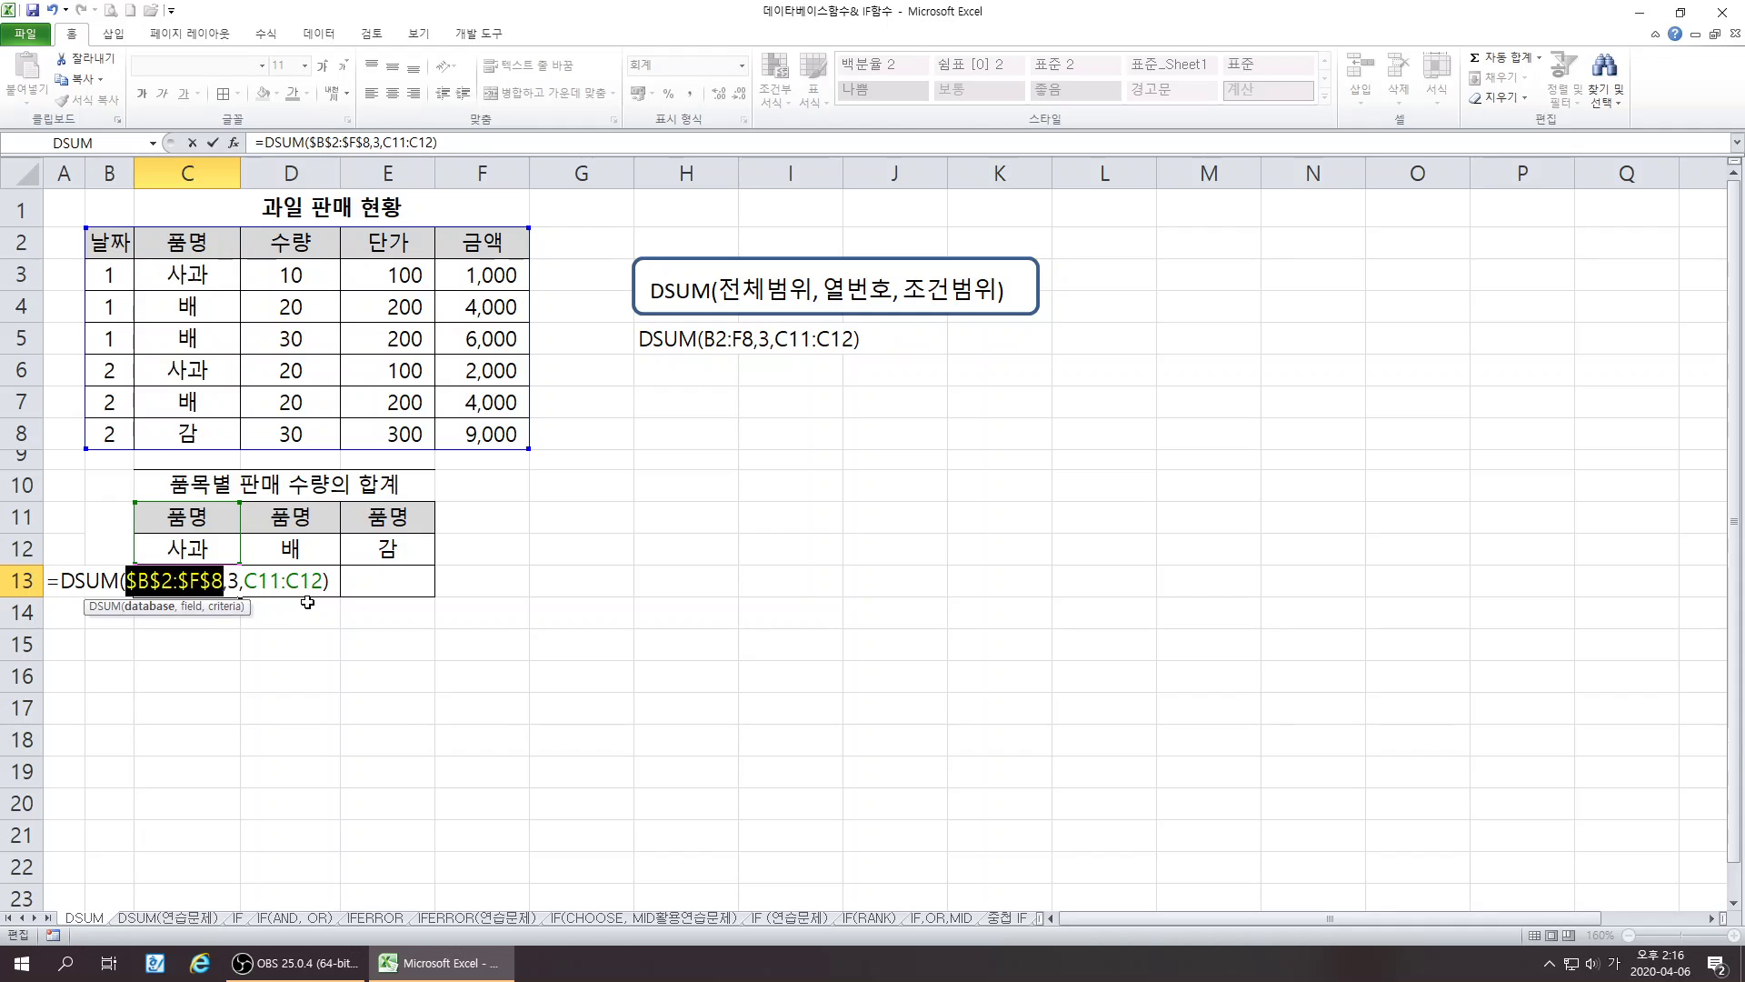
key(Return)
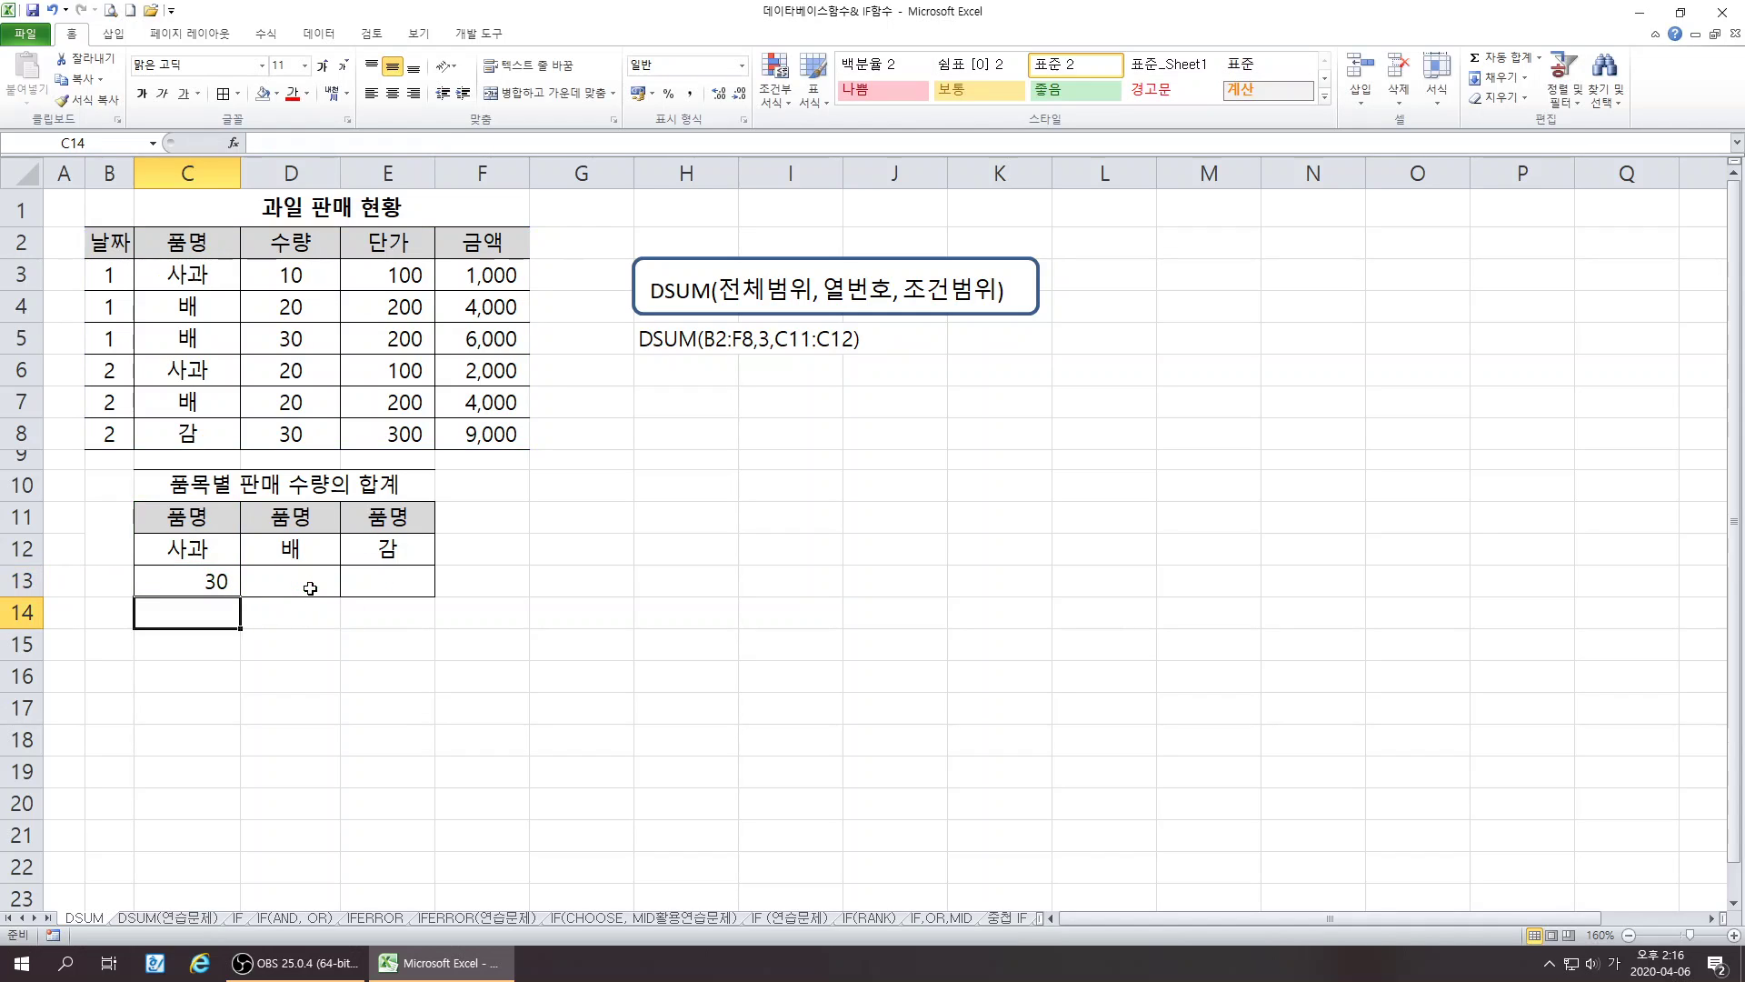
- Fill the DSUM formula with the fixed database range from C13 across to D13:E13
click(231, 591)
drag(242, 600, 427, 596)
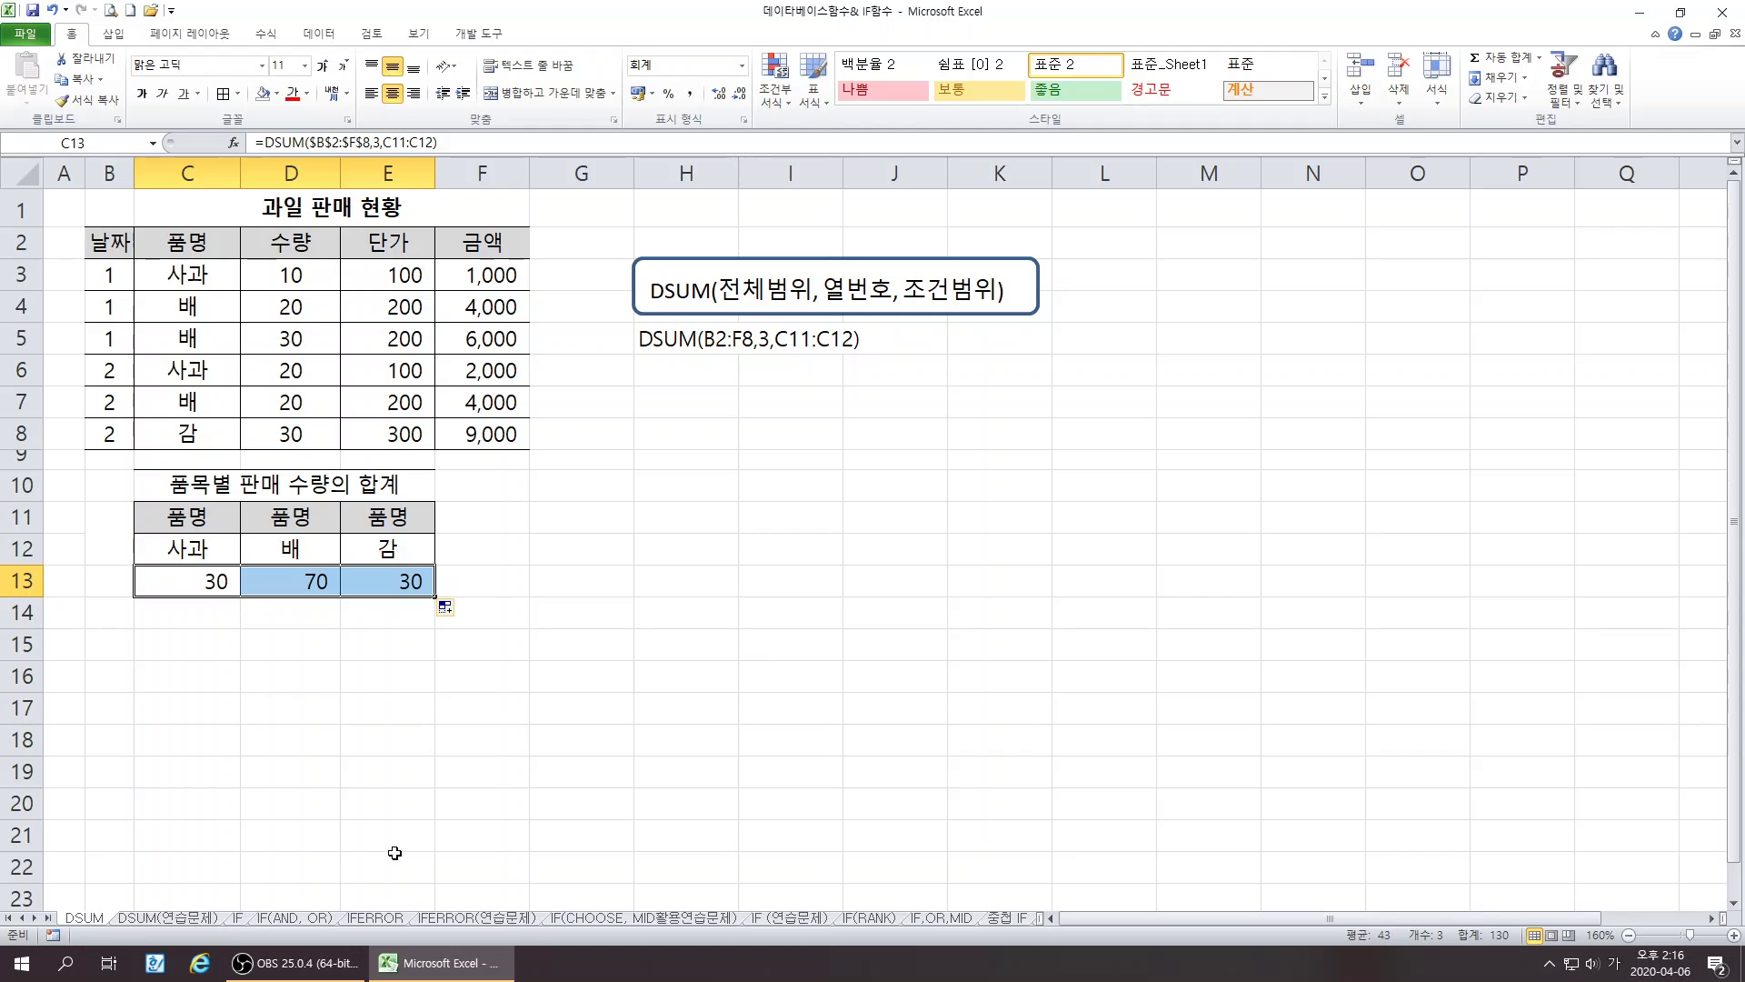
click(394, 864)
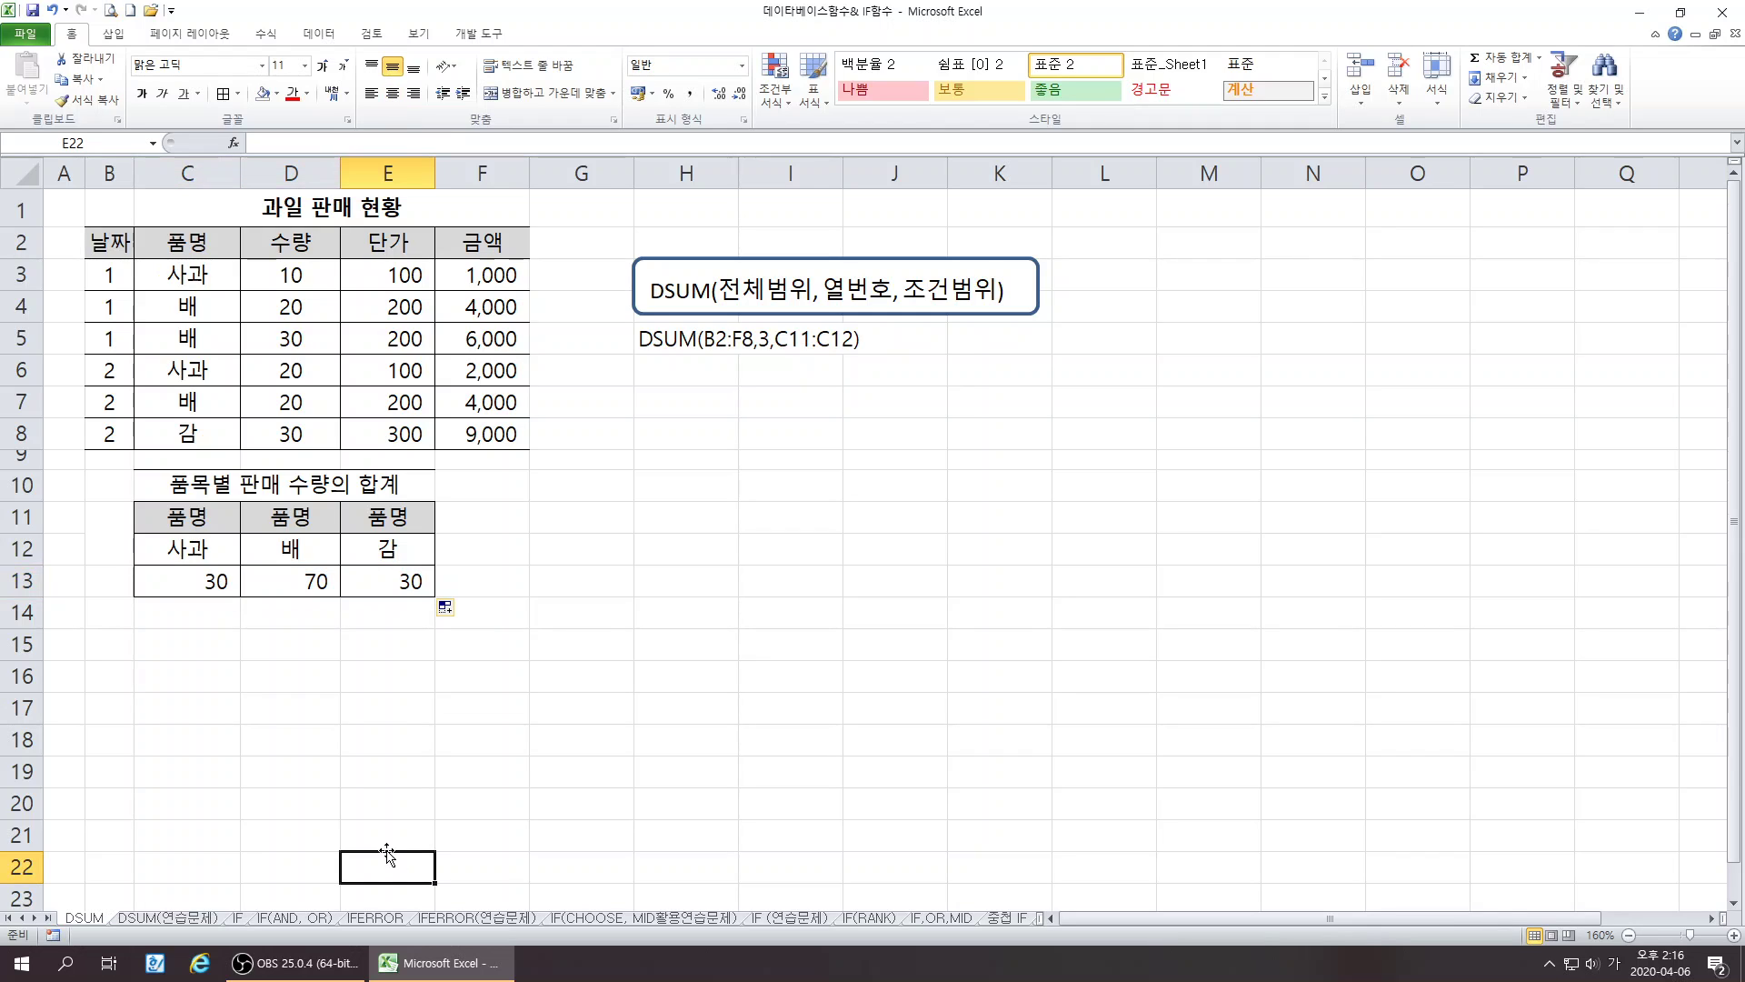
- Enter the label 개수 in B14, below the totals row
click(97, 594)
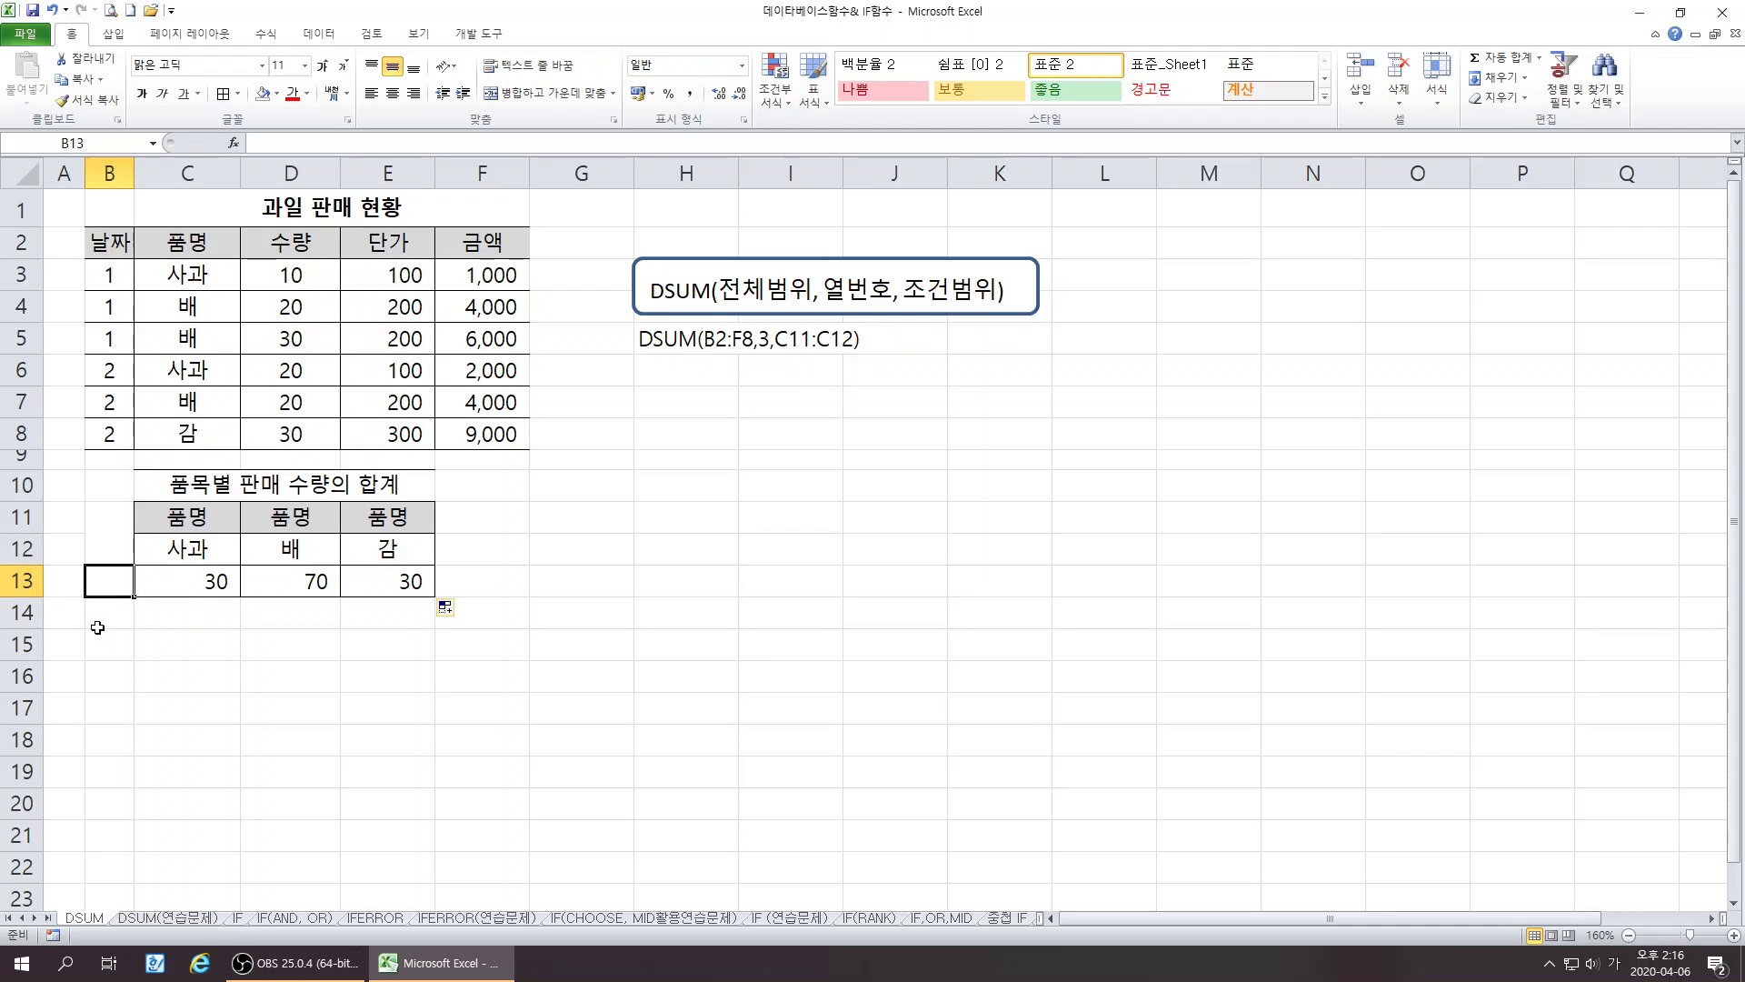
click(99, 624)
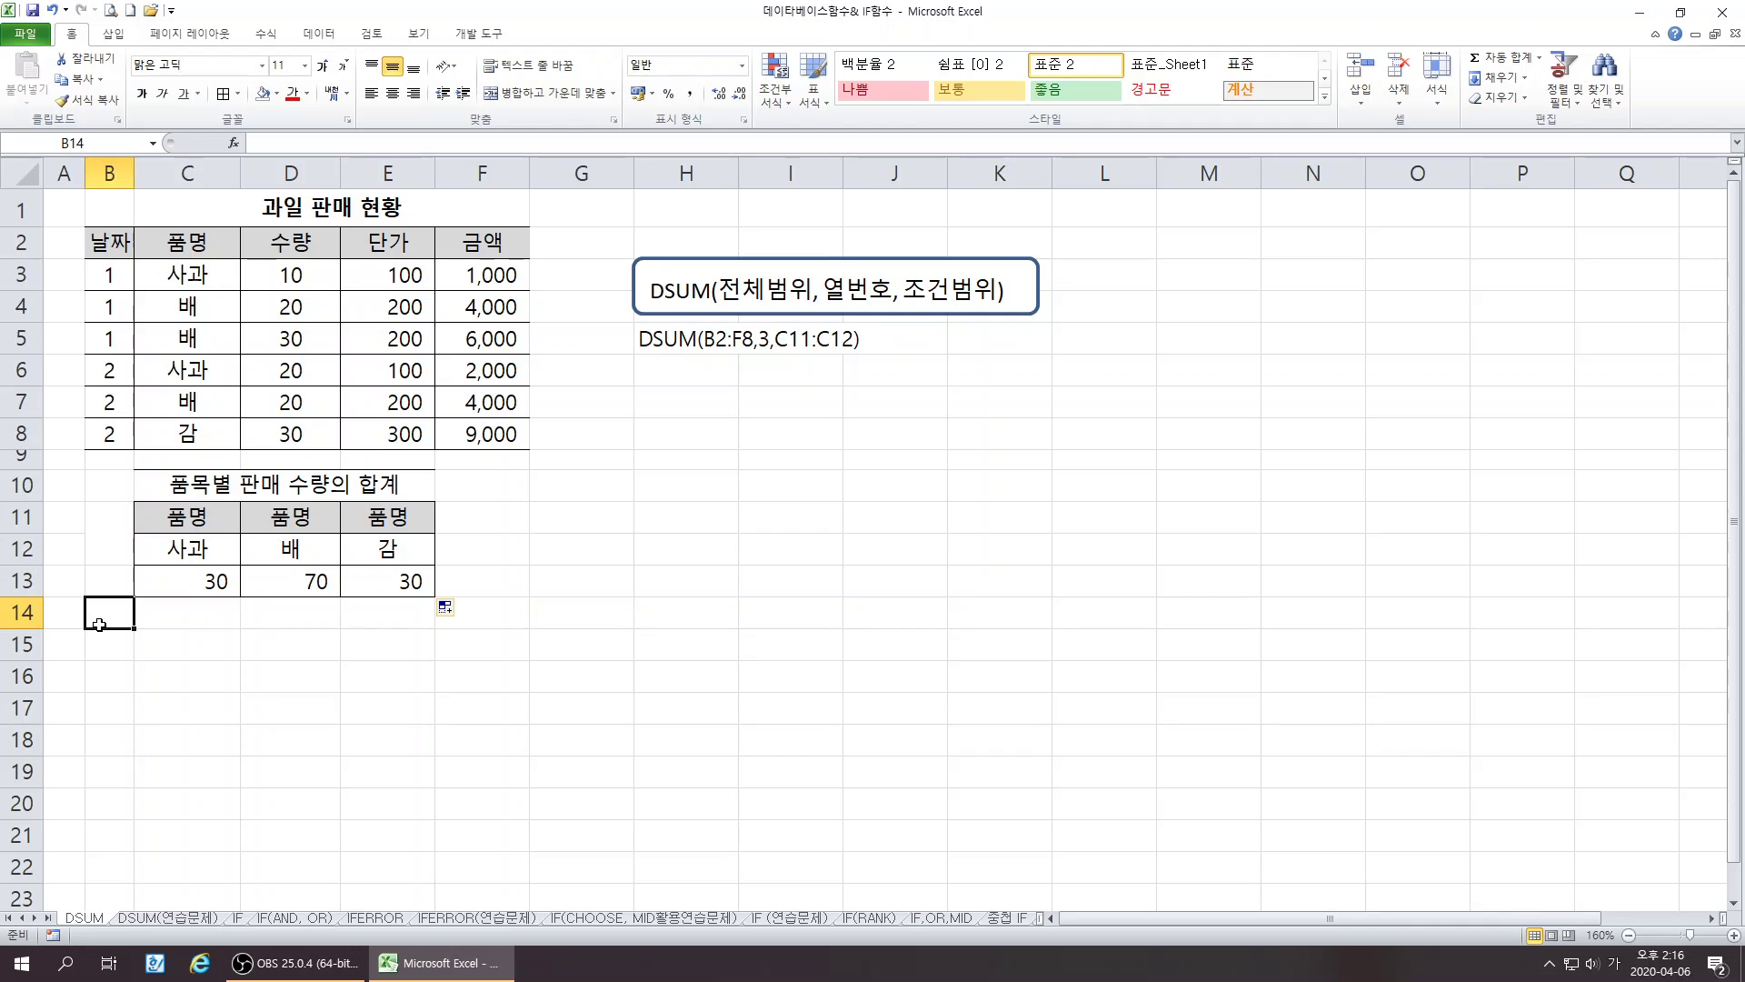
text(개수)
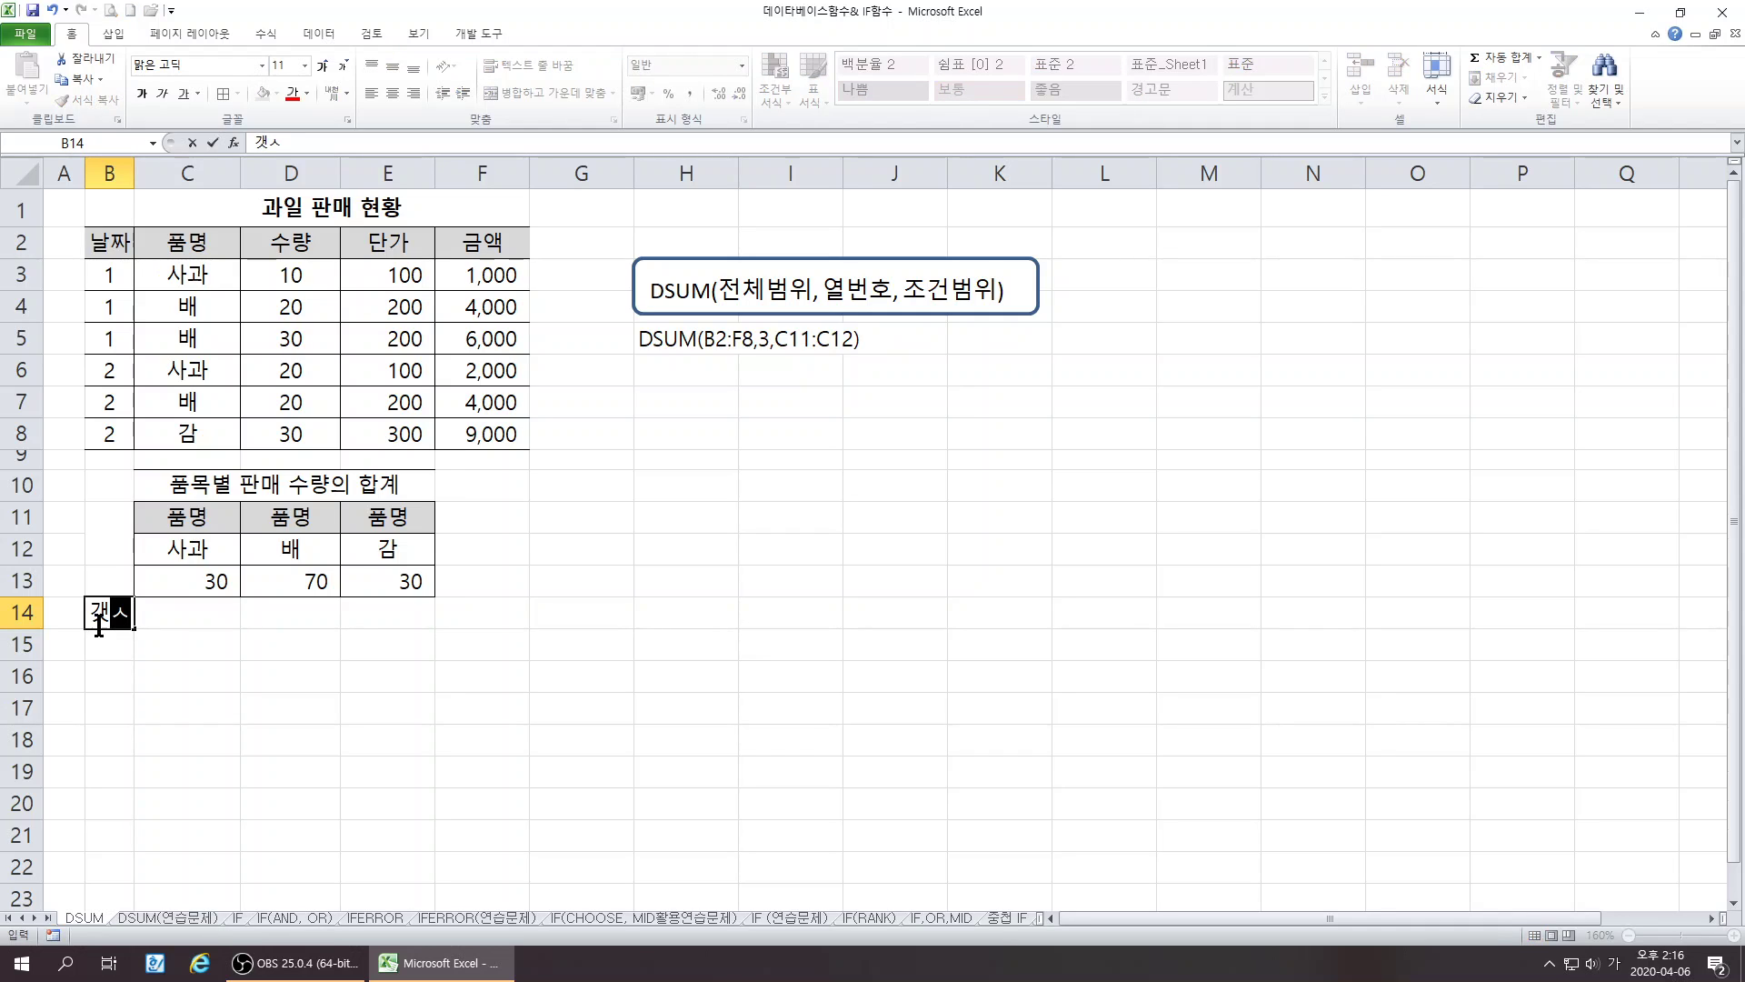
key(Return)
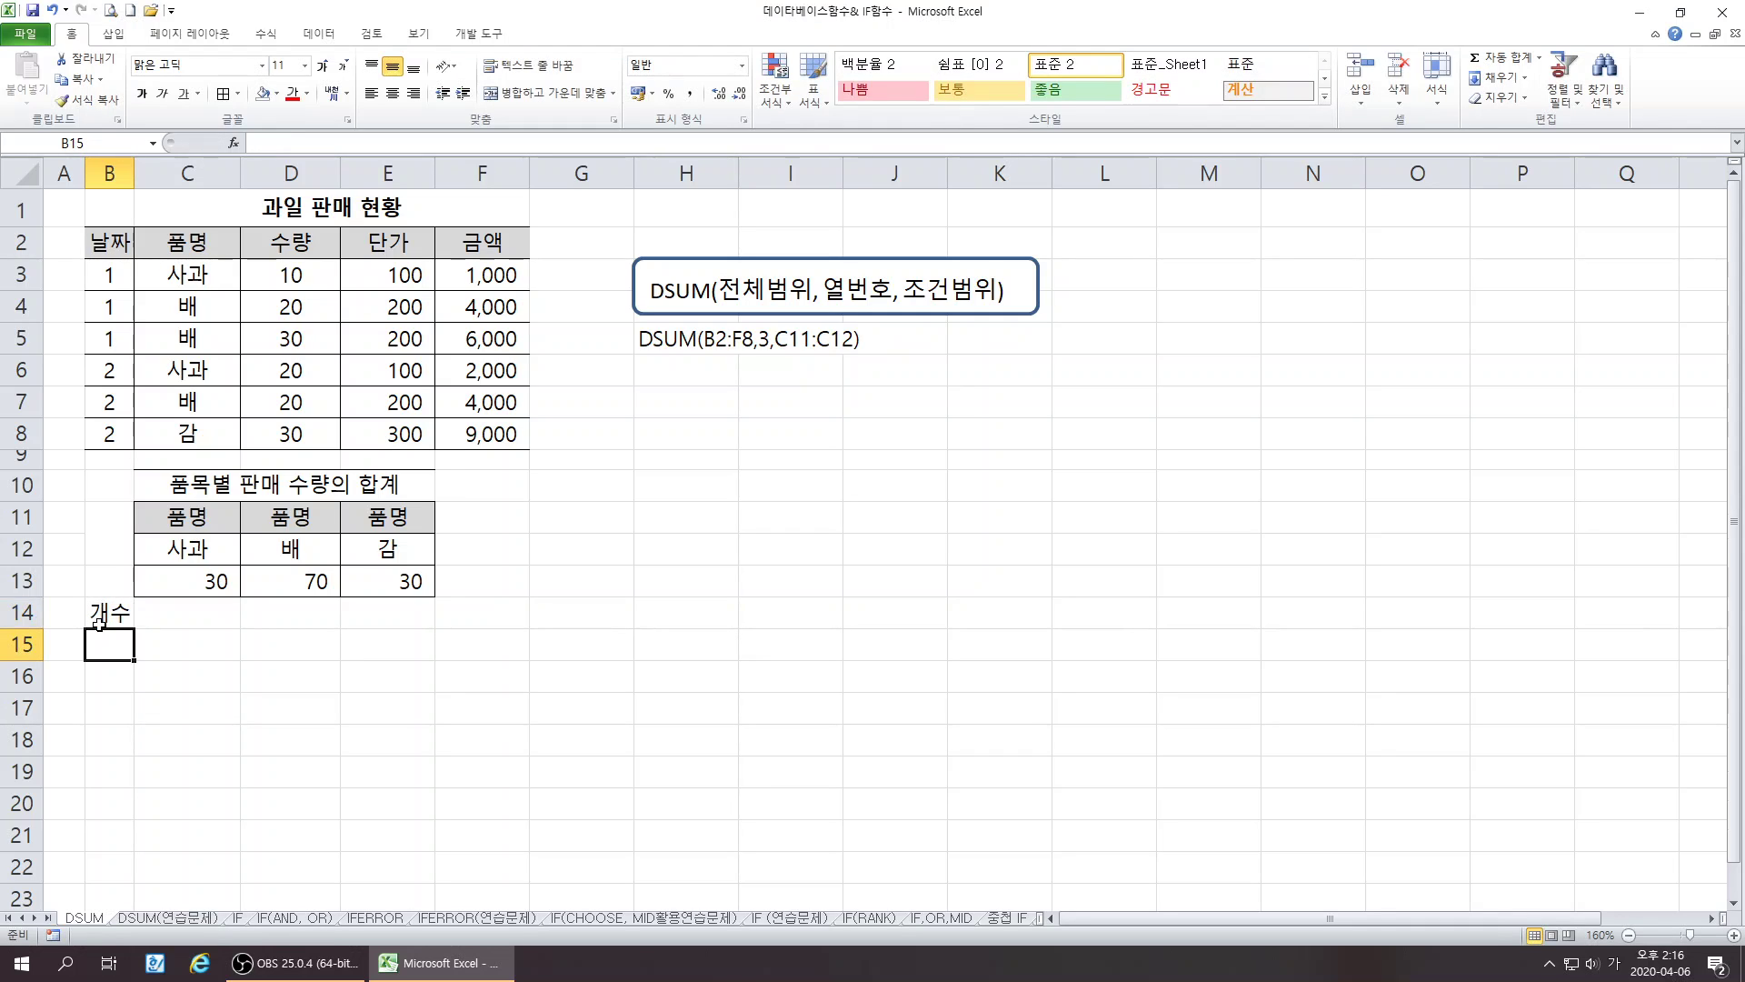
- Insert the DCOUNT function in C14 with the absolute range $B$2:$F$8 as its database
click(226, 615)
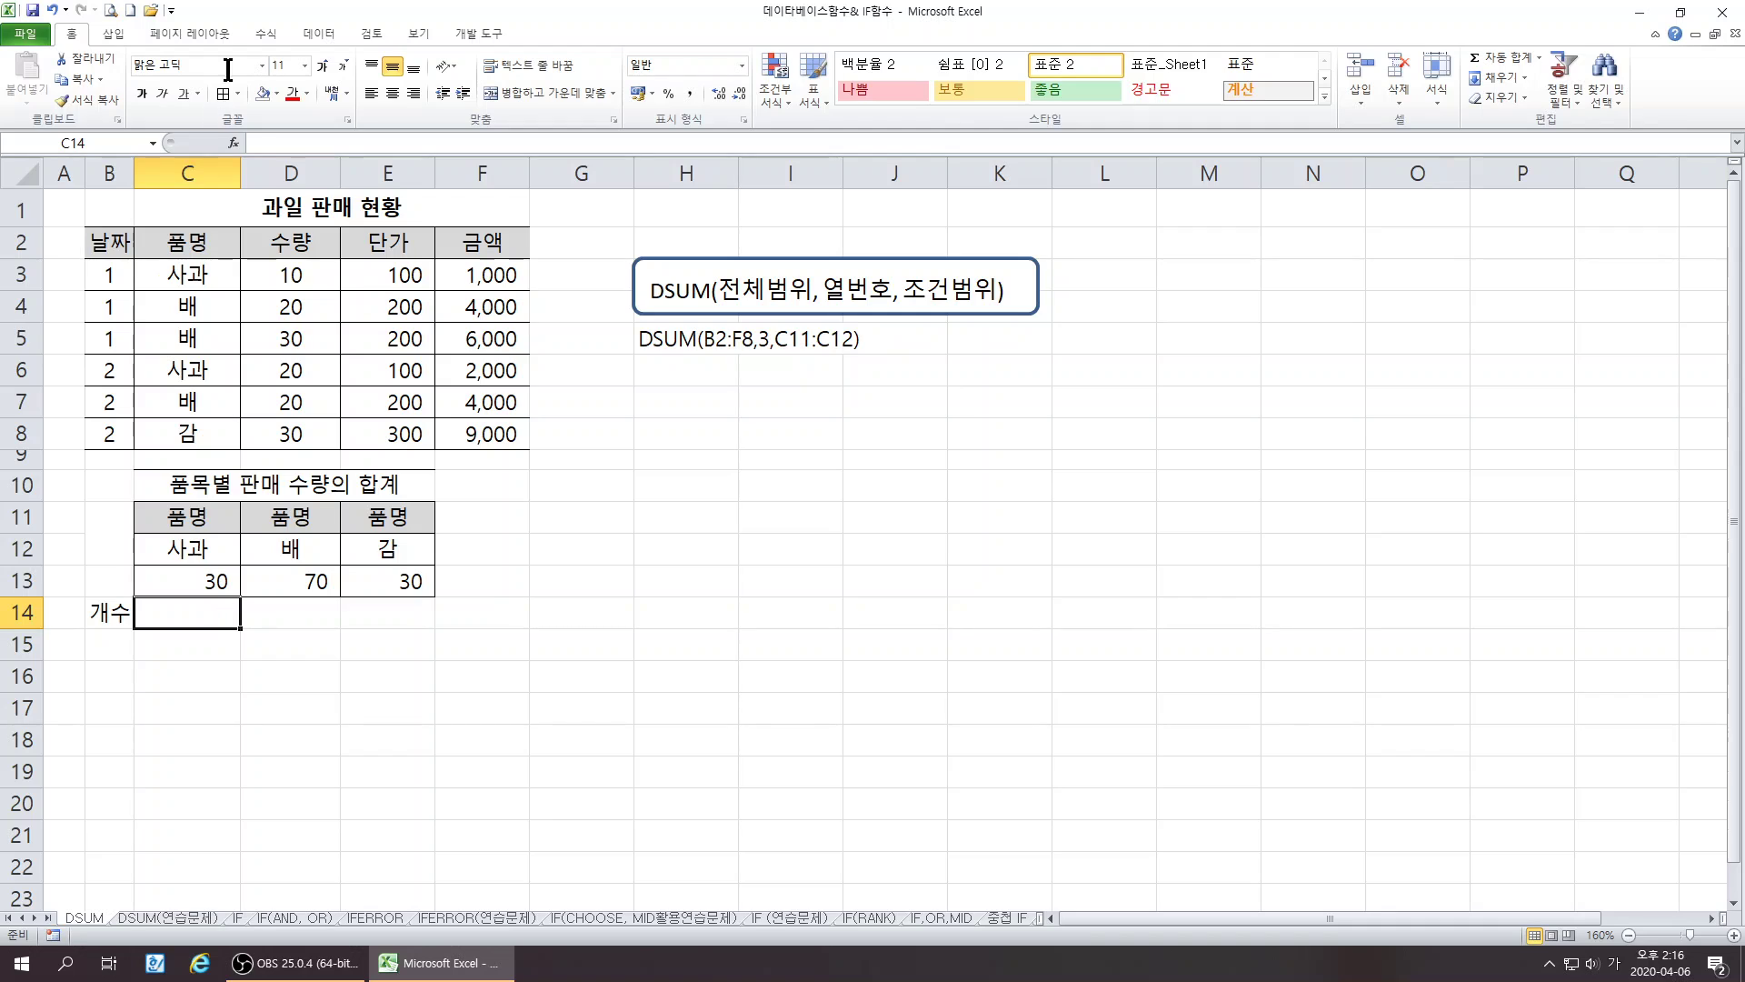
click(233, 143)
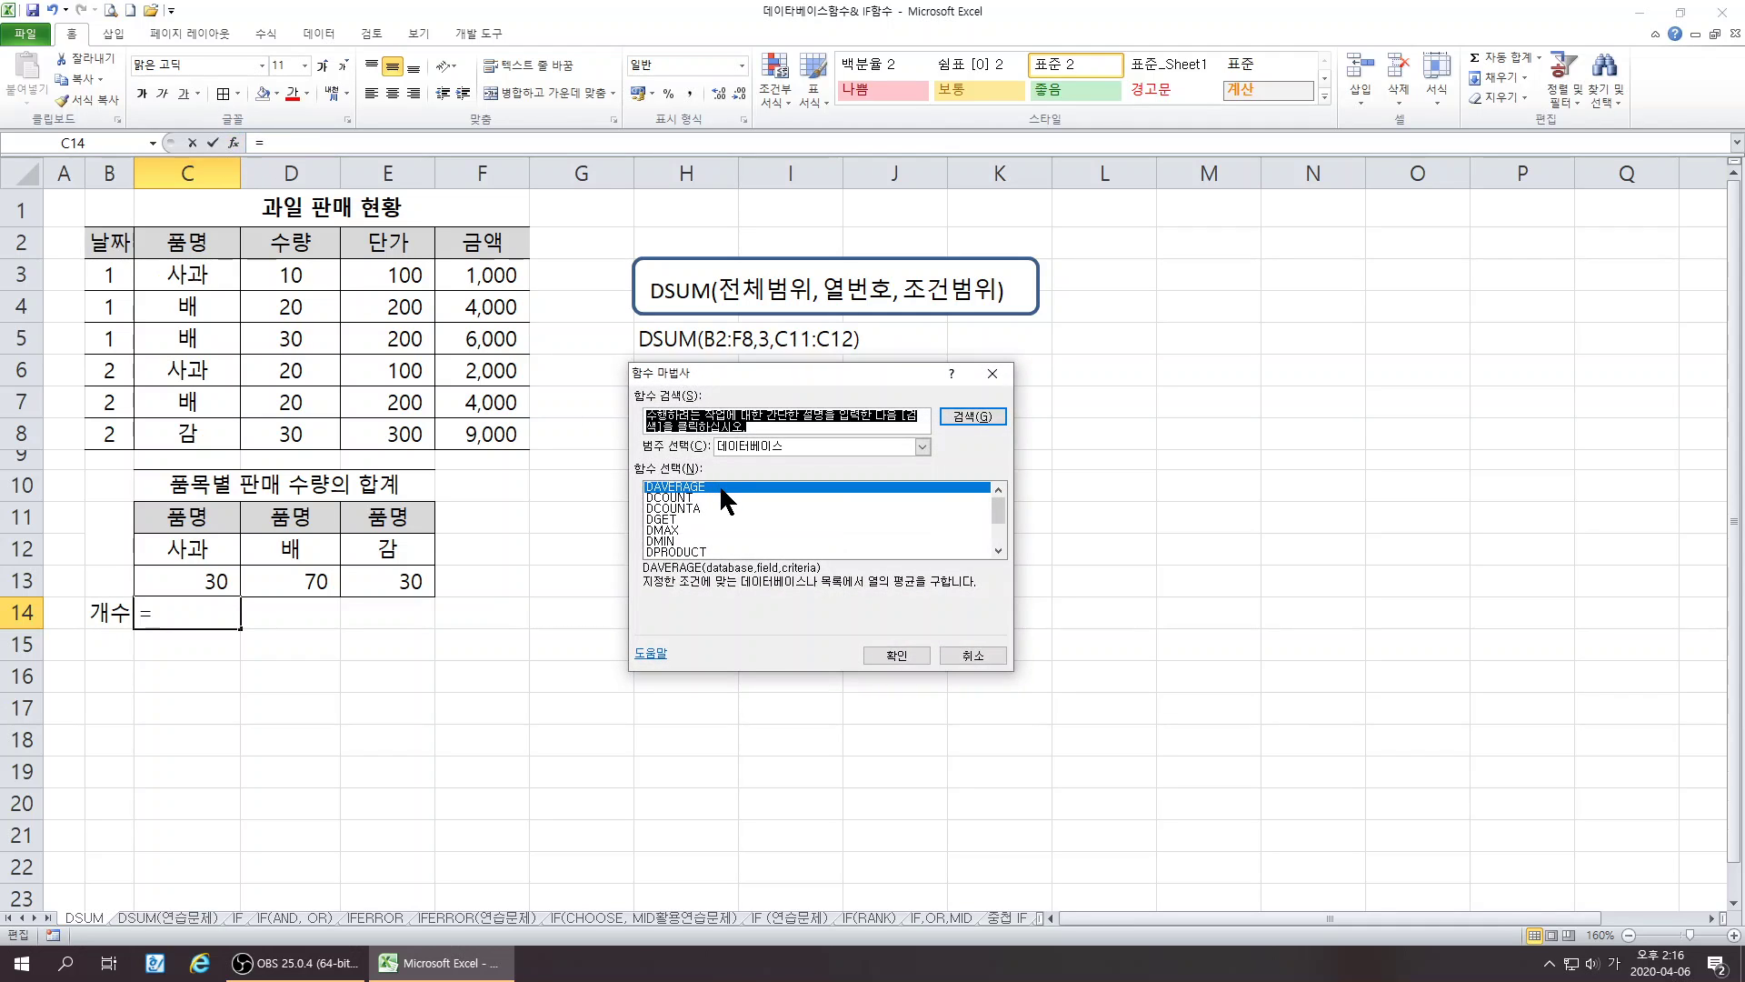
click(673, 498)
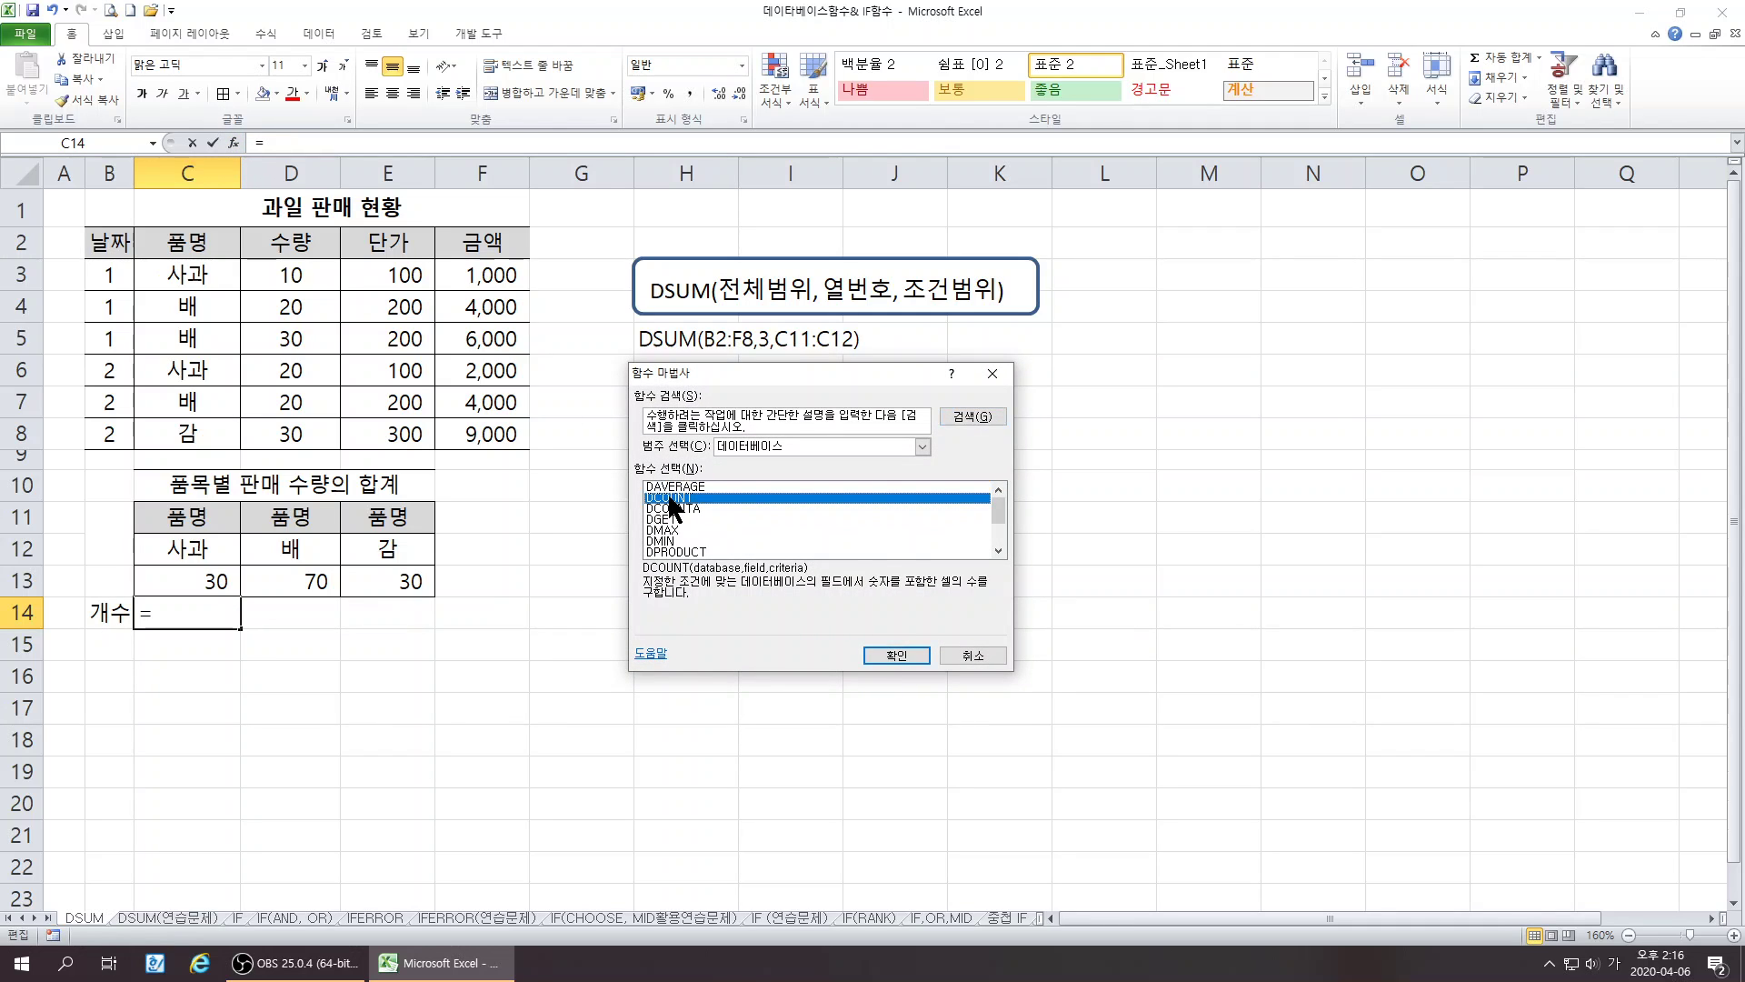
click(874, 647)
drag(122, 238, 541, 440)
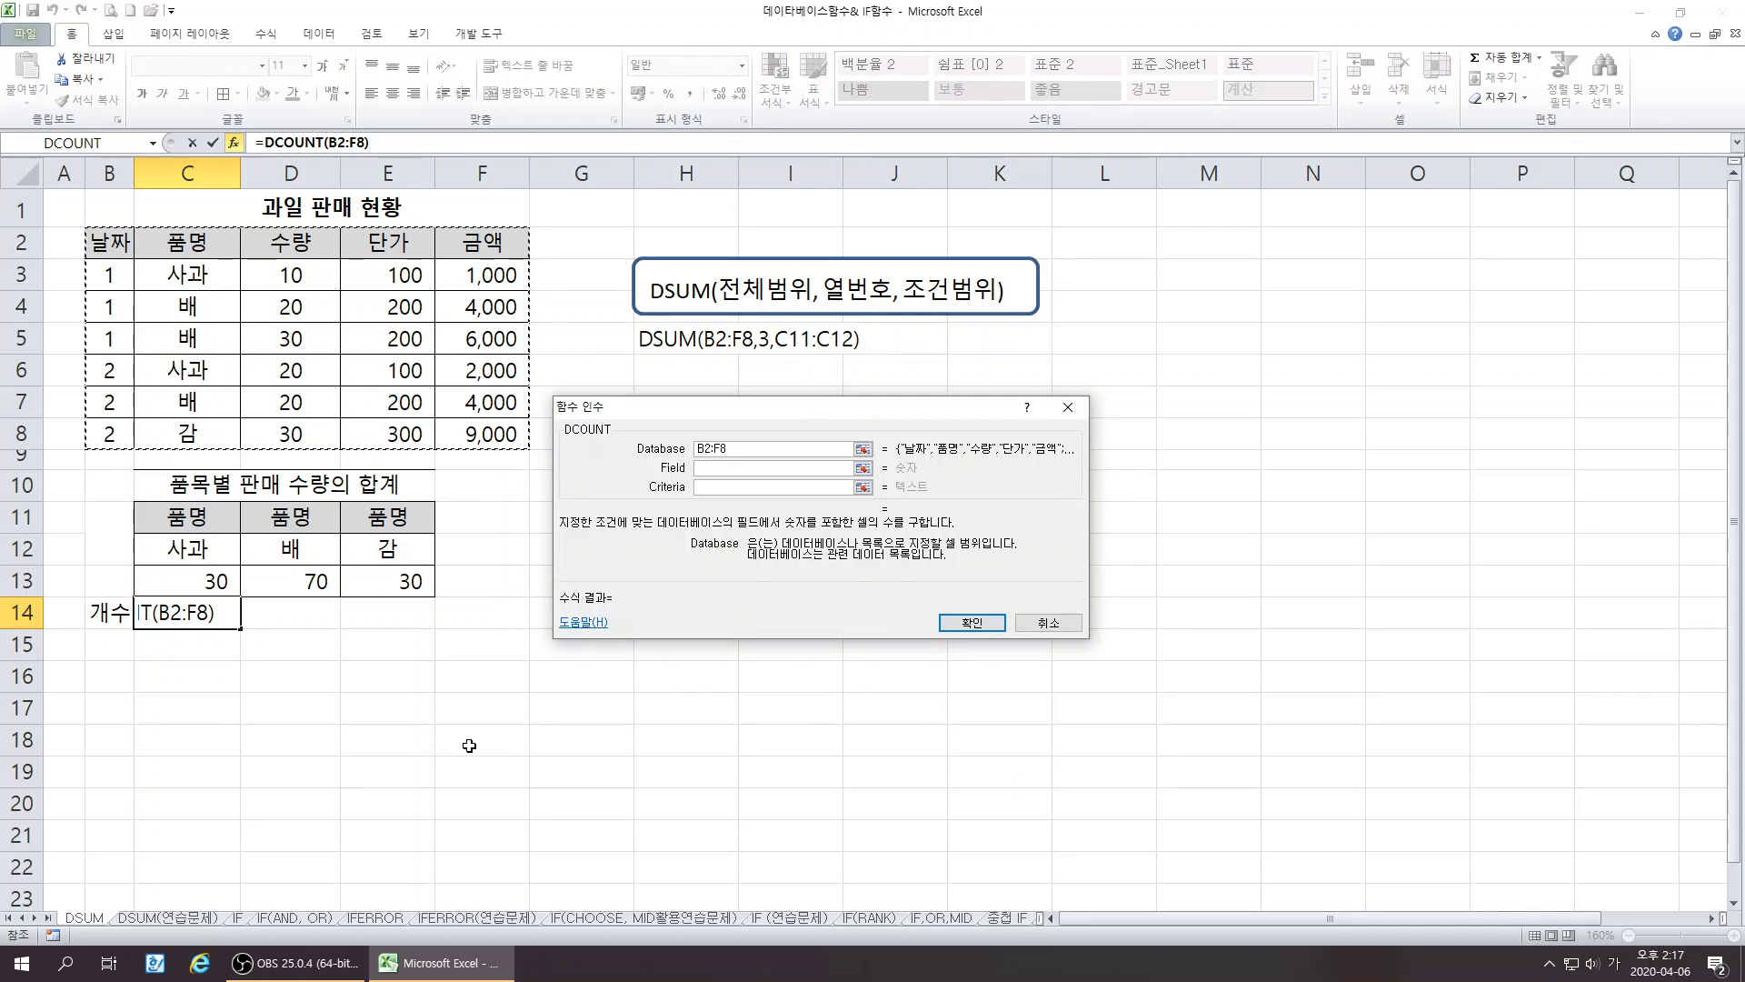
key(F4)
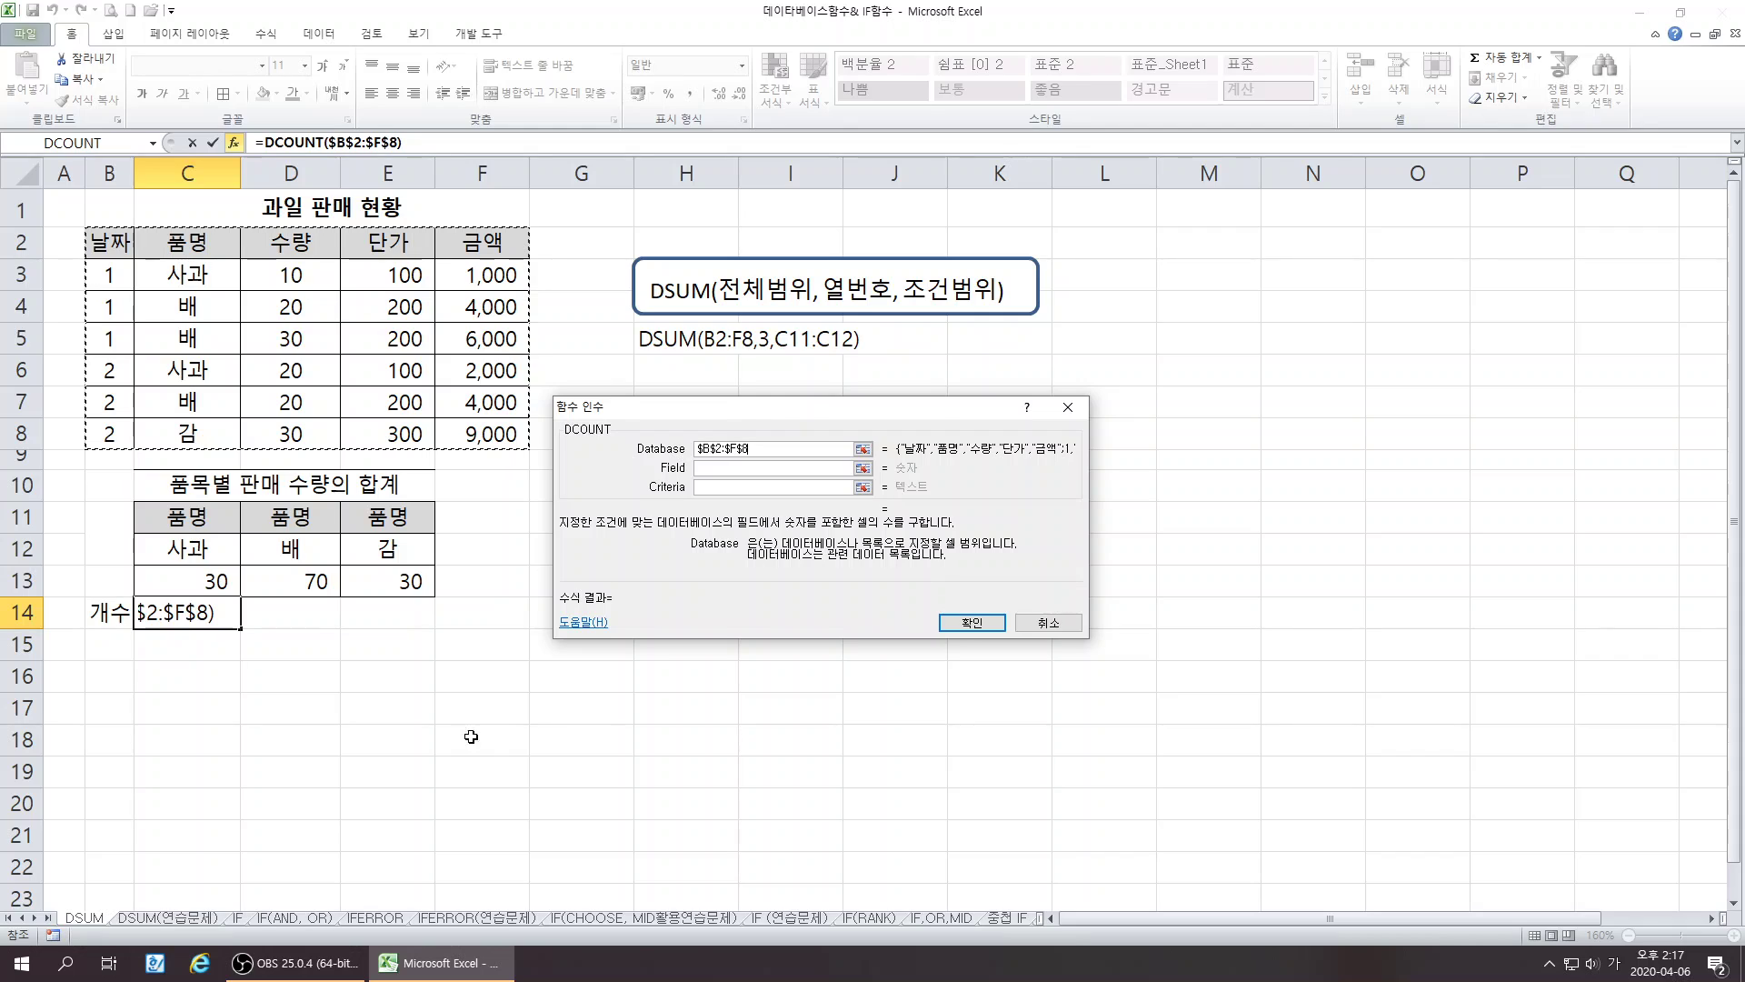
- Complete the DCOUNT arguments with field 3 and criteria C11:C12
click(710, 469)
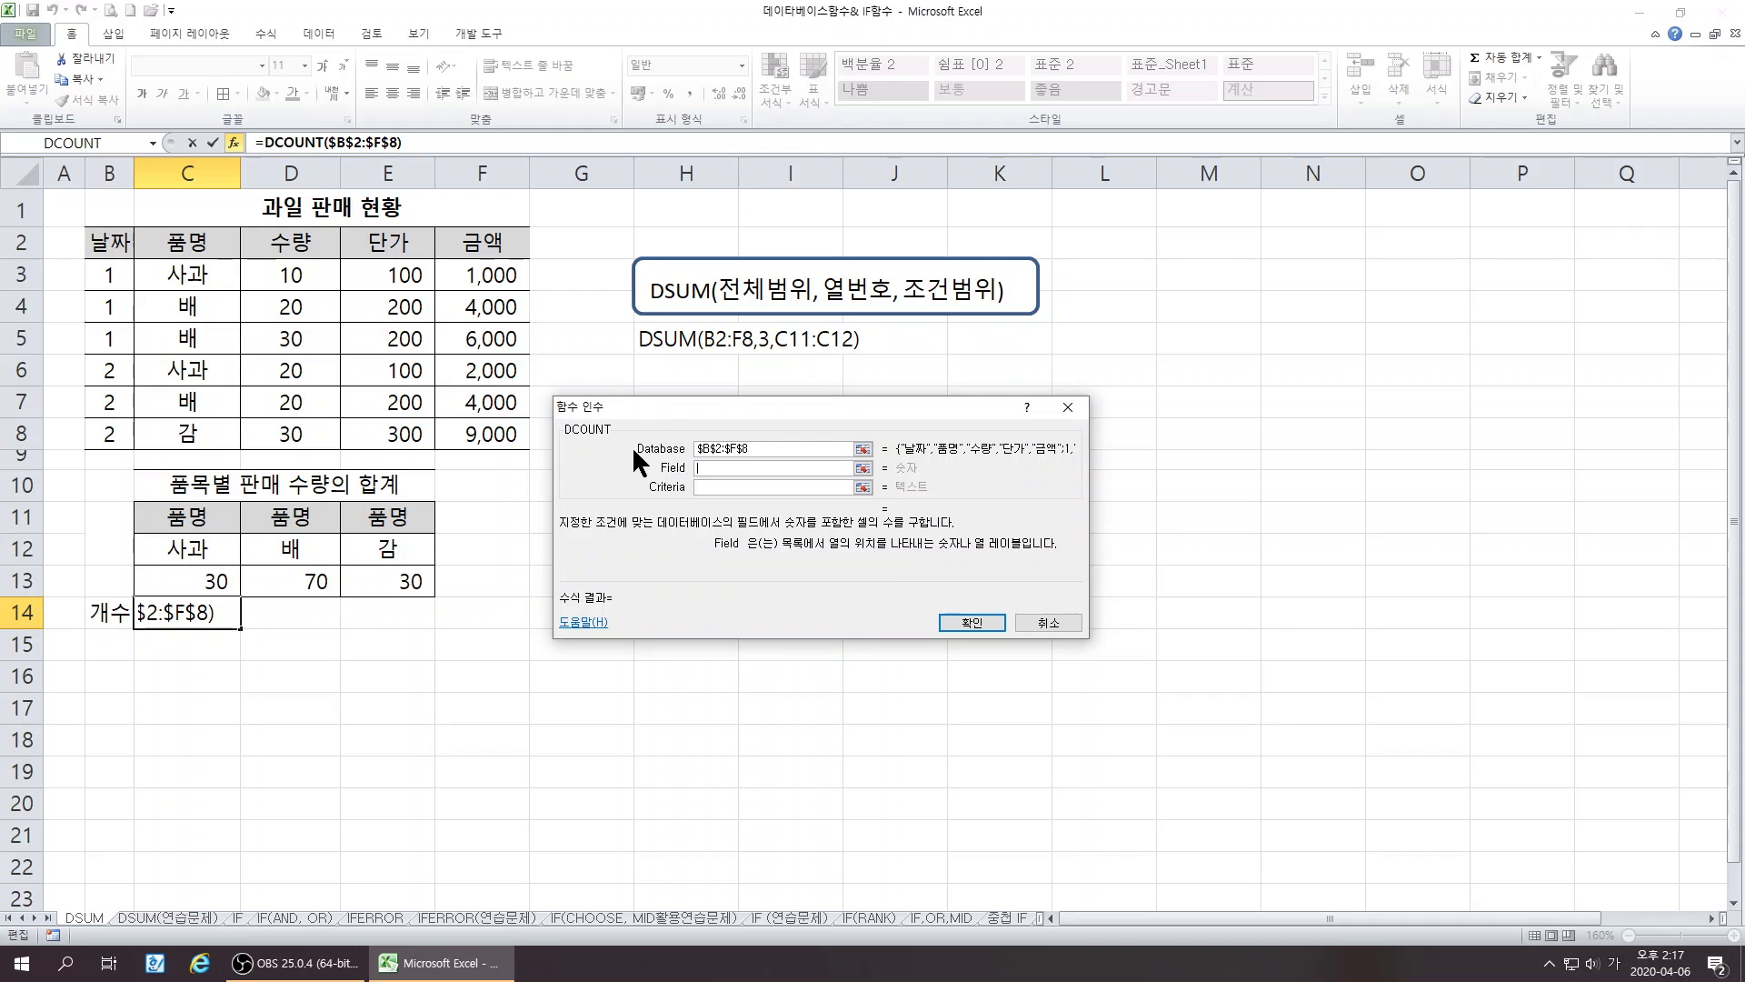
text(2)
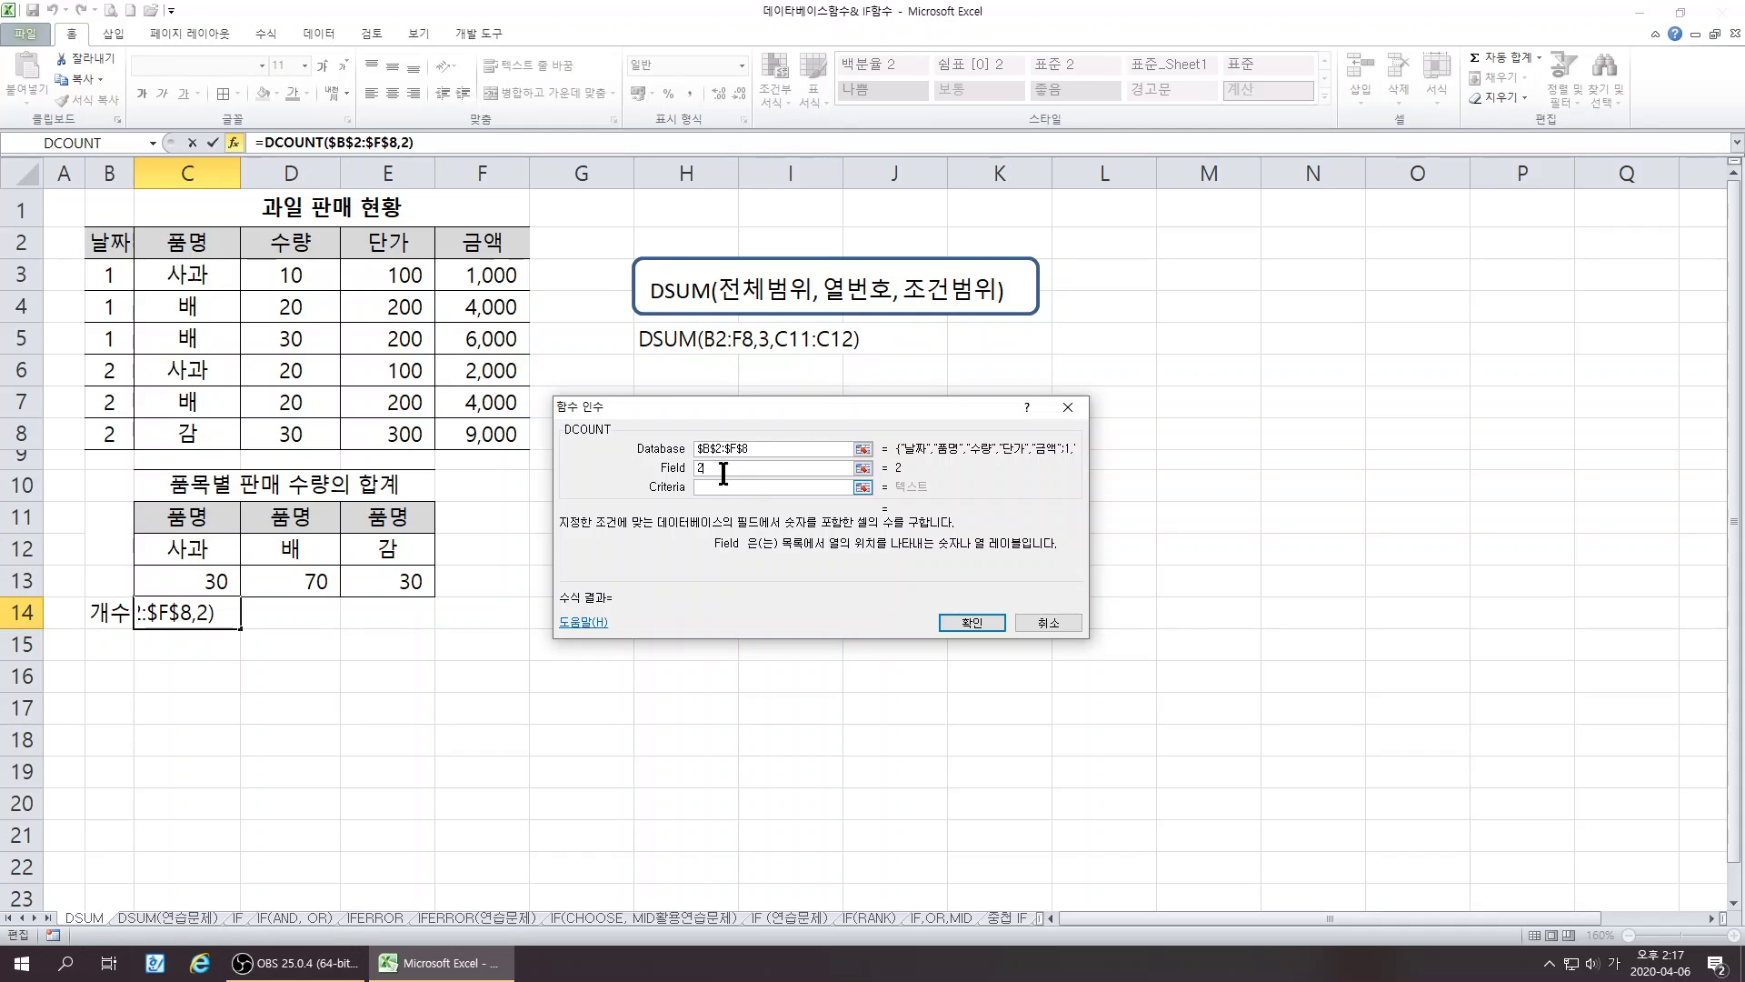
key(BackSpace)
text(3)
click(718, 489)
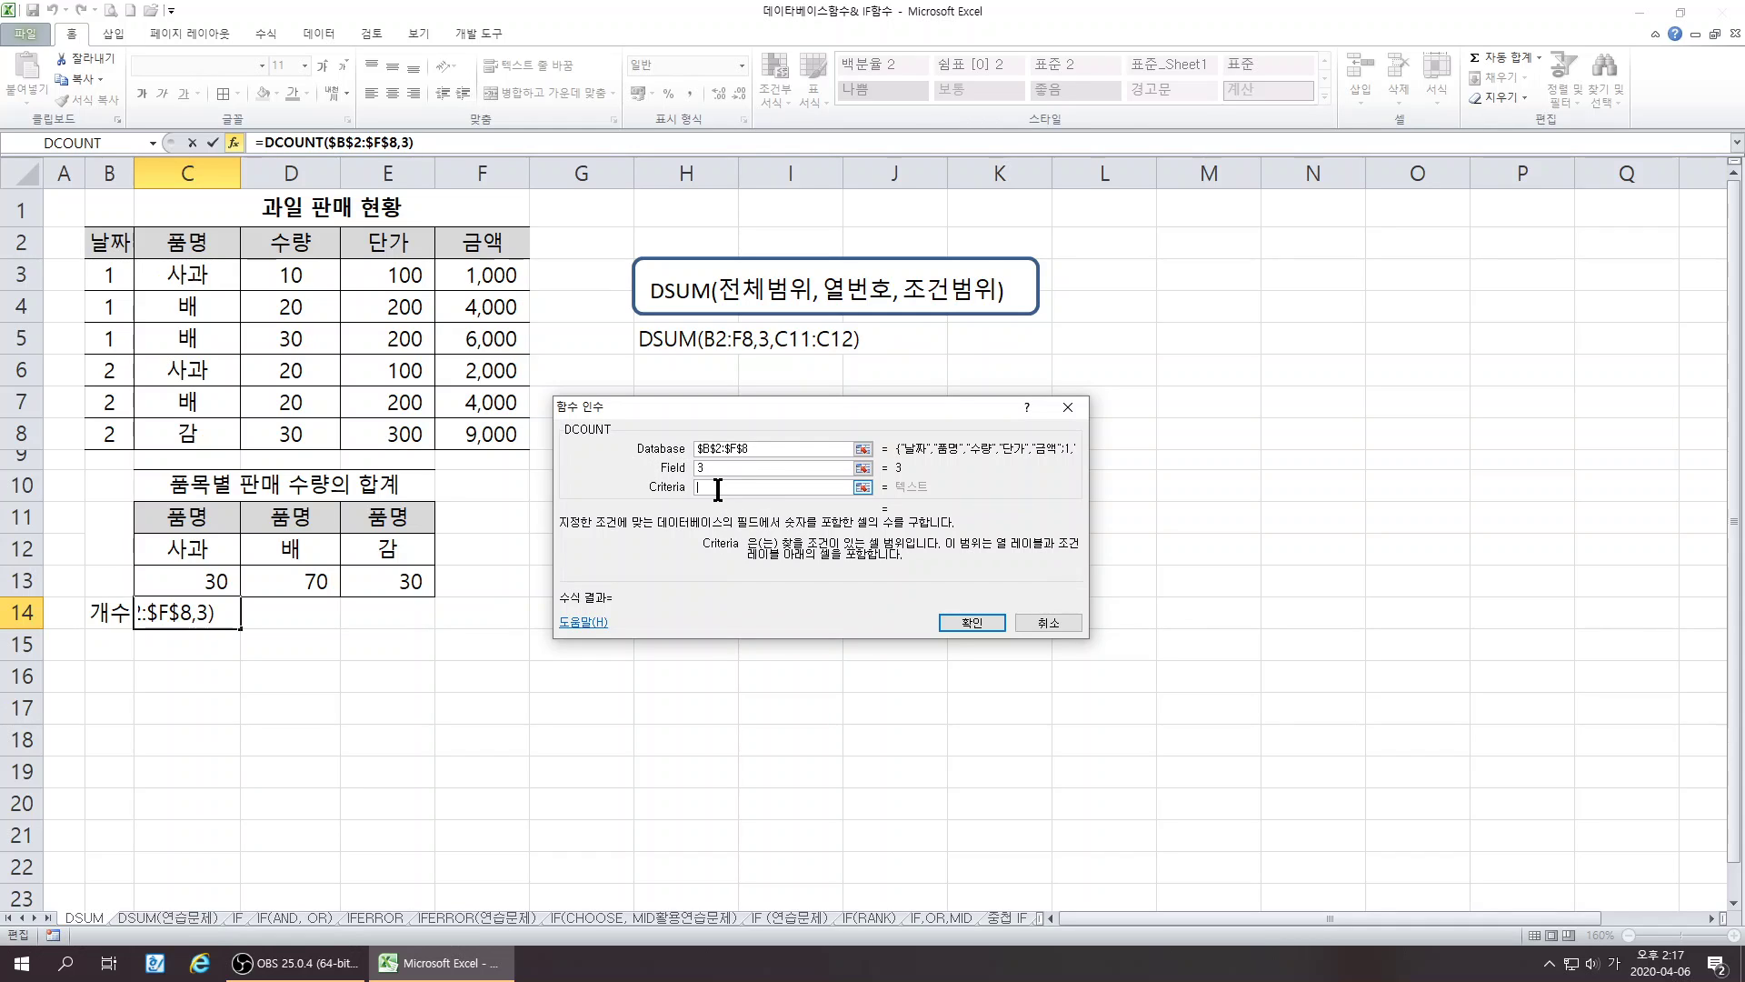
drag(187, 525, 186, 551)
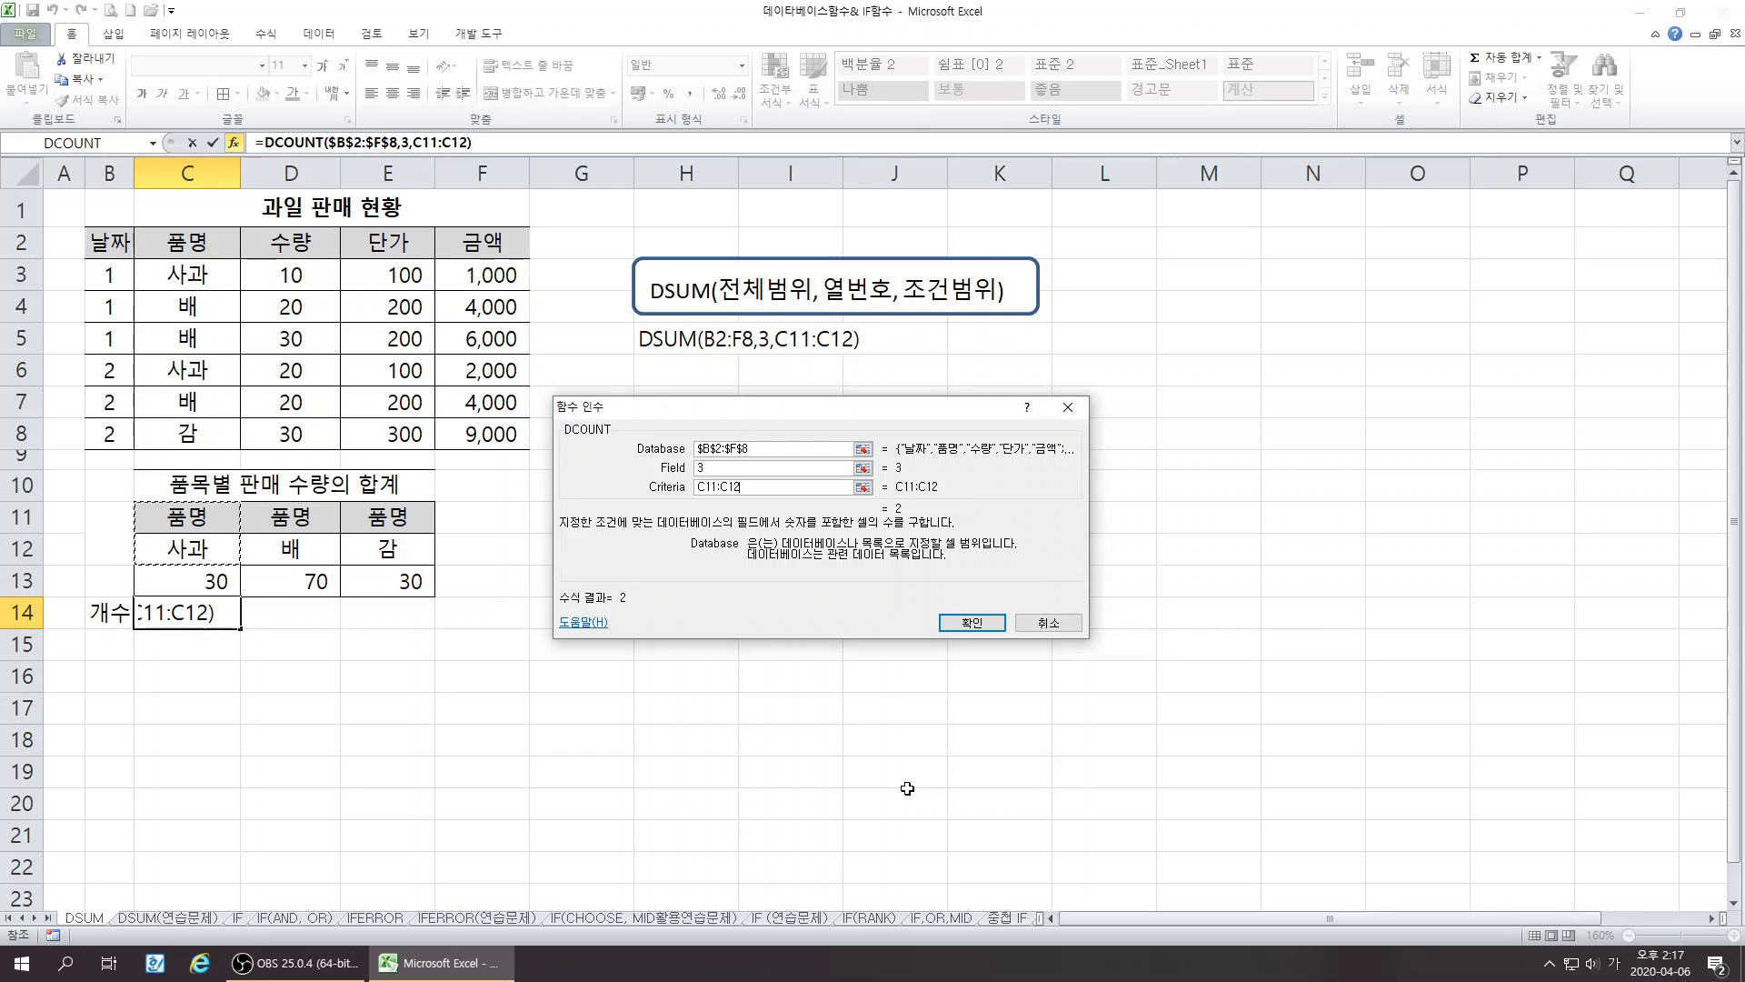
click(961, 623)
- Fill the DCOUNT formula from C14 across to D14:E14 and inspect the copy in D14
drag(241, 628, 468, 627)
click(324, 610)
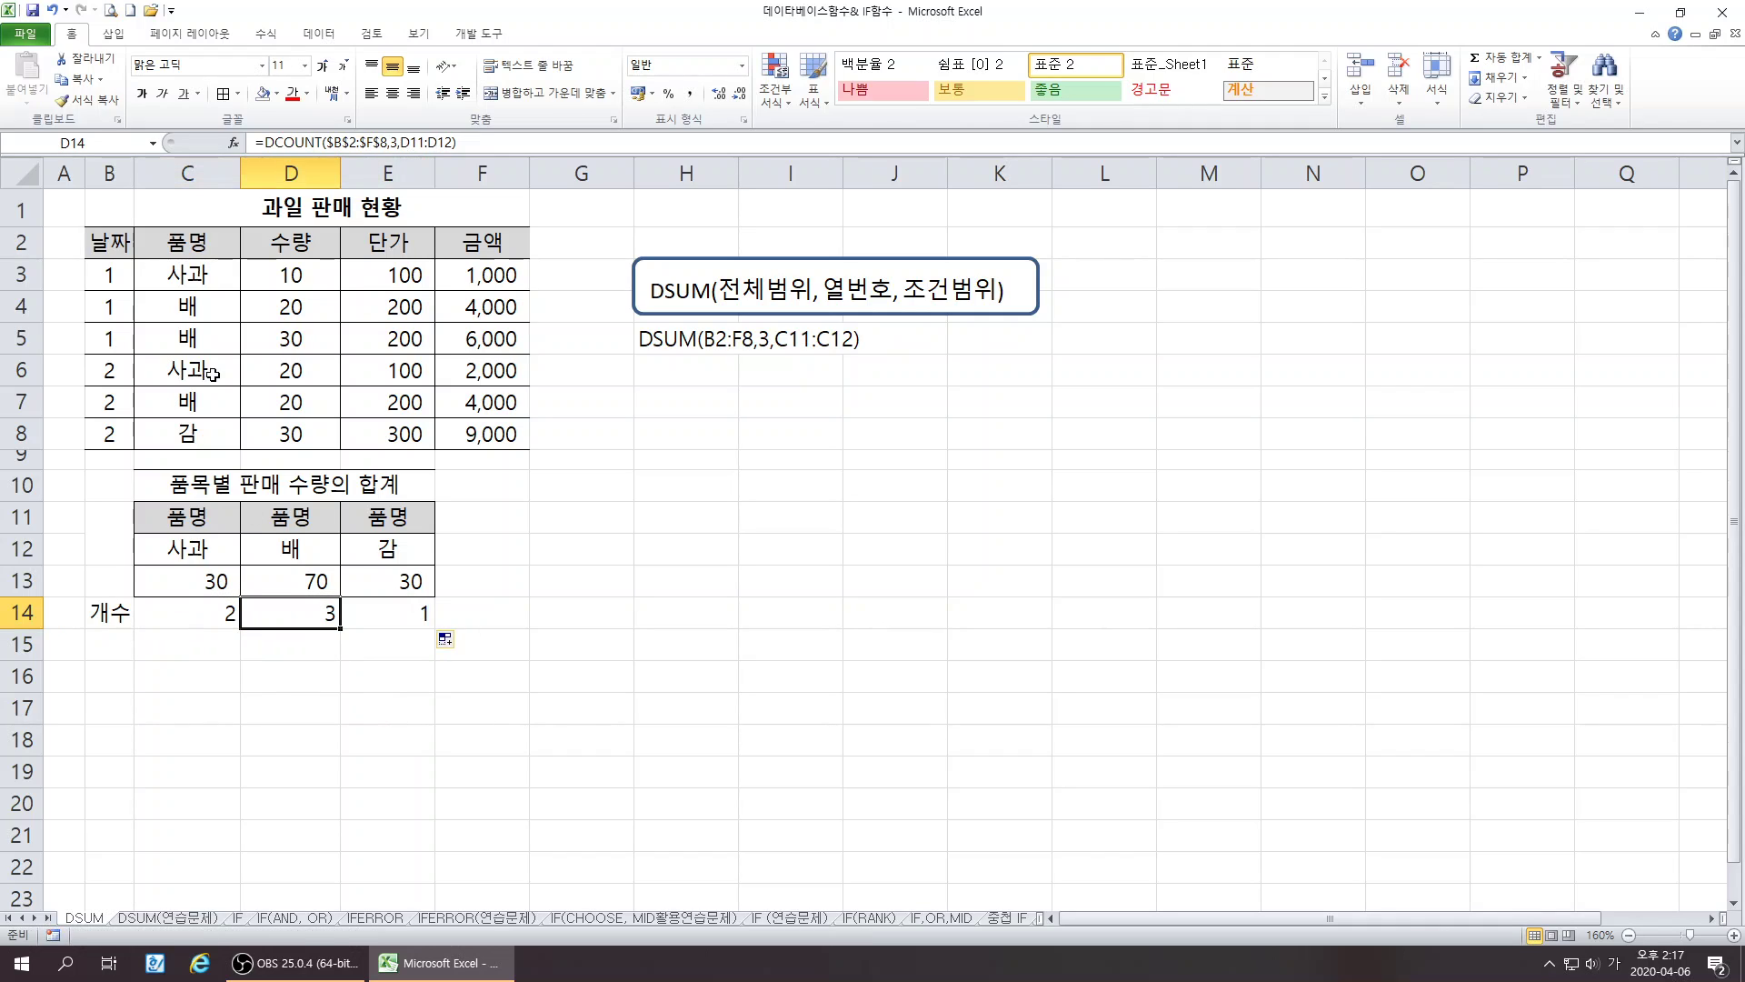
- Check the DCOUNT results against the product names in column C and inspect the formula in E14
click(200, 407)
click(208, 343)
click(208, 311)
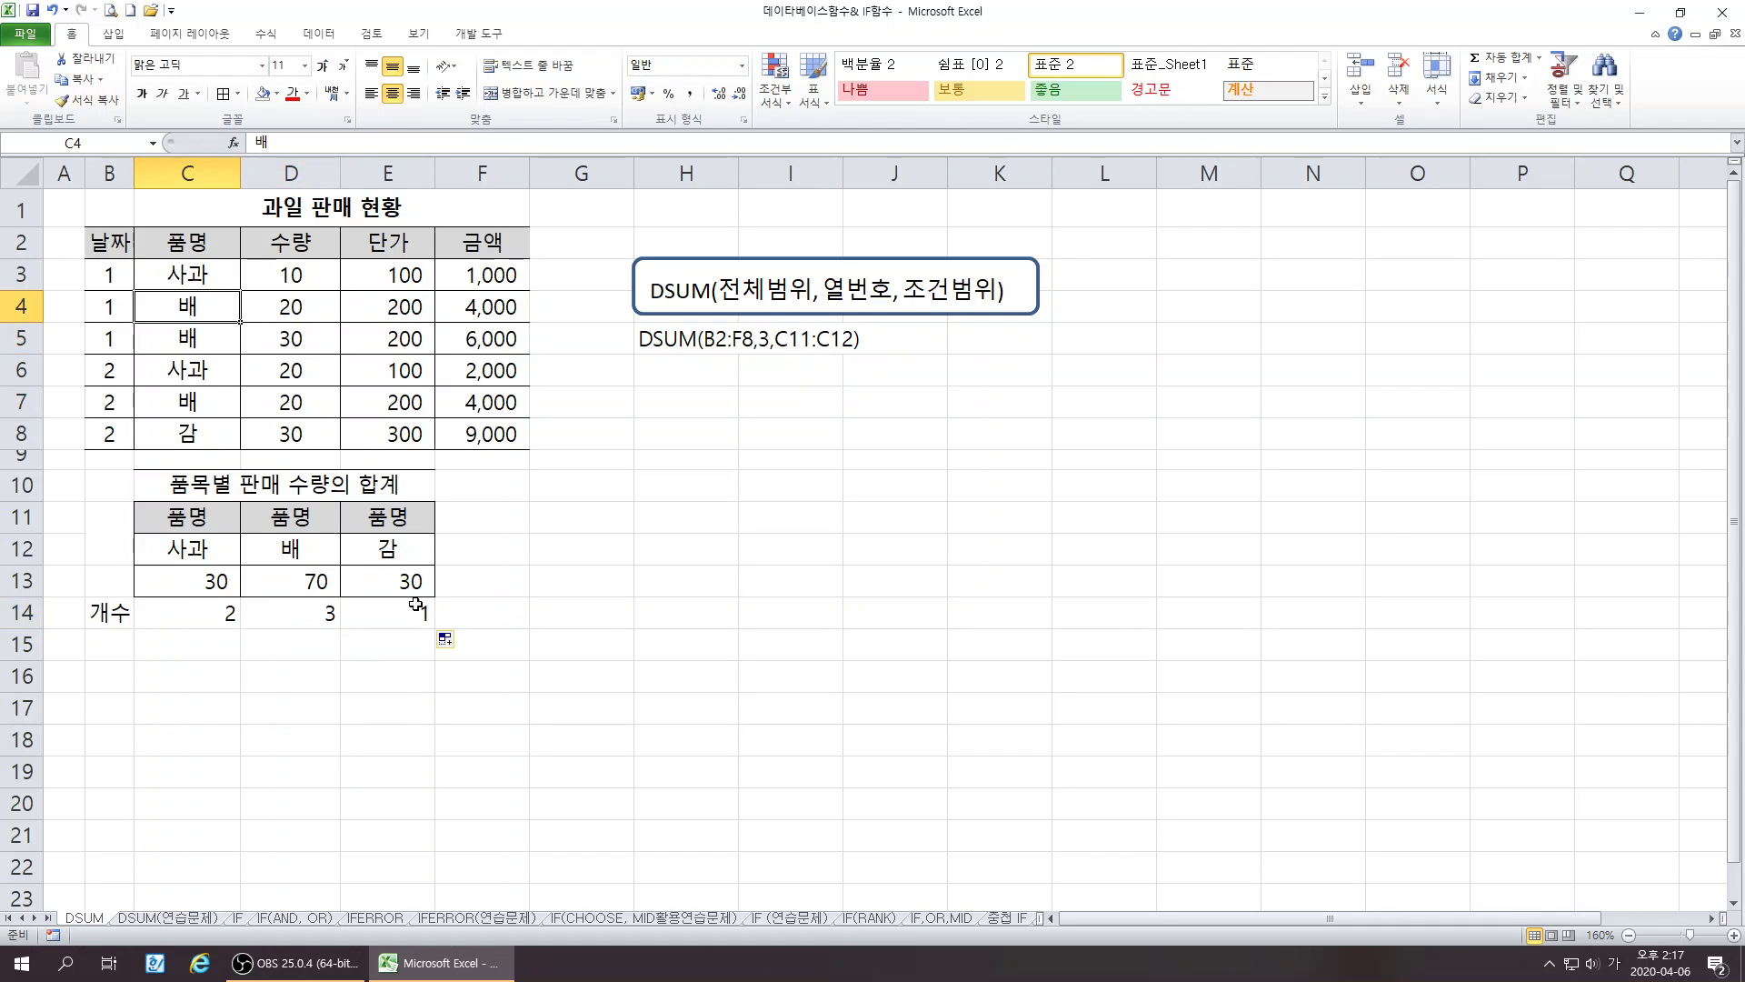
click(423, 620)
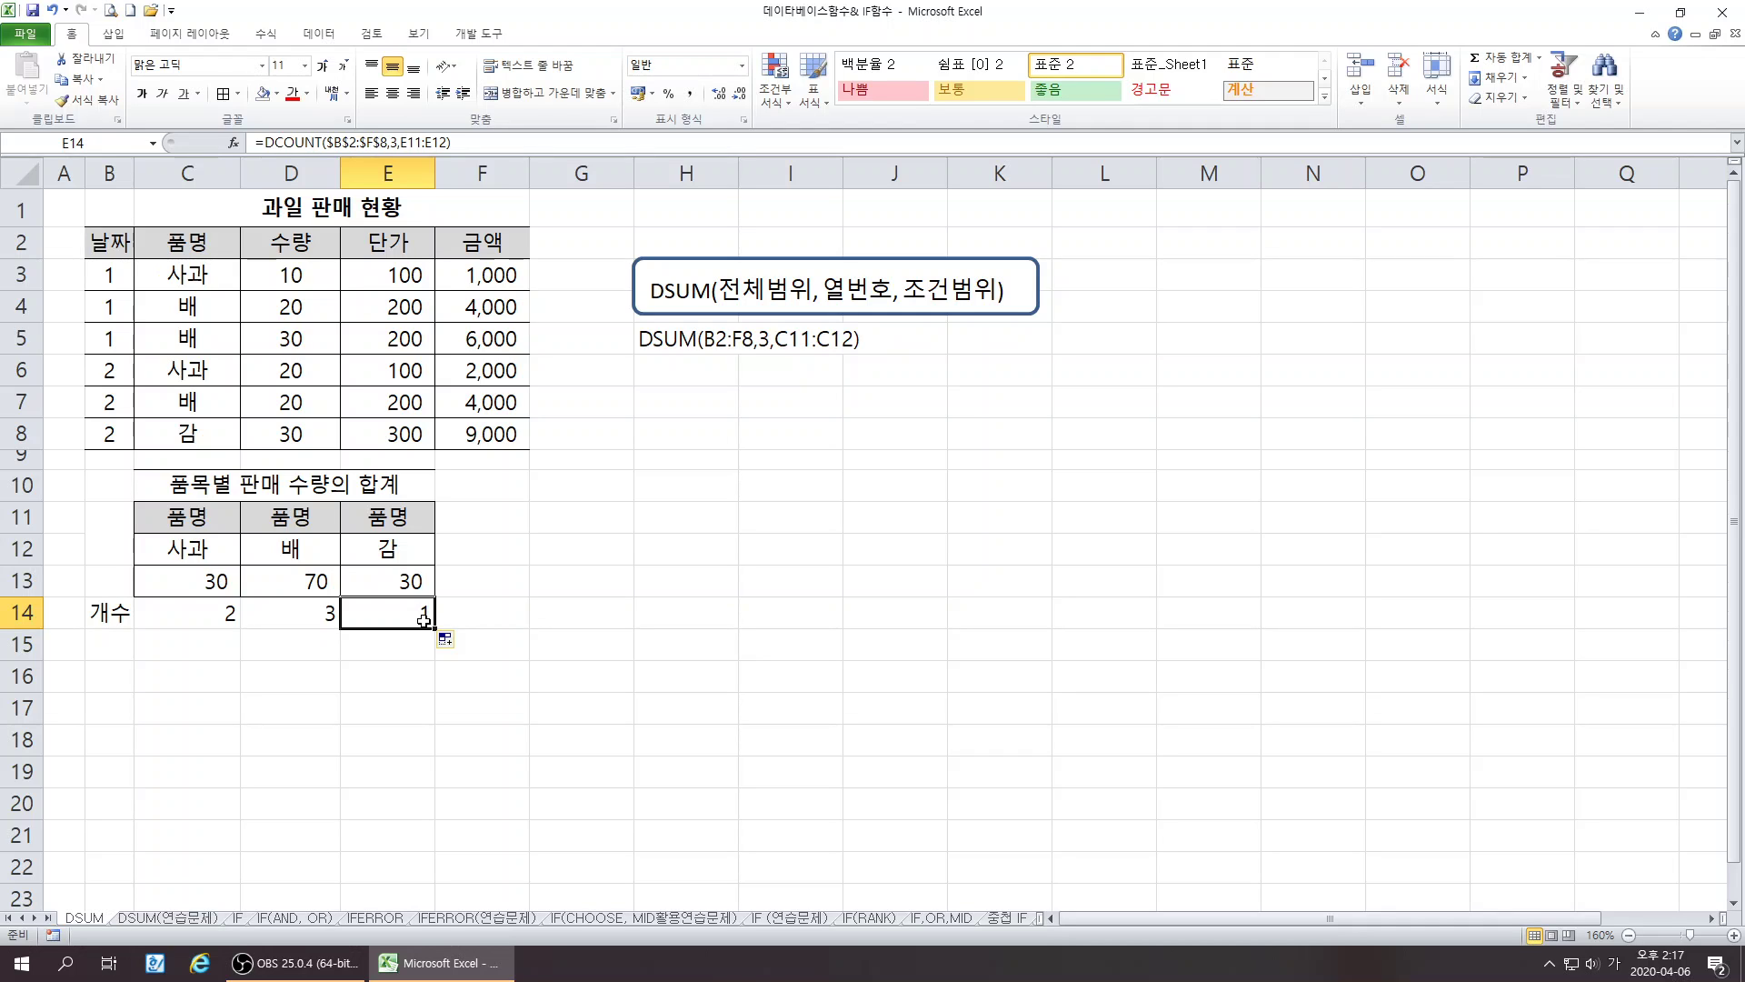
- On the DSUM(연습문제) sheet, change the syntax note's last argument to 조건범위 and widen its box to fit one line
click(166, 916)
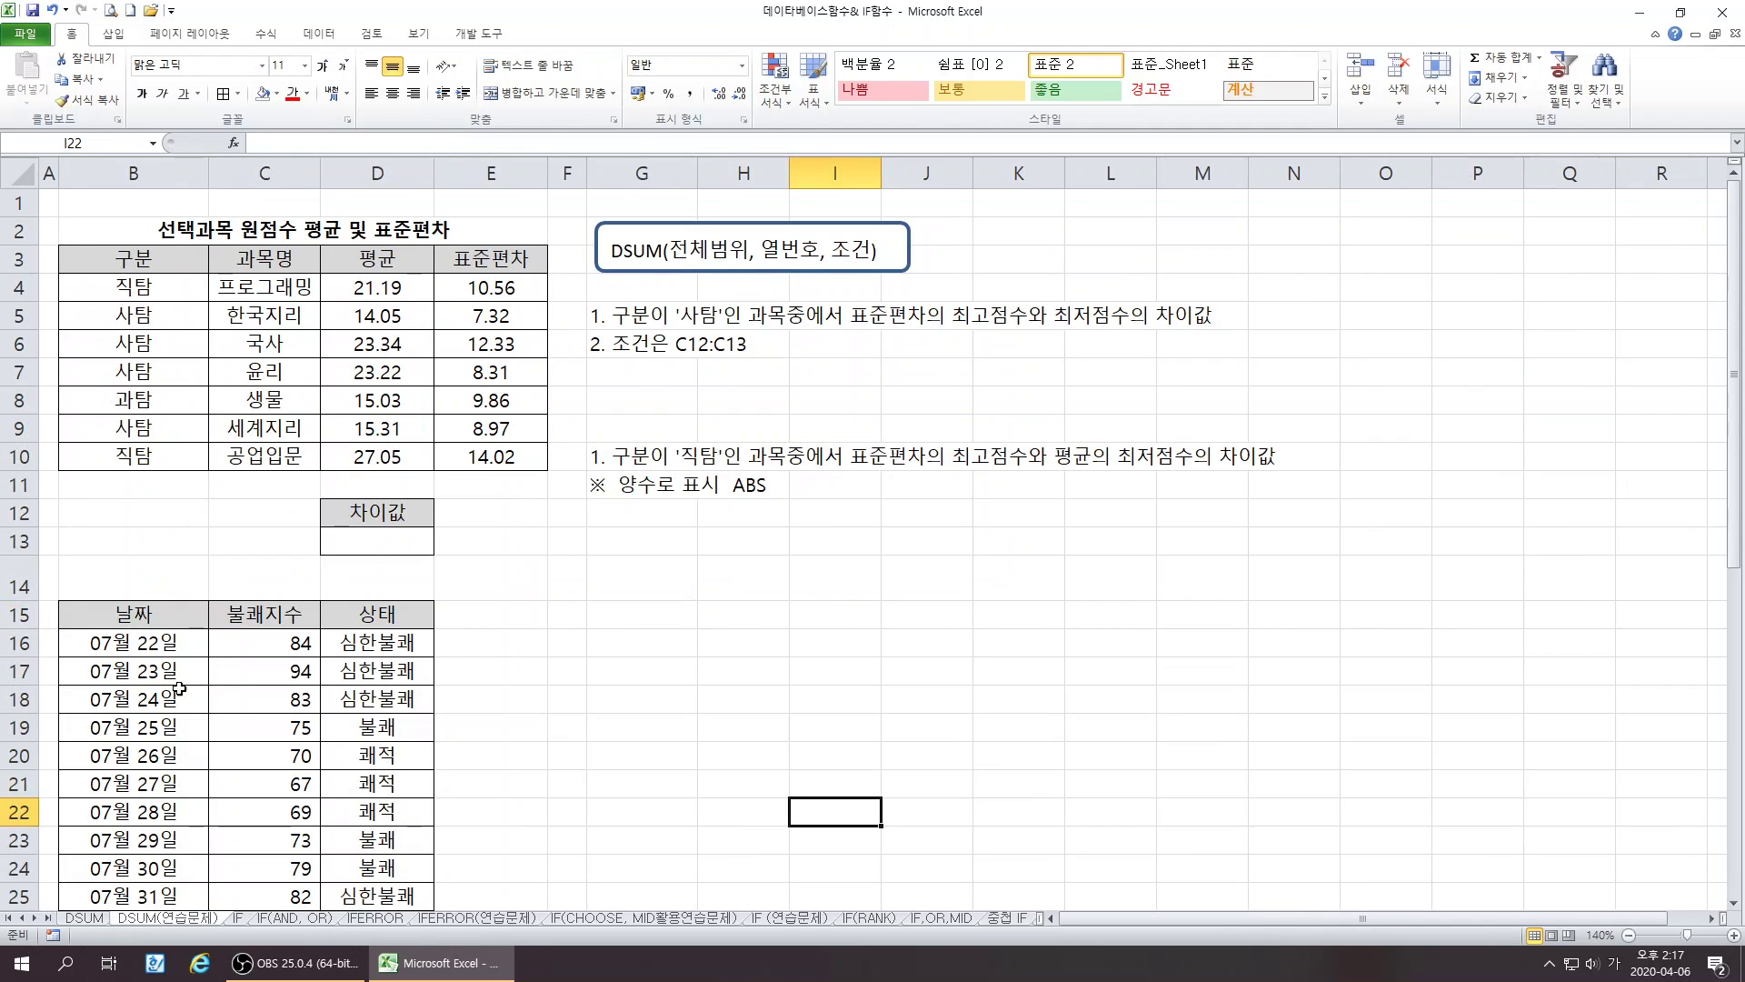
click(868, 247)
text(범위)
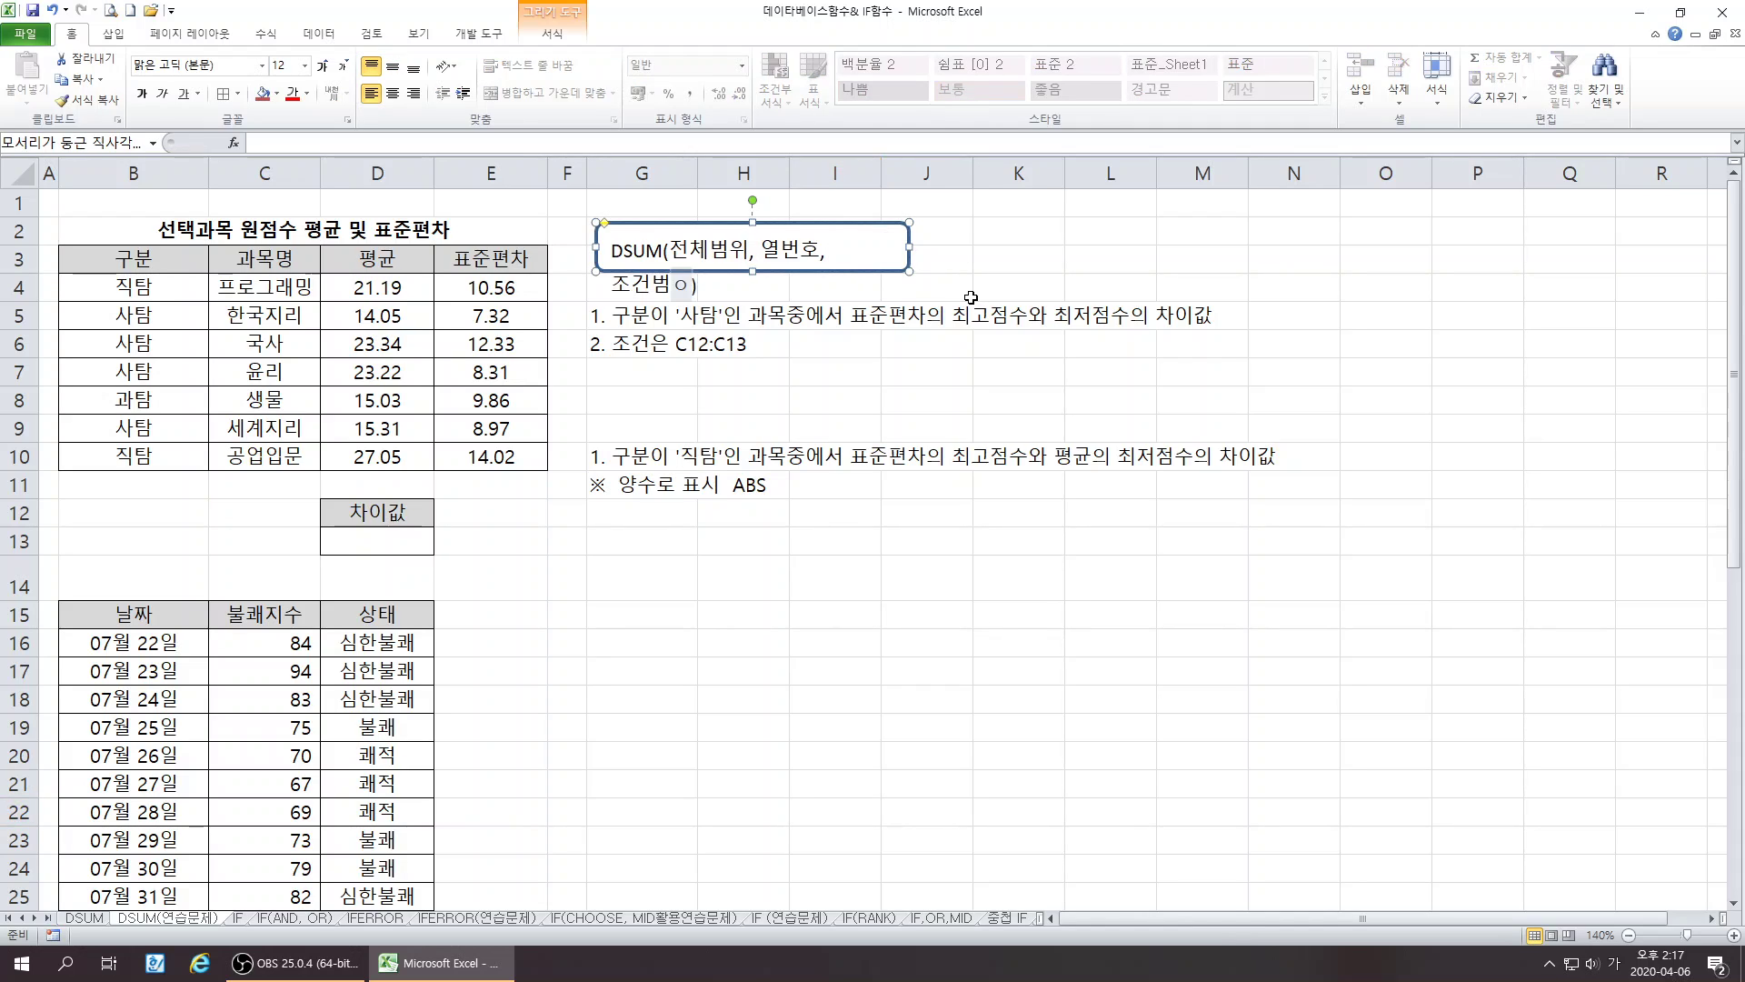
drag(909, 246, 969, 246)
click(946, 614)
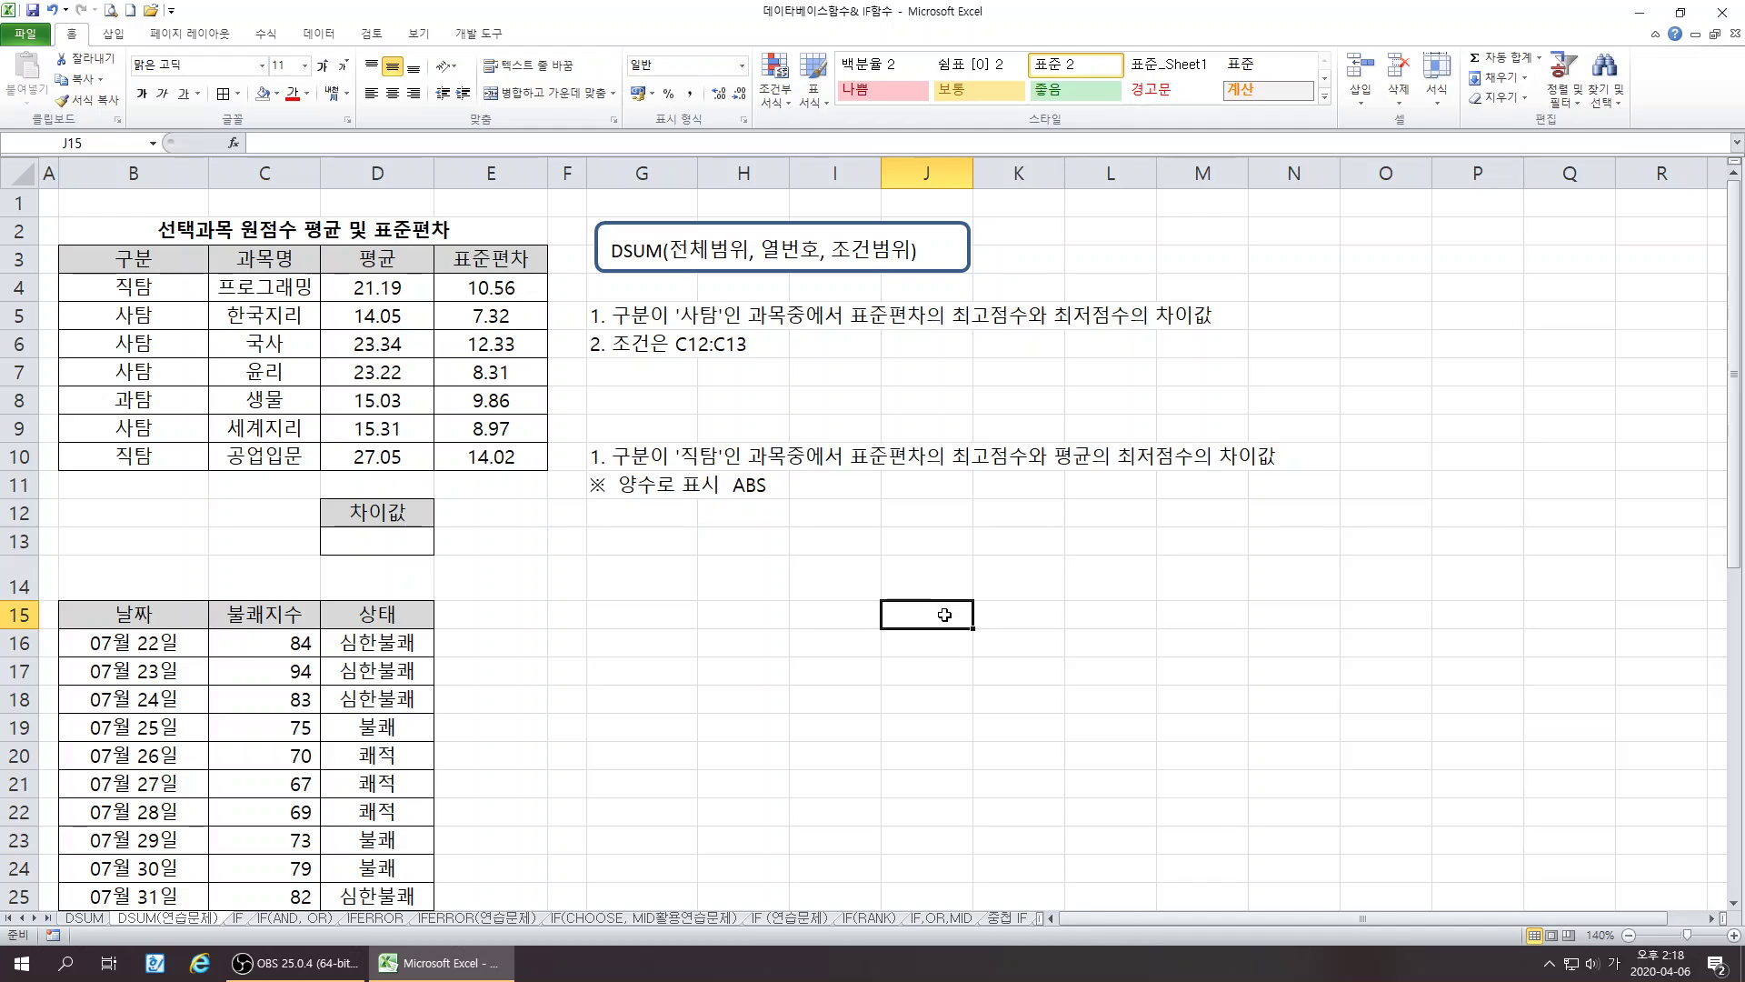
- Examine the first task in G5 against the 구분 and 표준편차 columns, including its 사탐 condition and the 최고점수 wording
click(639, 323)
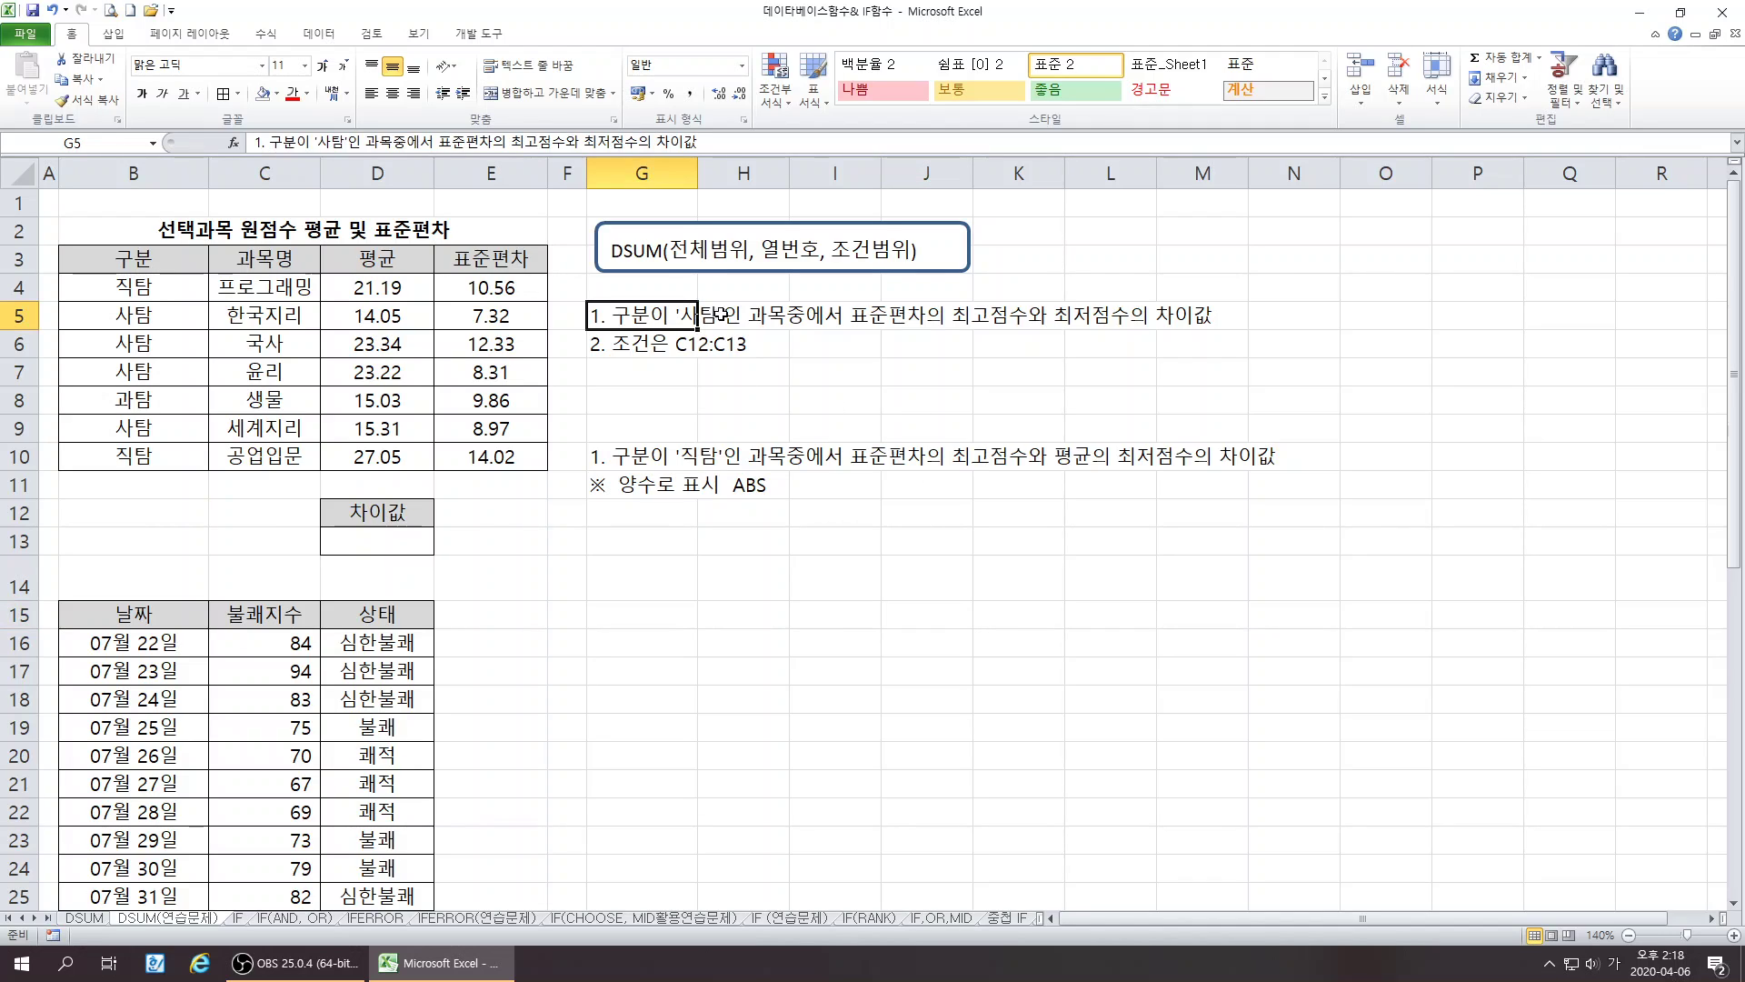
click(143, 284)
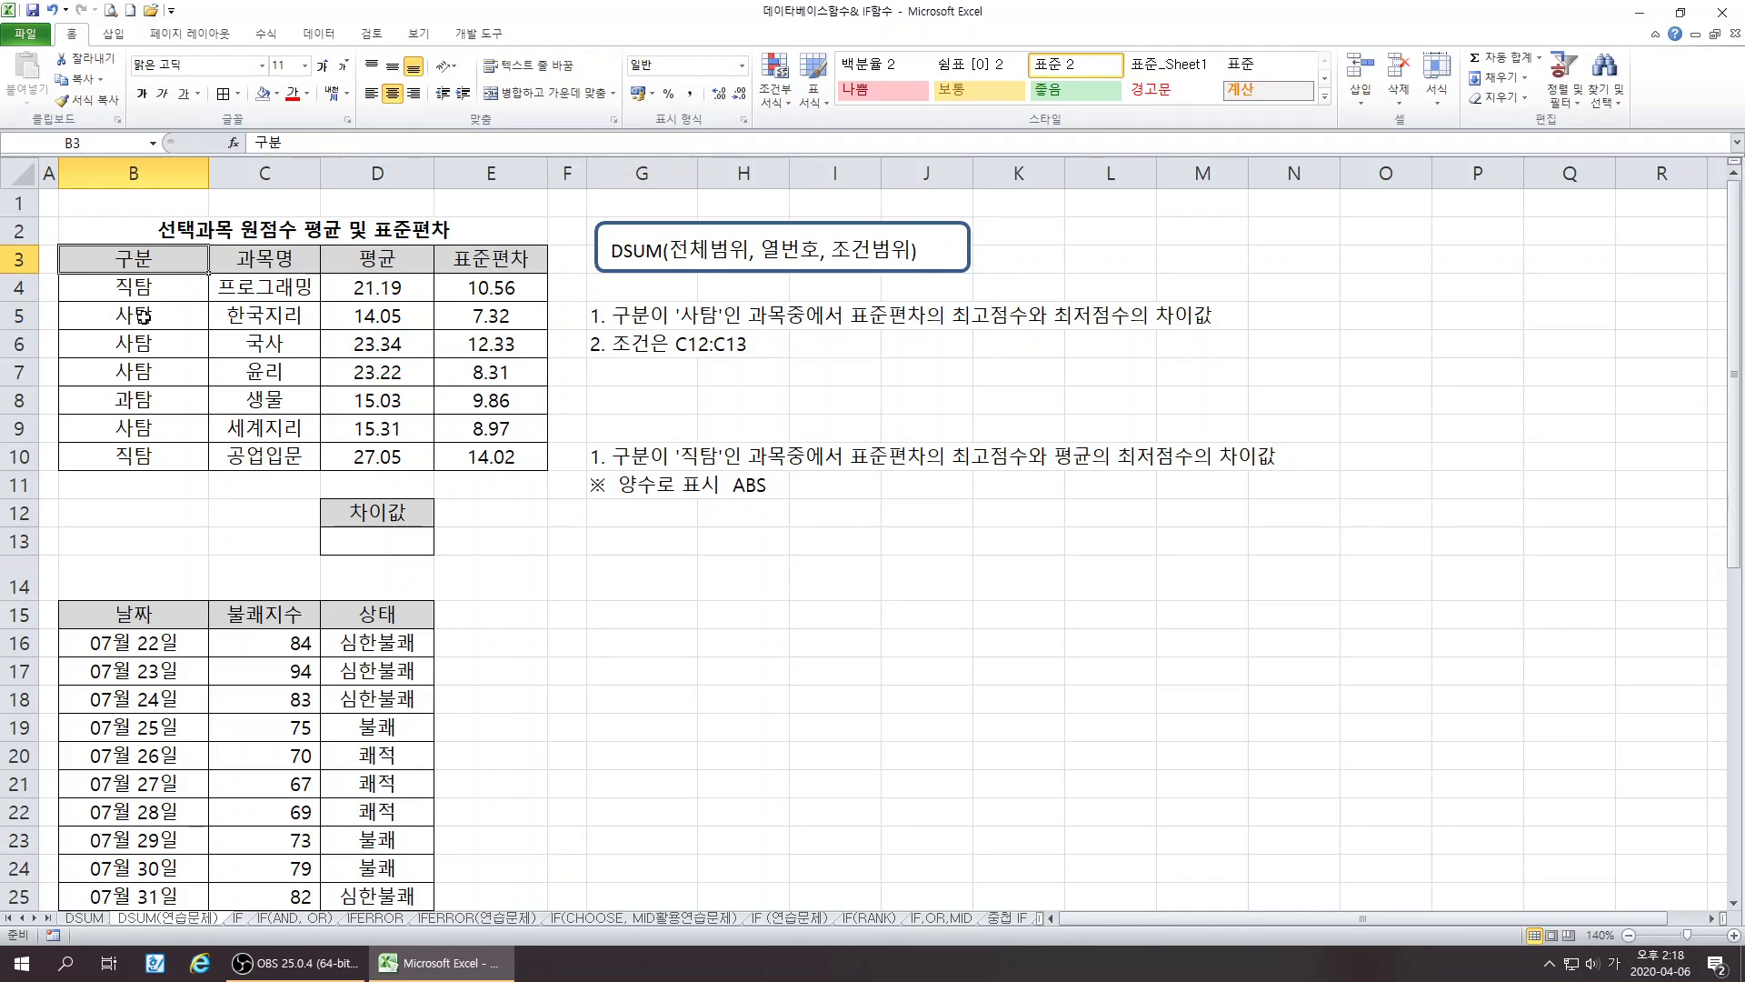
click(143, 320)
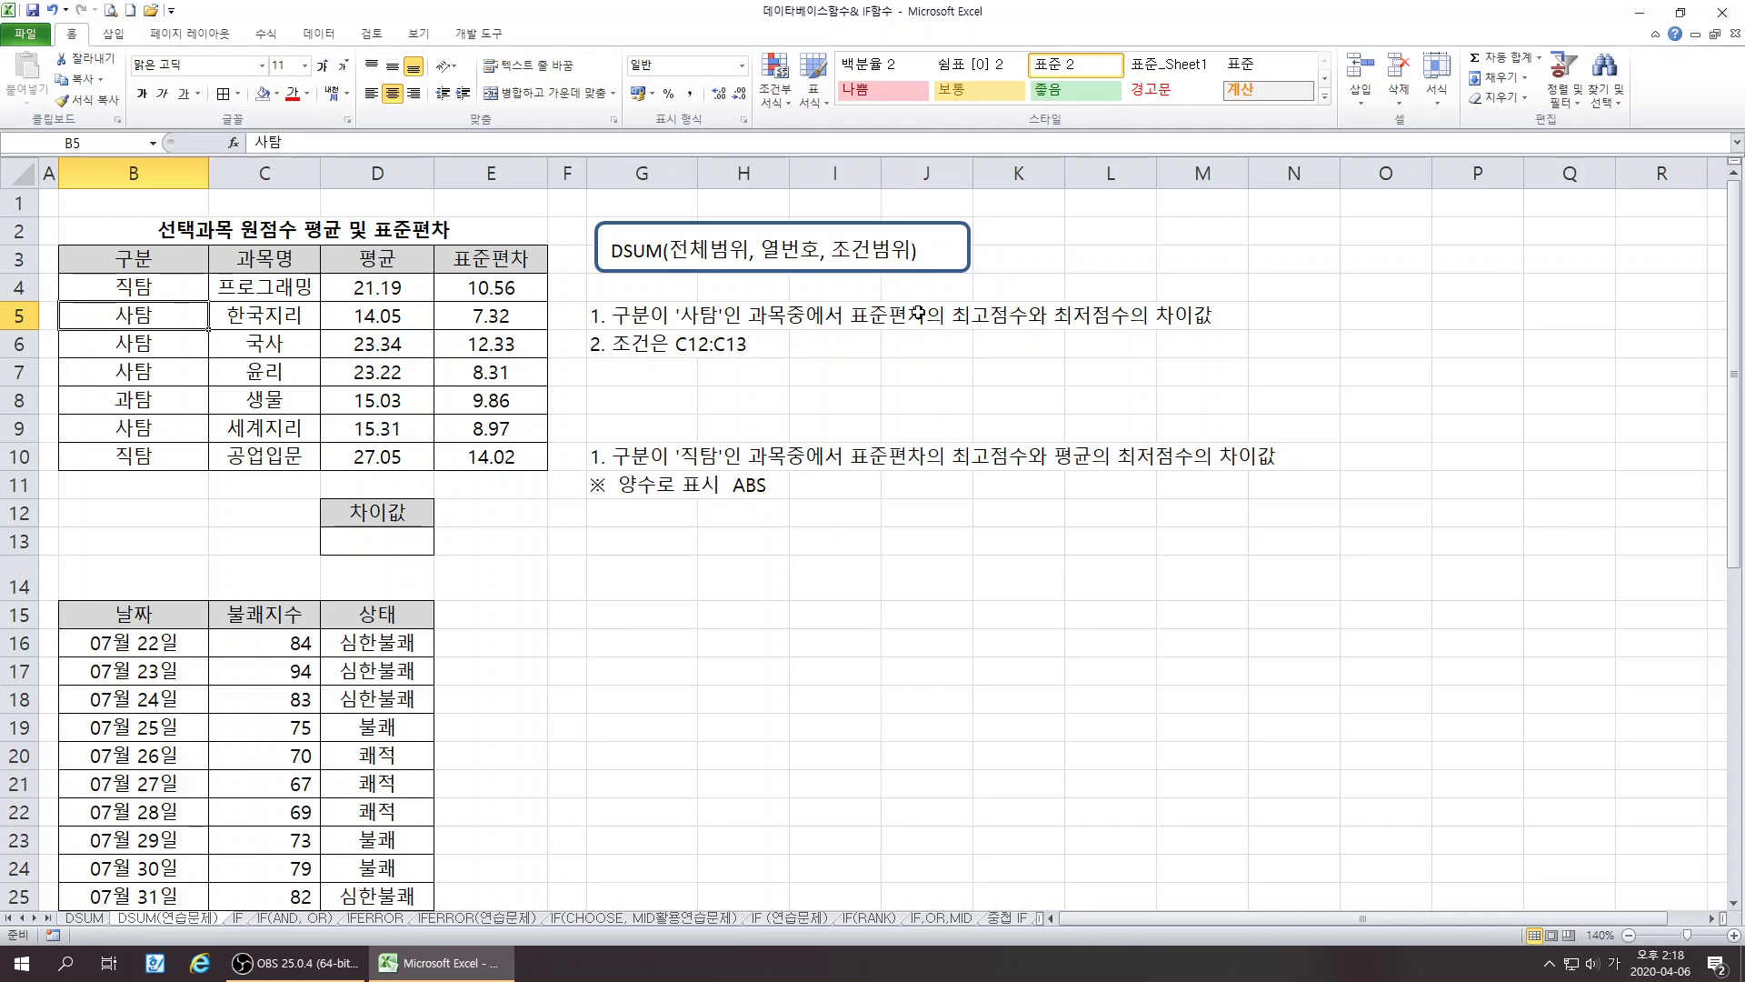
click(500, 262)
drag(500, 262, 490, 458)
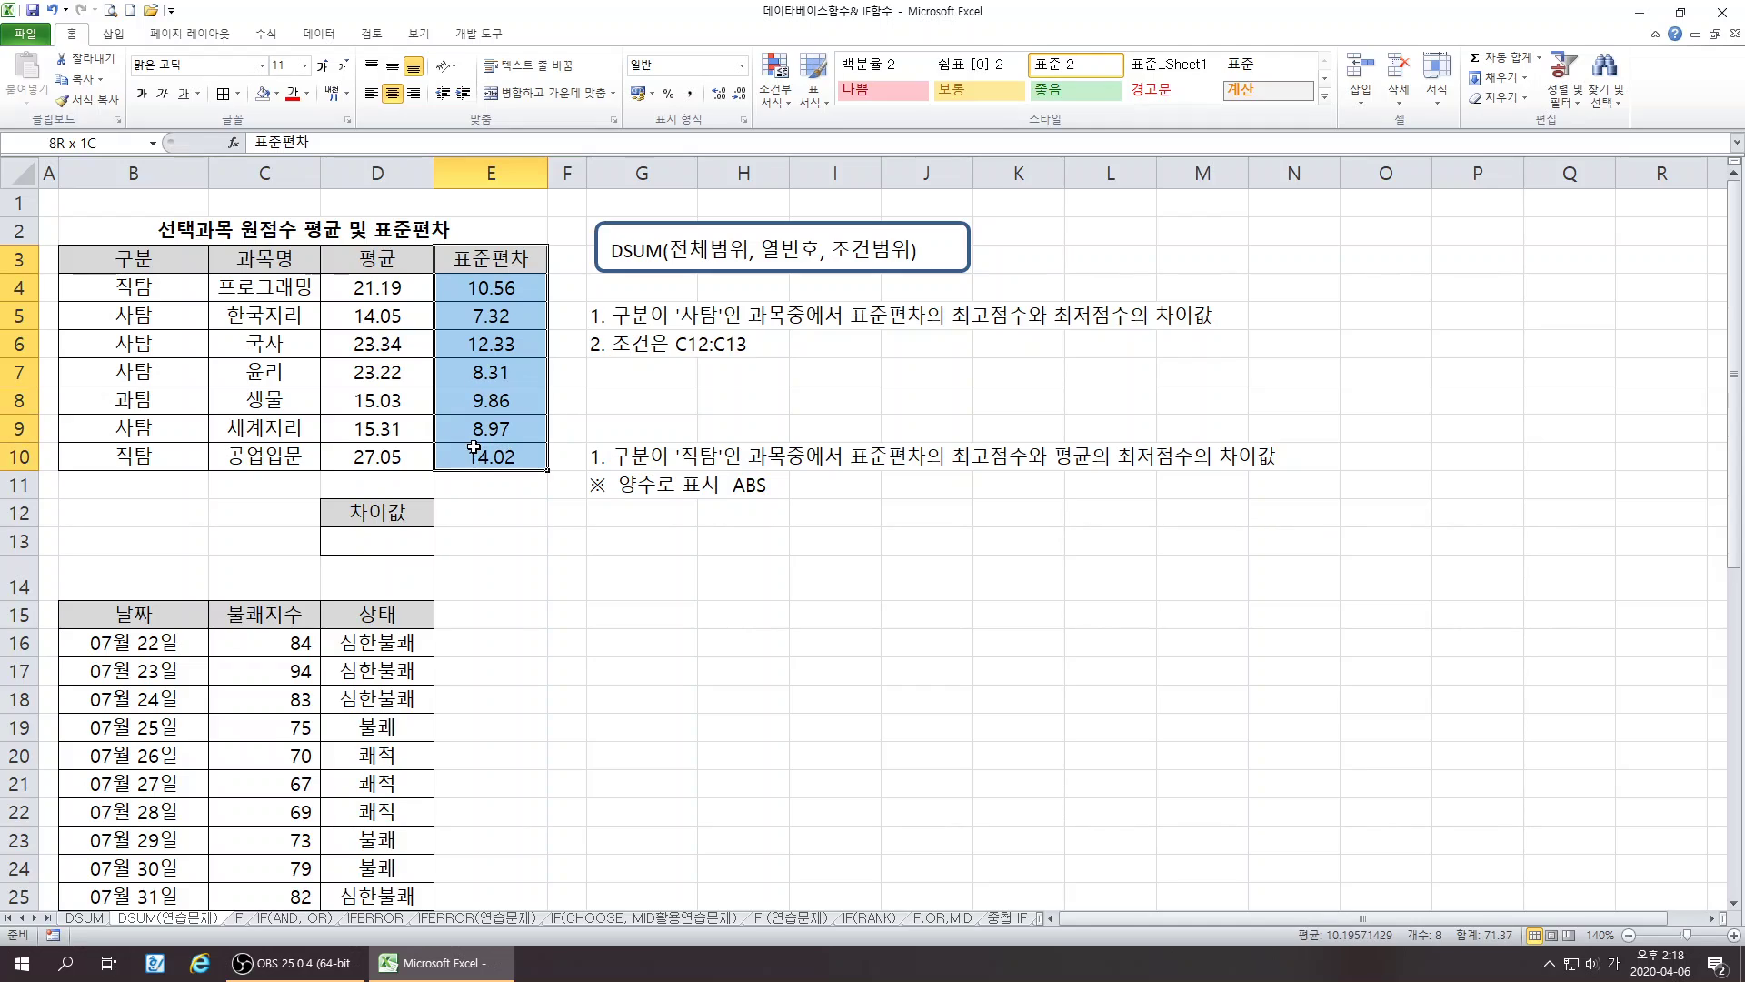
click(961, 315)
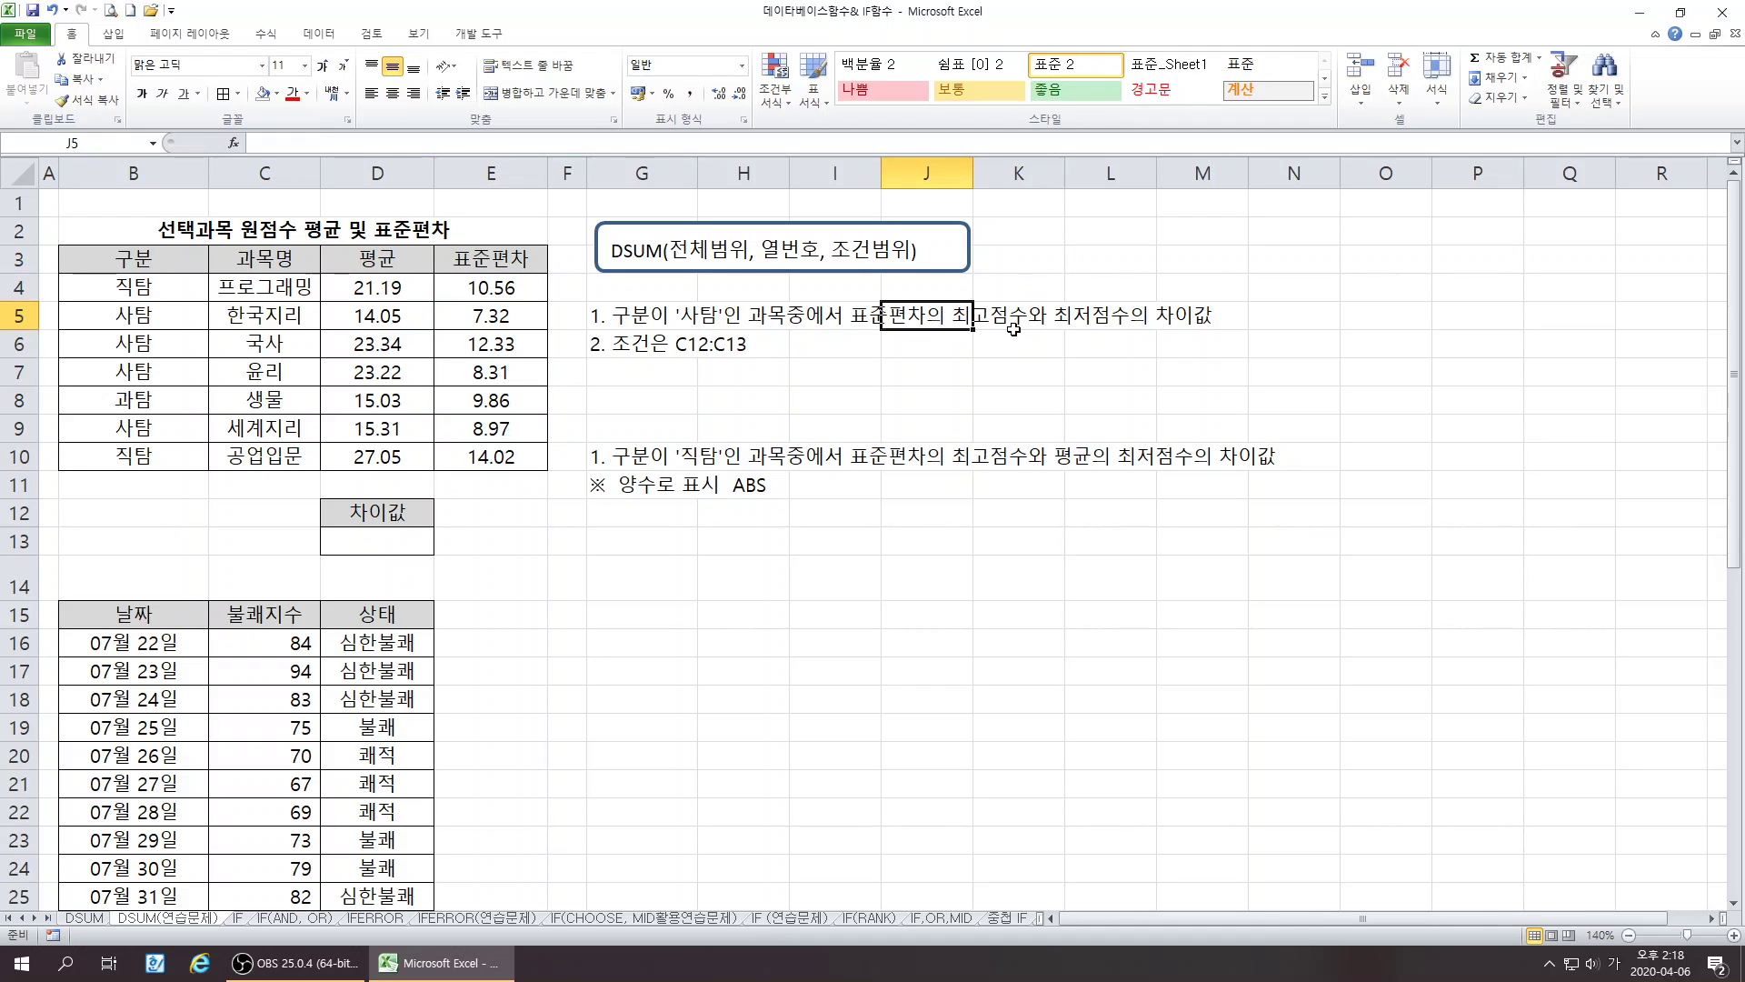
click(1000, 431)
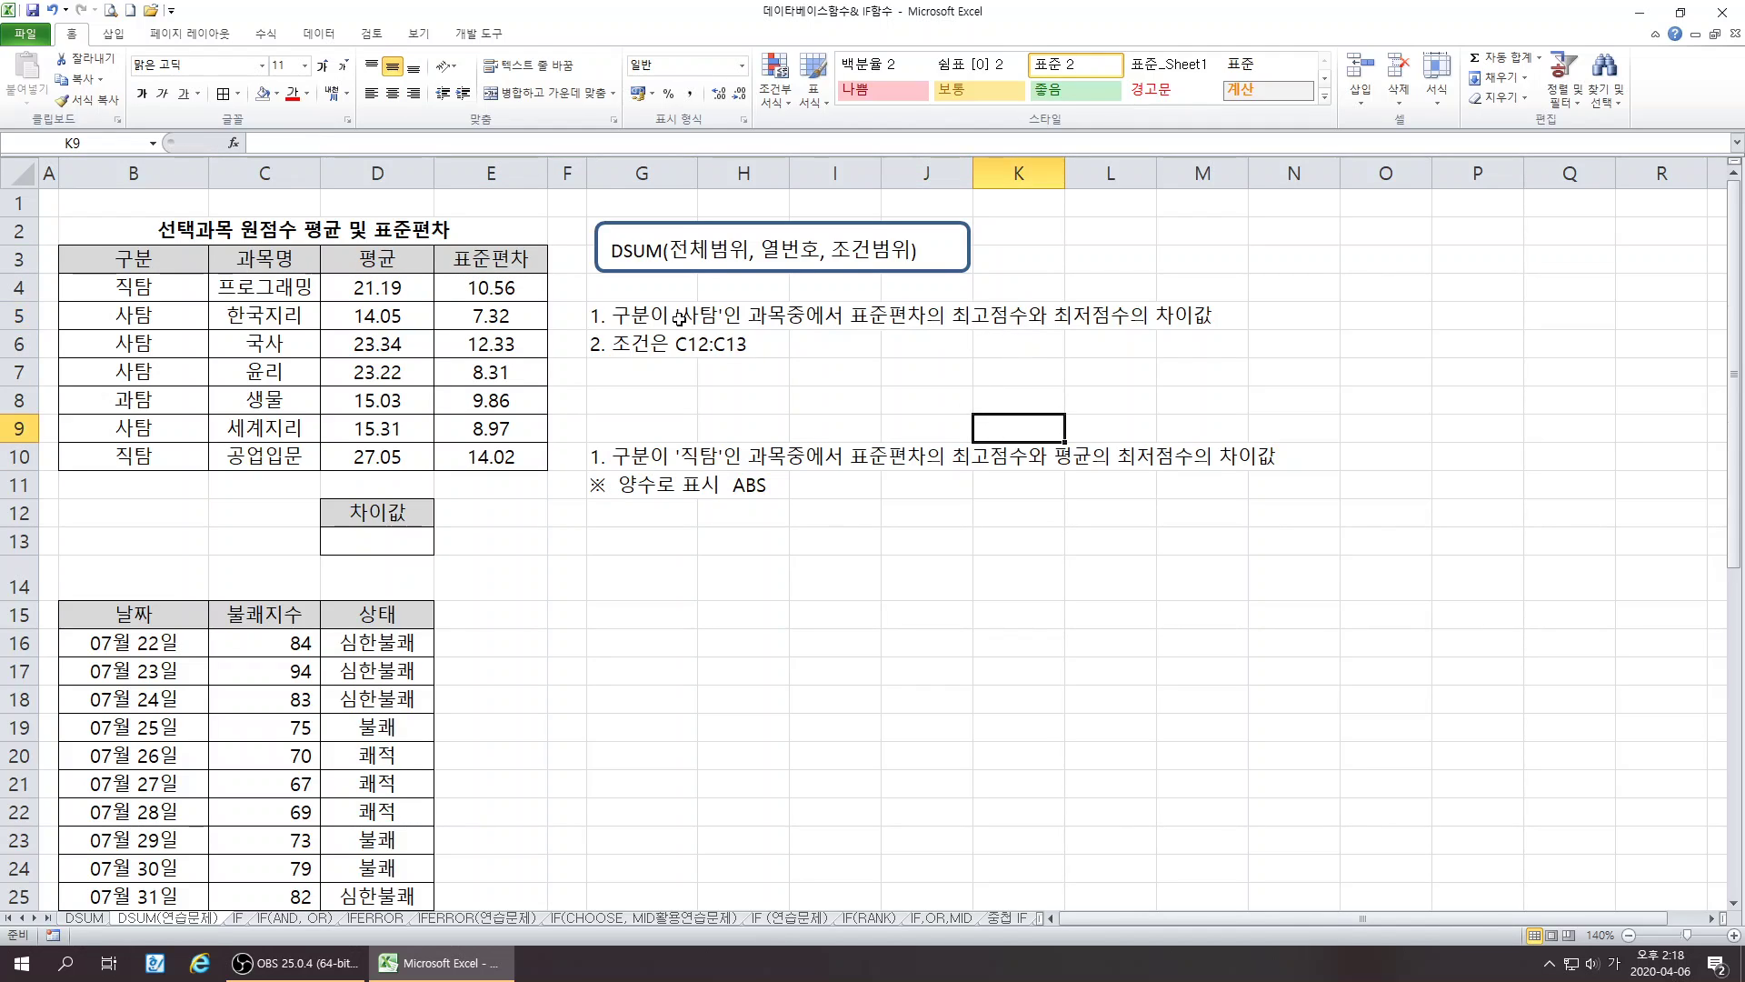
double_click(631, 316)
drag(951, 315, 1026, 326)
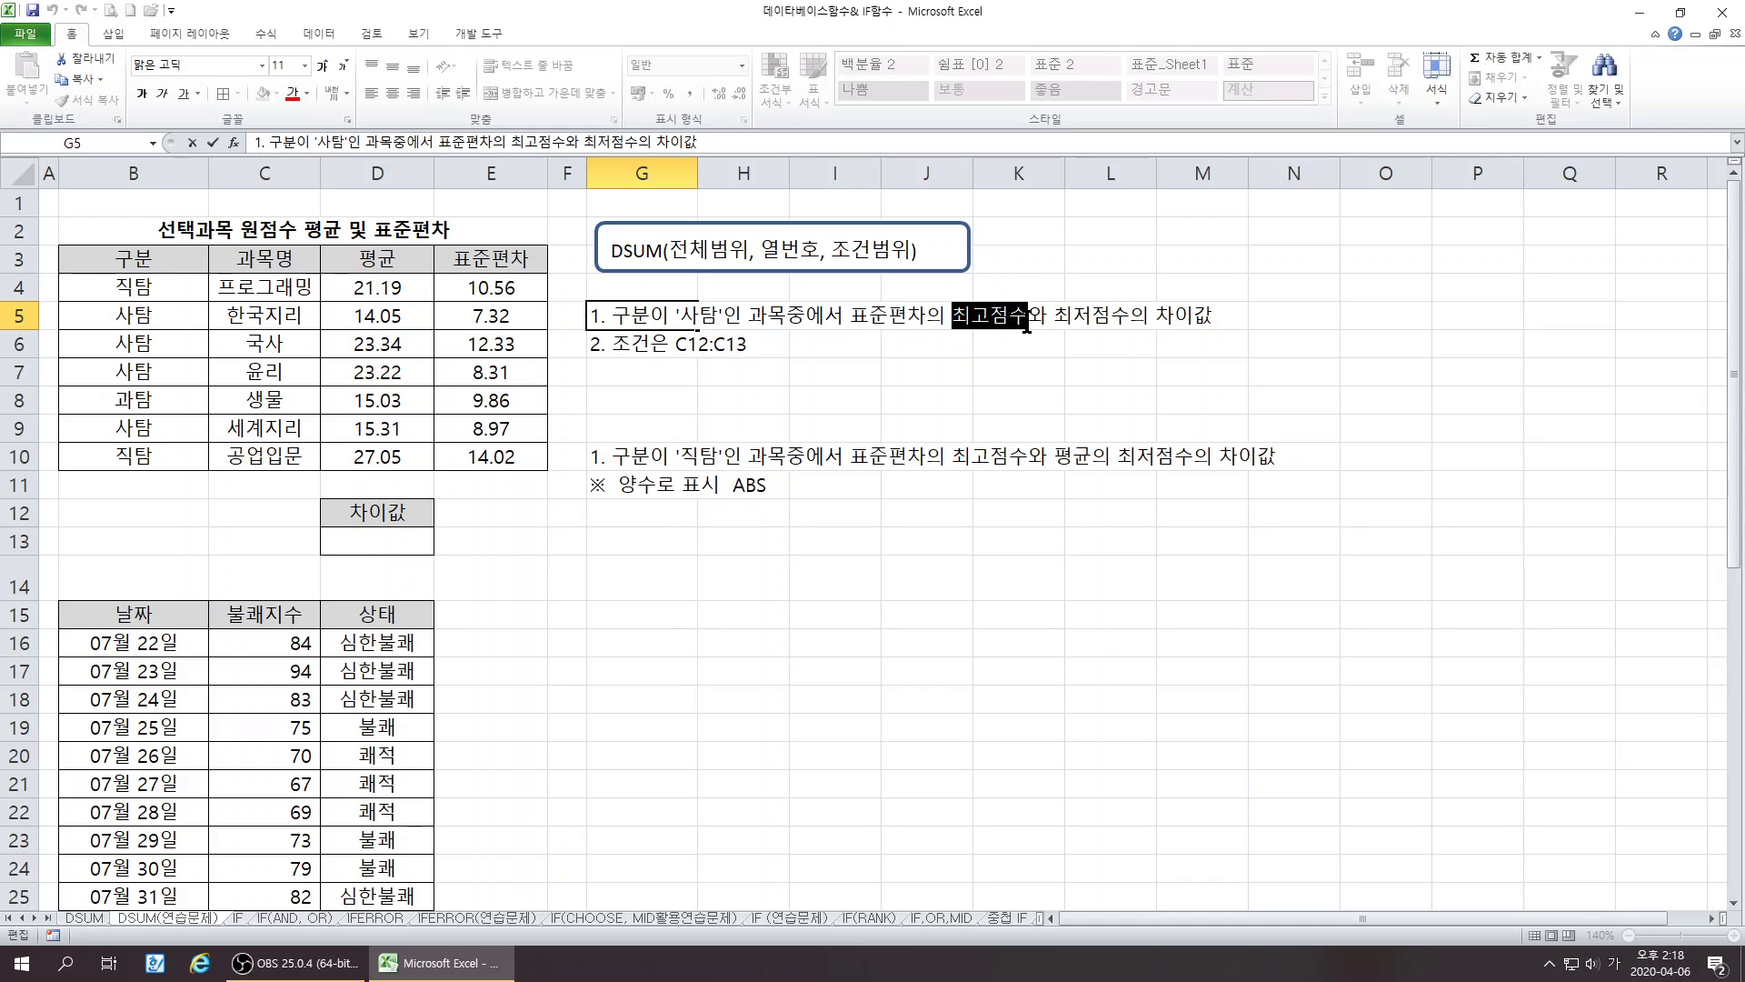
- Enter the note DMAX in K6, beneath the words 최고점수 of the first task
click(986, 346)
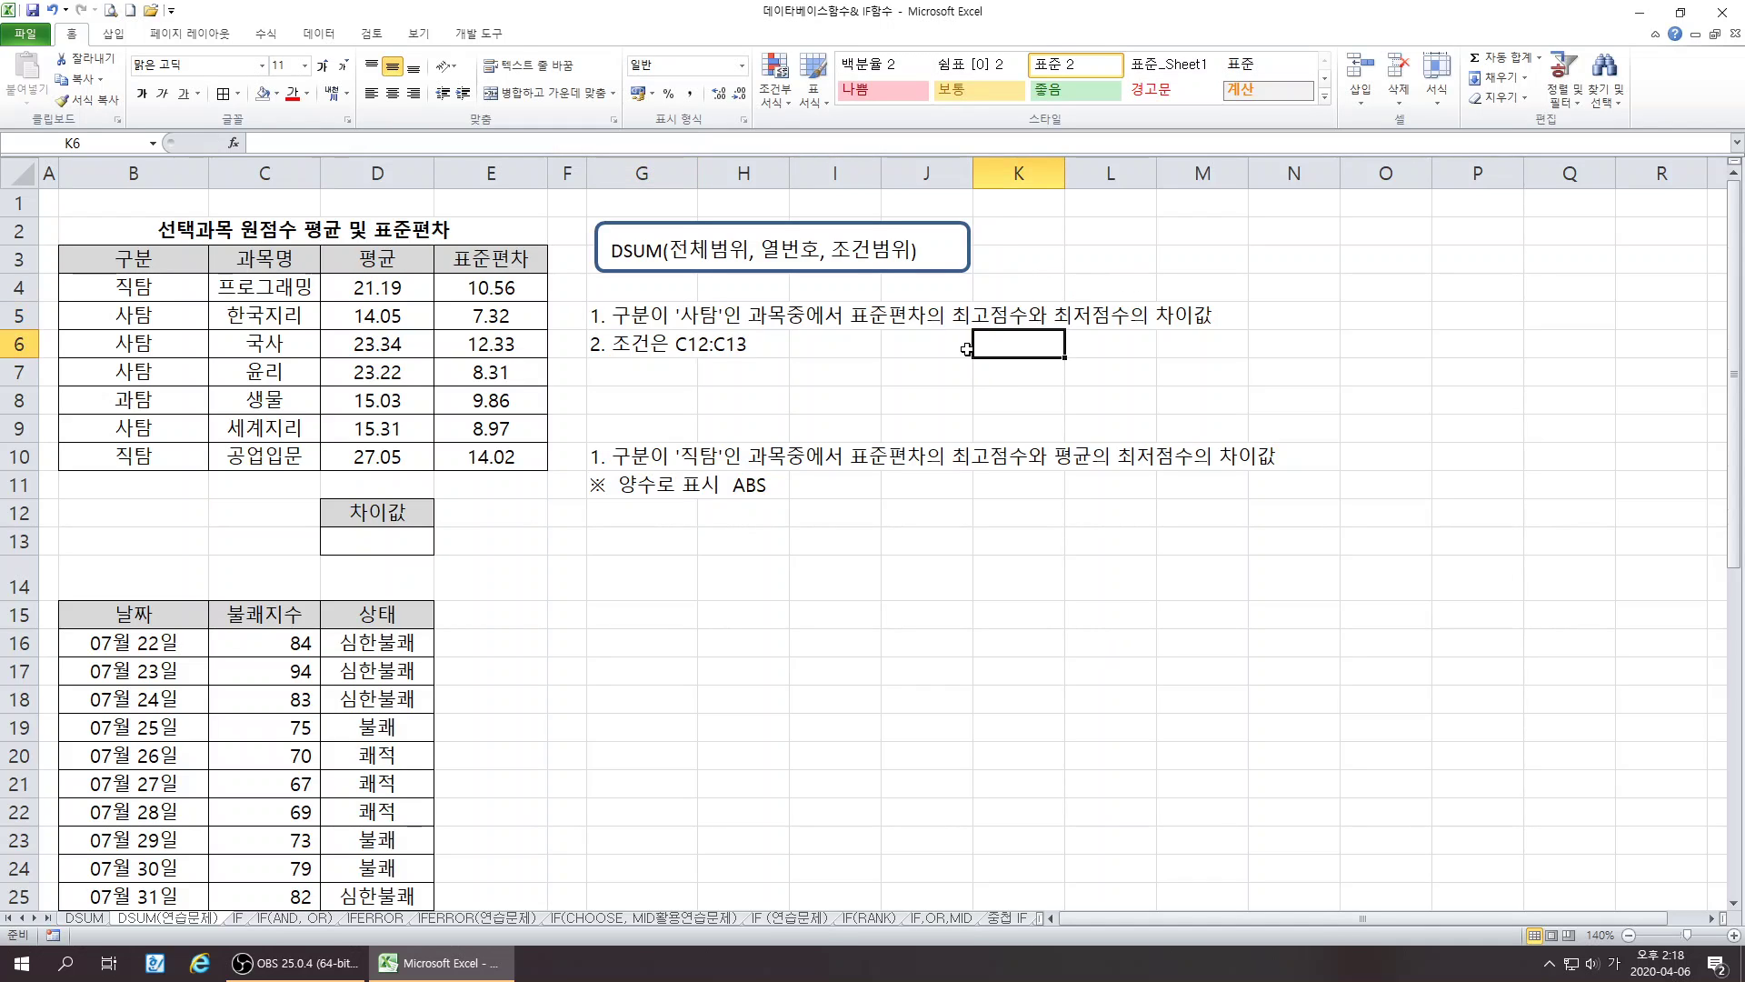
text(ㅡ)
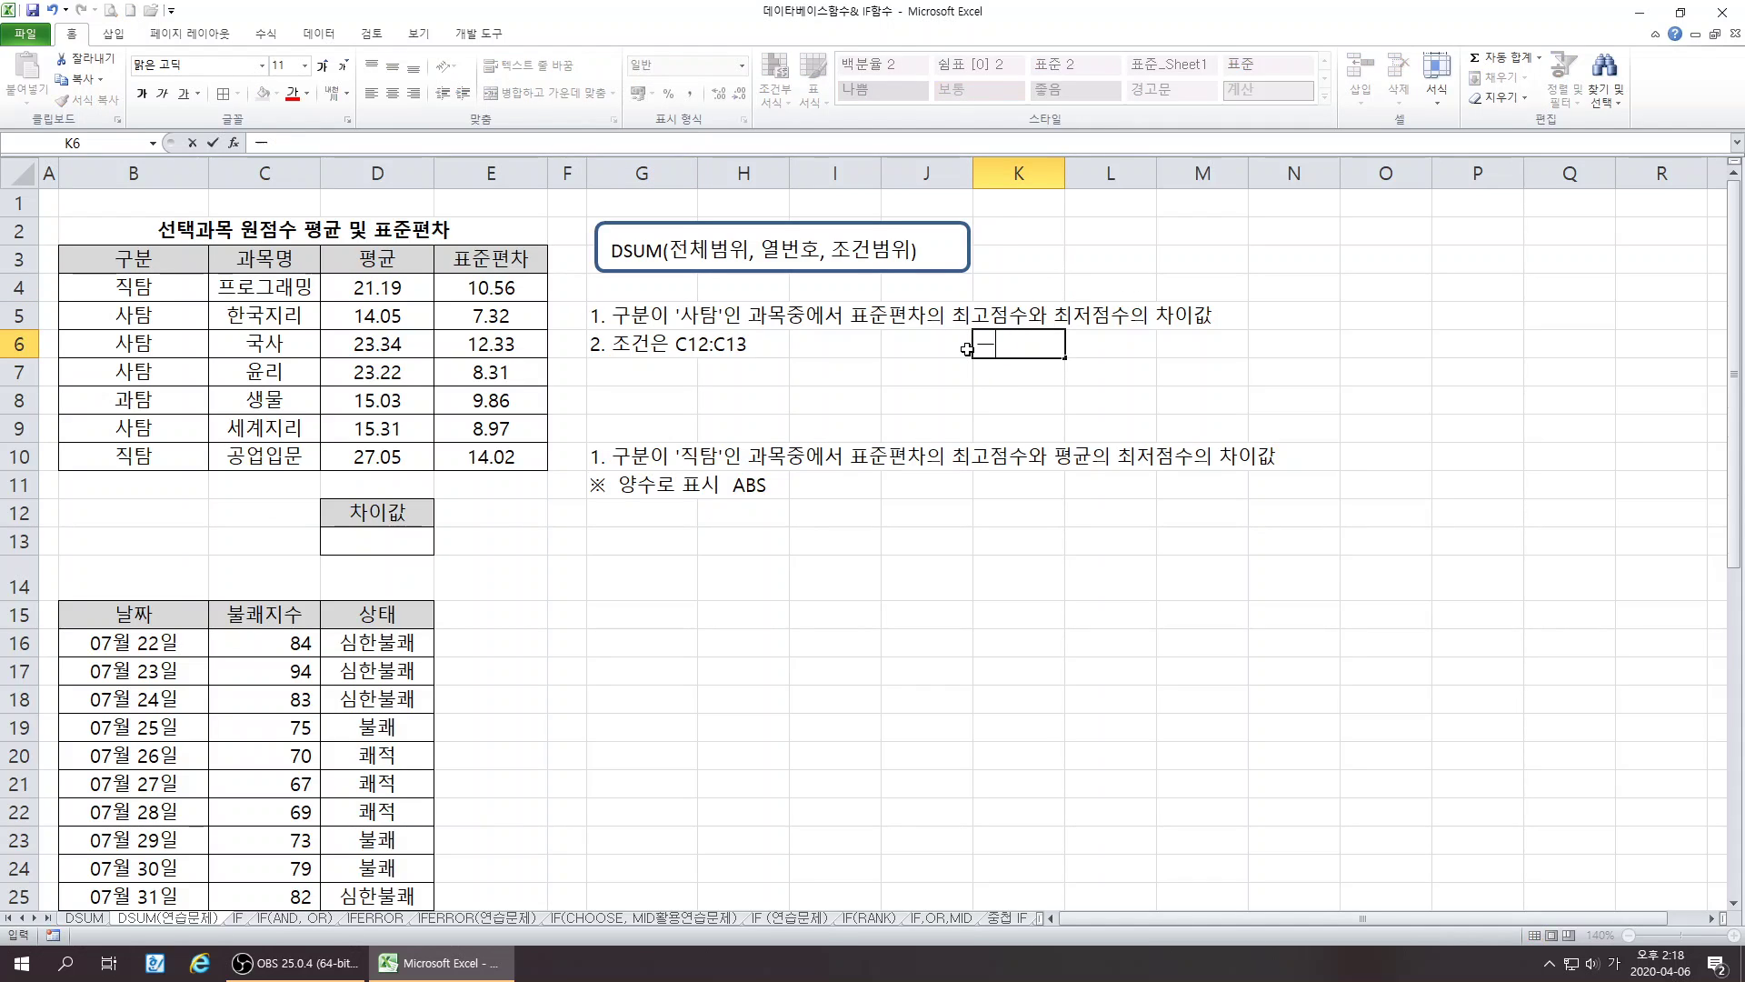
text(ㅁMAX)
key(Left)
key(Left)
key(Right)
key(Right)
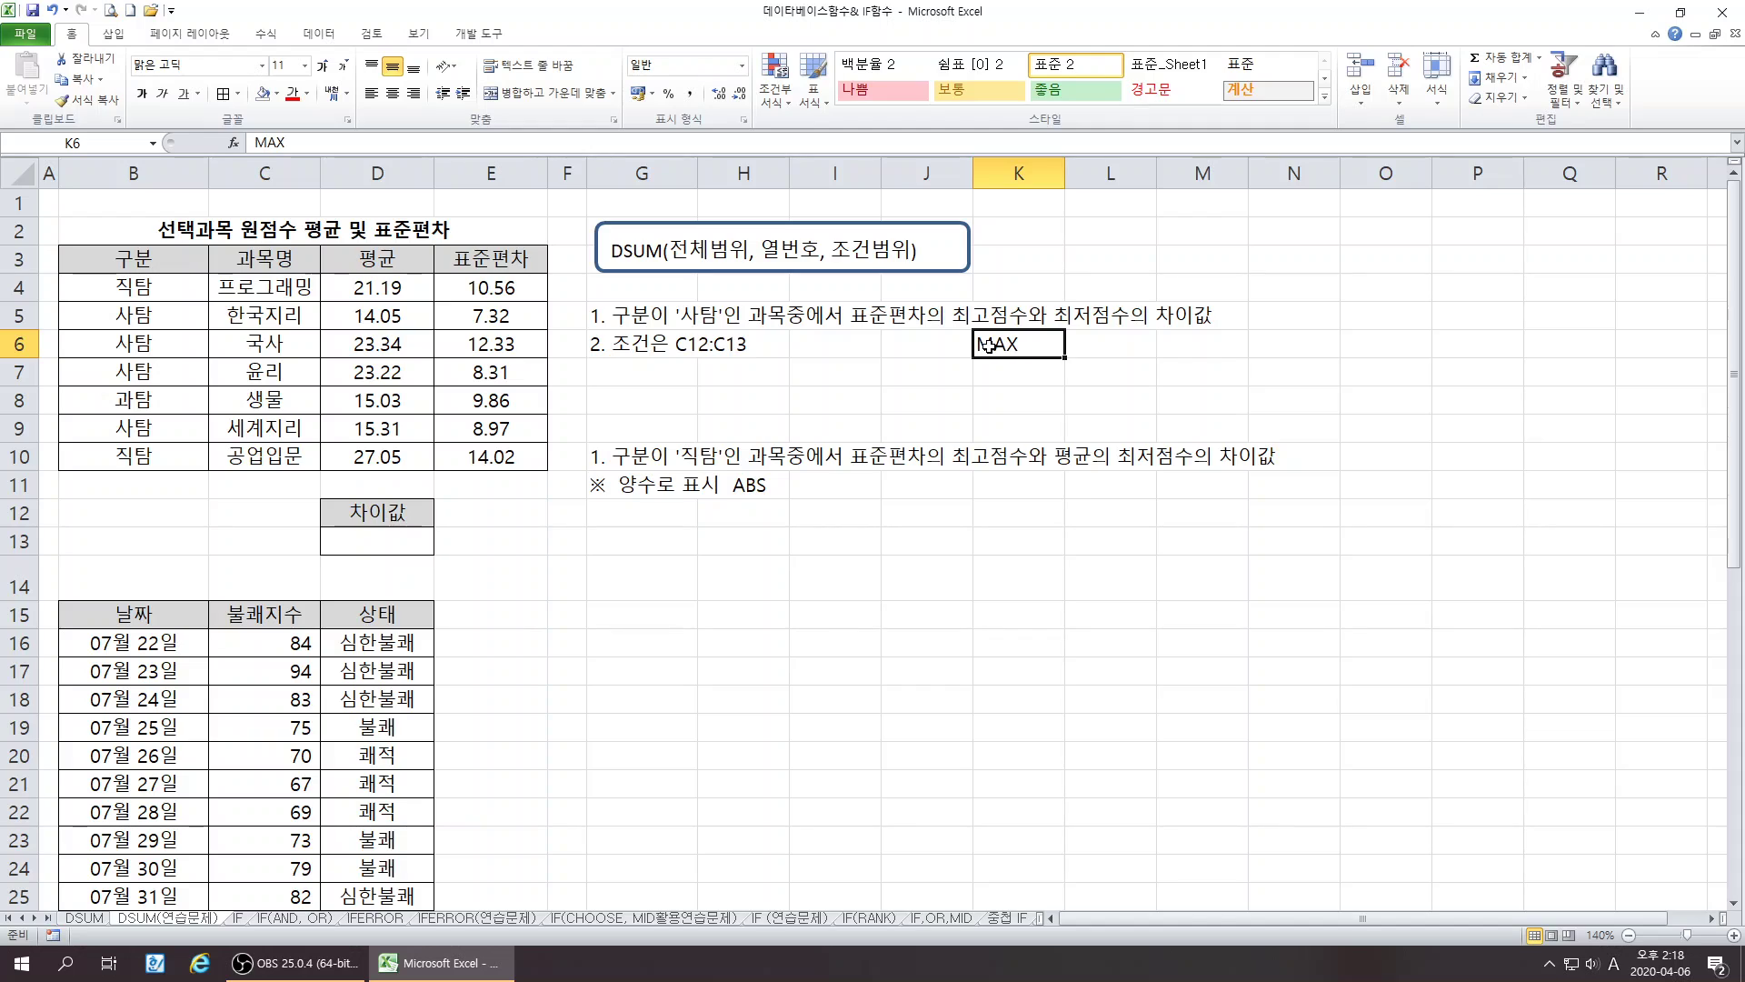
double_click(987, 346)
text(D)
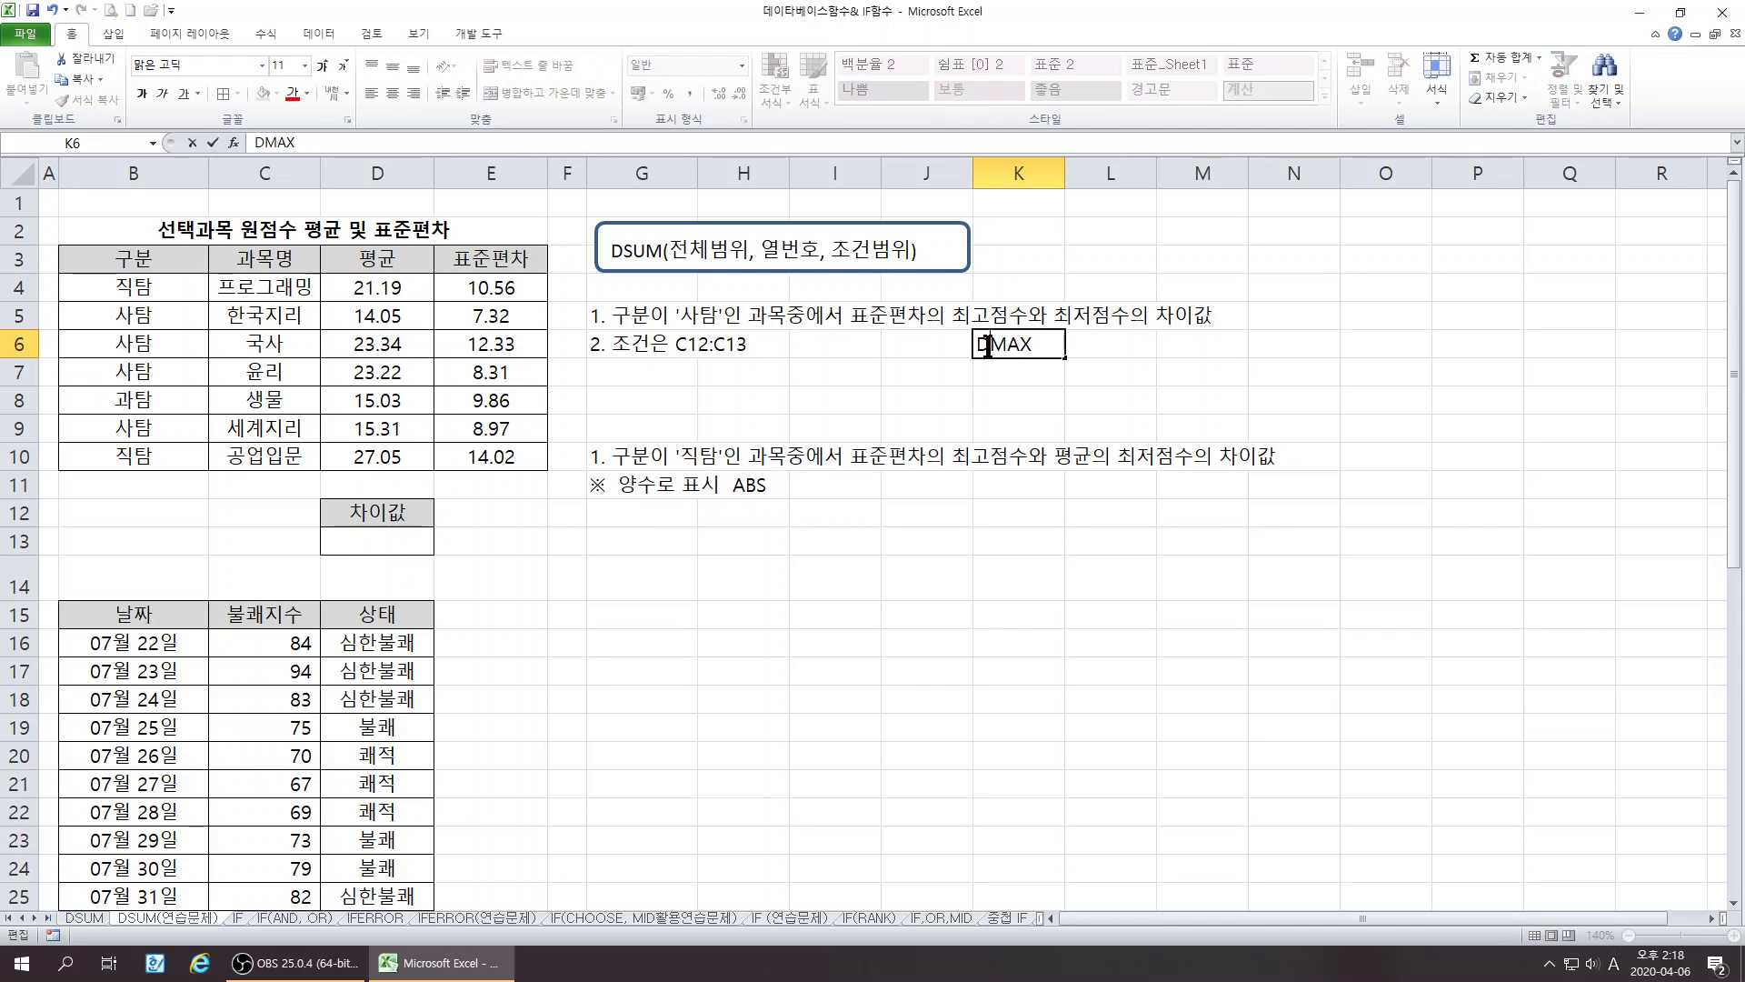
- Enter the note DMIN in L6, beneath the words 최저점수 of the first task
click(1106, 319)
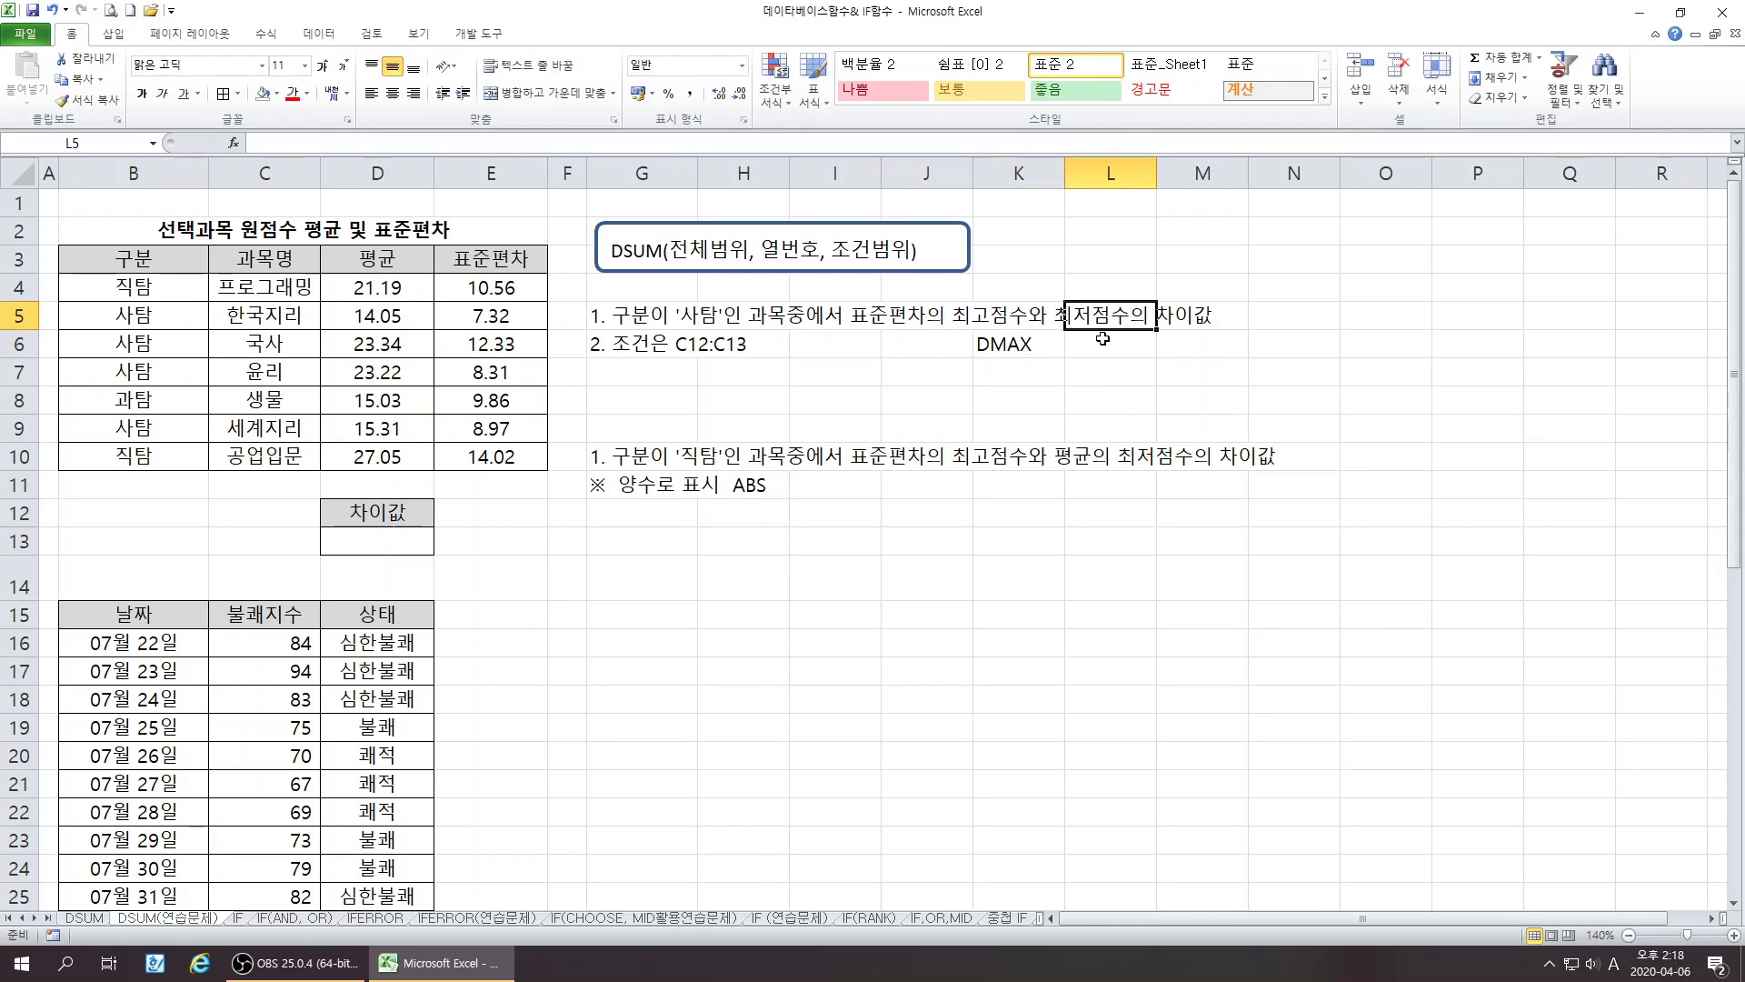
double_click(1100, 342)
text(D)
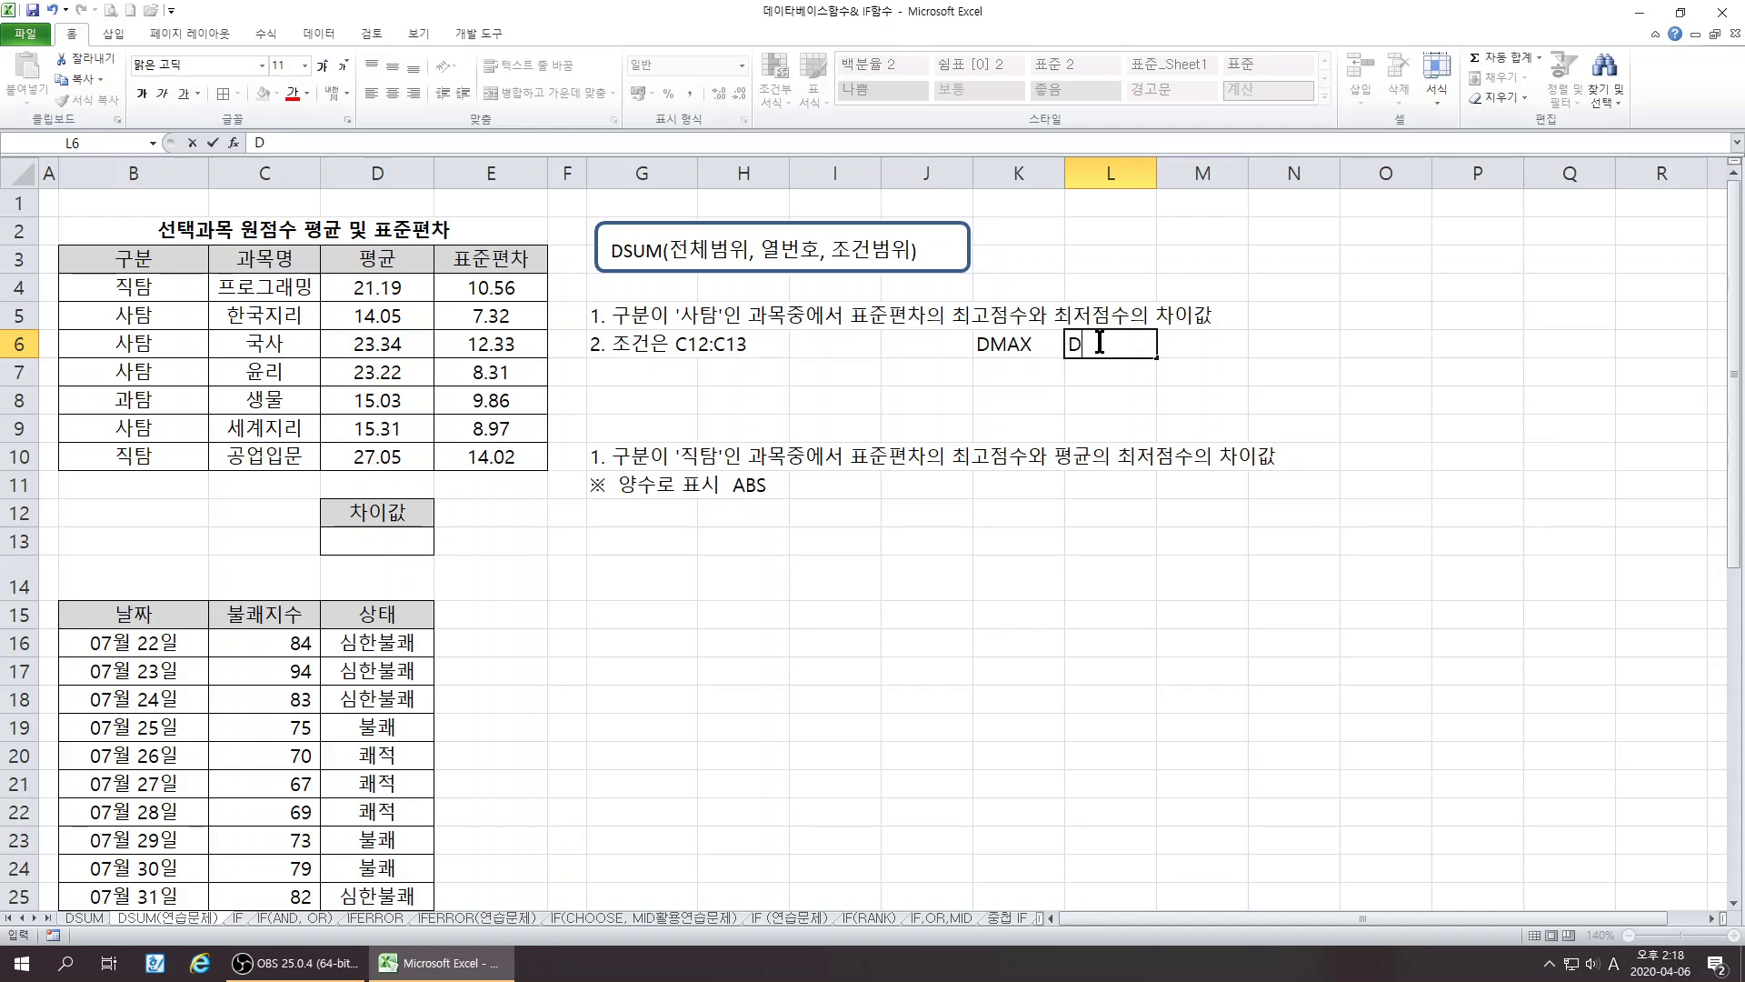
text(MIN)
click(1001, 384)
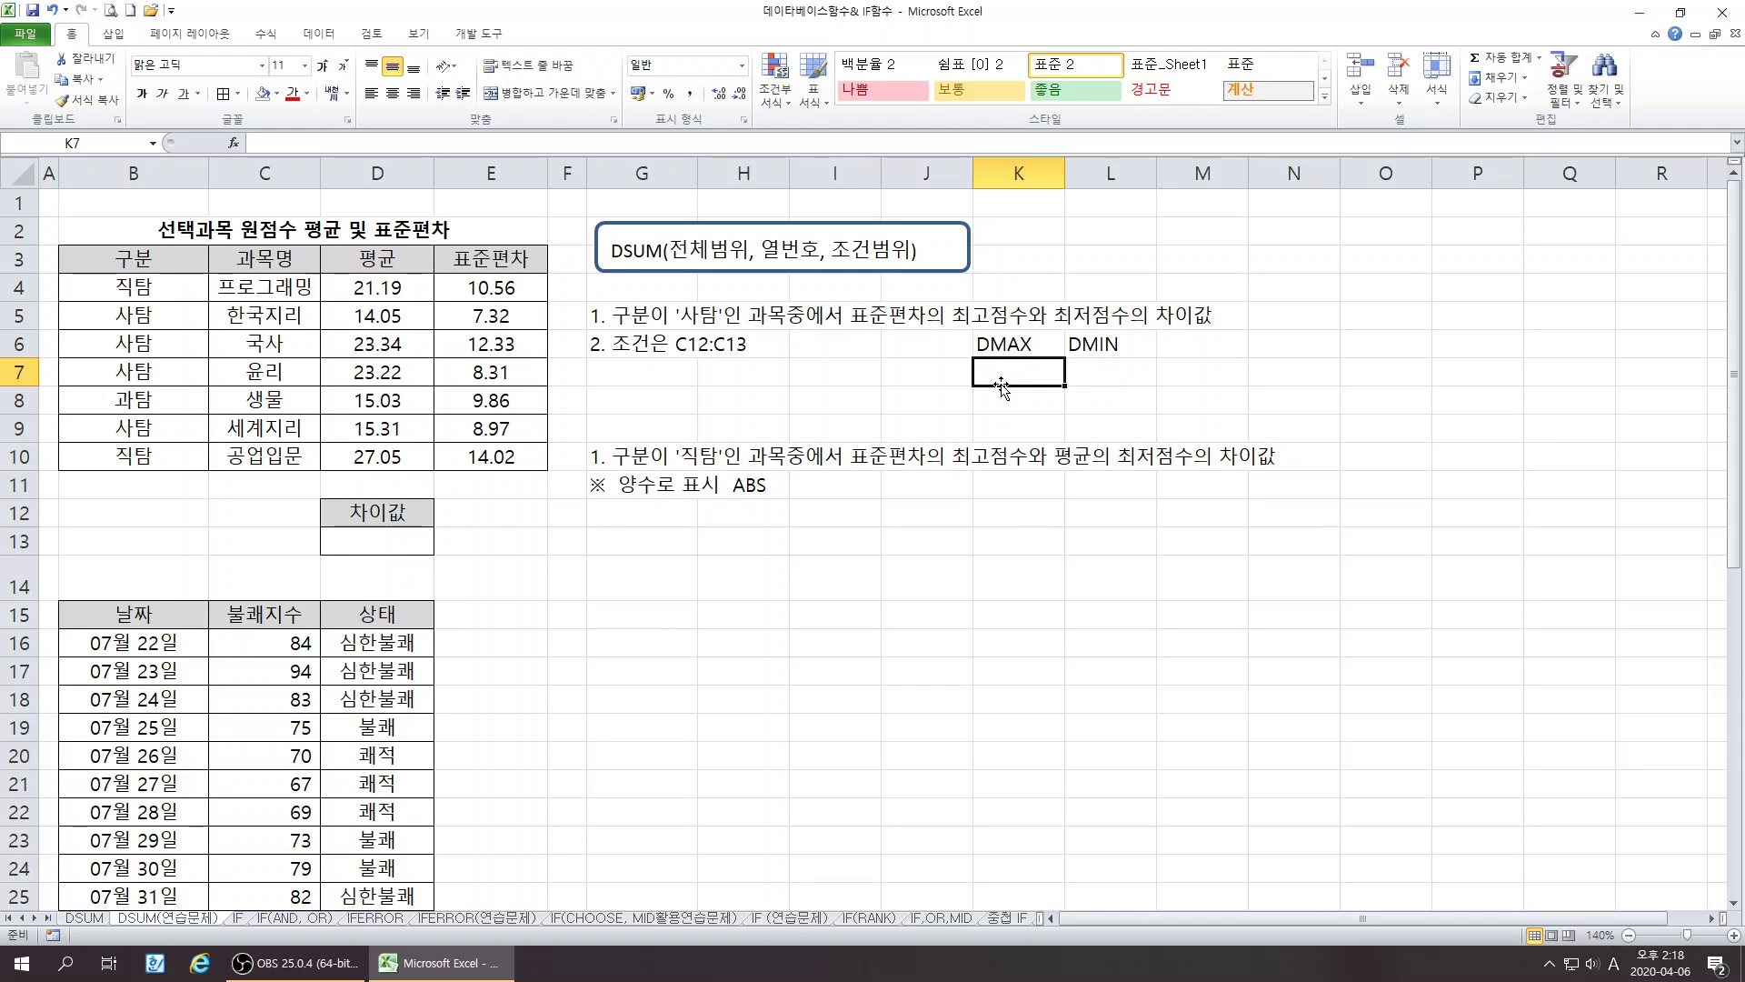
- Review the condition note in G6 and locate the criteria range C12:C13 beside the 차이값 cells
click(642, 346)
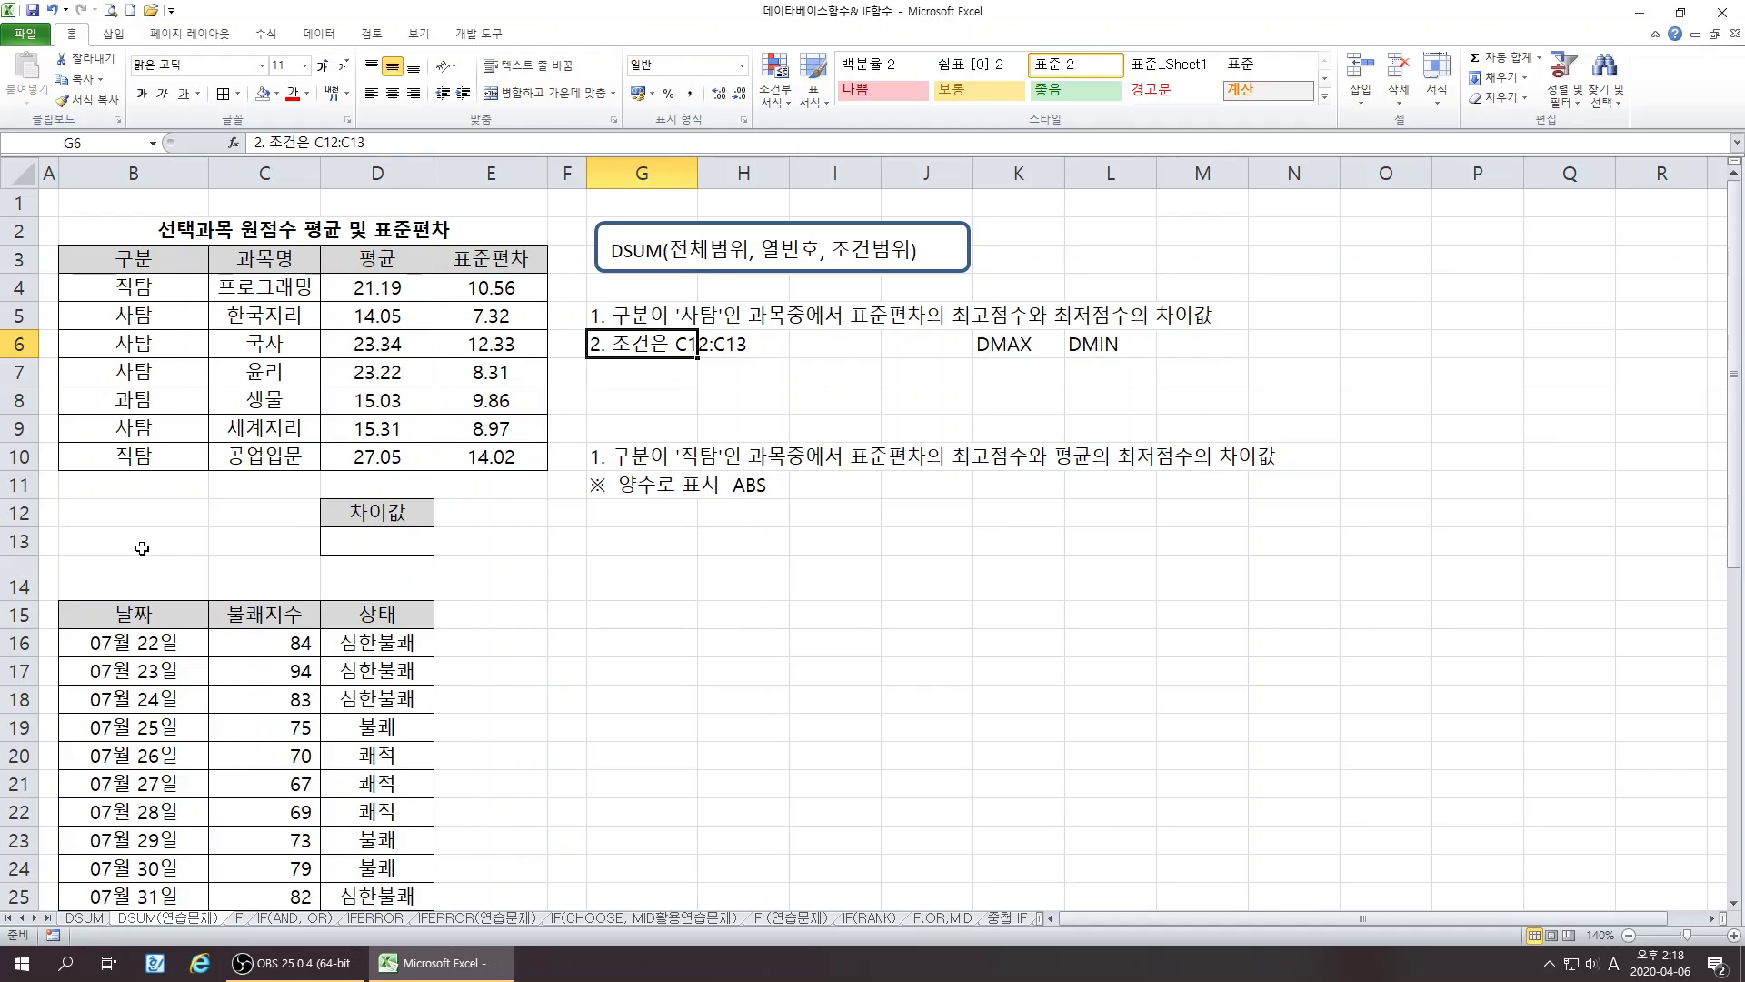
click(249, 515)
click(263, 544)
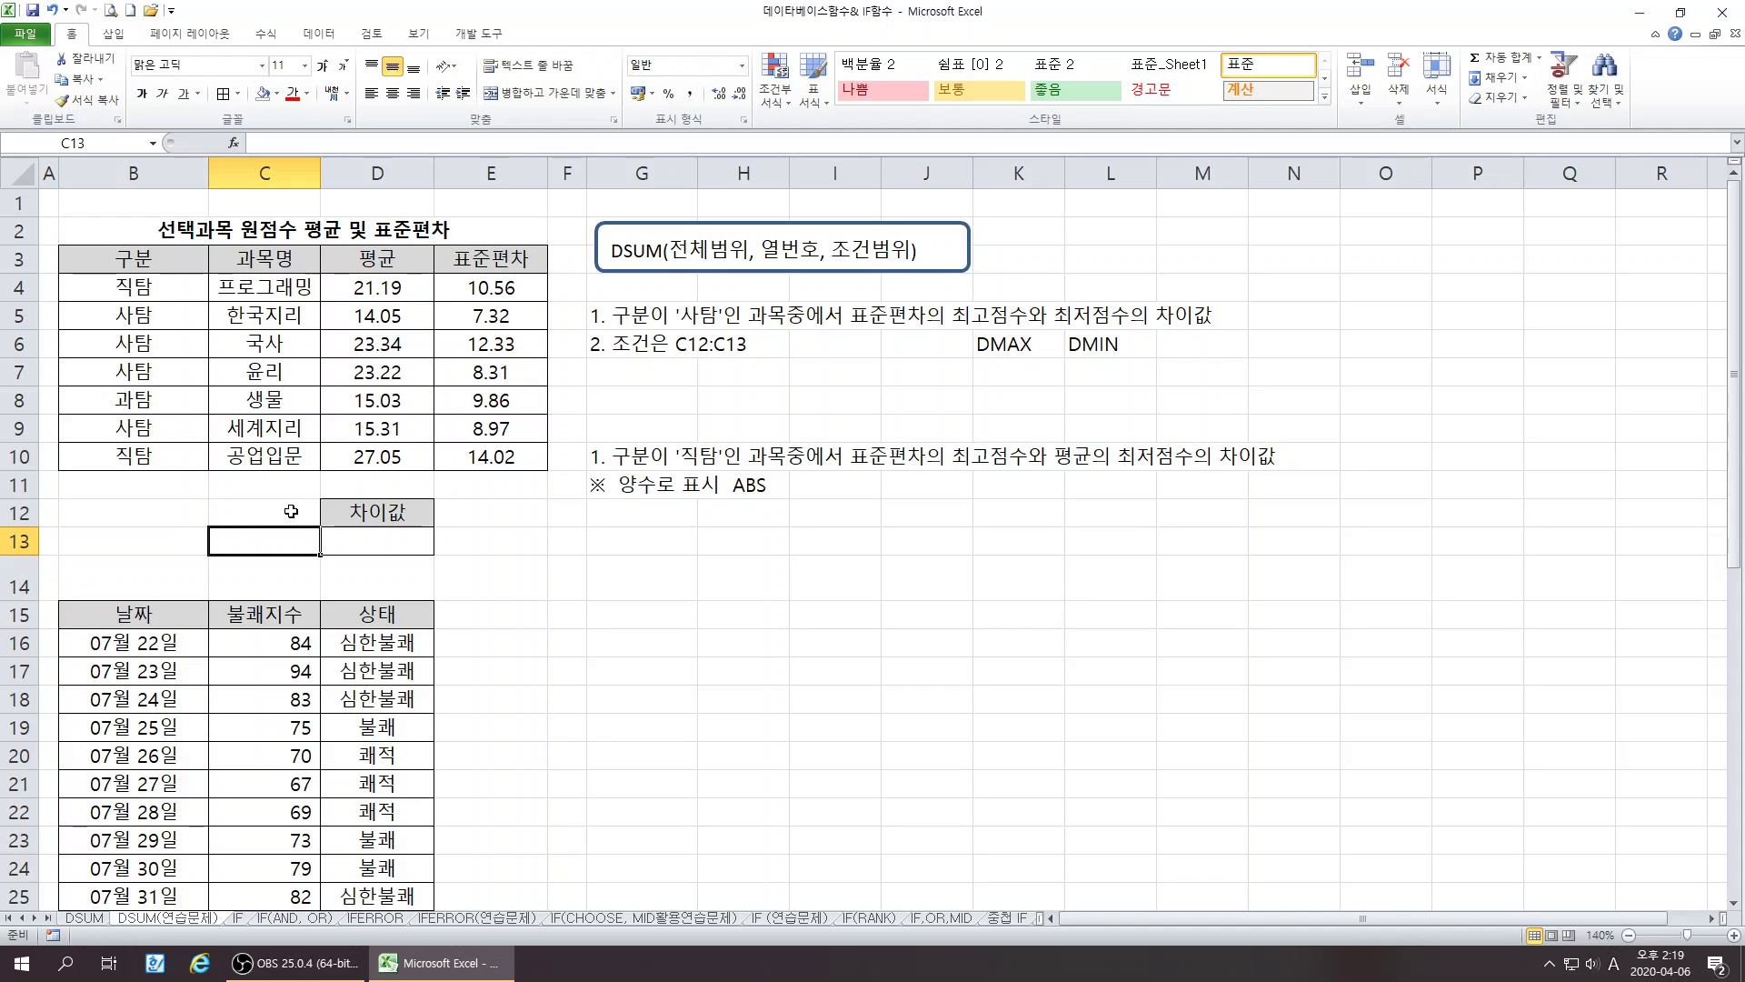
drag(291, 510, 264, 543)
click(534, 592)
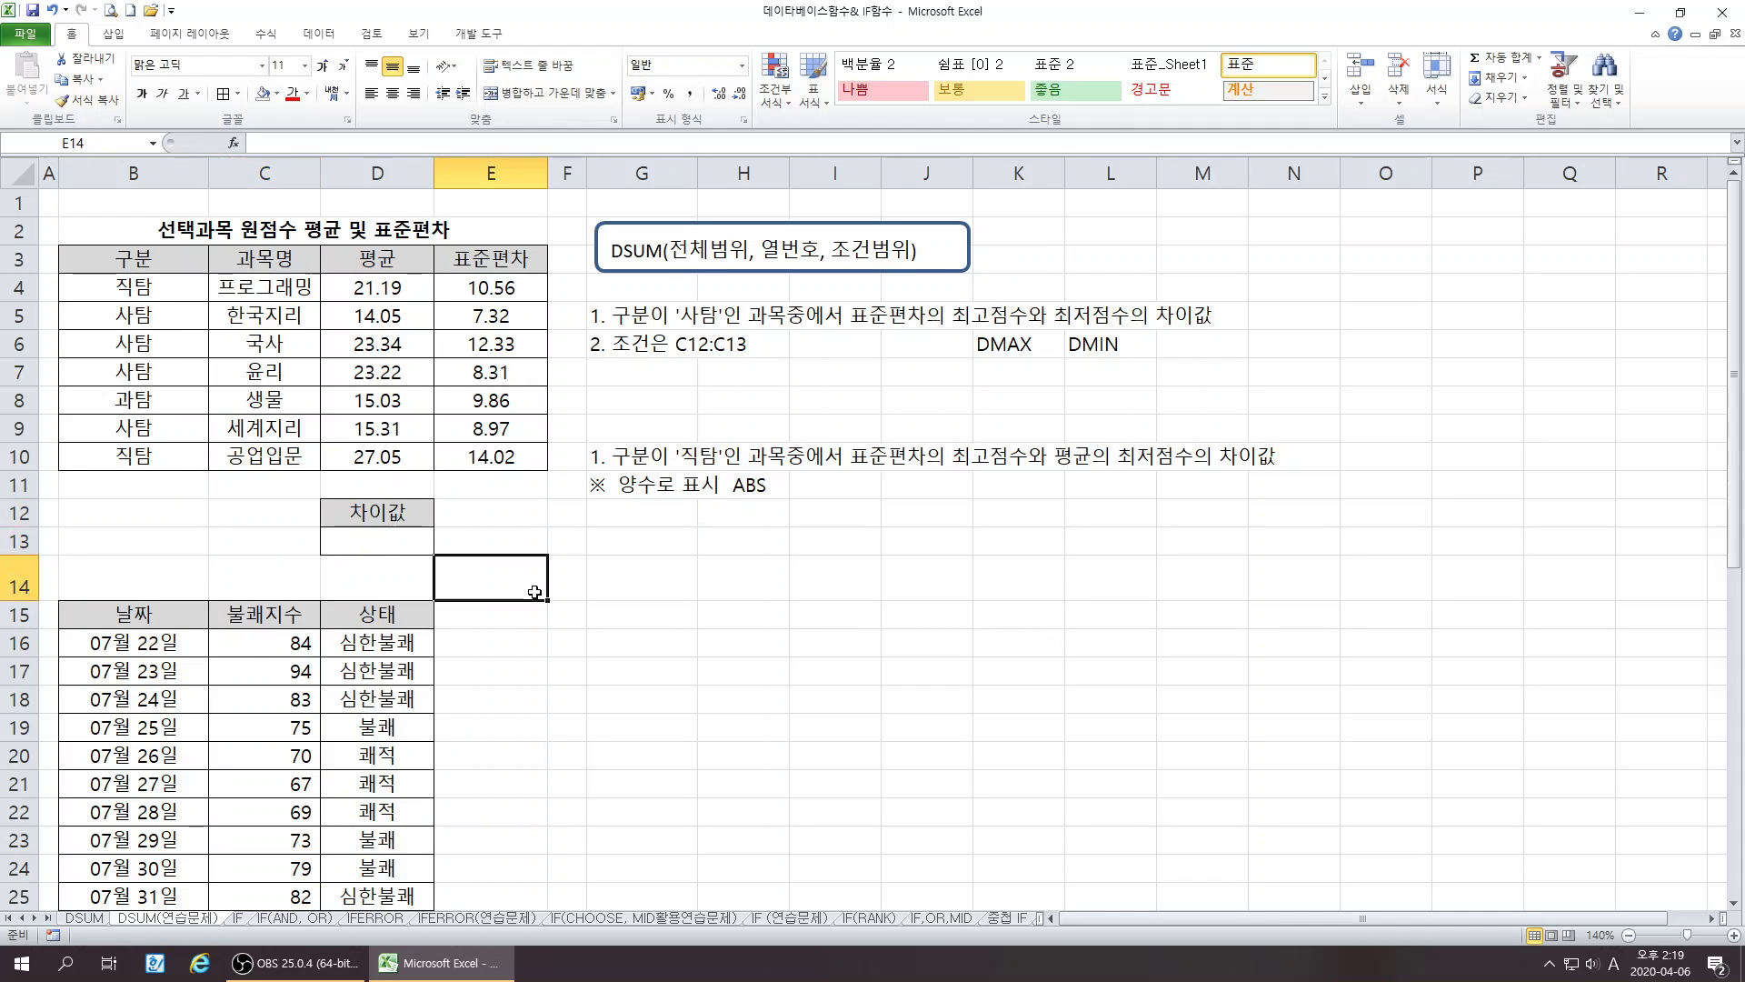
click(280, 510)
double_click(280, 510)
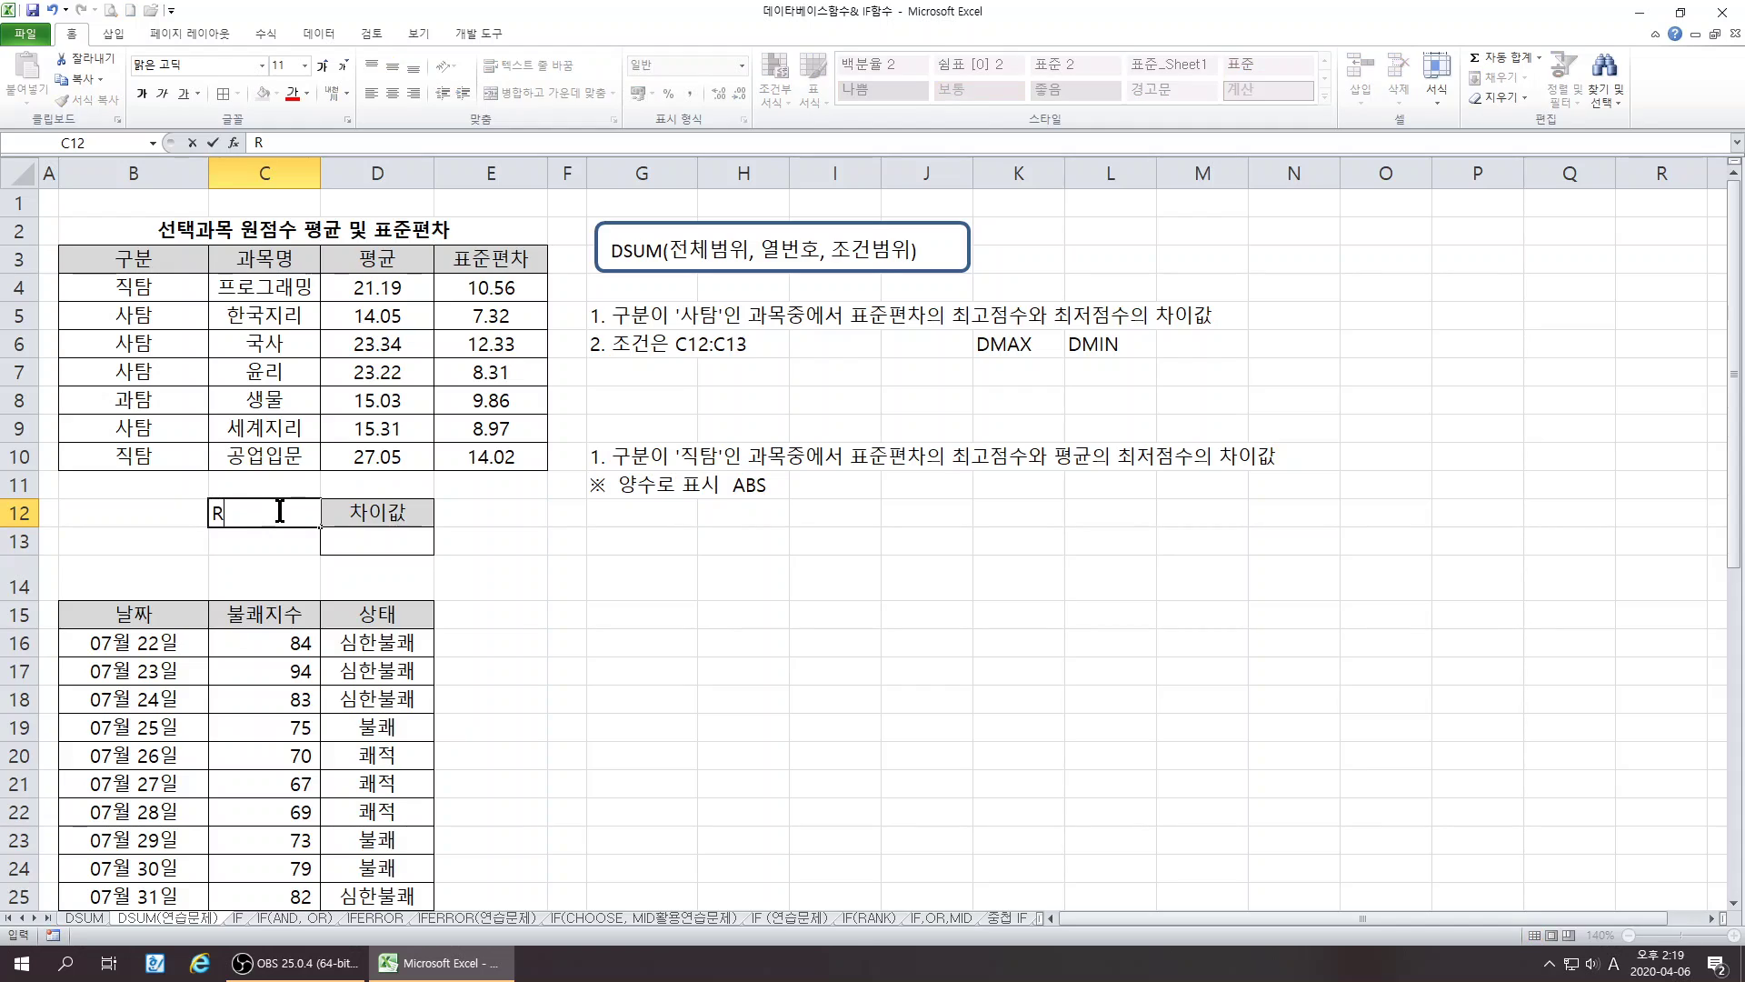
text(구)
key(BackSpace)
key(Escape)
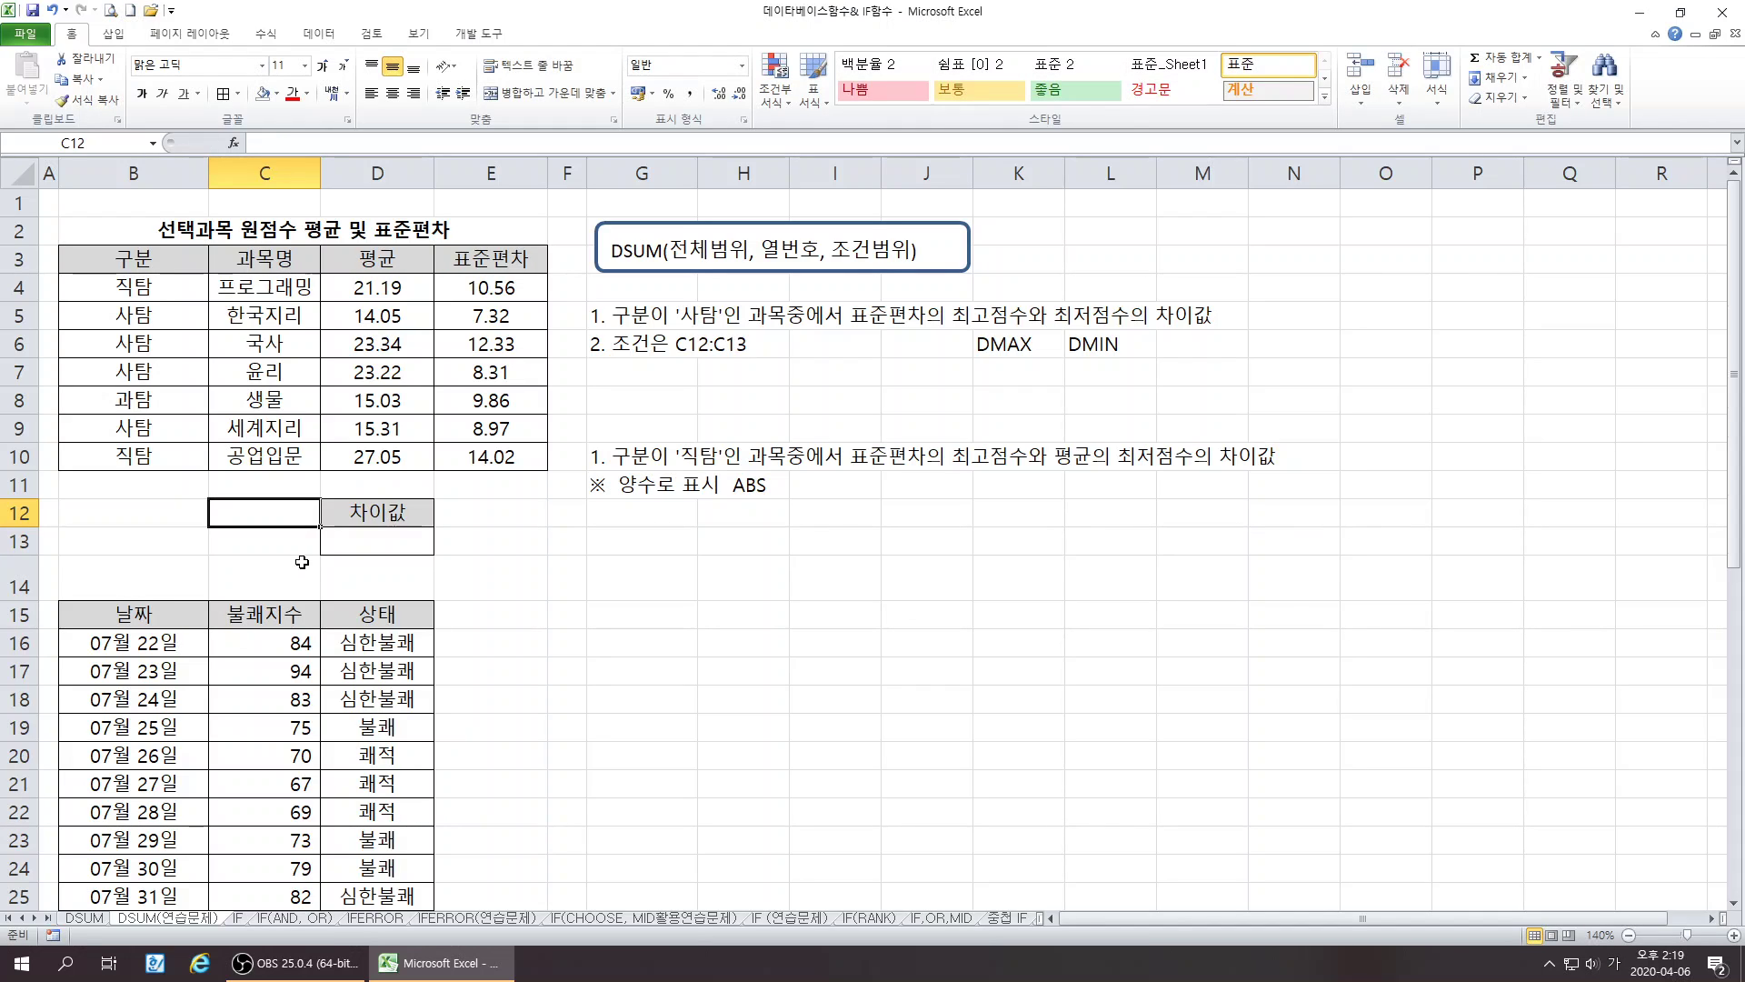
- Copy the 구분 header from B3 into C12 as the criteria heading
click(129, 262)
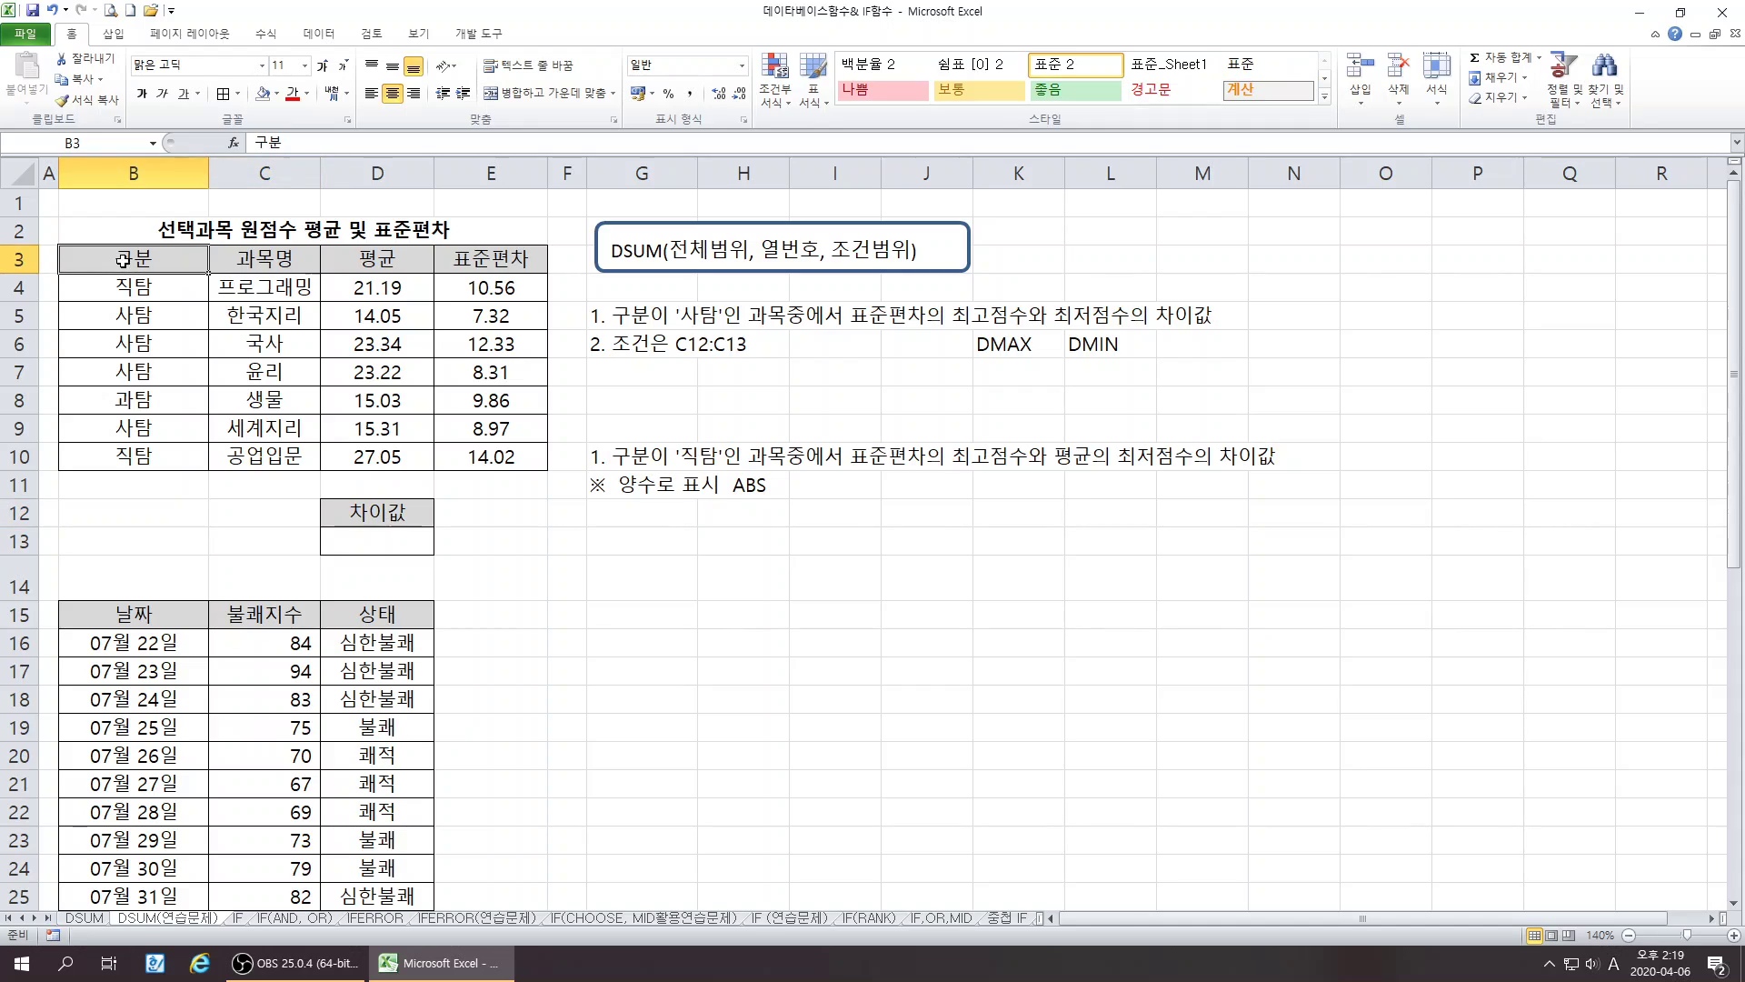
key(ctrl+c)
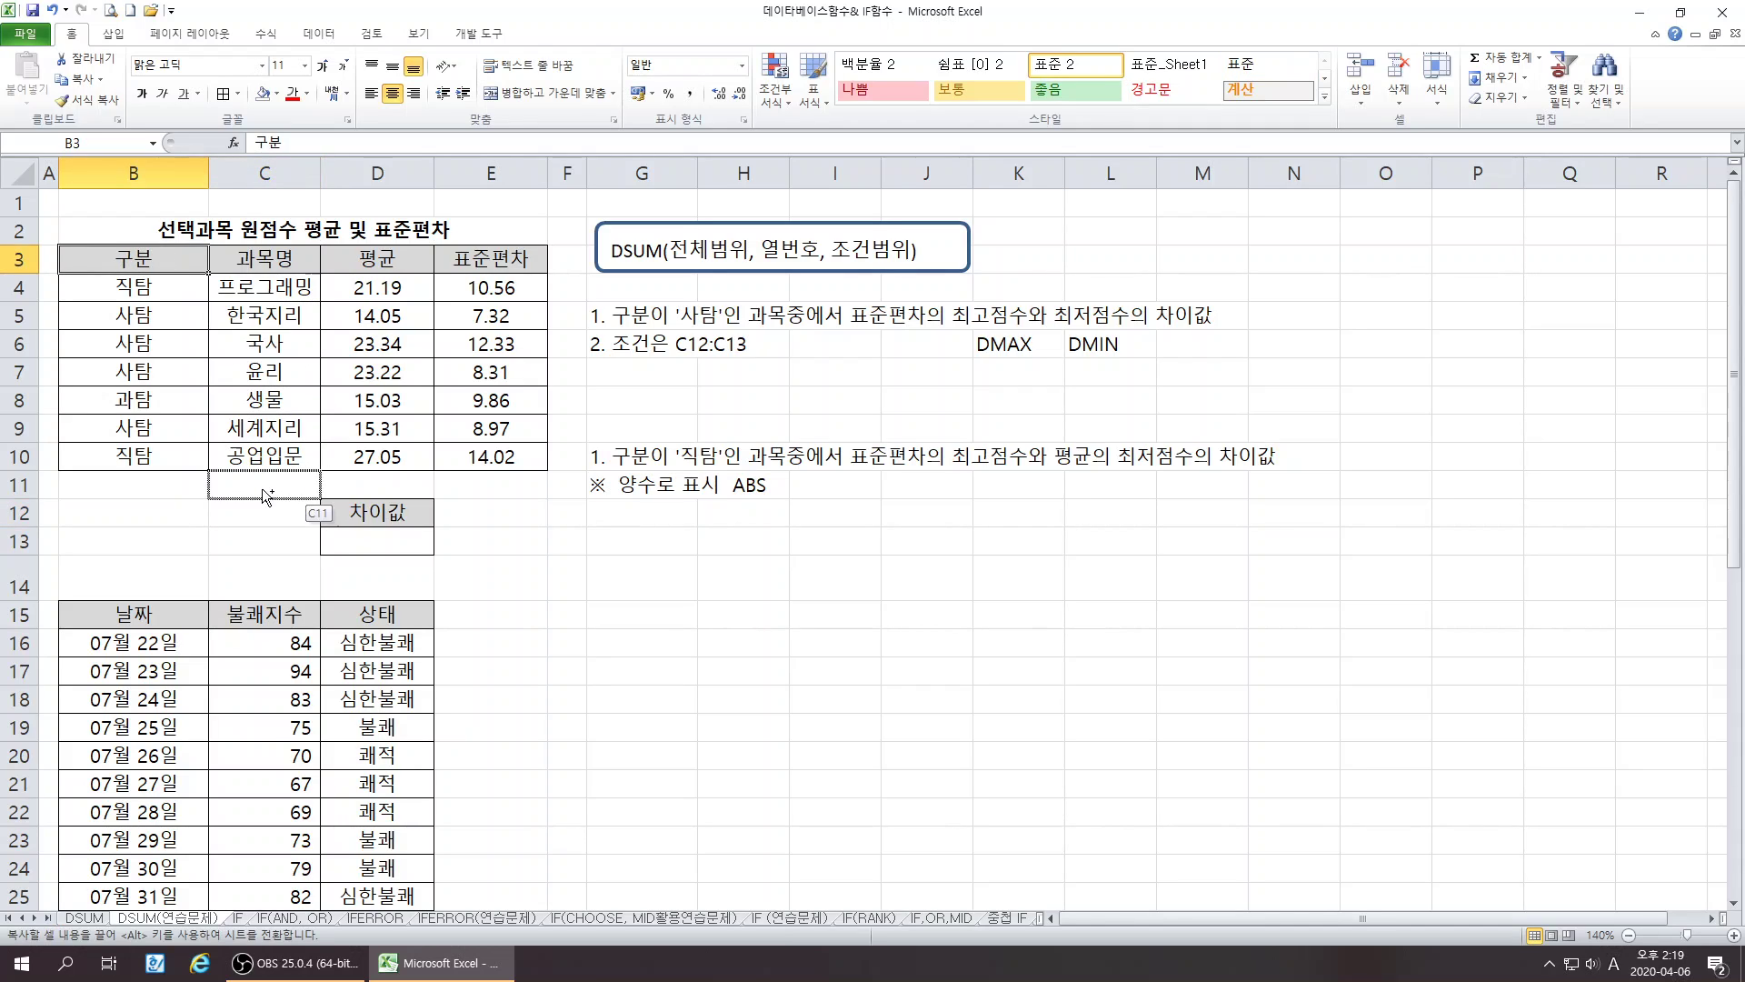
click(266, 513)
key(Return)
- Copy the value 사탐 from B5 into C13, below the criteria heading
click(117, 312)
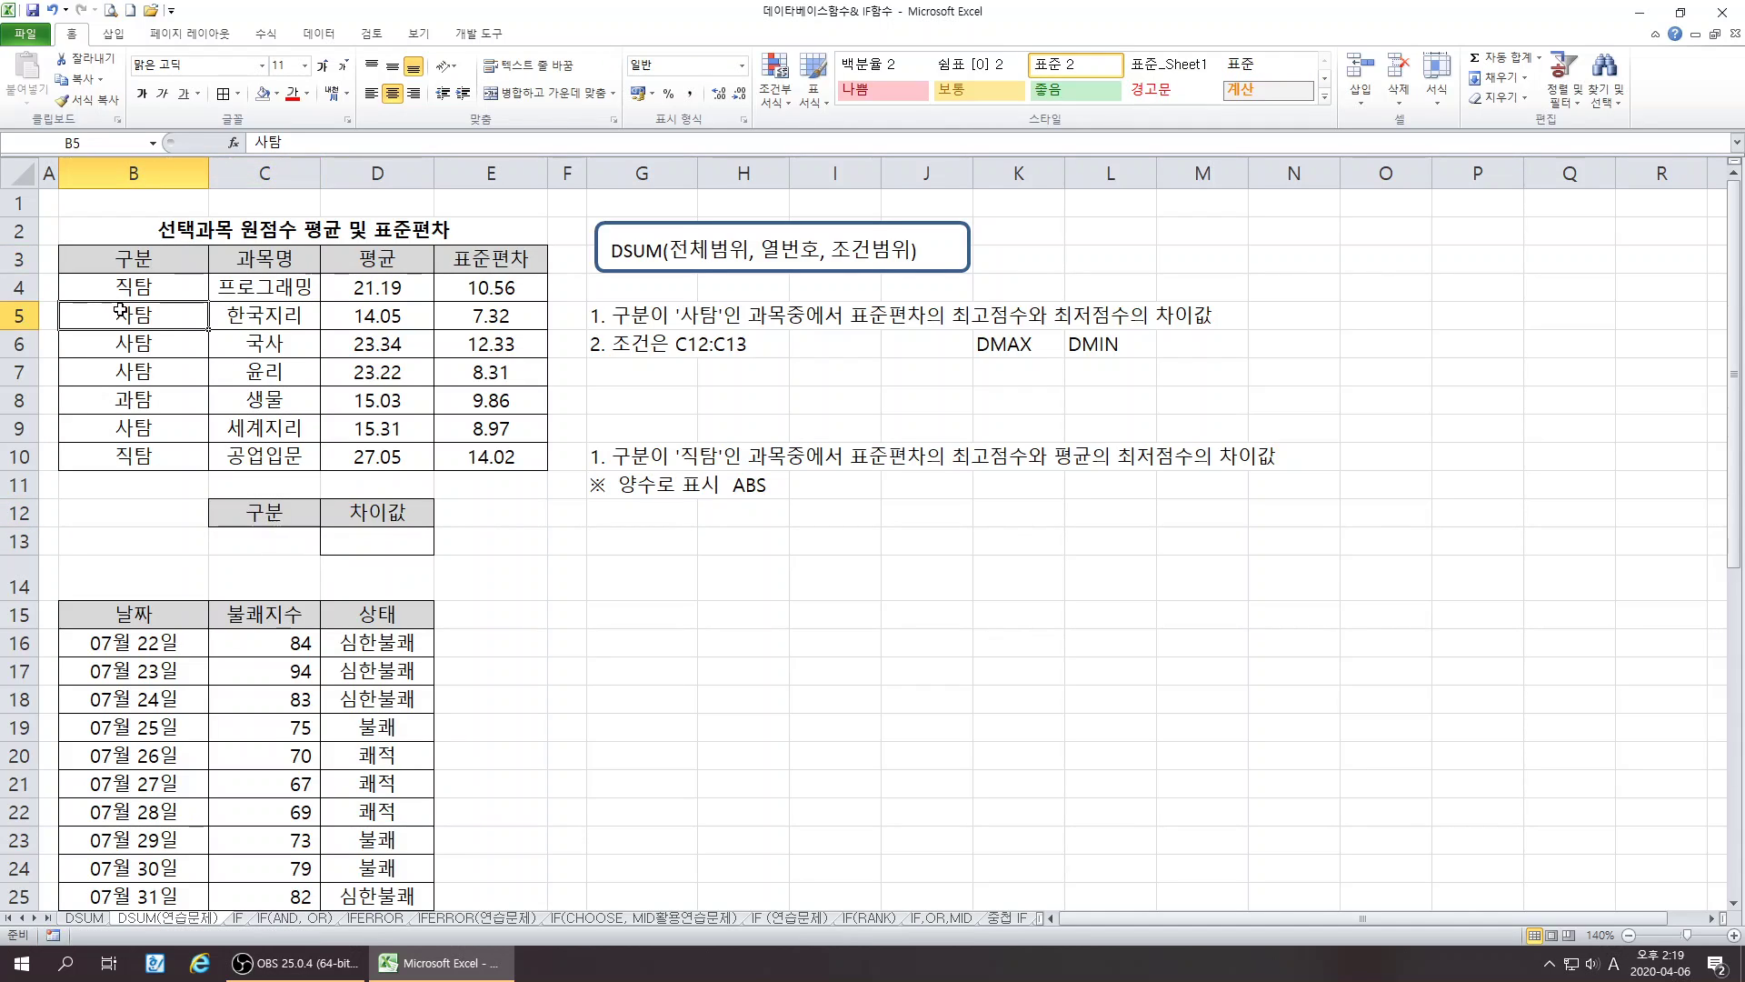
click(136, 284)
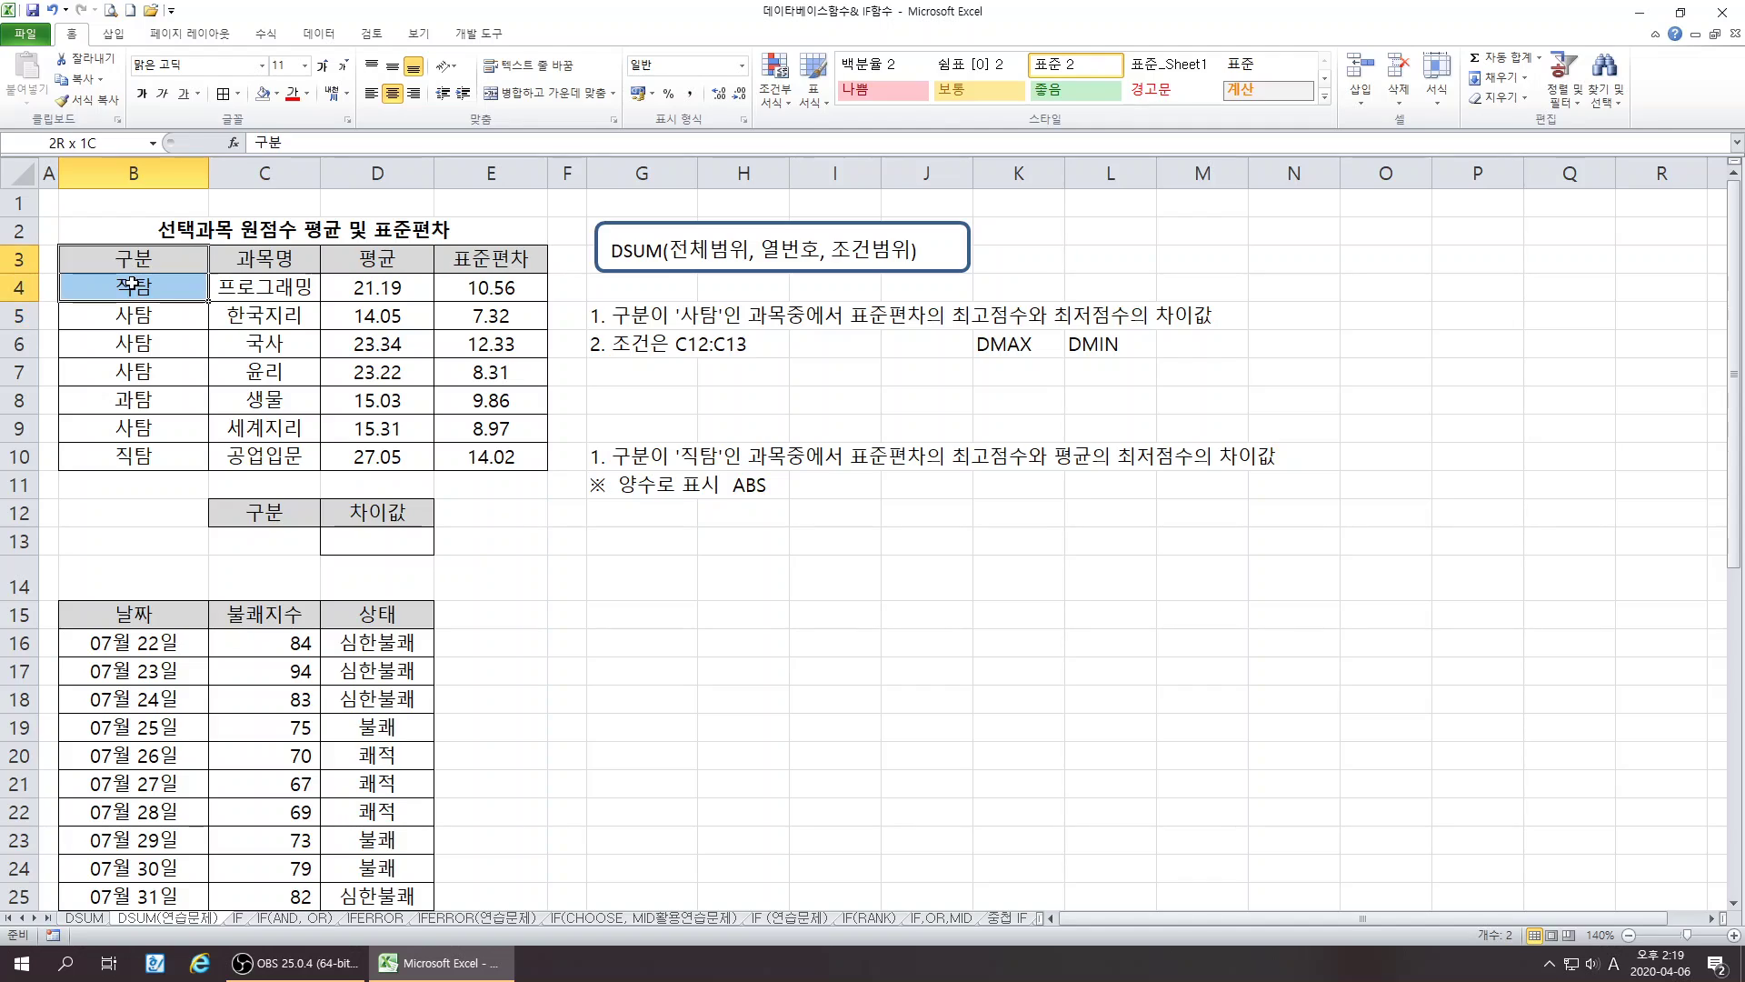
click(135, 313)
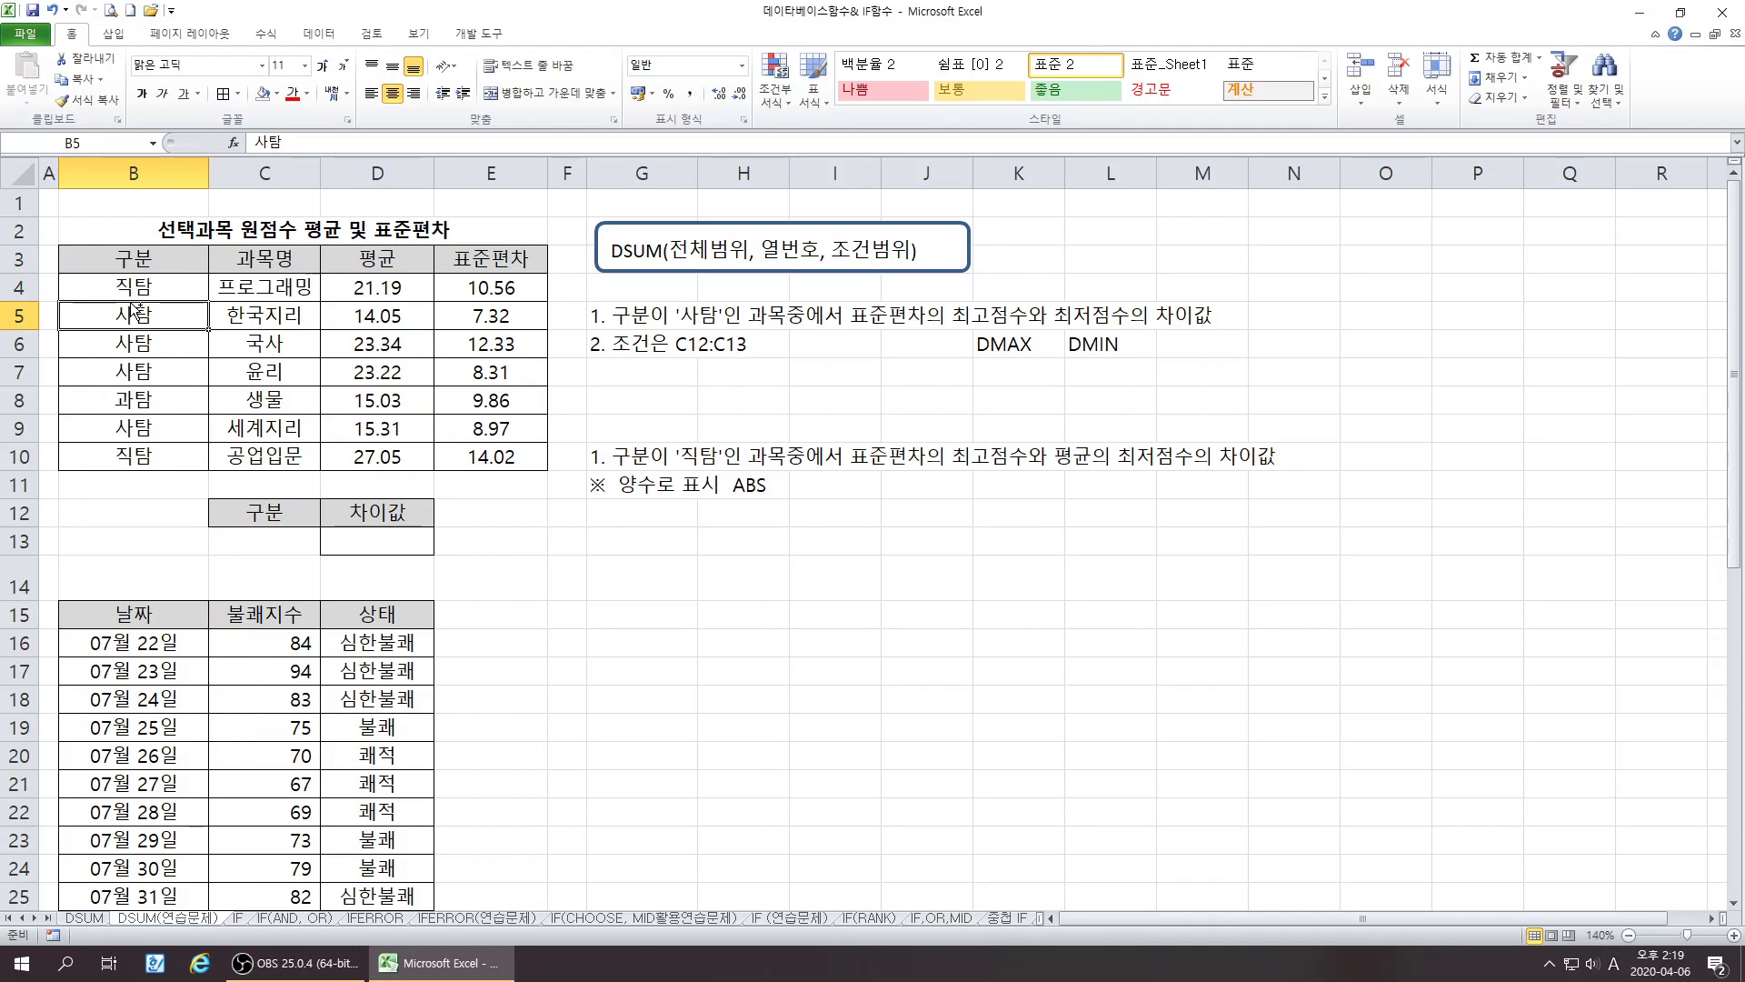
drag(136, 326, 244, 549)
click(664, 669)
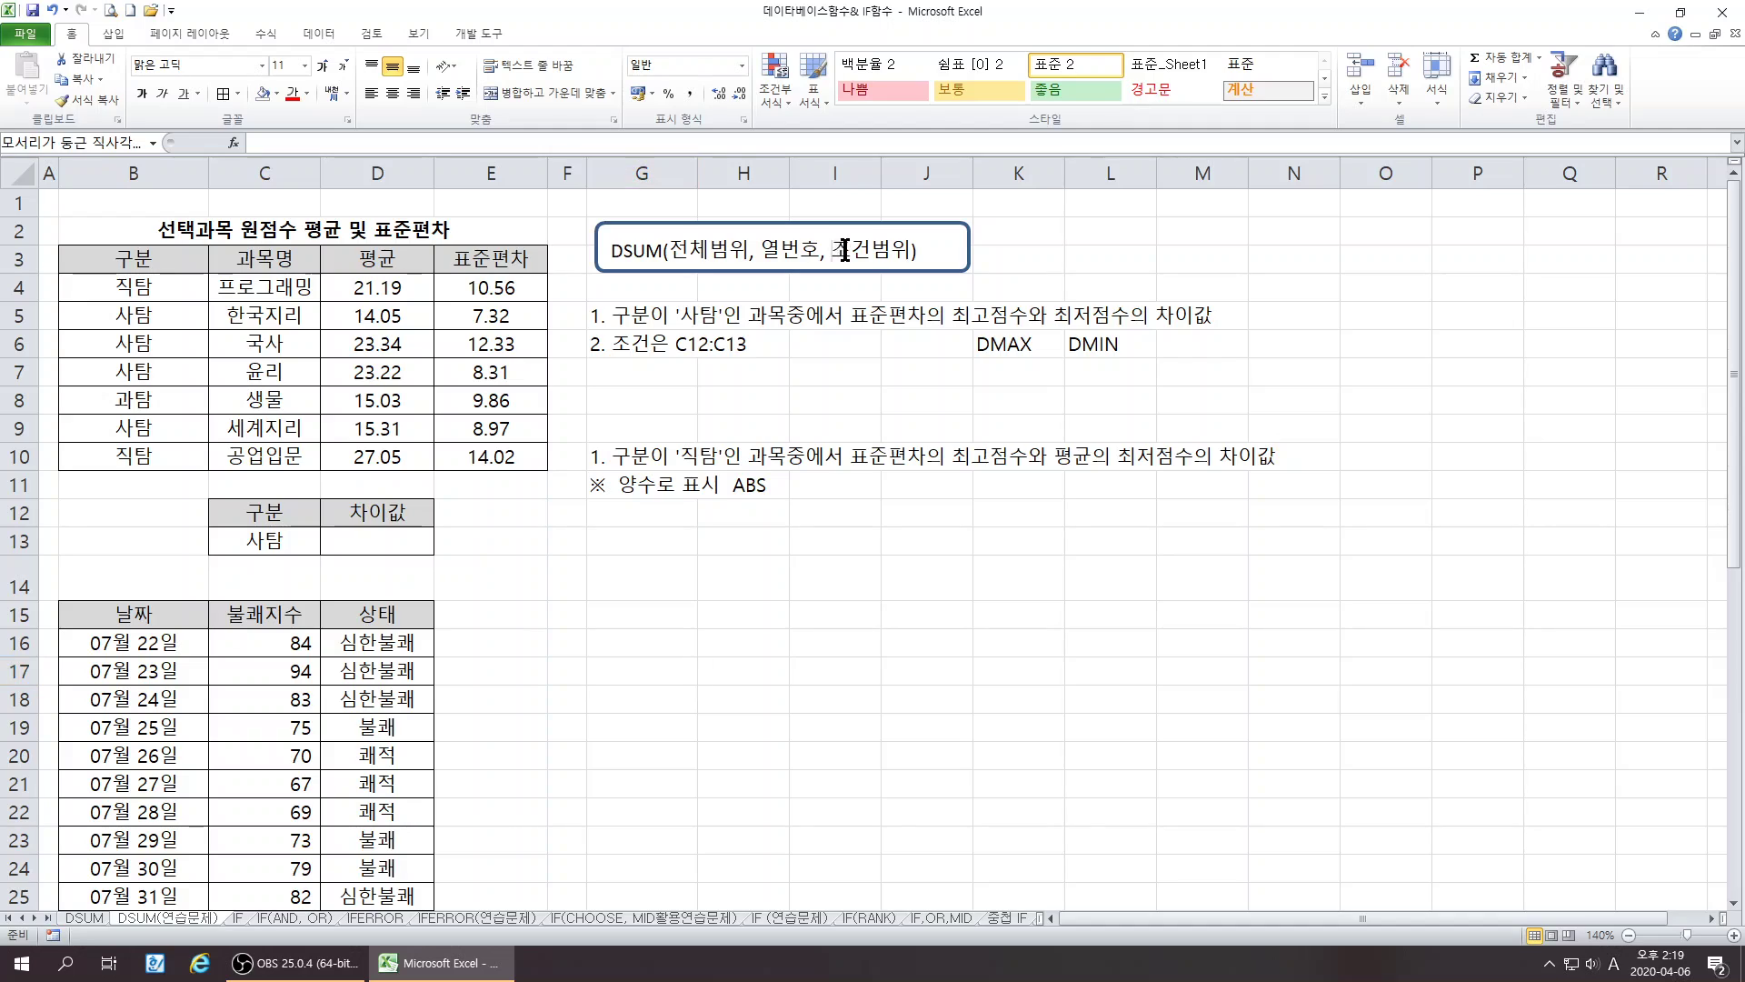
- Write the DMAX part of the first task's formula outline in G7 as DMAX(B3:E10,4,C12:C13), without an equals sign
drag(833, 249, 914, 250)
click(745, 574)
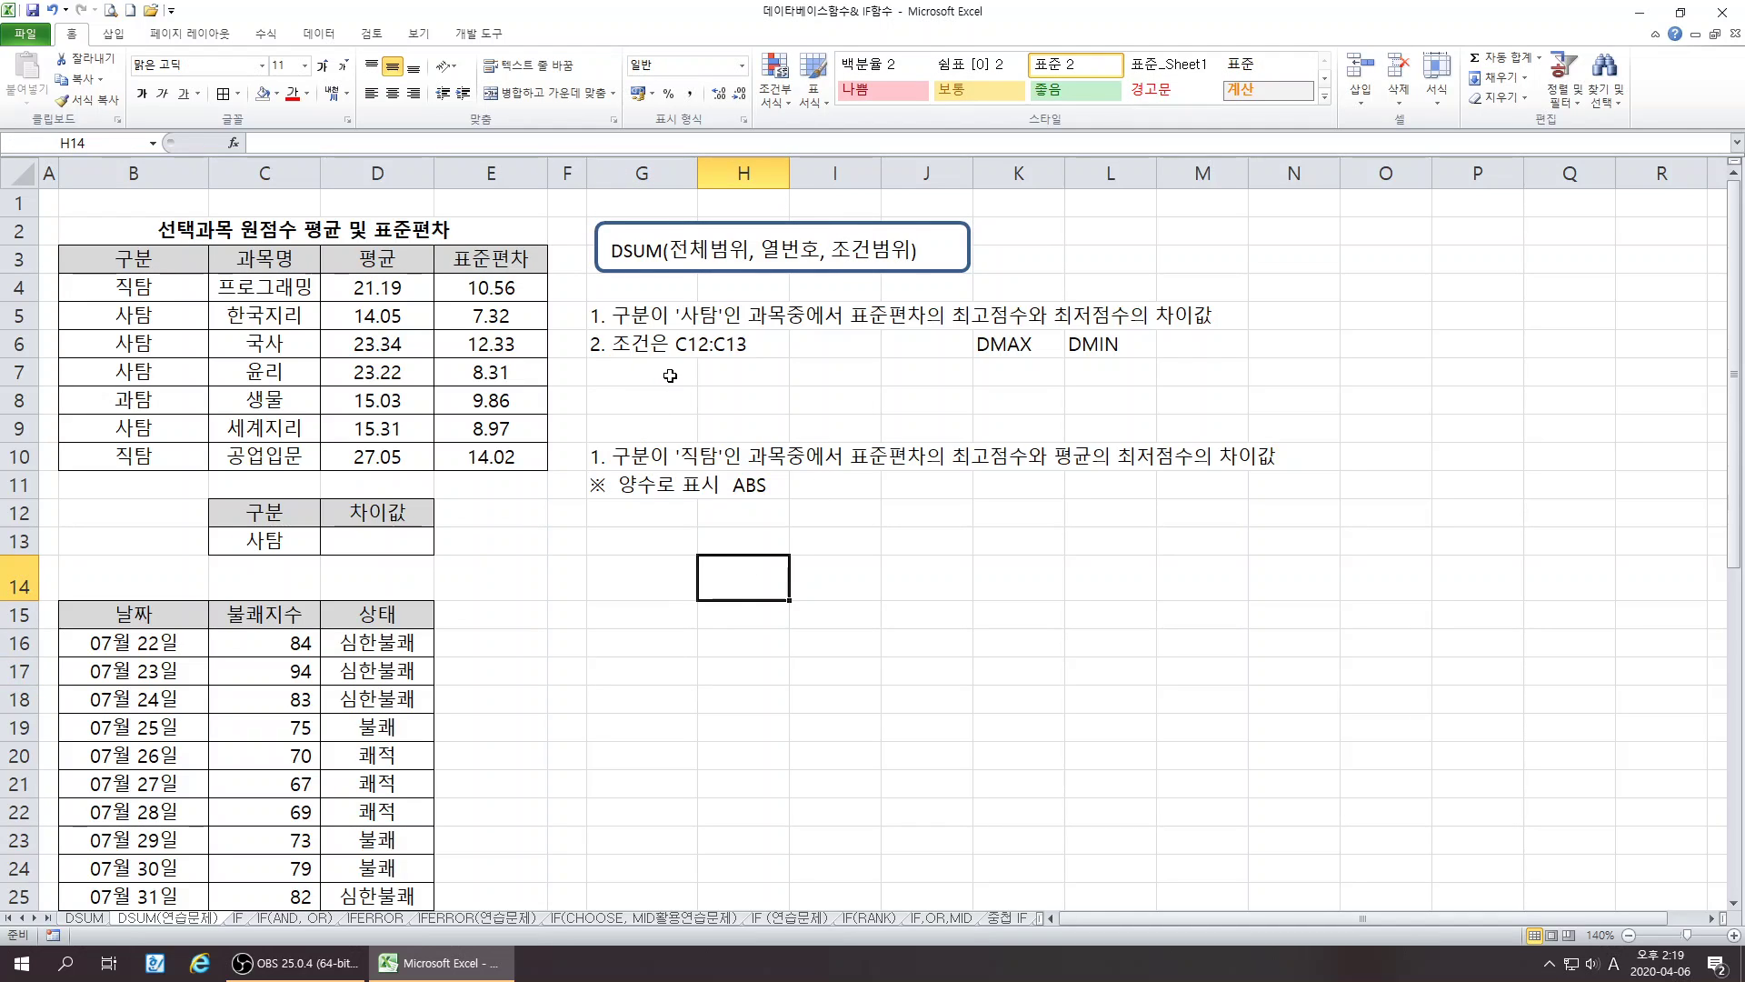
click(669, 377)
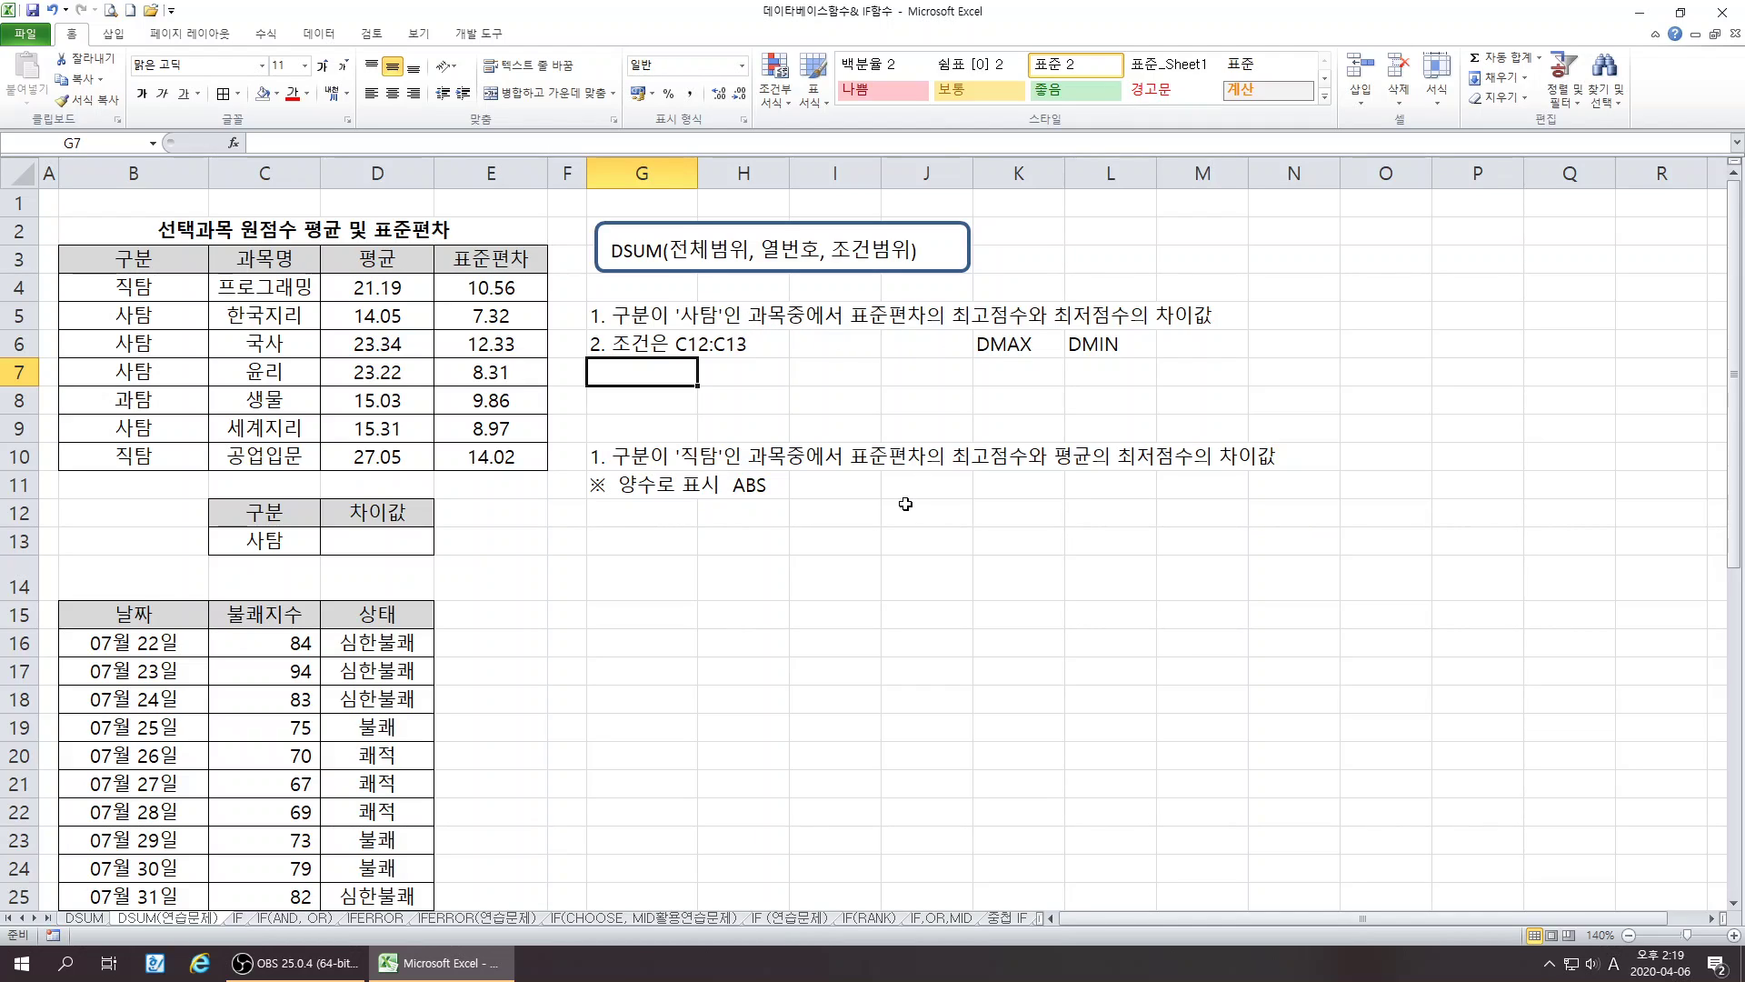
text(DMA)
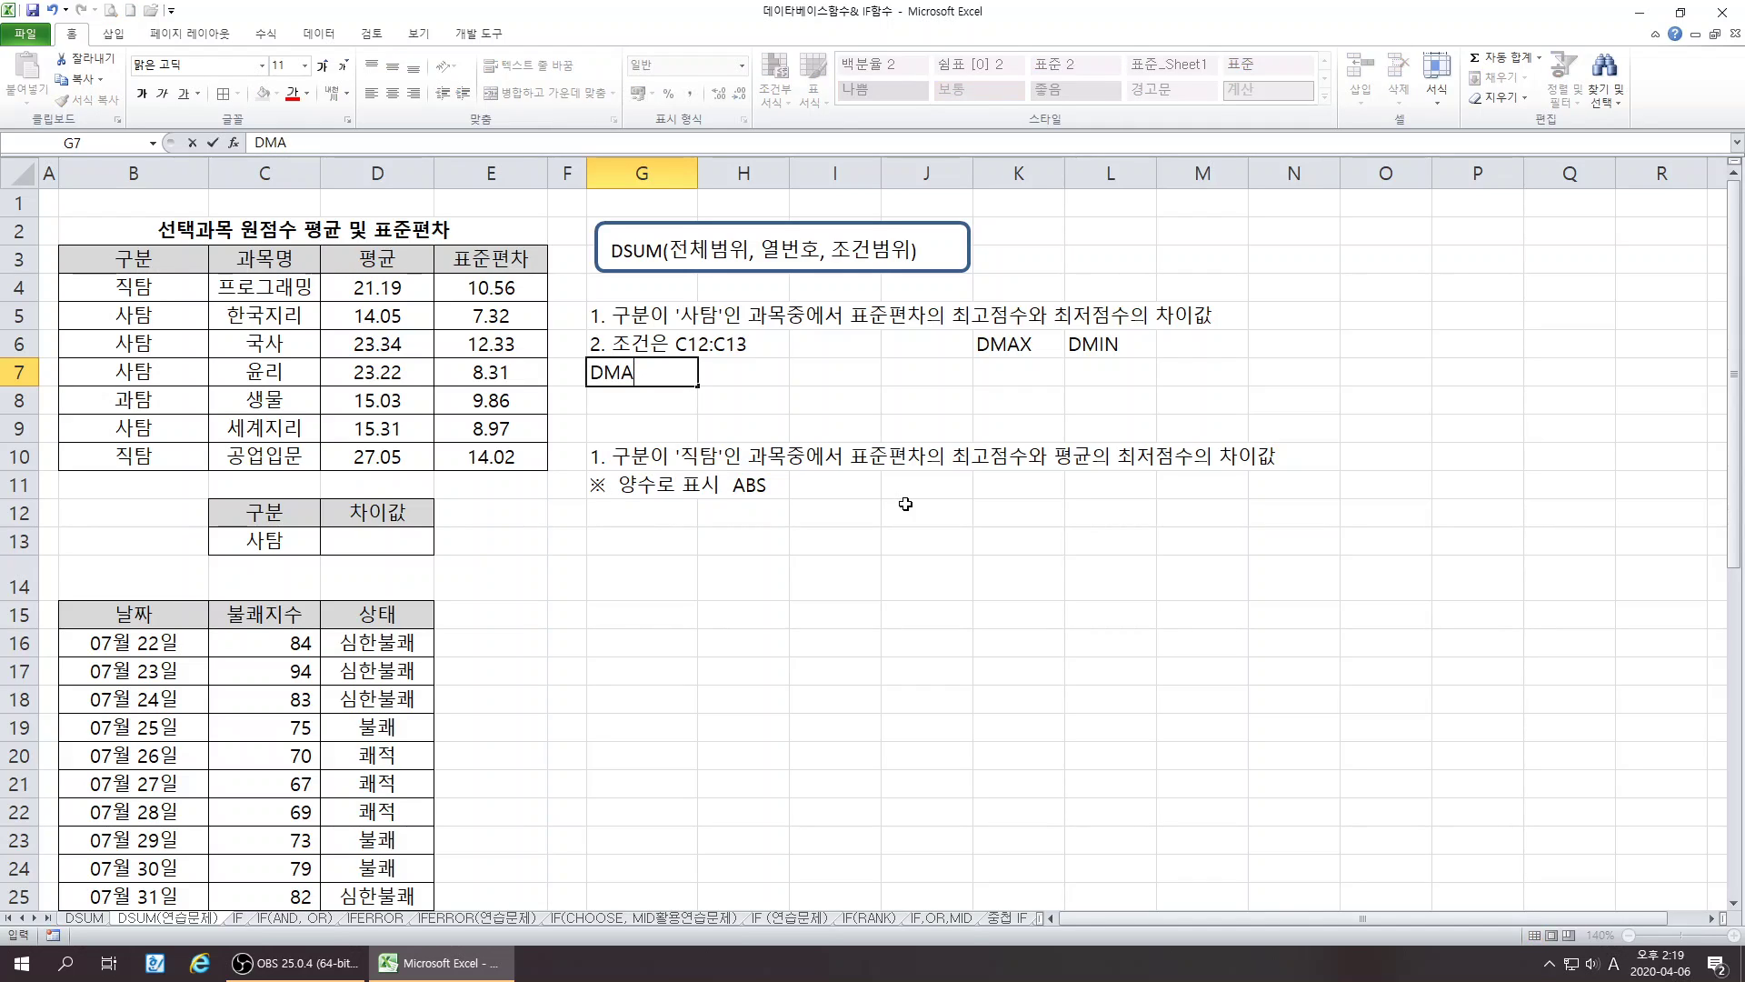
text(X()
click(120, 260)
text(:E10)
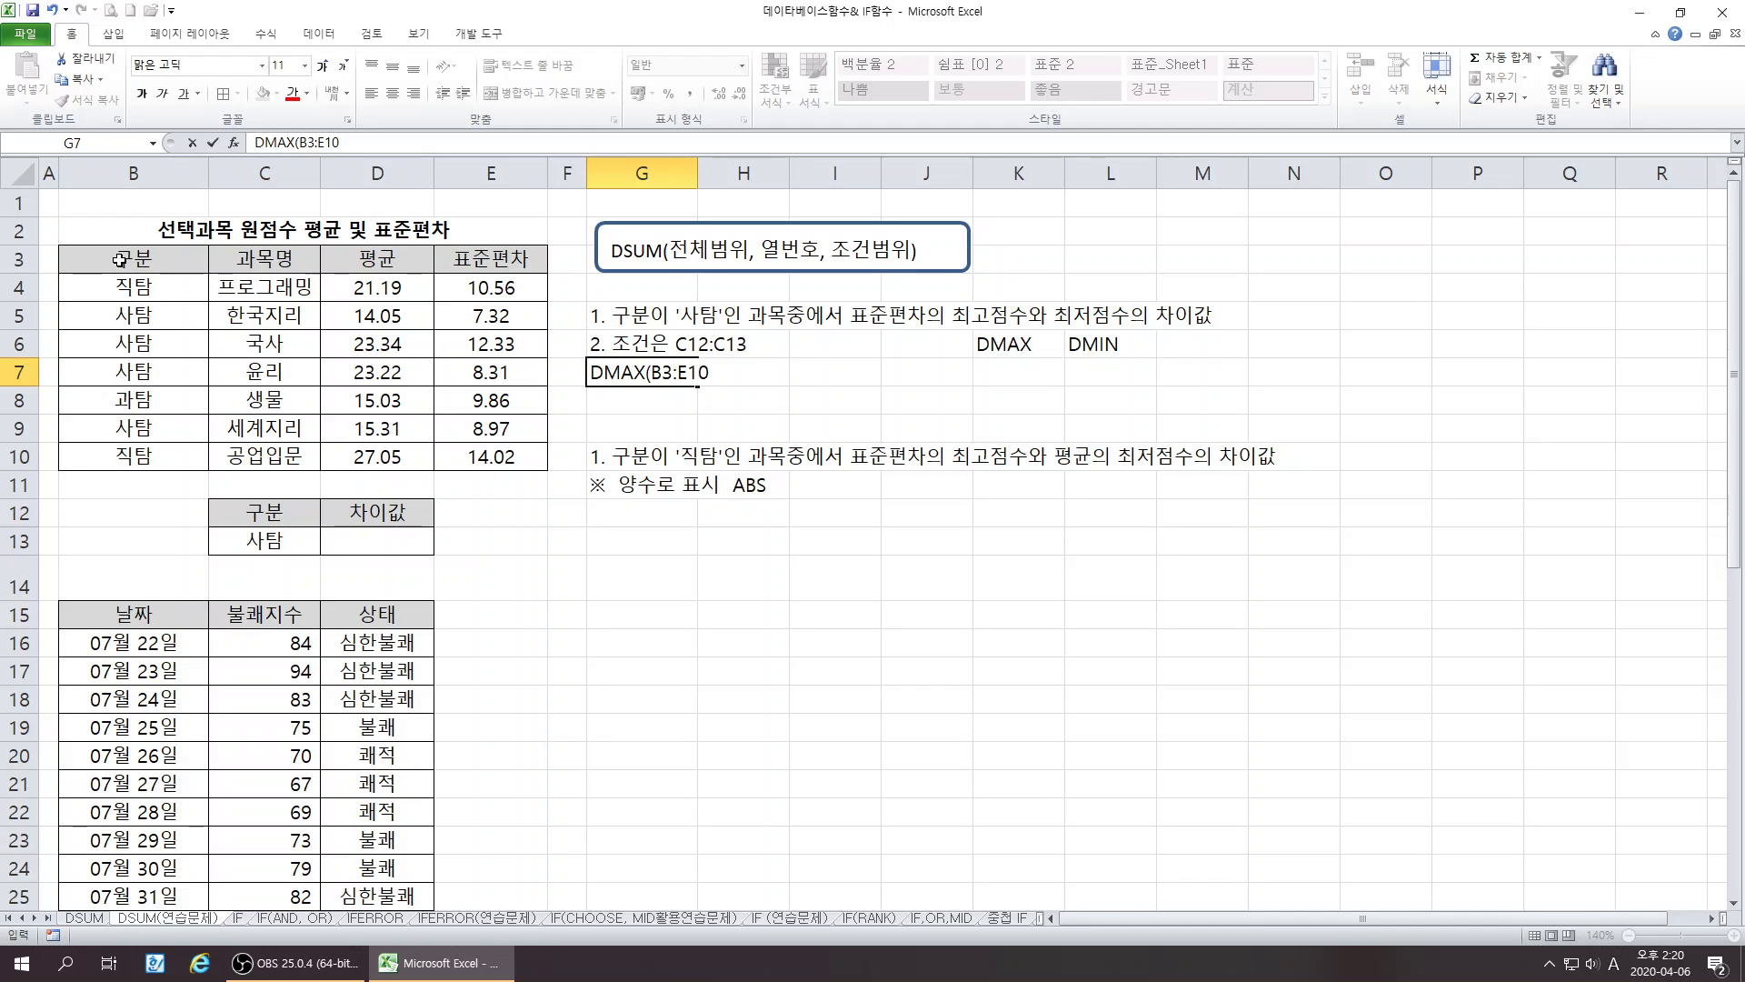
text(,)
text(4,)
text(C12:C13))
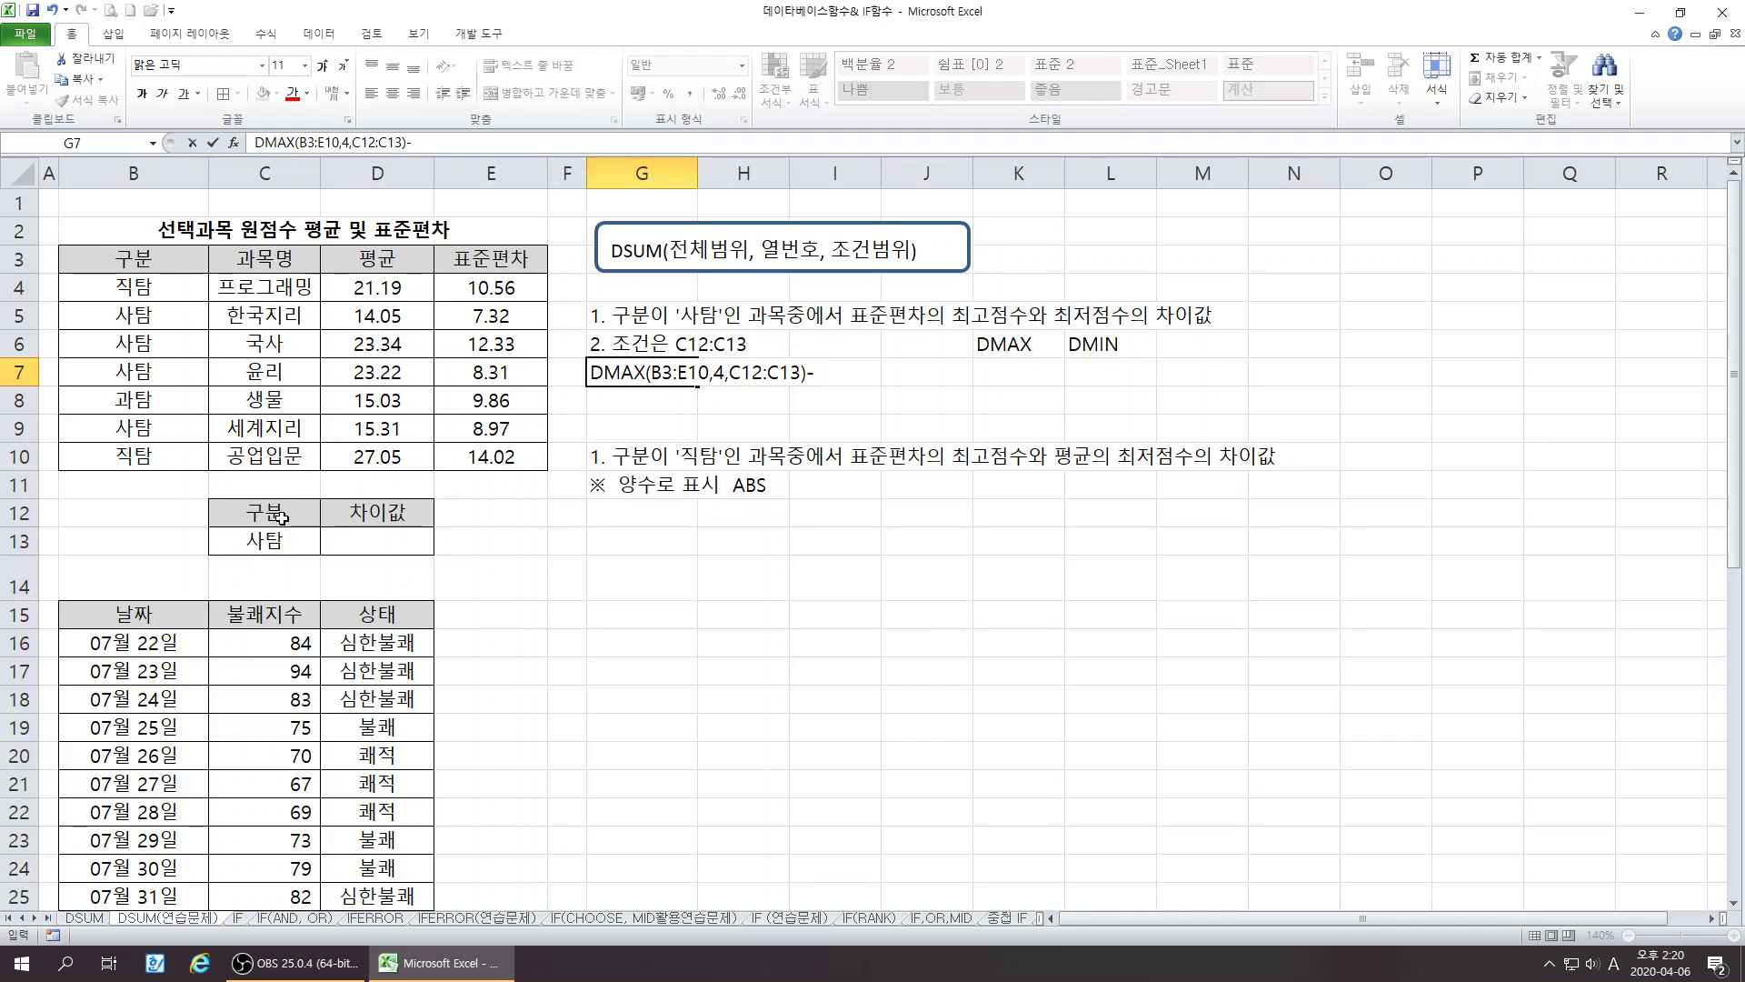
- Complete the formula outline in G7 by subtracting DMIN(B3:E10,4,C12:C13)
text(-DMIN()
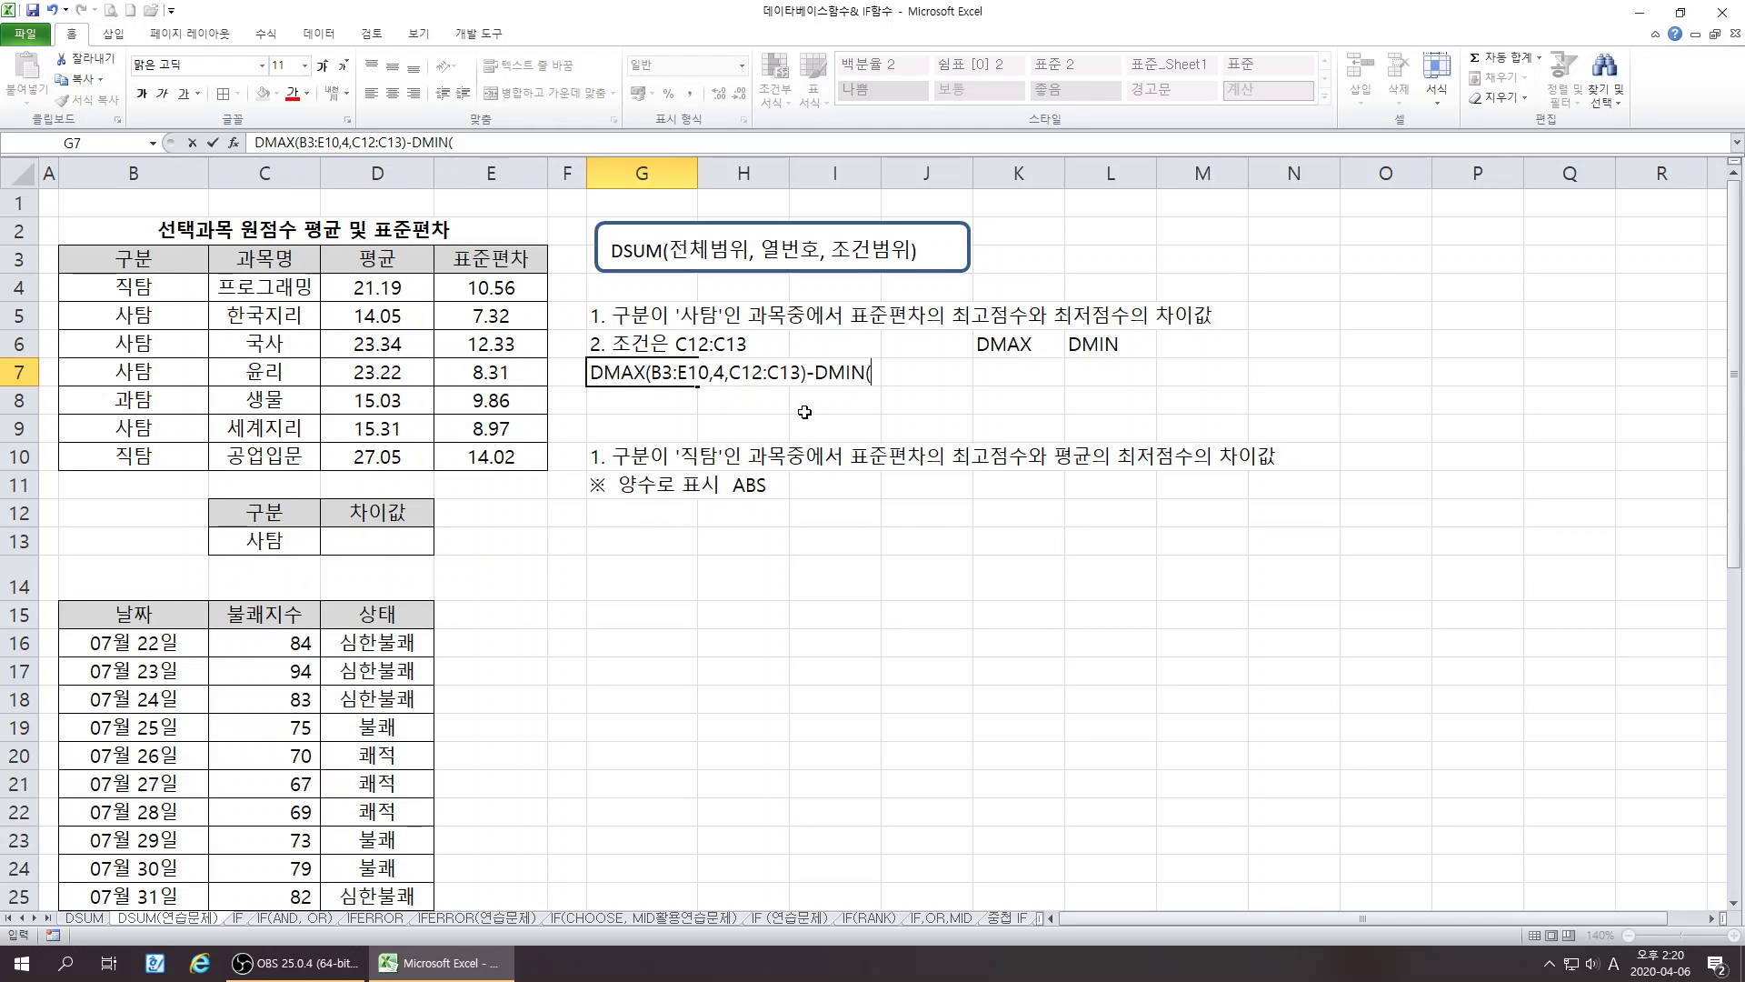
text(B3:E10,4,)
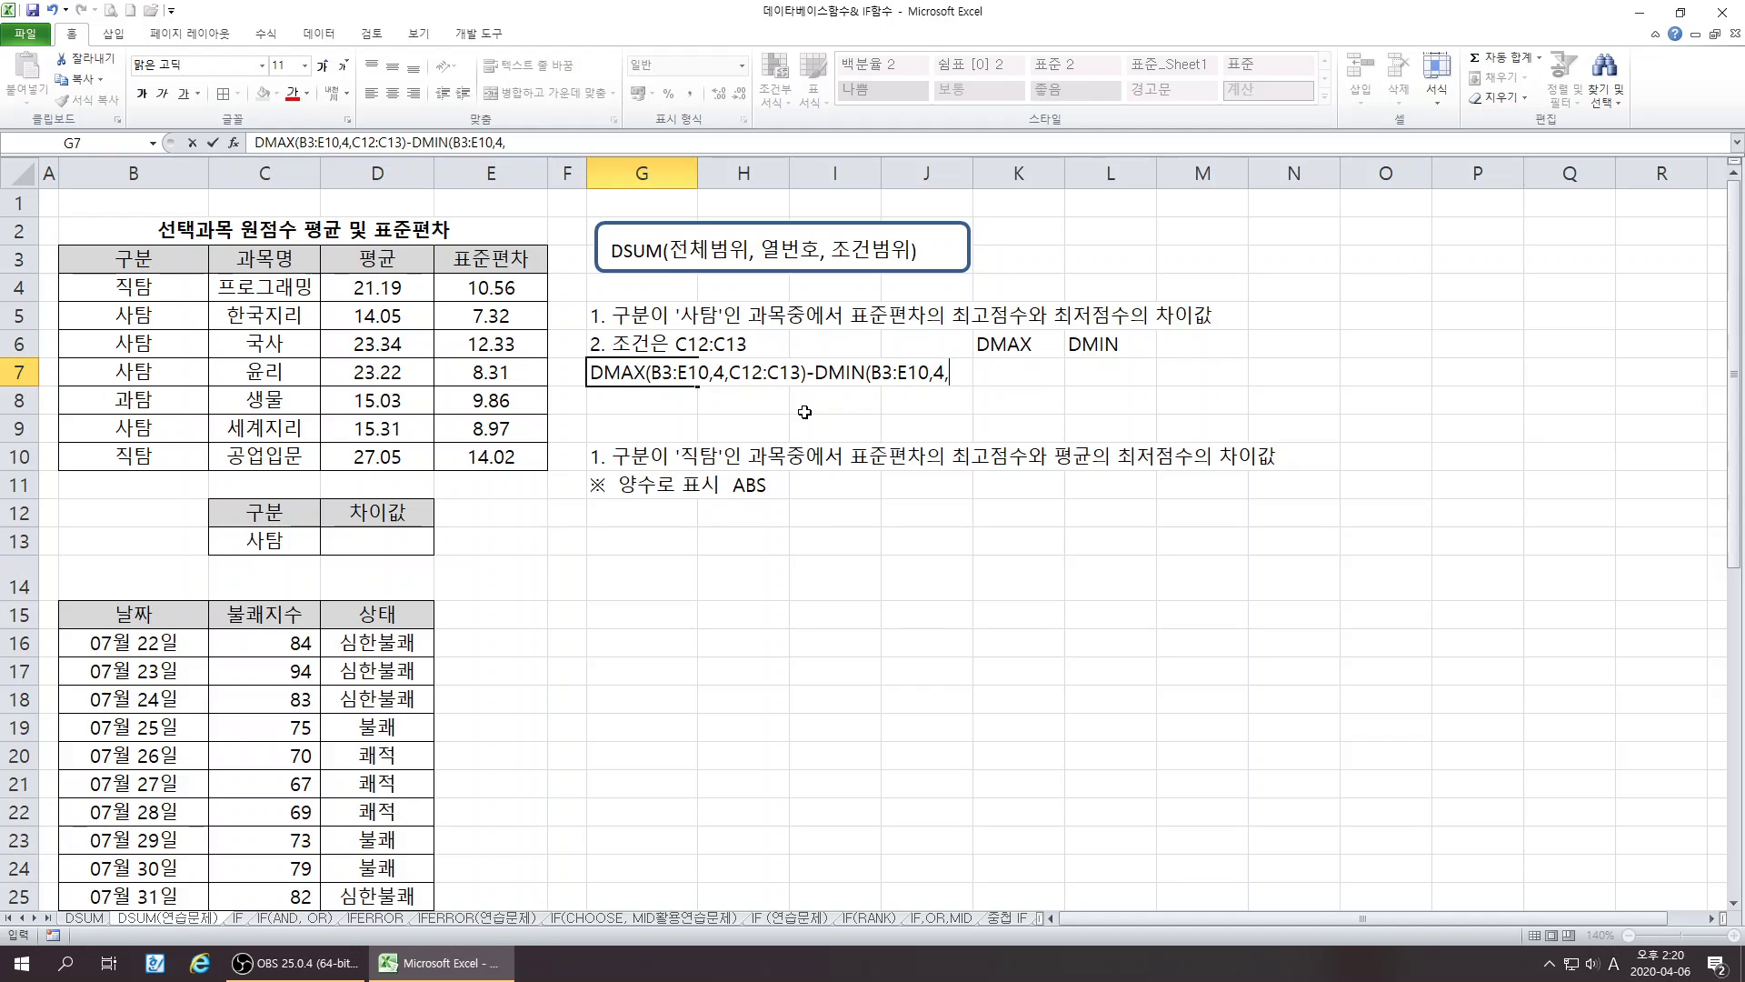
text(C12:C13))
key(Return)
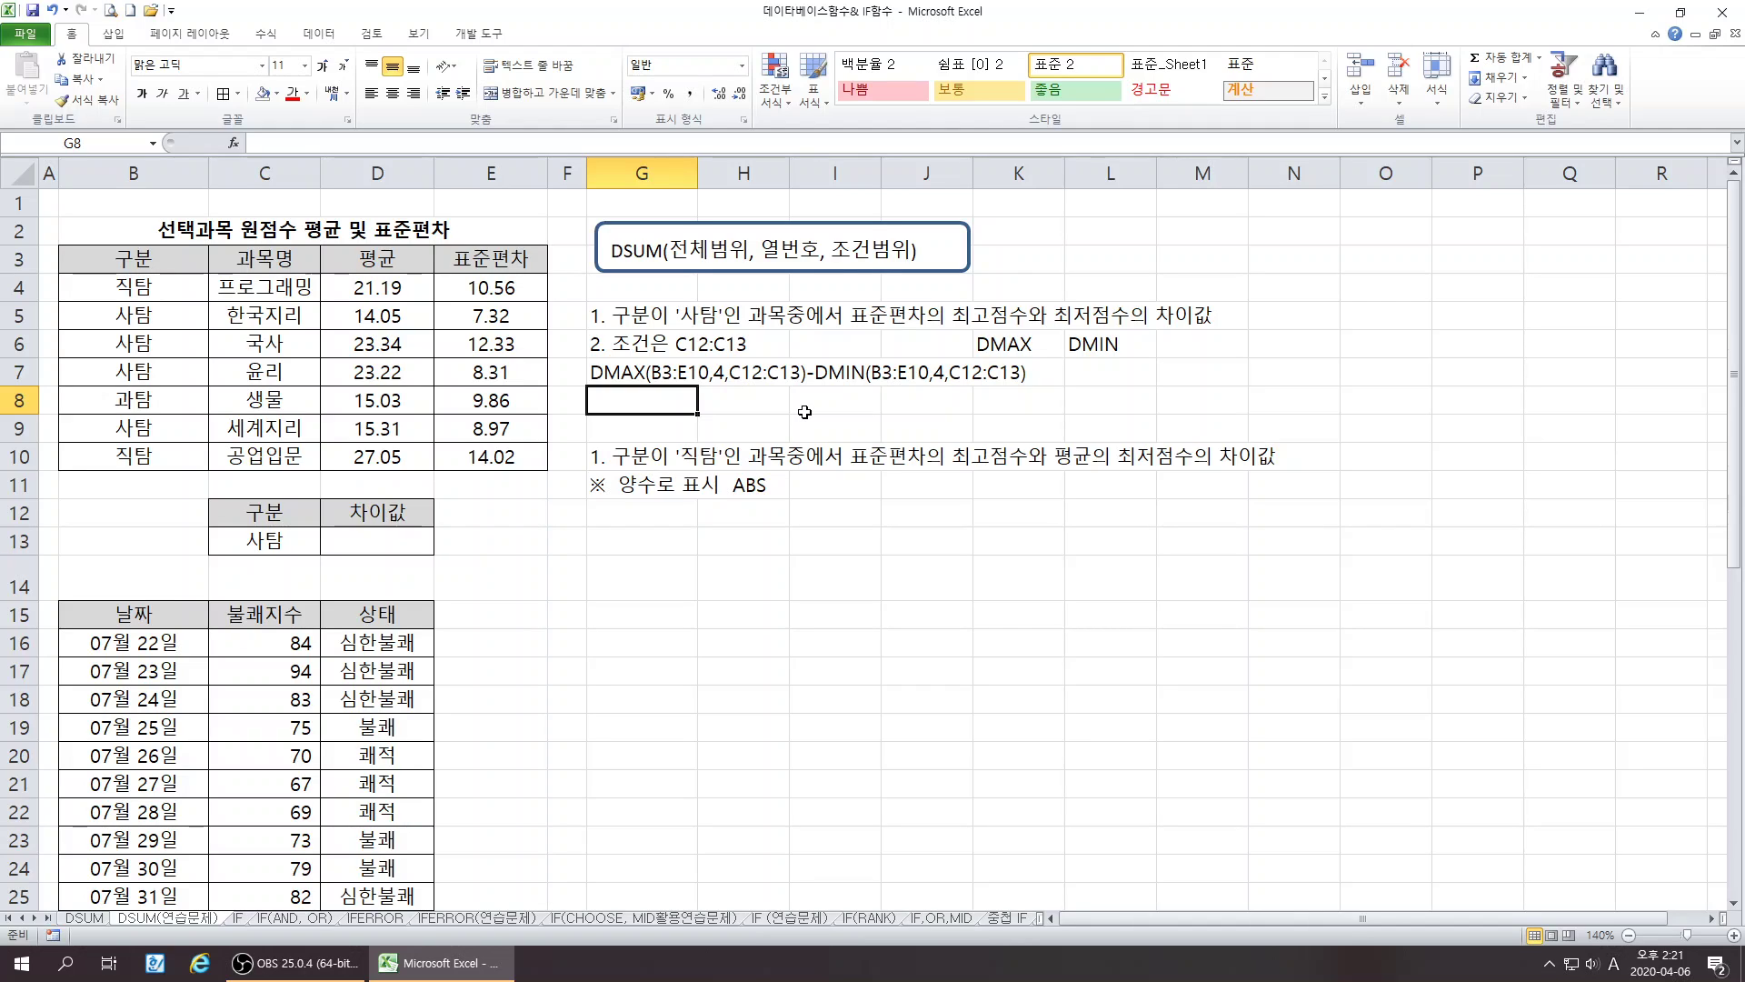
- Examine the database range B3:E10 and compare the criteria cells C12:C13 with the 구분 header in B3 and 사탐 in B5
click(148, 259)
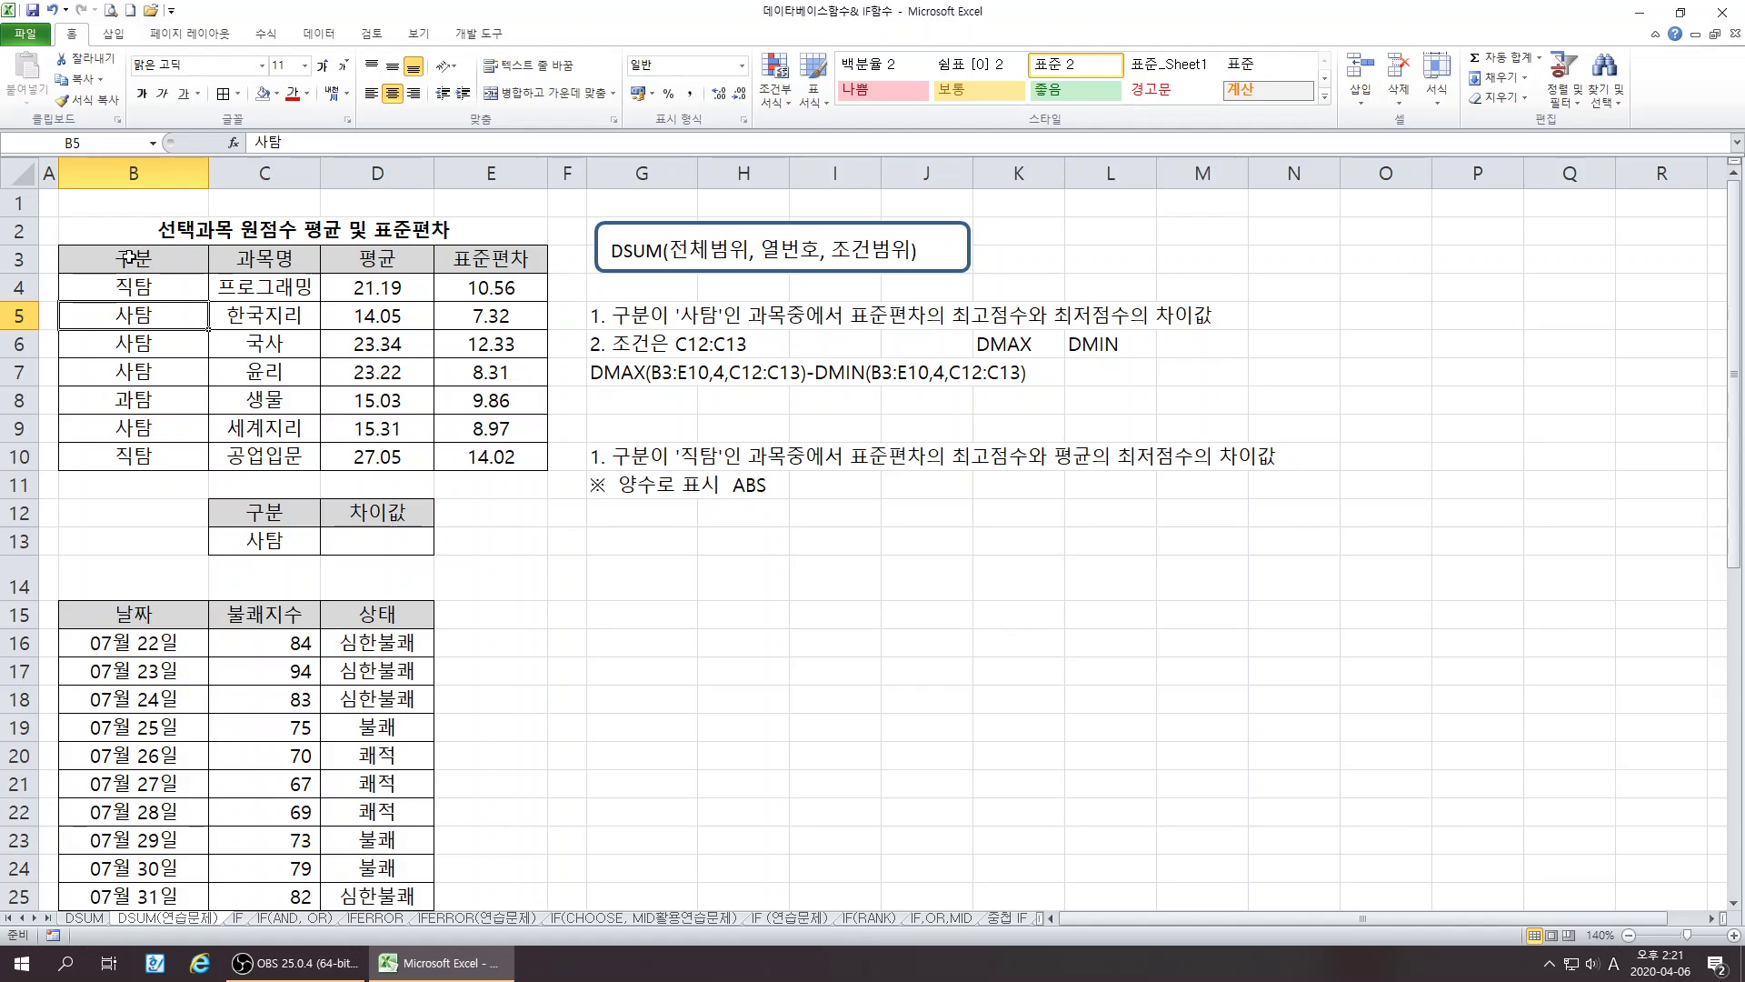
drag(130, 258, 458, 455)
click(131, 250)
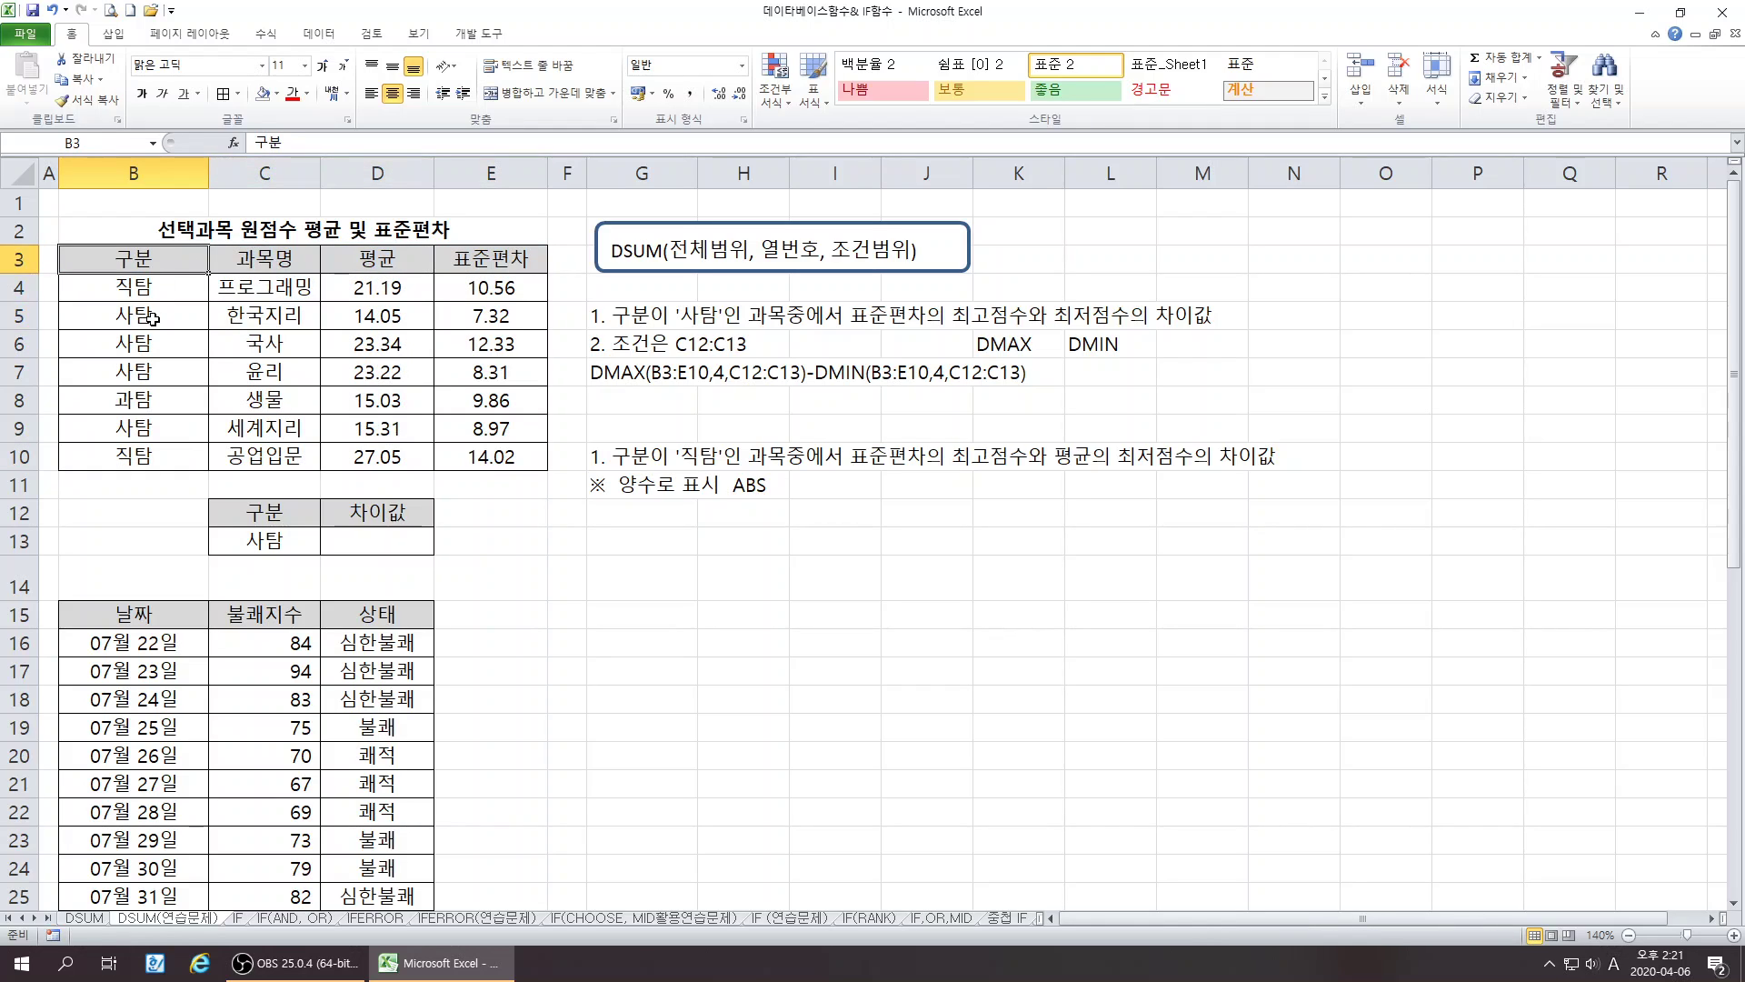
ctrl+click(153, 319)
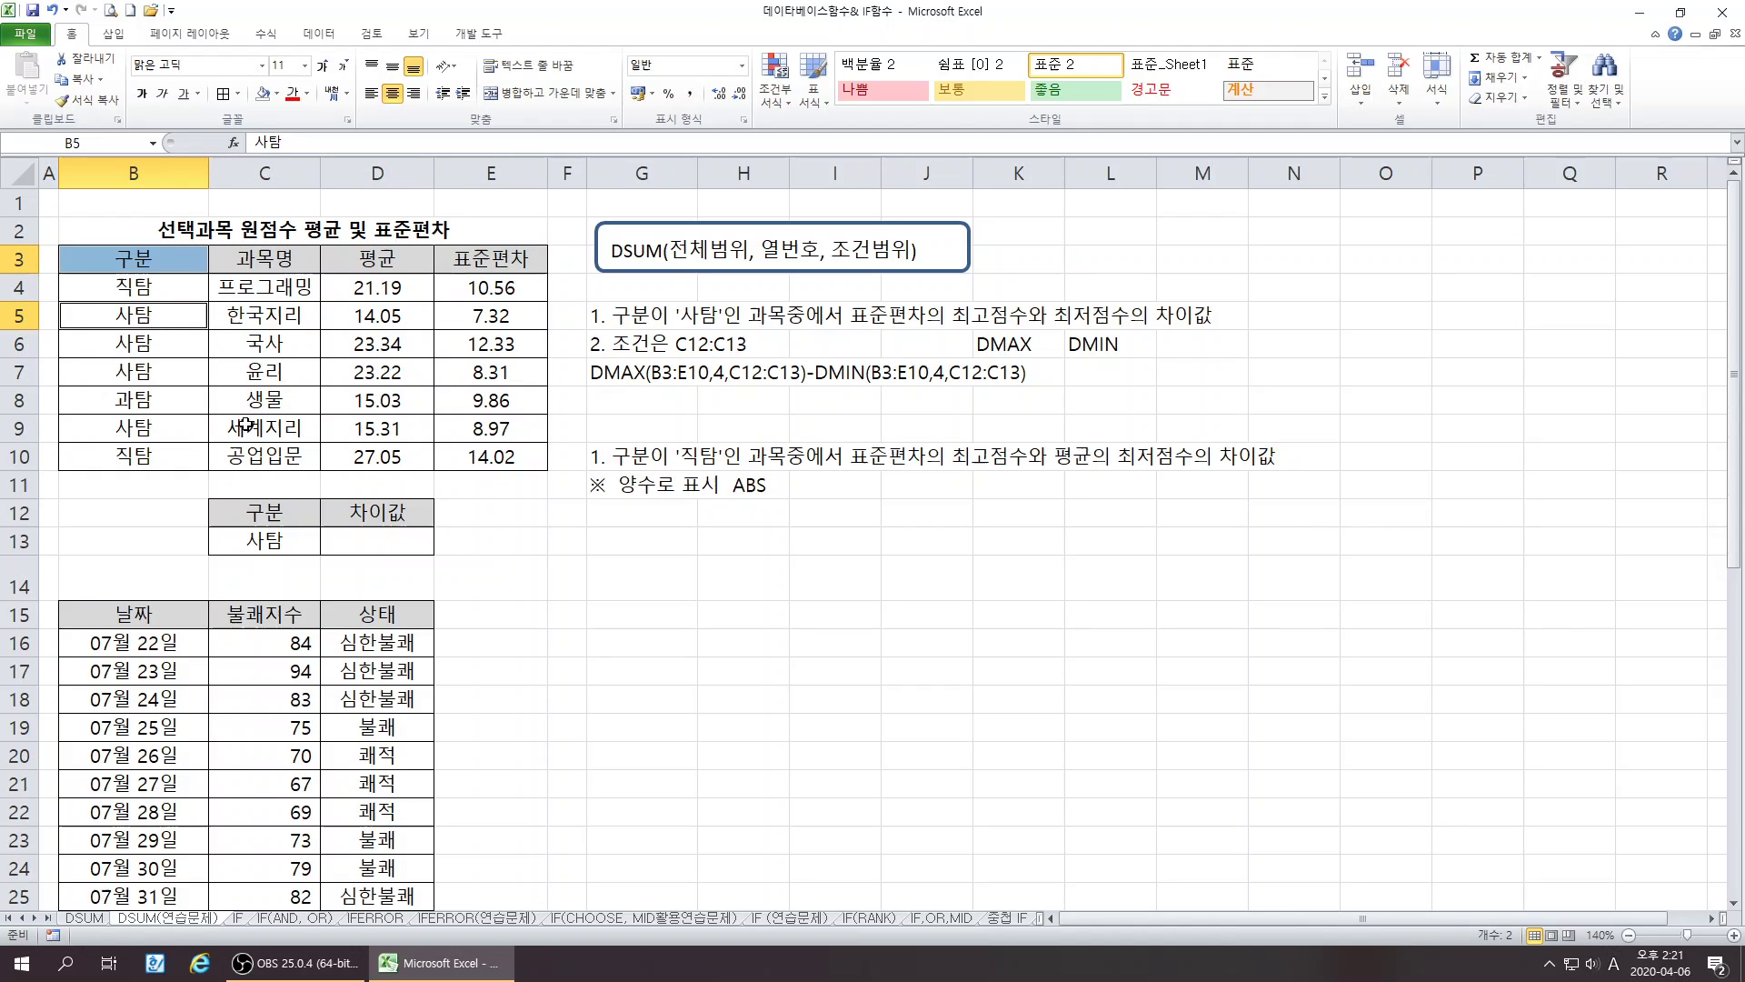
click(606, 695)
drag(271, 514, 271, 541)
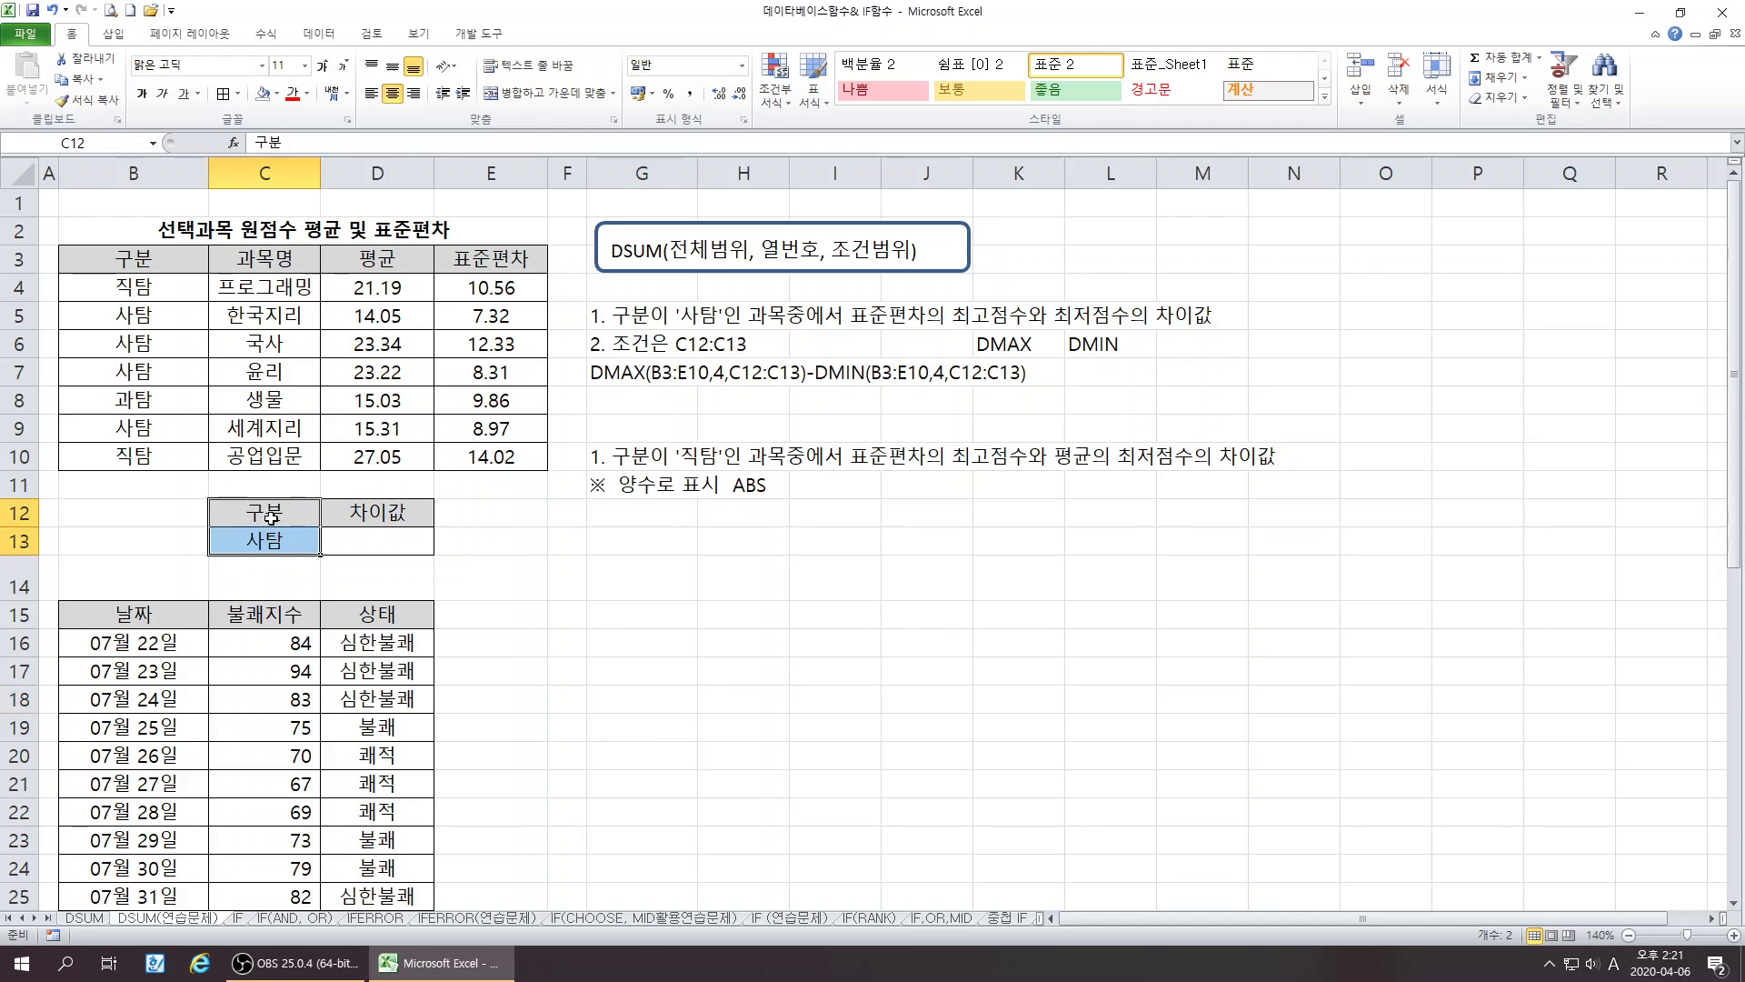
ctrl+click(141, 258)
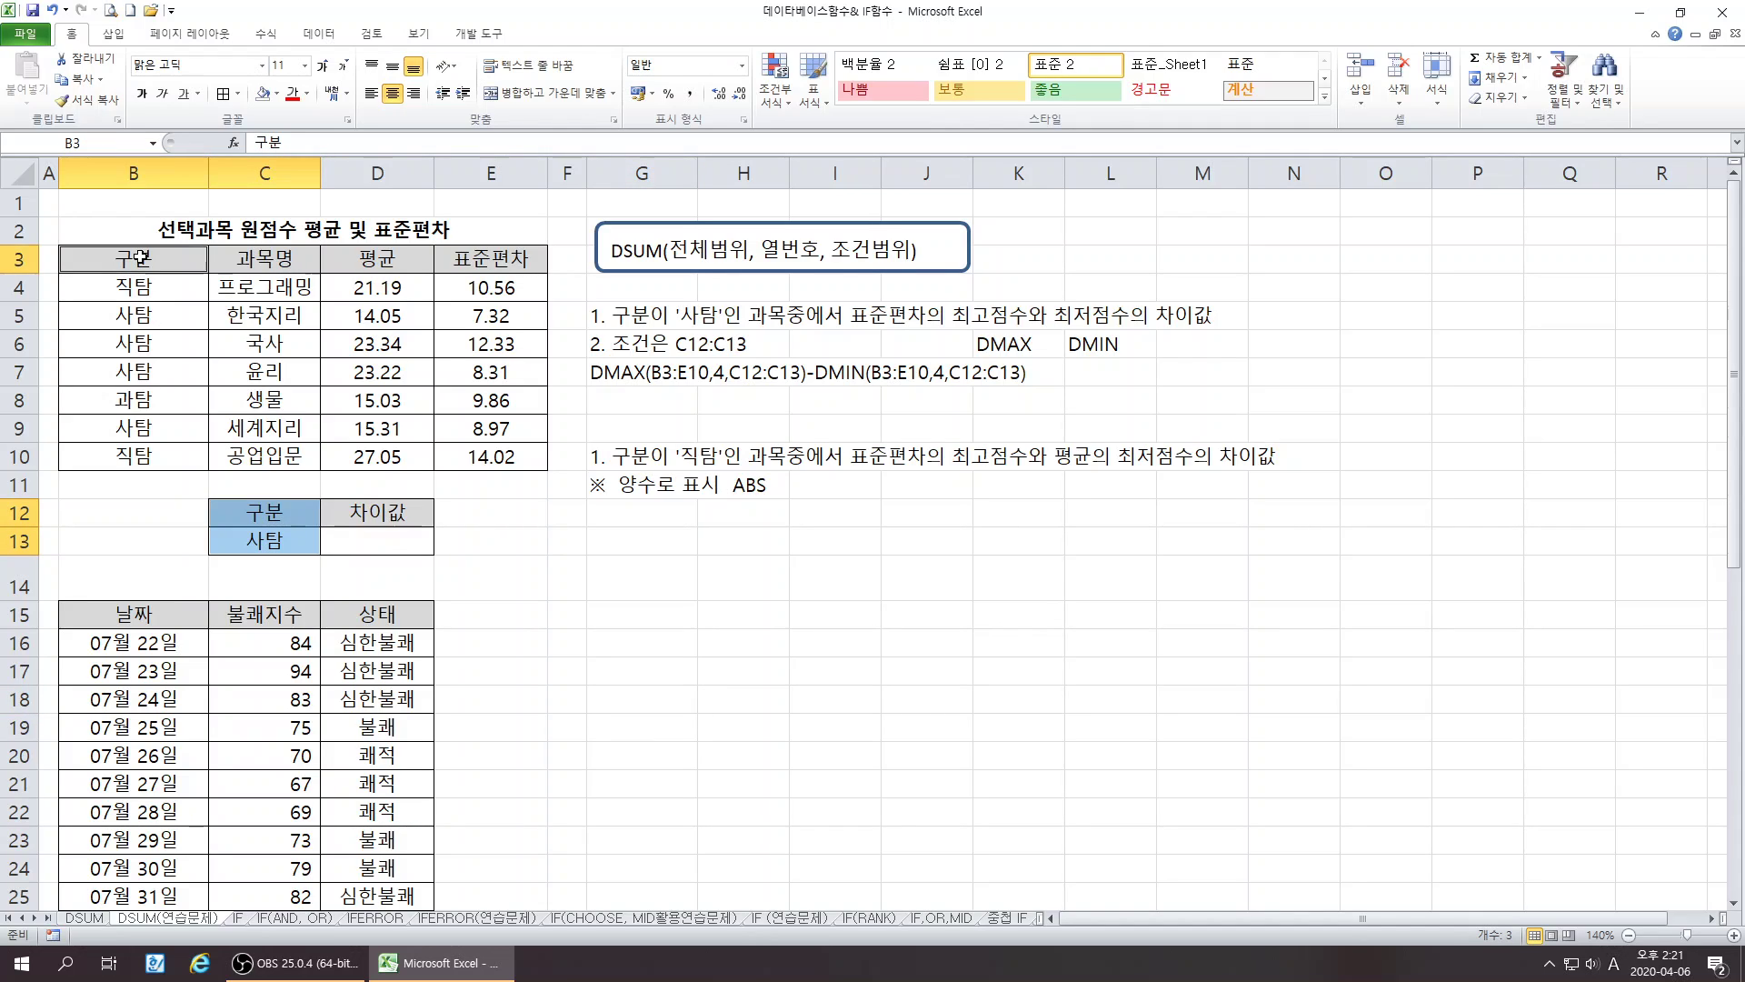
ctrl+click(132, 317)
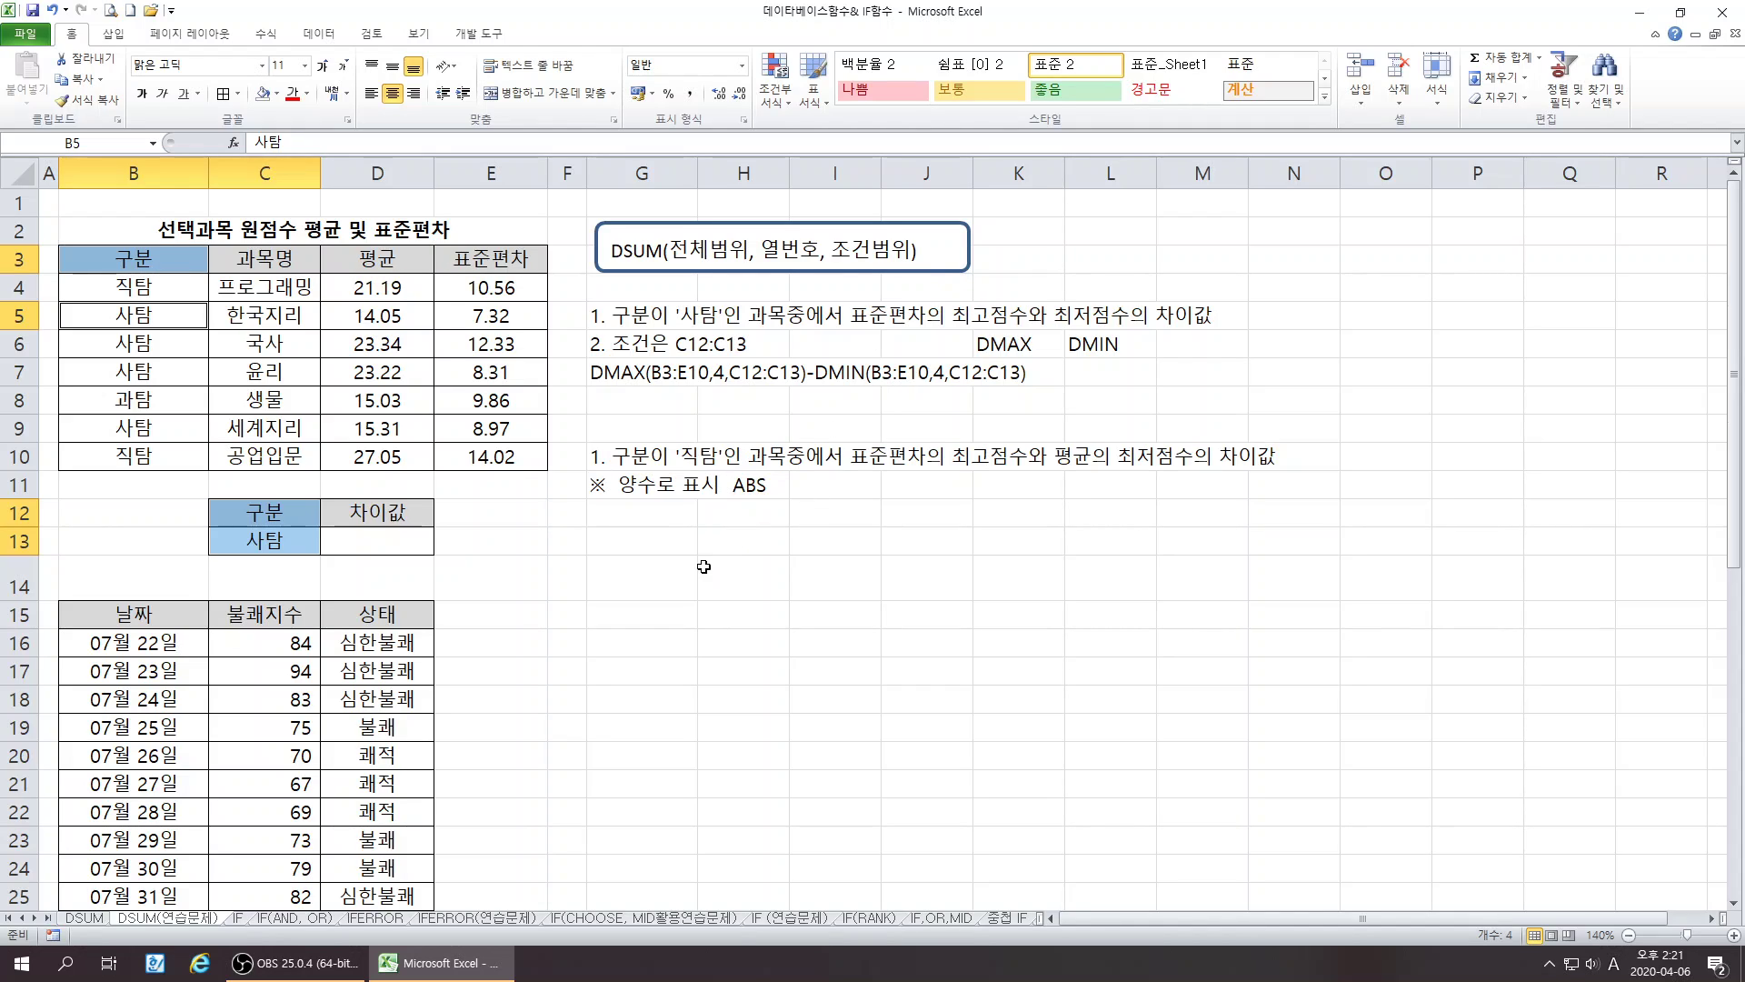
click(632, 407)
click(409, 565)
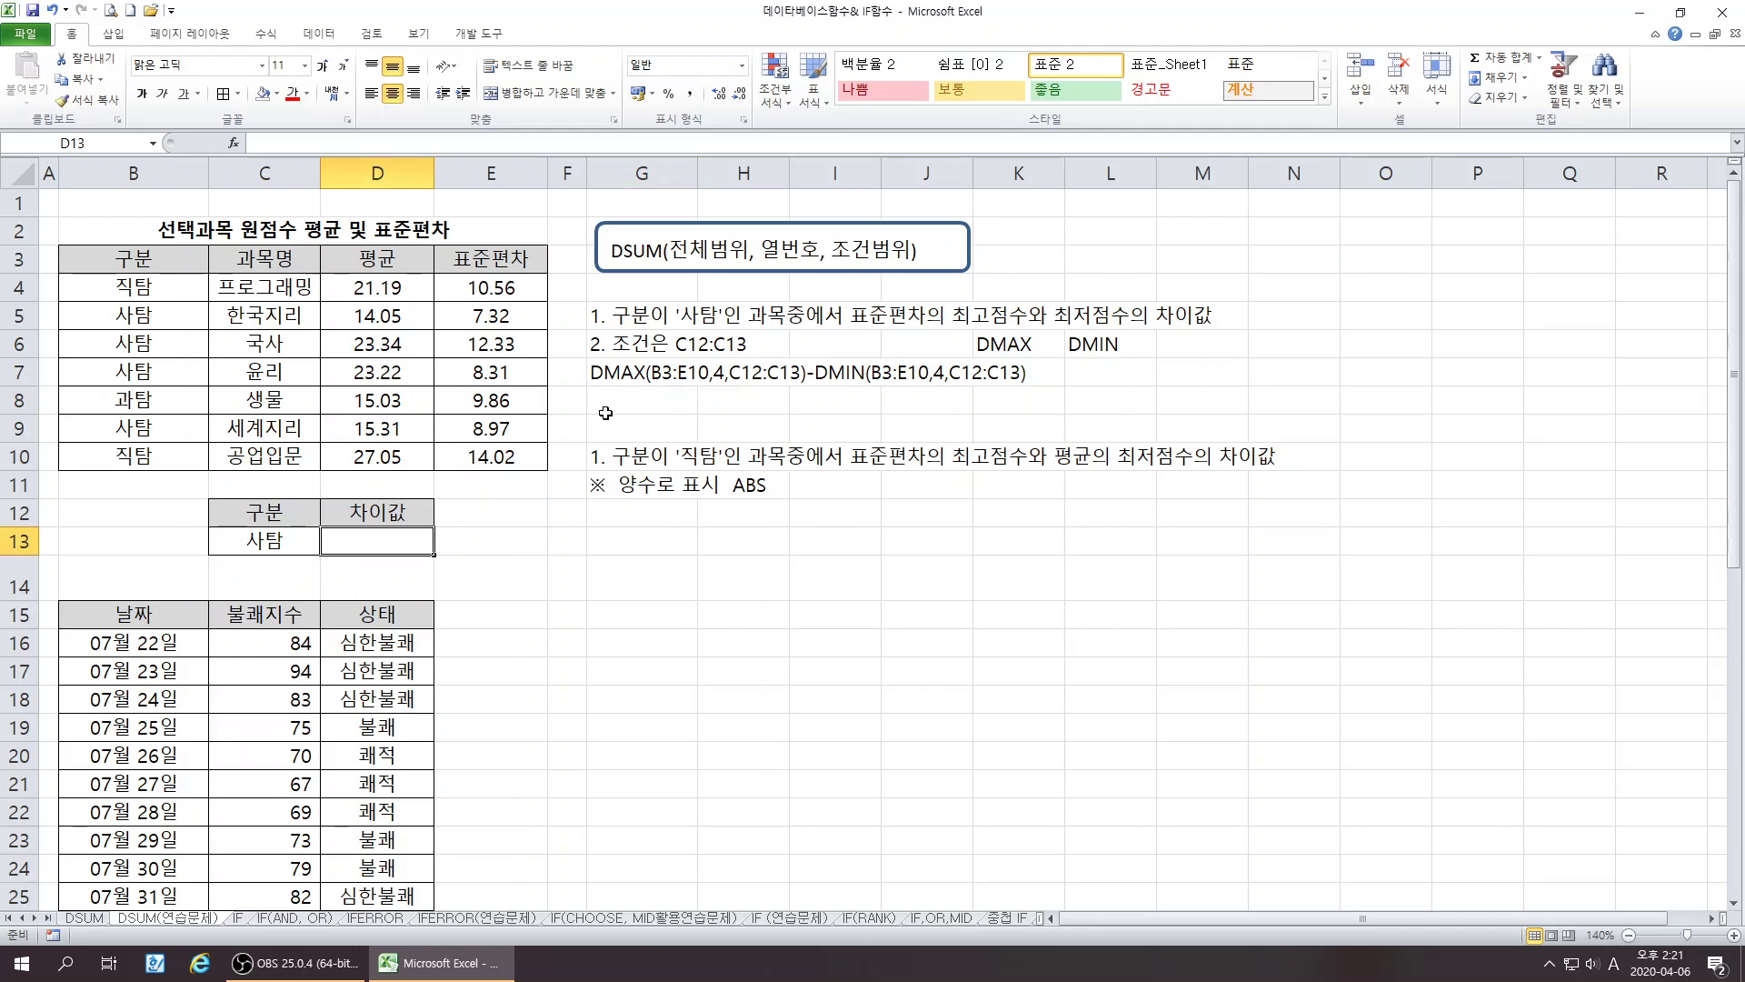
click(622, 402)
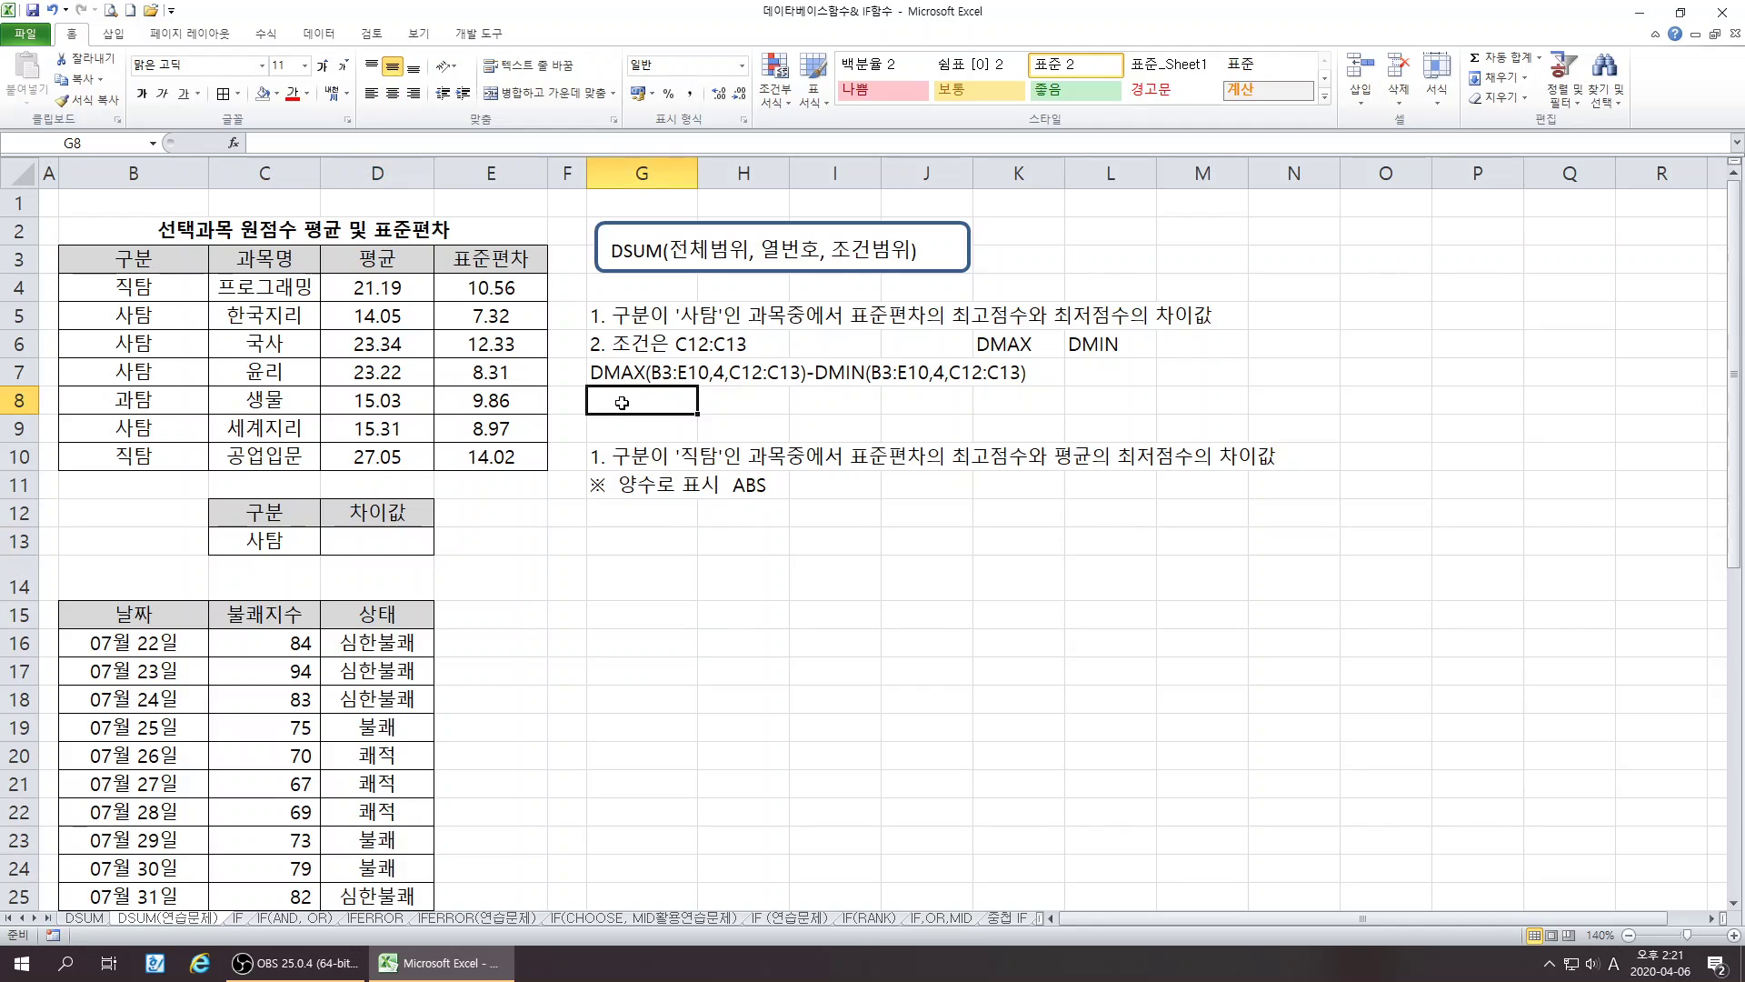
- Insert the DMAX database function in D13, below the 차이값 heading
click(363, 537)
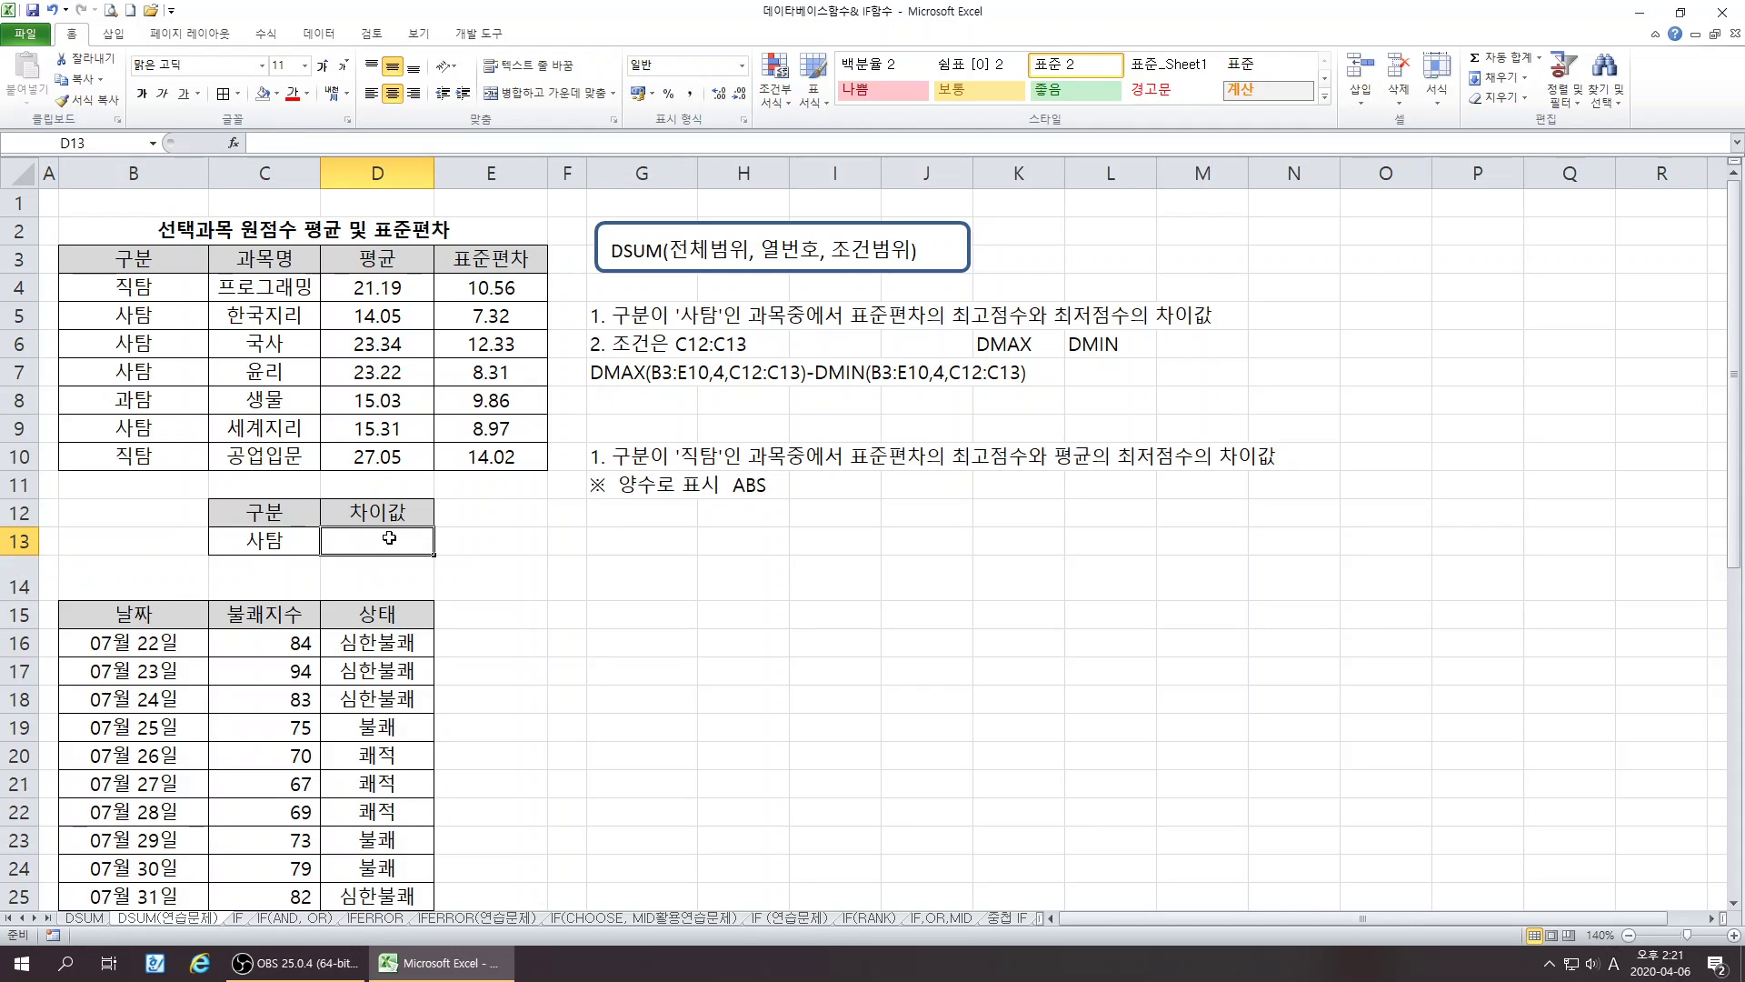
click(231, 141)
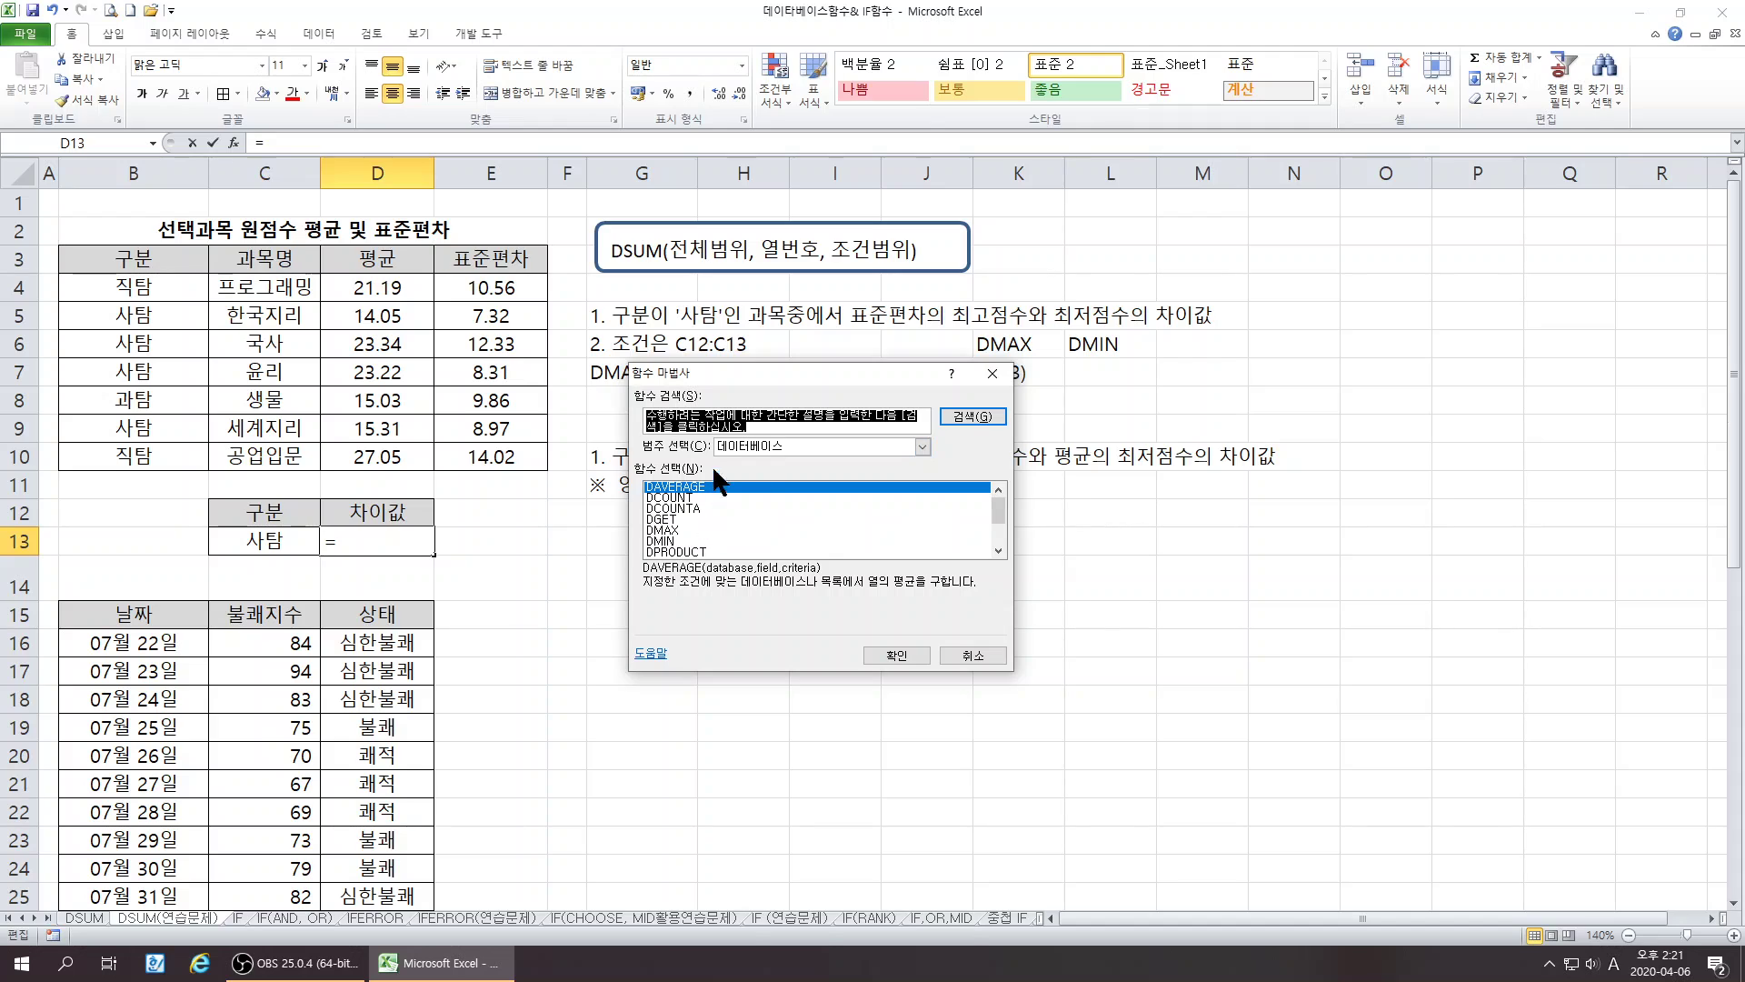
click(670, 531)
click(868, 655)
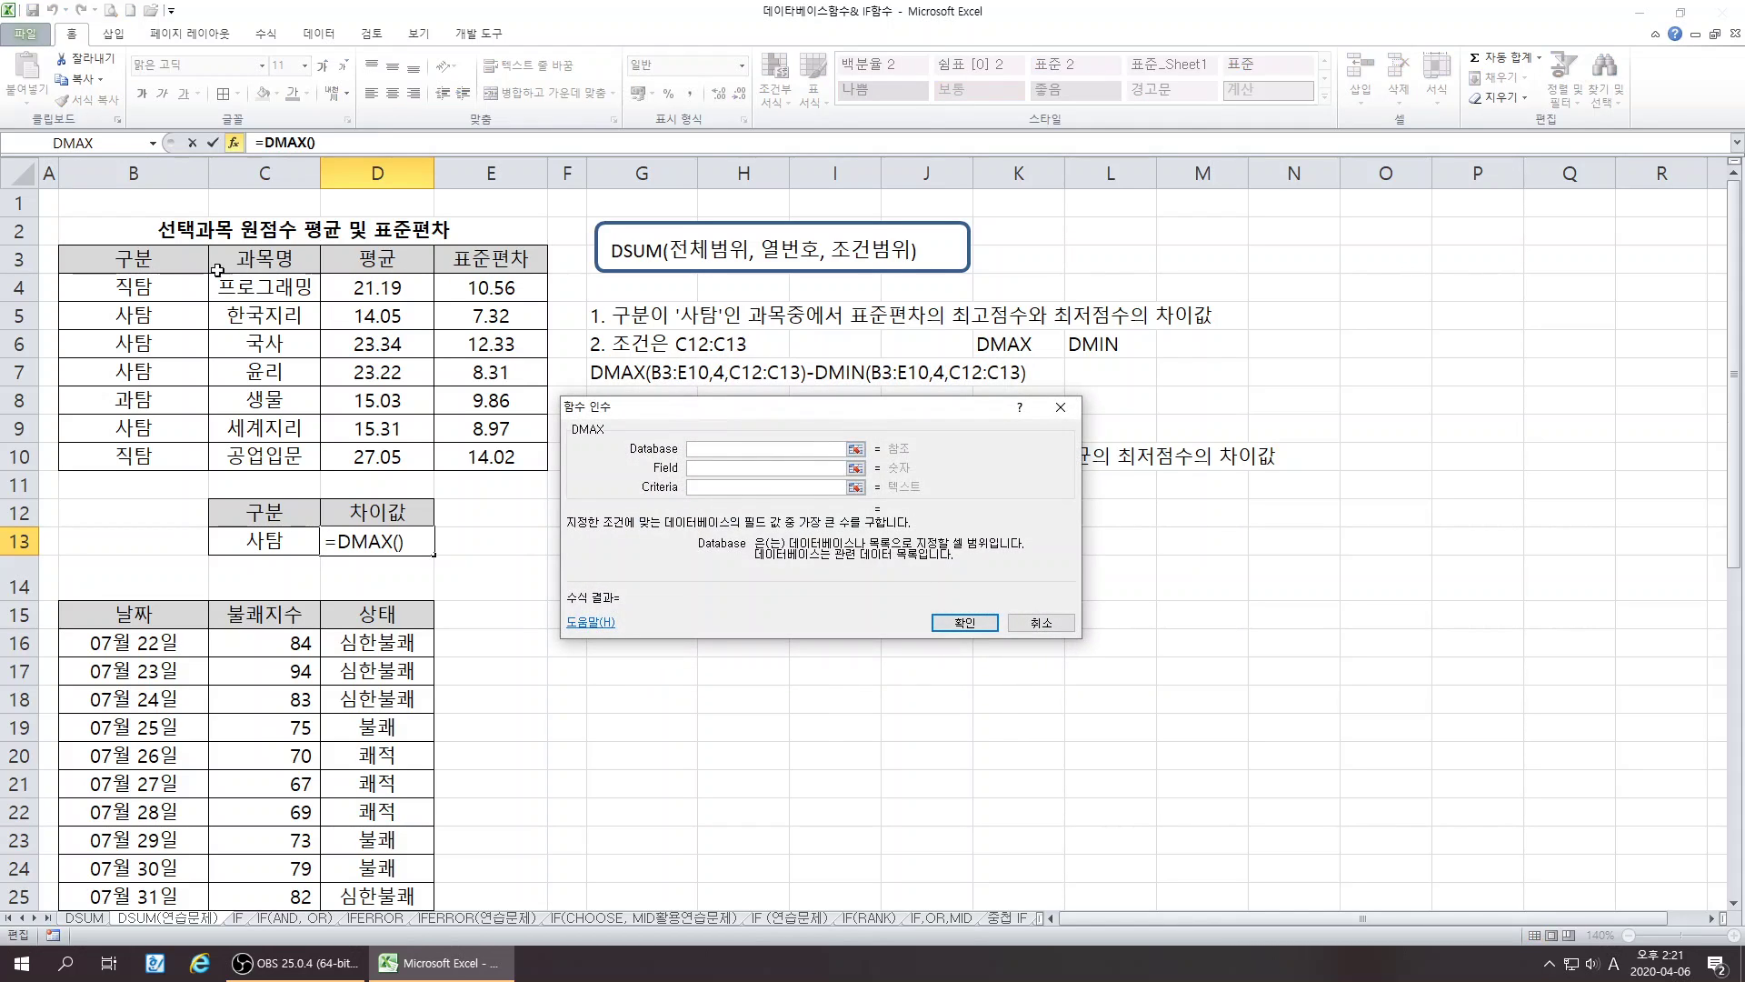
- Set the DMAX arguments to database B3:E10, field E3 (표준편차) and criteria C12:C13
drag(106, 257, 518, 449)
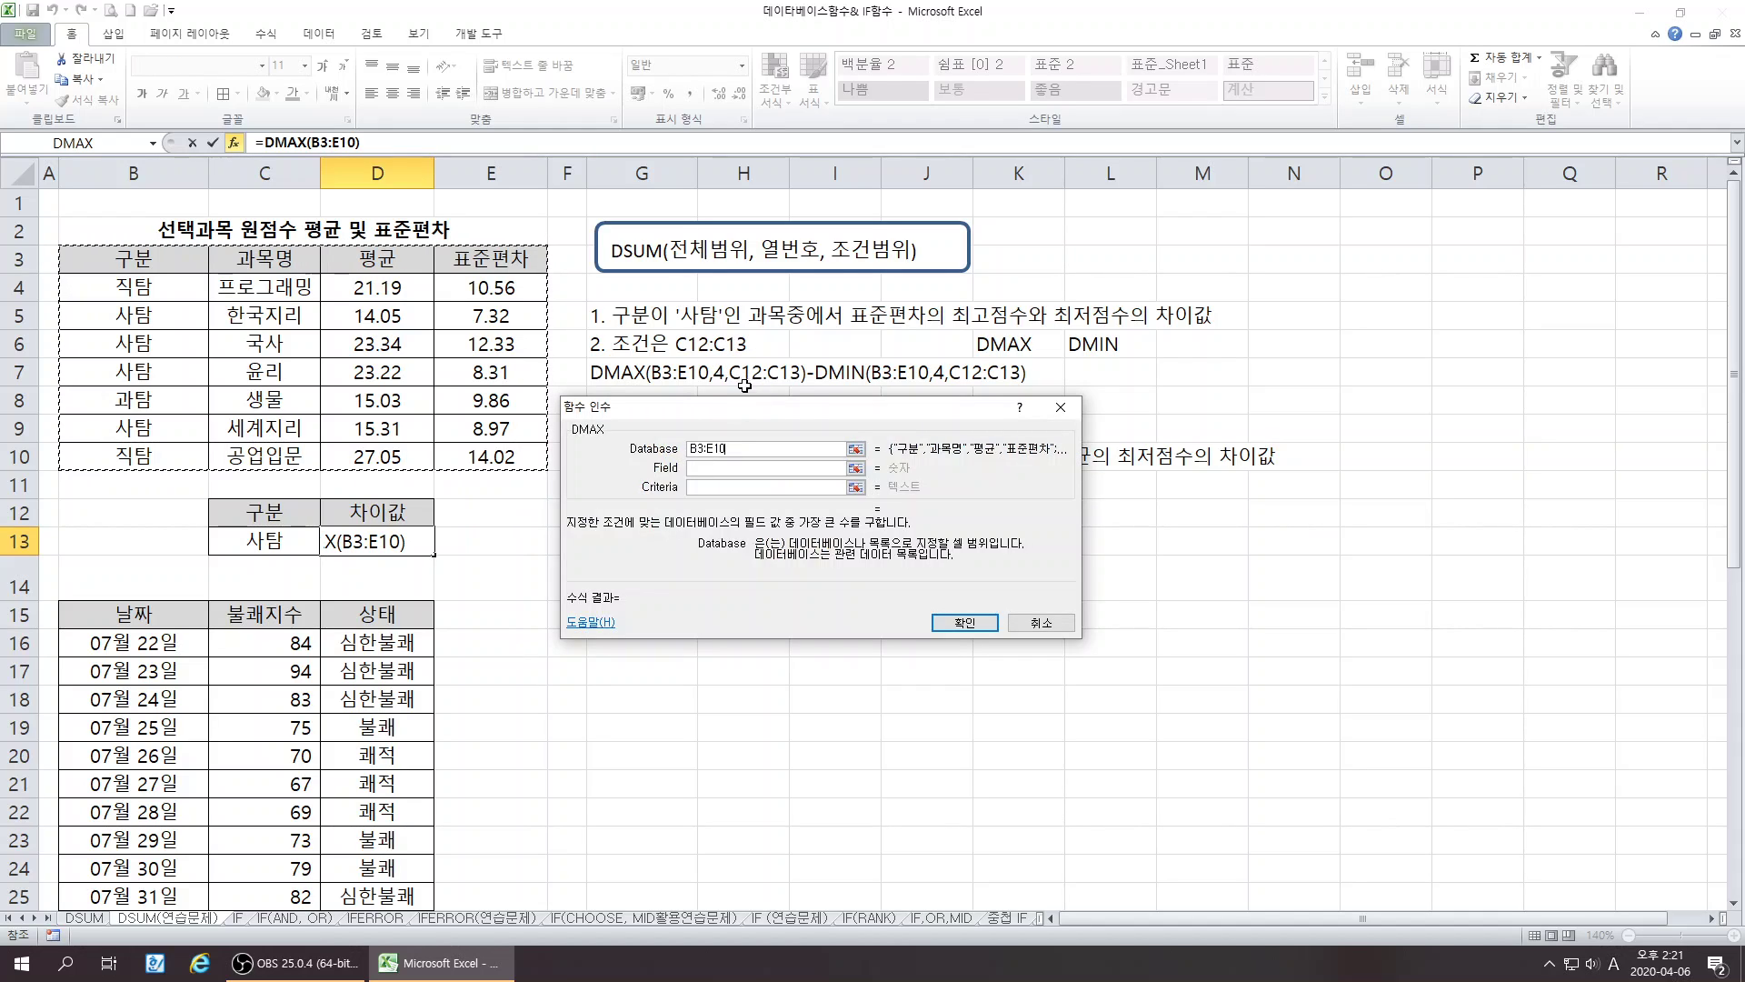
click(700, 469)
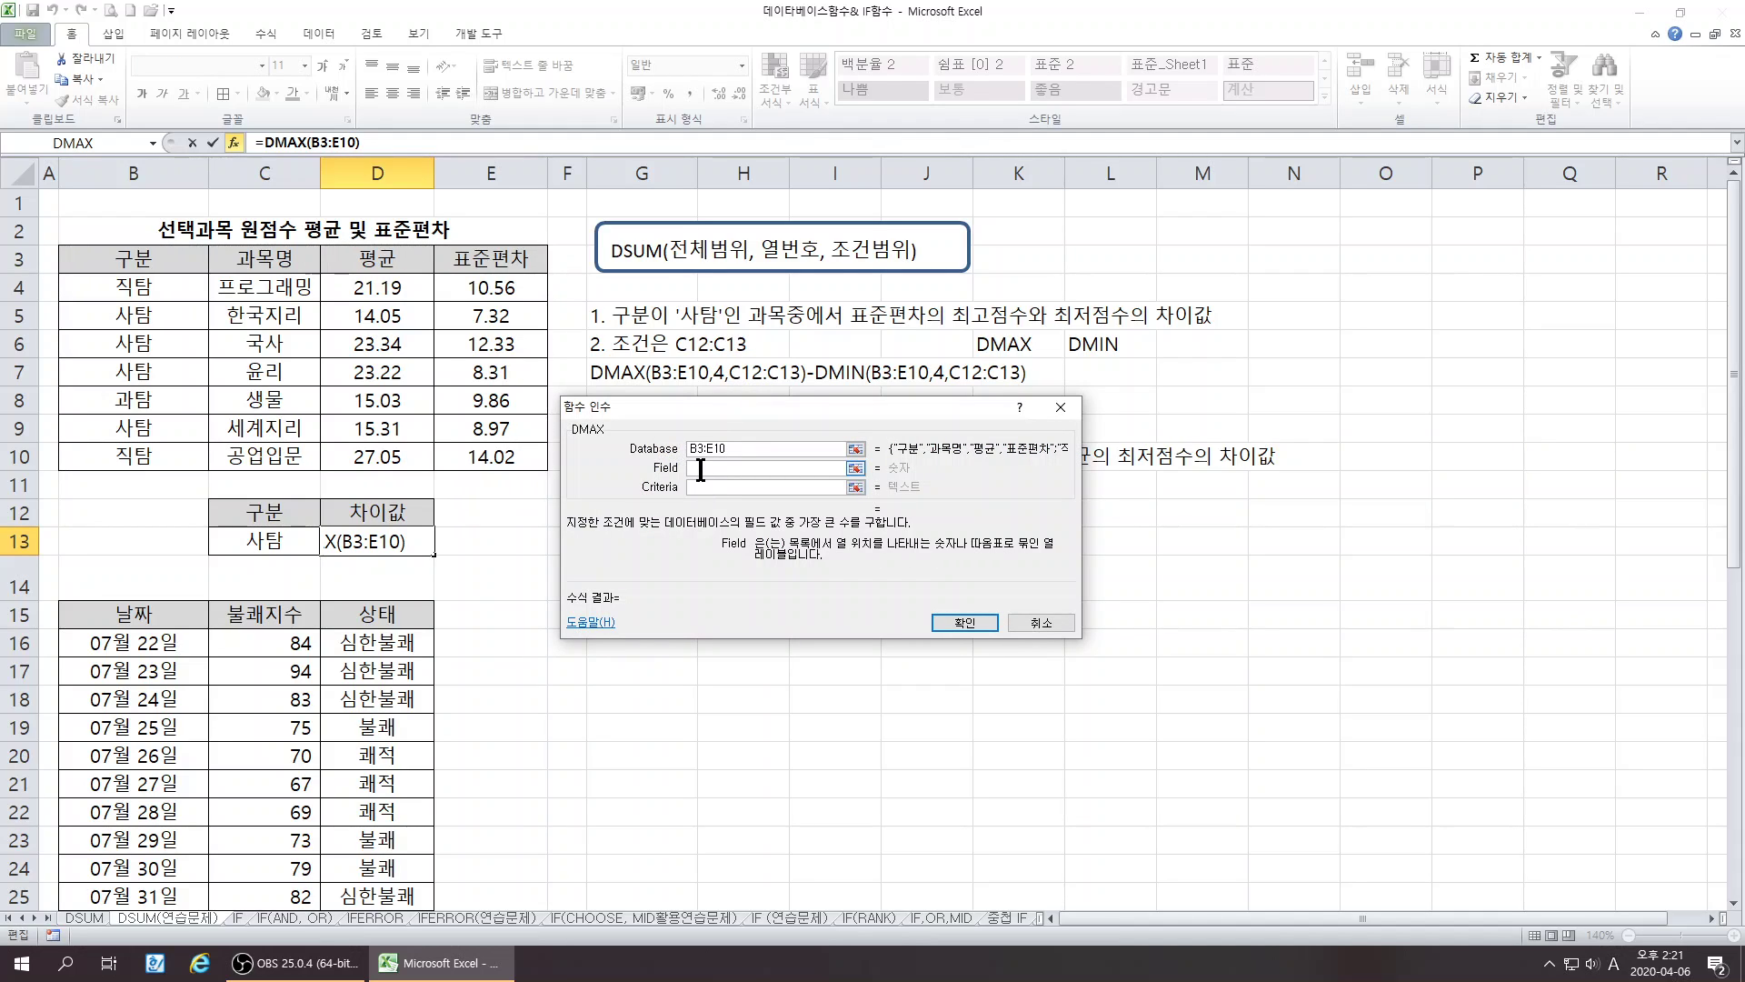
click(495, 254)
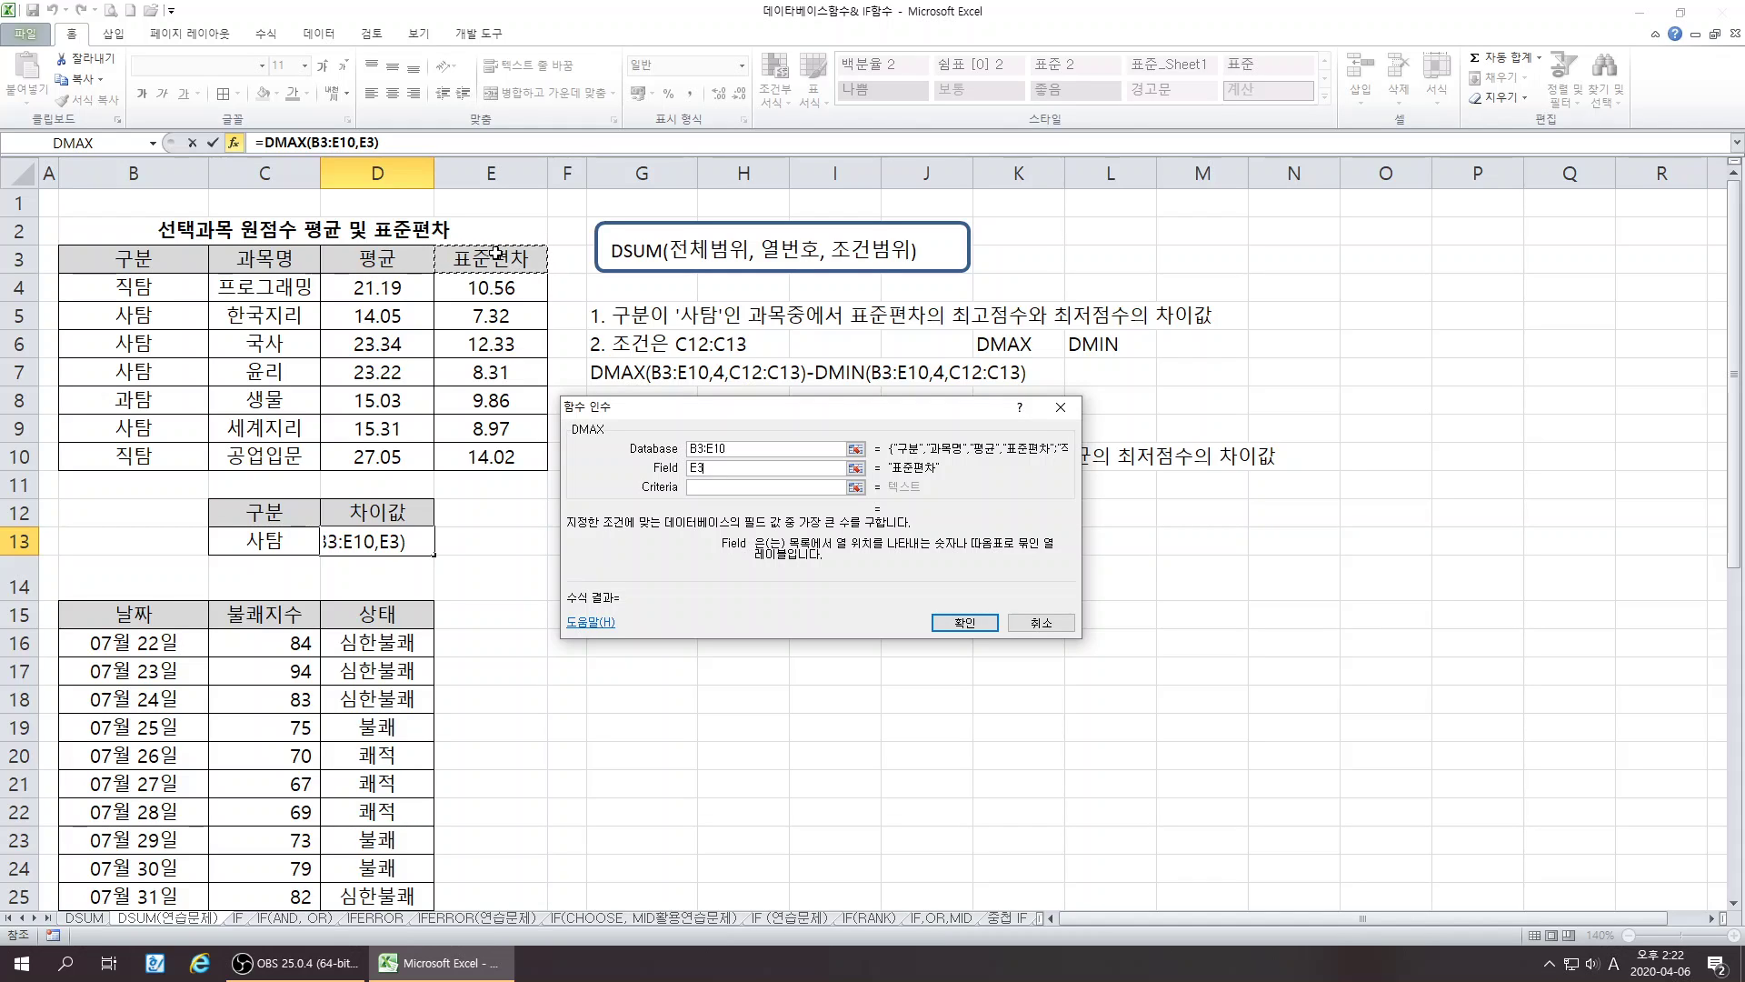
click(499, 289)
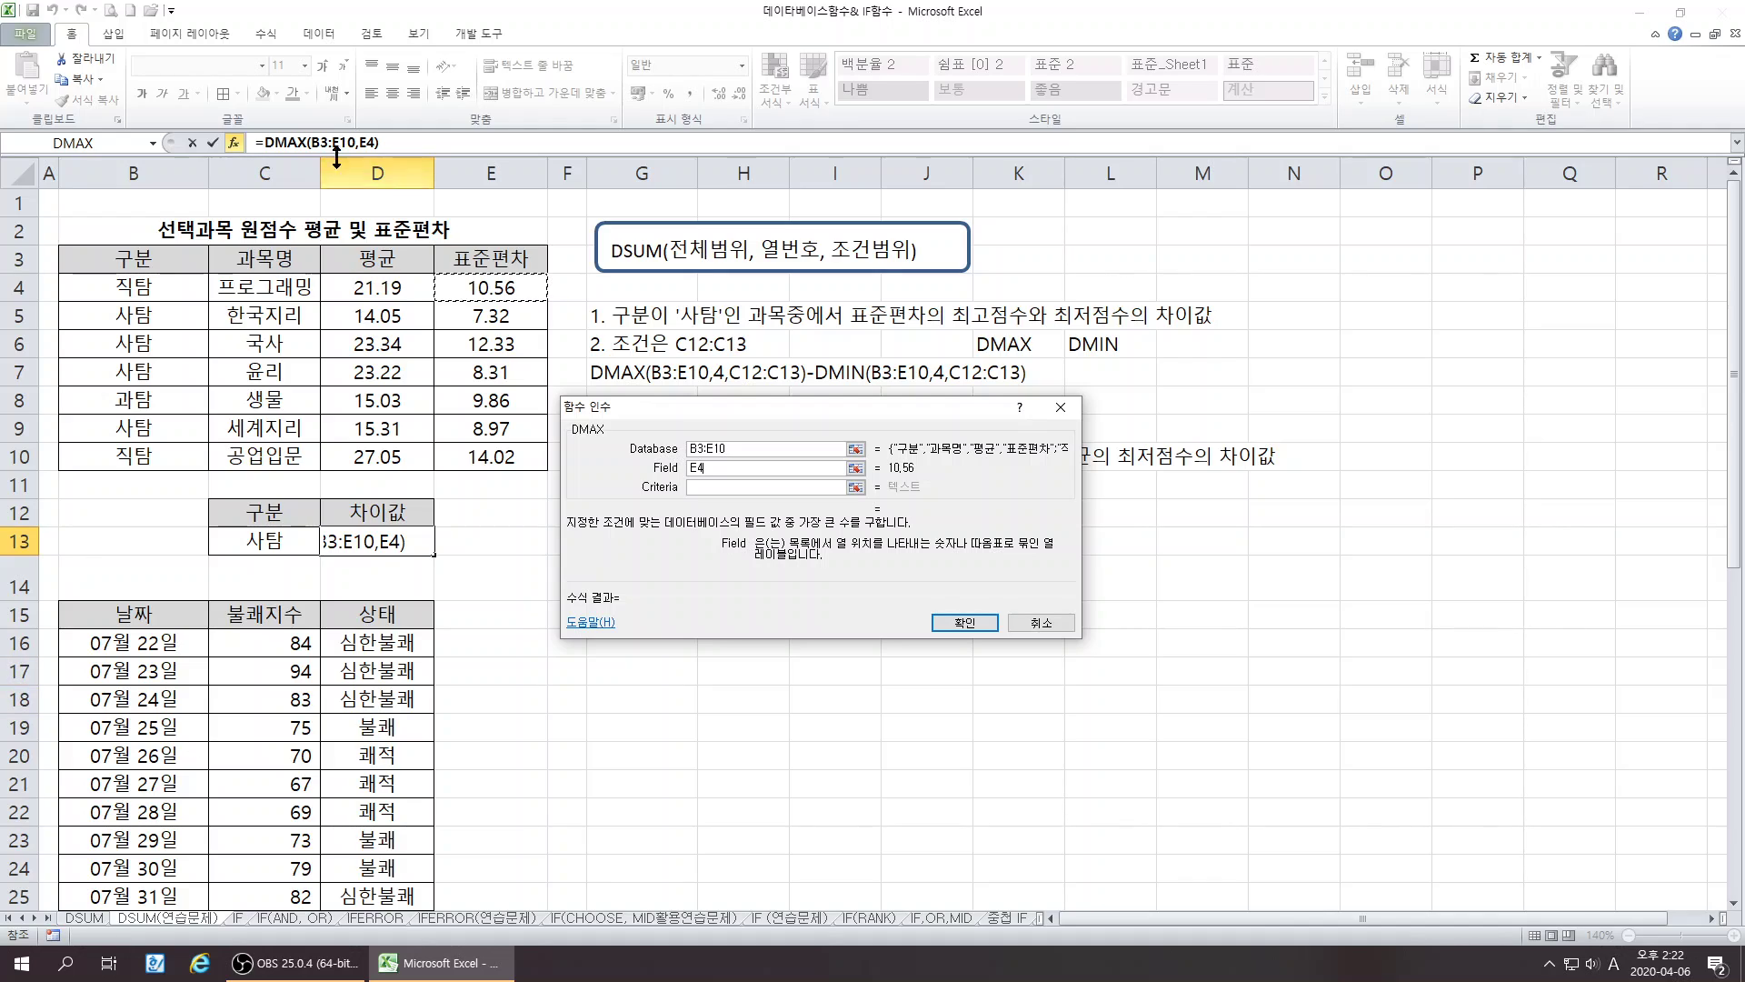
click(488, 258)
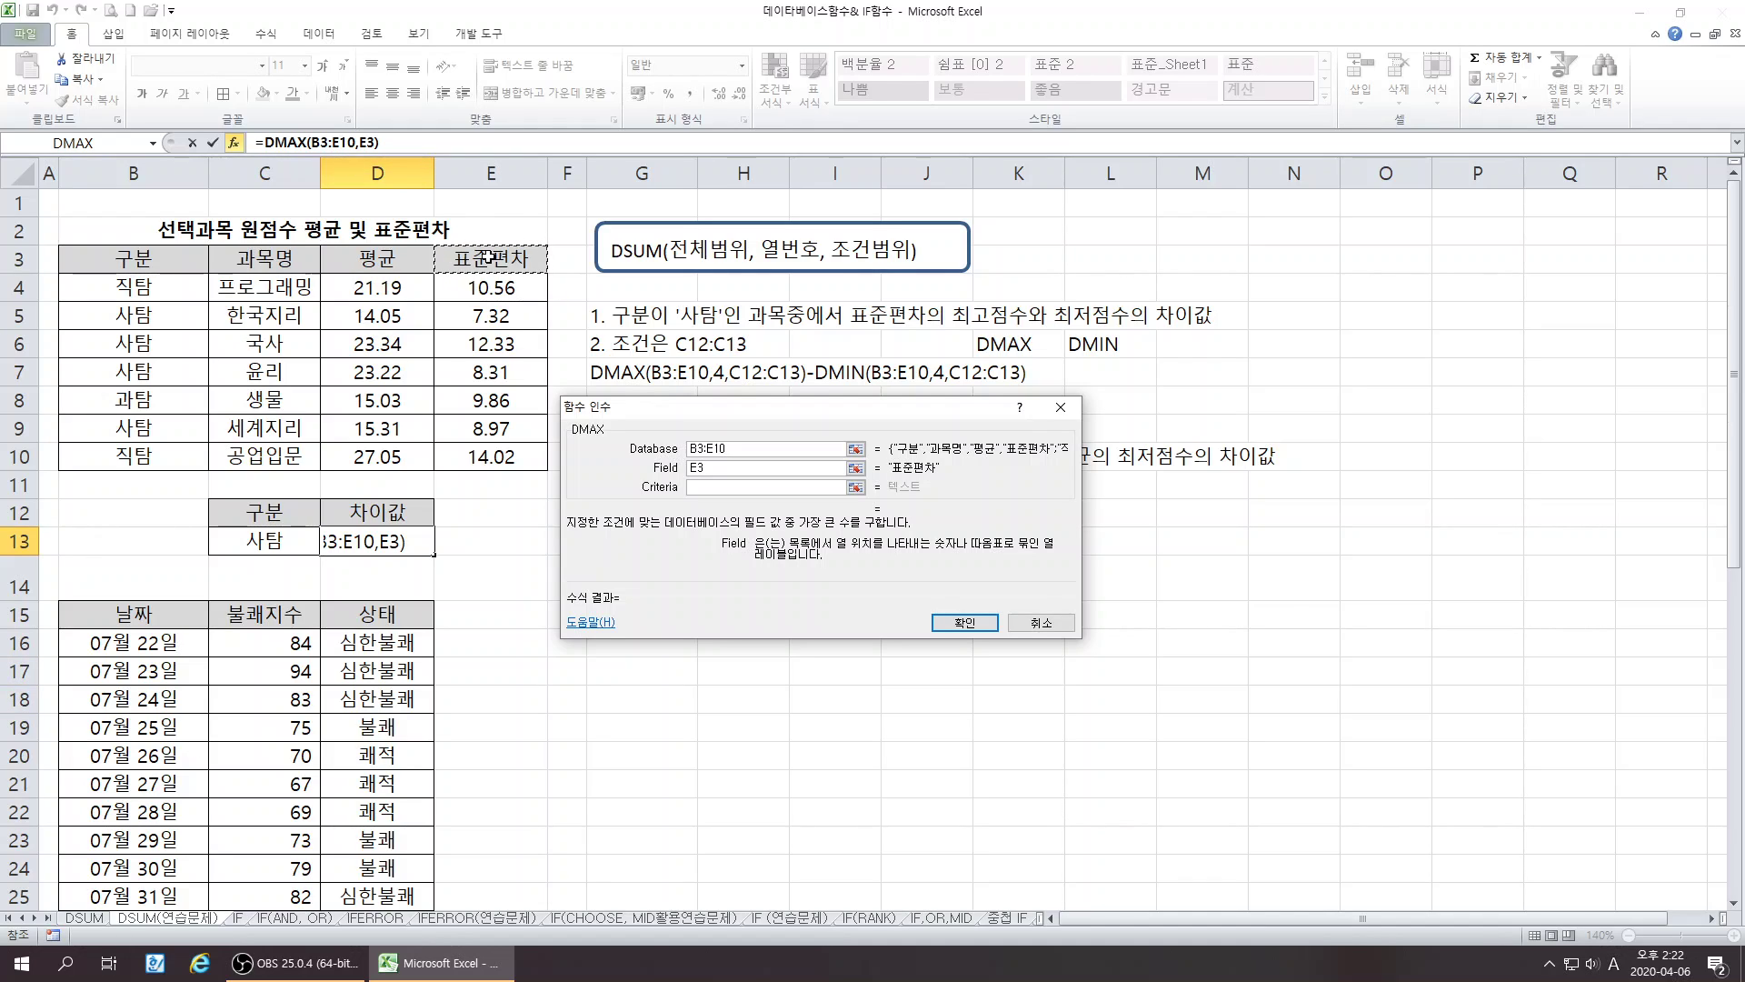
click(708, 489)
drag(266, 511, 267, 540)
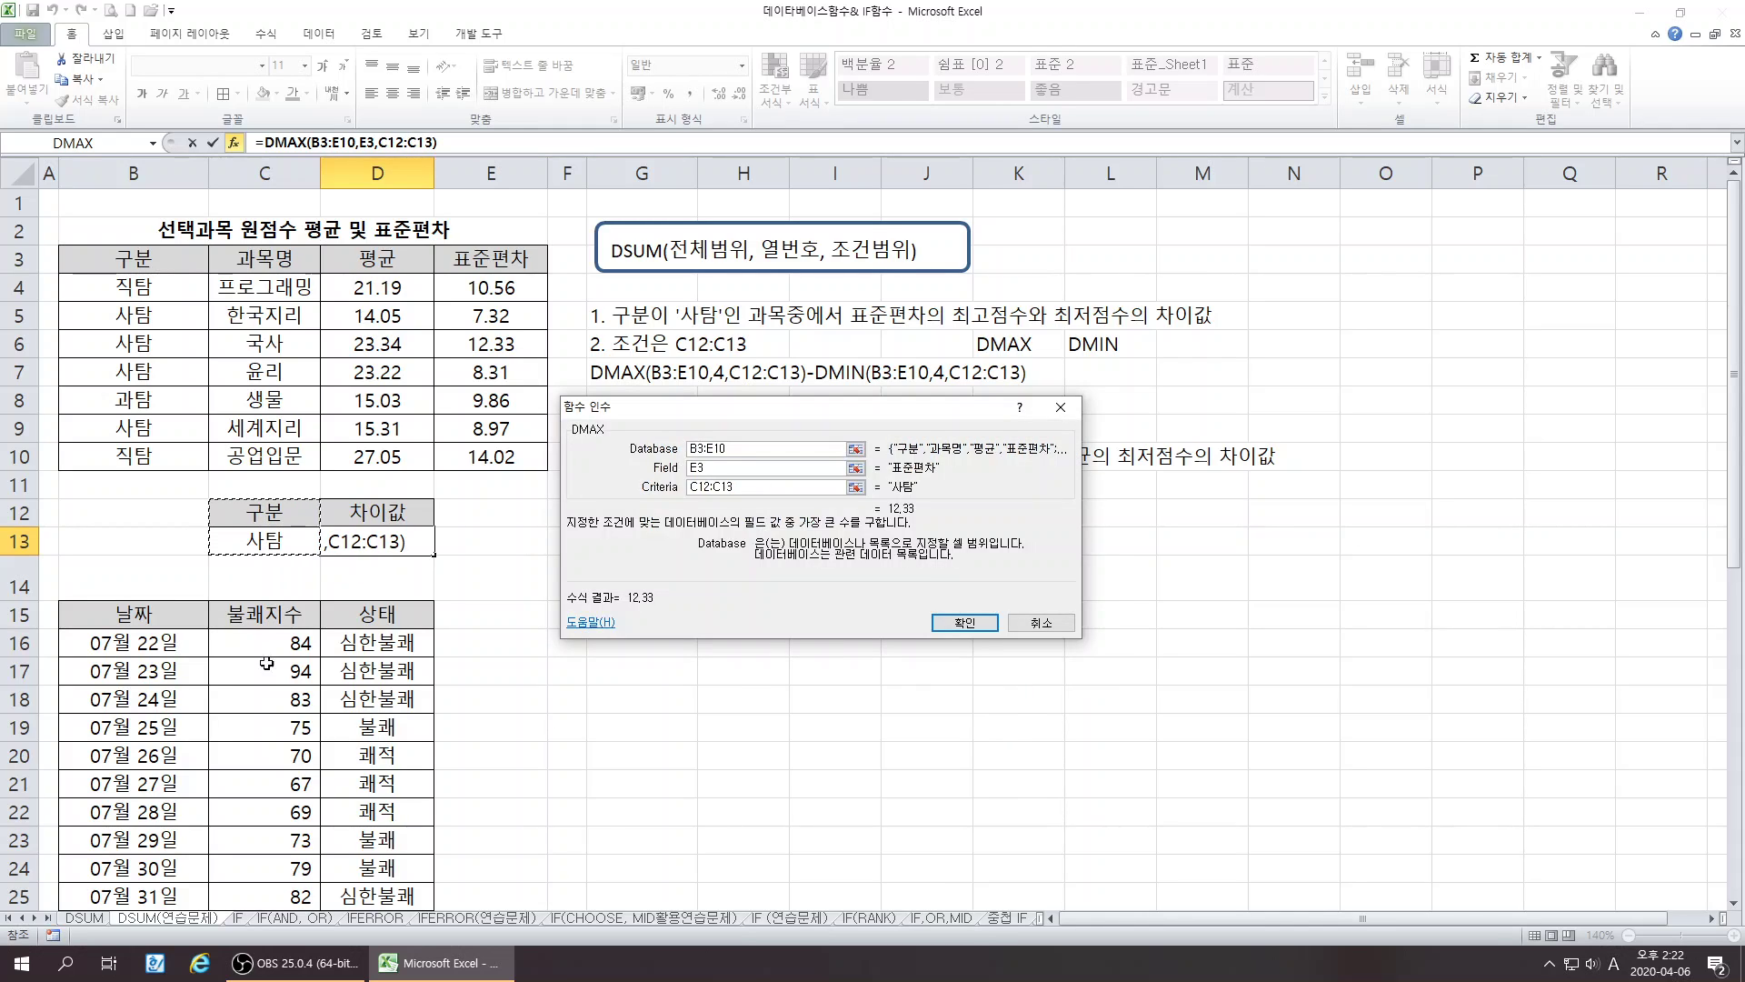
- Extend the D13 formula with a minus sign and a DMIN function after the DMAX part
click(457, 143)
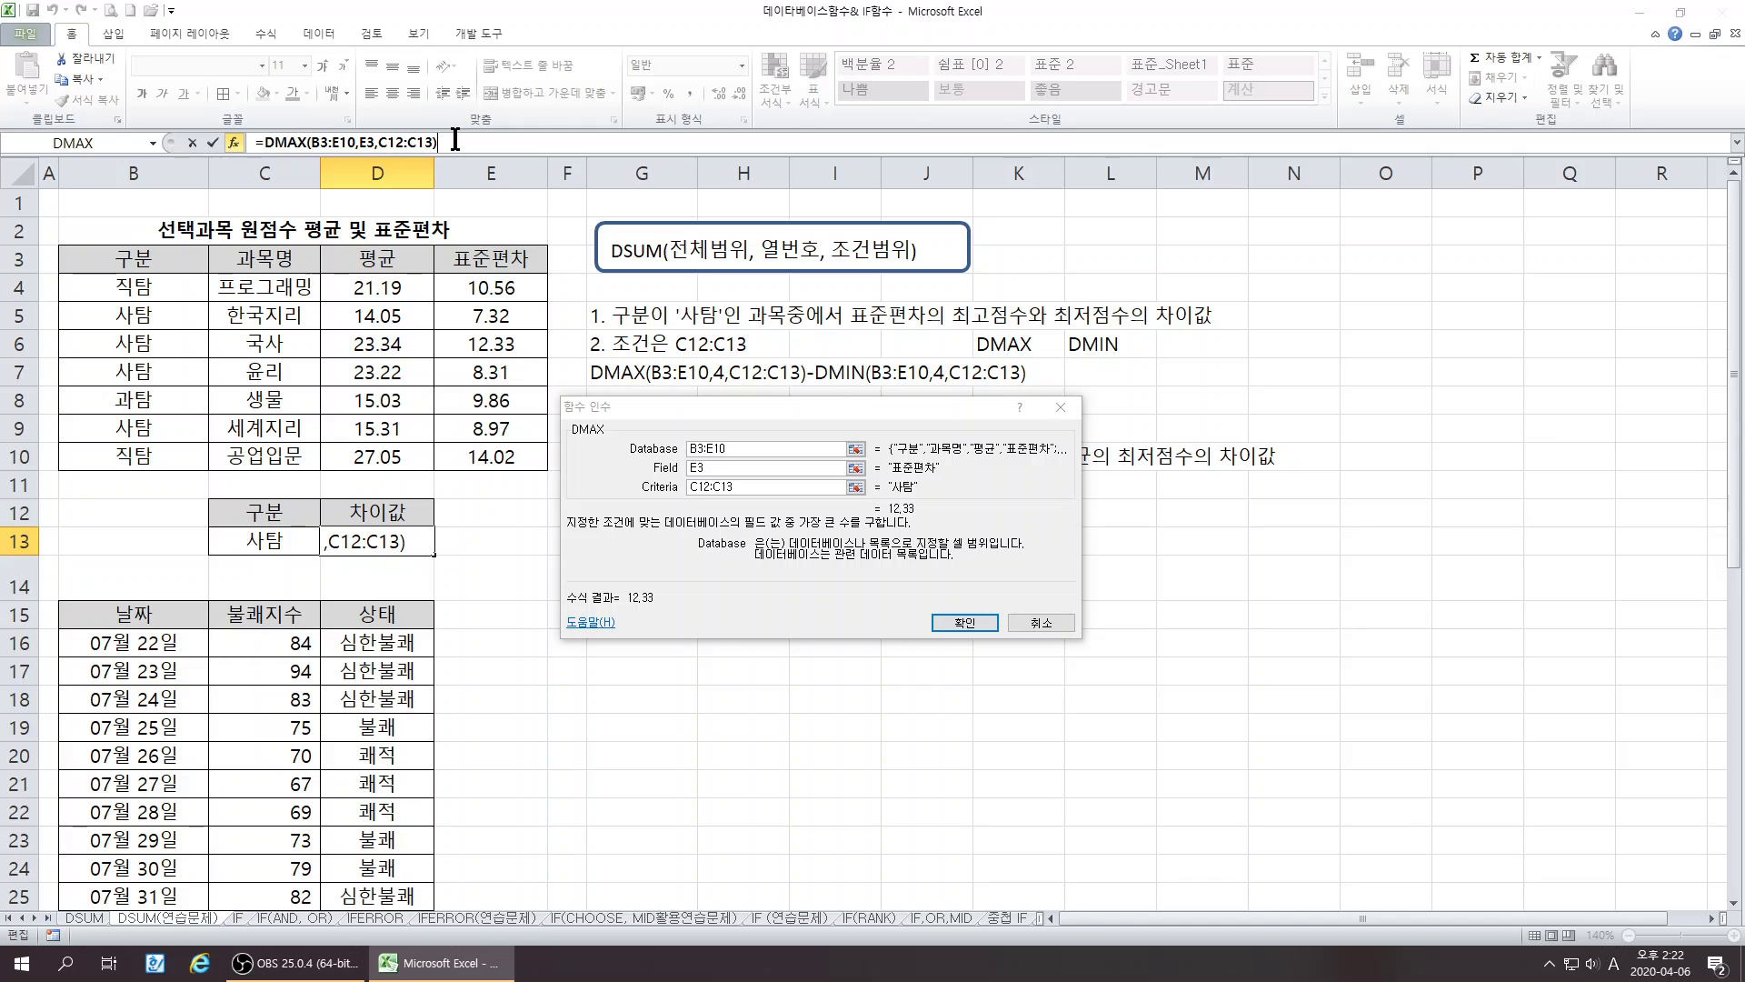
text(-)
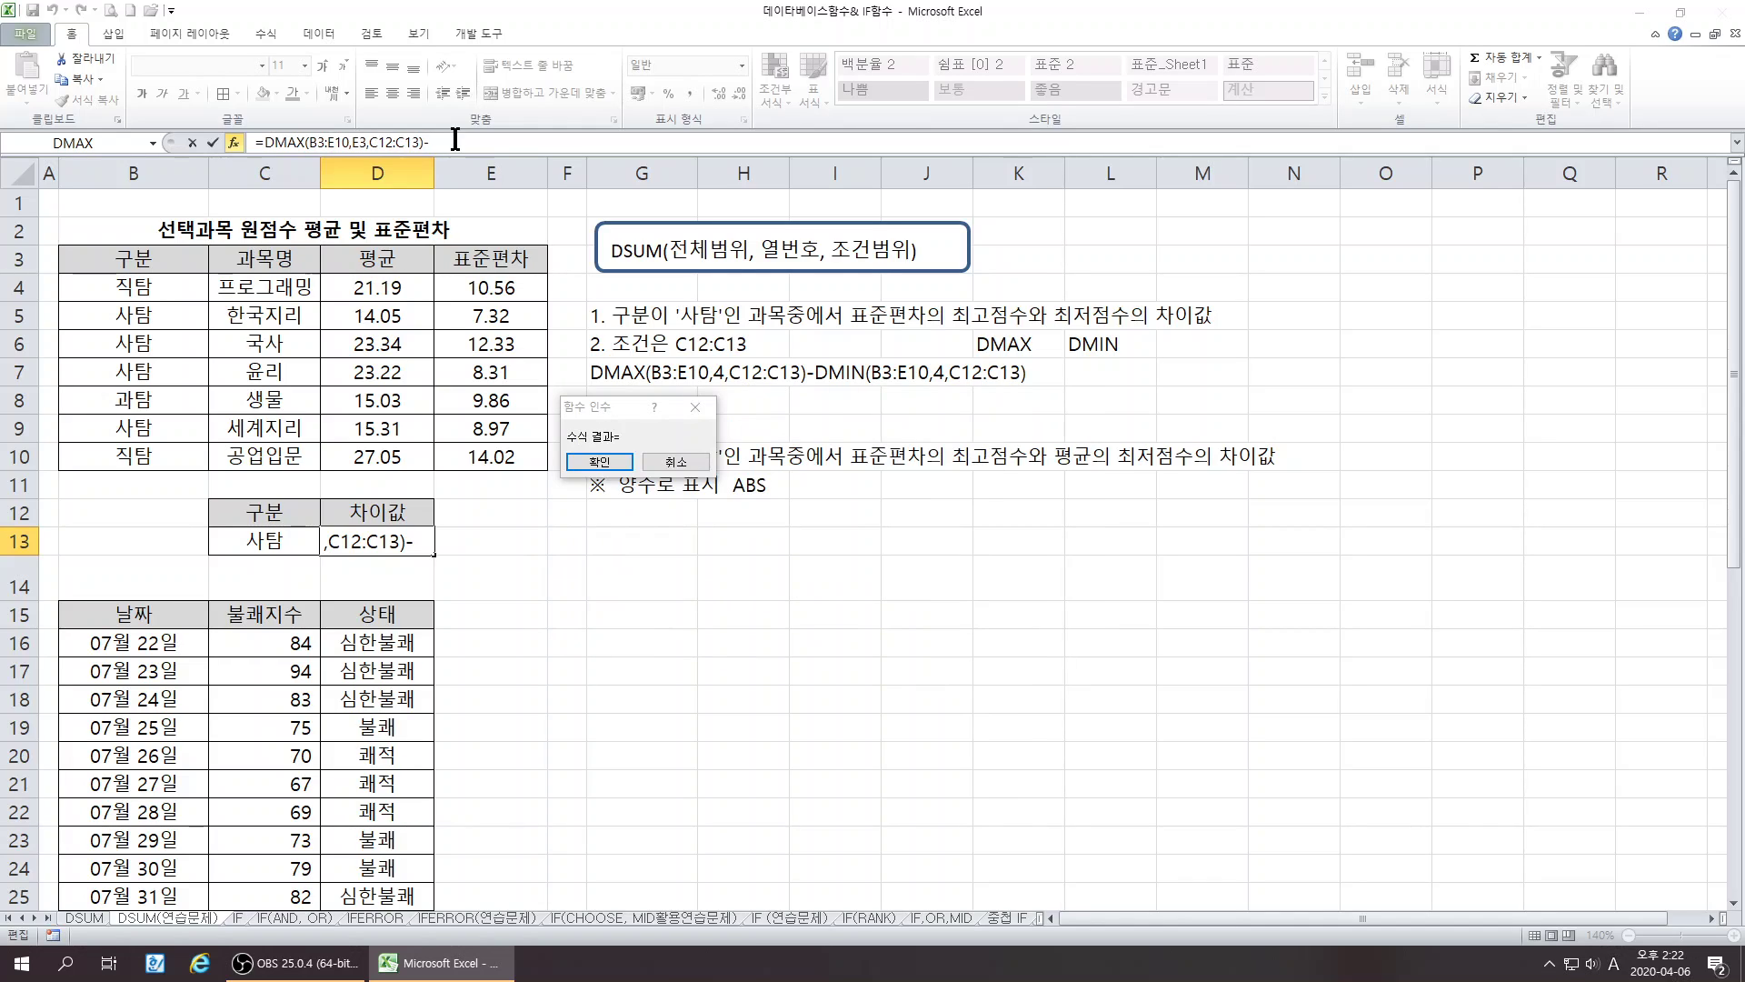
click(147, 138)
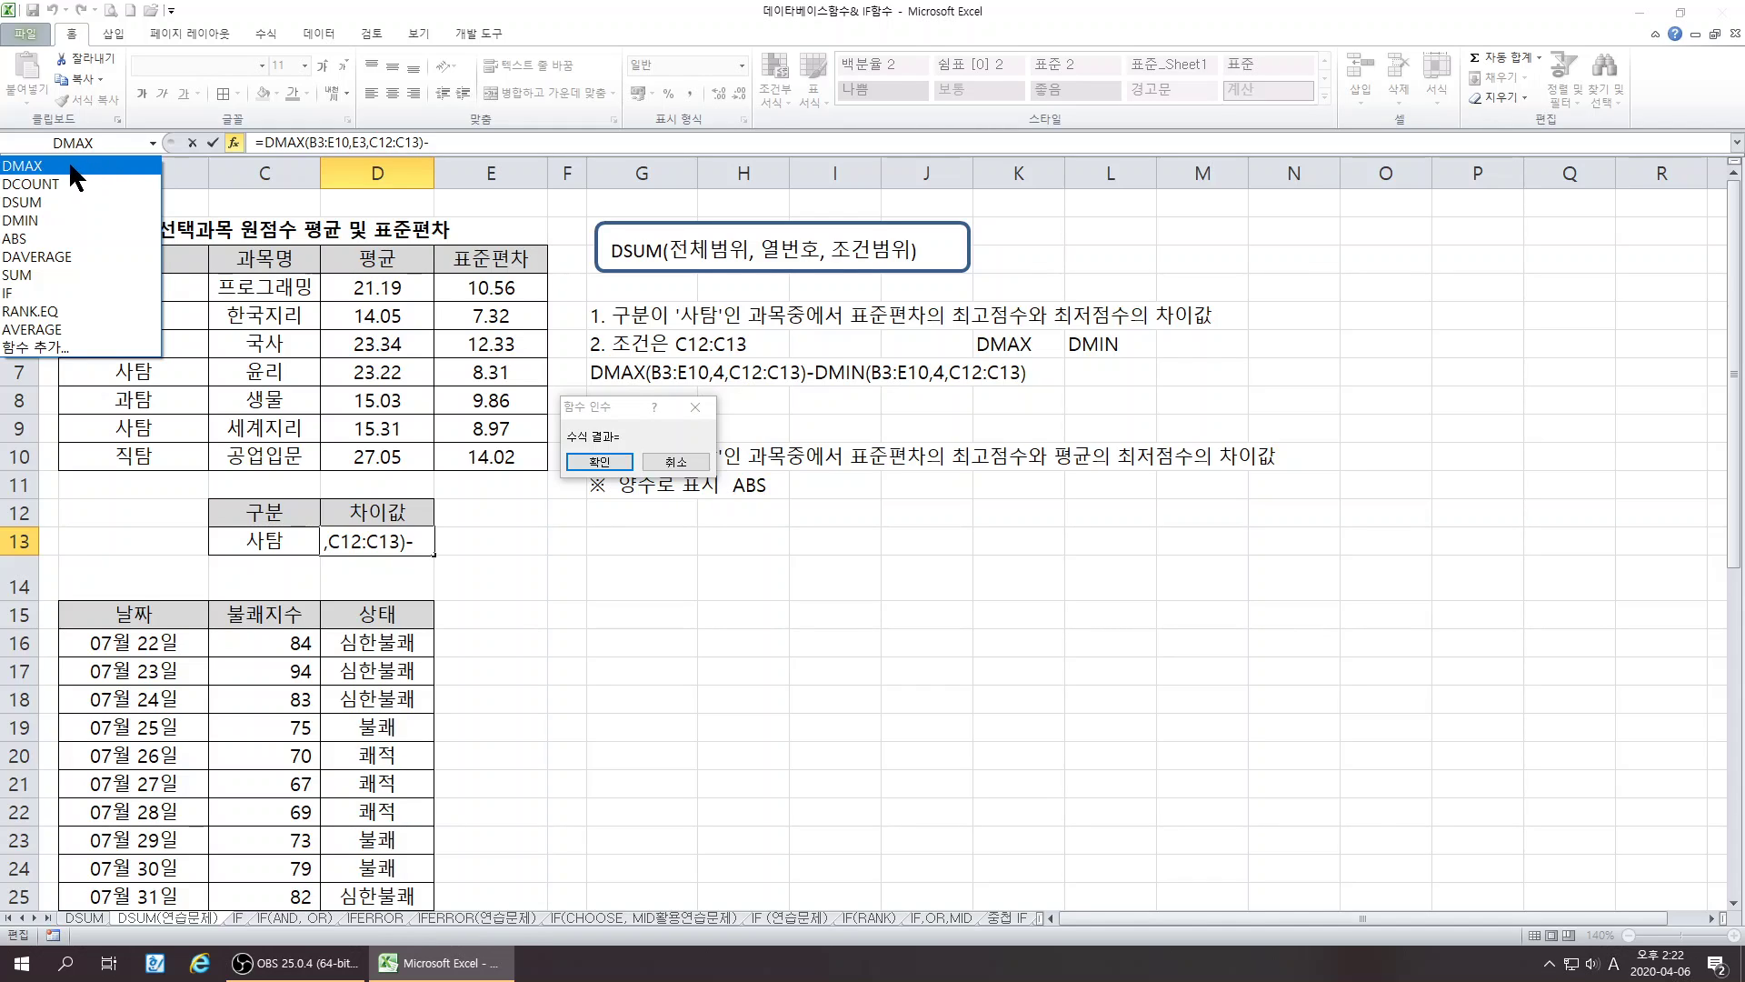
click(26, 221)
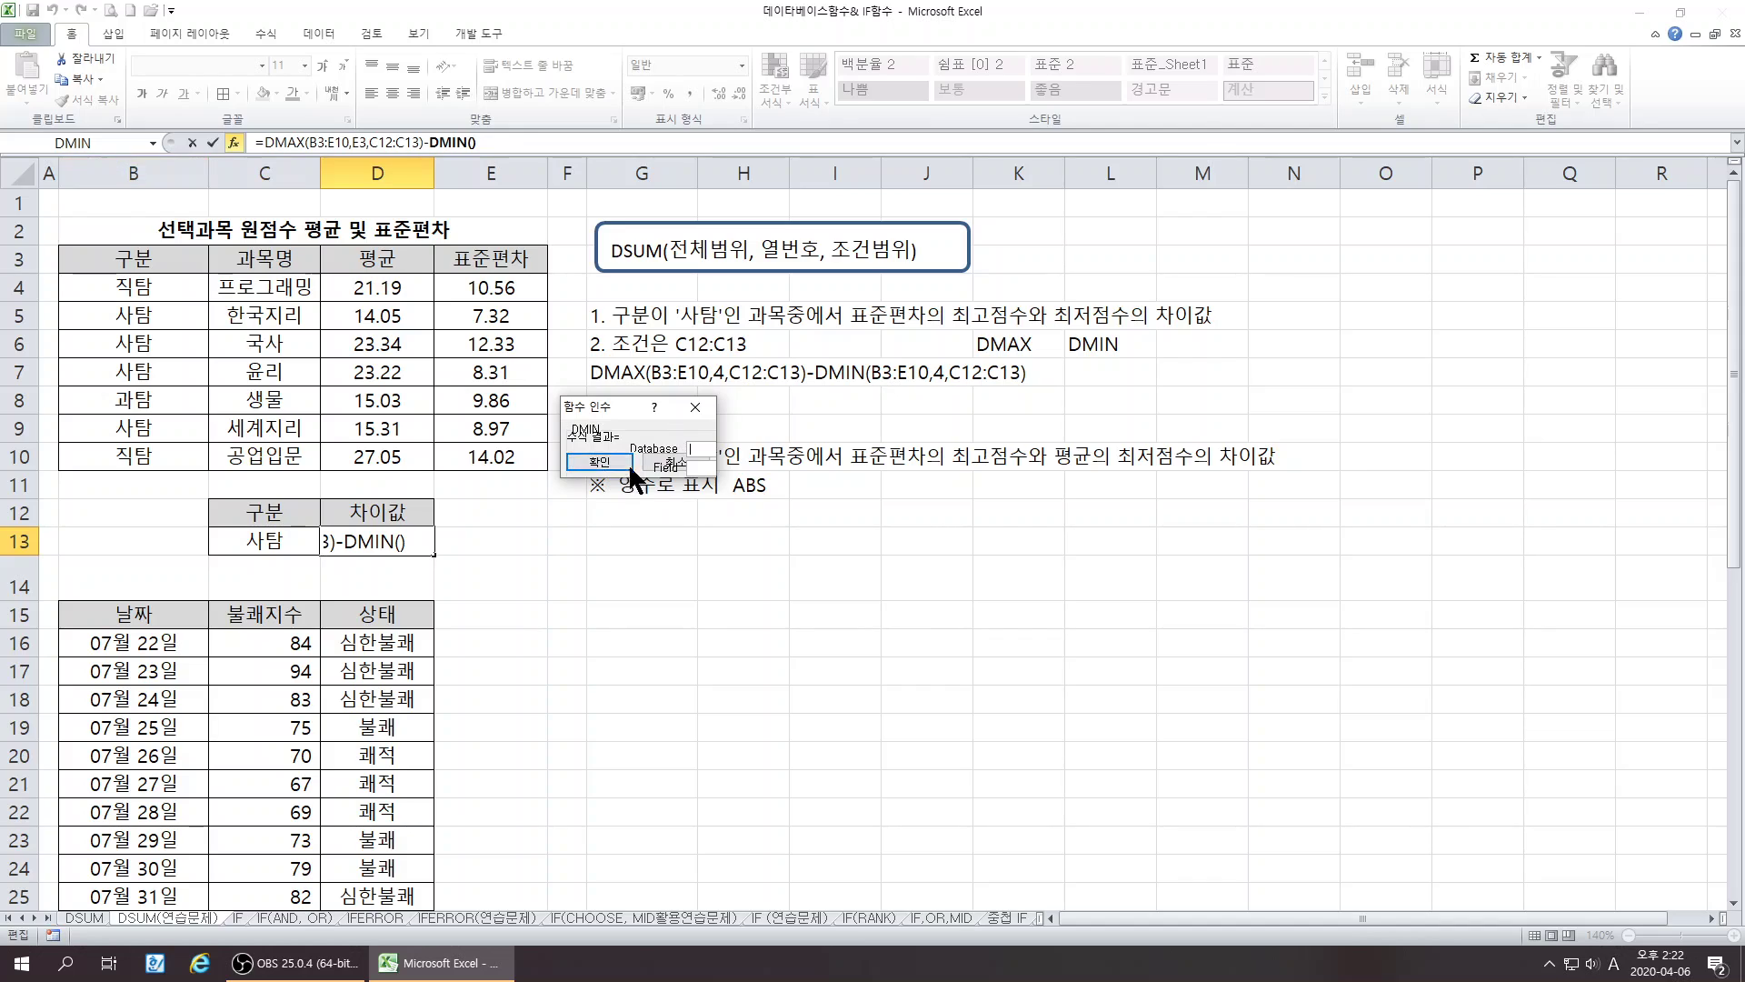
- Set the DMIN arguments to database B3:E10, field E3 and criteria C12:C13, and finish the D13 formula
drag(146, 264, 519, 452)
key(Tab)
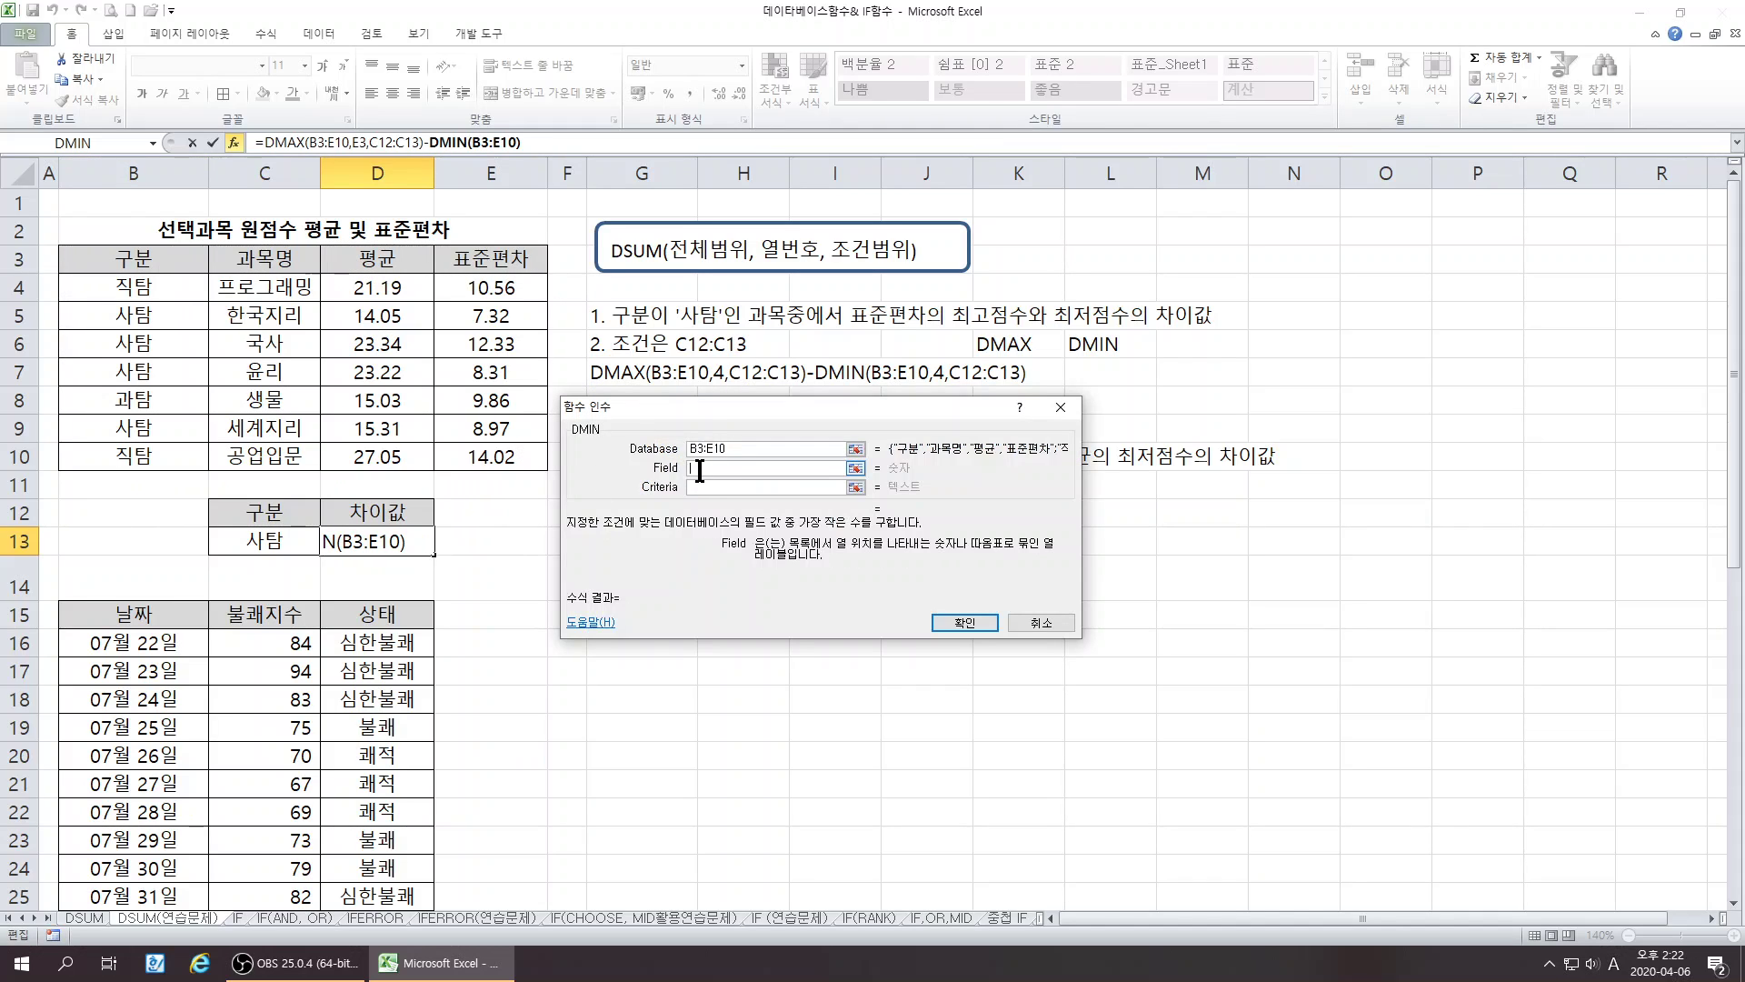
click(486, 257)
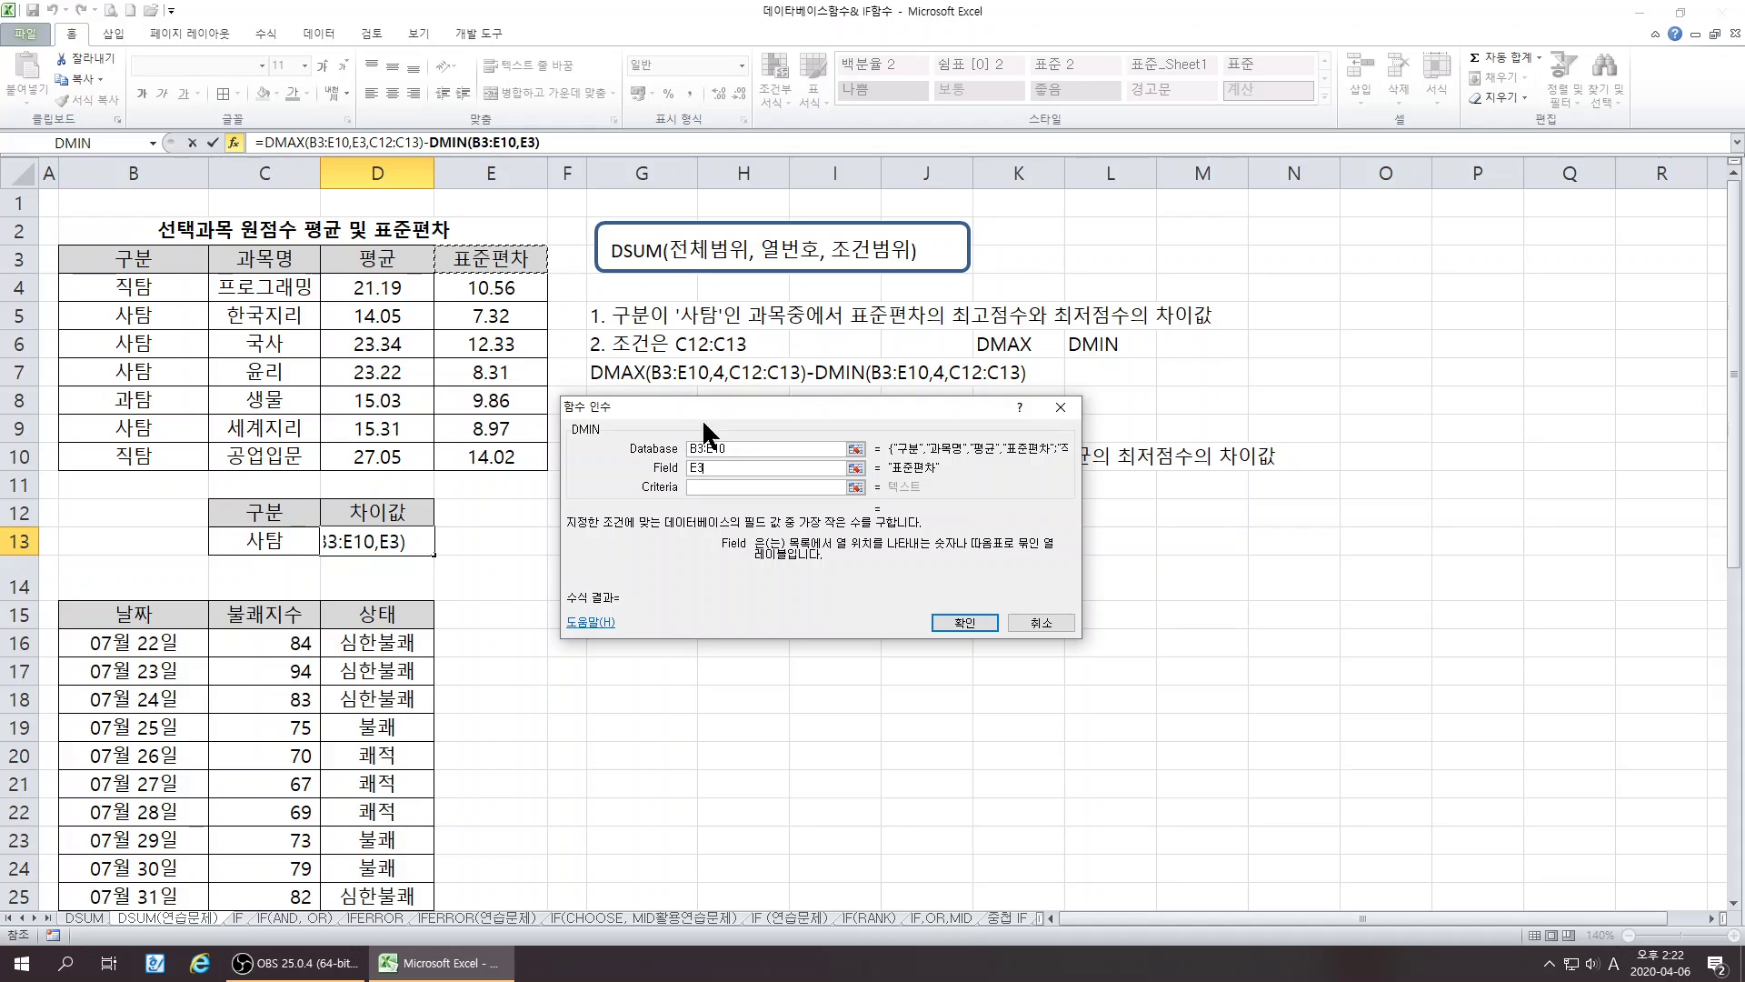
key(Tab)
drag(292, 514, 295, 542)
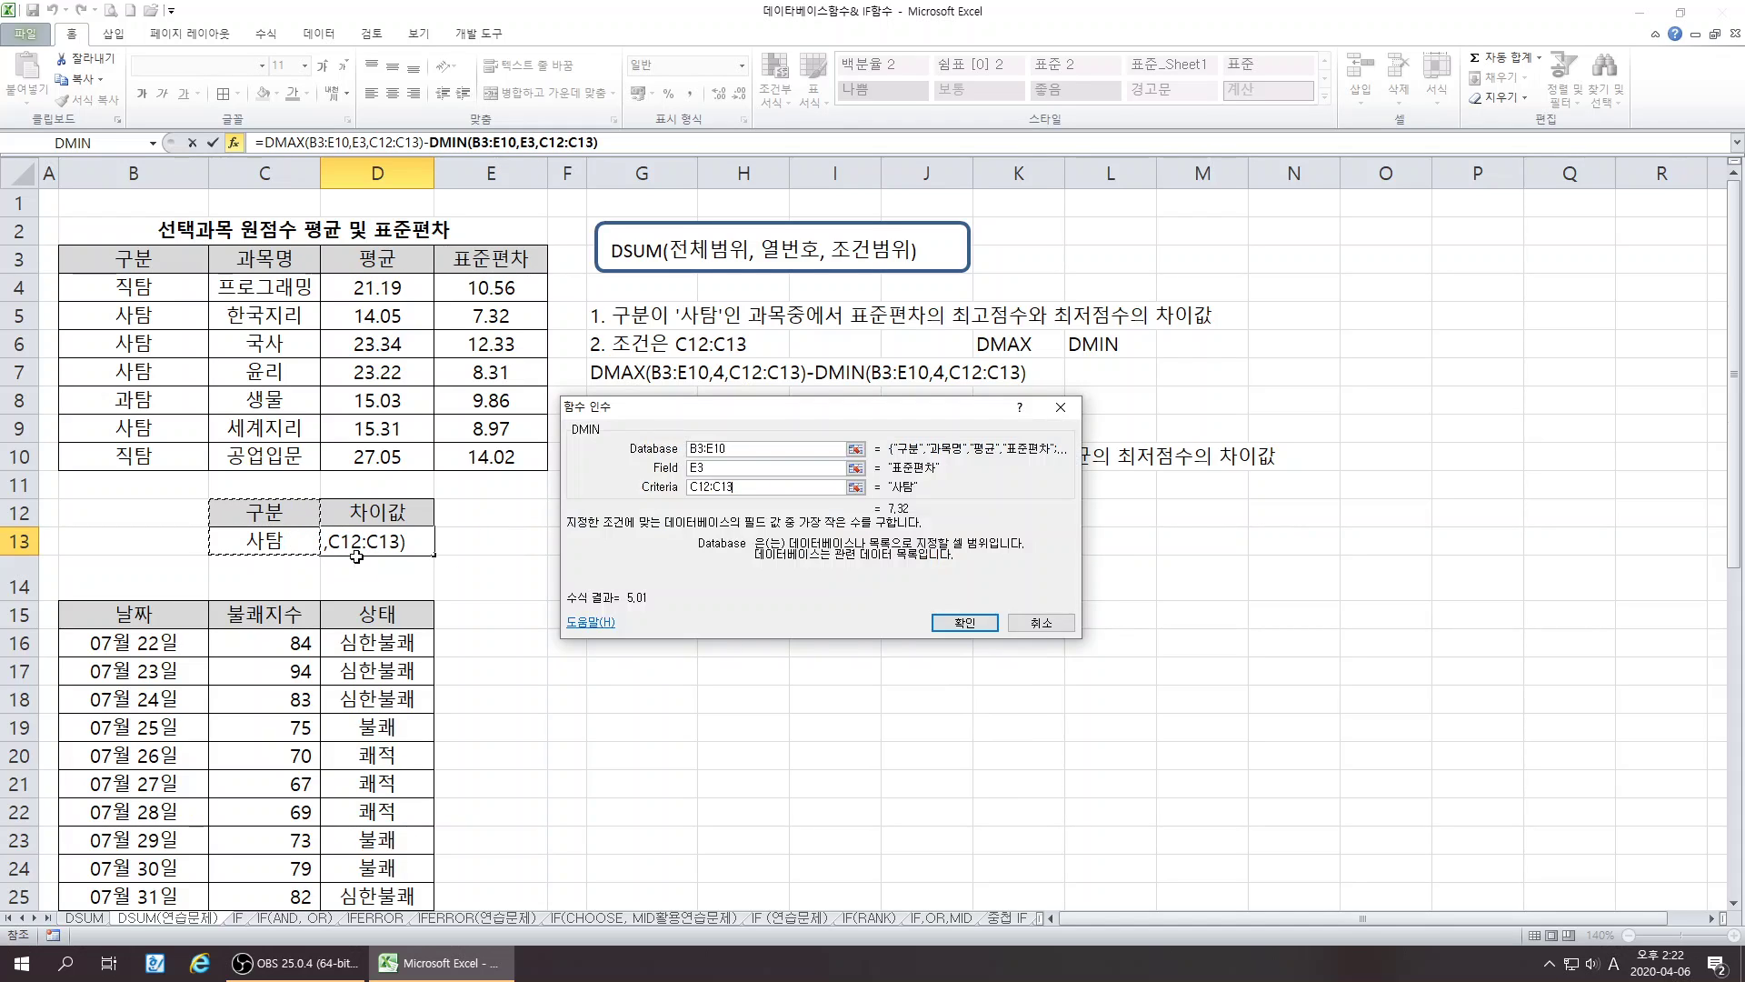
click(964, 622)
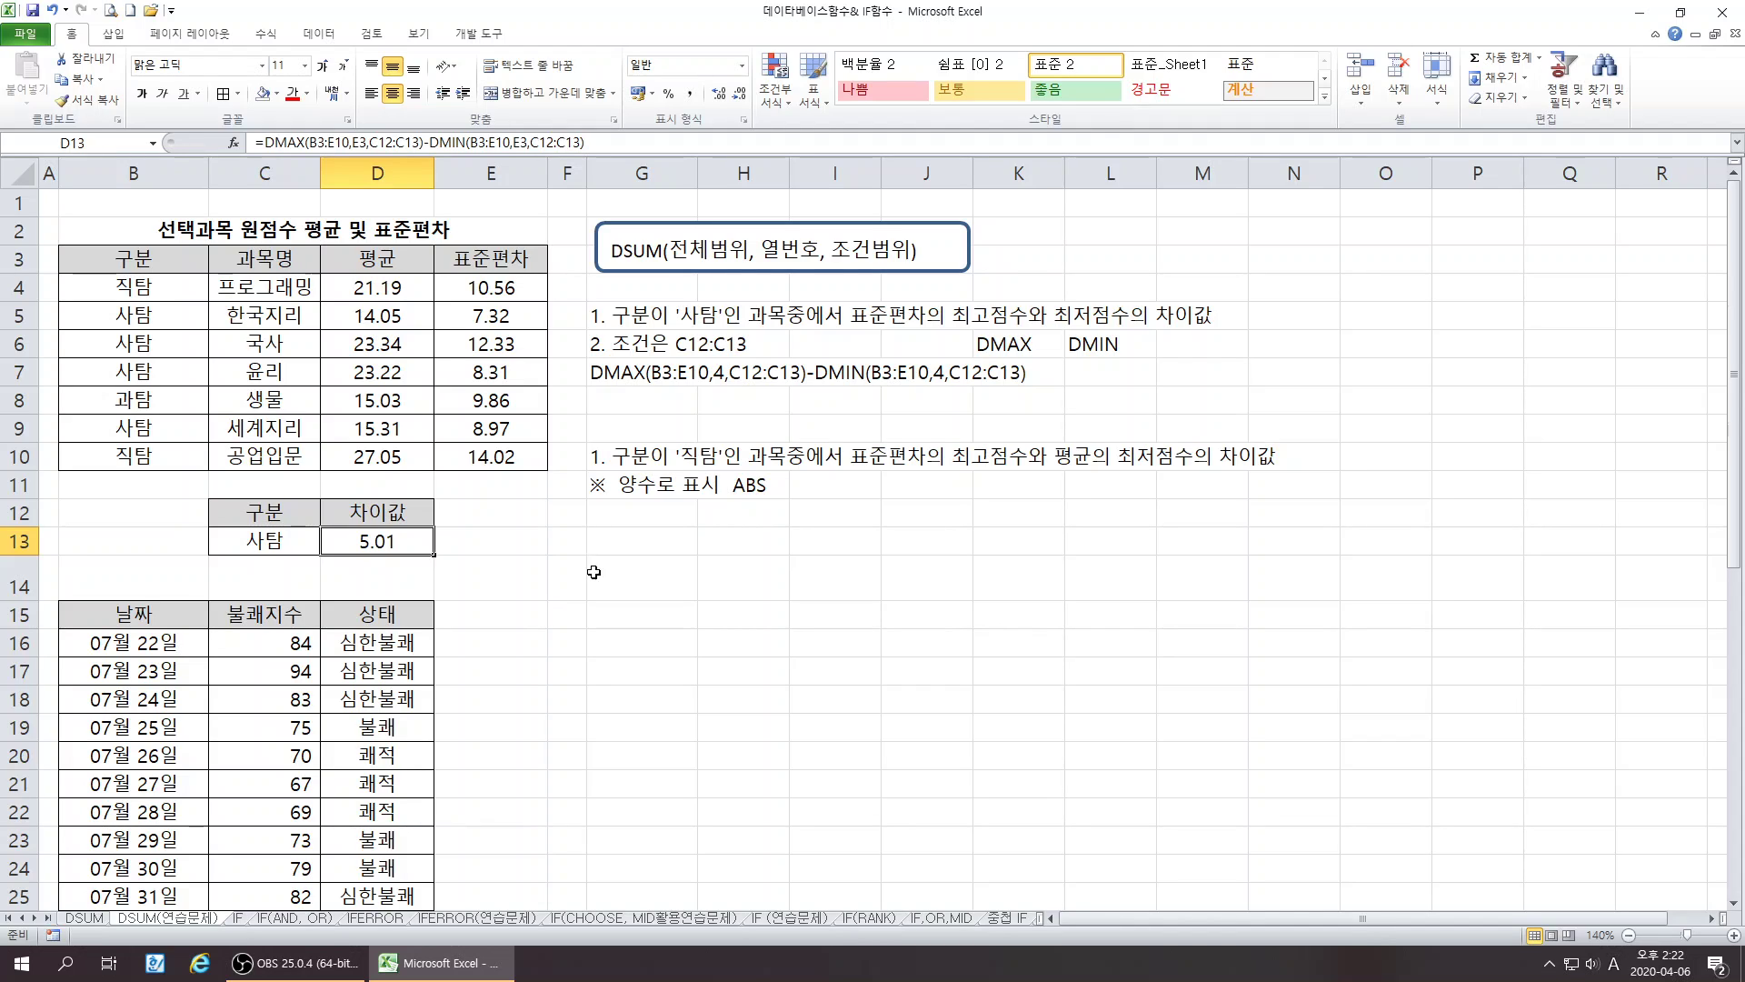
- Review the second task in G10 and locate its condition cells, the 구분 header and 직탐, in B3:B4
click(607, 463)
click(663, 561)
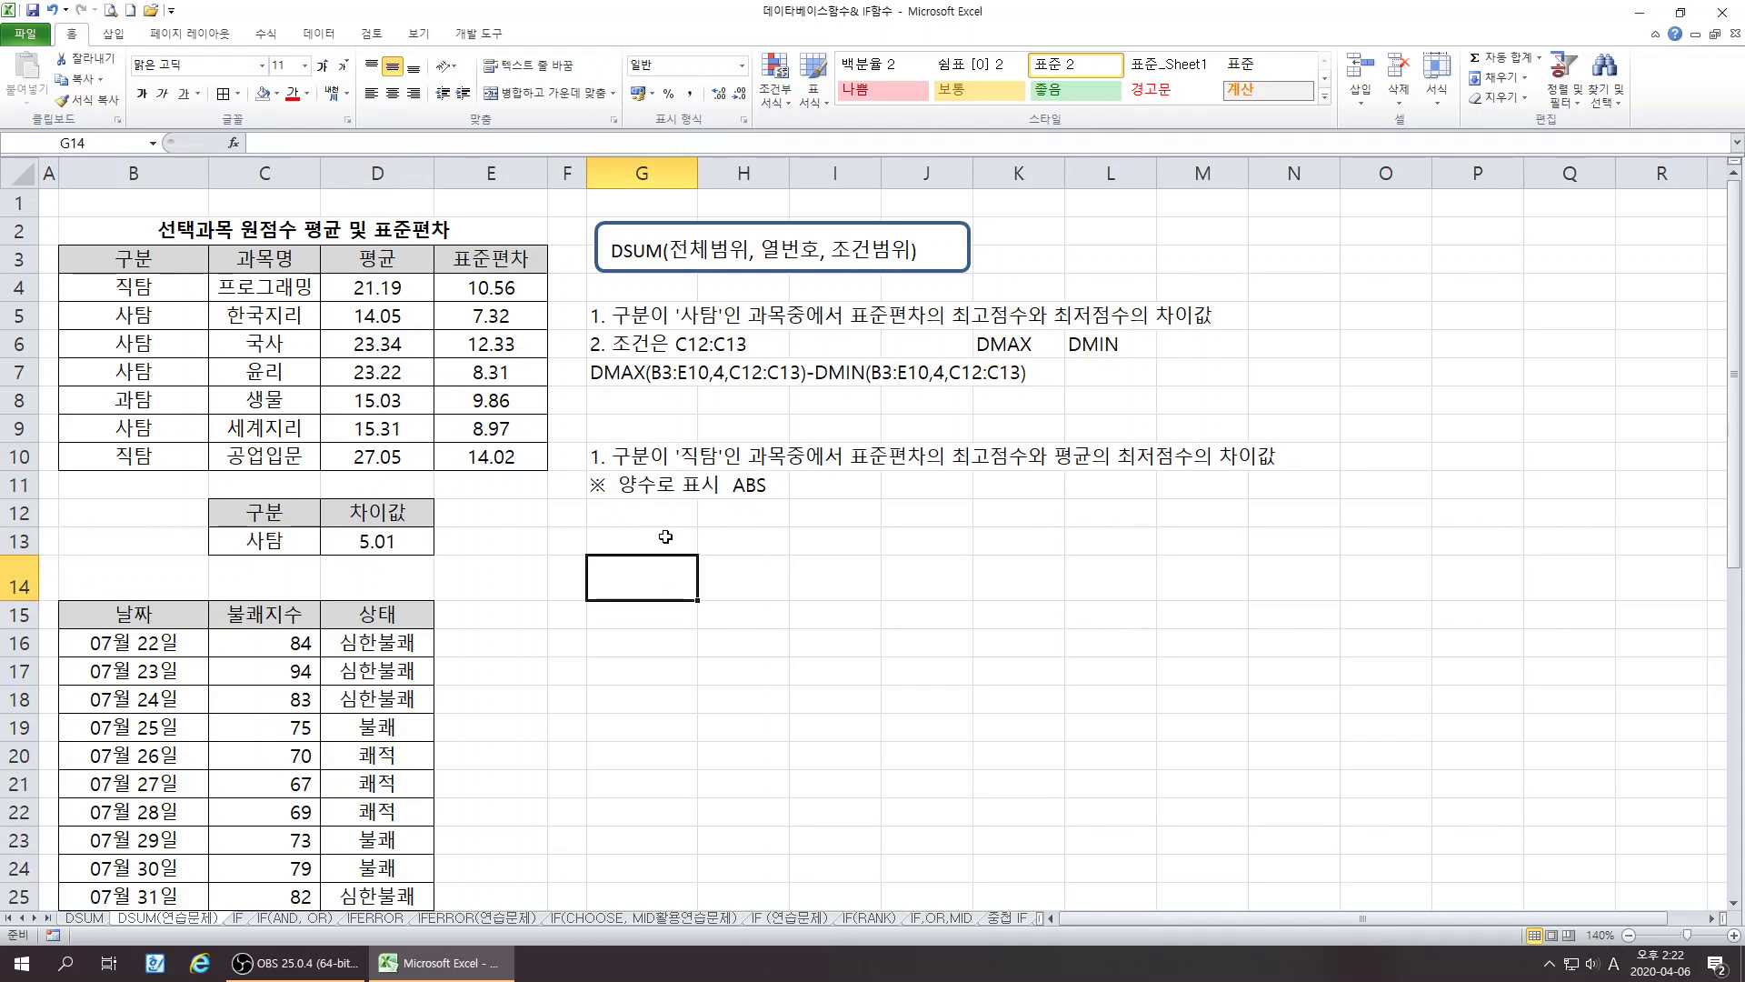
click(622, 464)
mouse_move(134, 266)
mouse_down()
mouse_move(118, 292)
mouse_move(132, 265)
mouse_move(132, 288)
mouse_up()
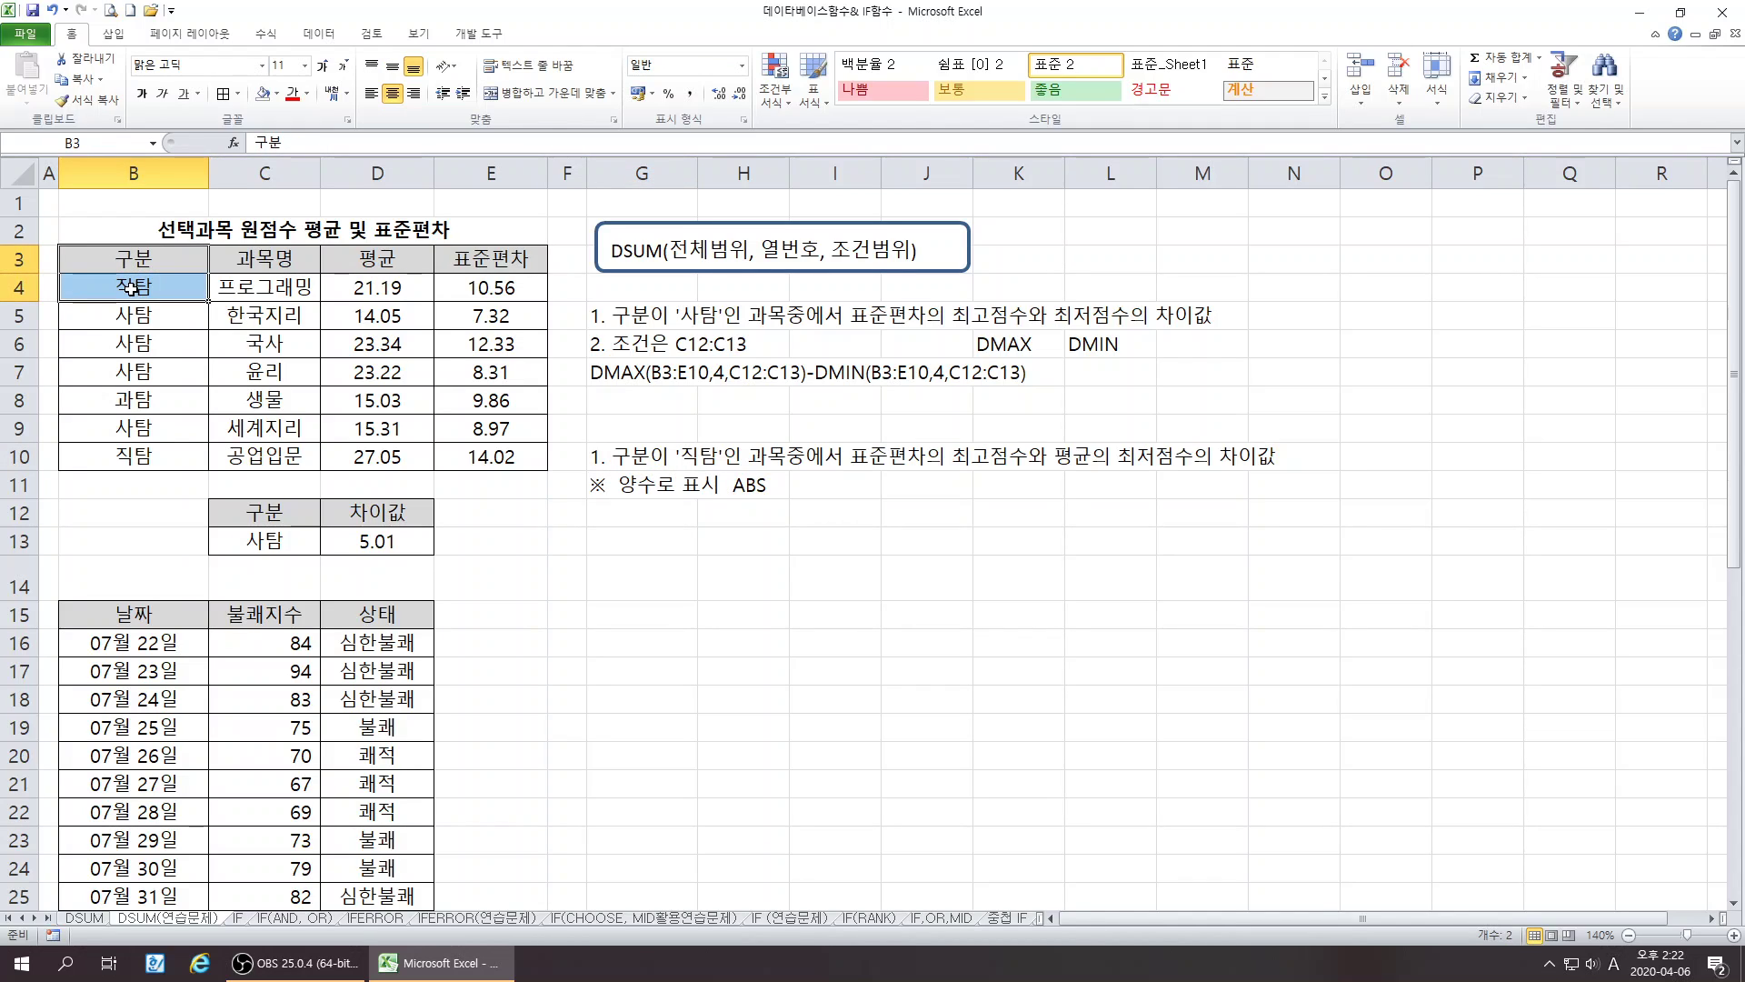
- Examine the second task in G10:G11 against the 표준편차 and 평균 columns, and review the DMAX-DMIN formula note in G7
click(874, 463)
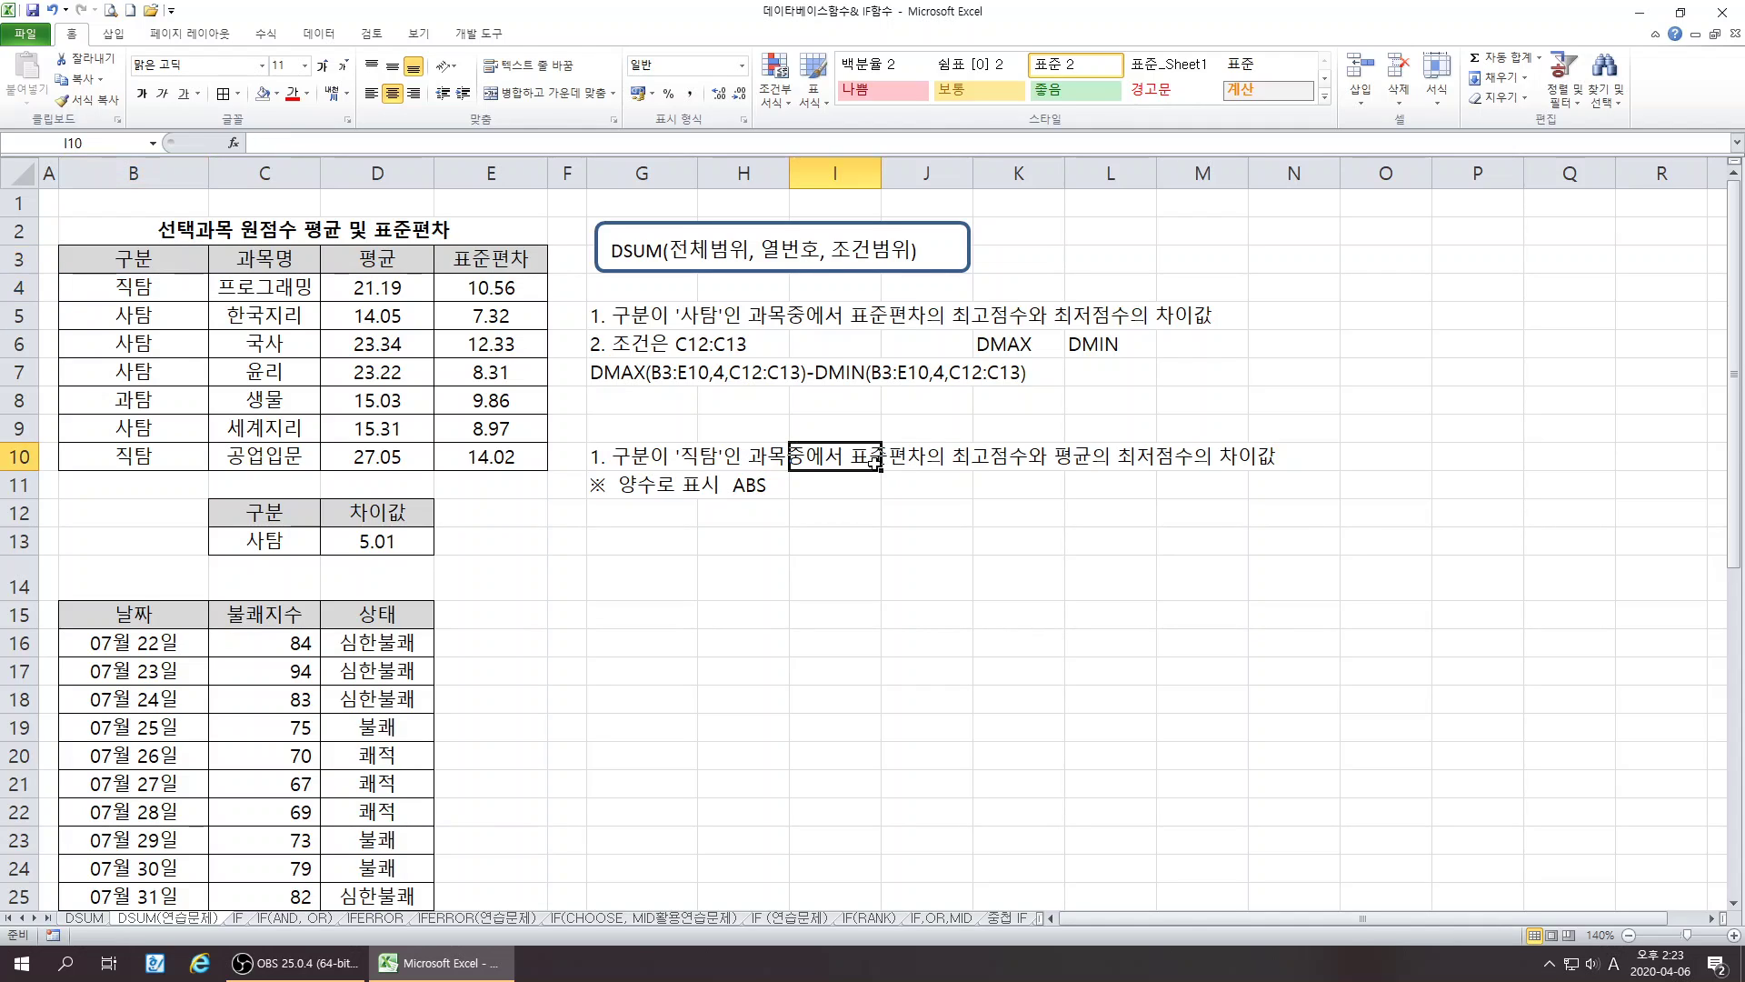
click(914, 468)
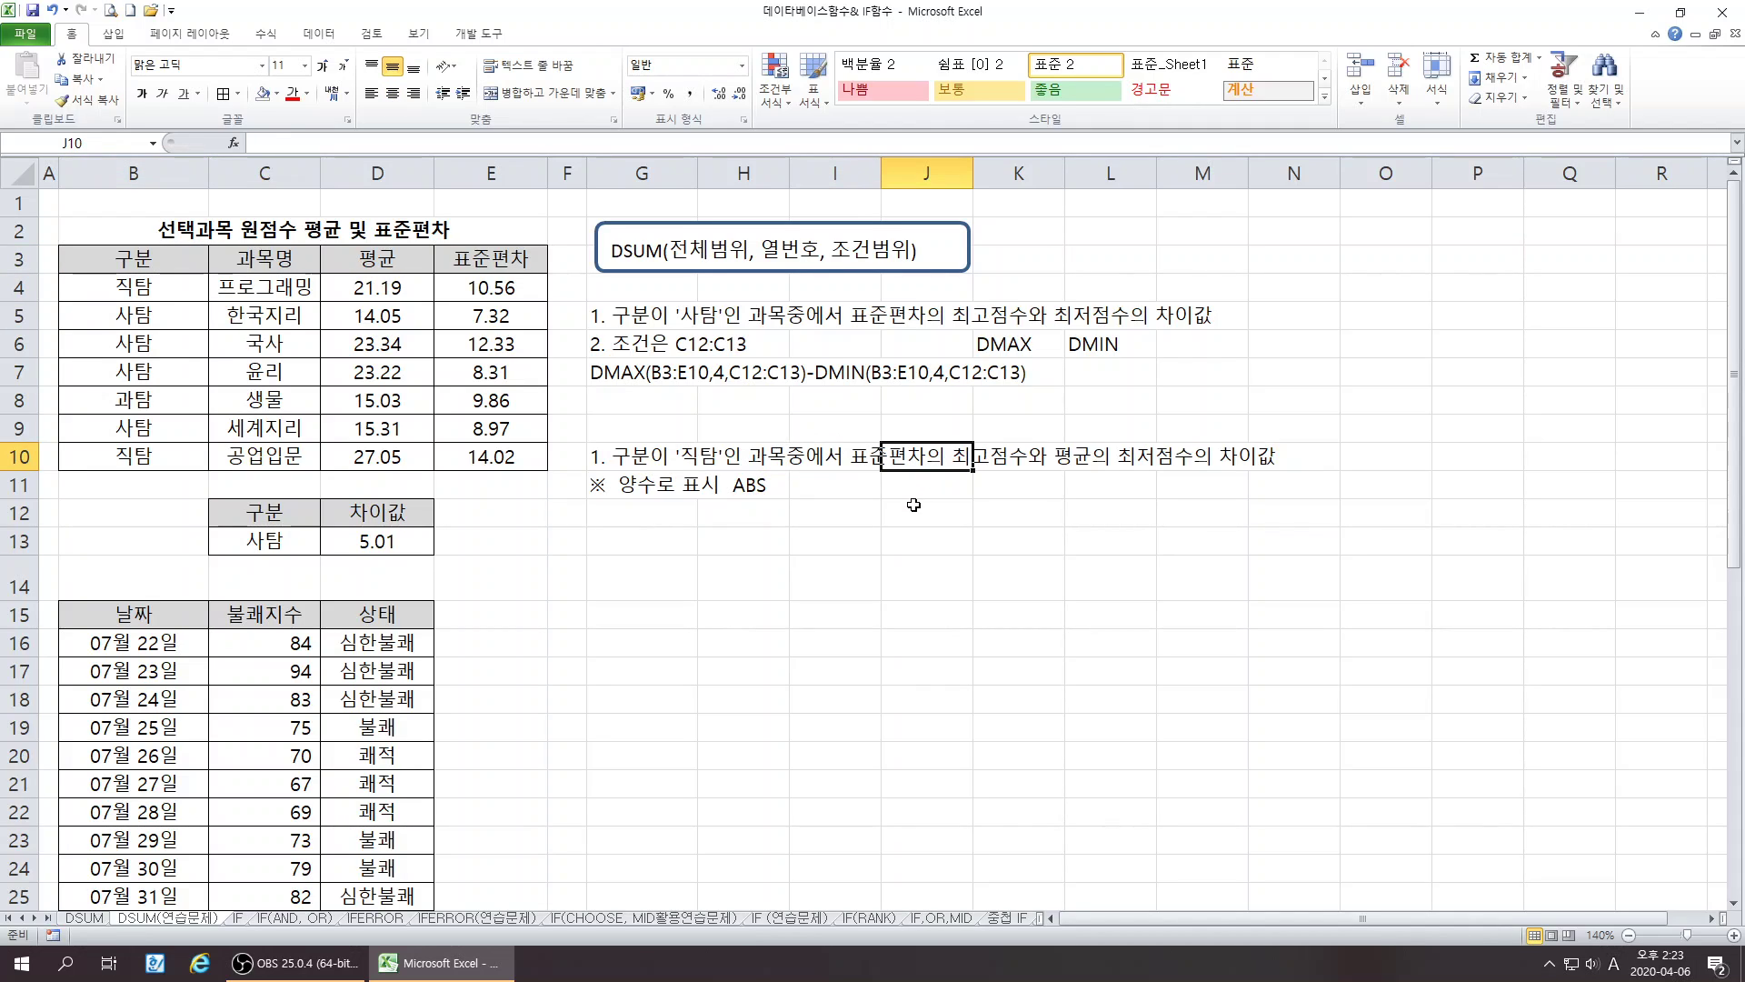
drag(496, 263, 494, 287)
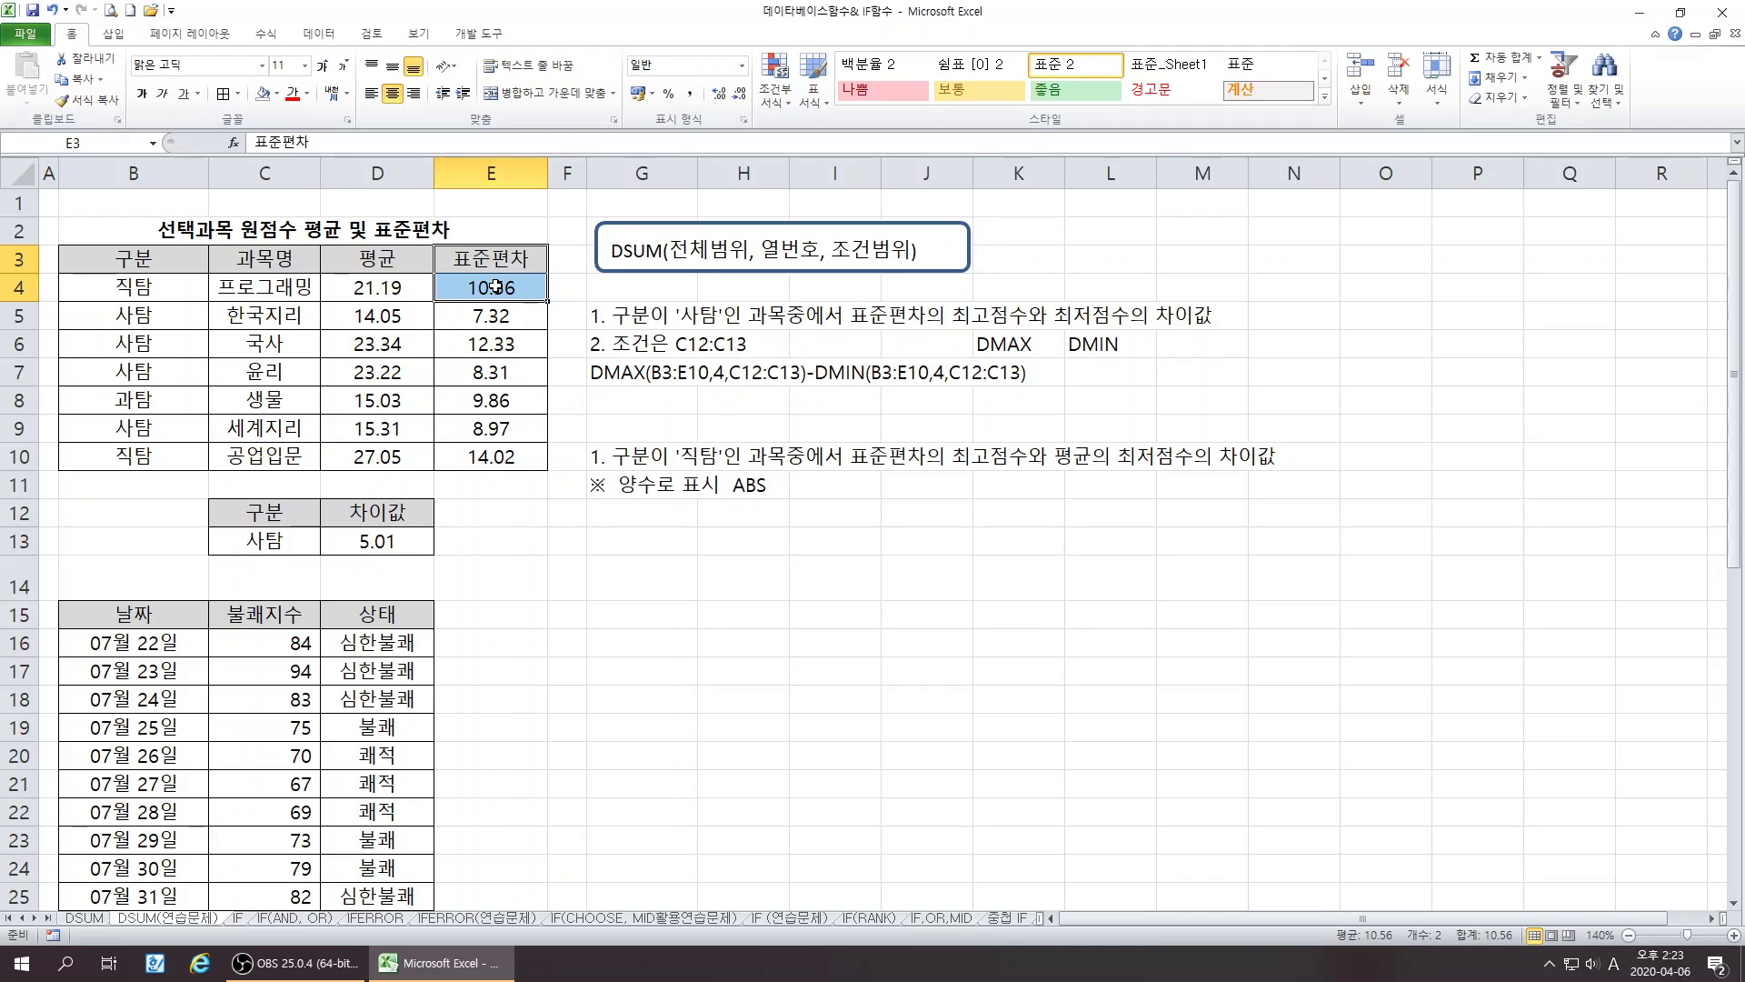
click(1081, 465)
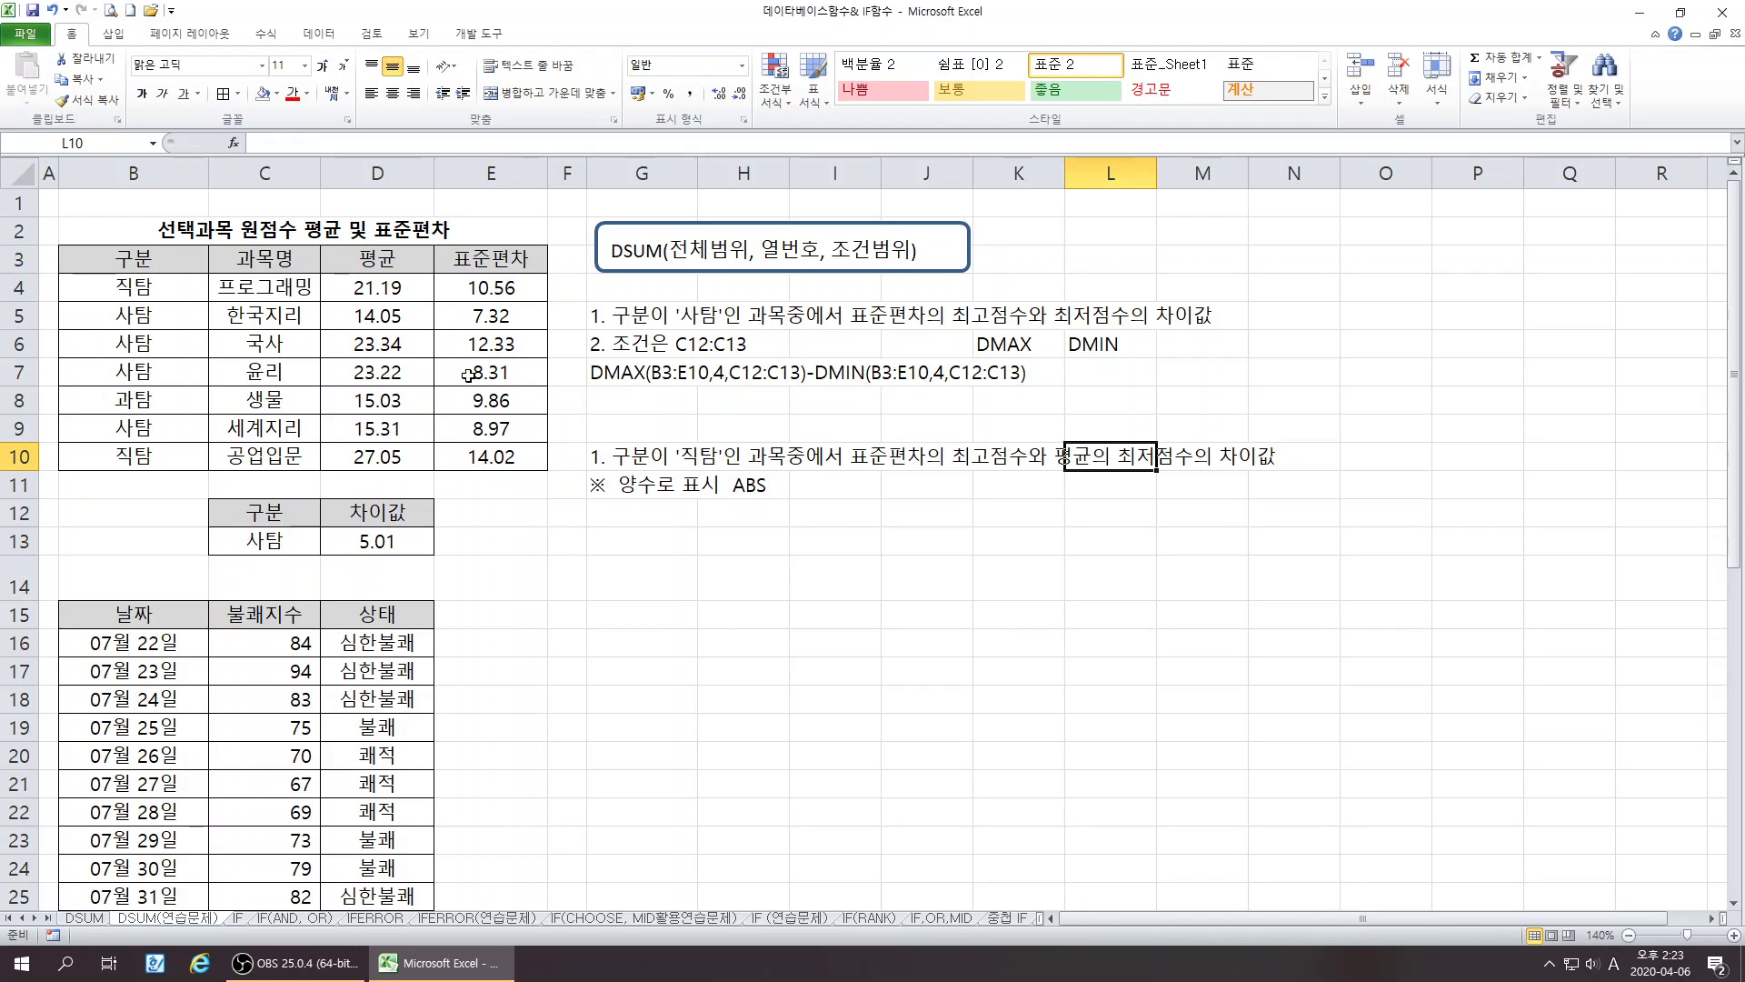
click(368, 284)
click(1243, 460)
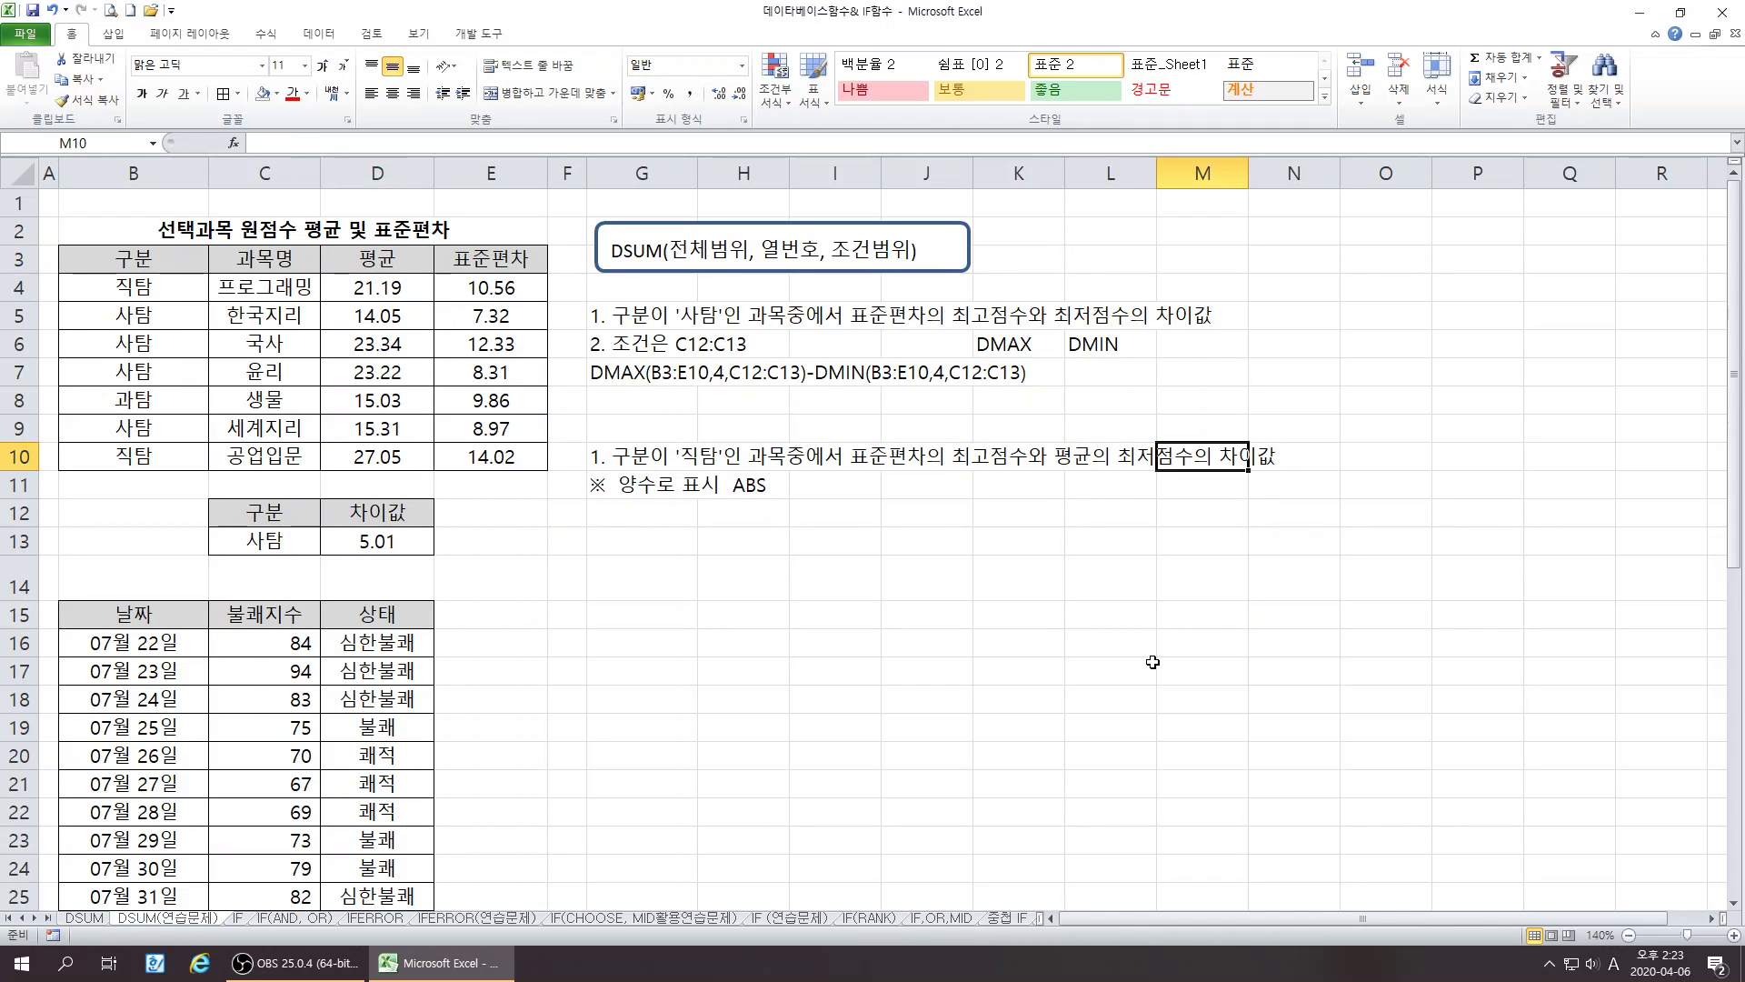
click(634, 488)
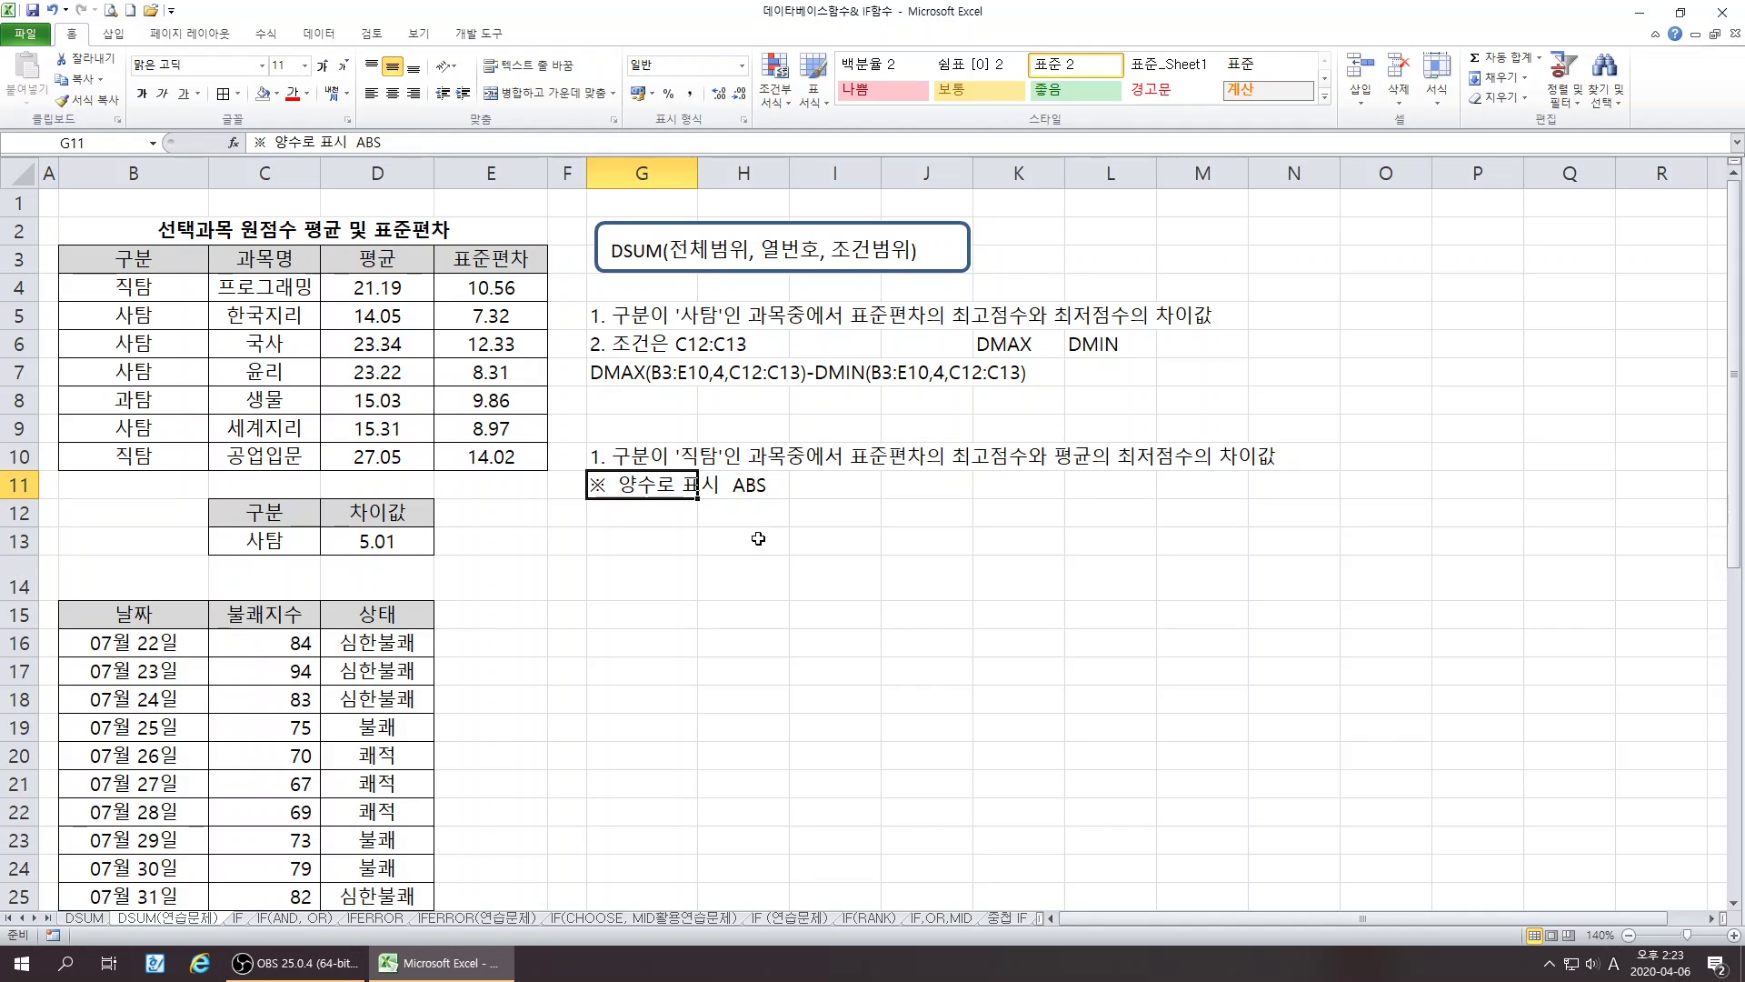
drag(637, 372, 991, 374)
click(944, 591)
click(631, 371)
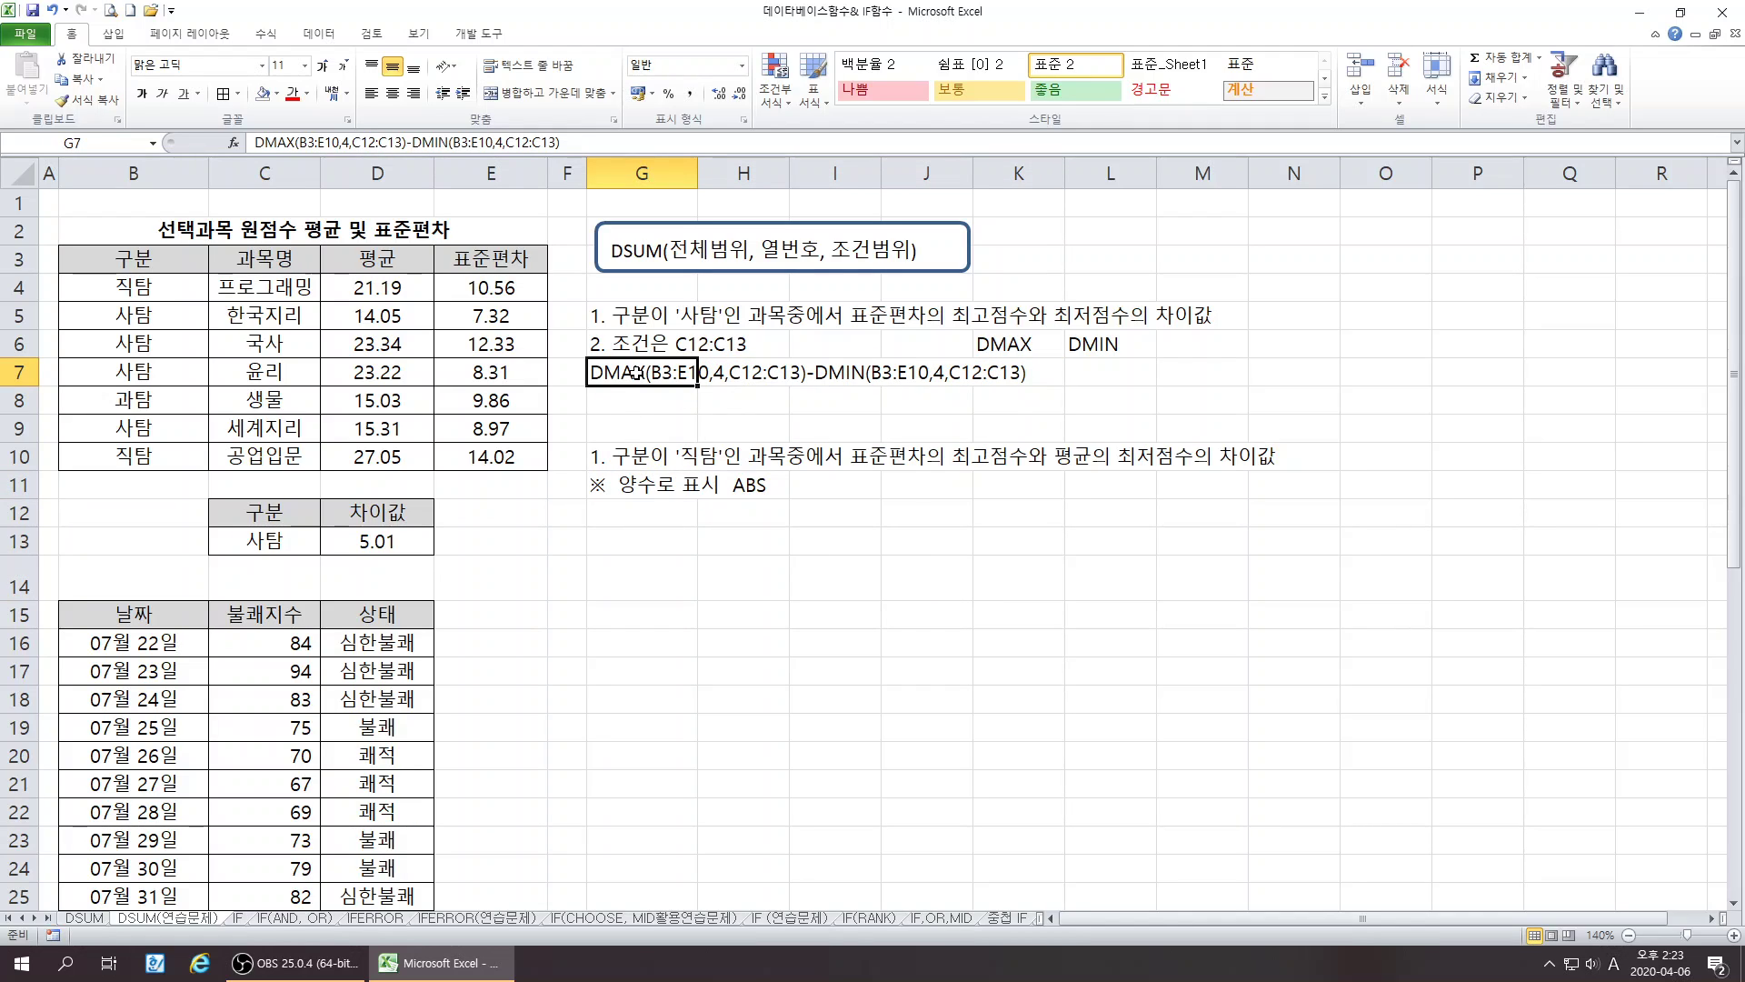
click(655, 543)
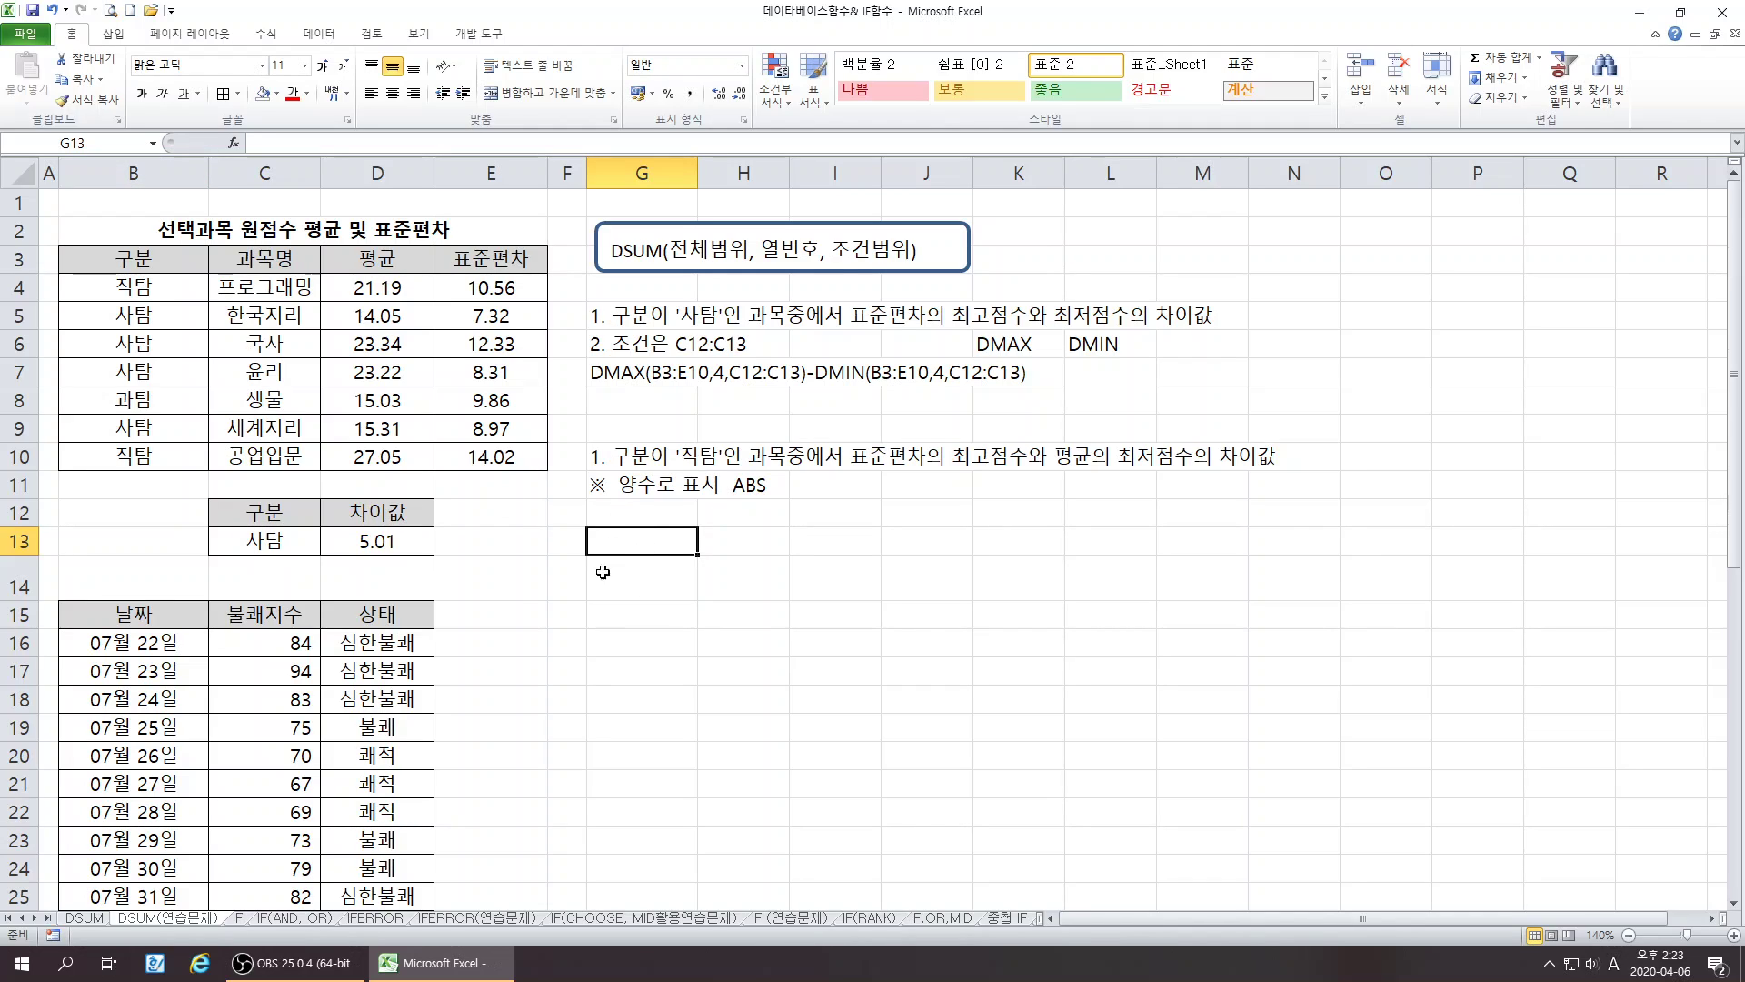
- Copy the DMAX(B3:E10,4,C12:C13) part of the formula note in G7
double_click(590, 373)
drag(590, 373, 804, 381)
right_click(711, 371)
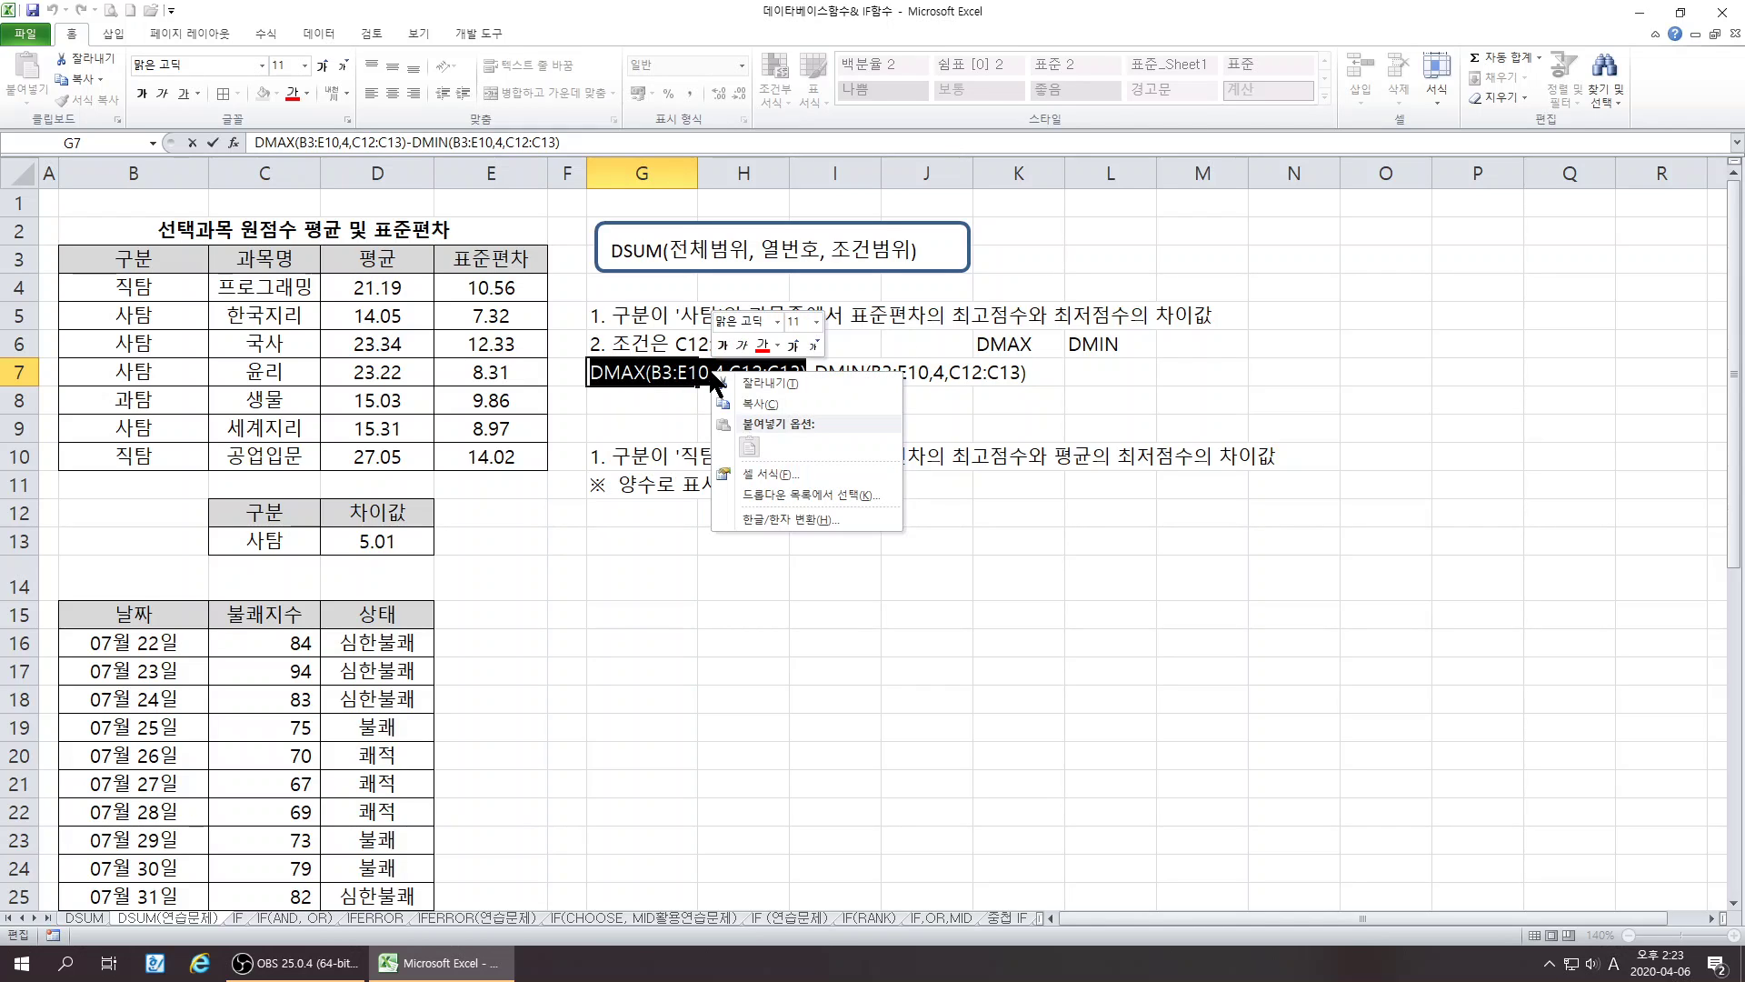
click(738, 407)
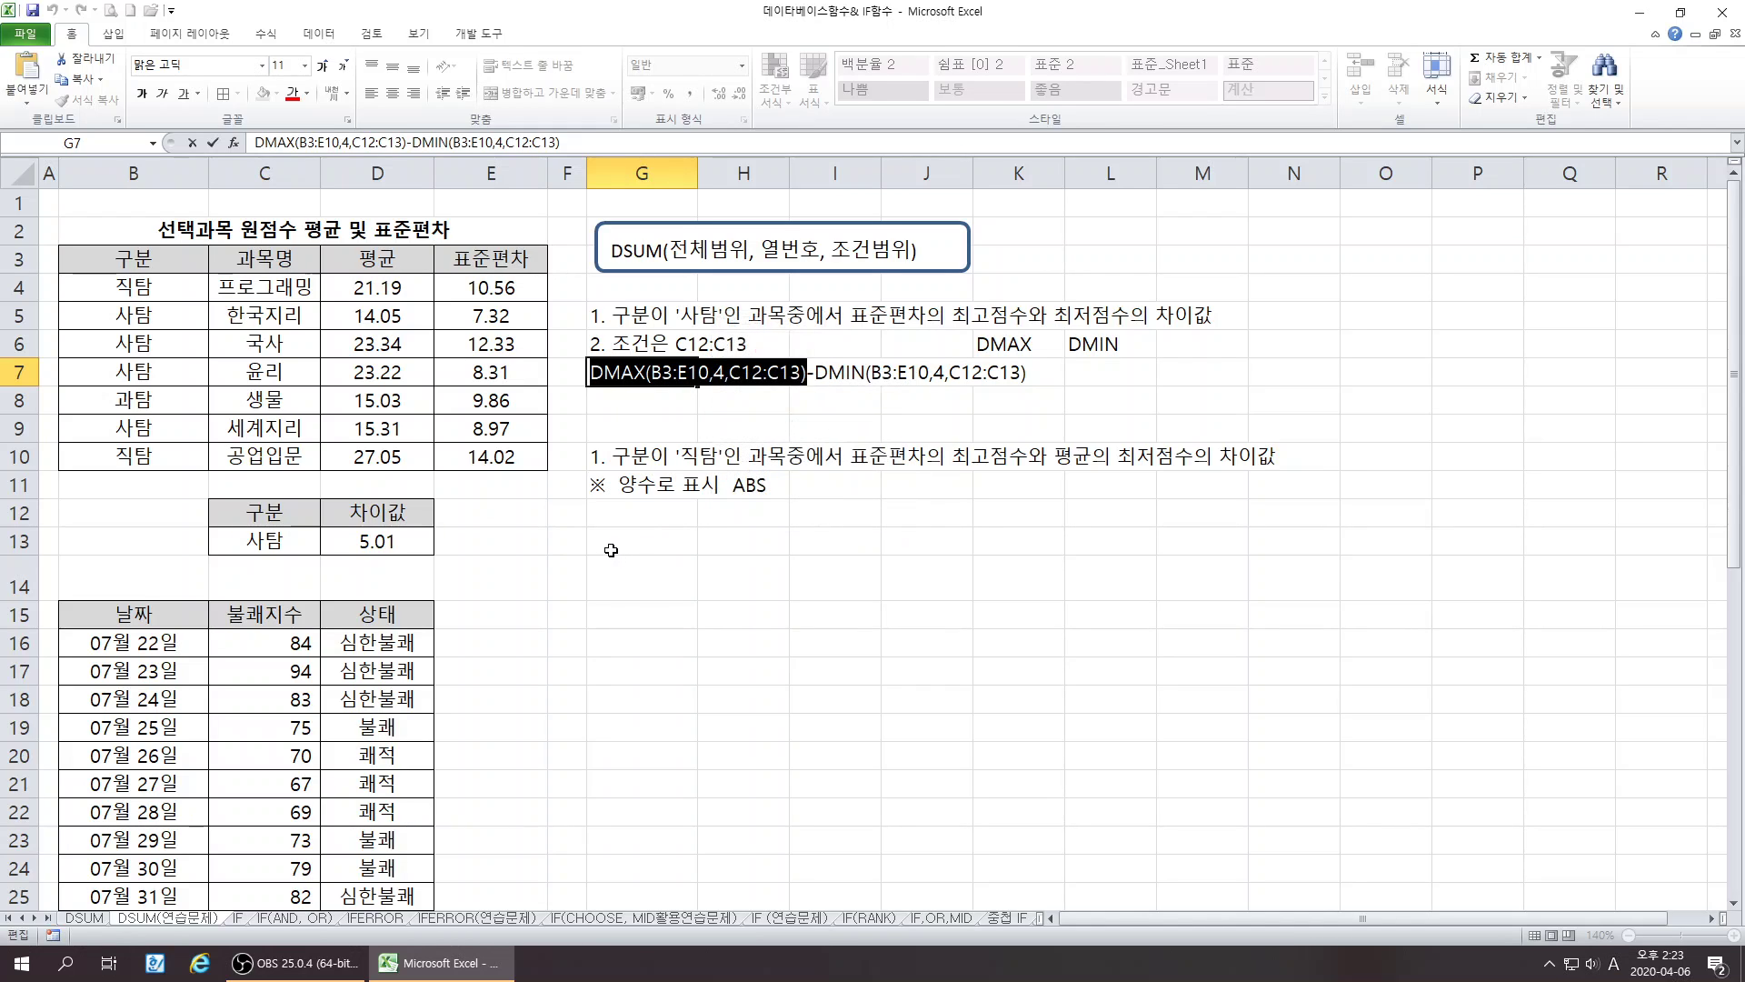
right_click(678, 372)
click(733, 405)
- Start a plain-text formula note in G13 with DMAX nested in ABS
click(634, 535)
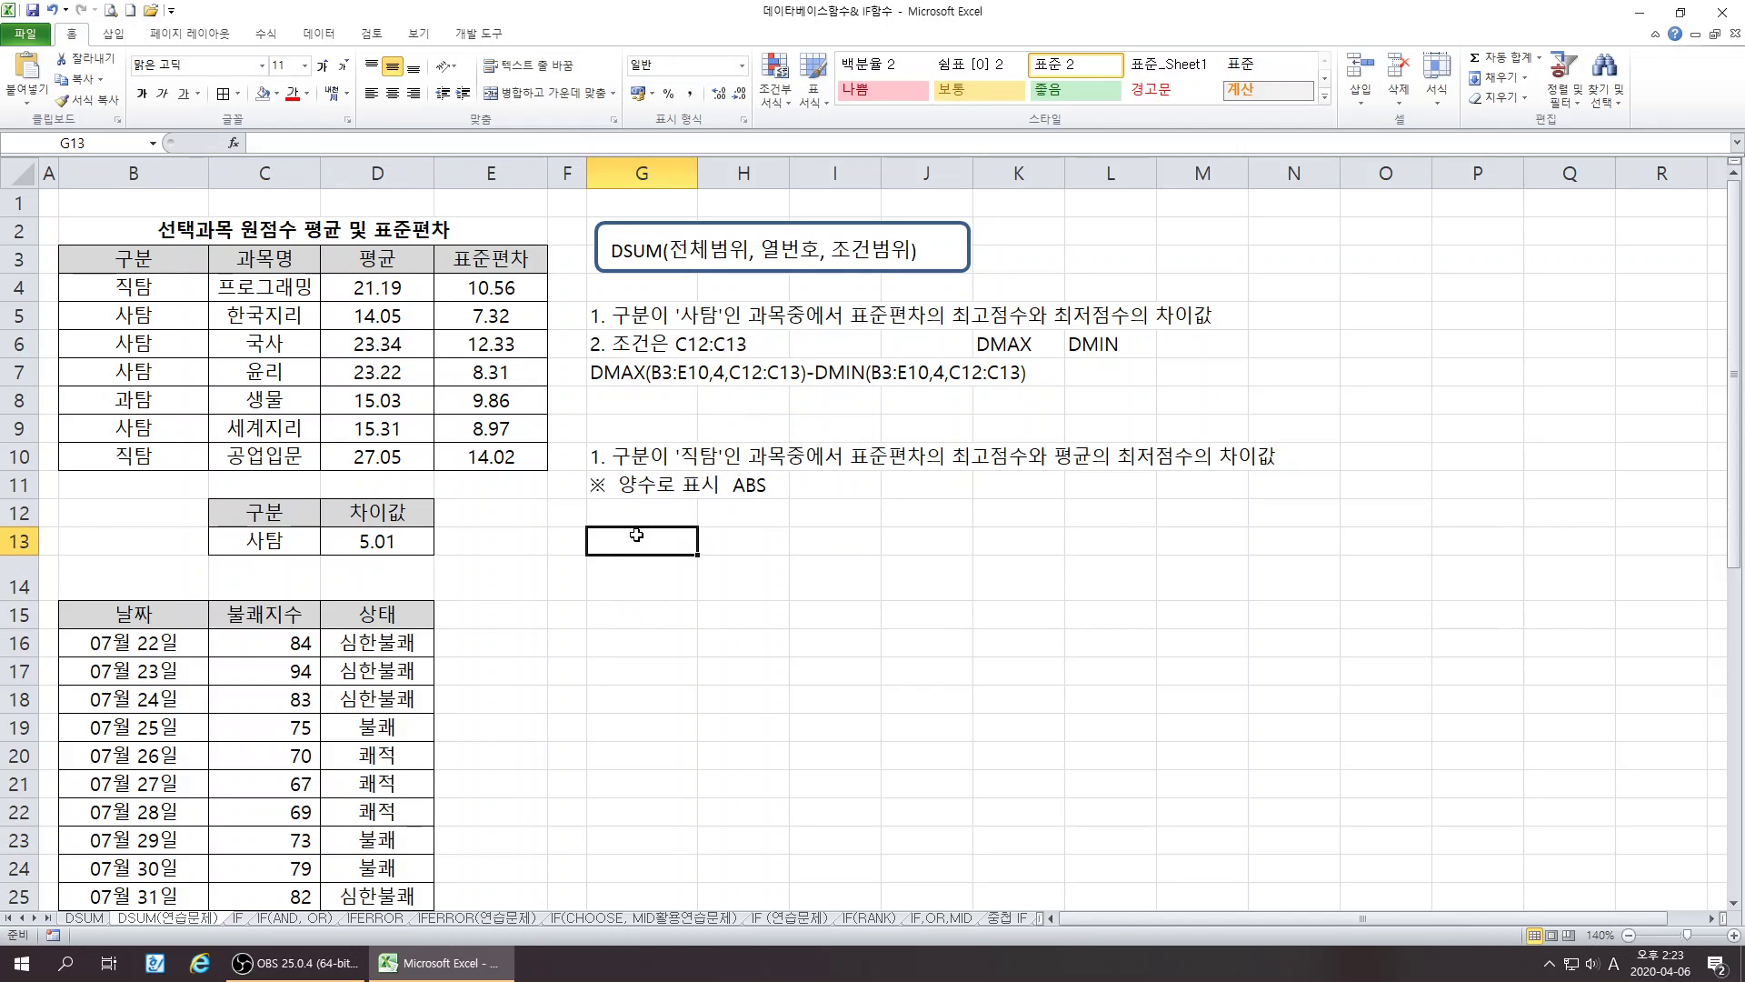
text(AB)
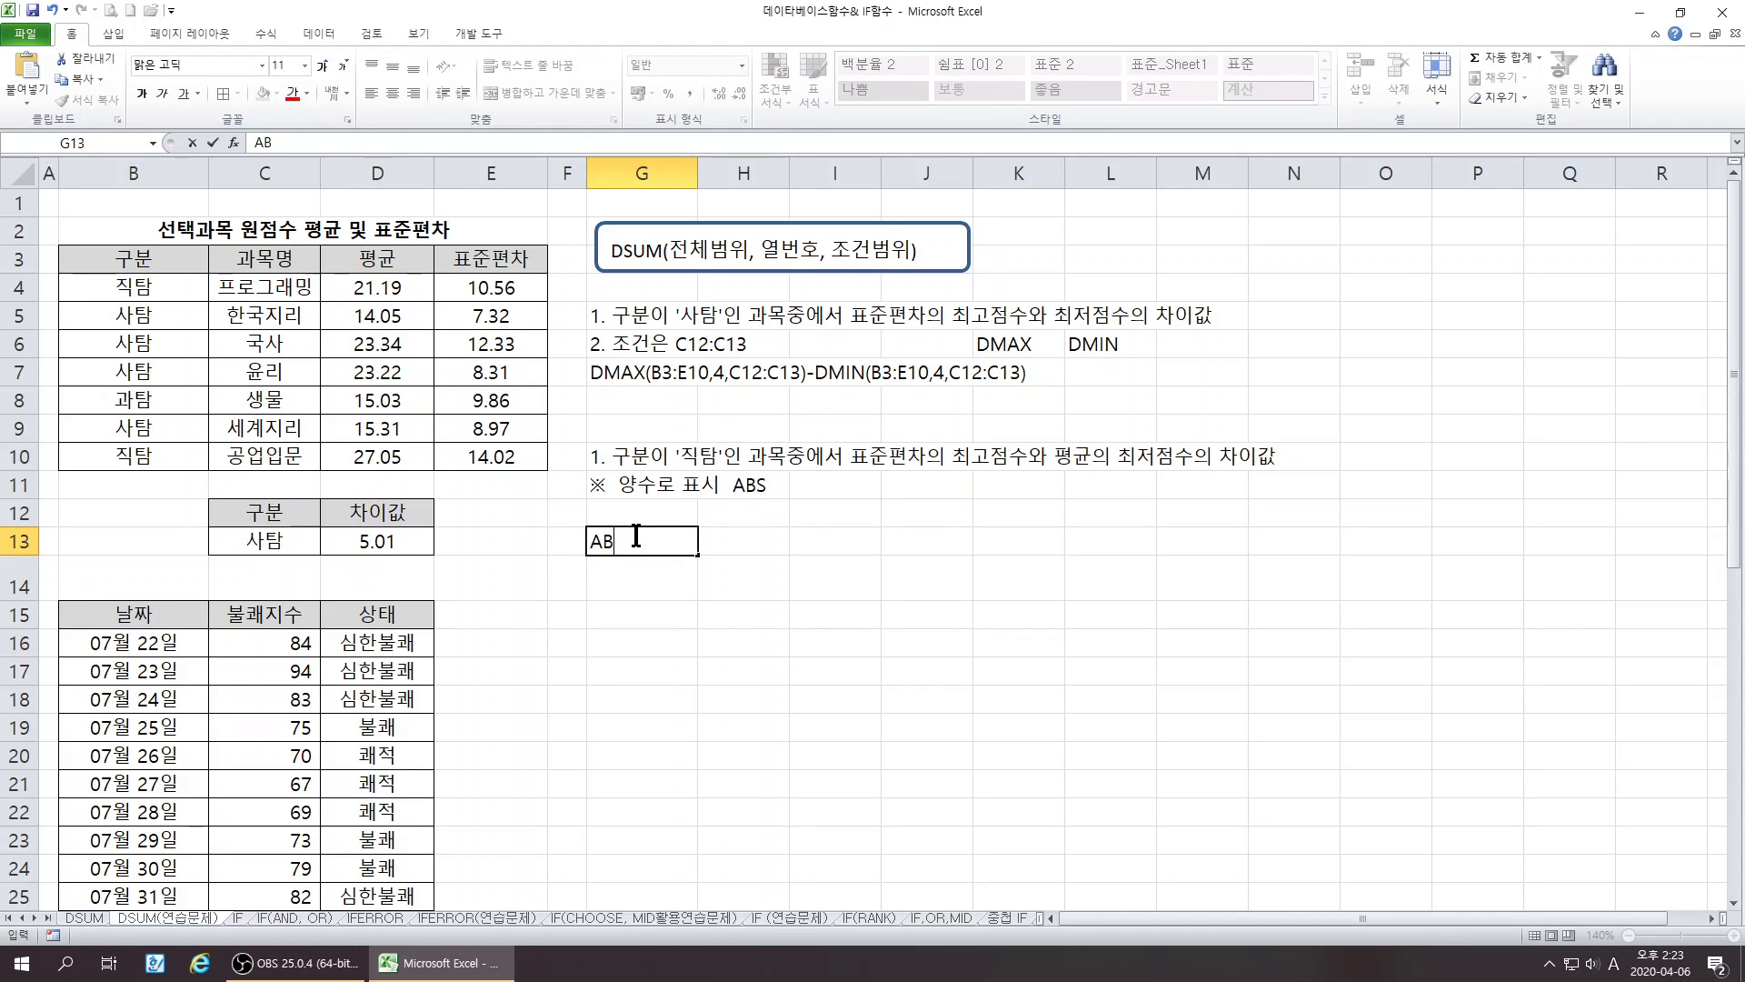
text(S)
text(MN)
key(BackSpace)
key(BackSpace)
text(DMAX)
- Insert the copied DMAX part into the G13 note and remove the duplicate DMAX, making it ABS(DMAX(B3:E10,4,C12:C13))
click(692, 543)
key(ctrl+v)
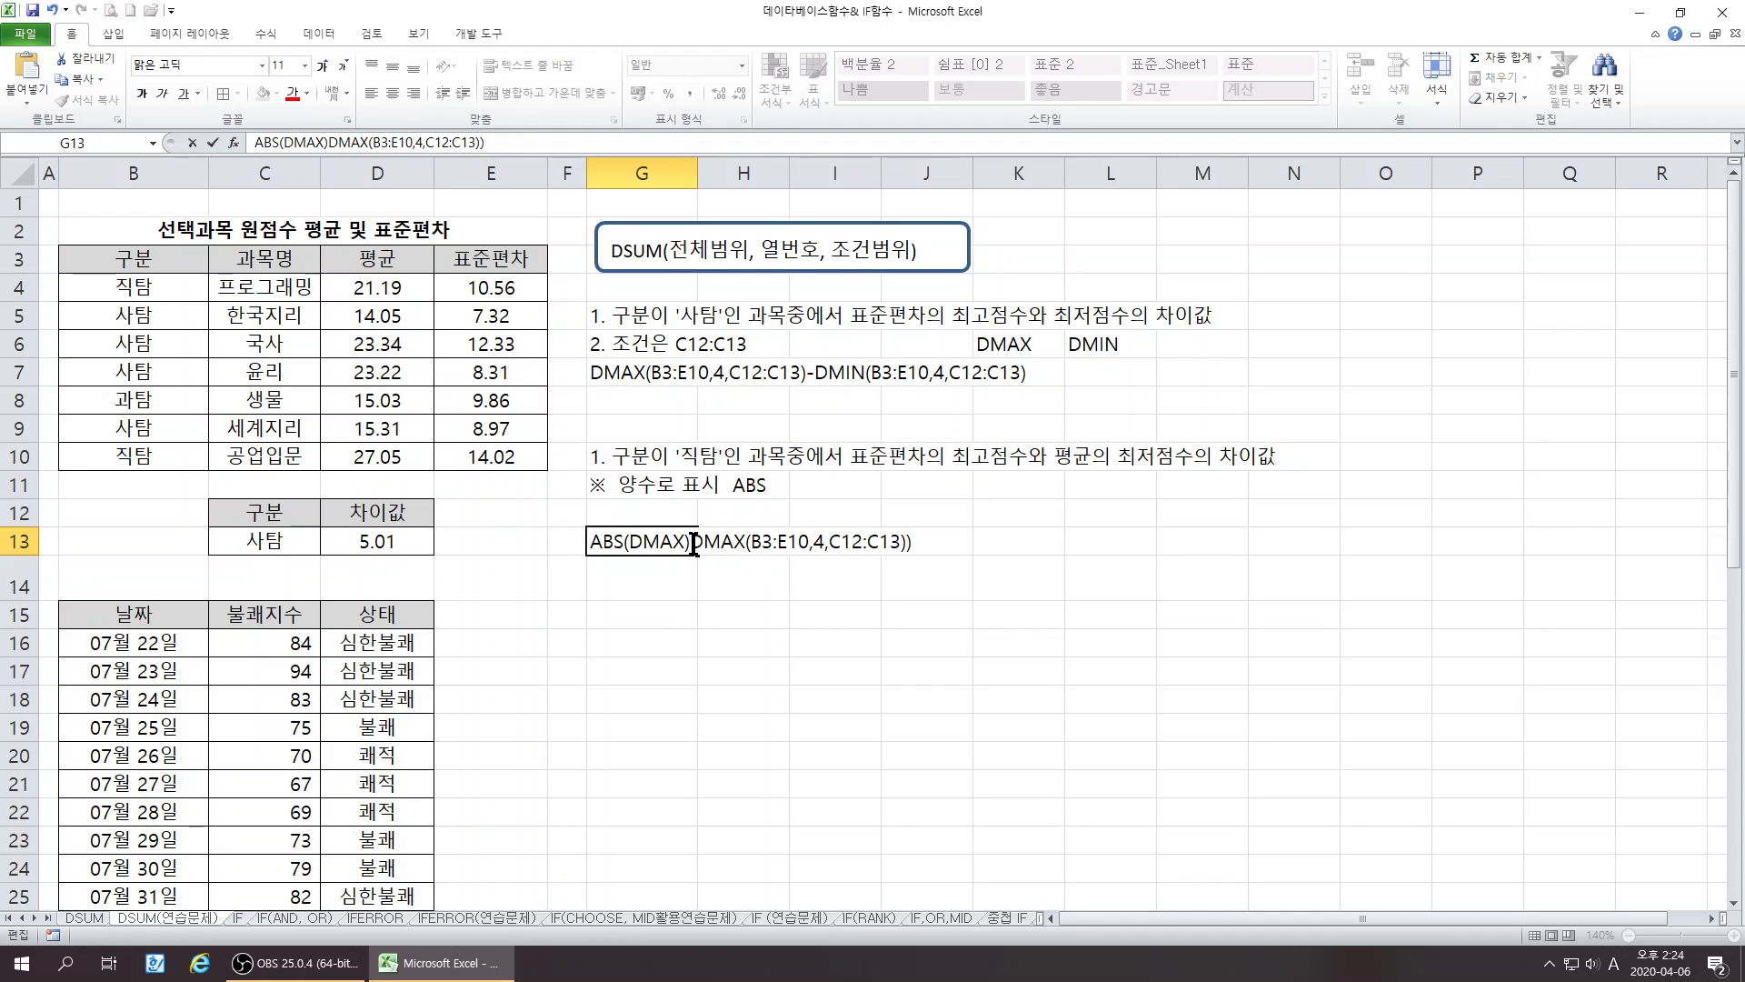
key(BackSpace)
key(BackSpace)
key(BackSpace)
key(BackSpace)
key(BackSpace)
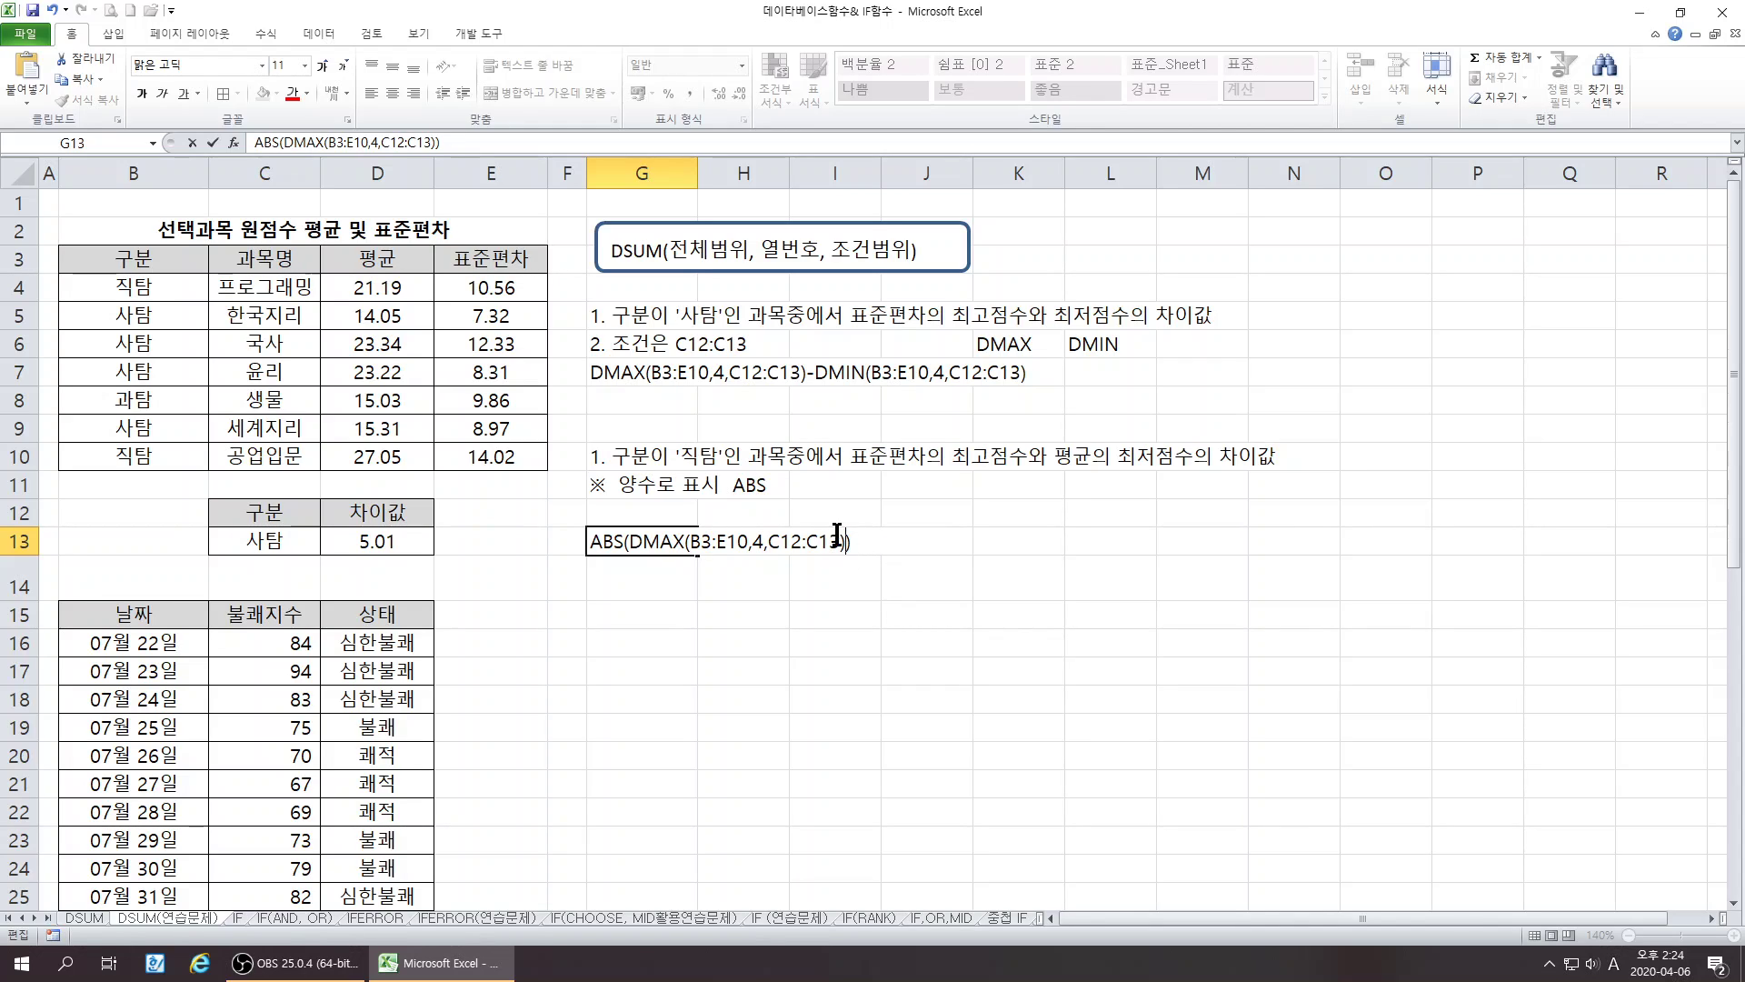
- Append -DMAIN to the end of the formula note in G13 and finish the cell
text(-DMAIN)
click(672, 682)
click(605, 548)
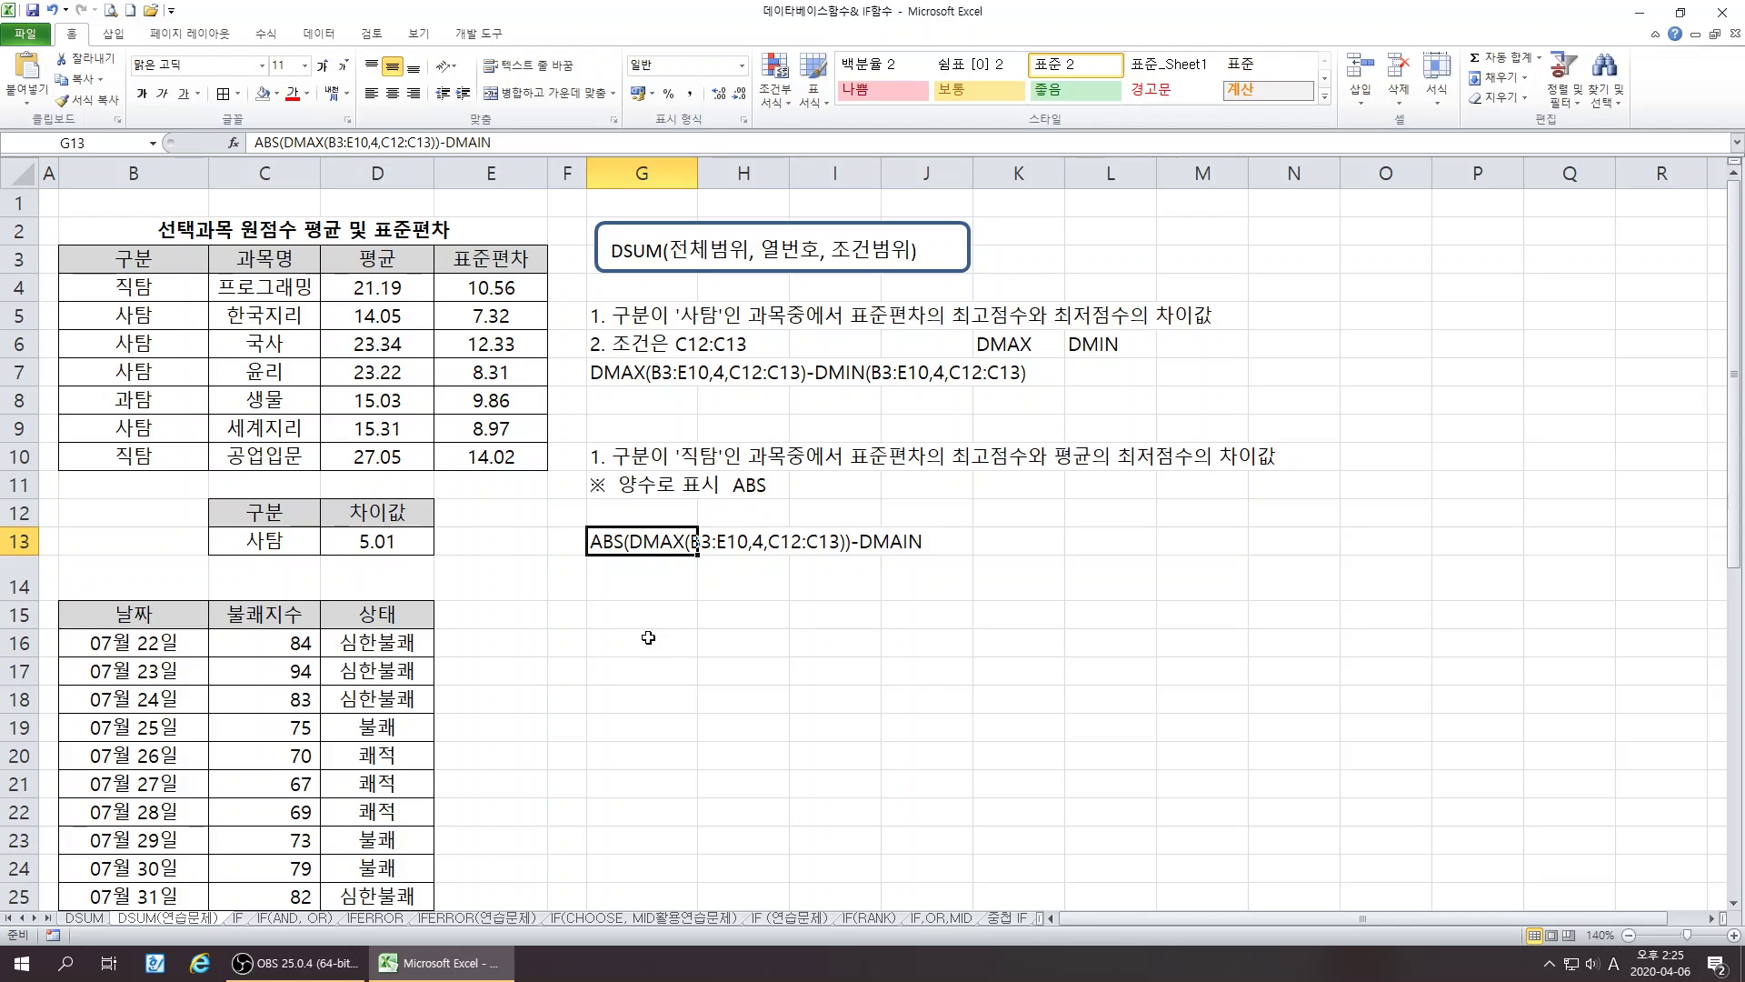
click(656, 650)
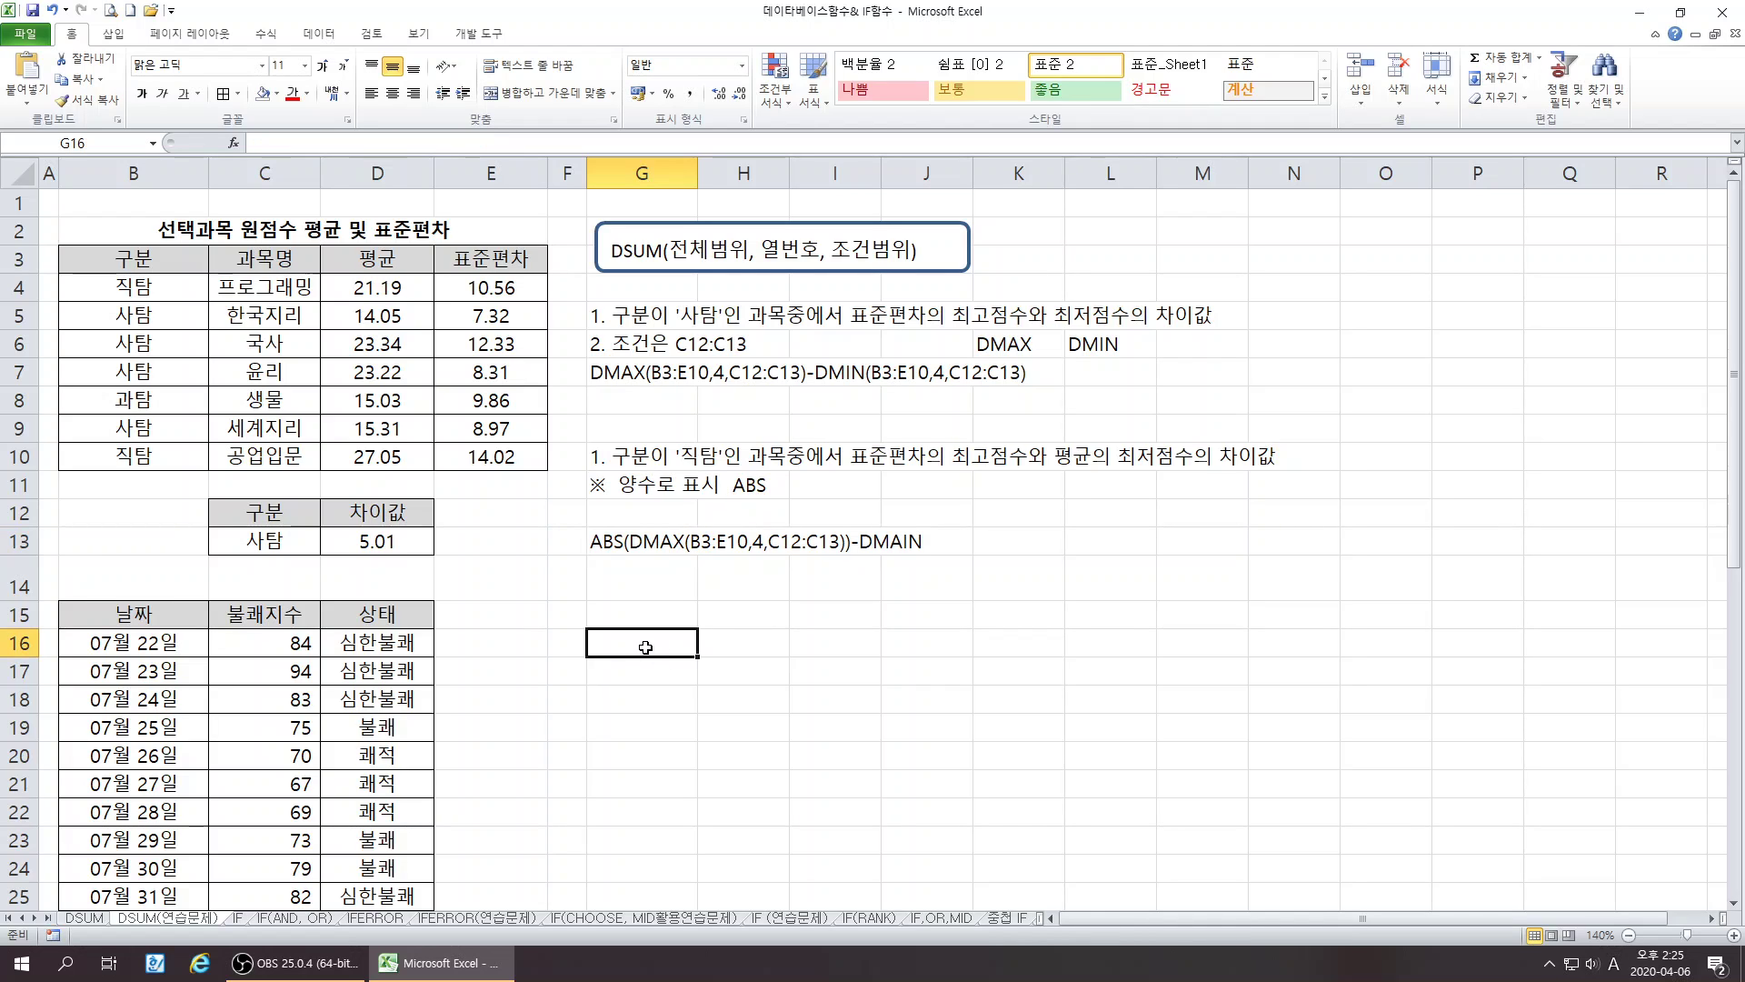
- Insert the ABS function from the 수학/삼각 category into cell D14
click(376, 574)
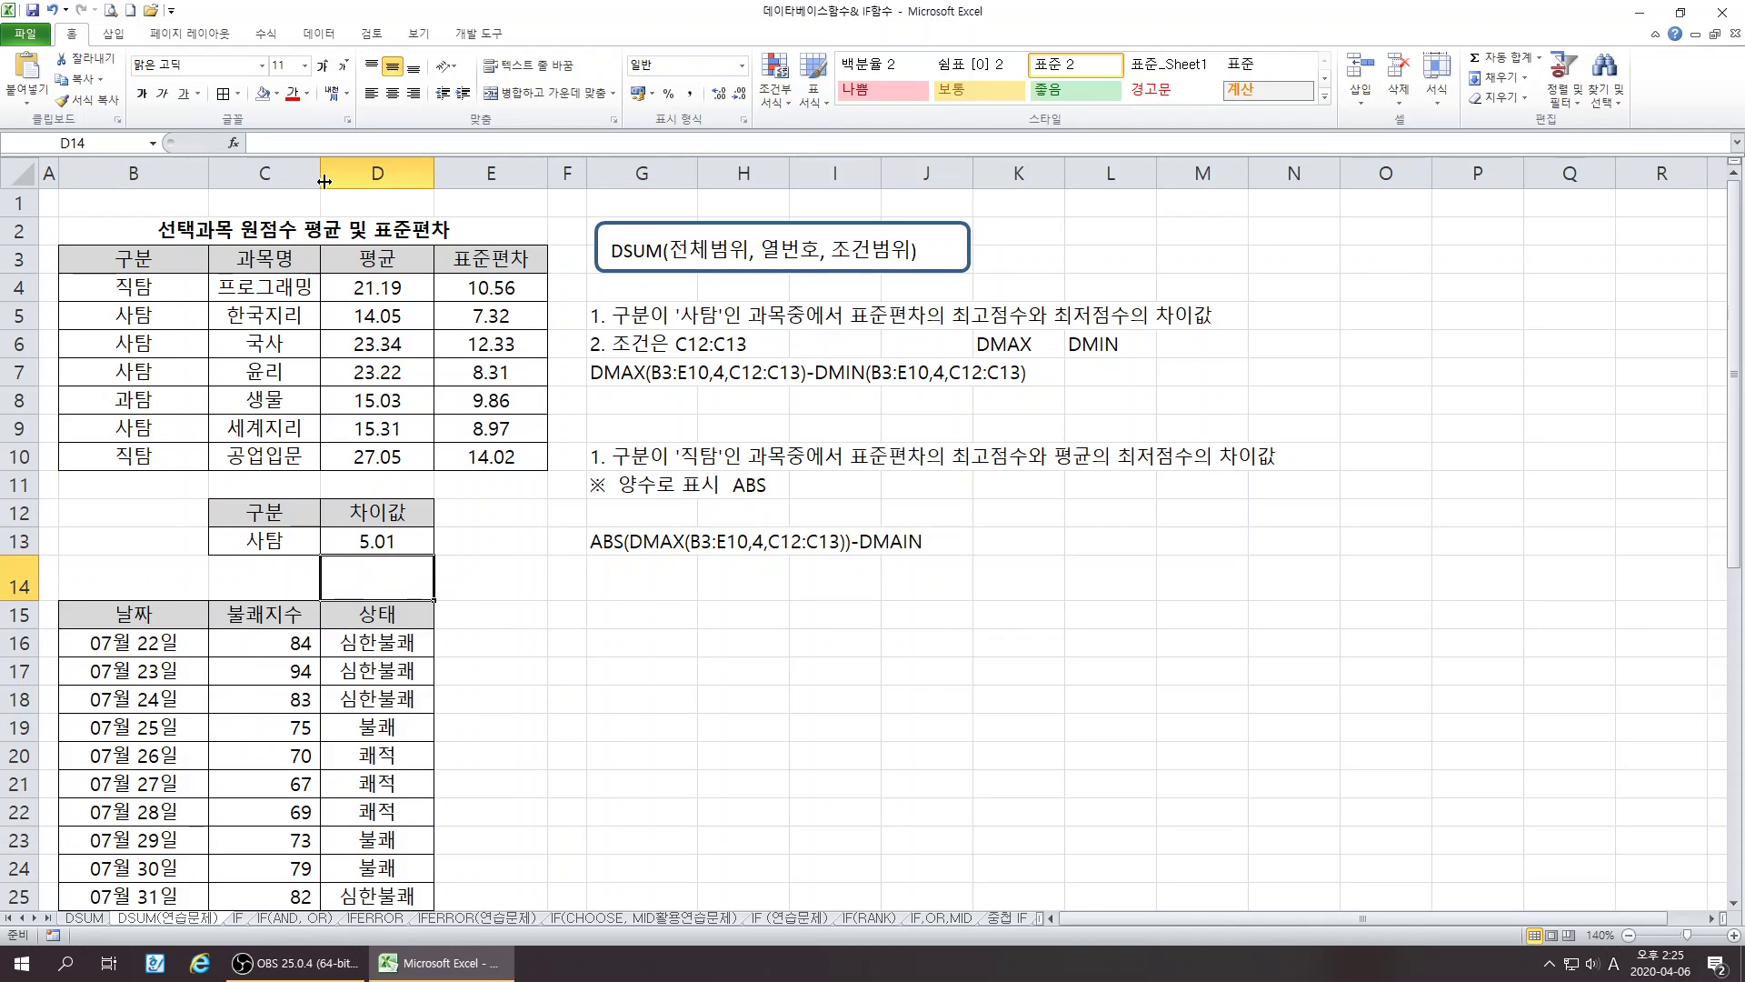
click(233, 143)
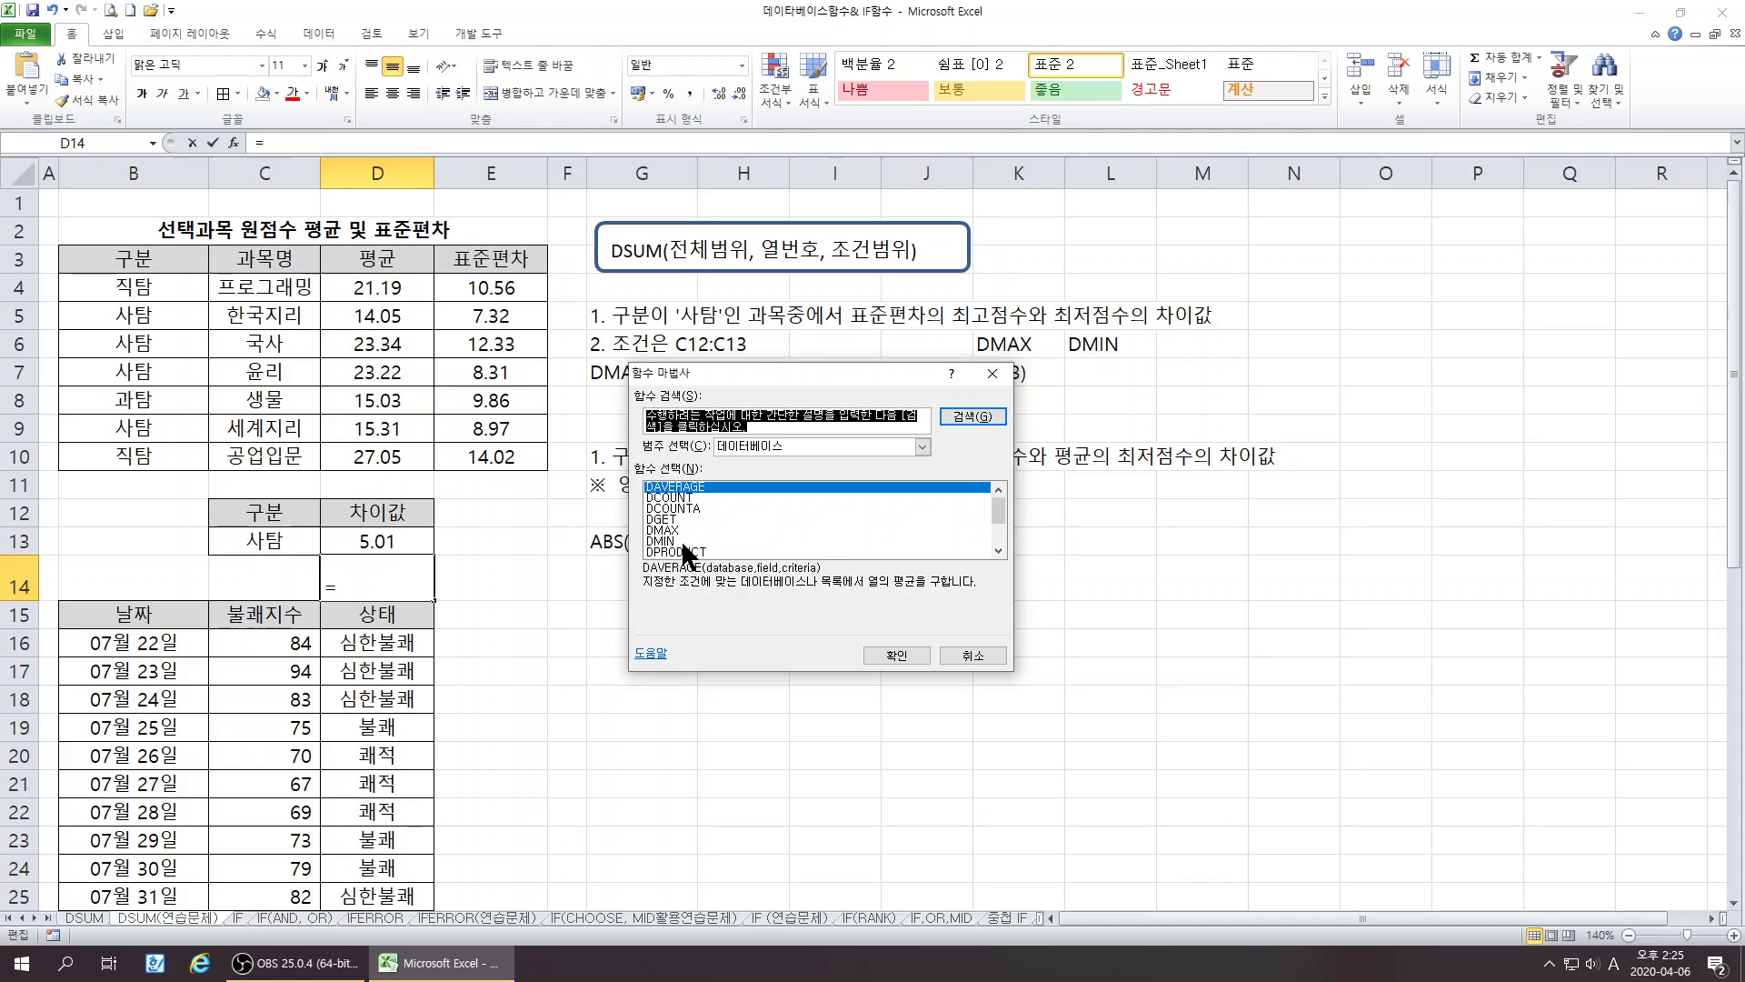
click(661, 530)
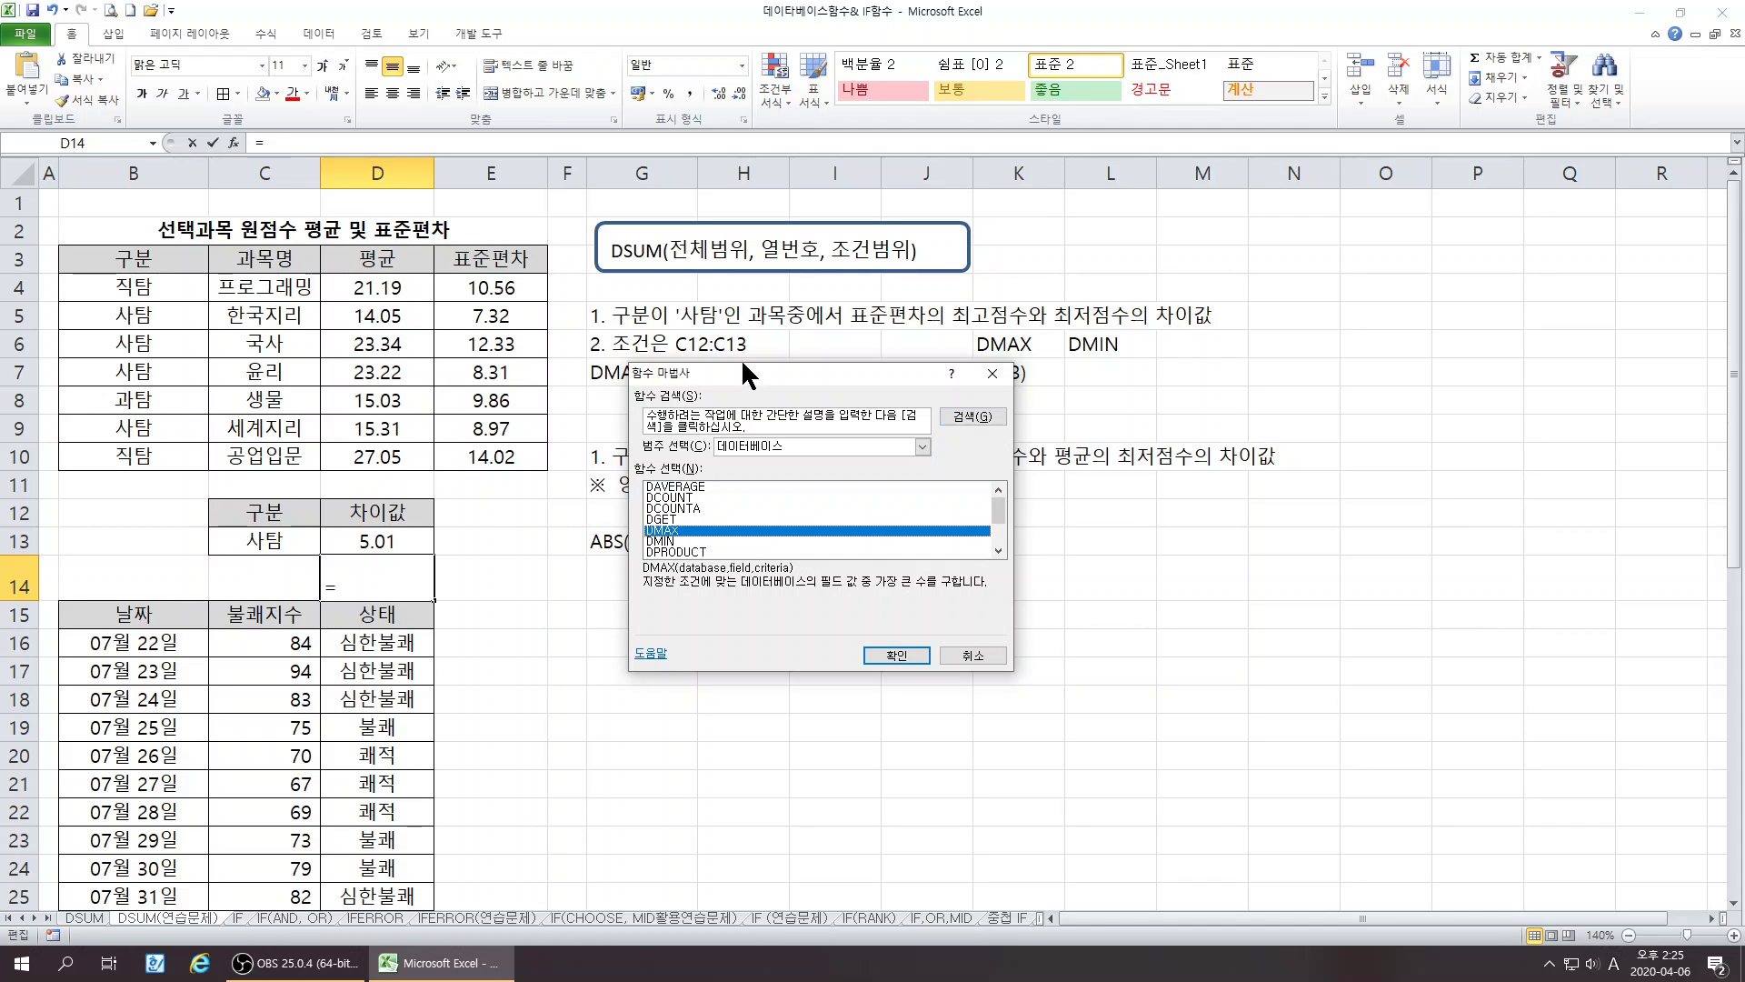
drag(743, 365, 738, 482)
click(744, 563)
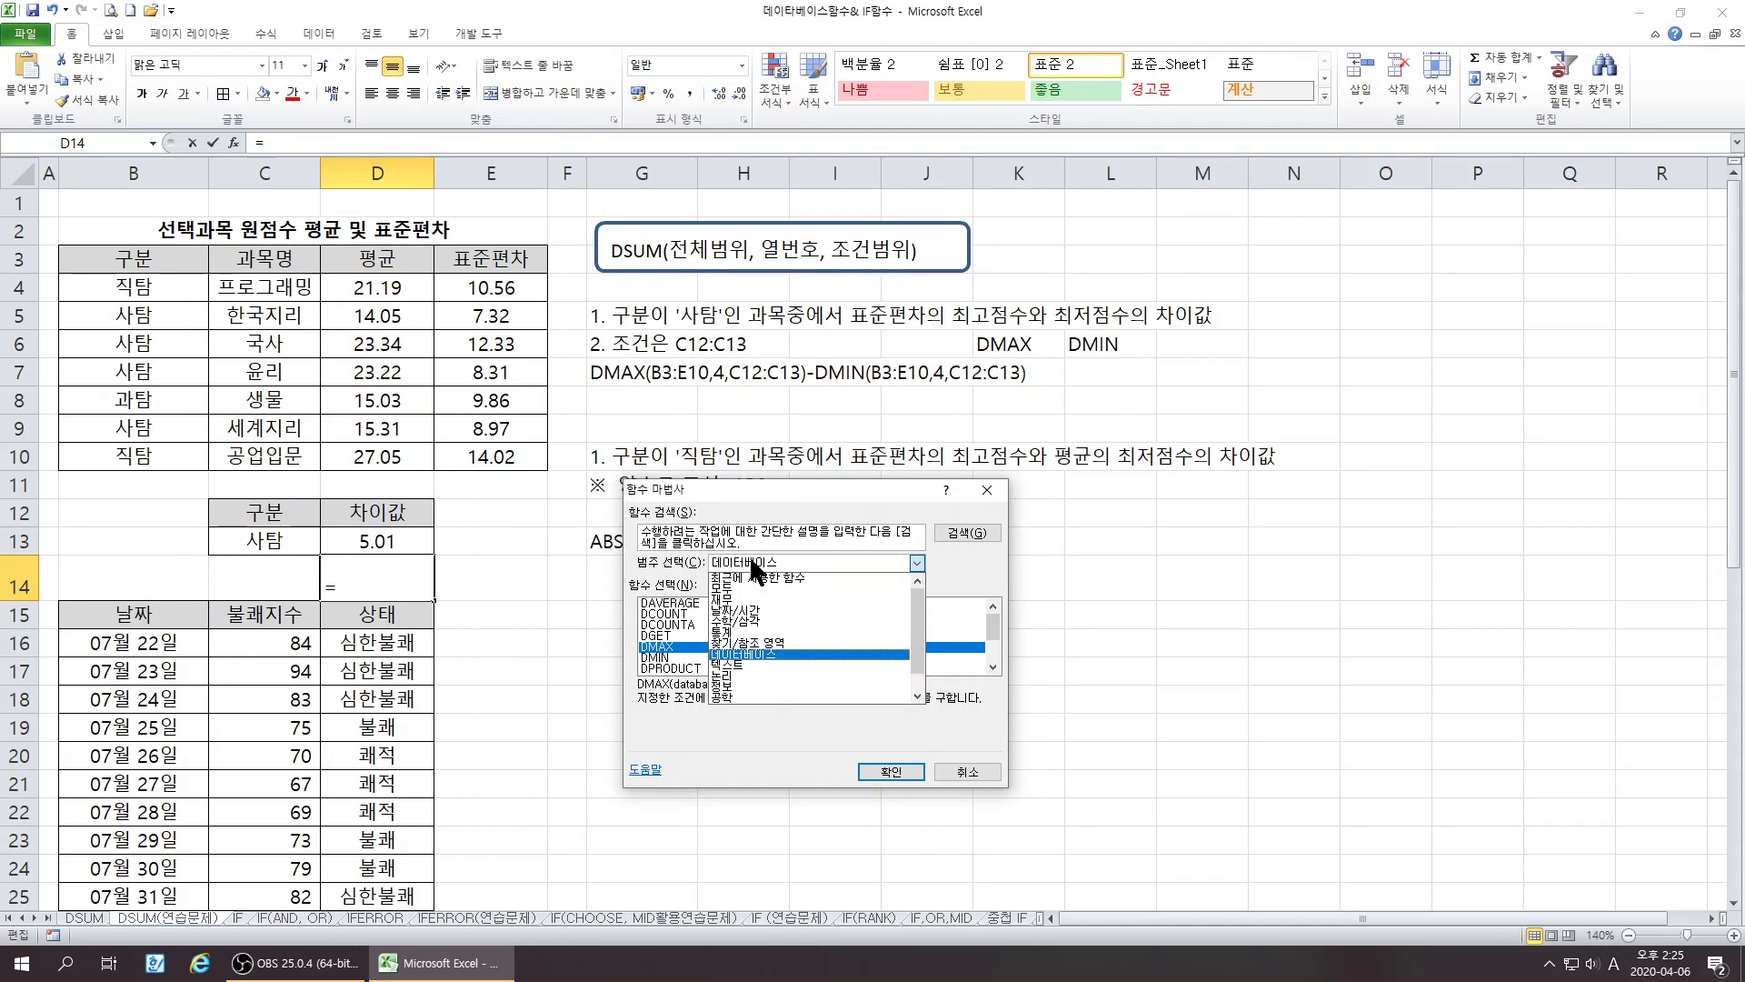
click(742, 622)
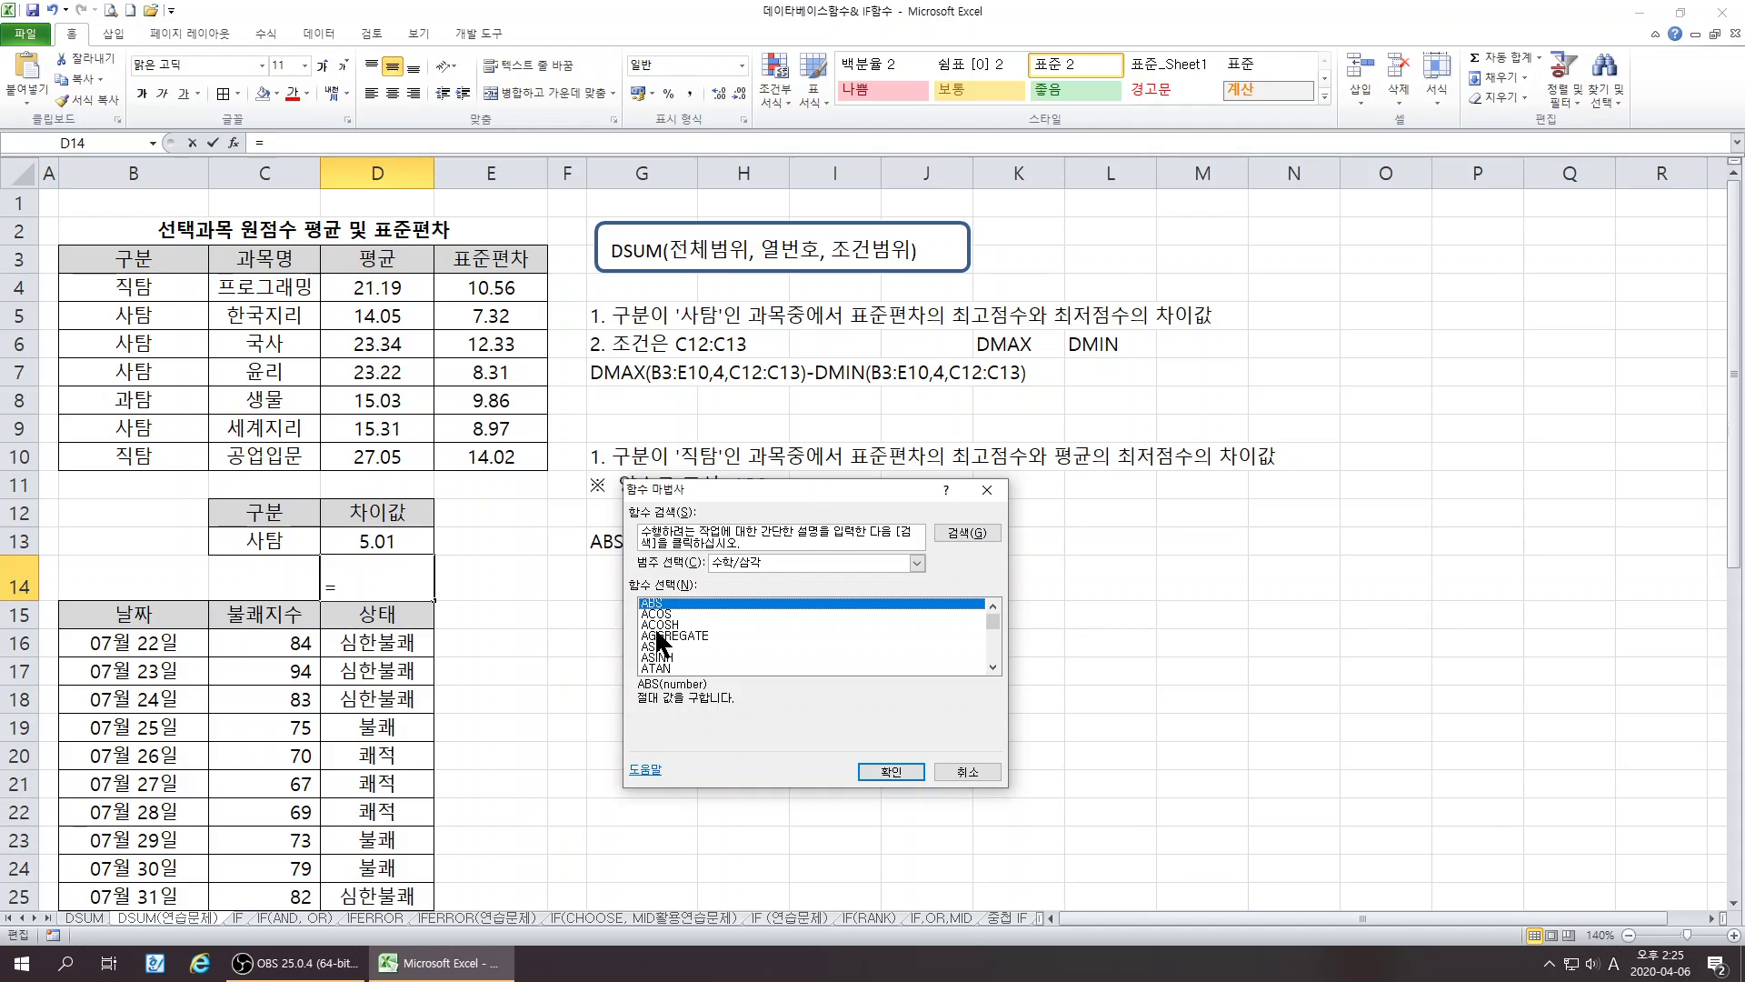
click(886, 771)
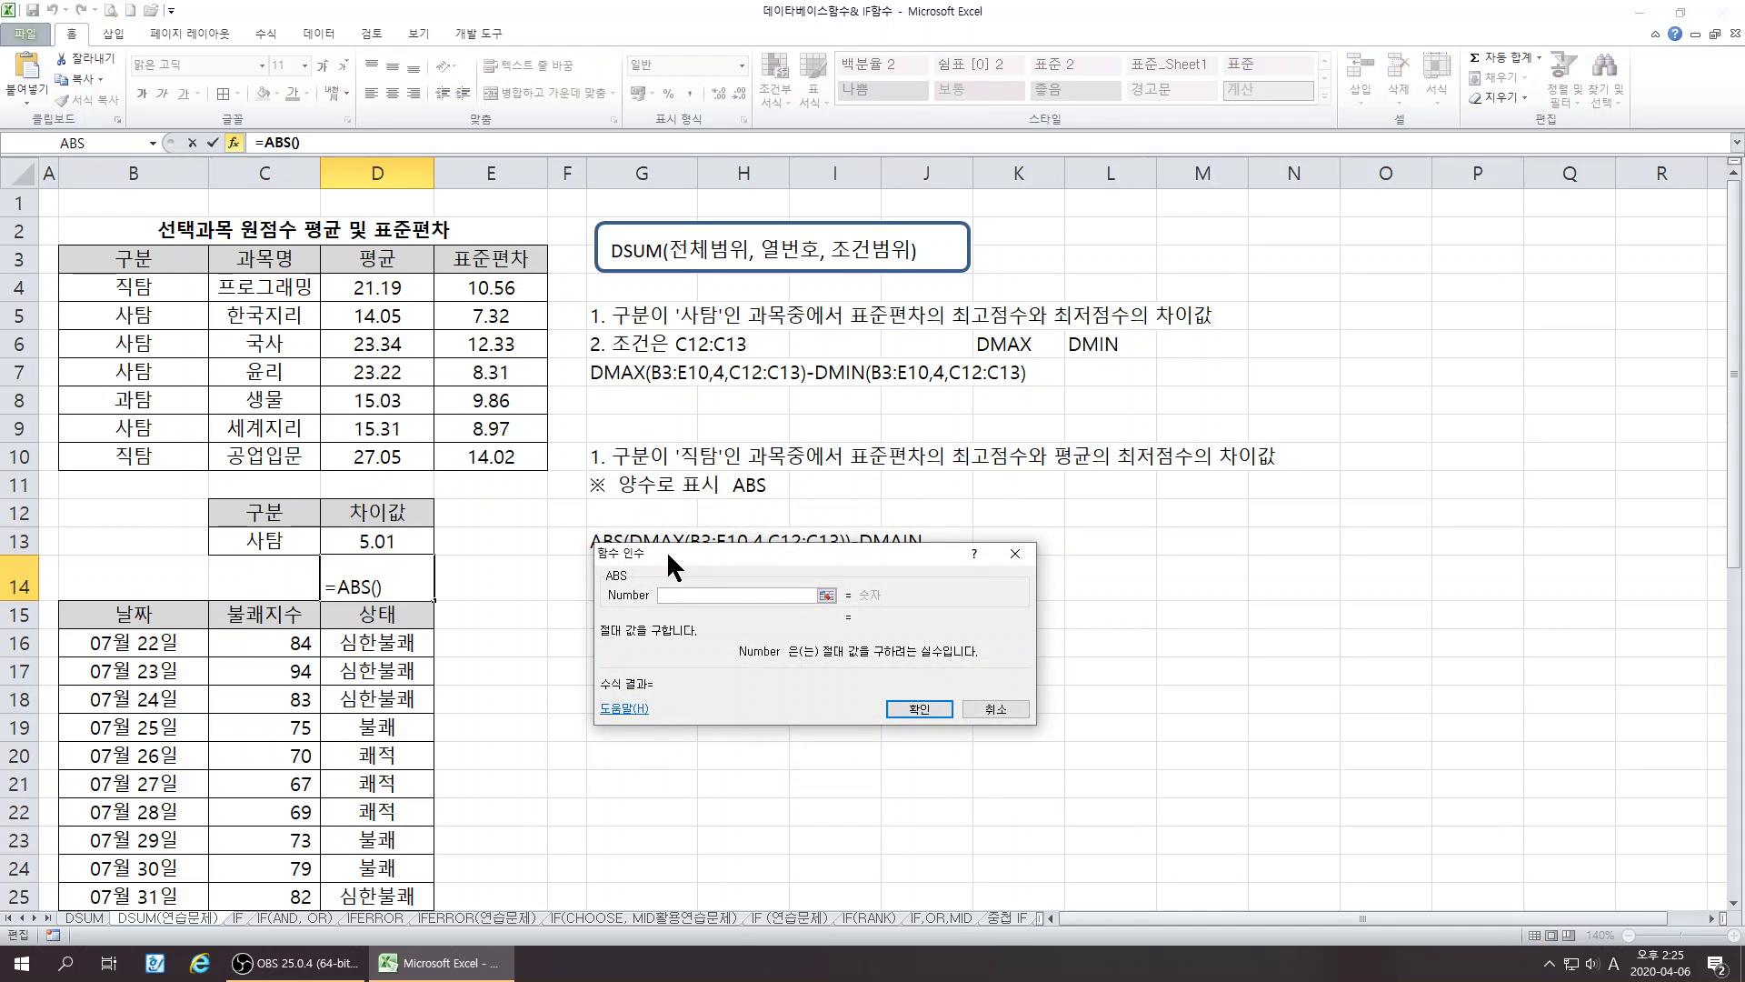
drag(668, 547, 657, 514)
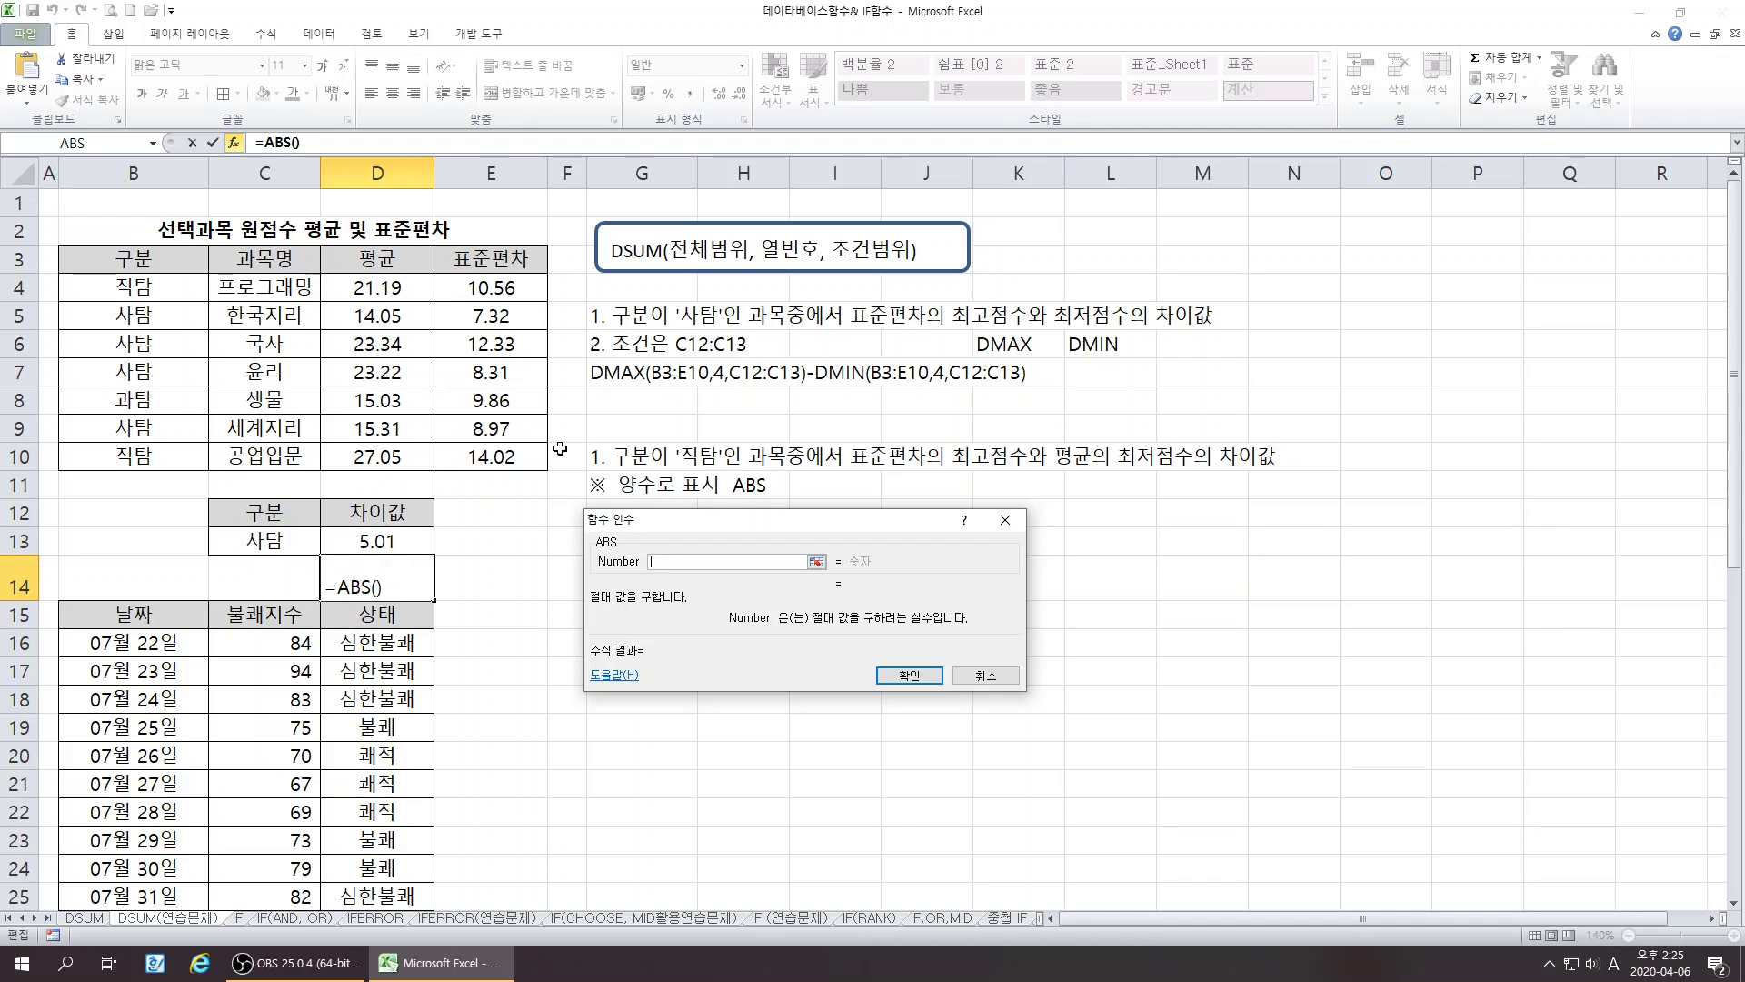
- Nest DMAX inside ABS in D14 with database B3:E10, field 4 and criteria B3:B4
click(152, 143)
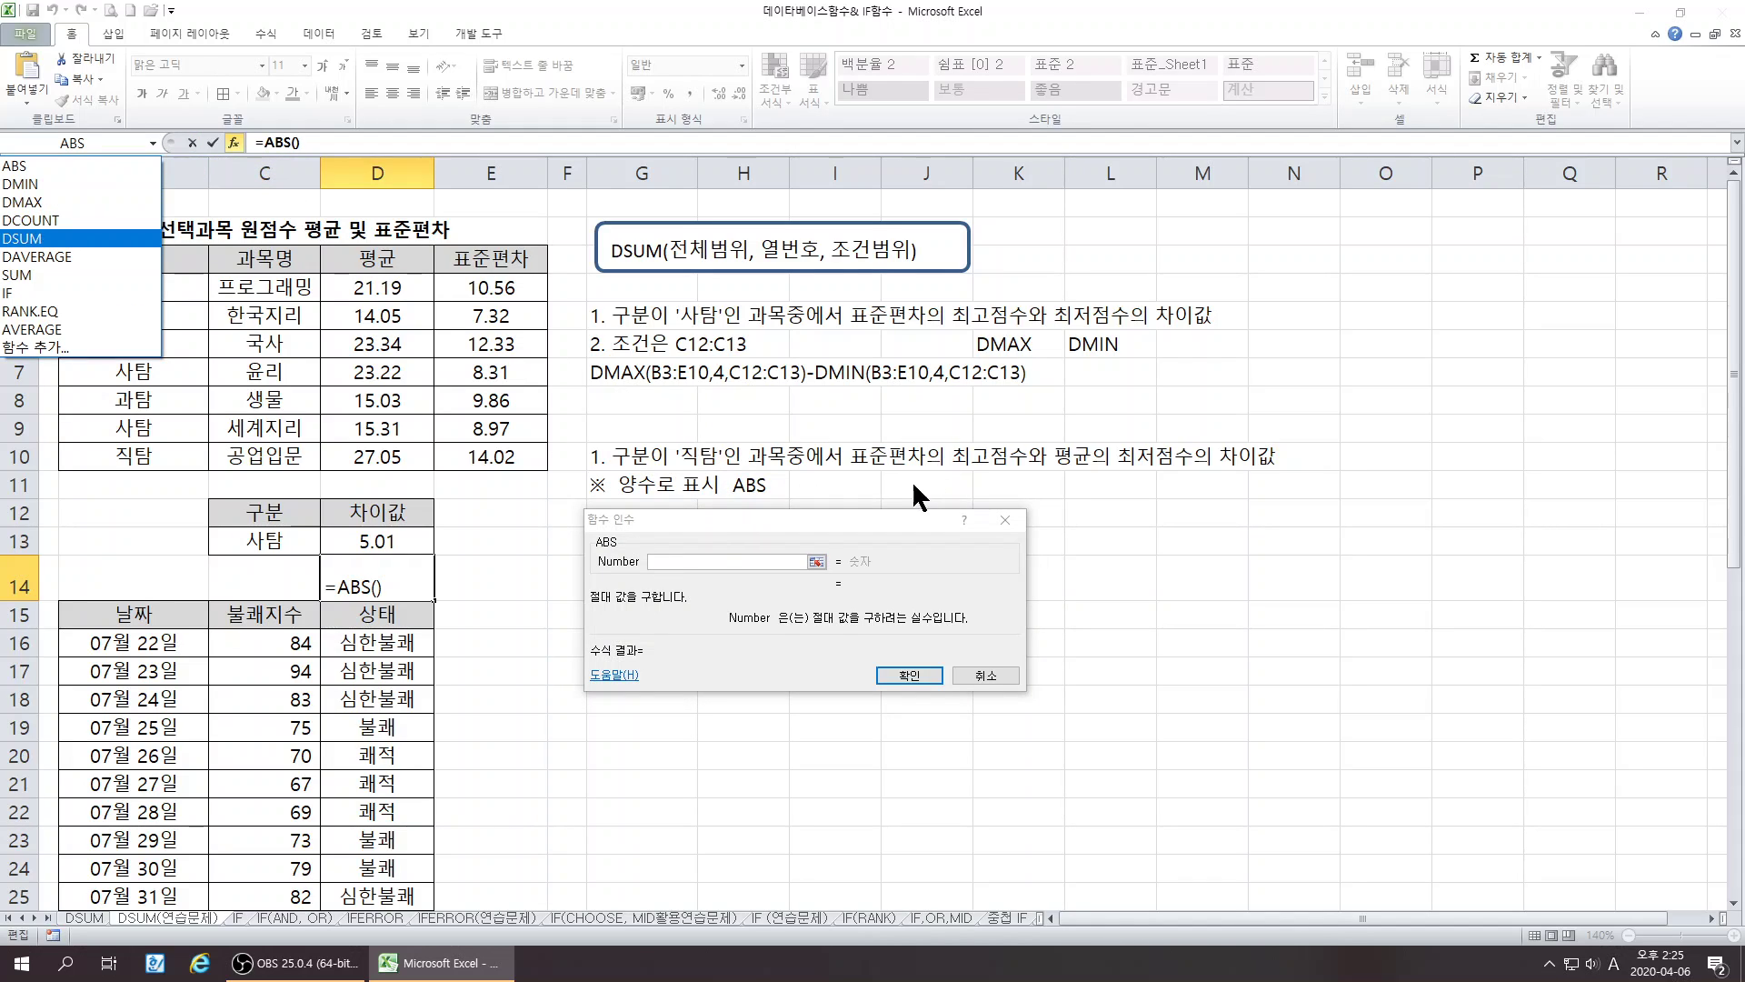
click(37, 202)
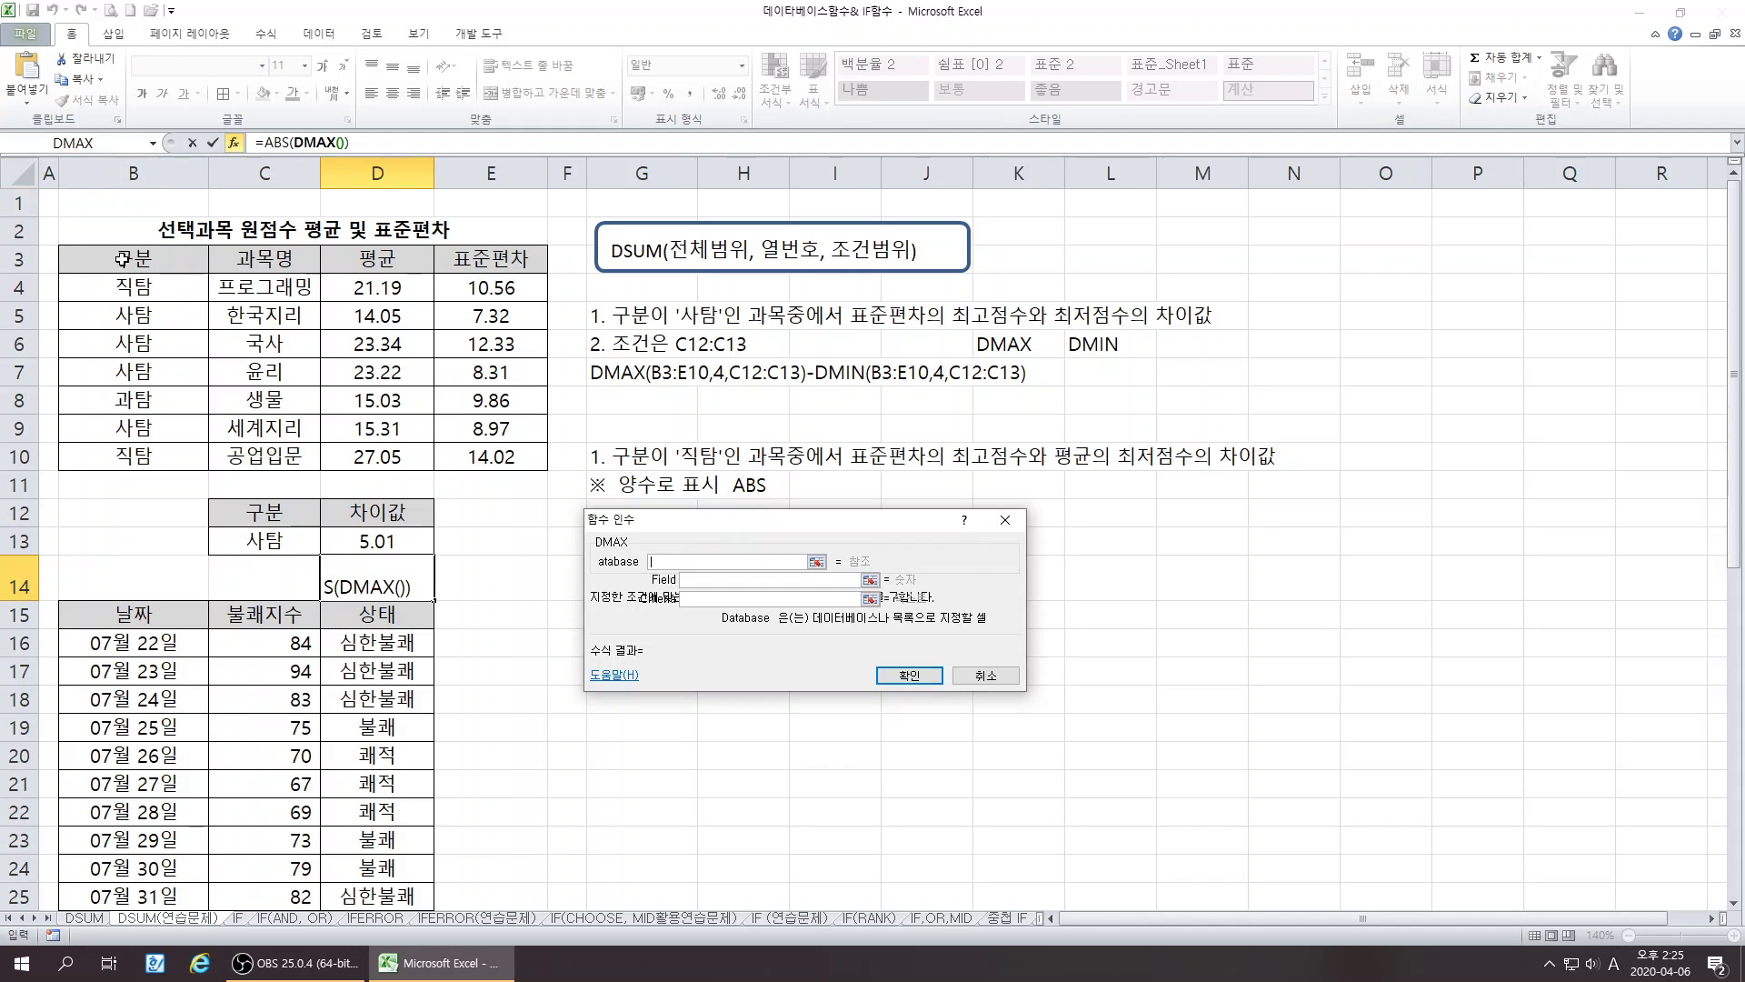
drag(123, 259, 501, 458)
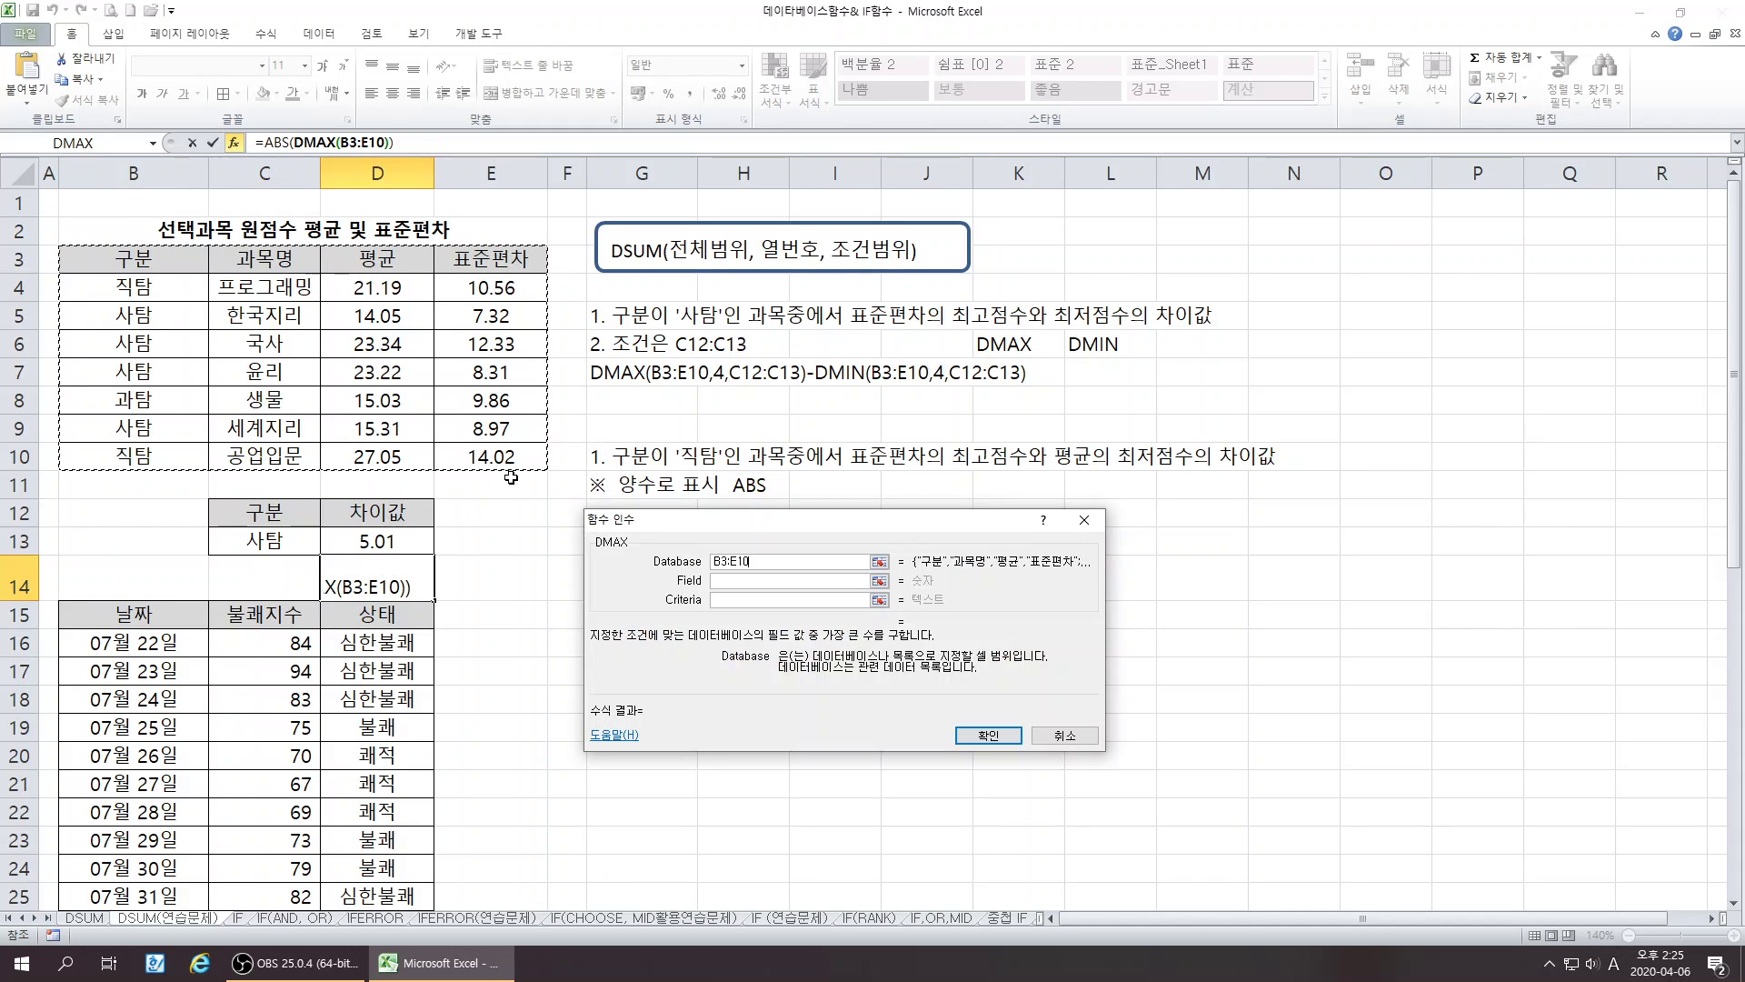
click(728, 581)
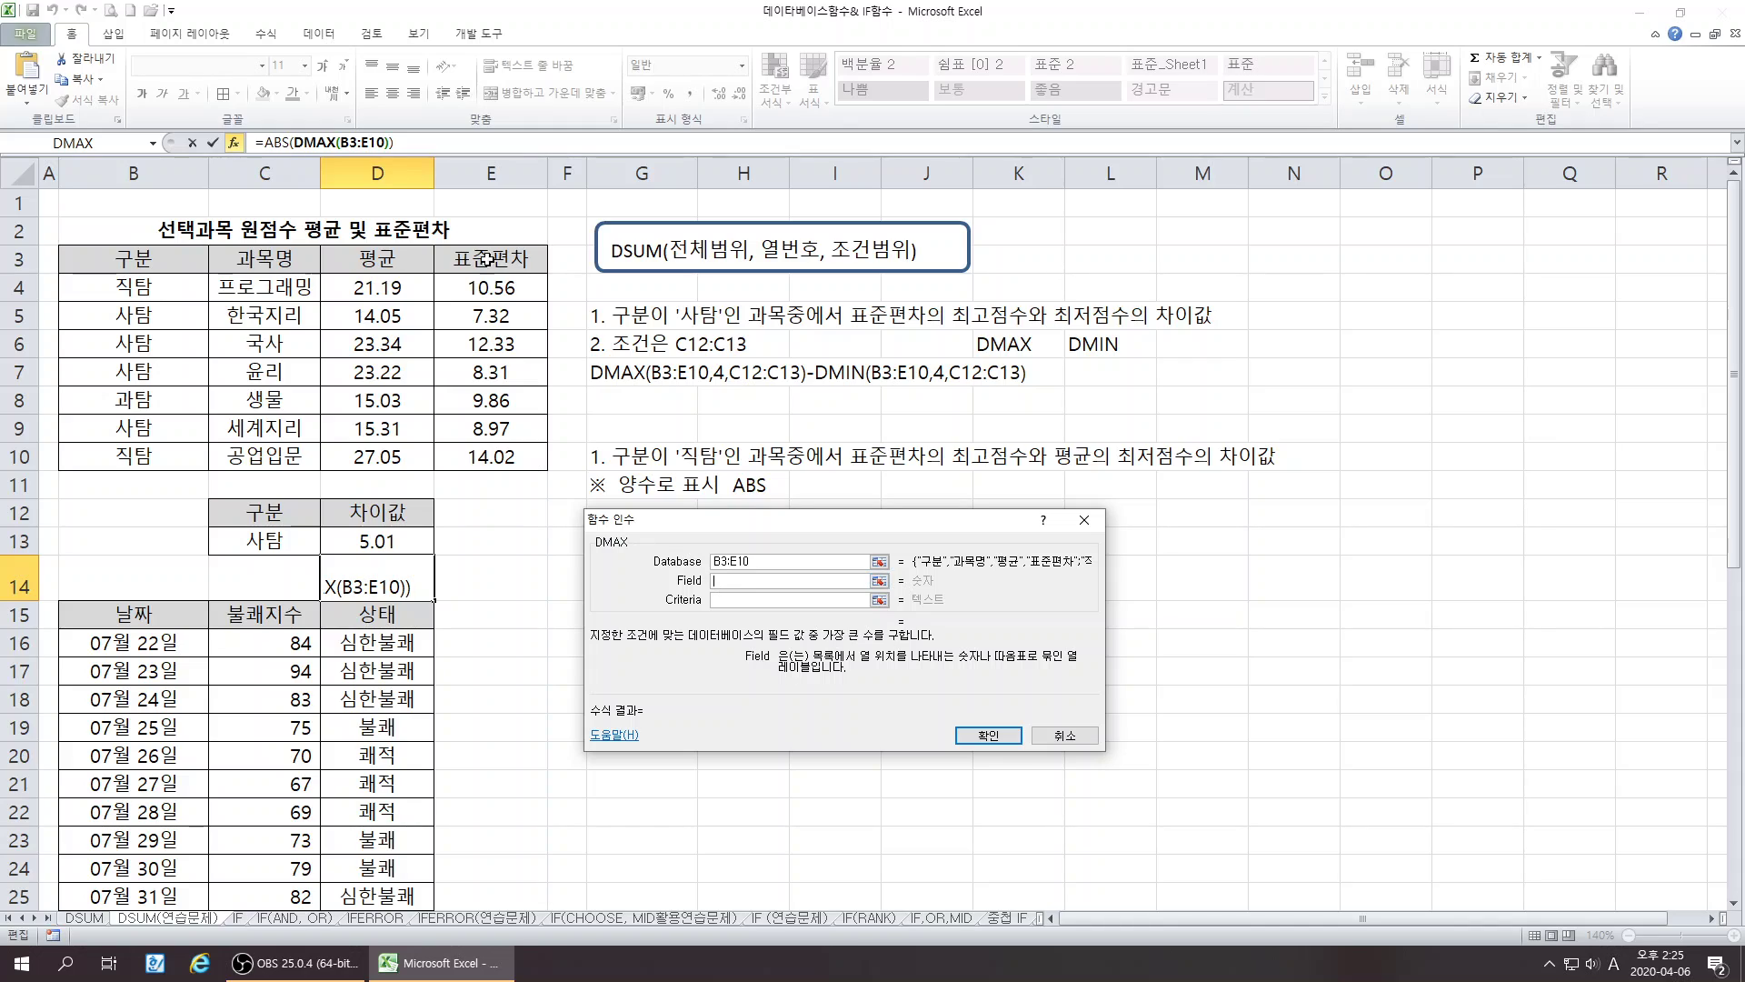
text(4)
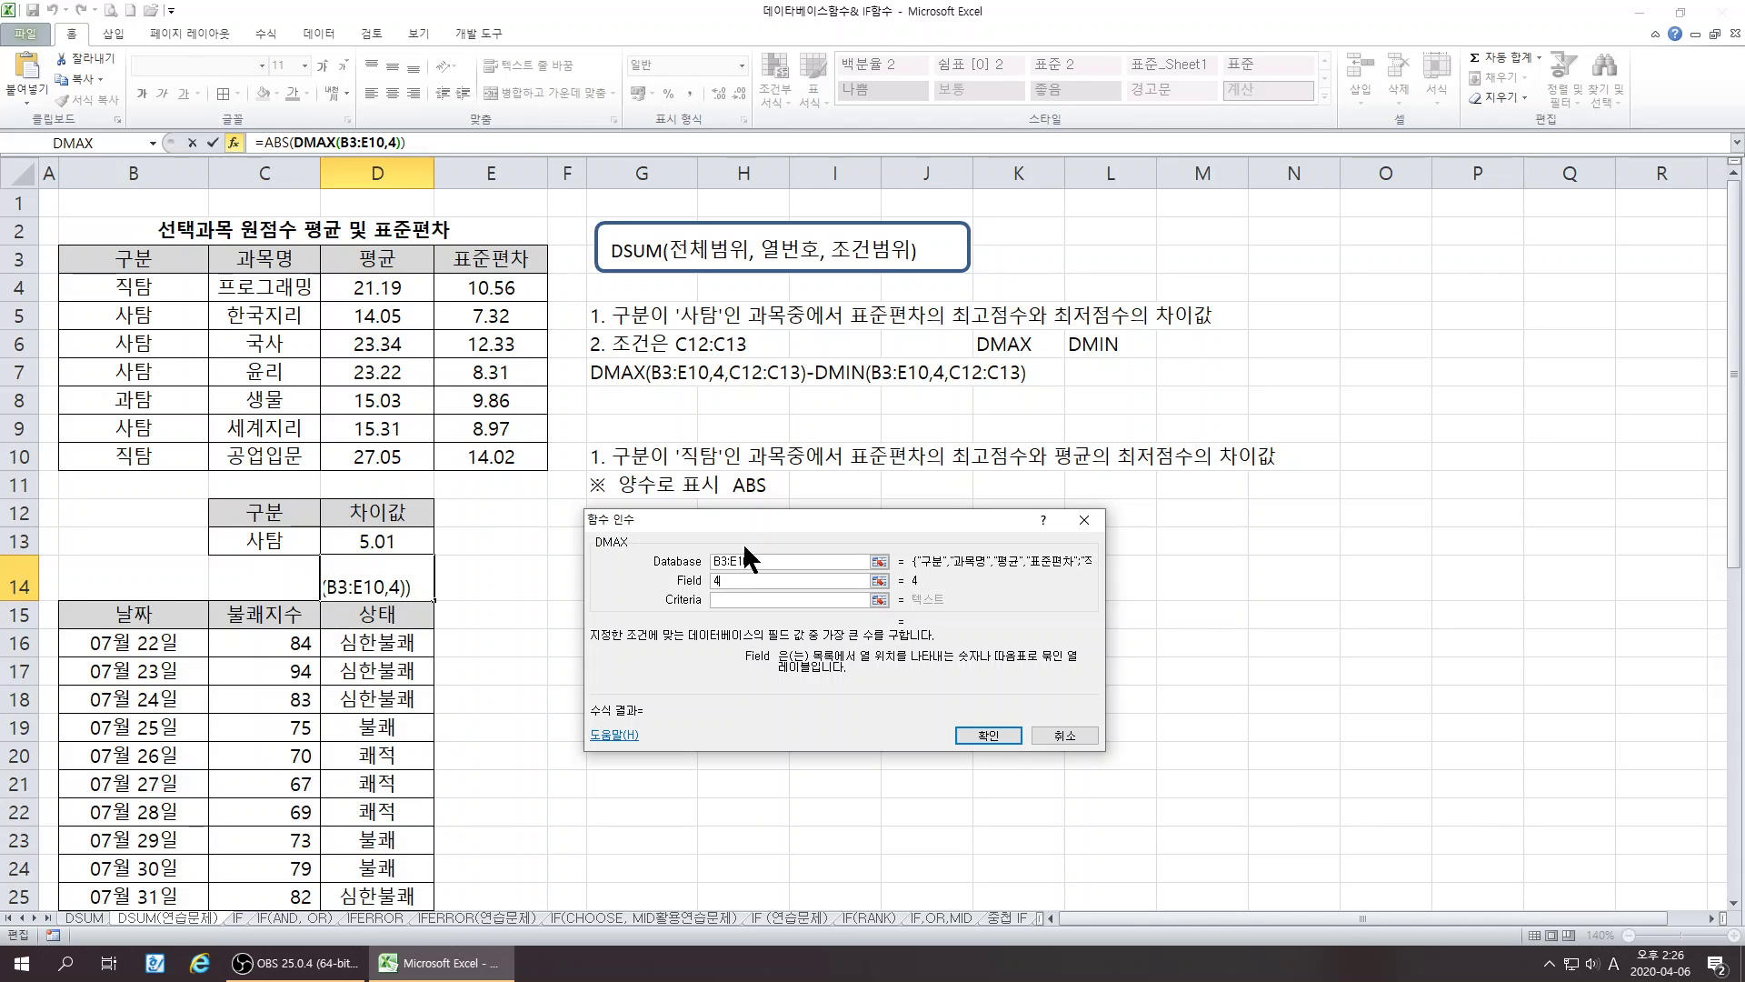
click(727, 600)
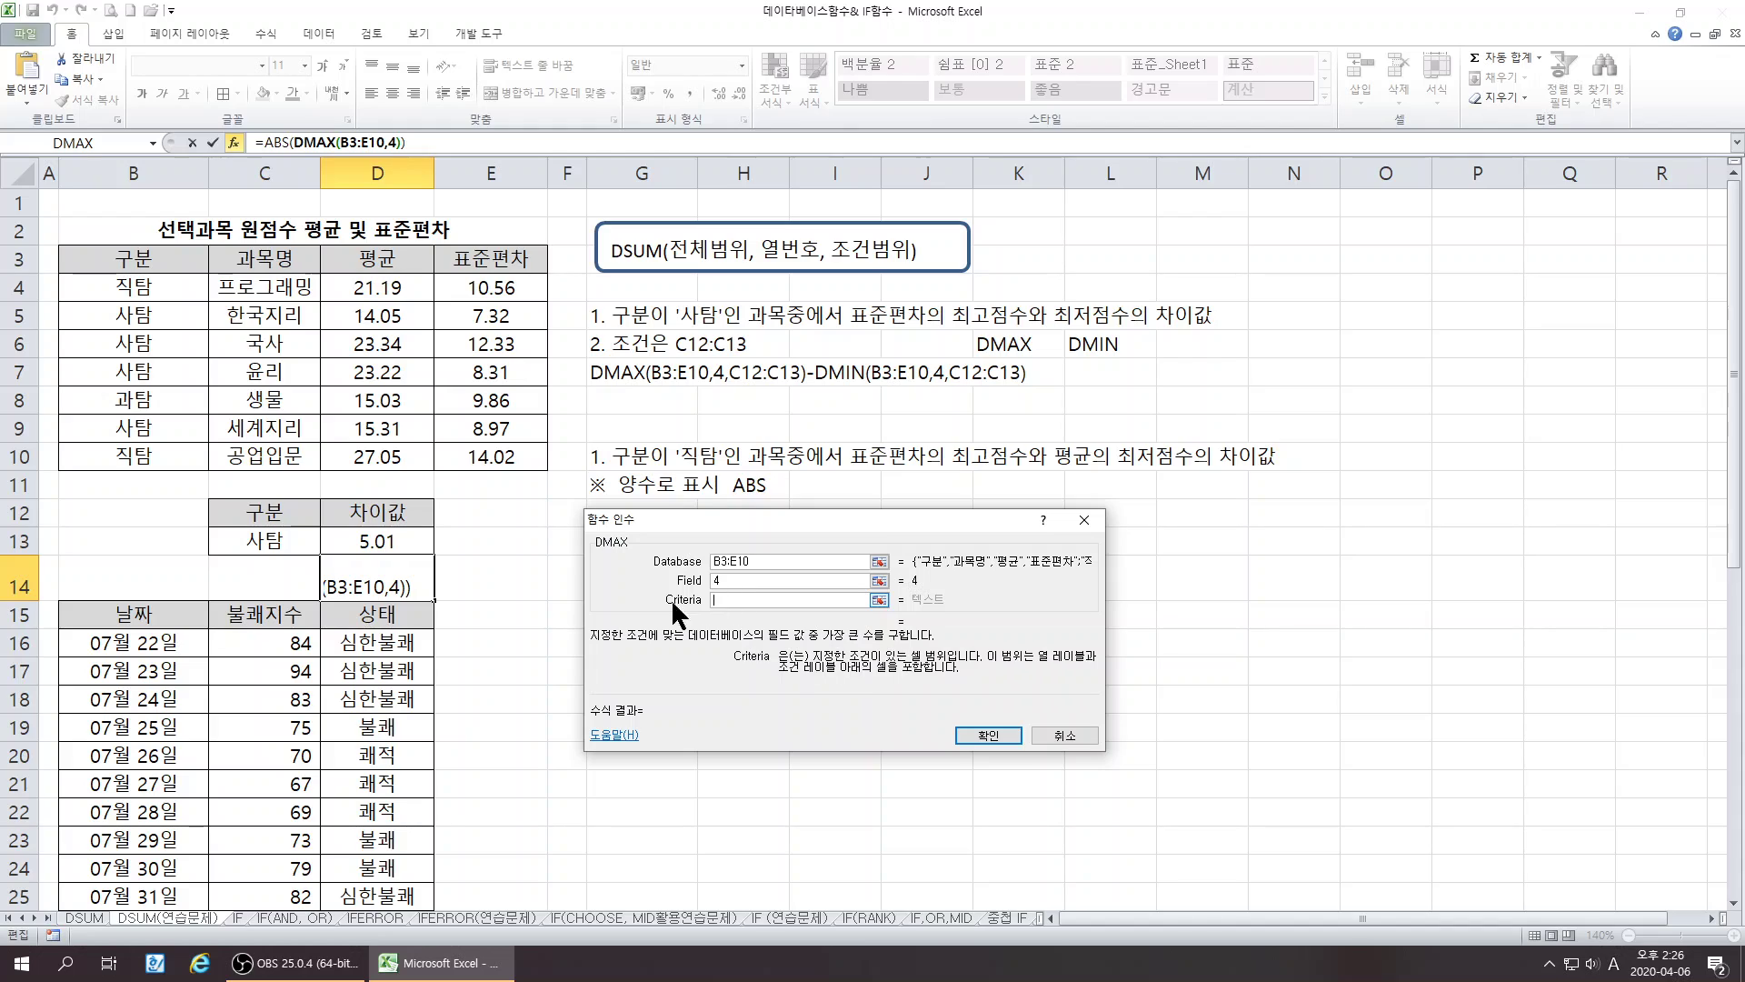
drag(136, 258, 139, 301)
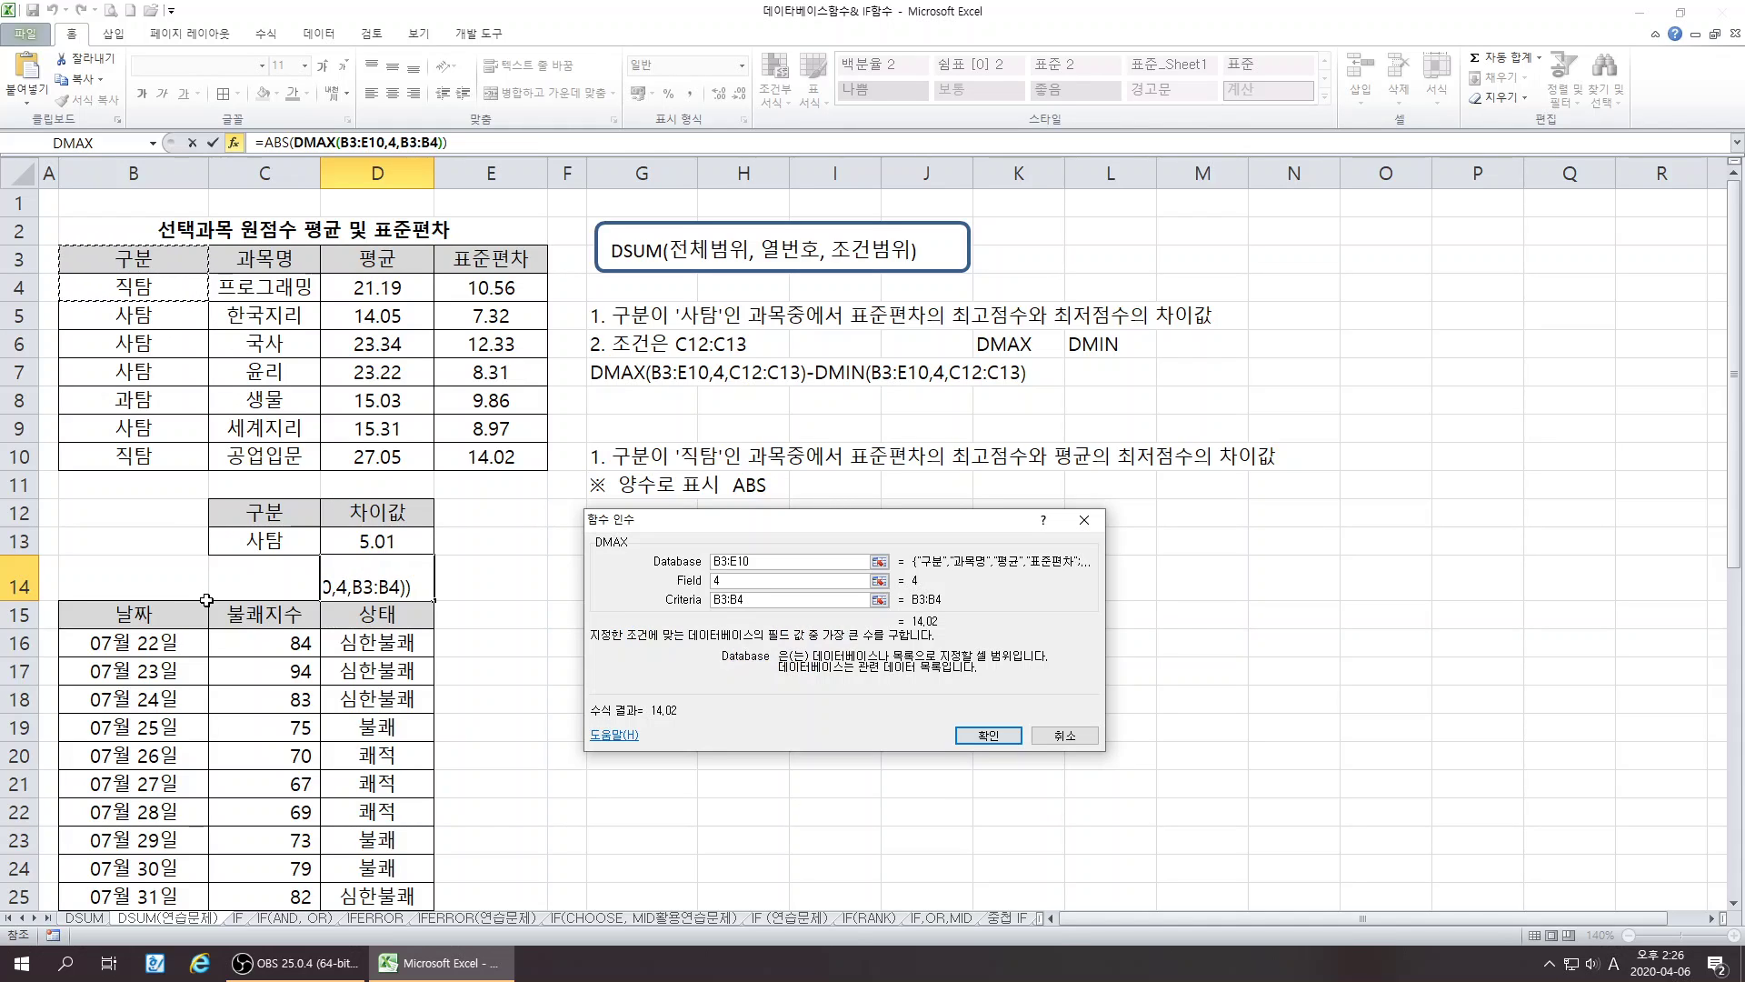
click(459, 143)
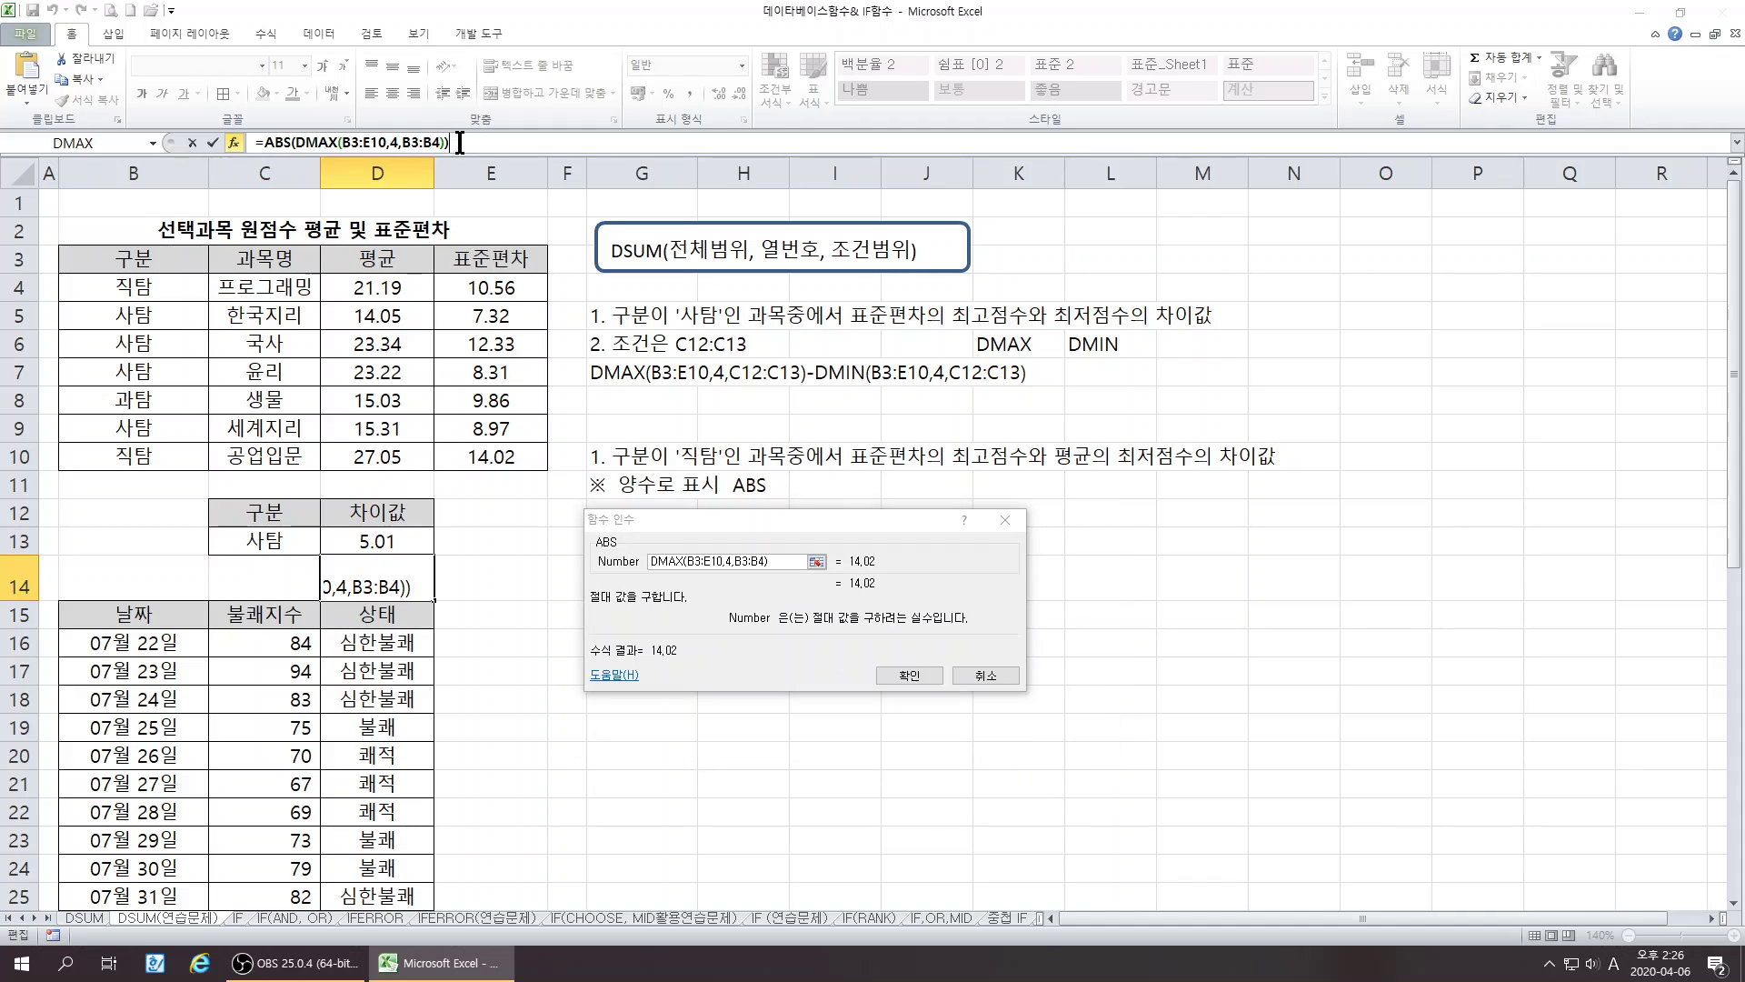
text(-)
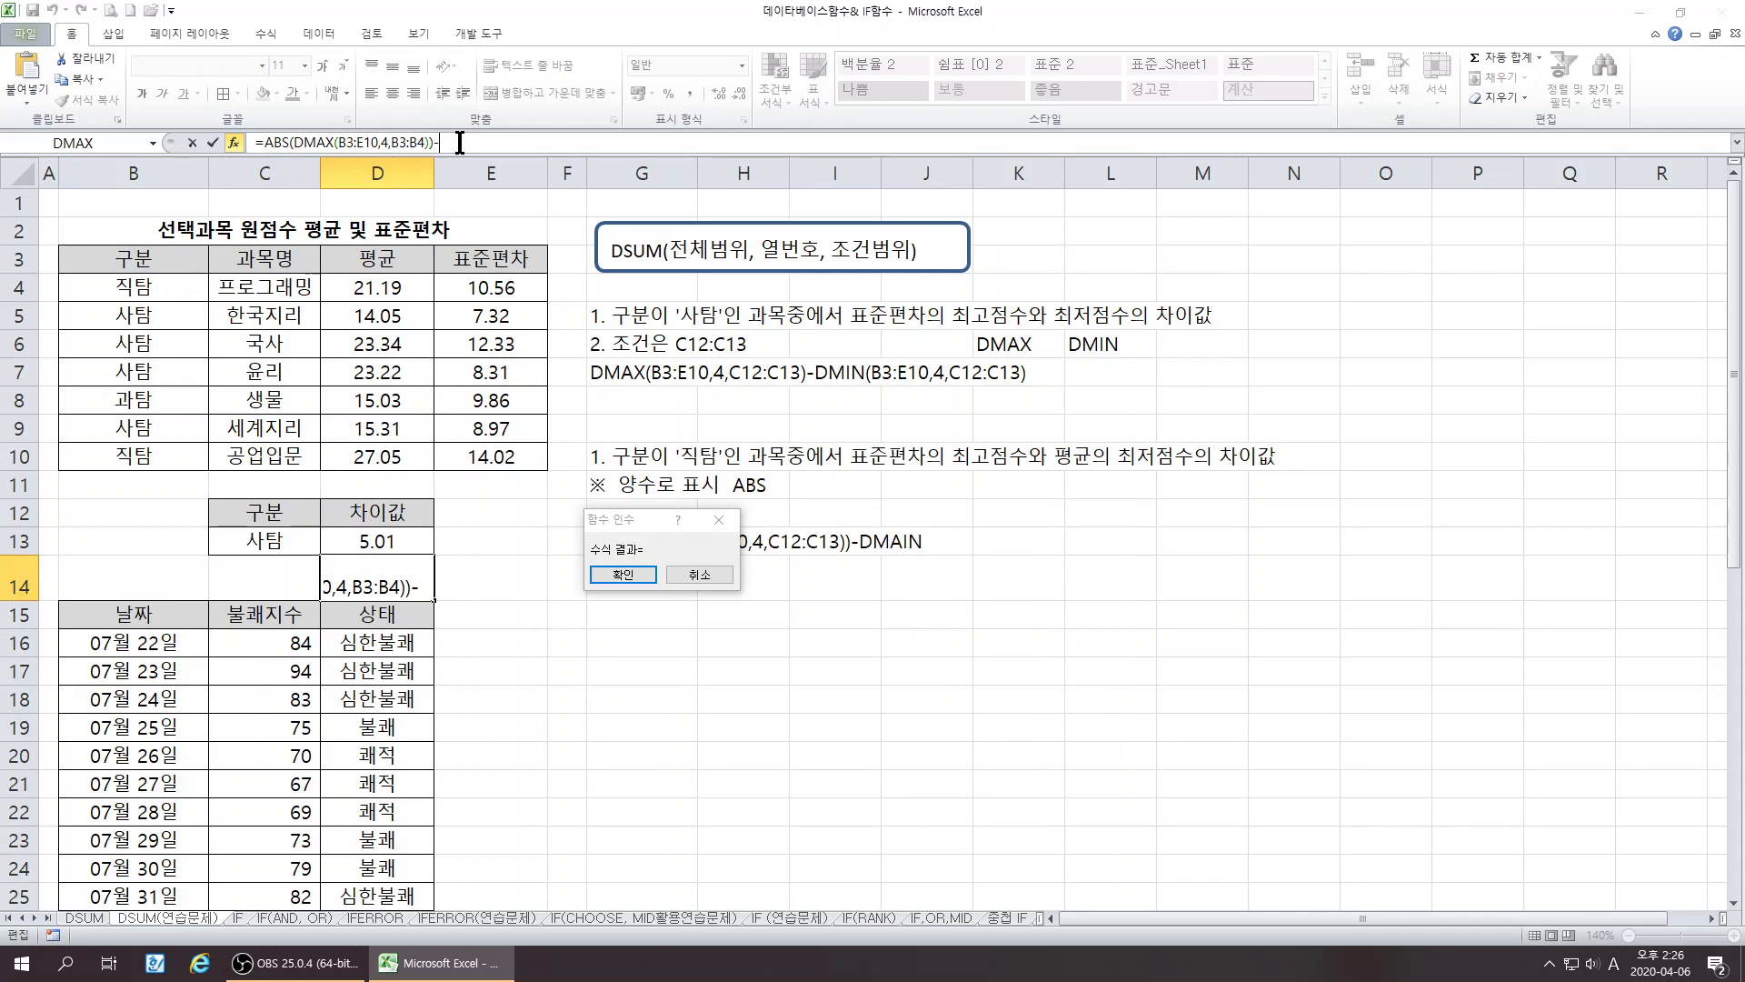
key(BackSpace)
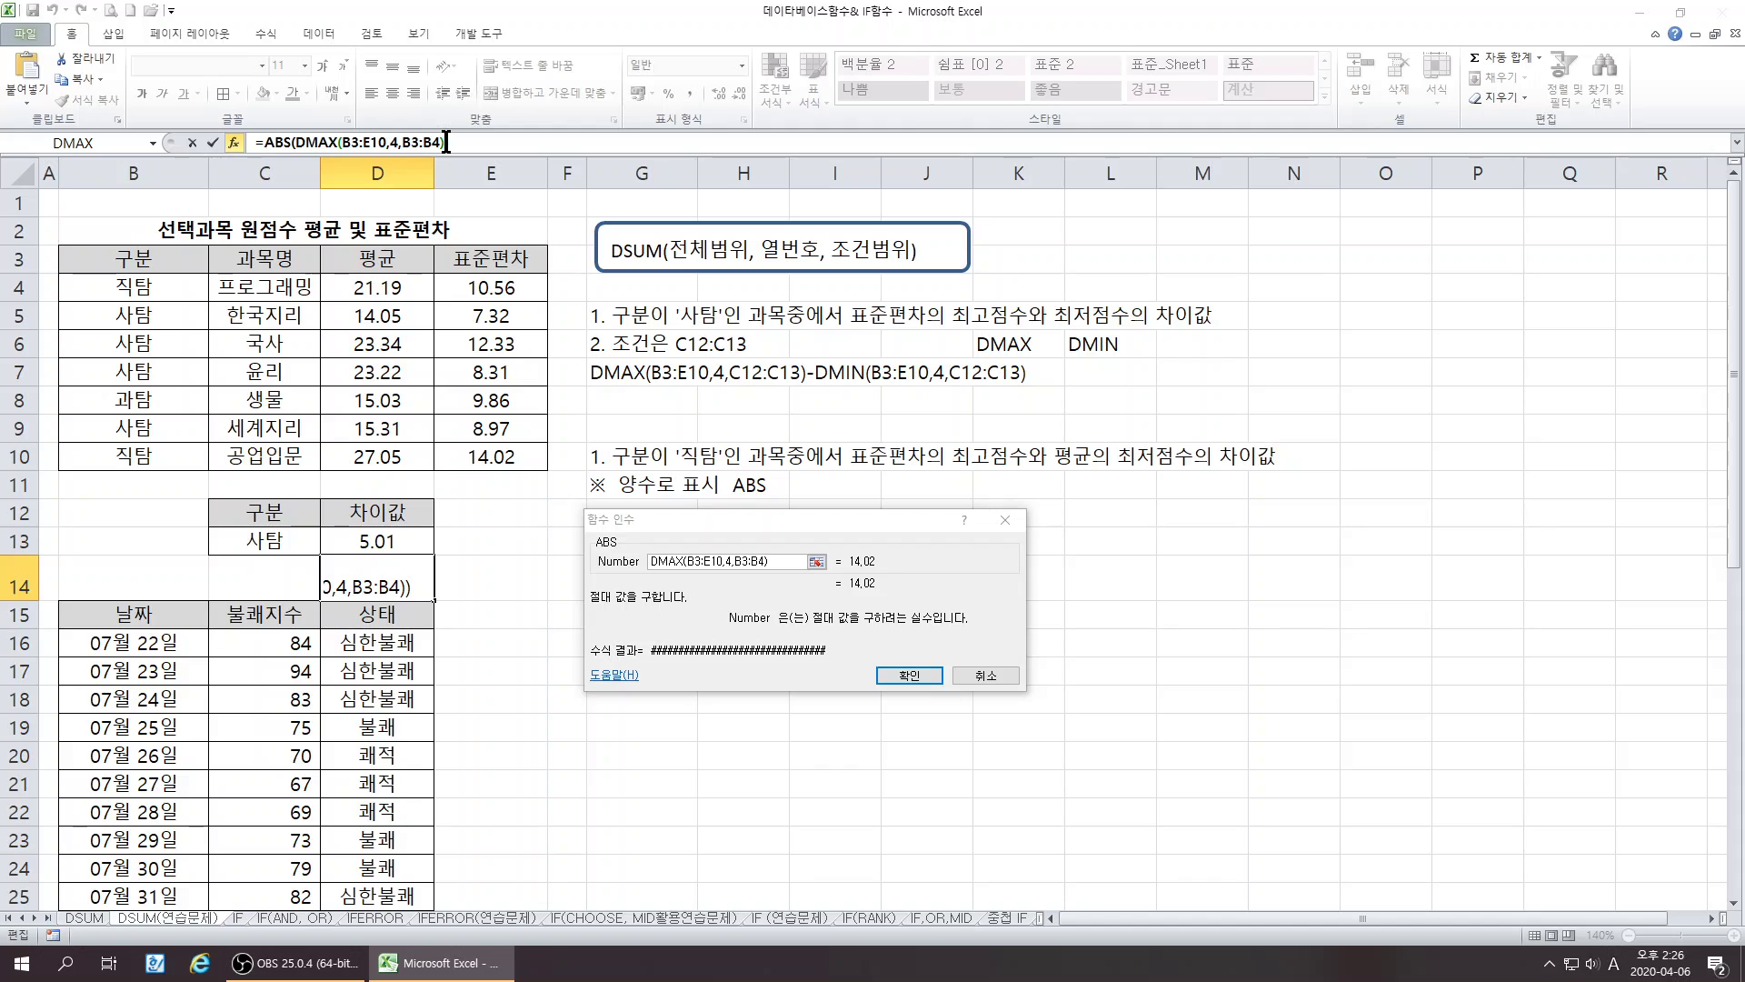
- Subtract a nested DMIN function after the DMAX part inside the ABS formula in D14
click(442, 143)
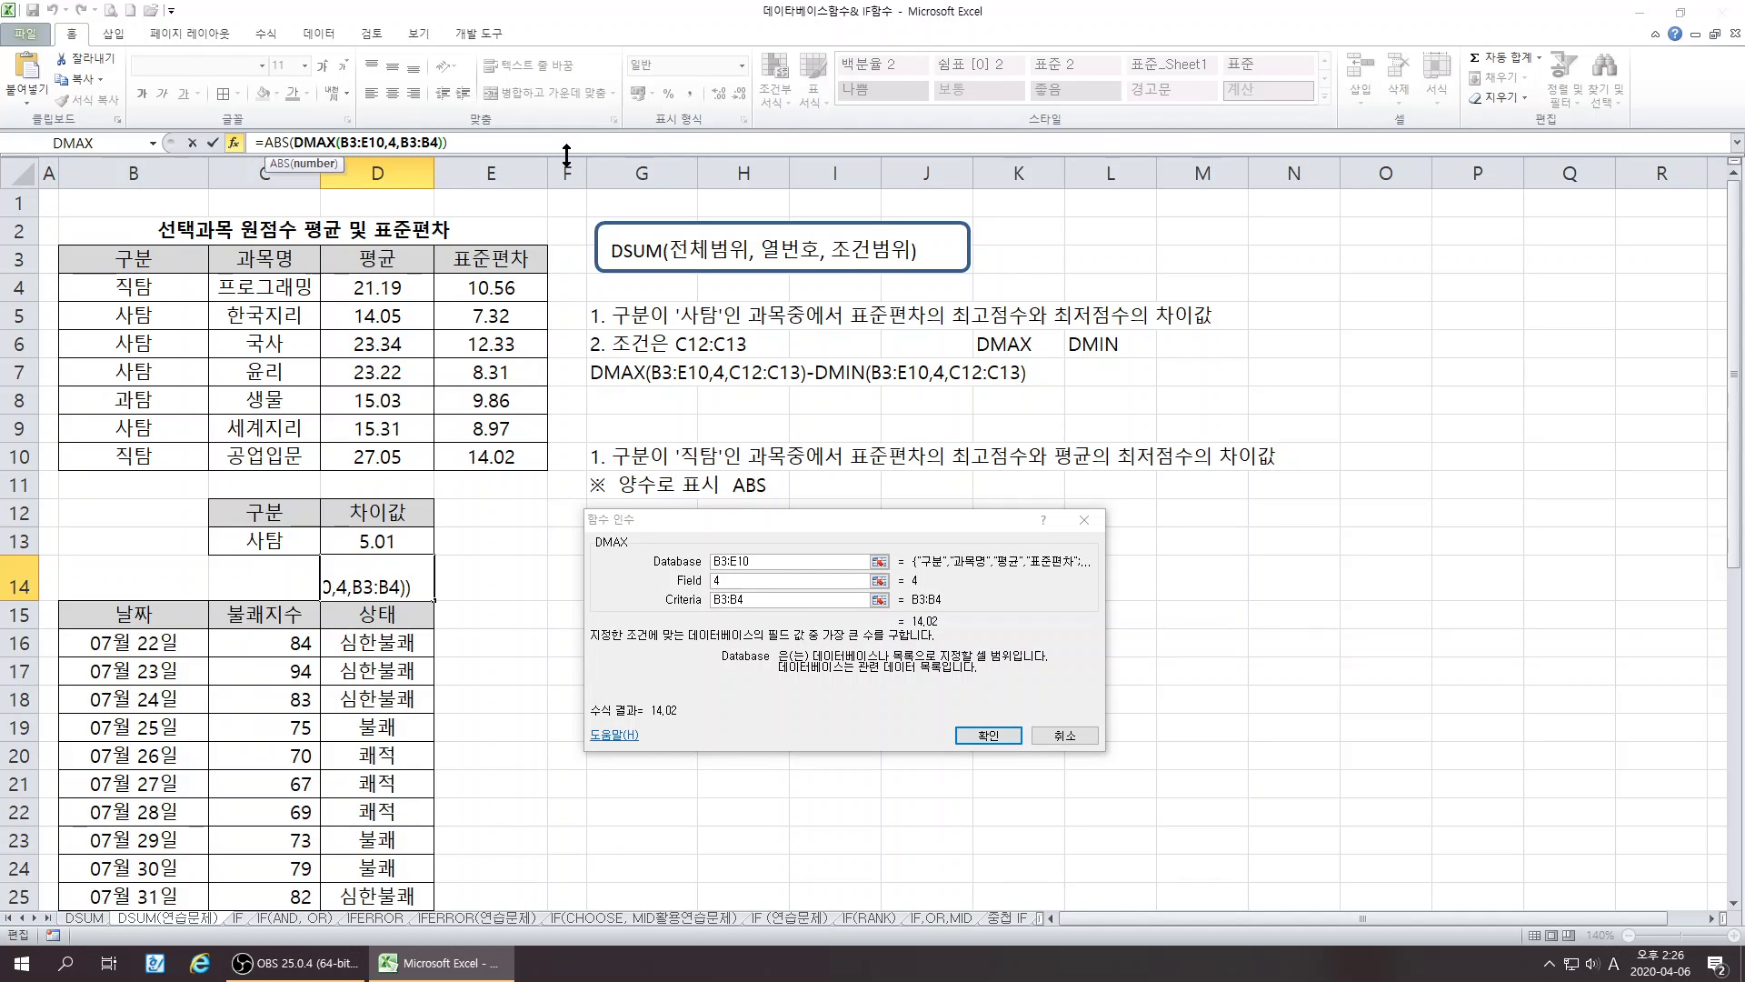
text(-)
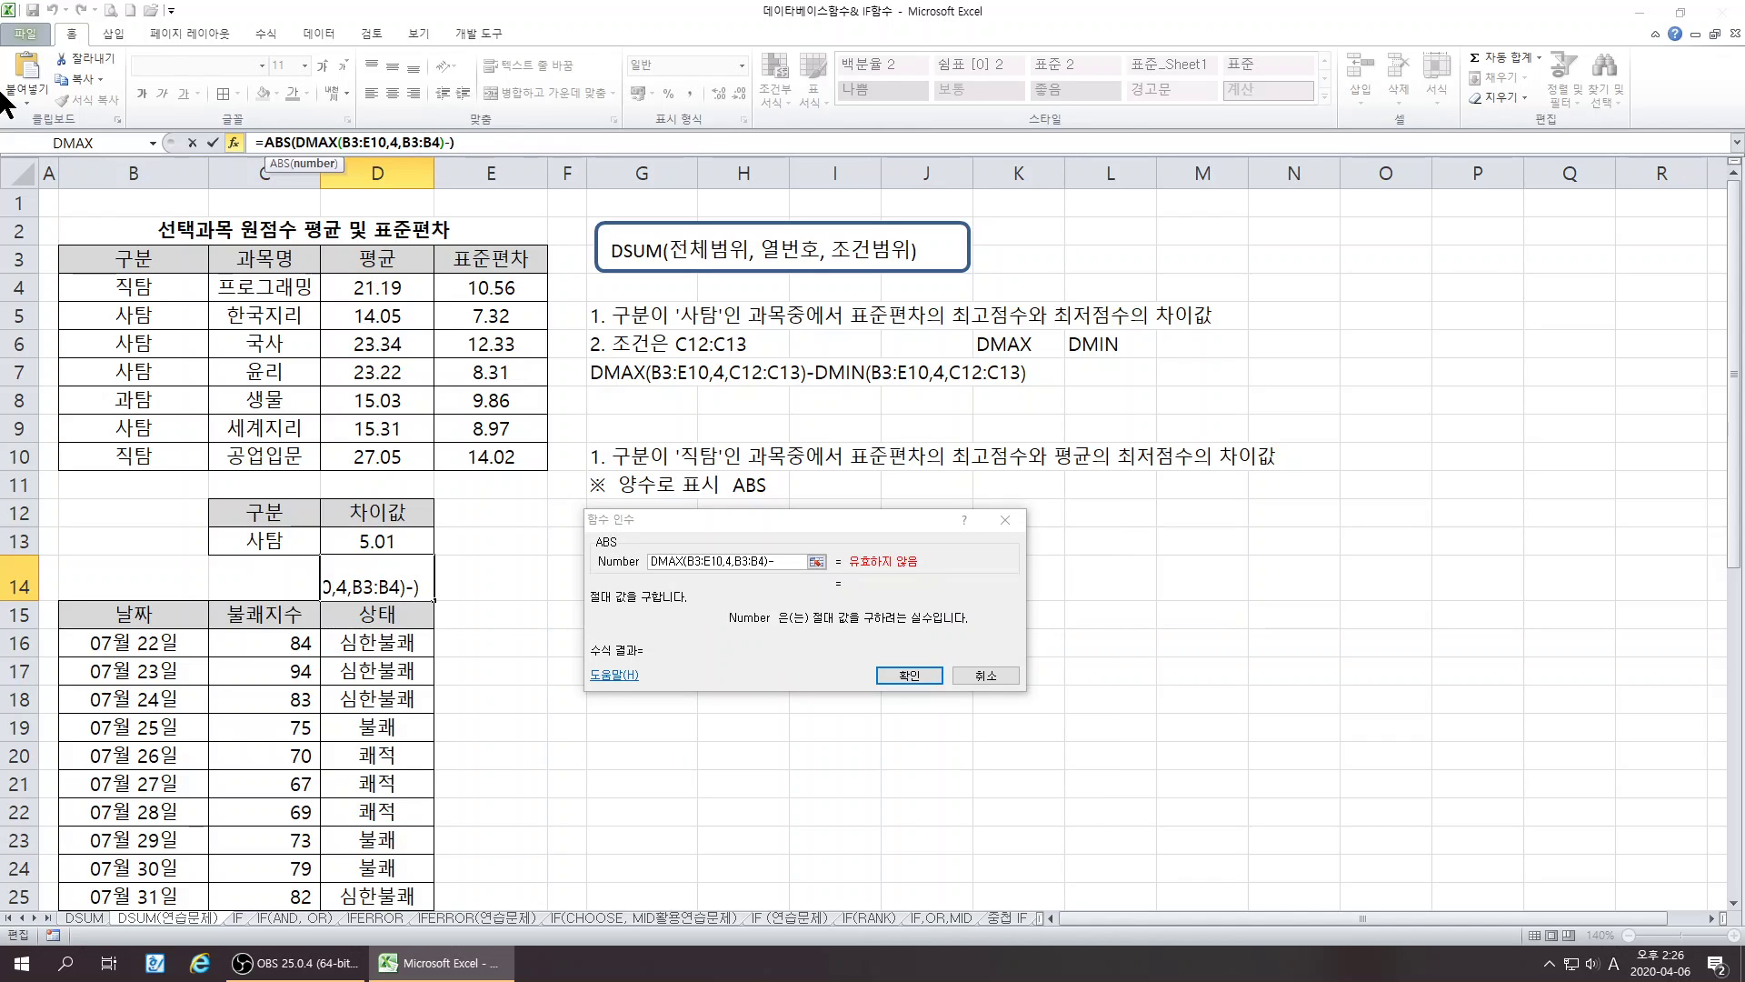
click(151, 141)
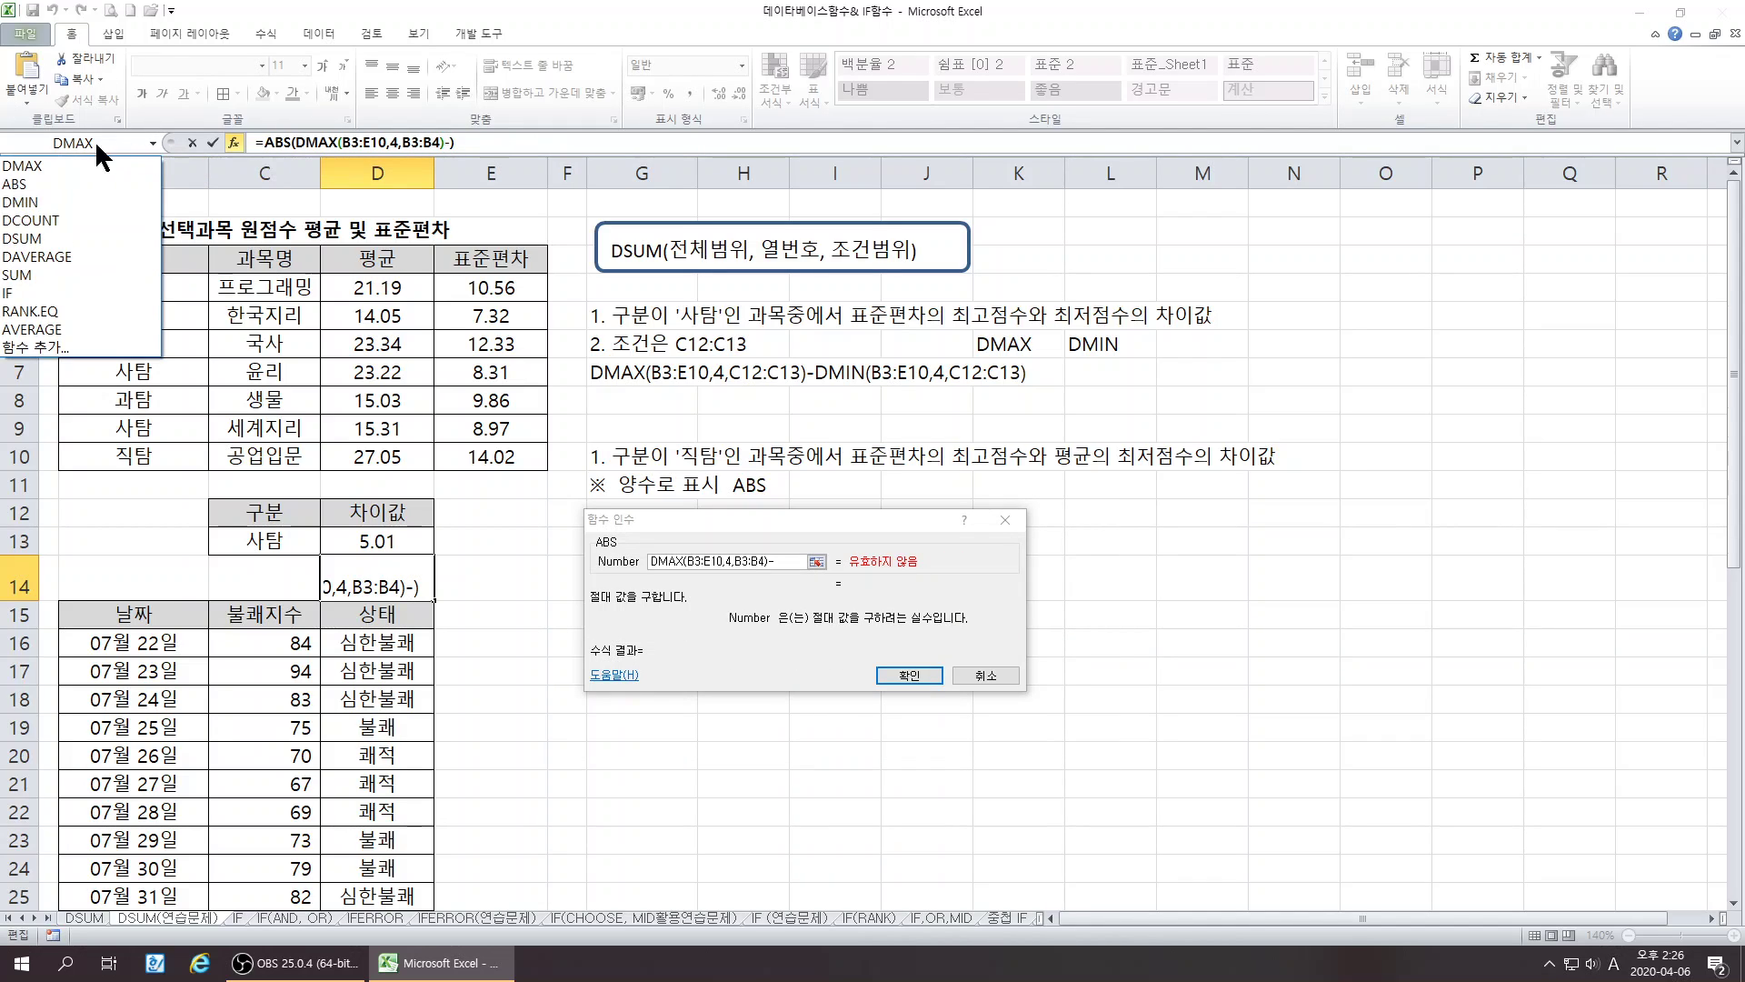
click(47, 203)
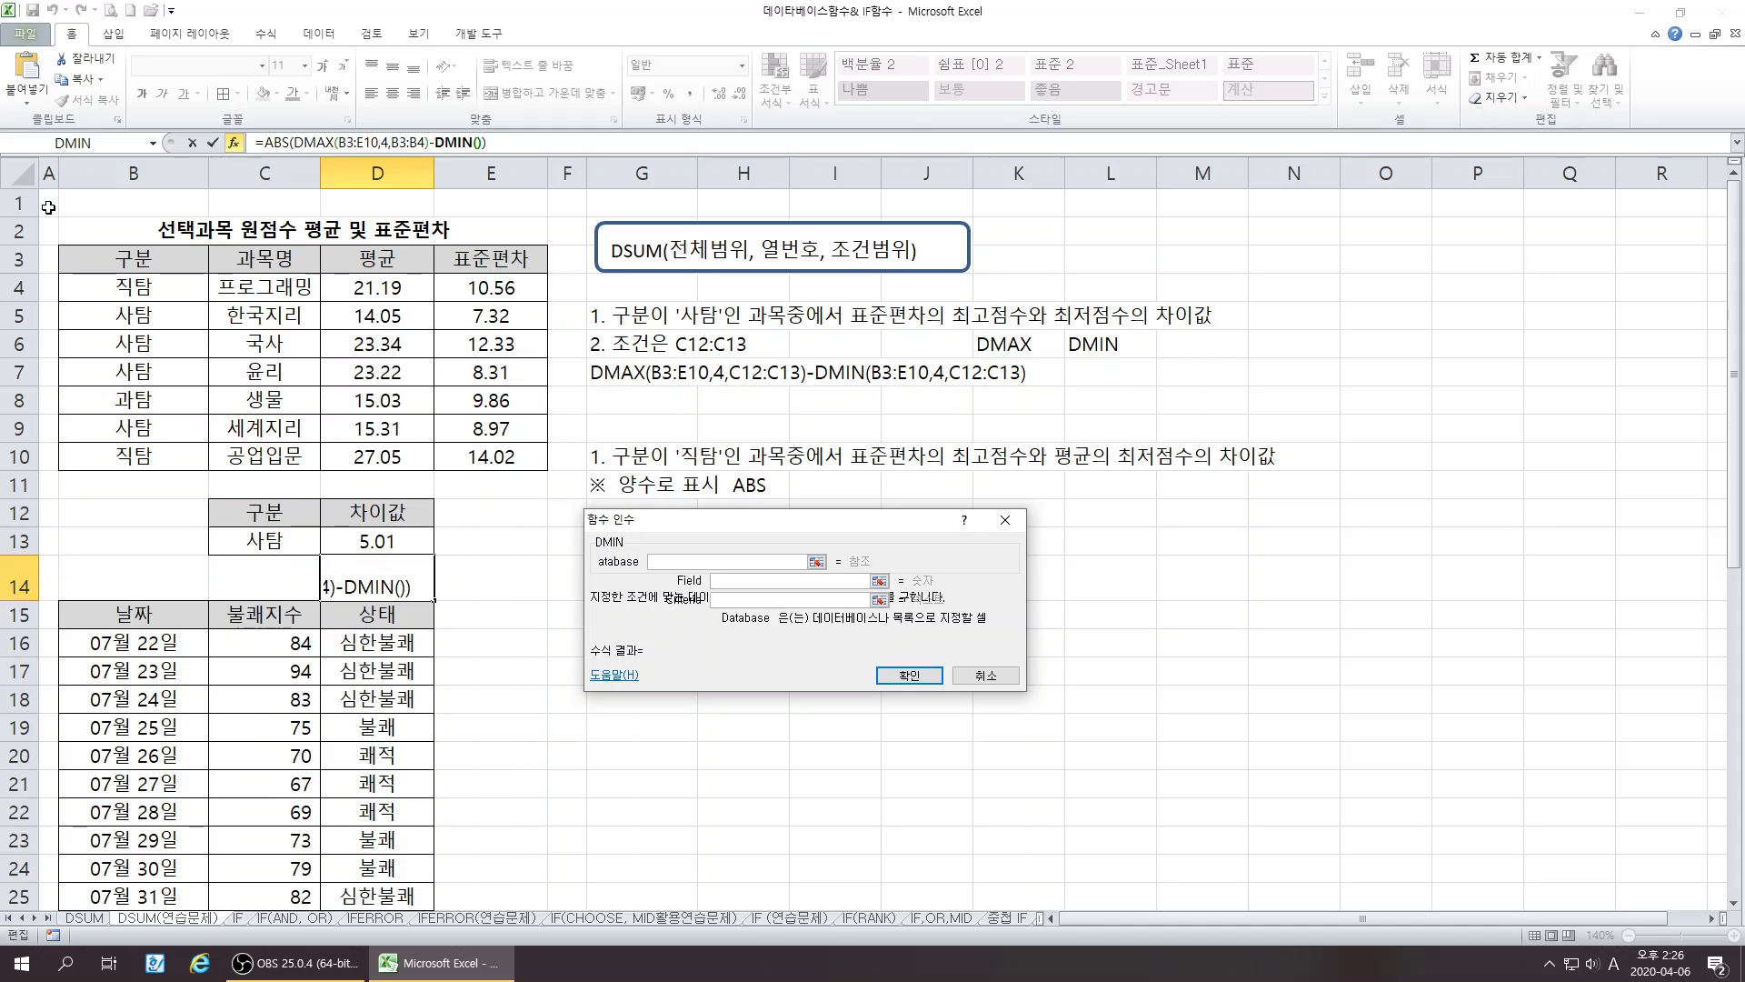
- Fill in the DMIN arguments with database B3:E10, field 3 and criteria B3:B4
drag(135, 258, 518, 462)
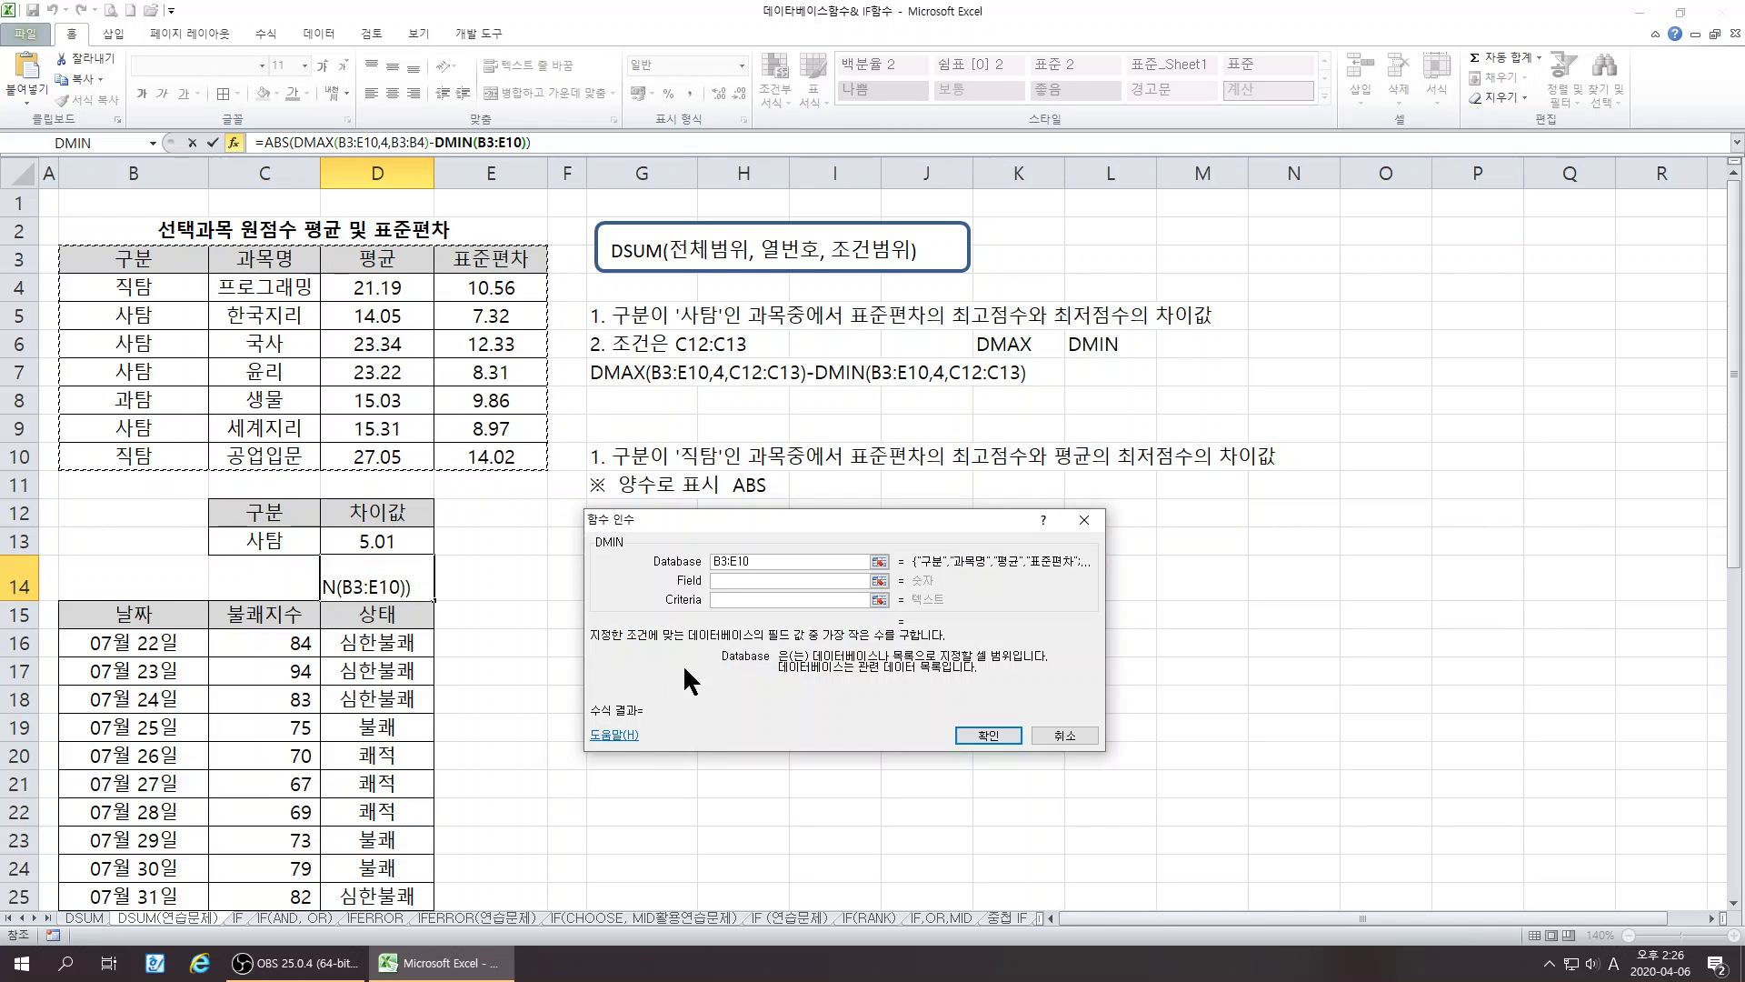
click(720, 581)
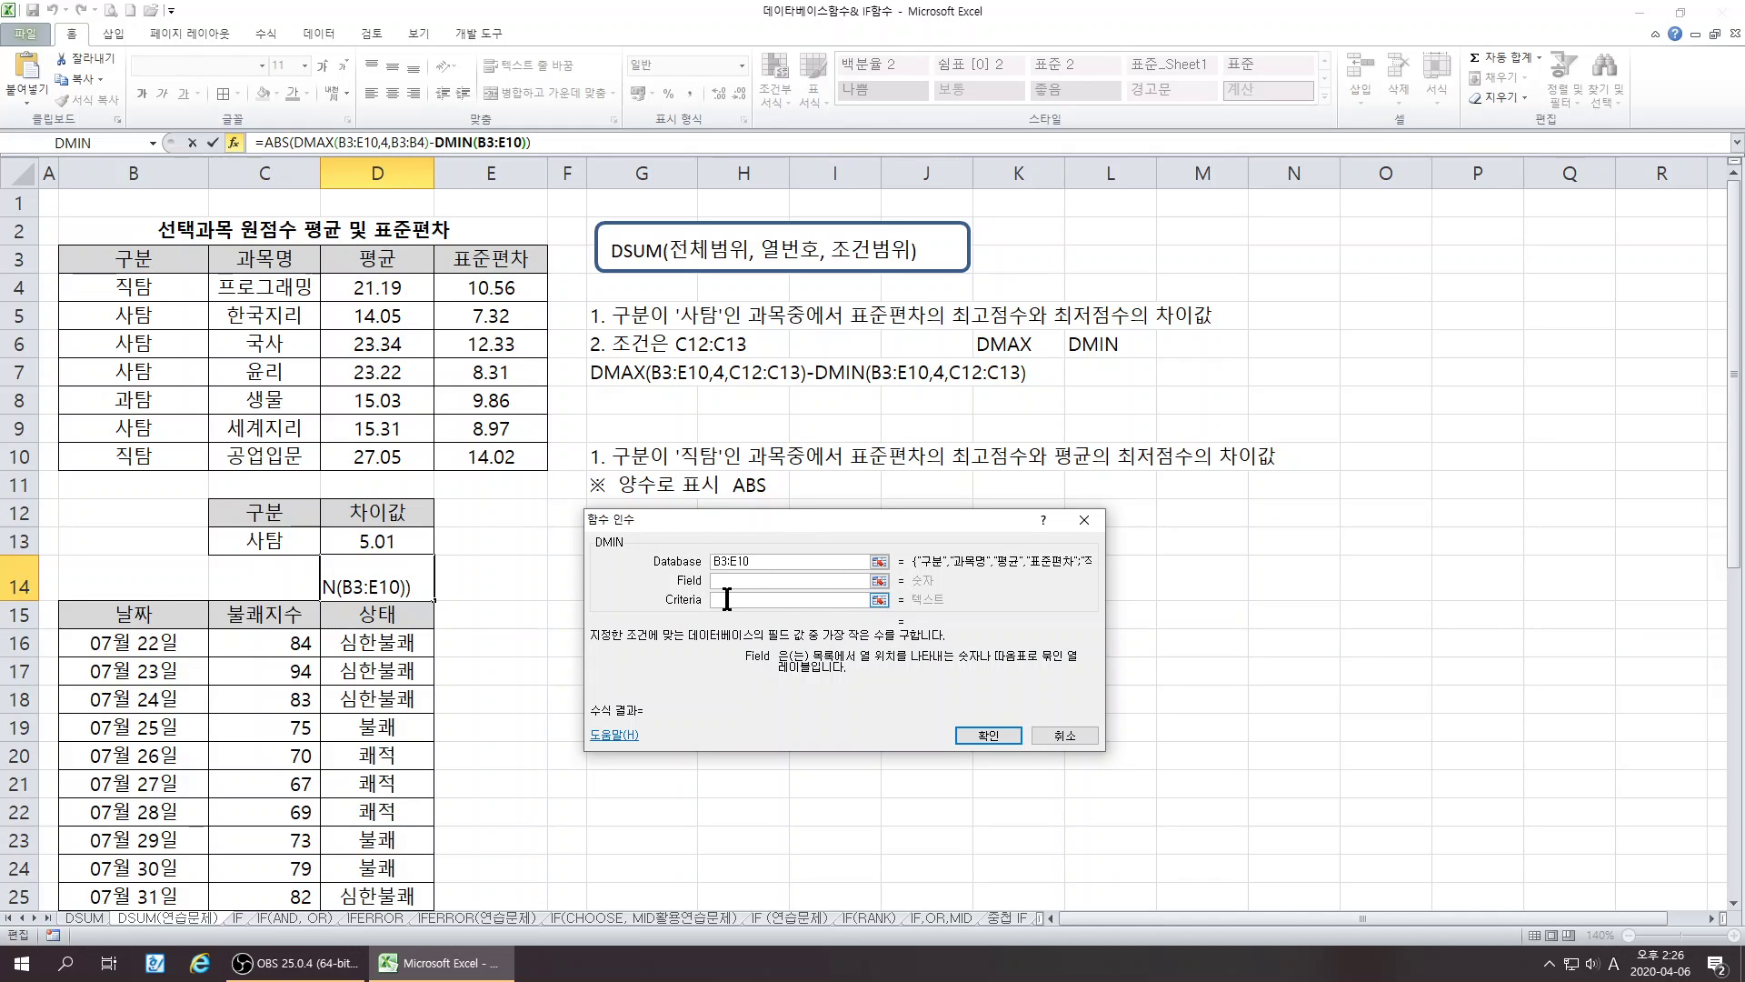
text(3)
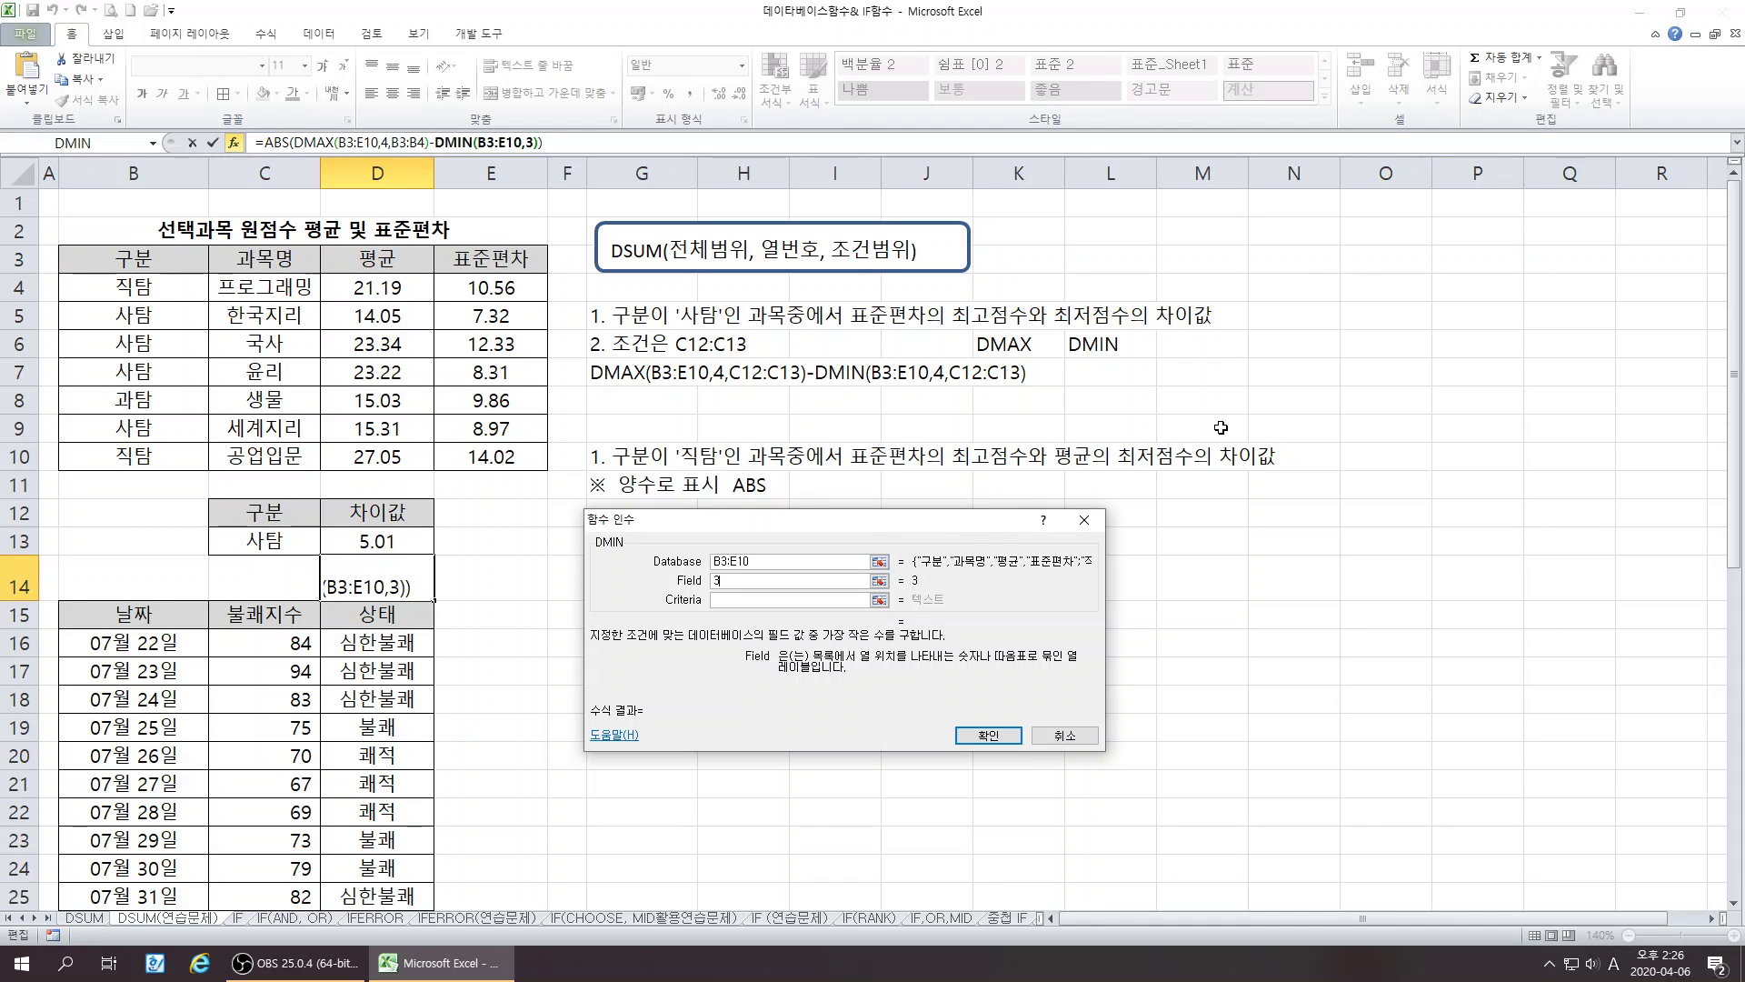
click(727, 602)
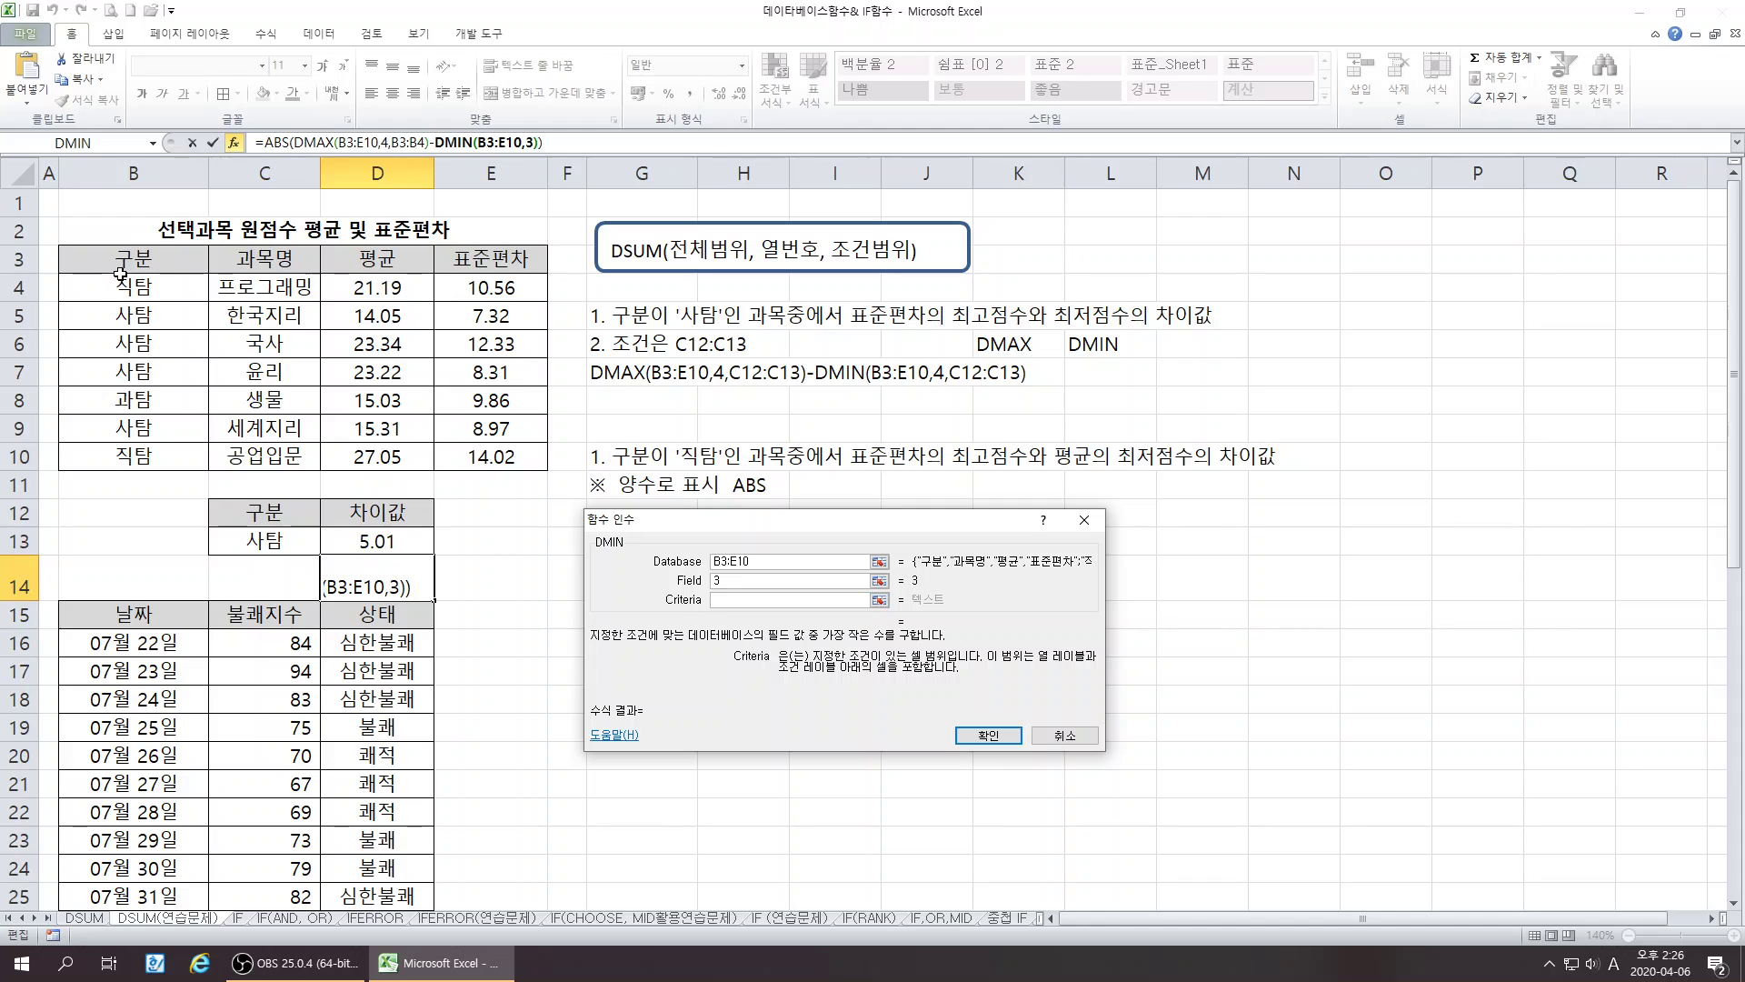
drag(121, 273, 123, 289)
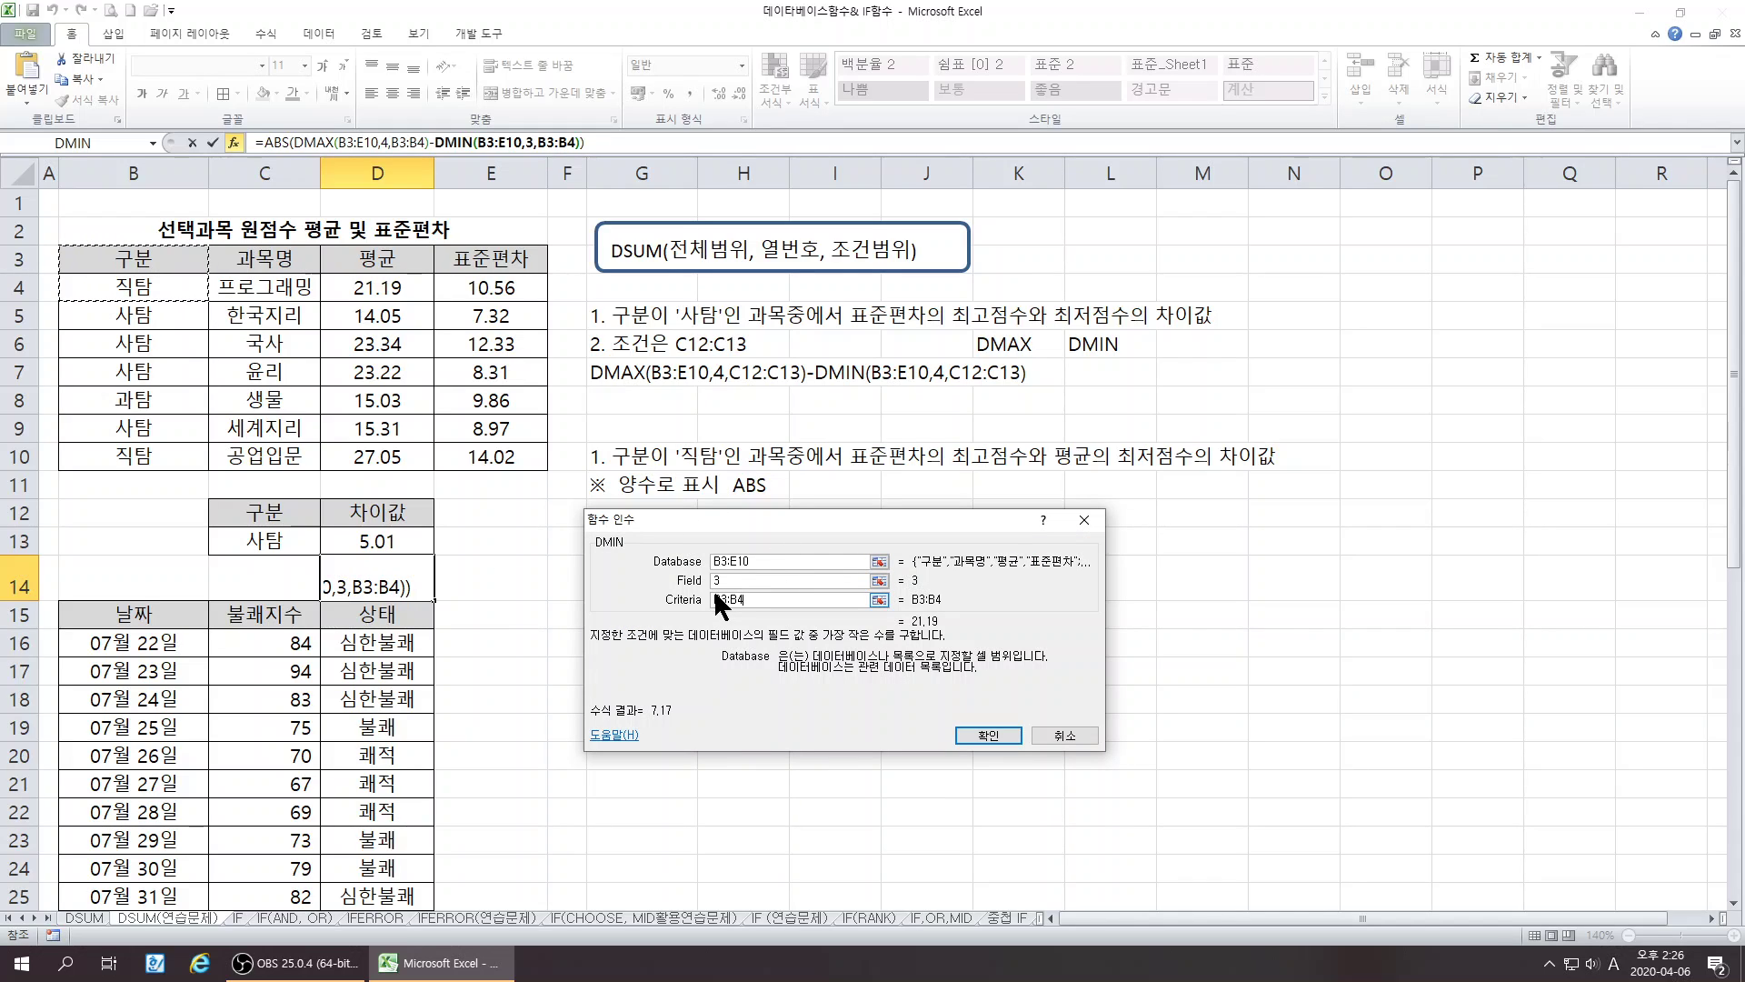
- Review the arguments of DMAX, DMIN and ABS in turn and confirm the formula in D14
click(313, 143)
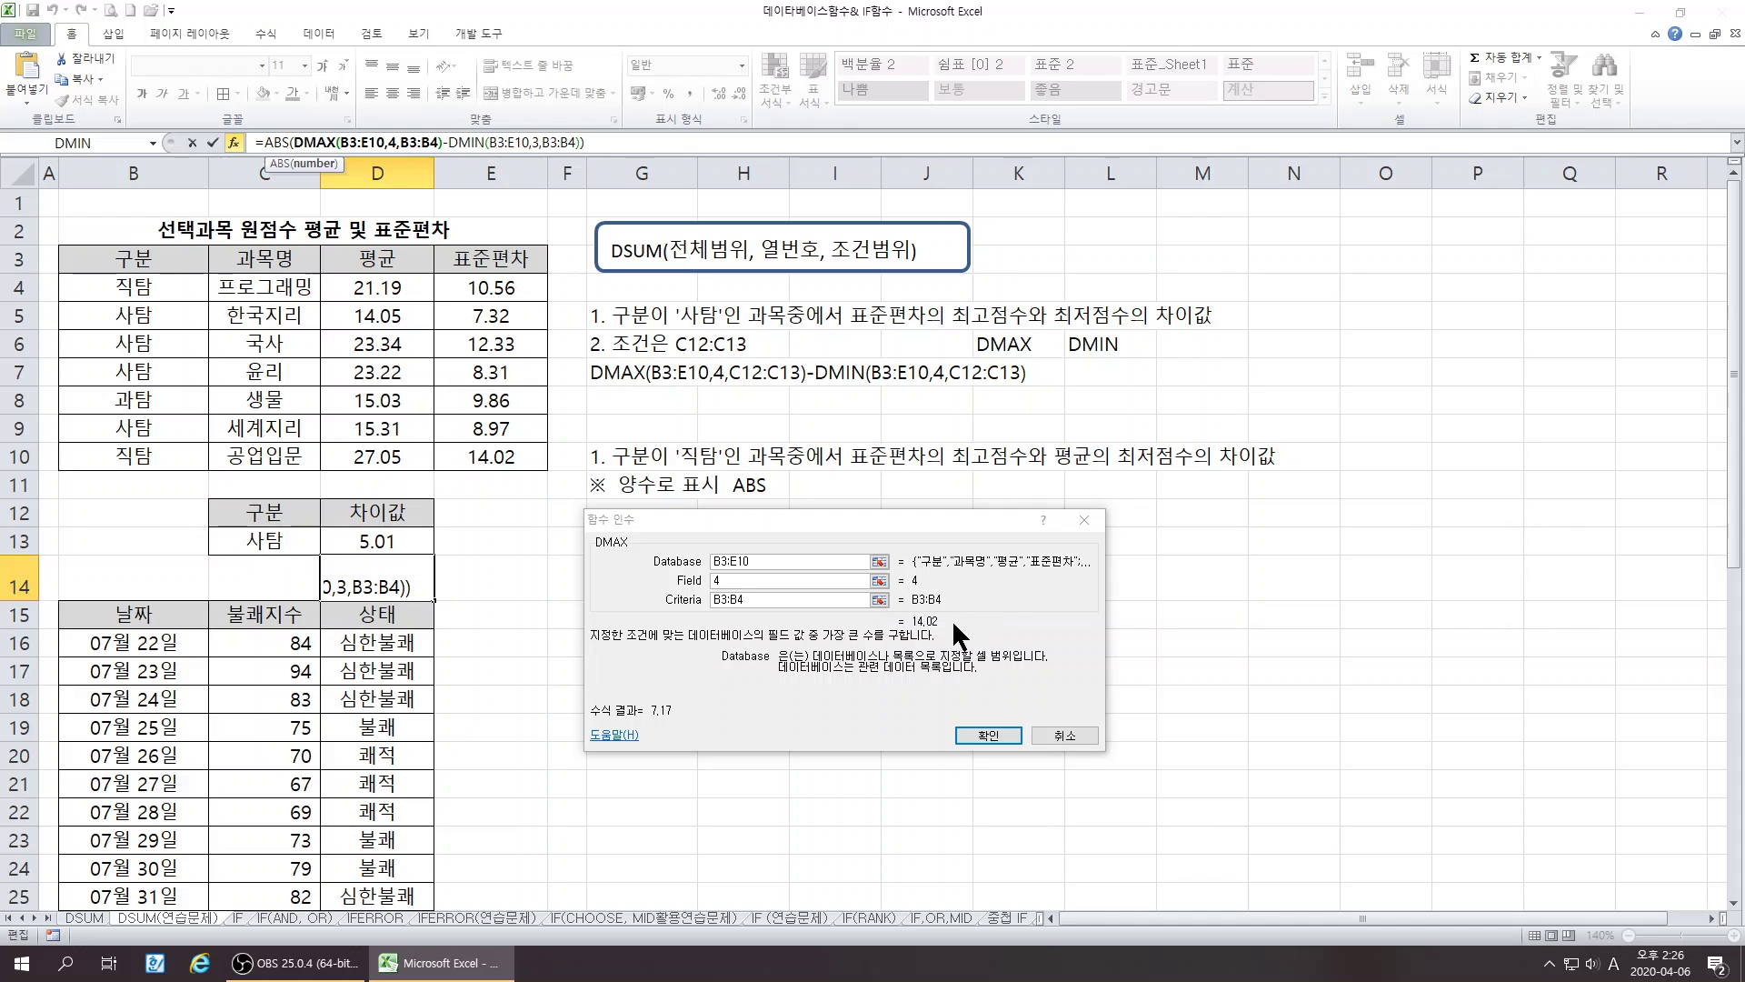
click(466, 143)
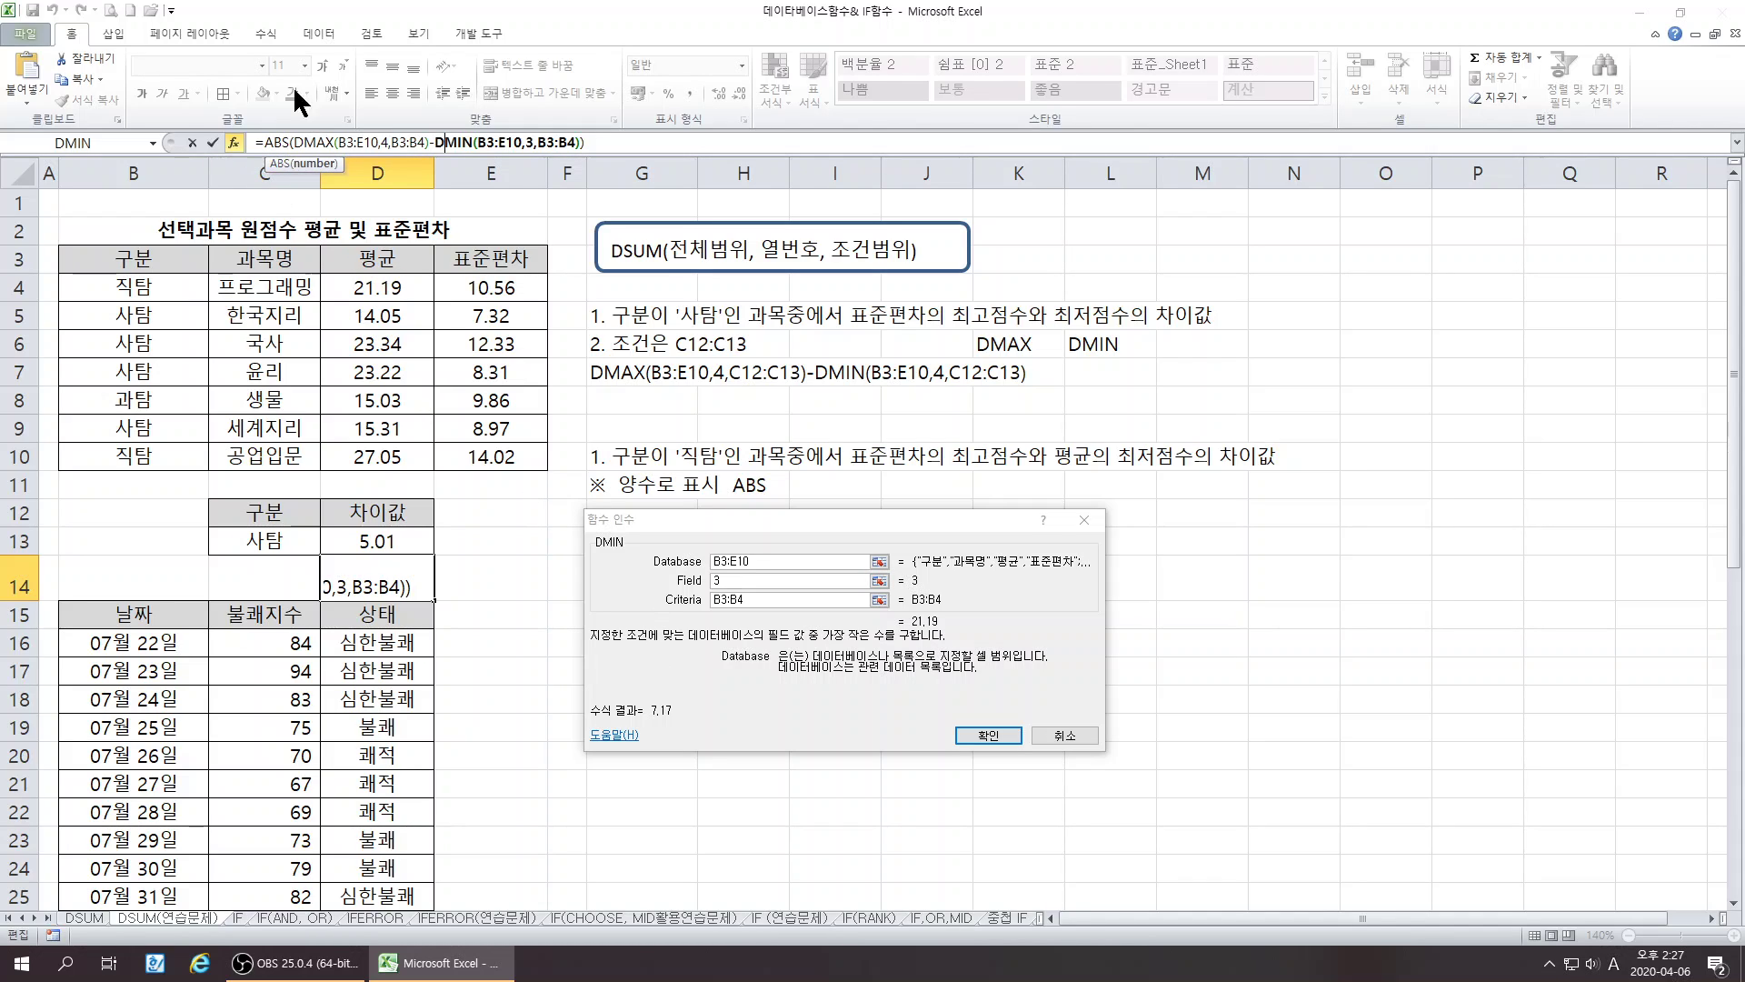
click(274, 143)
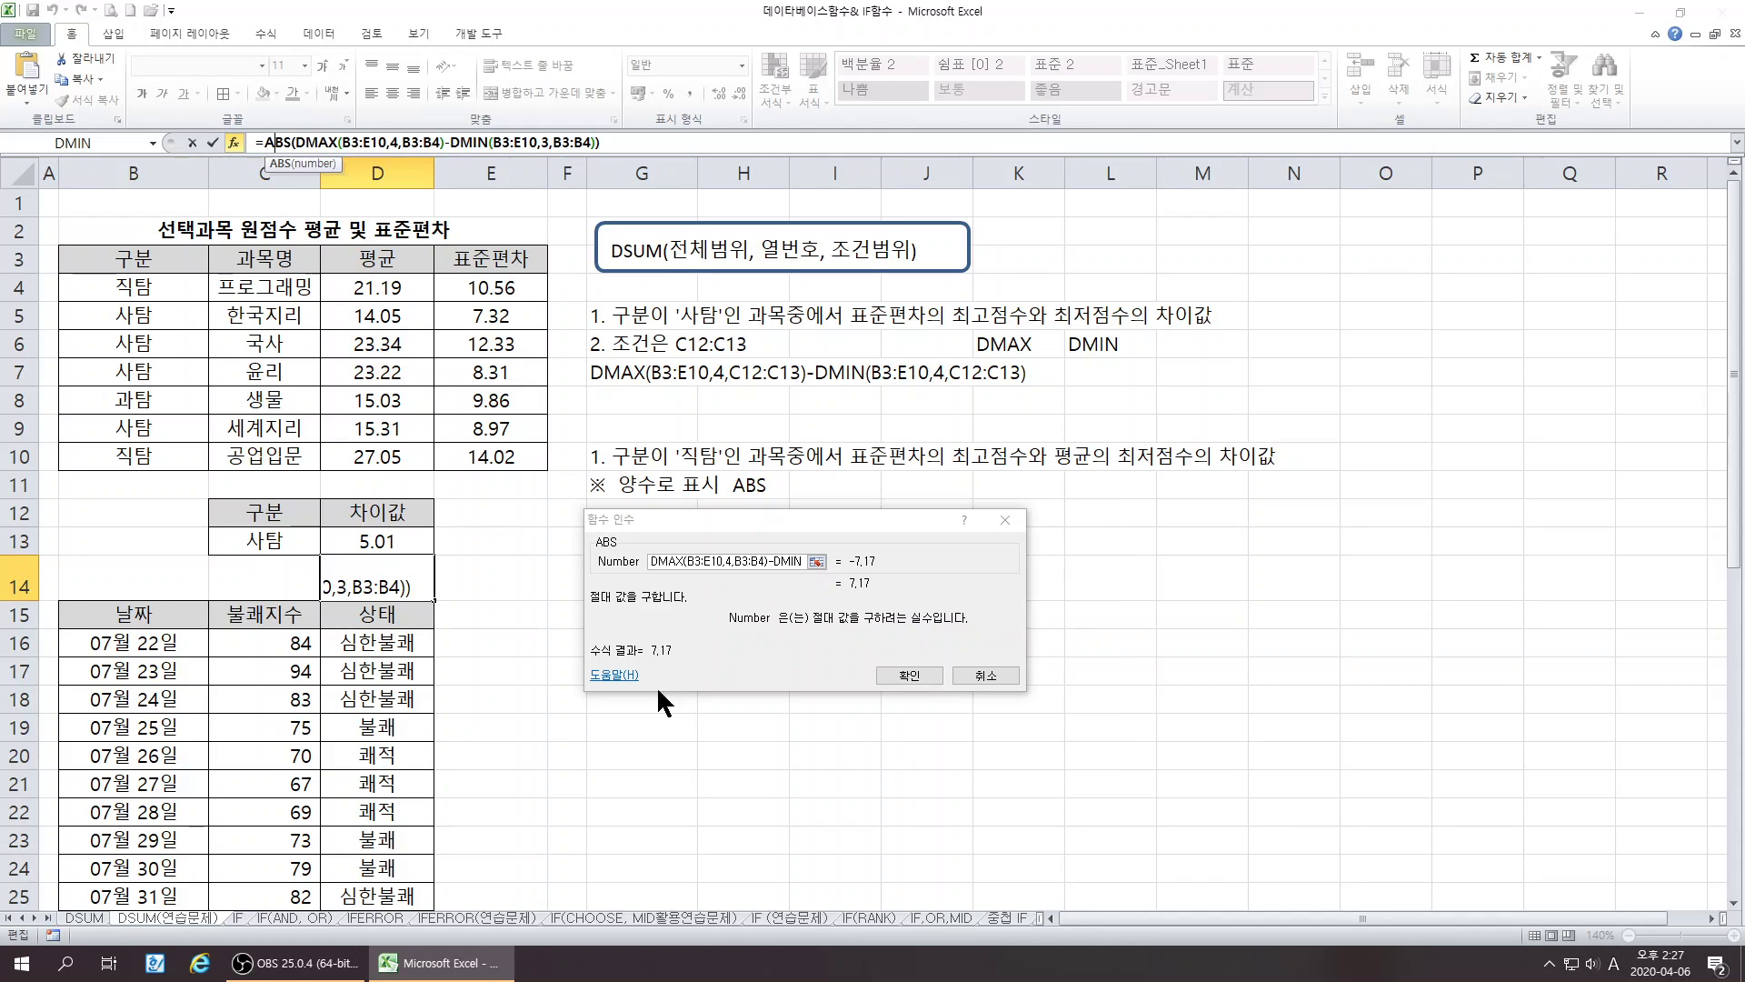
click(912, 675)
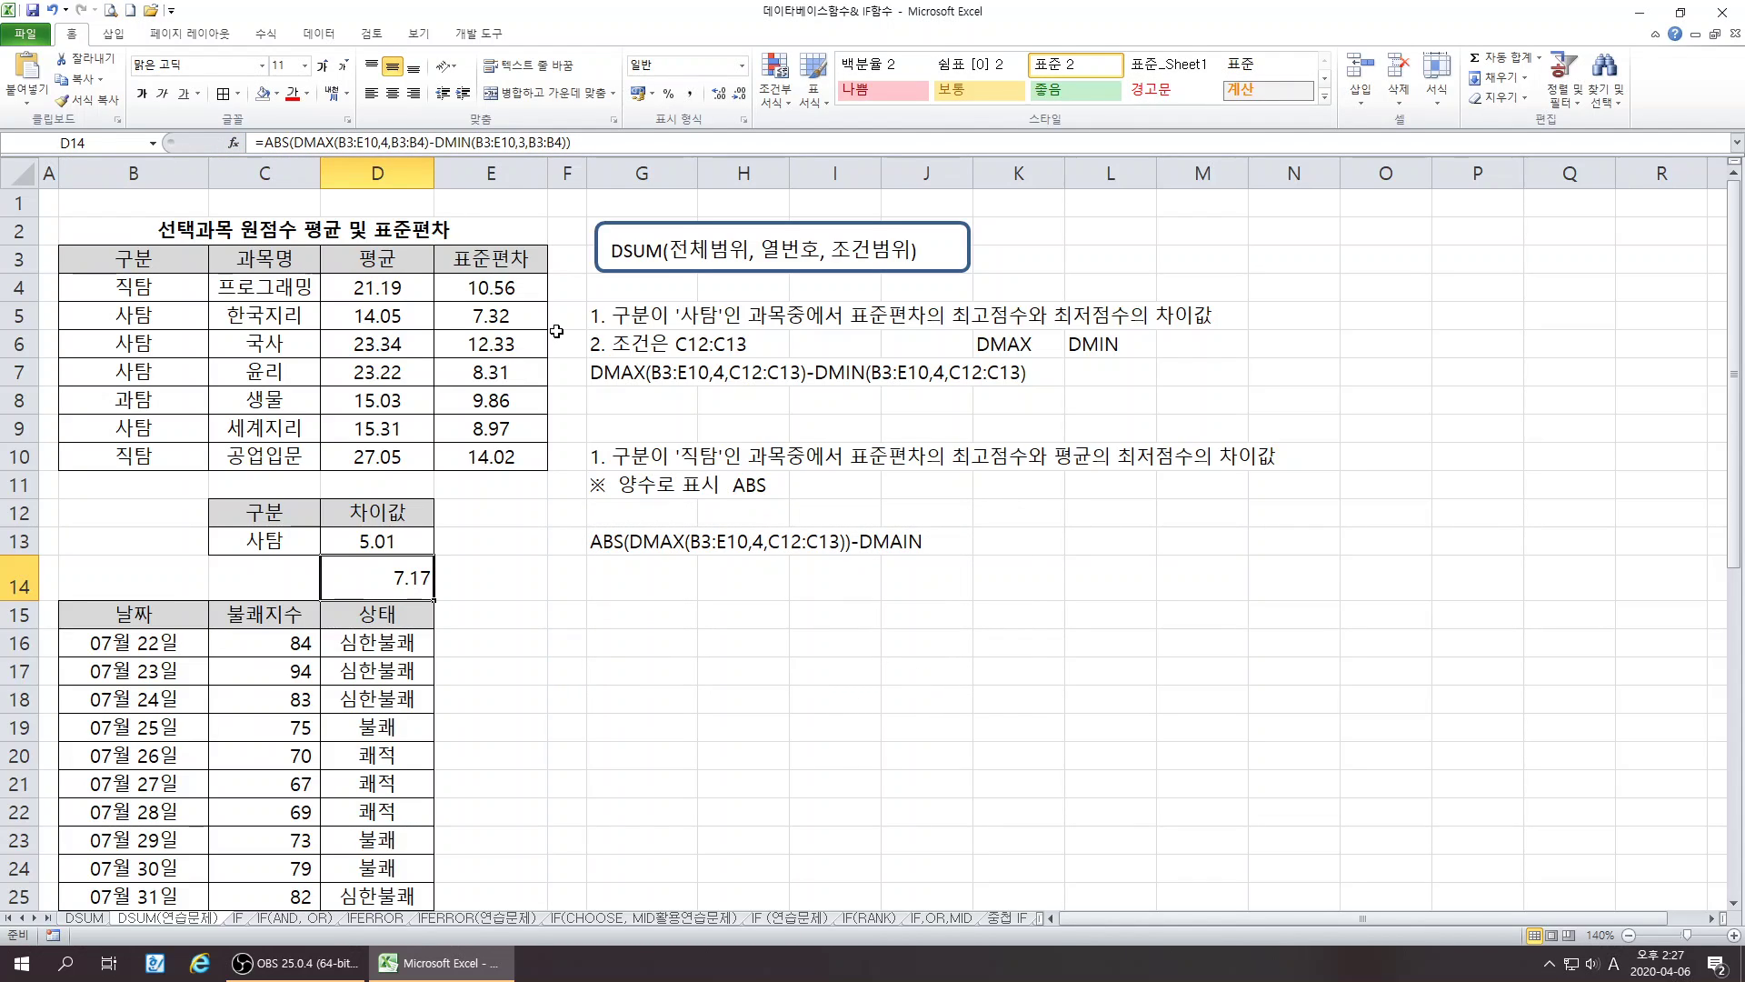
- Restore the maximized workbook window to a smaller size and open the ABS formula note in G13 for editing
double_click(541, 20)
drag(540, 20, 552, 22)
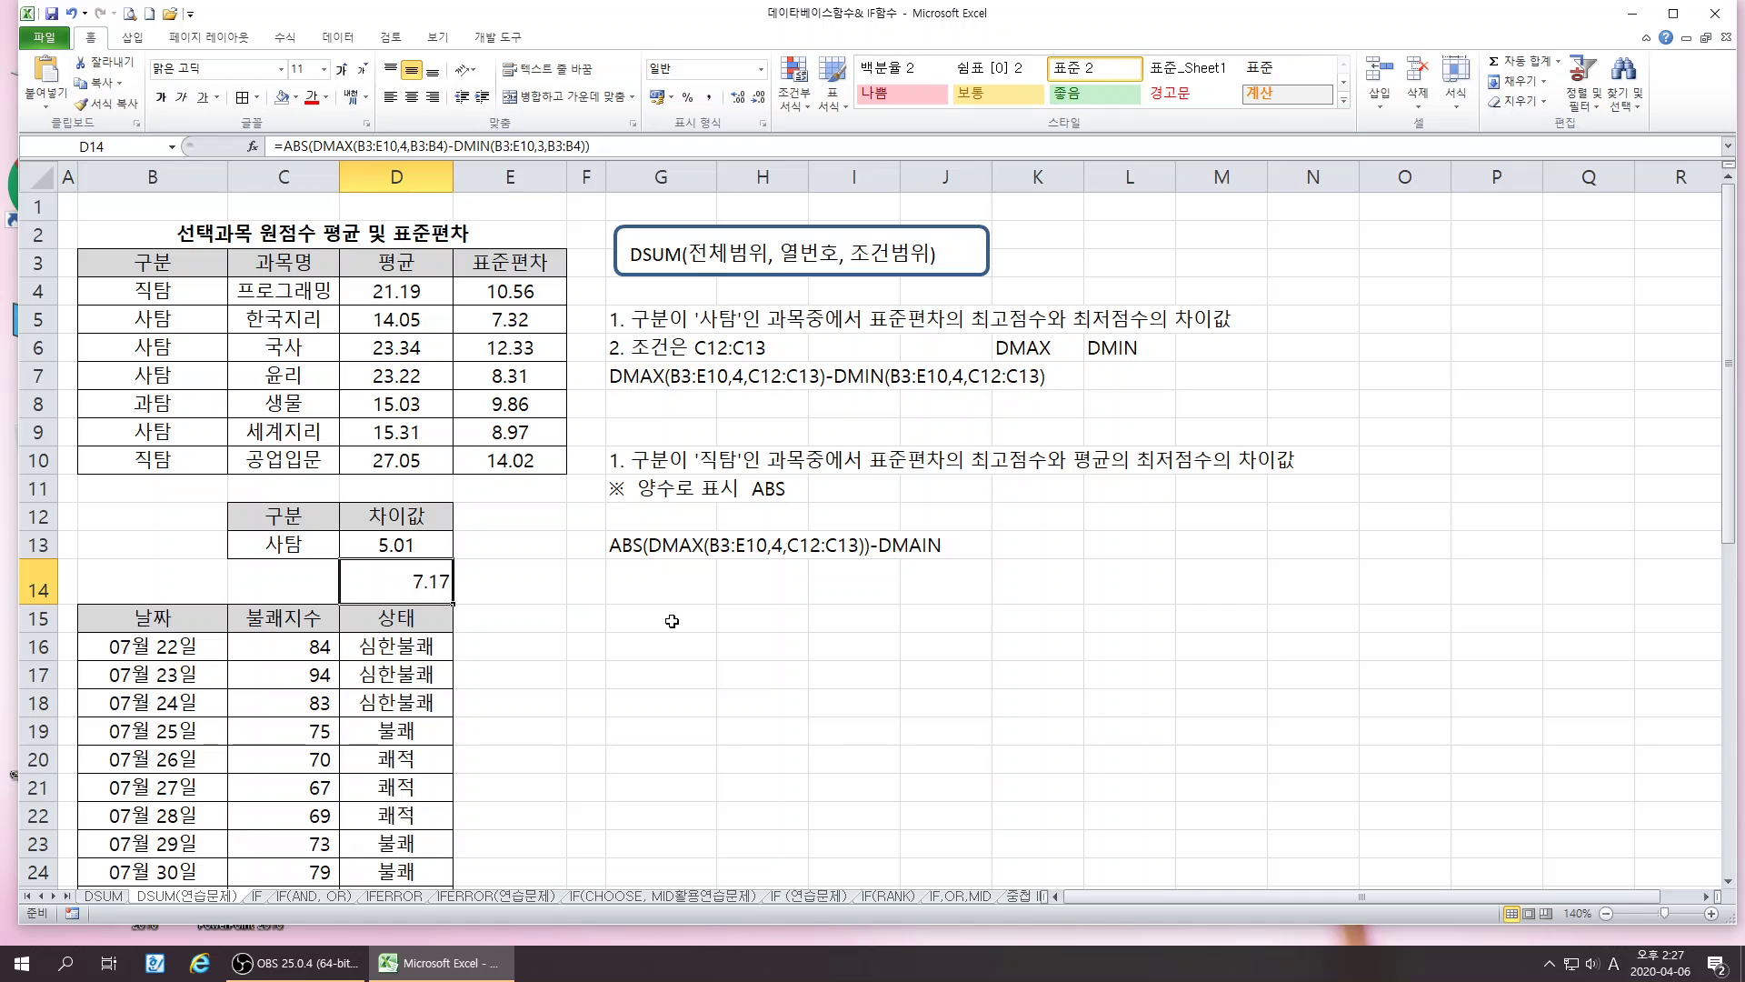
click(673, 622)
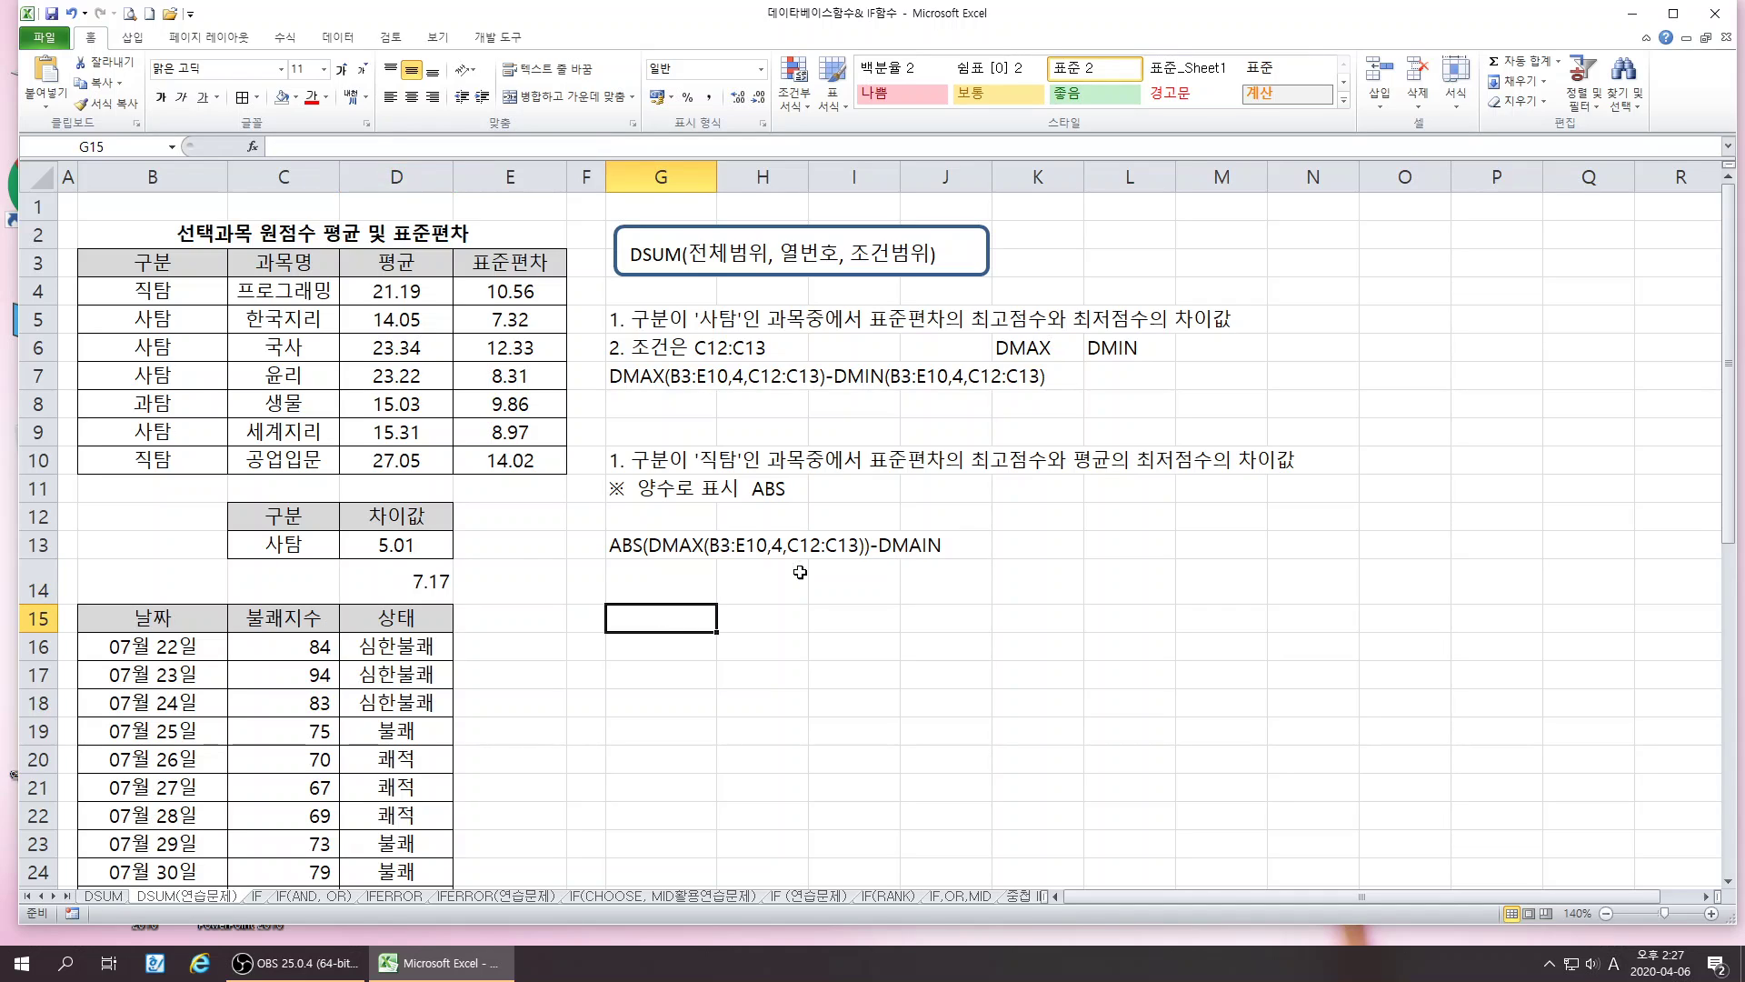
click(687, 654)
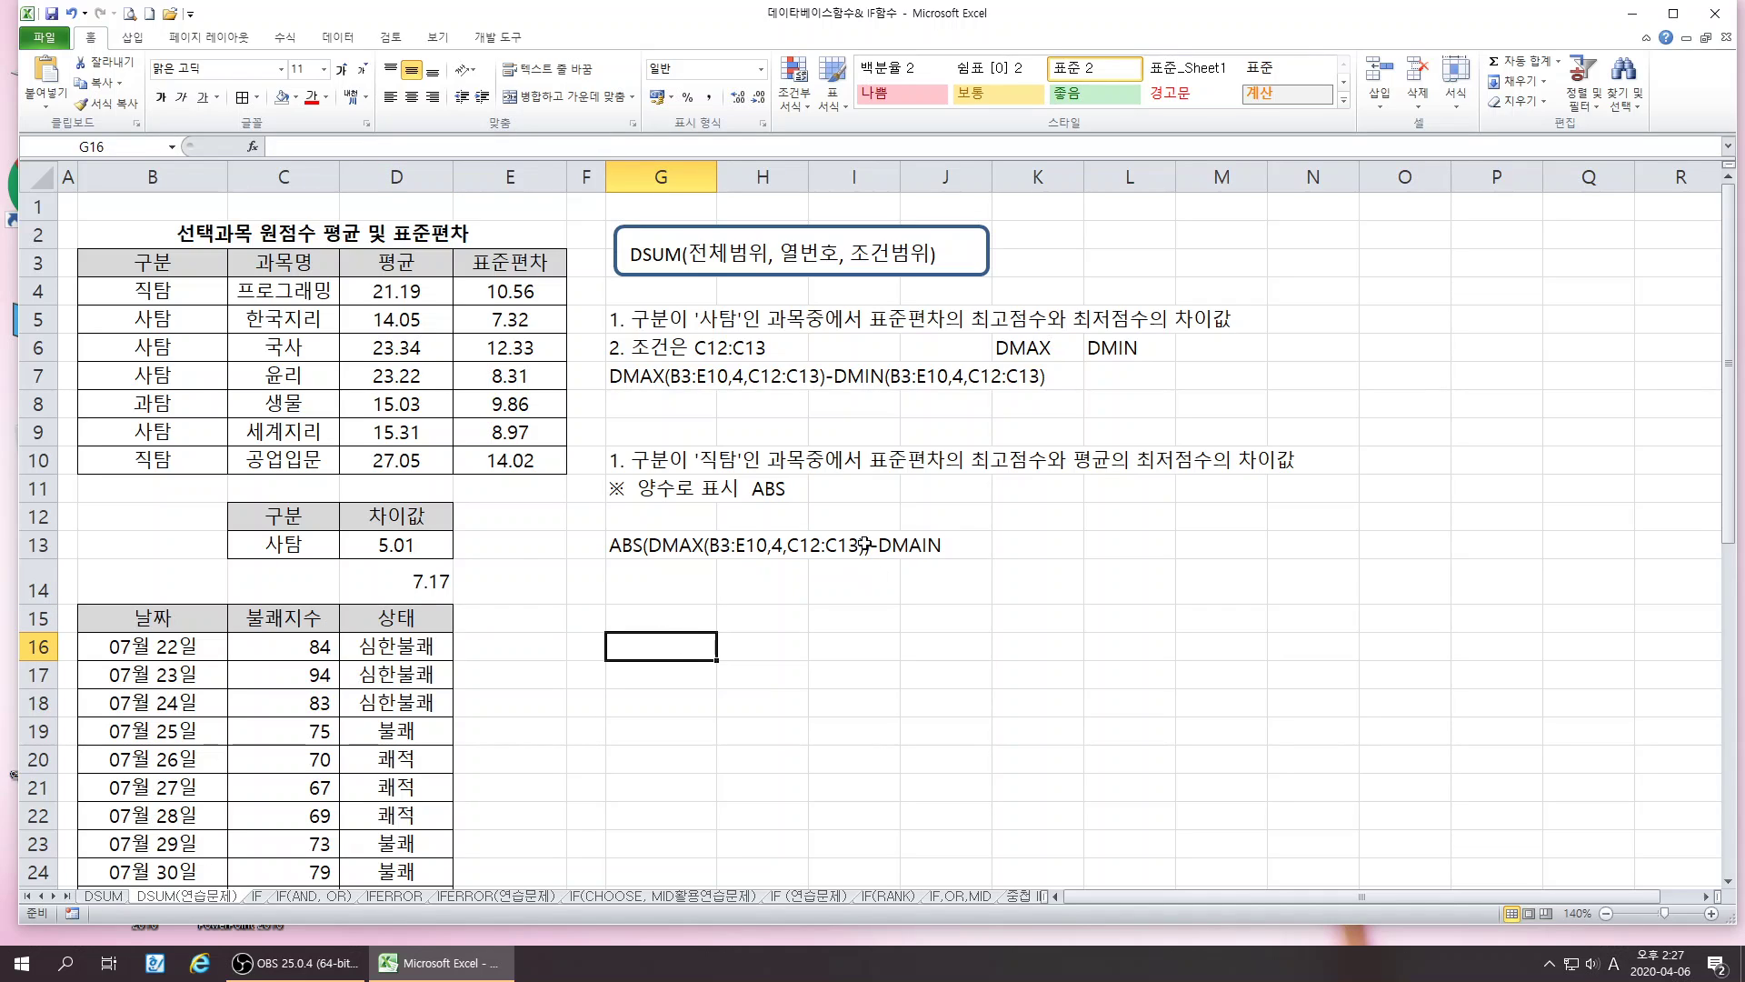
click(865, 545)
double_click(618, 543)
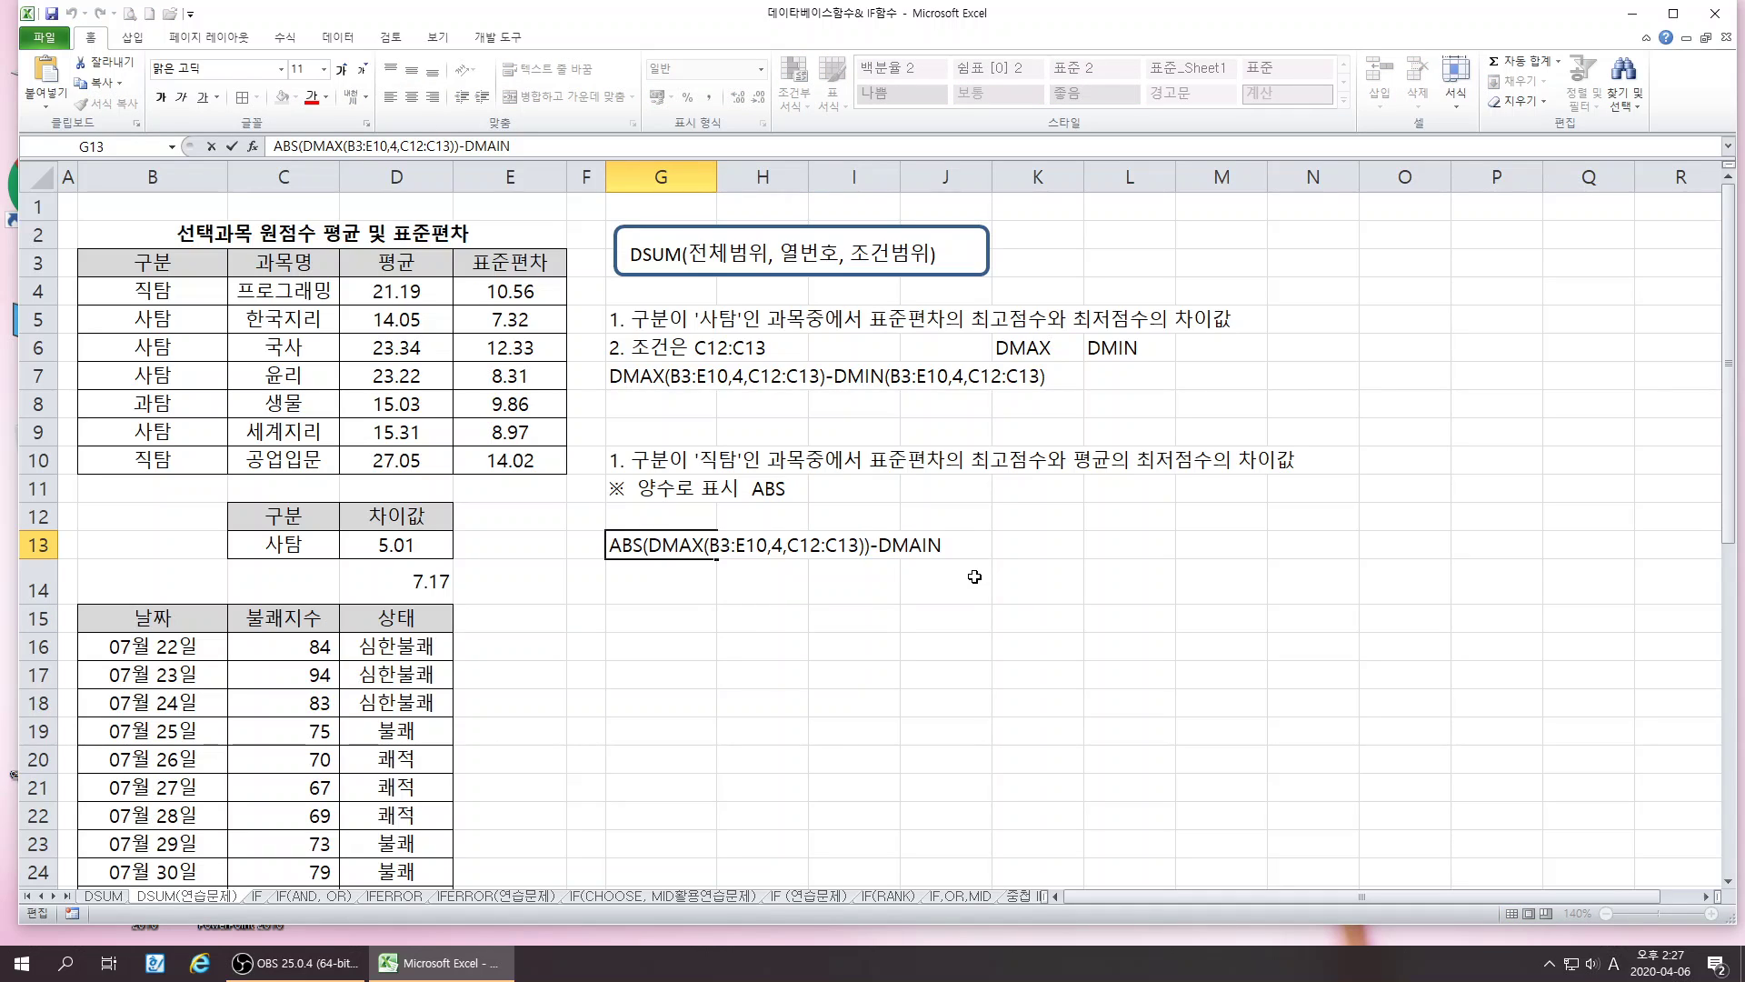
- In the G13 formula text, remove the extra closing parenthesis after C12:C13 and complete the subtracted part as DMIN(B3:E10,3,B3:B4)
key(BackSpace)
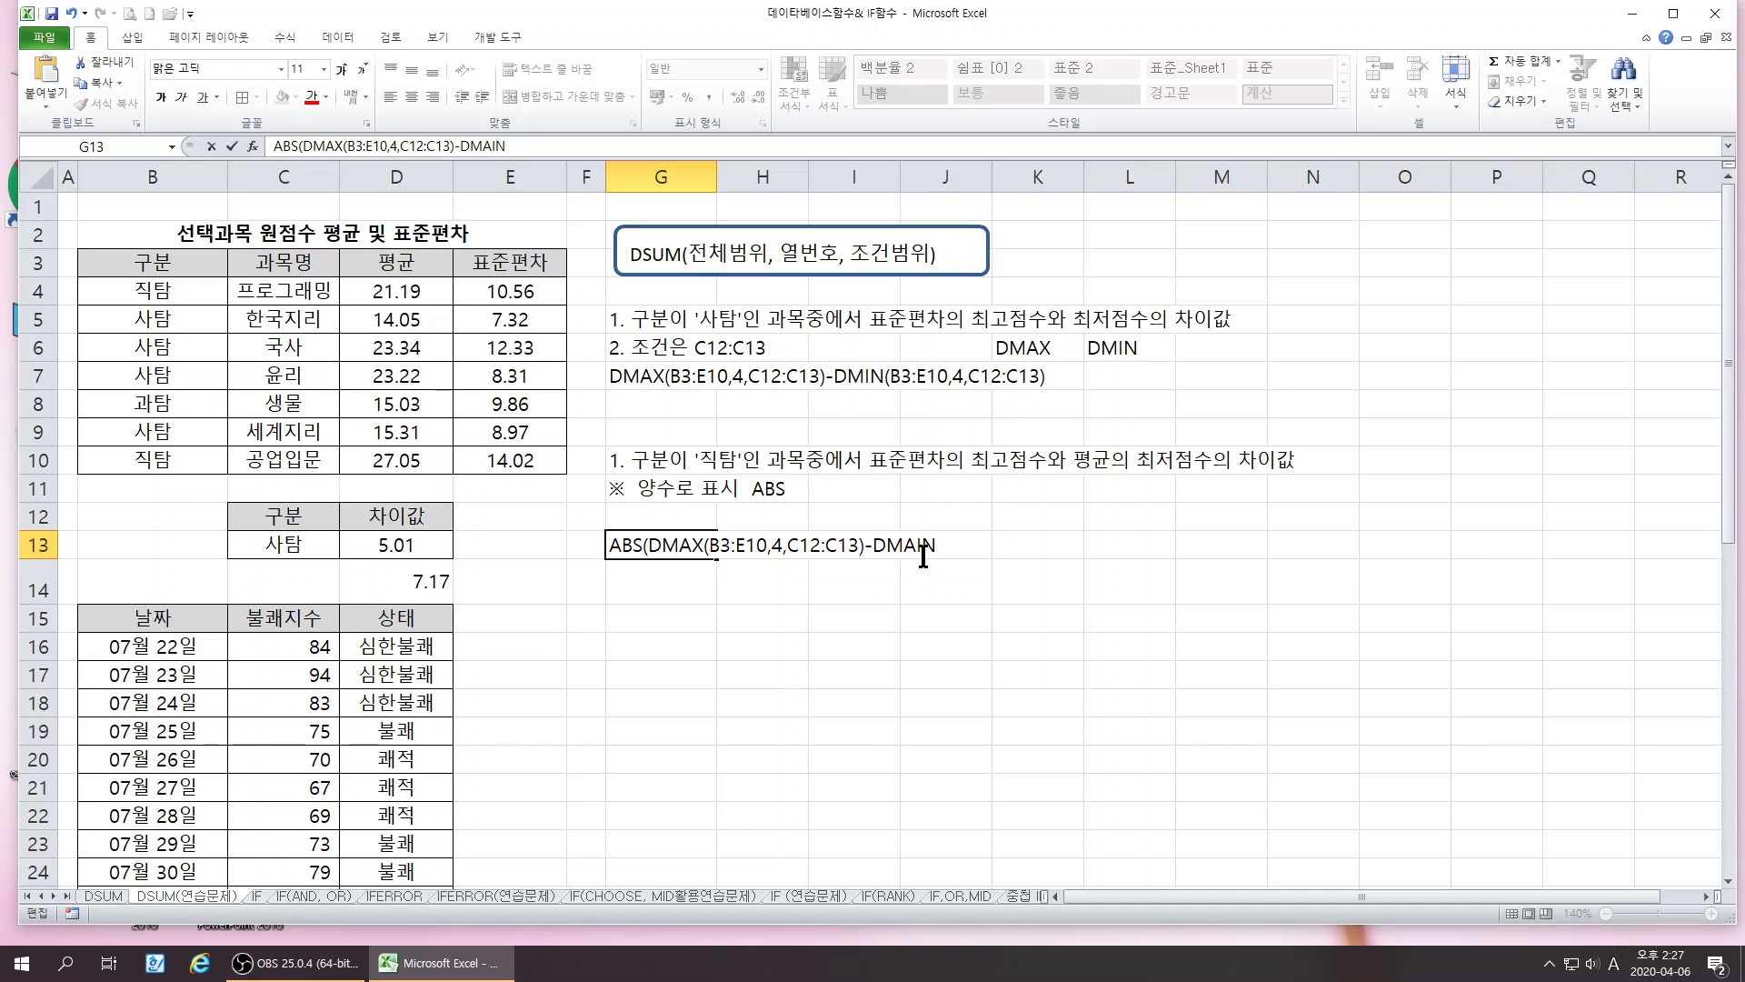
key(Left)
key(Left)
key(Left)
key(Delete)
key(Delete)
text(IN(B3:E10)
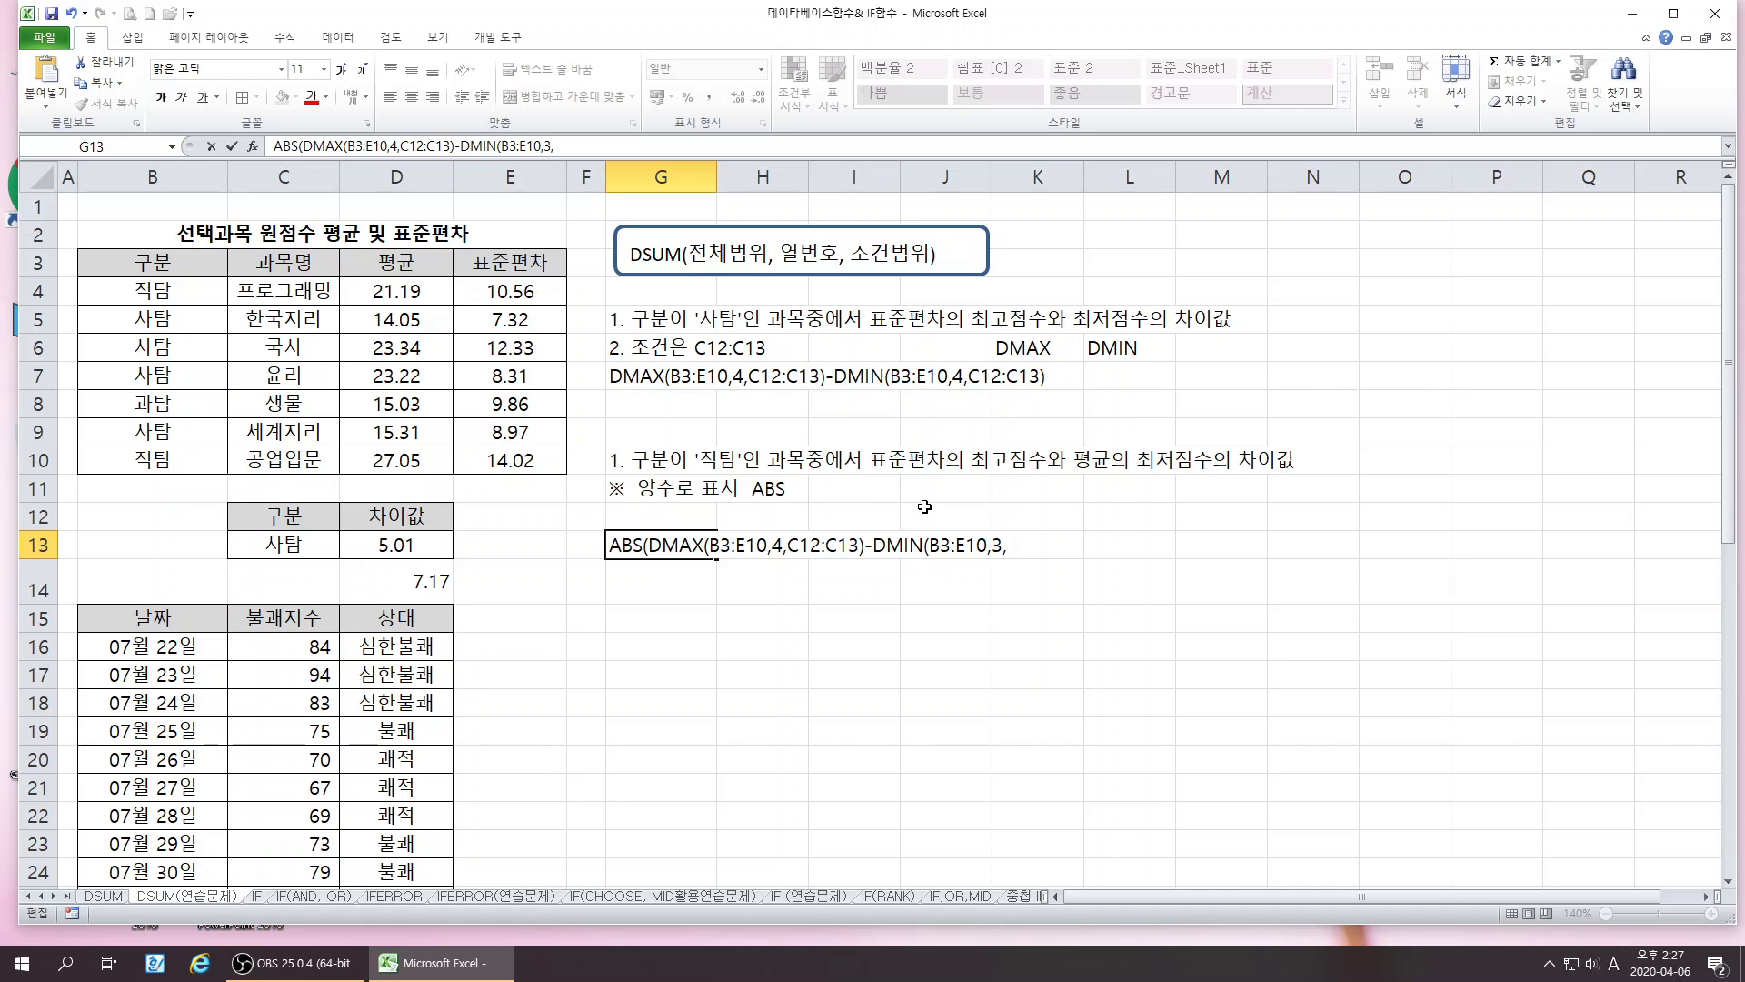
text(B3:B4))
- Replace the DMAX criteria range C12:C13 in the G13 formula text with B3:B4 and commit the cell
drag(787, 545, 859, 545)
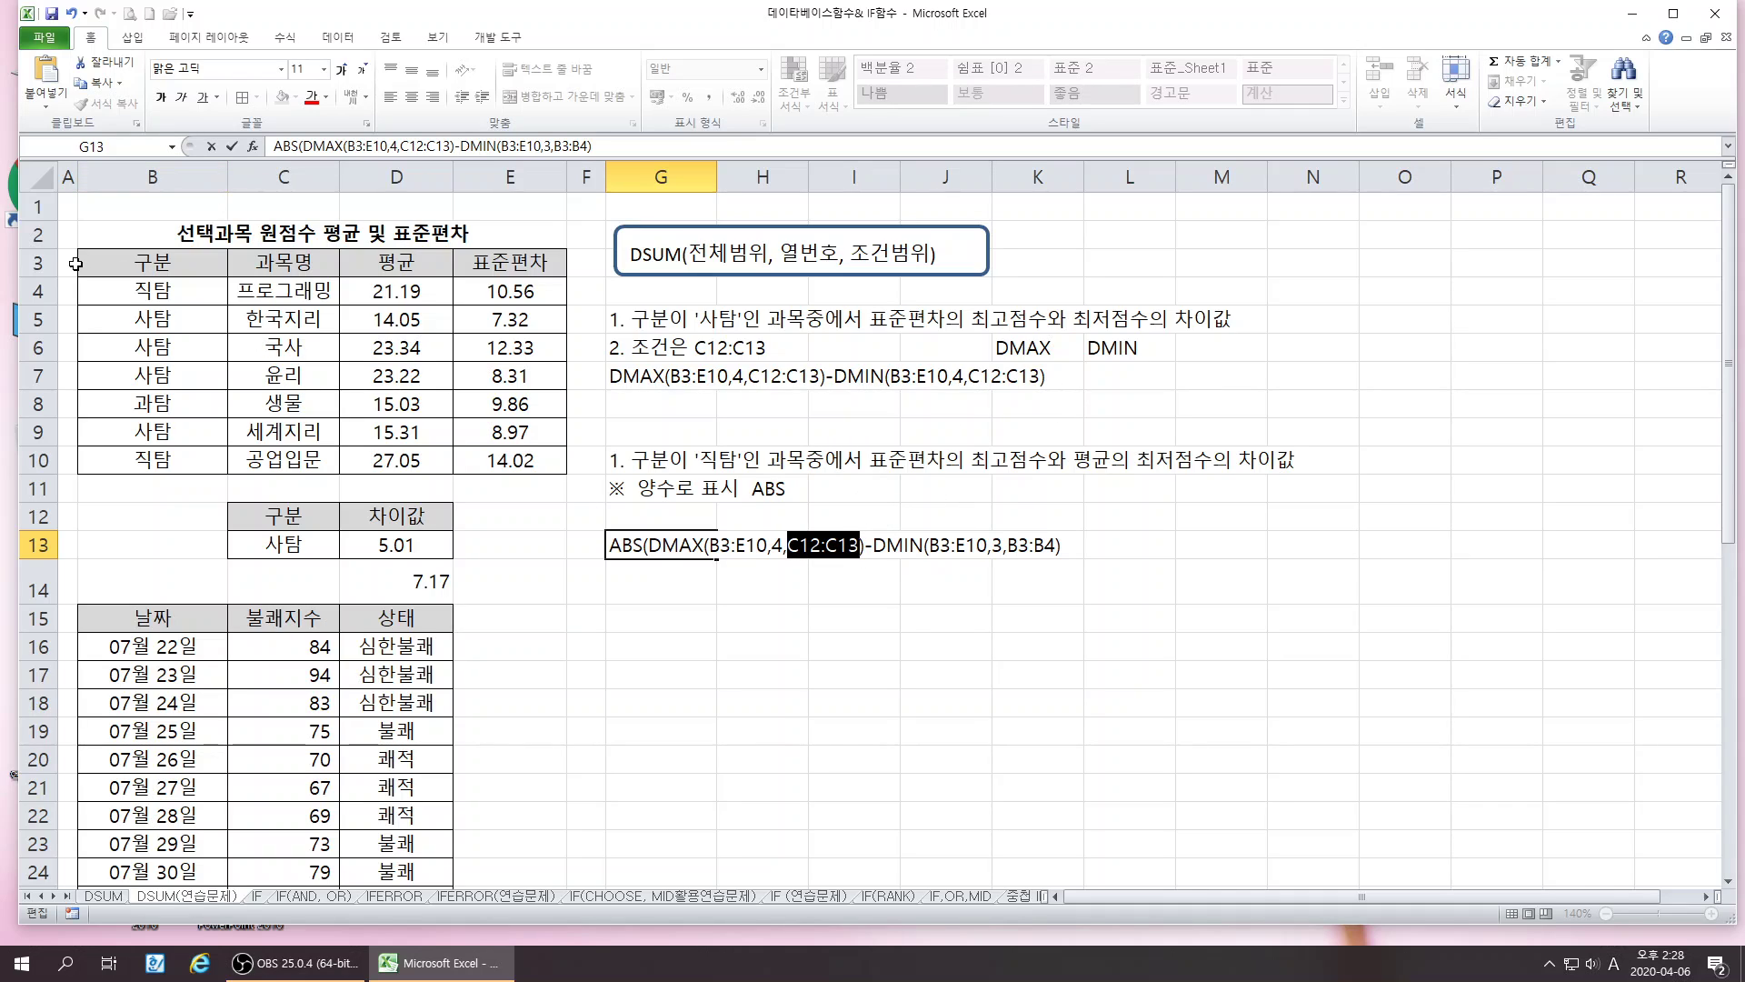
text(B3:B)
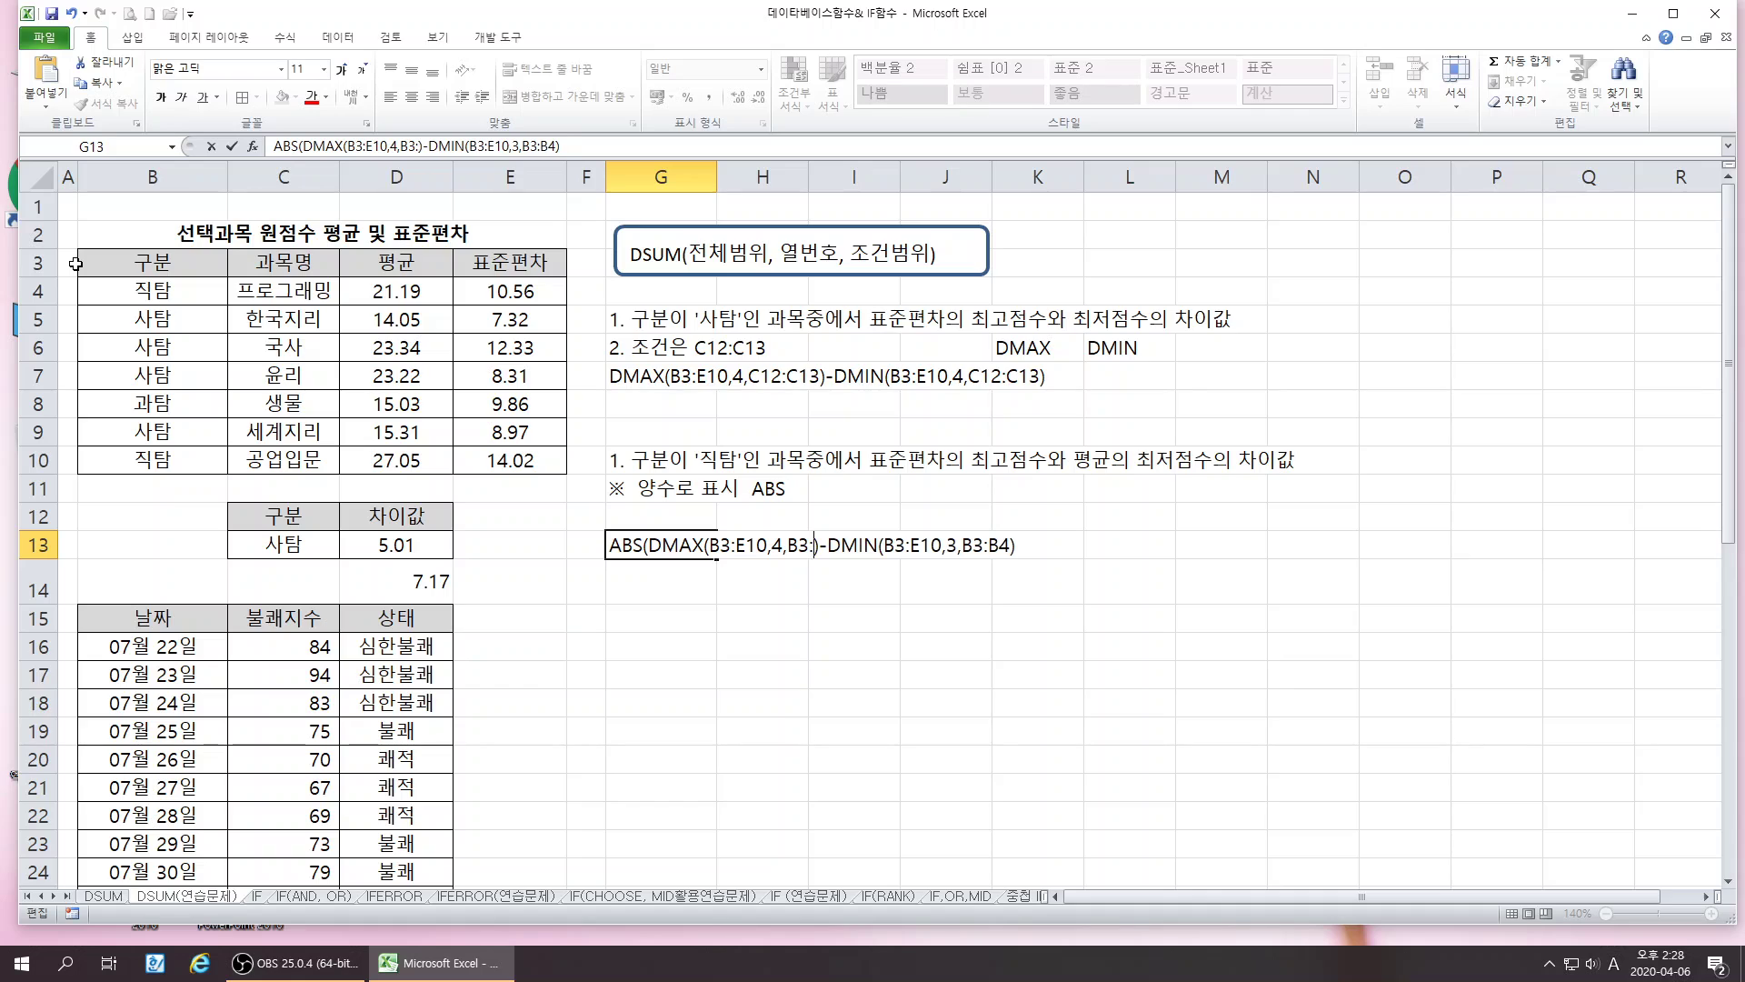
text(4)
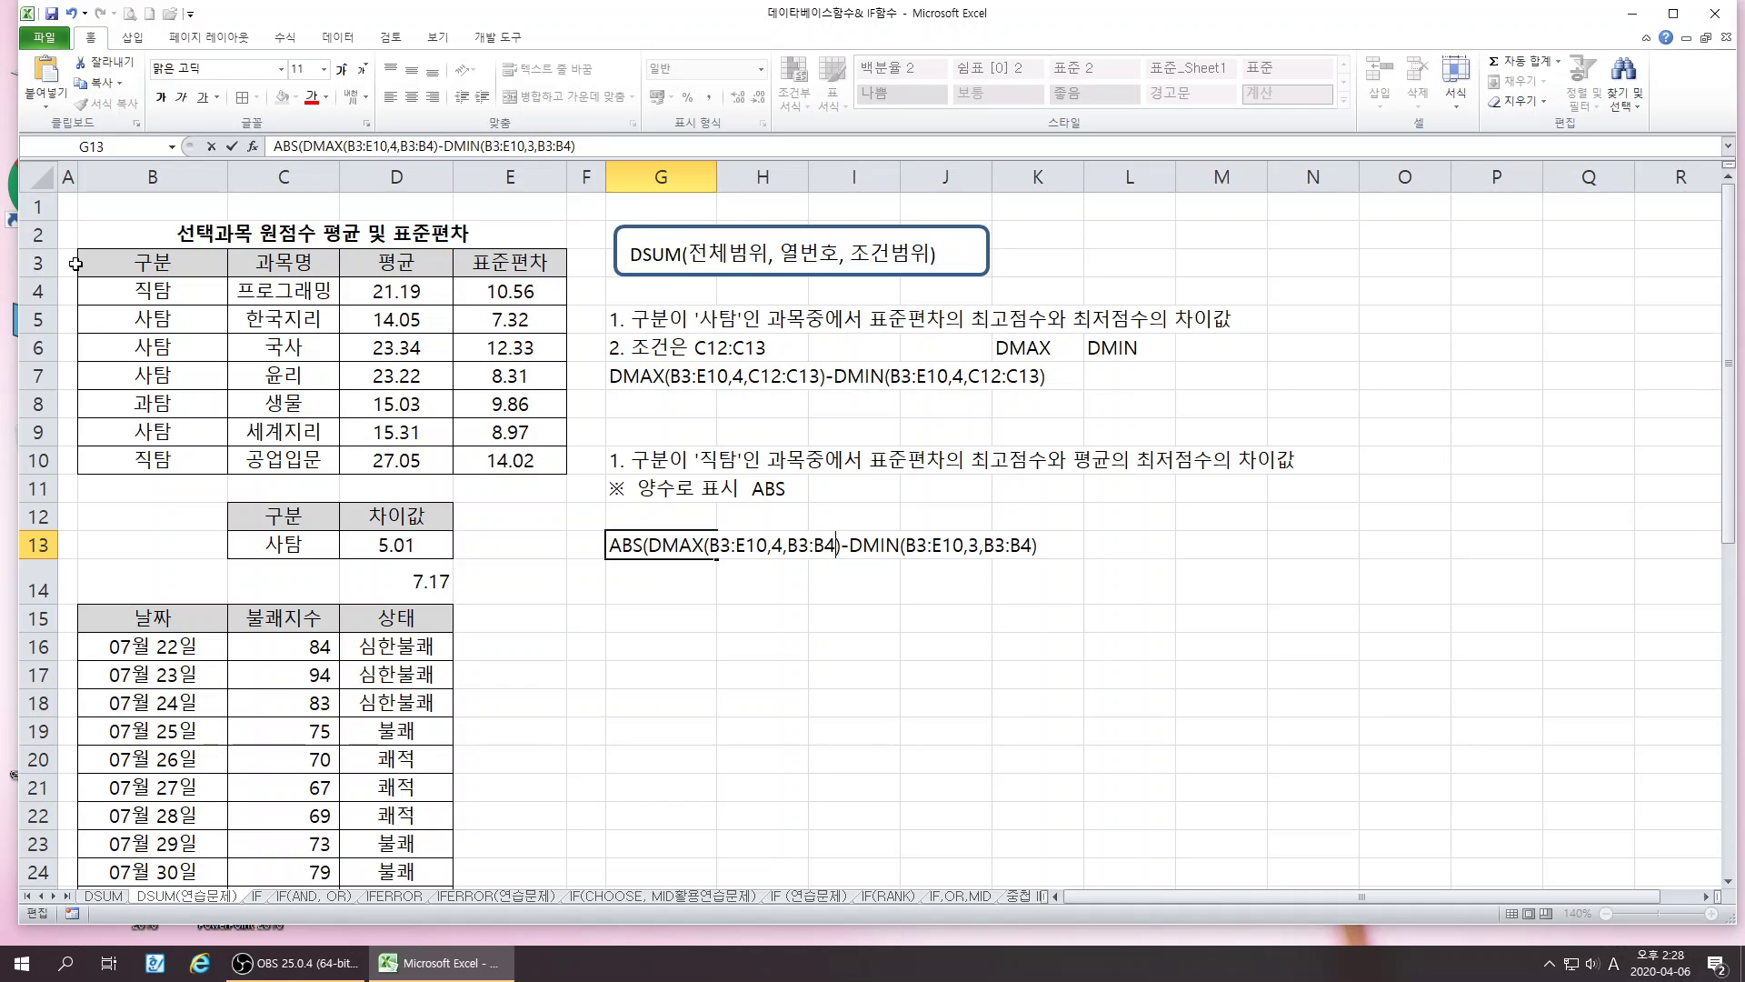
key(Return)
click(656, 848)
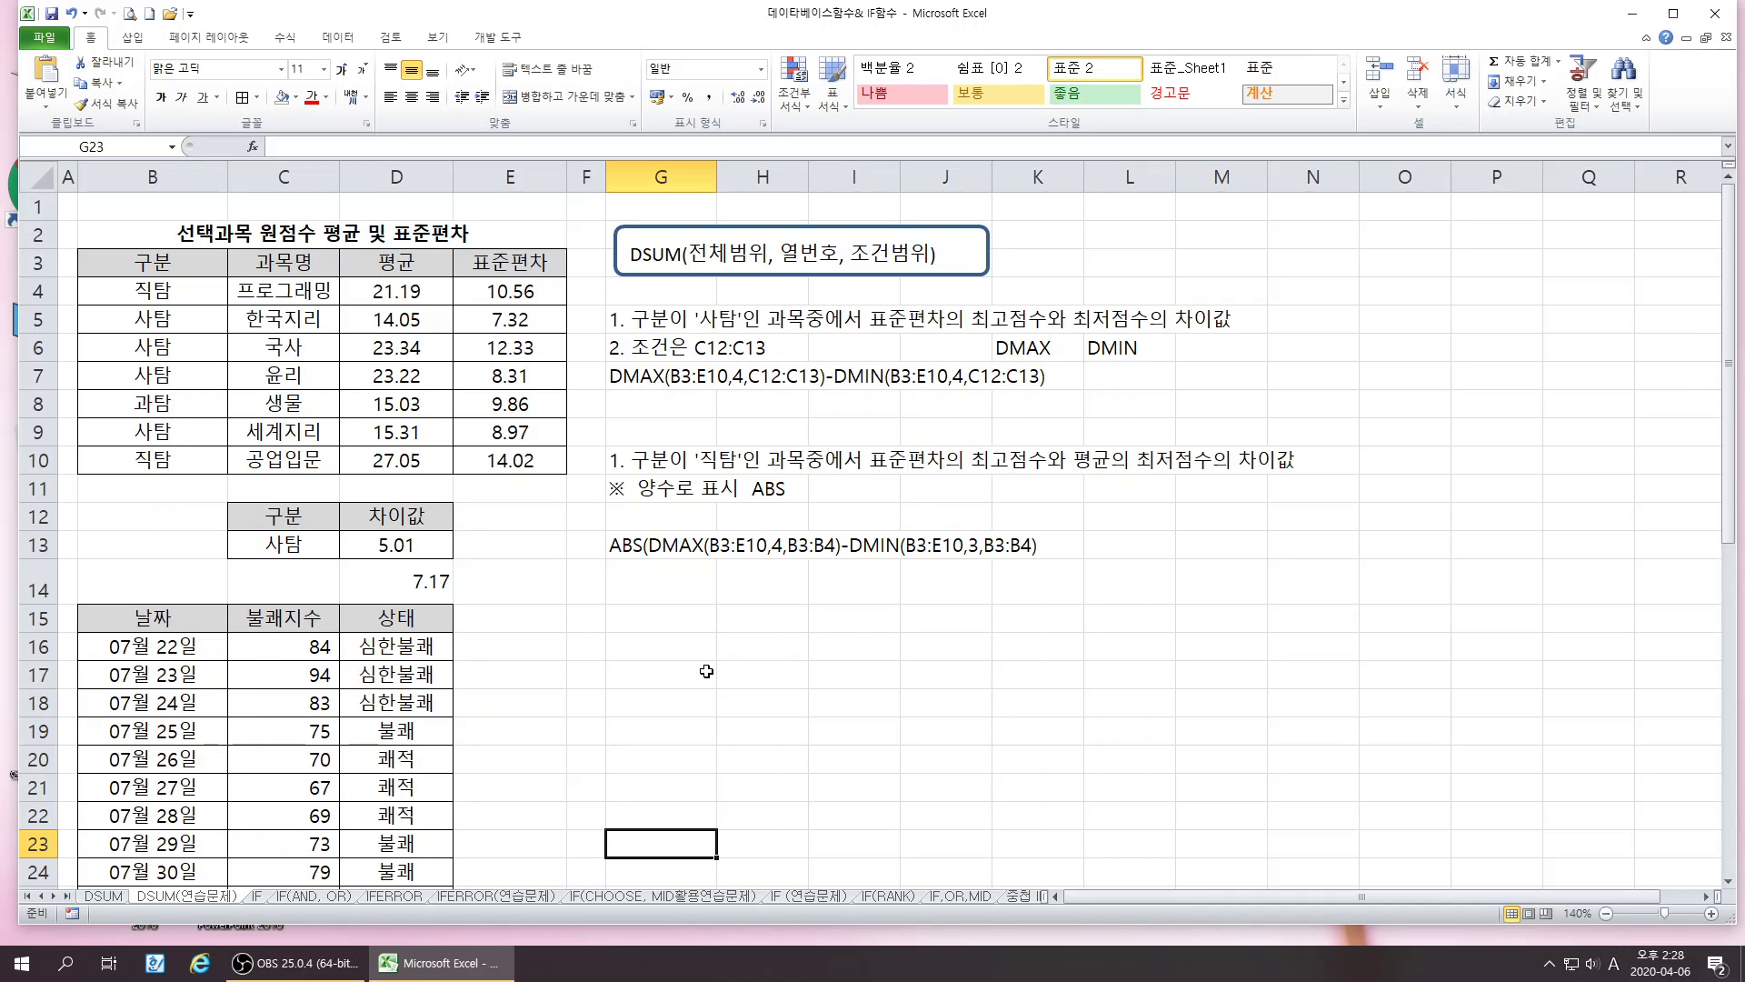
- Insert the DCOUNTA function from the 데이터베이스 category into cell C28 under 일수
scroll(707, 671, down, 2)
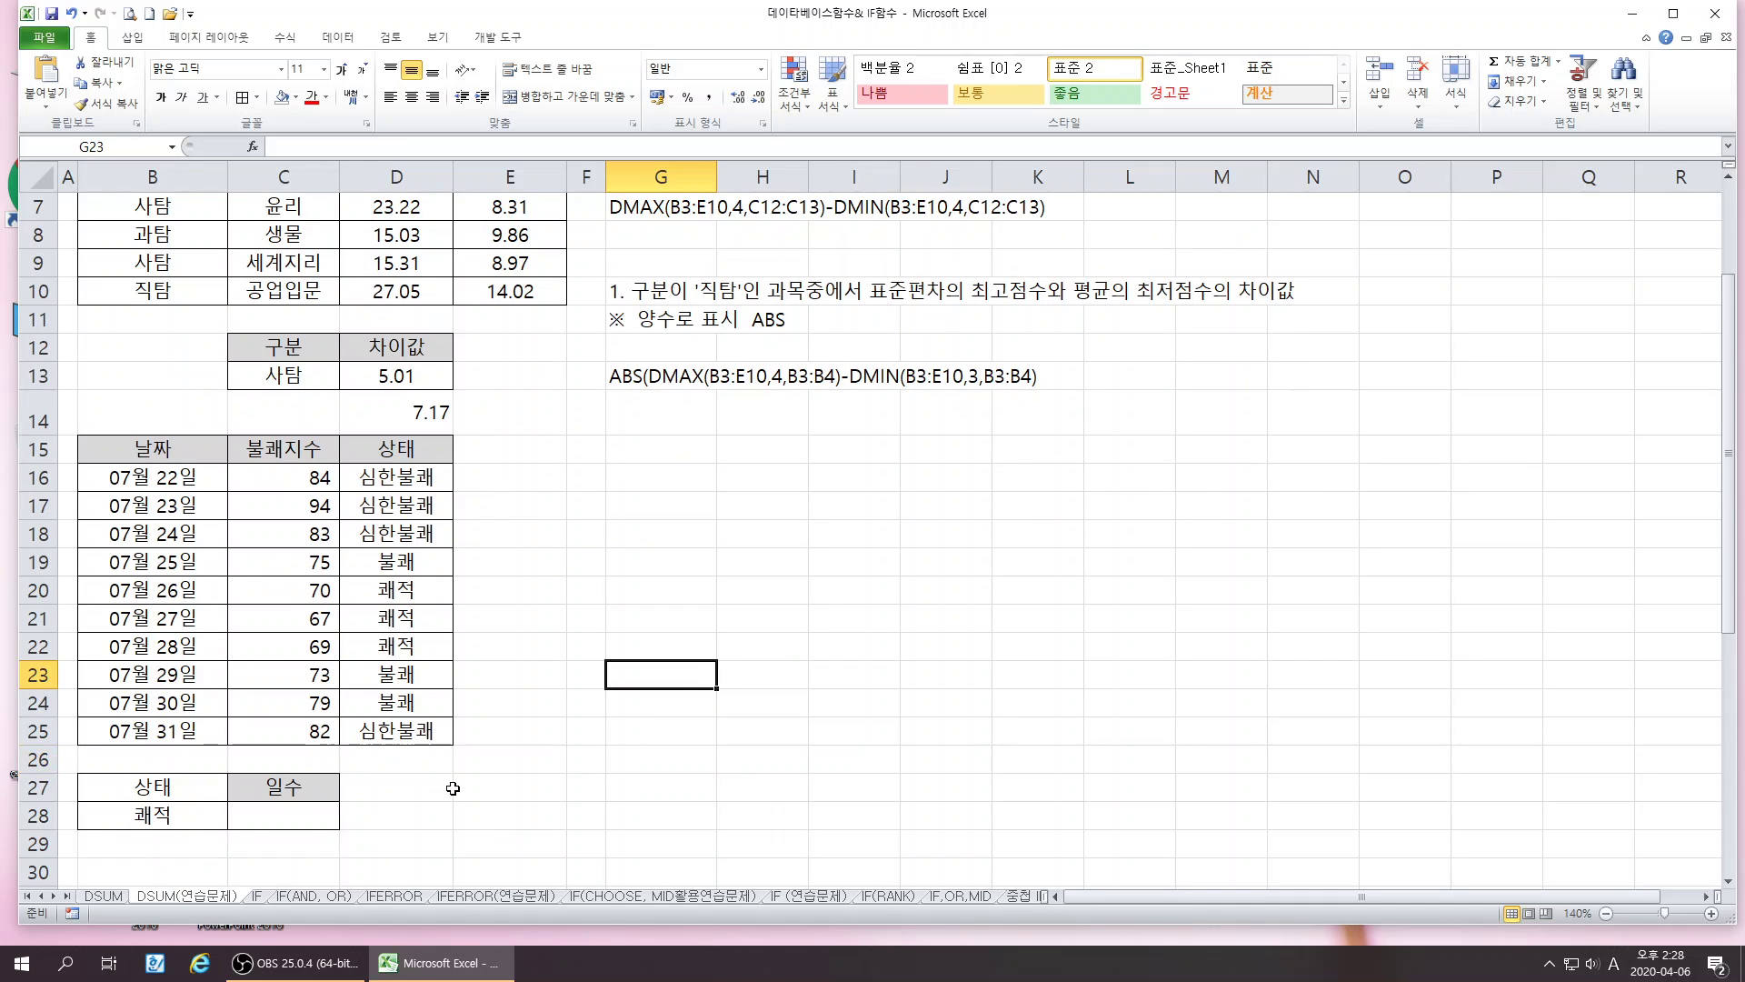
click(161, 817)
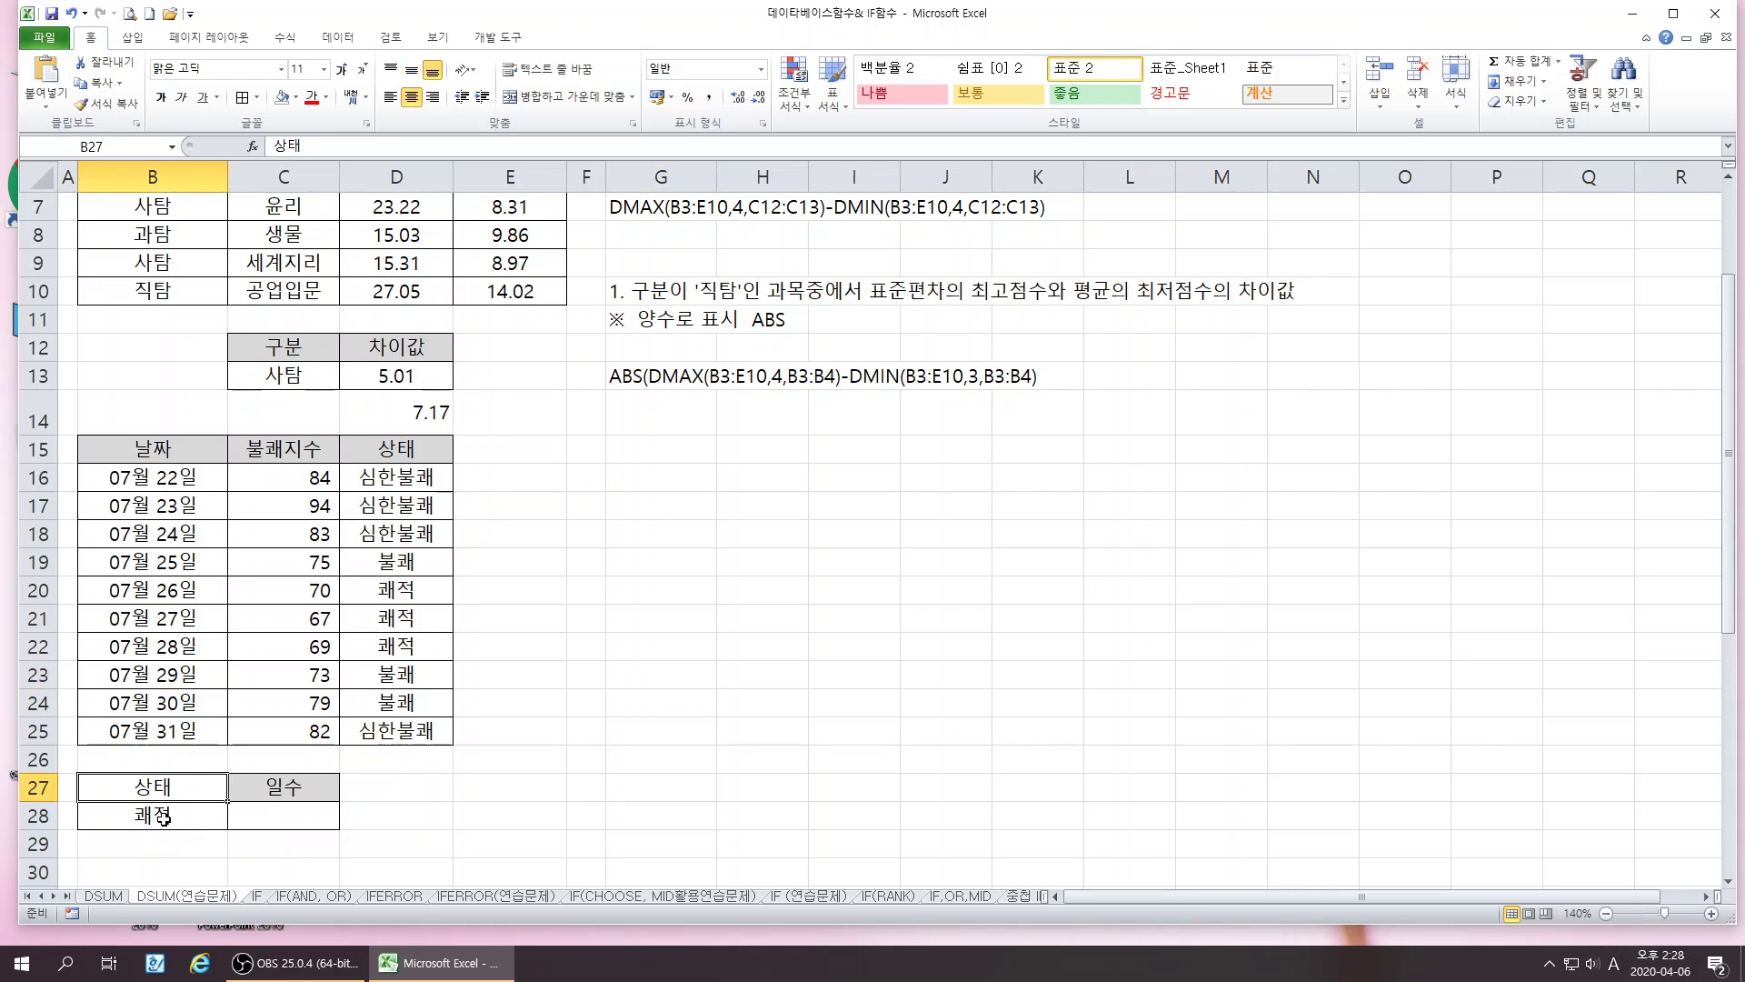
click(302, 820)
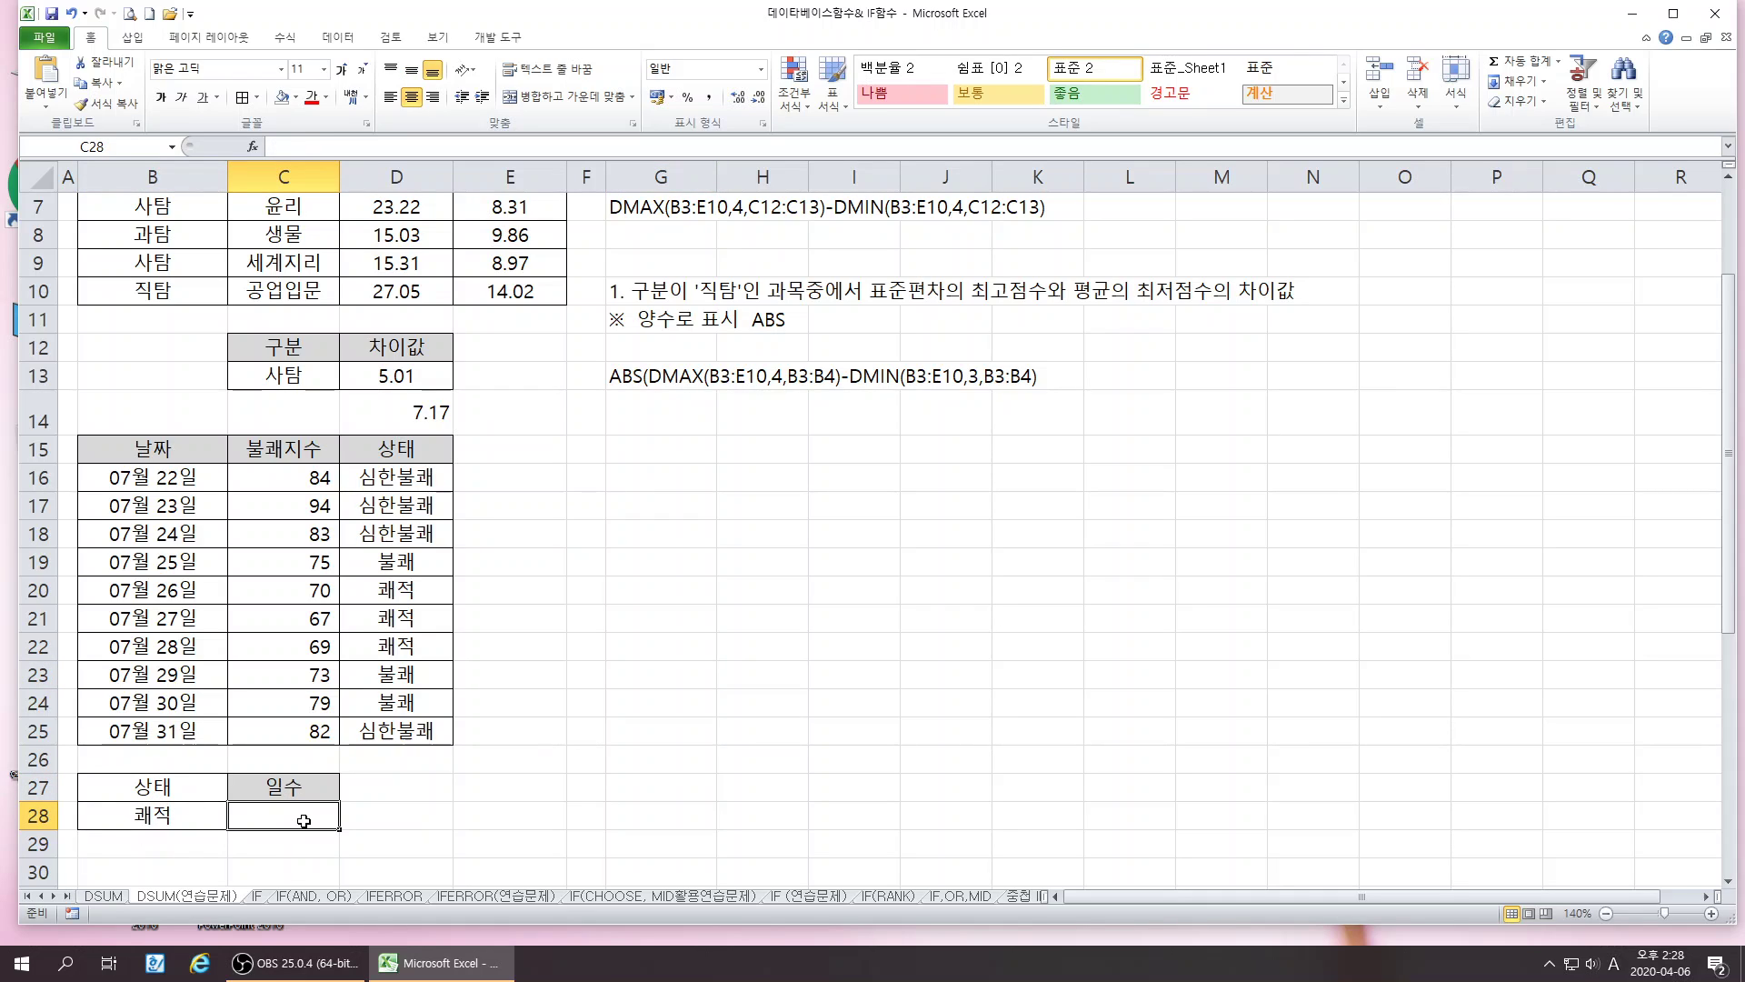
drag(186, 447, 425, 731)
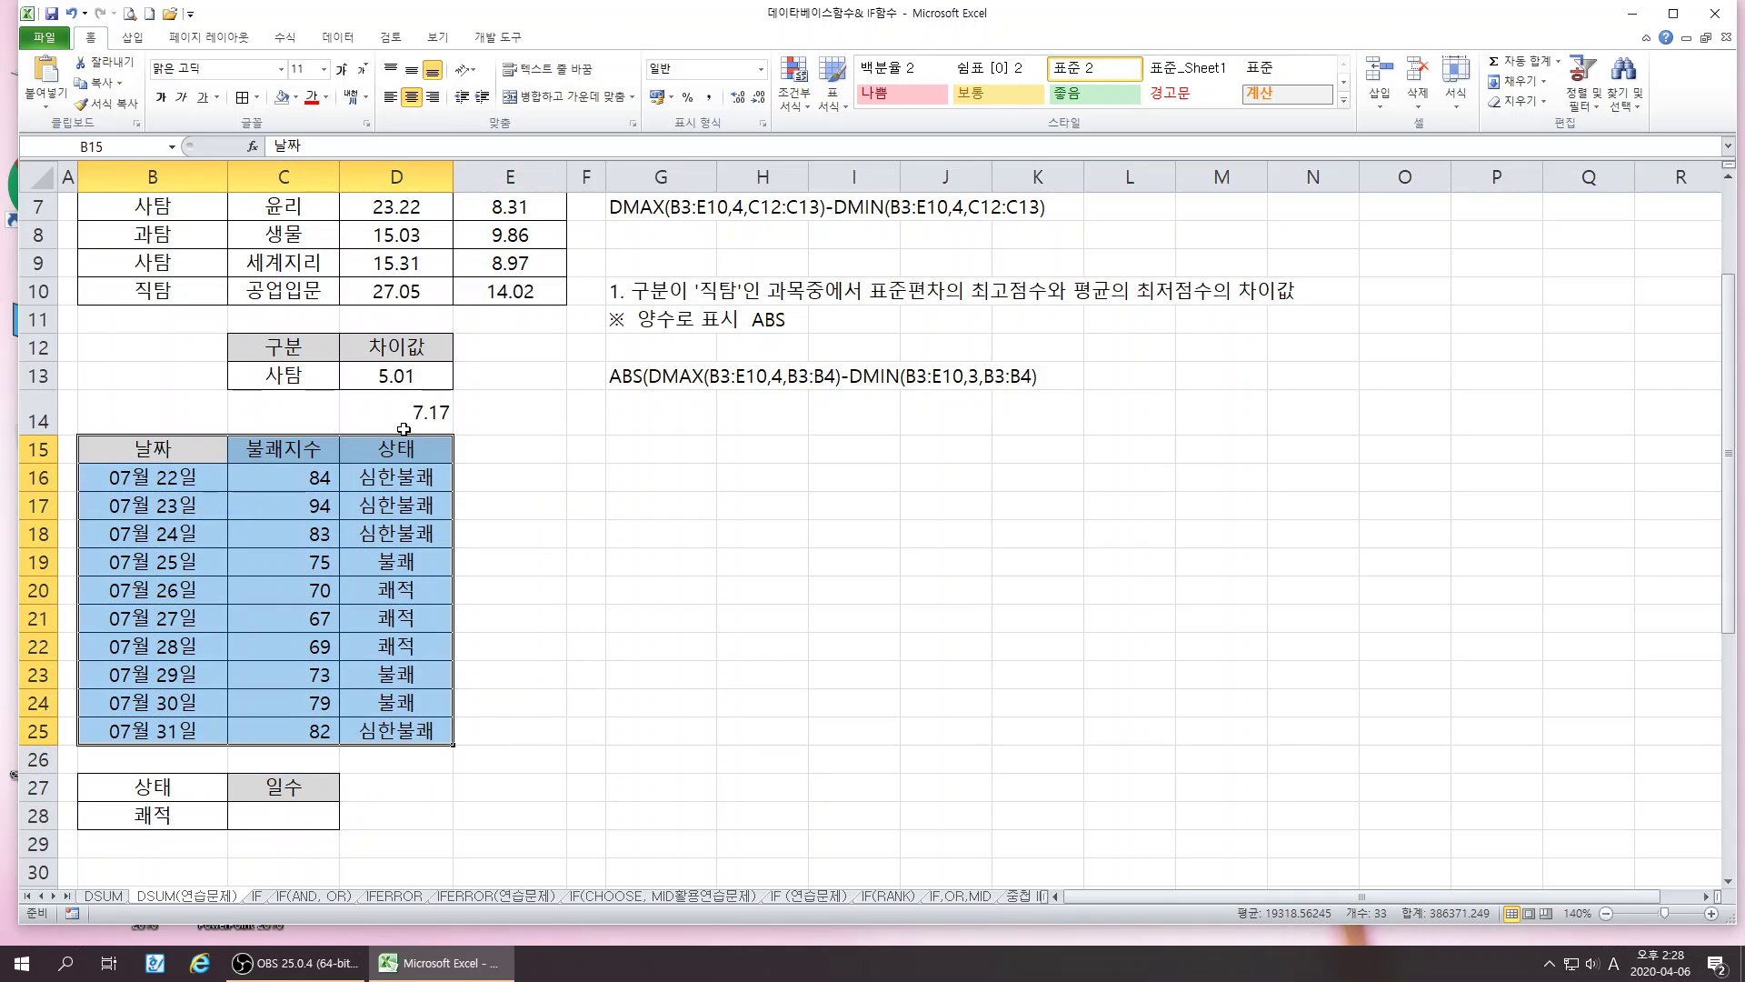
drag(162, 787, 167, 820)
click(290, 811)
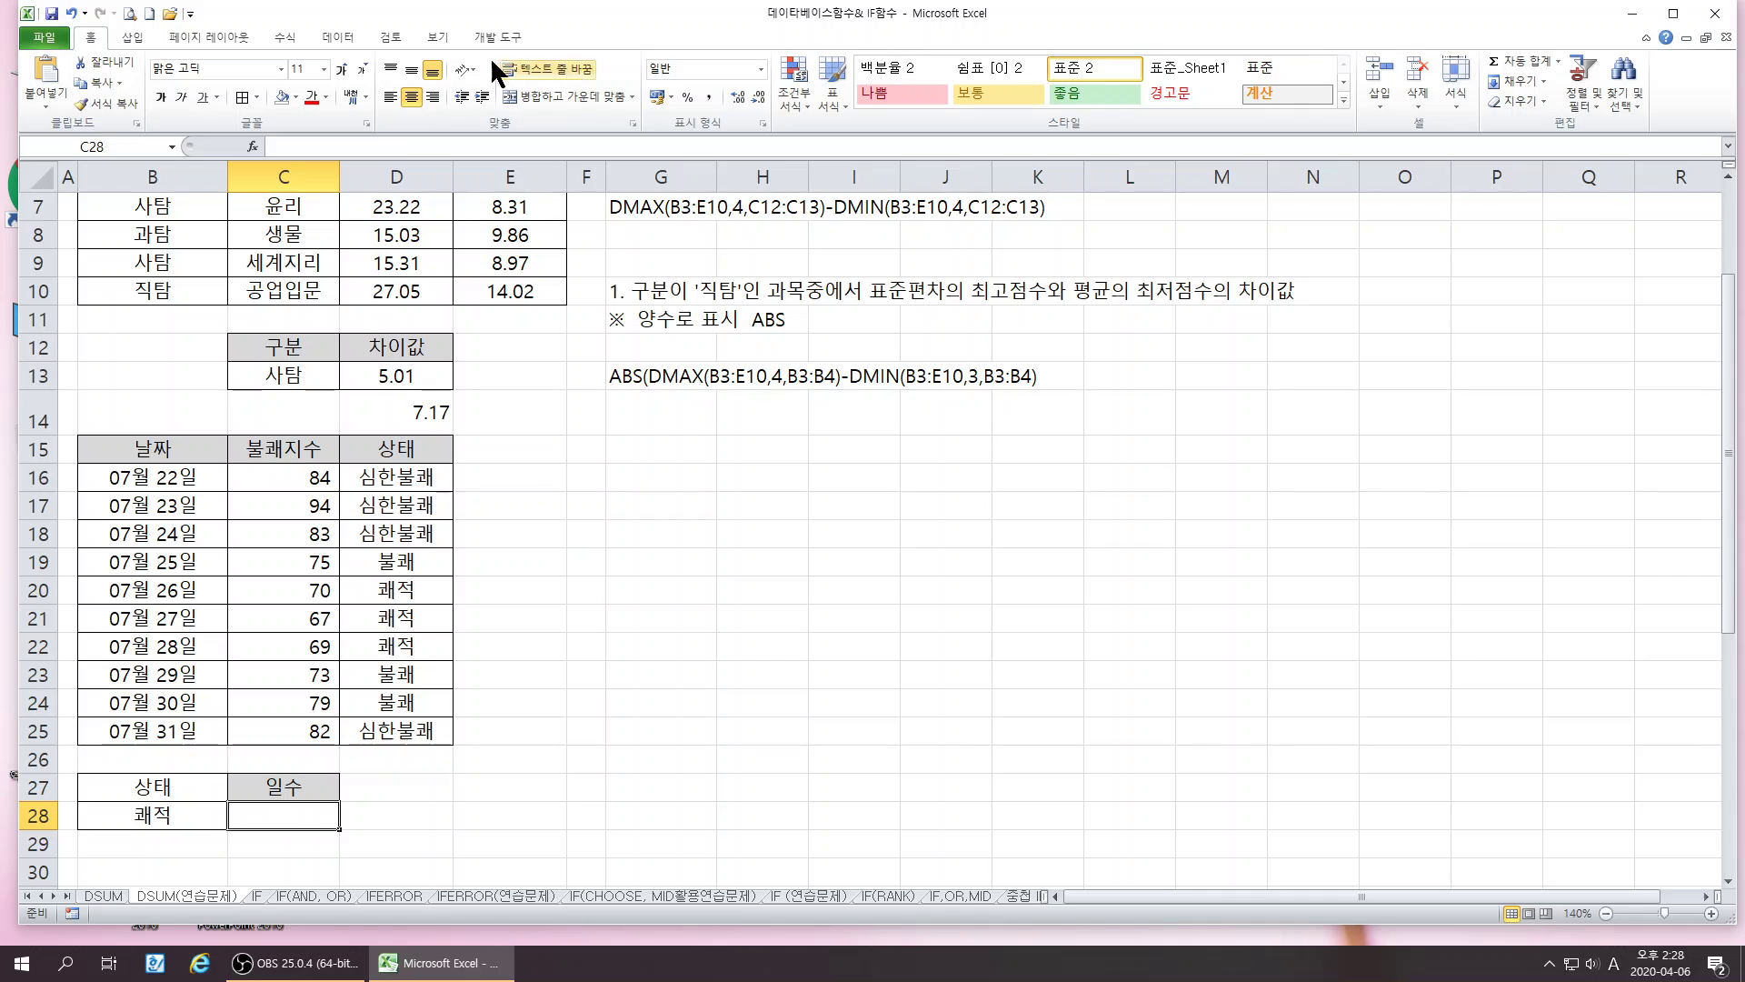
click(254, 148)
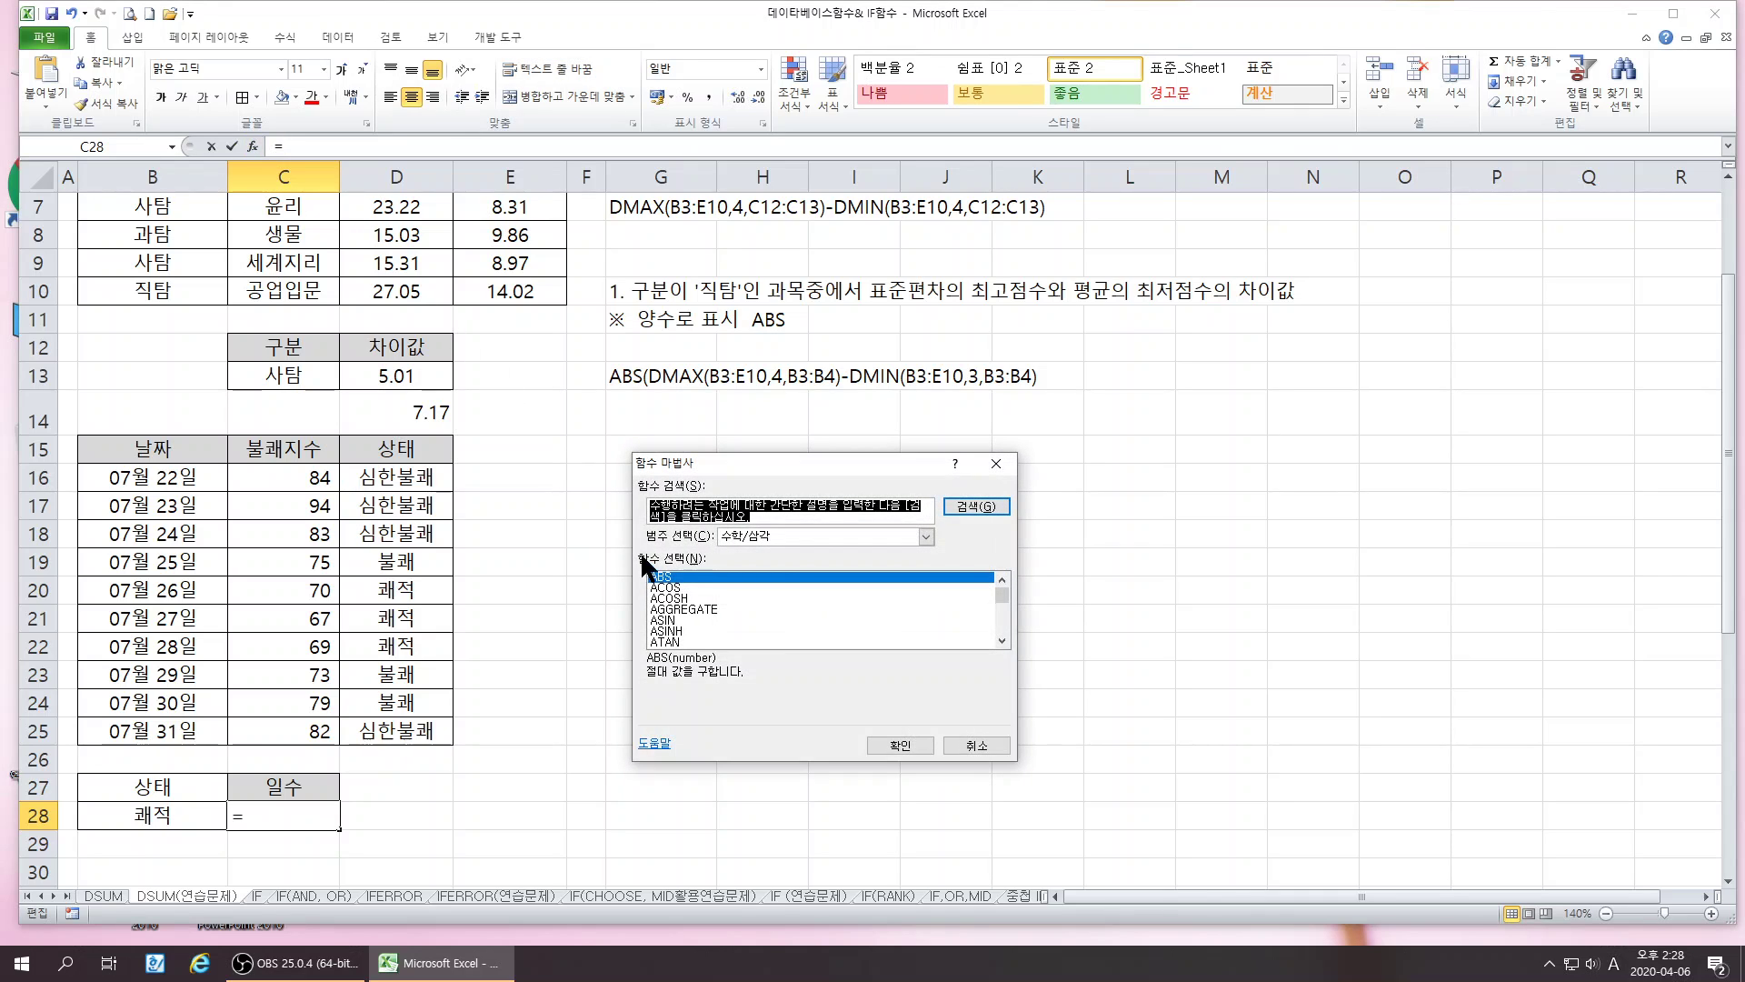
click(778, 536)
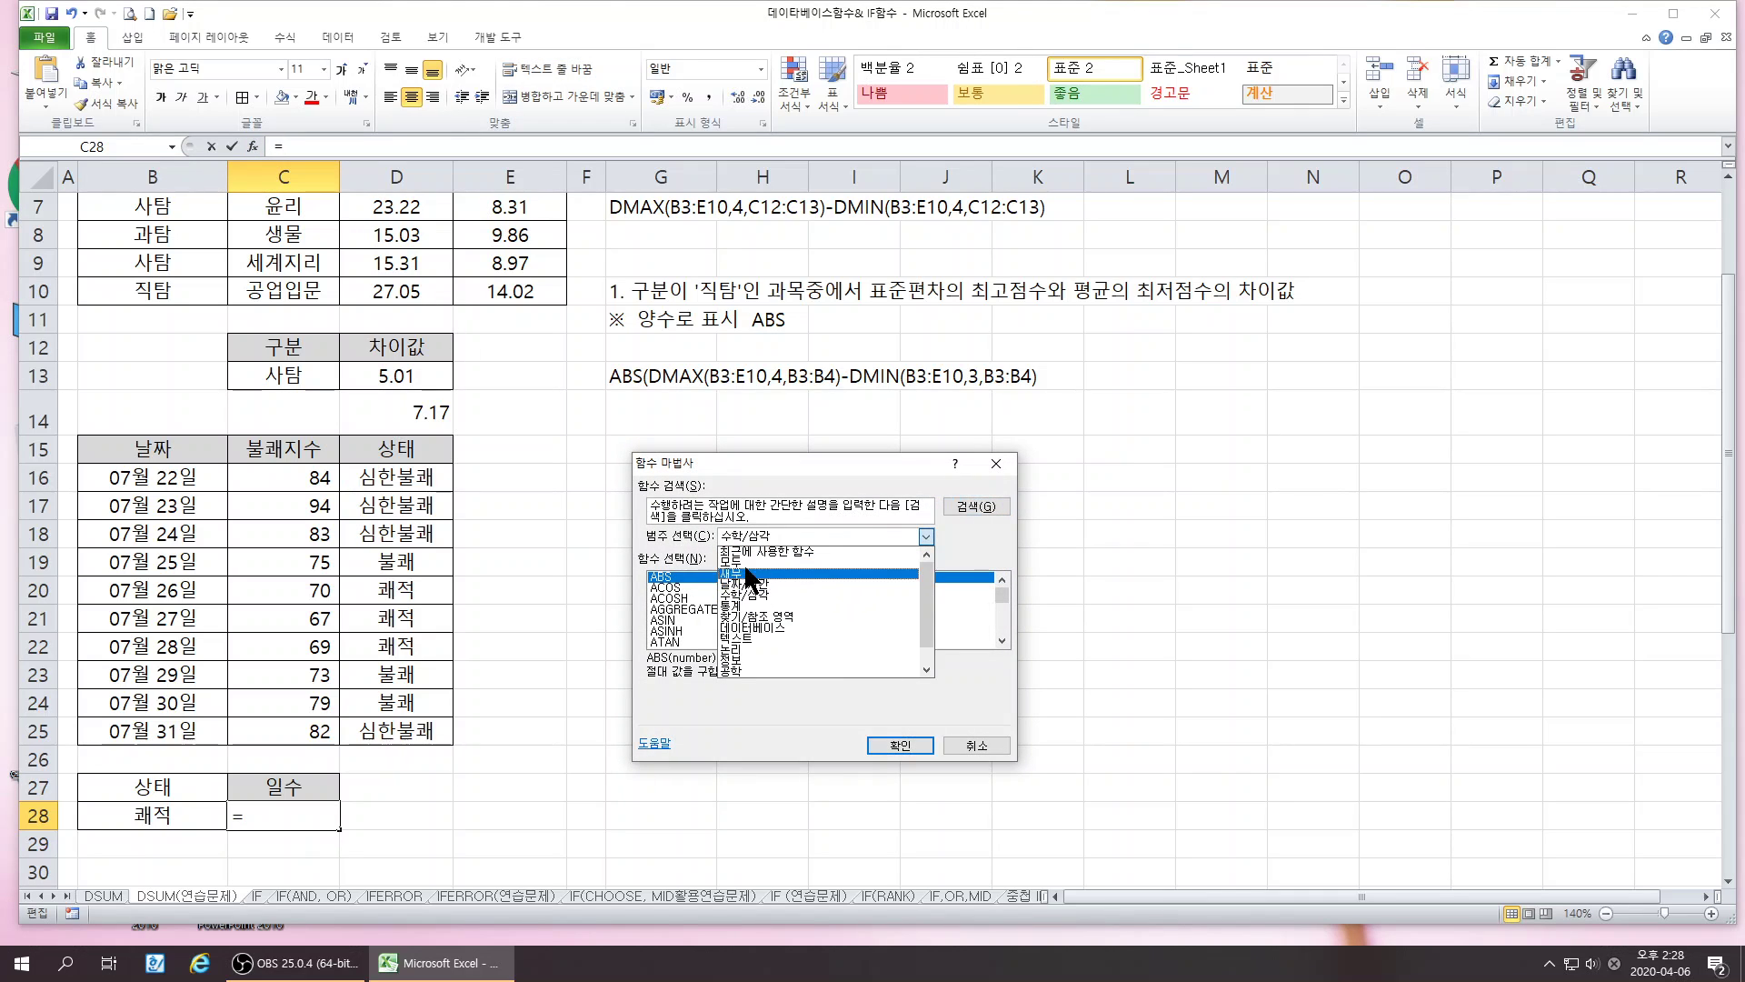
click(774, 627)
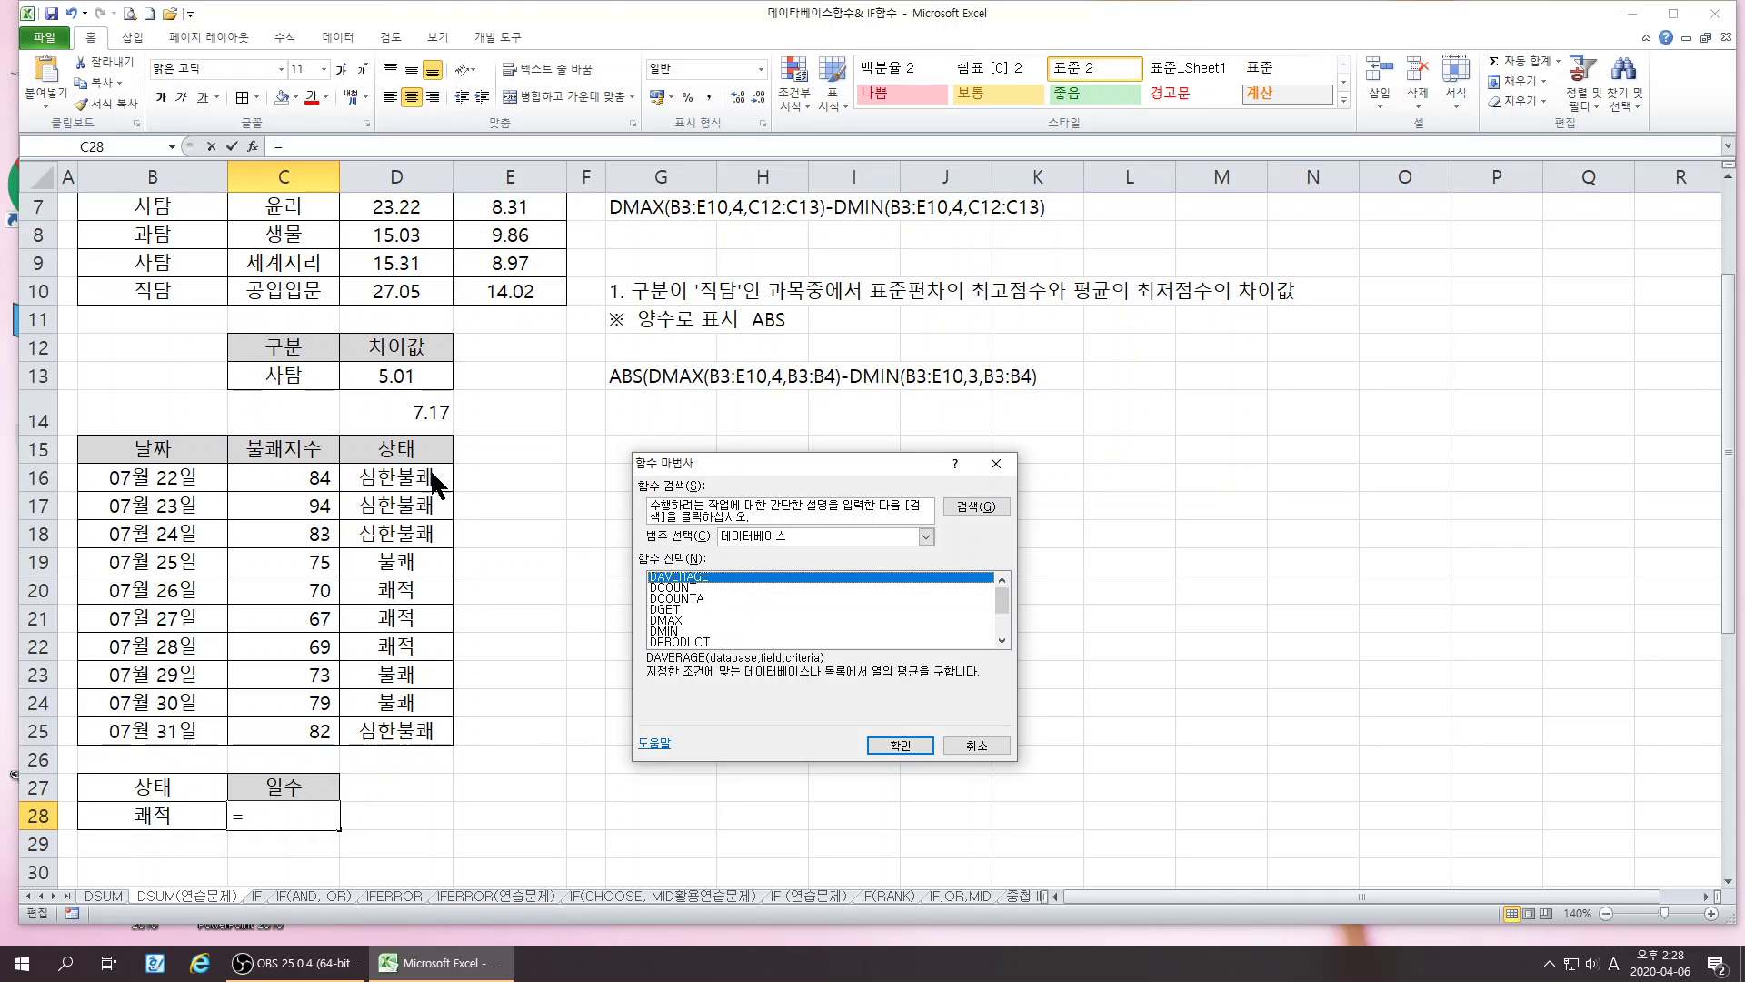
click(674, 588)
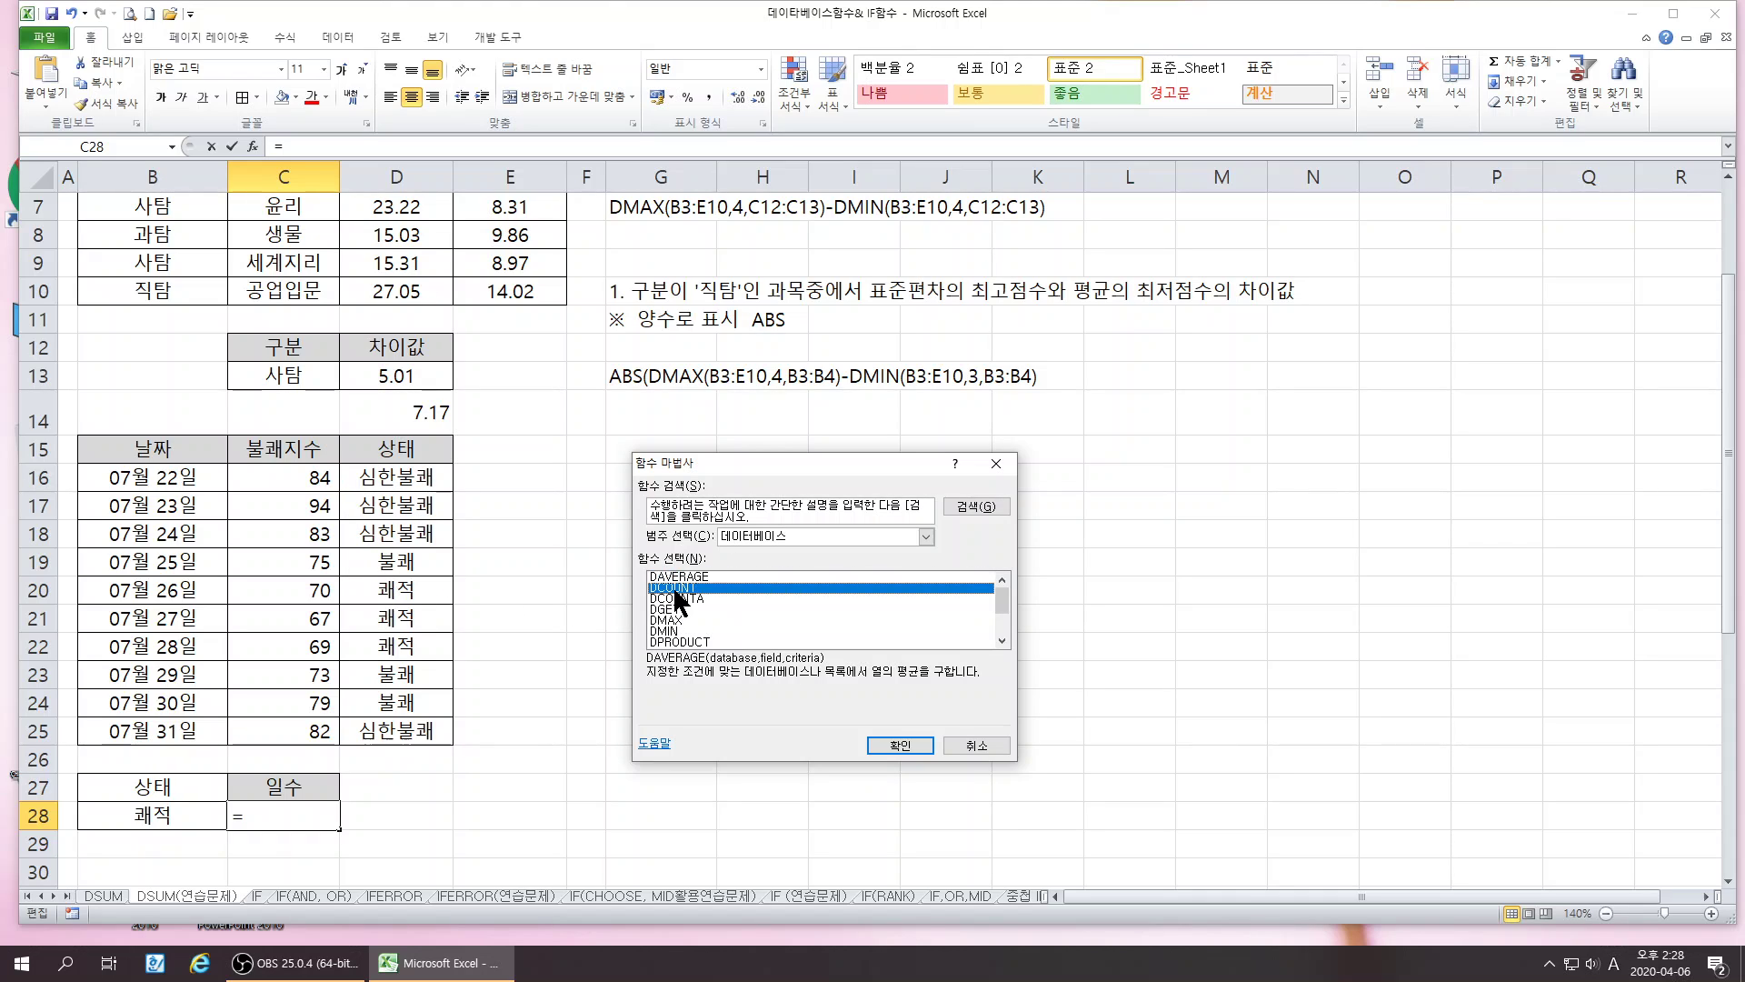
click(677, 599)
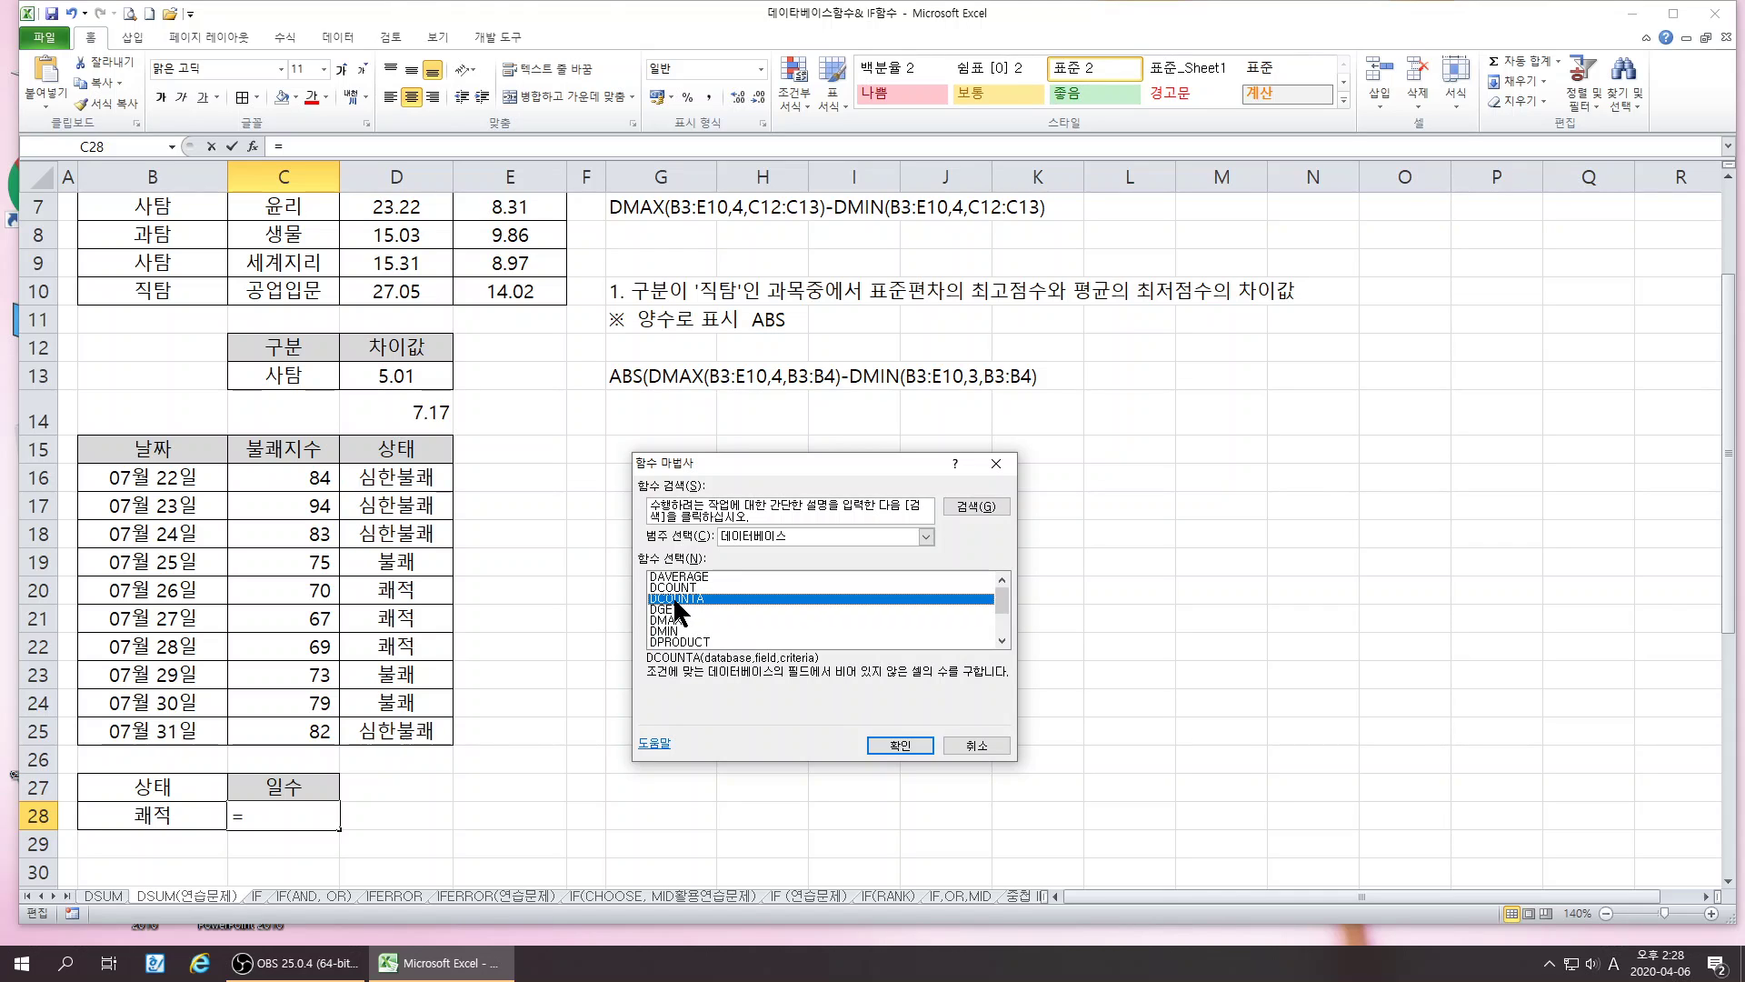
click(882, 744)
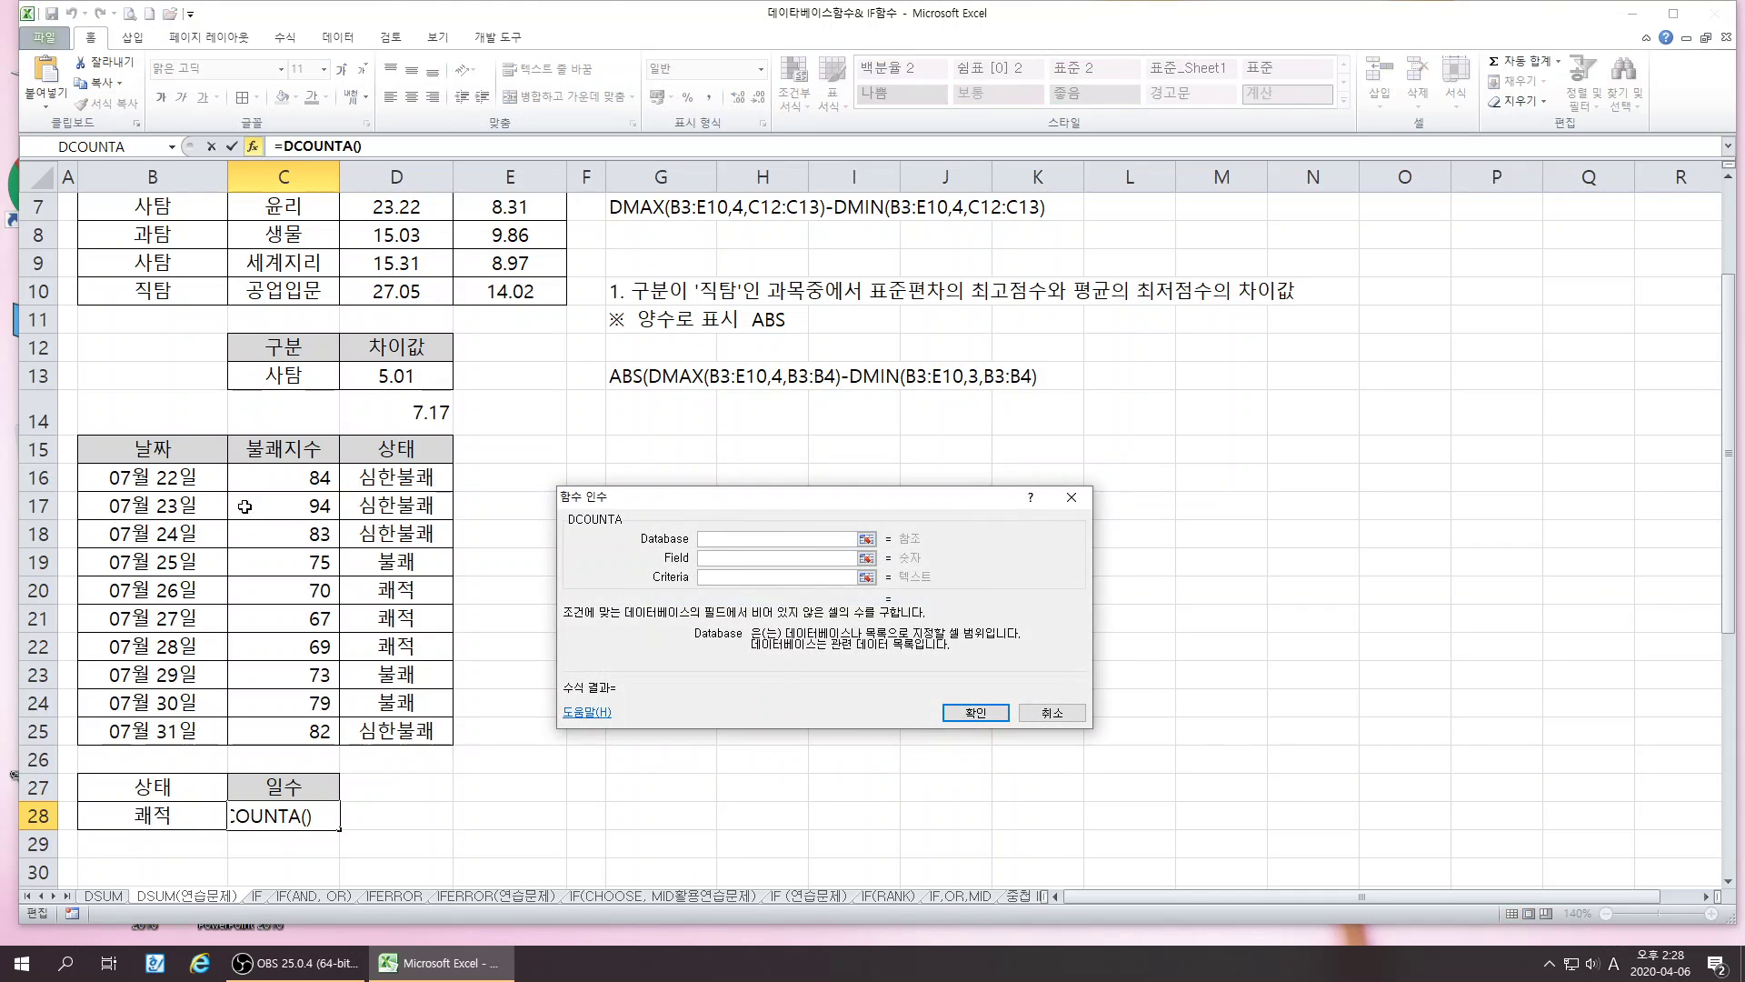
- Set the DCOUNTA arguments to database B15:D25, field 3 and criteria B27:B28, and accept the function
drag(137, 448, 541, 842)
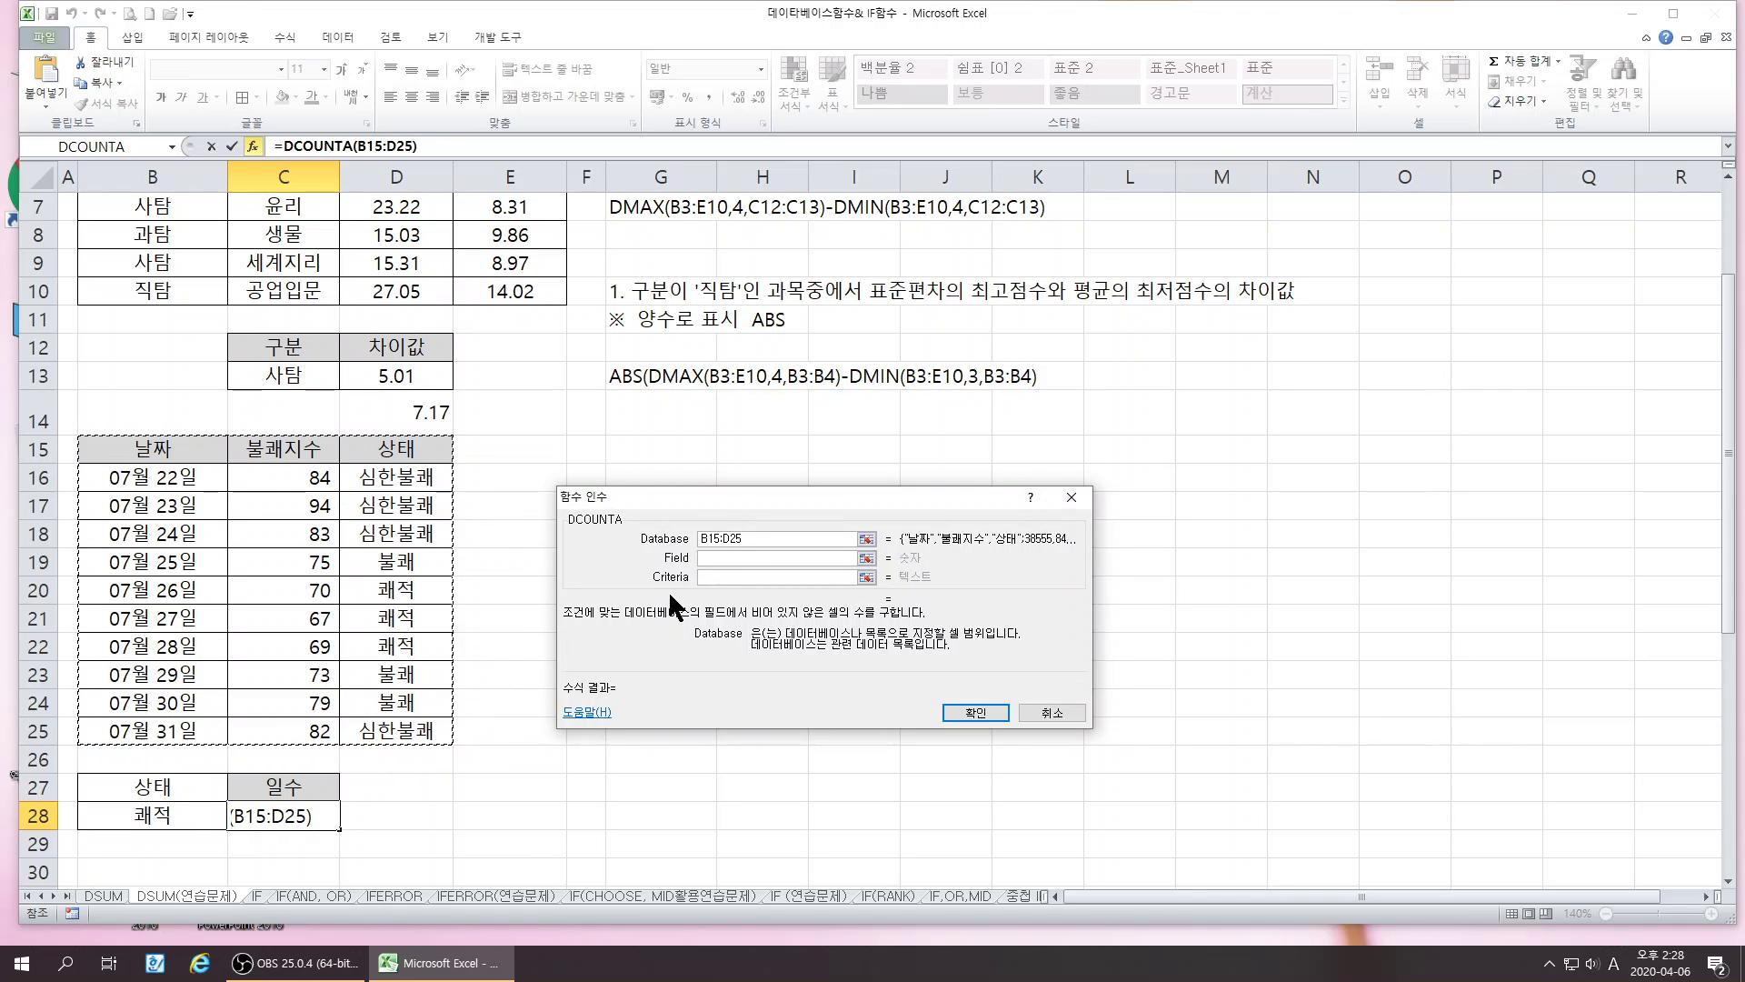
click(711, 558)
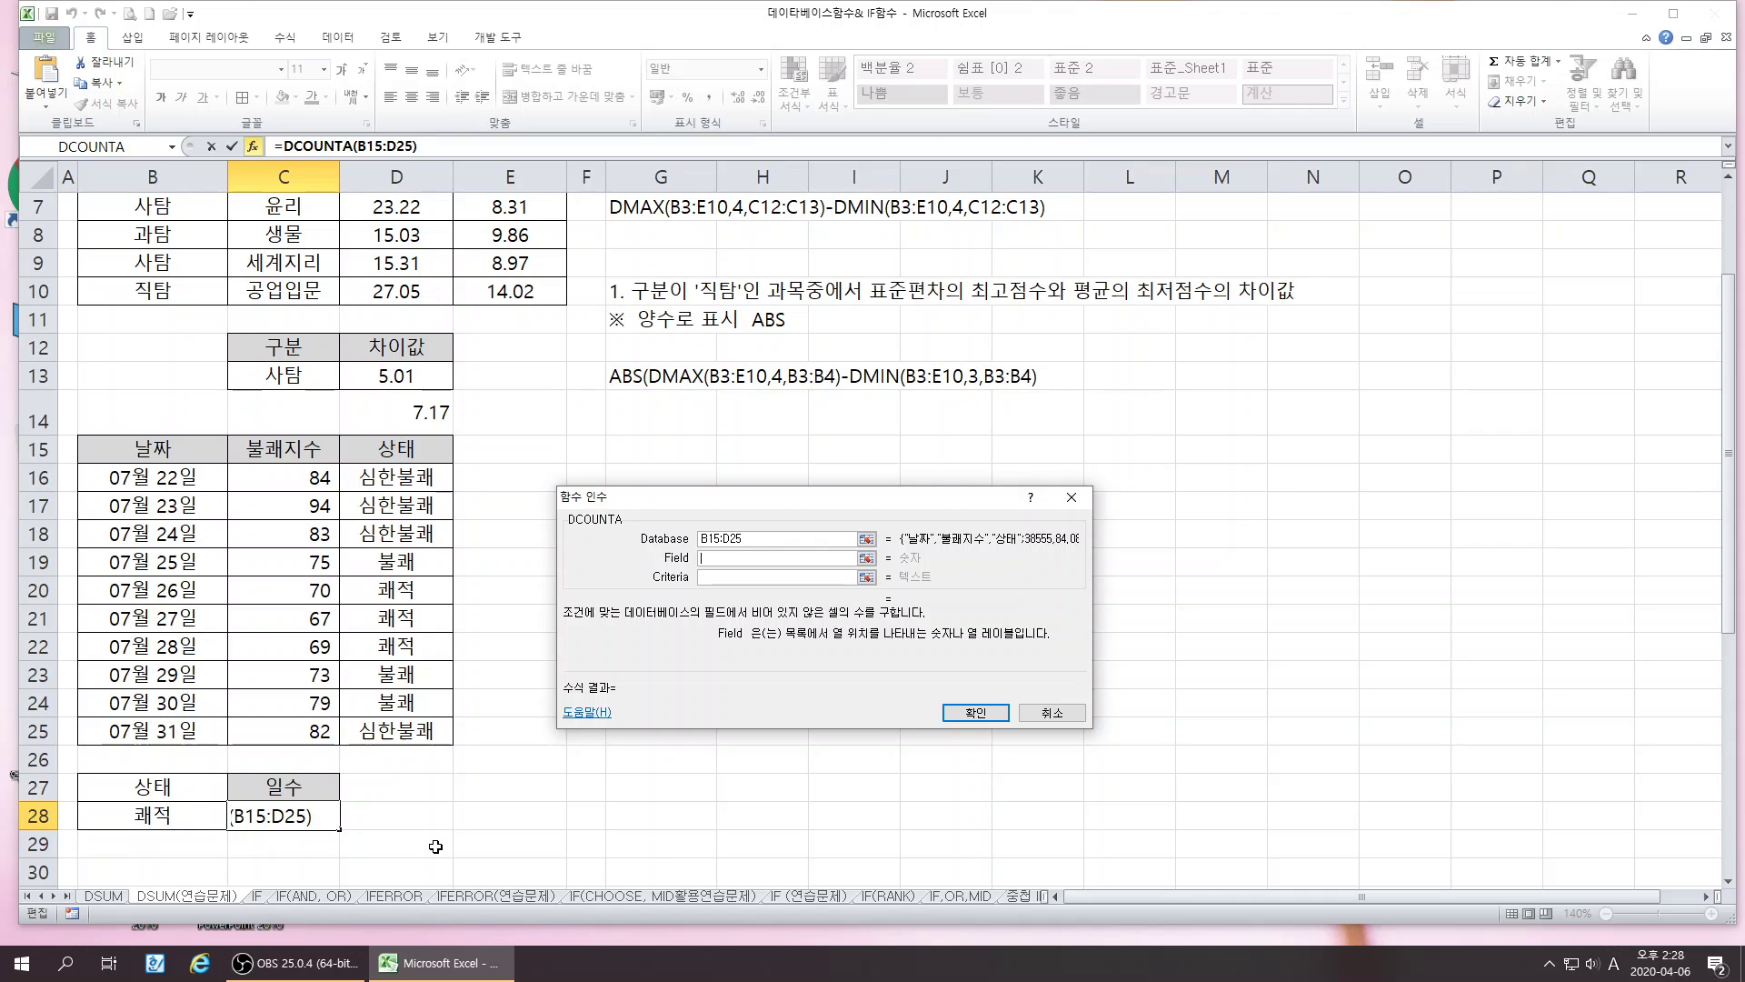
text(3)
click(710, 576)
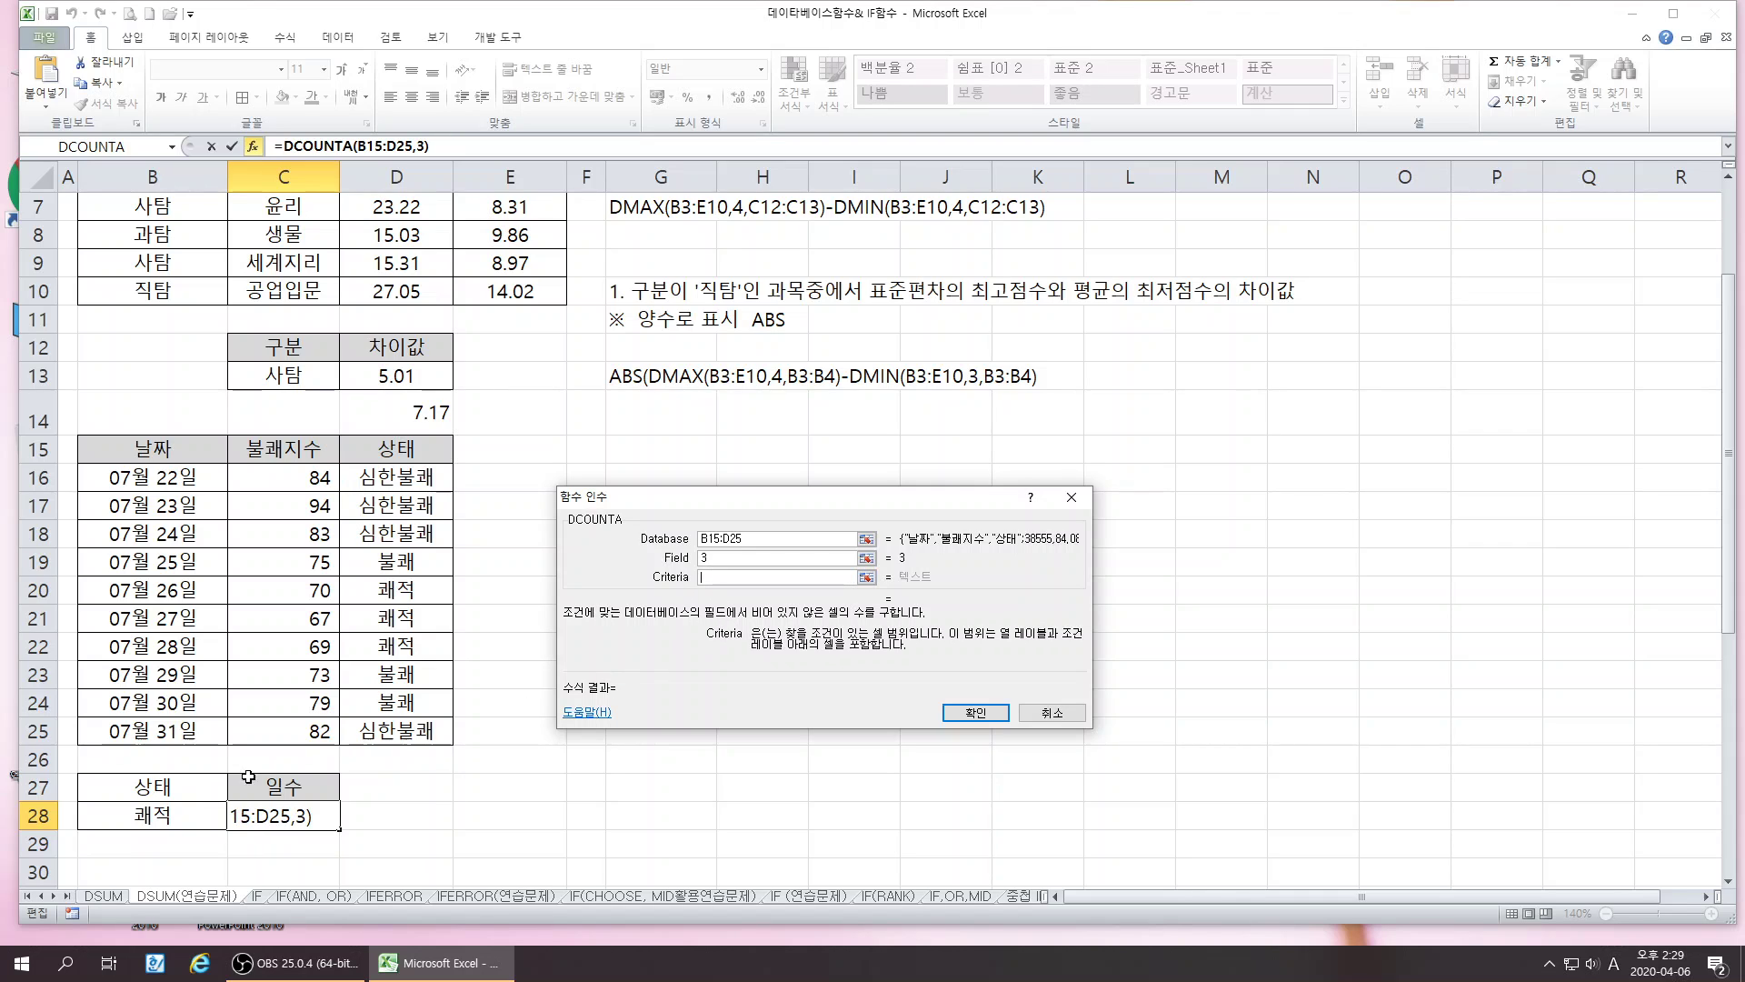
drag(153, 787, 156, 820)
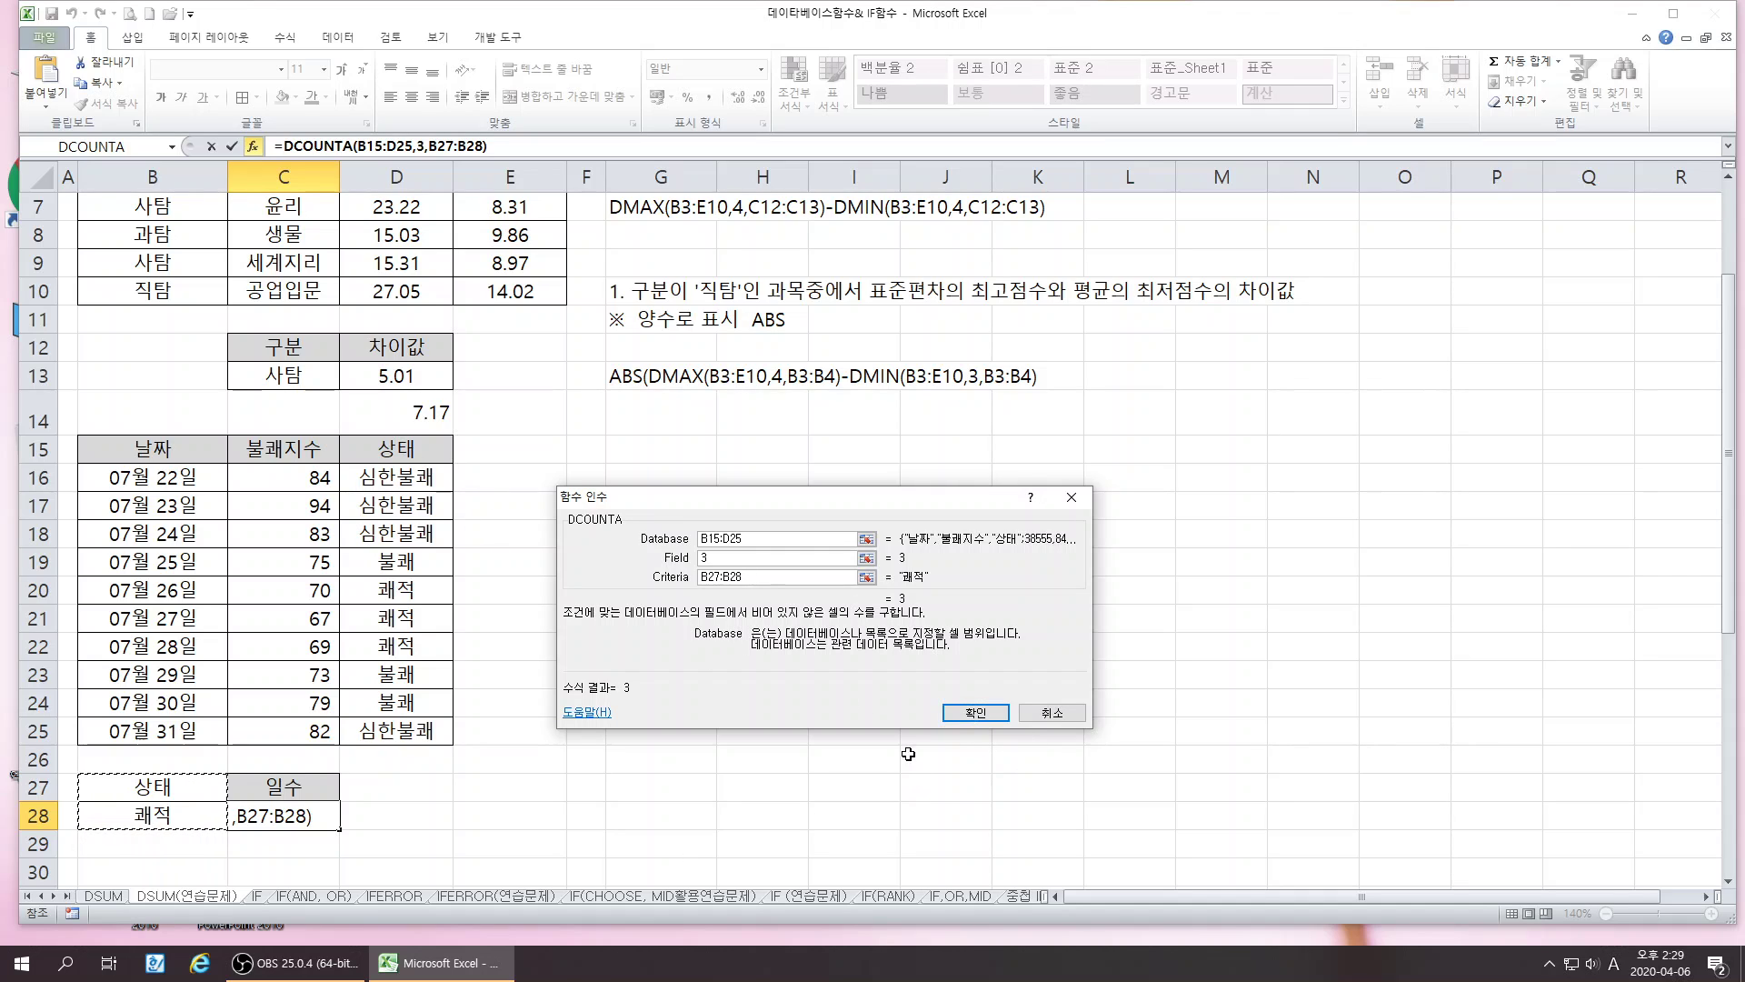
click(975, 714)
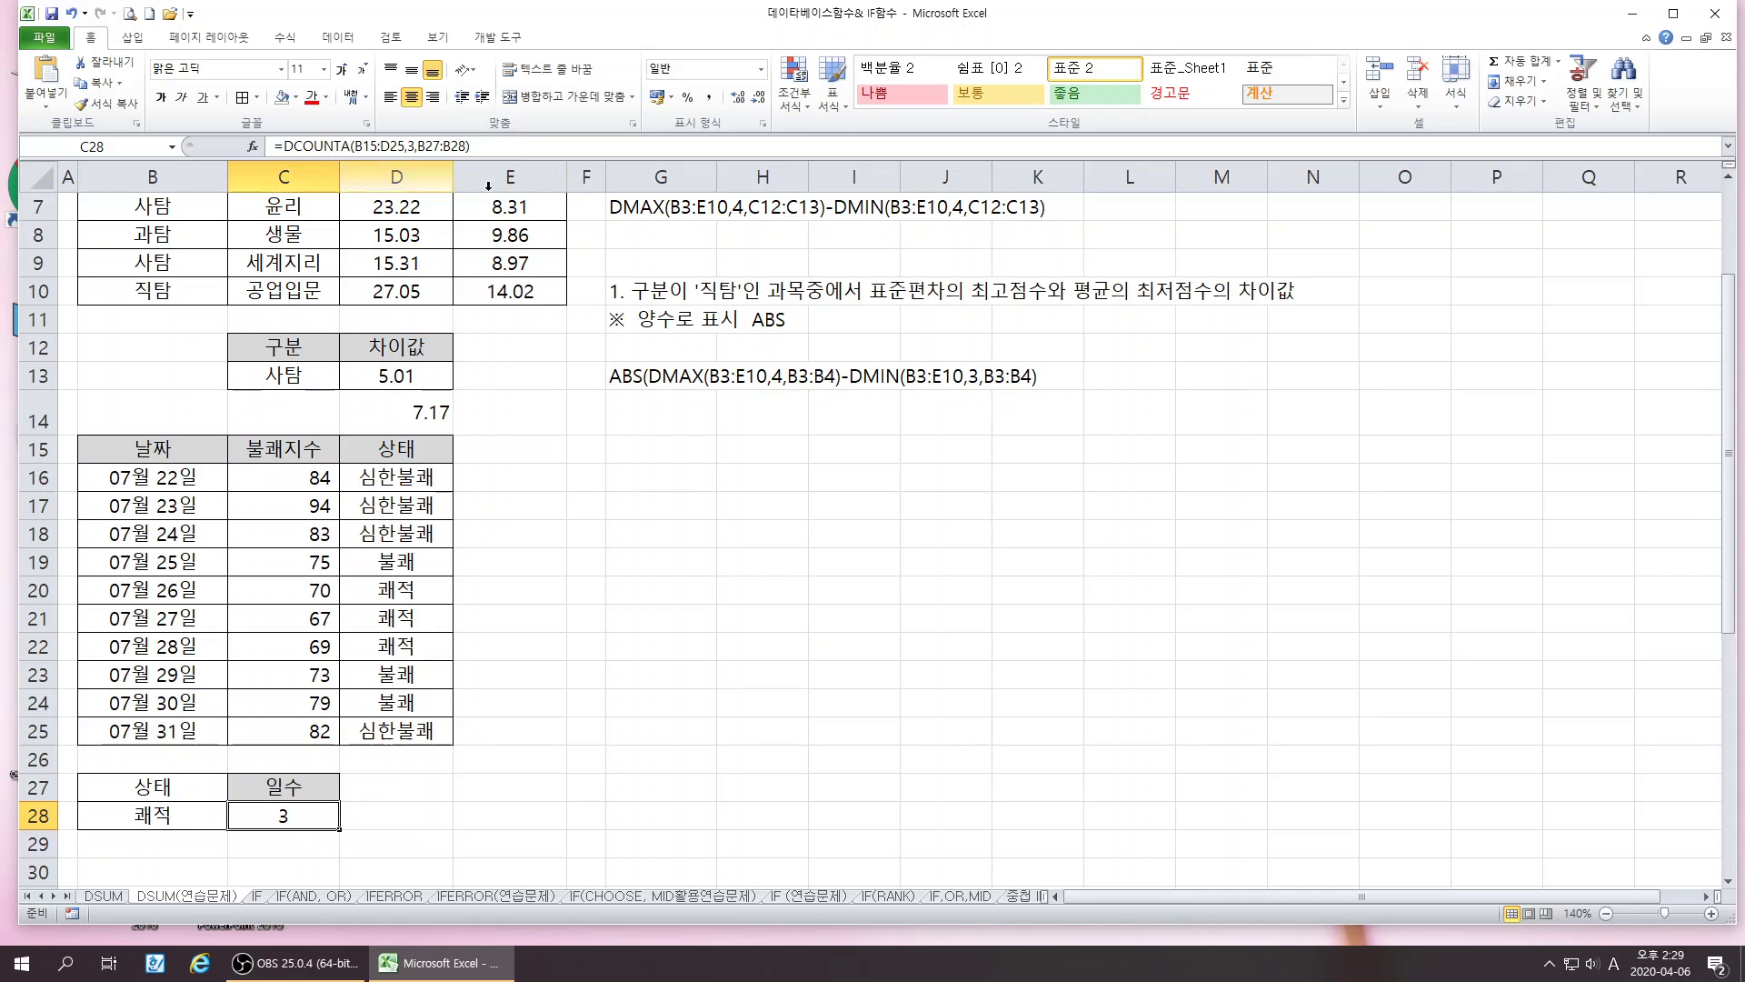
- Append &"일" to the end of the DCOUNTA formula in C28
click(488, 145)
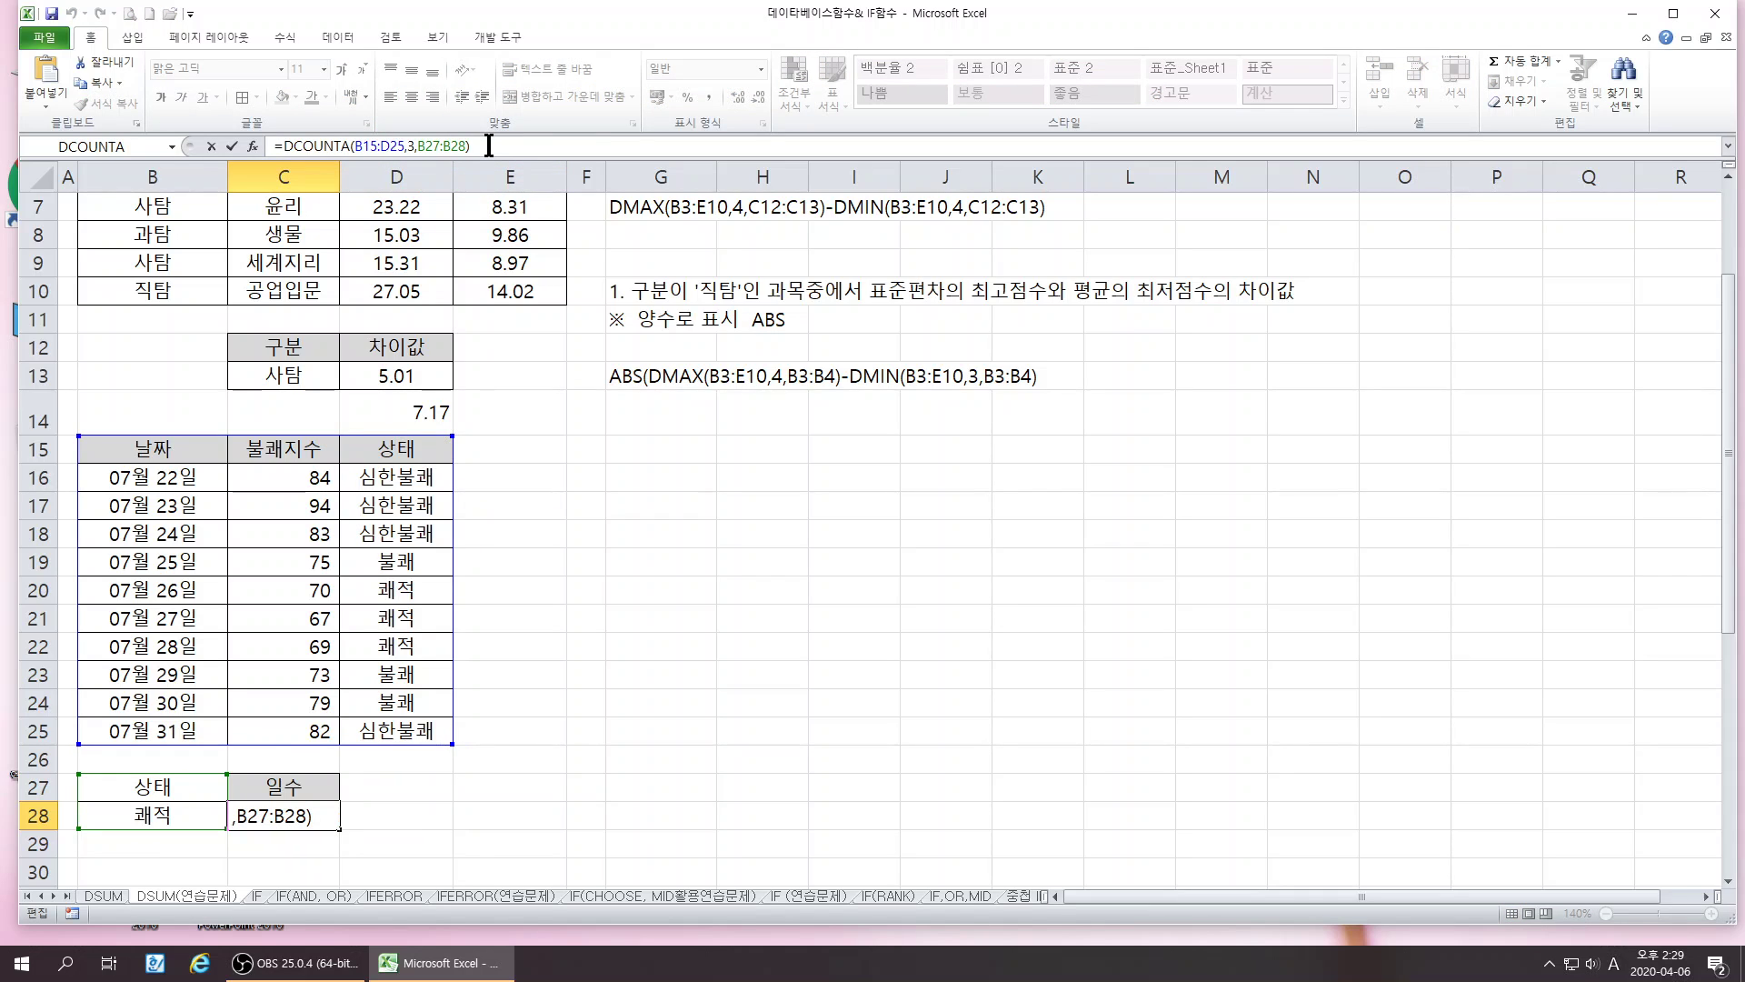
text(&"일)
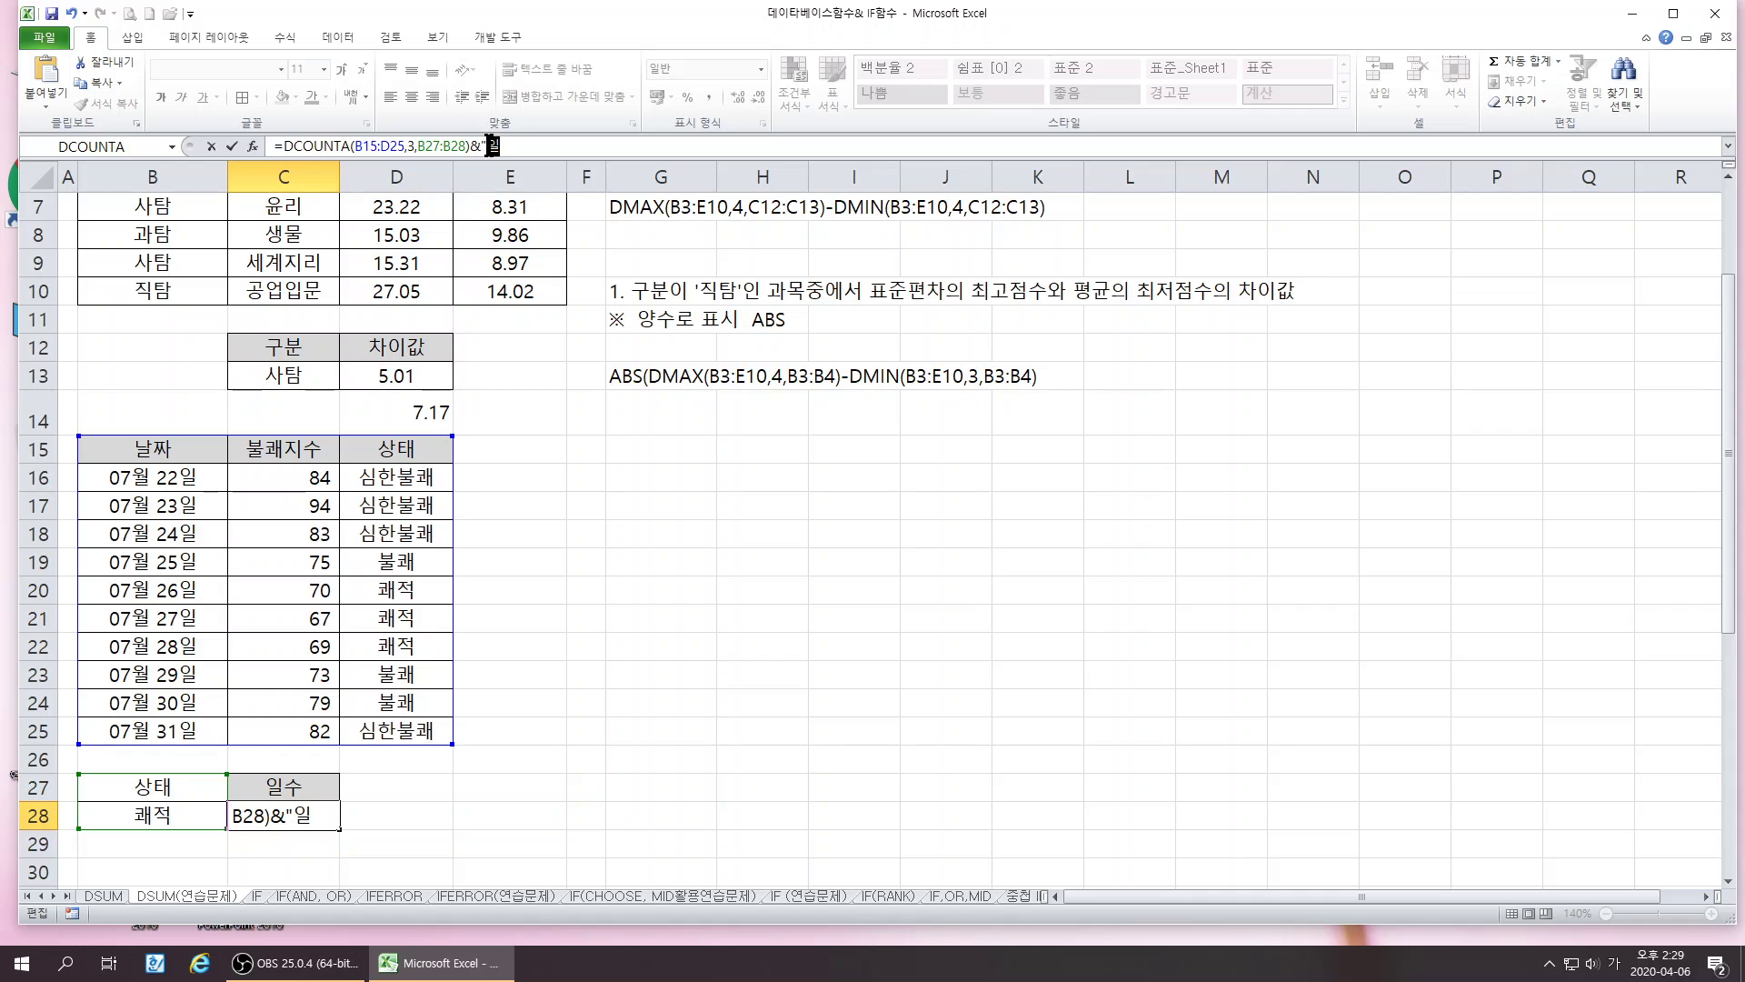
text(")
key(Return)
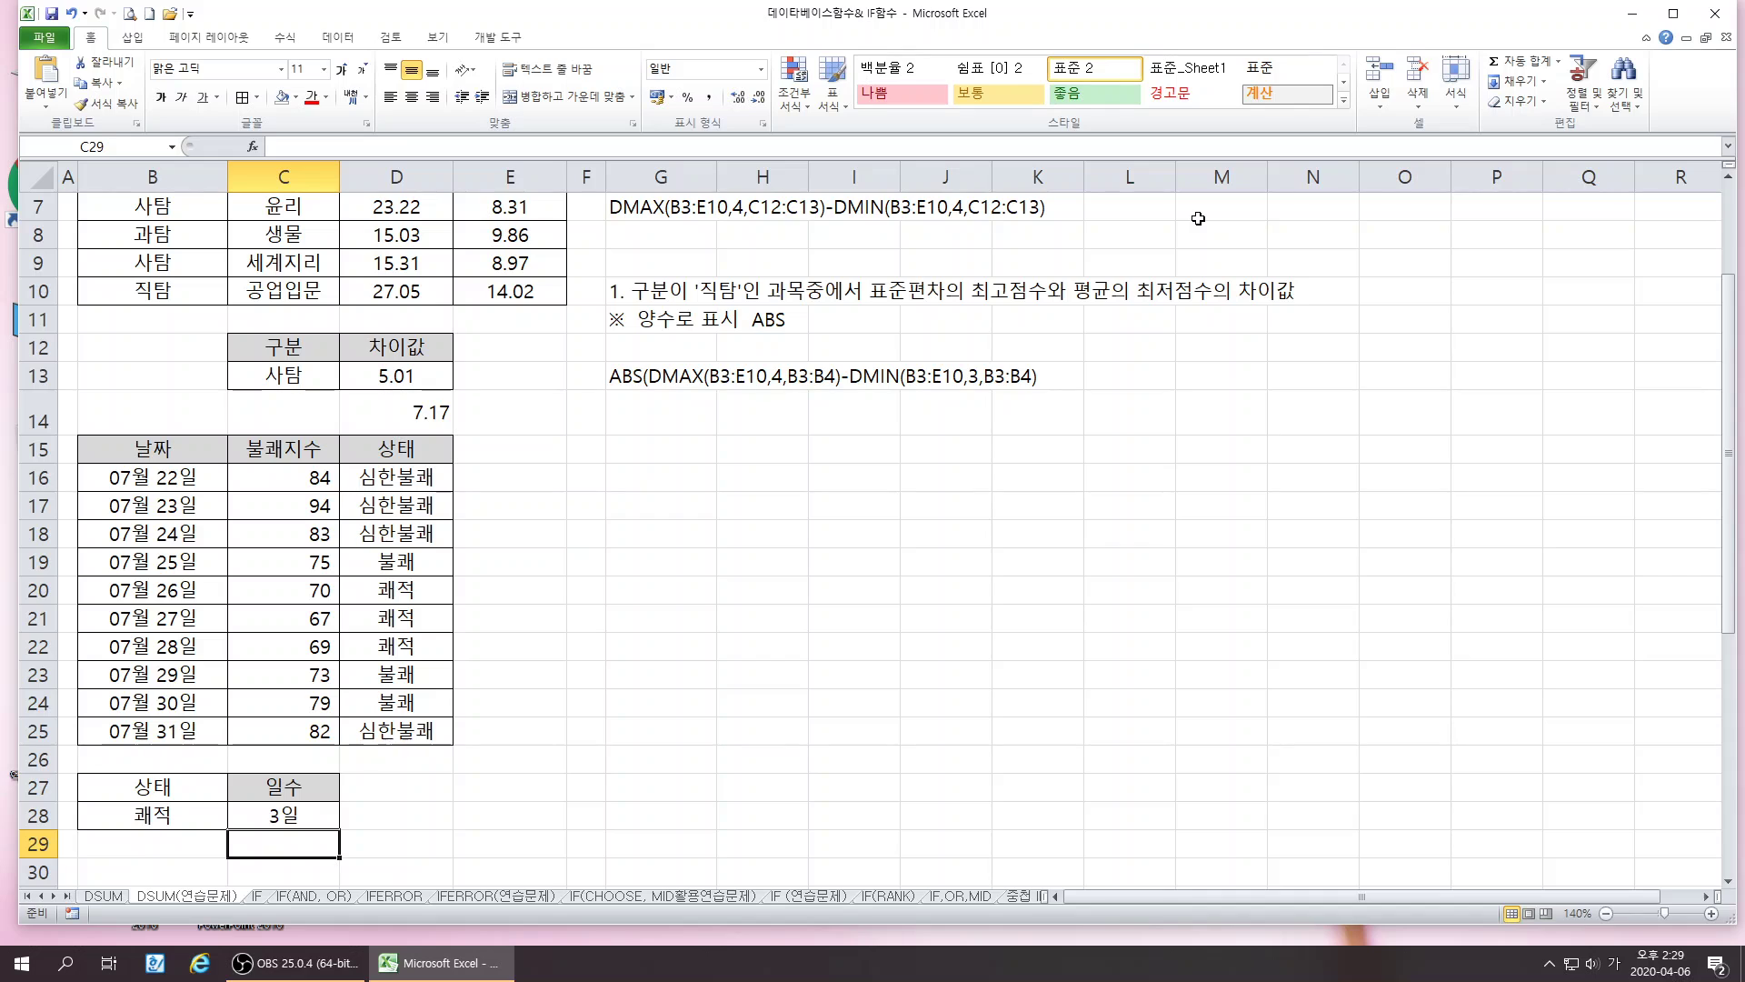
scroll(995, 572, up, 2)
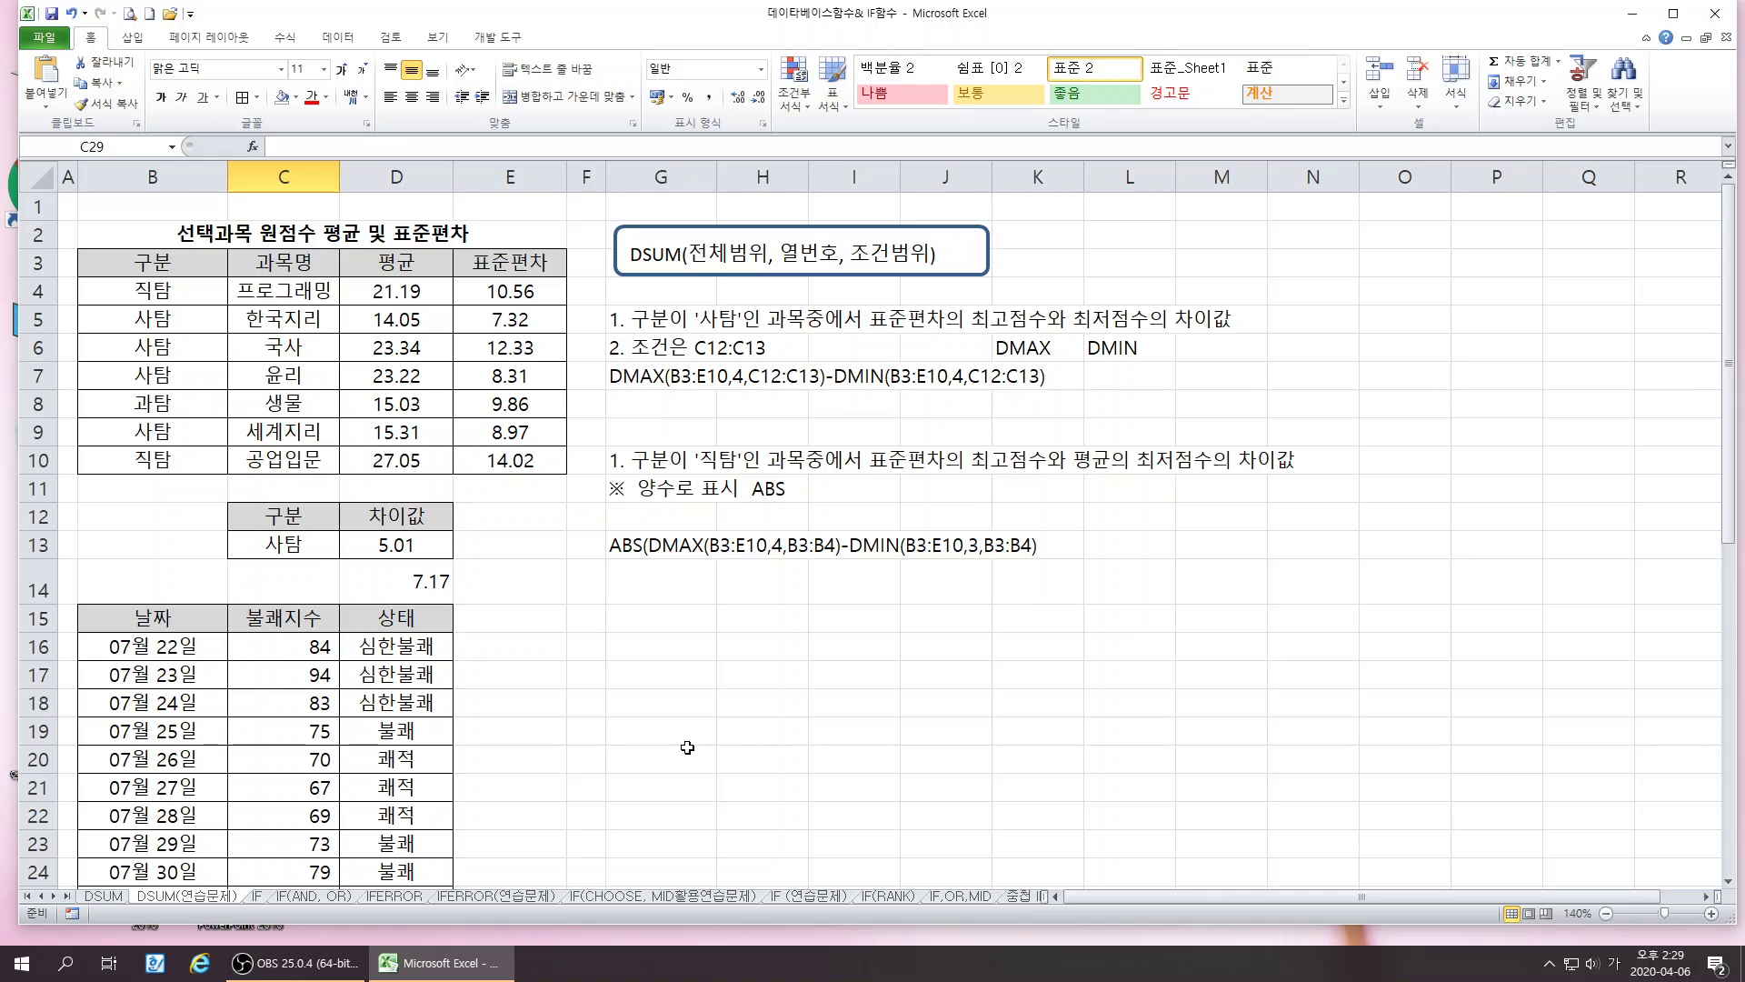
scroll(682, 754, down, 1)
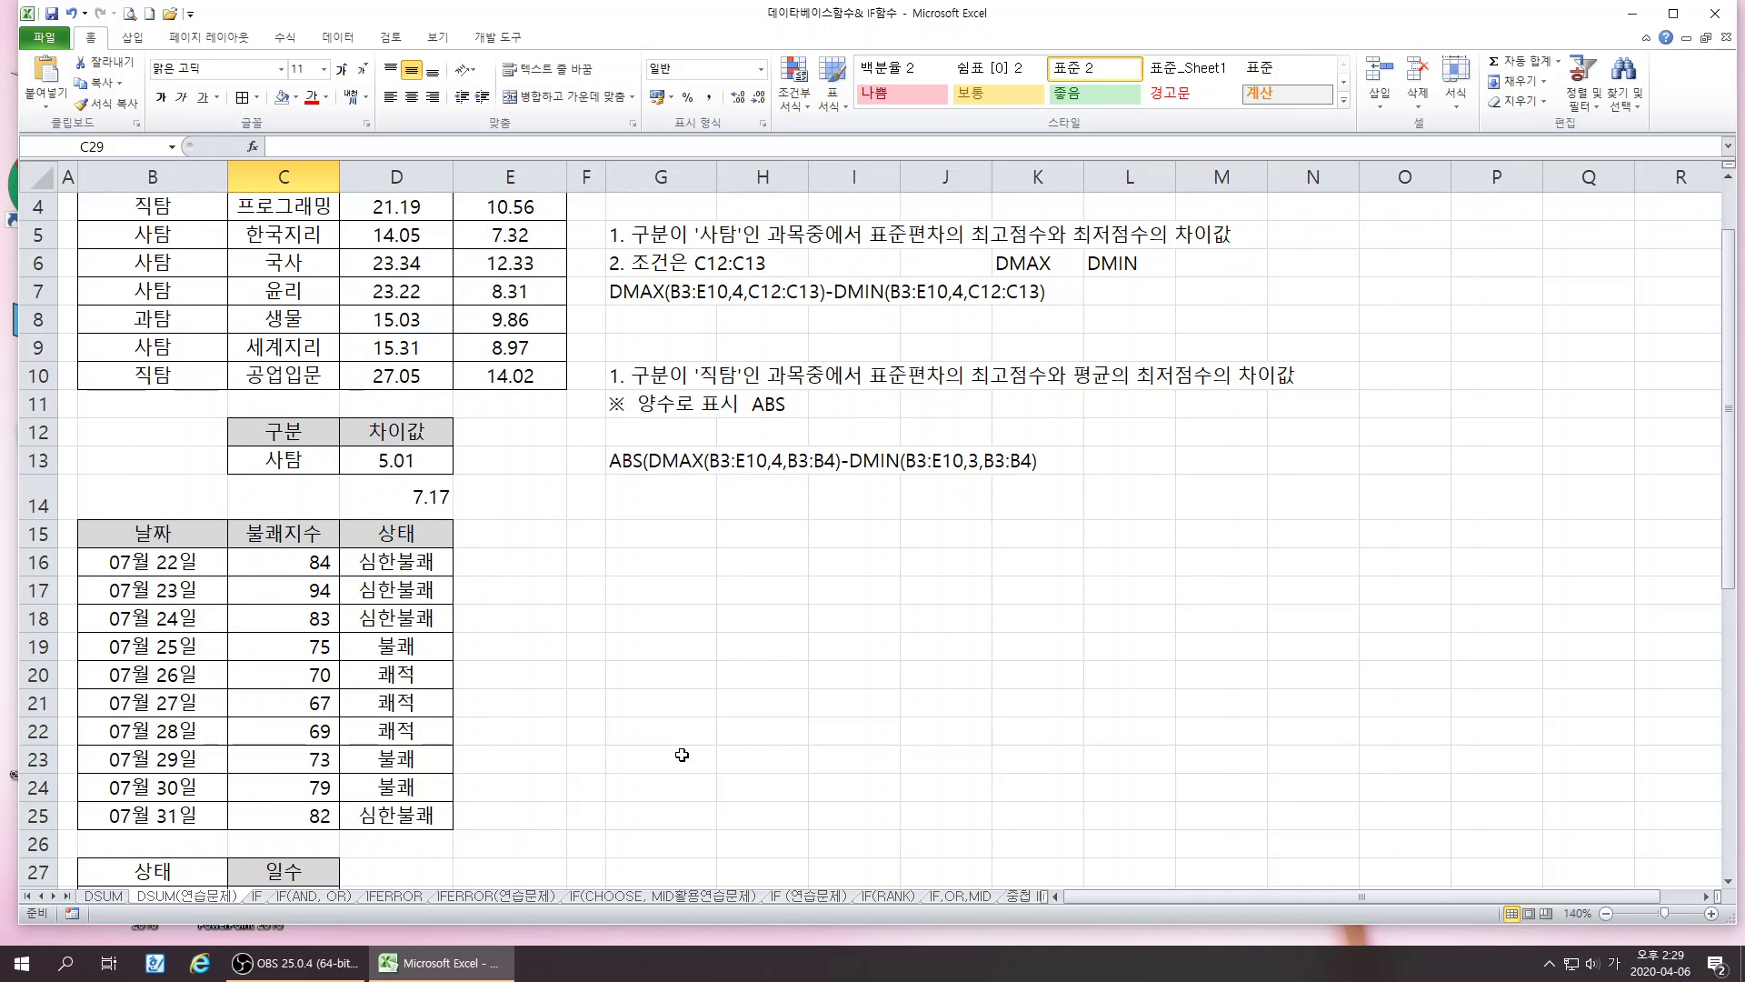
scroll(681, 754, down, 1)
scroll(682, 754, up, 2)
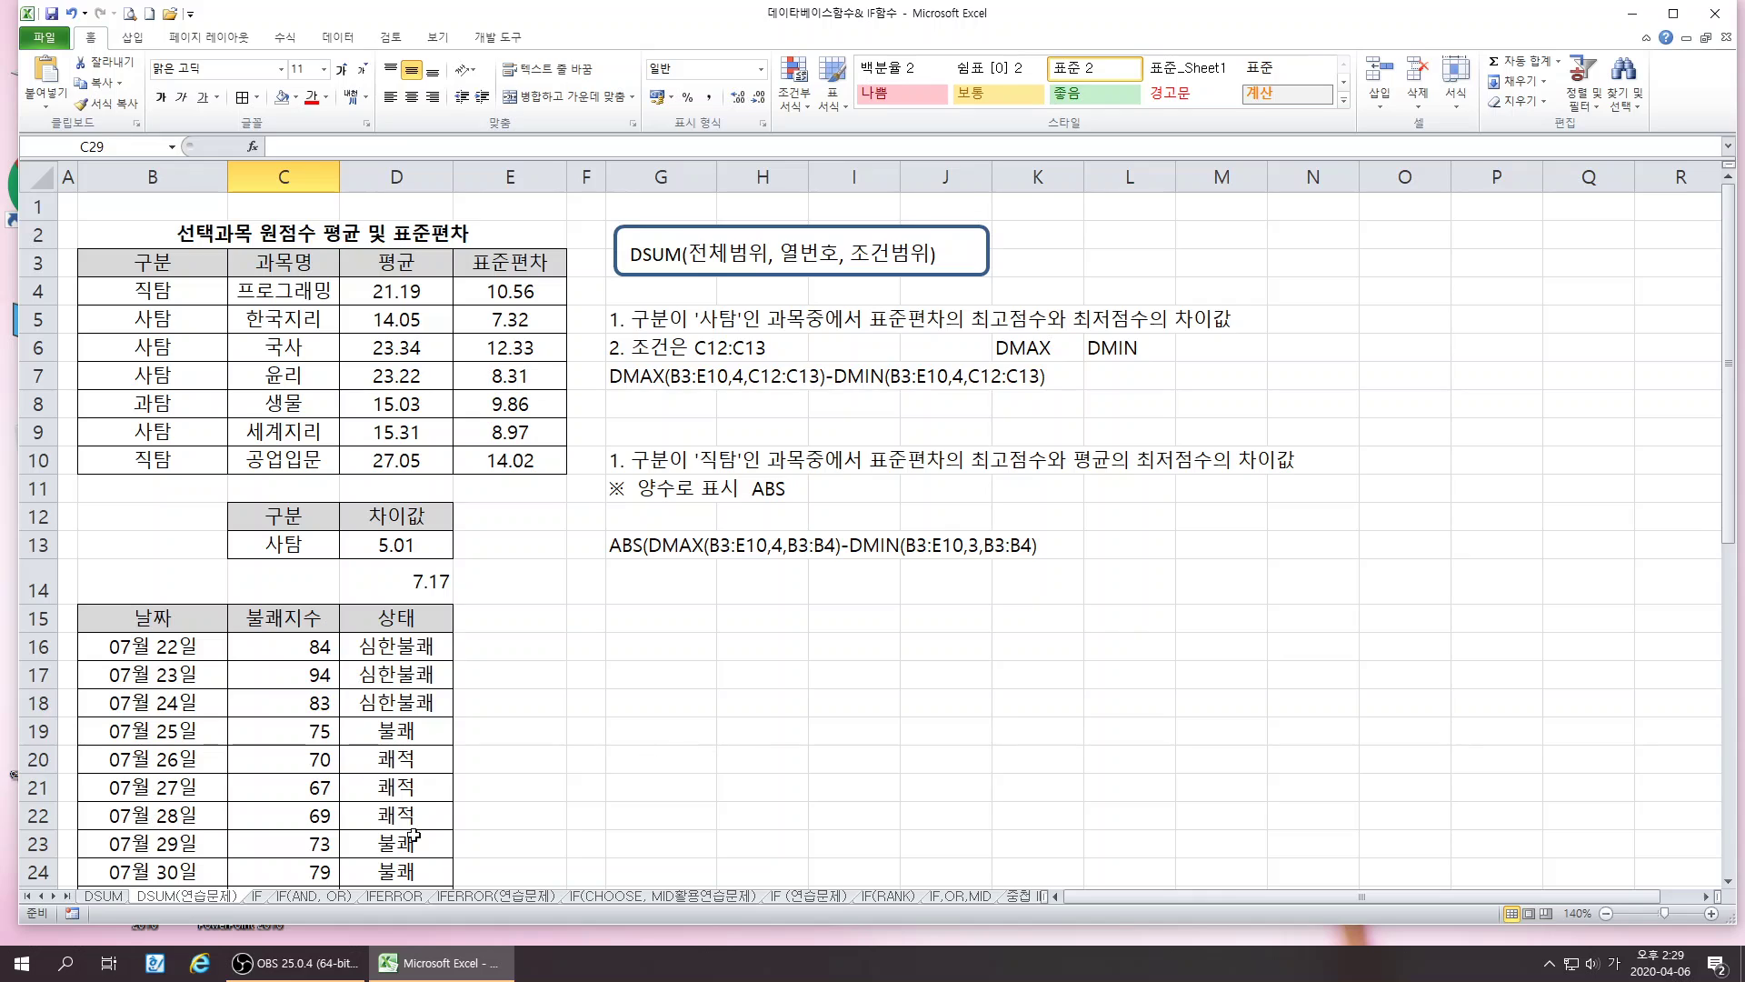
- On the IF sheet, widen the IF( 조건,인수1,인수2) syntax box and move it slightly up and closer to the table
click(259, 895)
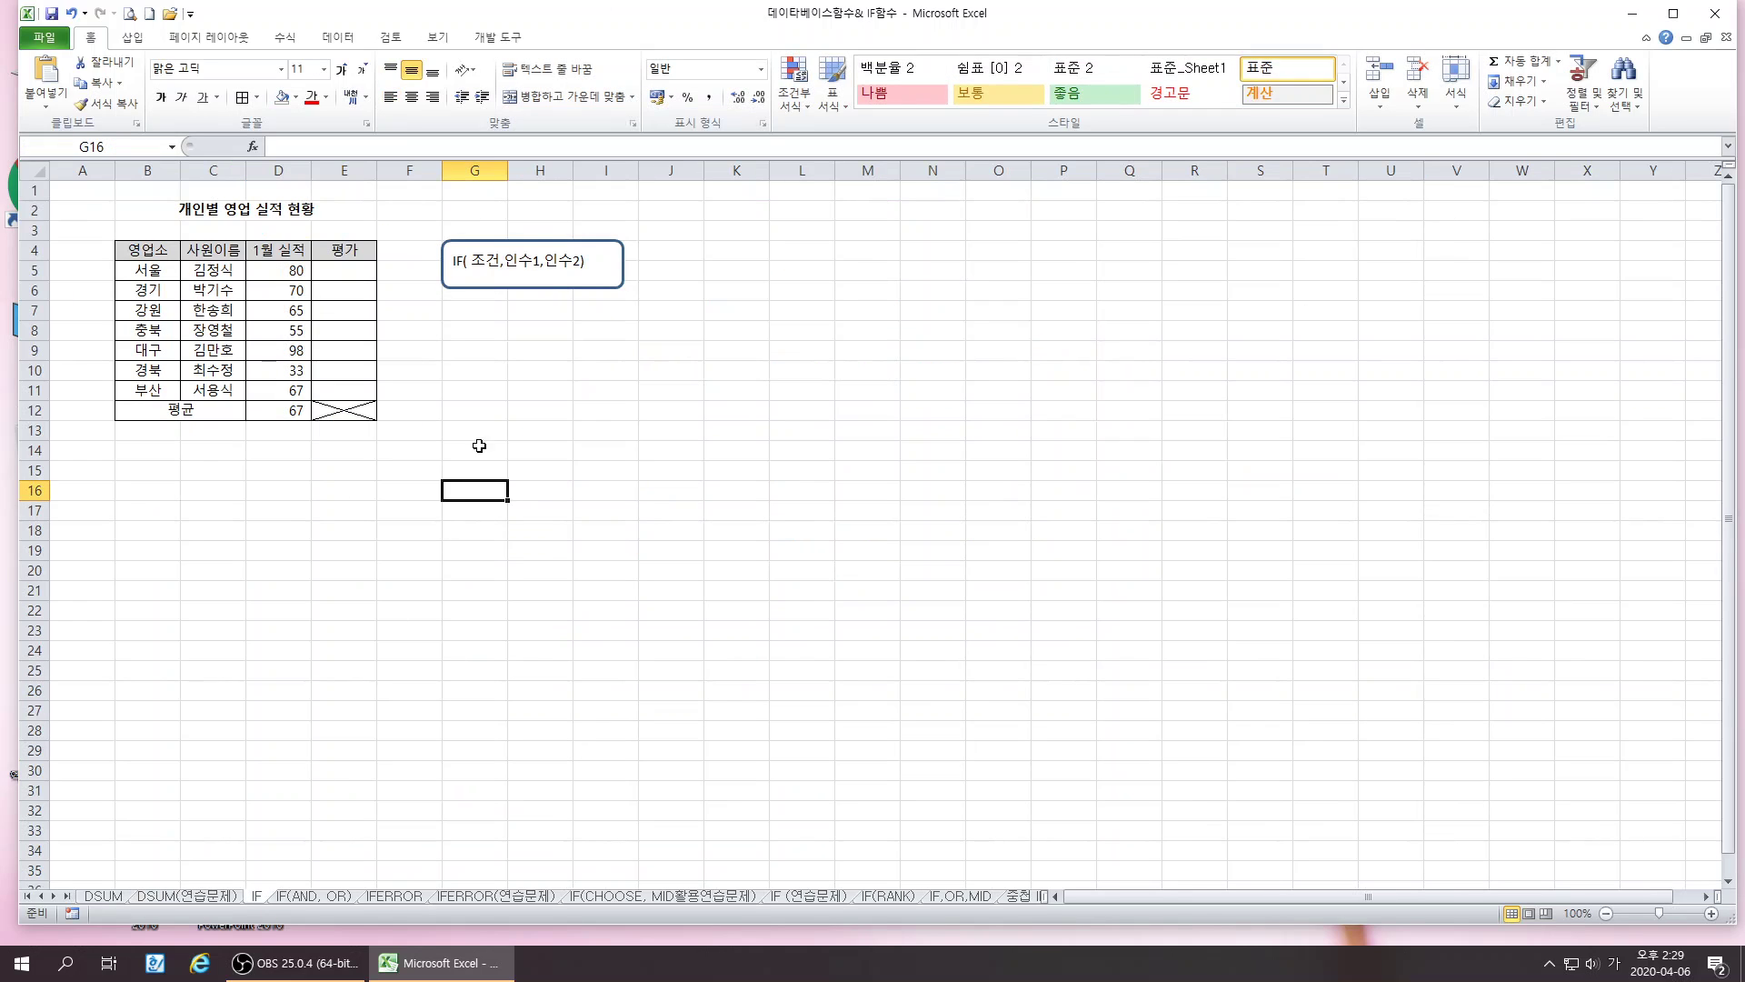
click(550, 291)
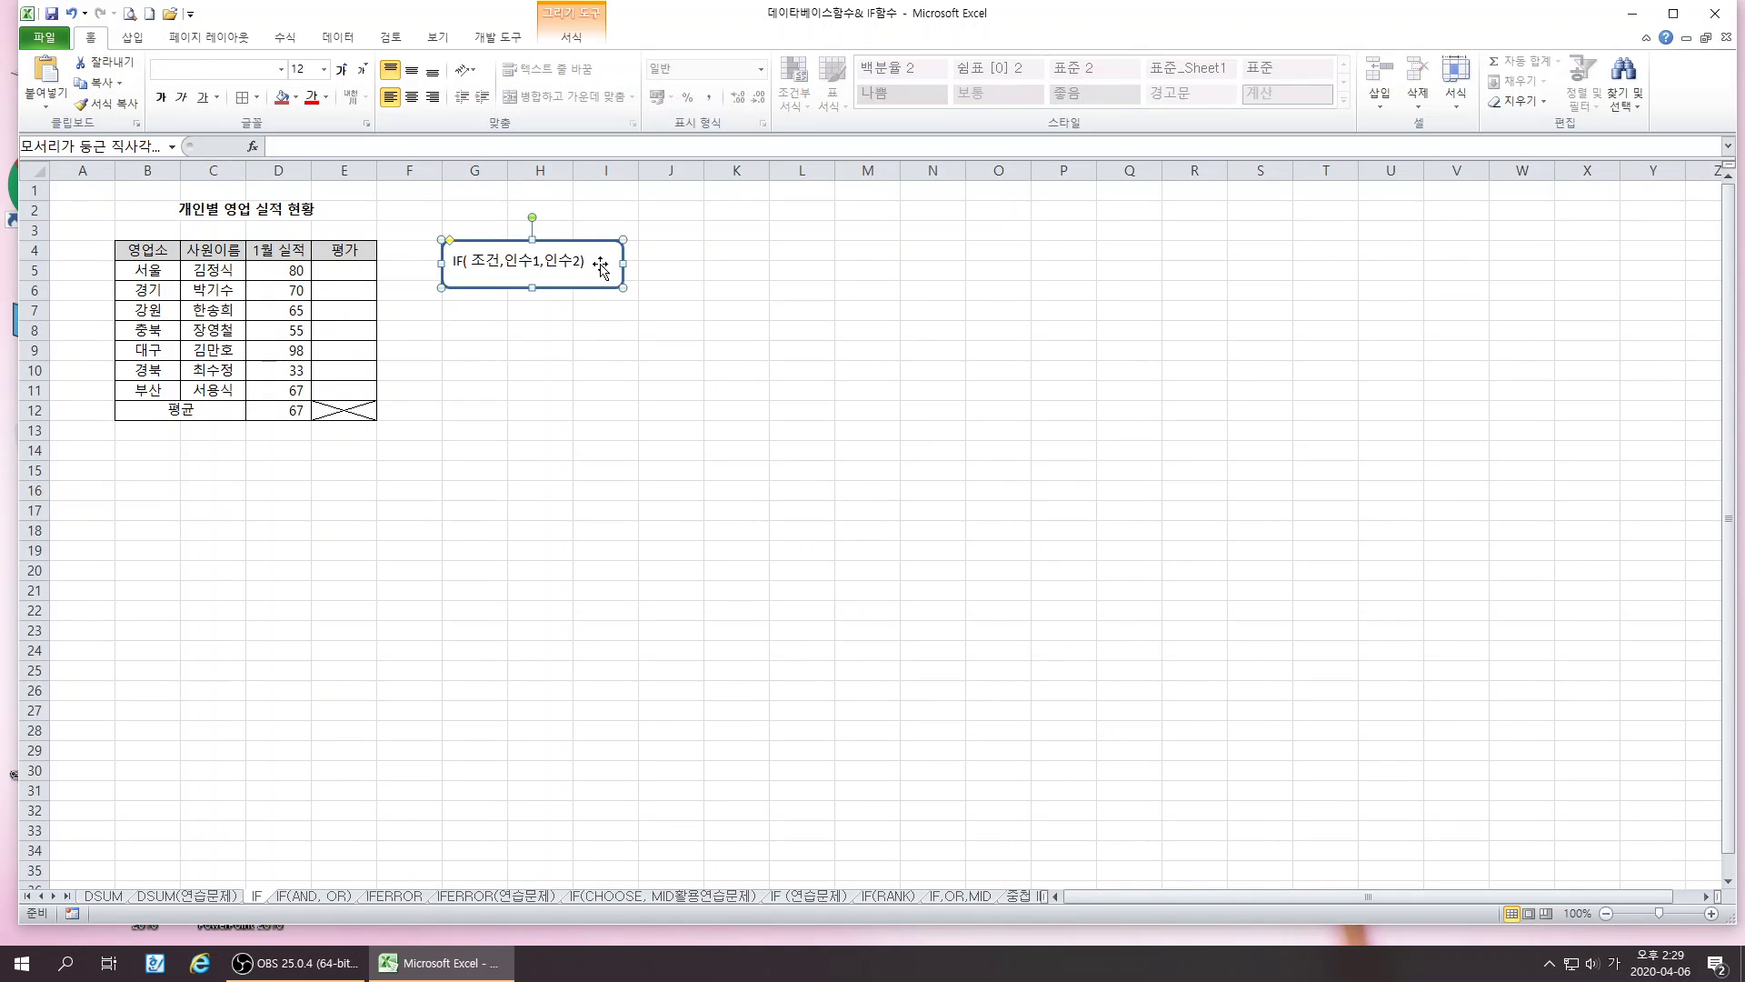
drag(626, 265, 583, 256)
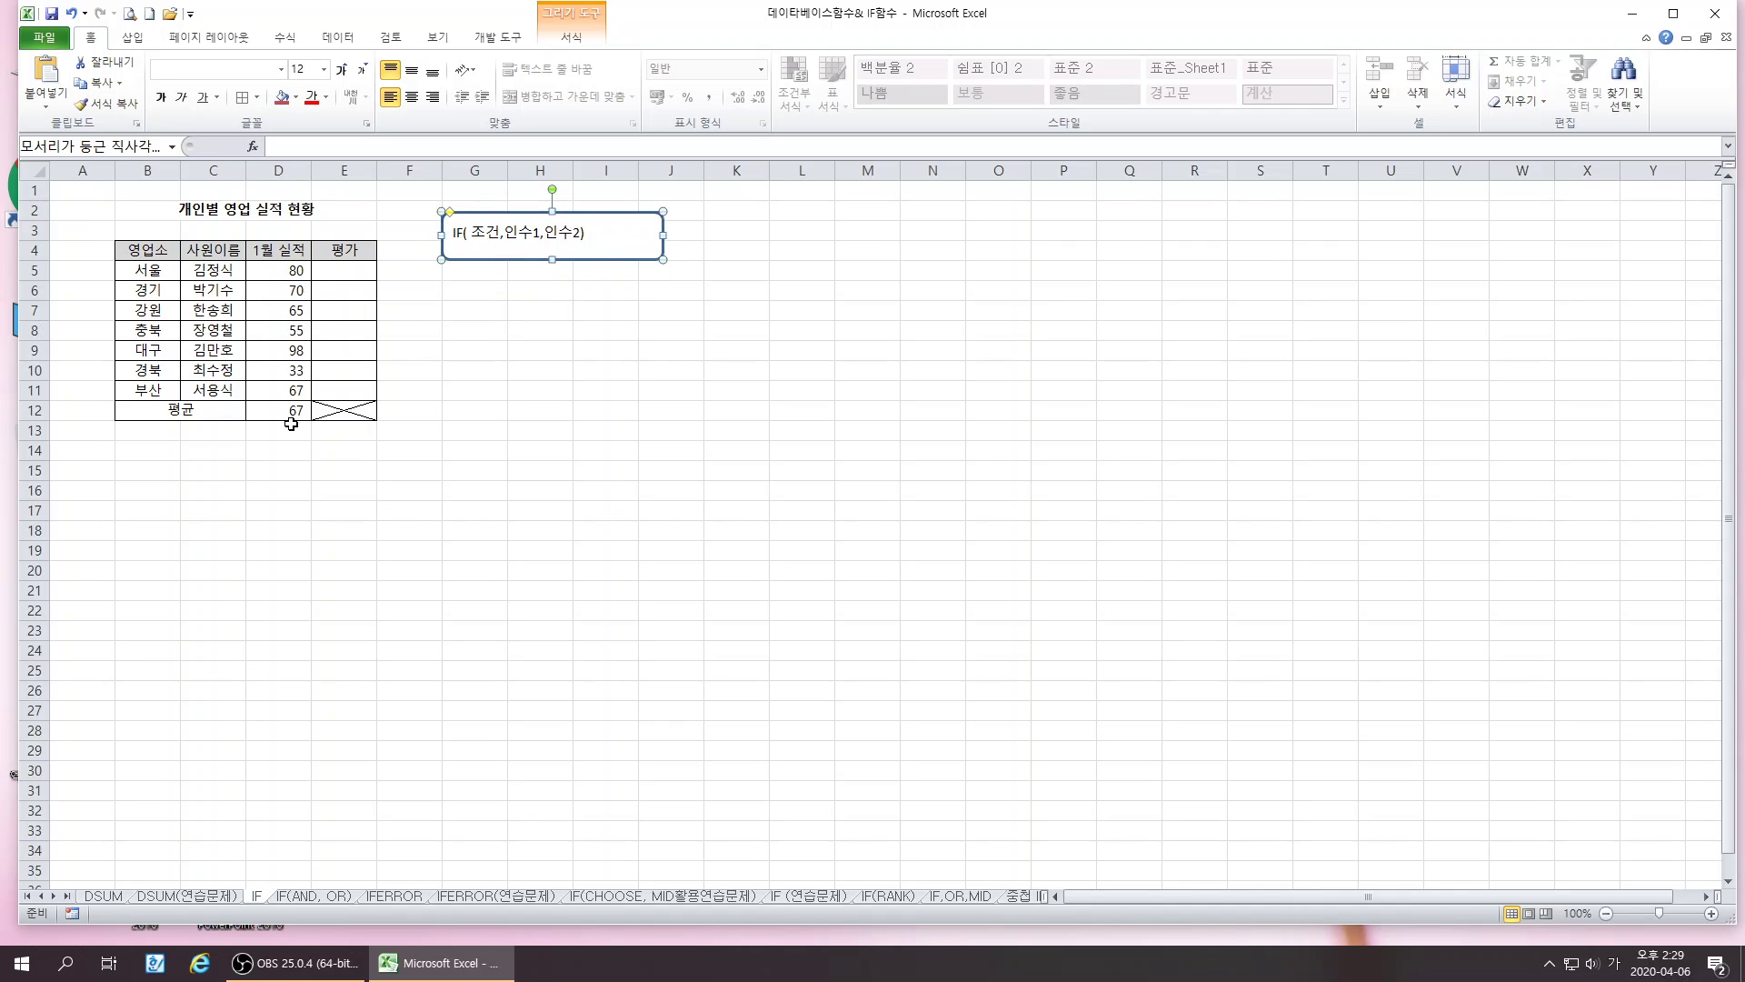
click(741, 507)
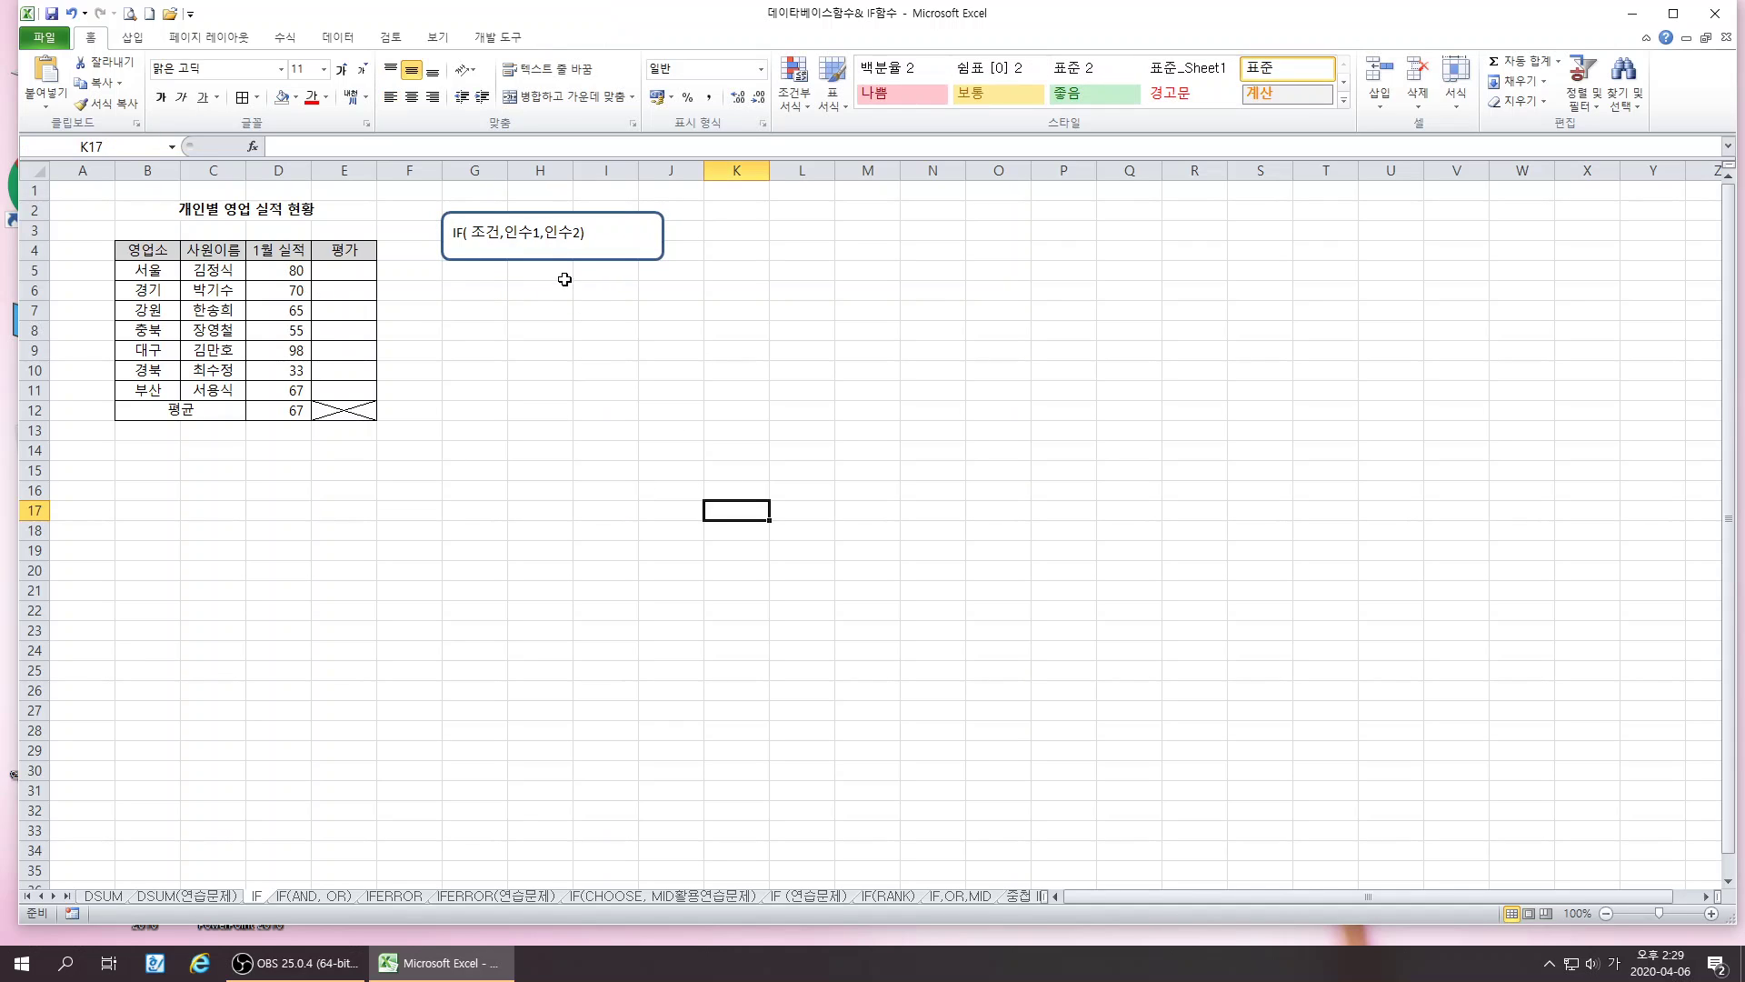
click(512, 264)
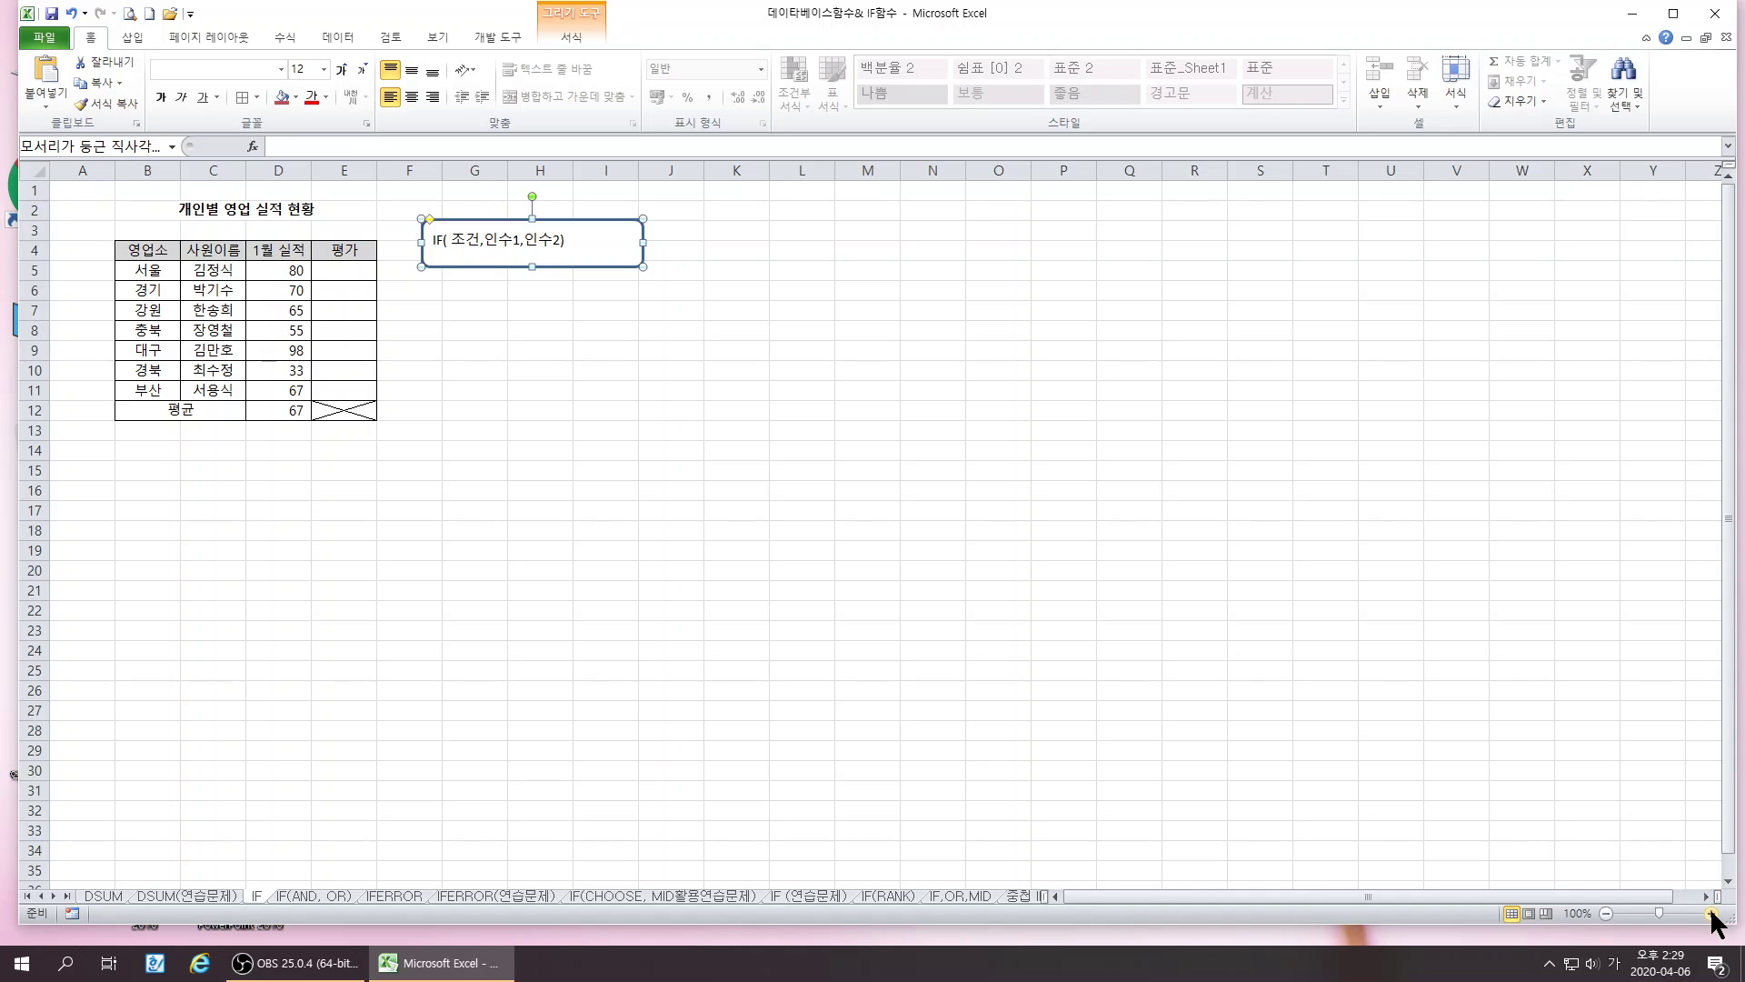
- Enlarge the IF sheet's zoom to 180% and narrow the empty column A
click(1711, 913)
click(1711, 912)
click(1711, 912)
click(1711, 912)
click(1711, 913)
click(1711, 913)
click(1712, 912)
click(1711, 913)
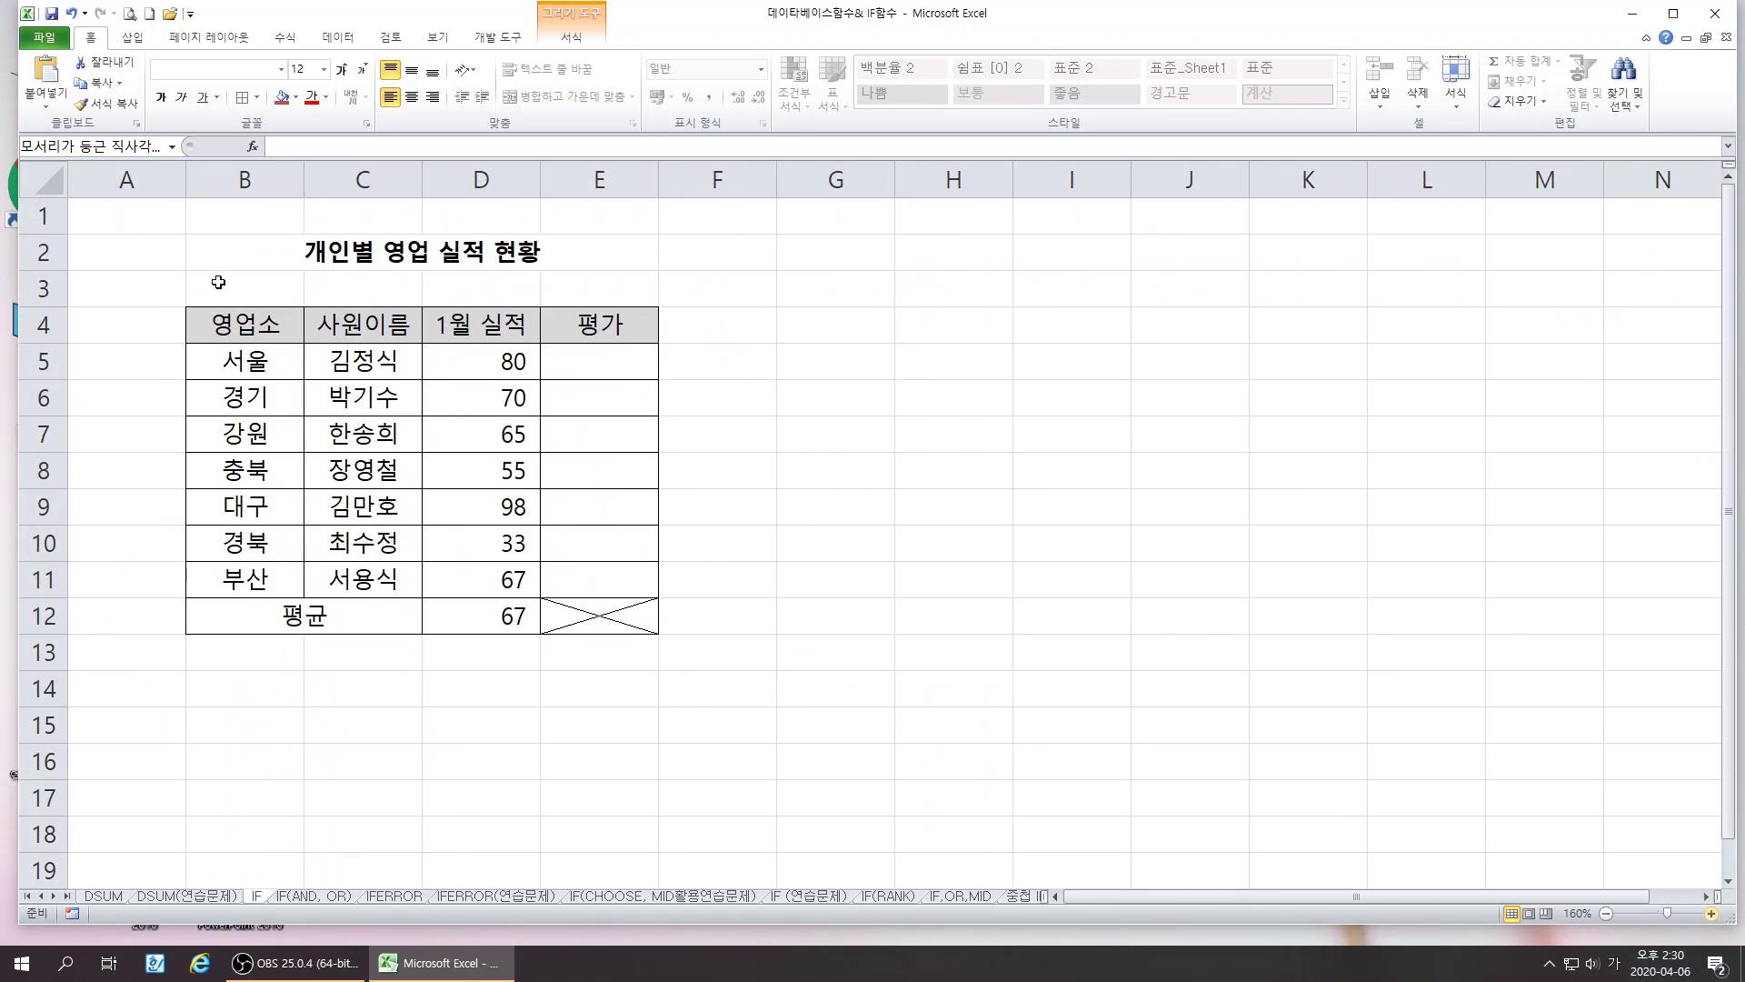
drag(185, 179, 96, 179)
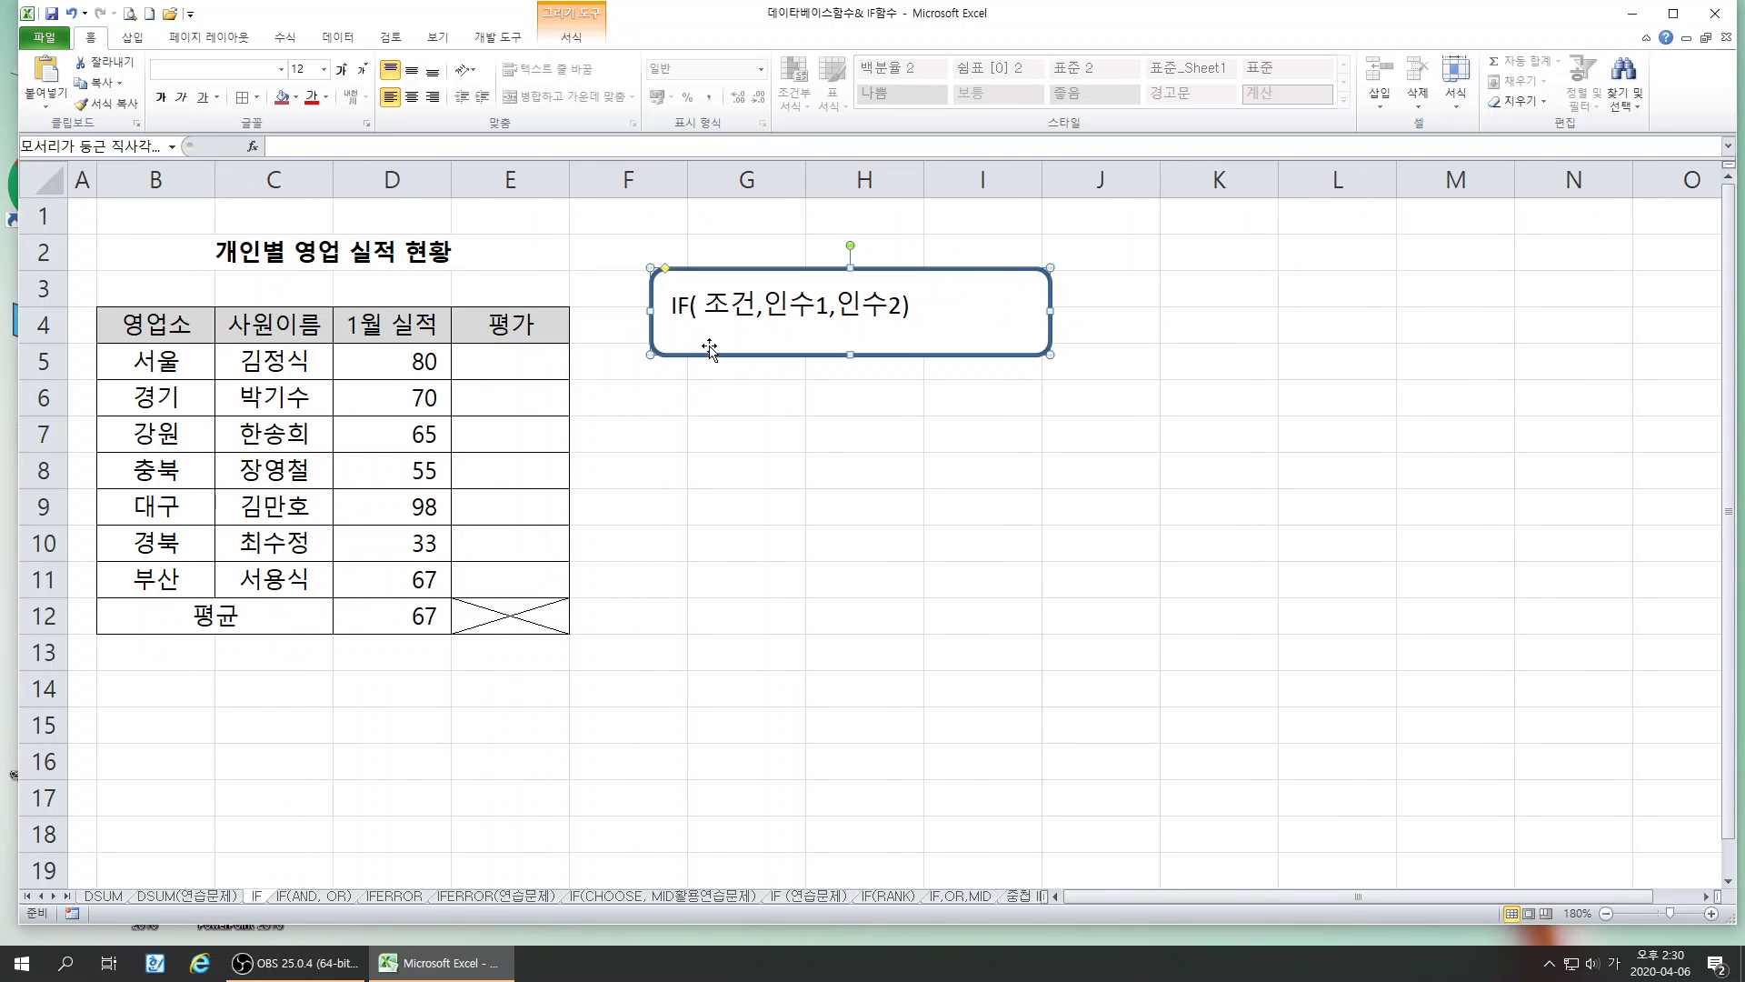
- Add a second line reading 참 , 거짓 to the IF syntax box, make the box taller and shift it up slightly
mouse_move(850, 358)
mouse_down()
mouse_move(841, 338)
mouse_move(874, 338)
mouse_up()
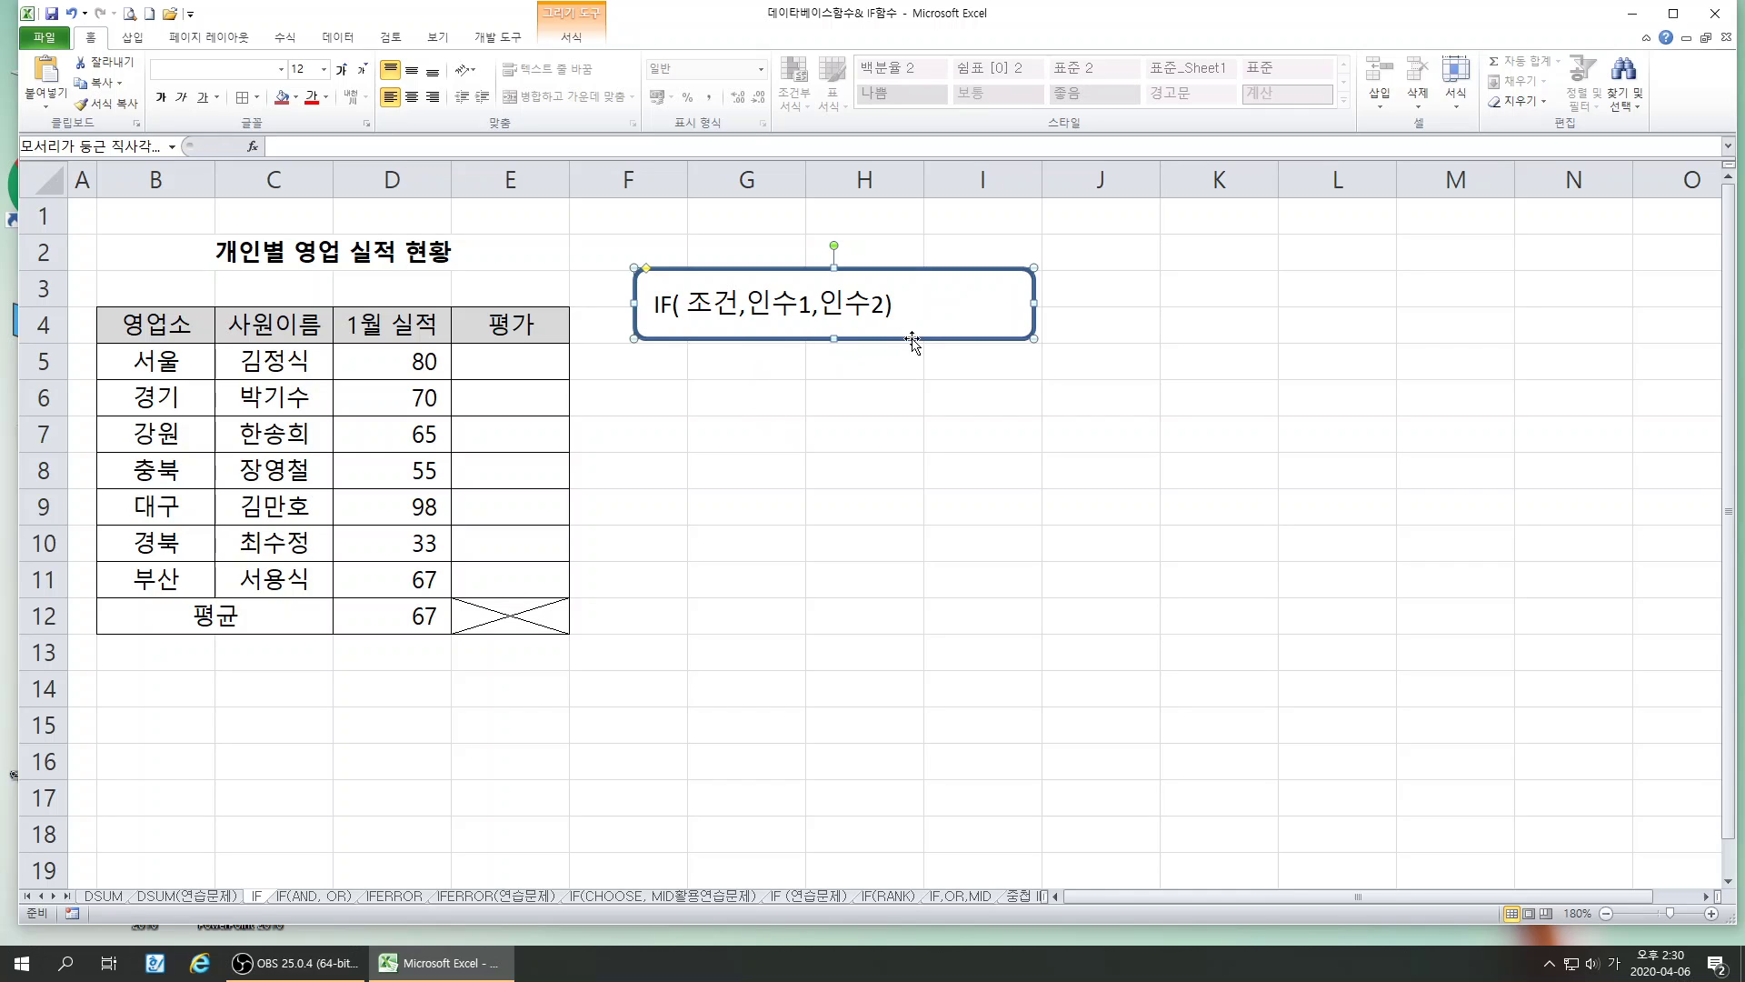
drag(835, 339, 834, 365)
click(900, 309)
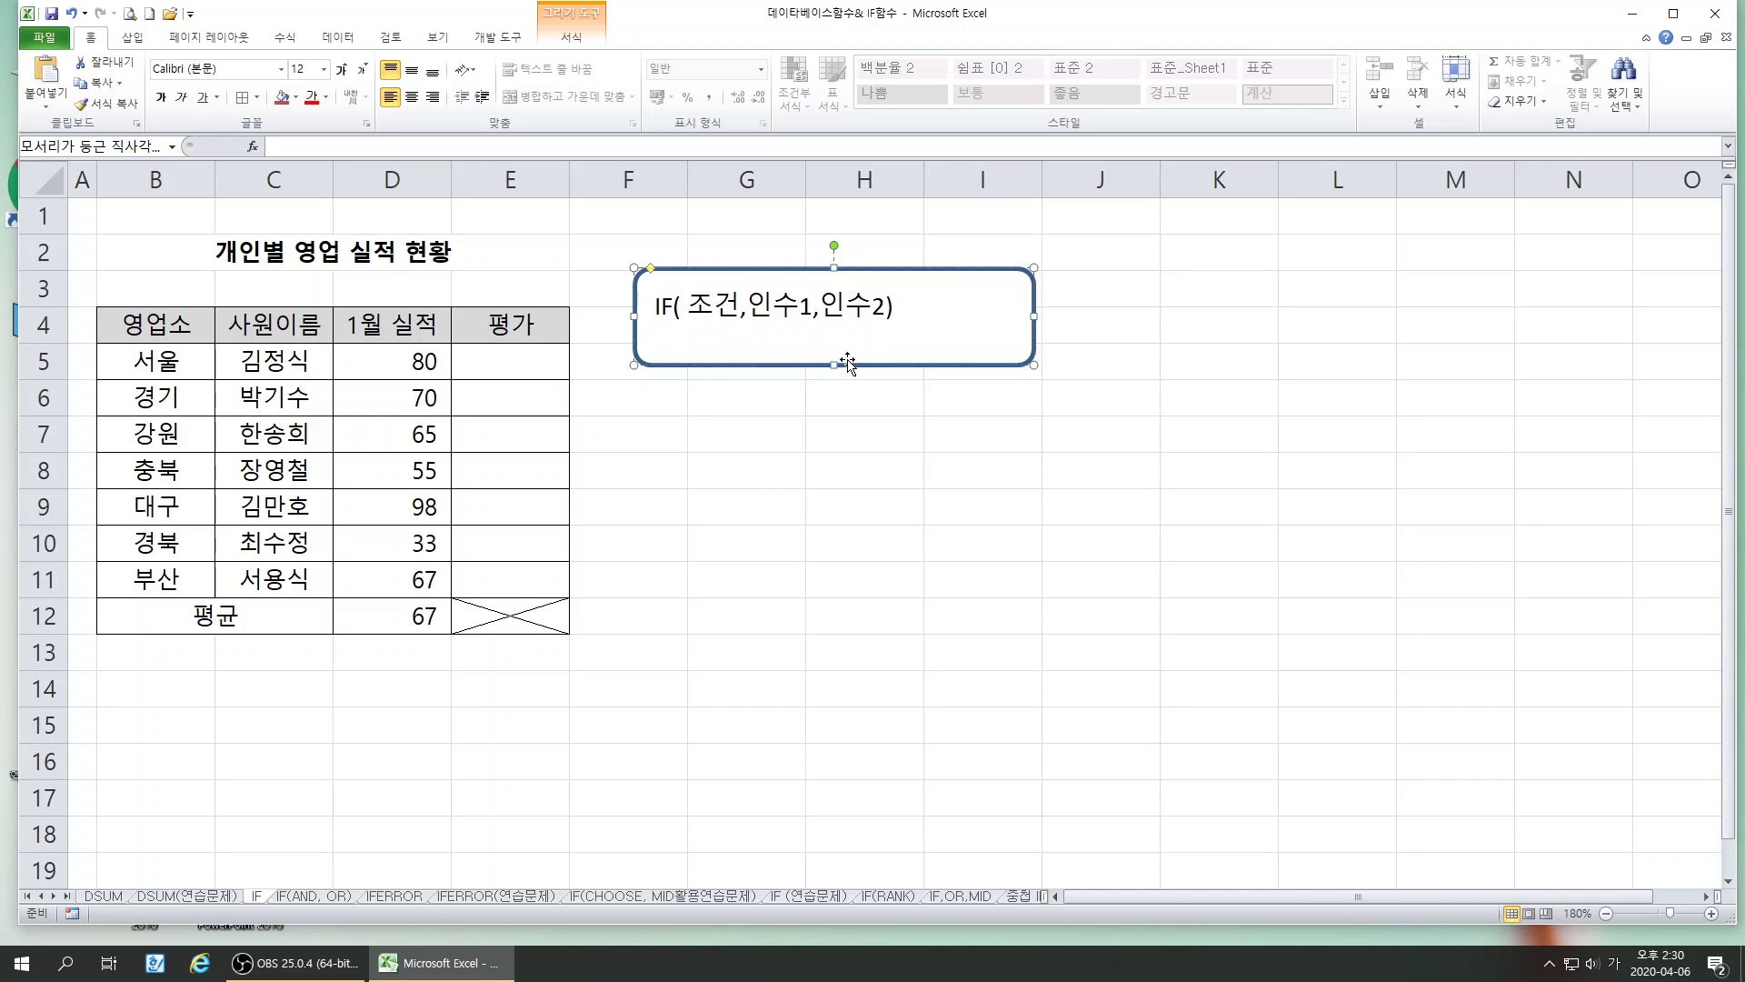
text(참  ,거짓)
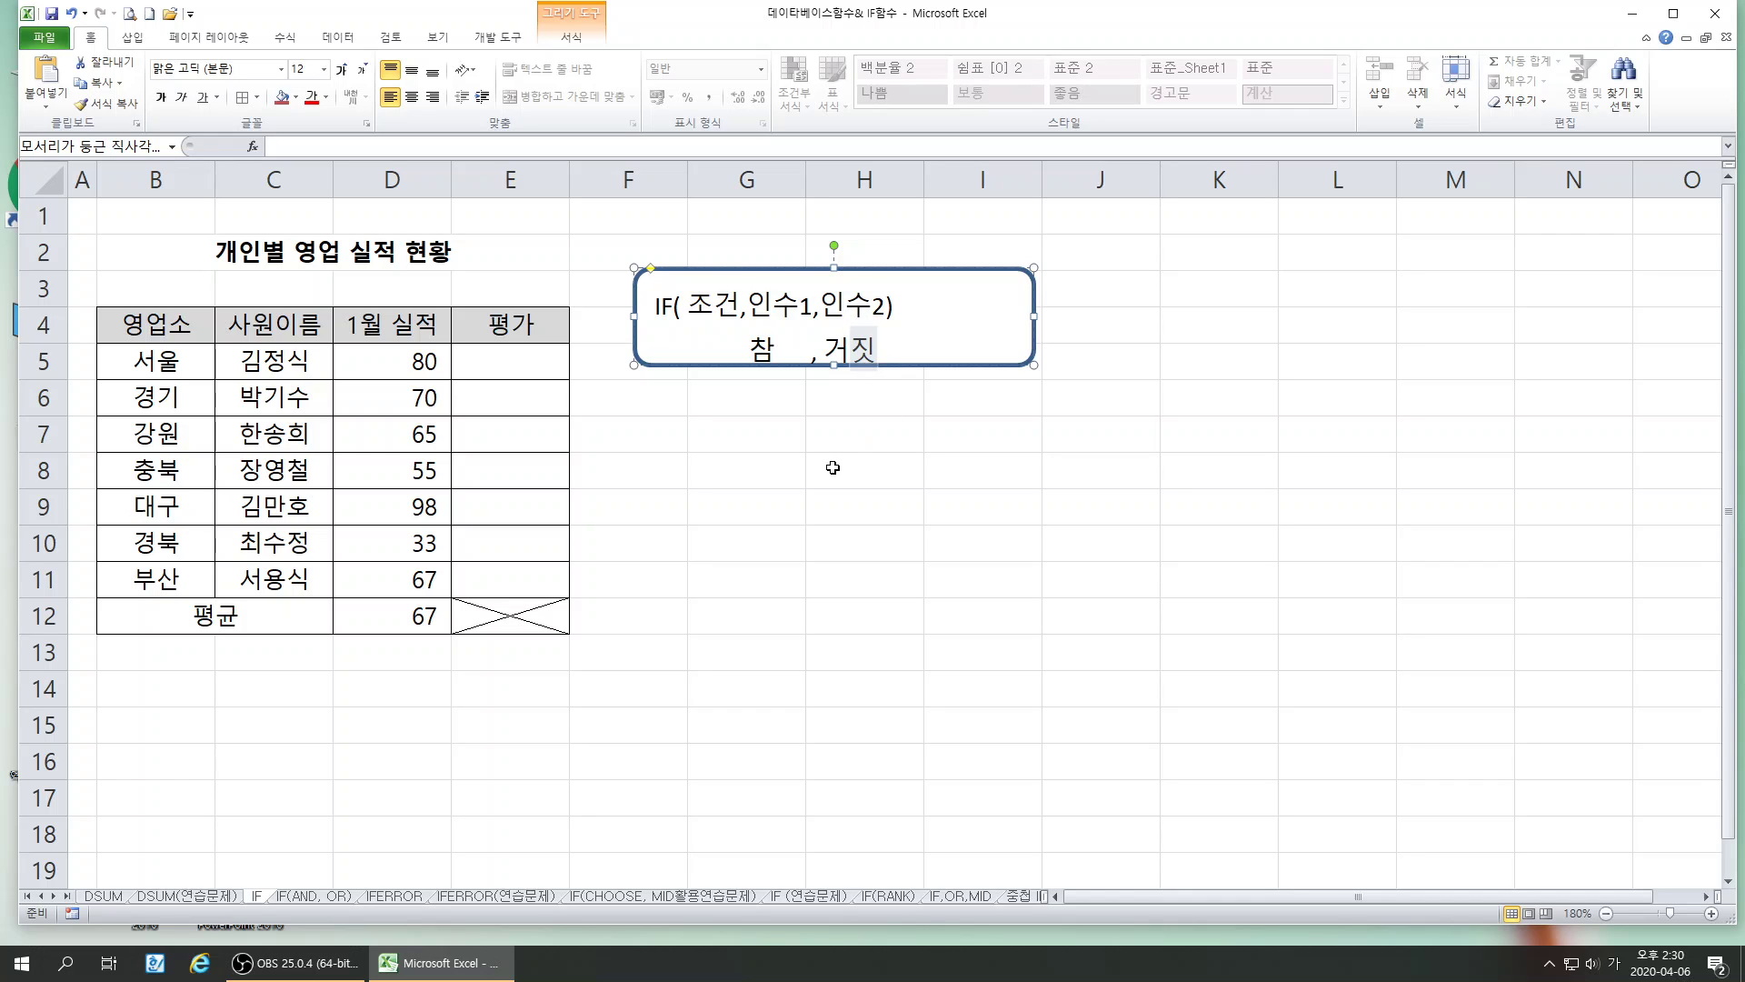
click(787, 472)
click(831, 365)
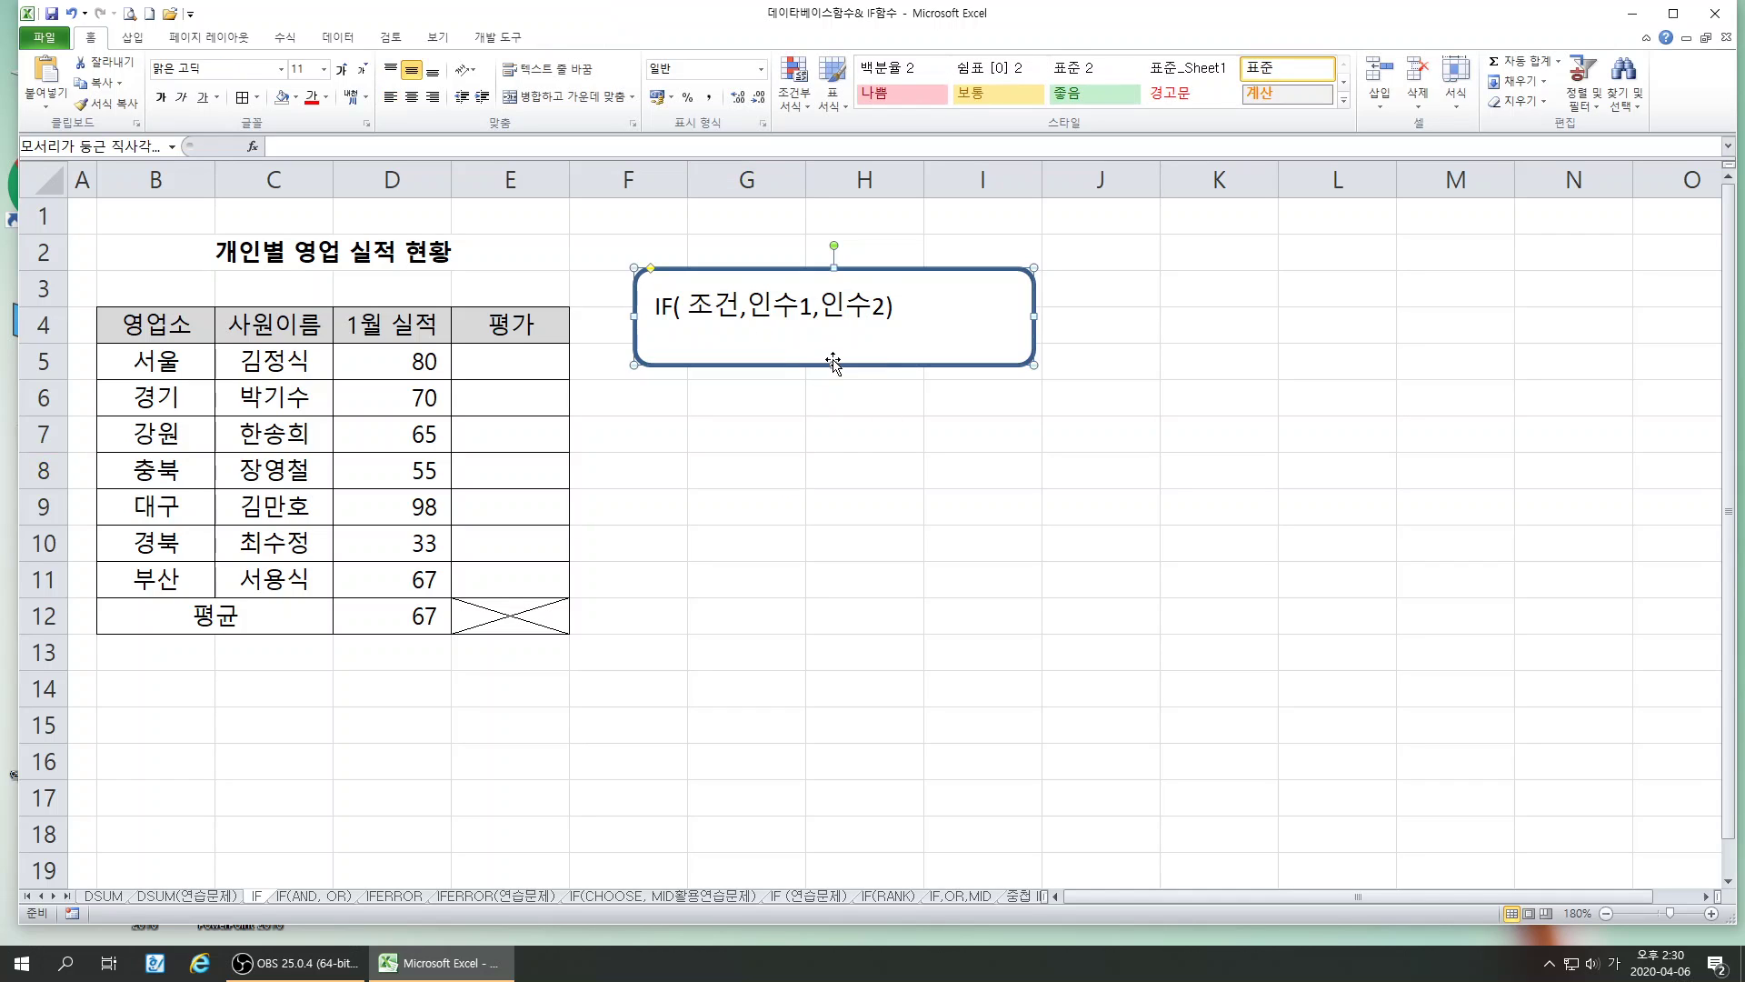
drag(834, 367, 834, 392)
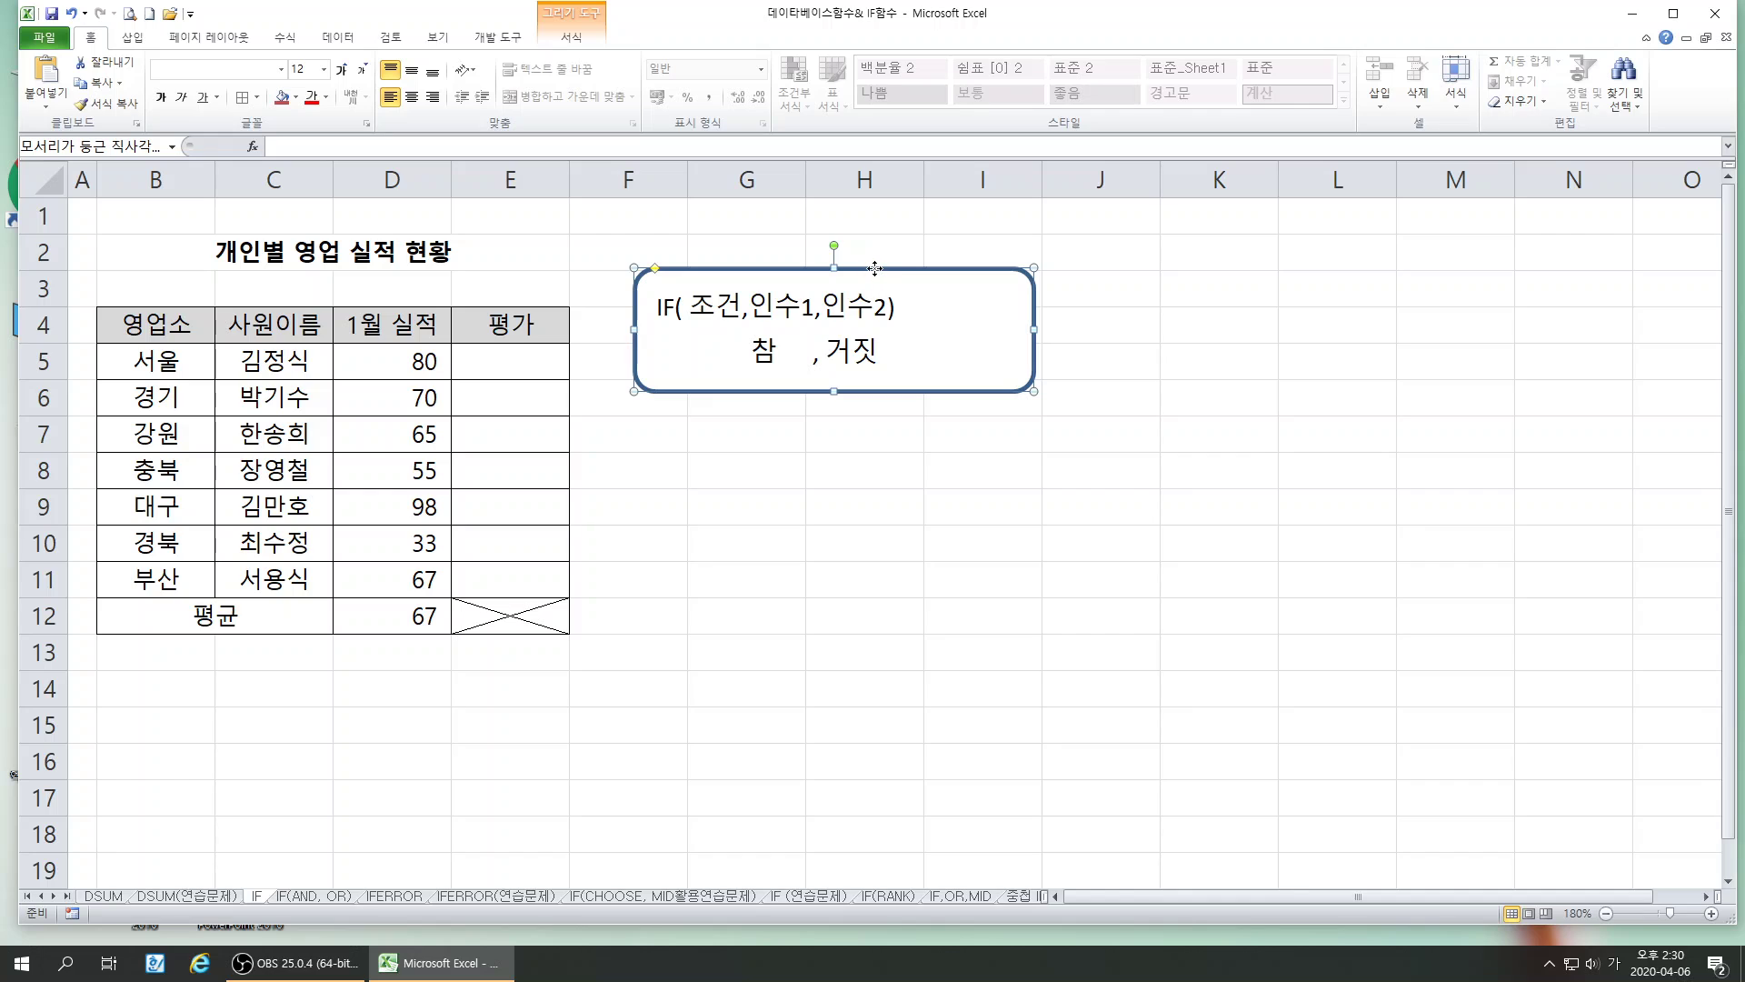
drag(869, 268, 870, 241)
- Examine the 조건, 인수1 and 인수2 parts of the syntax in the IF box
drag(693, 278, 743, 278)
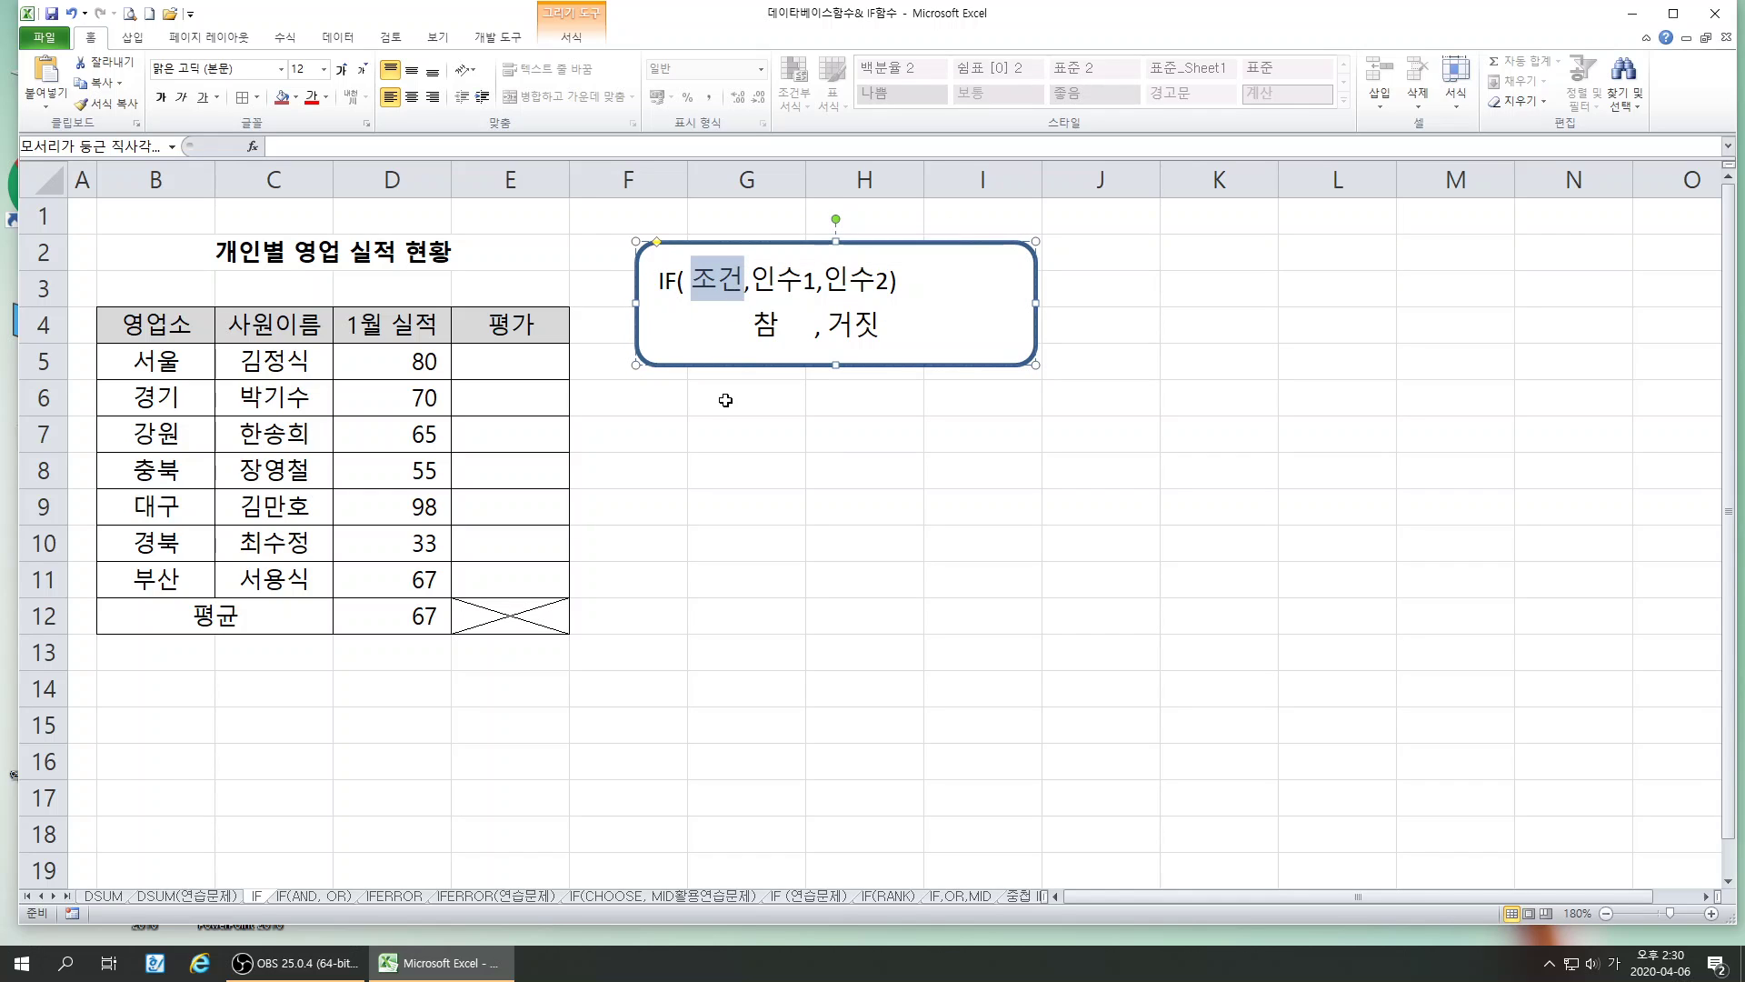
click(724, 364)
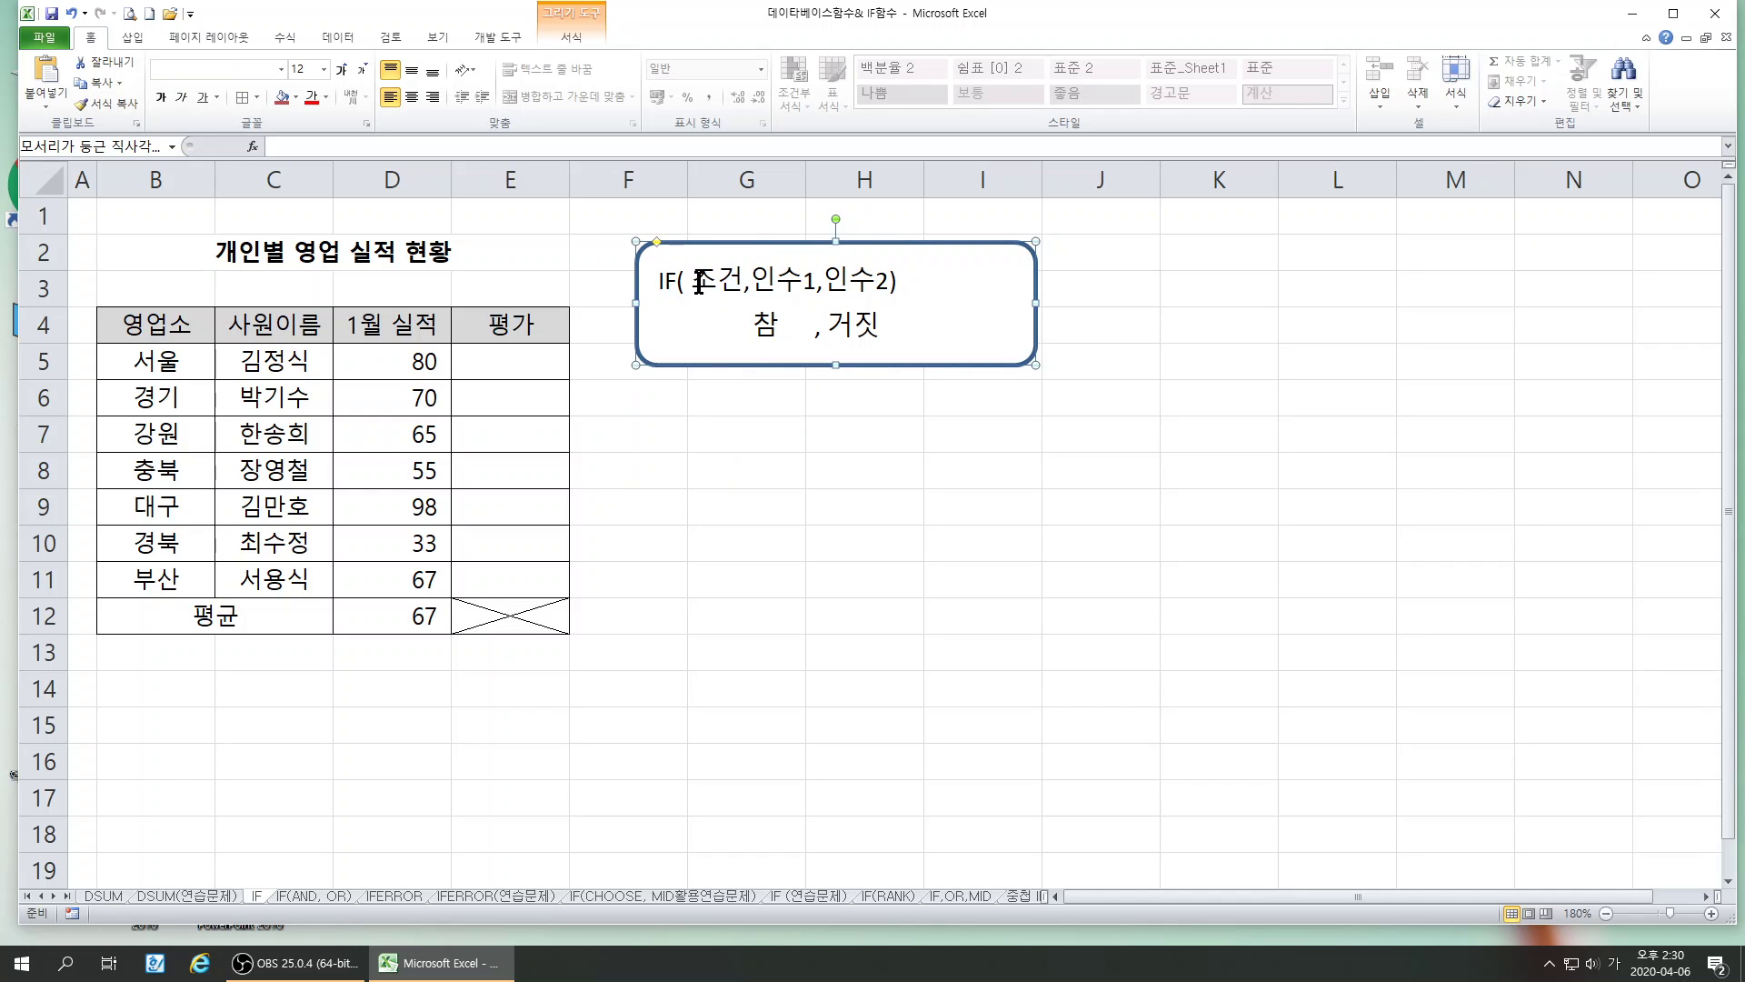
drag(752, 280, 872, 281)
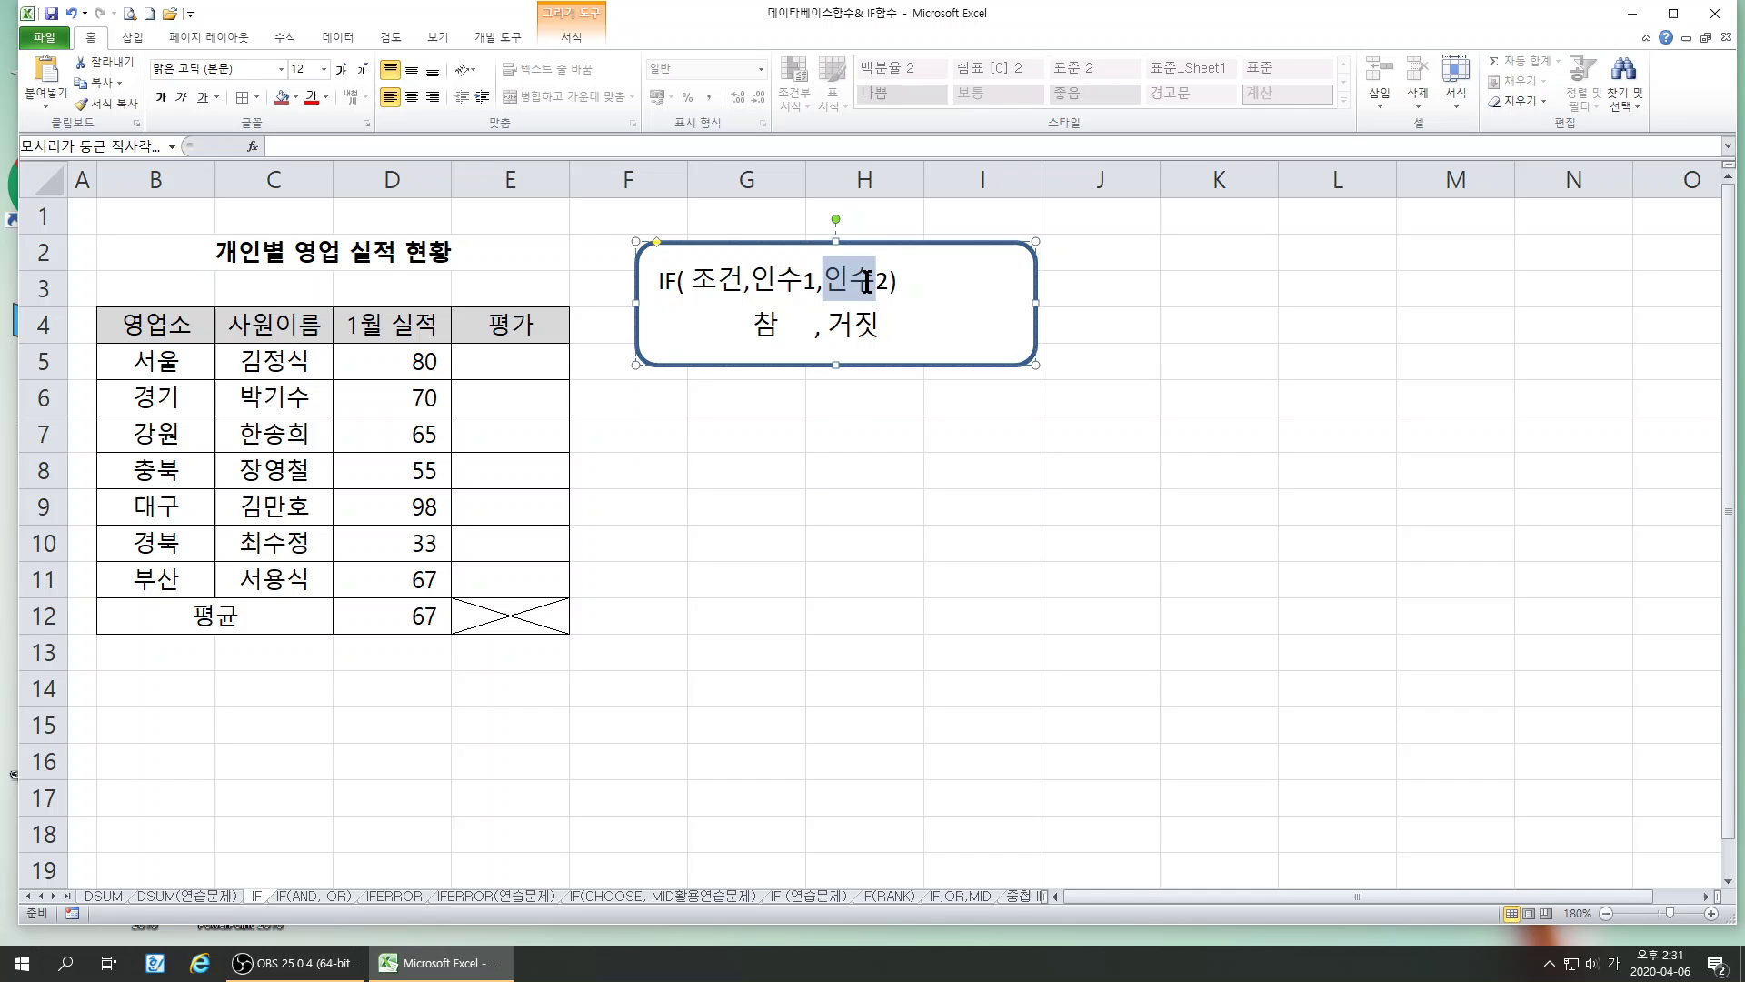
click(869, 424)
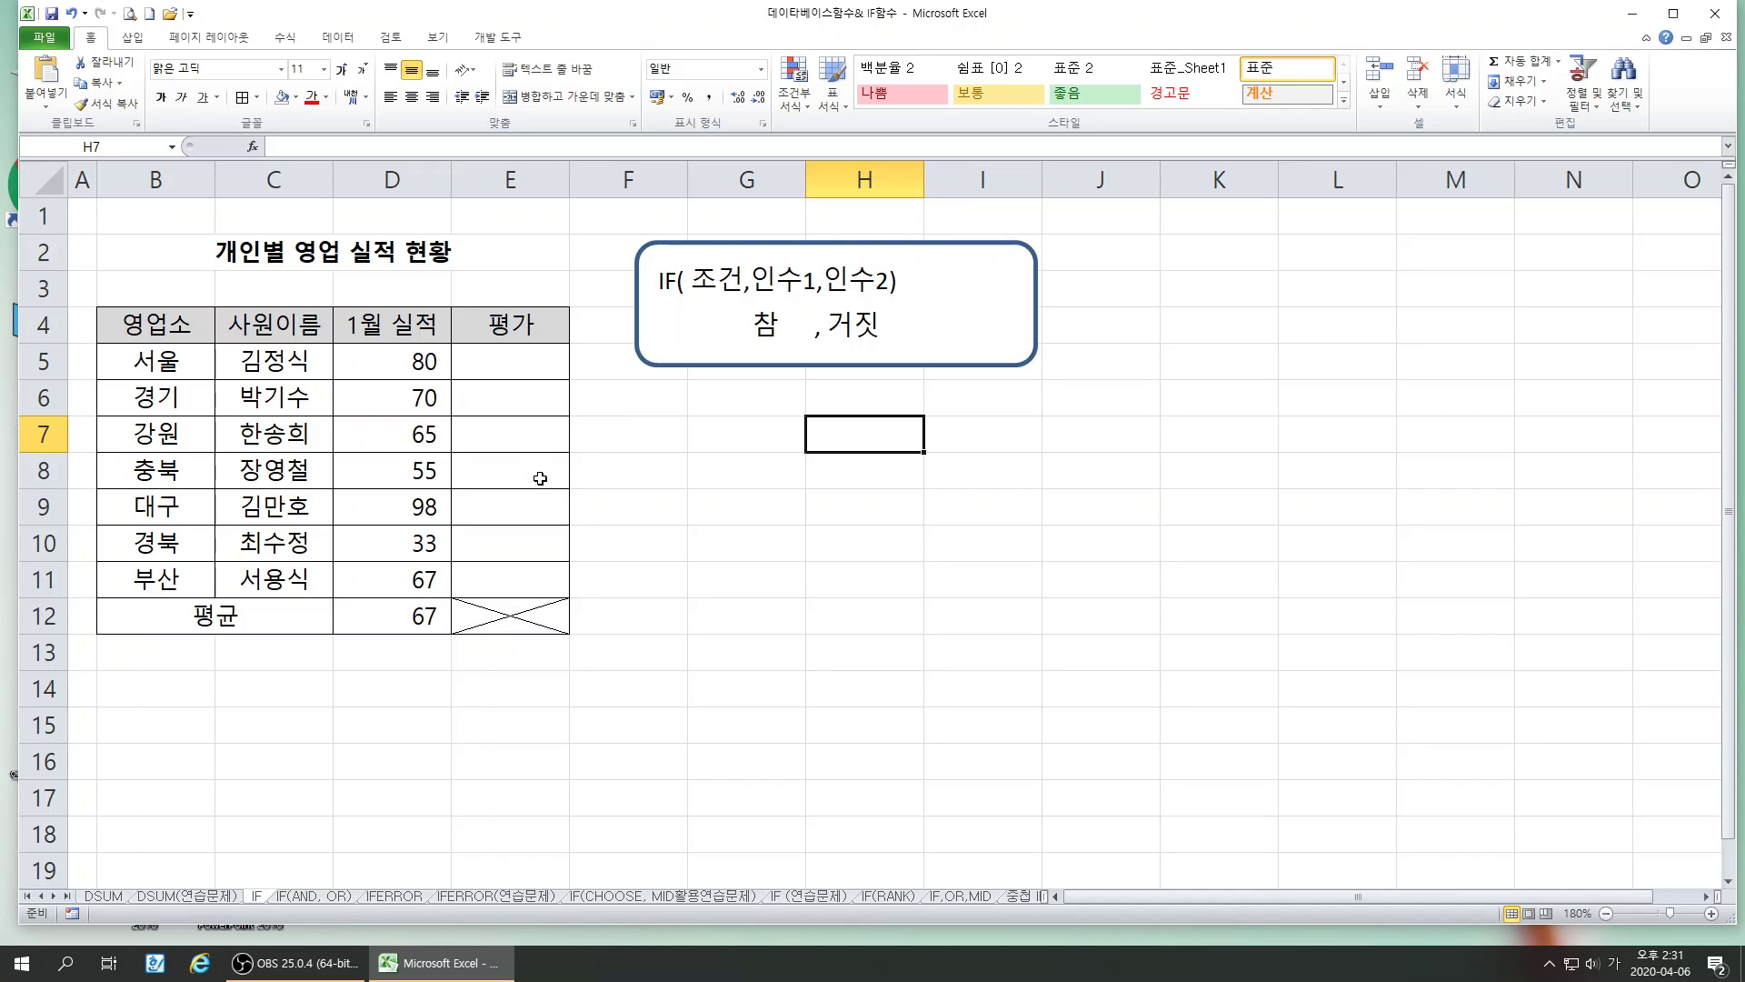
drag(692, 280, 742, 281)
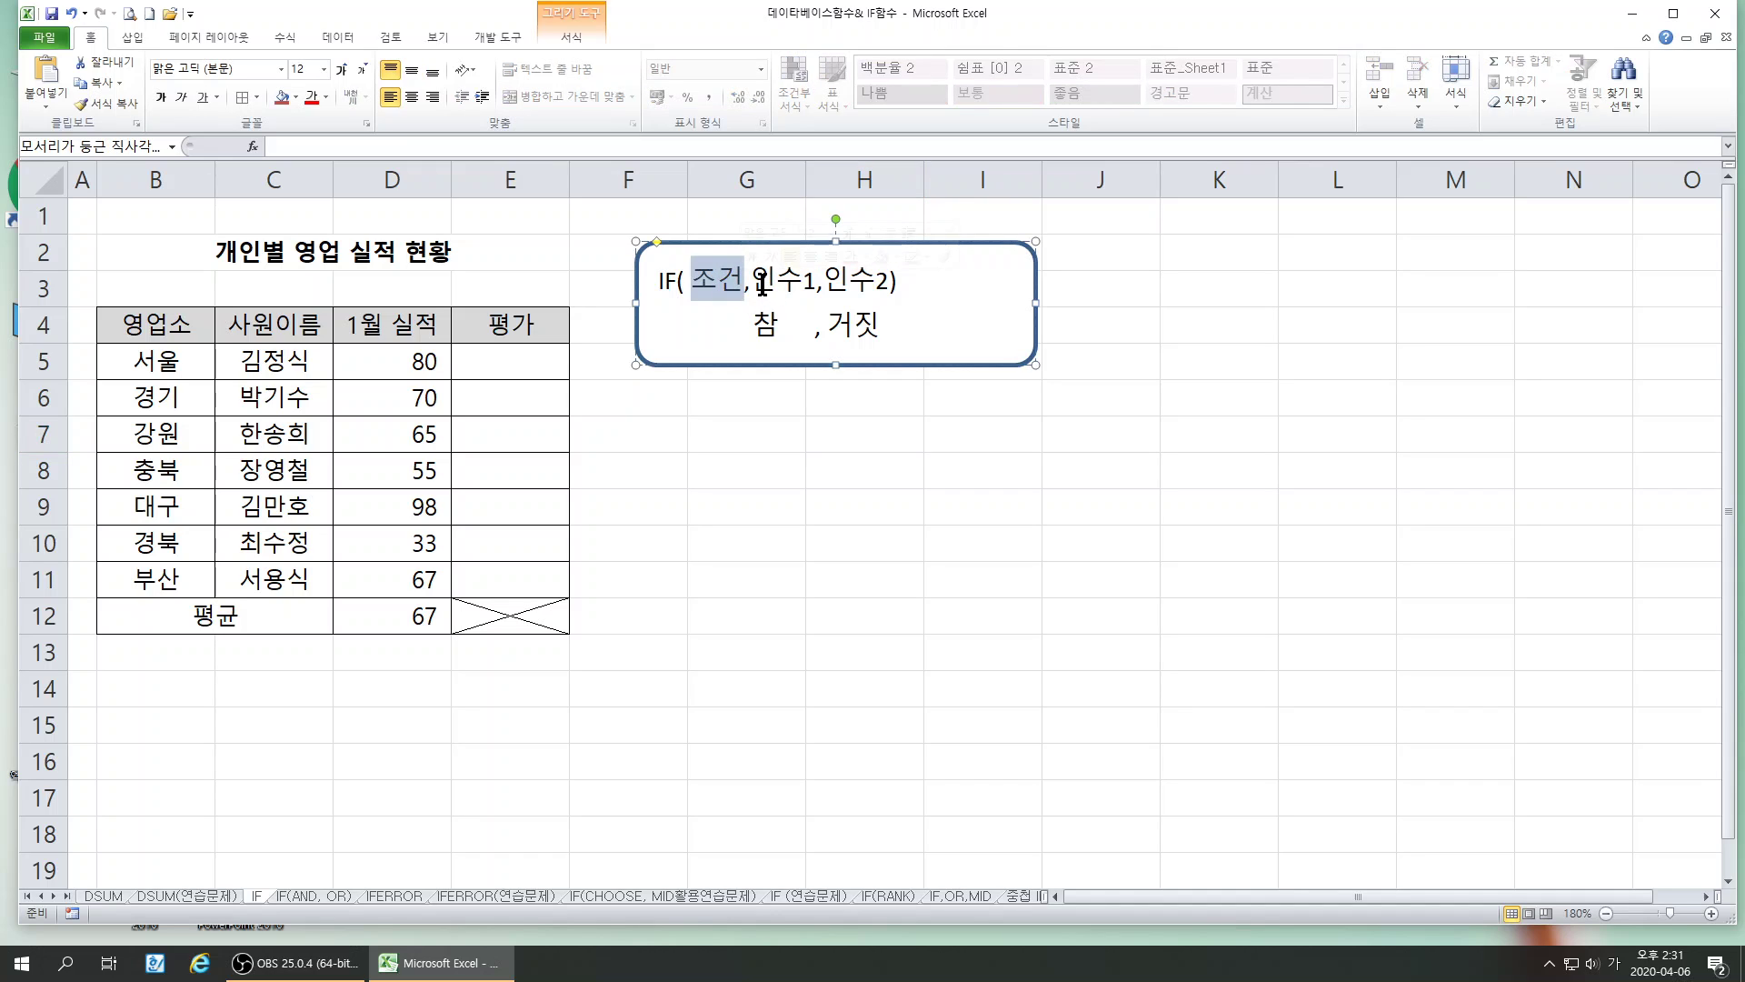
click(789, 284)
drag(789, 285, 804, 284)
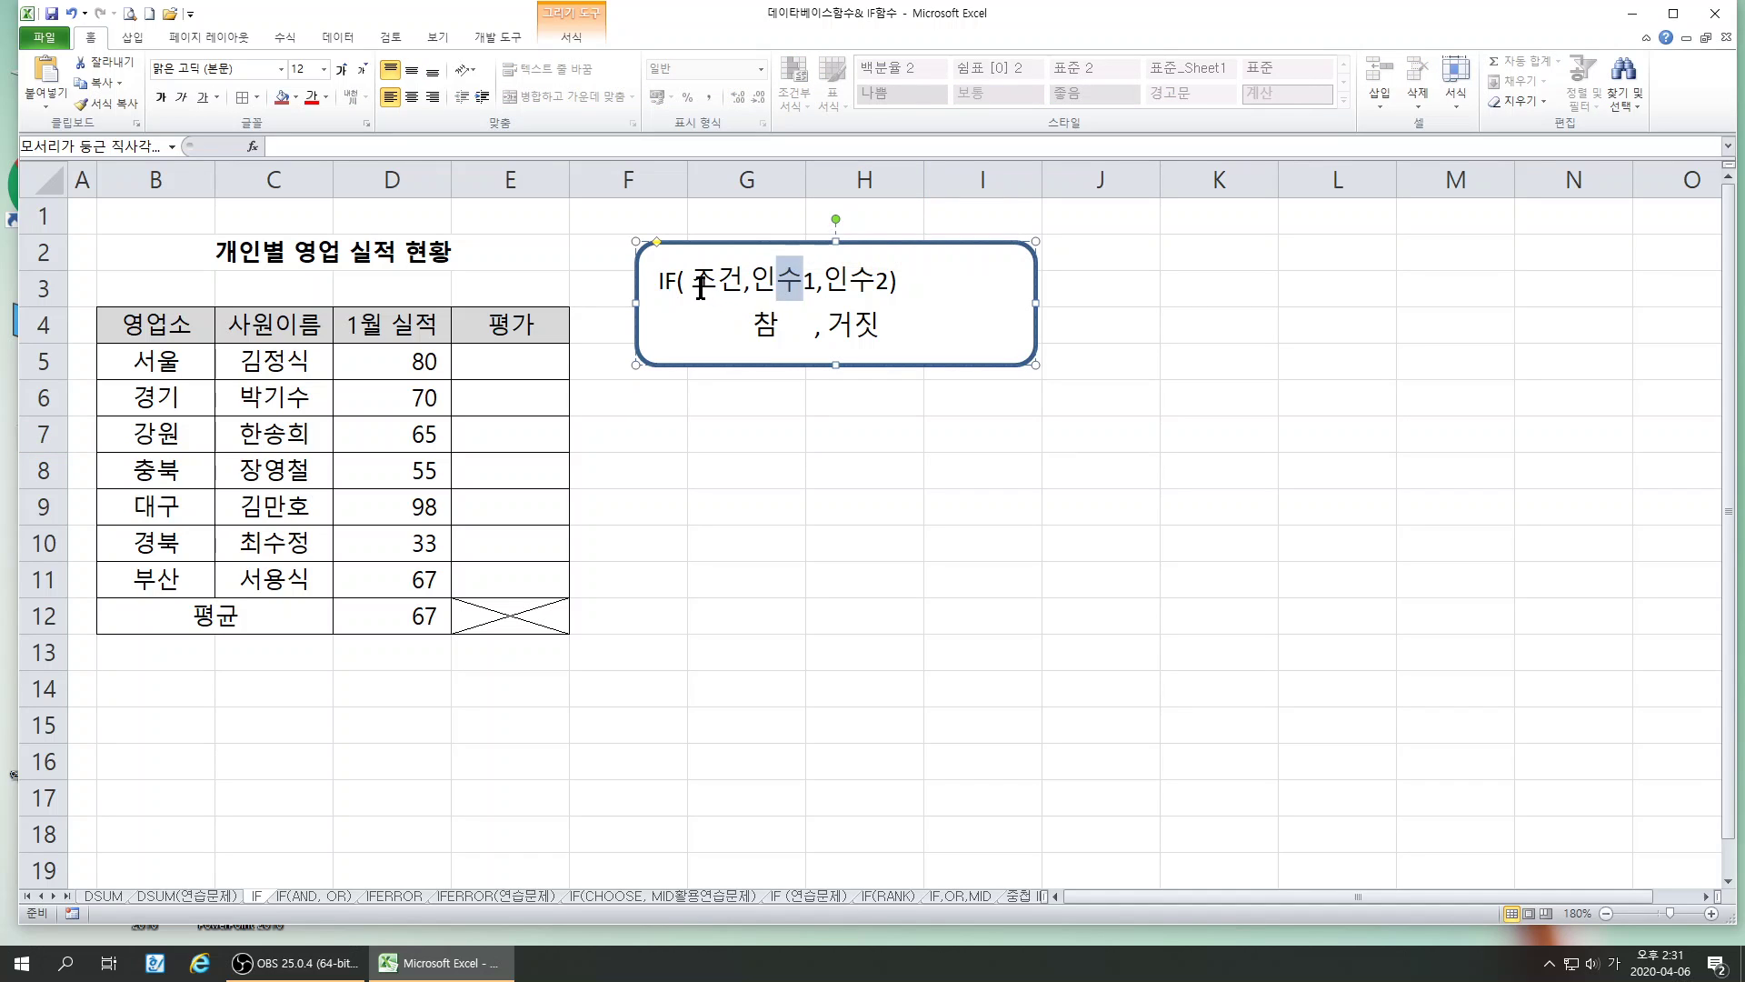
drag(693, 281, 862, 284)
click(861, 470)
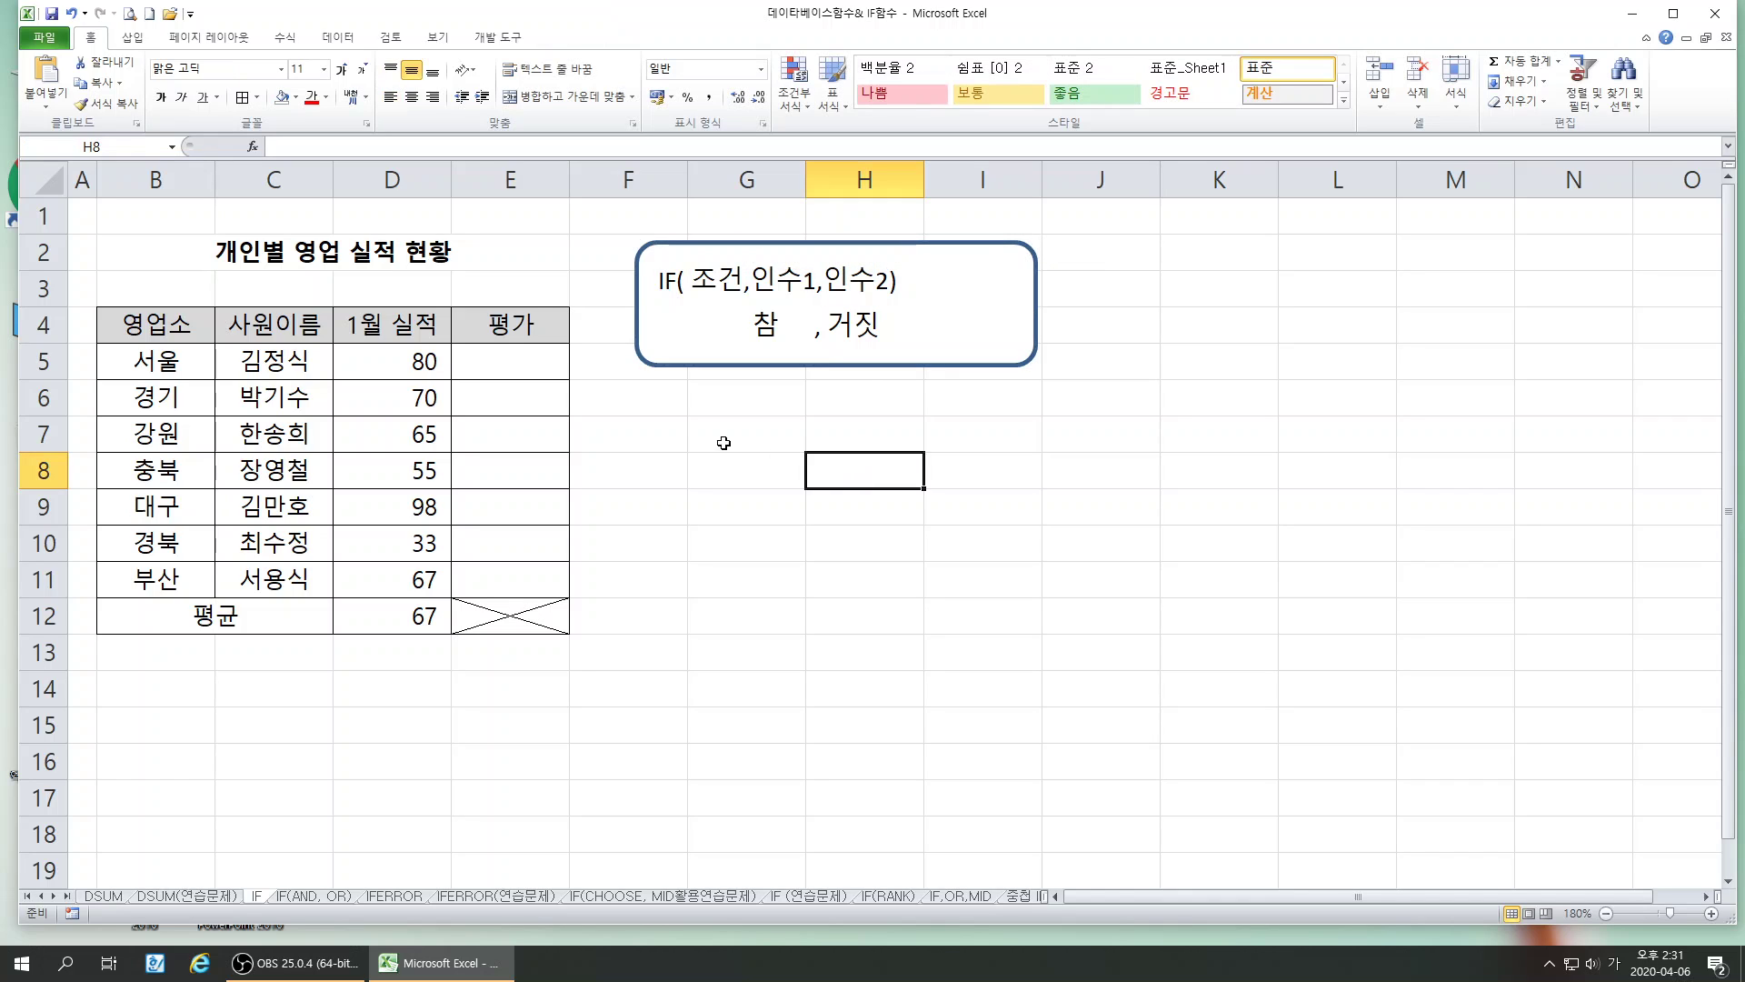
- Reduce all the text in the IF syntax box to font size 10
mouse_move(837, 367)
mouse_down()
mouse_move(838, 312)
mouse_move(840, 364)
mouse_up()
drag(659, 273, 868, 314)
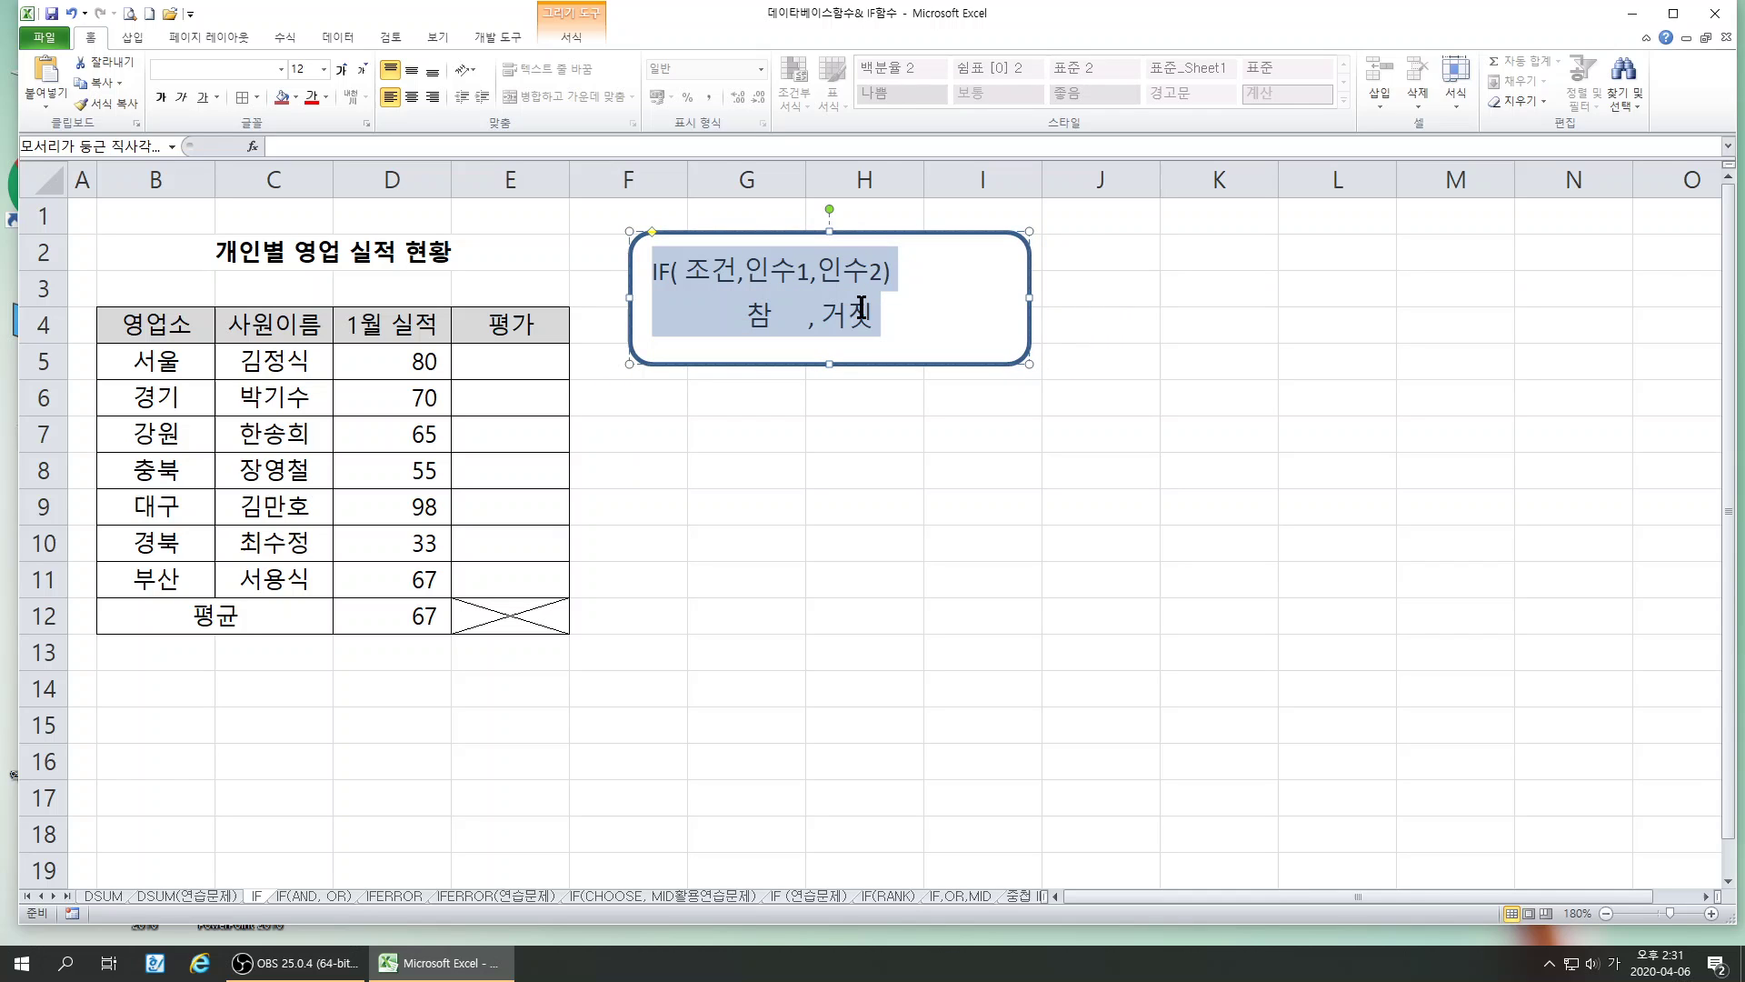
click(363, 72)
click(364, 72)
click(364, 72)
click(364, 72)
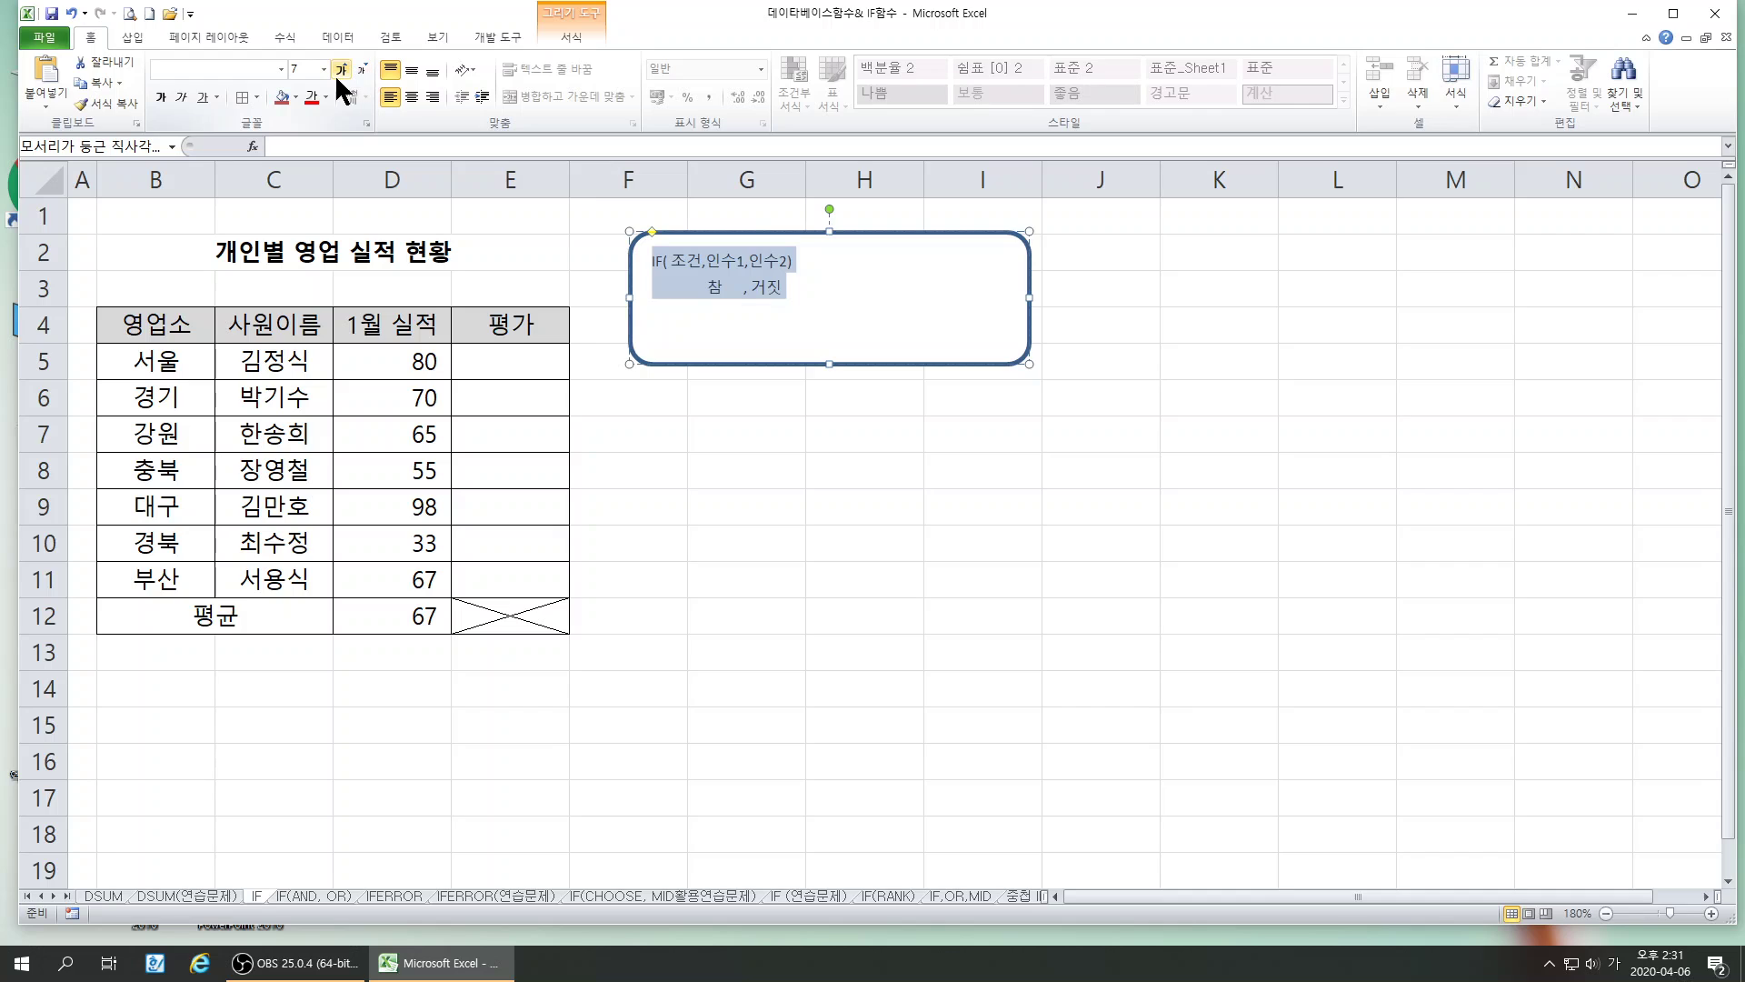
click(341, 72)
click(341, 72)
click(341, 71)
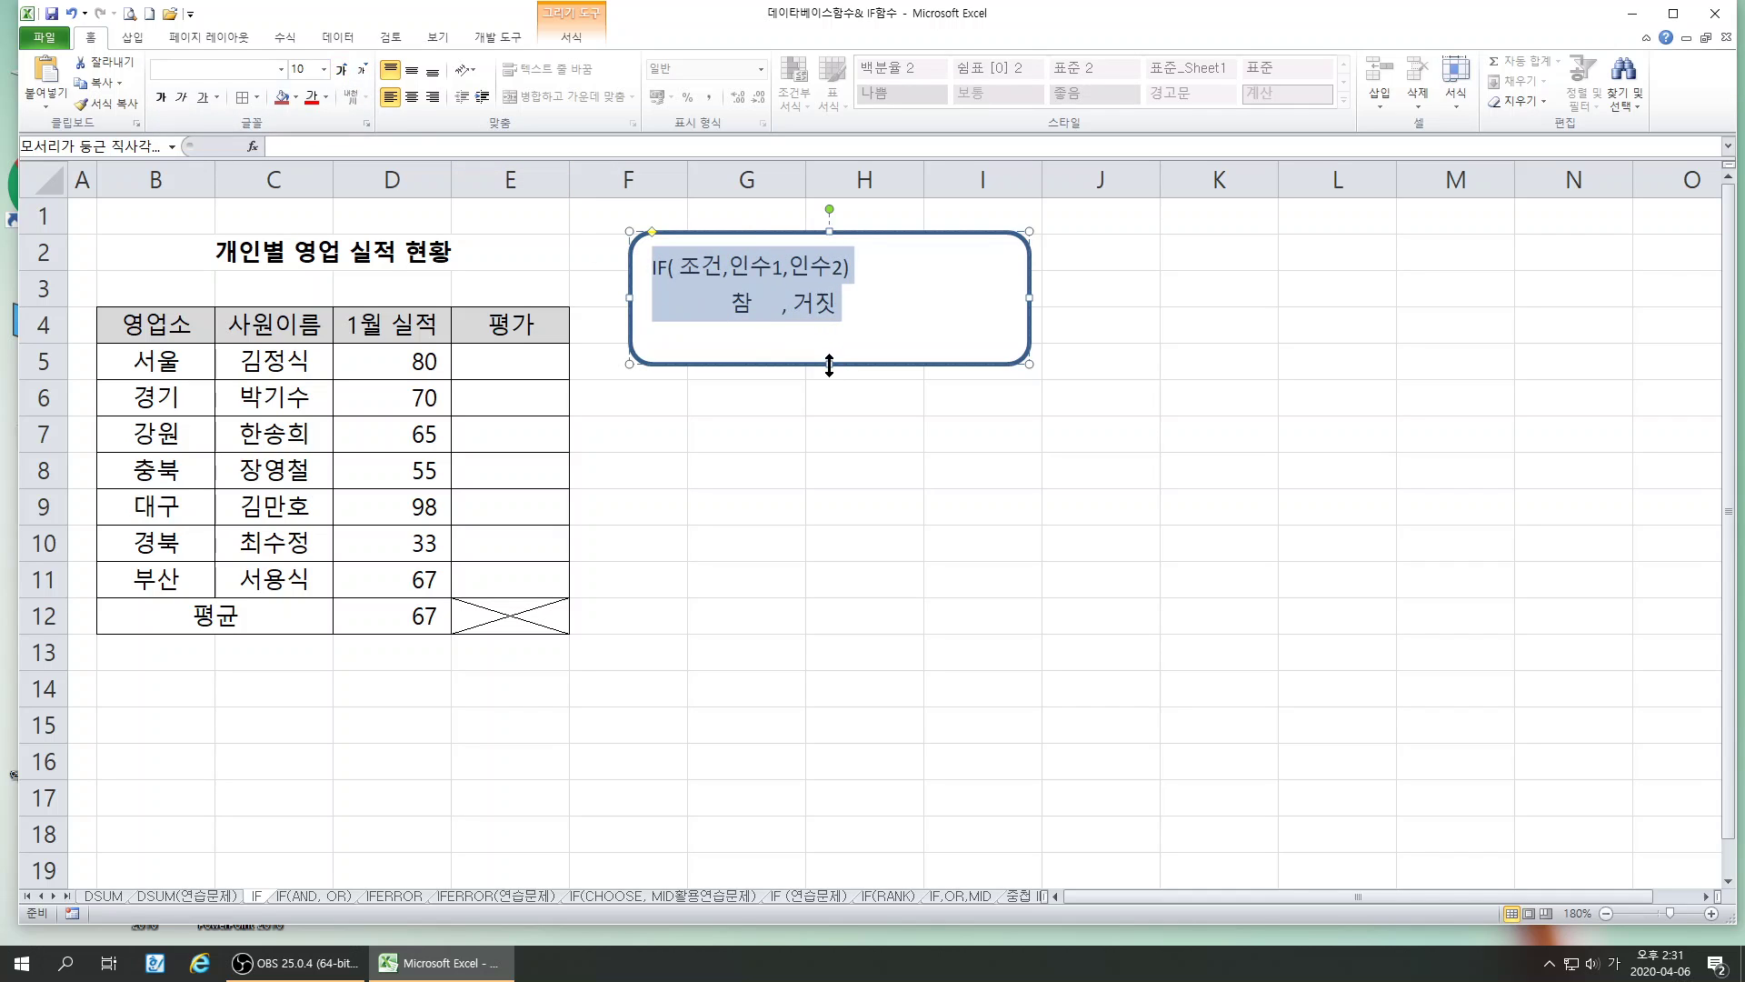
- Move the IF syntax box up and closer to the table and trim its height slightly
drag(828, 364, 819, 326)
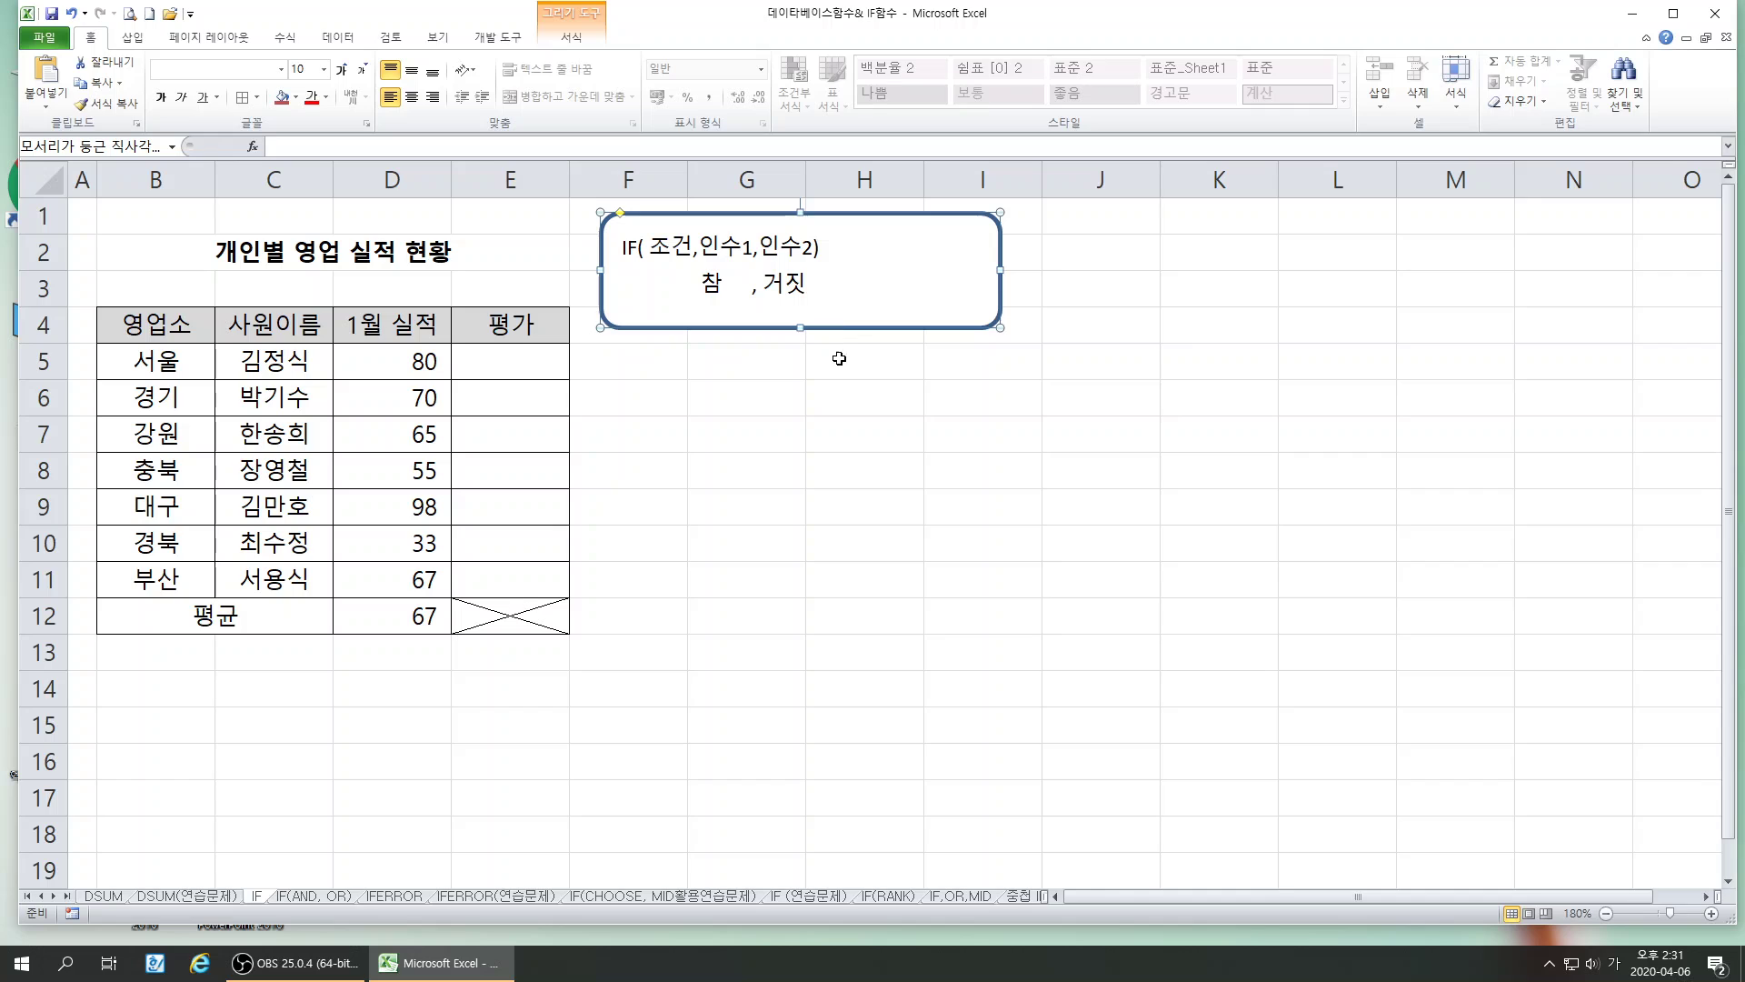
drag(800, 213, 802, 220)
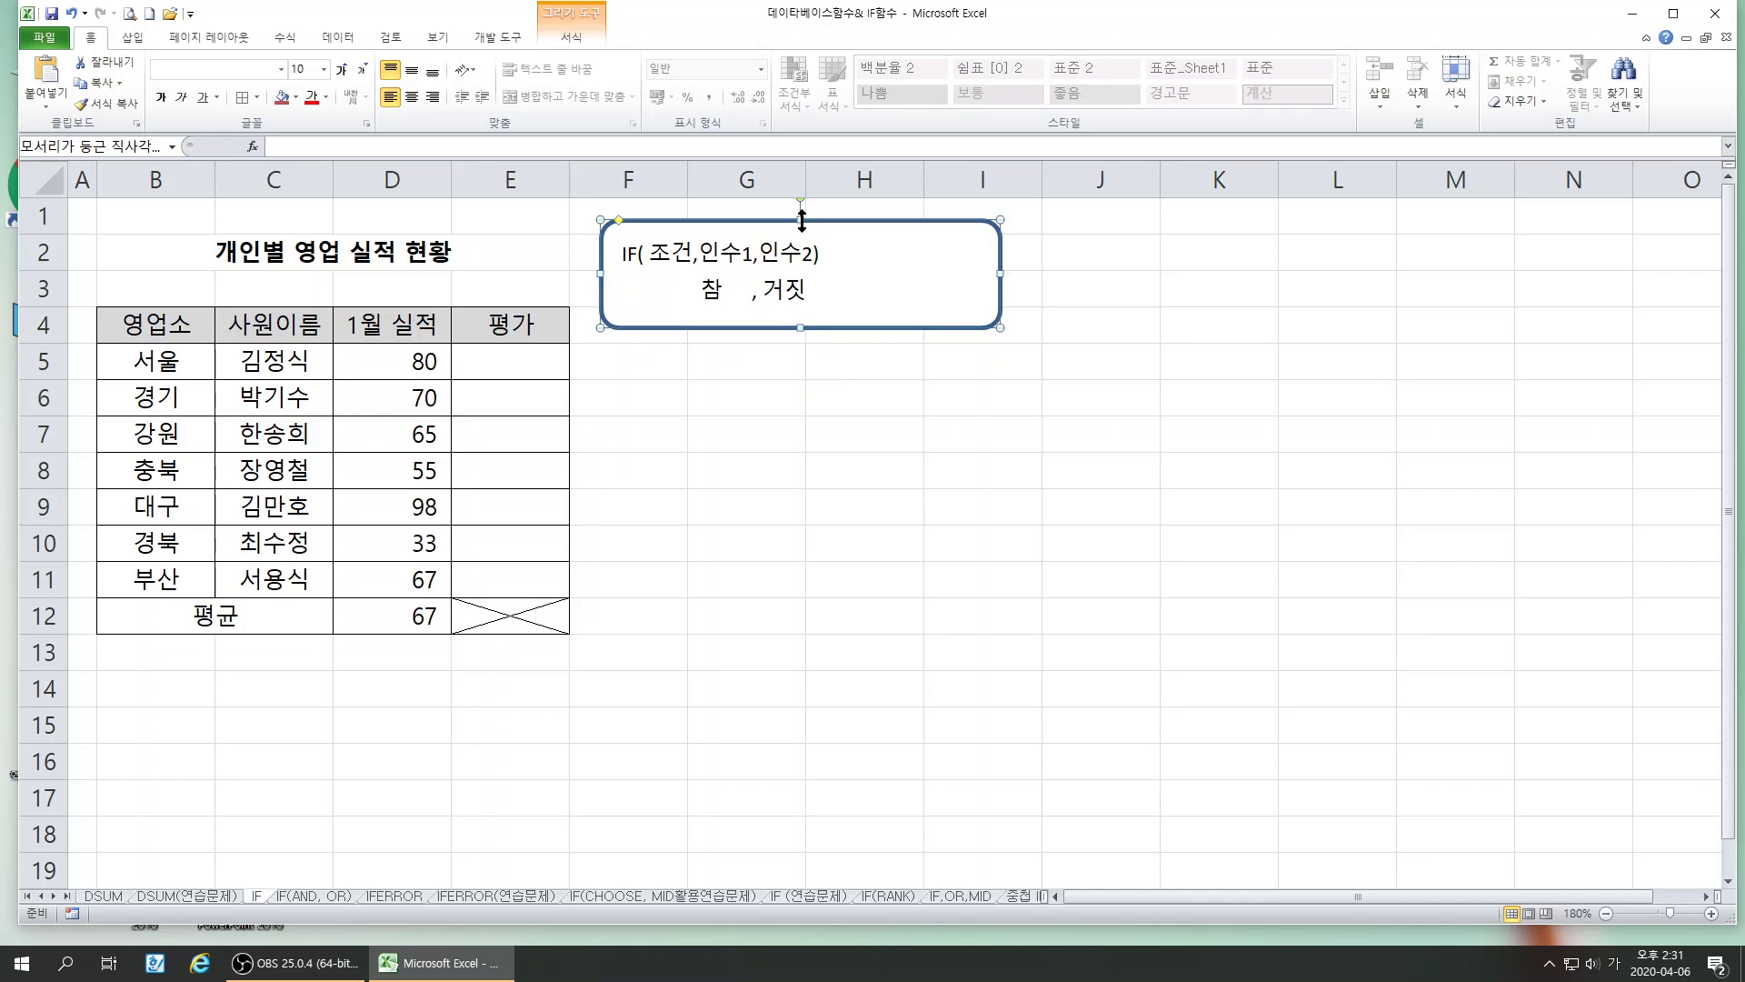
click(672, 568)
drag(531, 432, 562, 519)
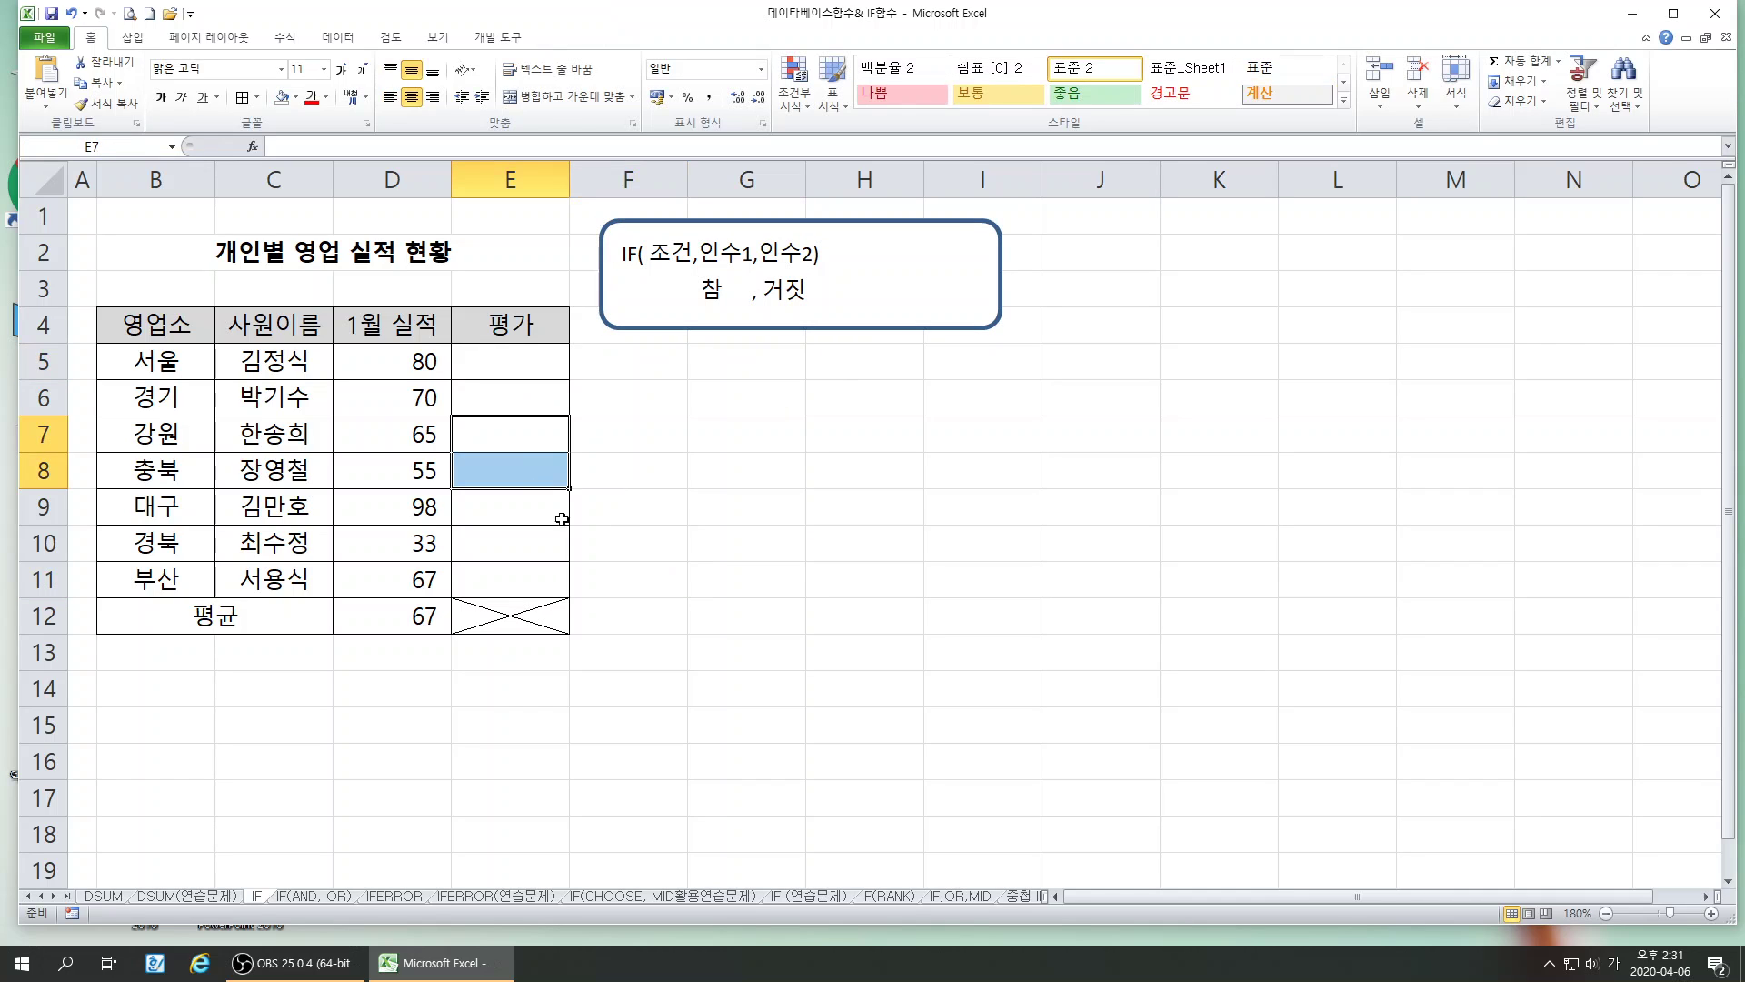
click(561, 550)
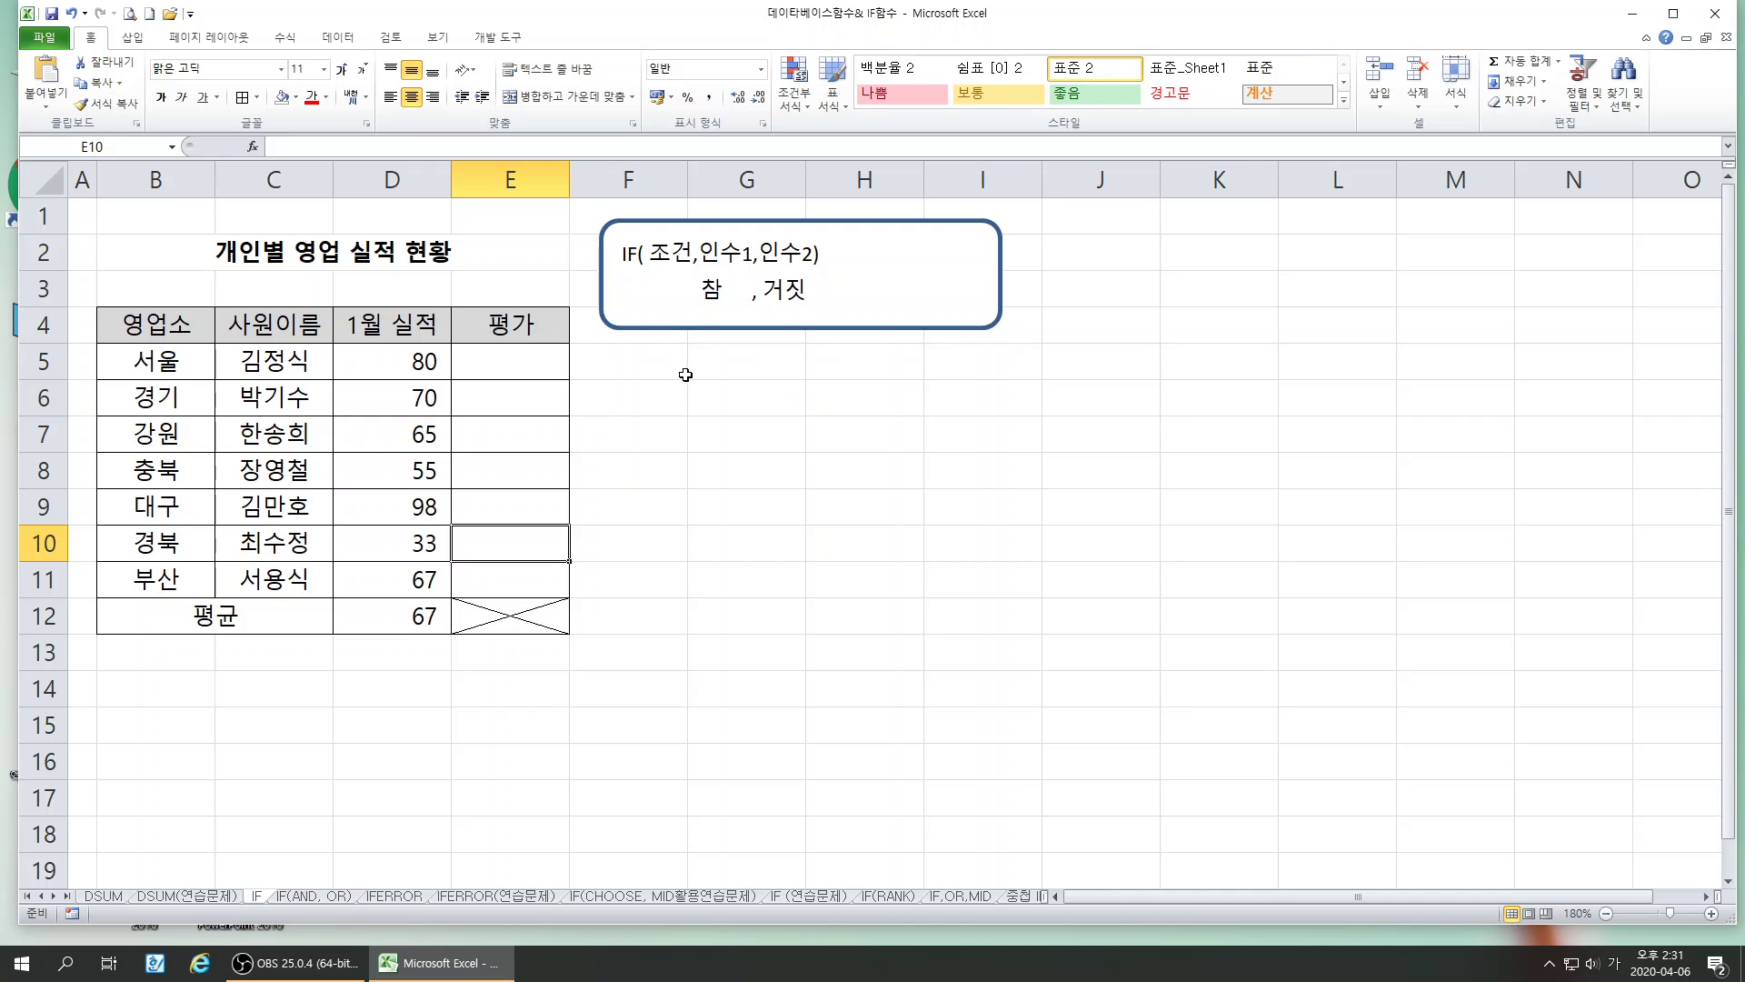
click(1299, 336)
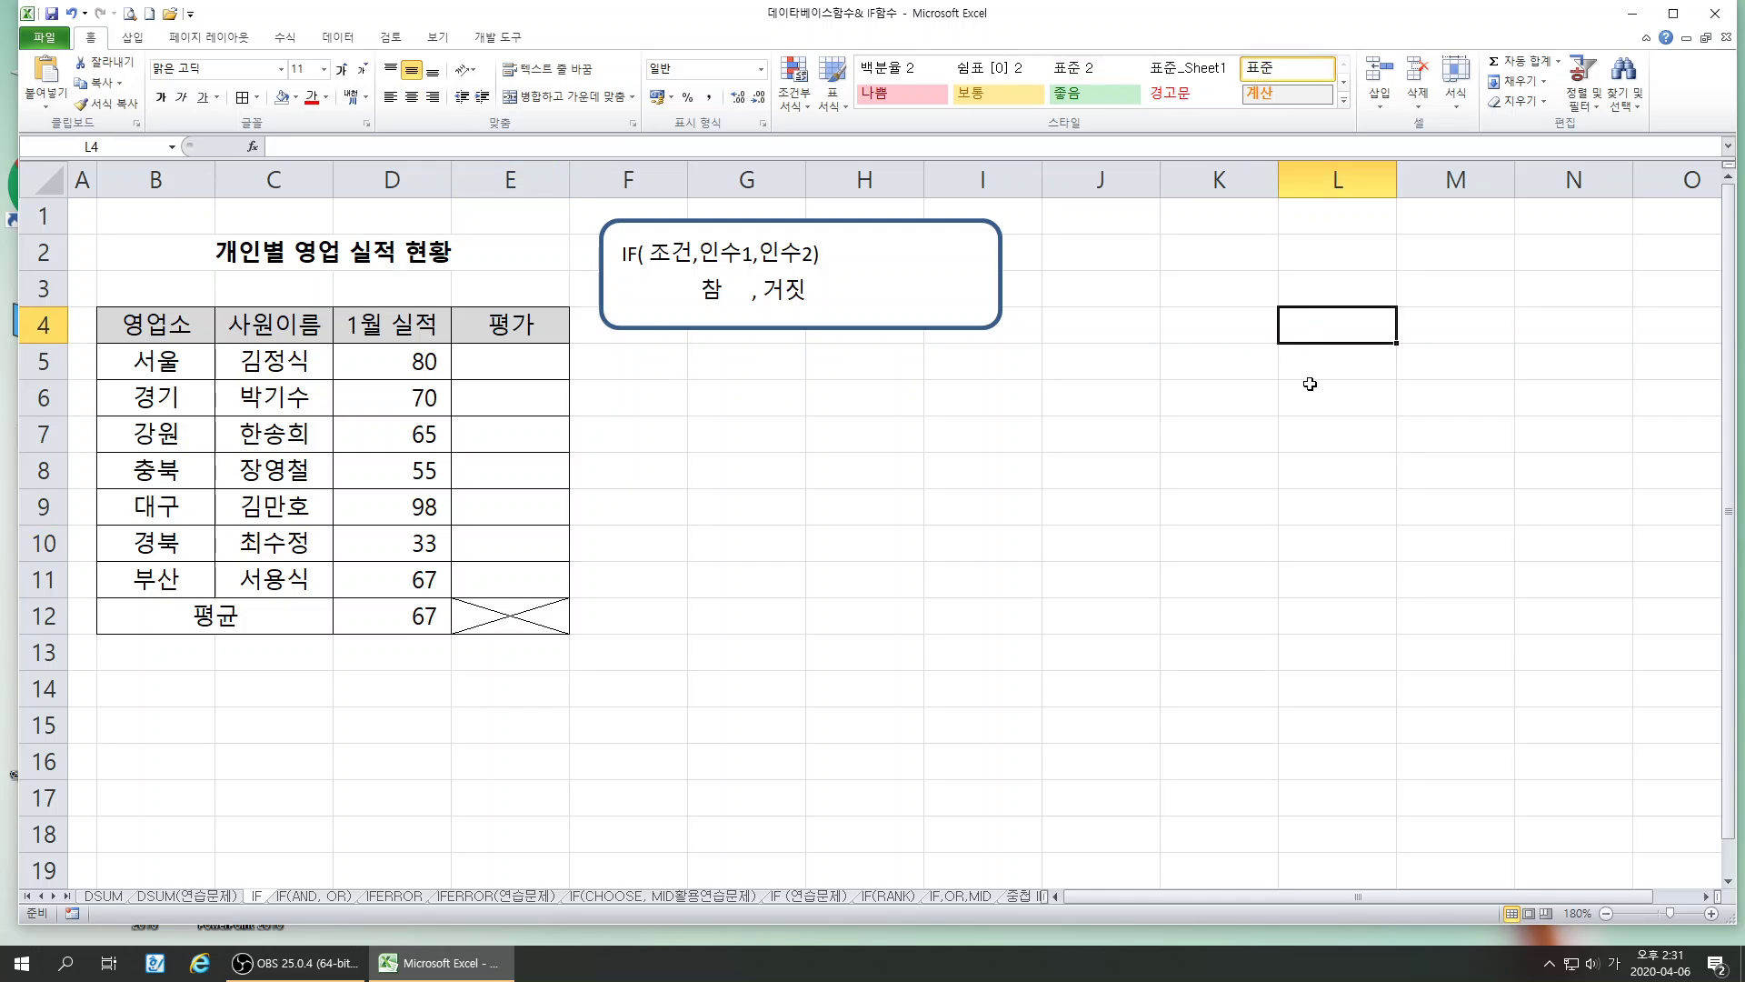
text(80)
key(BackSpace)
key(BackSpace)
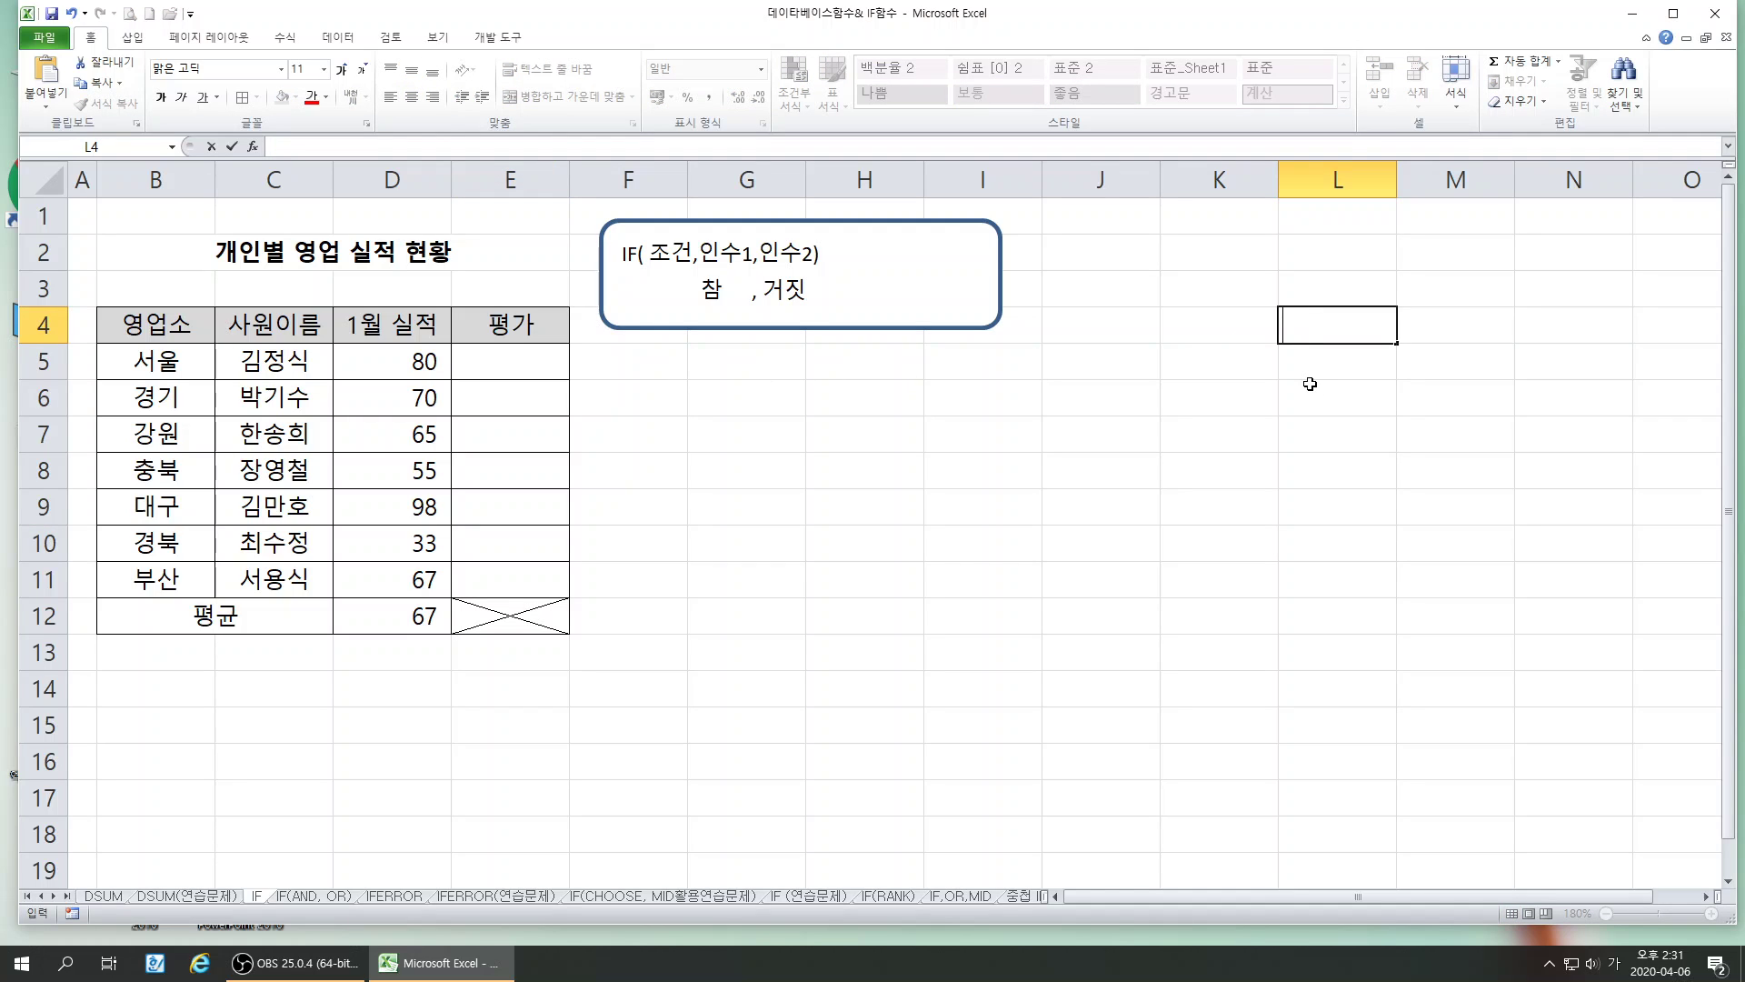
- Enter the exercise condition 80이상 합격, 재시험 in cell F5 beside the table
click(641, 364)
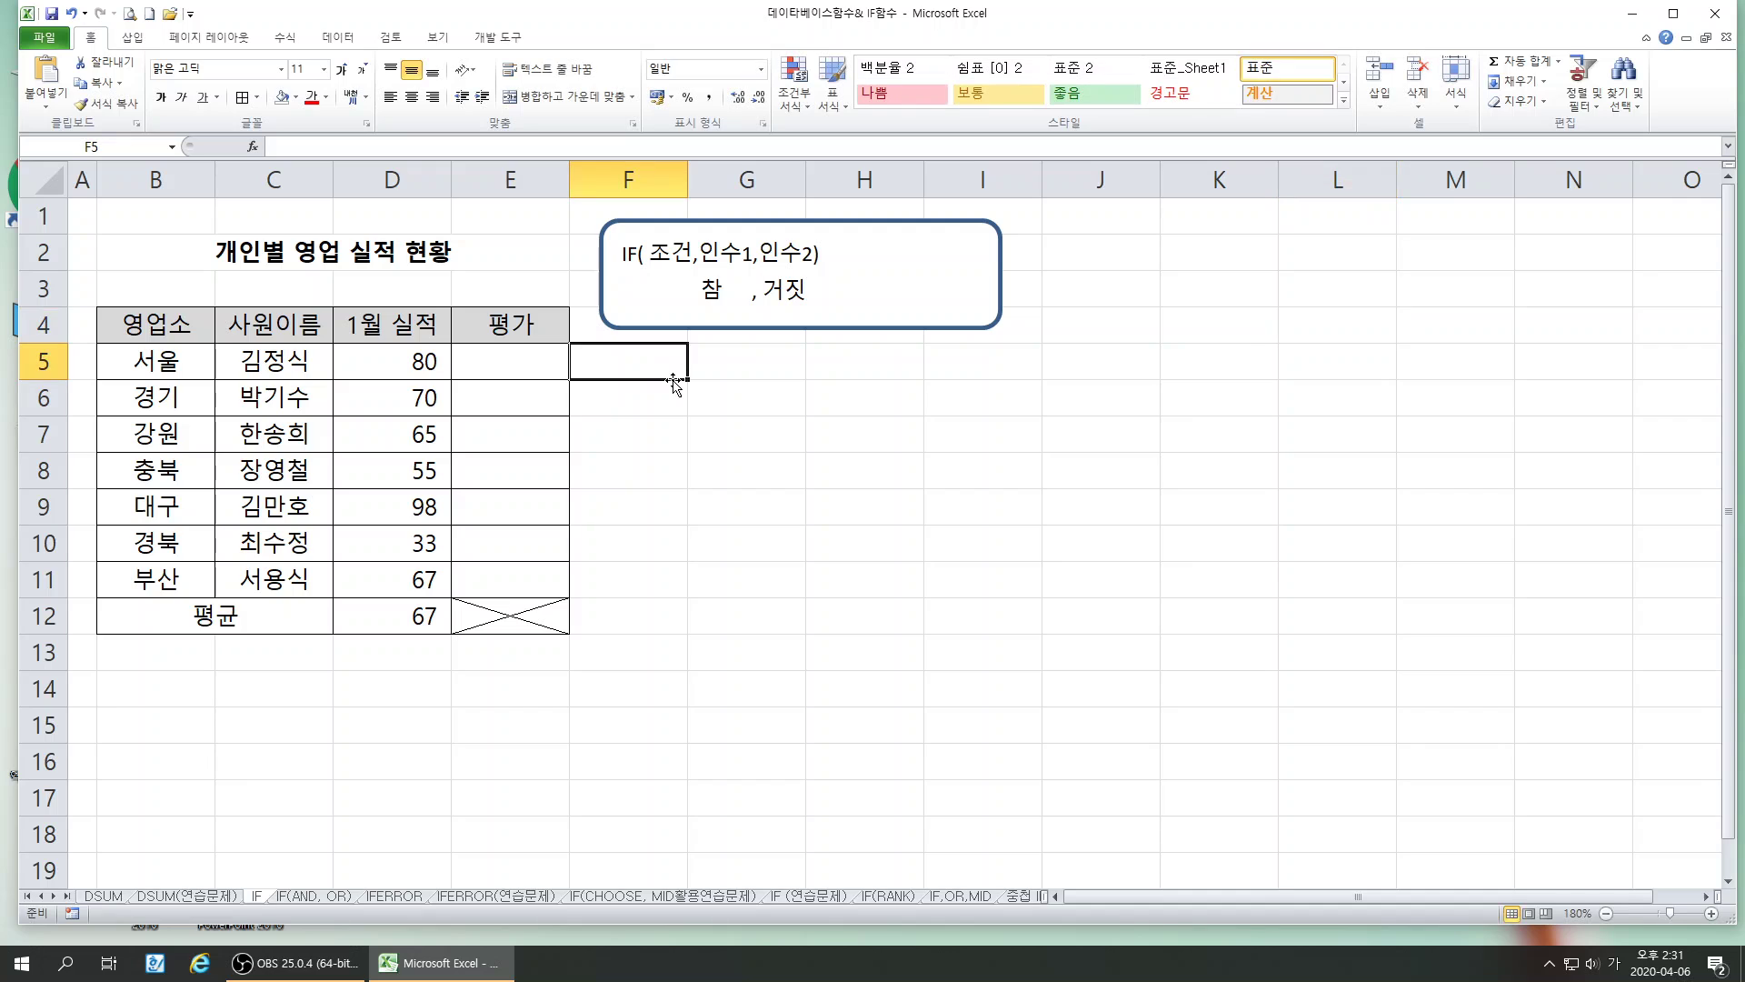
text(80이)
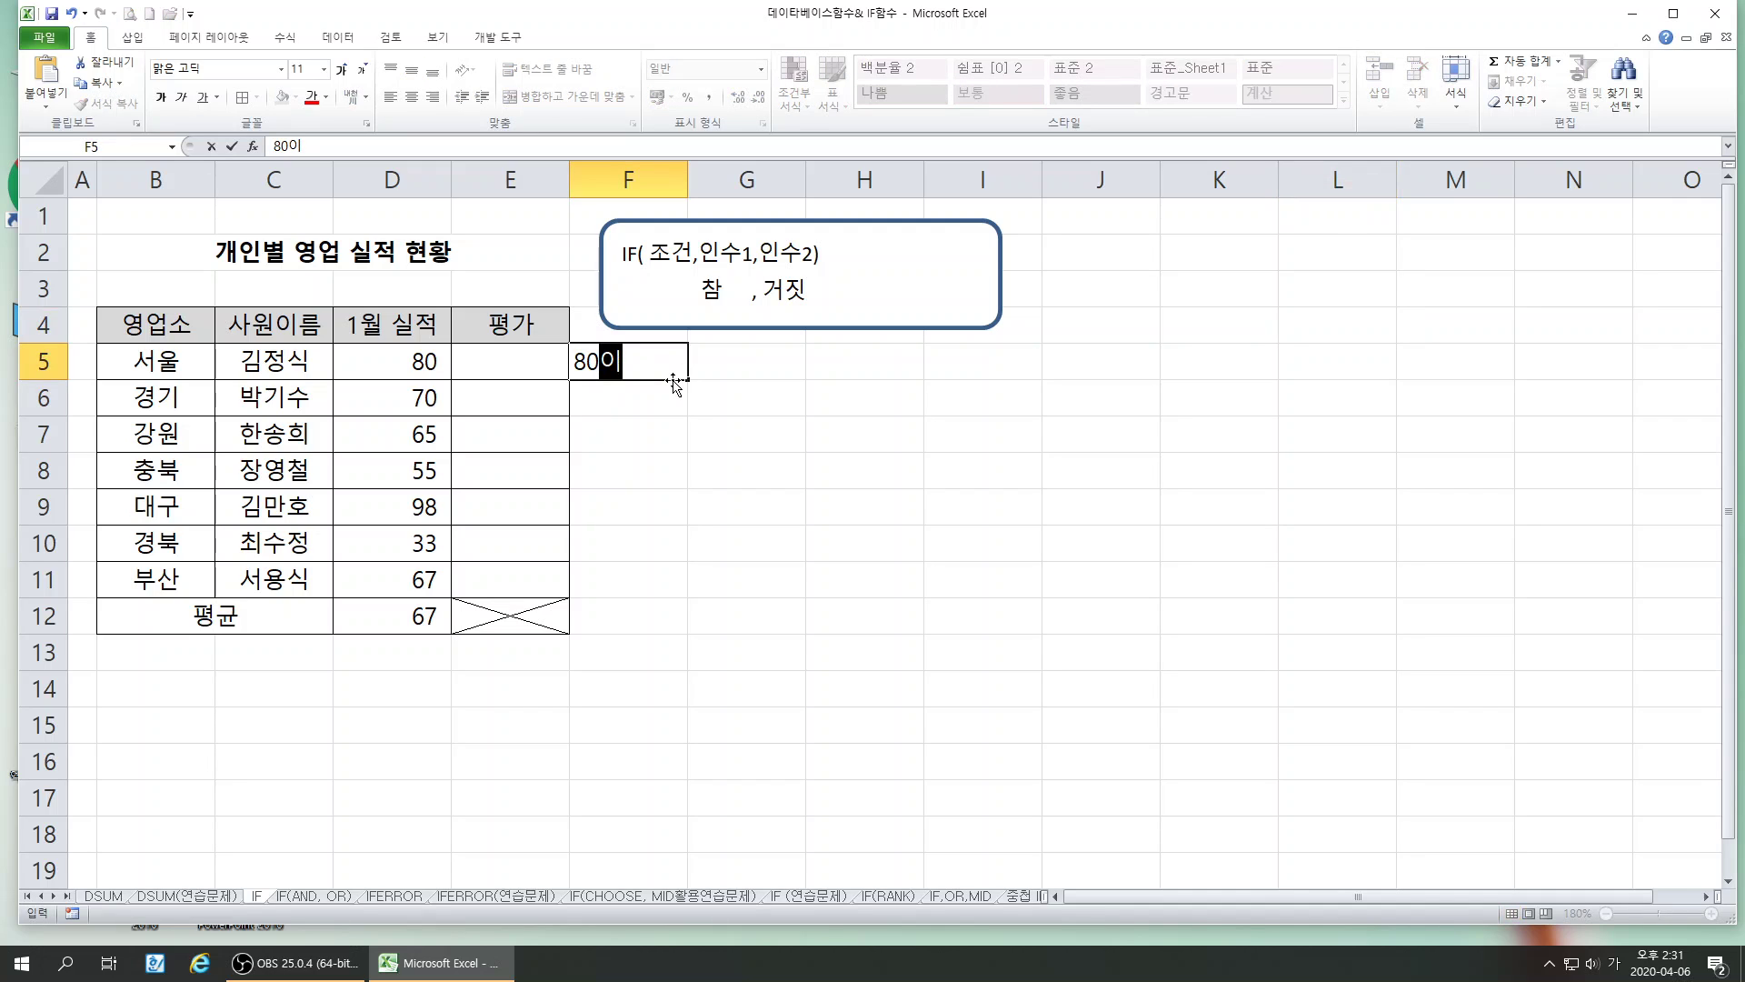
text(사ㅇ 합격)
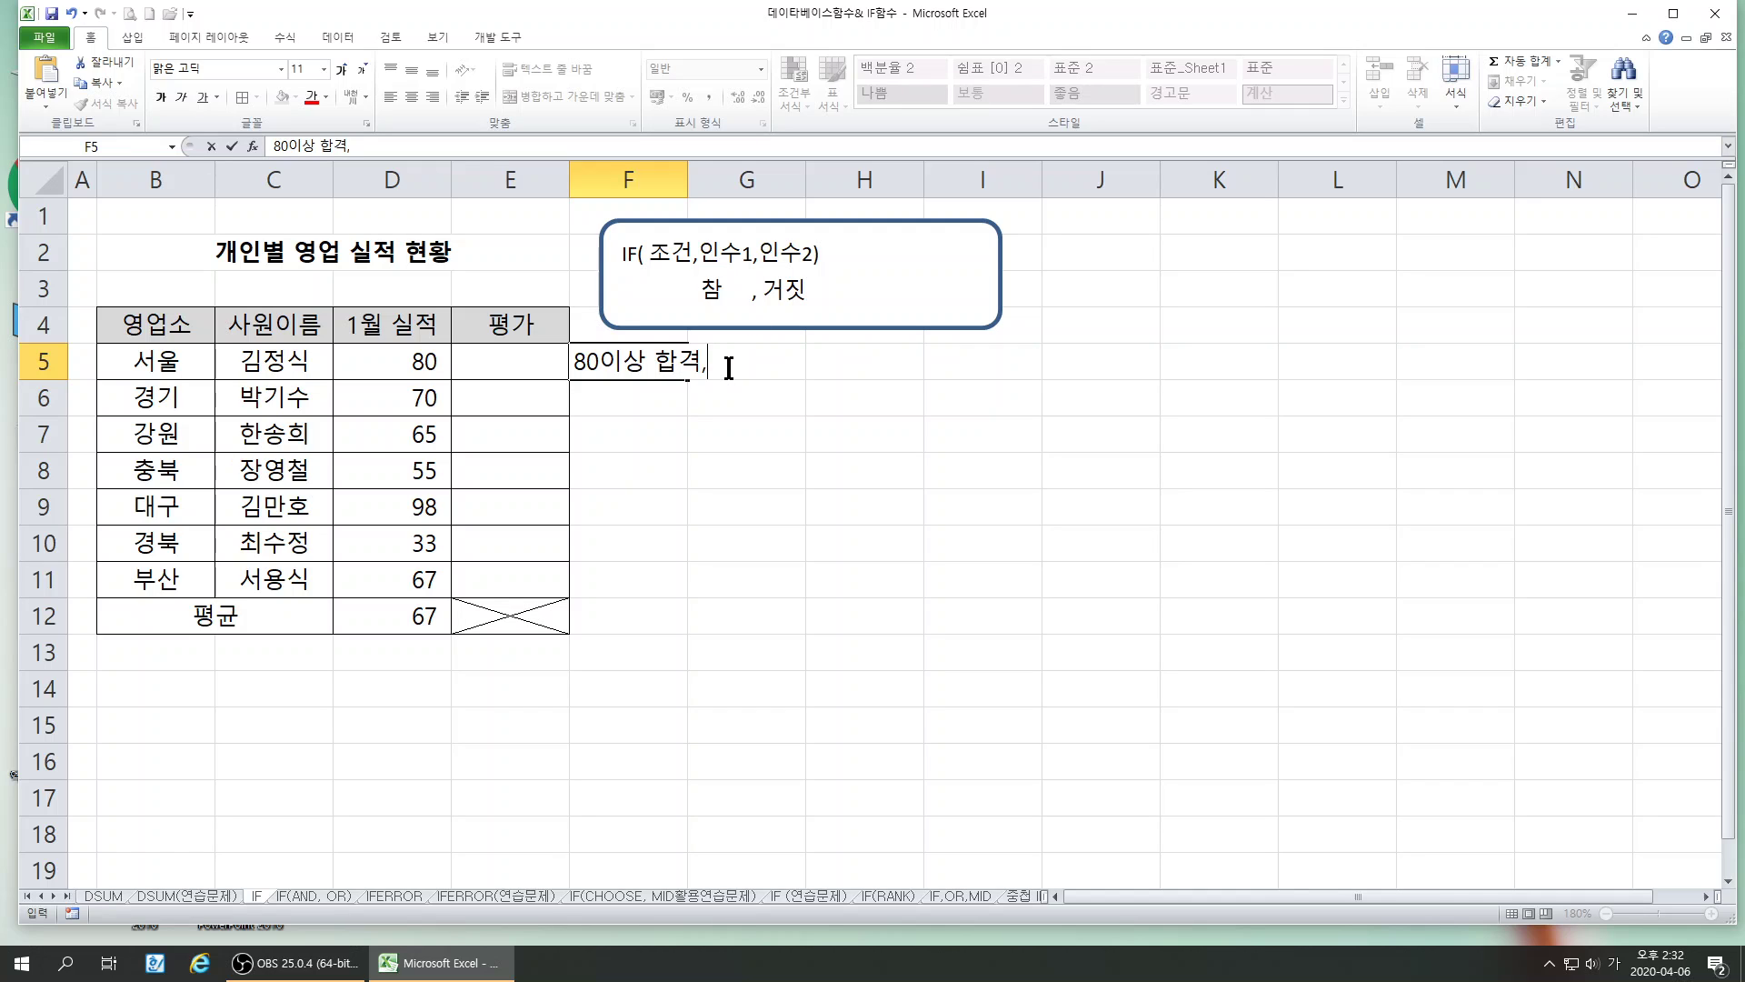
text(, 재시험)
key(Return)
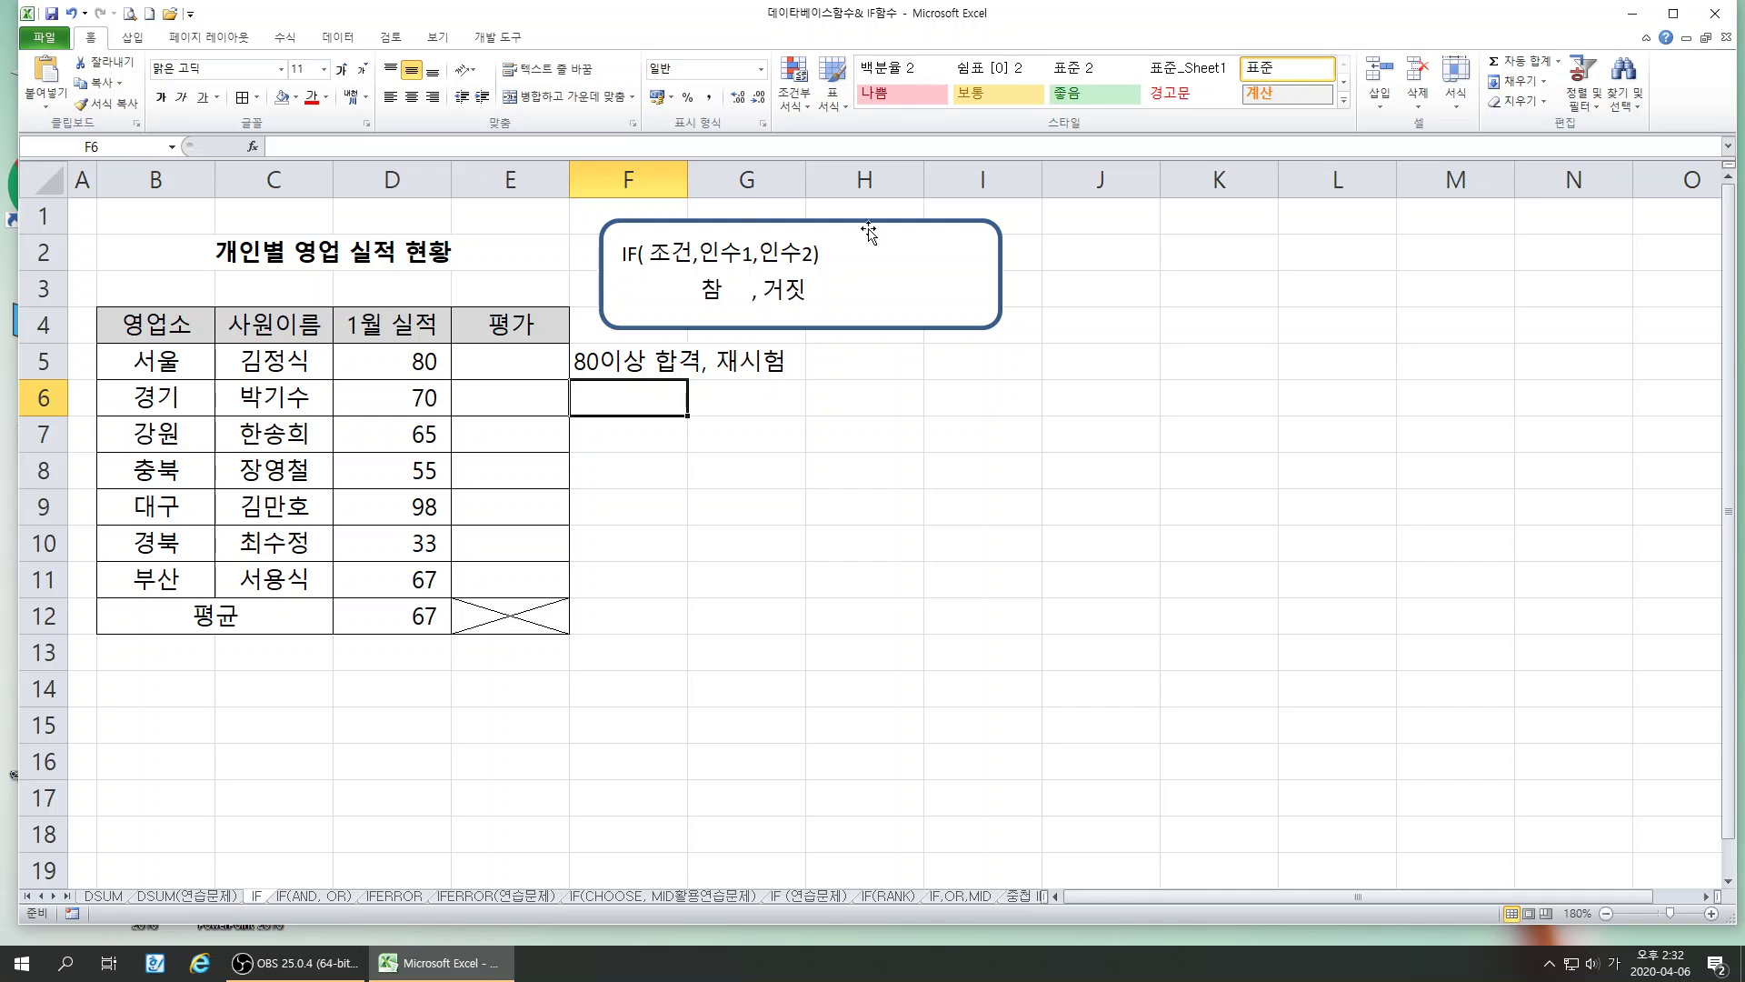
- Enter the start of the sample formula, IF(D5>=80, as text in cell H5
click(893, 371)
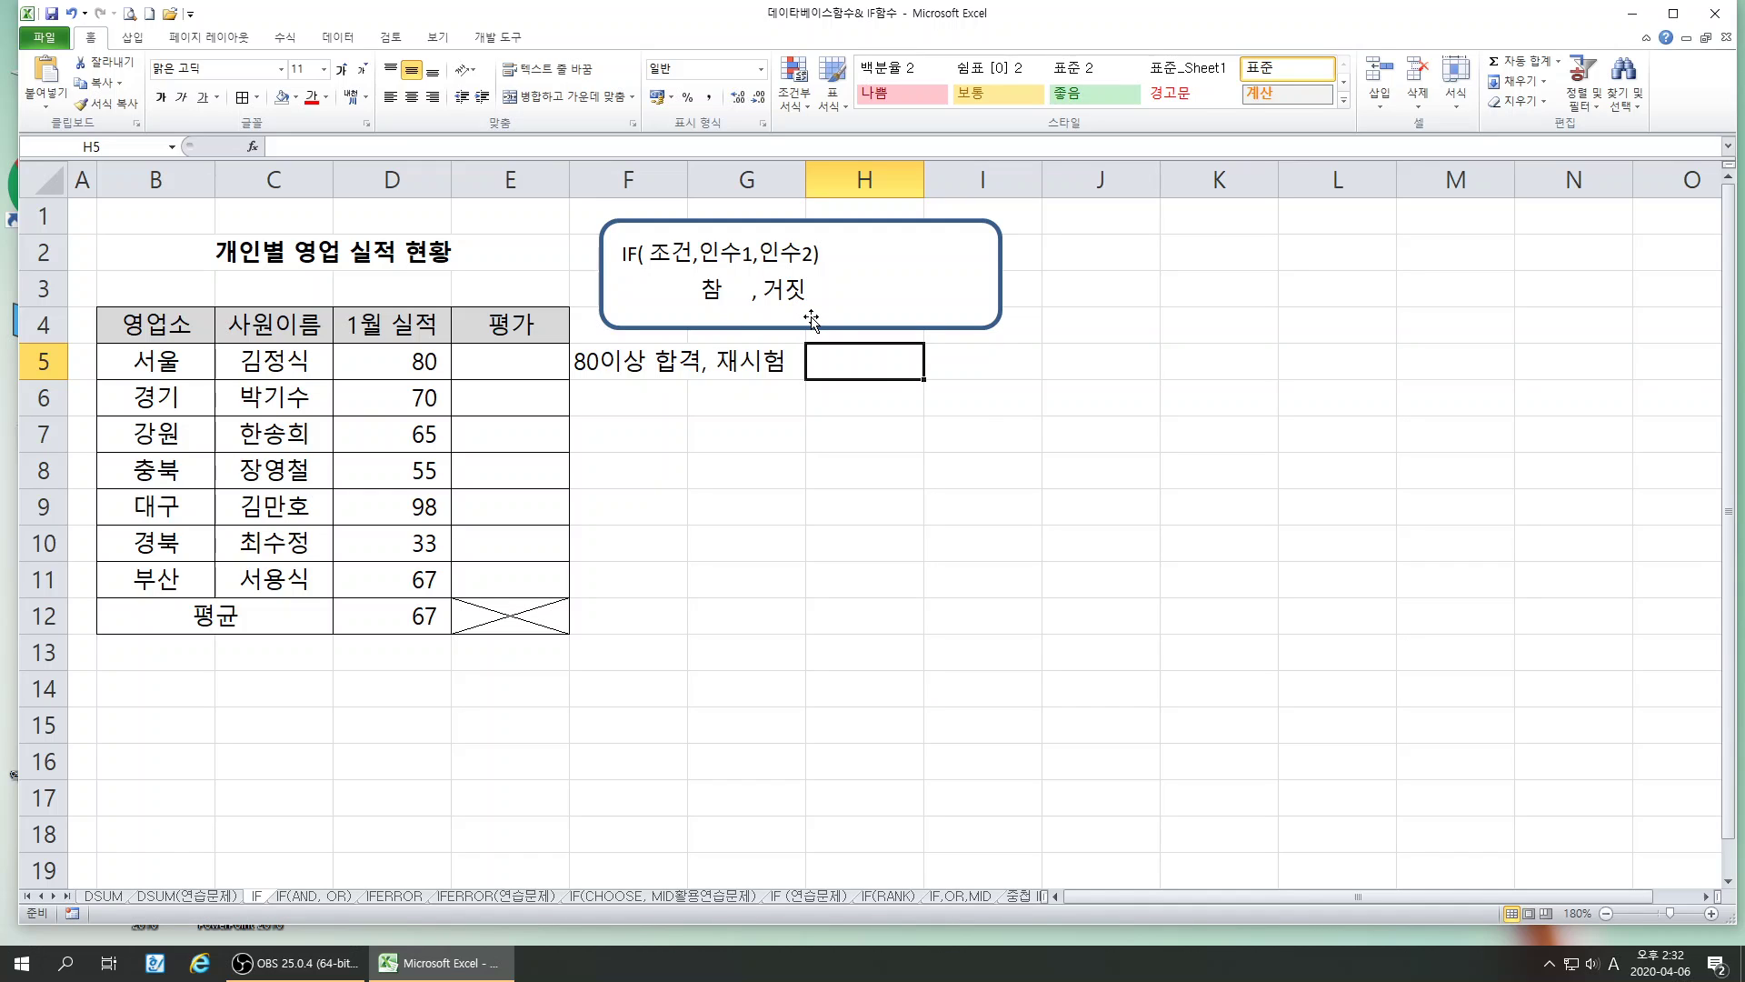
text(IF()
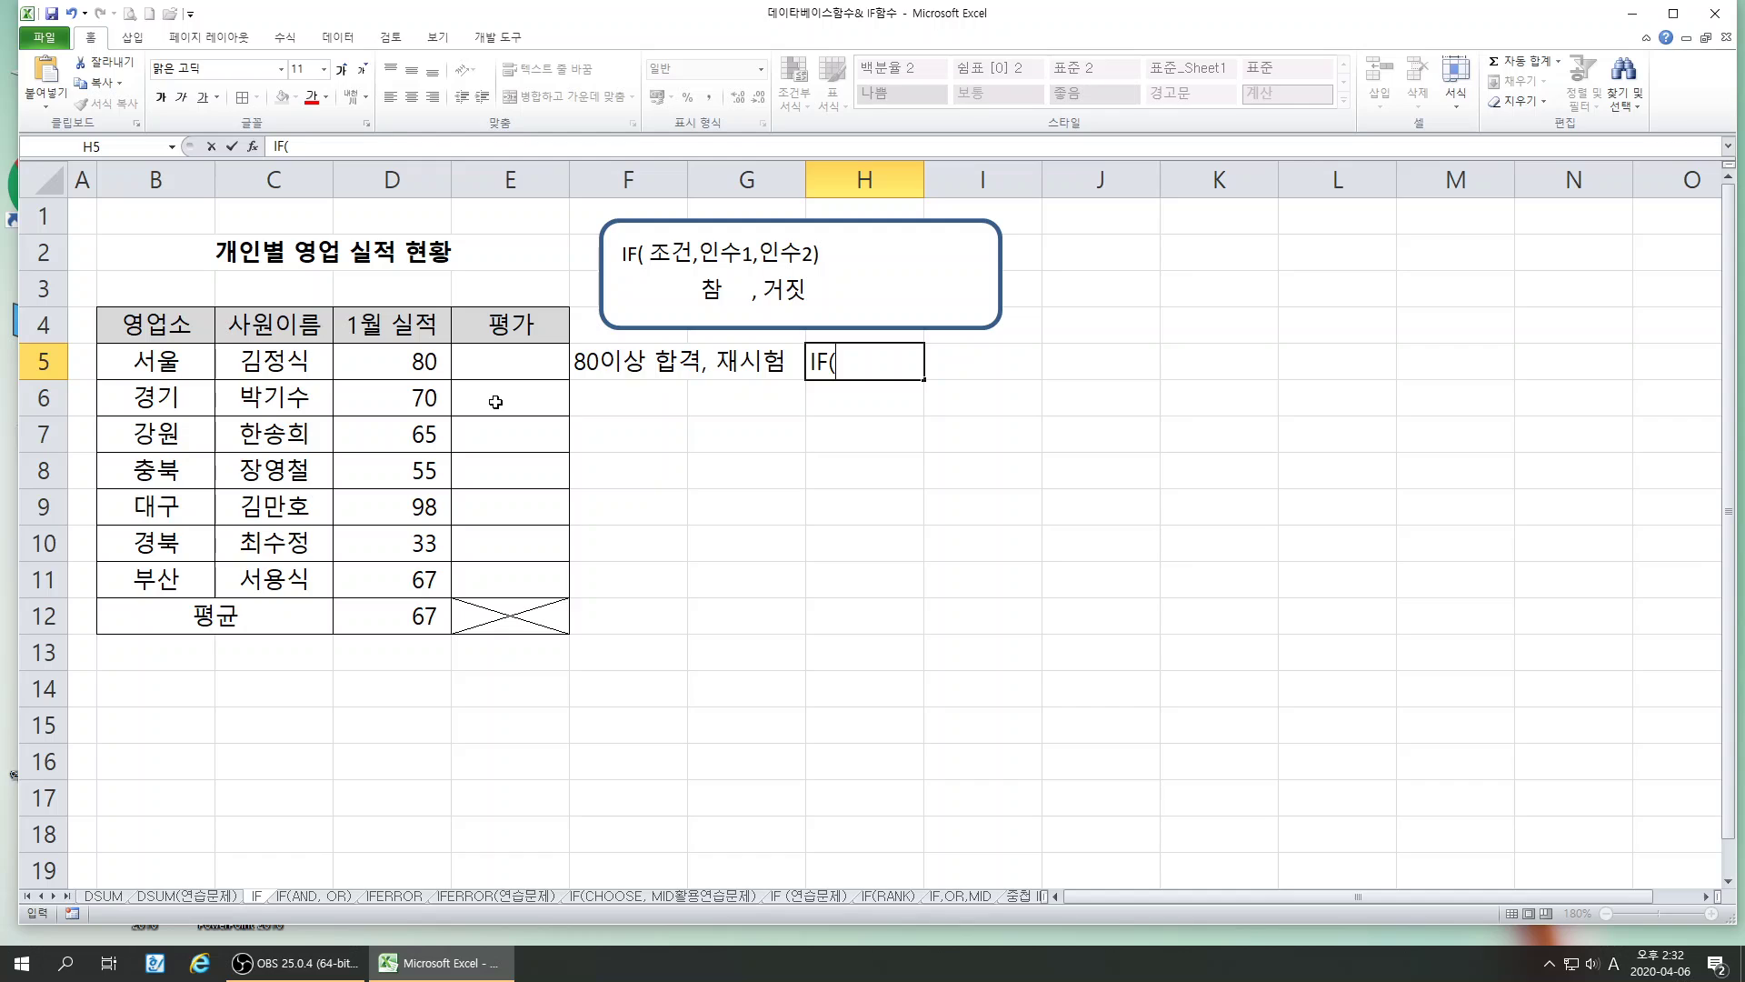
text(D5>=80)
key(Return)
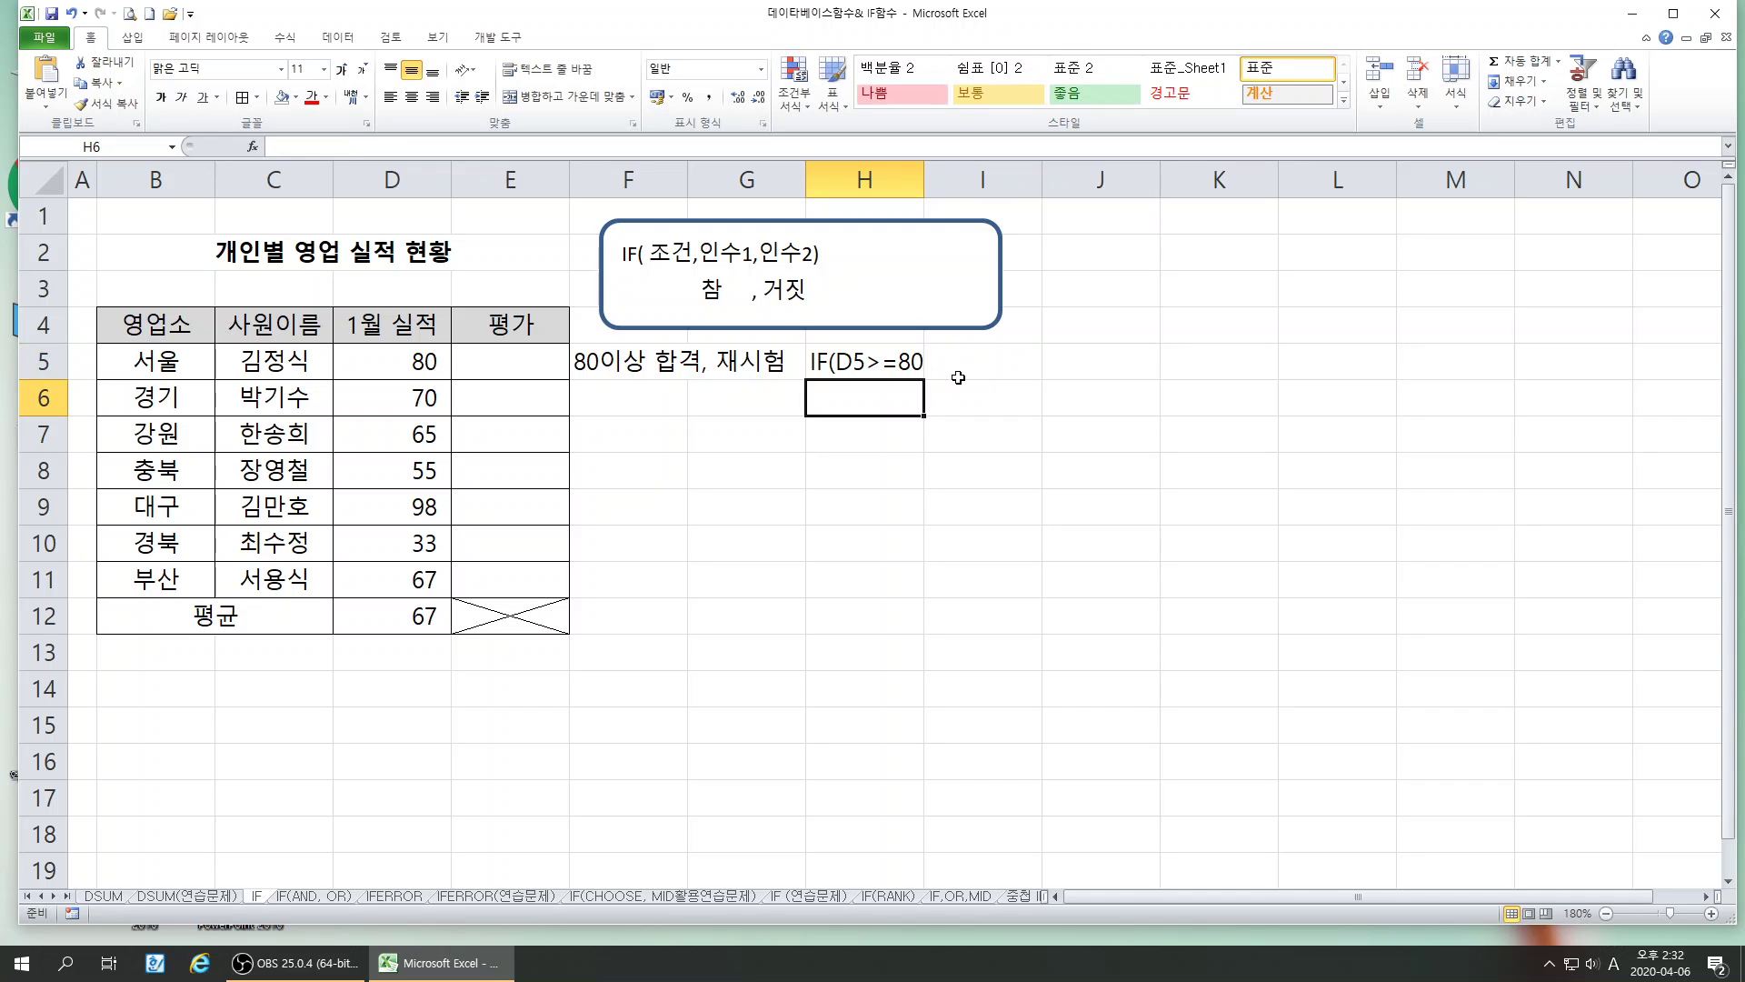
- Add "합격" in quotation marks as a second line inside cell H5, indented below the condition
double_click(909, 366)
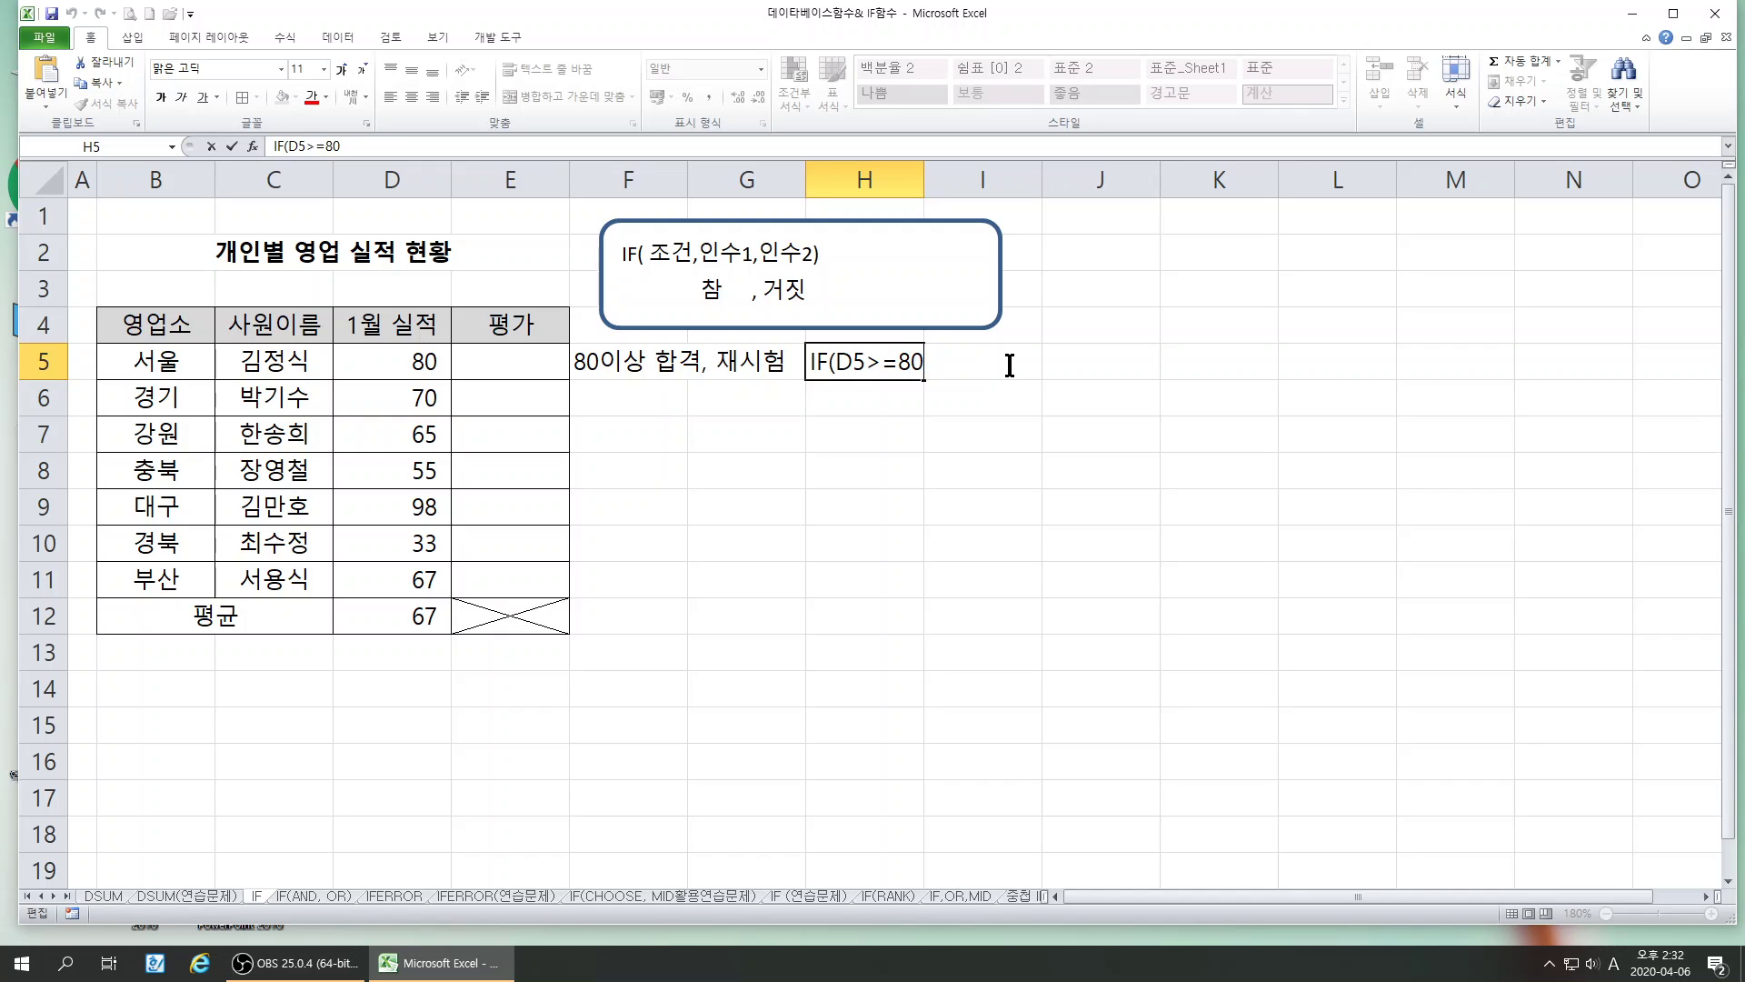
key(alt+Return)
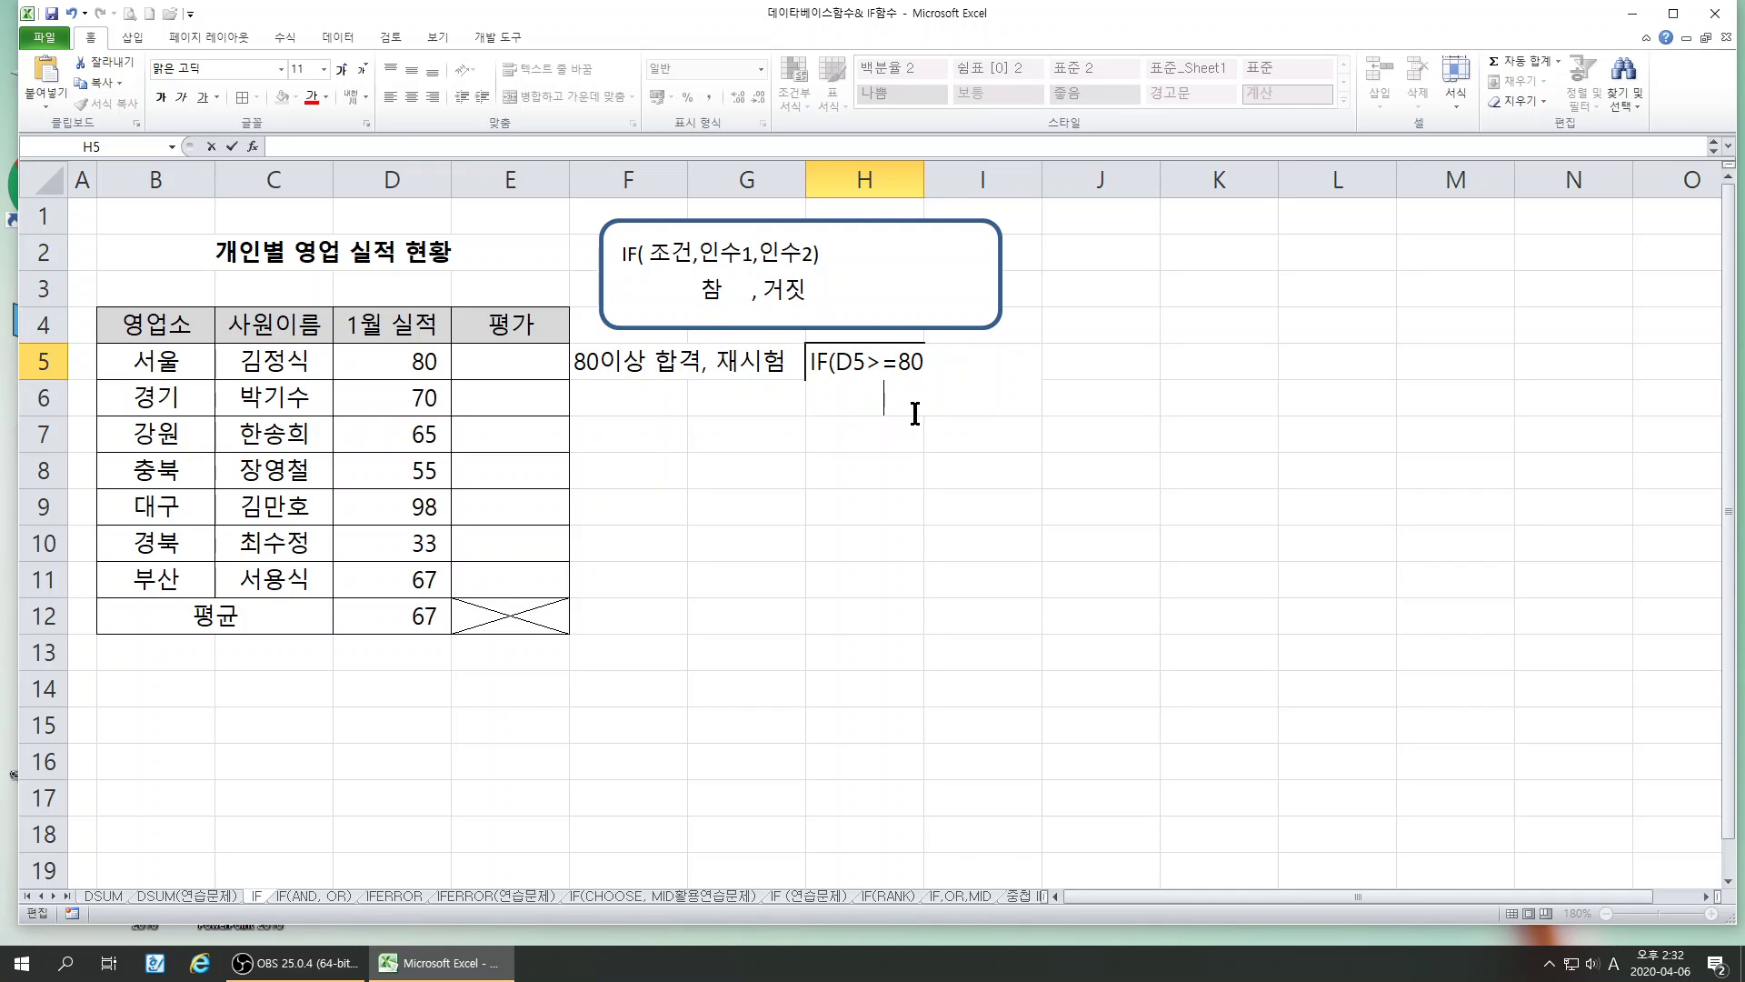
key(BackSpace)
text(GKQ)
key(BackSpace)
key(BackSpace)
key(BackSpace)
key(Hangul)
text(합격)
key(Home)
text(")
- Add "재시험" in quotation marks as a third line inside cell H5 and widen column H
key(alt+Return)
text("재시험)
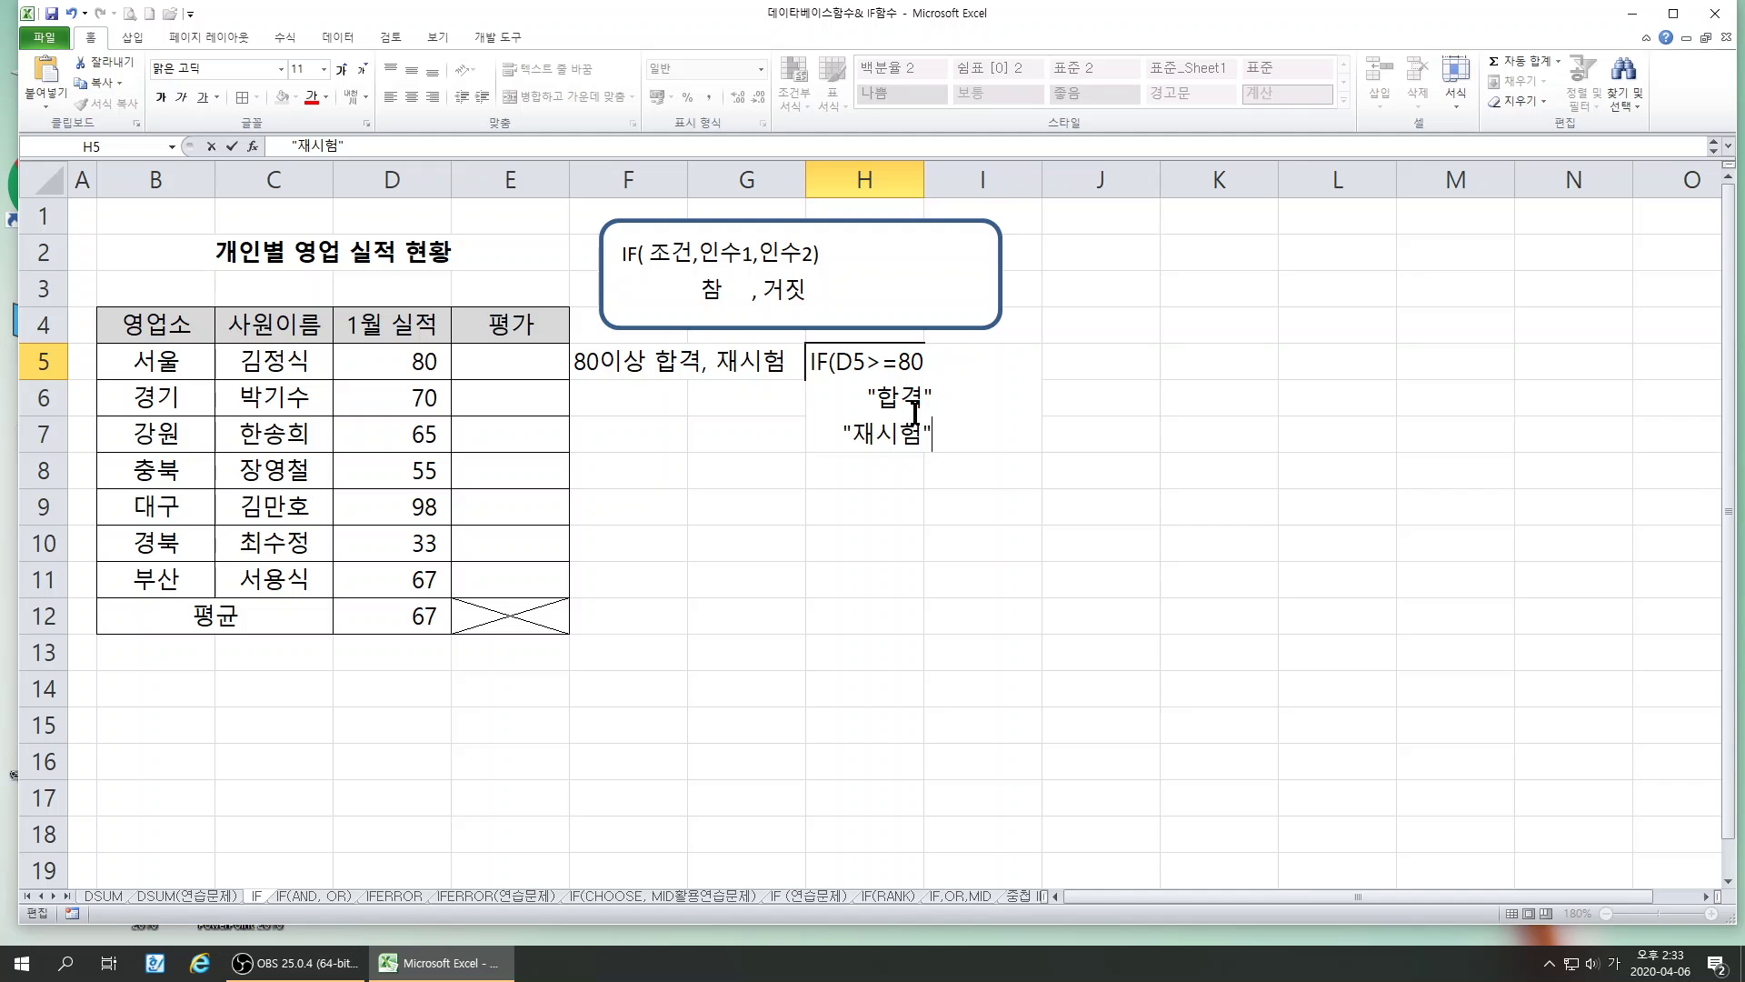
text(")
key(Return)
drag(925, 179, 978, 179)
click(932, 445)
click(934, 619)
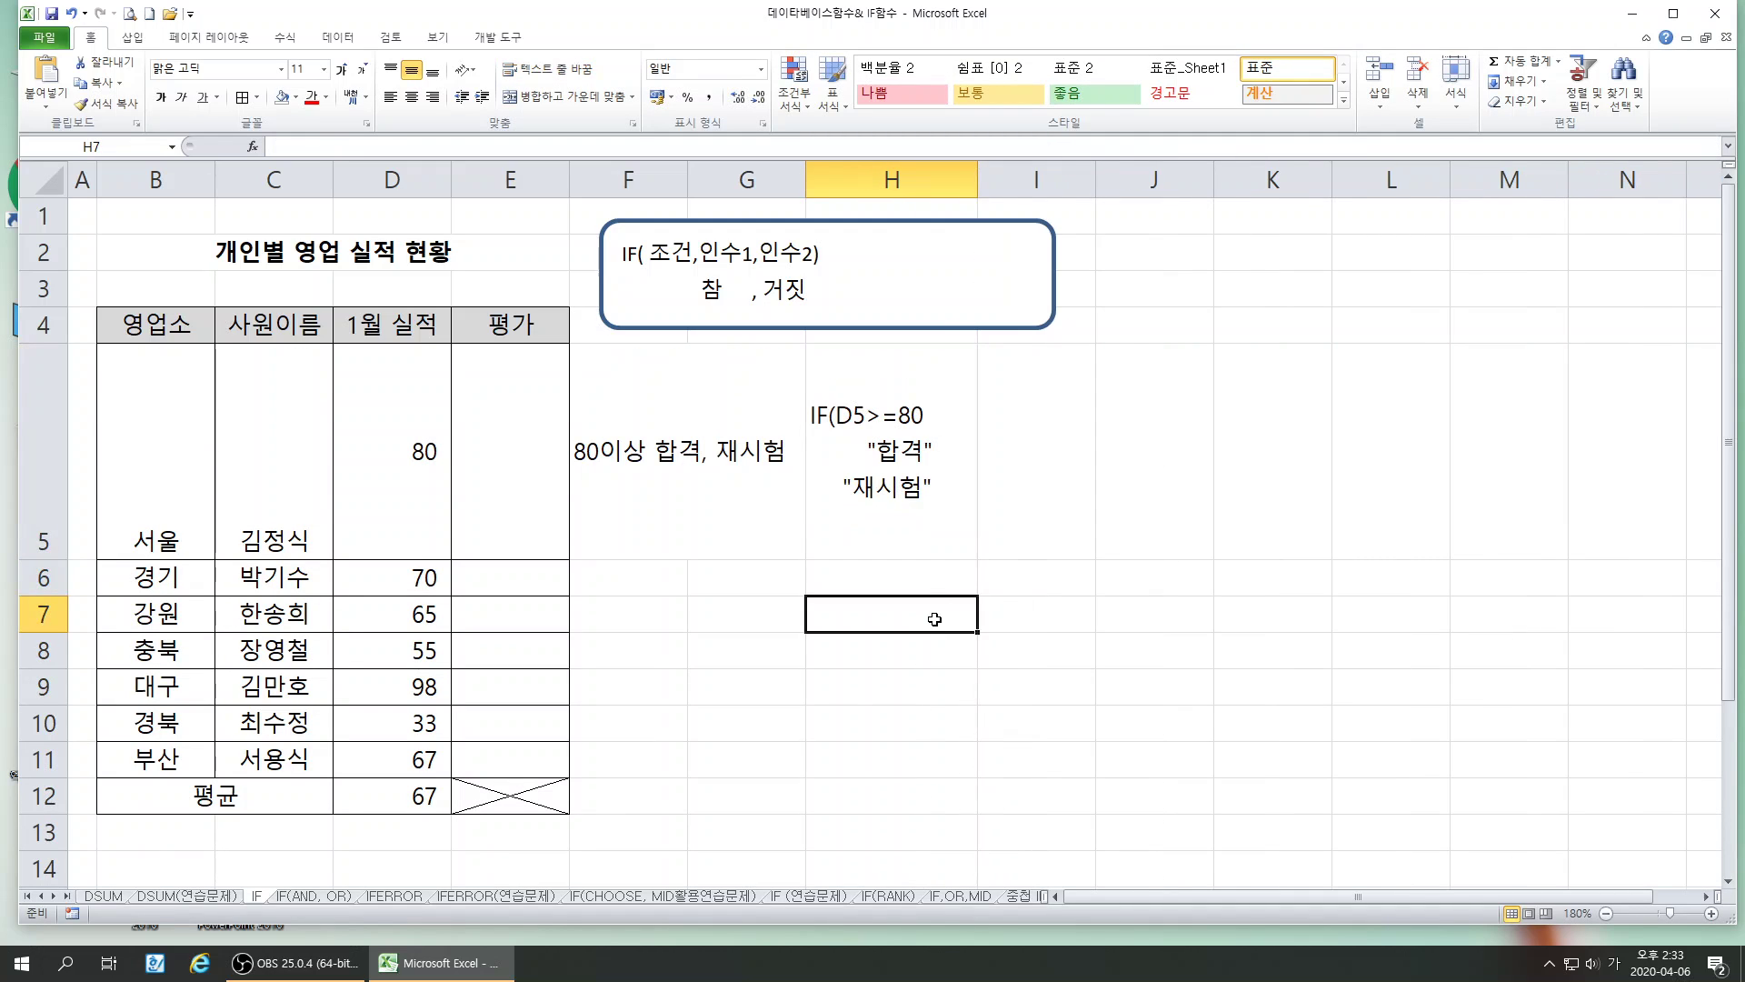
- Complete the sample IF text in H5 with a closing parenthesis after "재시험" and select the evaluation cell E5
double_click(836, 439)
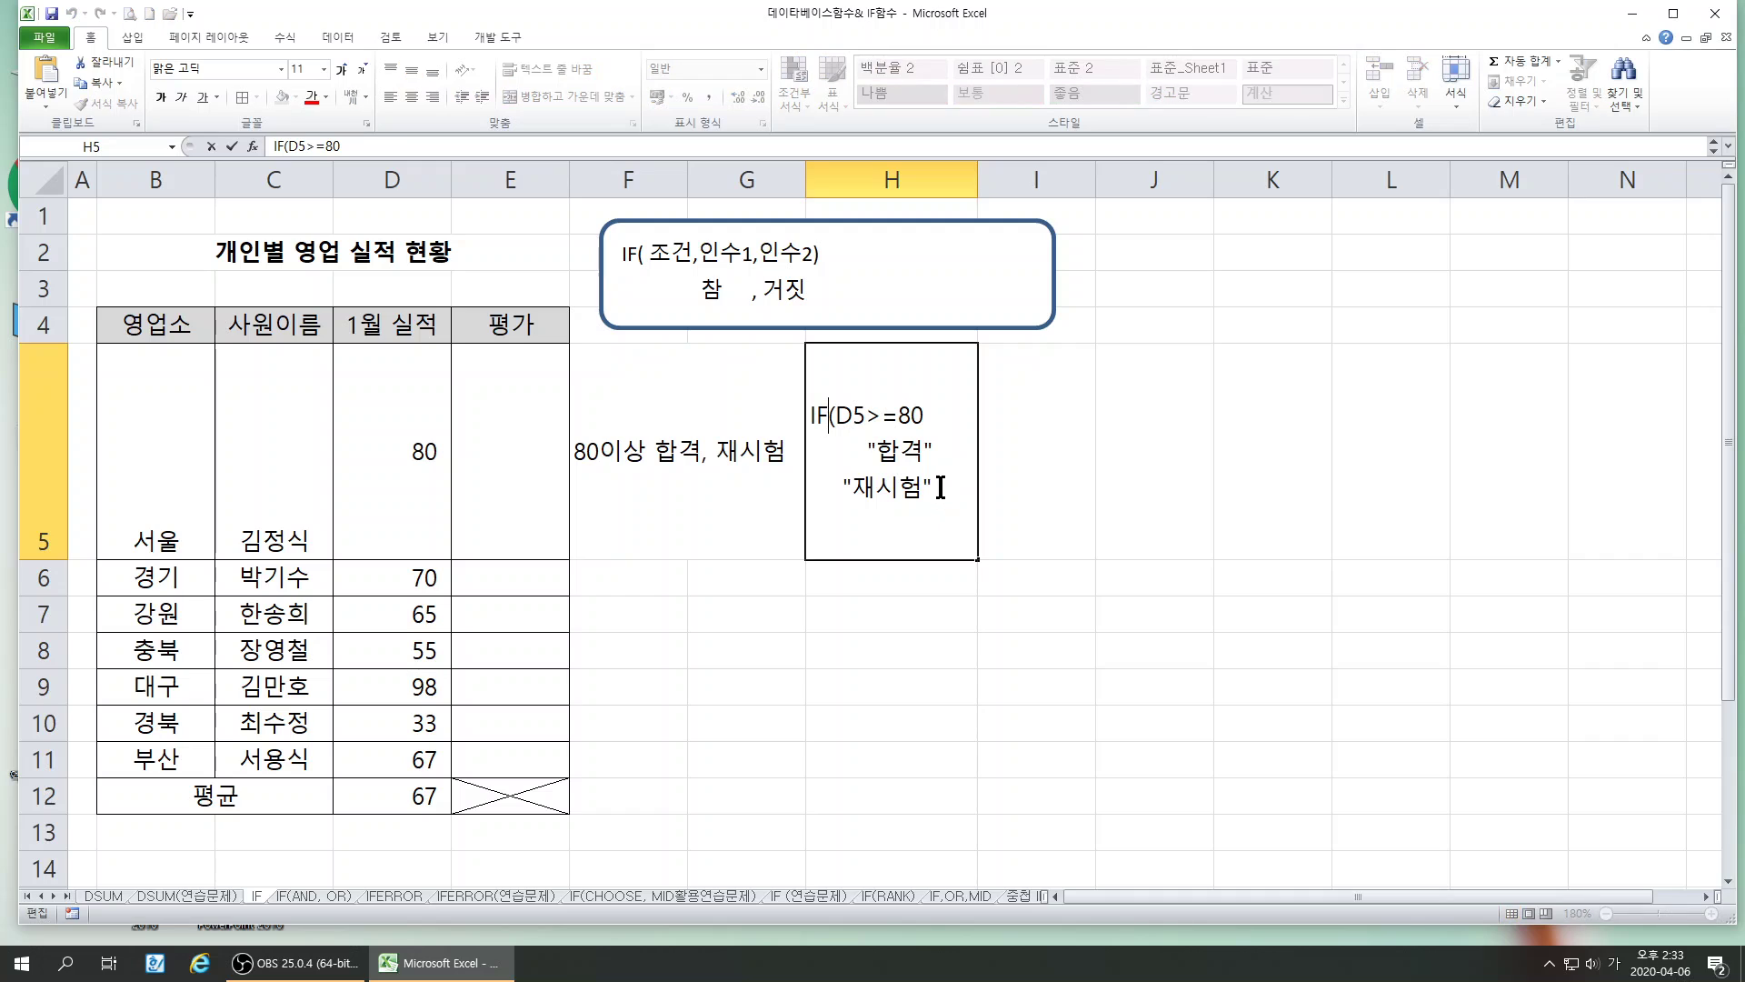
click(993, 736)
click(848, 359)
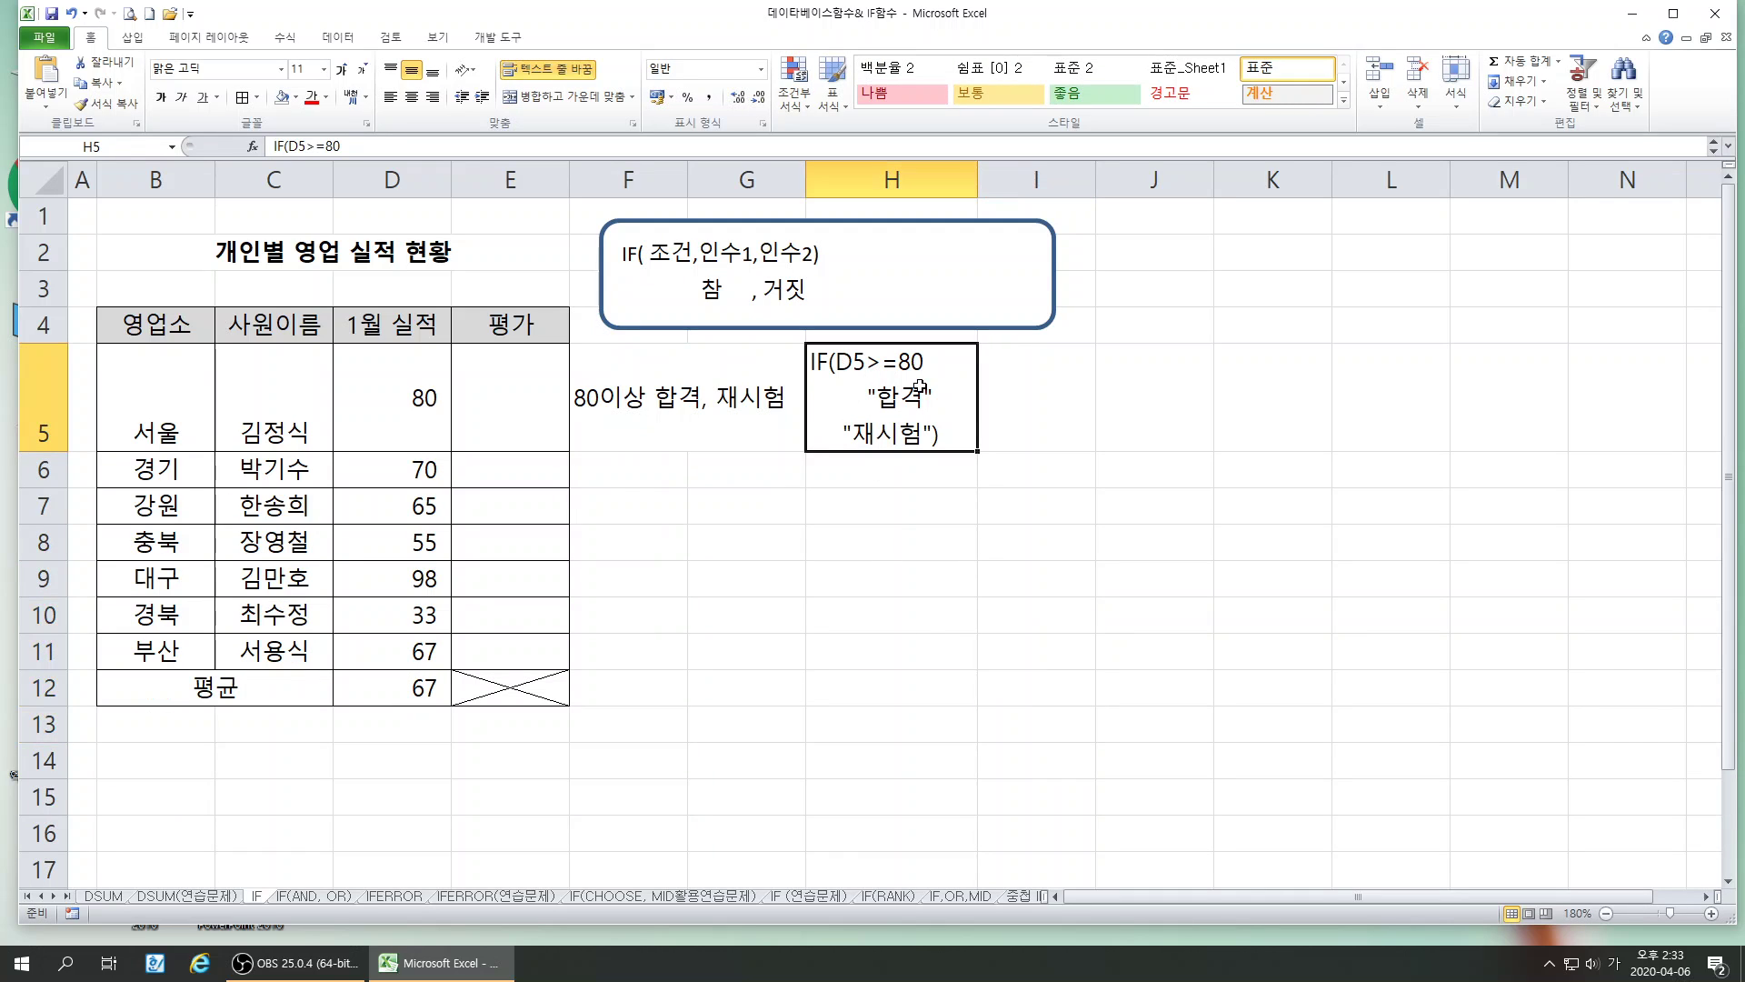
click(444, 409)
click(516, 408)
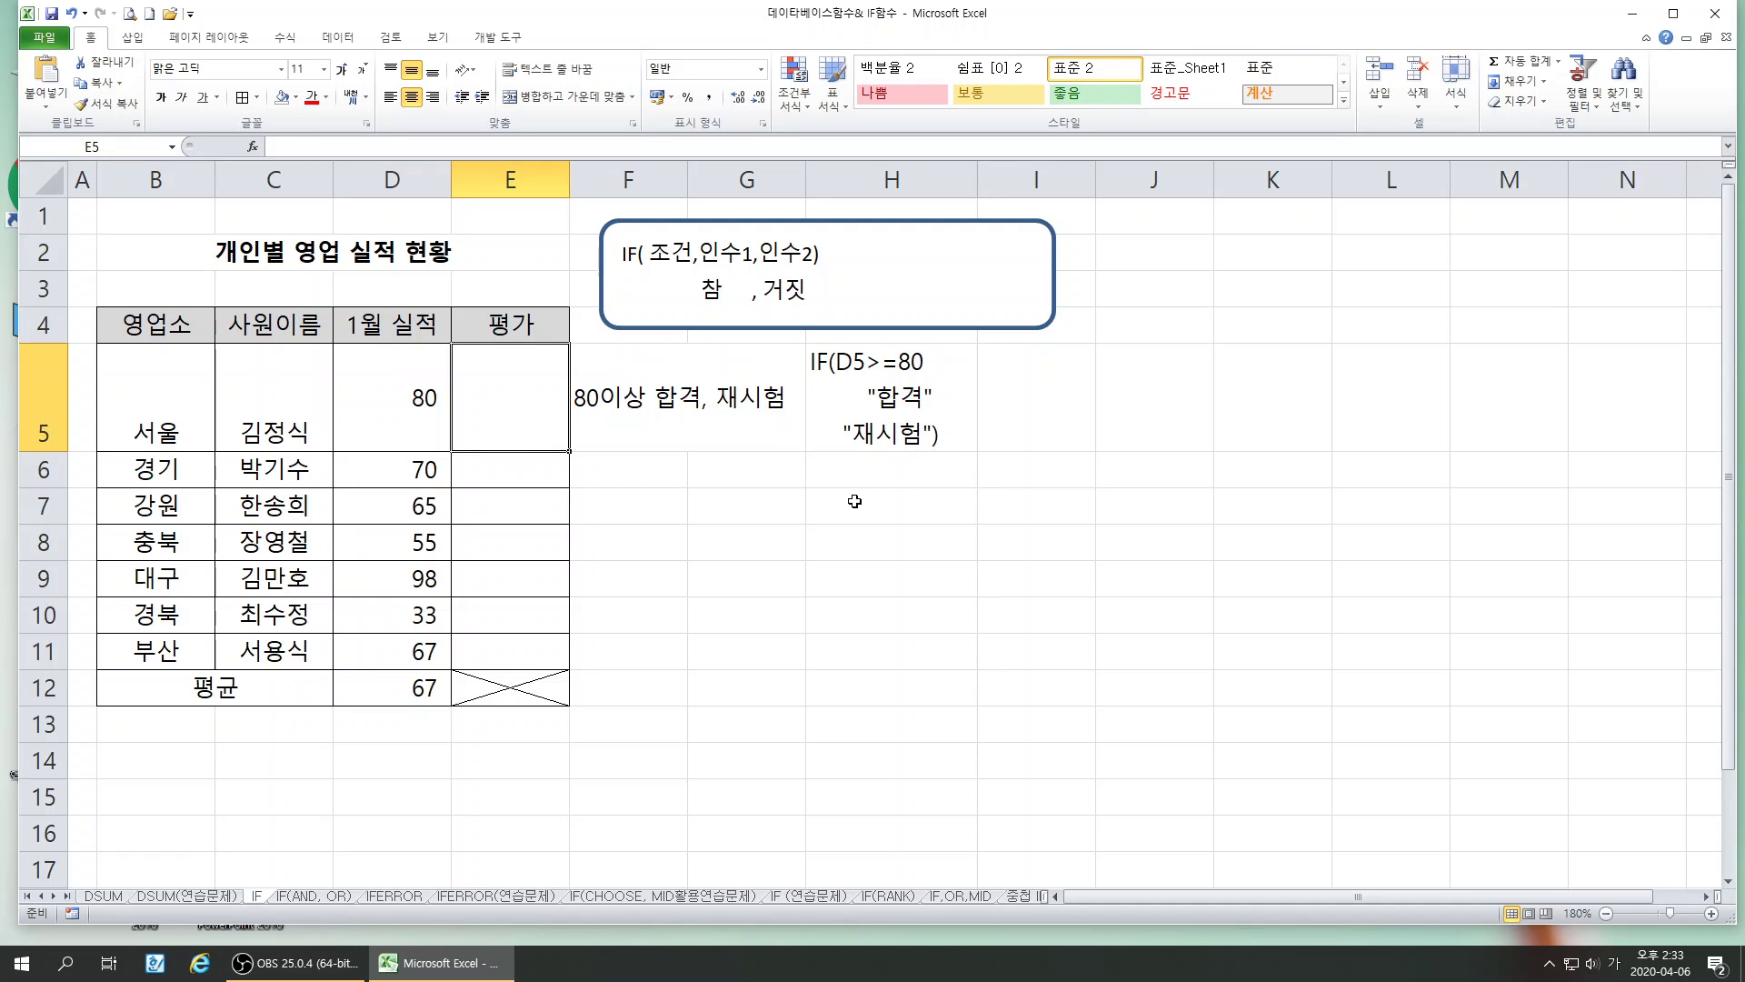
click(887, 604)
click(634, 475)
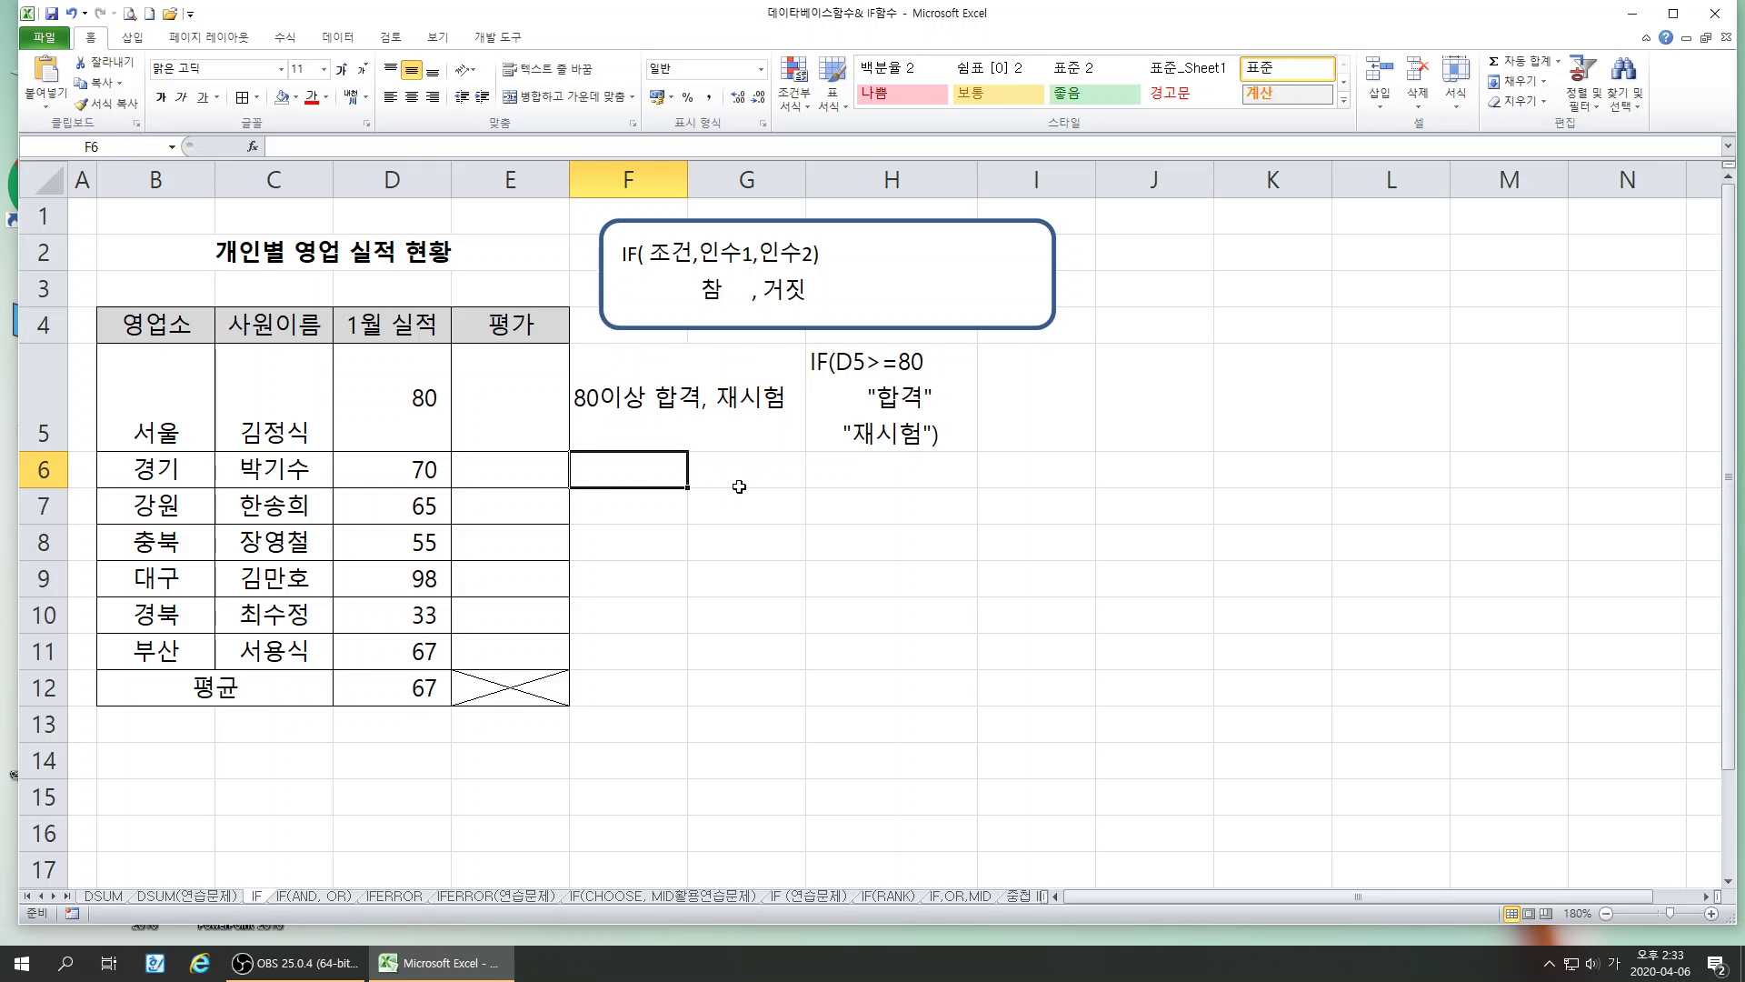
click(652, 529)
click(652, 474)
click(743, 479)
click(656, 534)
click(659, 483)
- Start an IF function in cell G6 from the 논리 category and move its arguments dialog below the cell
click(732, 470)
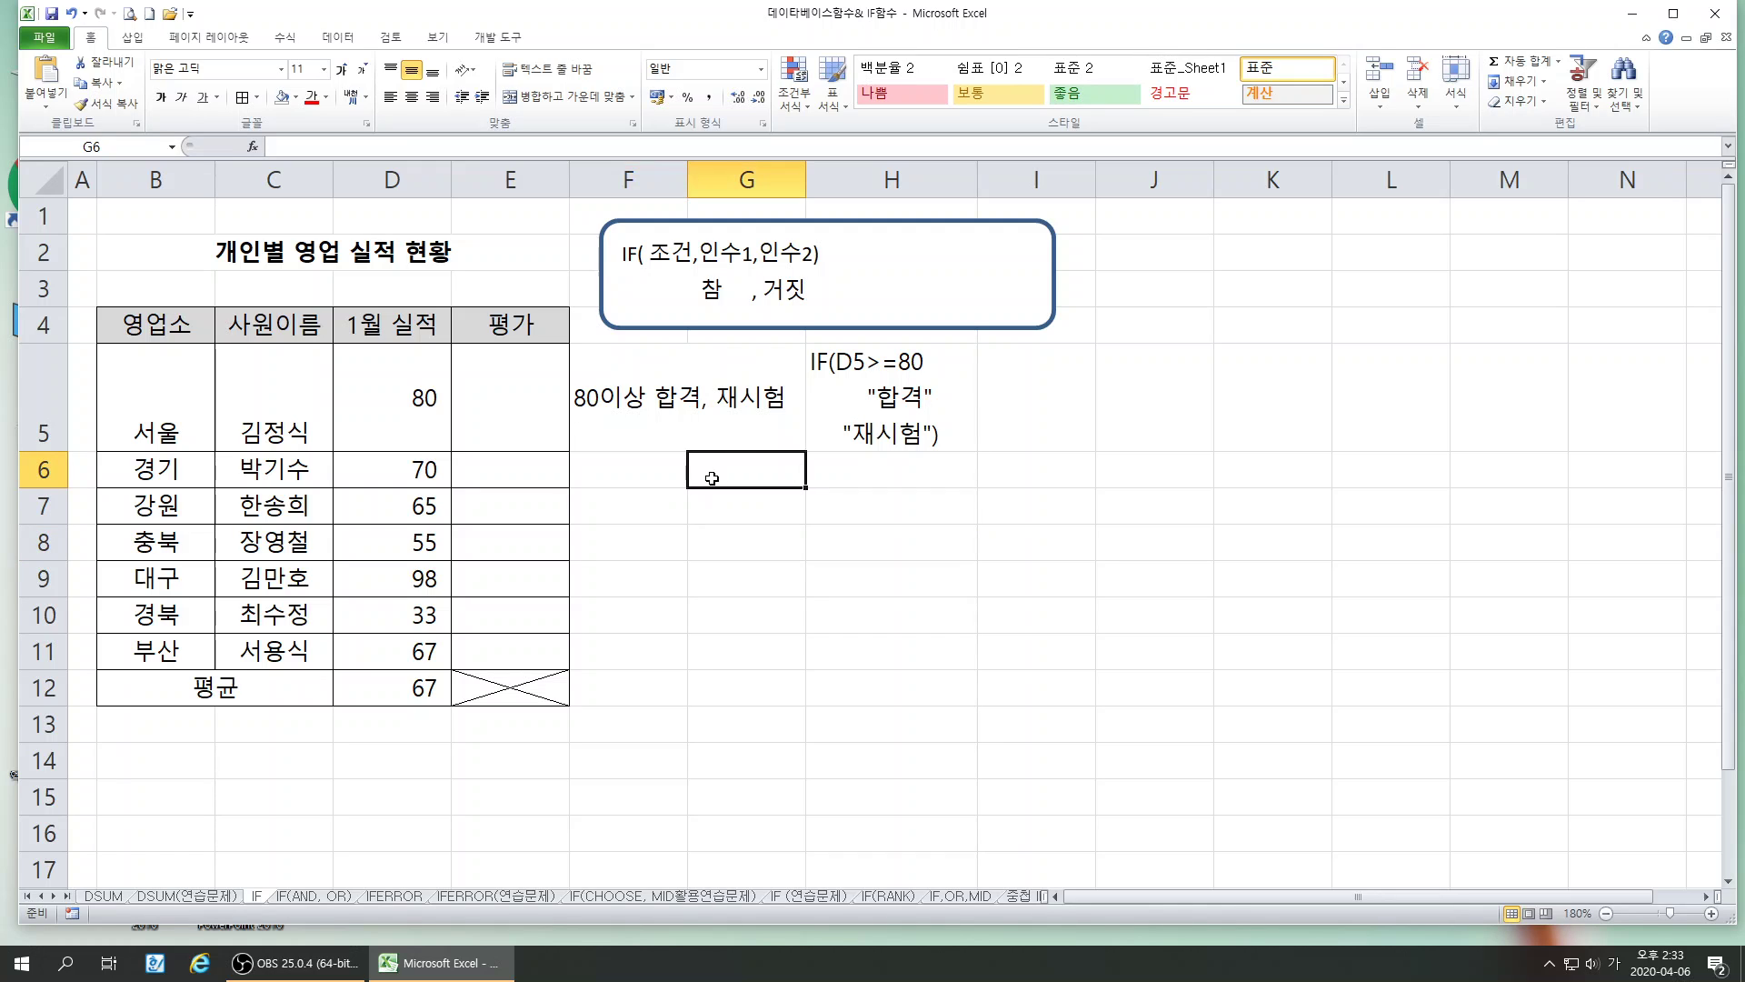
click(253, 146)
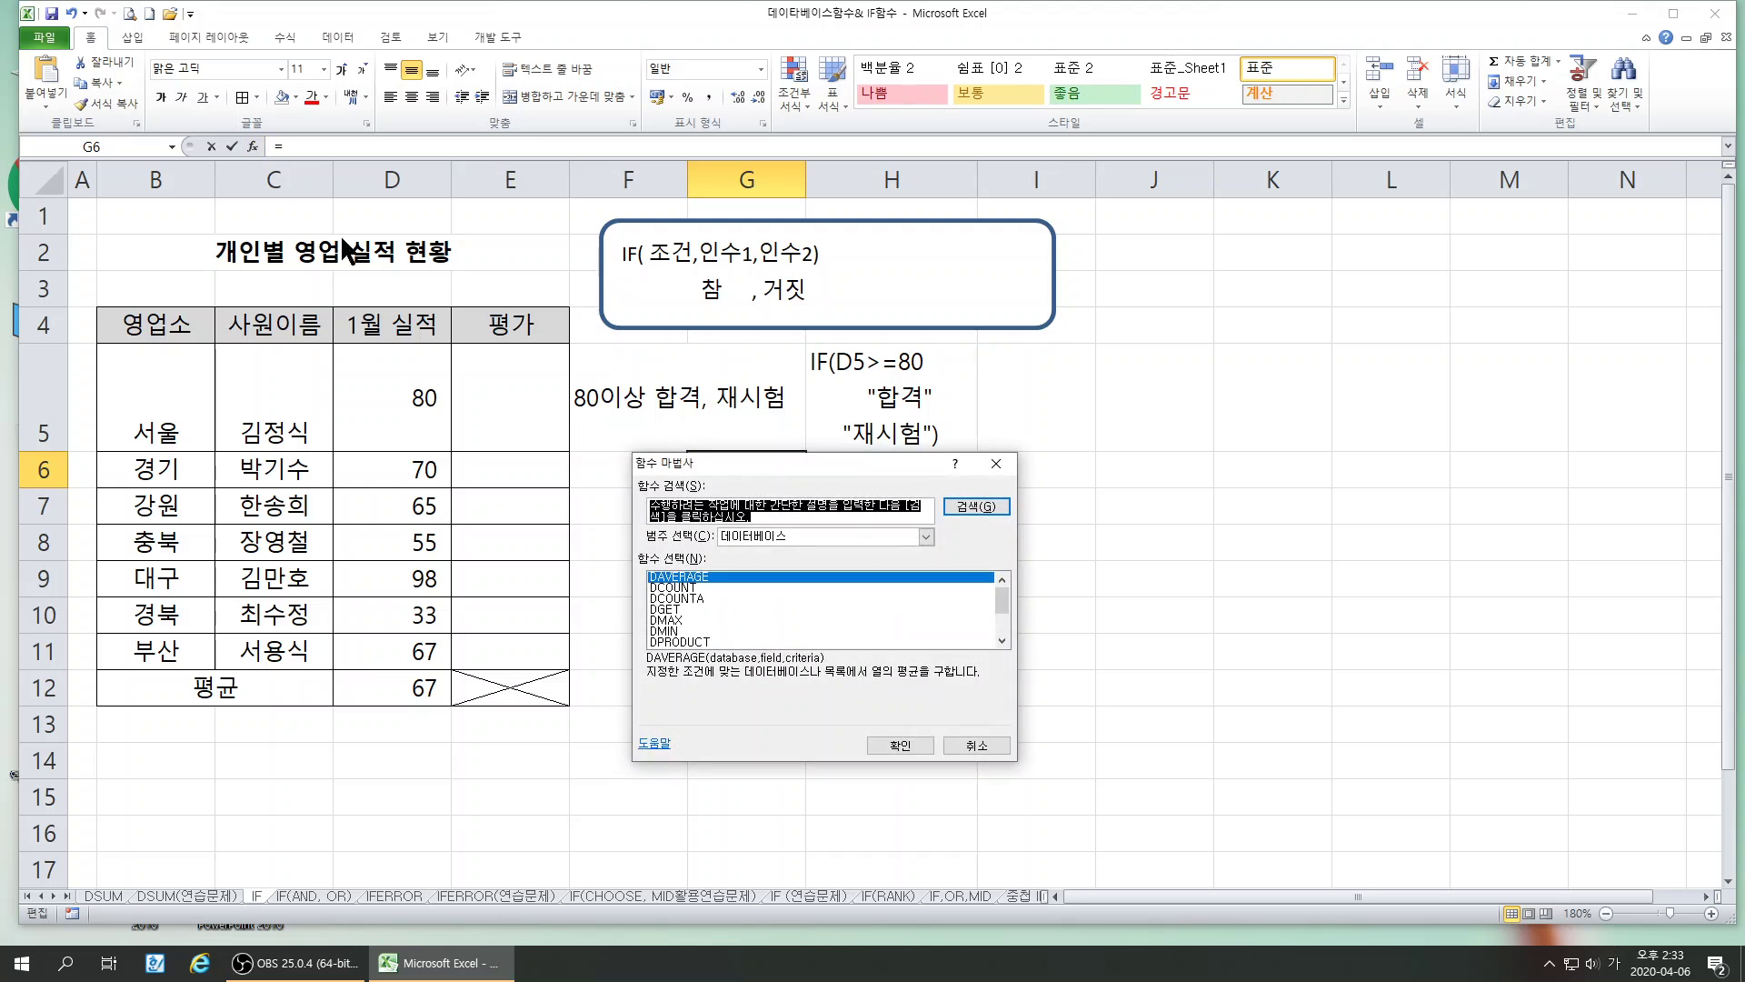
click(771, 538)
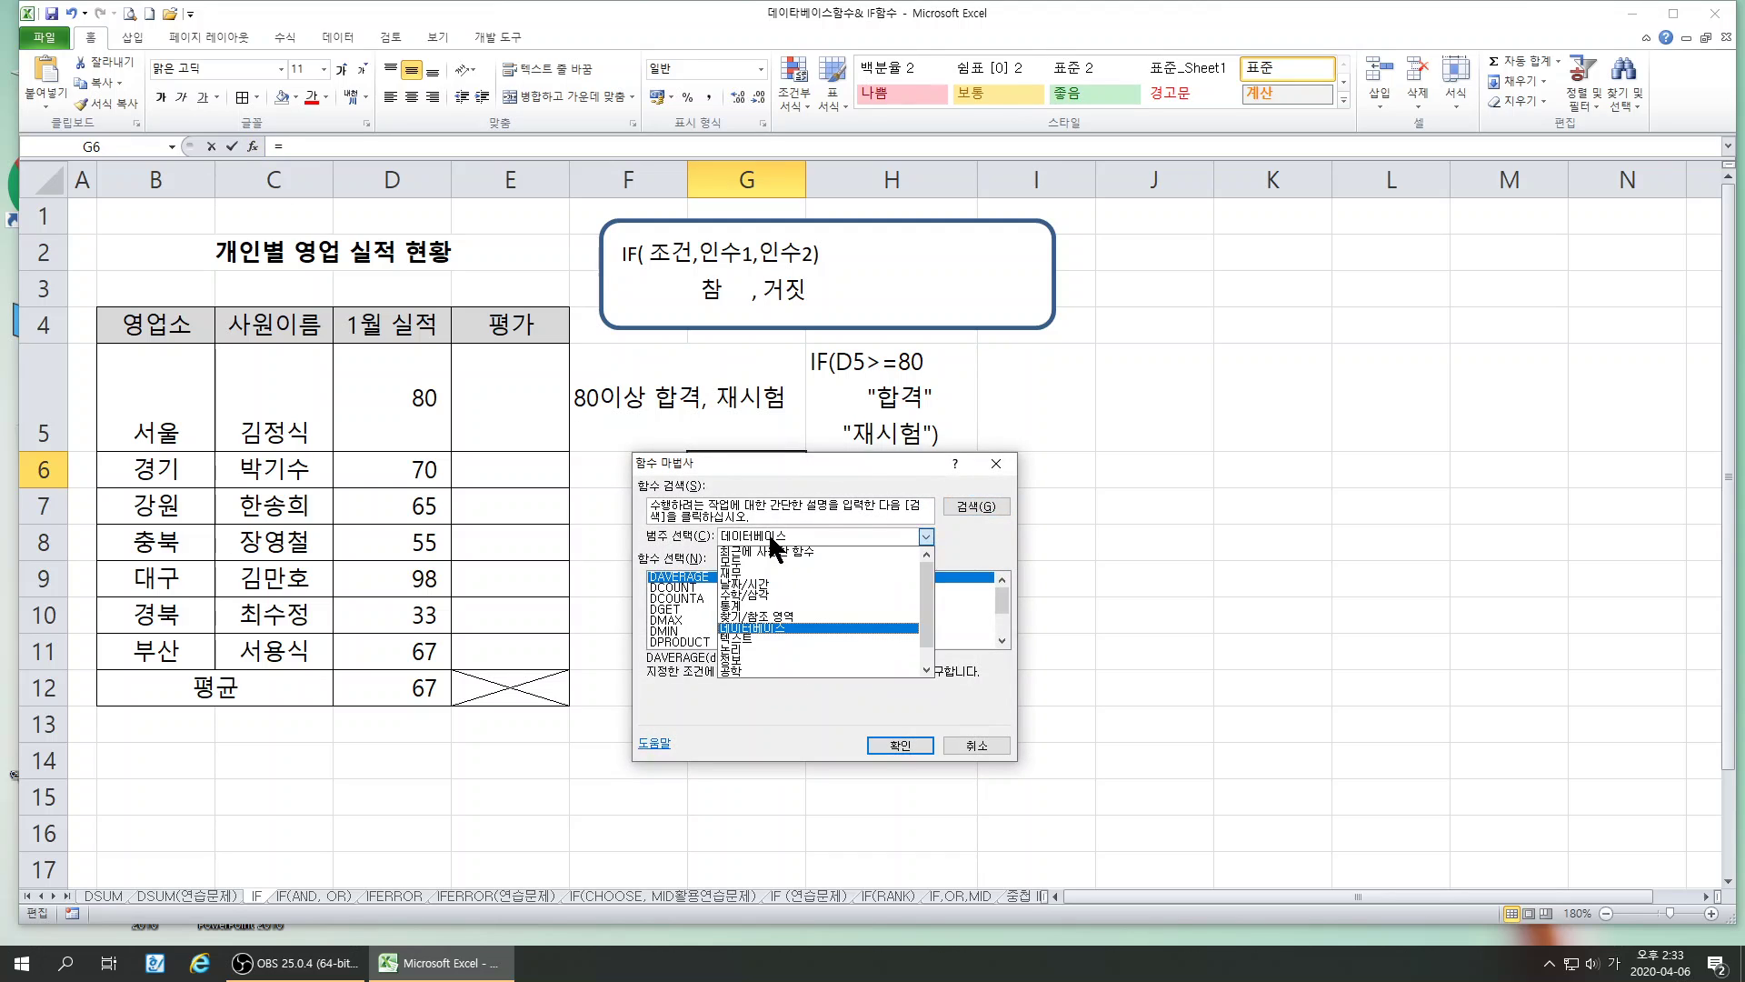
click(740, 646)
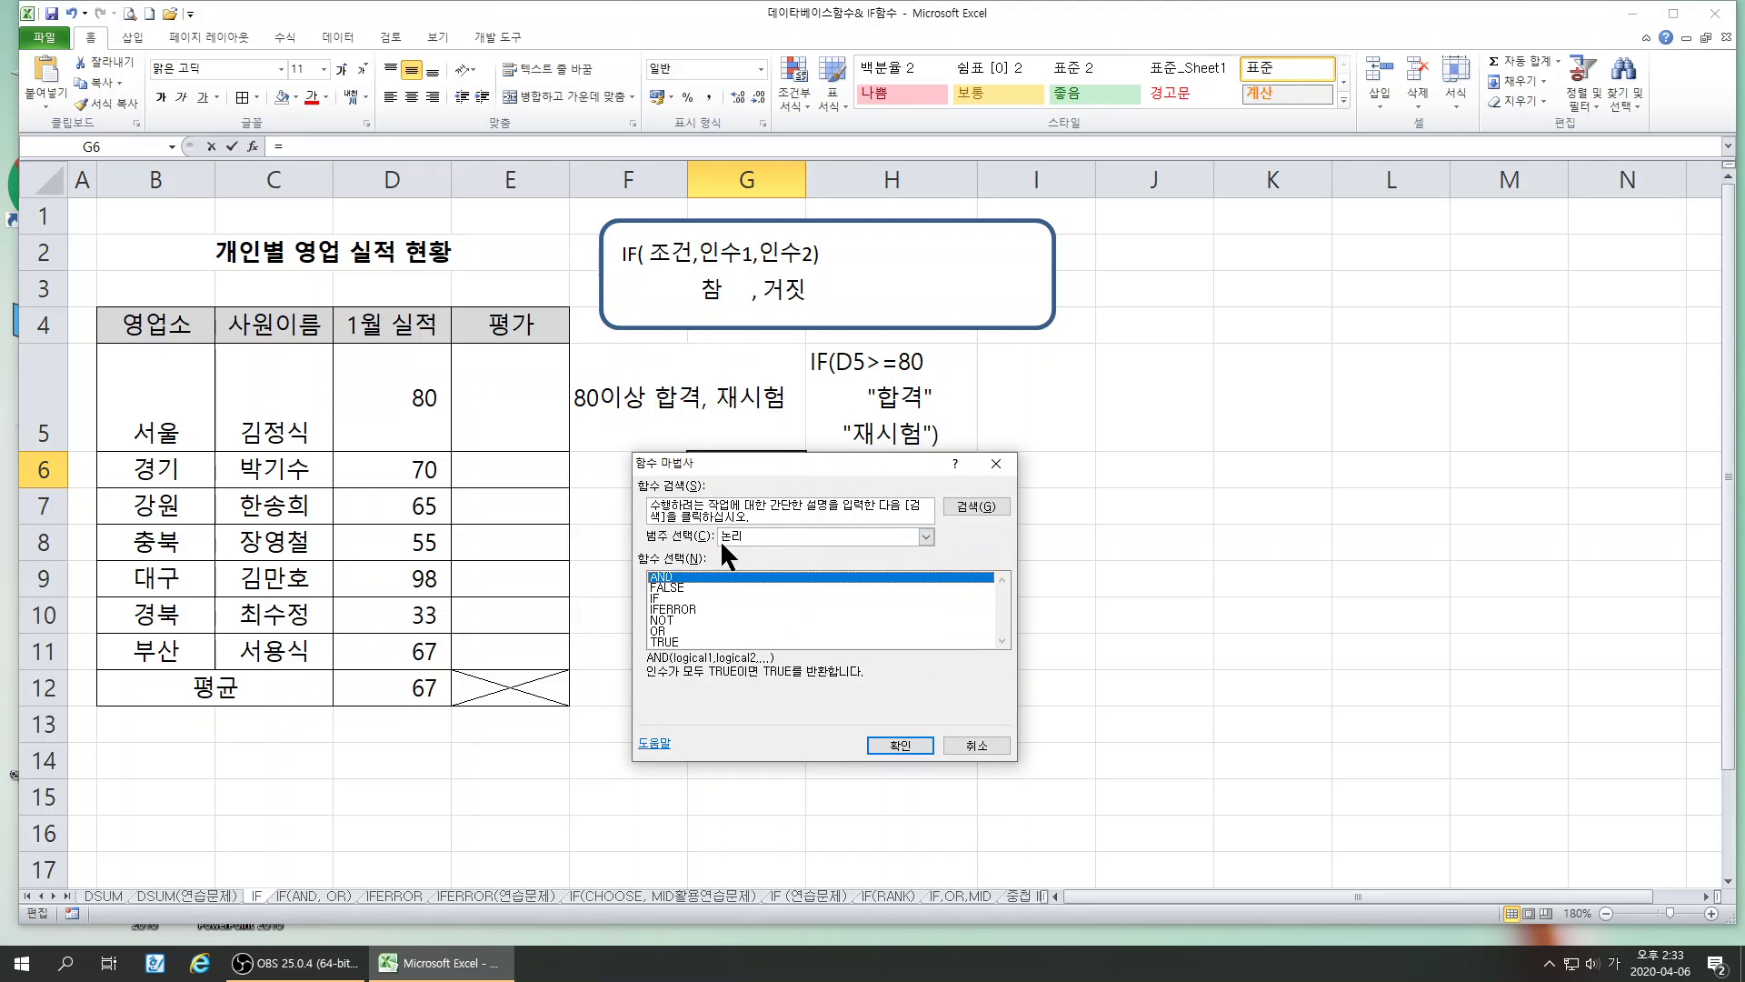
click(657, 599)
click(895, 745)
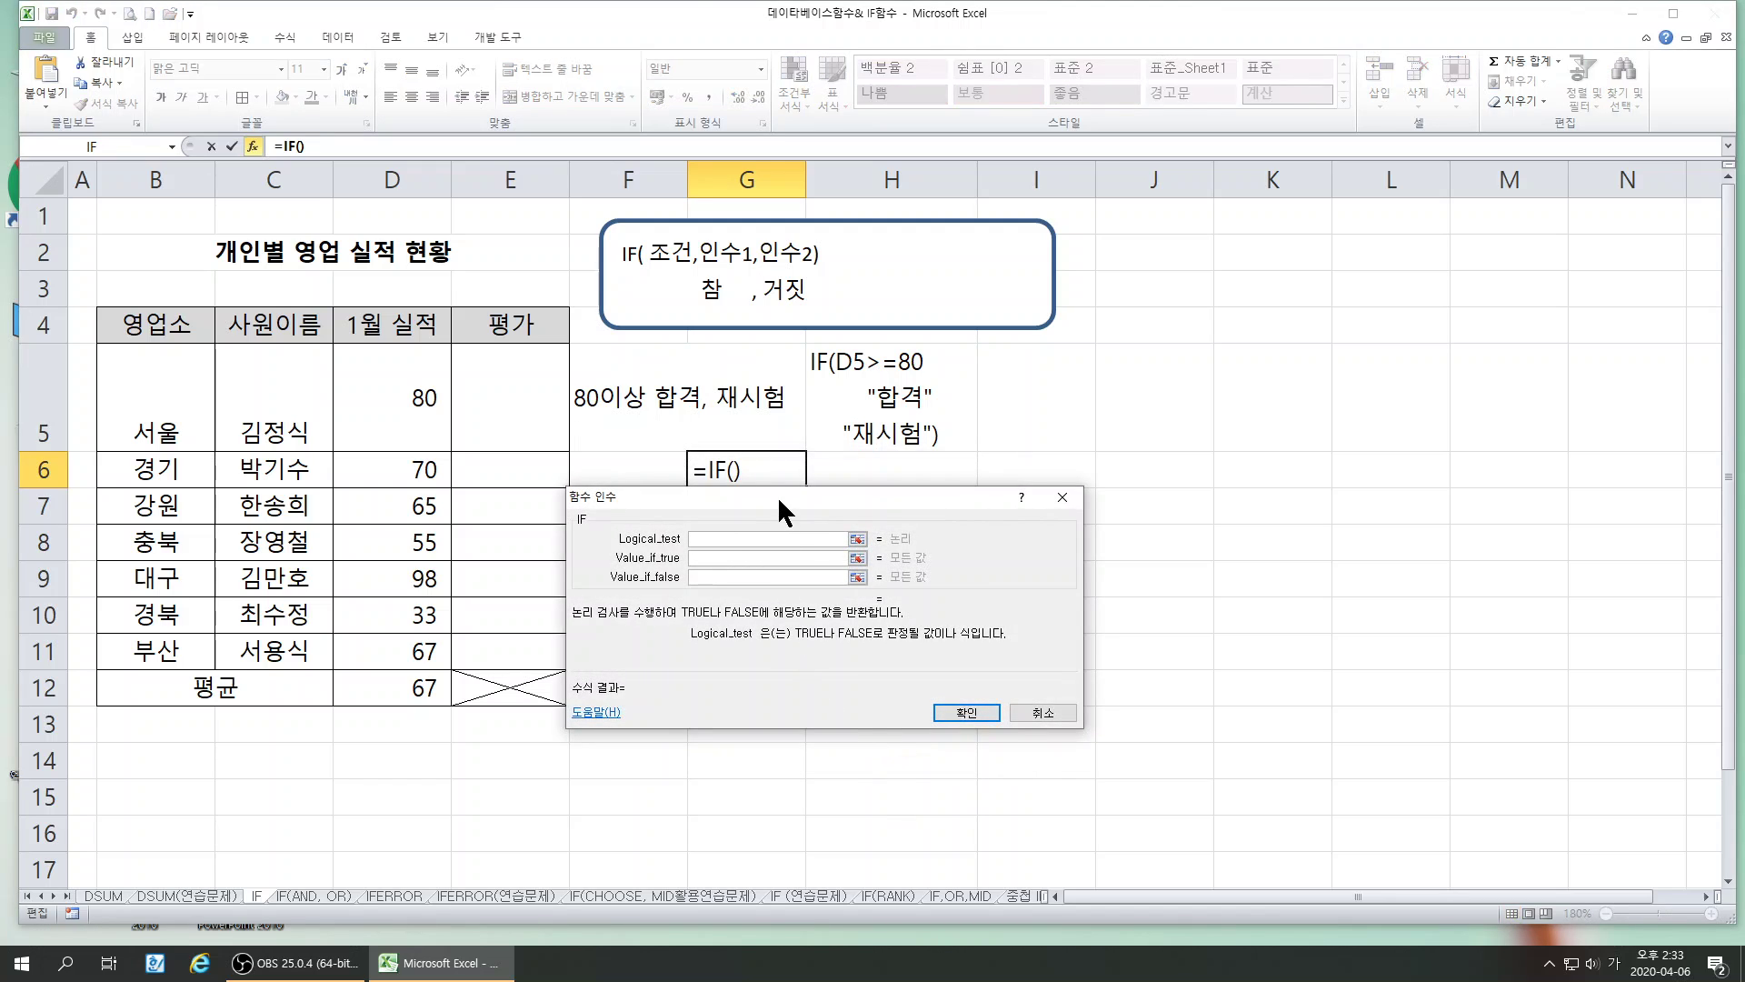
drag(776, 488, 825, 542)
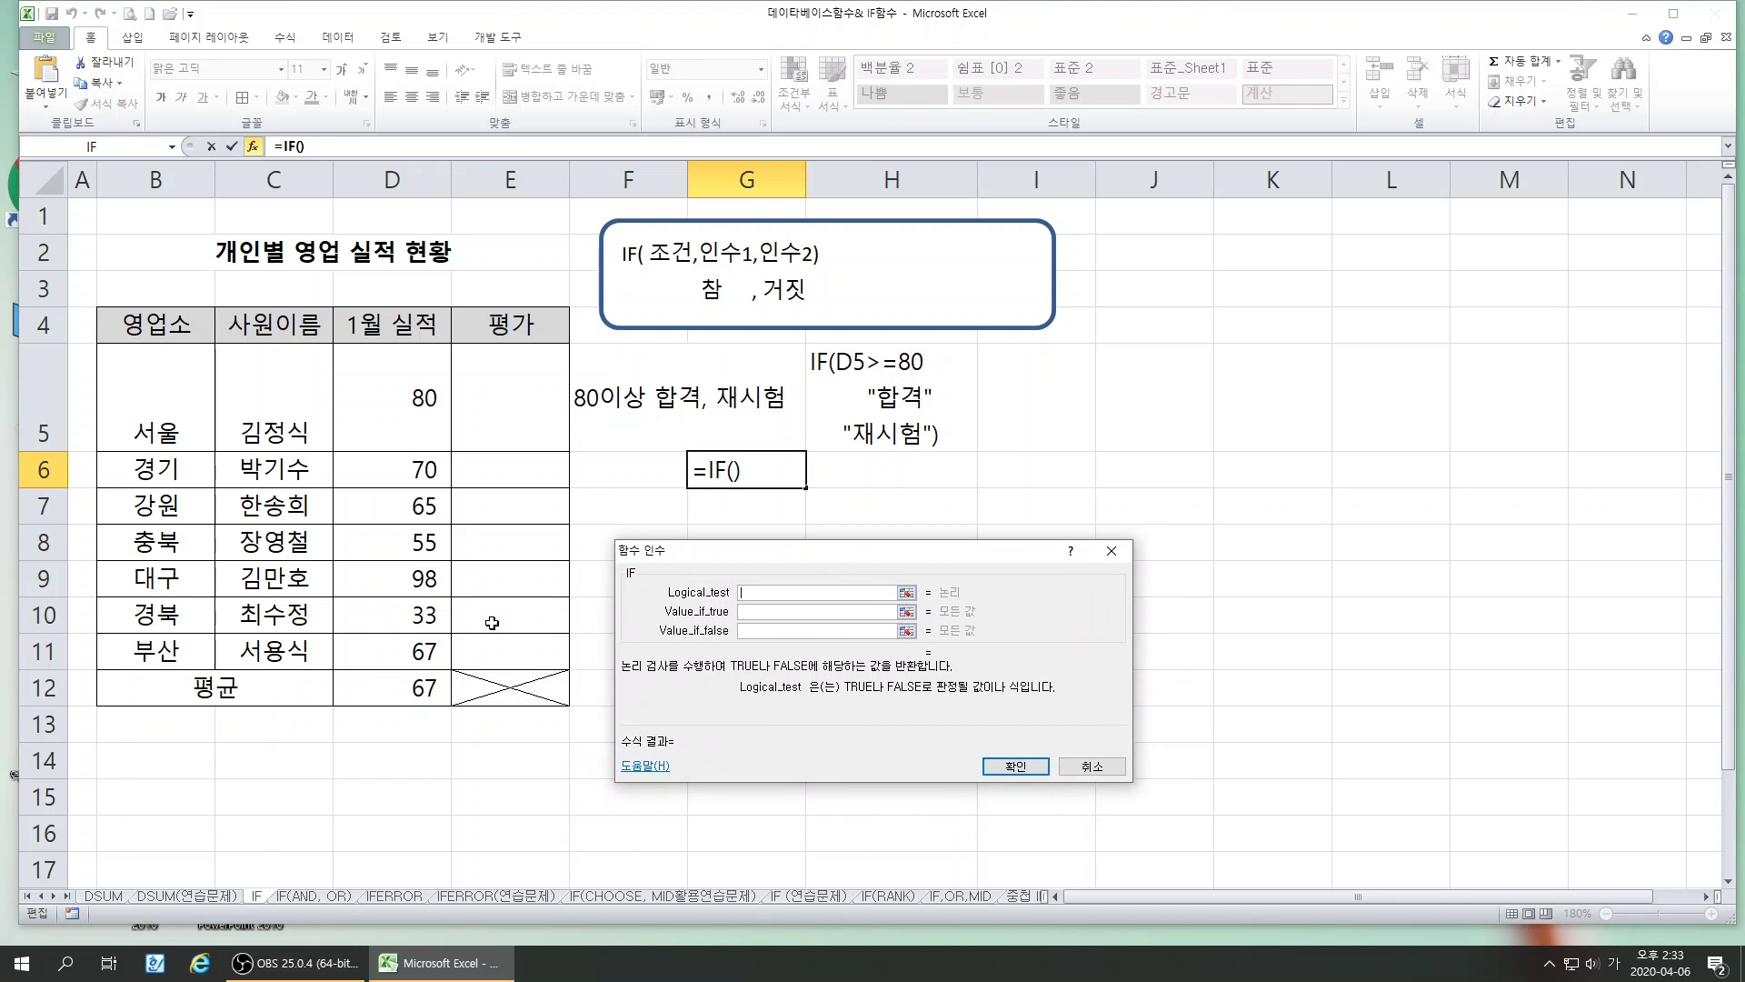
- Set the IF function's Logical_test argument to D5>=80
click(443, 423)
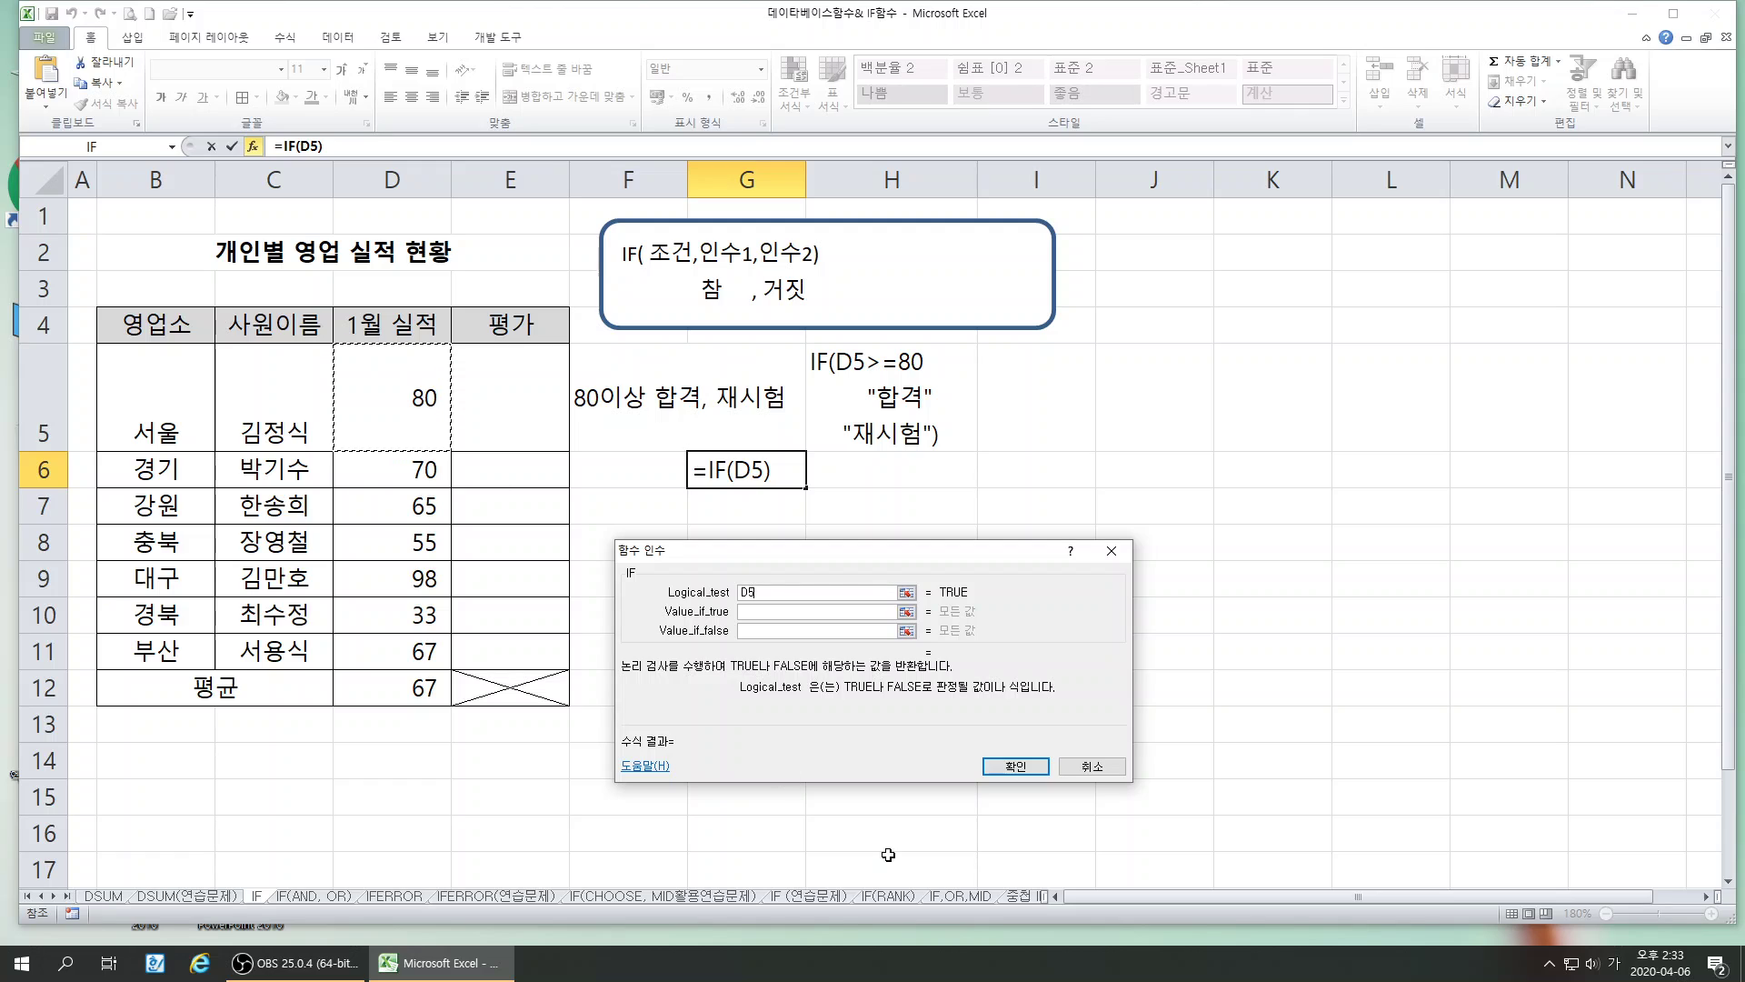
text(>=)
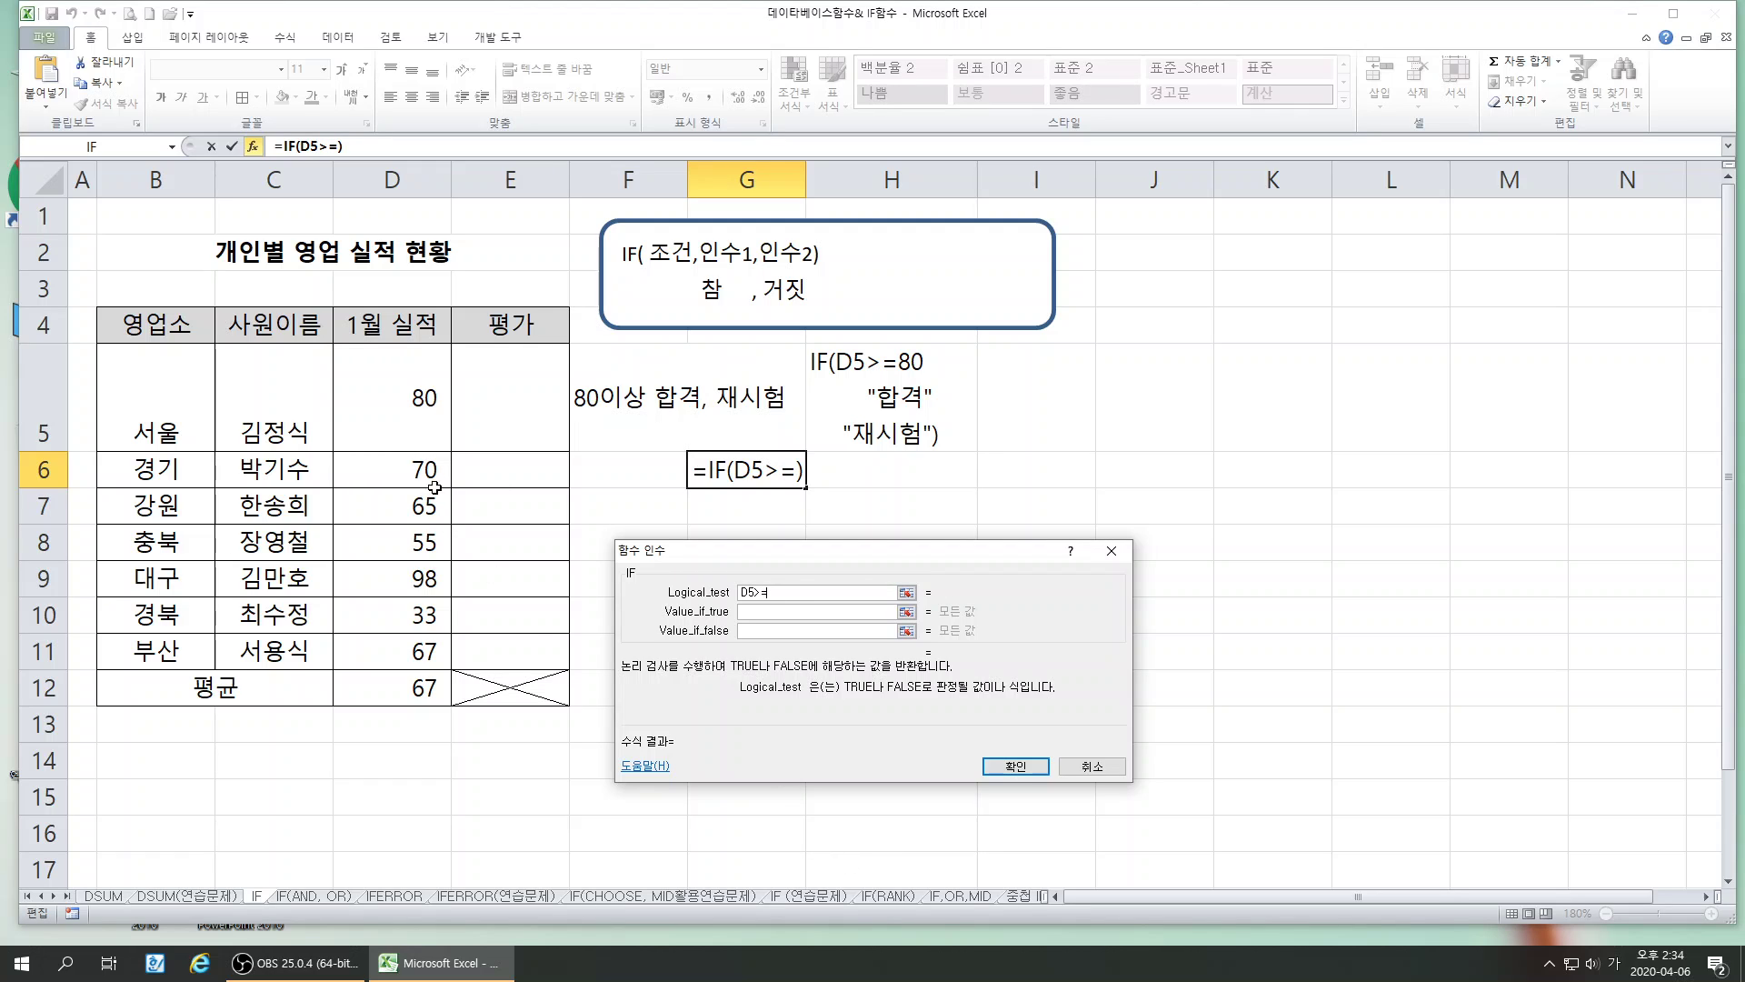
click(405, 396)
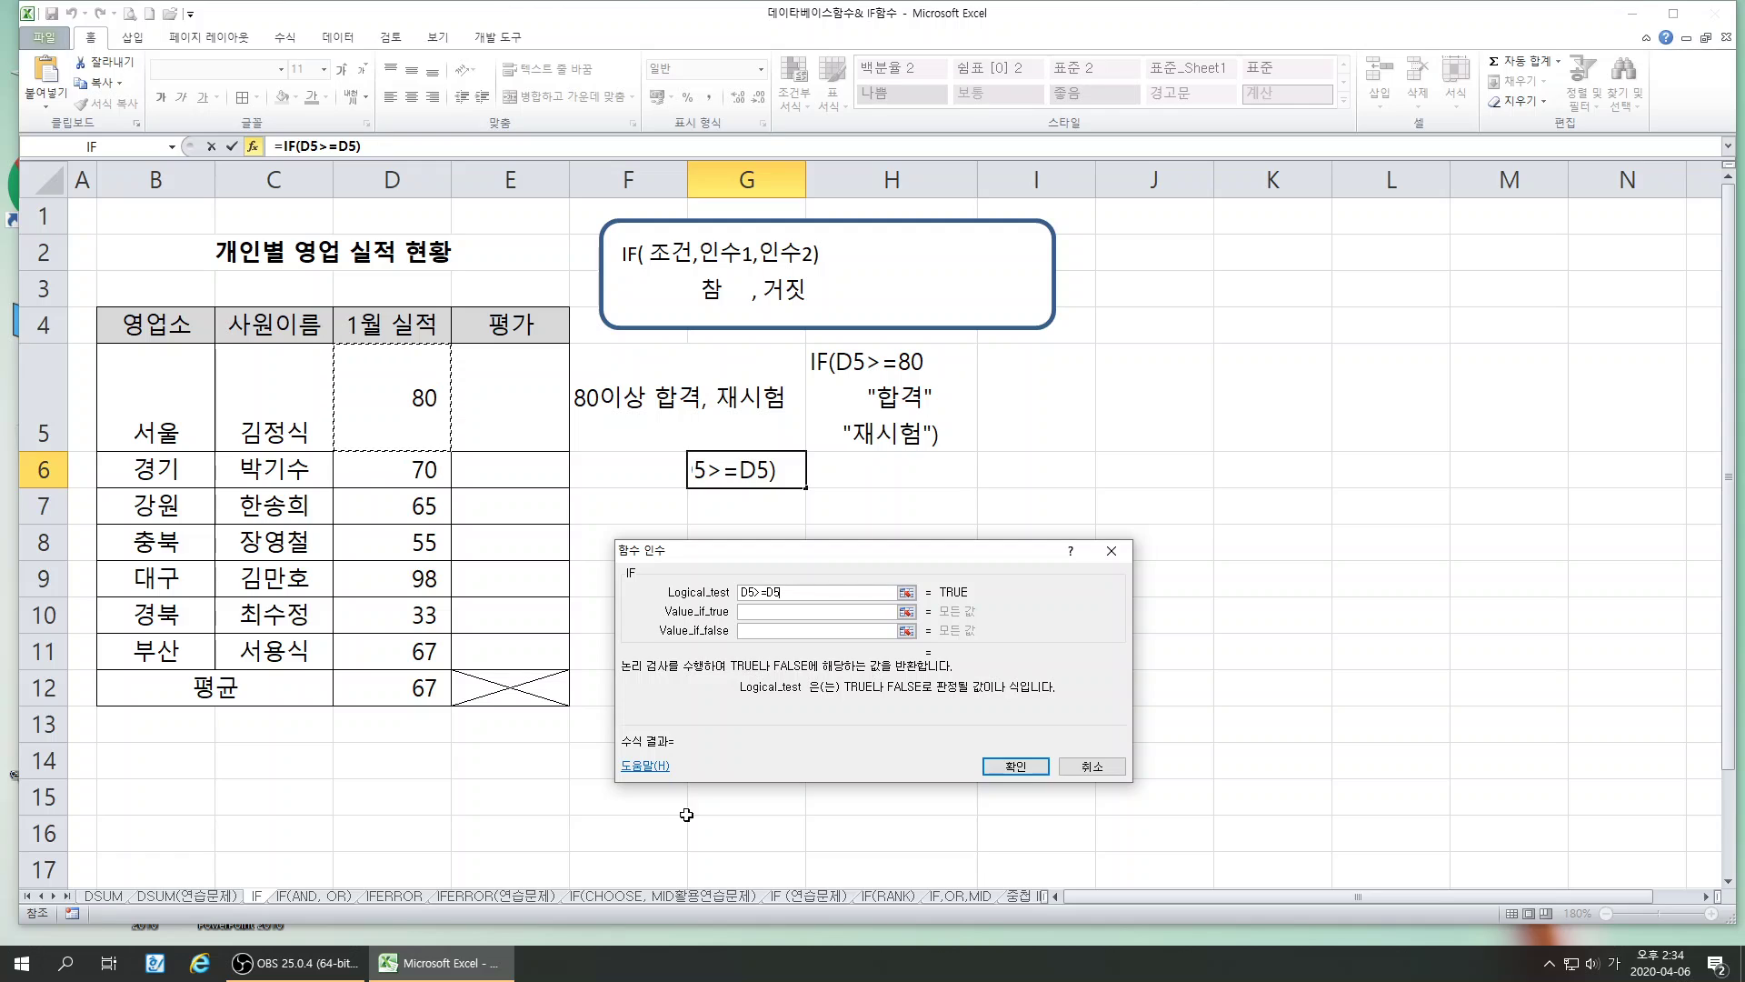
key(BackSpace)
key(BackSpace)
text(80)
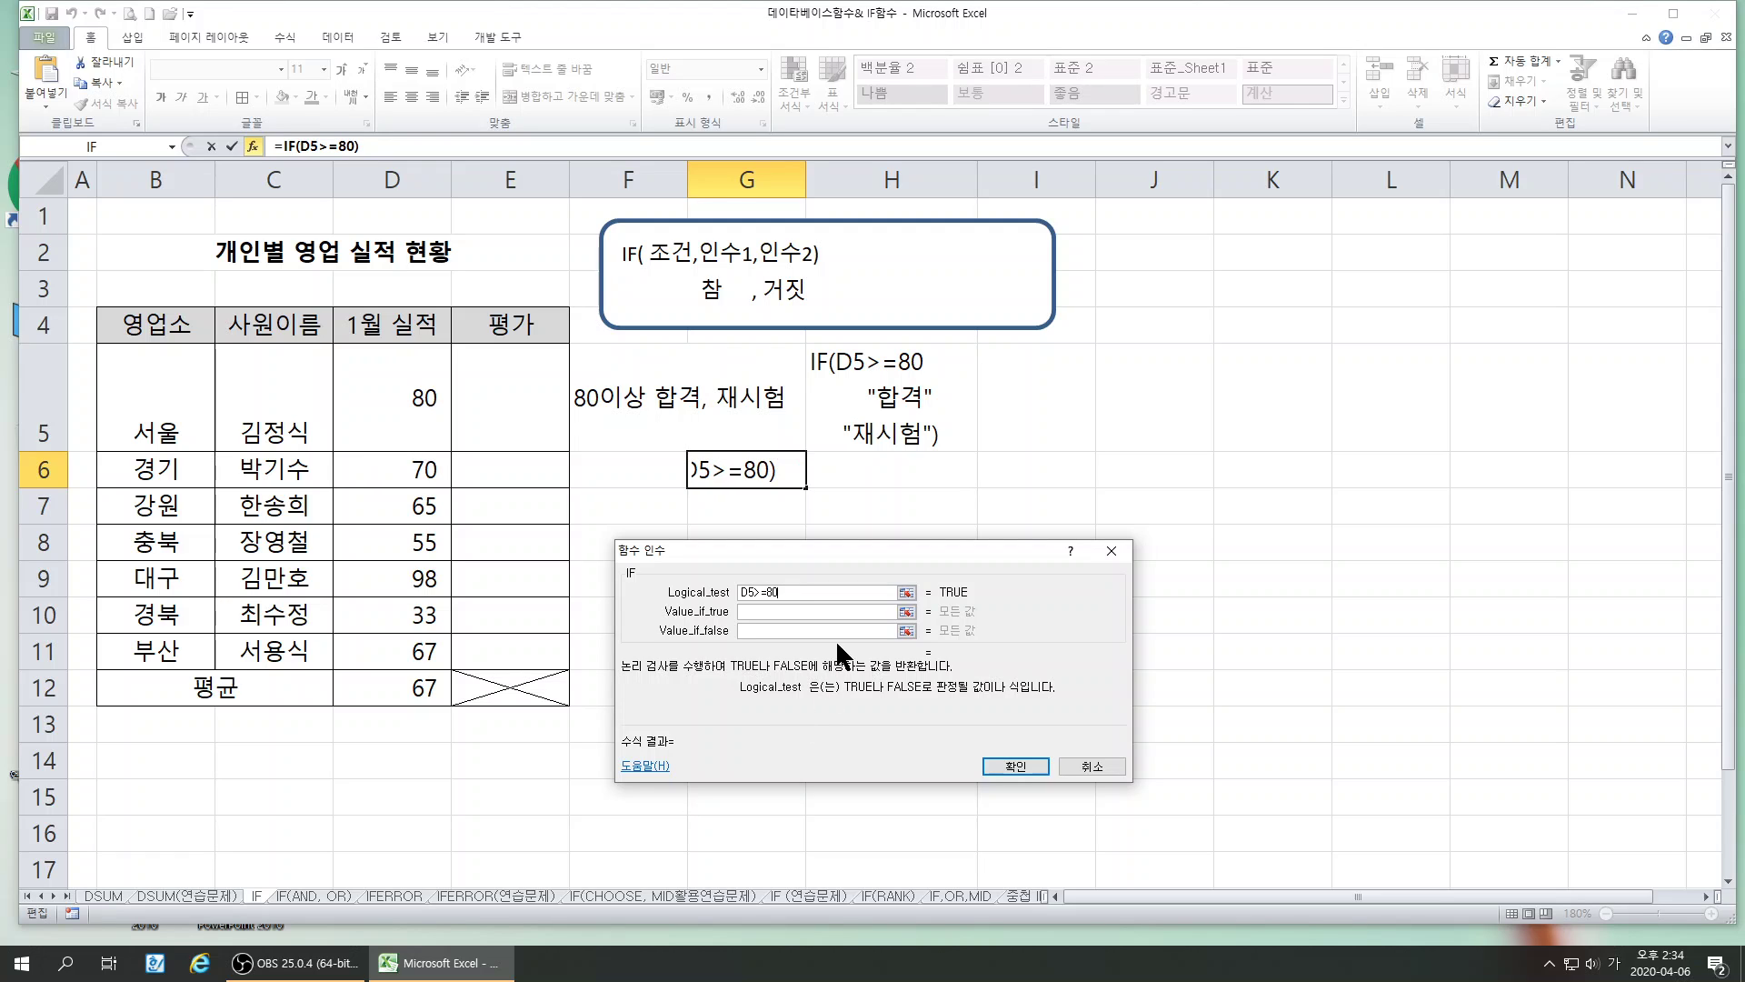
- Set the IF function's Value_if_true argument to "합격" in quotation marks
click(751, 611)
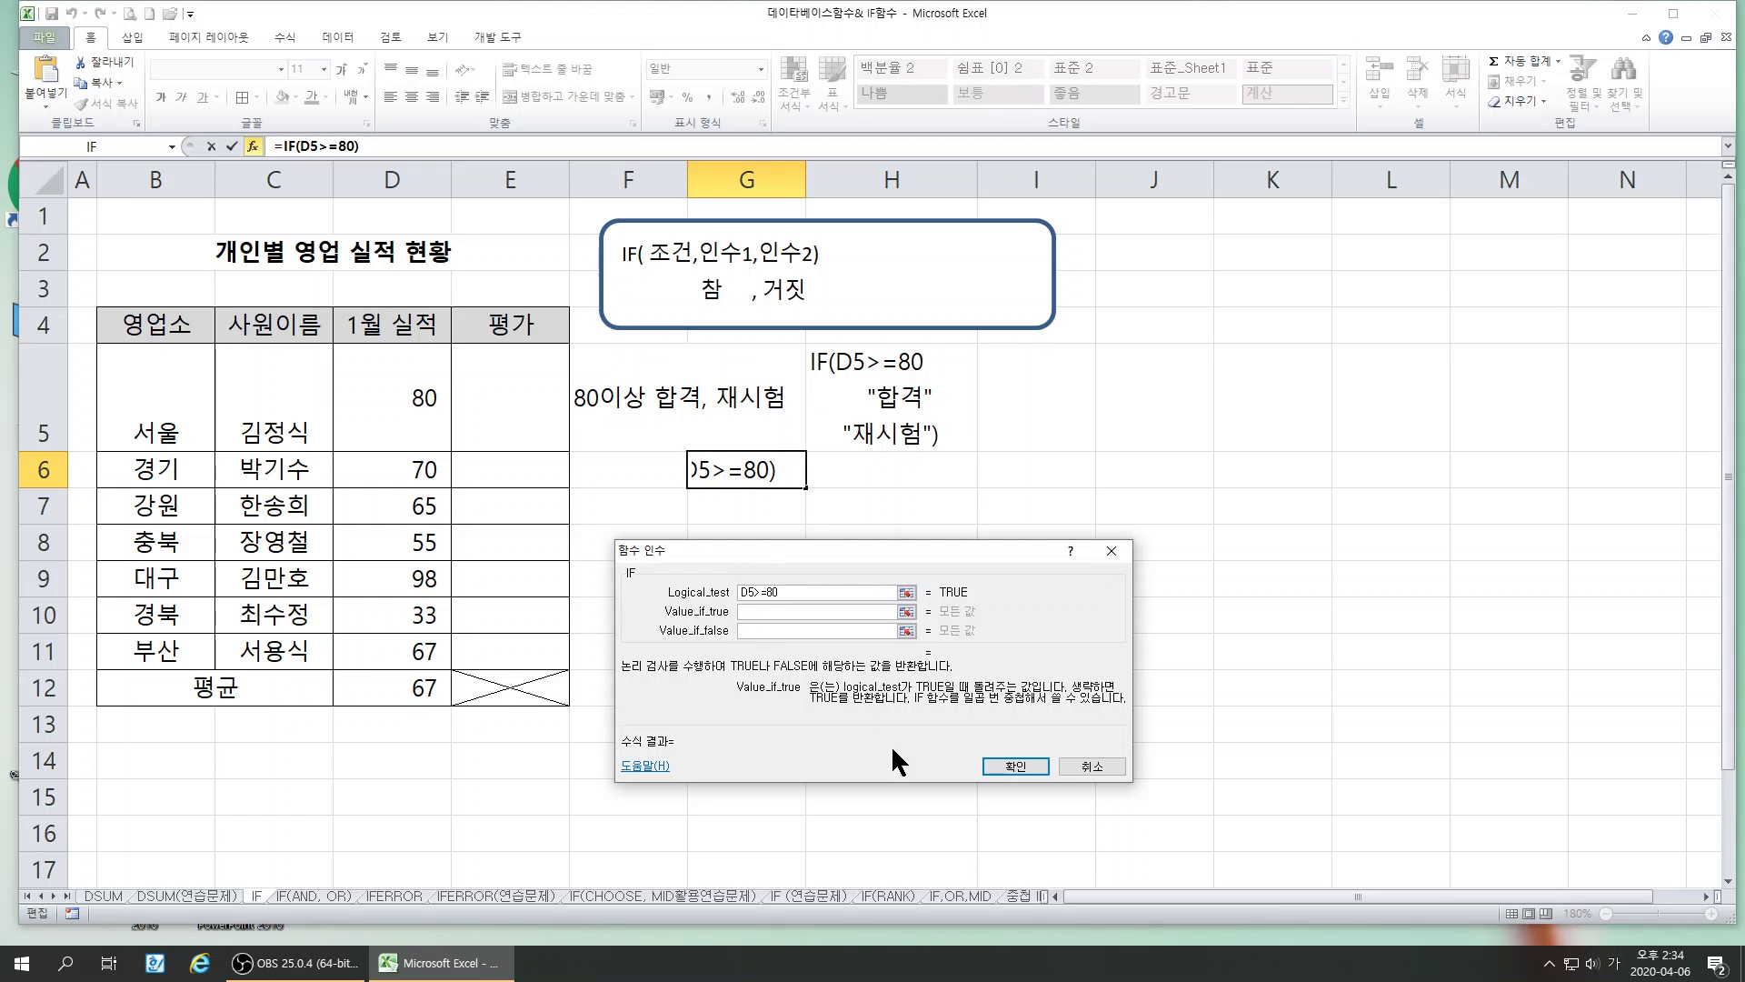
text("GKQ)
key(BackSpace)
key(BackSpace)
key(Hangul)
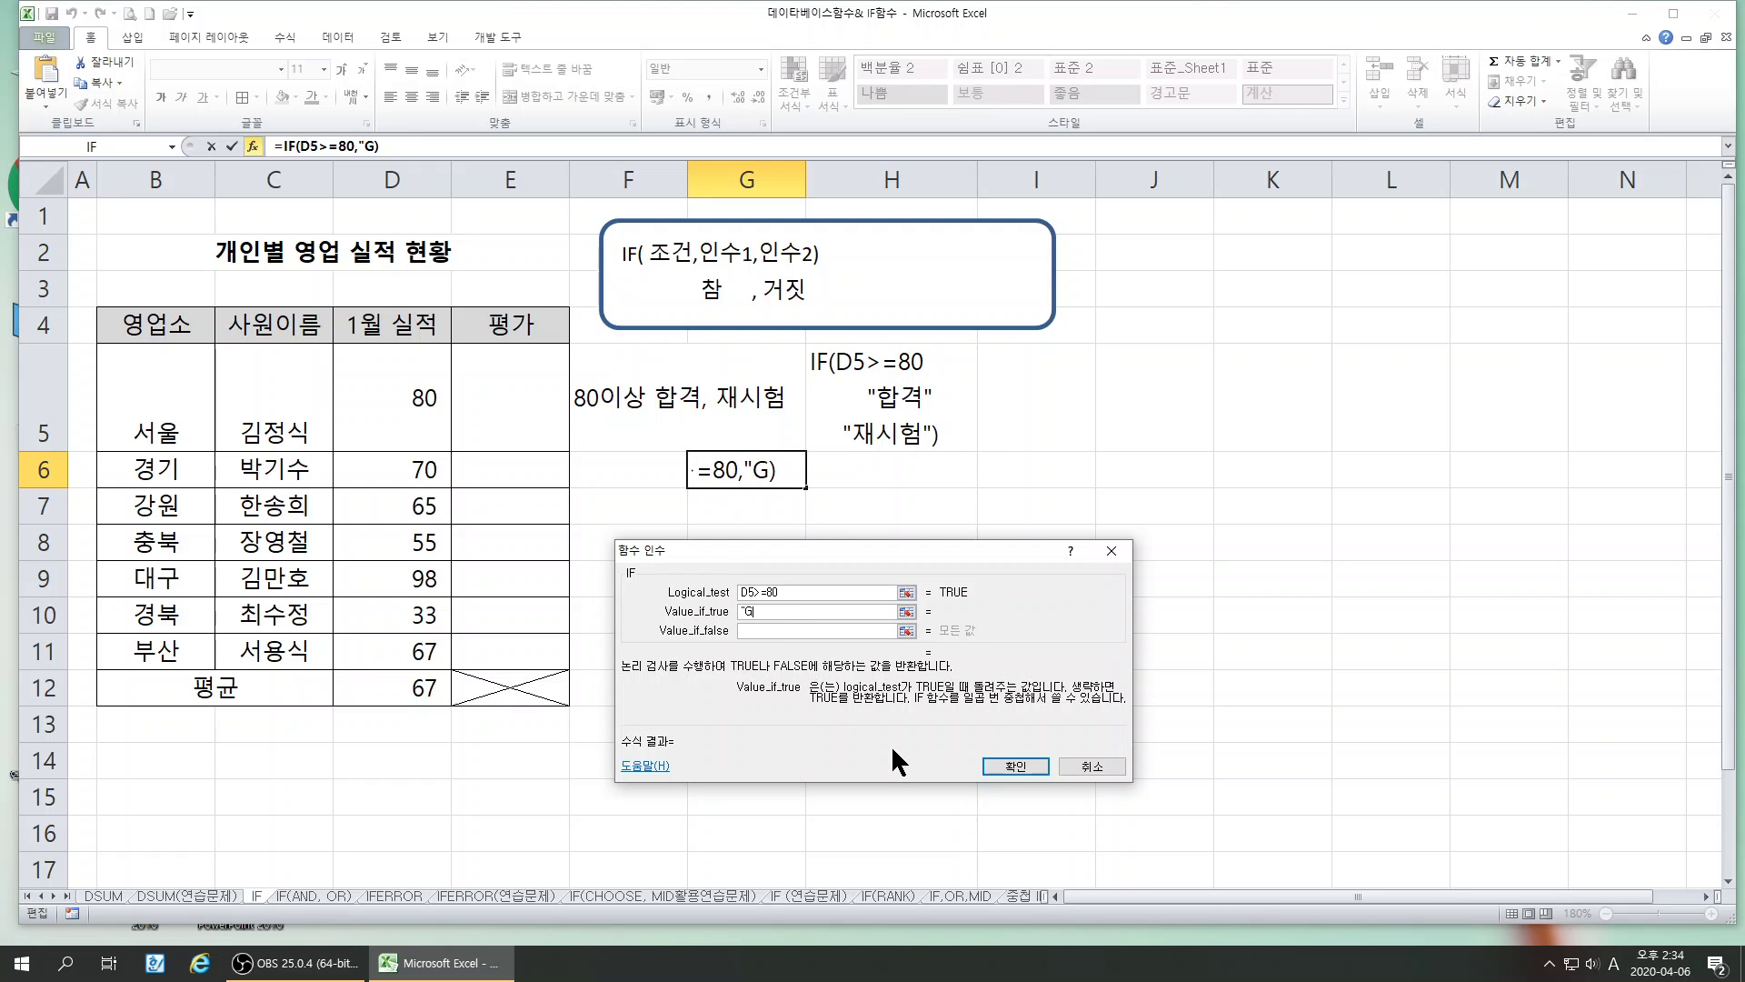
key(BackSpace)
text(합ㄱ)
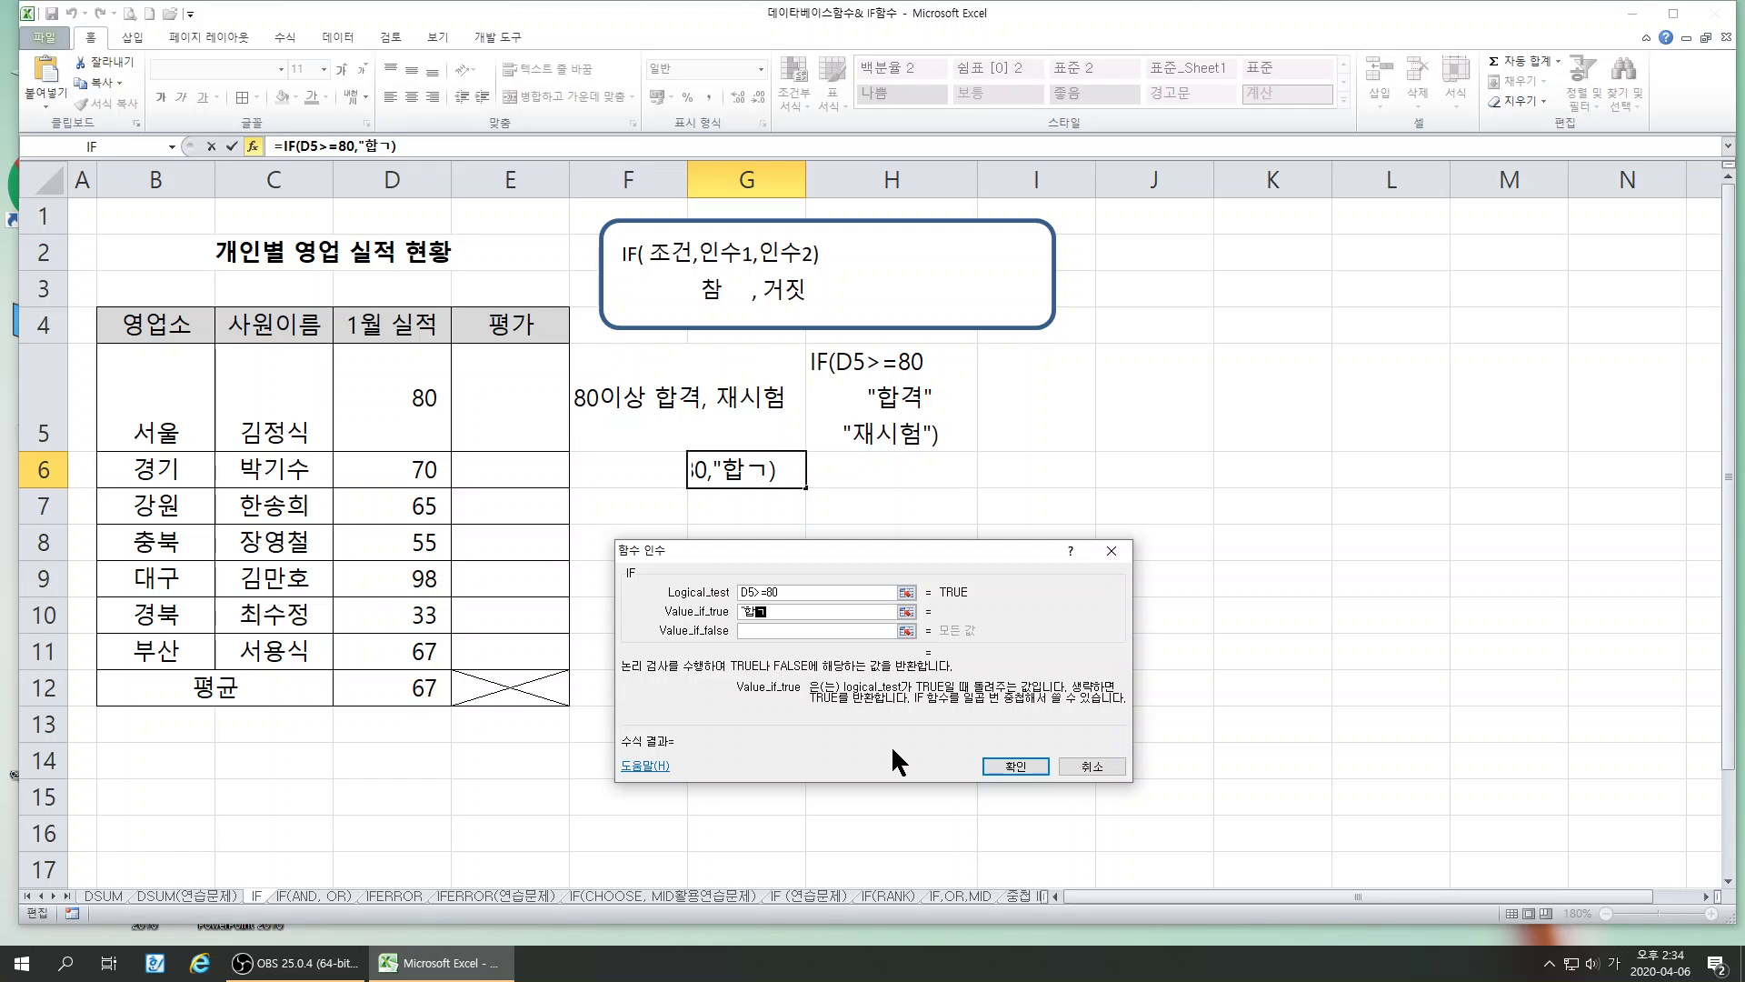
text(""부)
key(BackSpace)
key(BackSpace)
key(BackSpace)
key(BackSpace)
text(격")
key(Tab)
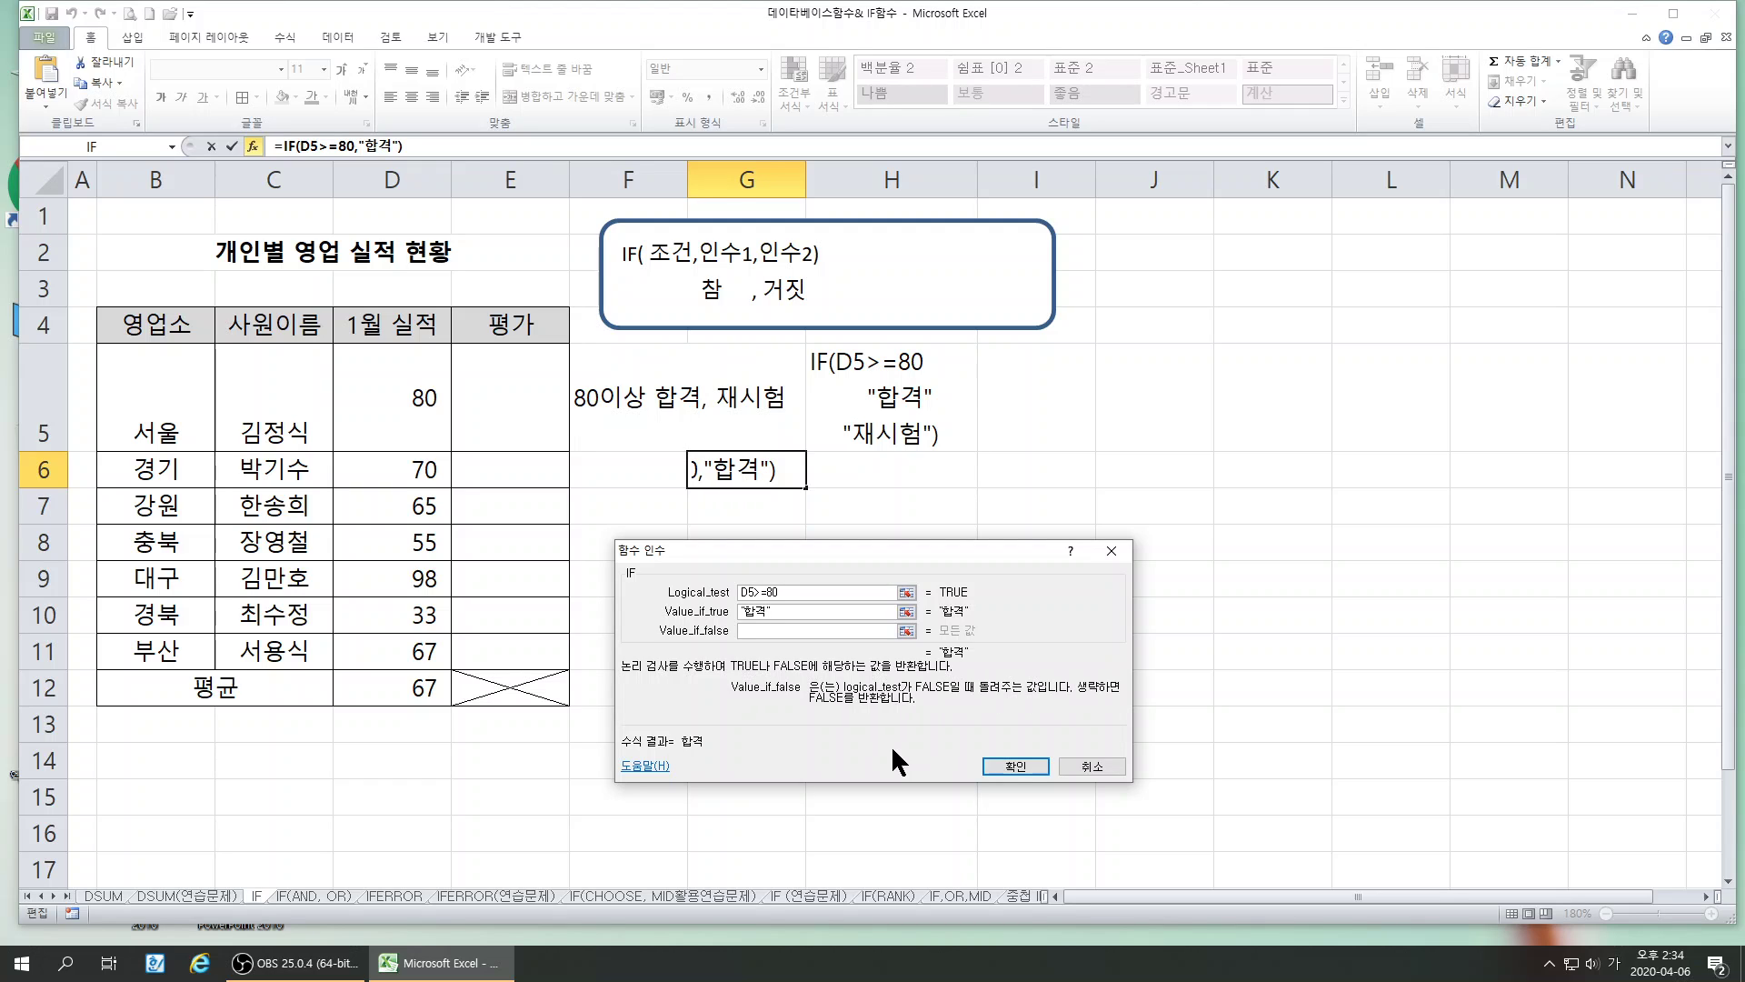
- Set the Value_if_false argument to "불합격" in quotation marks and insert the finished IF formula
text("불합)
text(격")
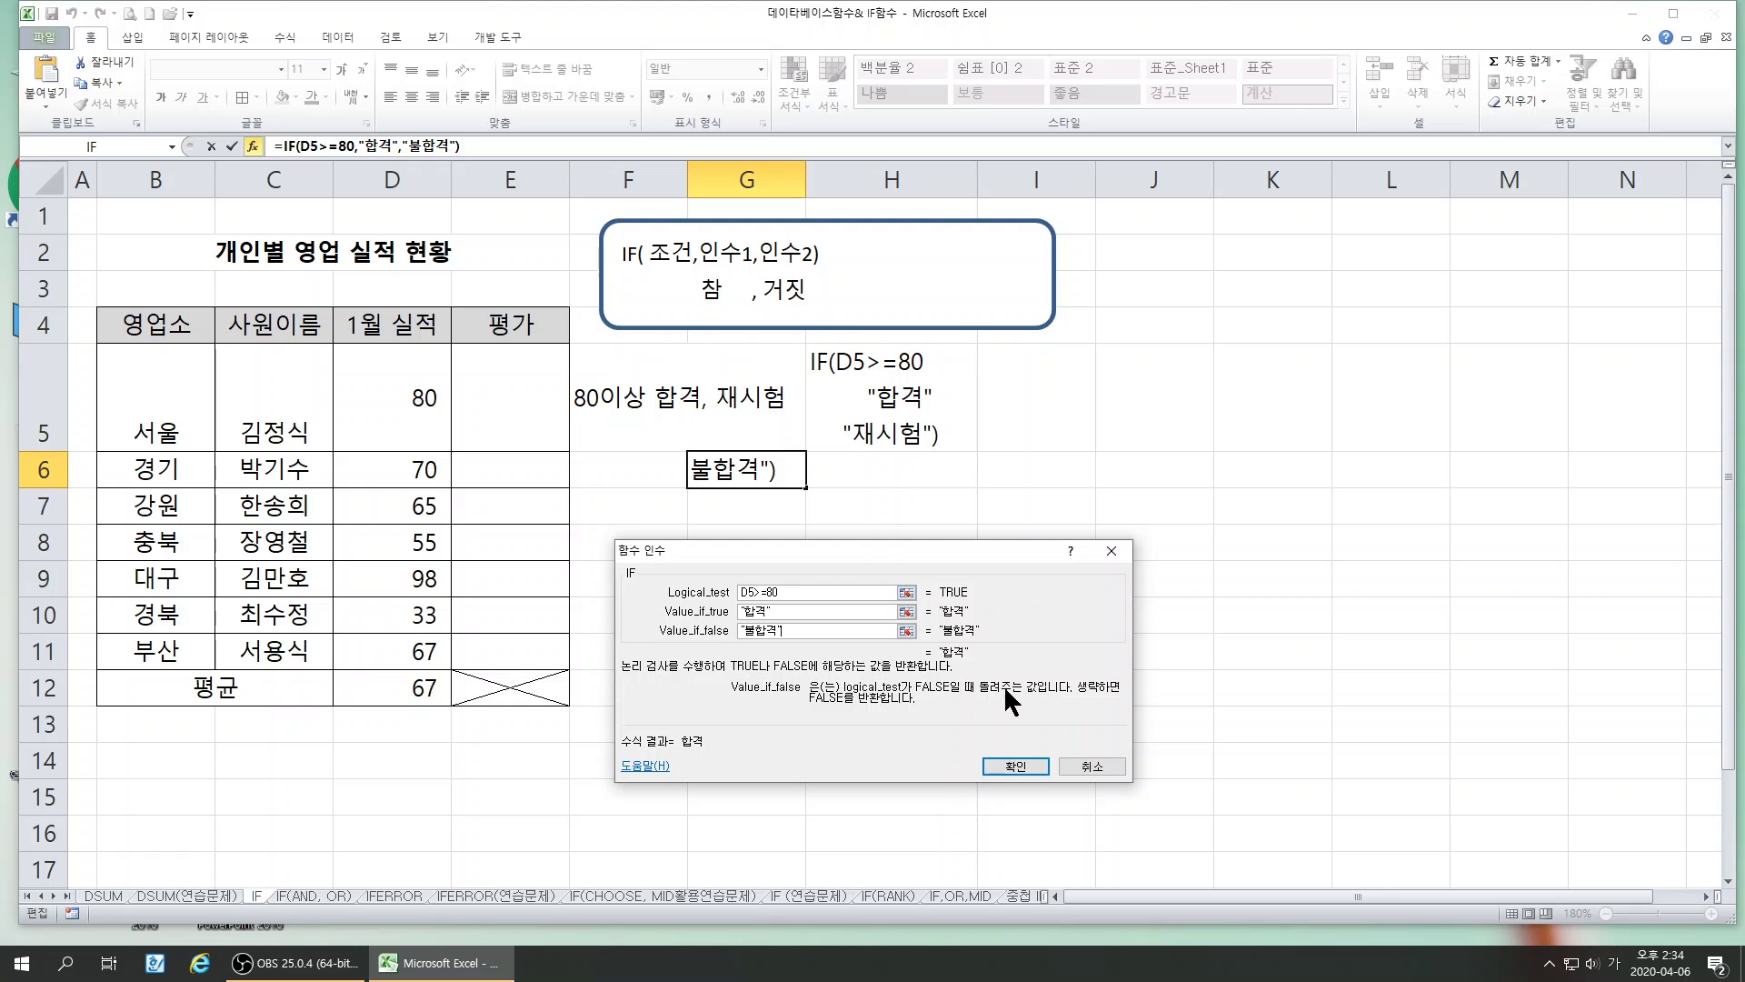
click(1027, 762)
click(763, 720)
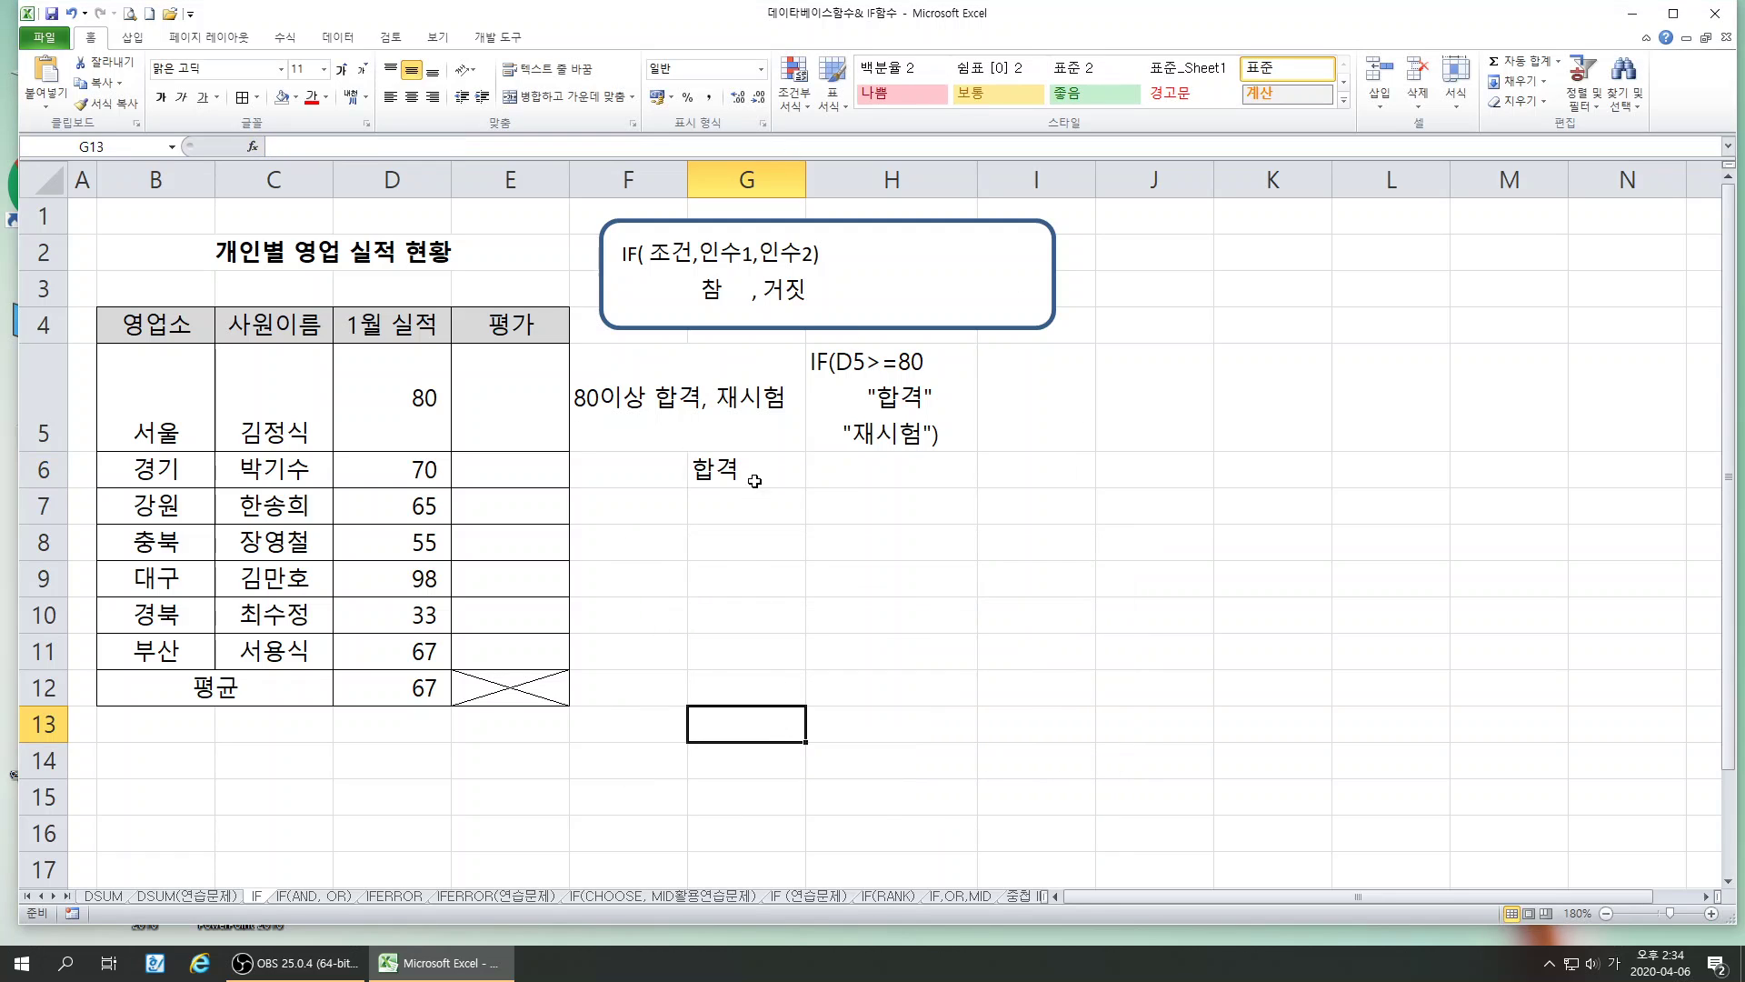
- Move the IF formula from G6 to the first 평가 cell, E5, and fill it down to E11
click(740, 479)
drag(689, 471, 459, 400)
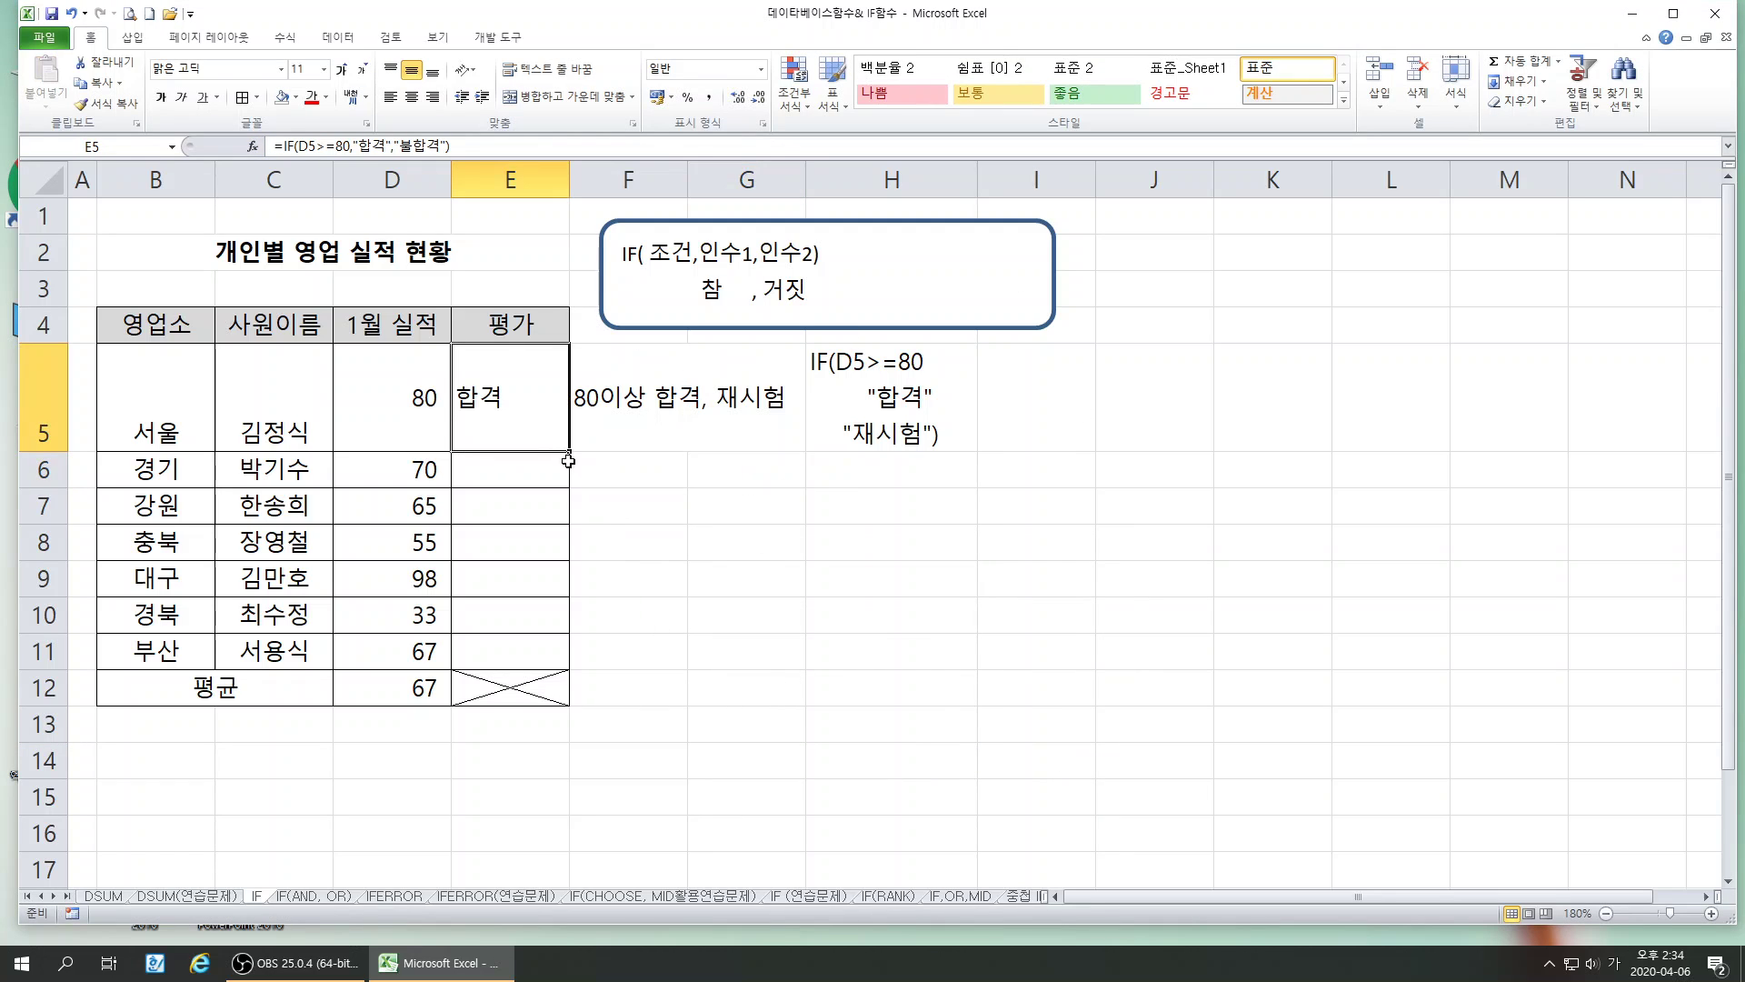
drag(572, 450, 574, 651)
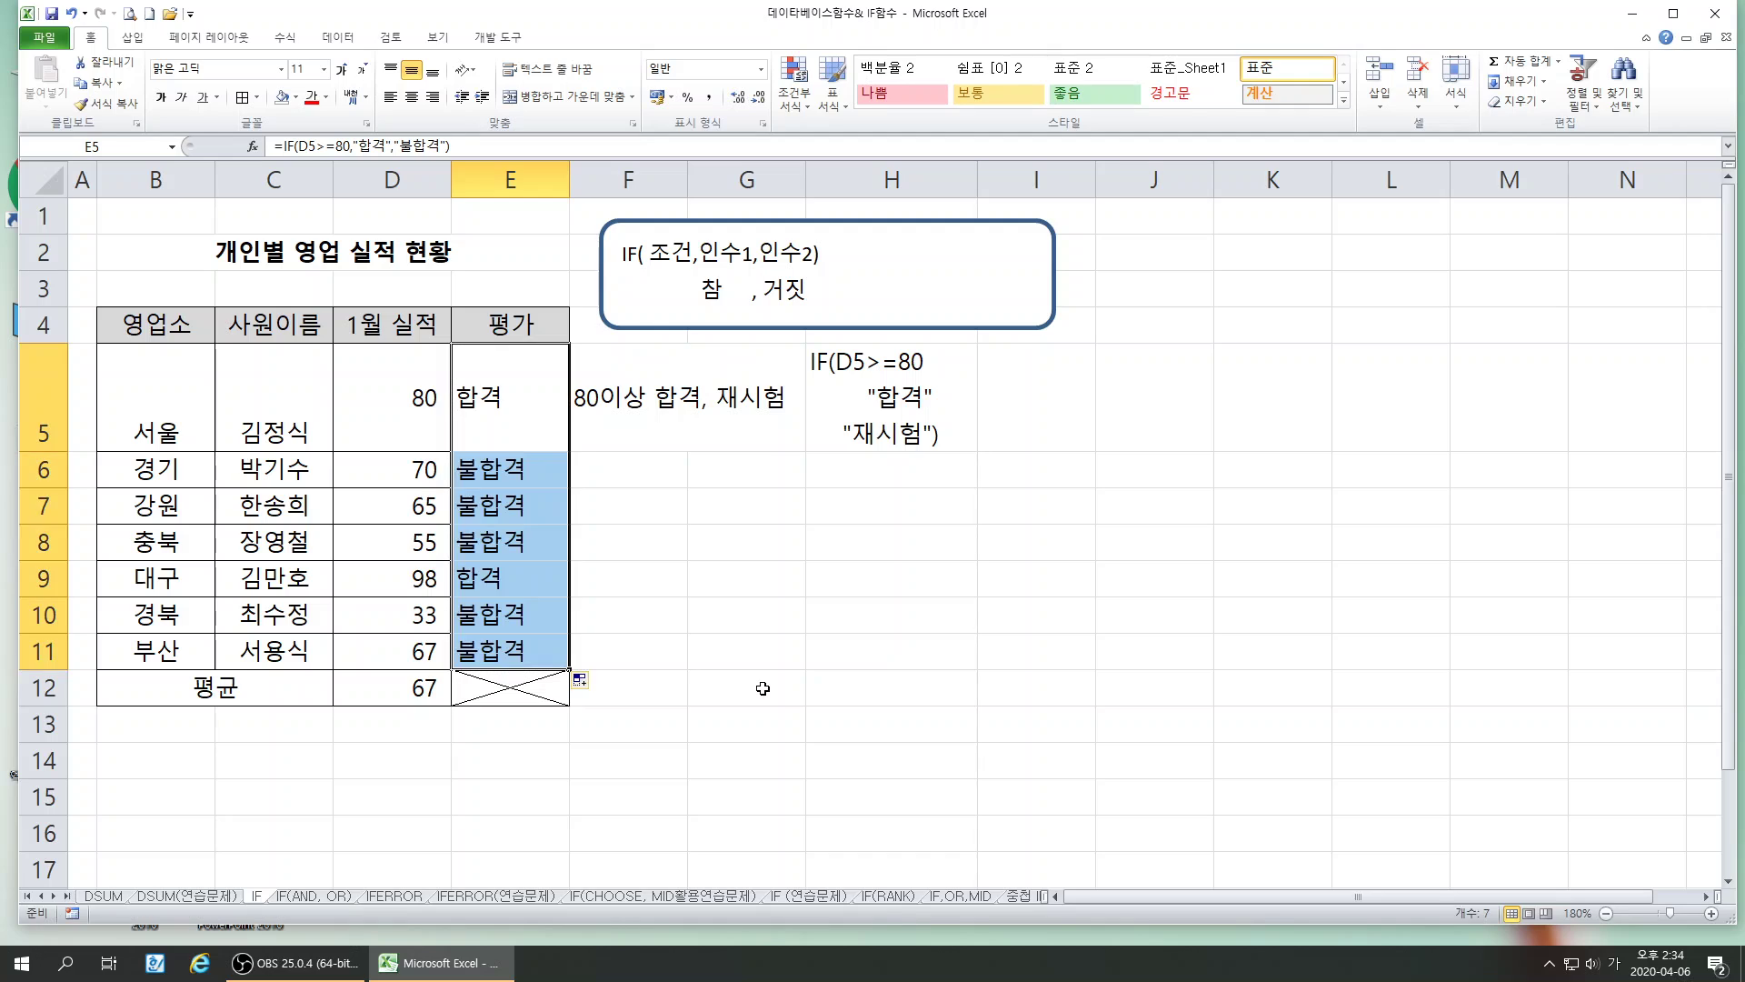
- Compare the 1월 실적 scores in column D with the evaluation results in column E
click(764, 689)
click(423, 475)
click(489, 468)
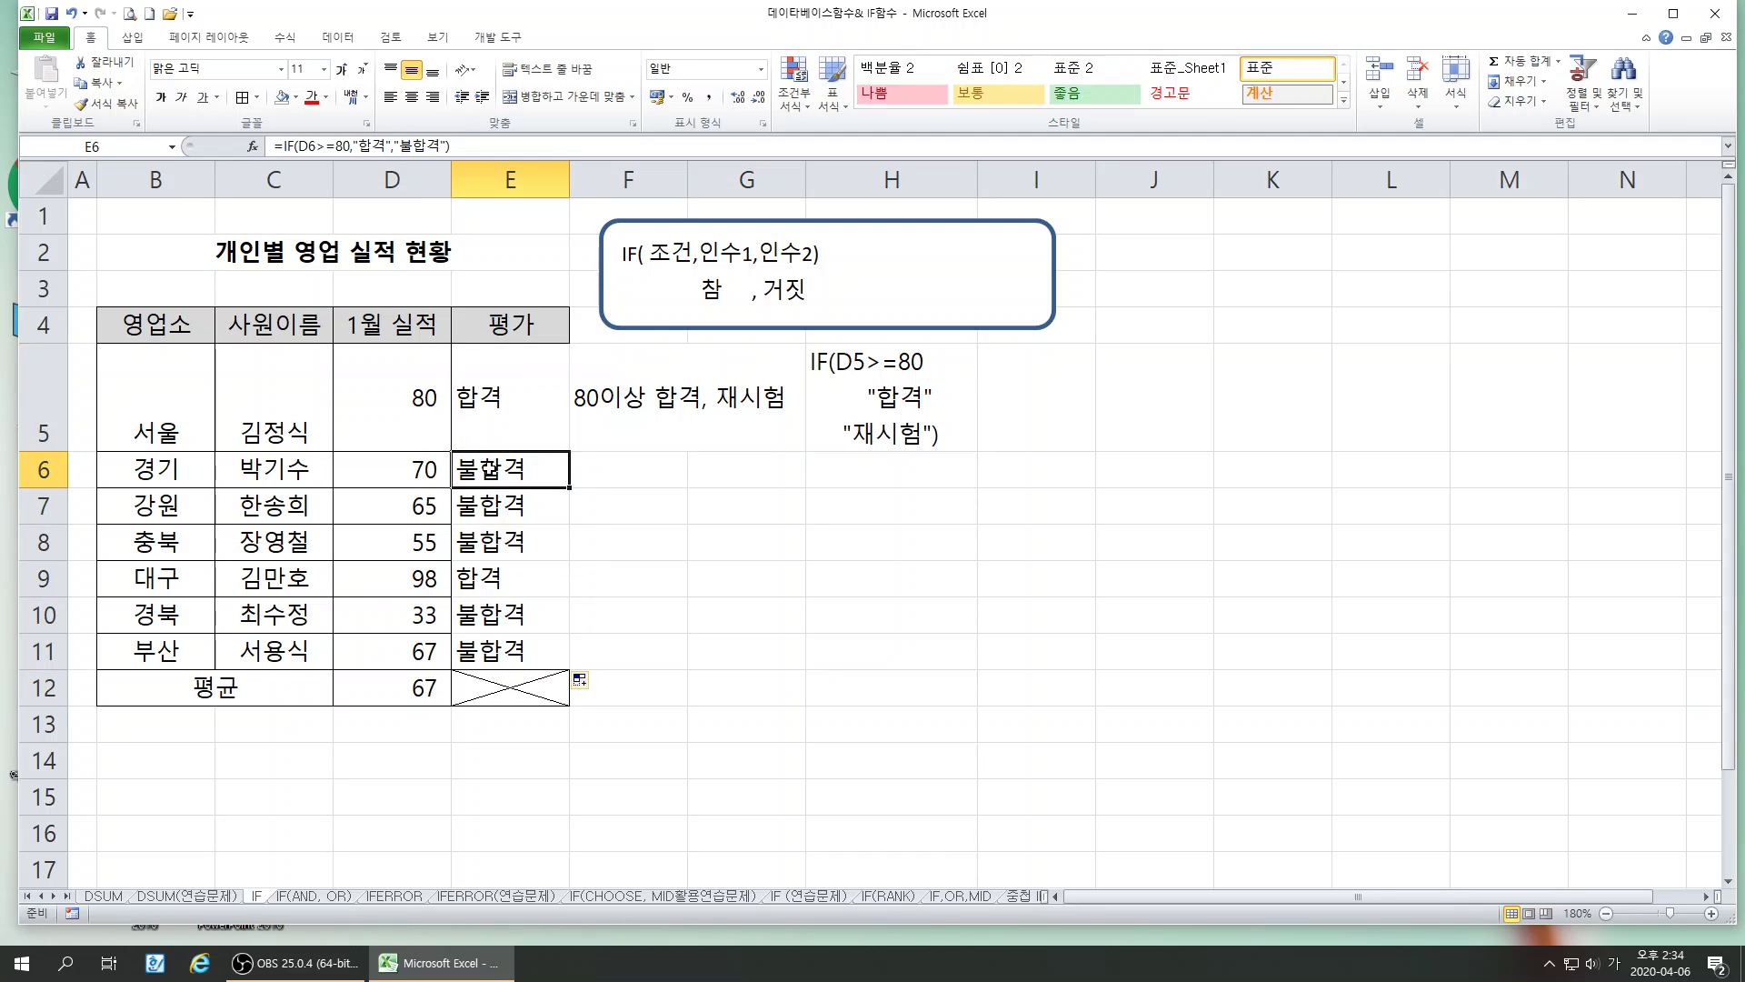
click(432, 506)
click(437, 541)
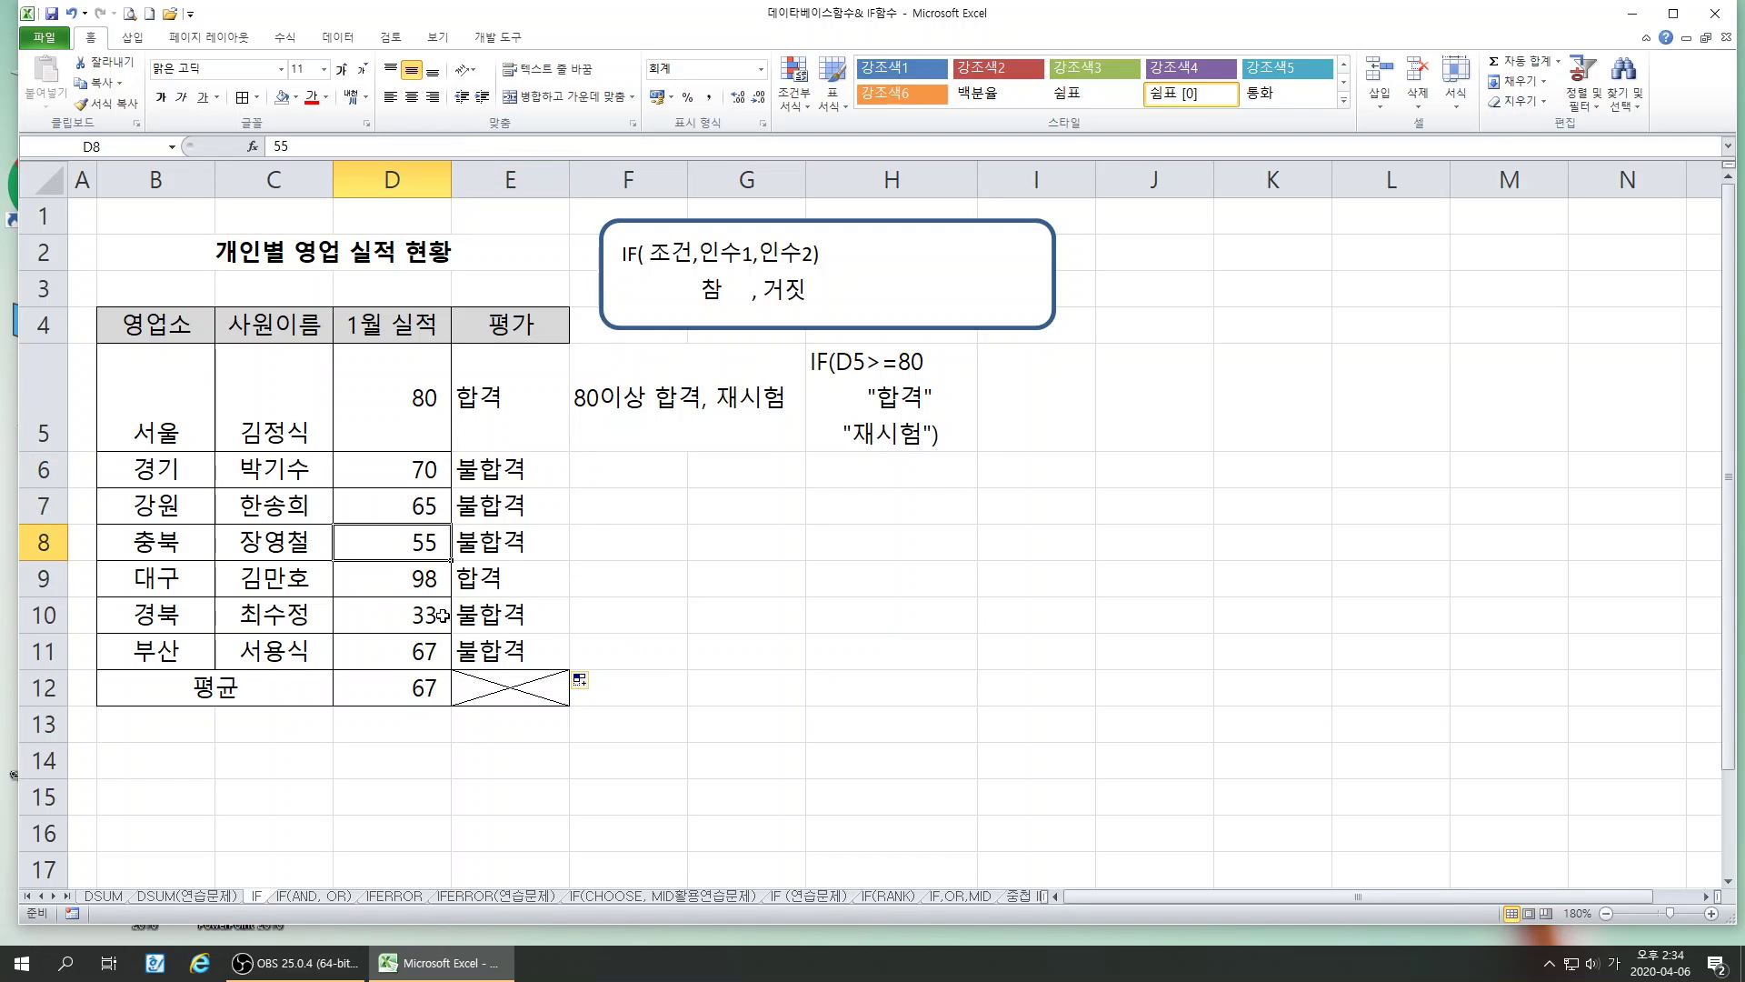
click(426, 589)
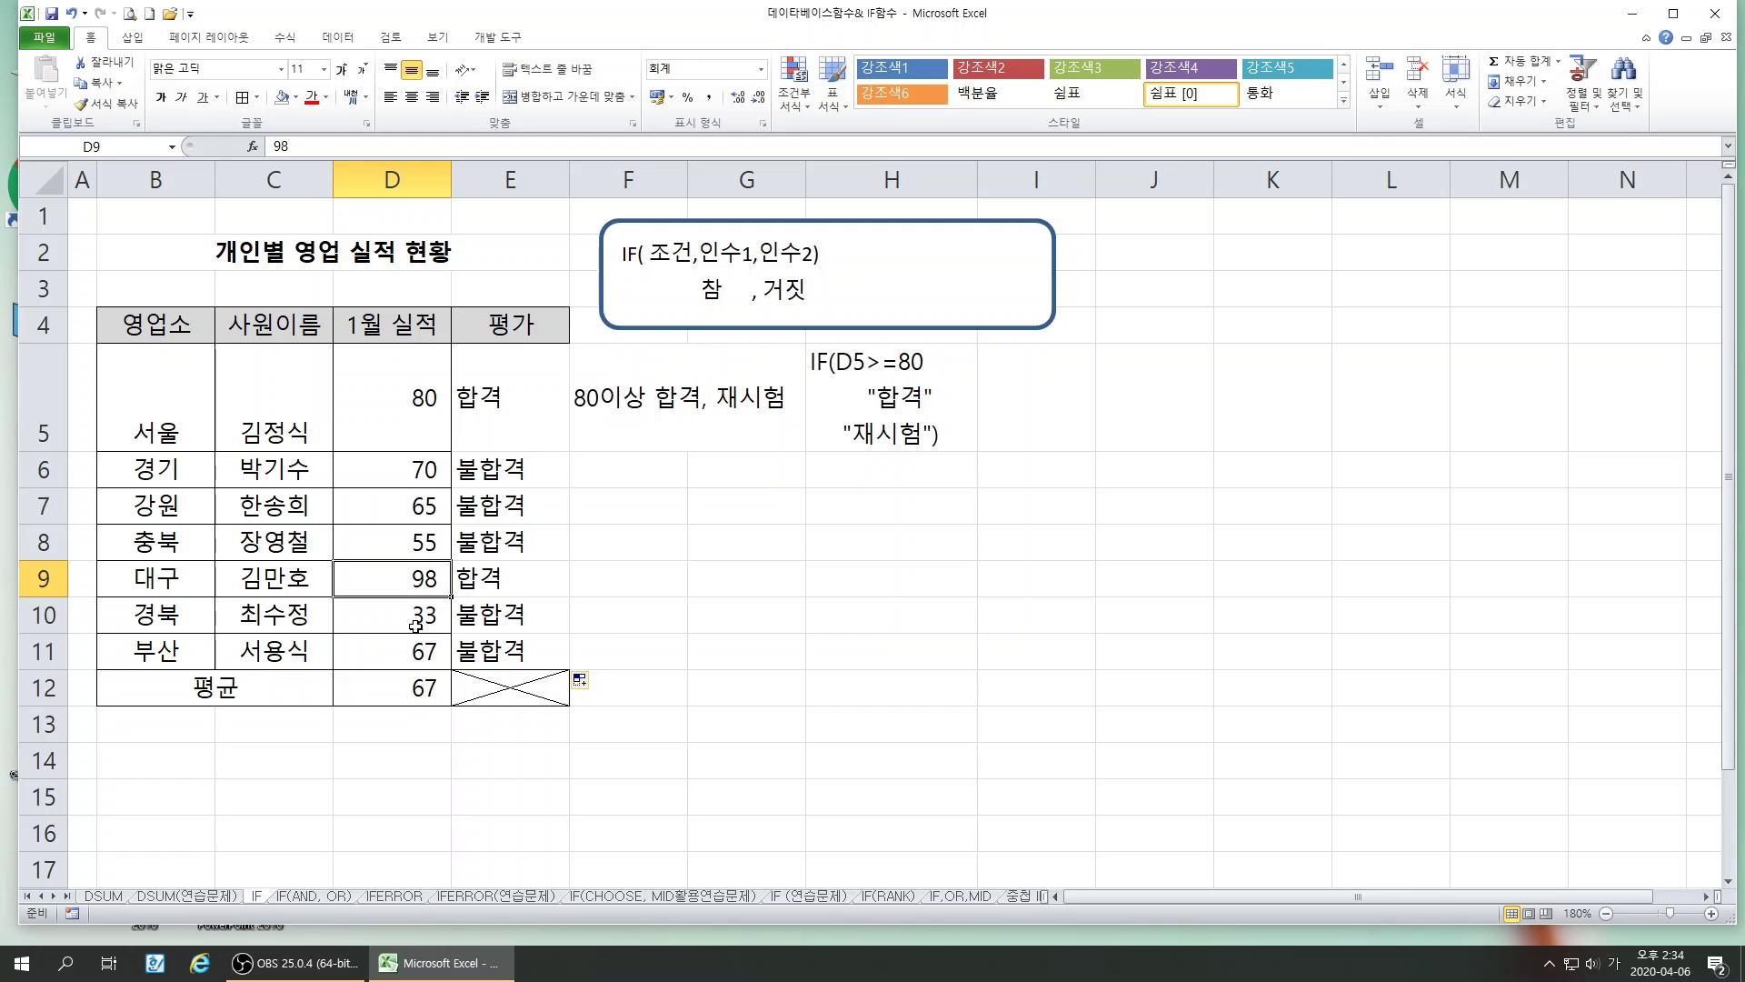
click(416, 625)
click(543, 820)
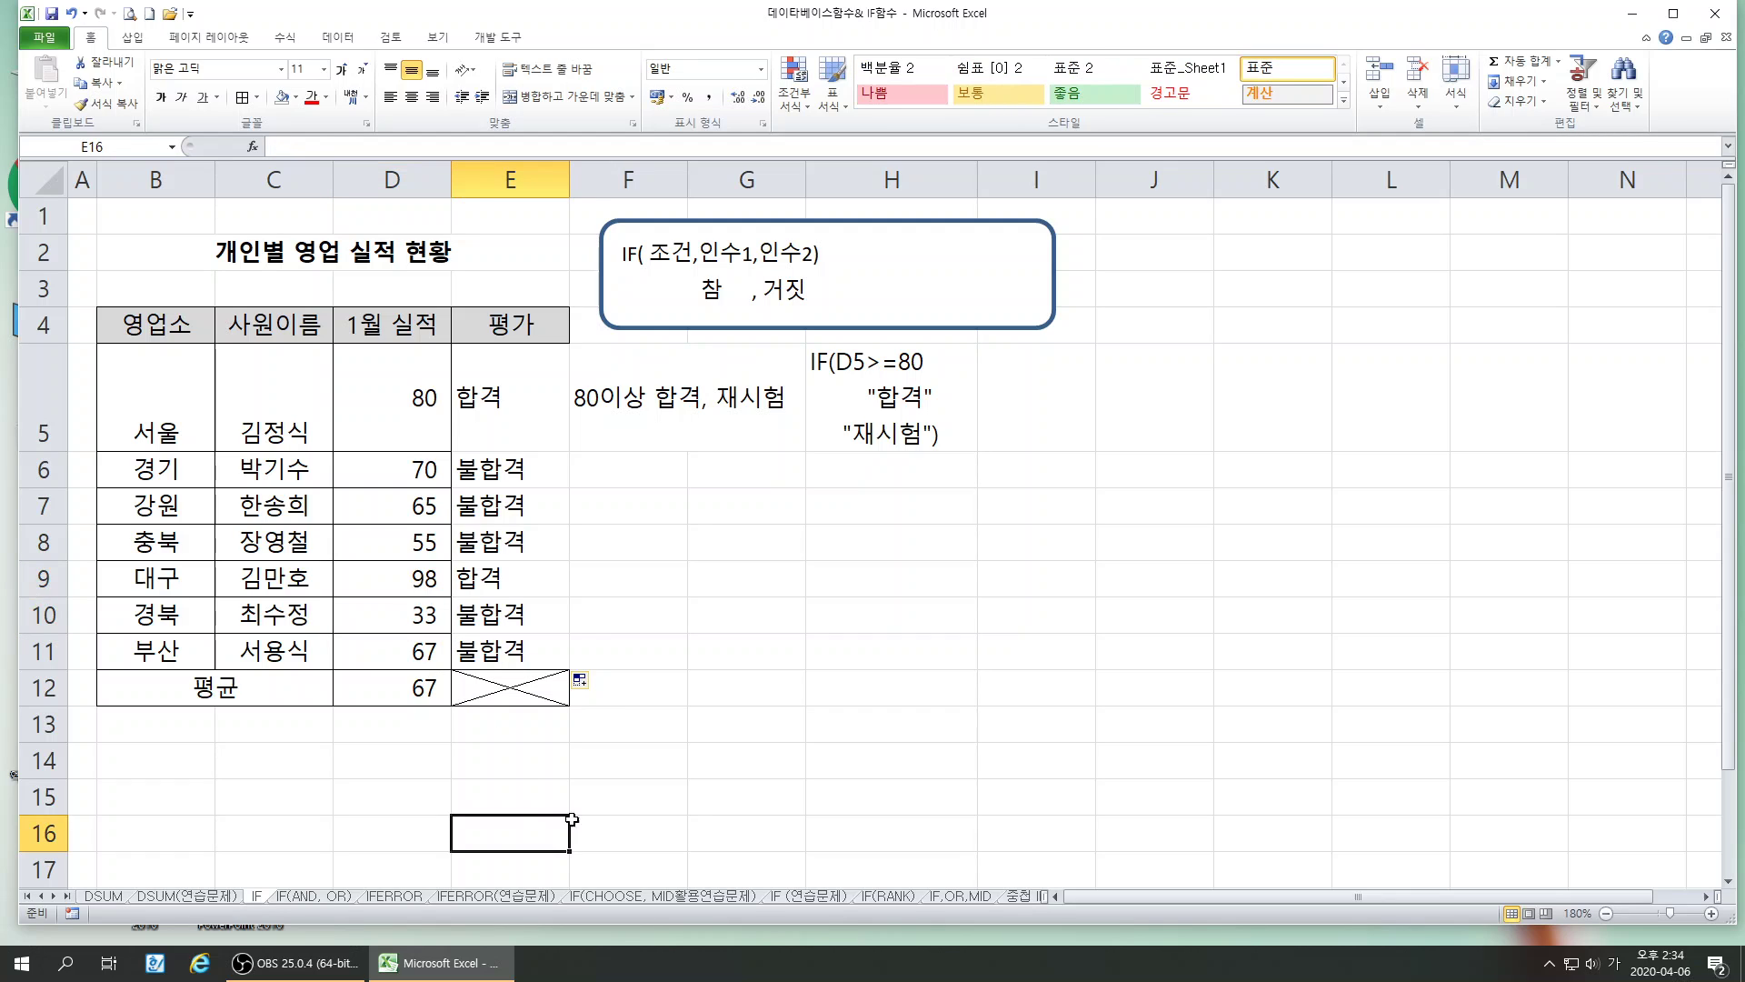
click(863, 712)
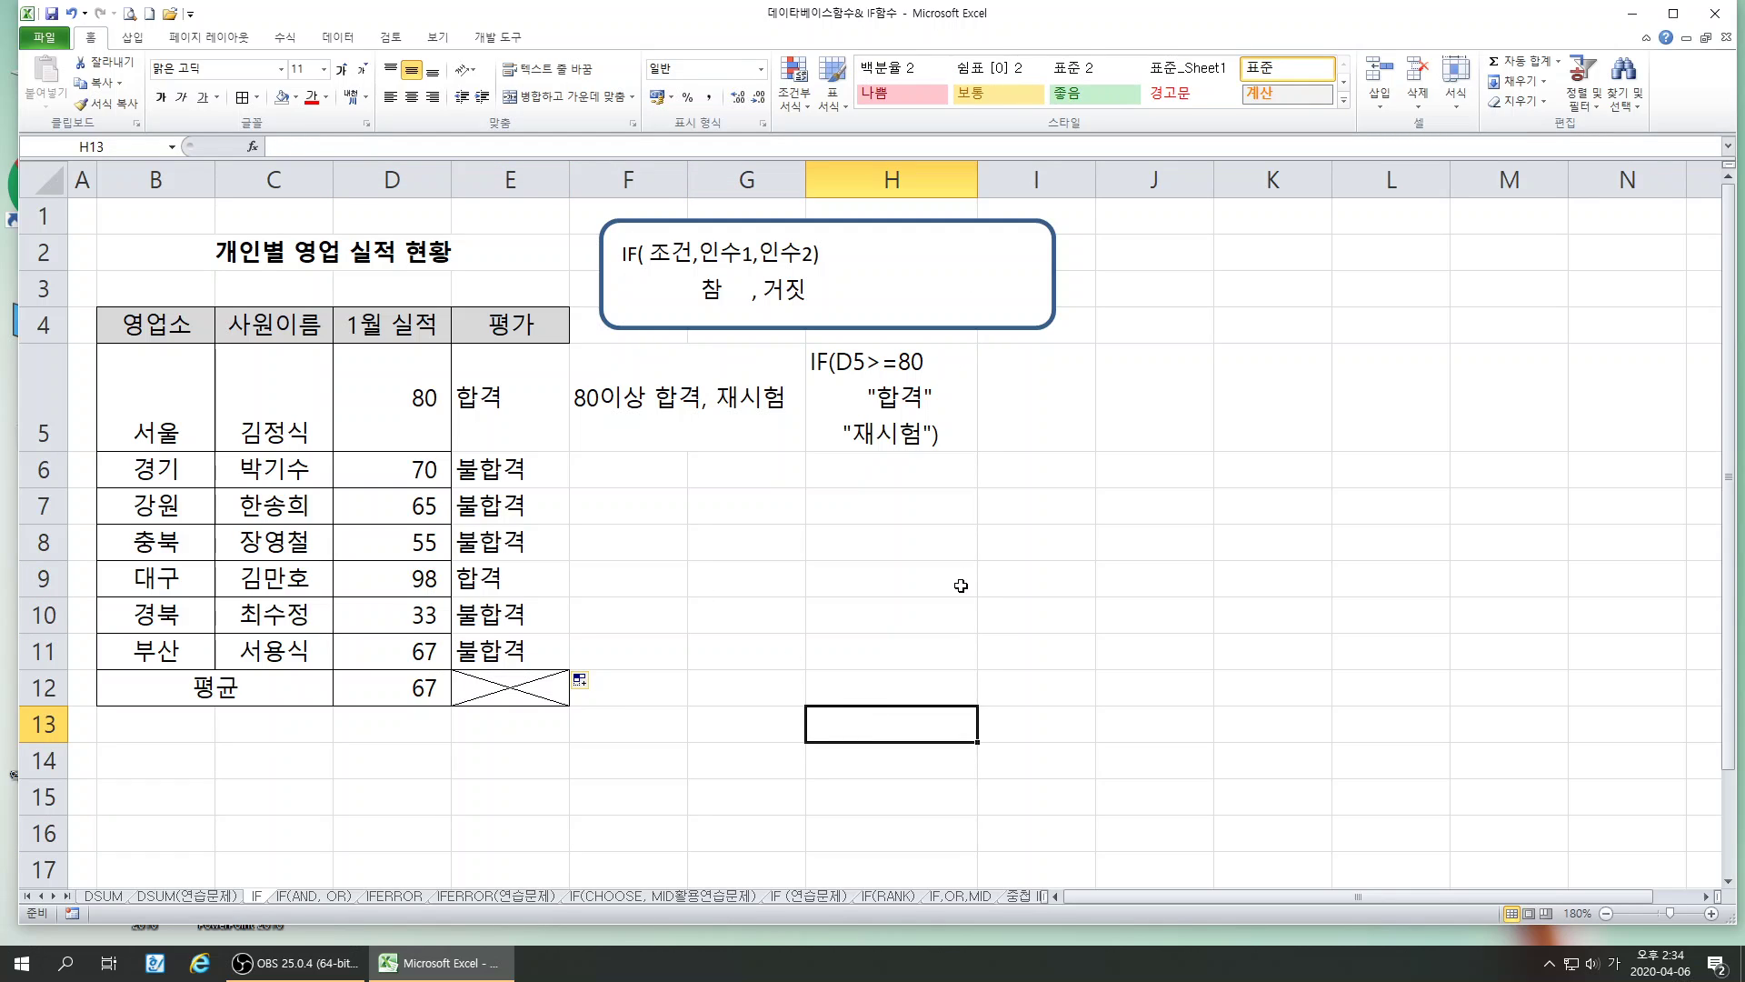
- Delete the sample IF text from cell H5
drag(747, 400, 988, 439)
click(899, 538)
drag(763, 396, 875, 393)
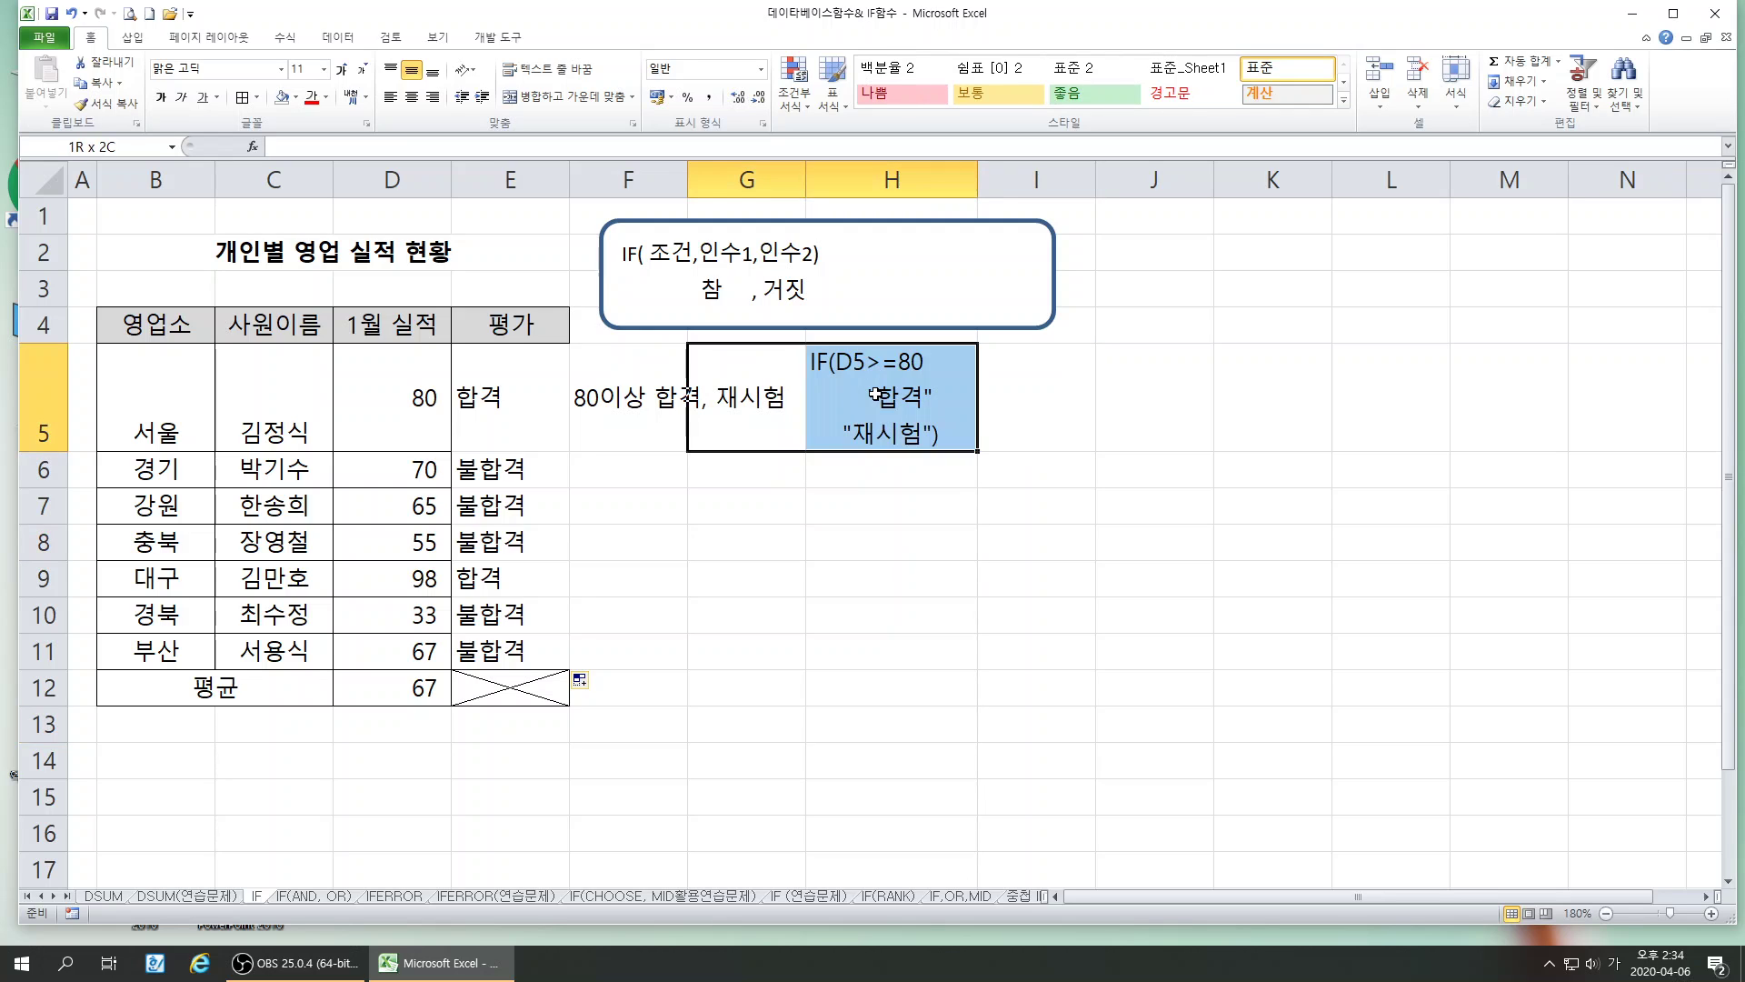
click(886, 505)
click(859, 377)
key(Delete)
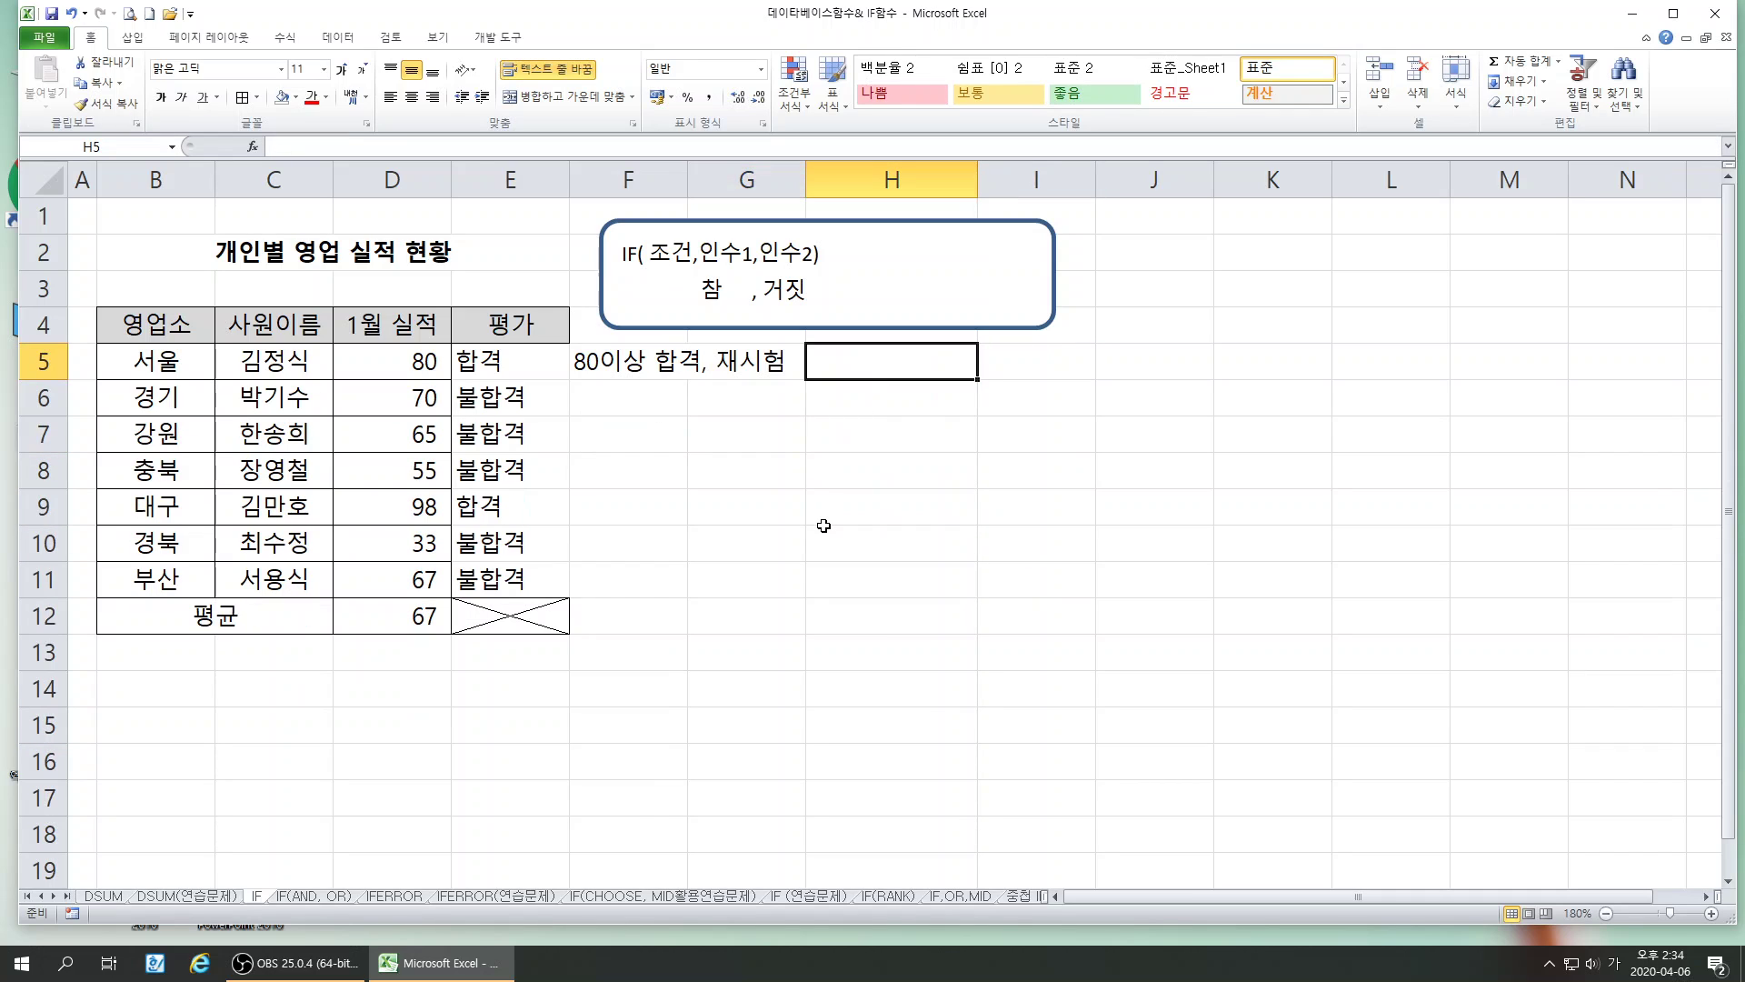
click(823, 527)
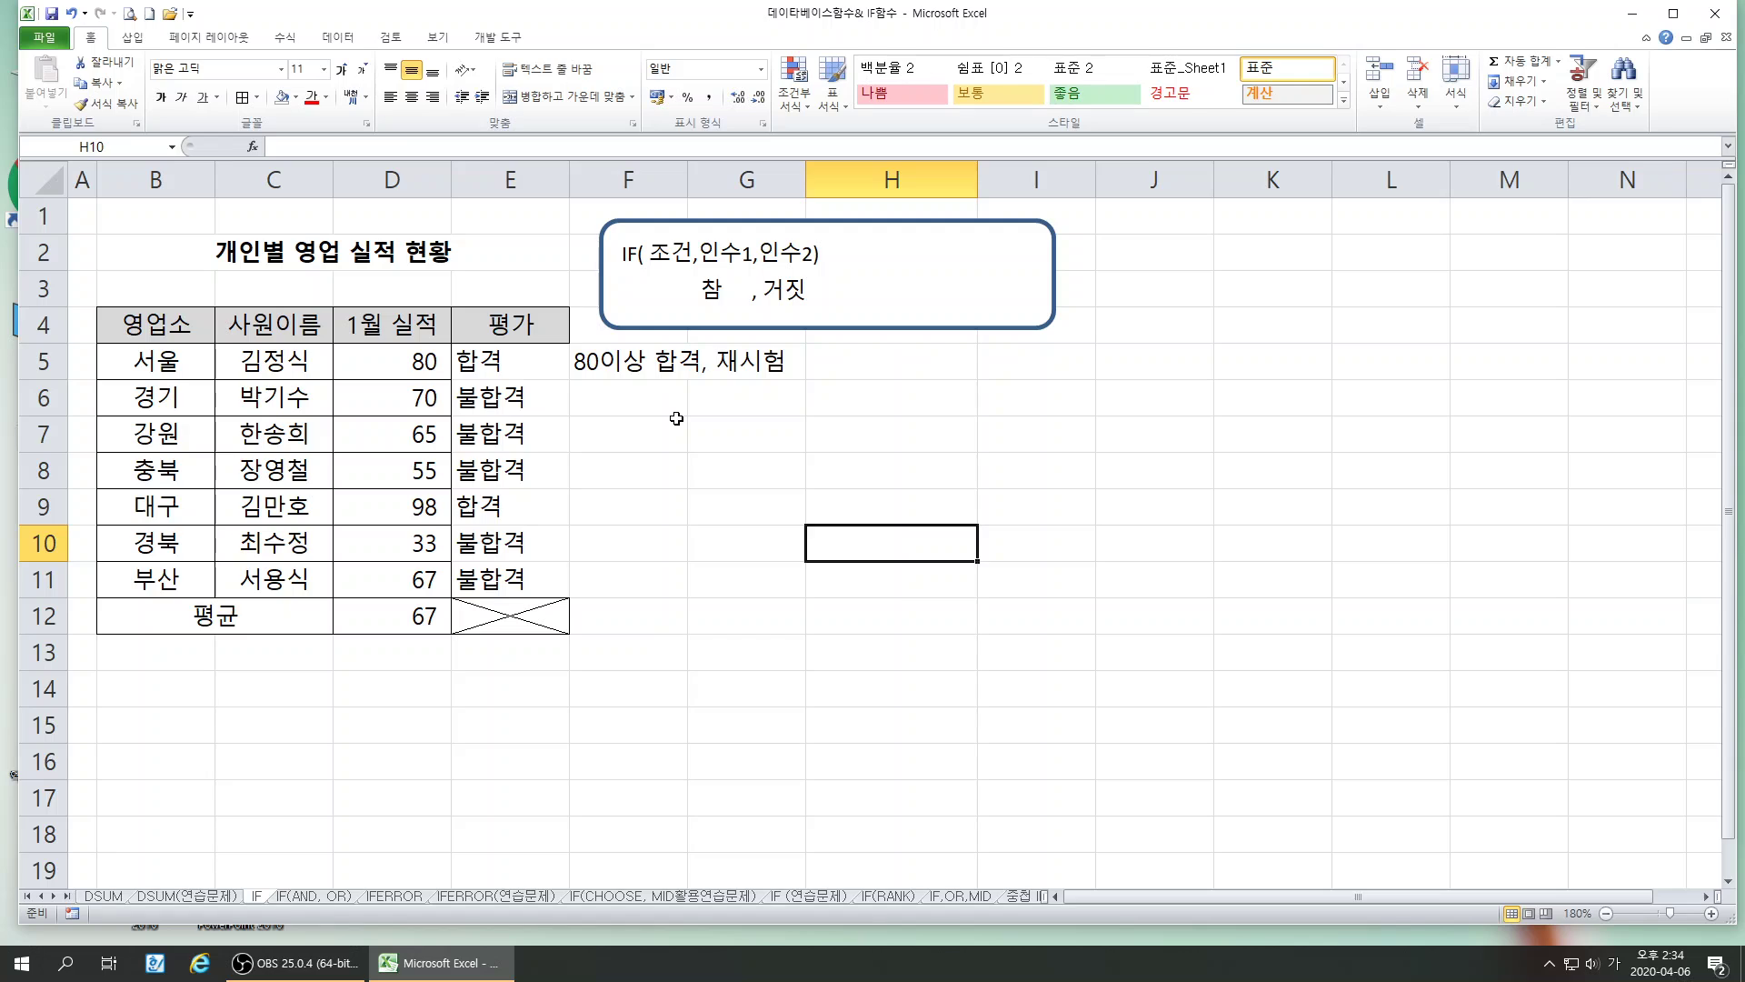
- Shorten the criteria note in F5 to "80이상 합격" by removing the 재시험 part
click(592, 362)
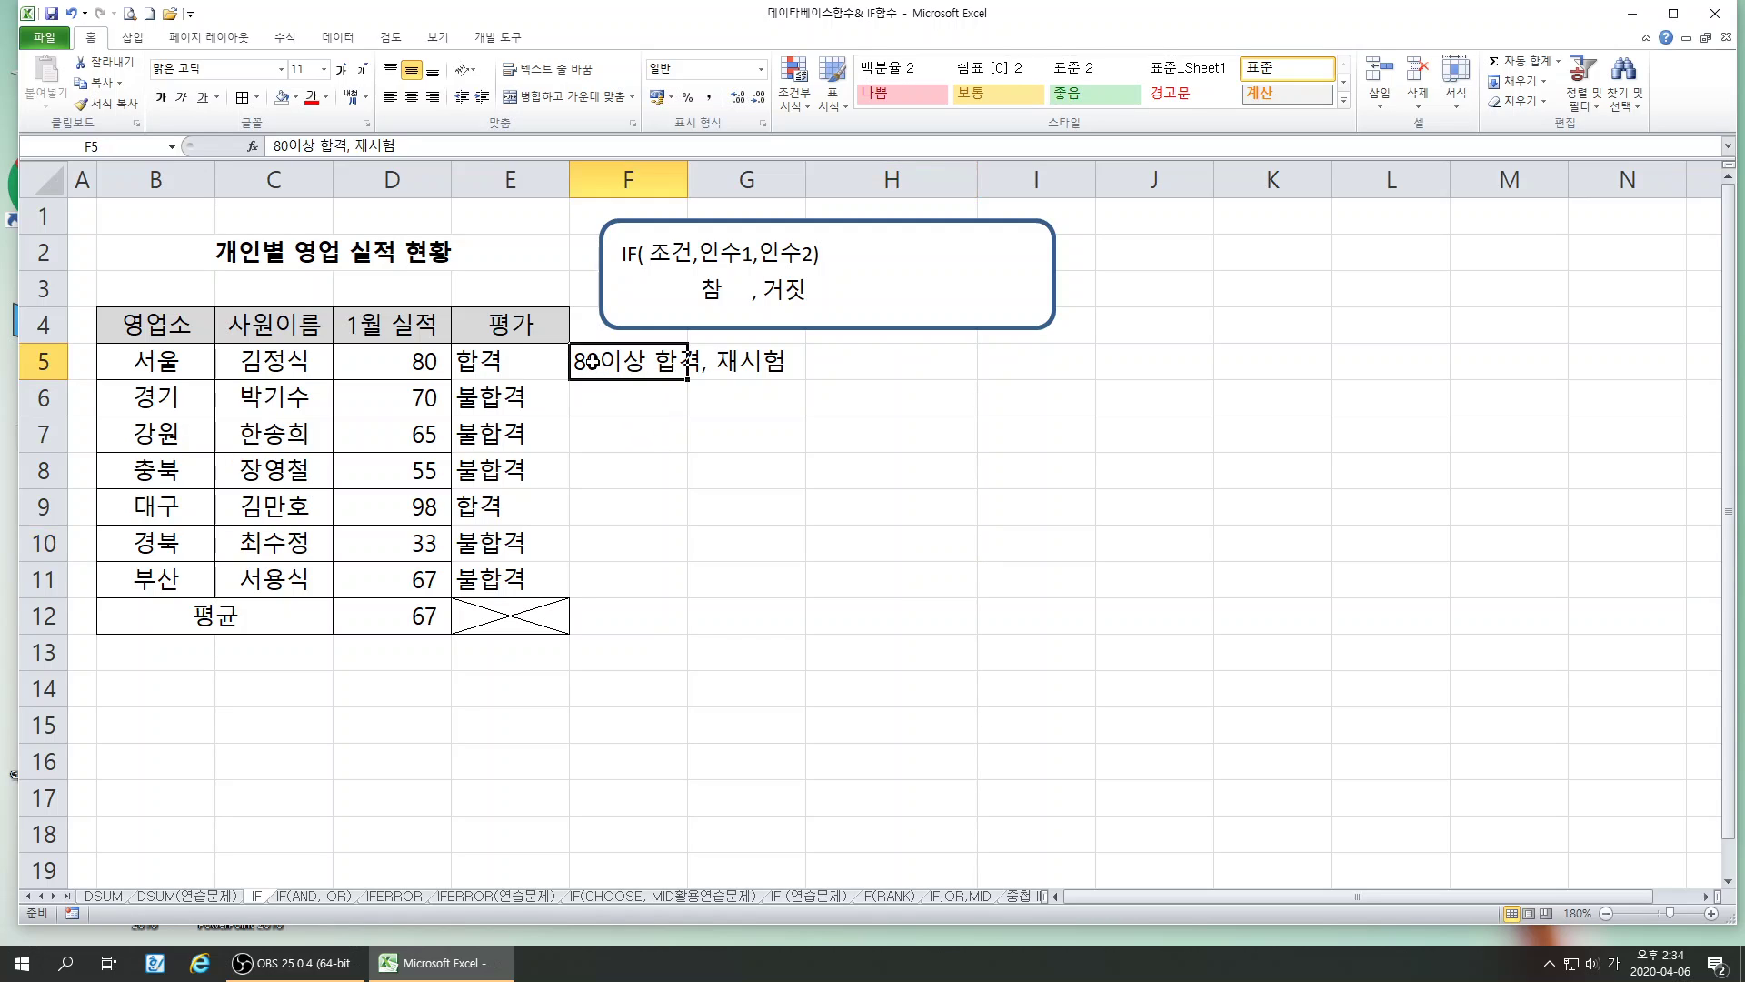
click(728, 363)
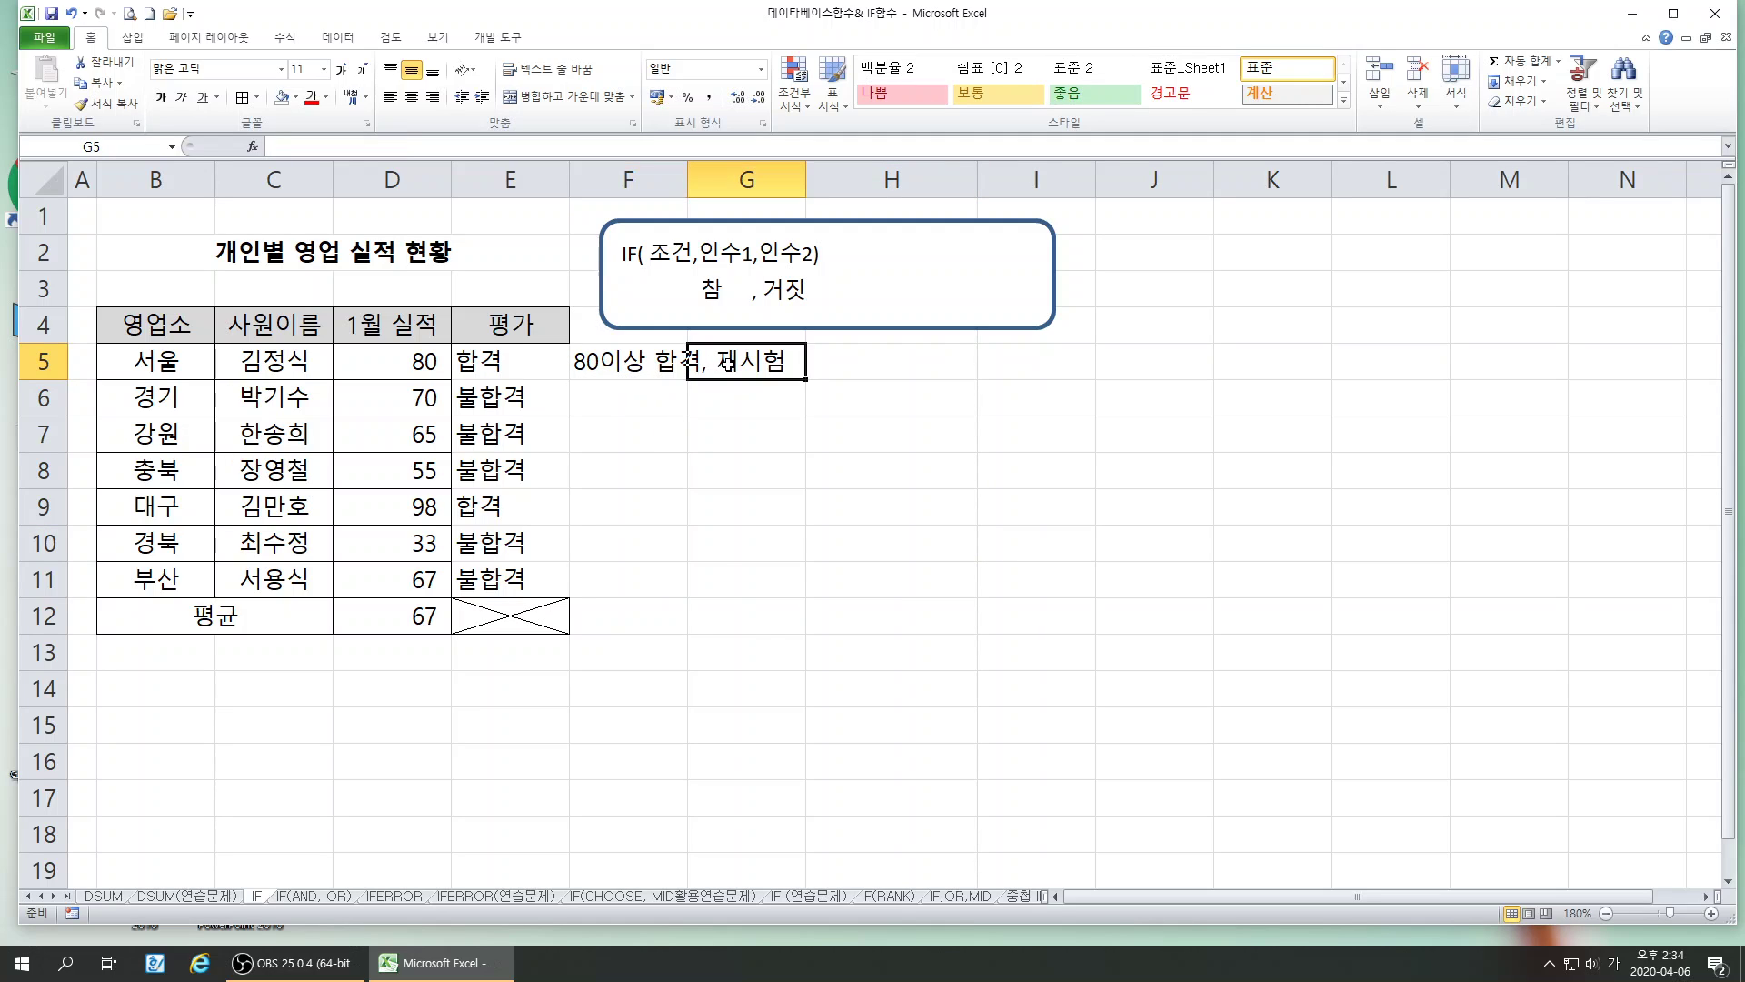
double_click(591, 367)
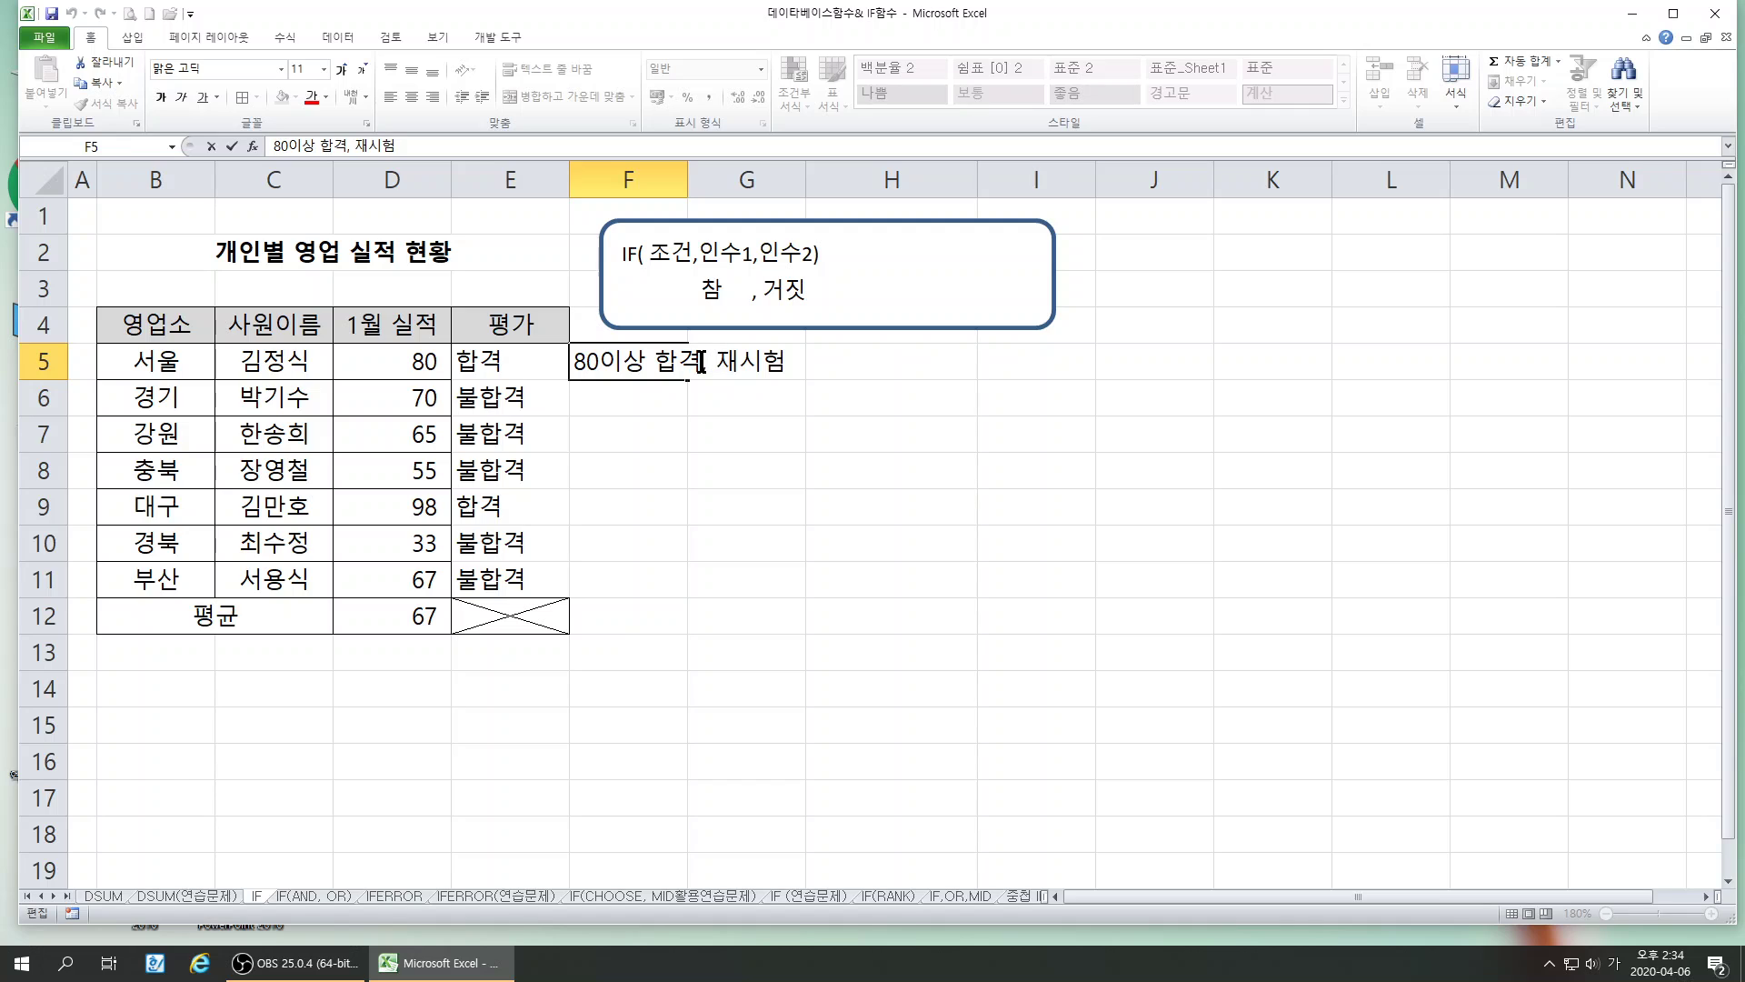
drag(702, 363, 799, 363)
key(BackSpace)
click(622, 539)
- Add the criteria notes "70이상 재시험" in F6 and "불합격" in F7
click(585, 391)
text(70이상)
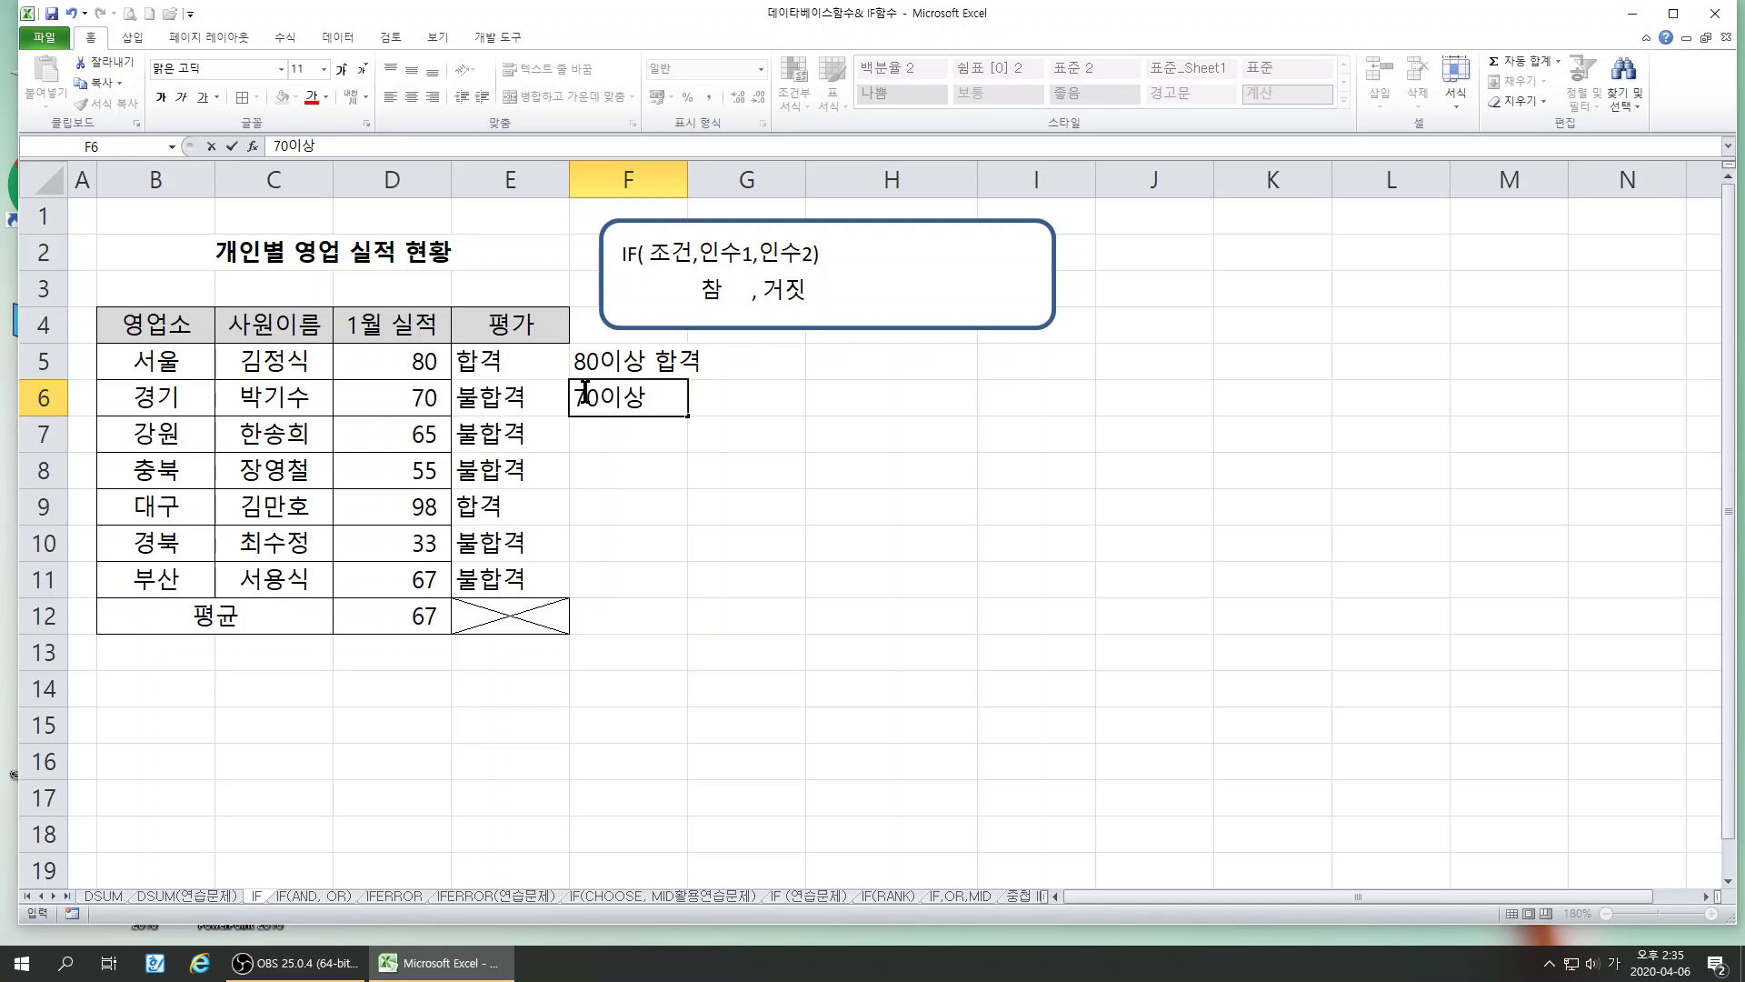
text( 재ㅣ)
key(BackSpace)
key(BackSpace)
text(재시험)
key(Return)
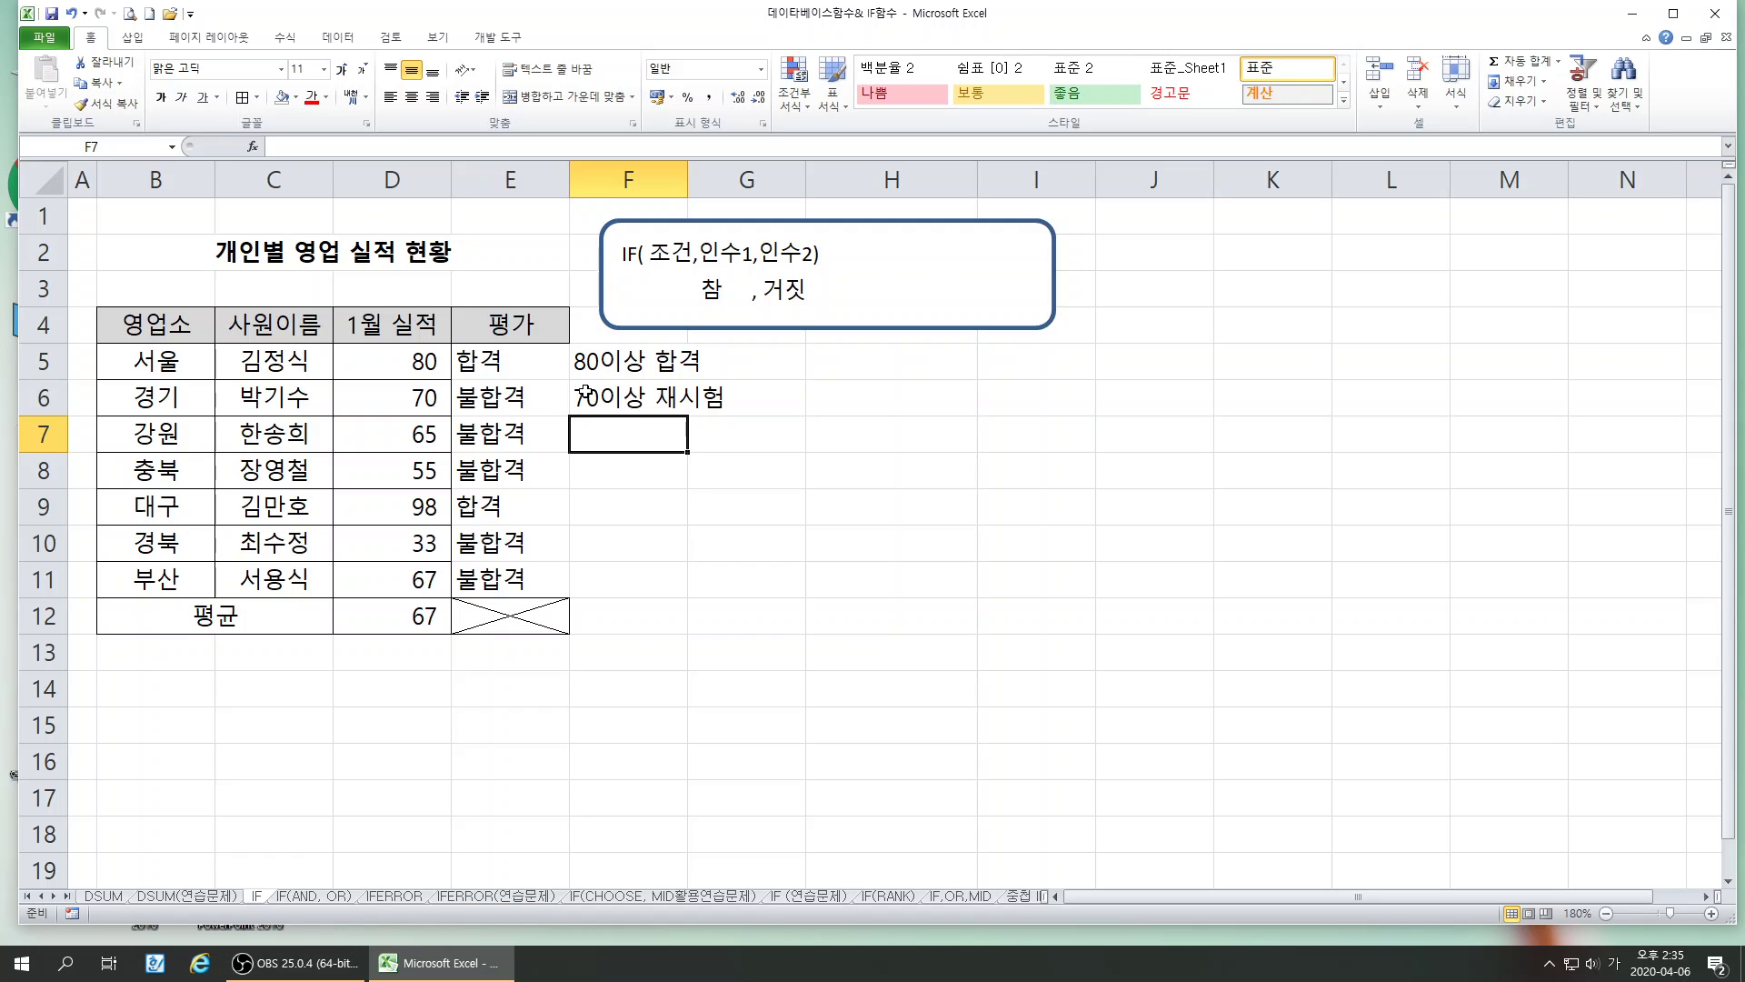
text(불합격)
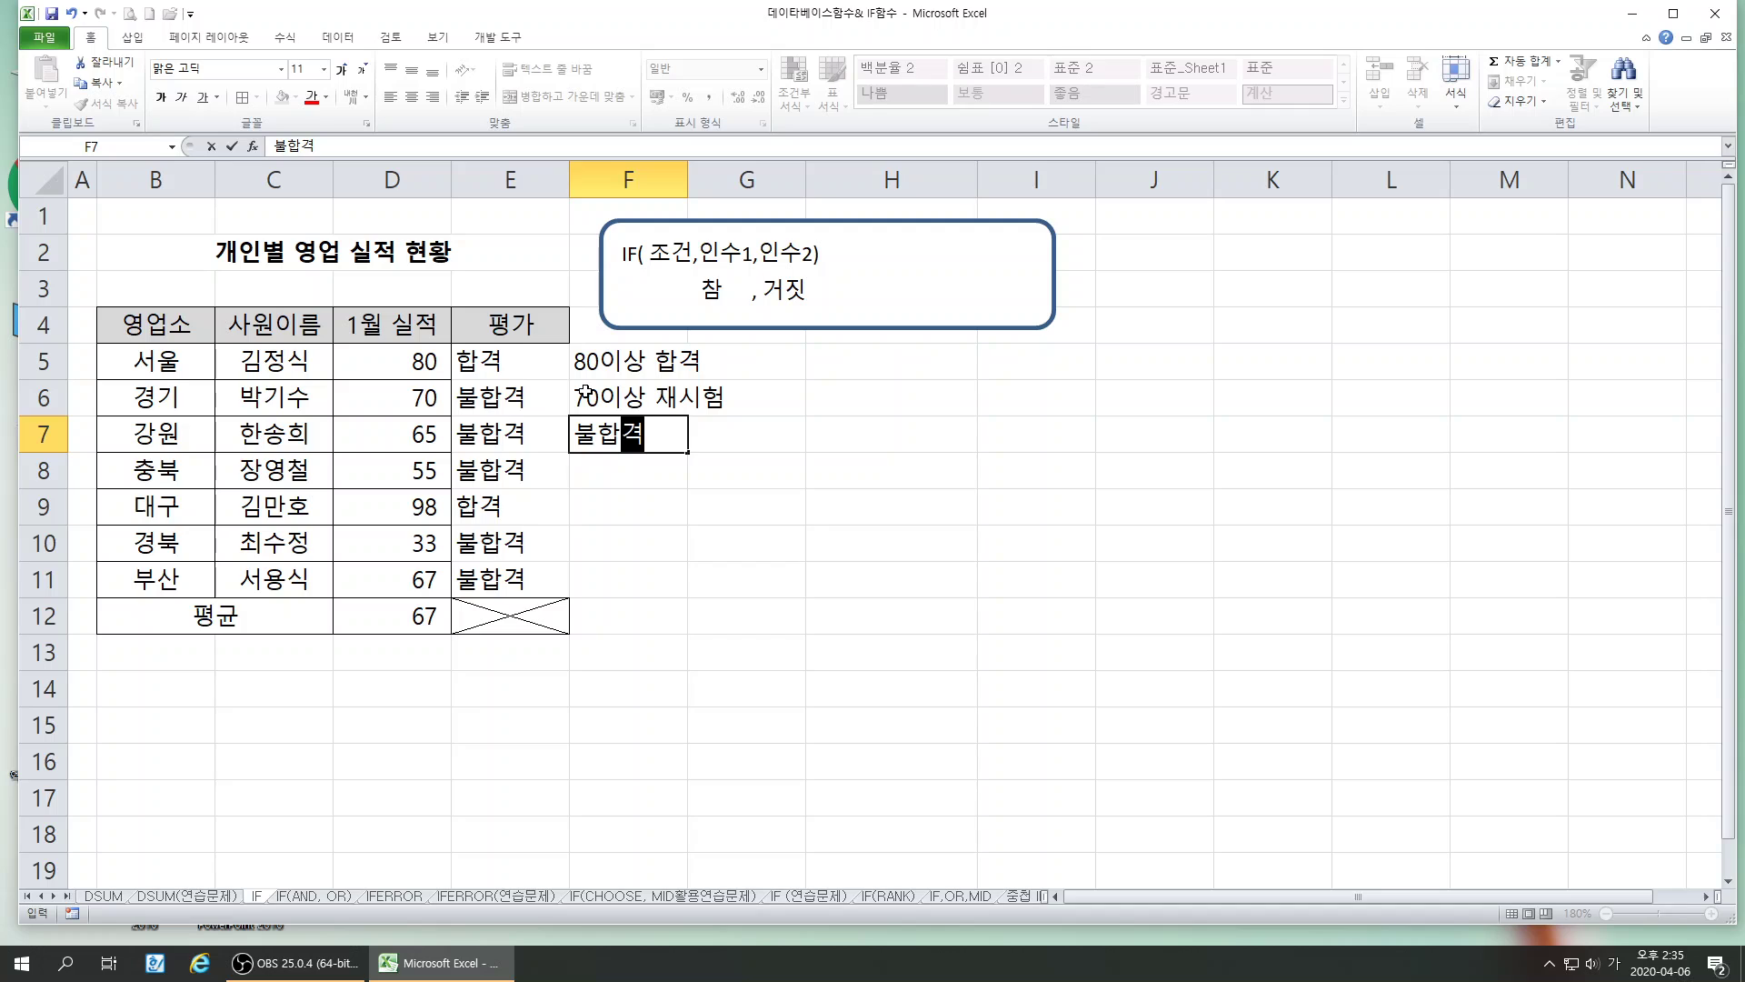
key(Return)
- Clear the evaluation formulas from E5:E11 and select the empty cell H5
drag(546, 362, 549, 597)
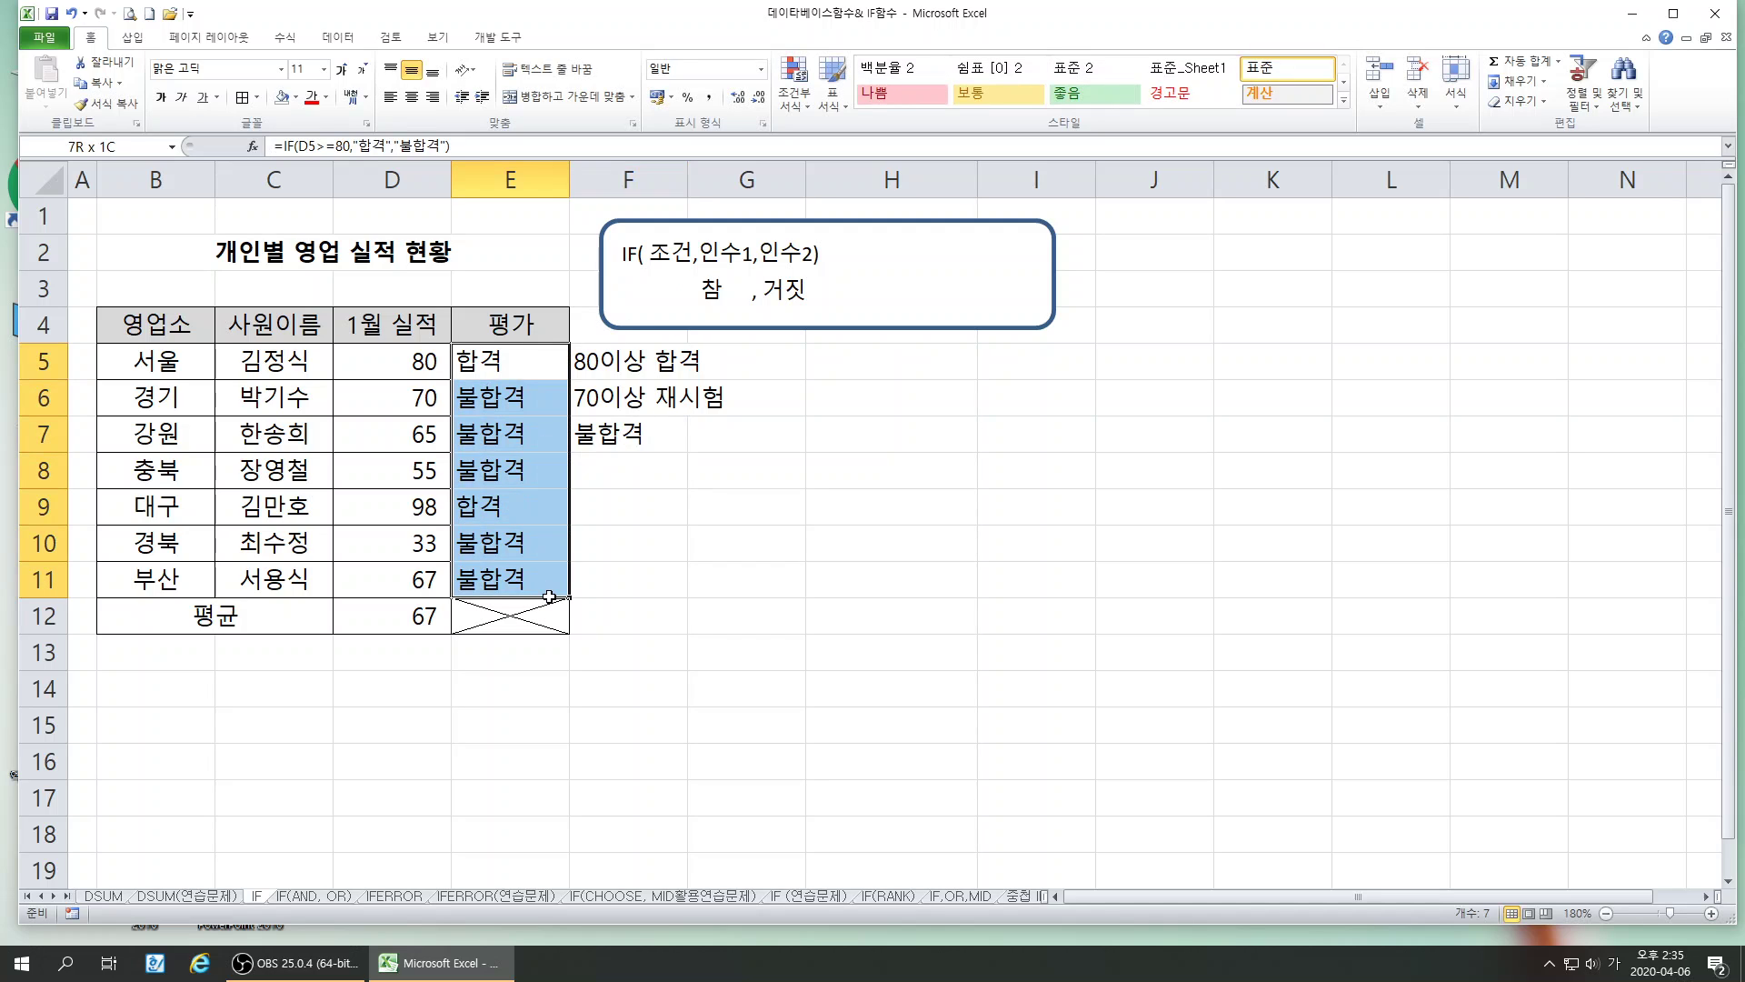
key(Delete)
click(870, 663)
click(845, 371)
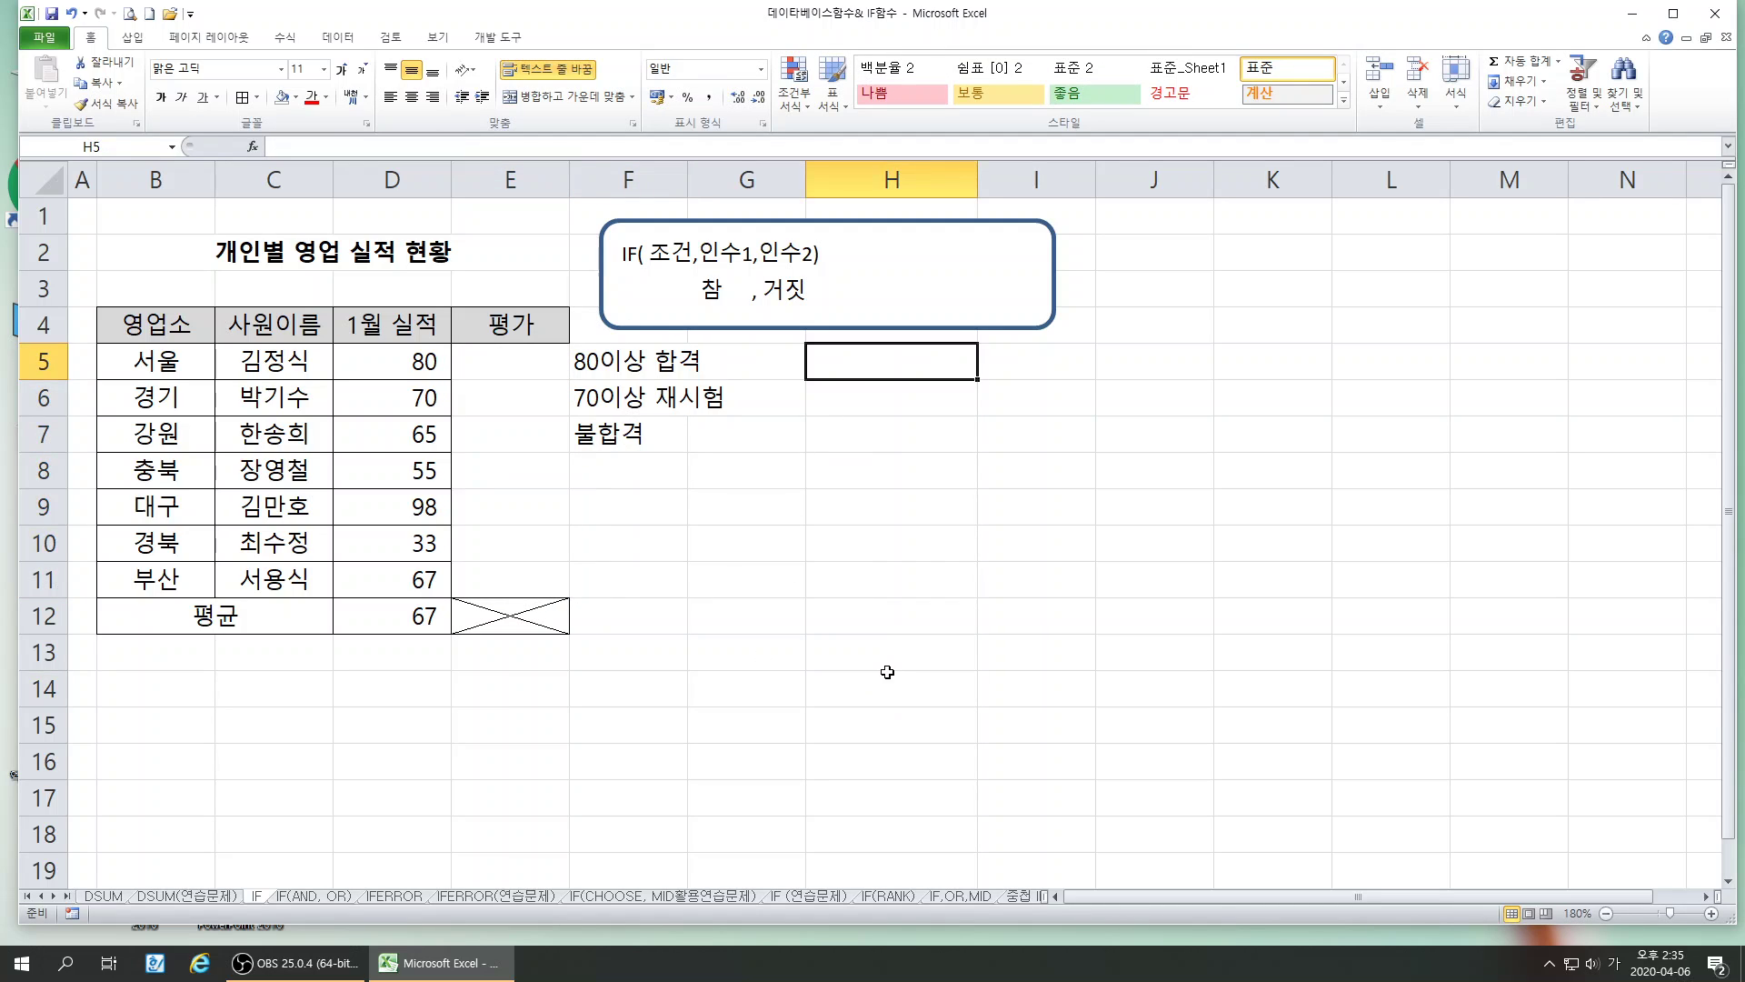
text(ㅑㄹ)
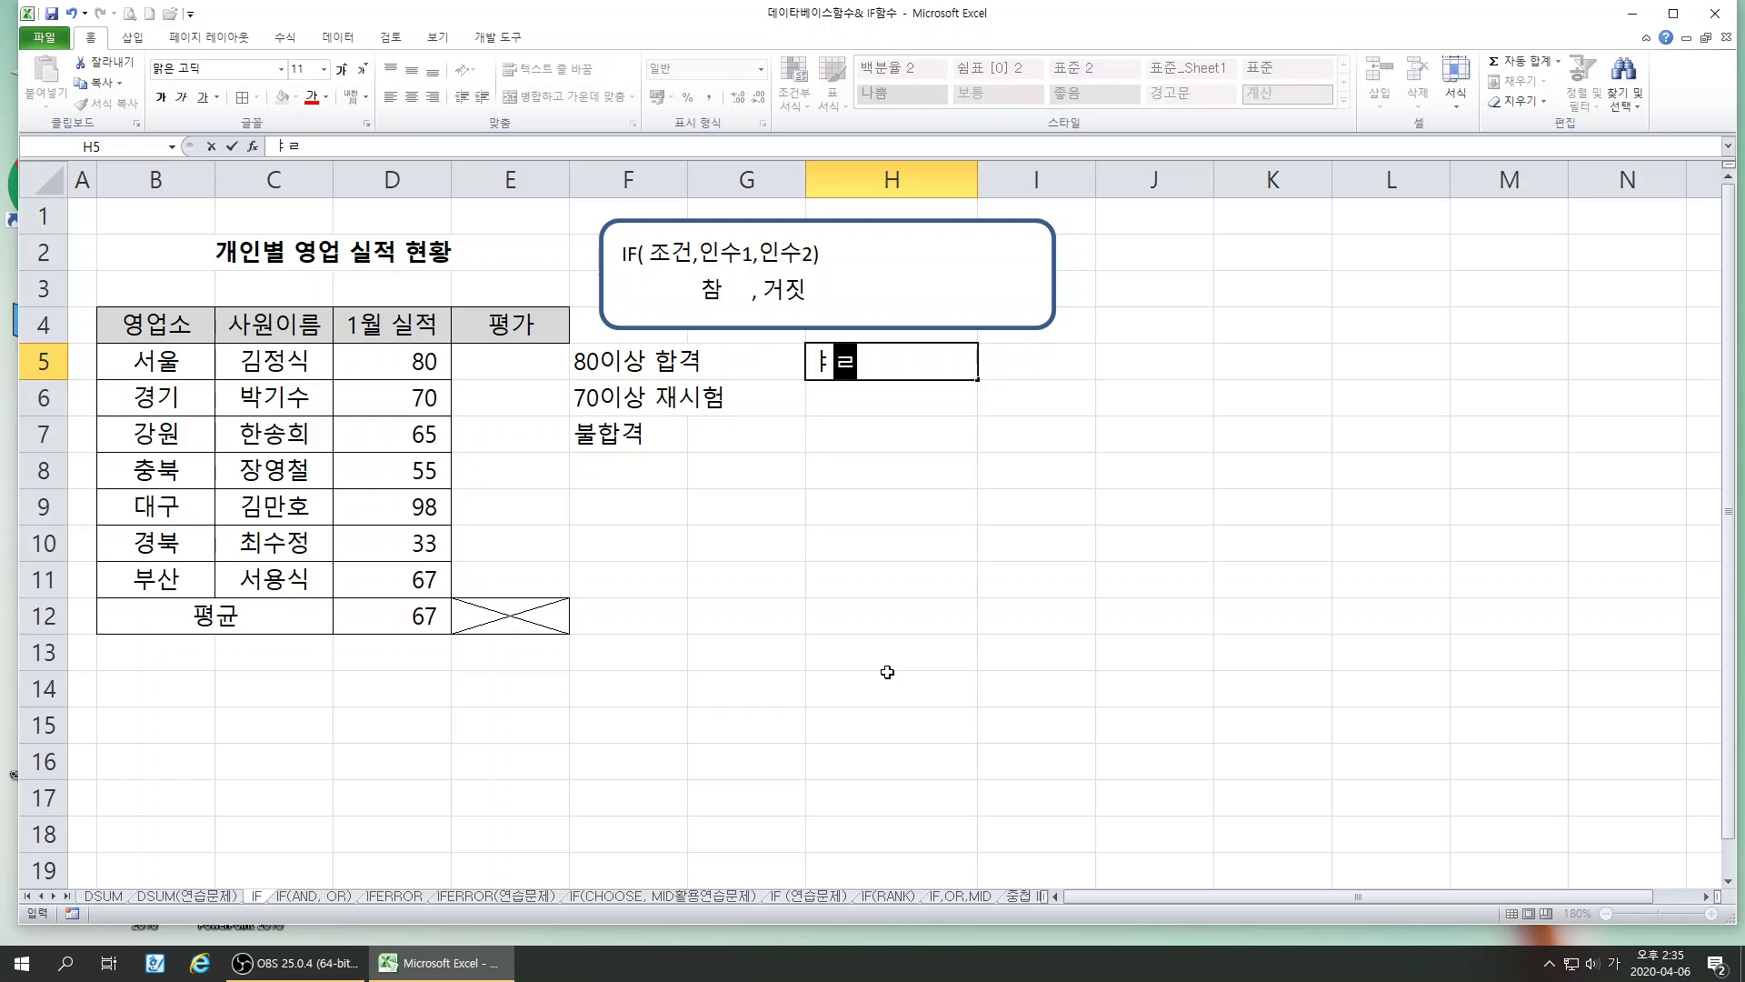
key(BackSpace)
key(BackSpace)
key(Hangul)
text(ikf)
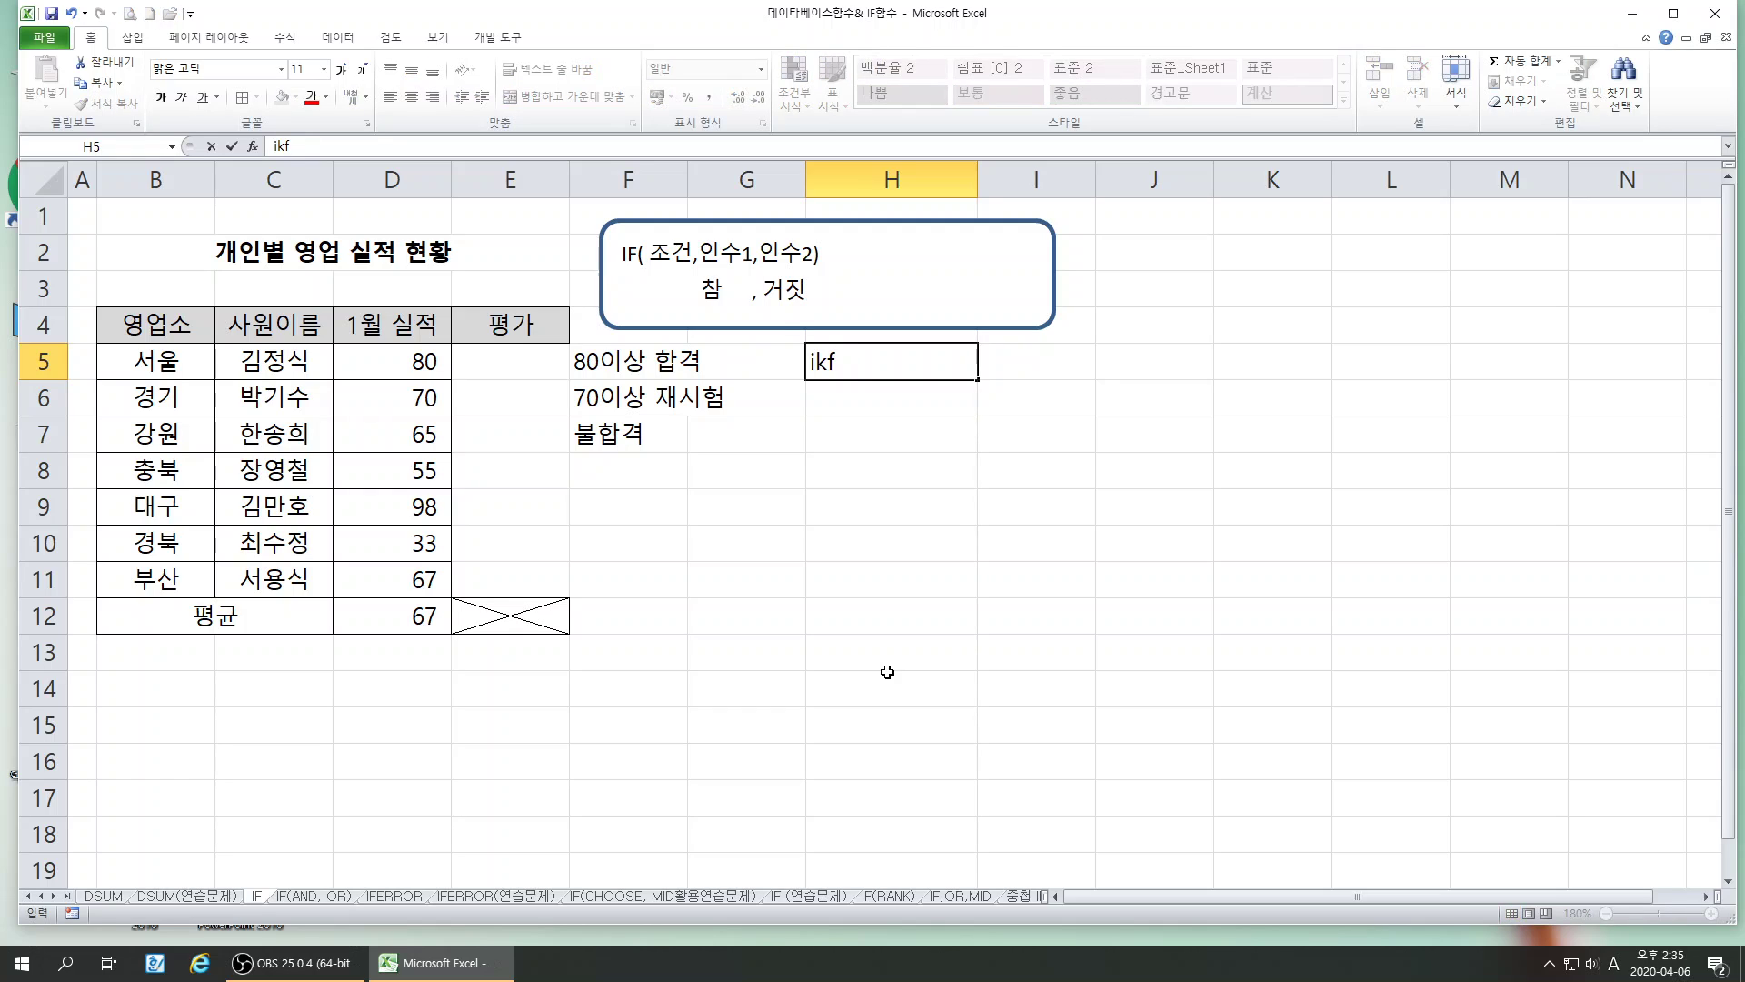
key(BackSpace)
key(BackSpace)
key(BackSpace)
key(Hangul)
text(ㅑㄹ)
key(BackSpace)
key(BackSpace)
- Write the start of the nested IF example in H5 as plain text: IF(D5>=80,"합격"
key(Hangul)
text(IF(D5>=80)
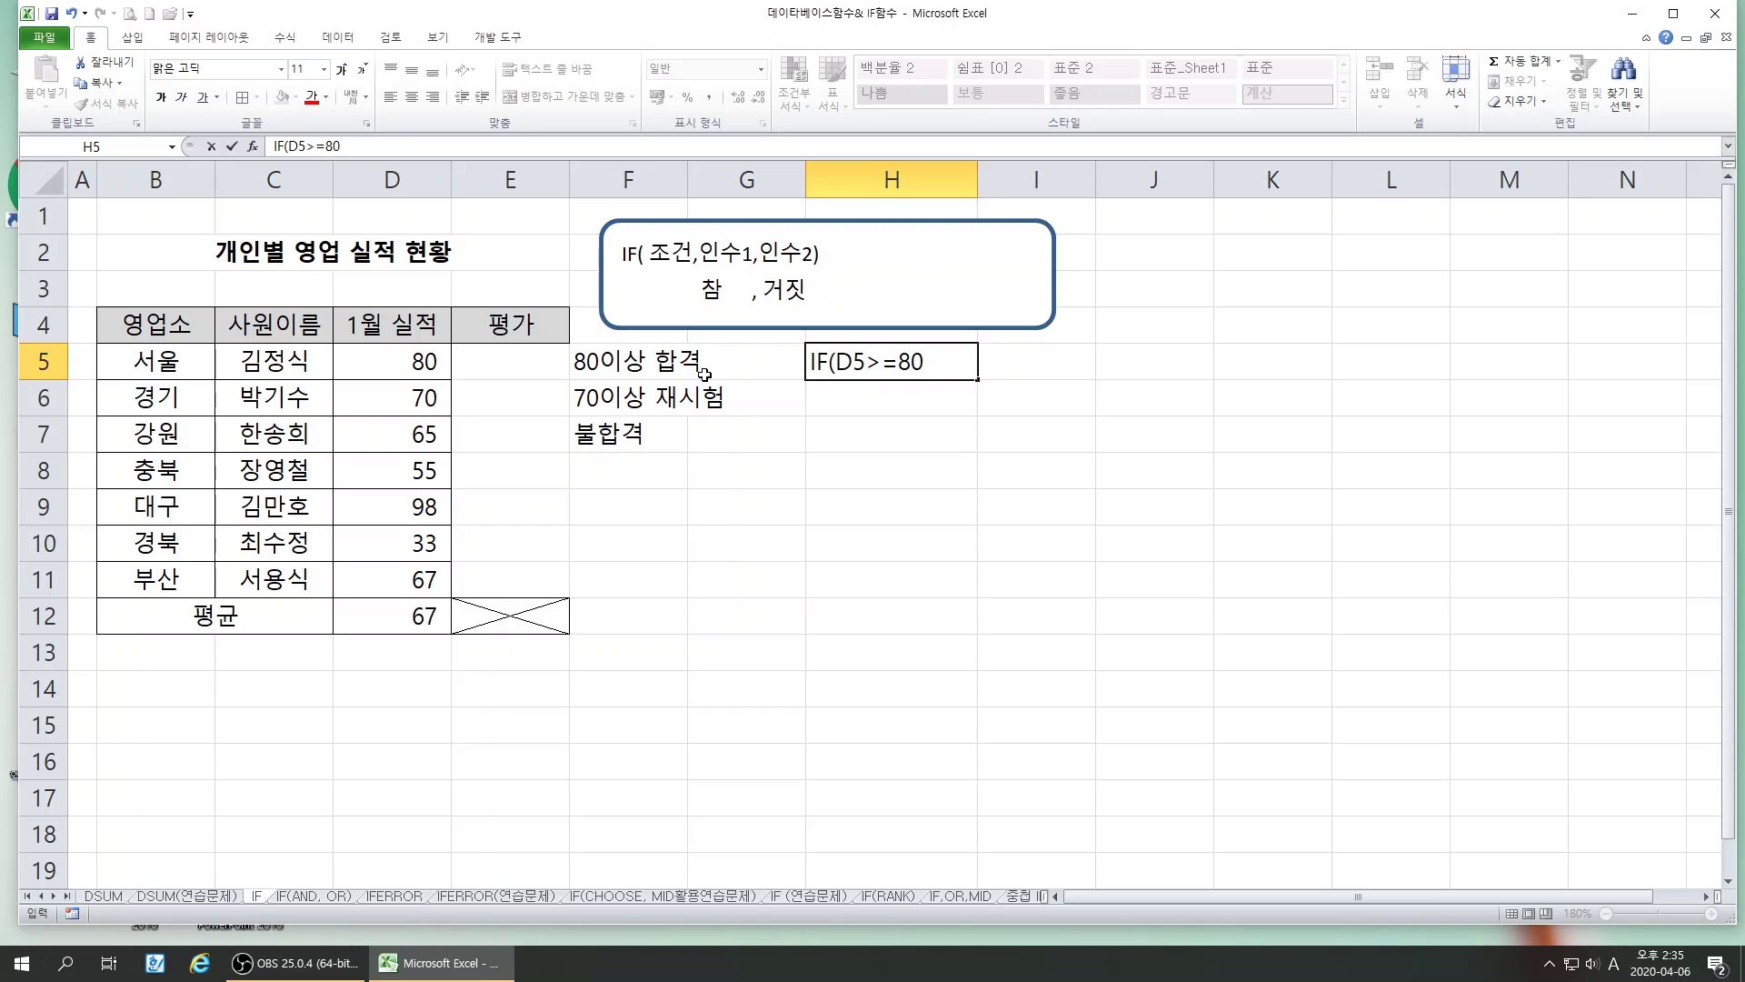
text(,")
text(GK)
key(BackSpace)
key(BackSpace)
key(Hangul)
text(항ㅂ)
key(BackSpace)
key(BackSpace)
key(BackSpace)
text("합격)
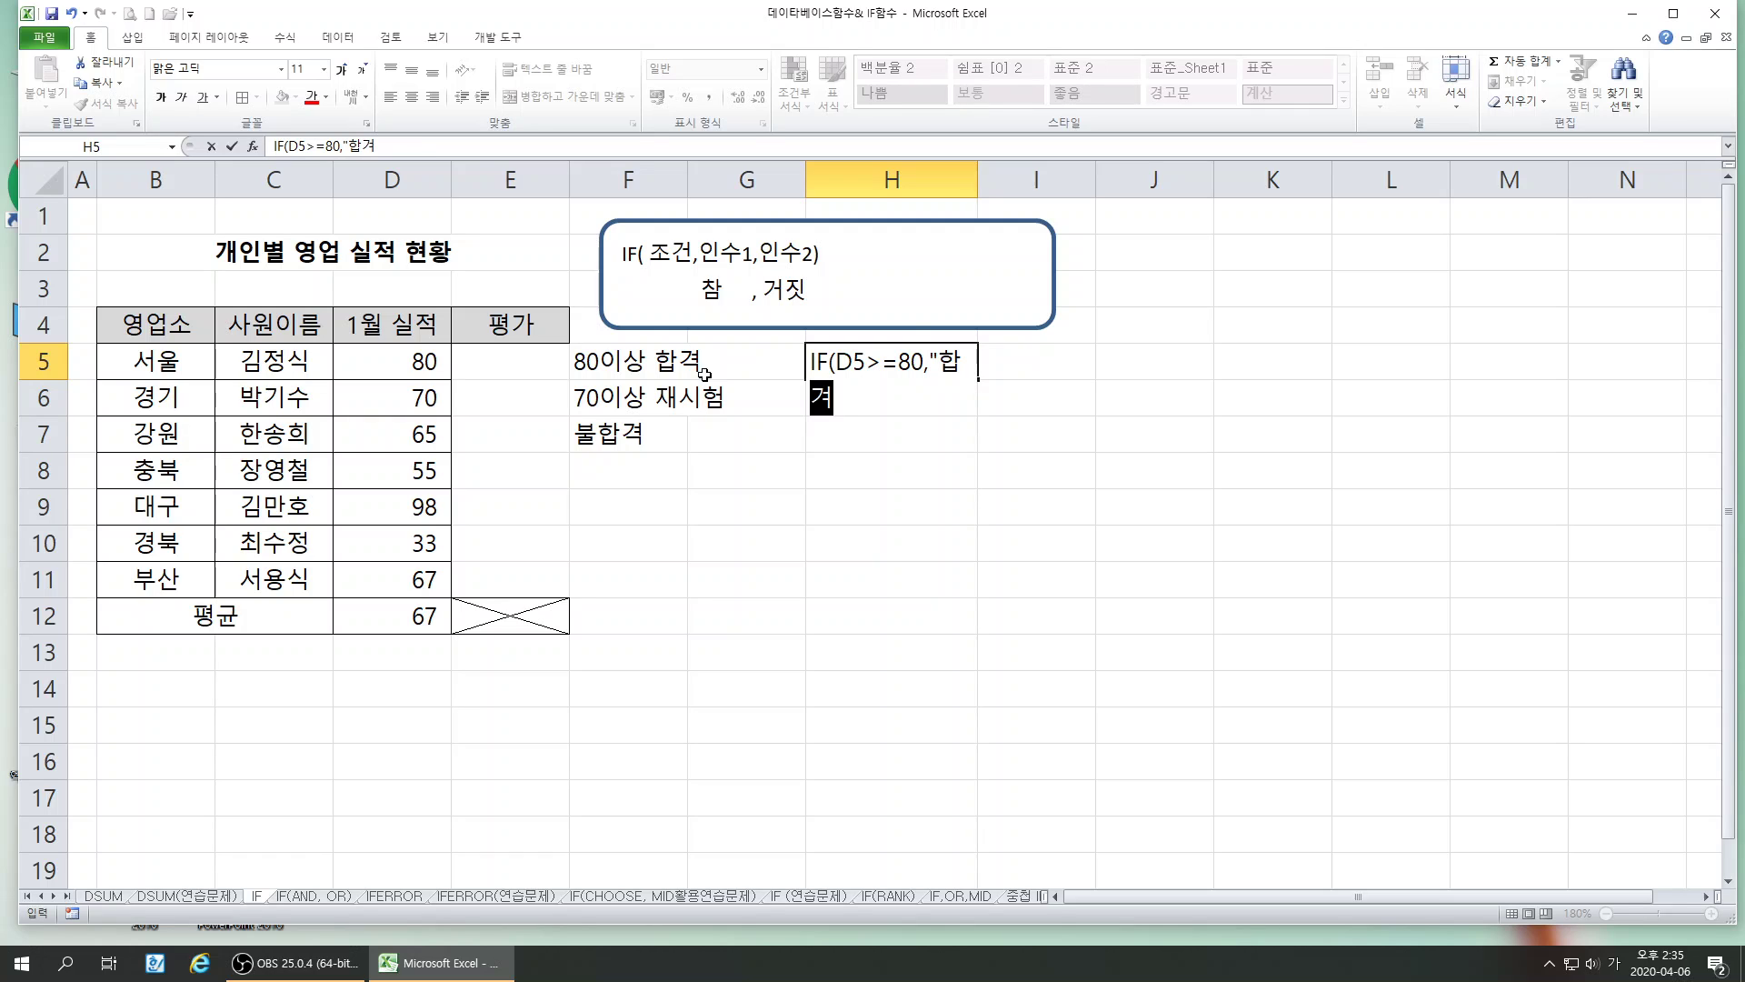
text(")
- Commit the H5 text, widen column H until it fits on one line, and narrow column G
drag(852, 492, 850, 459)
click(852, 368)
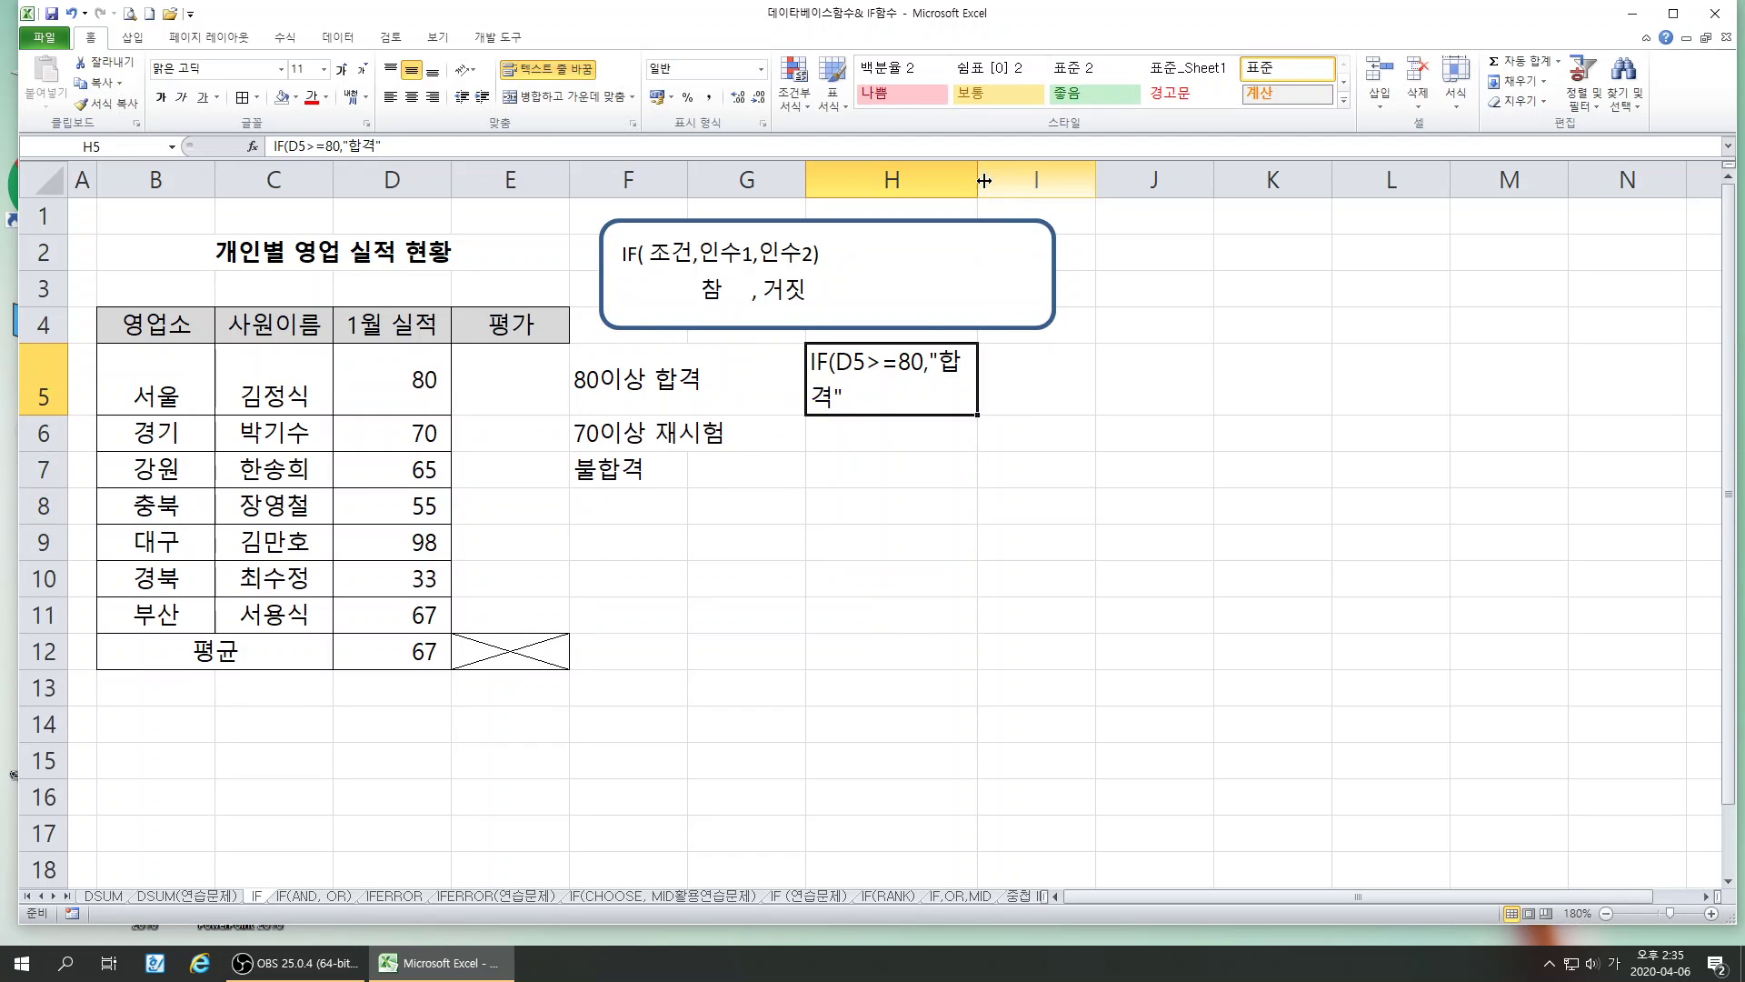
drag(983, 180, 1251, 180)
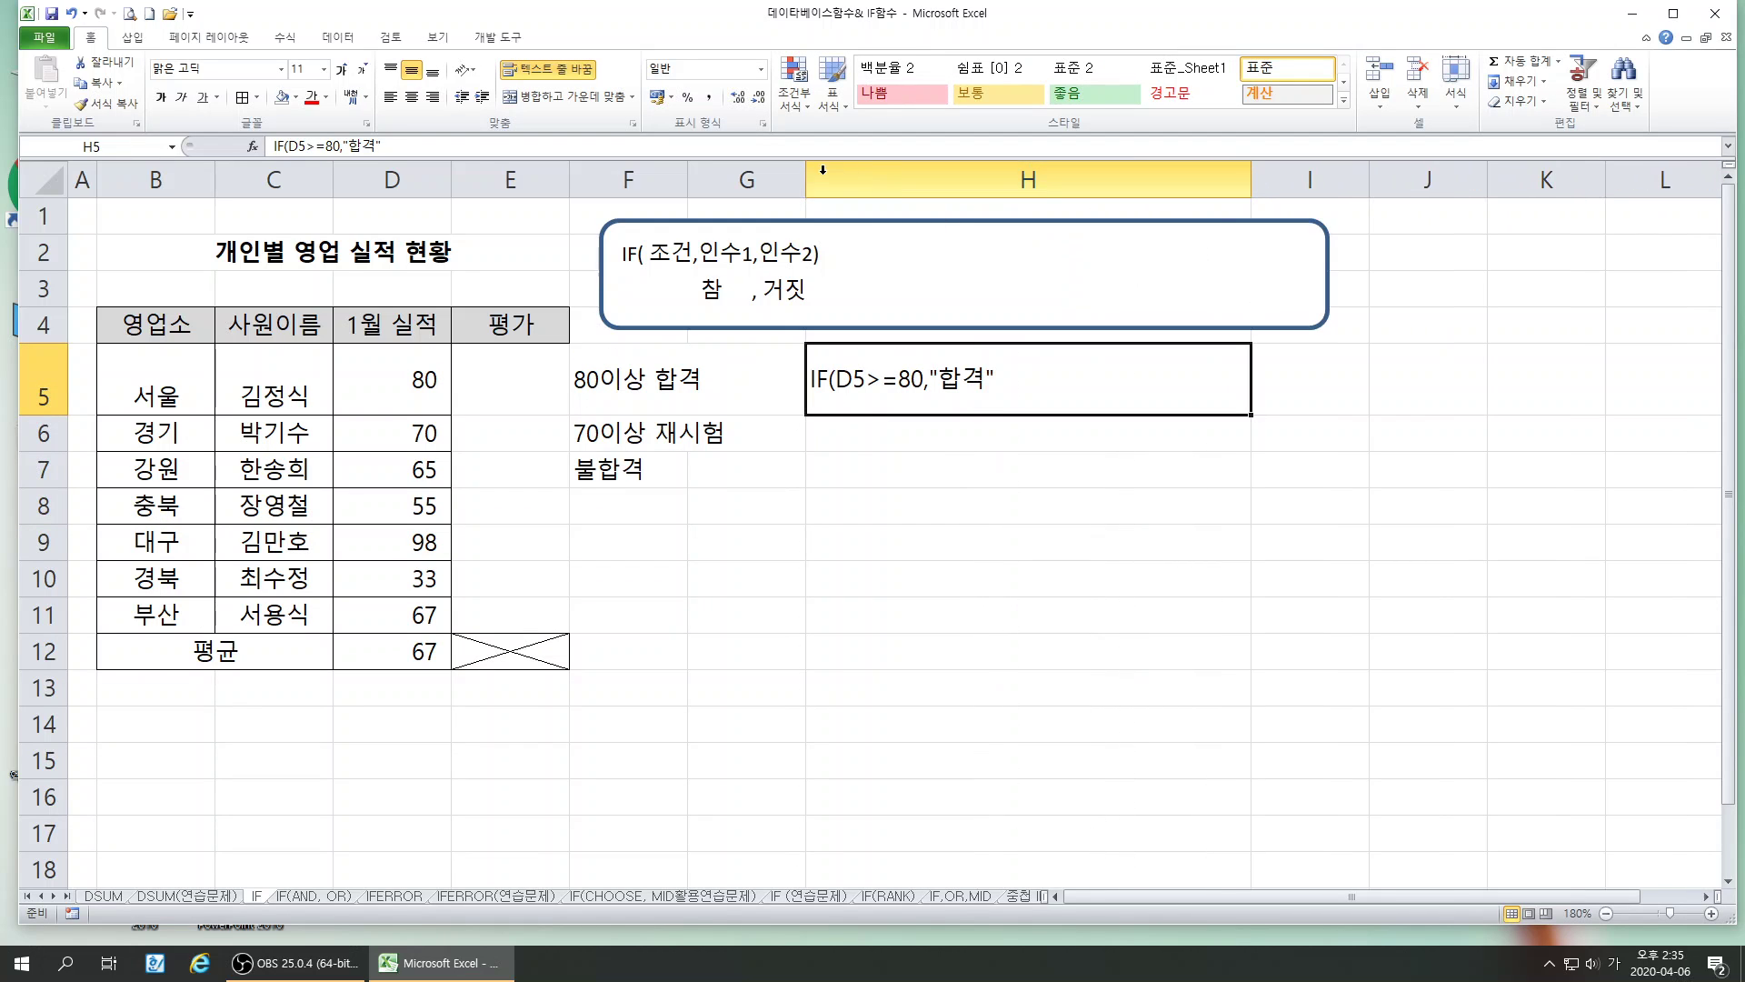
drag(806, 180, 754, 180)
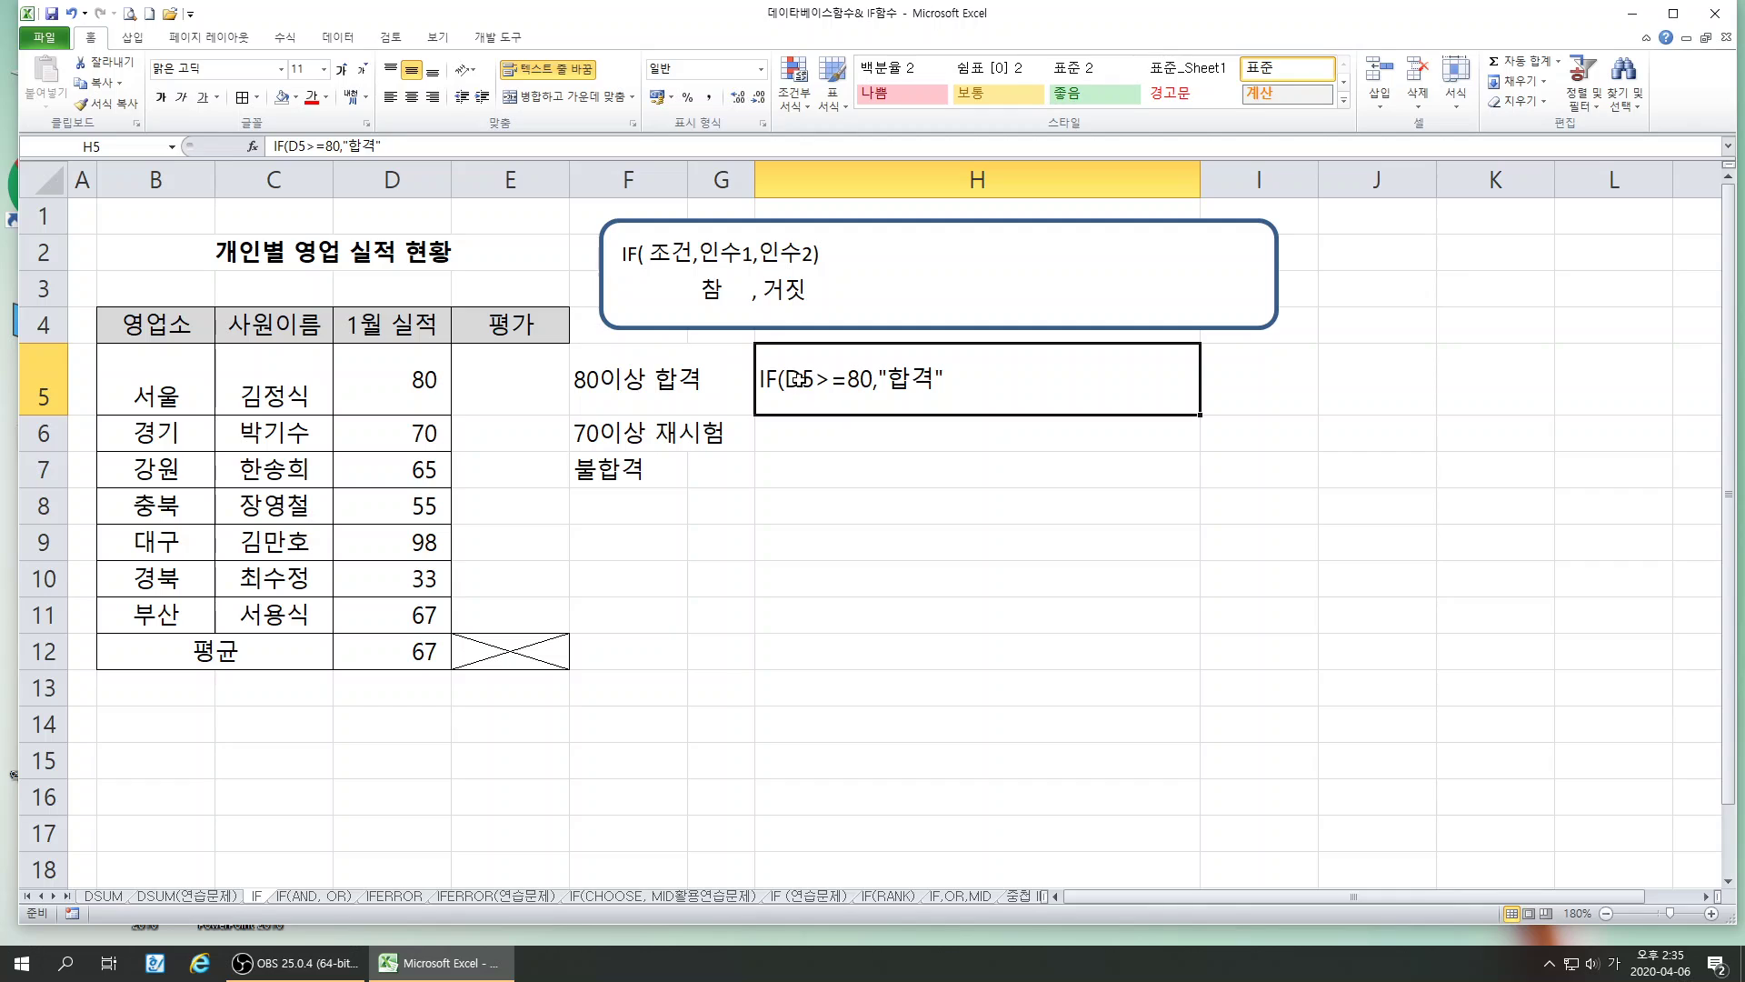
- Append the second condition ,IF(D5>=70,"재시험" to the example text in H5
double_click(950, 377)
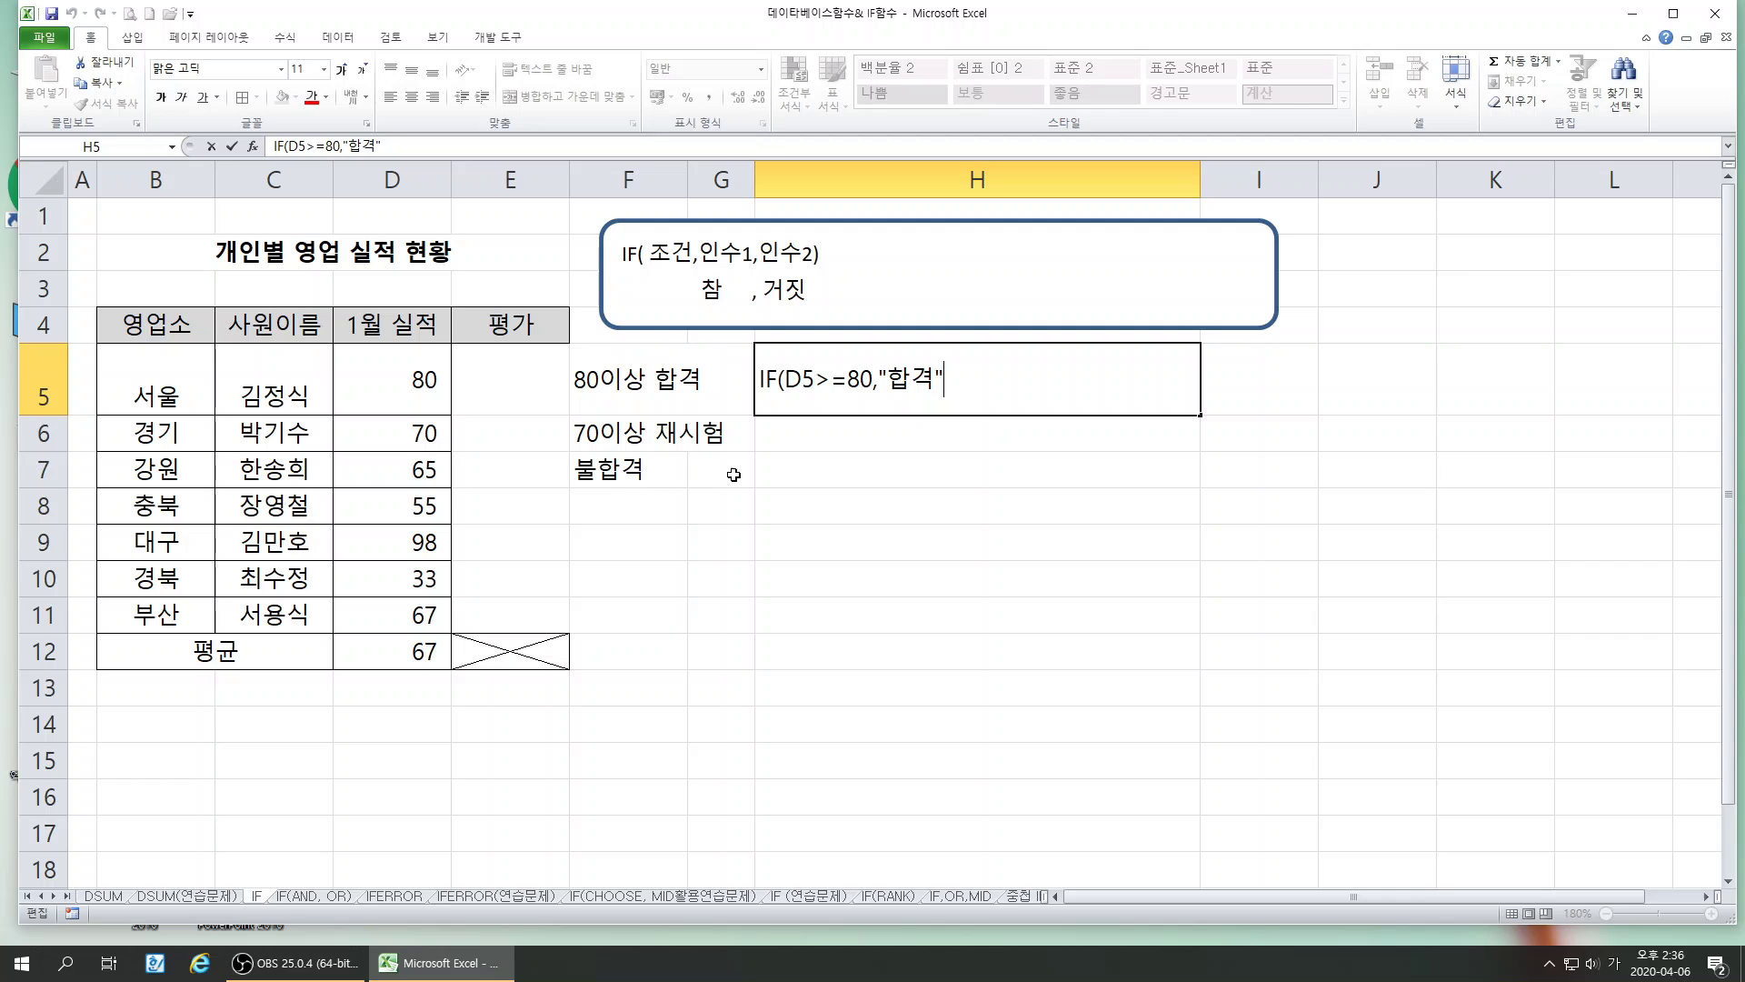
text(,)
text(ㅑㄹ)
key(BackSpace)
key(BackSpace)
key(Hangul)
text(IF()
text(D5>=70)
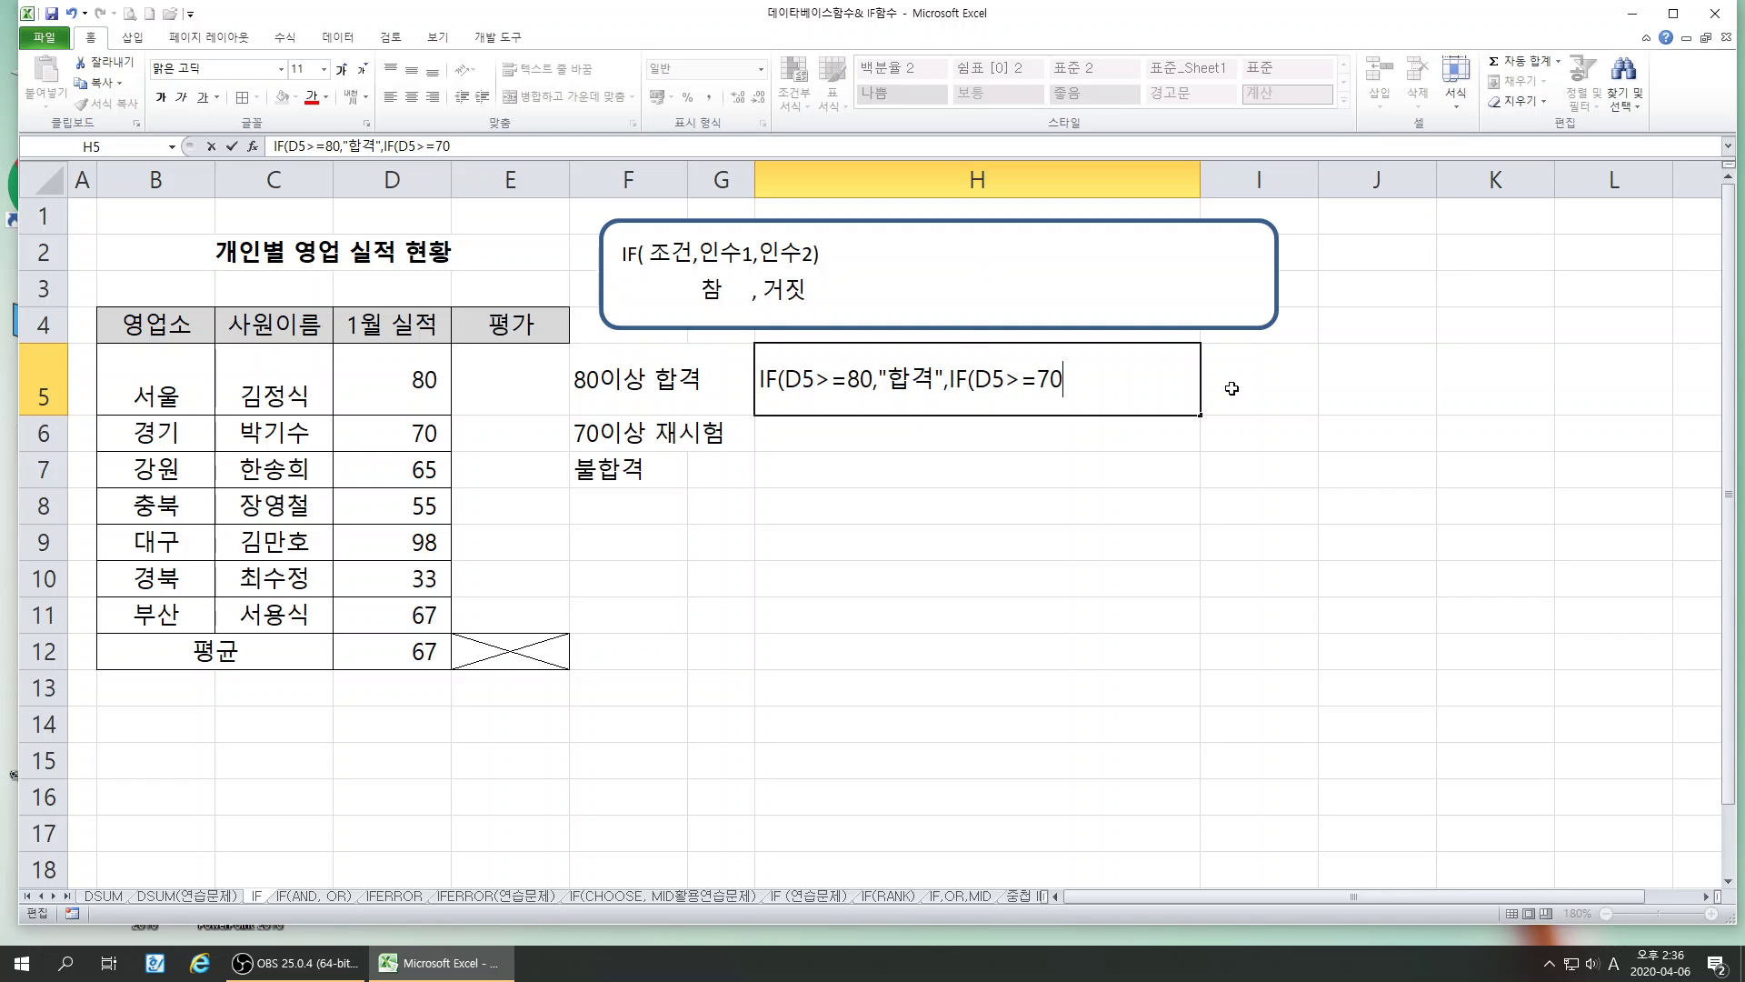
text(,")
key(Hangul)
text(재시험")
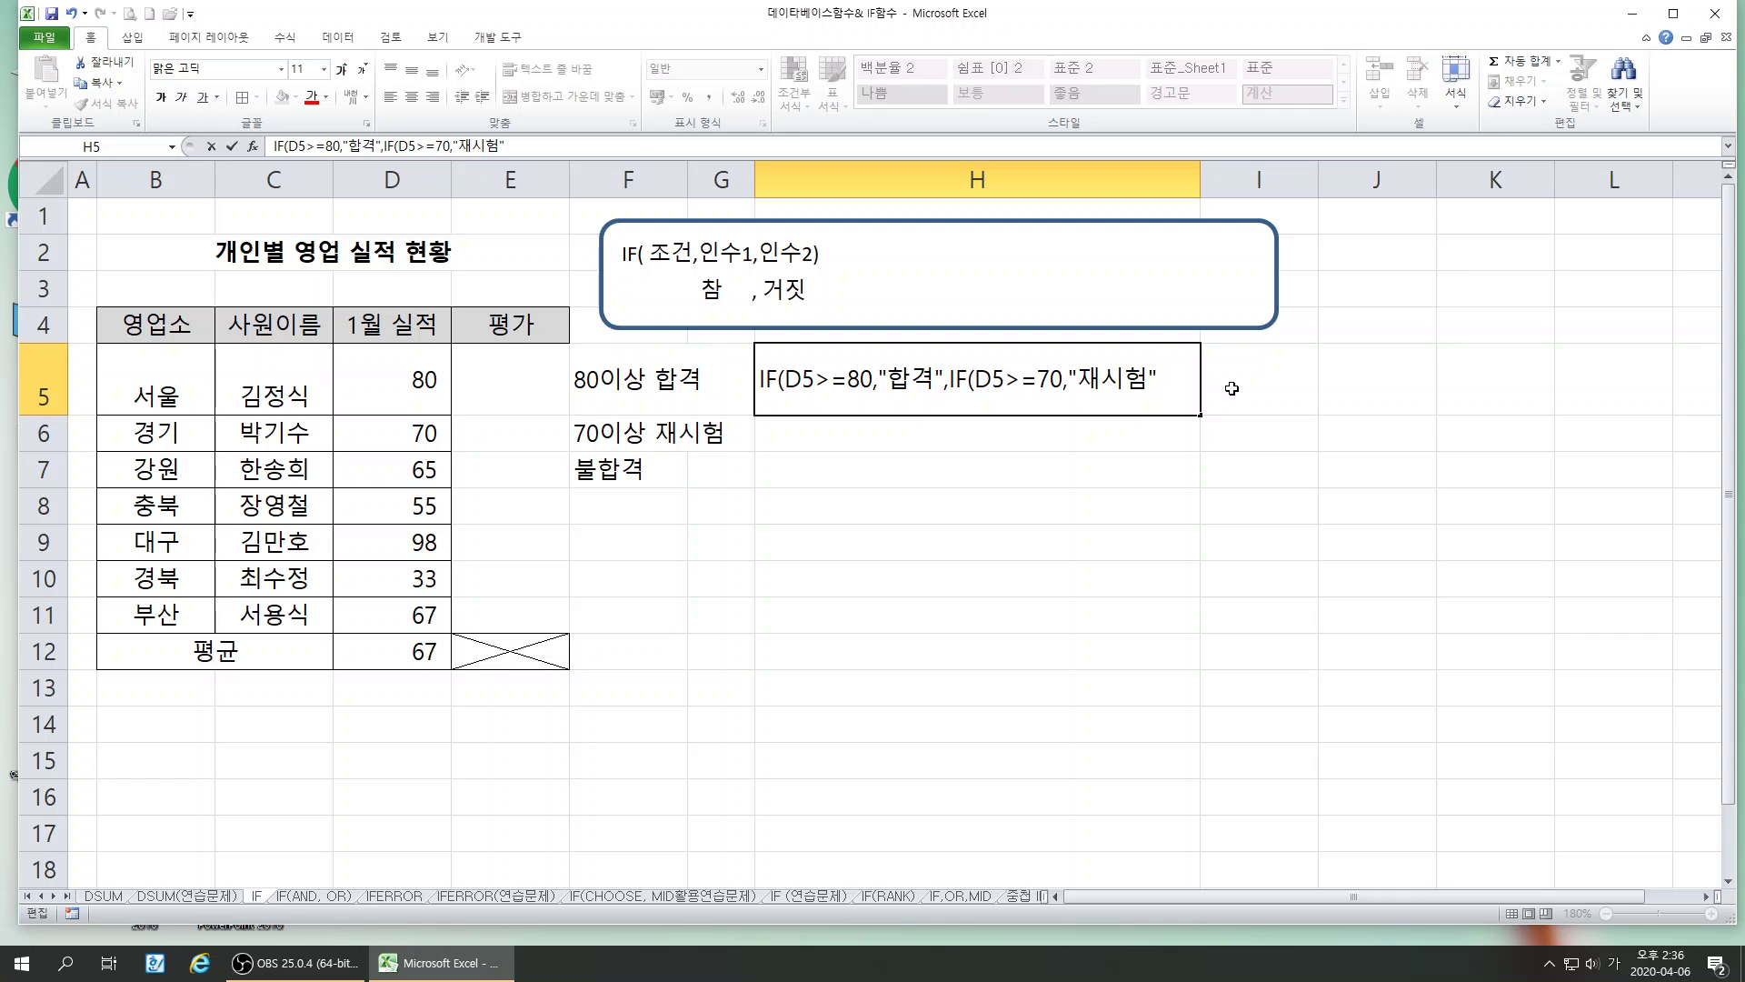
- Append ,"불합격" to the example text in H5 and widen column H so it fits on one line
text(,)
text(")
key(Hangul)
text(QN)
key(BackSpace)
key(BackSpace)
key(Hangul)
text(불합격)
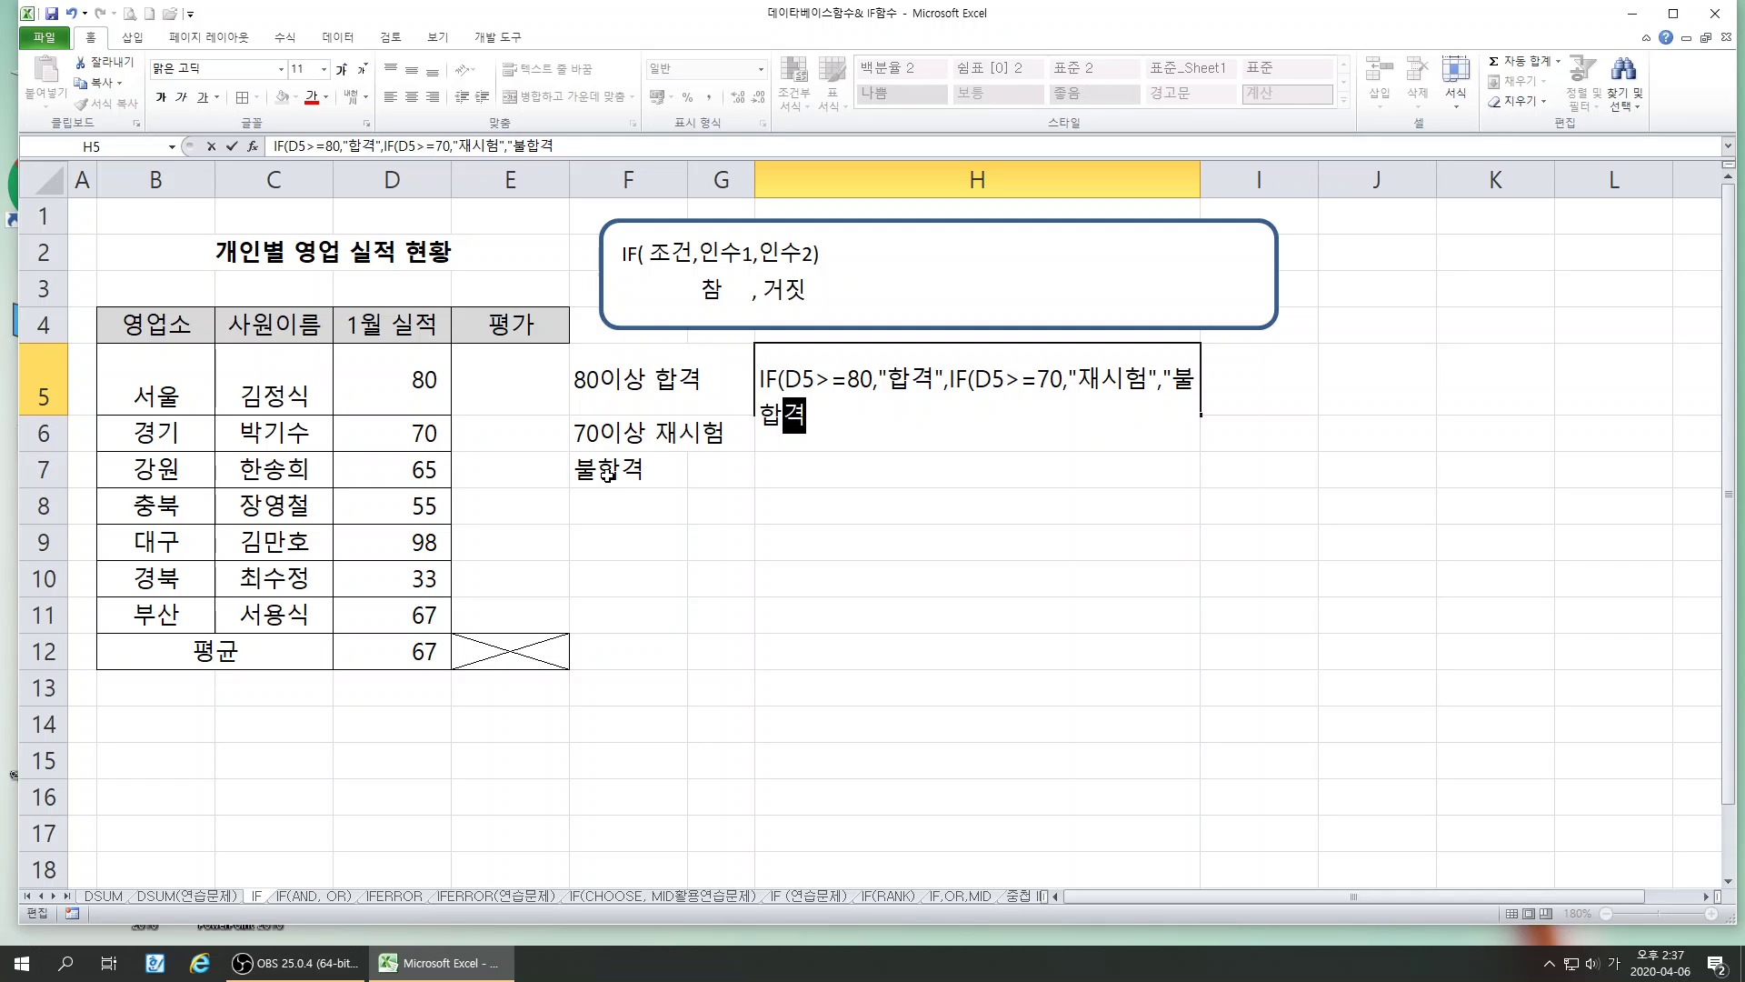
text(")
click(847, 629)
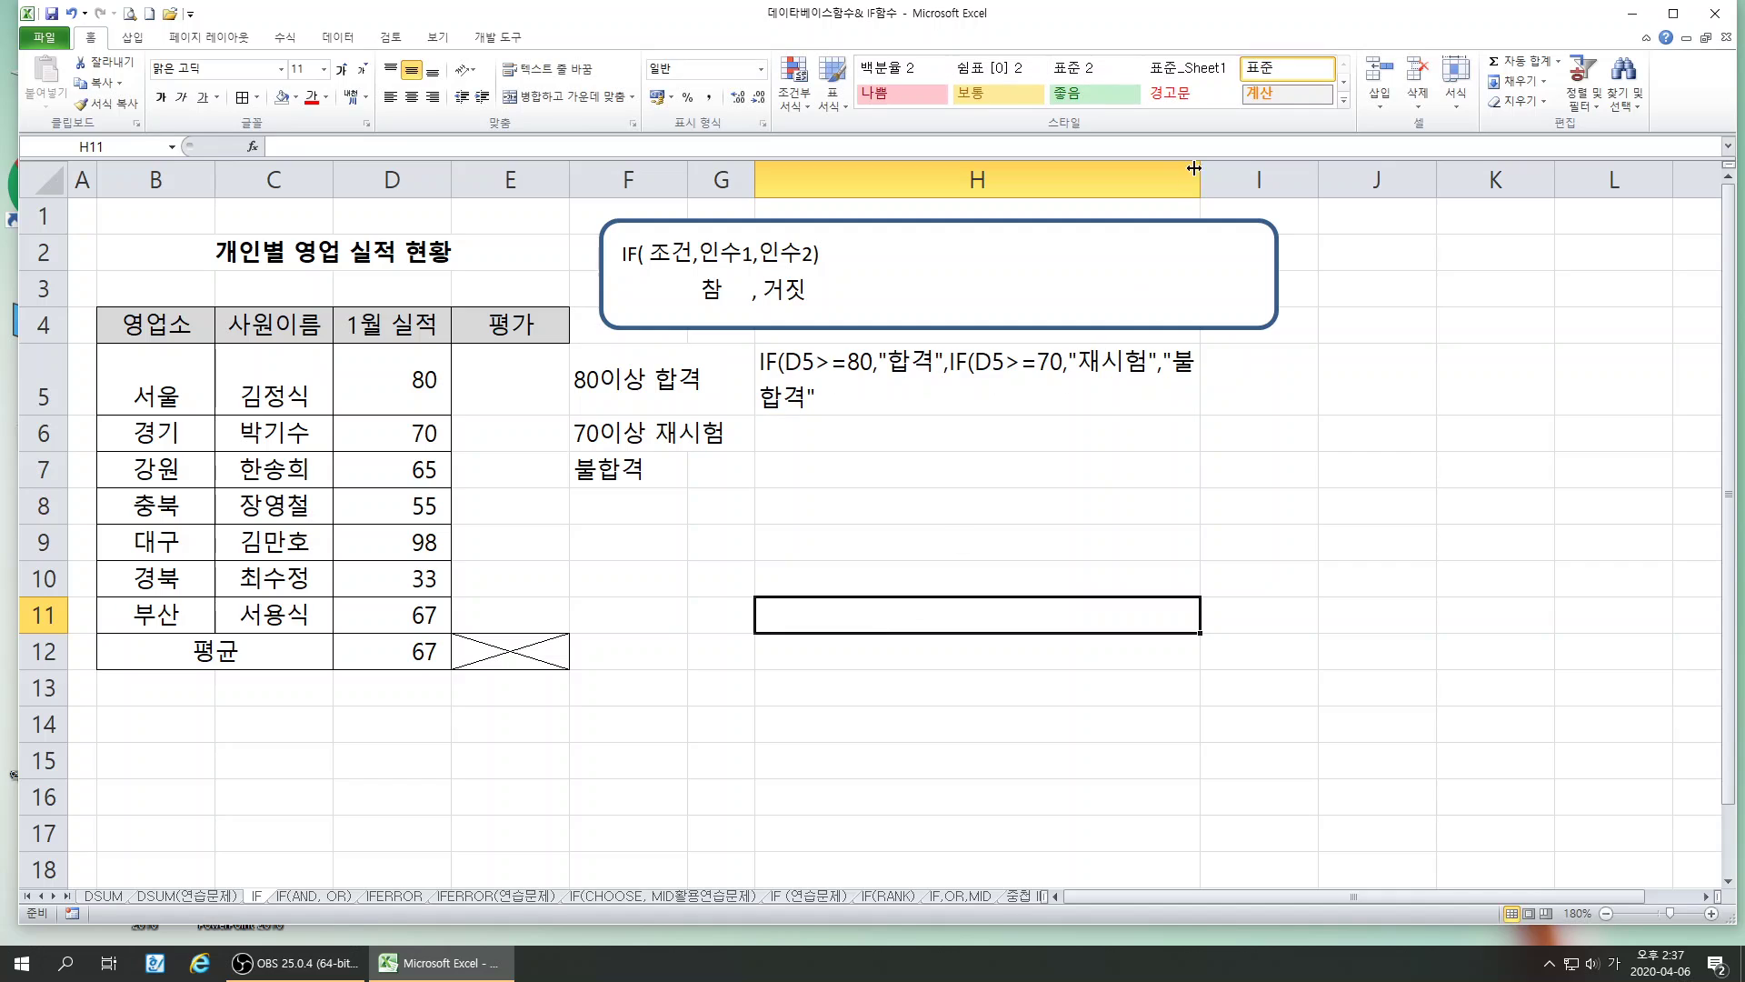
drag(1199, 169, 1256, 172)
click(1156, 503)
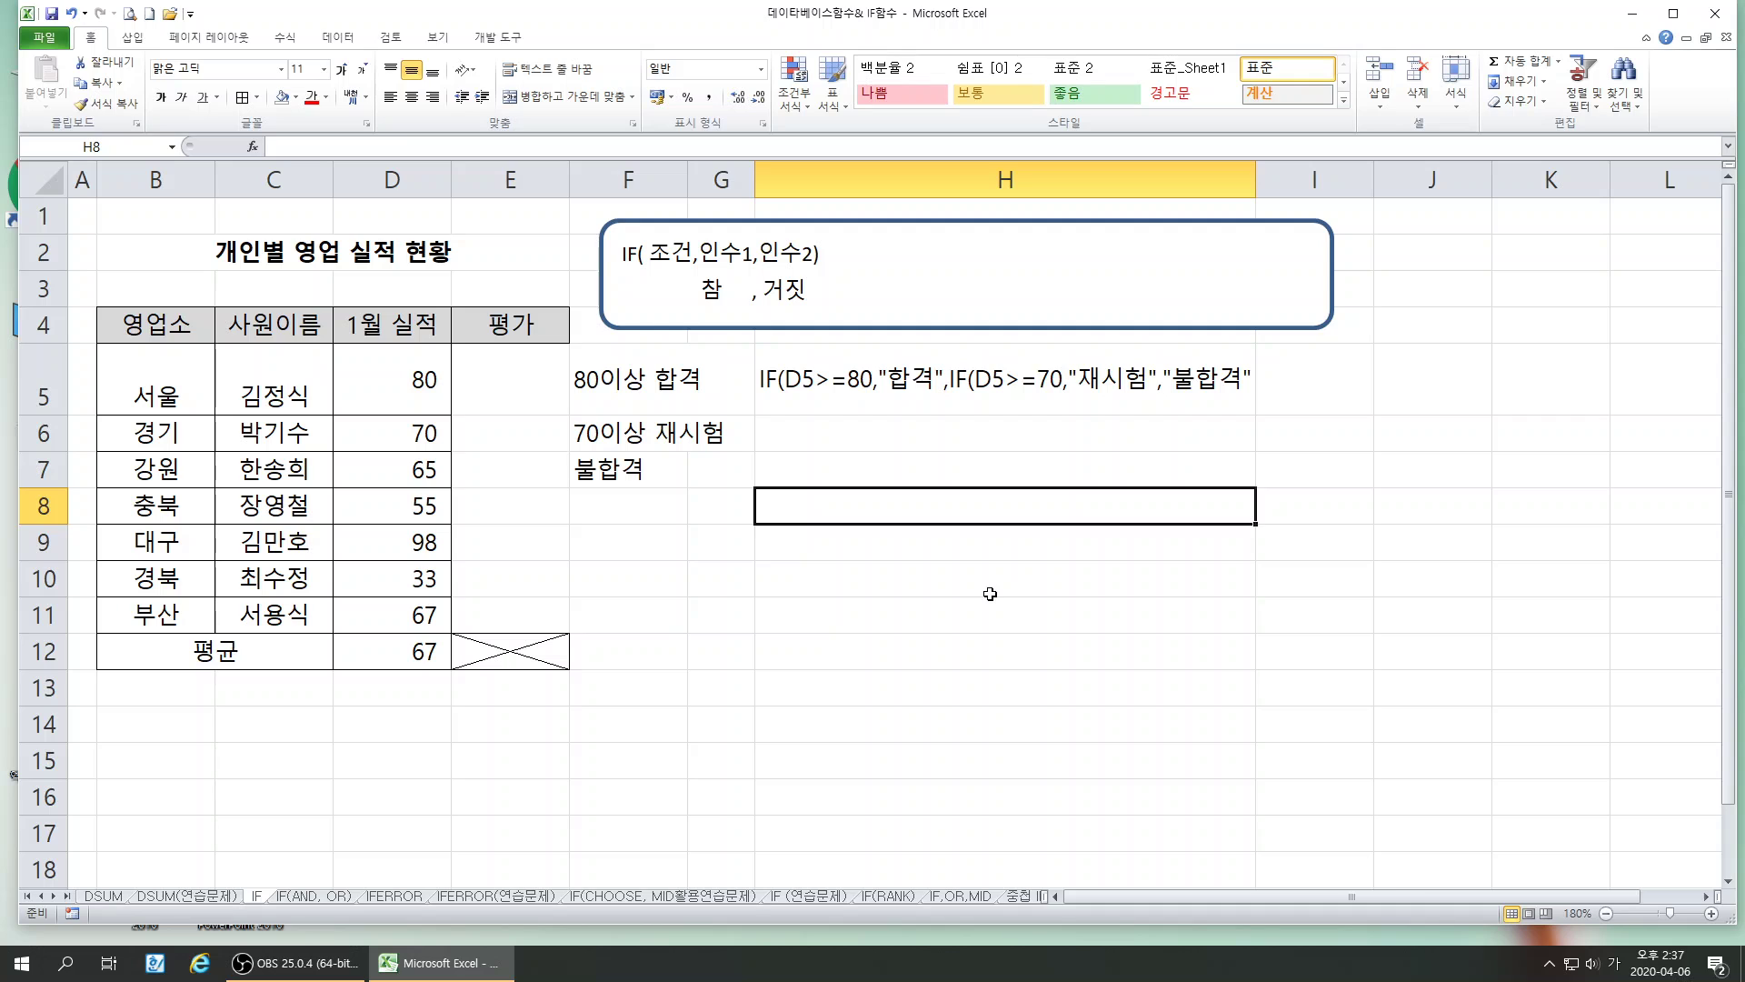
- Insert an IF function in H6 through the function wizard with the condition D5>=80 and the true value "합격"
click(796, 433)
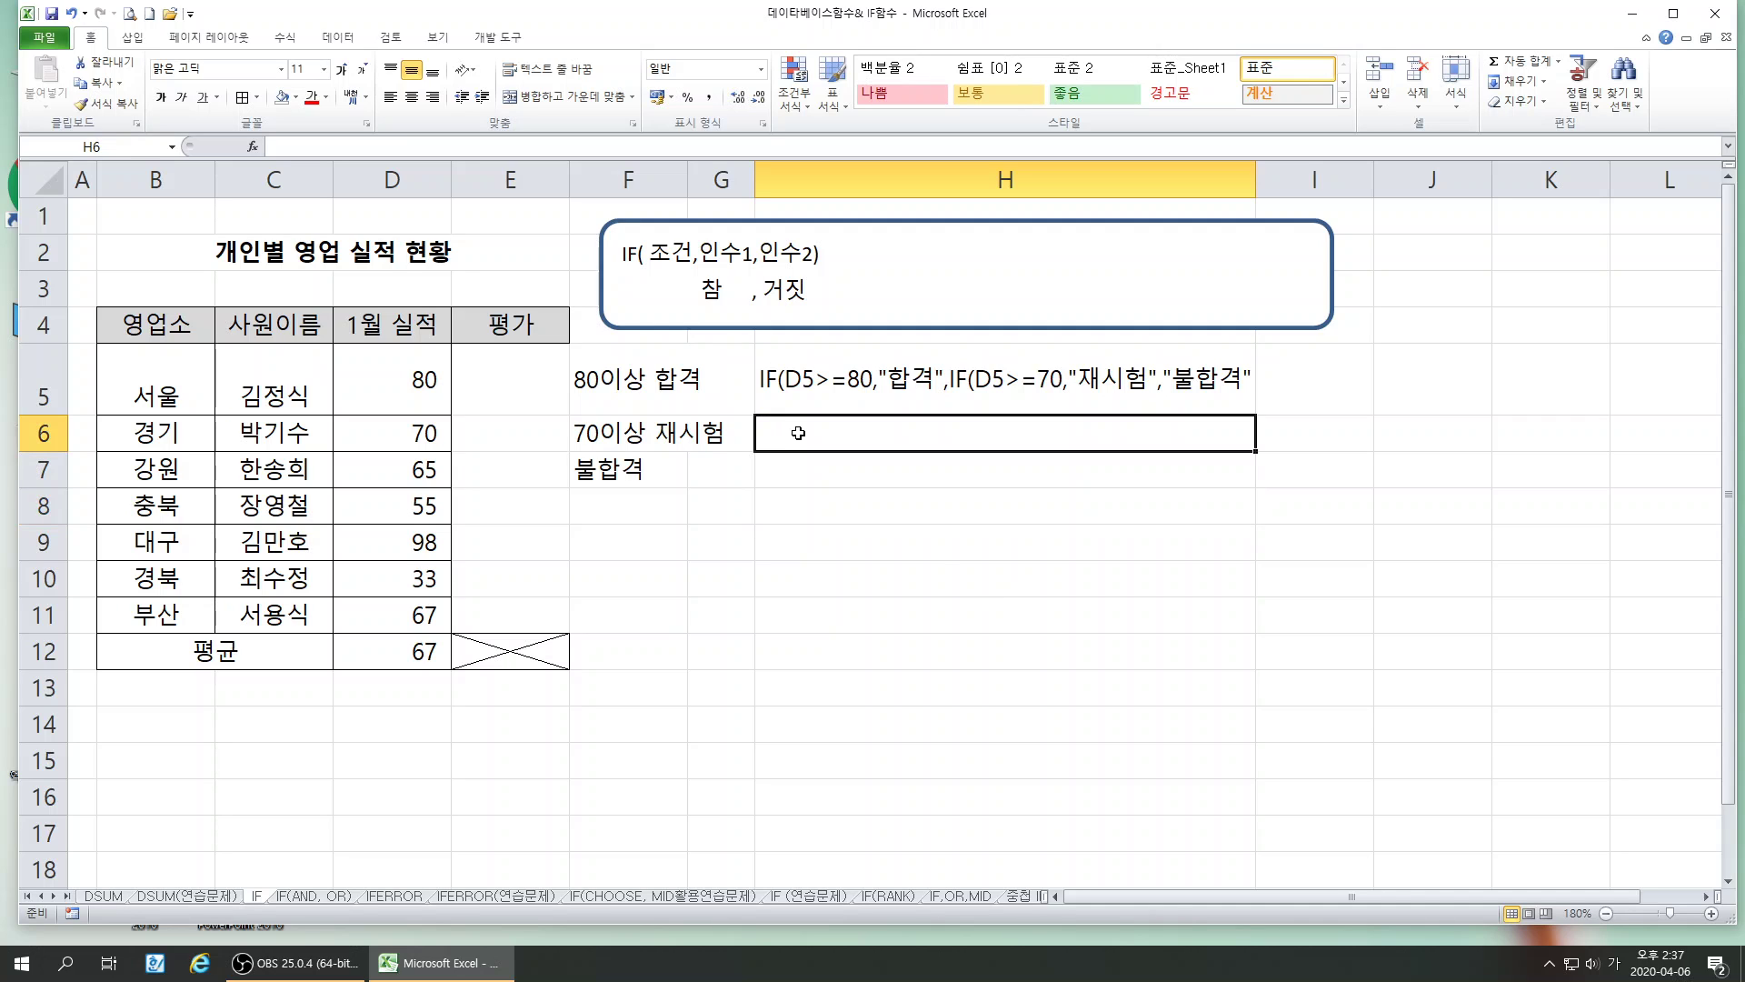
click(251, 146)
click(710, 653)
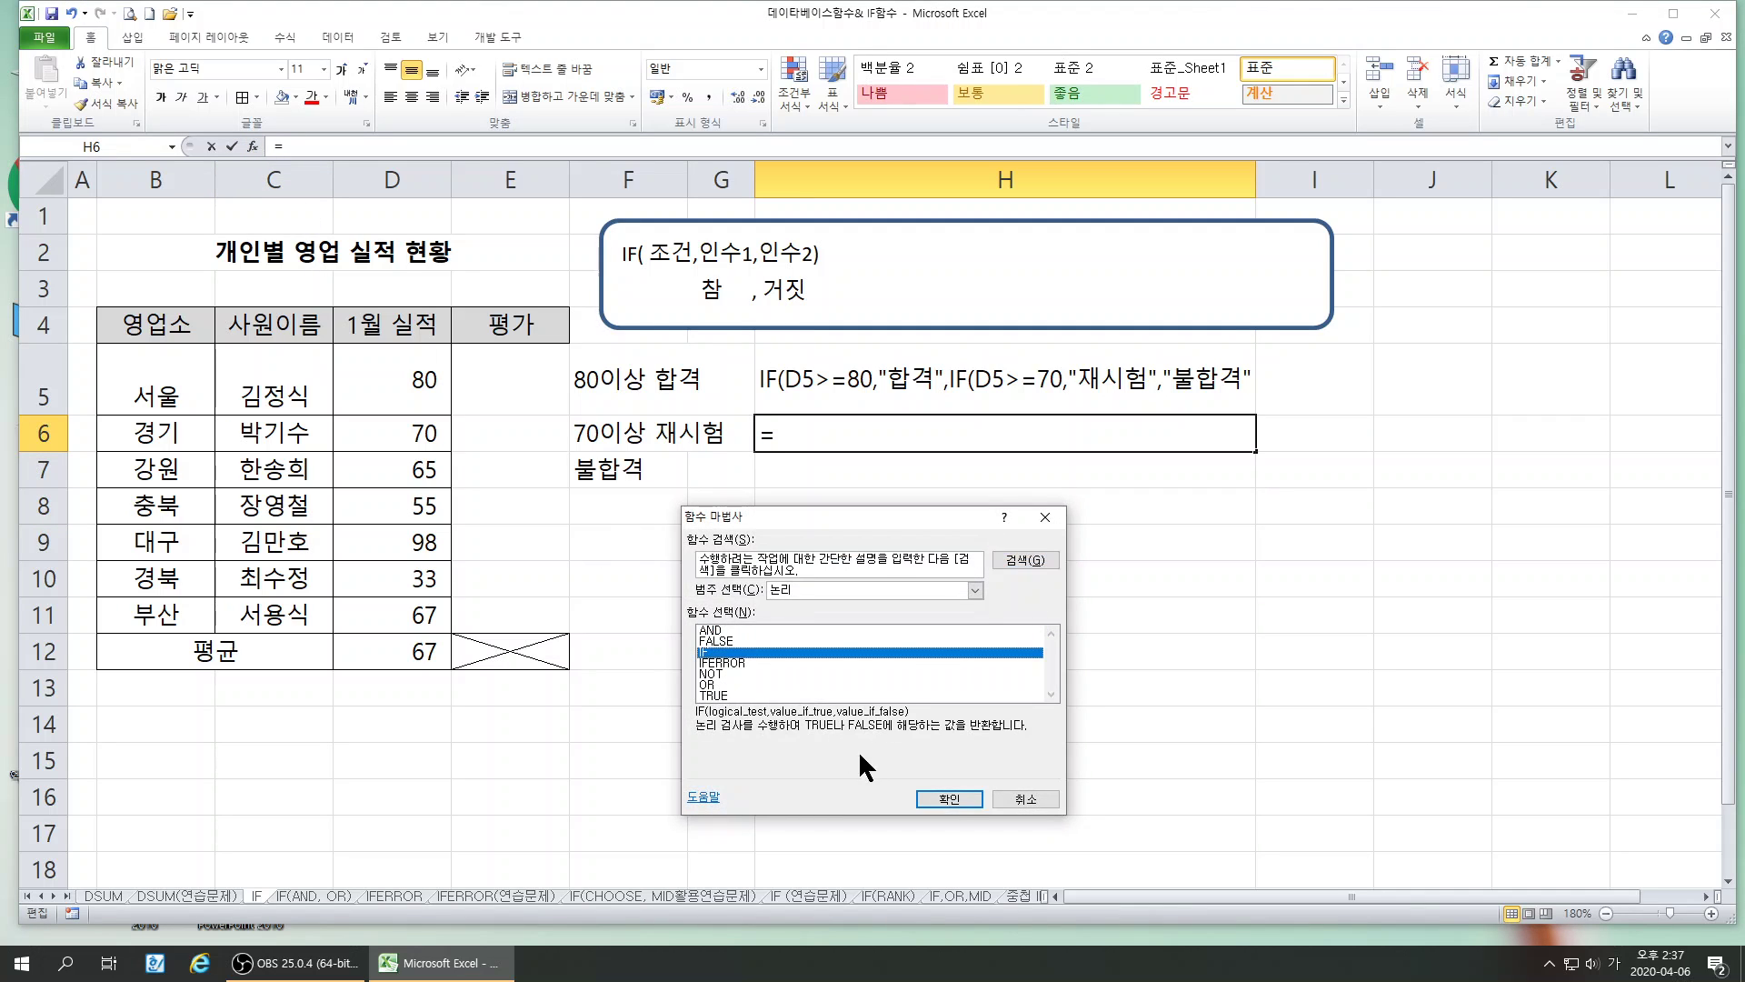
click(950, 800)
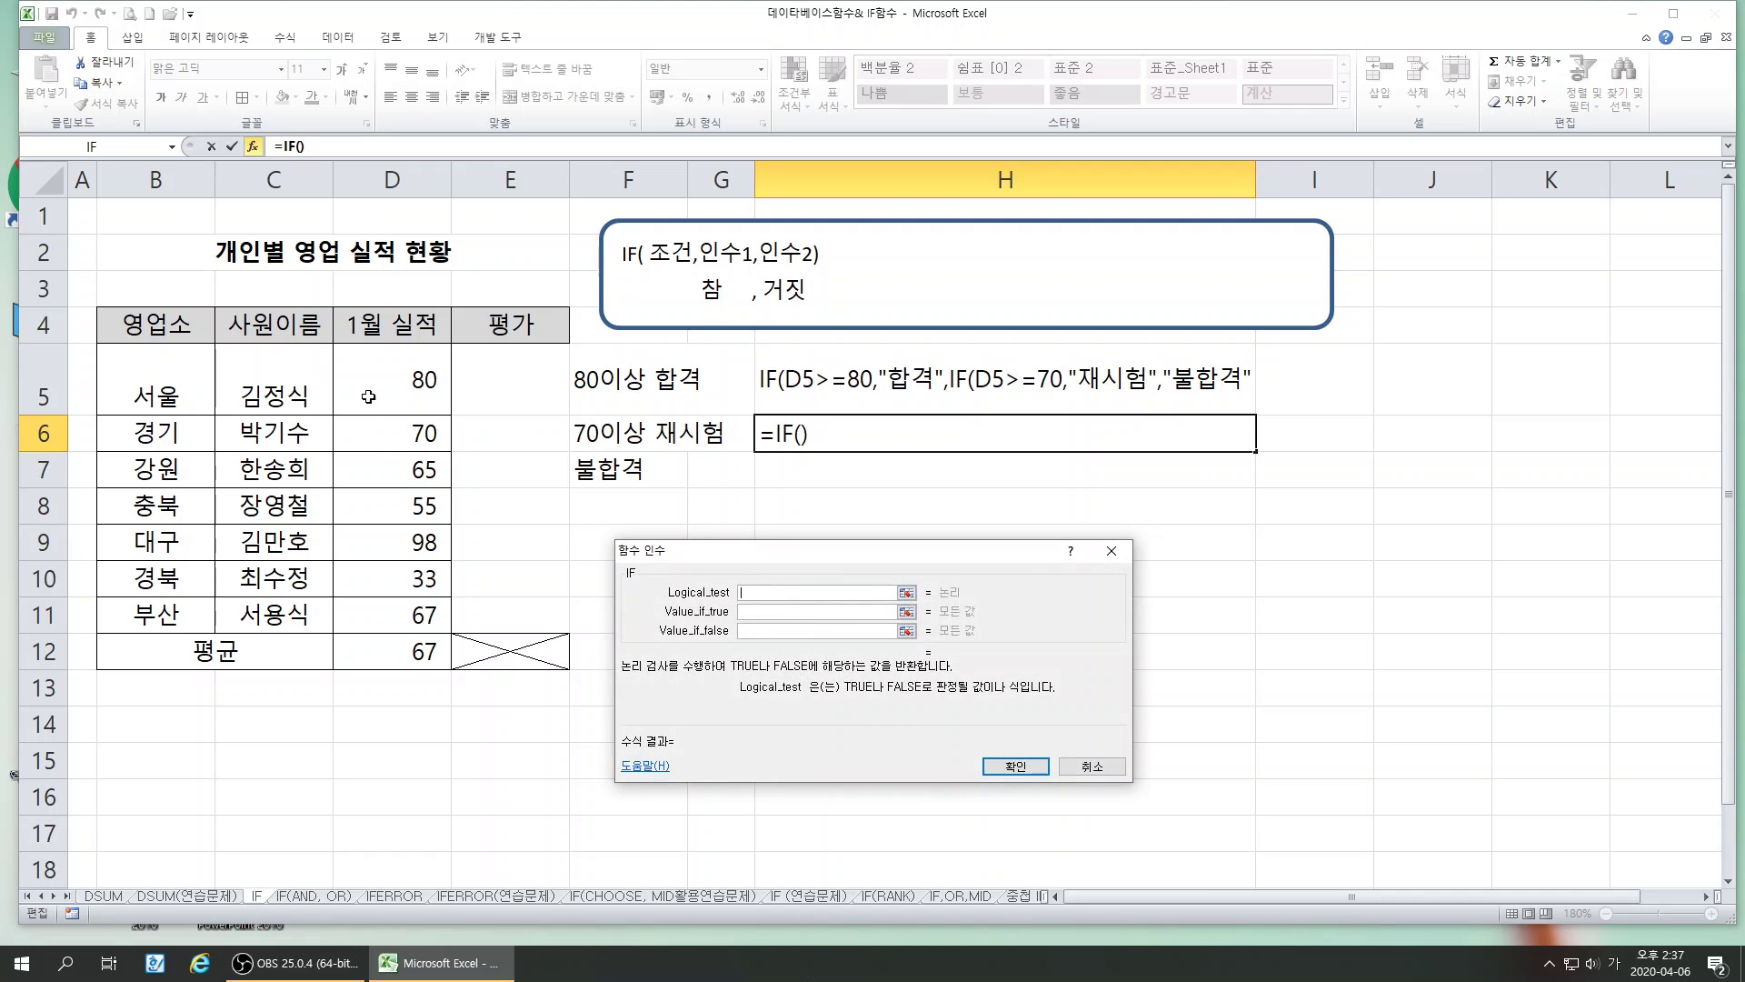
click(418, 380)
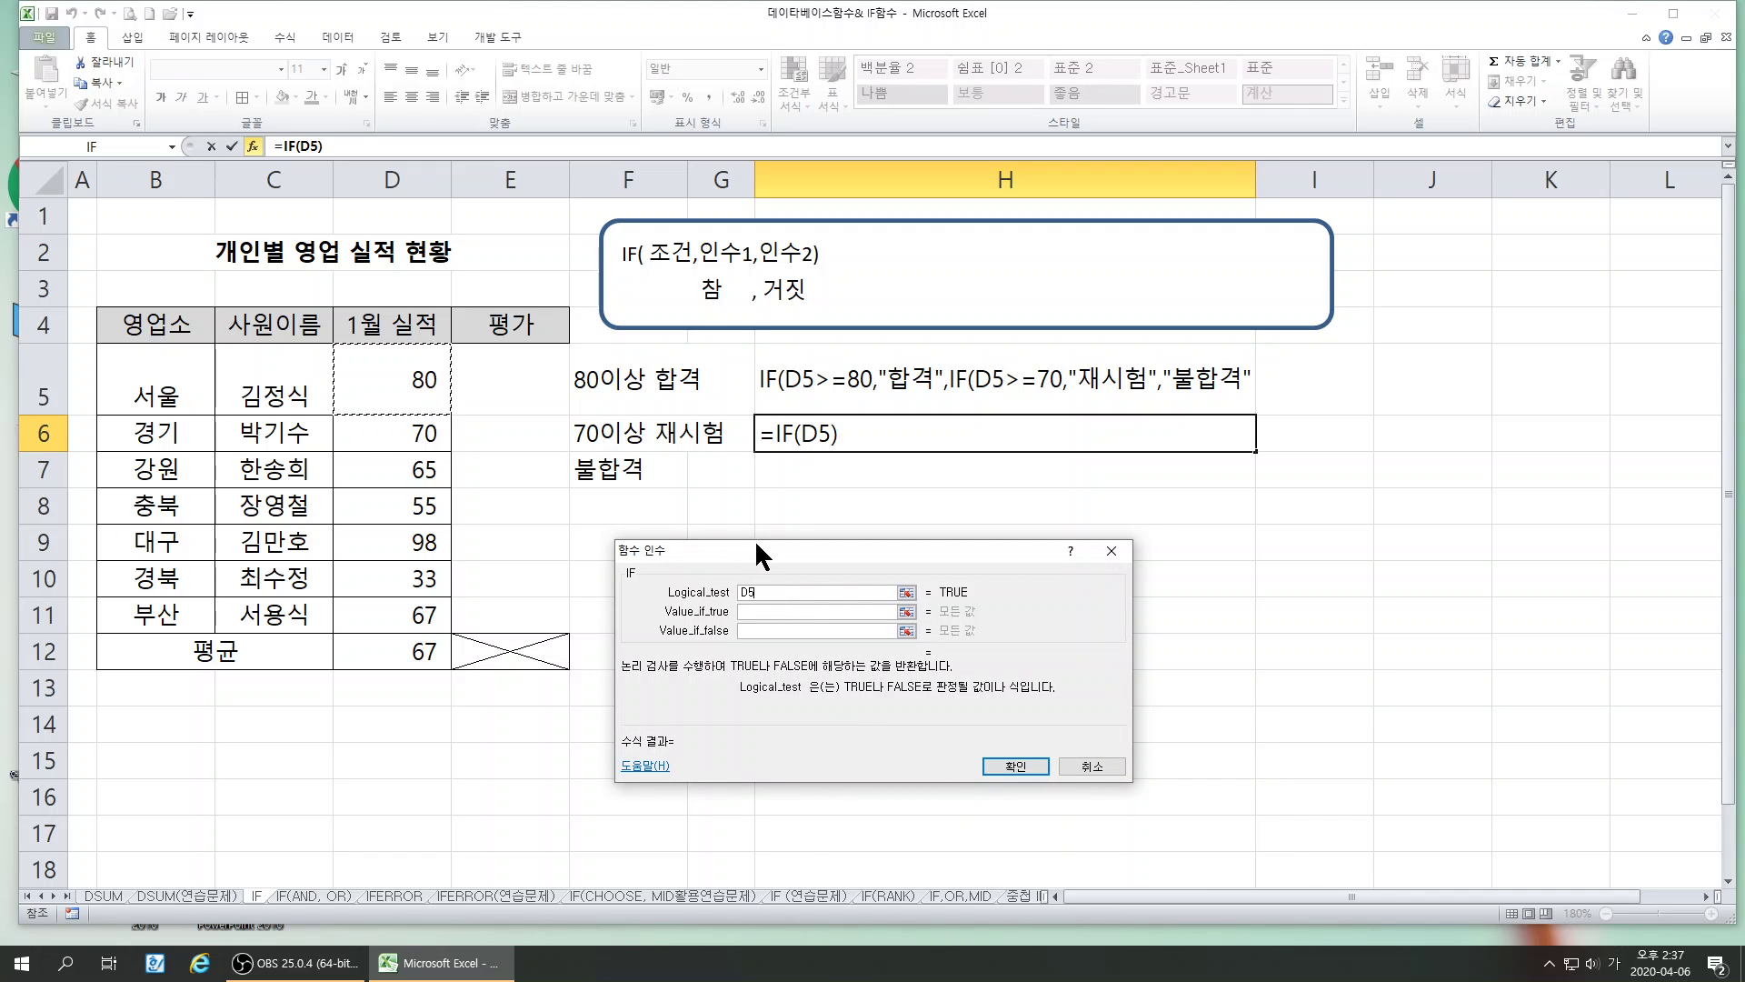
text(>=)
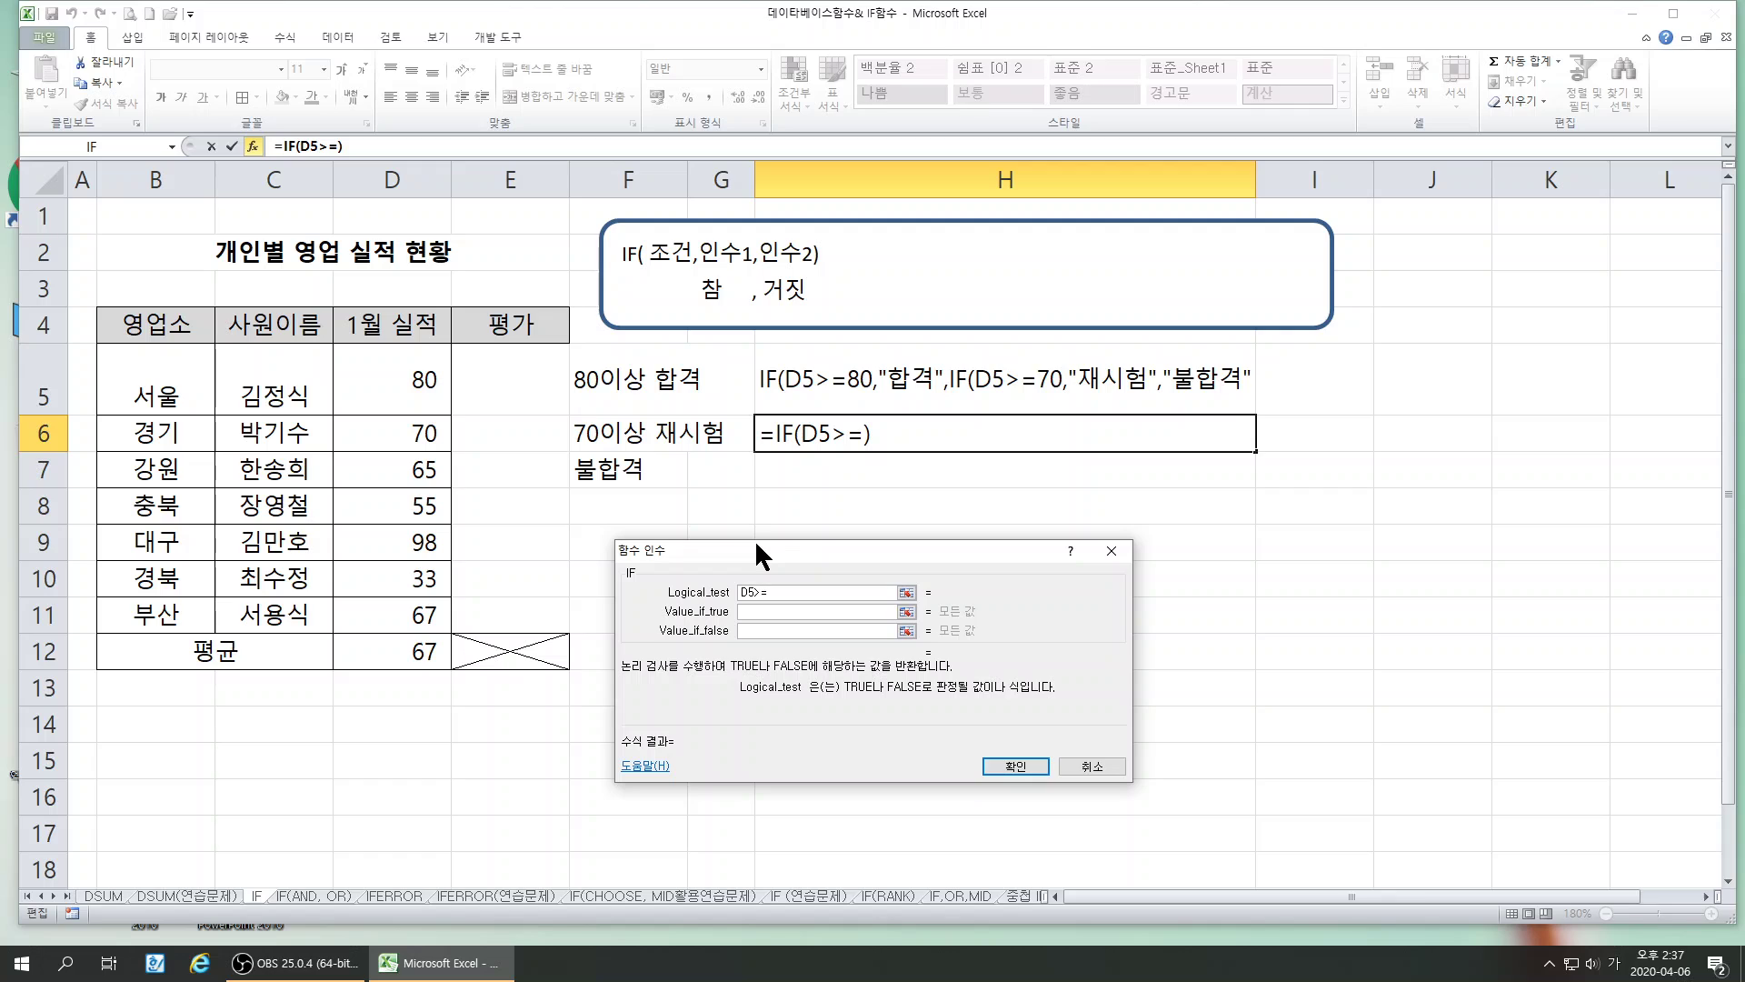
text(80)
key(Tab)
text("합격)
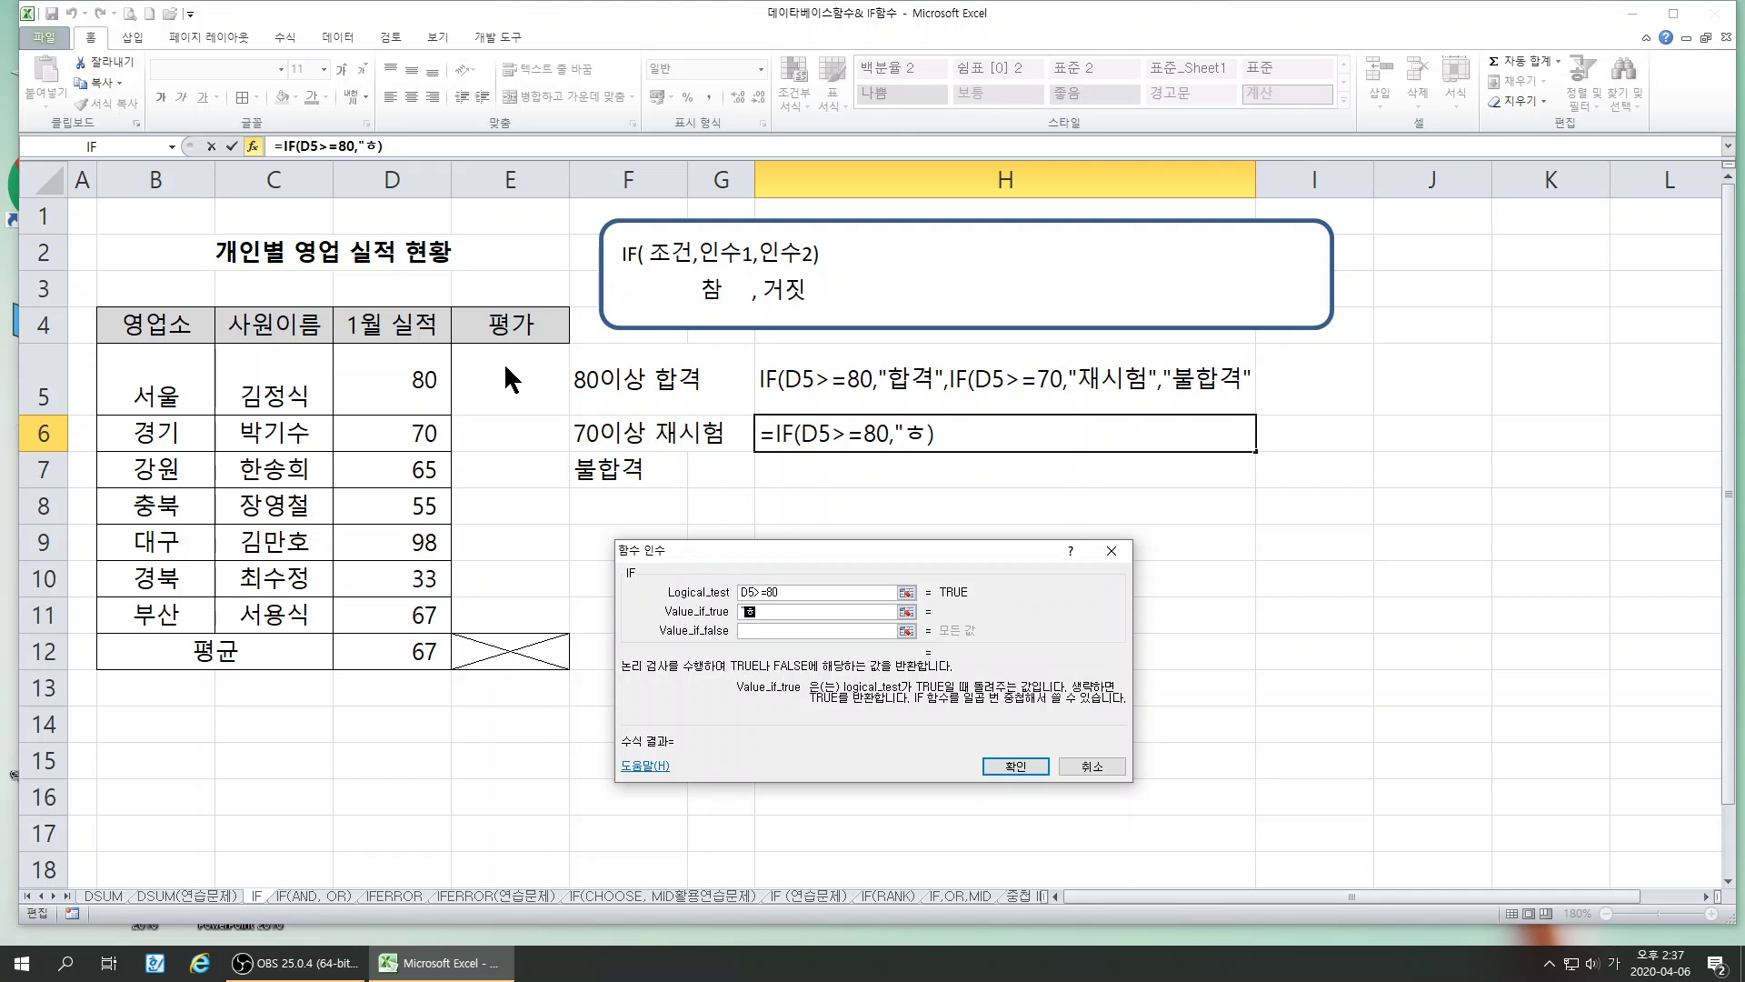
text(")
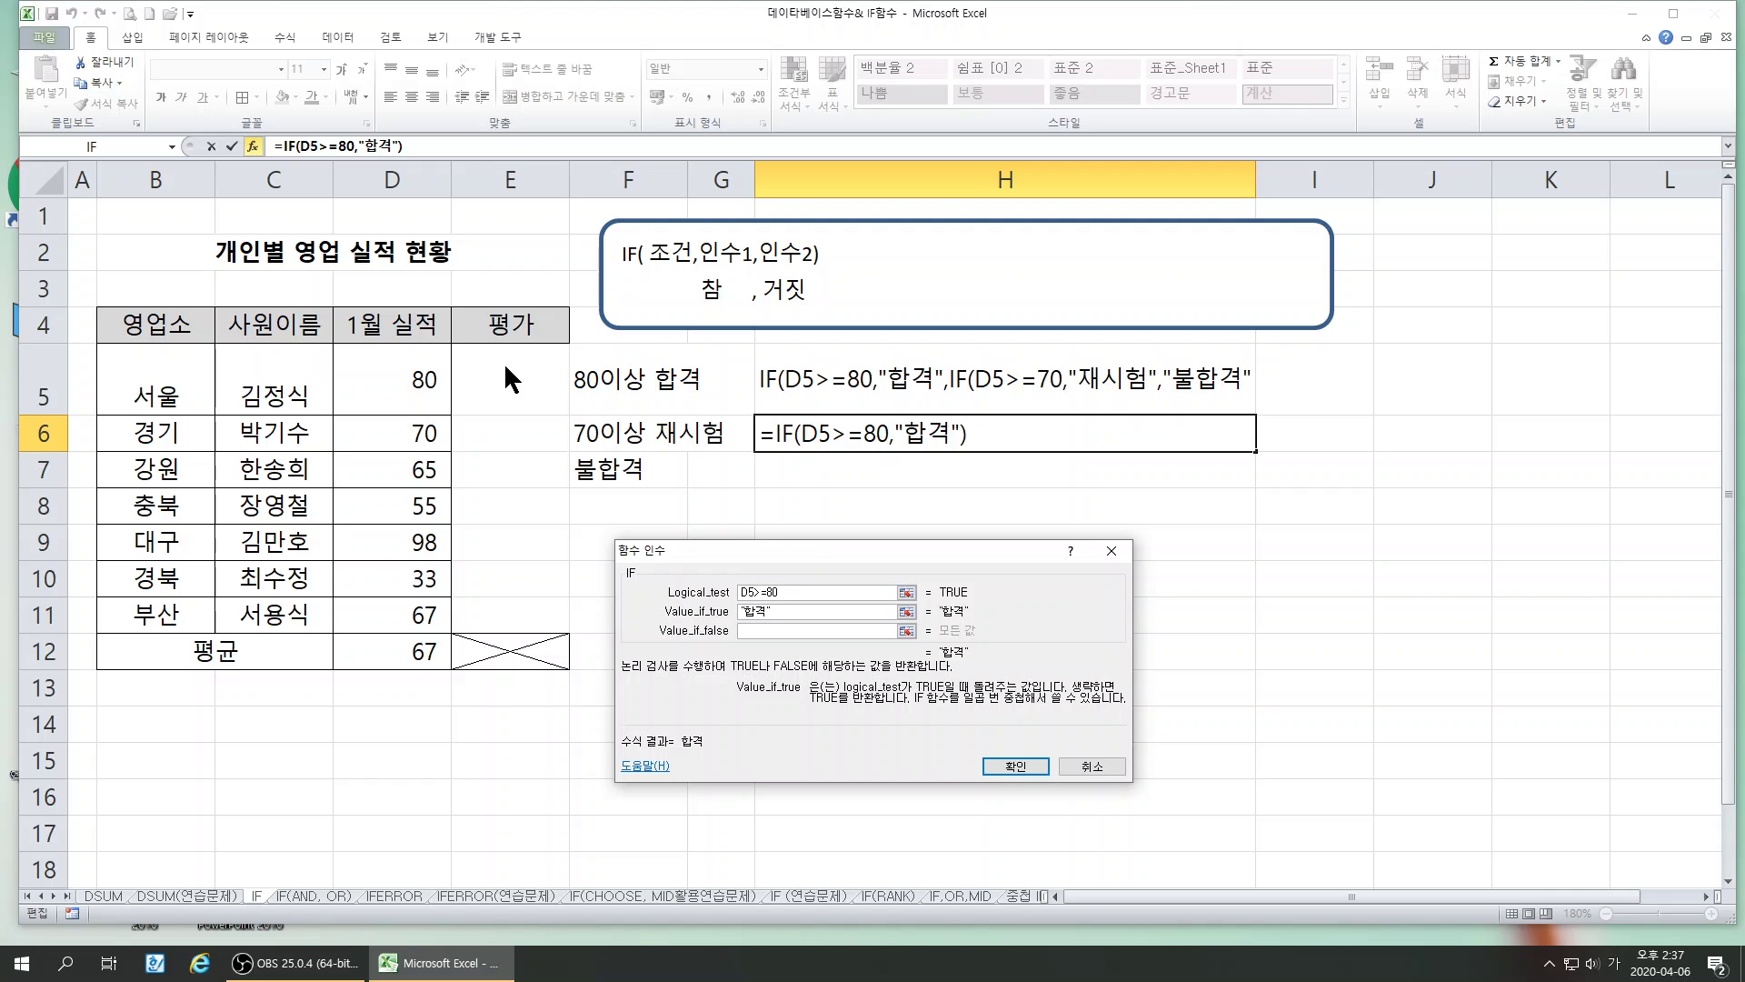
- Nest a second IF as the false value, with condition D5>=70, true value 재시험 and false value 불합격, and confirm the formula
key(Tab)
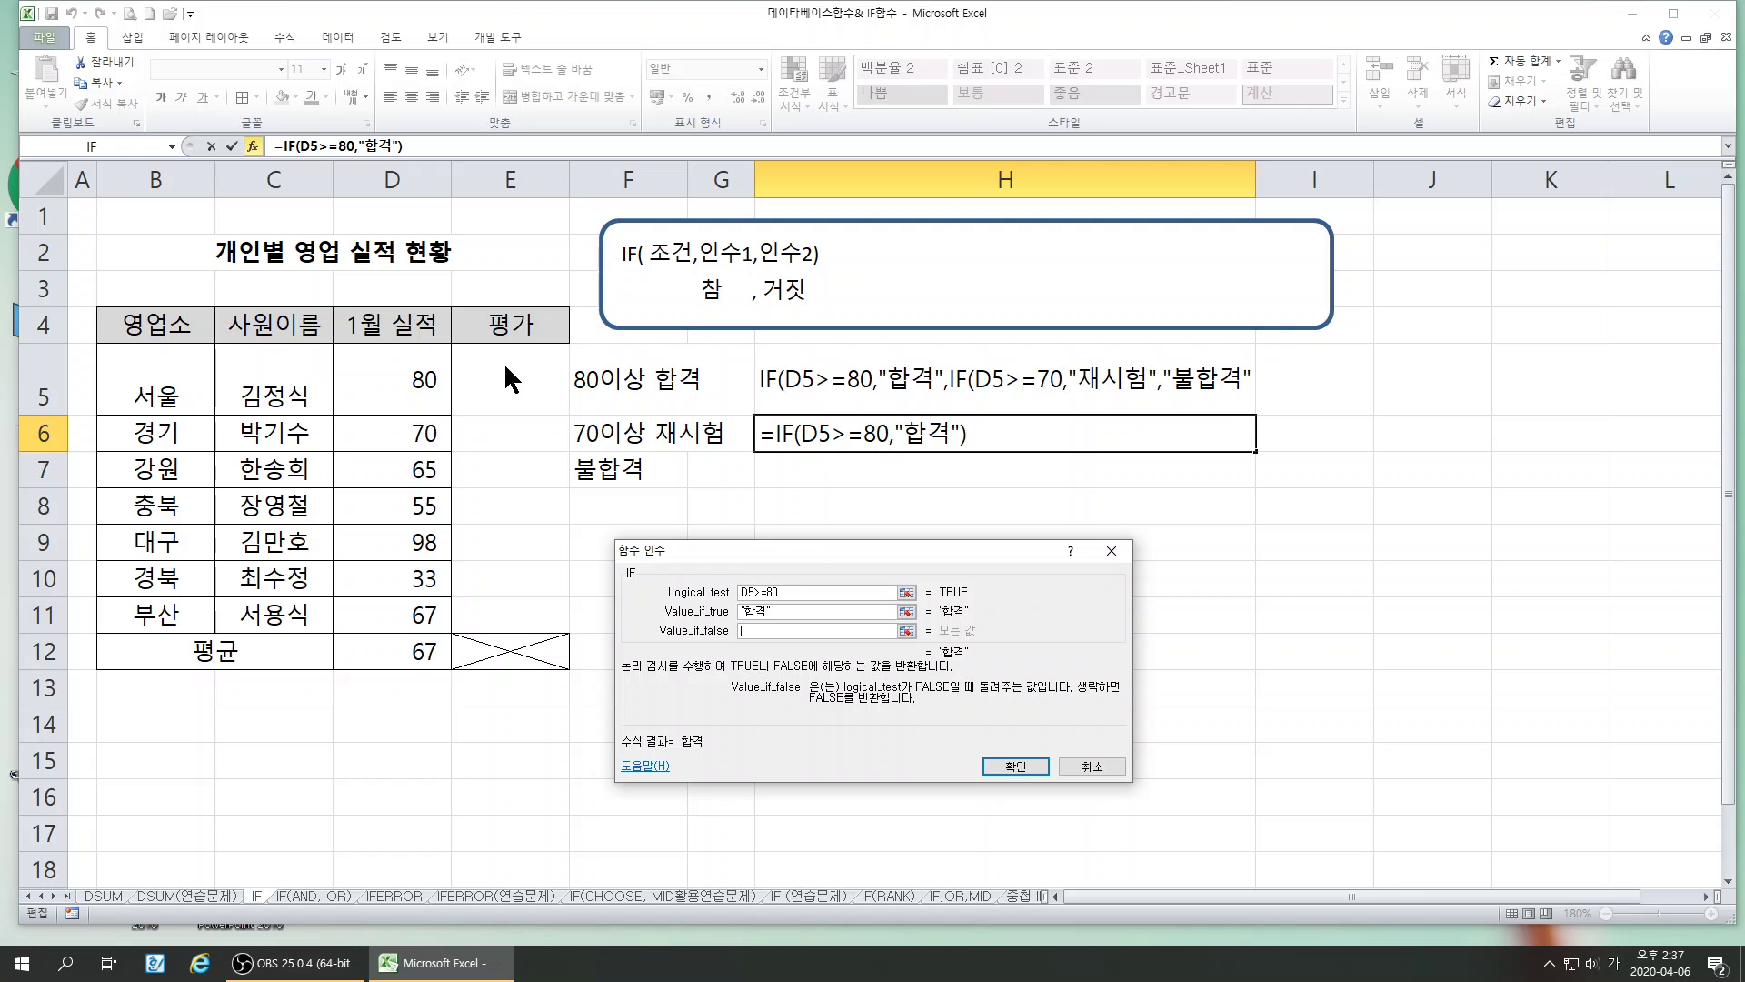
click(90, 148)
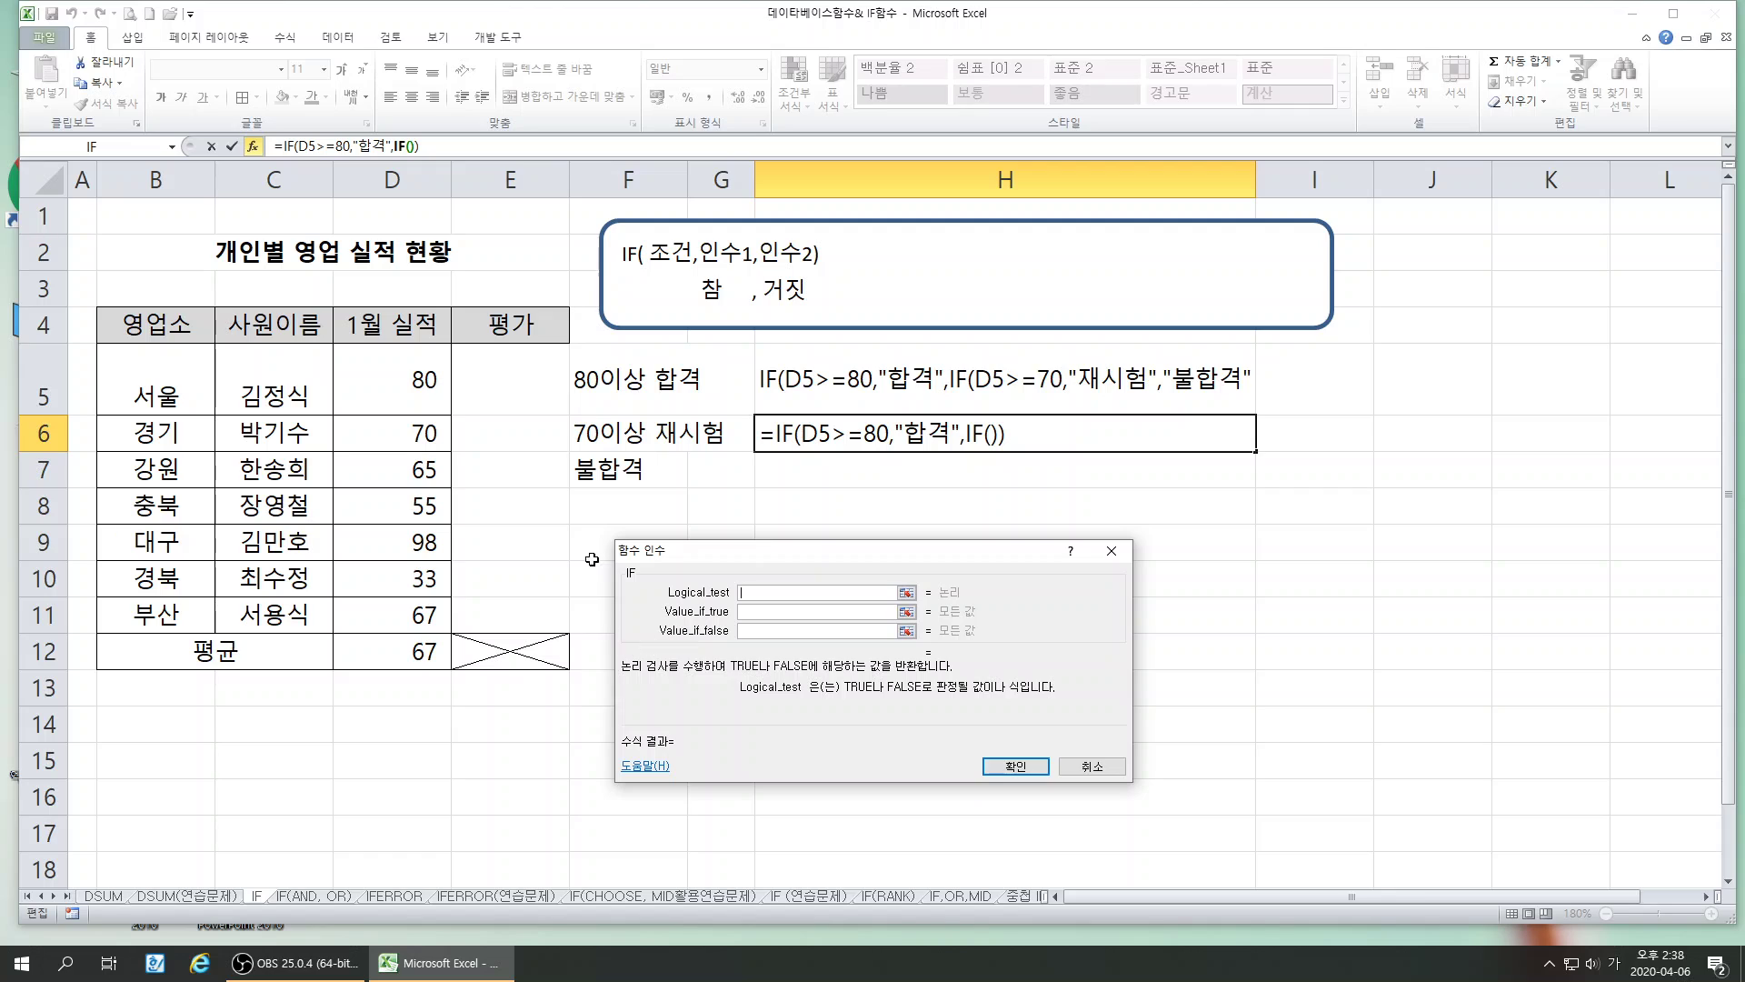
click(414, 384)
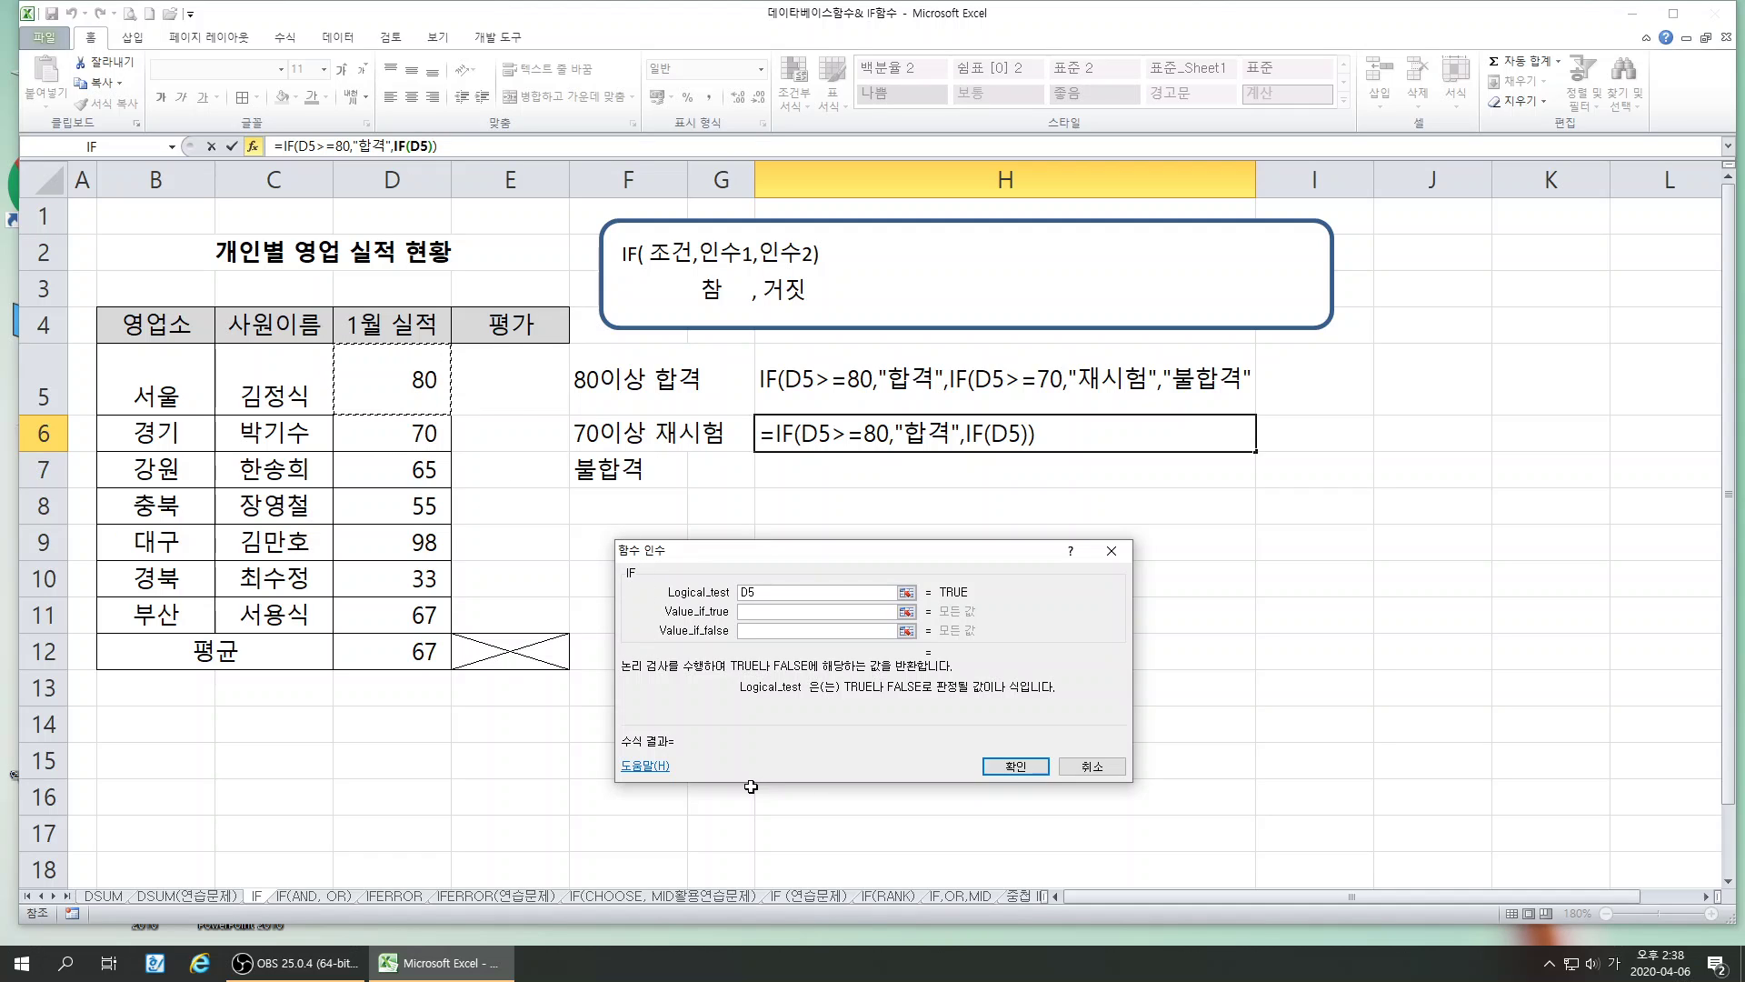
text(>=)
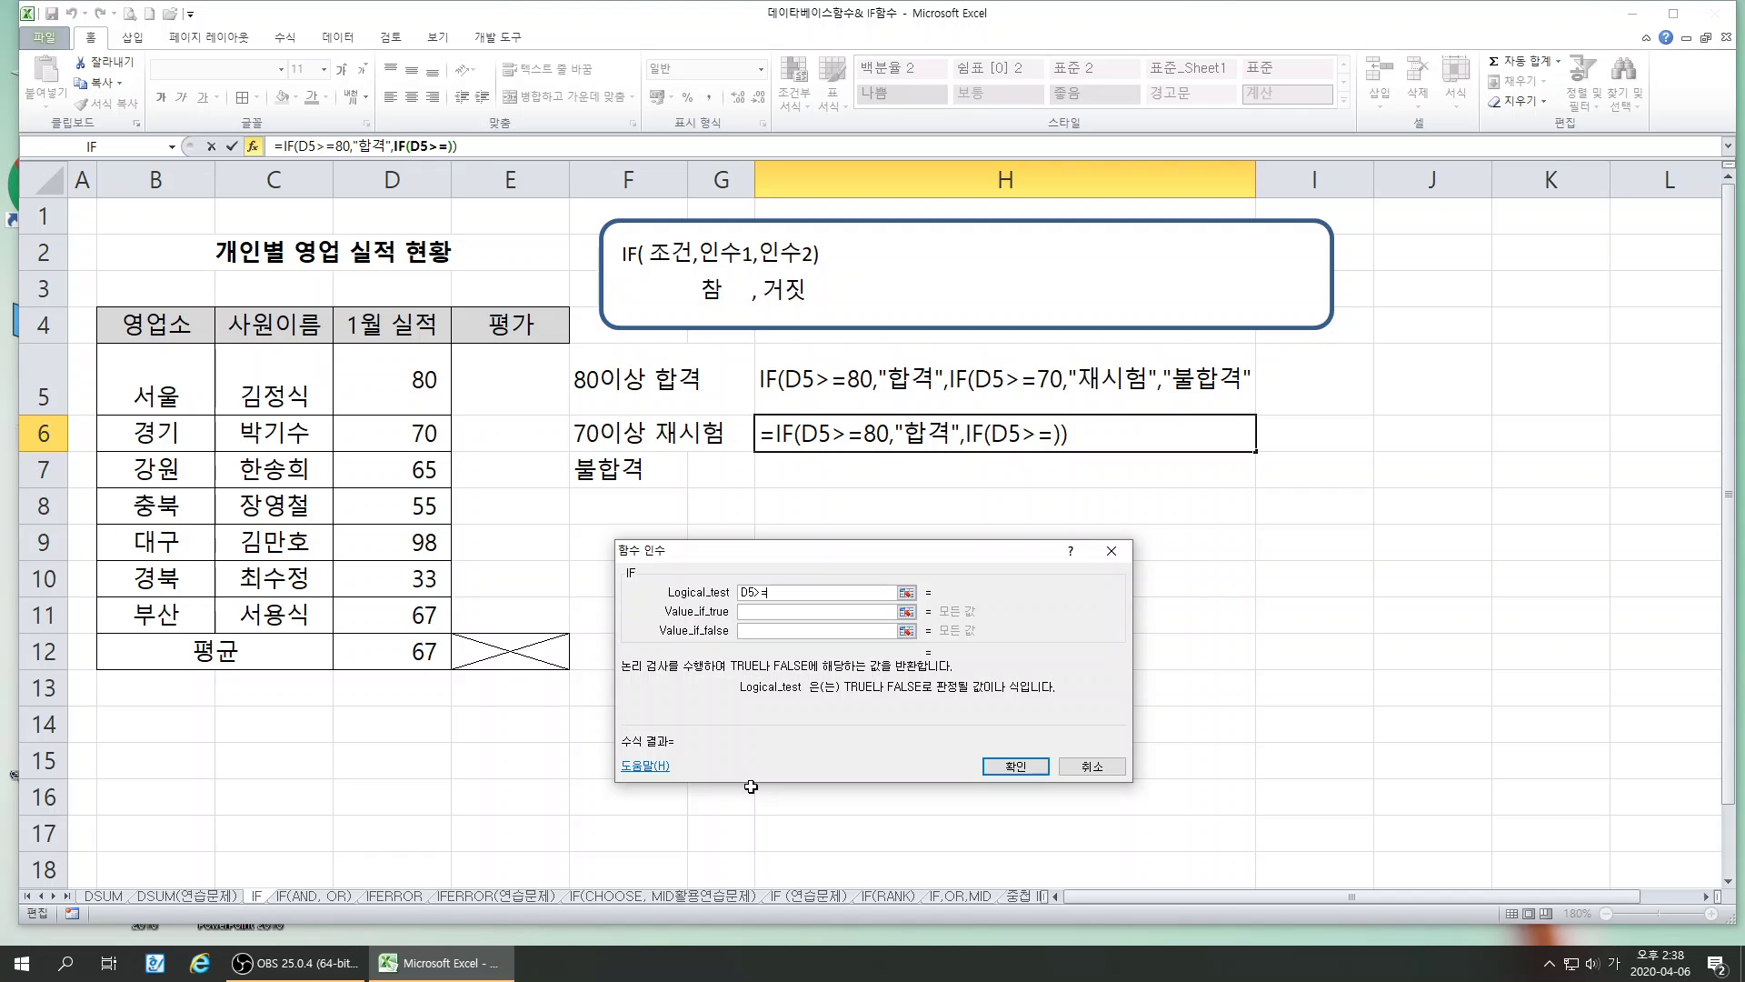
text(70)
key(Tab)
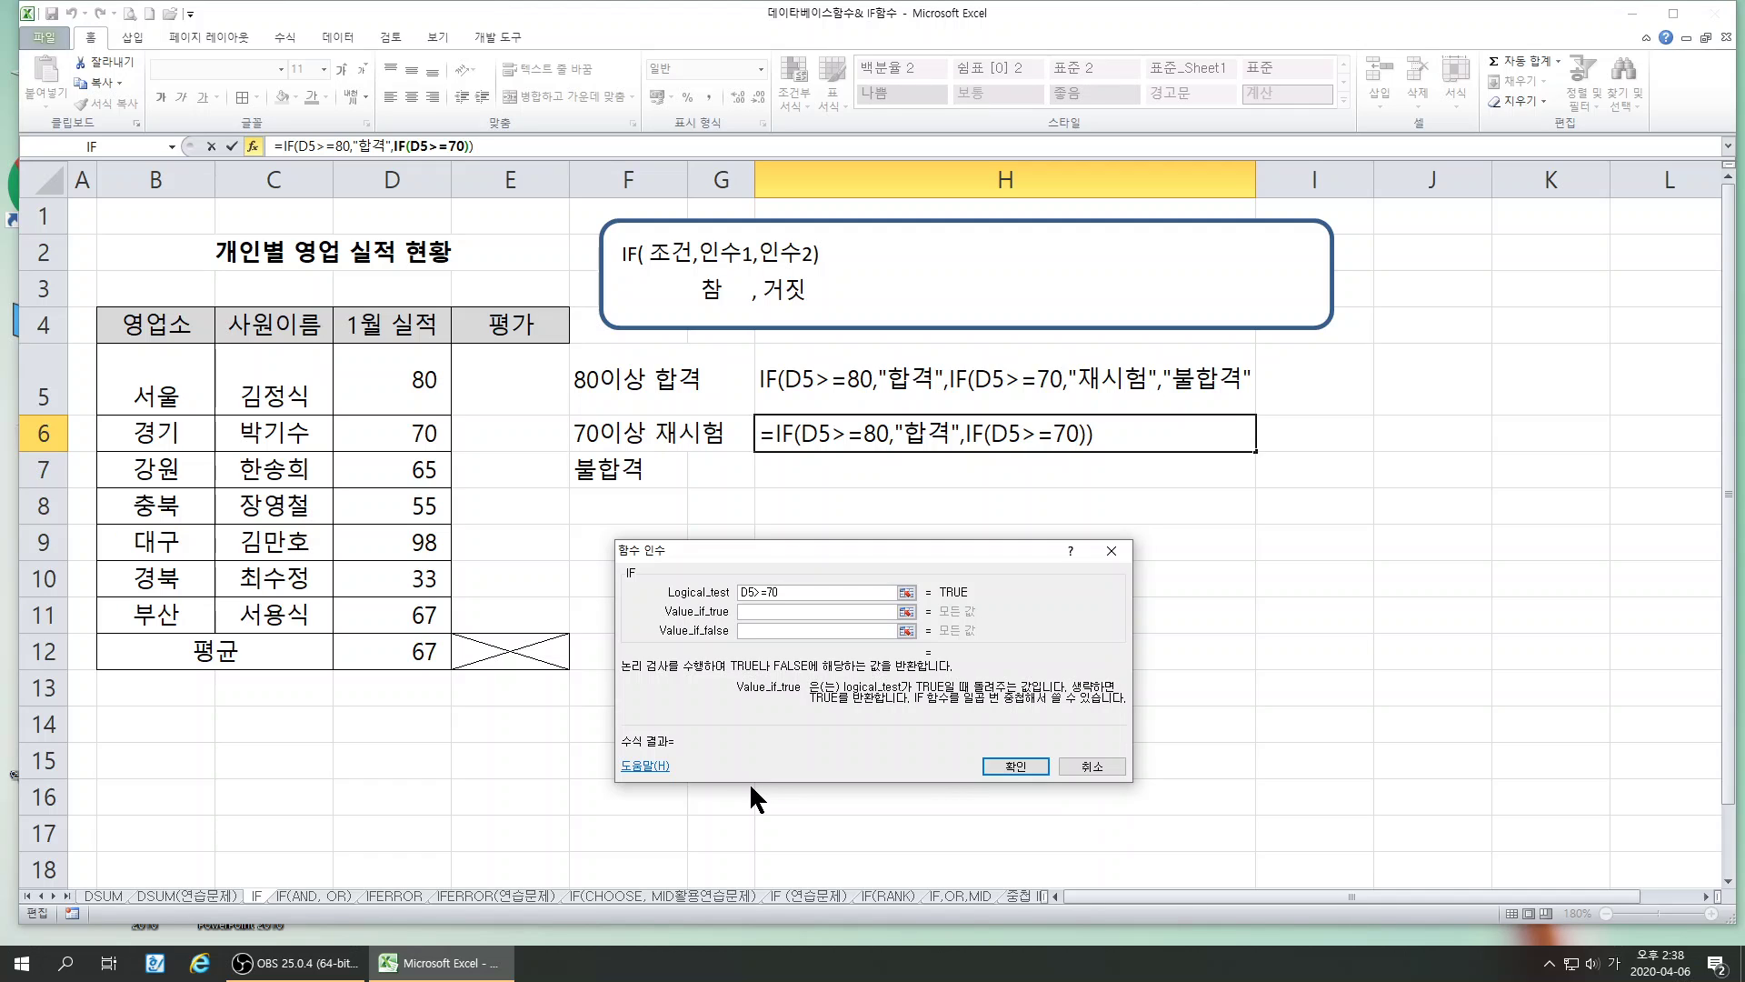
text(재시험)
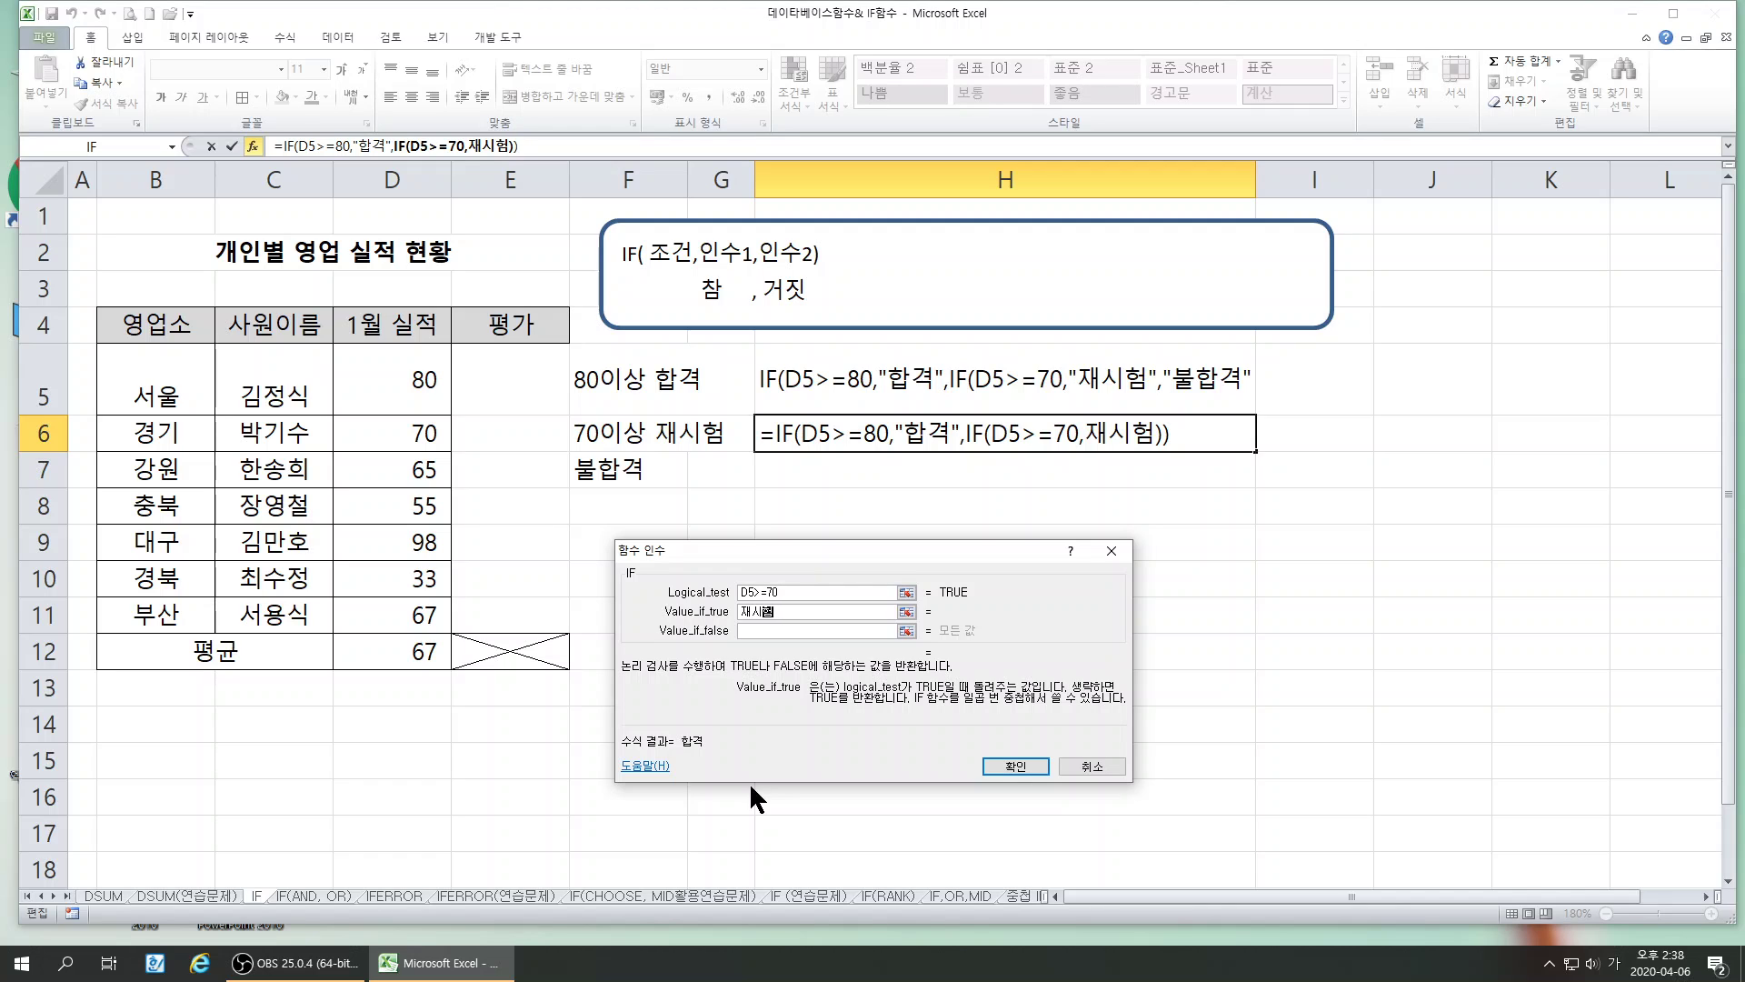
key(Tab)
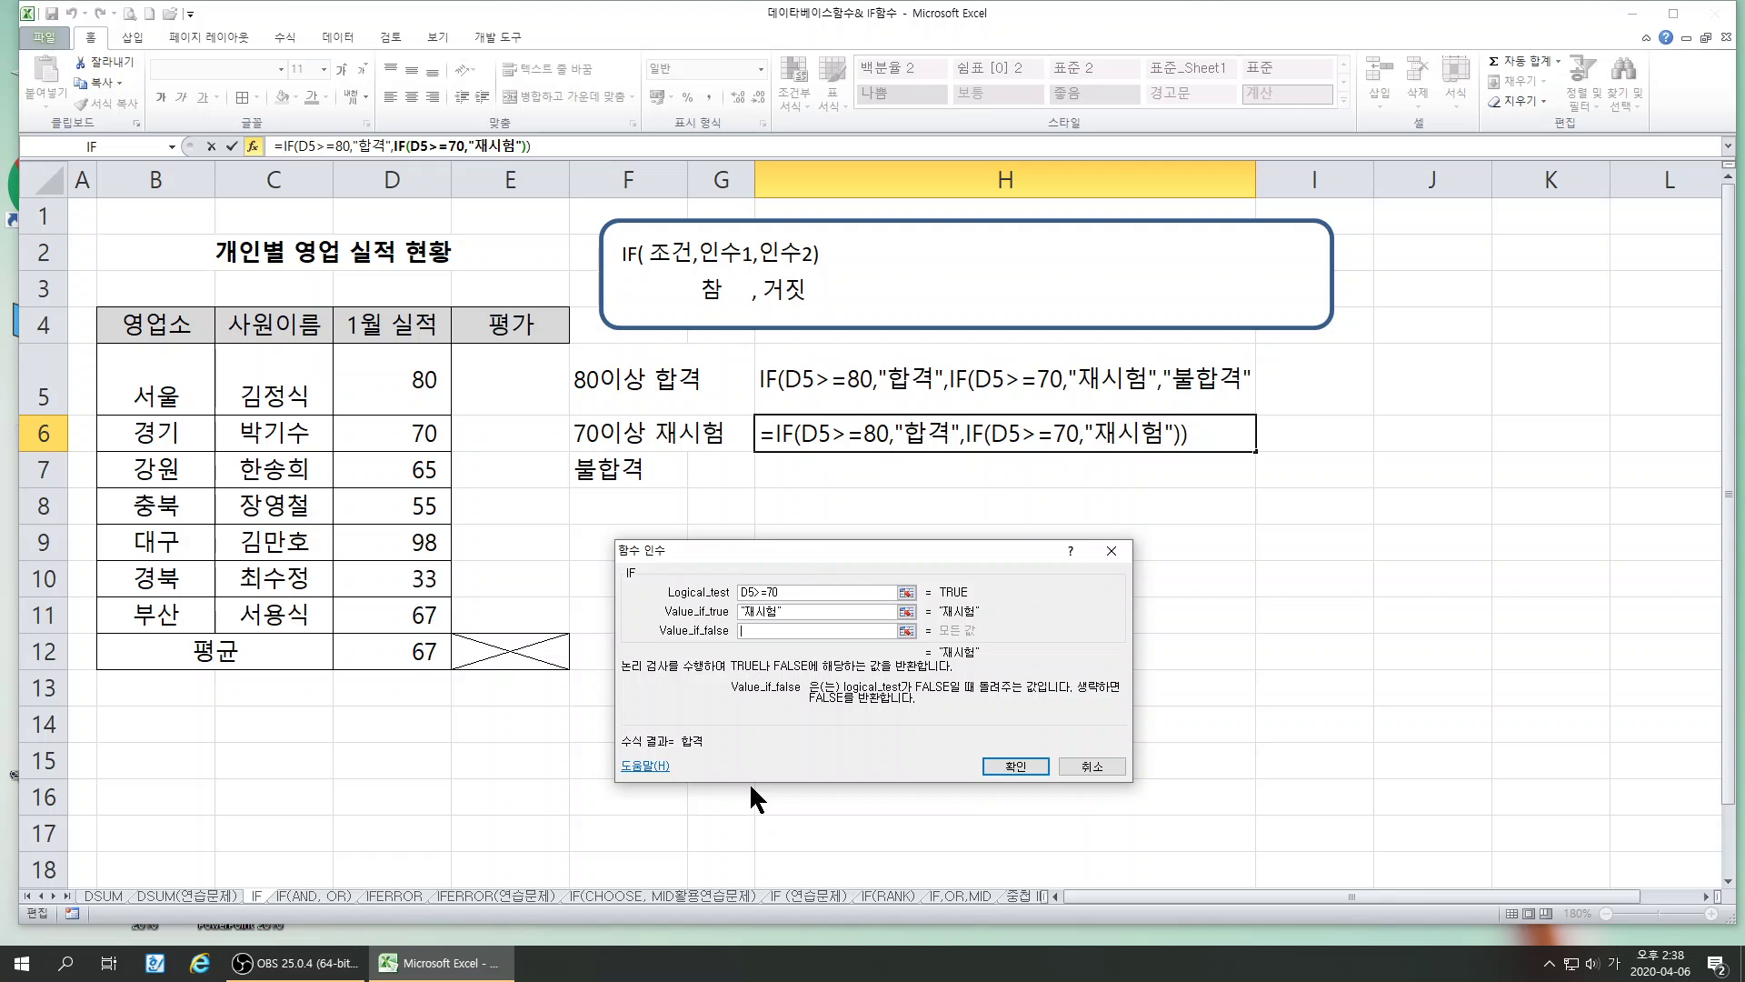
text(불합격)
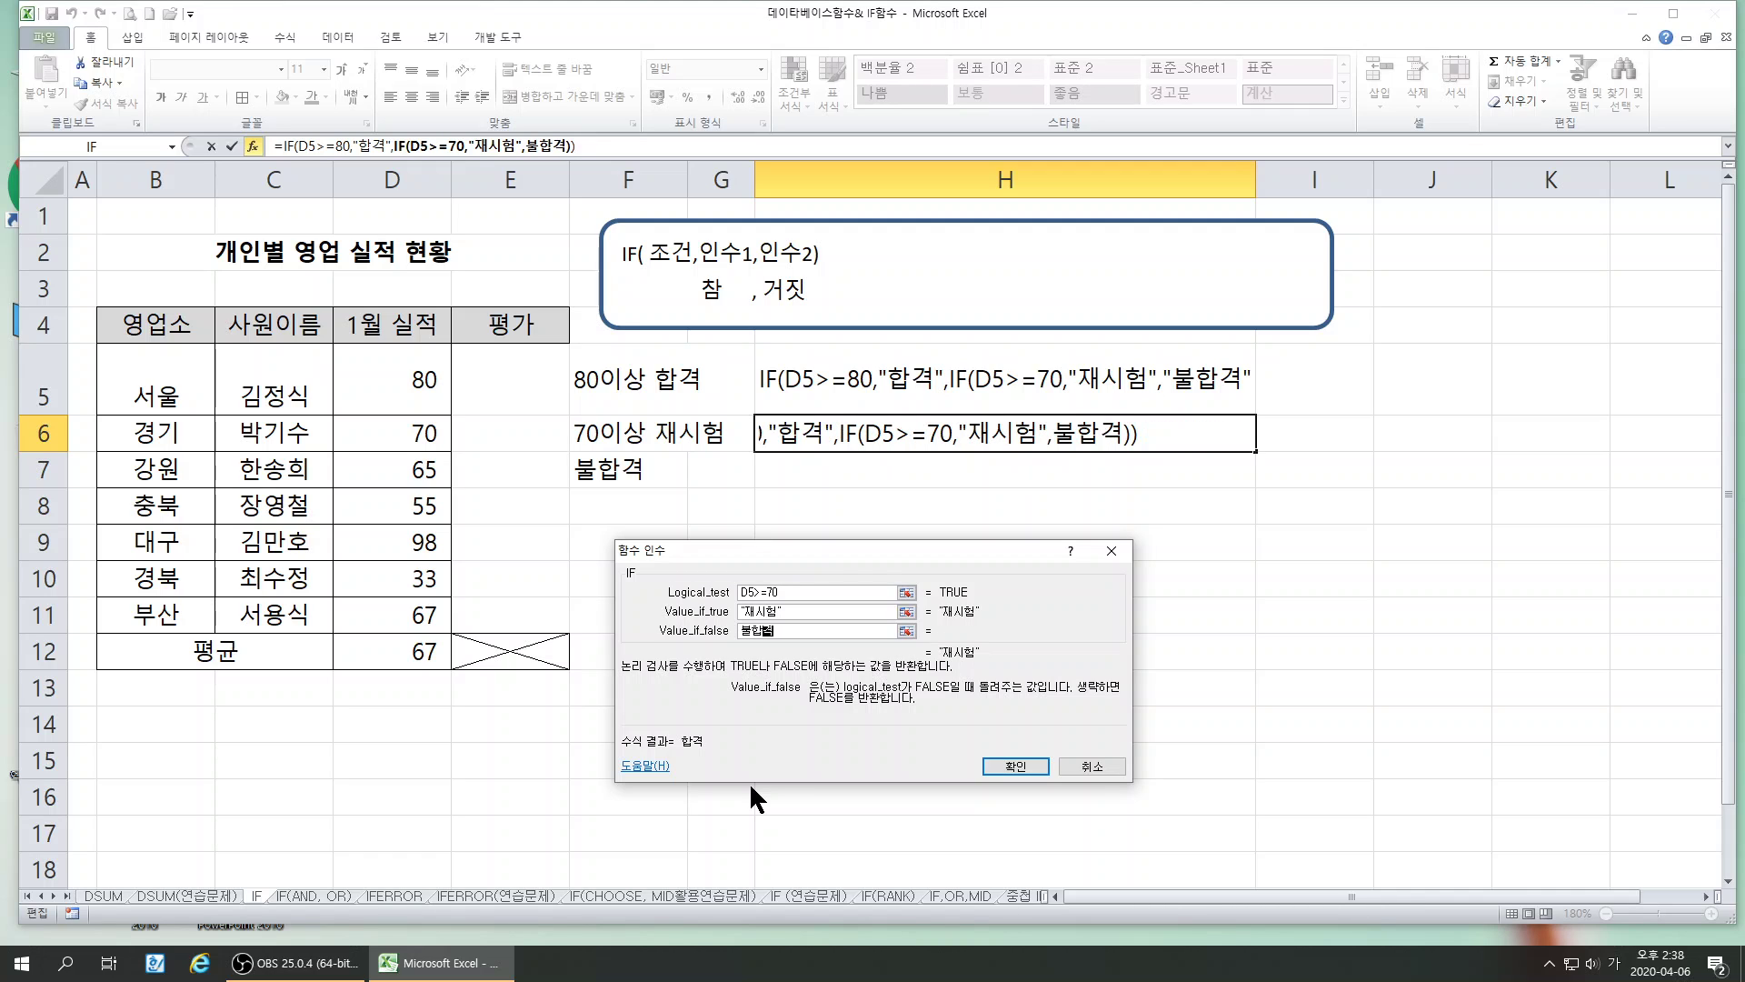
click(1017, 764)
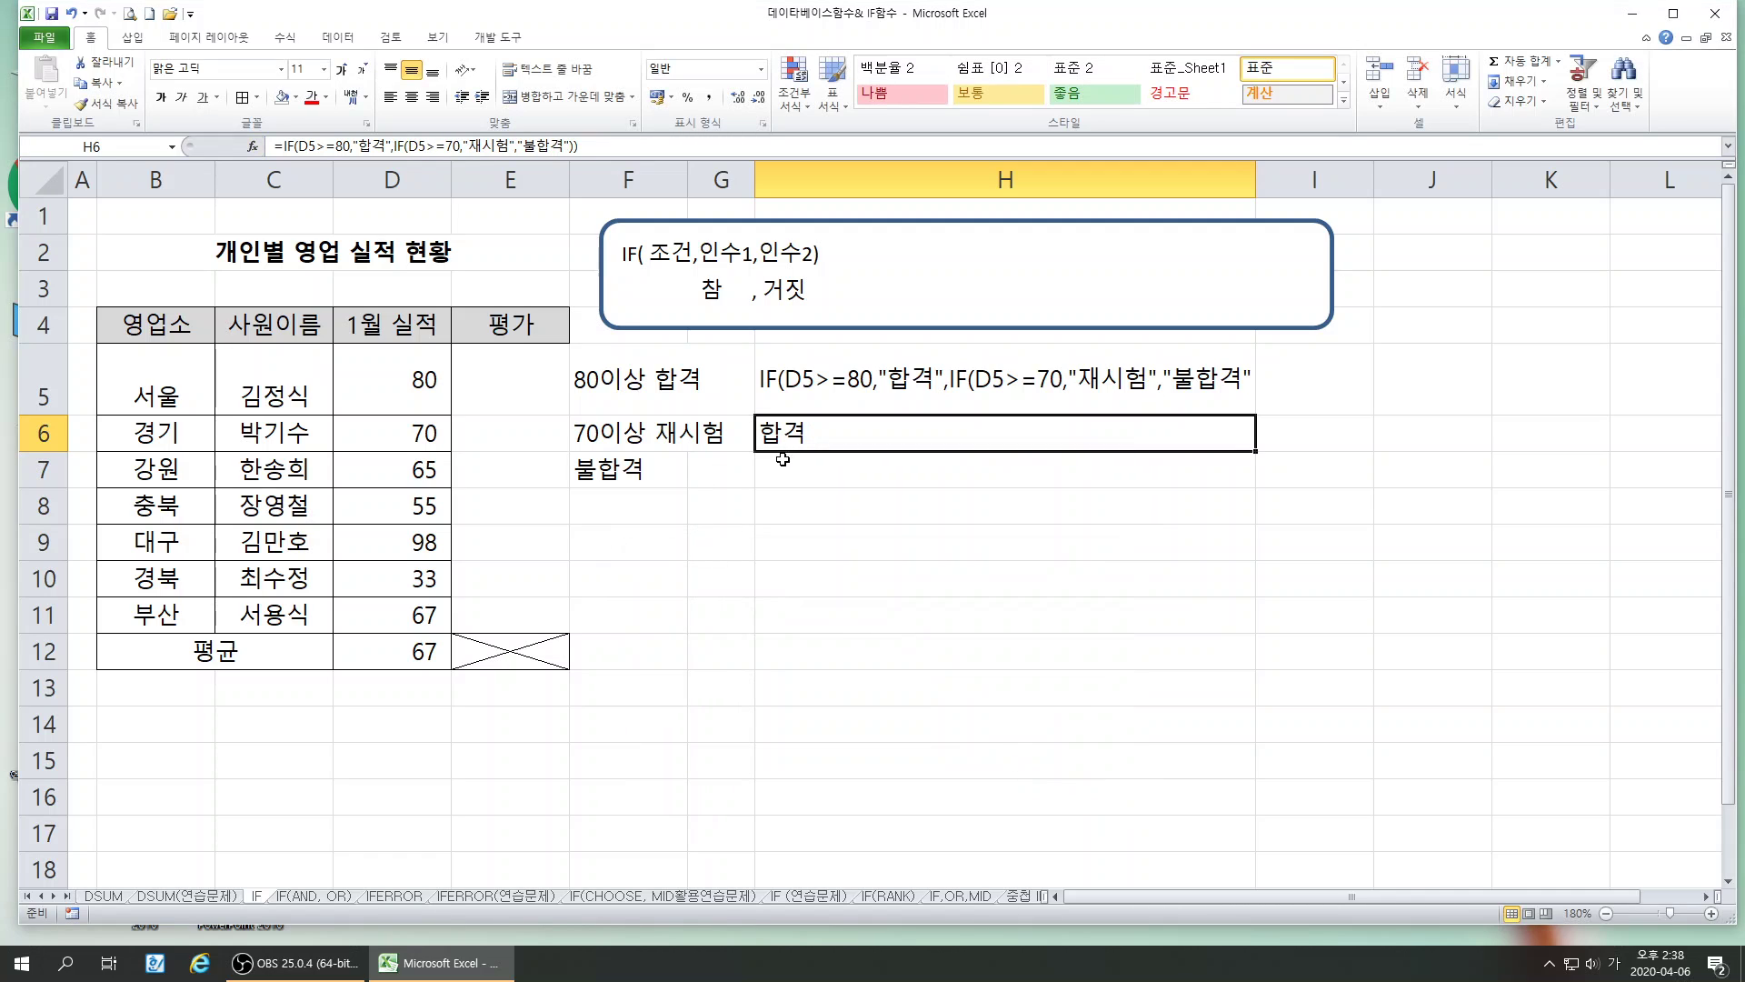
- Move the nested IF formula from H6 to E5 and fill it down the 평가 column to E10
drag(802, 450, 555, 609)
click(718, 661)
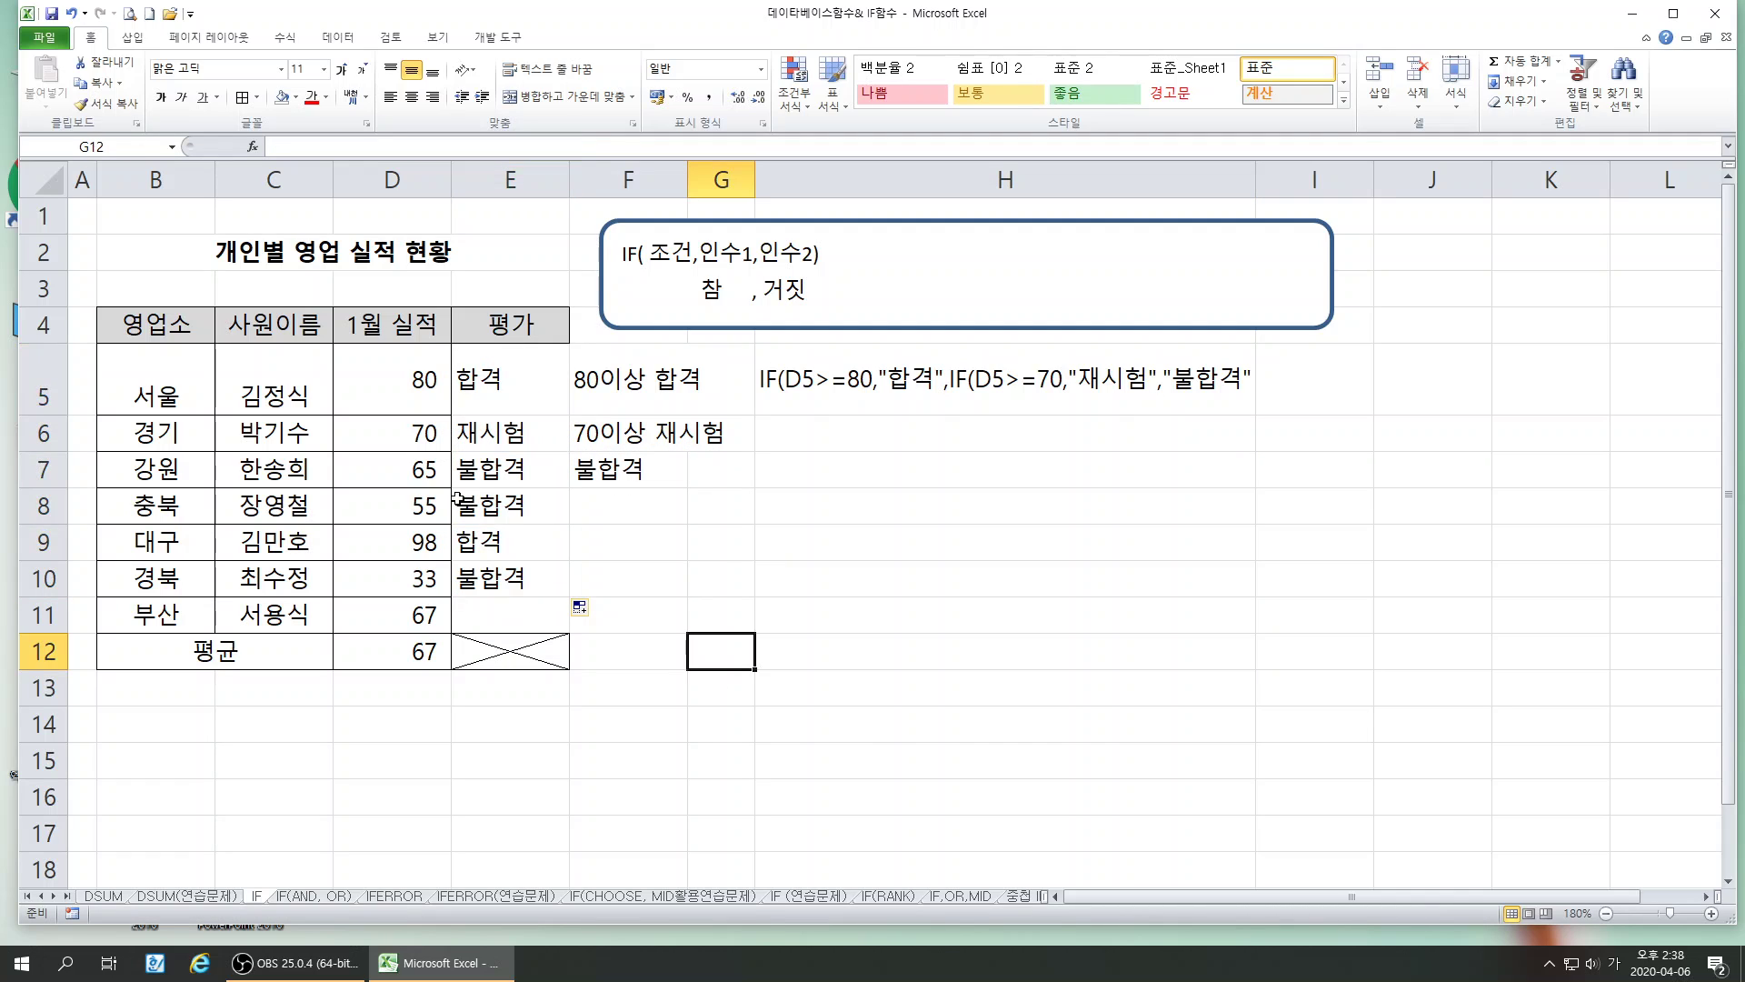
click(434, 436)
click(492, 430)
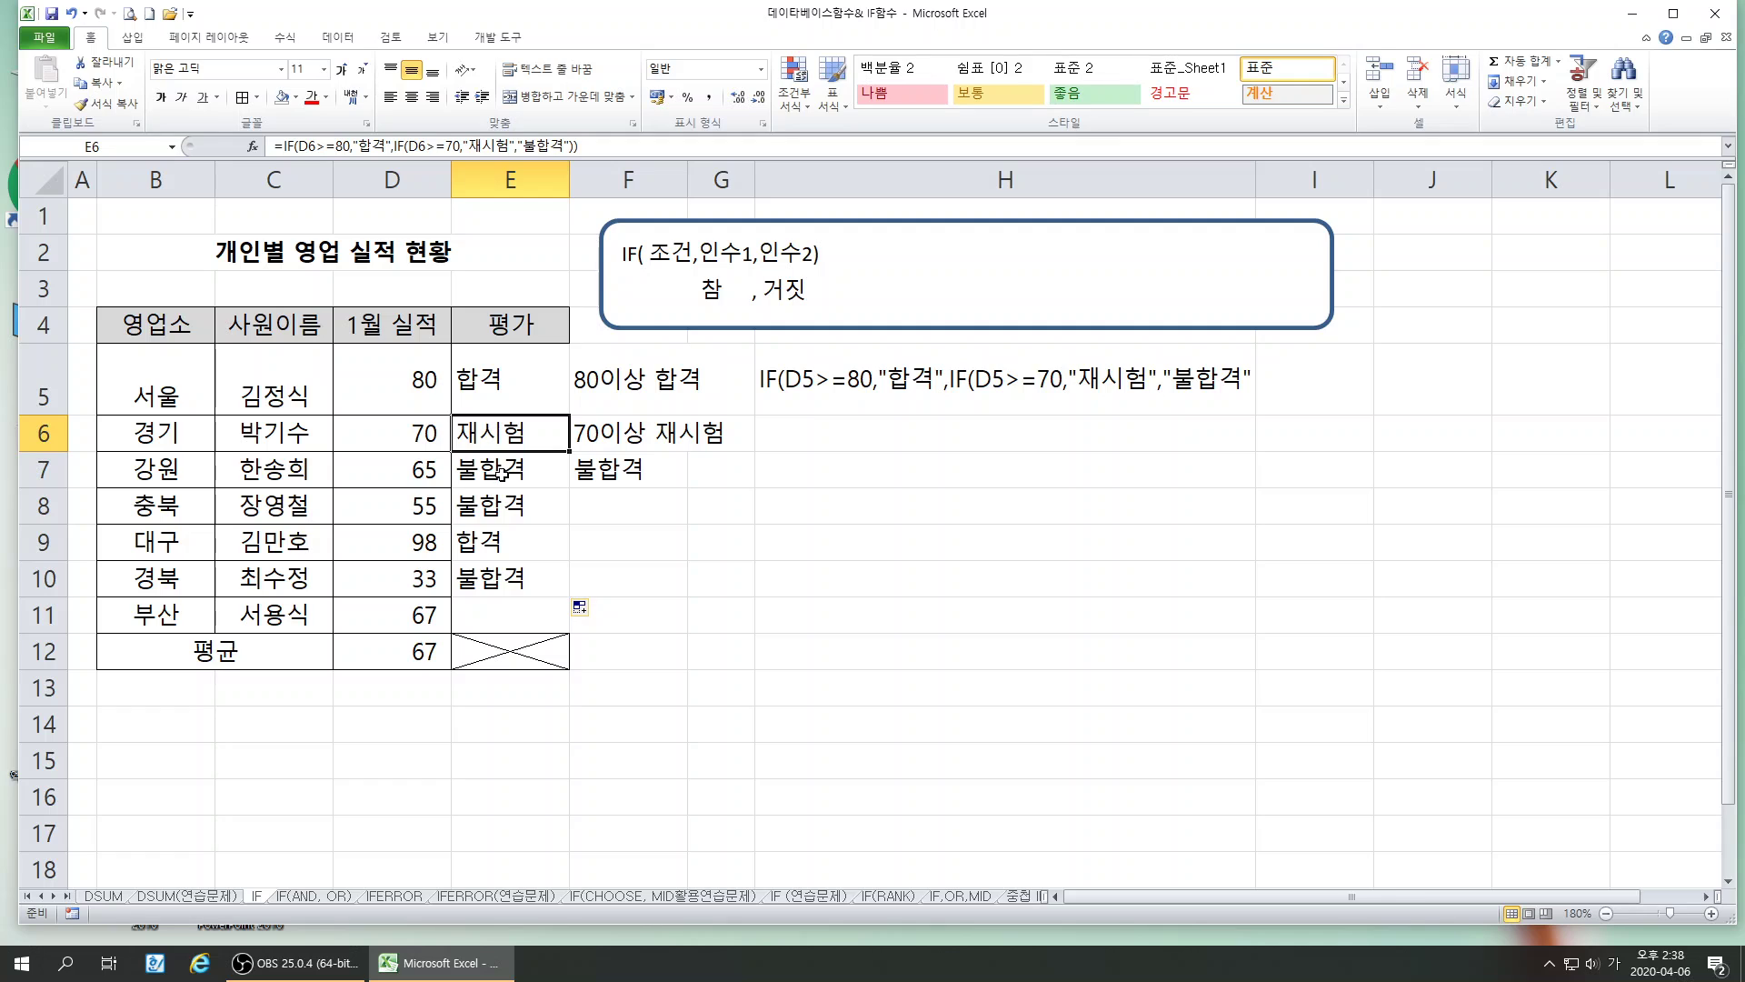
click(502, 474)
click(505, 507)
- Extend the 평가 formula from E10 down to E11
click(515, 574)
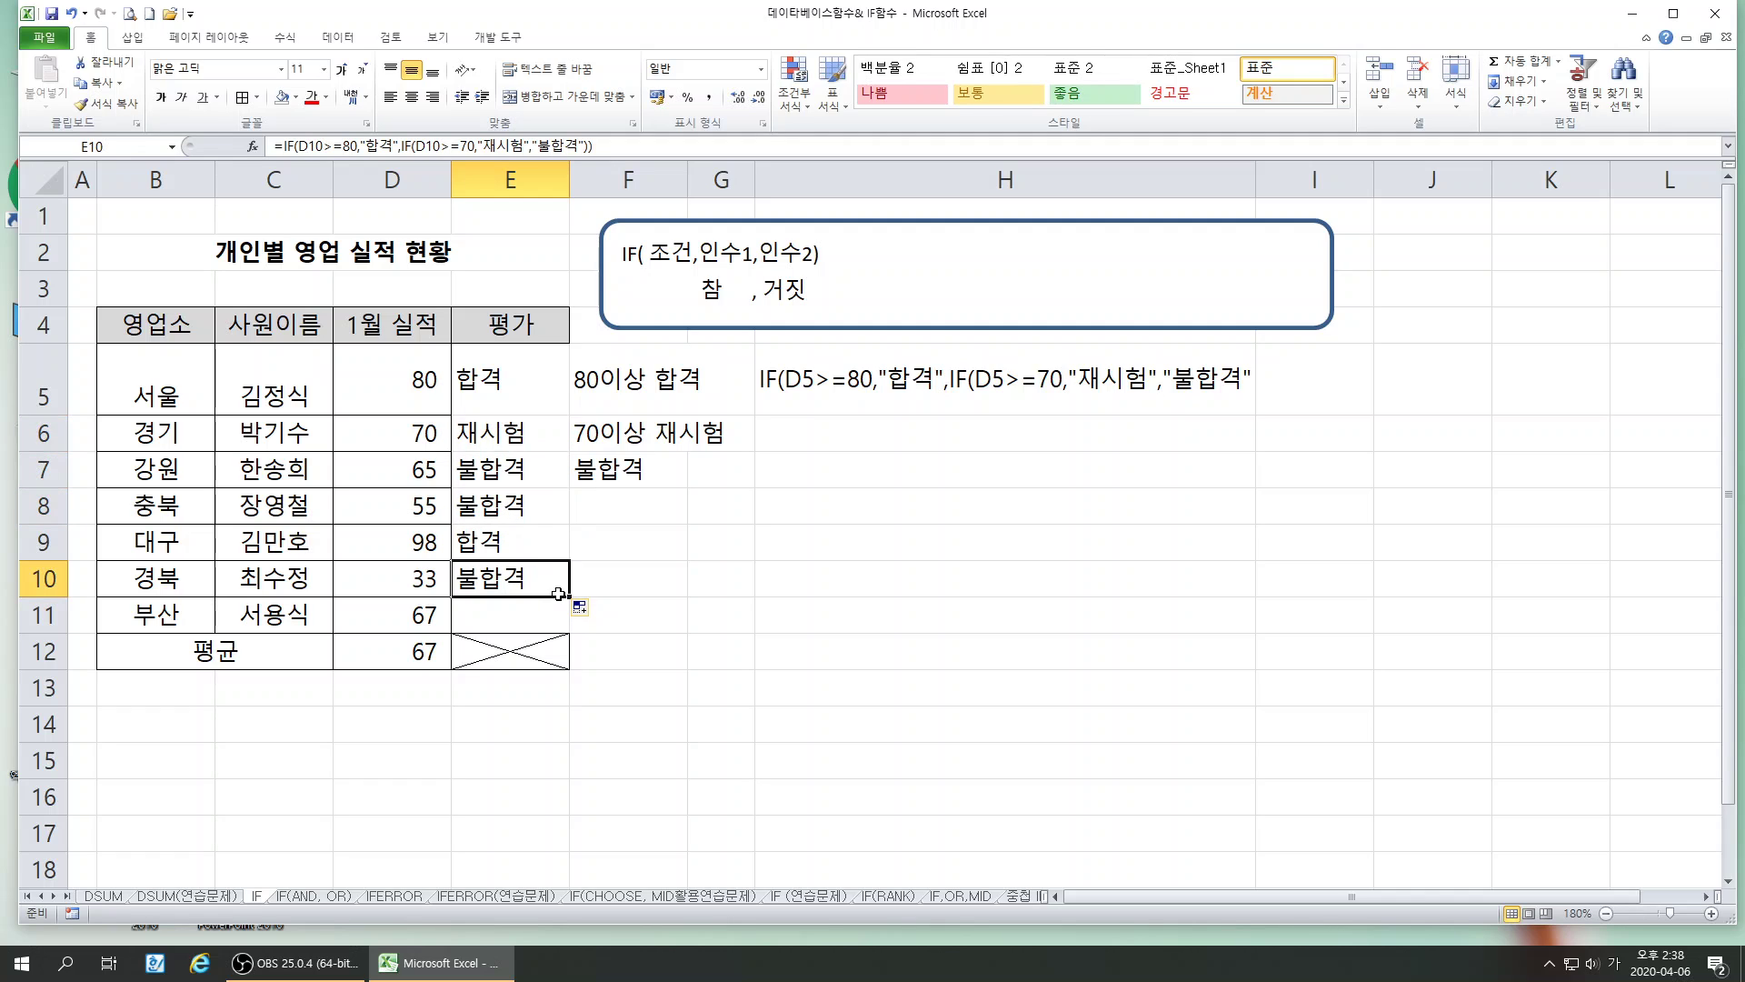
drag(564, 613, 564, 625)
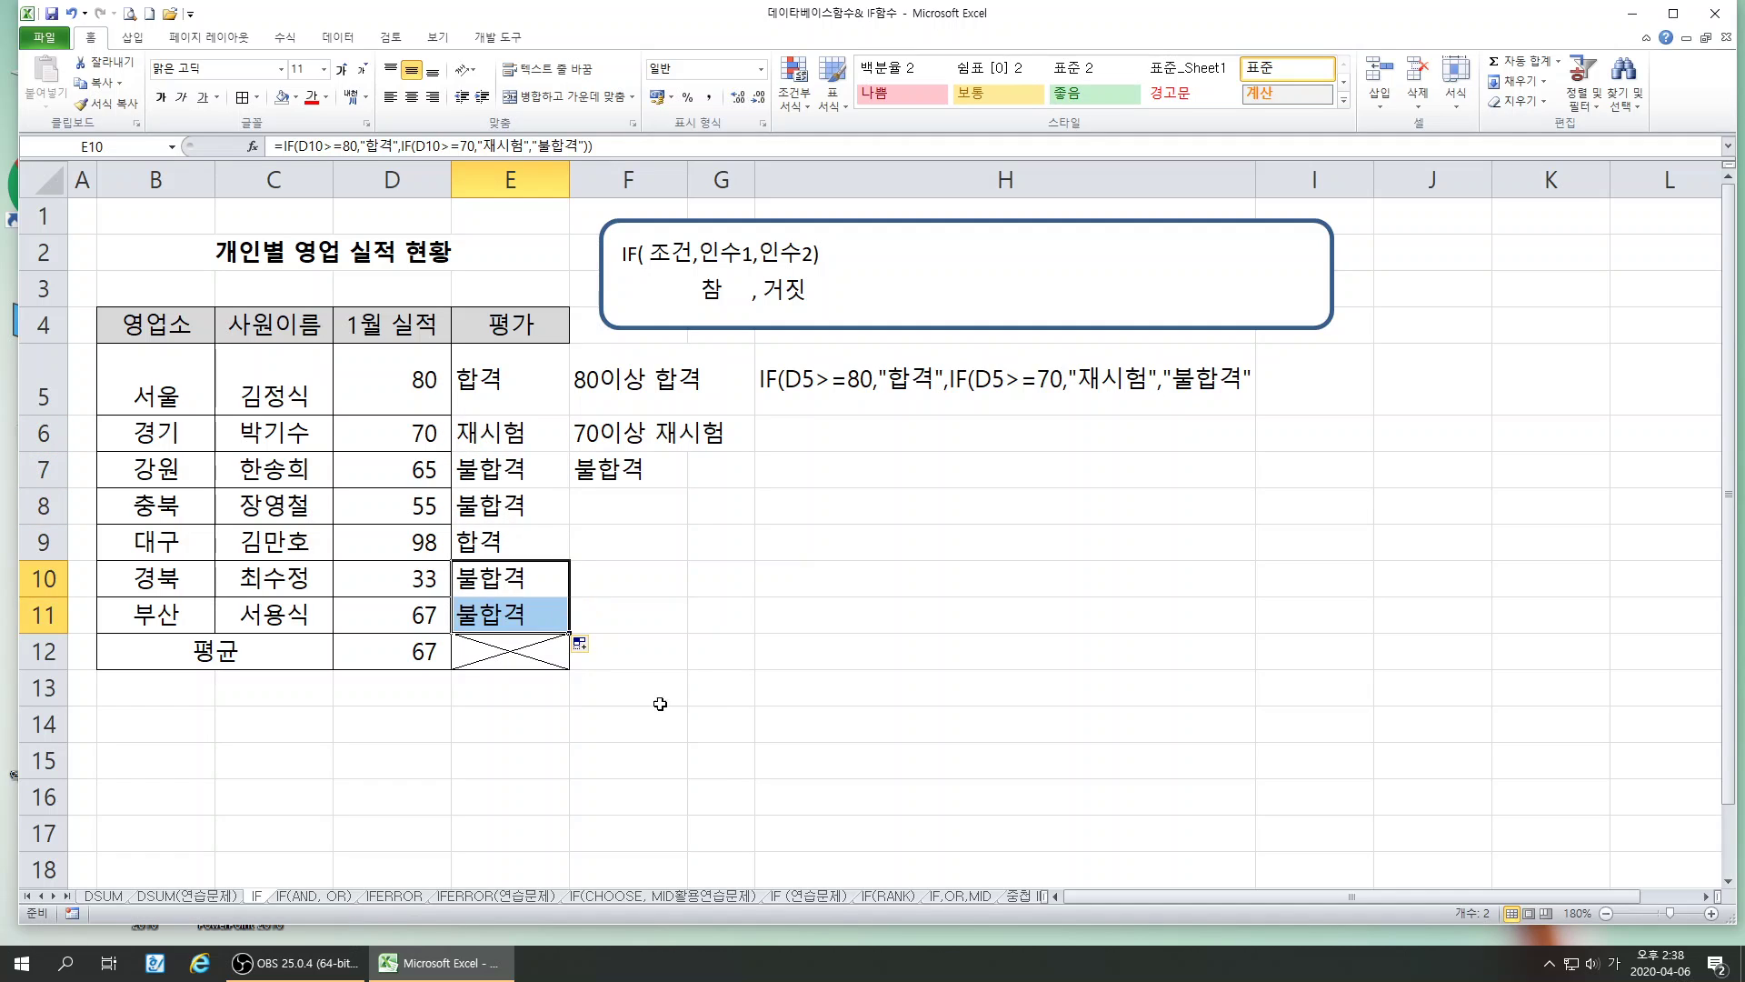
click(671, 718)
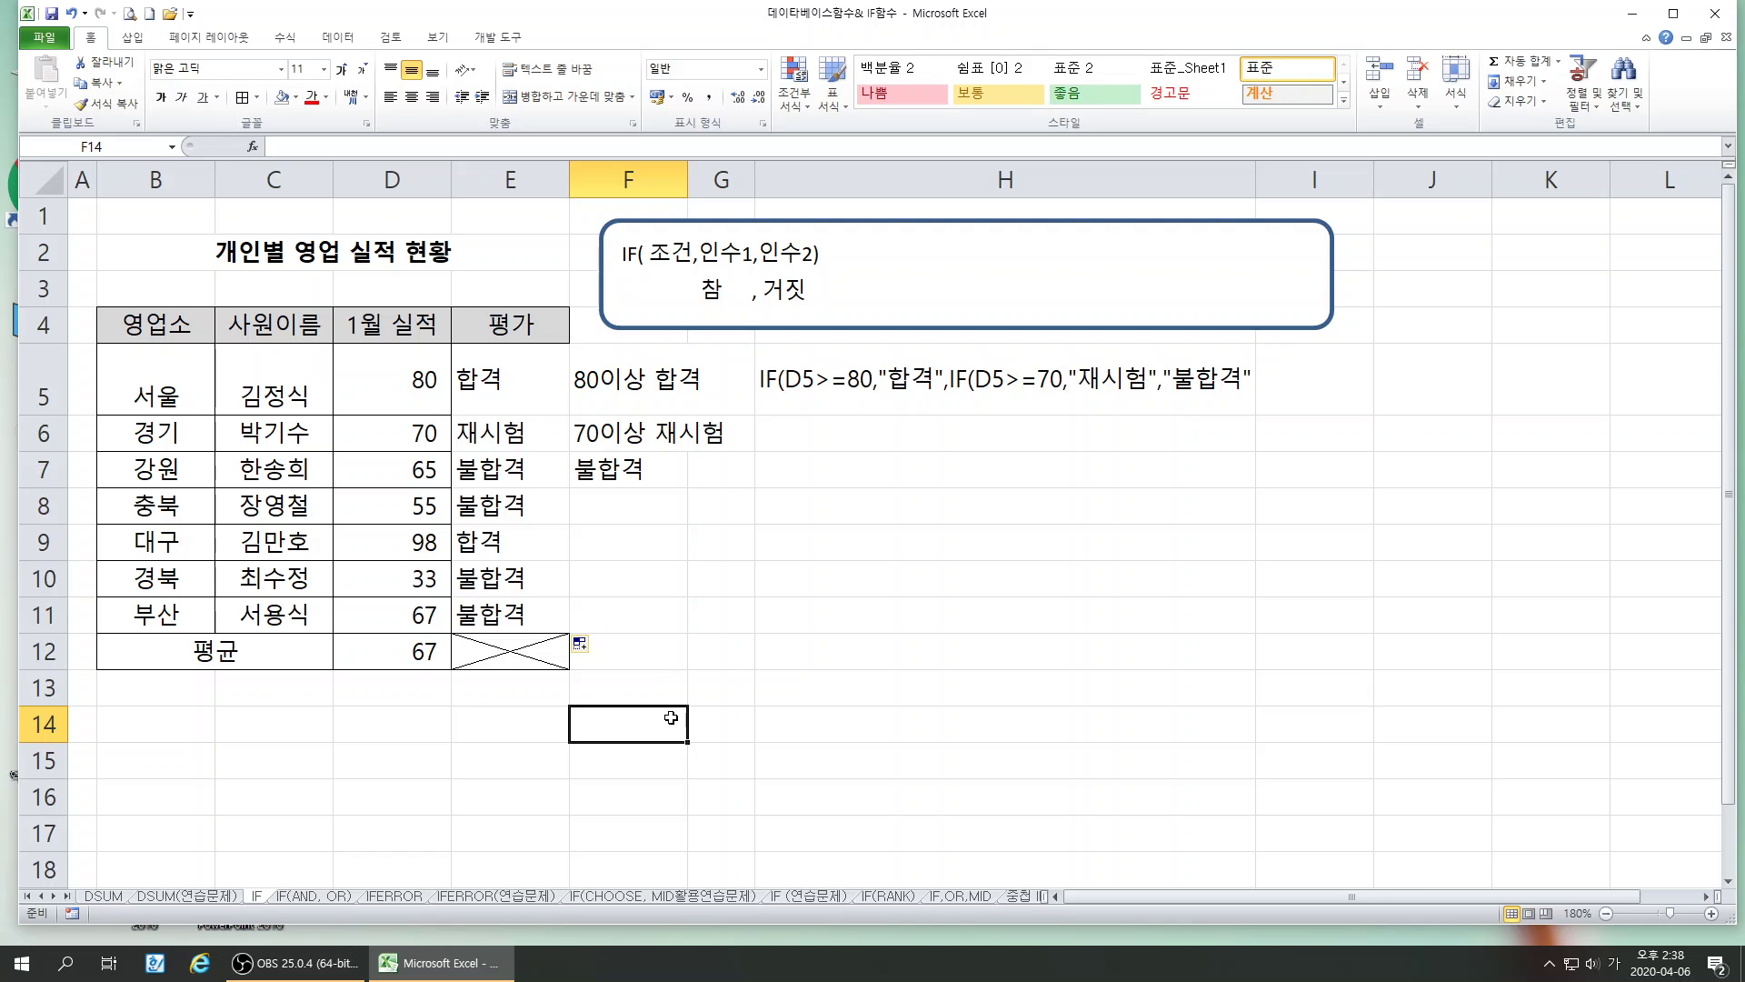
click(828, 702)
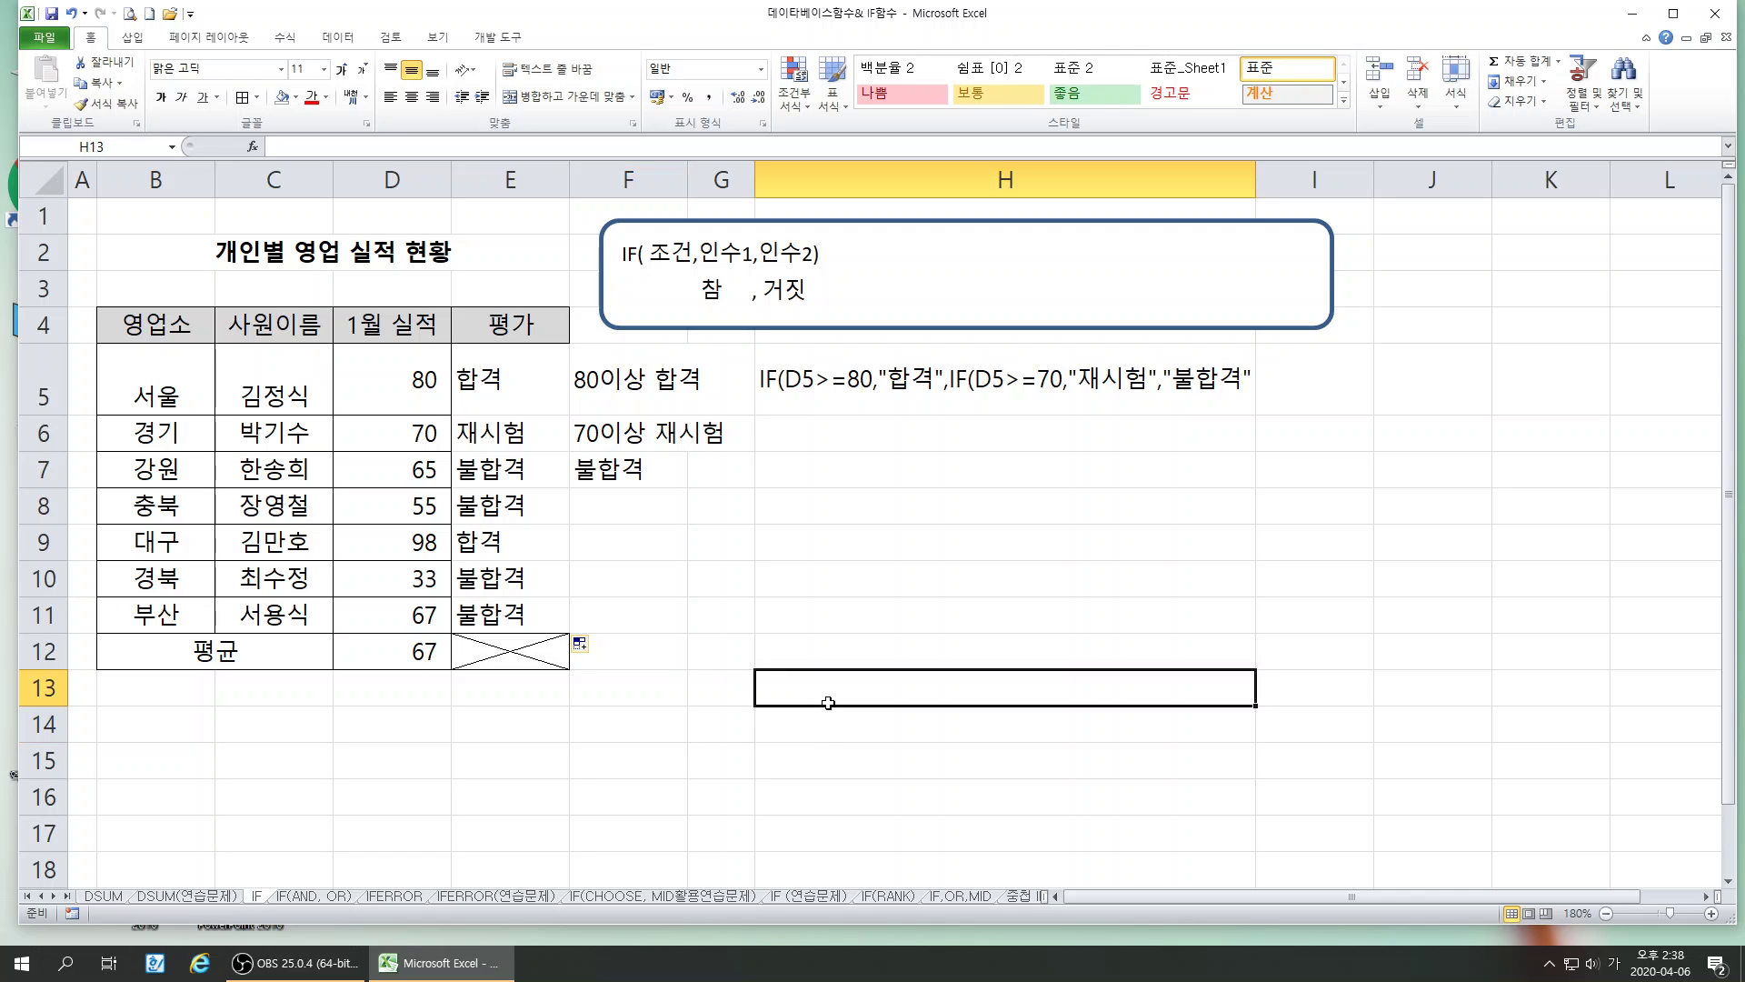
- Clear the formulas from the 평가 column, cells E5 to E11
click(821, 716)
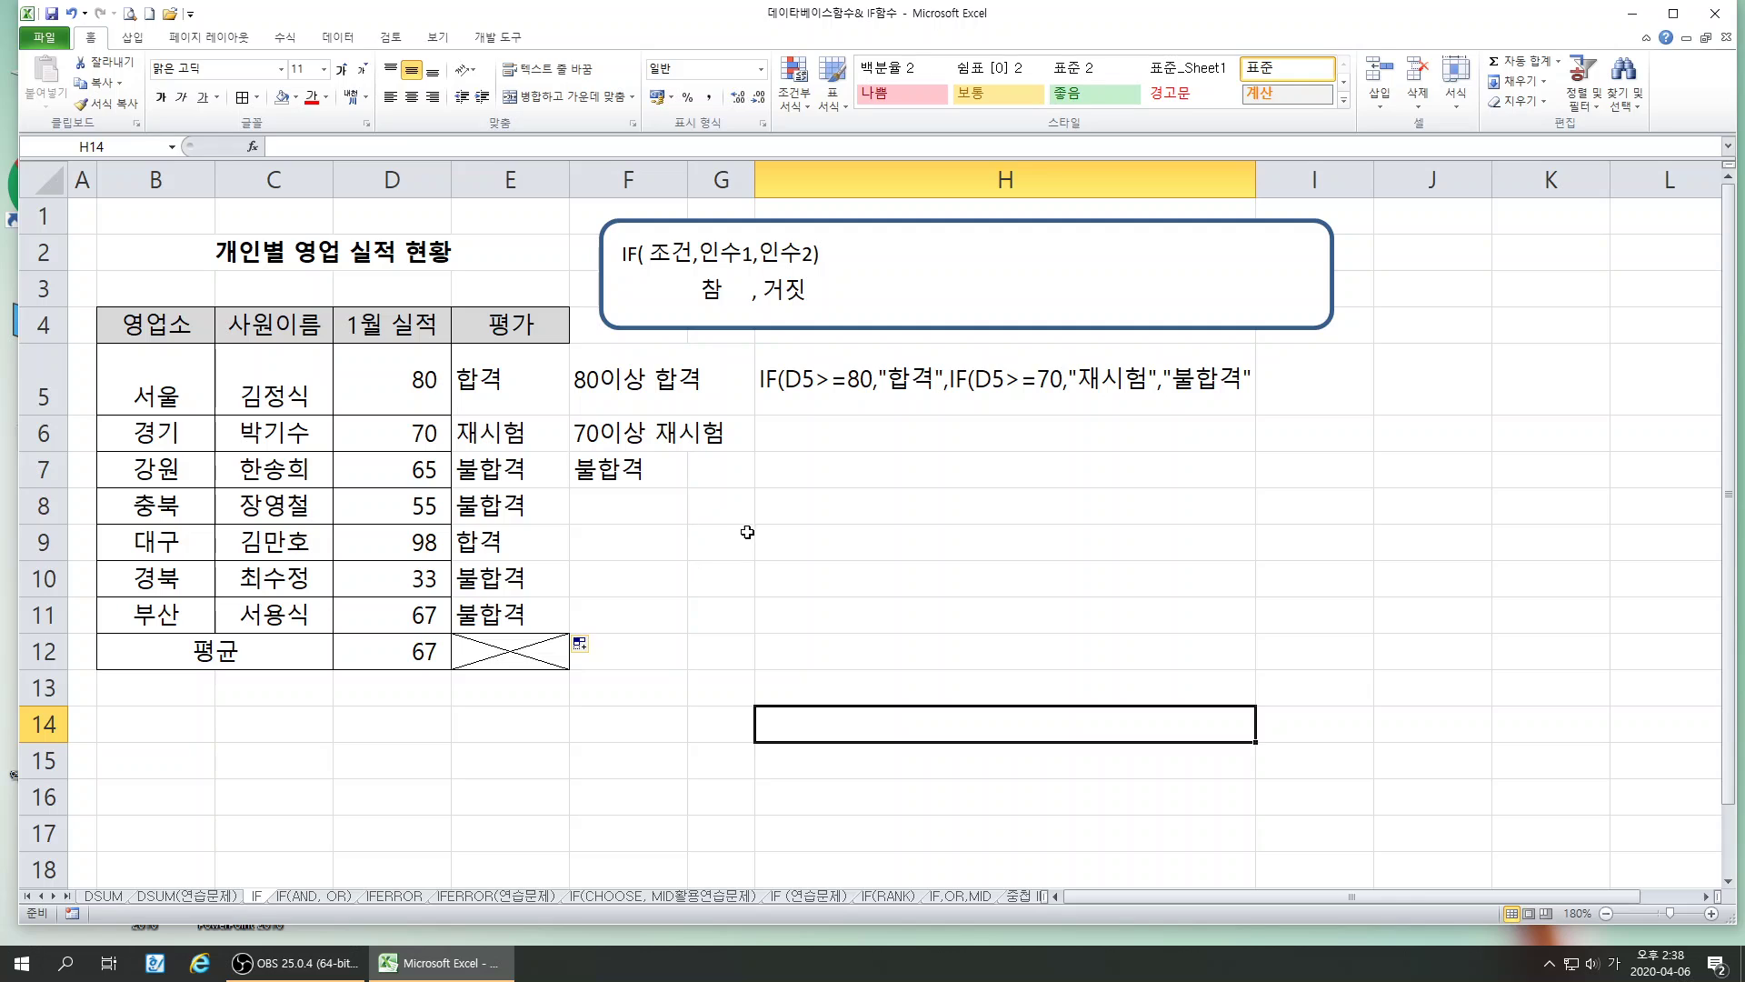
click(713, 550)
drag(486, 381, 511, 614)
key(Delete)
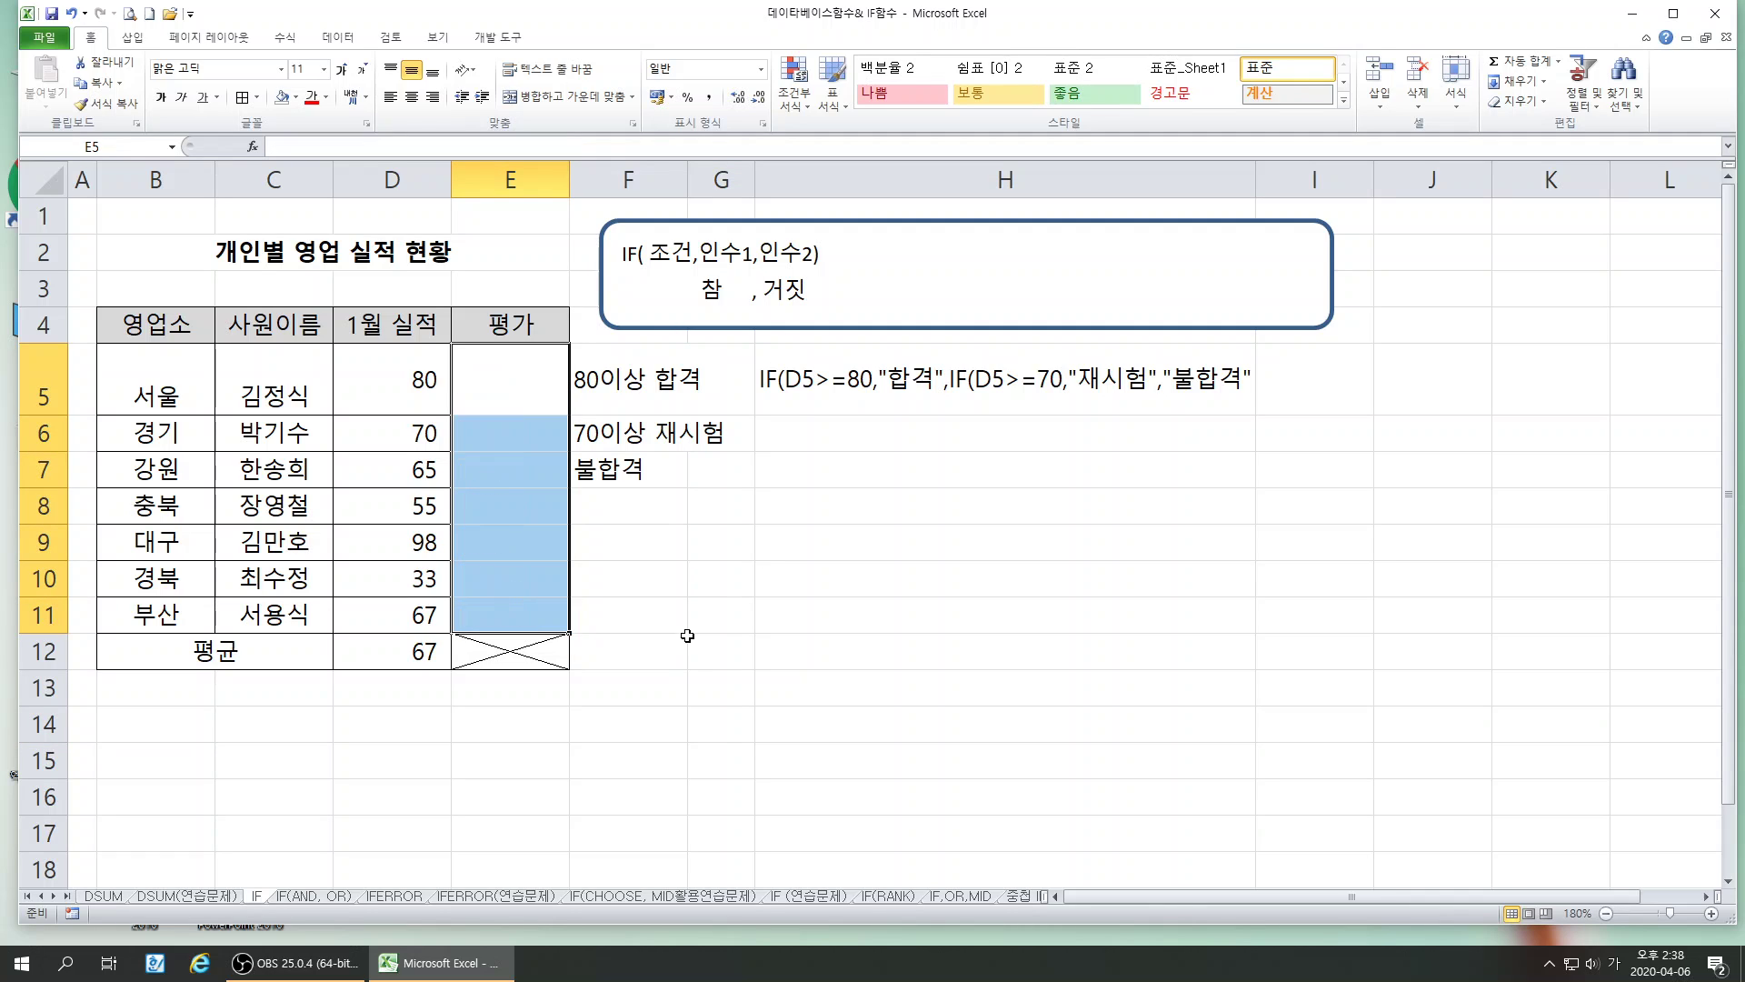
click(636, 649)
- Change the first criterion note in F5 to read 80이상 승진
click(601, 386)
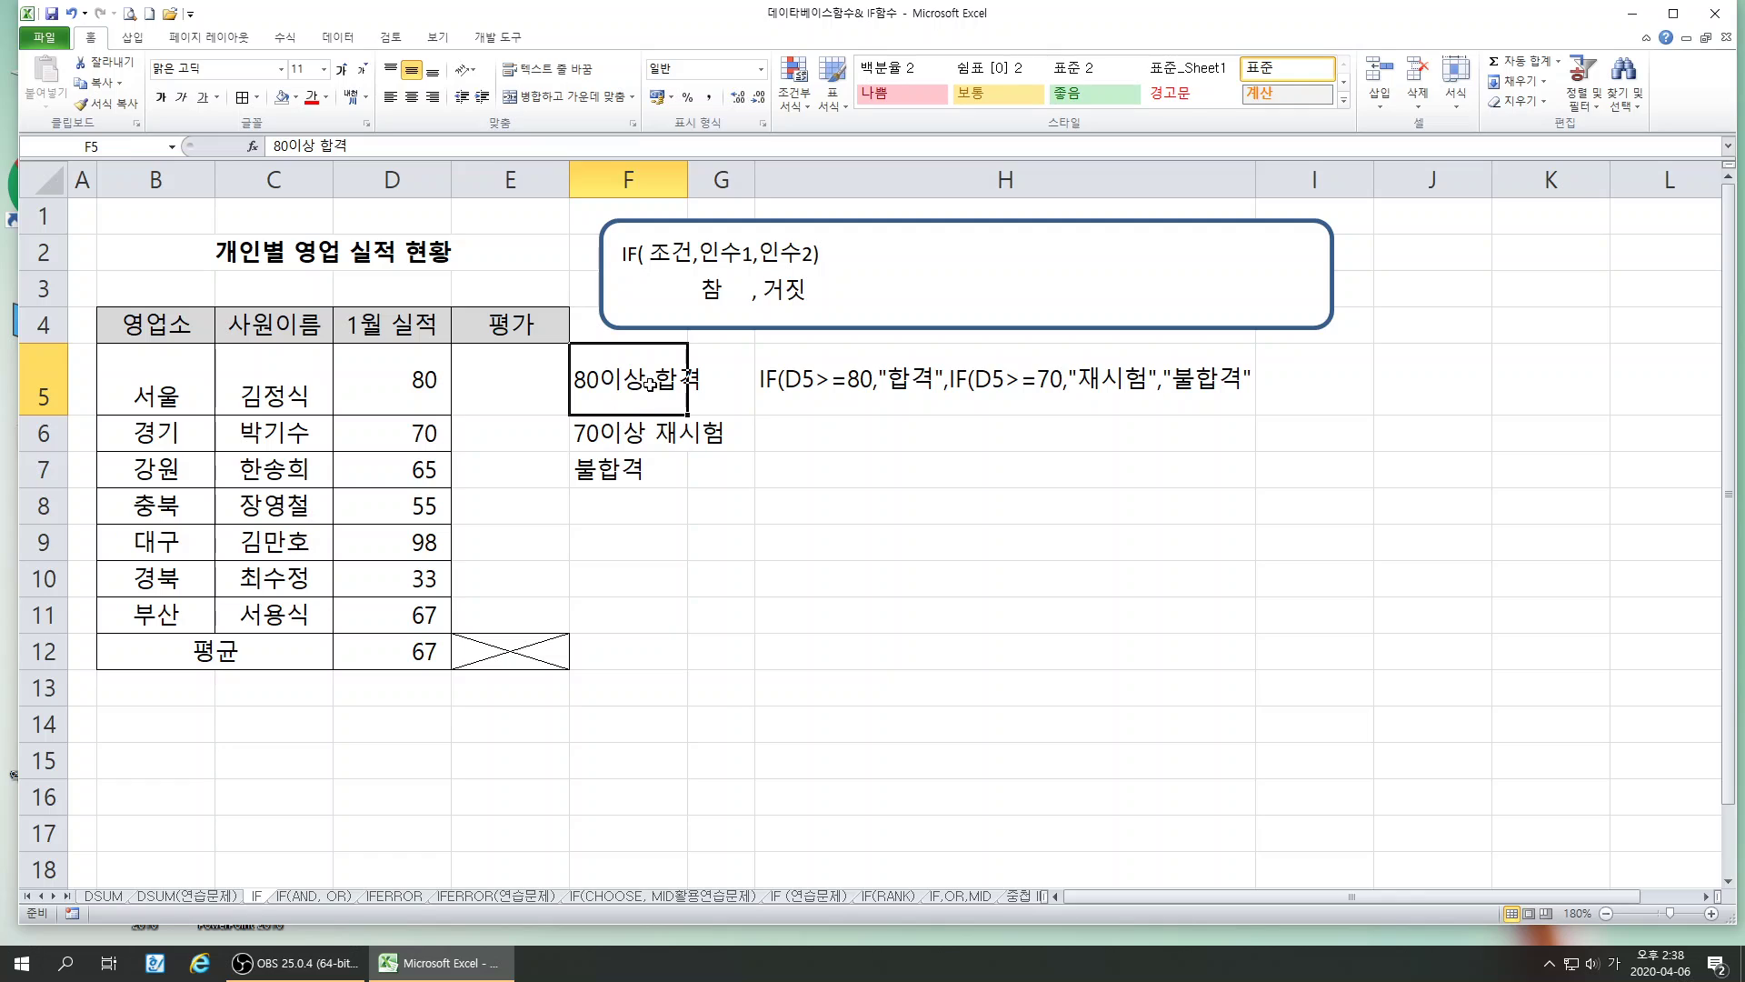
double_click(600, 382)
double_click(659, 379)
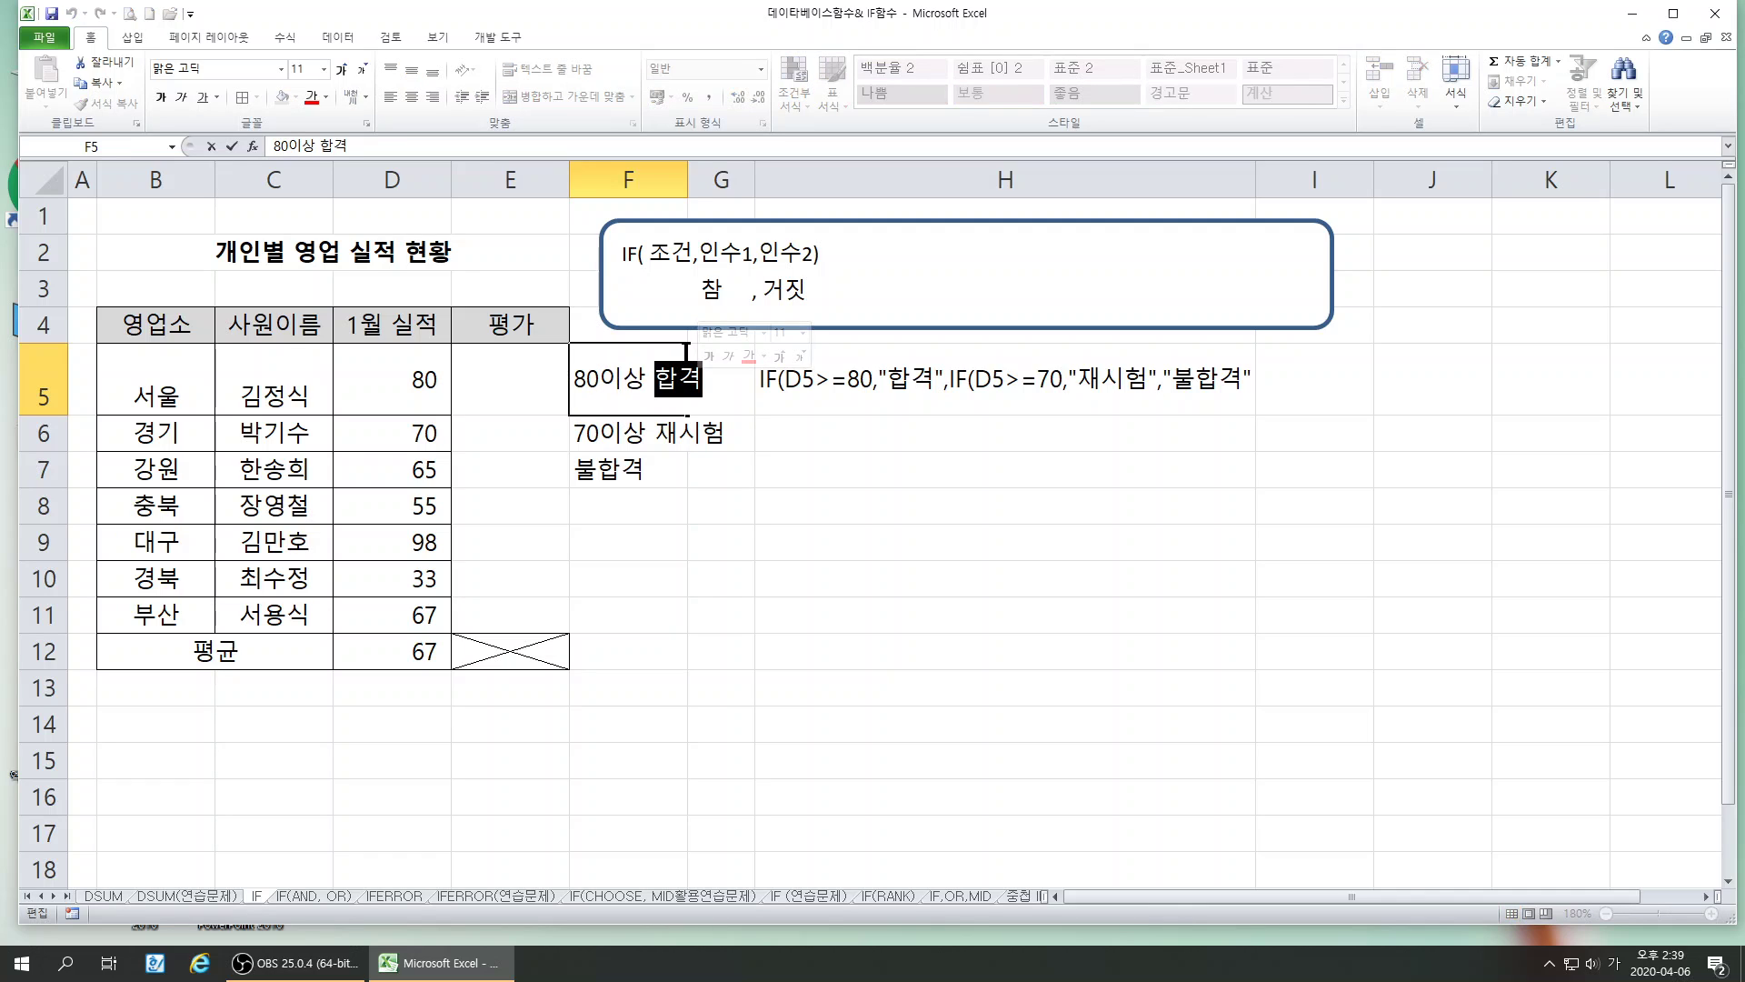
text(승ㅈ)
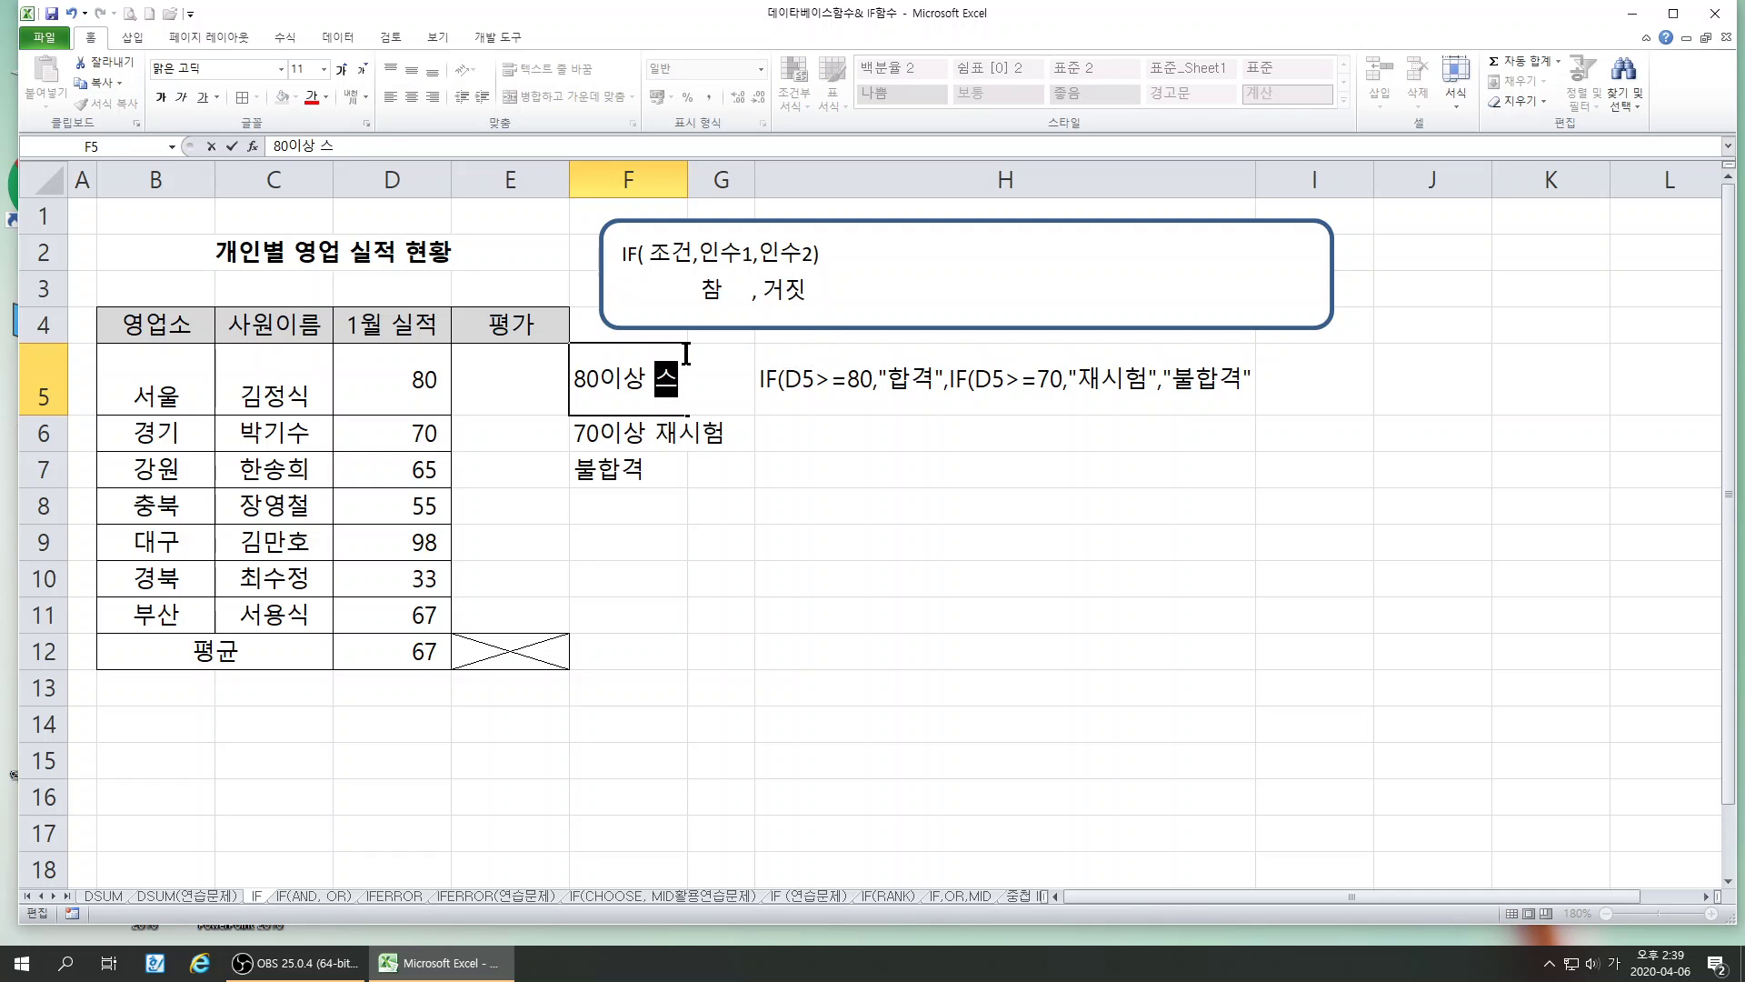
text(ㅣㄴ)
key(Return)
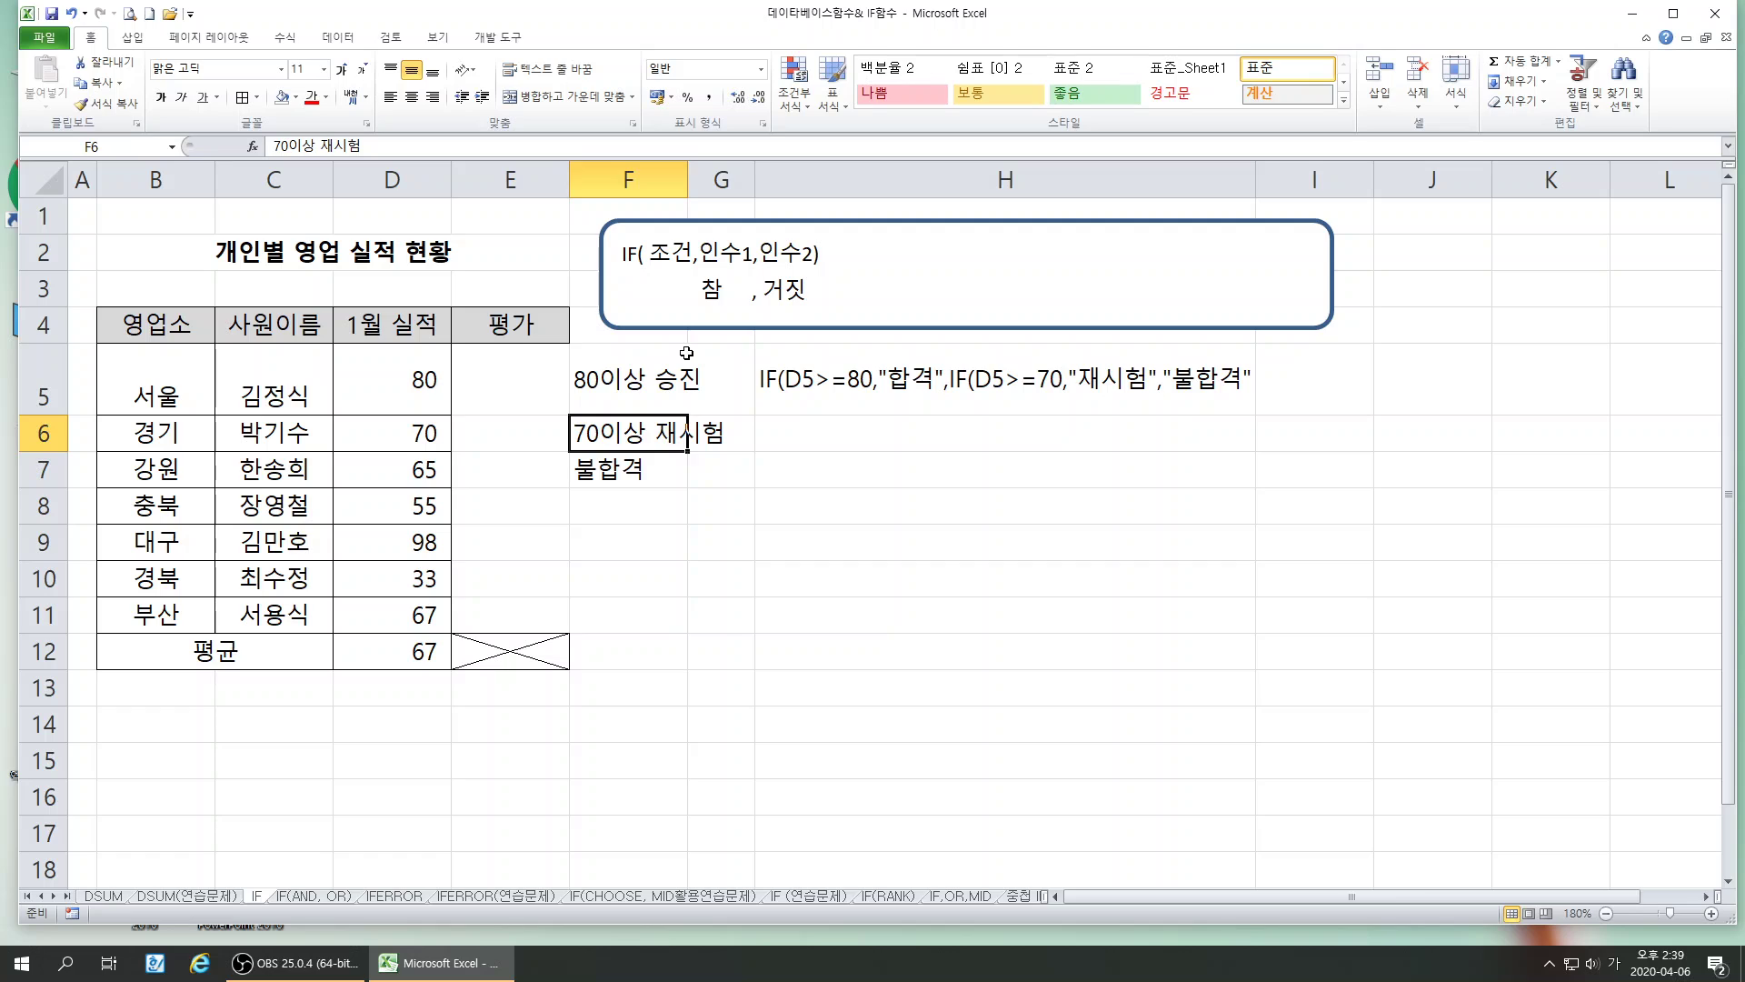
- Change the second criterion note in F6 to read 70이상 연수
double_click(620, 438)
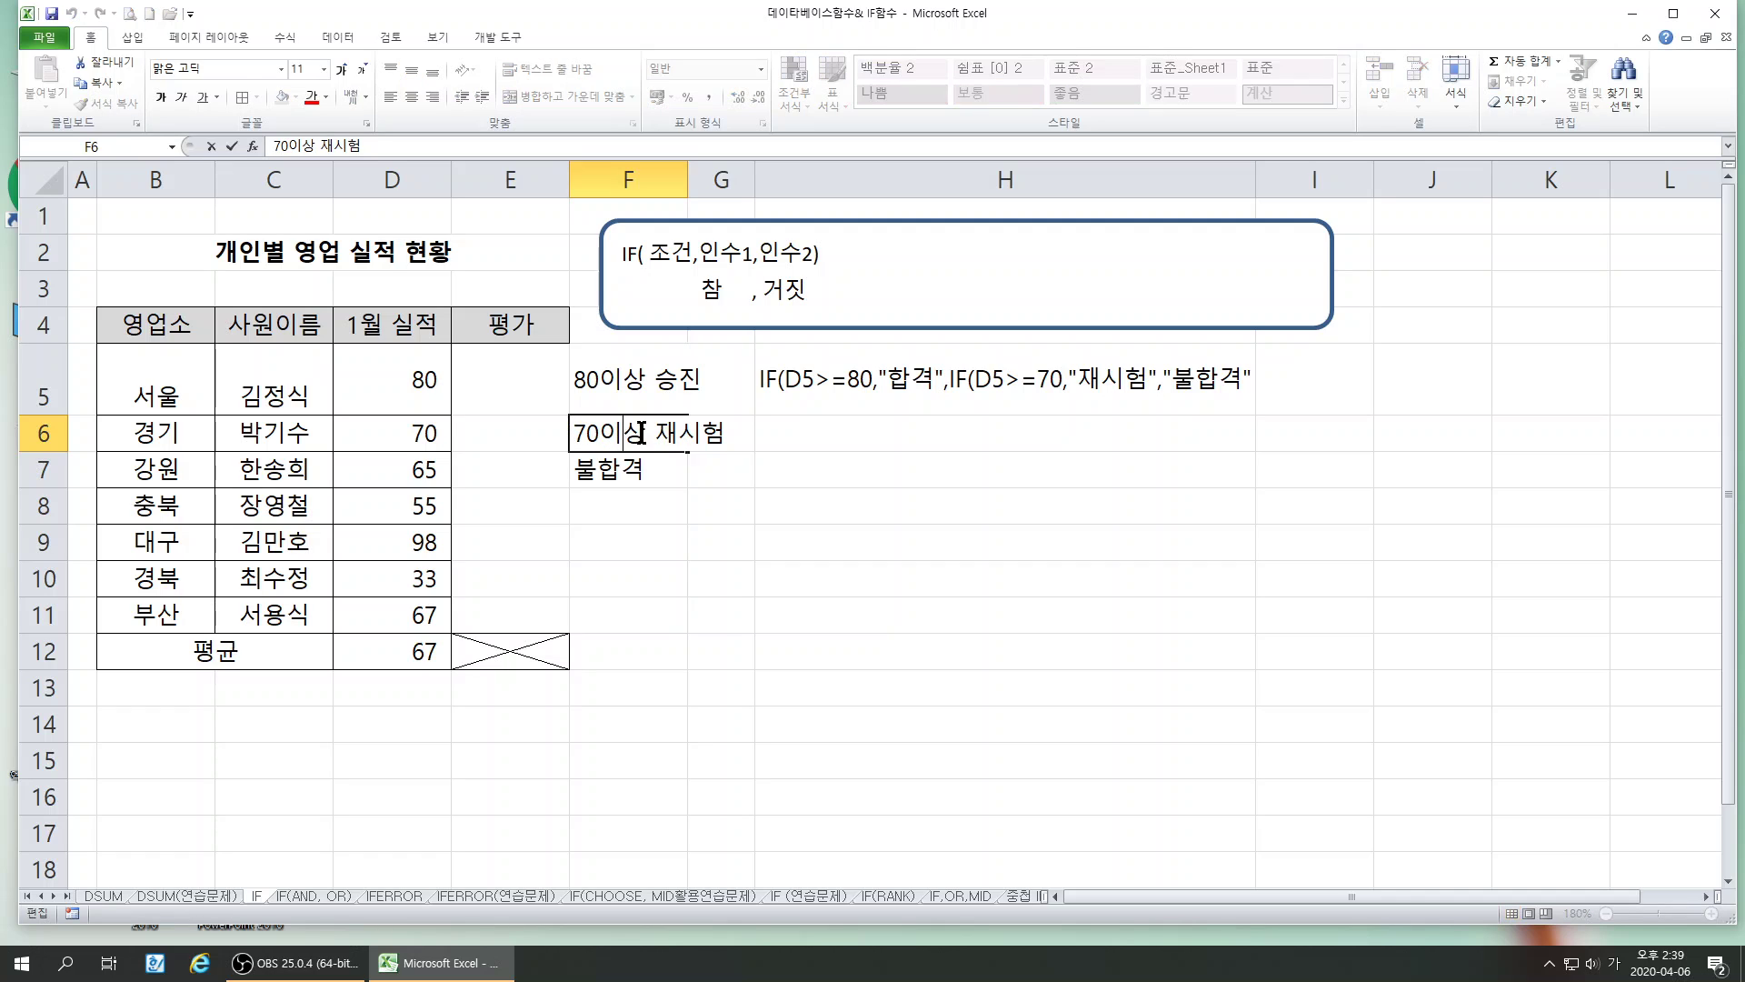
double_click(667, 437)
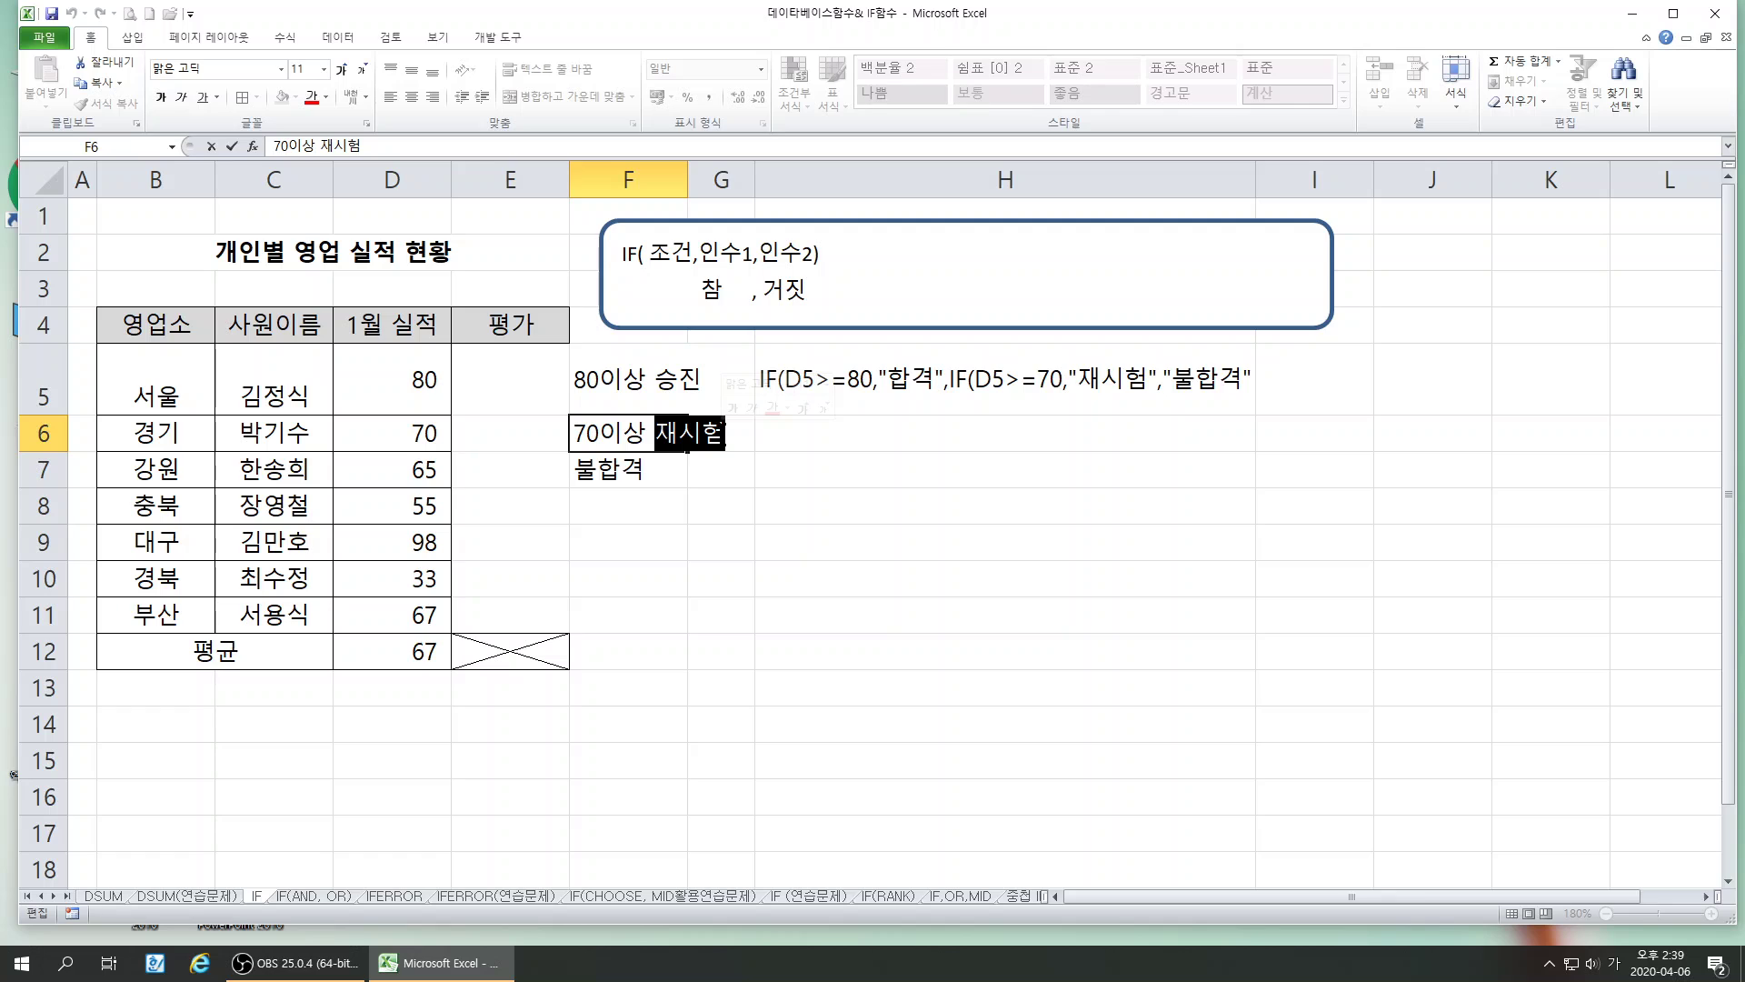
text(연수)
key(Return)
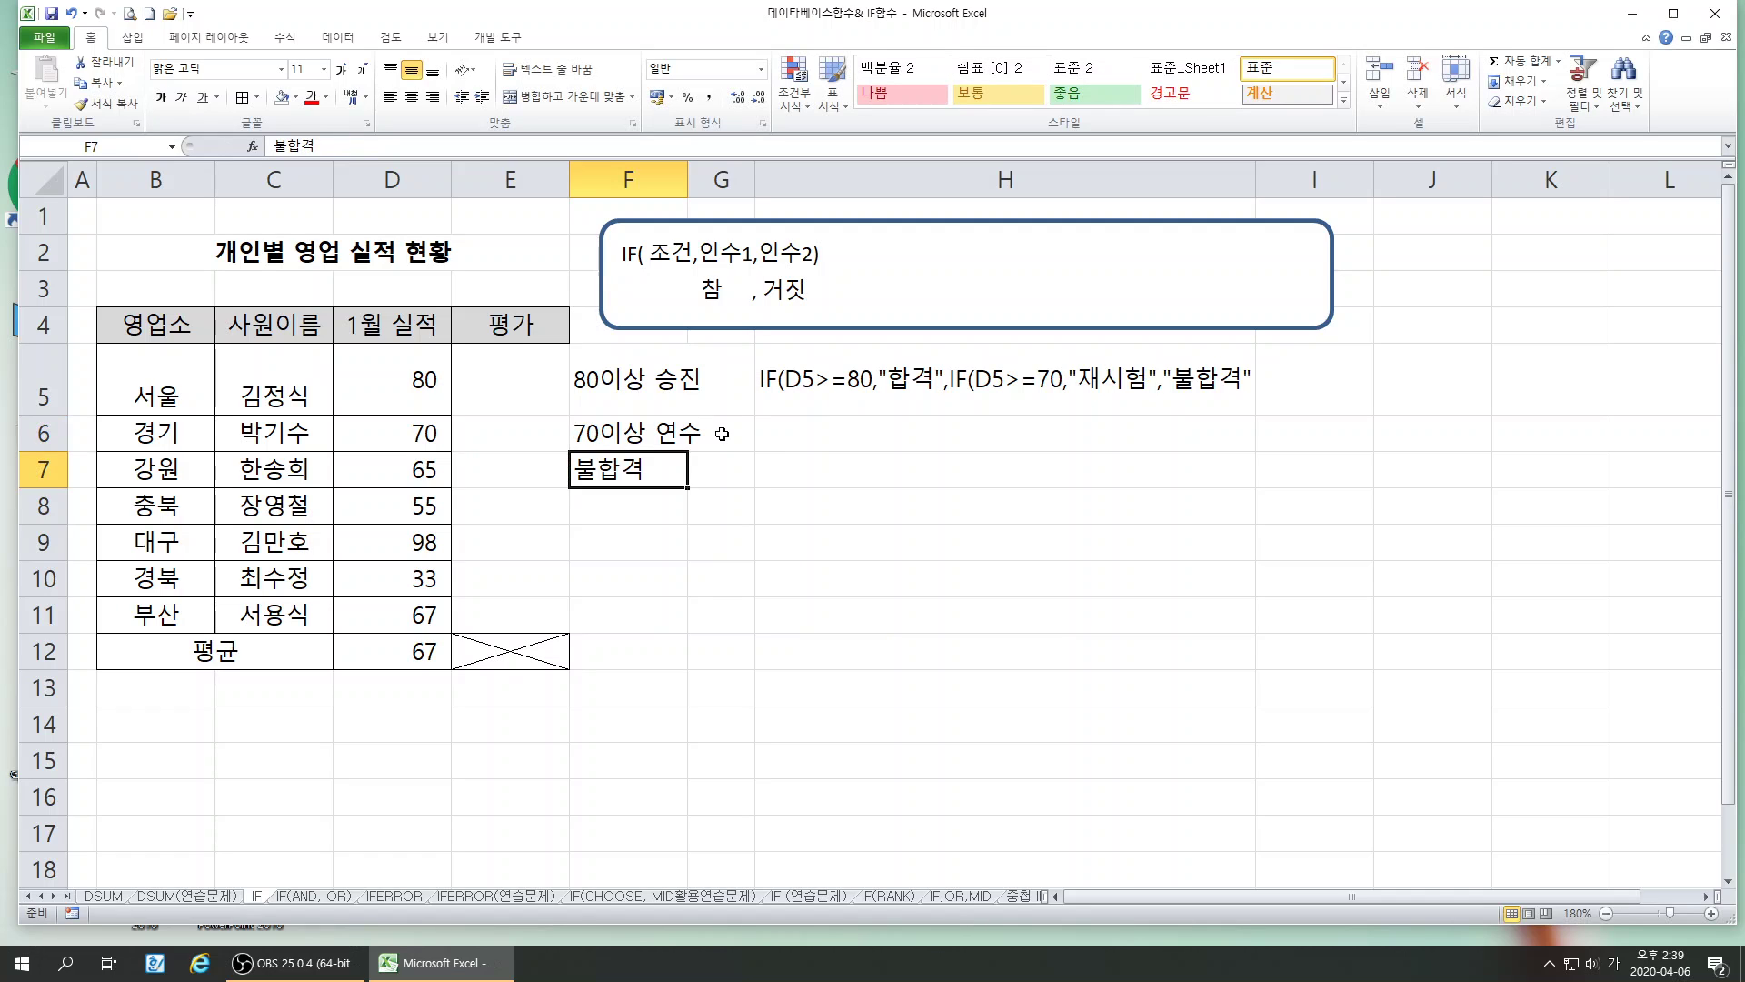
- Replace the note in F7 with 60이상 재시험 and enter 불합격 in F8
text(60이상 )
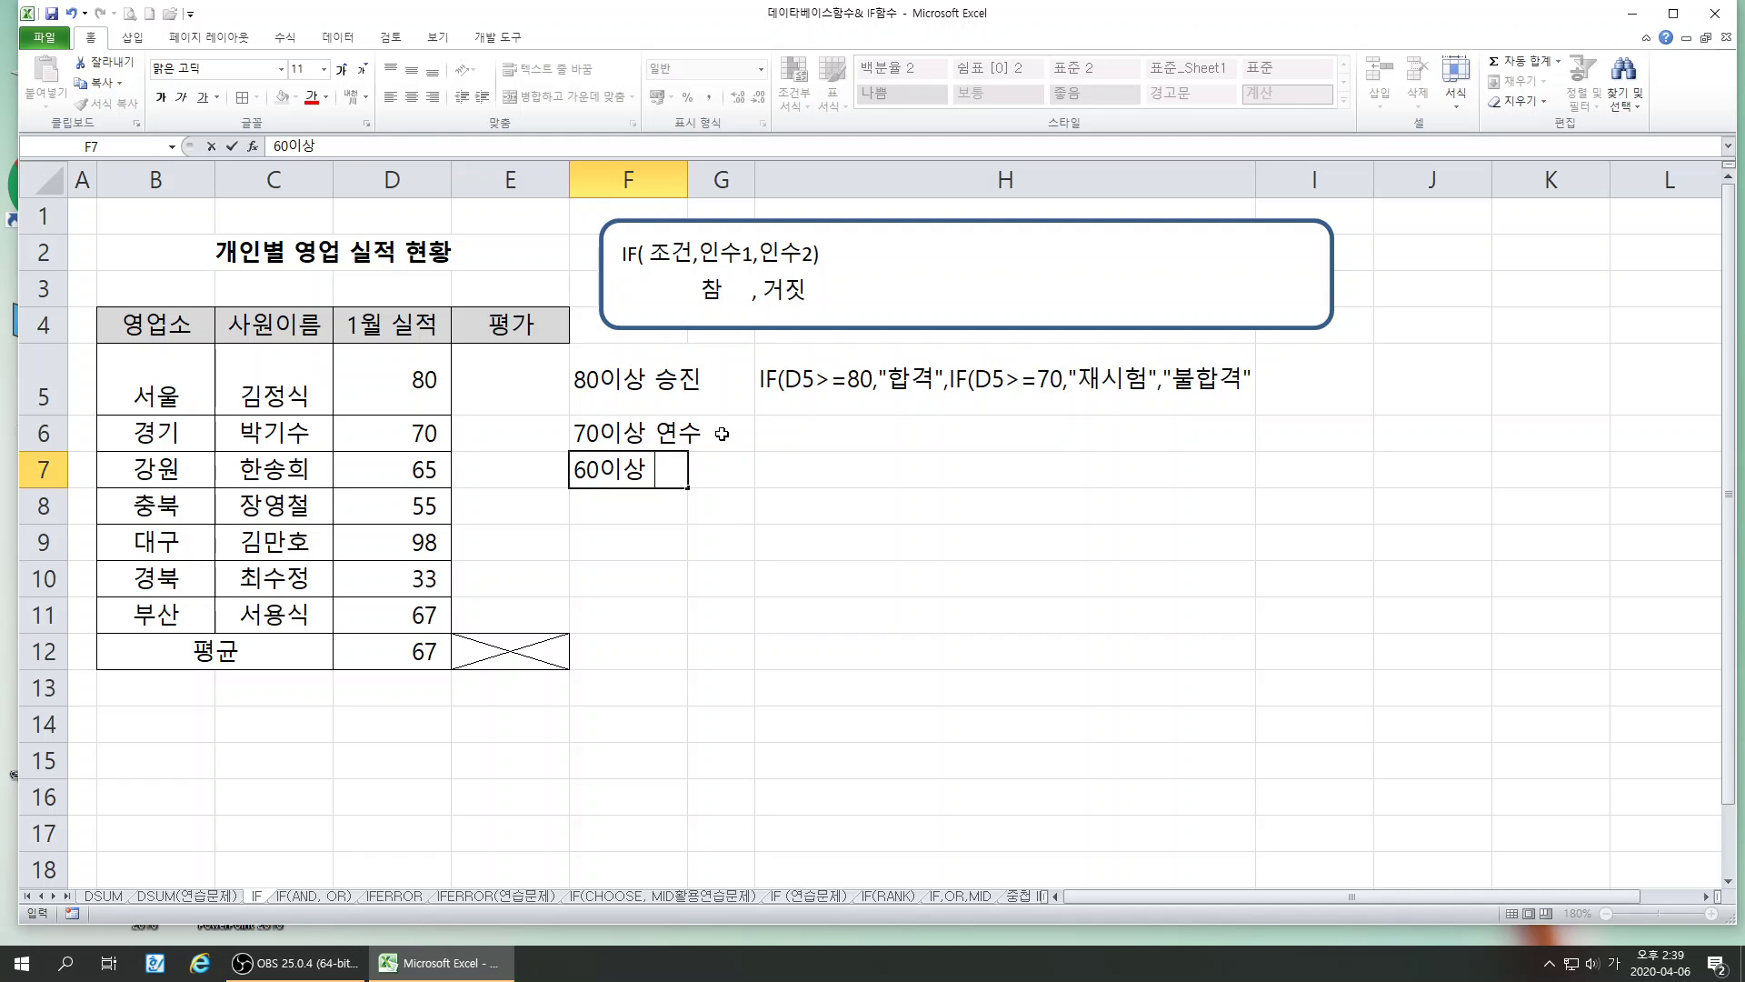
text(재시험)
key(Return)
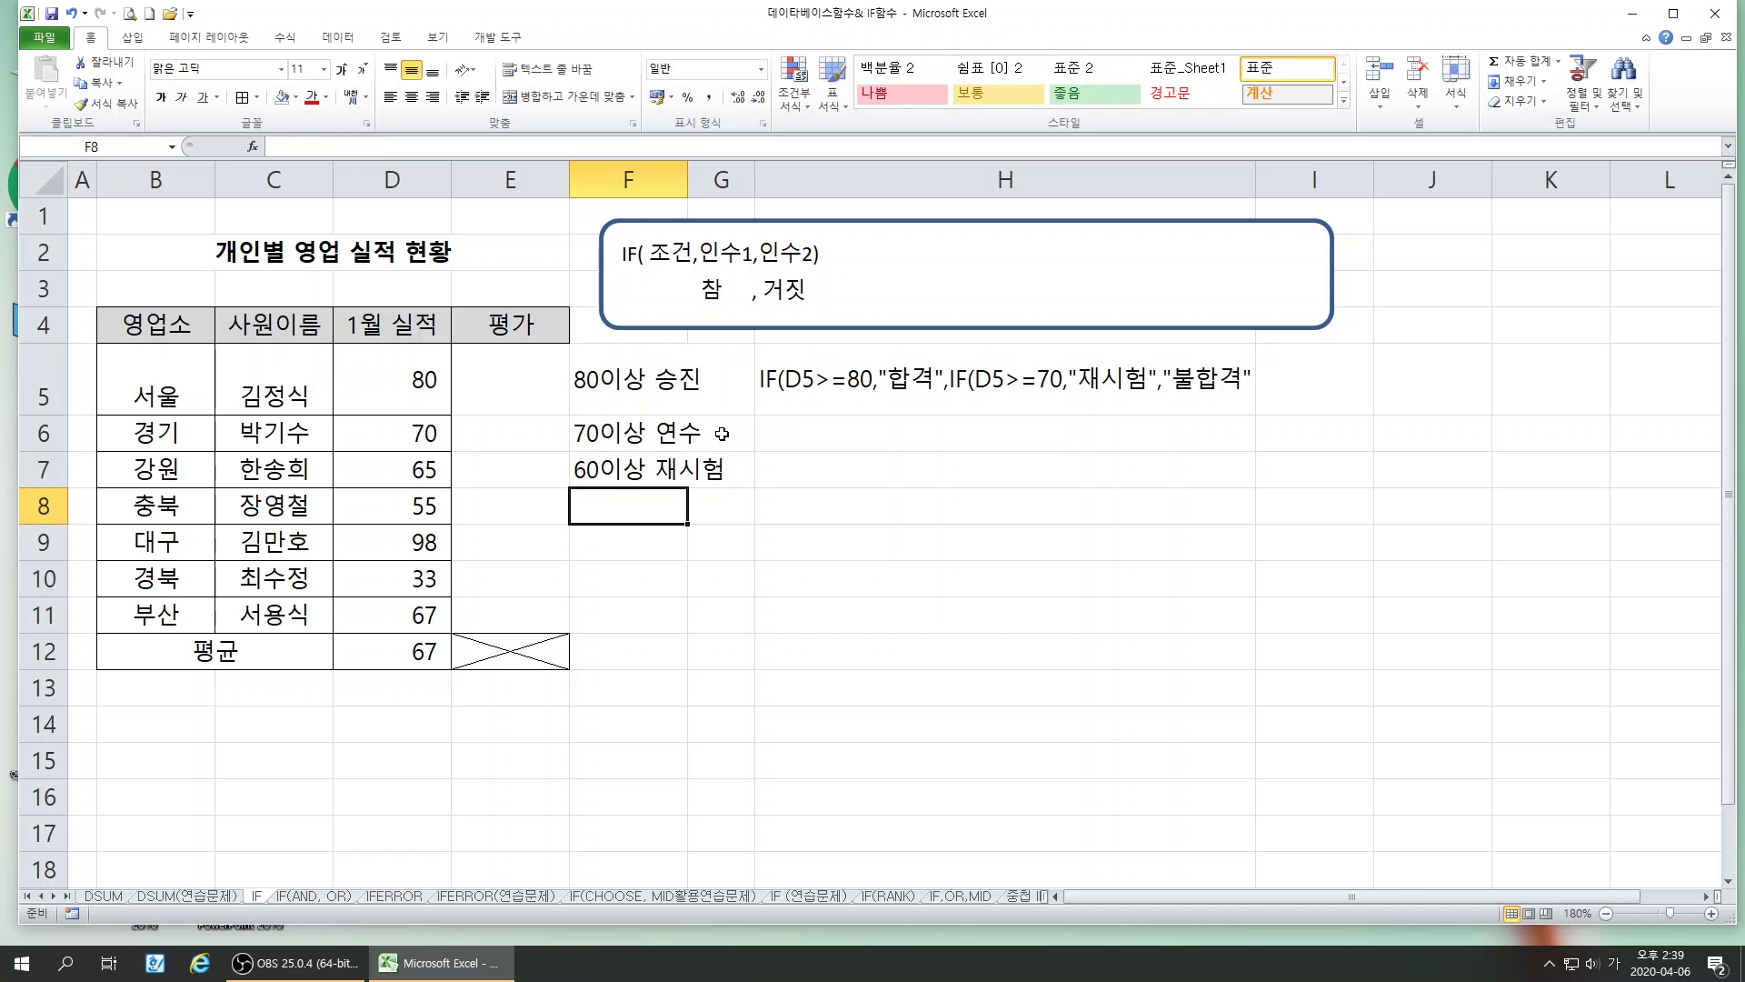
text(불합격)
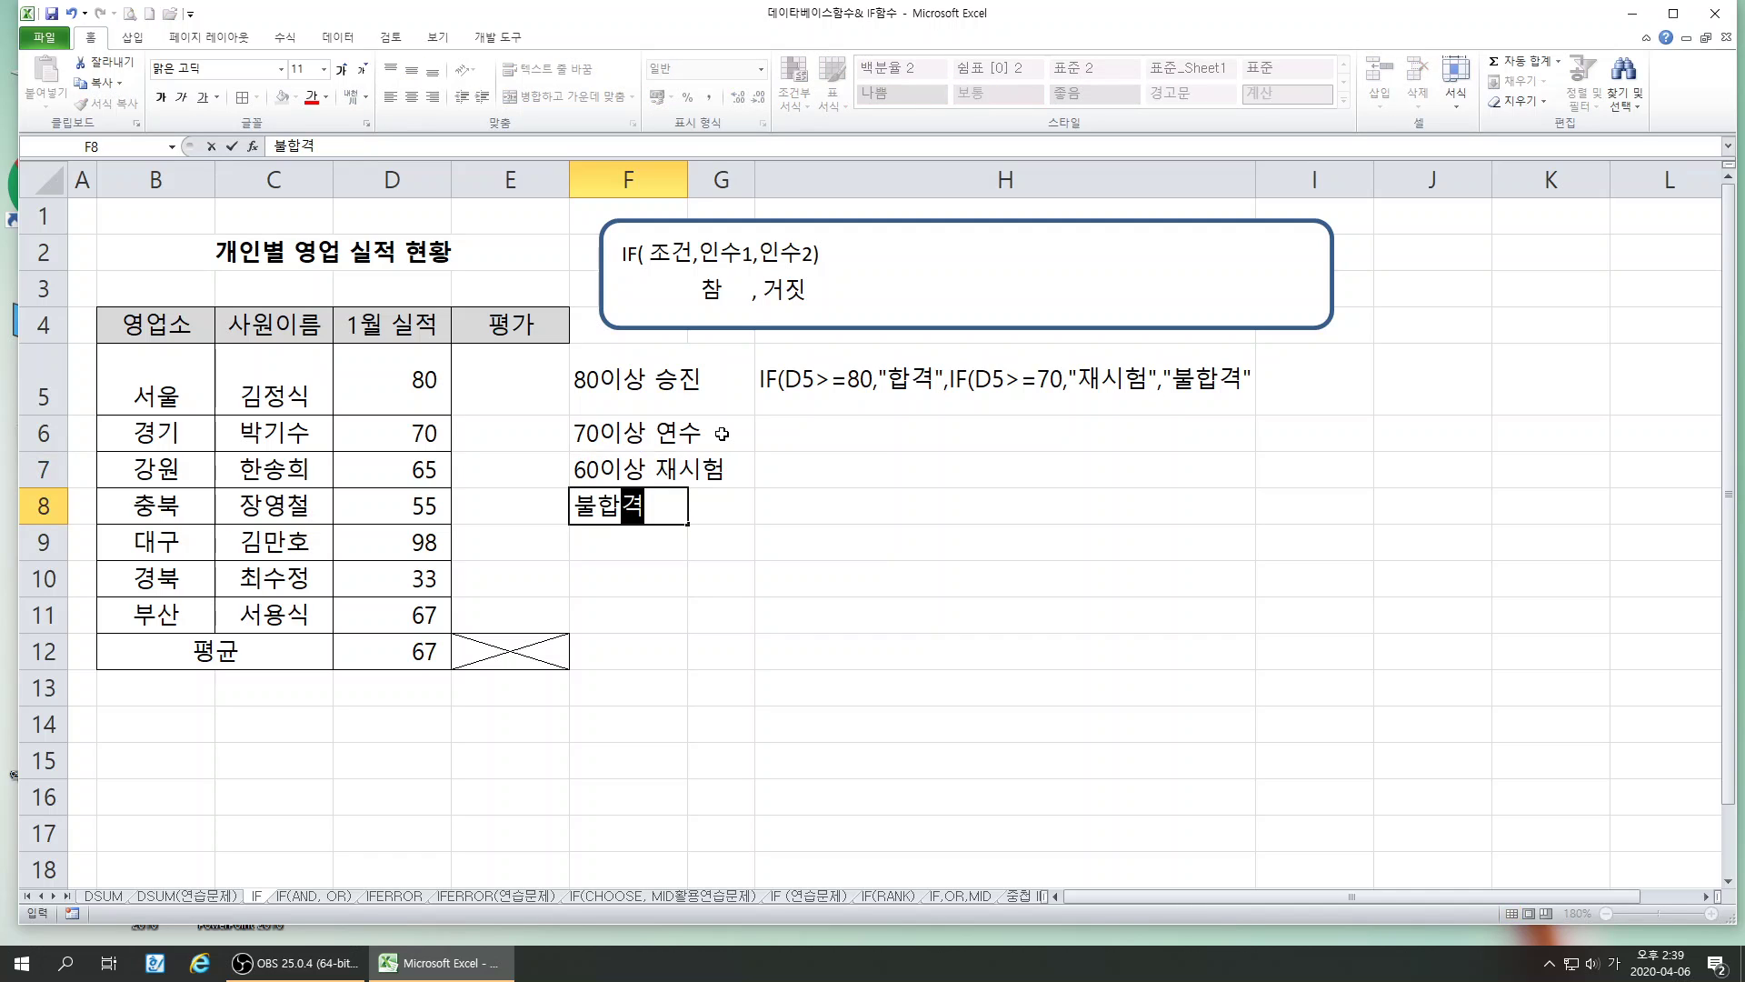
click(681, 624)
click(629, 505)
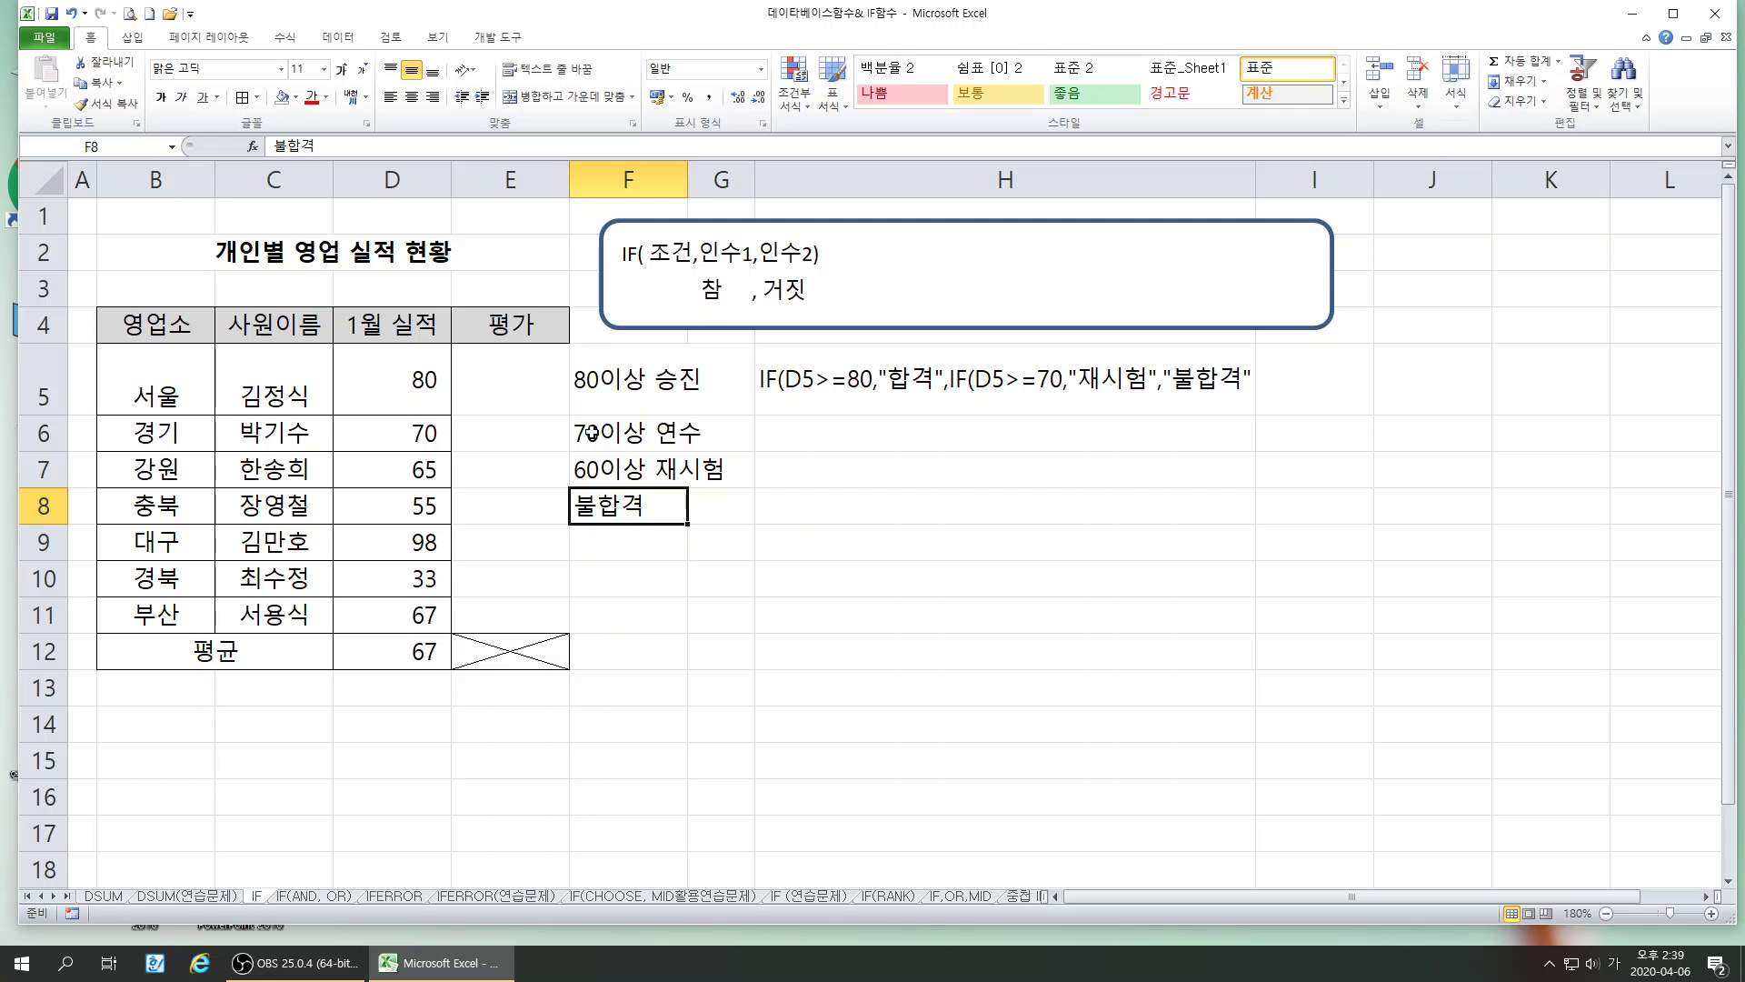
- Insert an IF function in E5 through the function wizard with condition D5>=80 and true value 승진
click(528, 391)
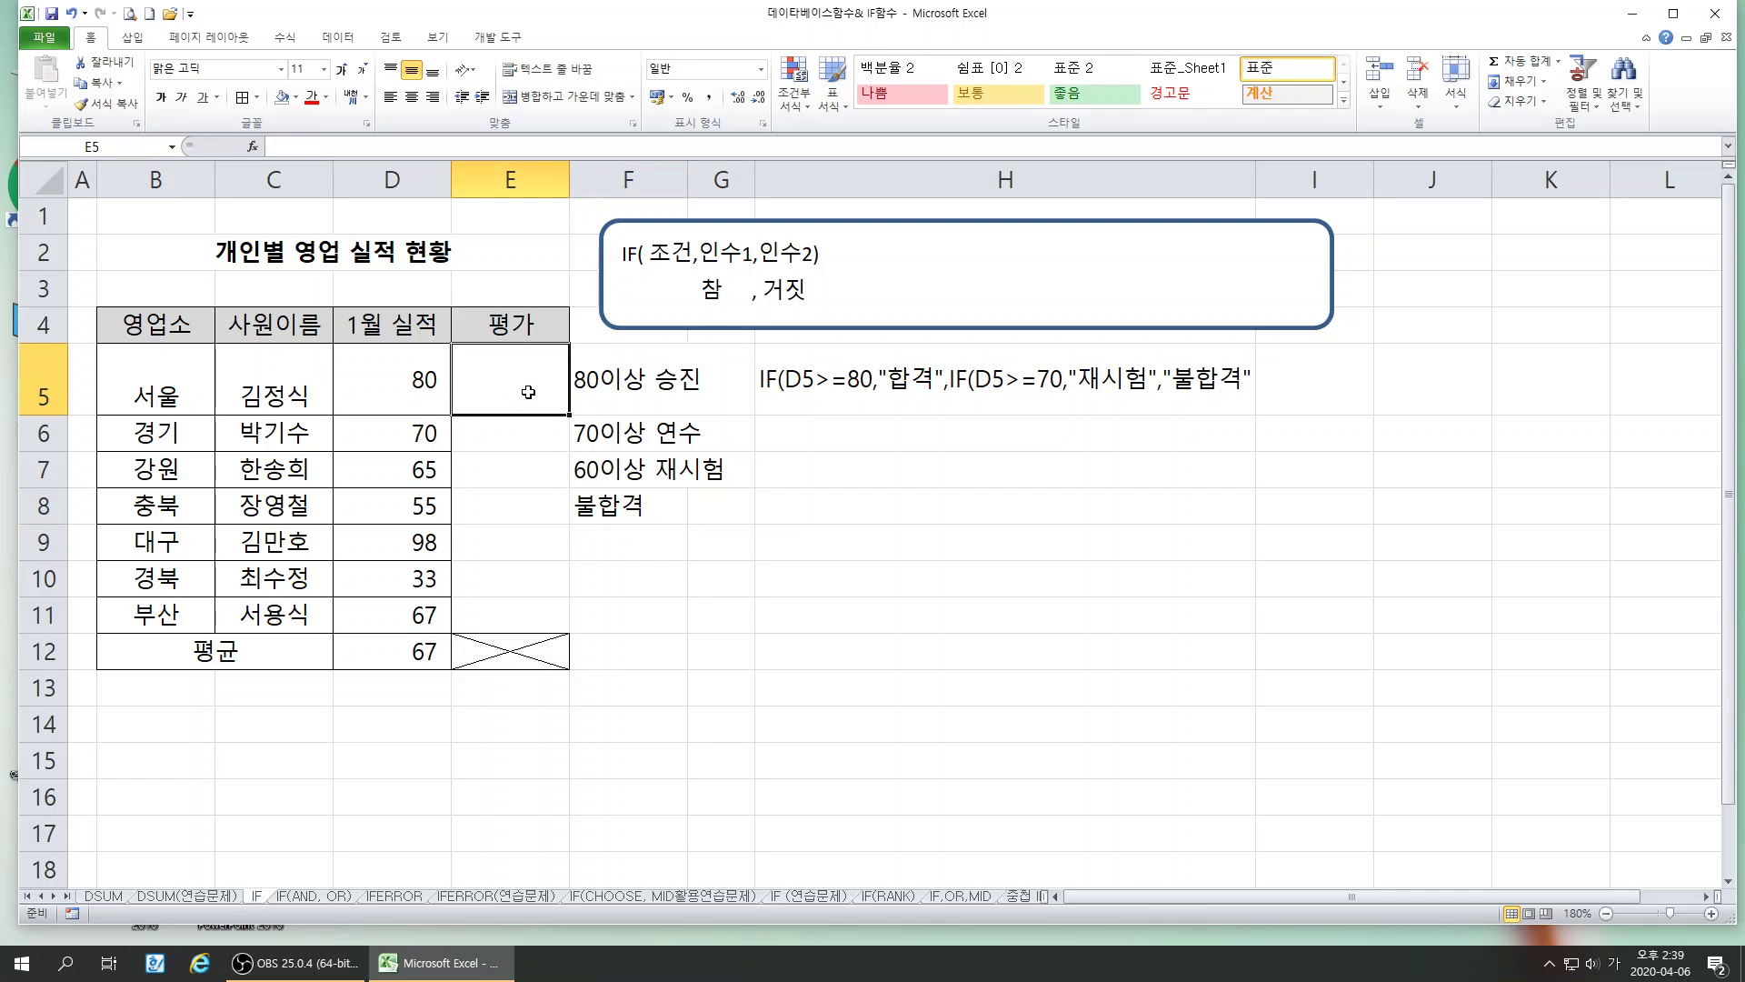
click(251, 144)
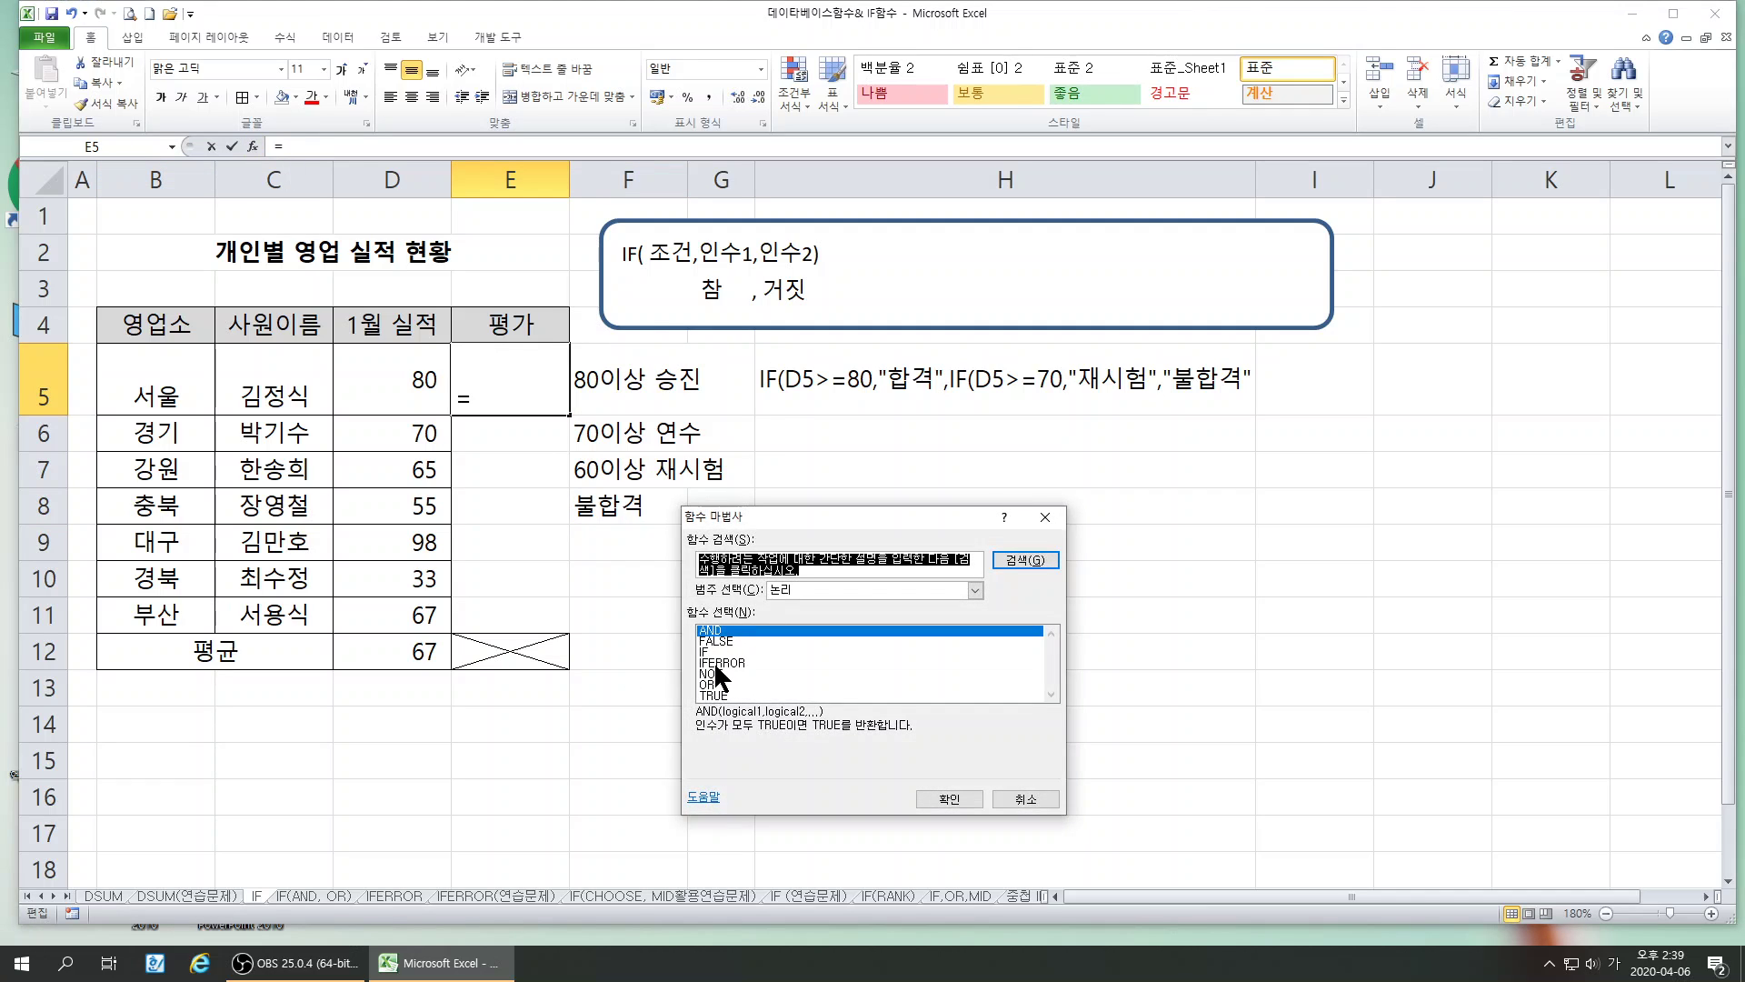
click(710, 652)
click(947, 798)
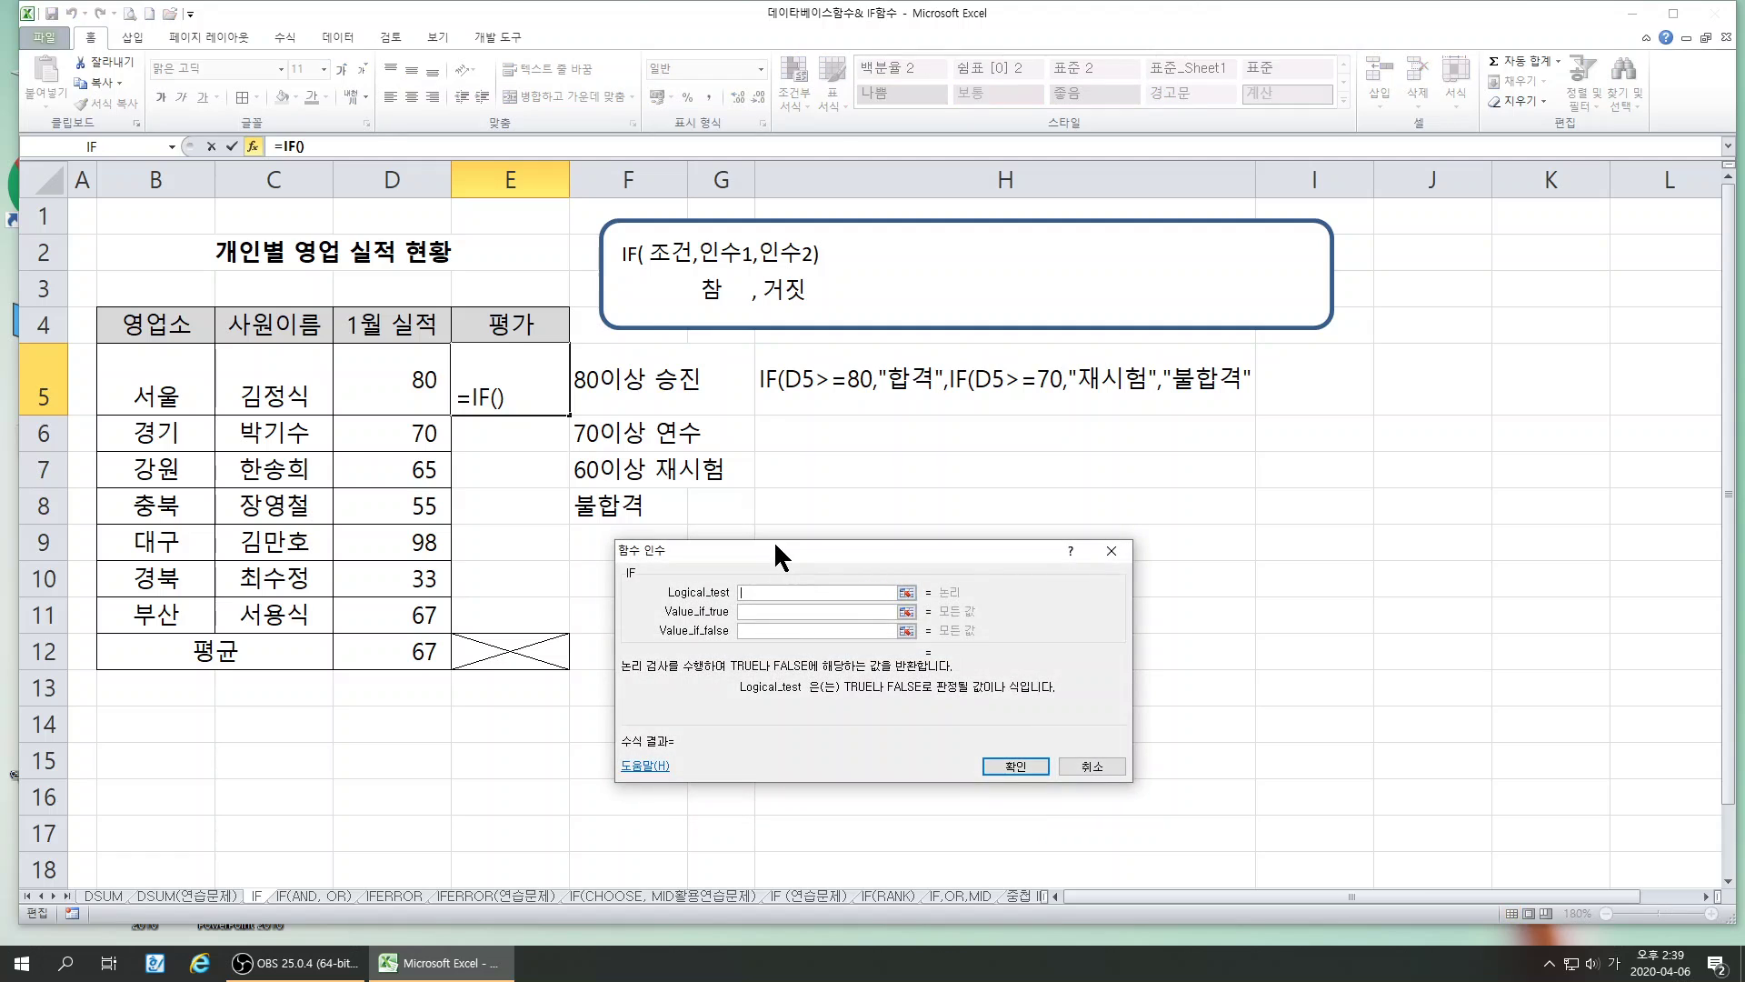
drag(775, 545, 894, 367)
click(400, 372)
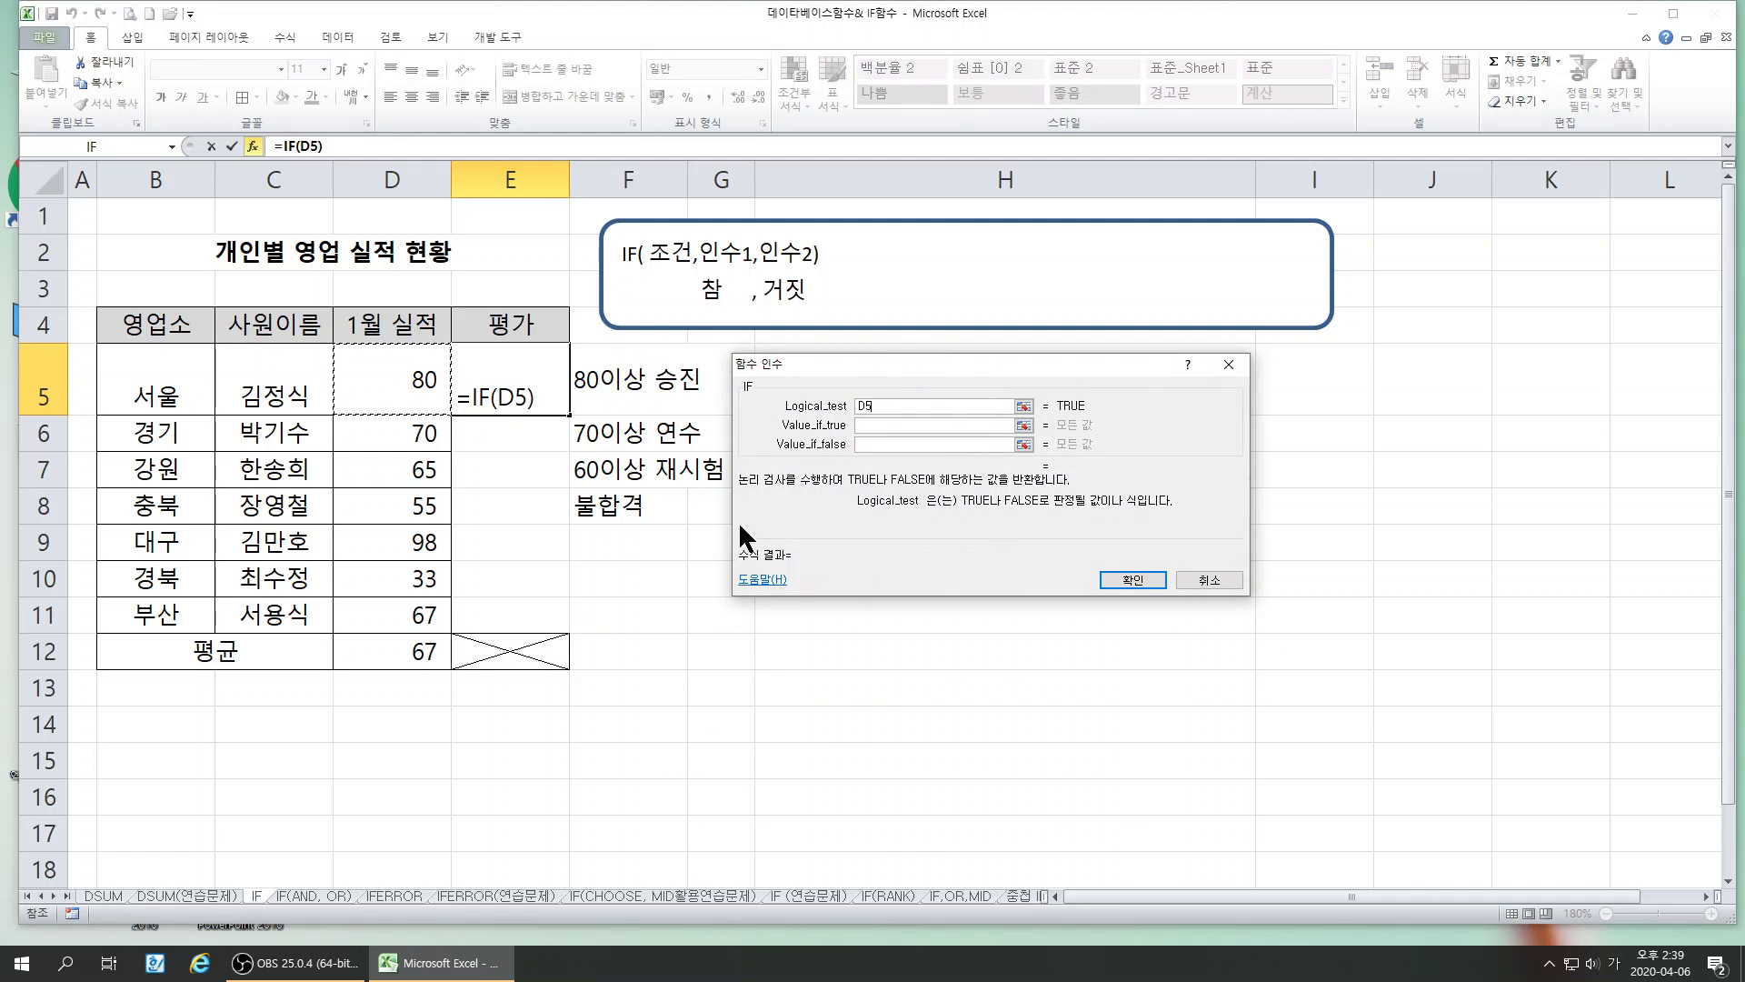
text(>=)
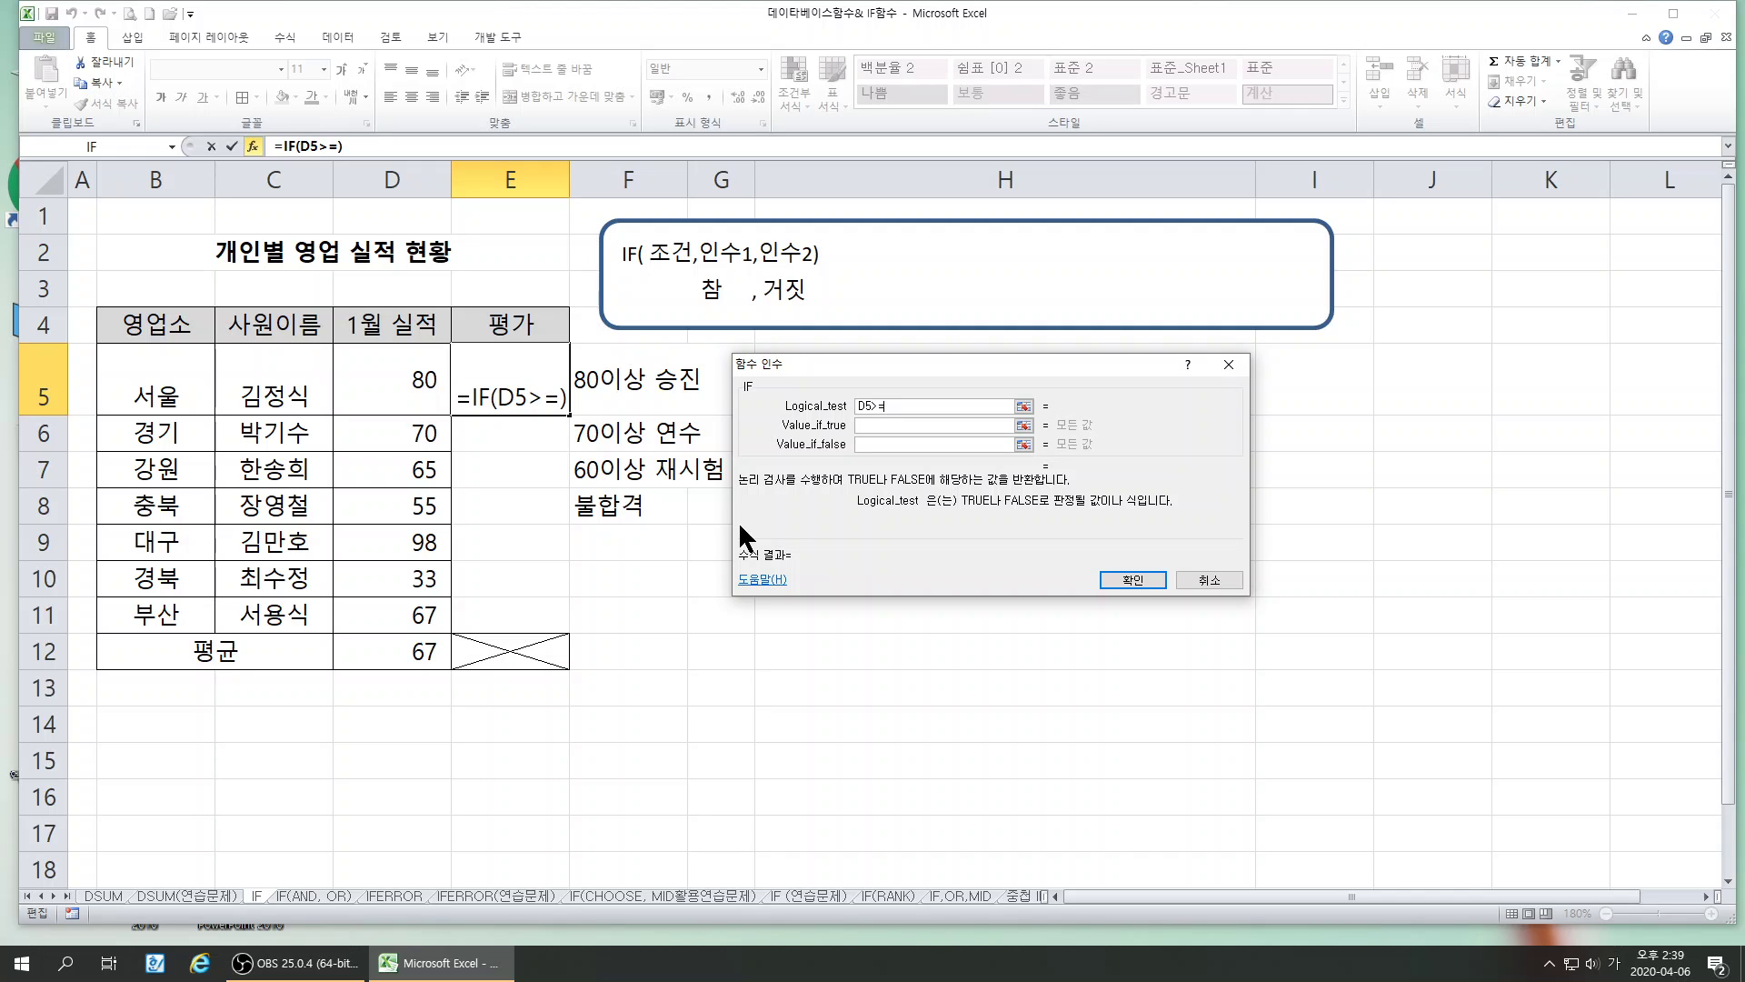
text(80)
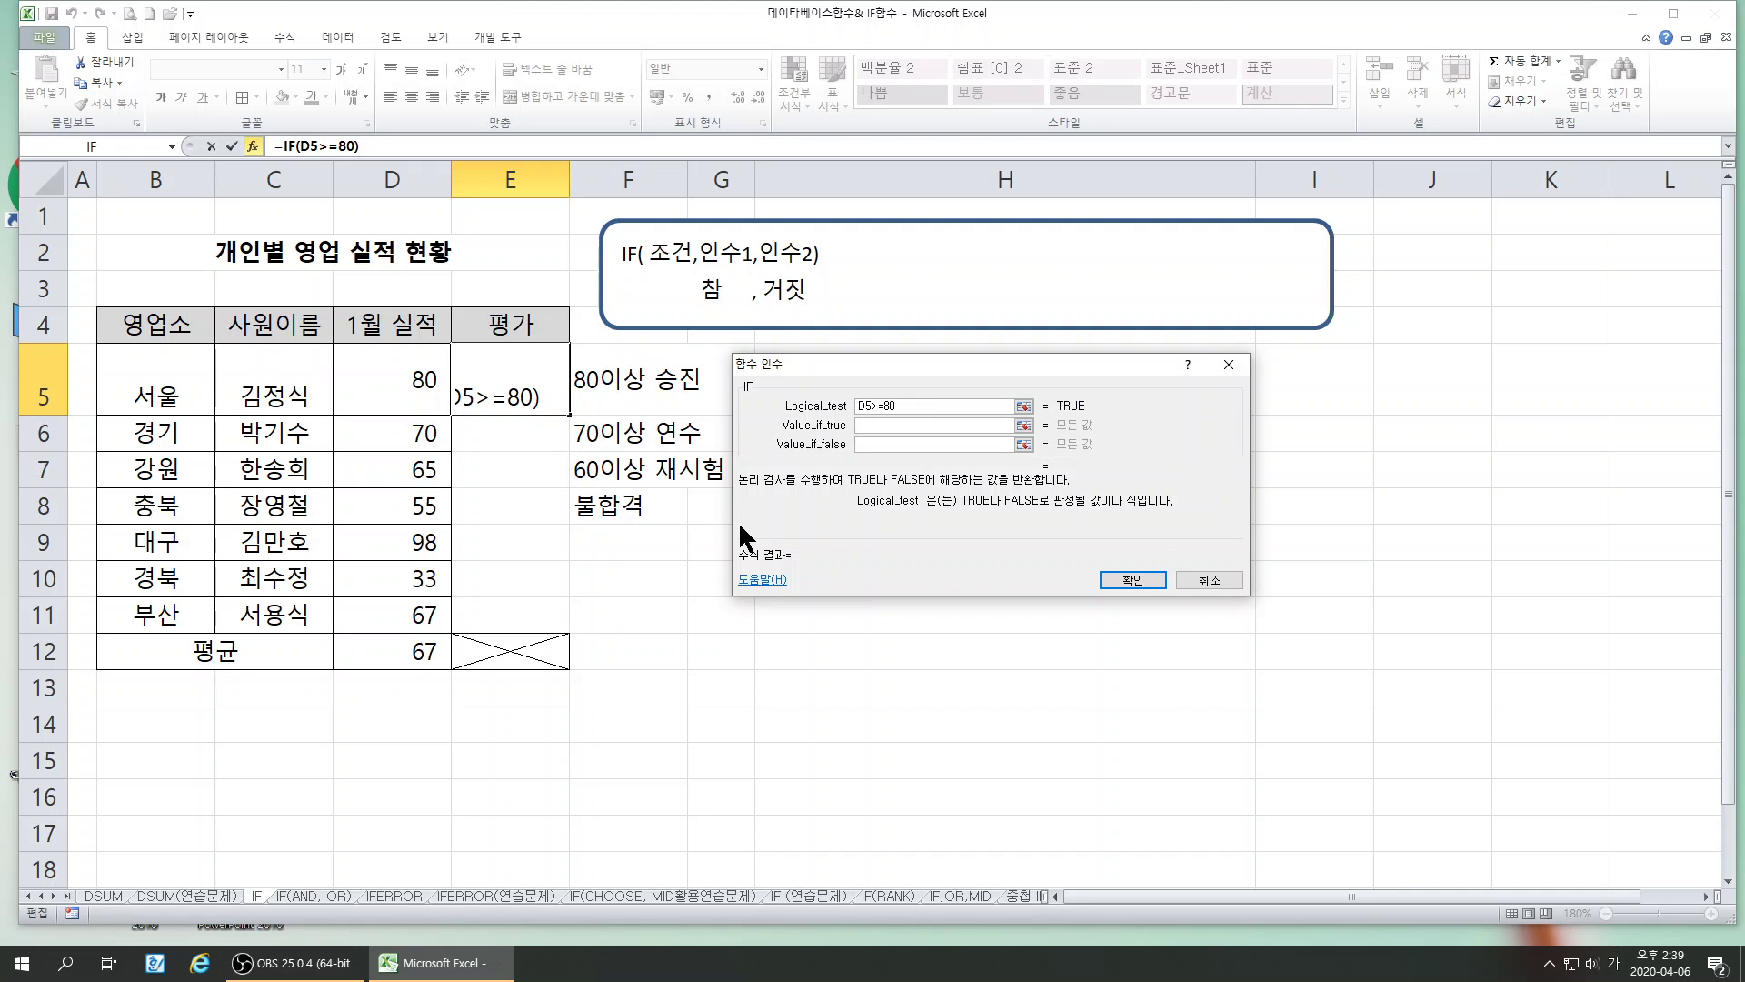
key(Tab)
text(승진)
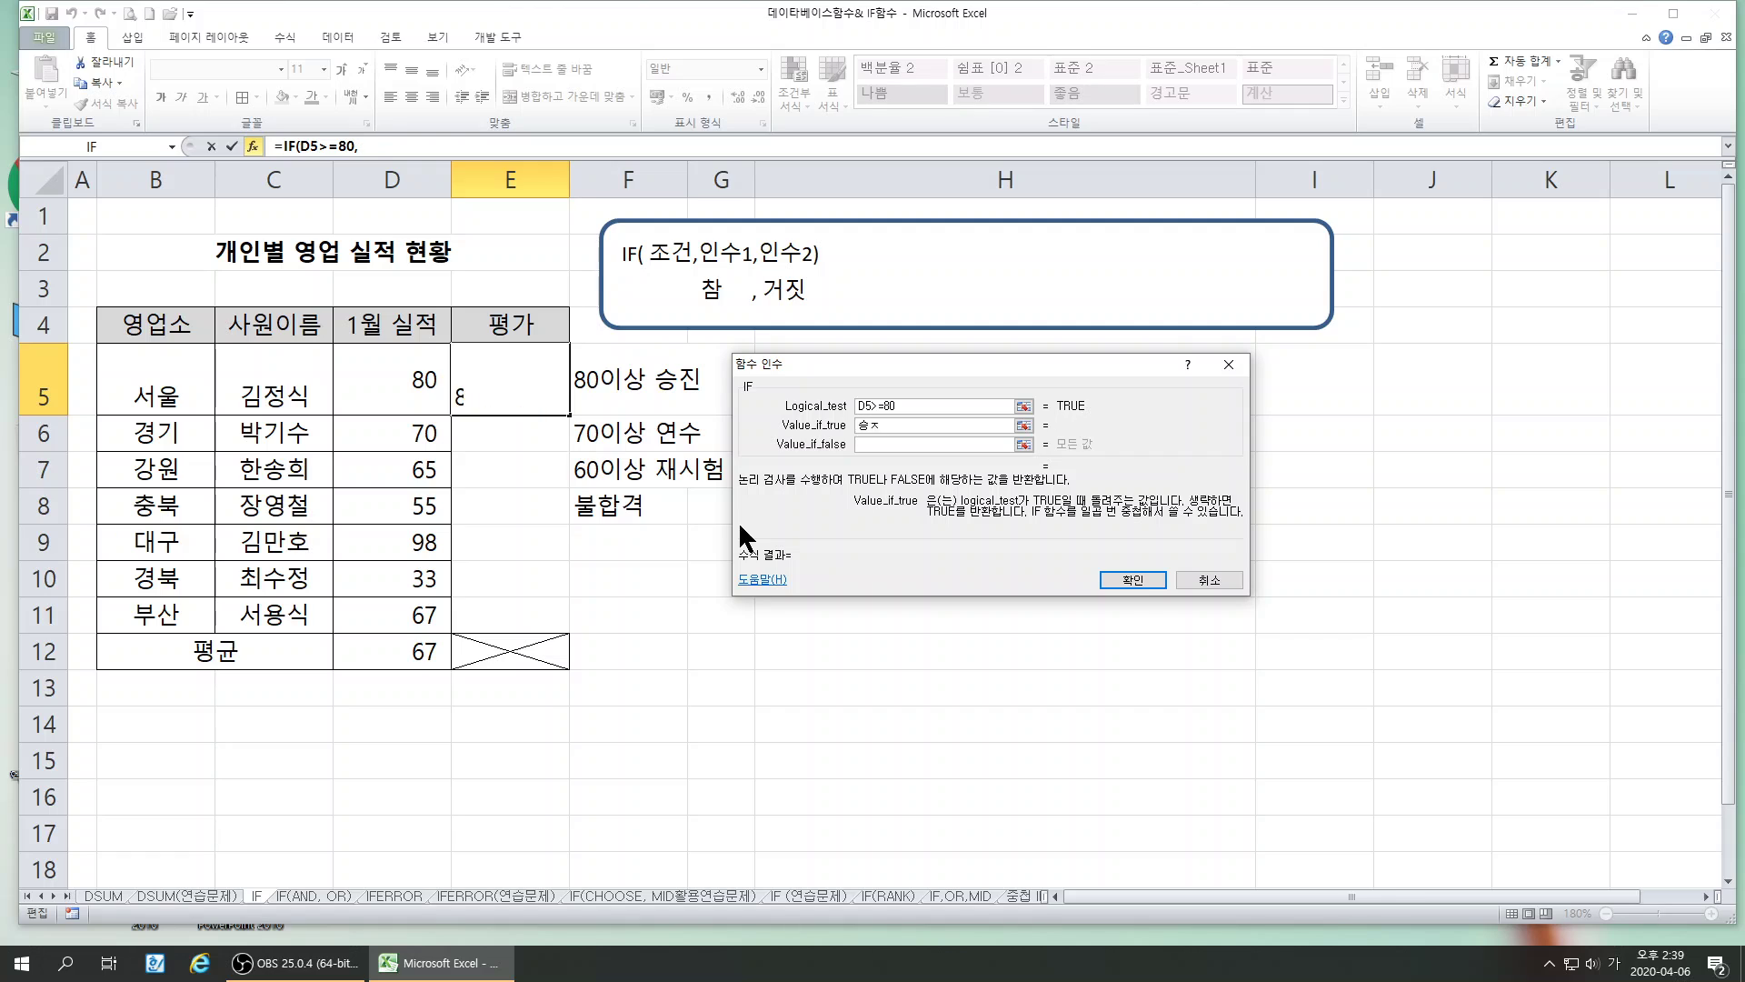
key(Tab)
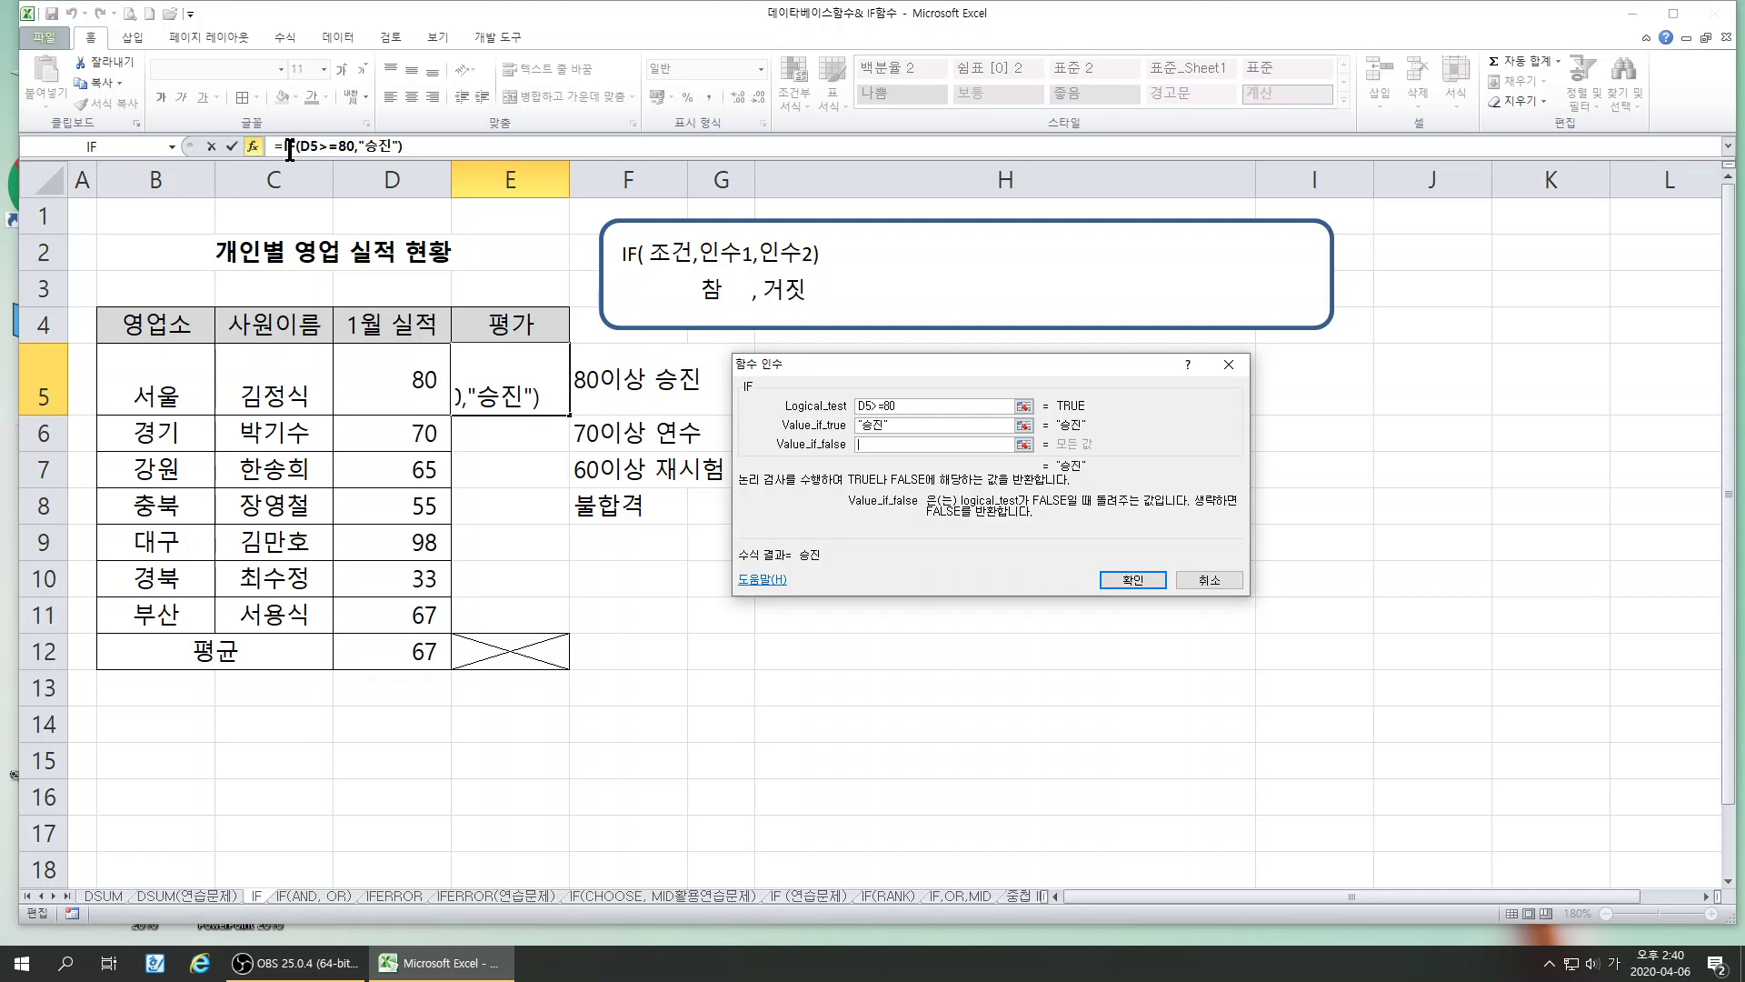
- Nest a second IF as the false value, with condition D5>=70 and true value 연수
click(88, 146)
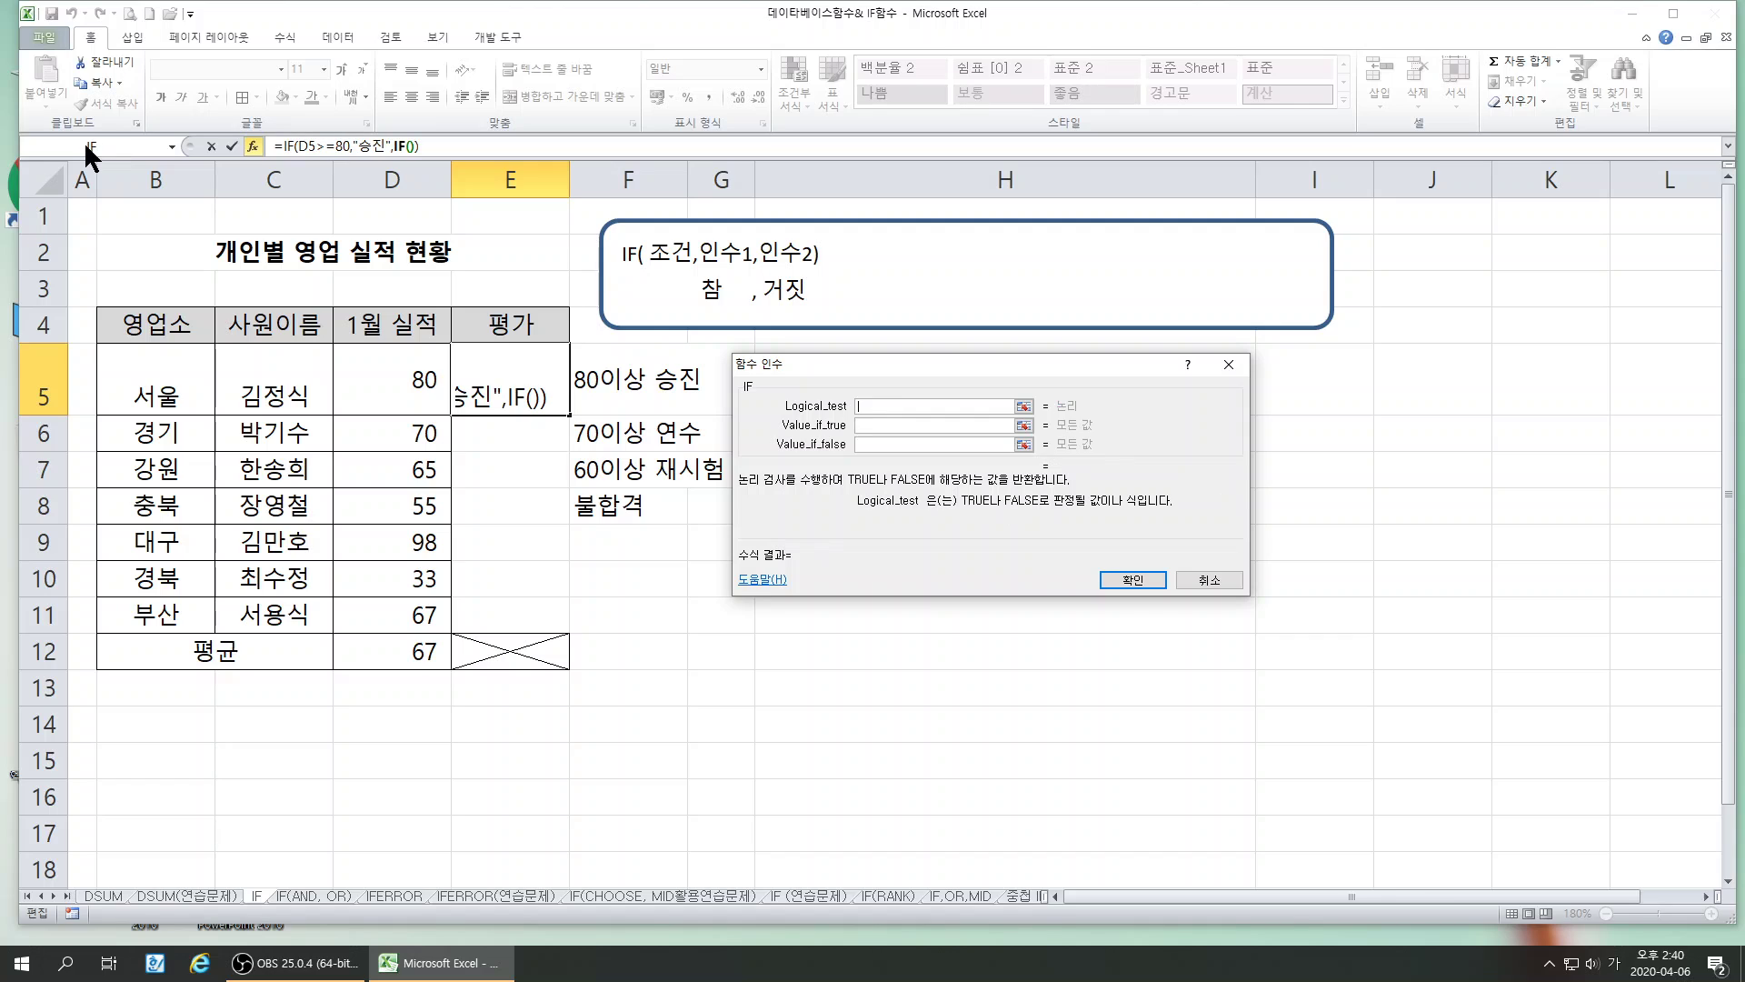
click(413, 379)
text(>=)
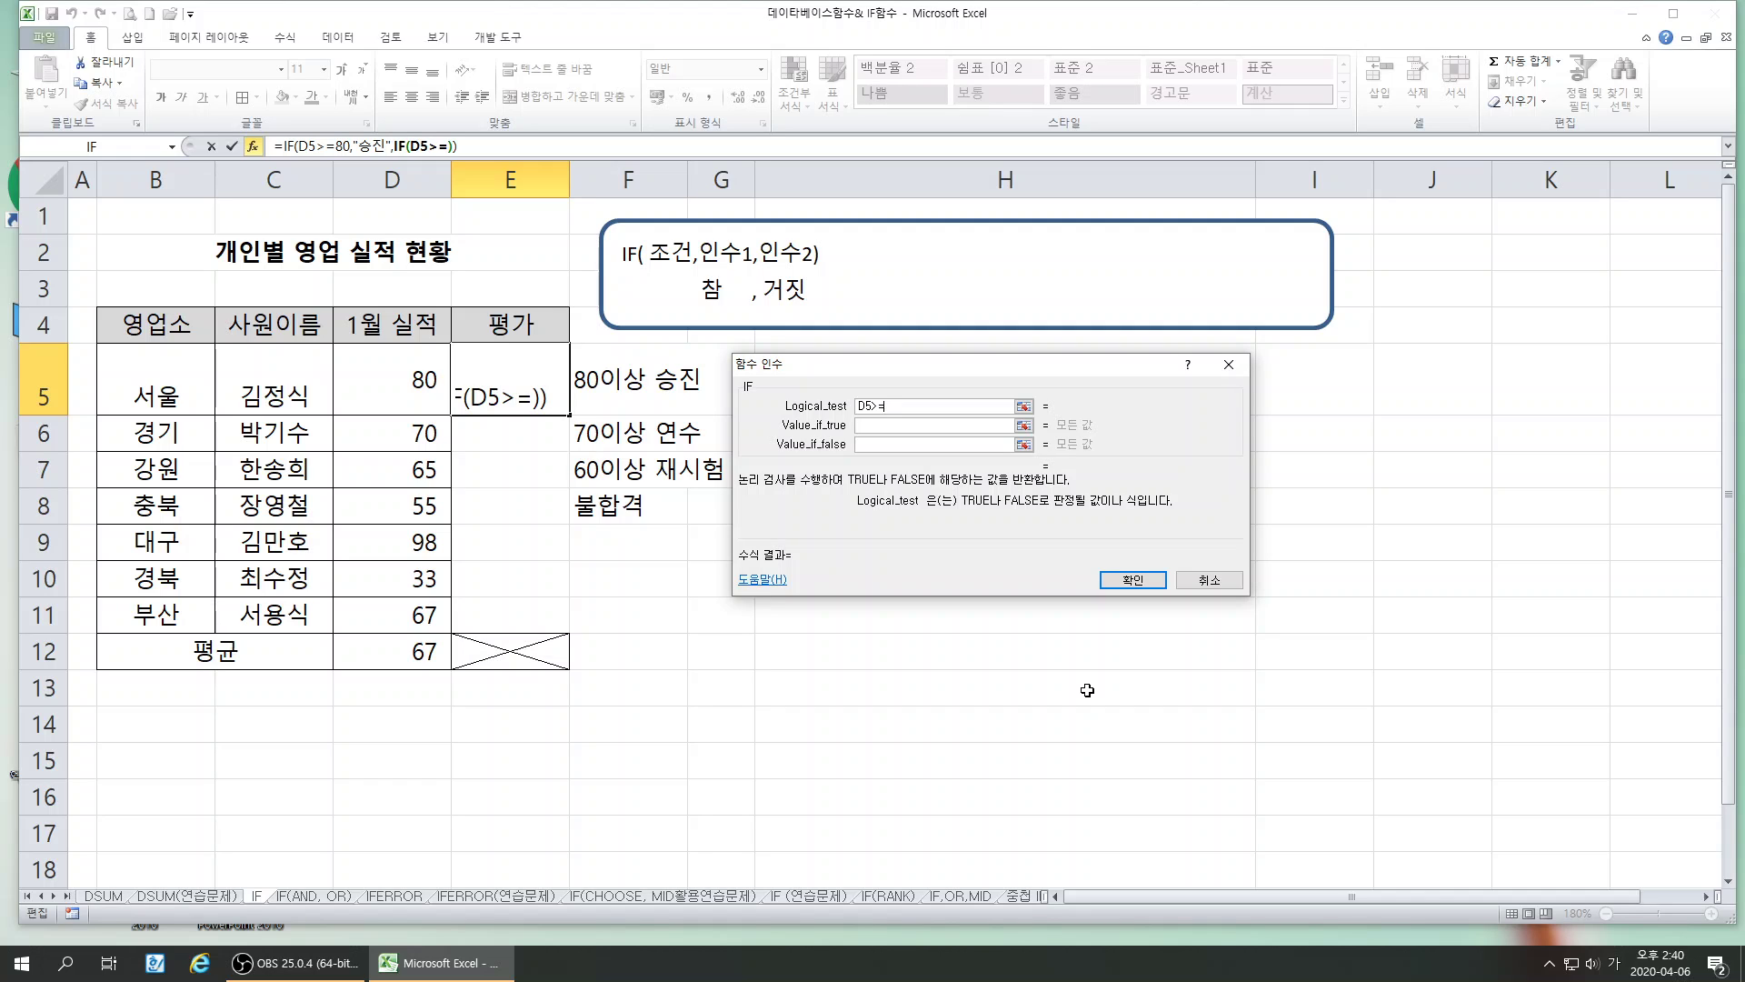
text(70)
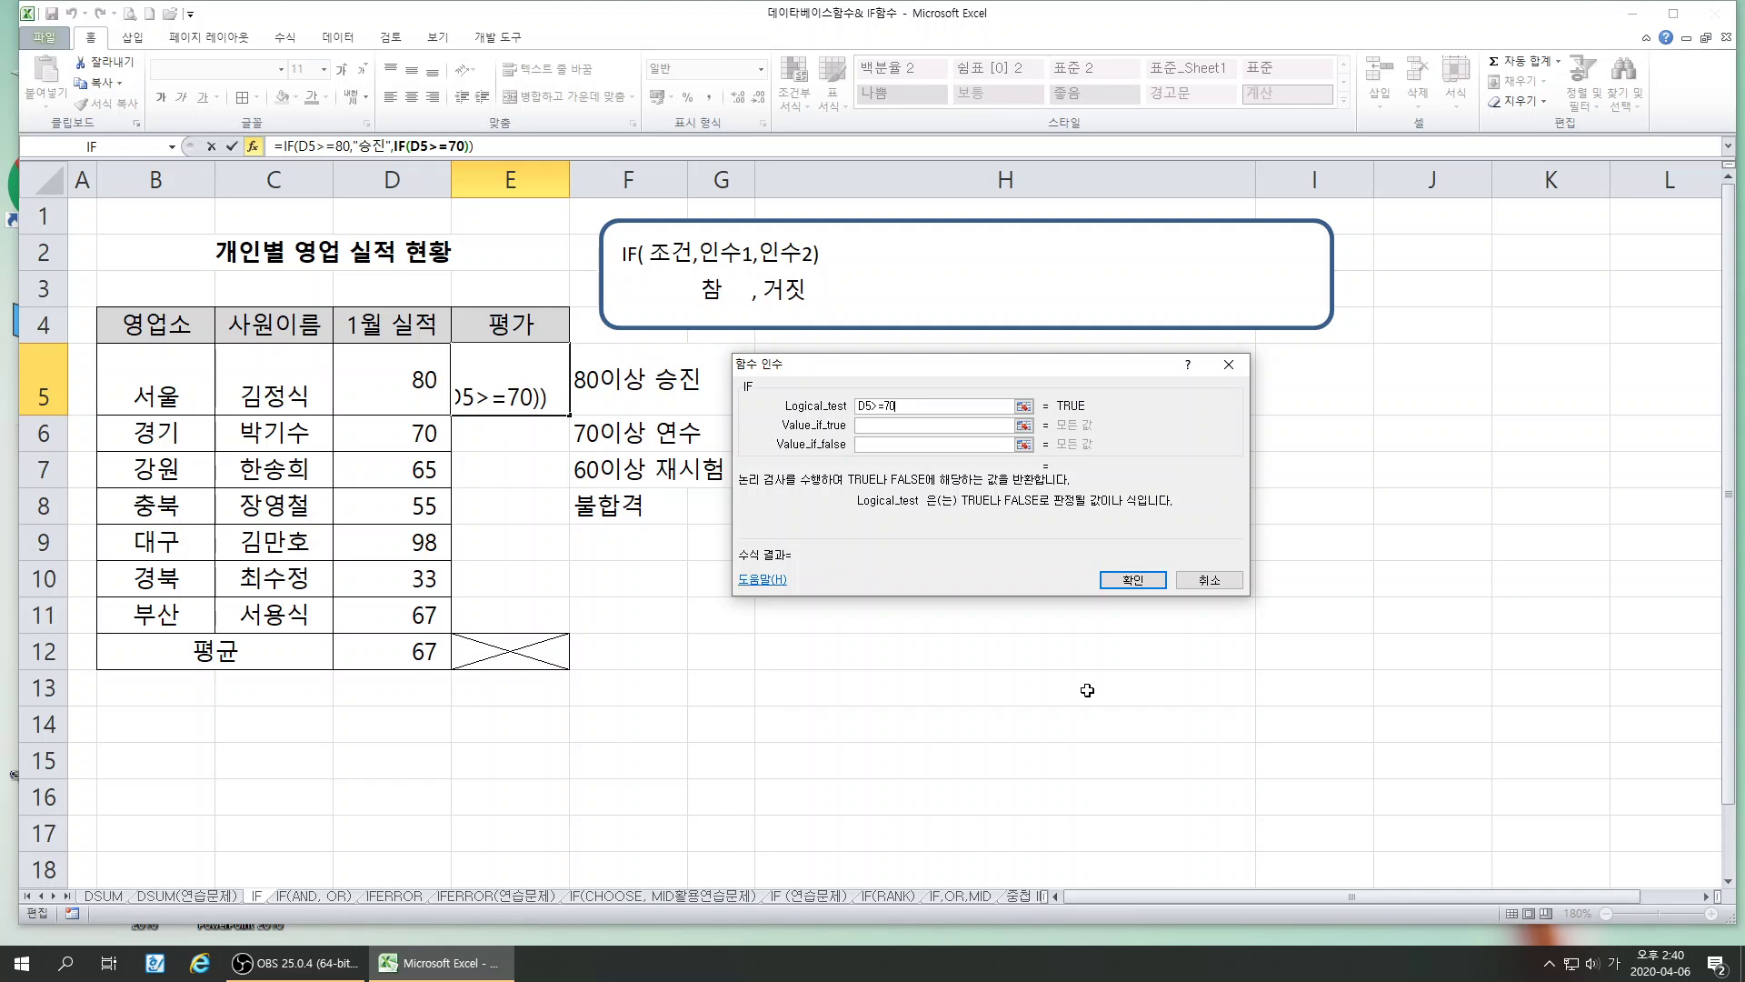
key(Tab)
text(연수)
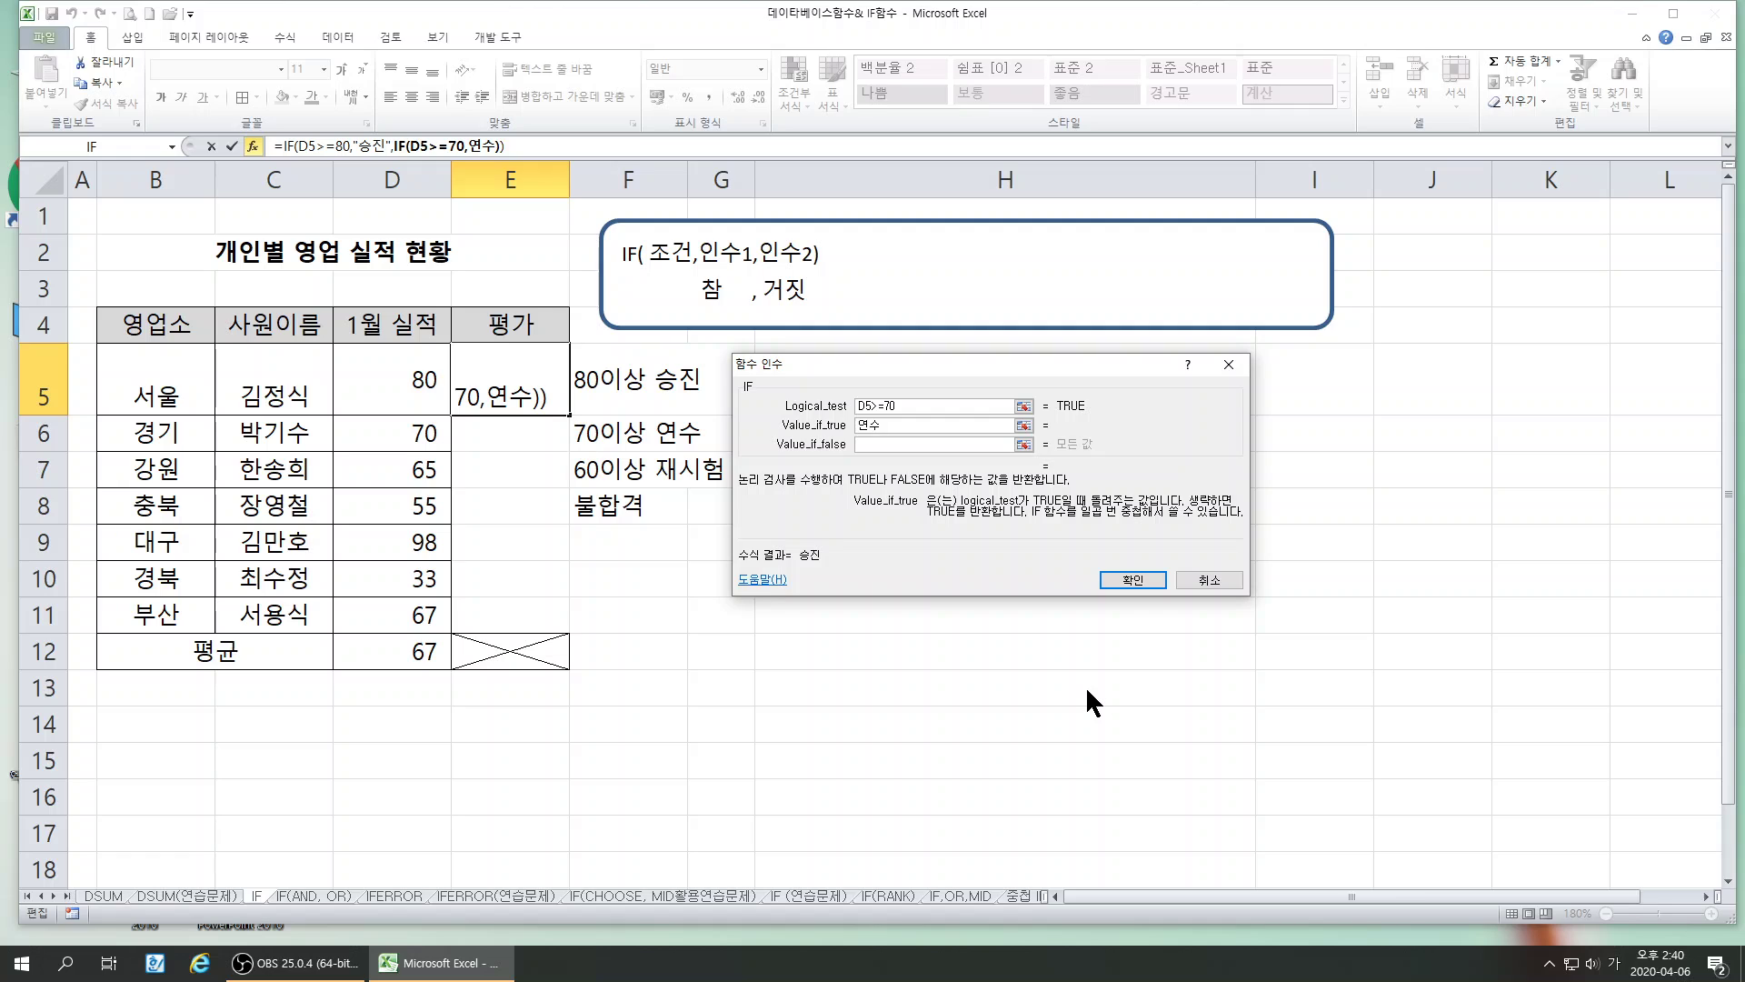
key(Tab)
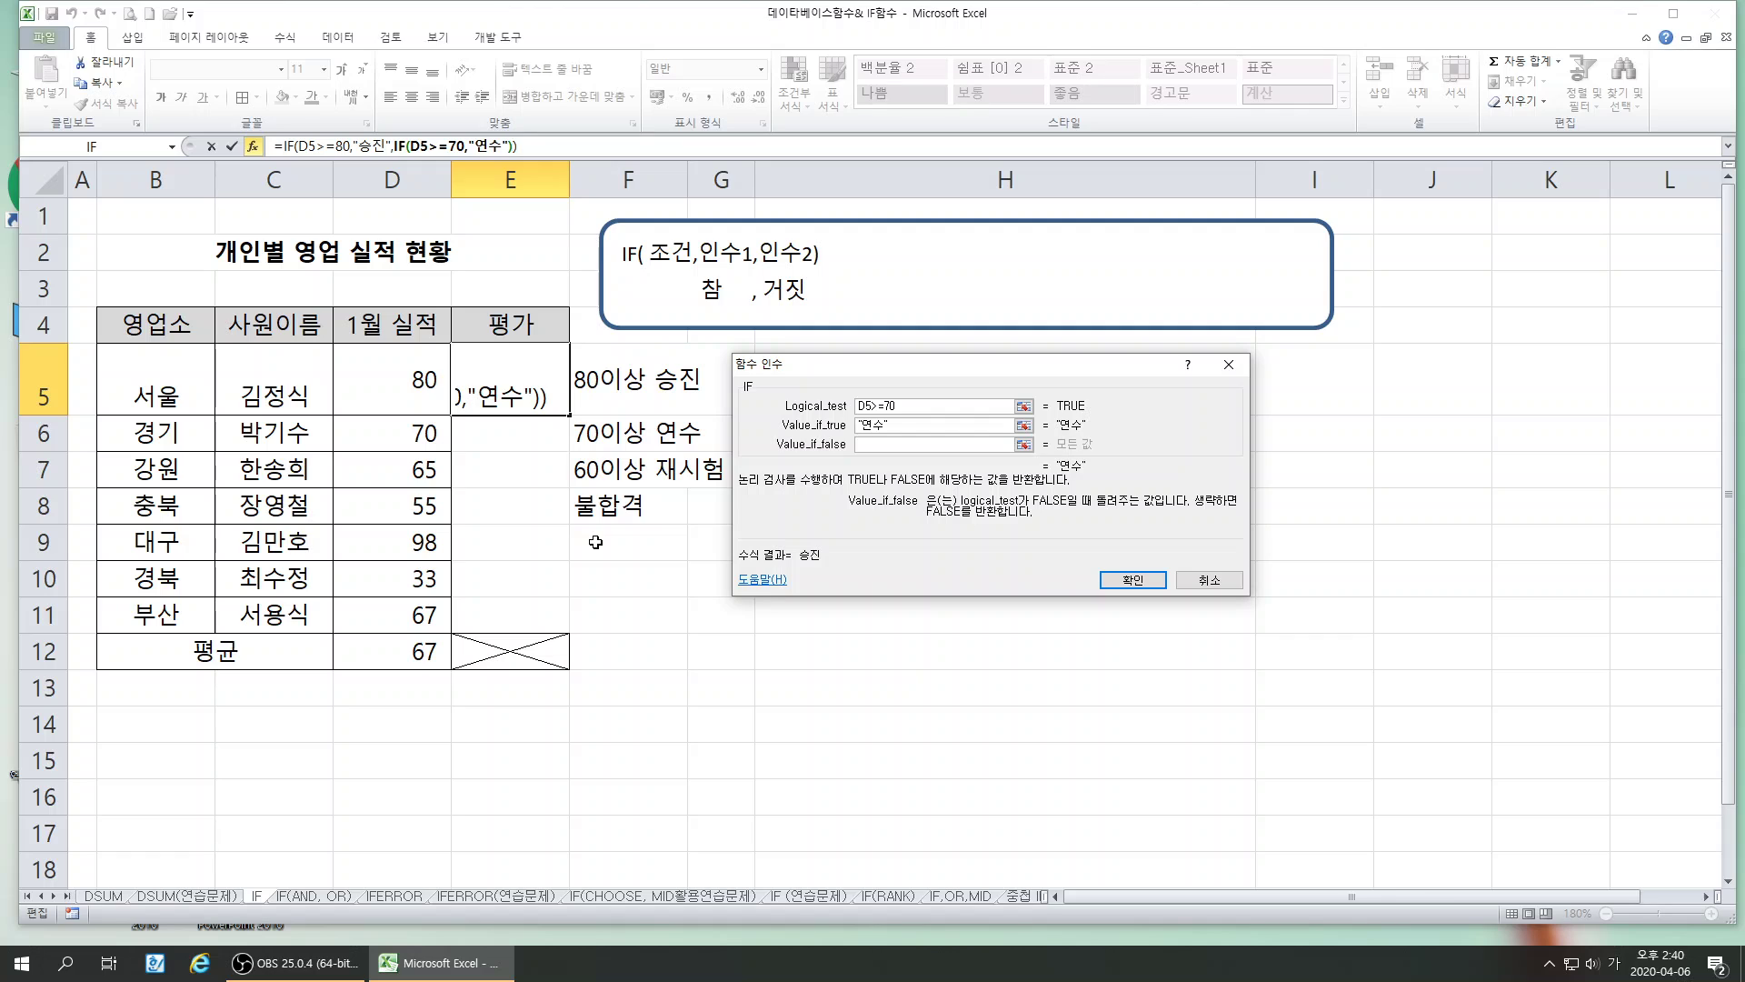
click(401, 379)
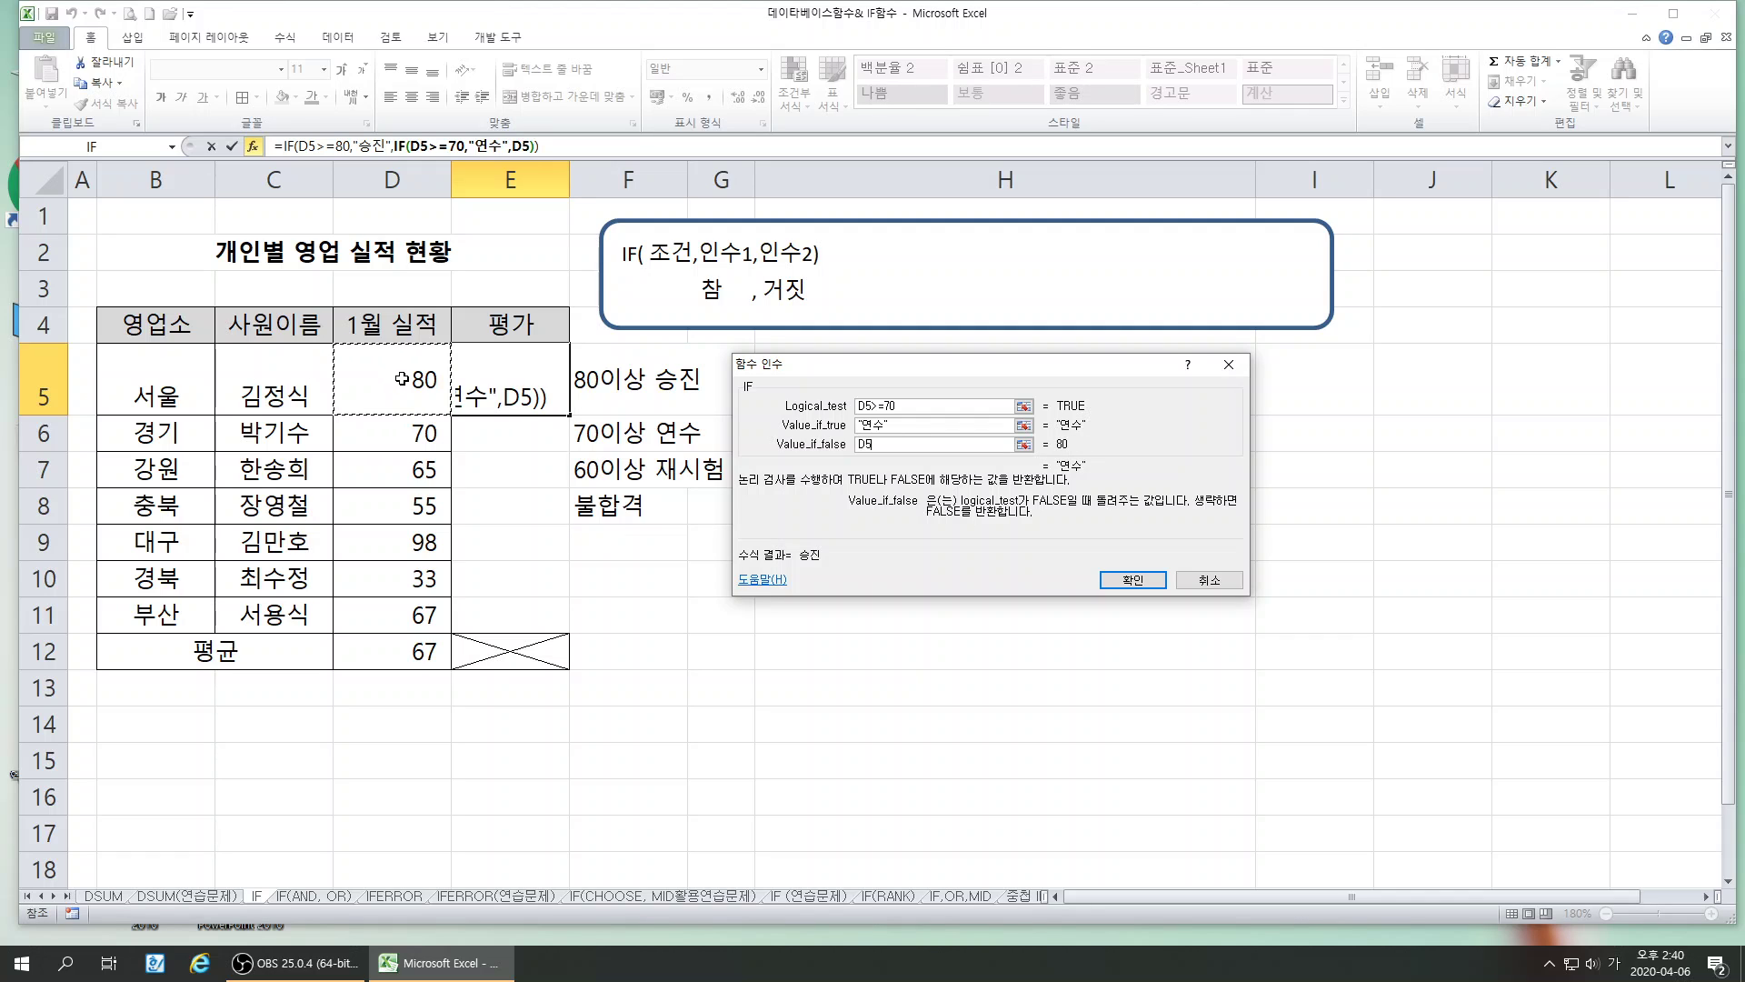
key(BackSpace)
key(BackSpace)
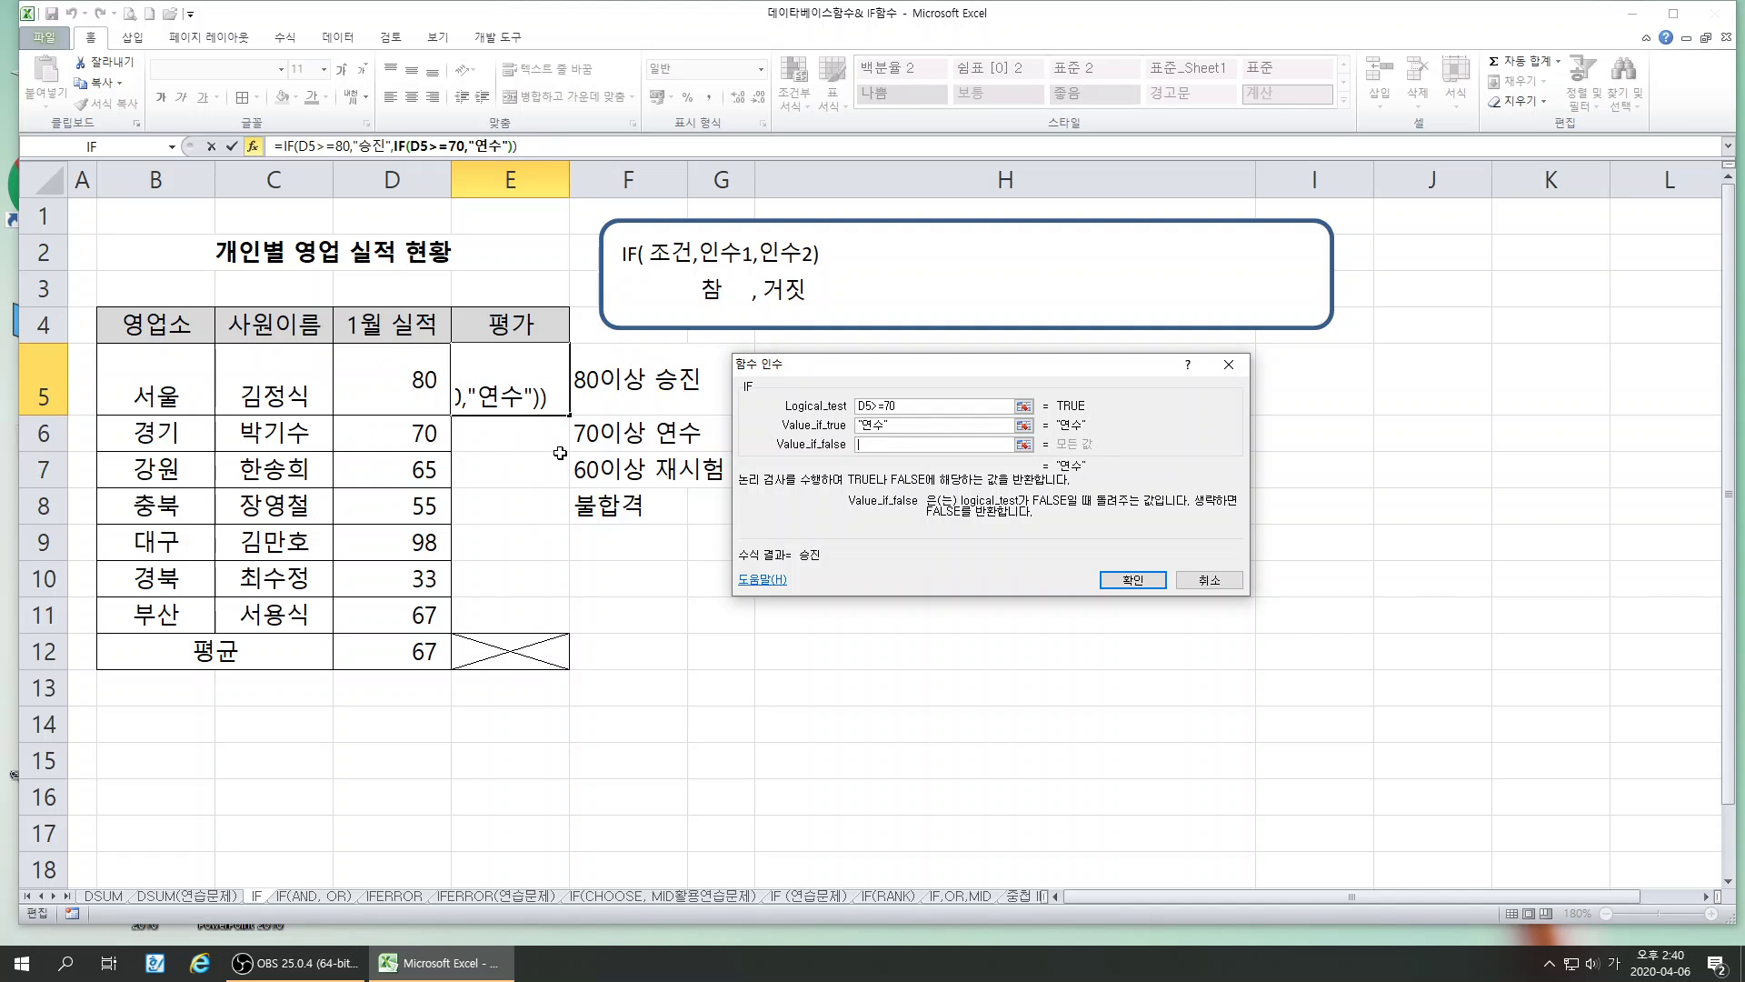
- Nest a third IF as the false value of the second IF, with condition D5>=60
click(91, 146)
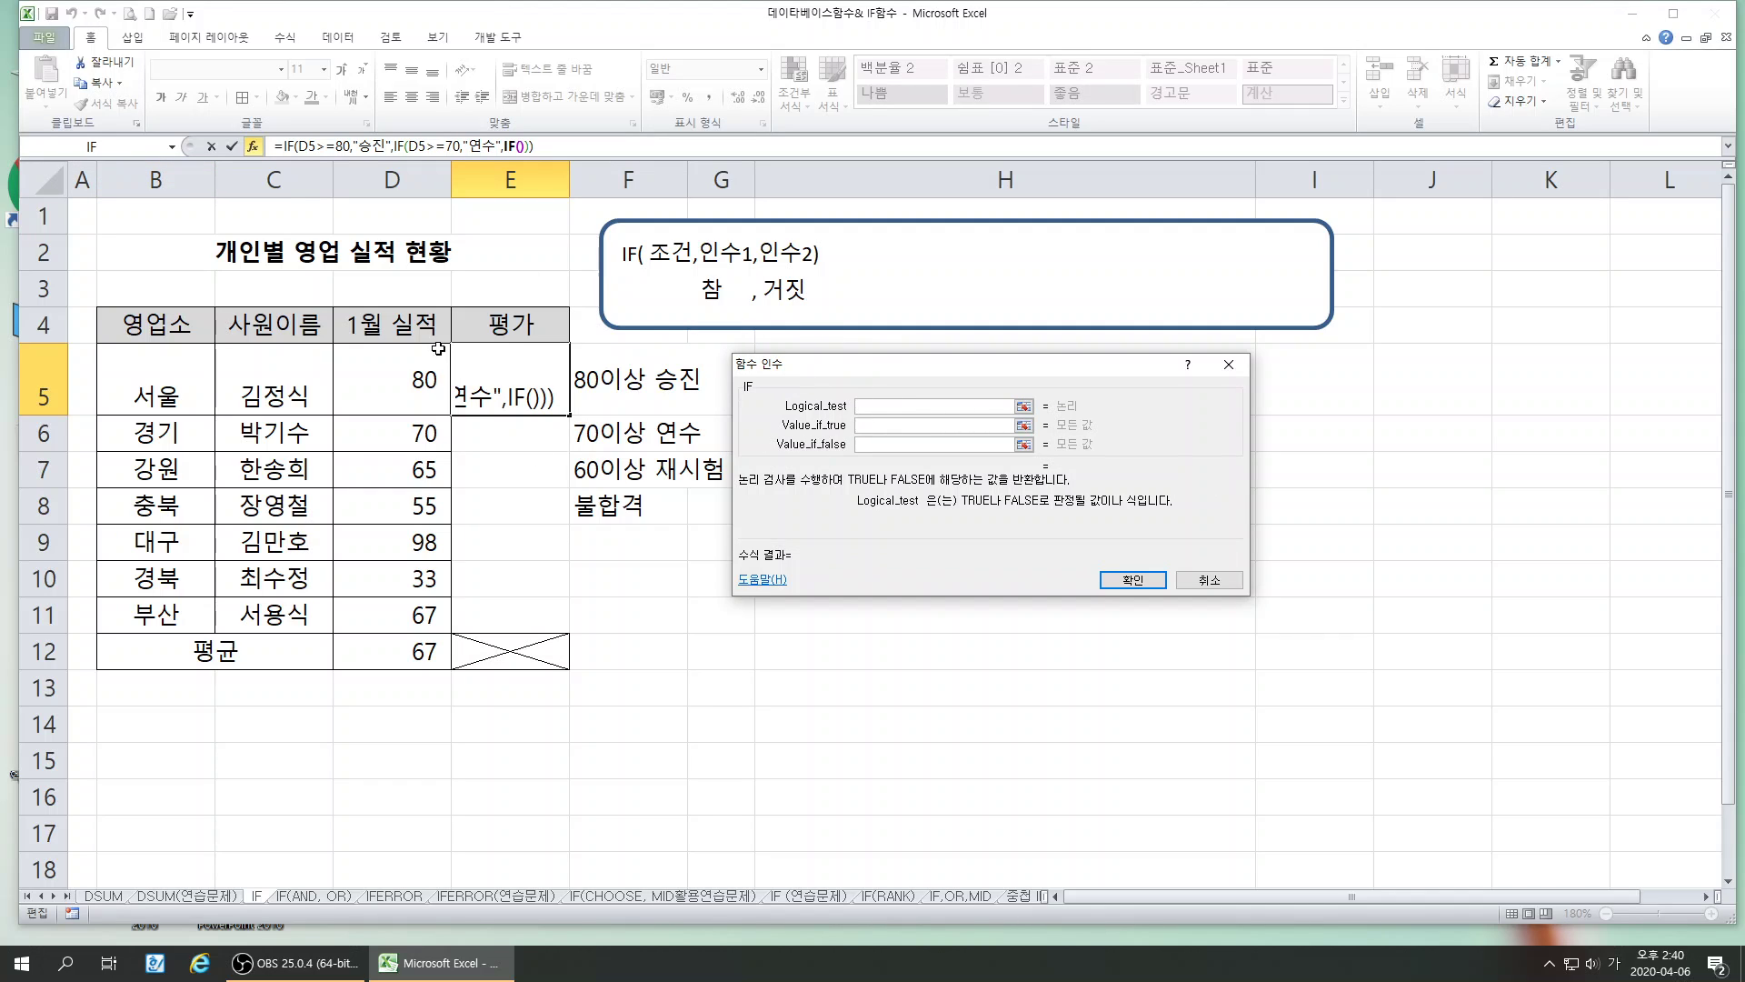
click(410, 374)
text(>=)
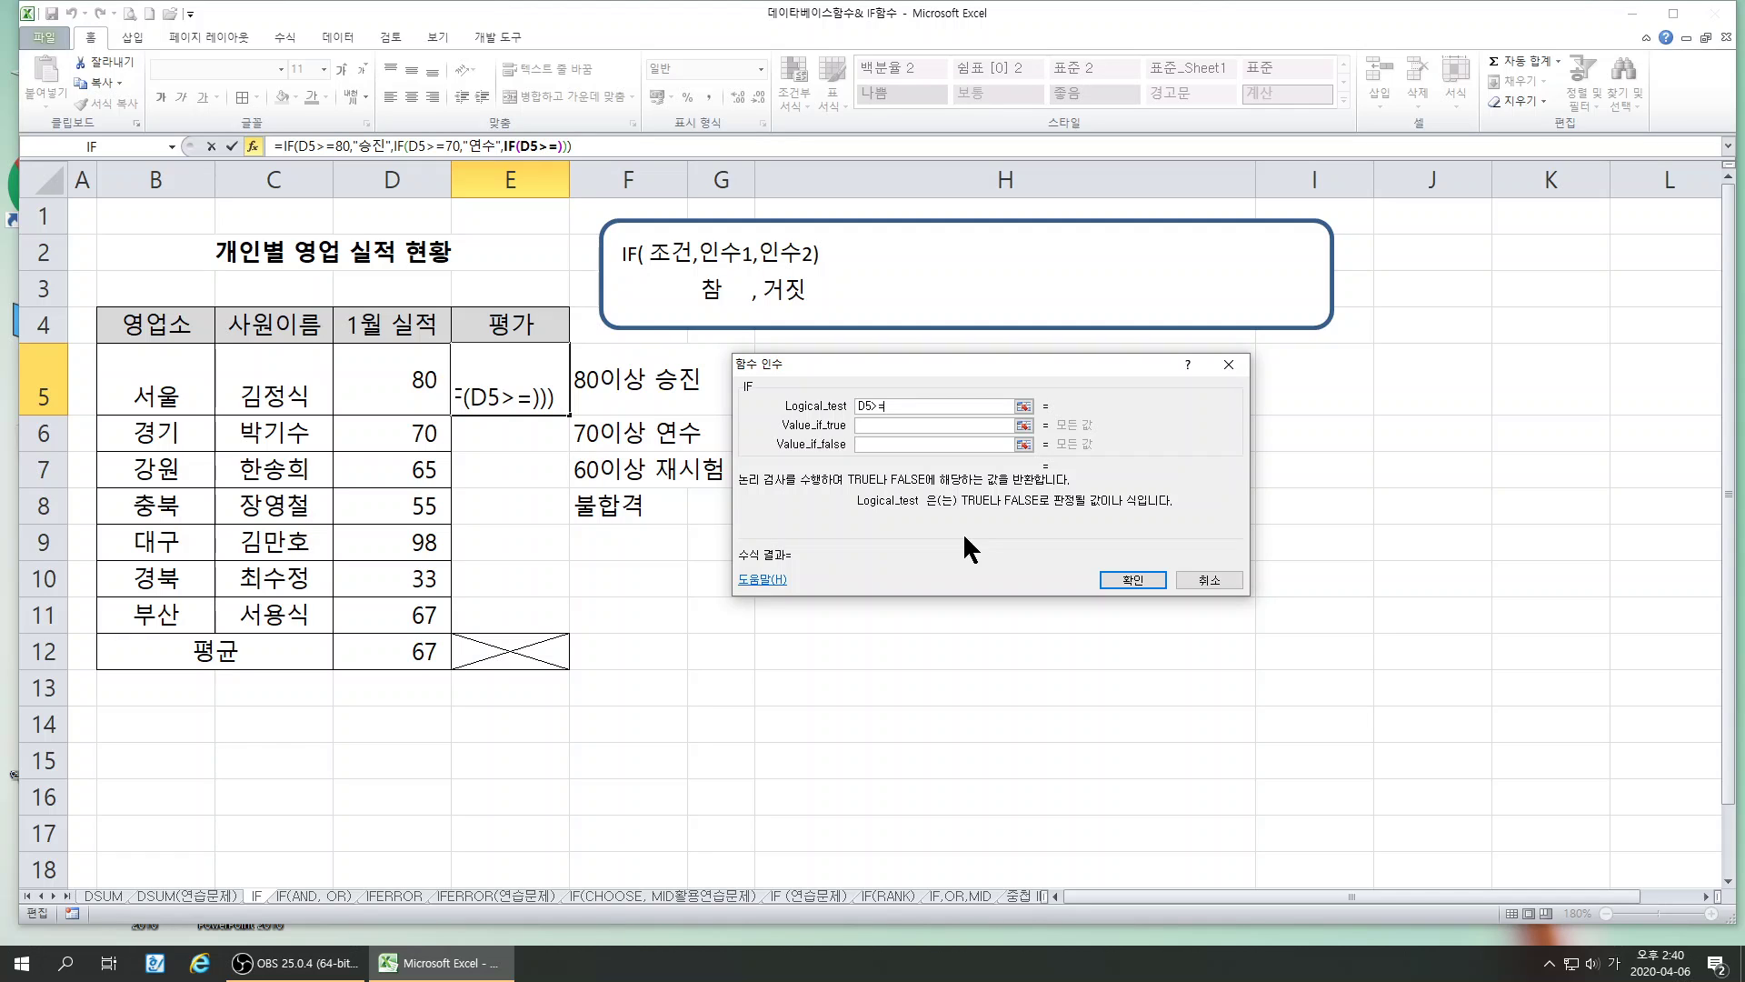
text(610)
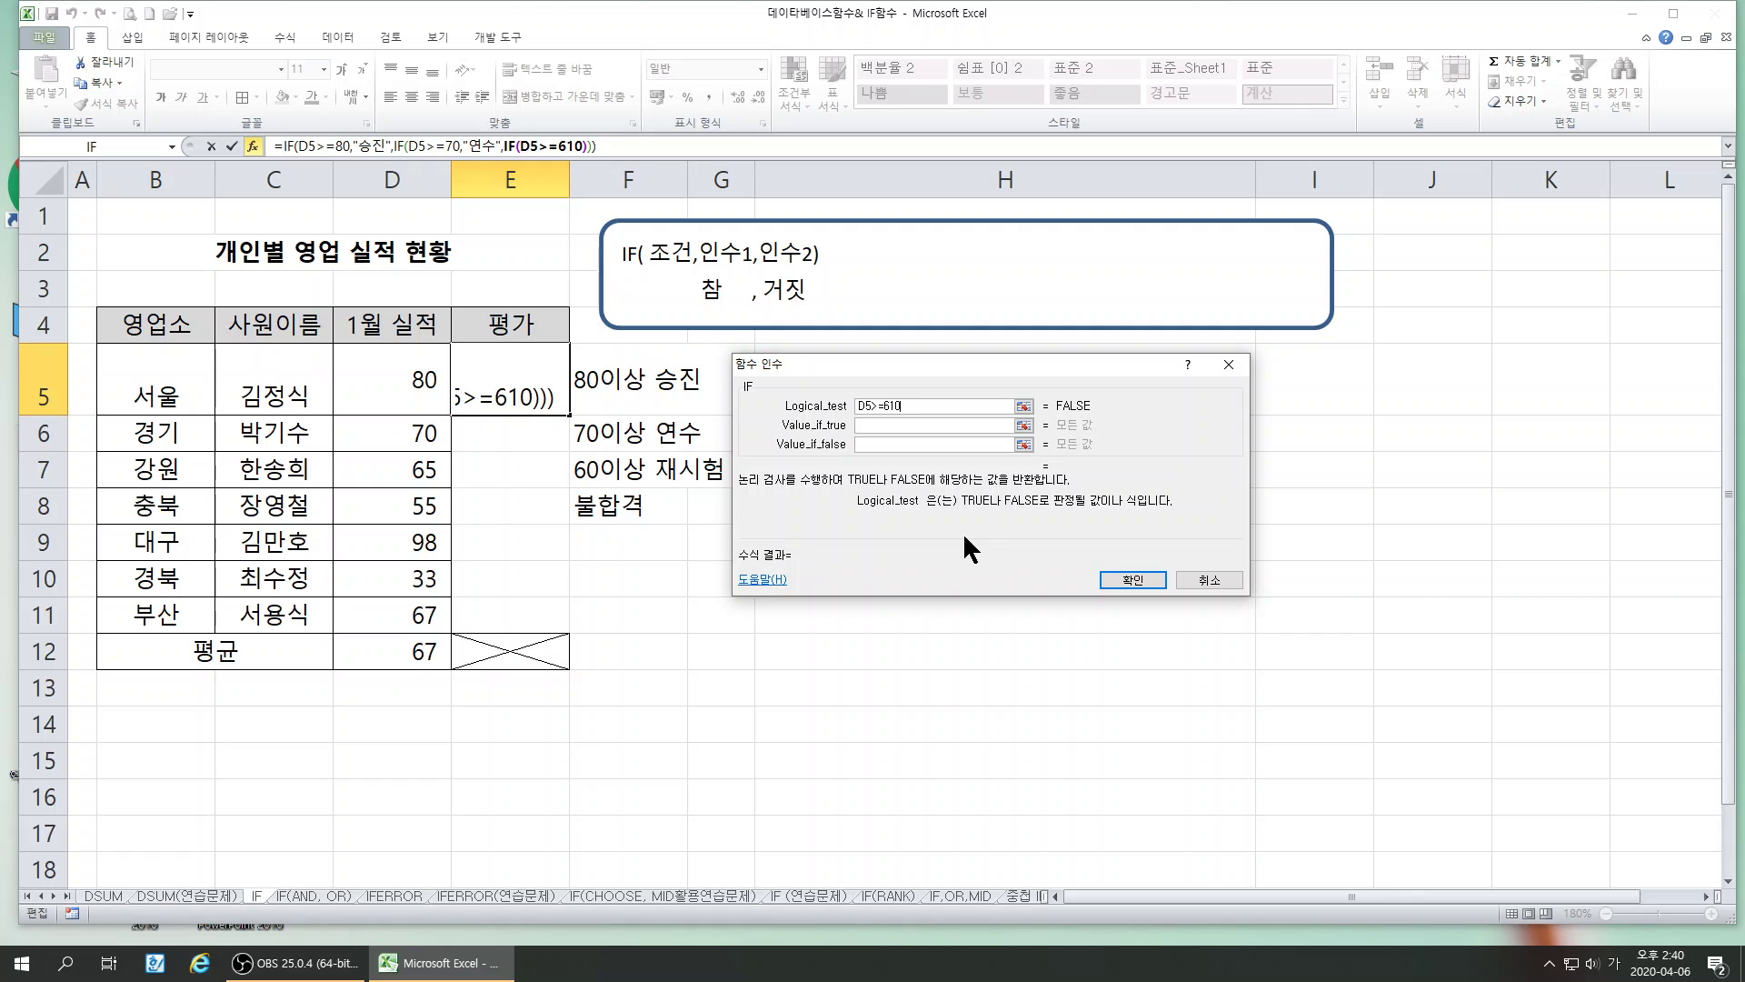
key(BackSpace)
key(BackSpace)
text(0)
key(Tab)
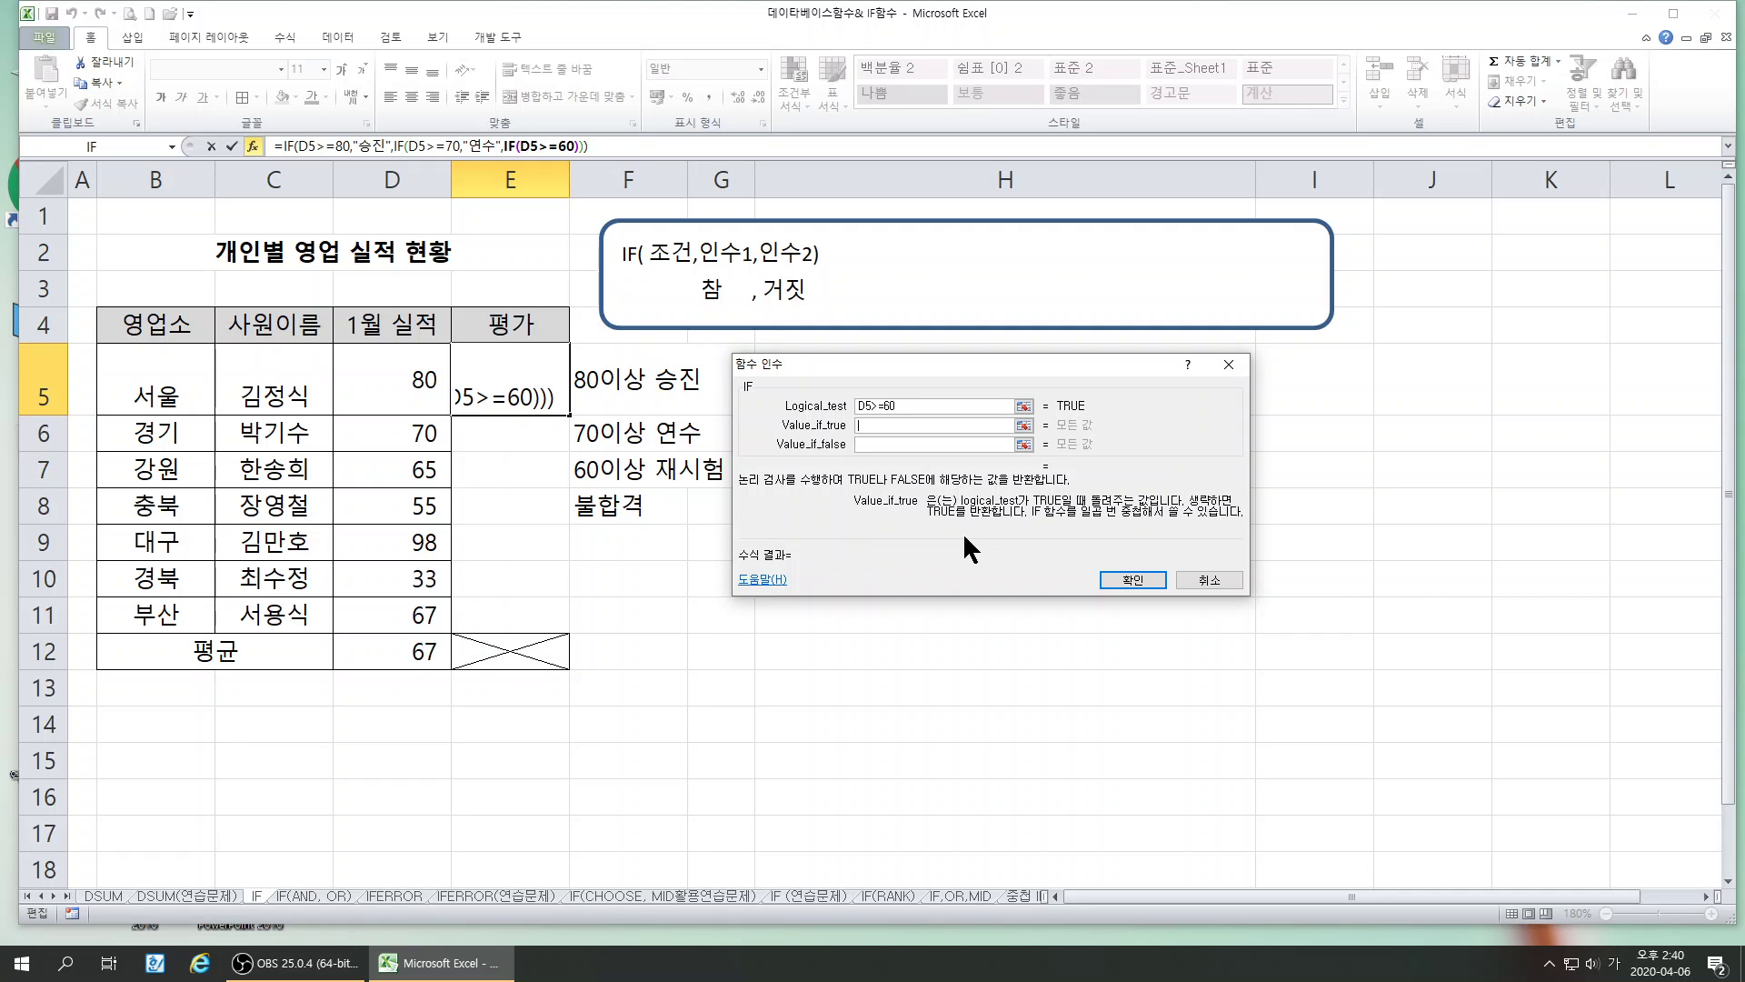
- Complete the third IF with true value 재시험 and false value 불합격, and fill the E5 formula down to E11
text(재시험)
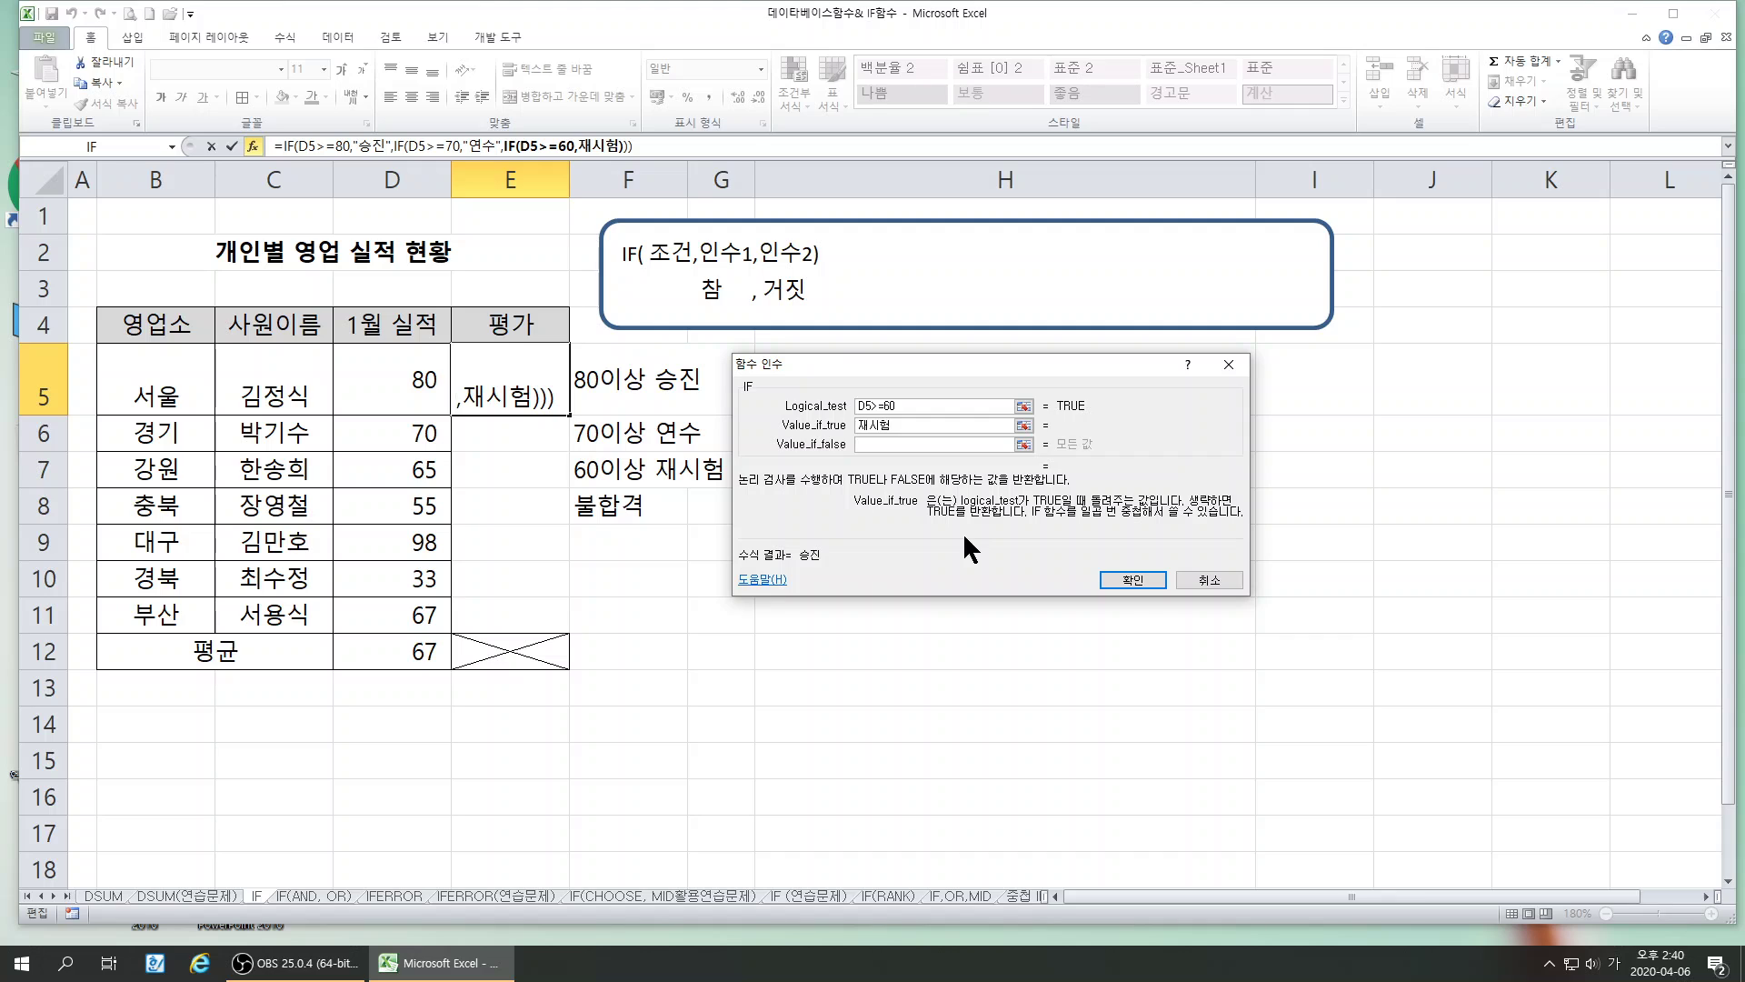
key(Tab)
text(불)
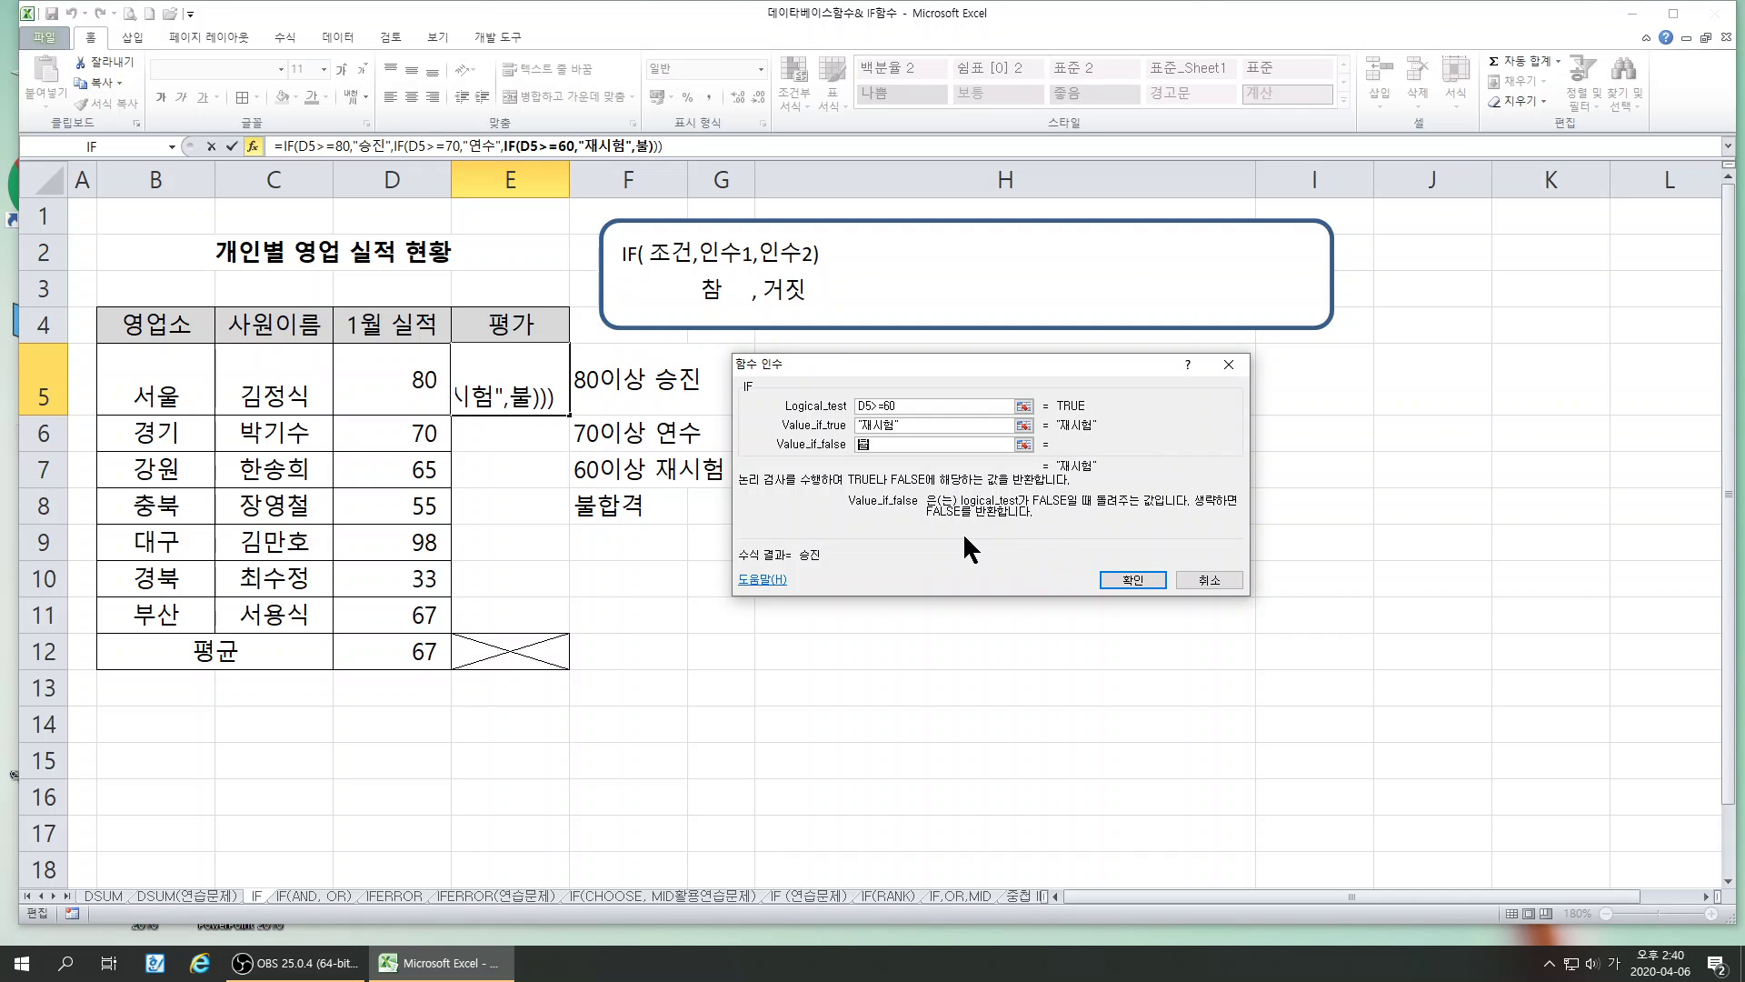
text(합격)
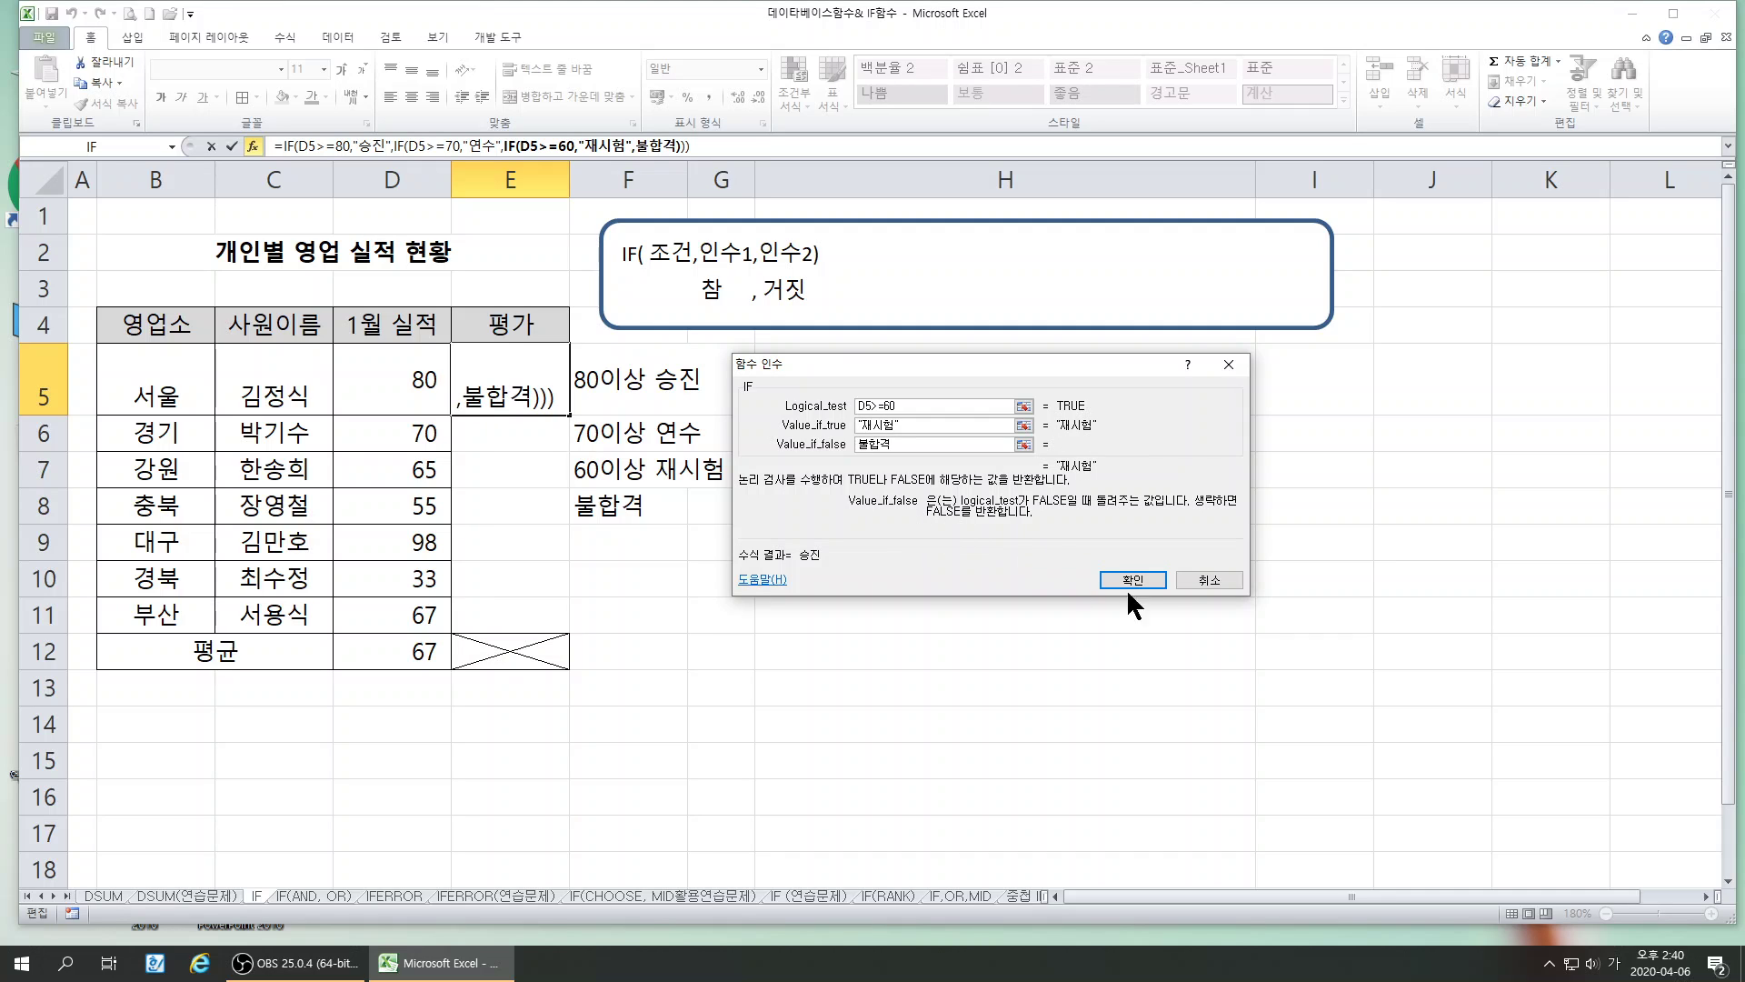
click(1147, 578)
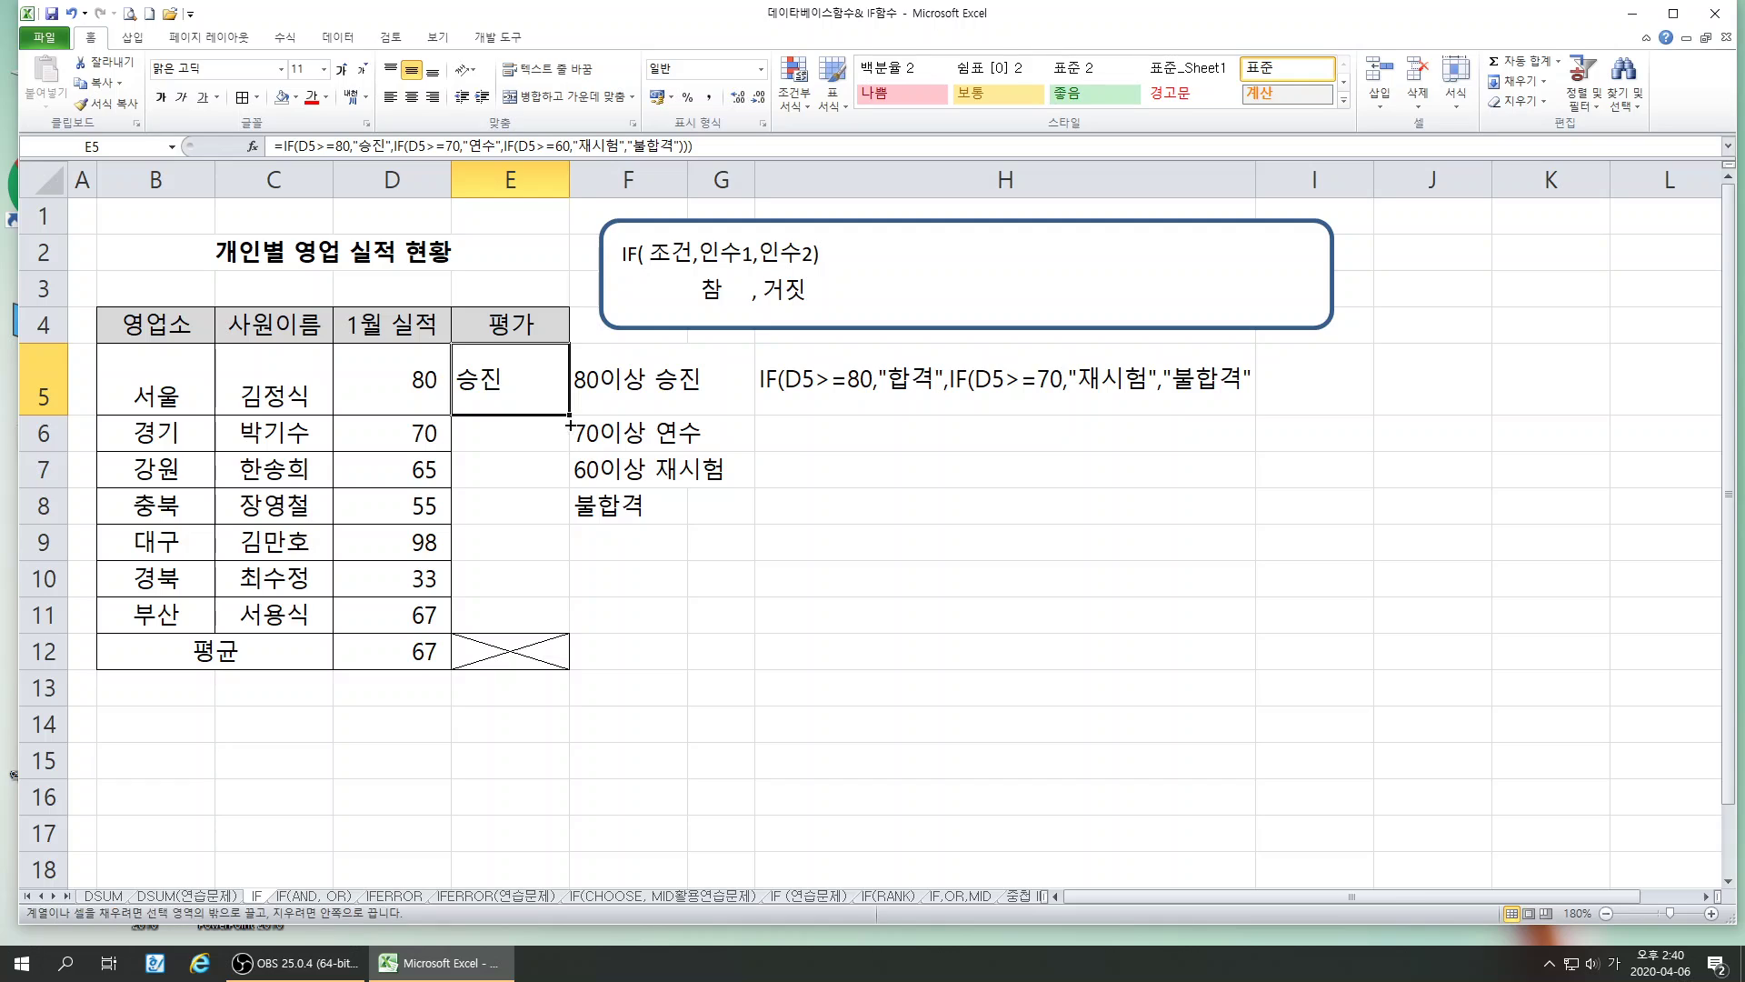
drag(571, 424, 565, 632)
click(955, 824)
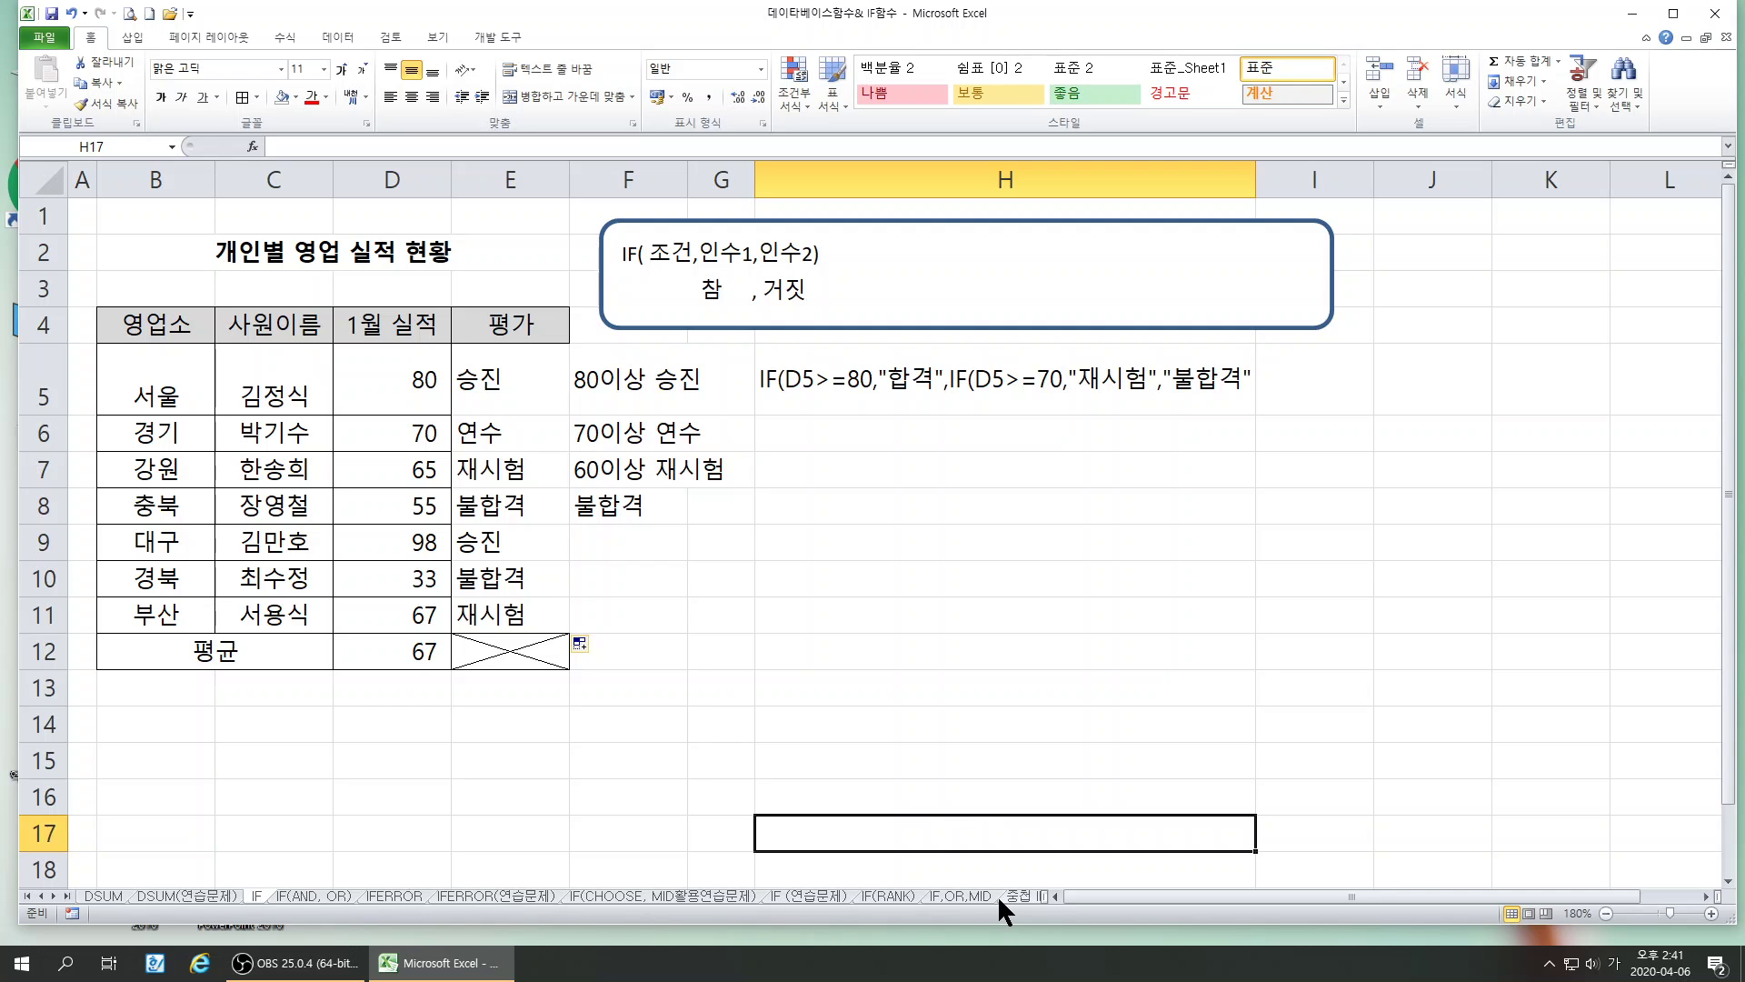
click(726, 718)
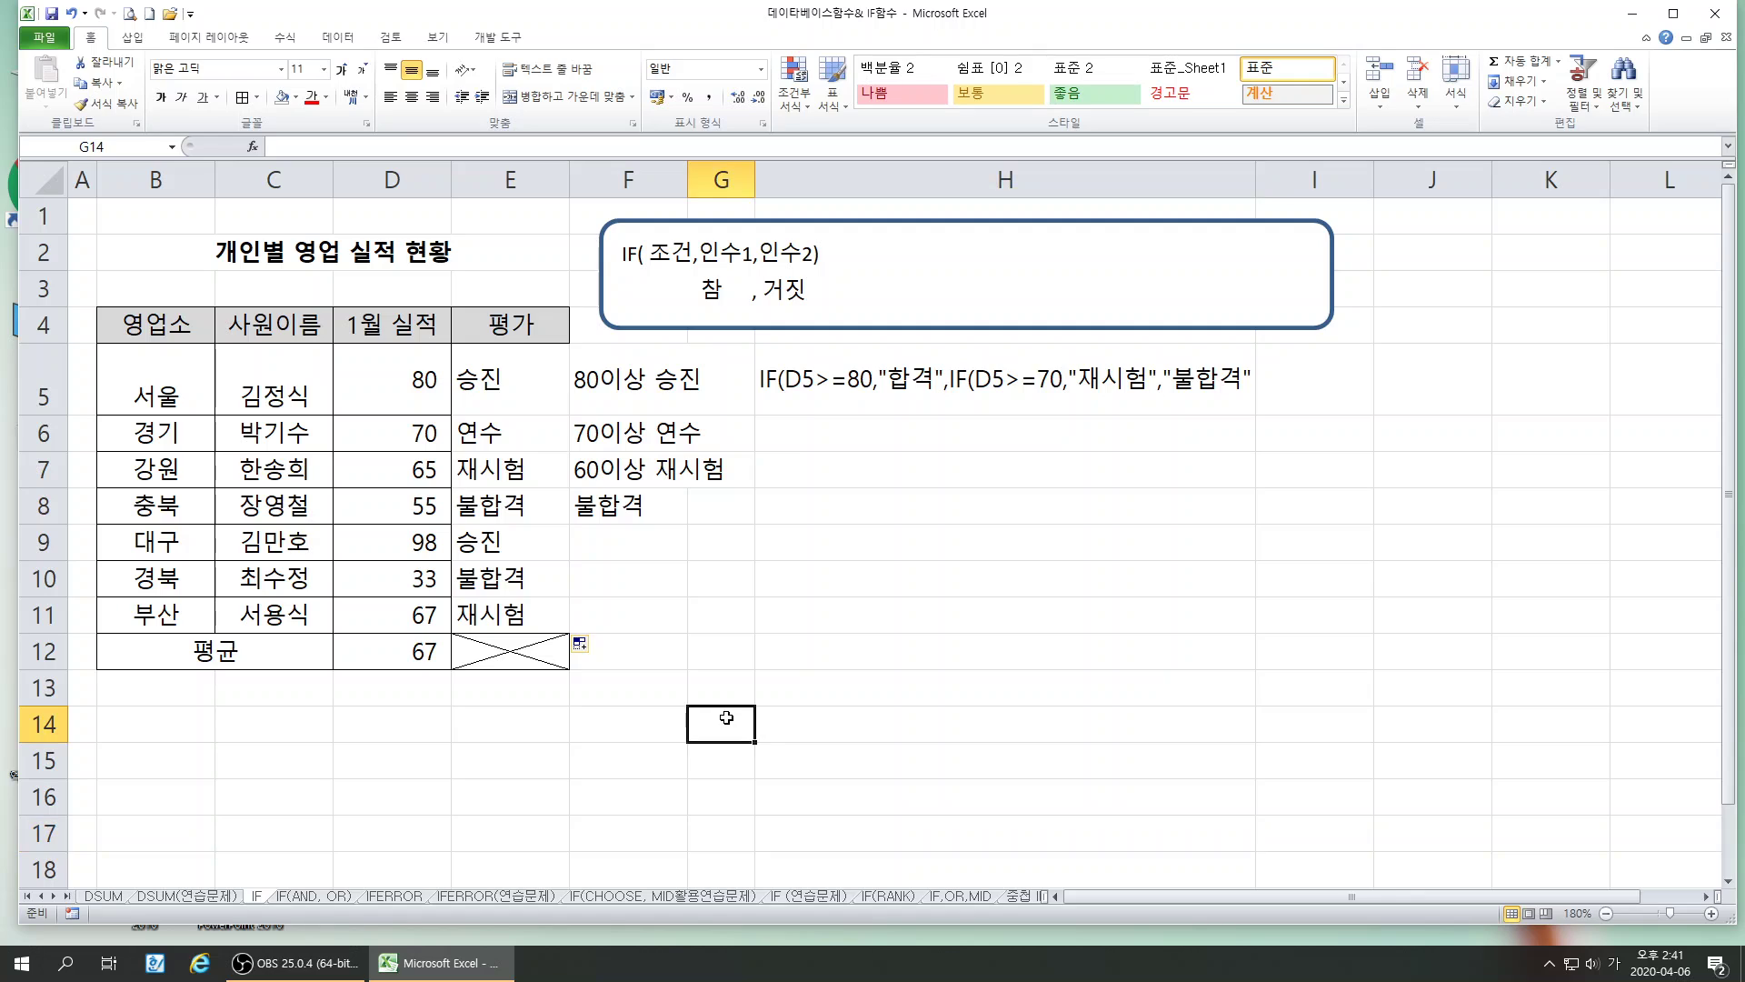
click(555, 771)
click(658, 691)
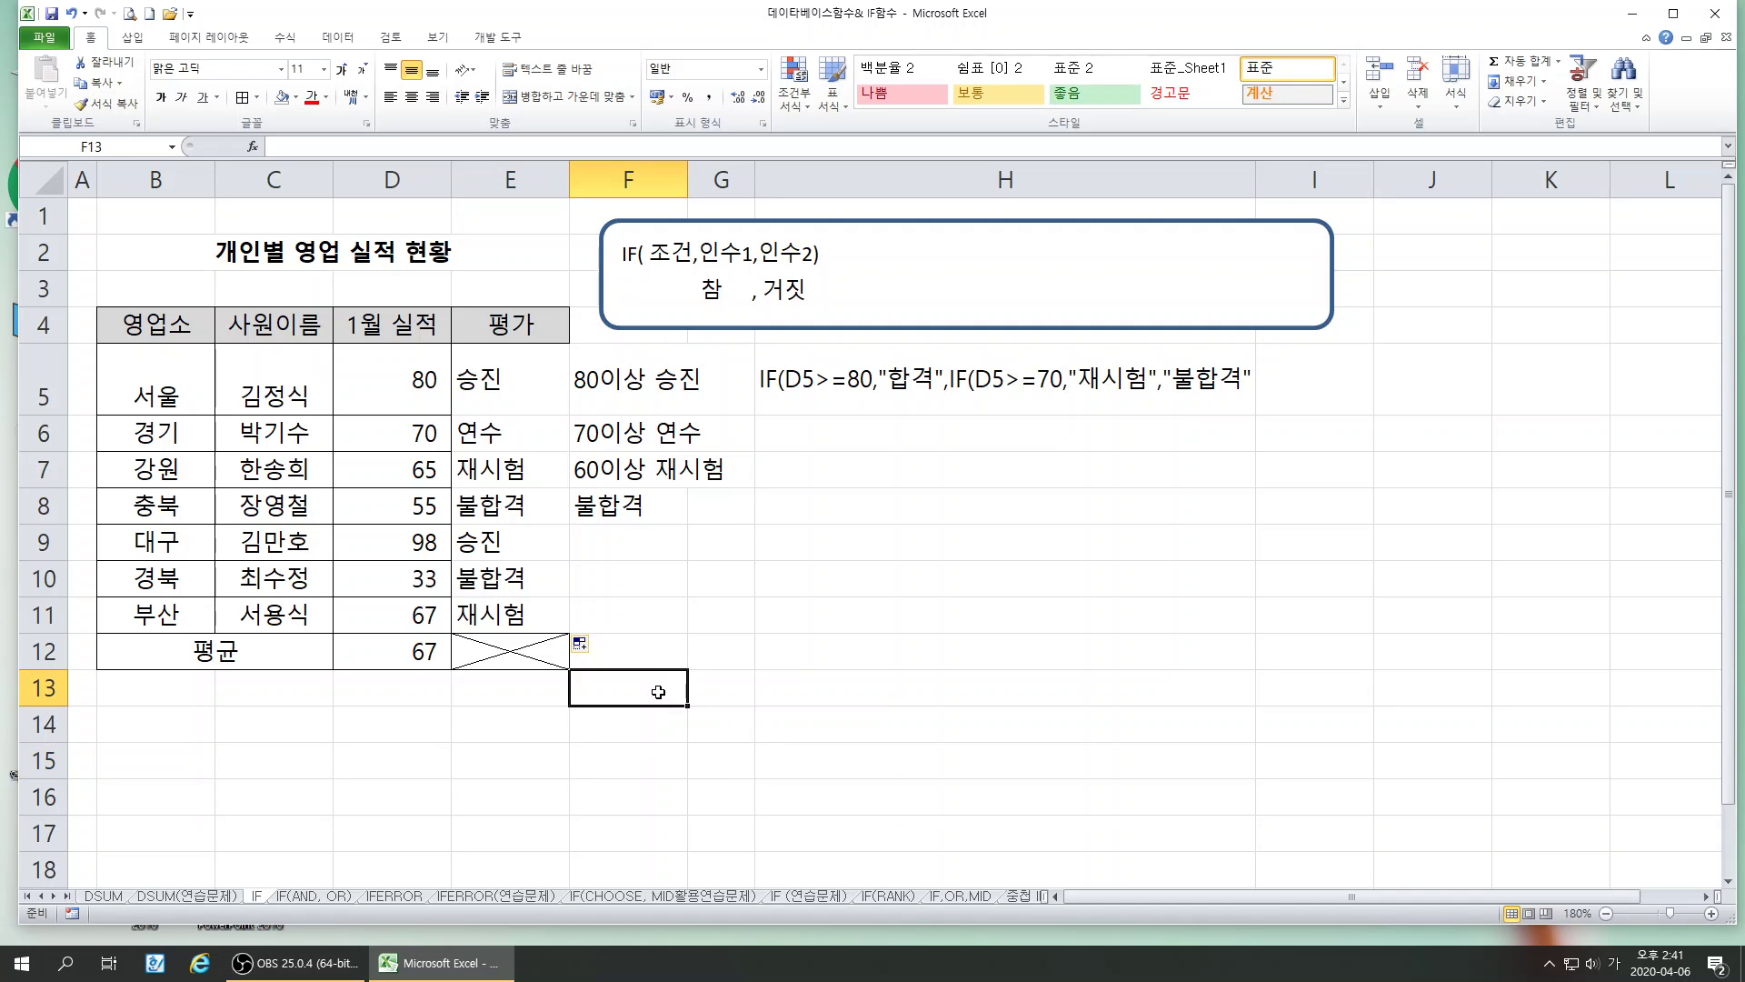
click(844, 700)
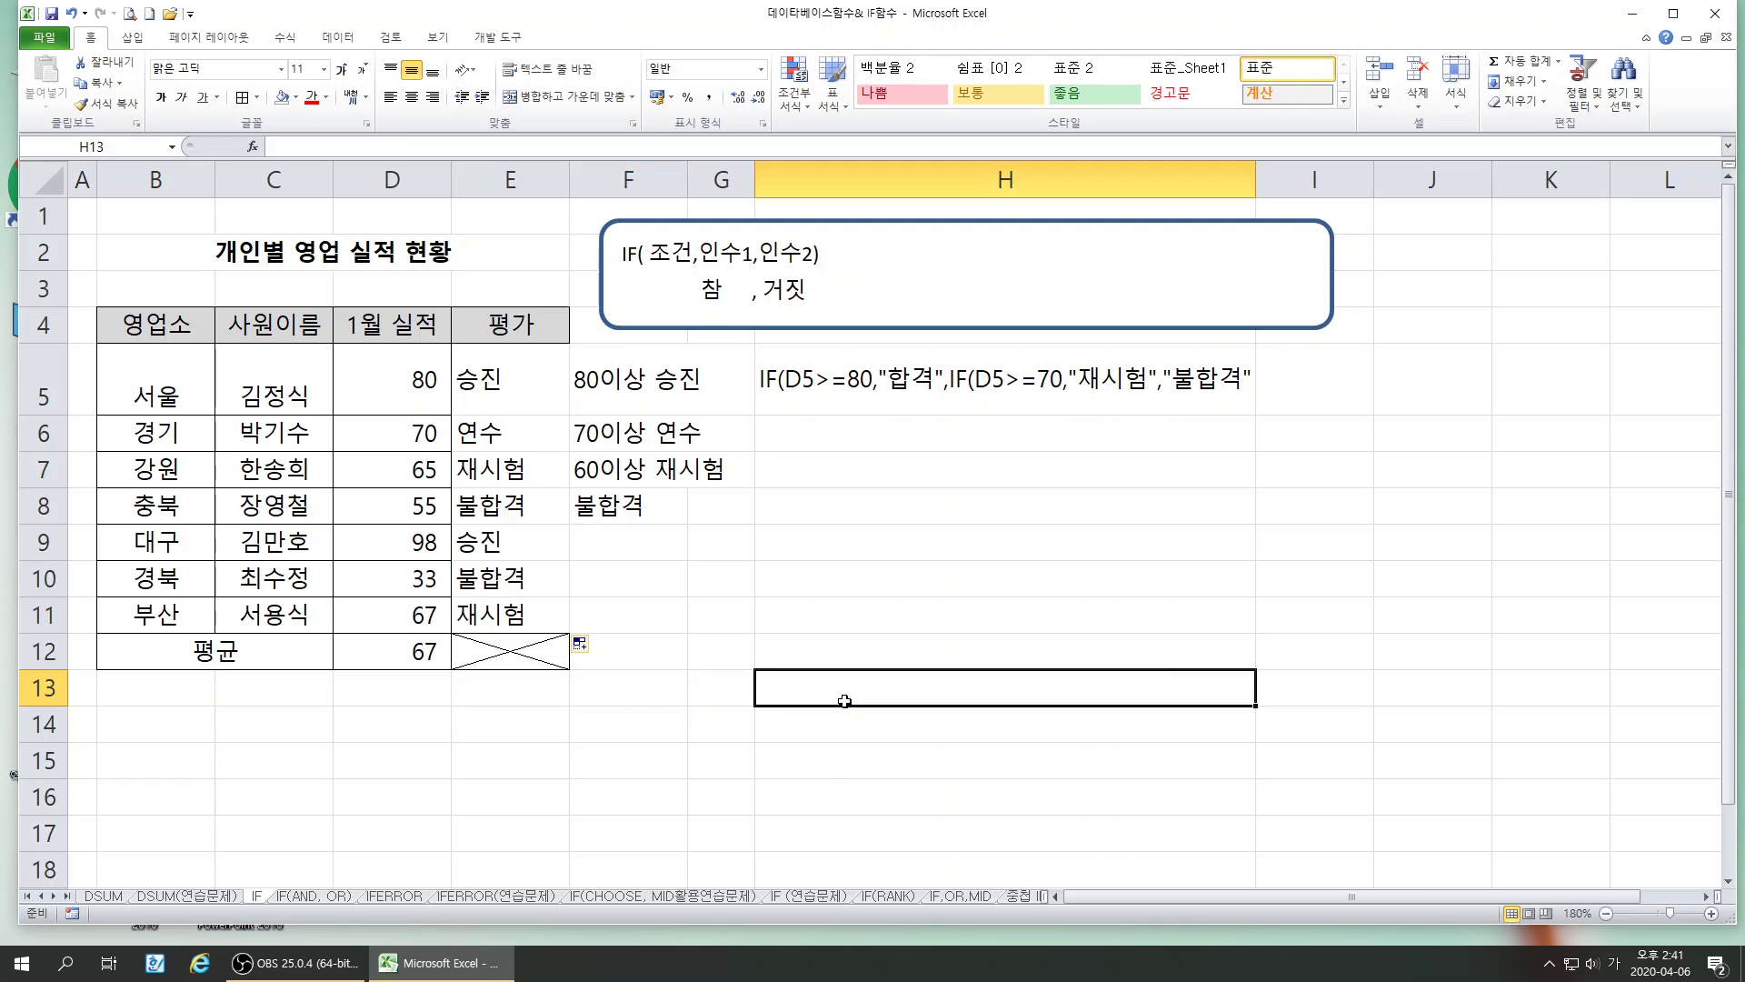
click(627, 614)
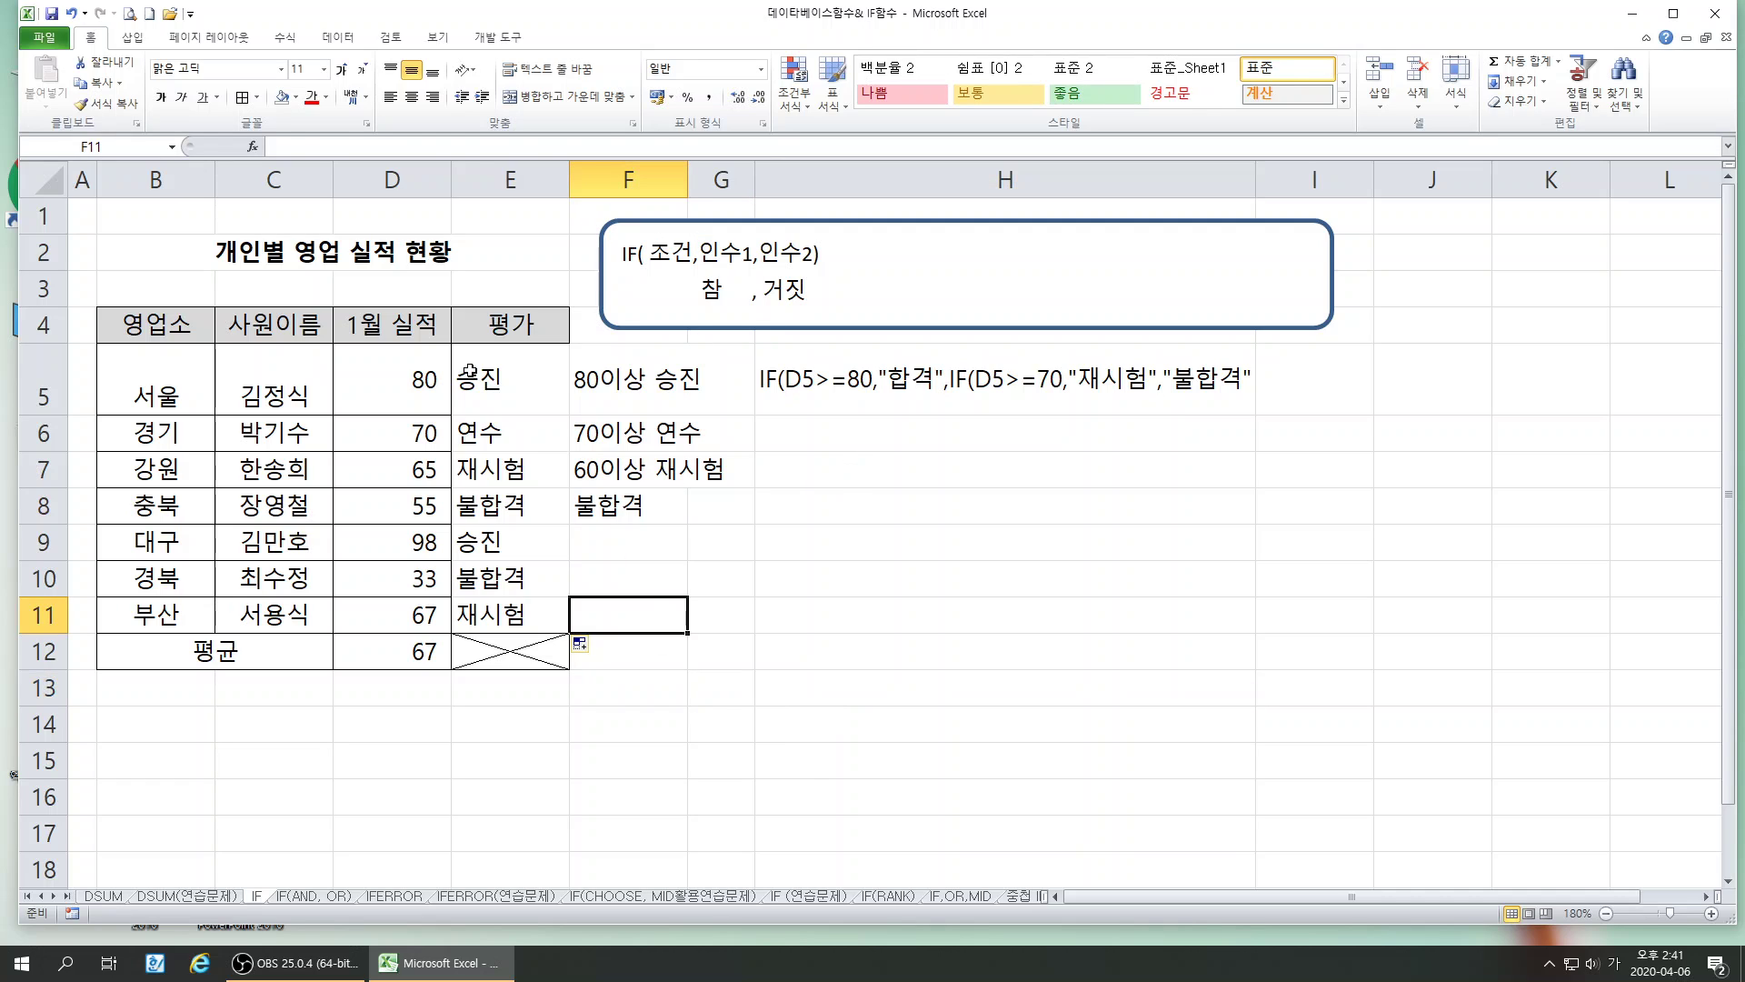
- Clear the 평가 results and criterion notes in E5:F11 and the written-out formula in H5
drag(509, 381, 961, 585)
click(738, 648)
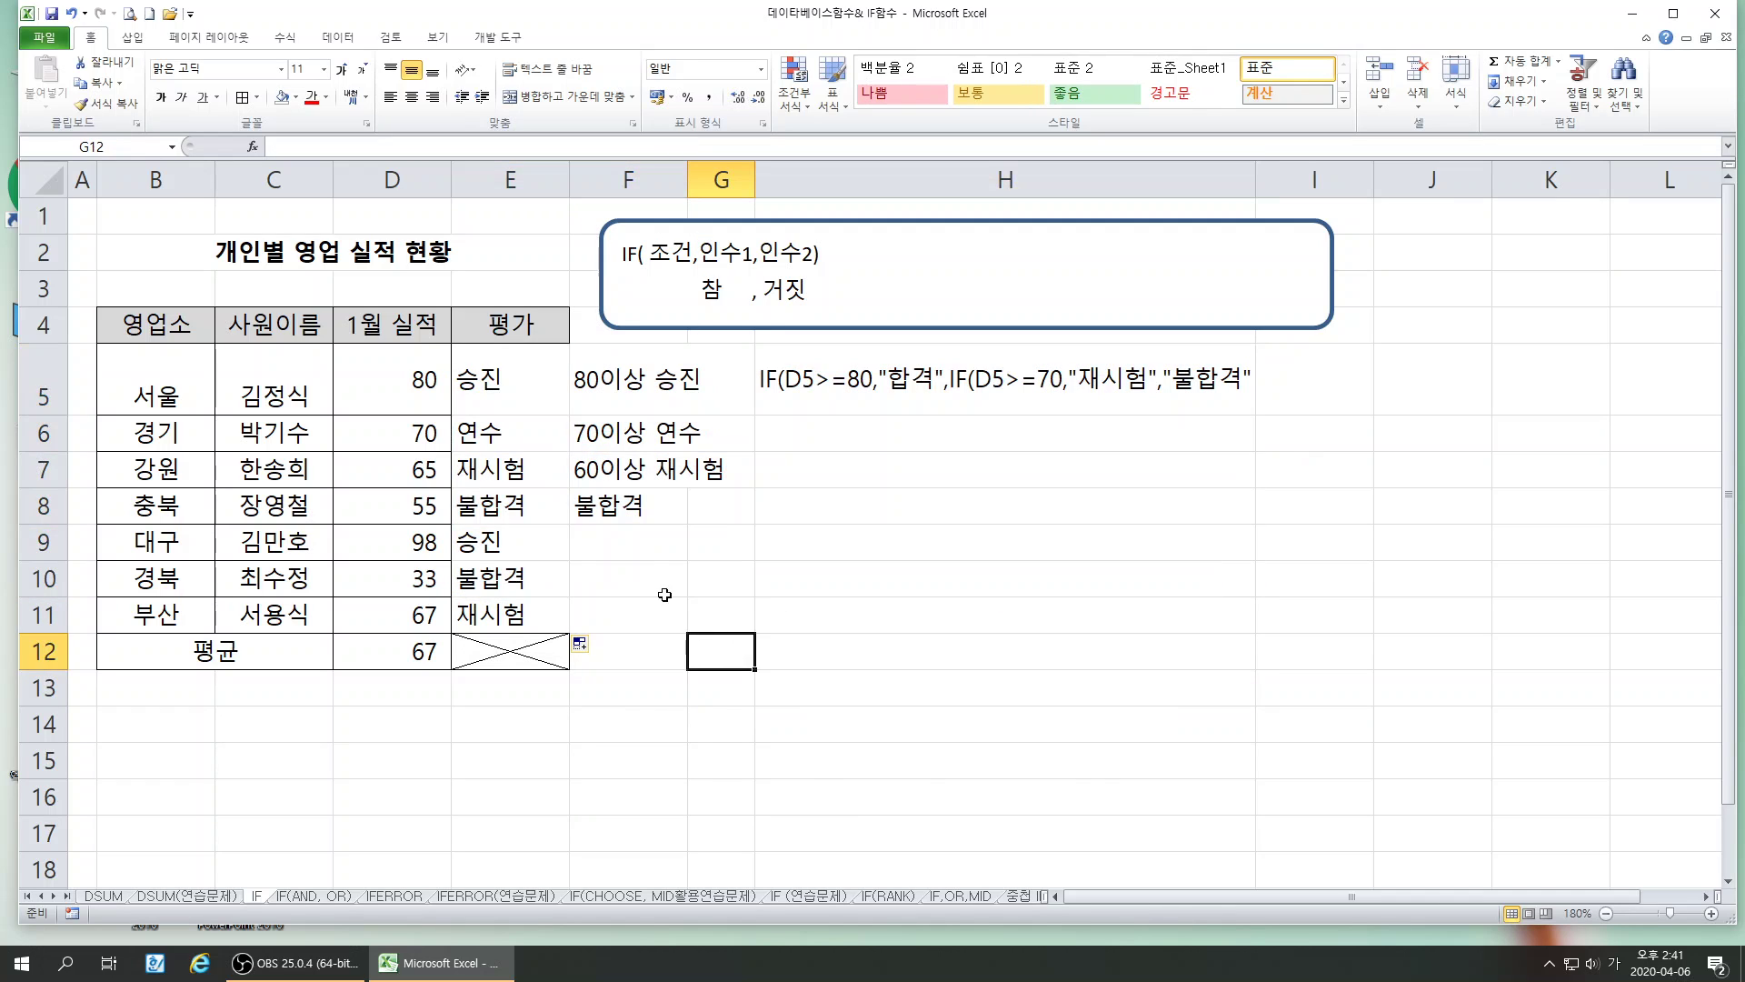
drag(502, 391, 677, 602)
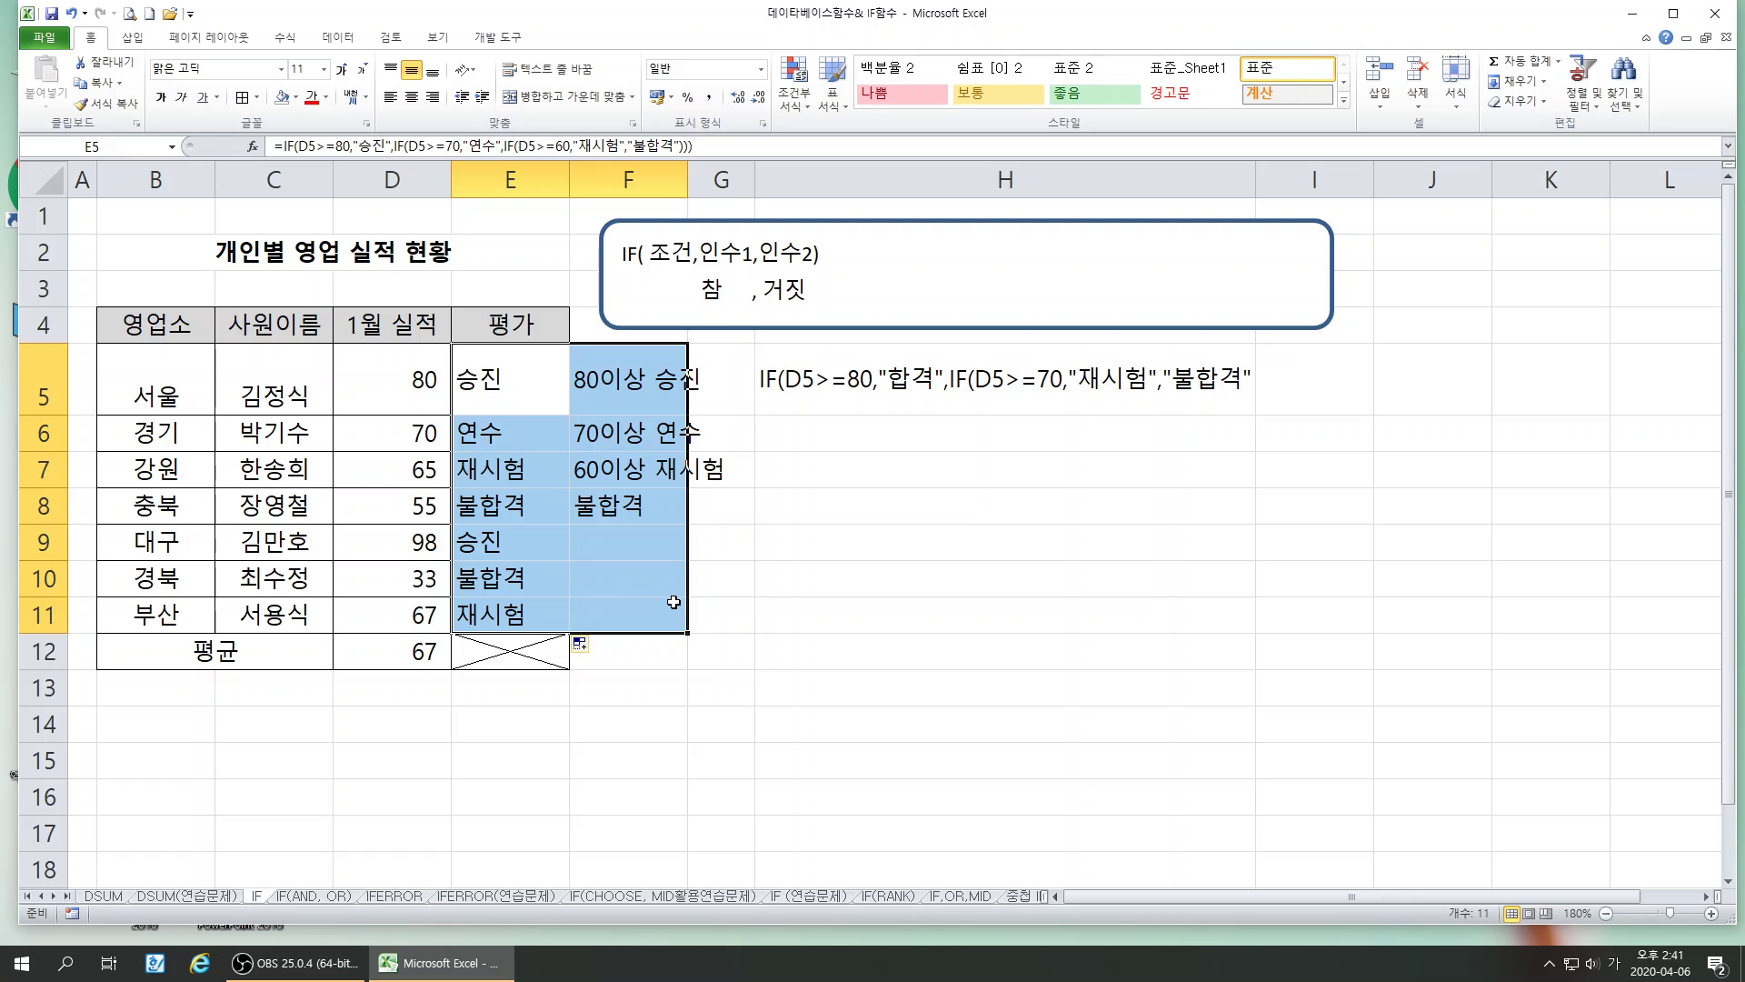
key(Delete)
click(900, 662)
click(784, 376)
key(Delete)
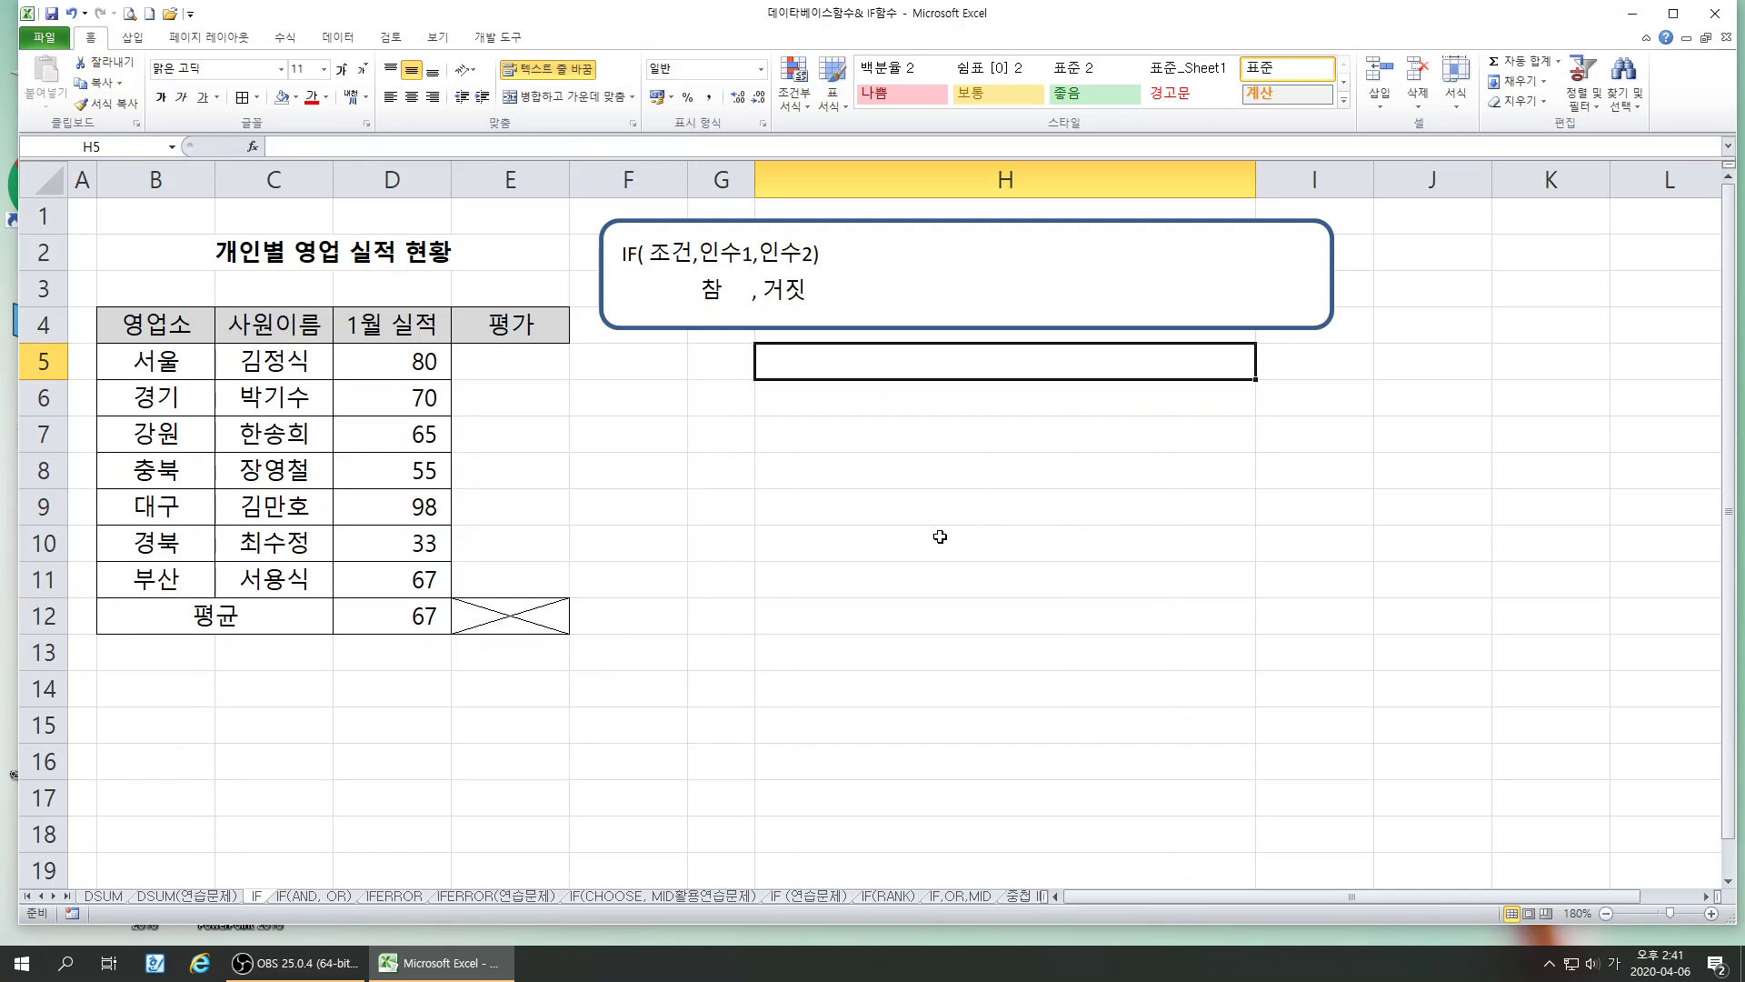
- Enter the note "1. 점수가 평균 이상이면 합격 아니면, 불합격" in F5
click(748, 496)
click(645, 358)
click(718, 360)
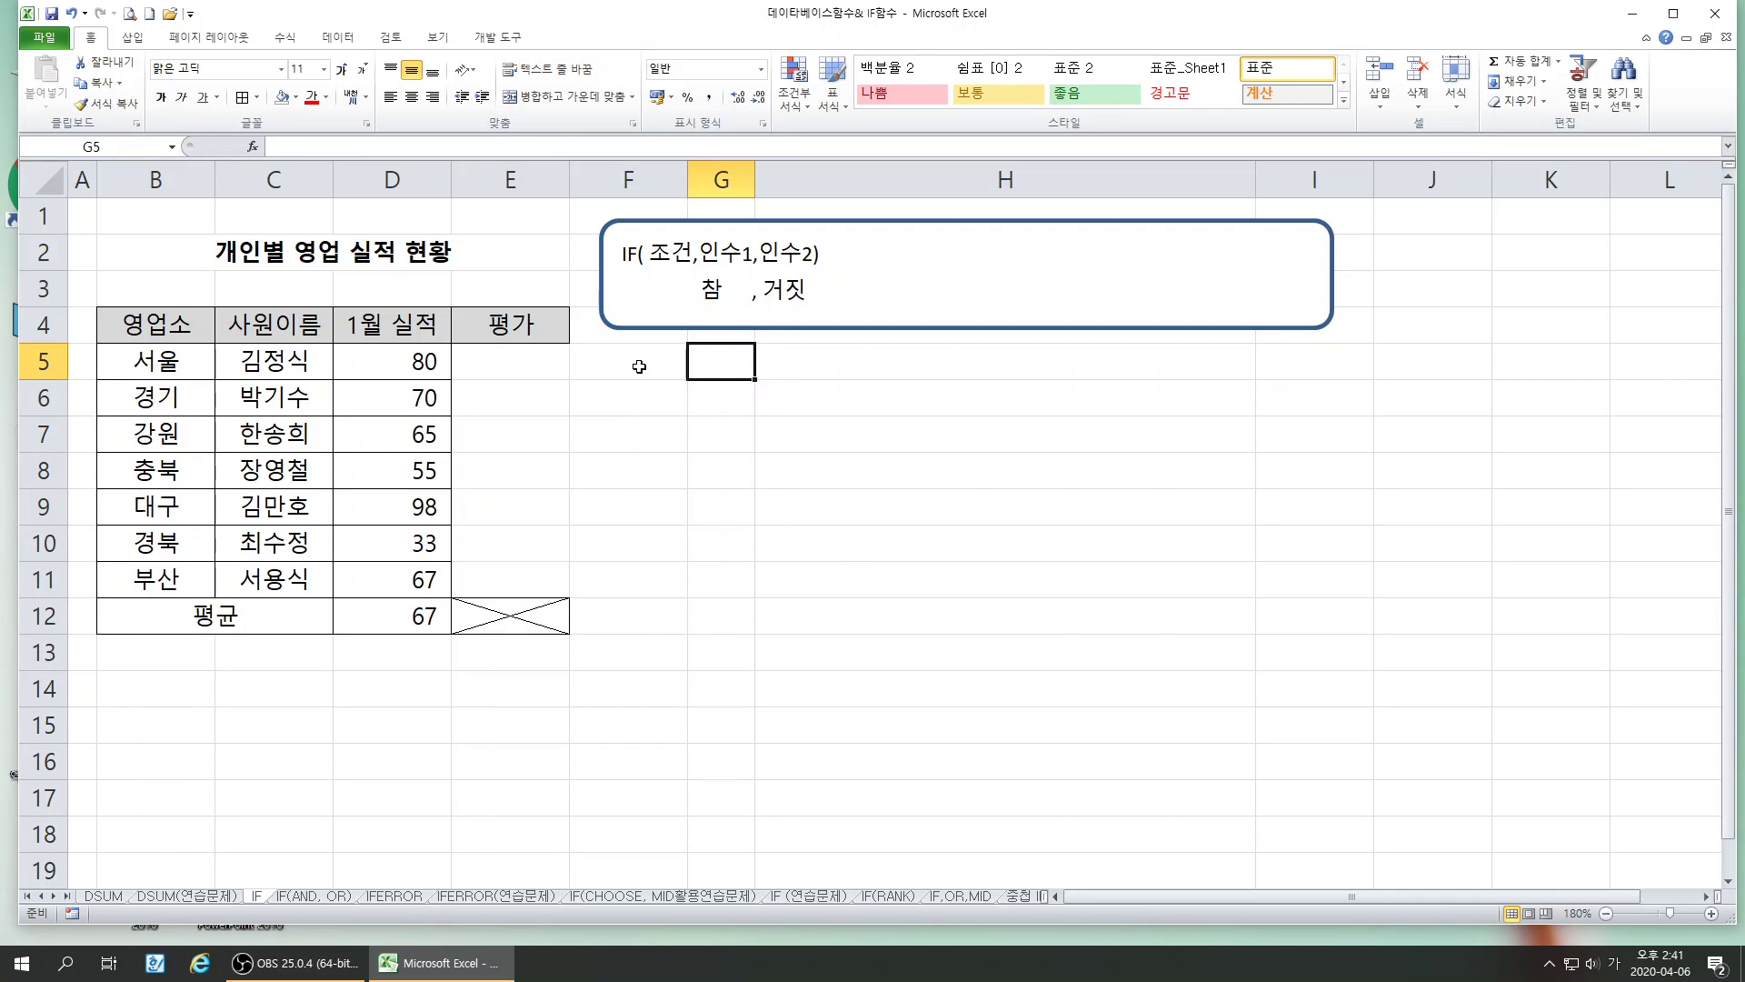
click(642, 365)
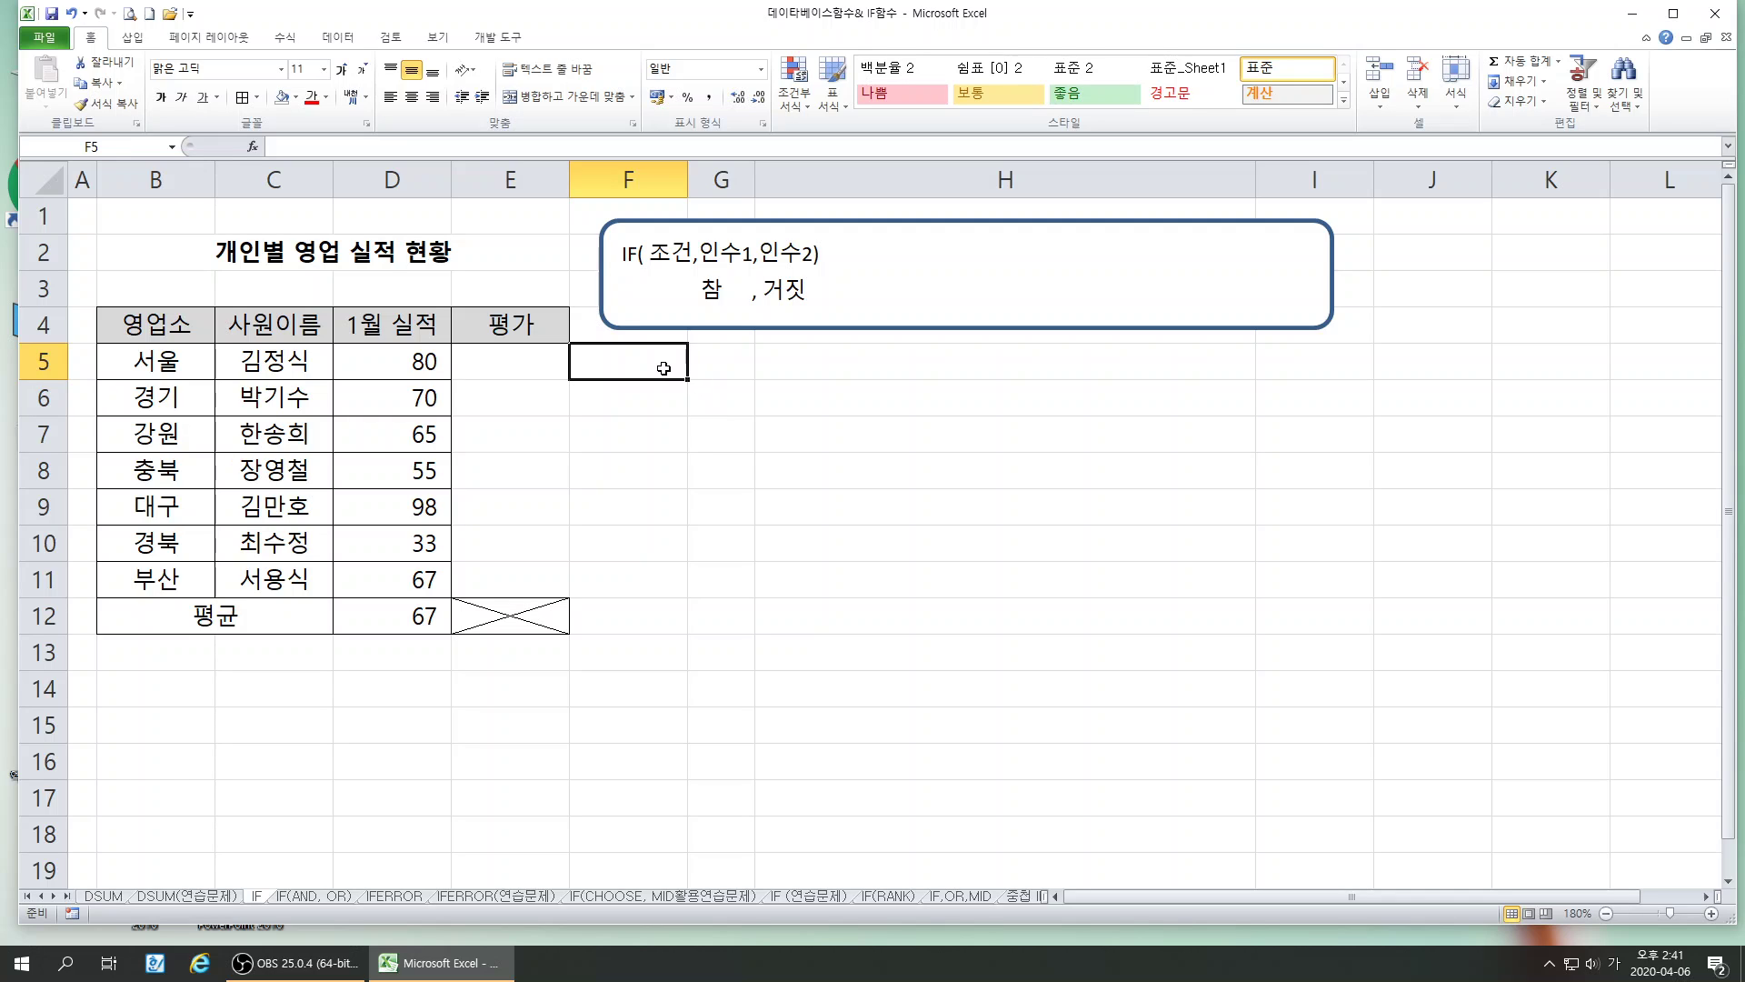
text(1.)
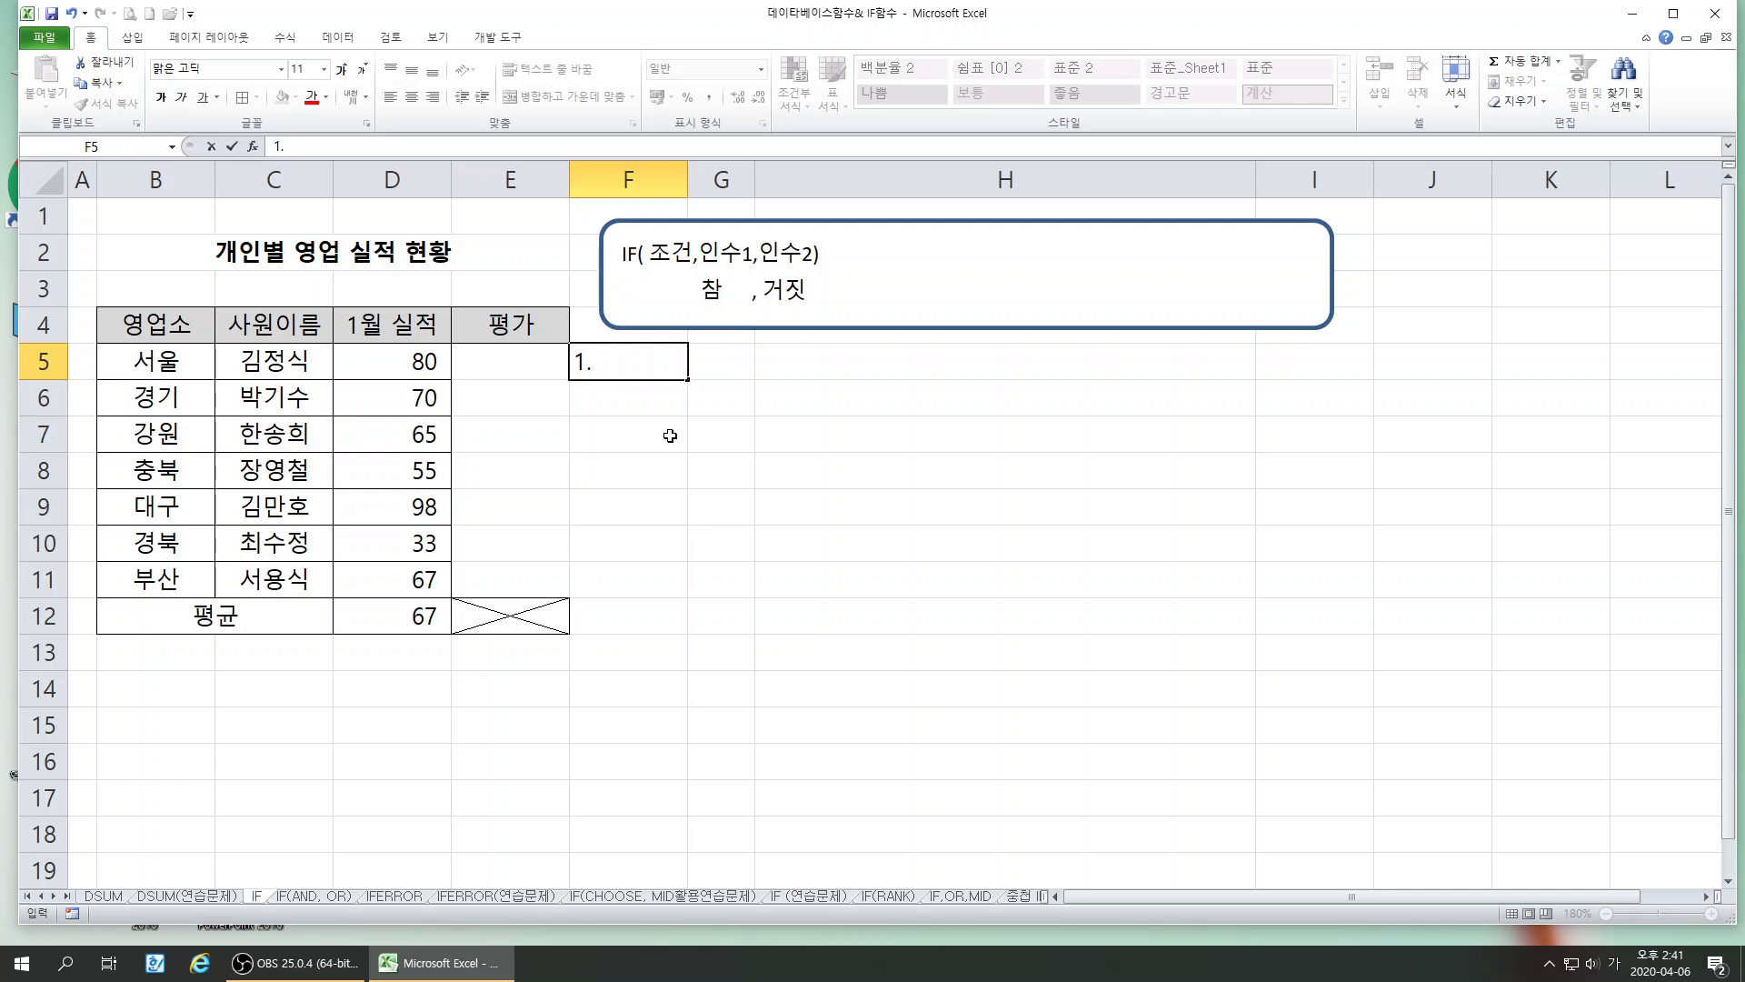
text( 점수가)
text( 평균 이상)
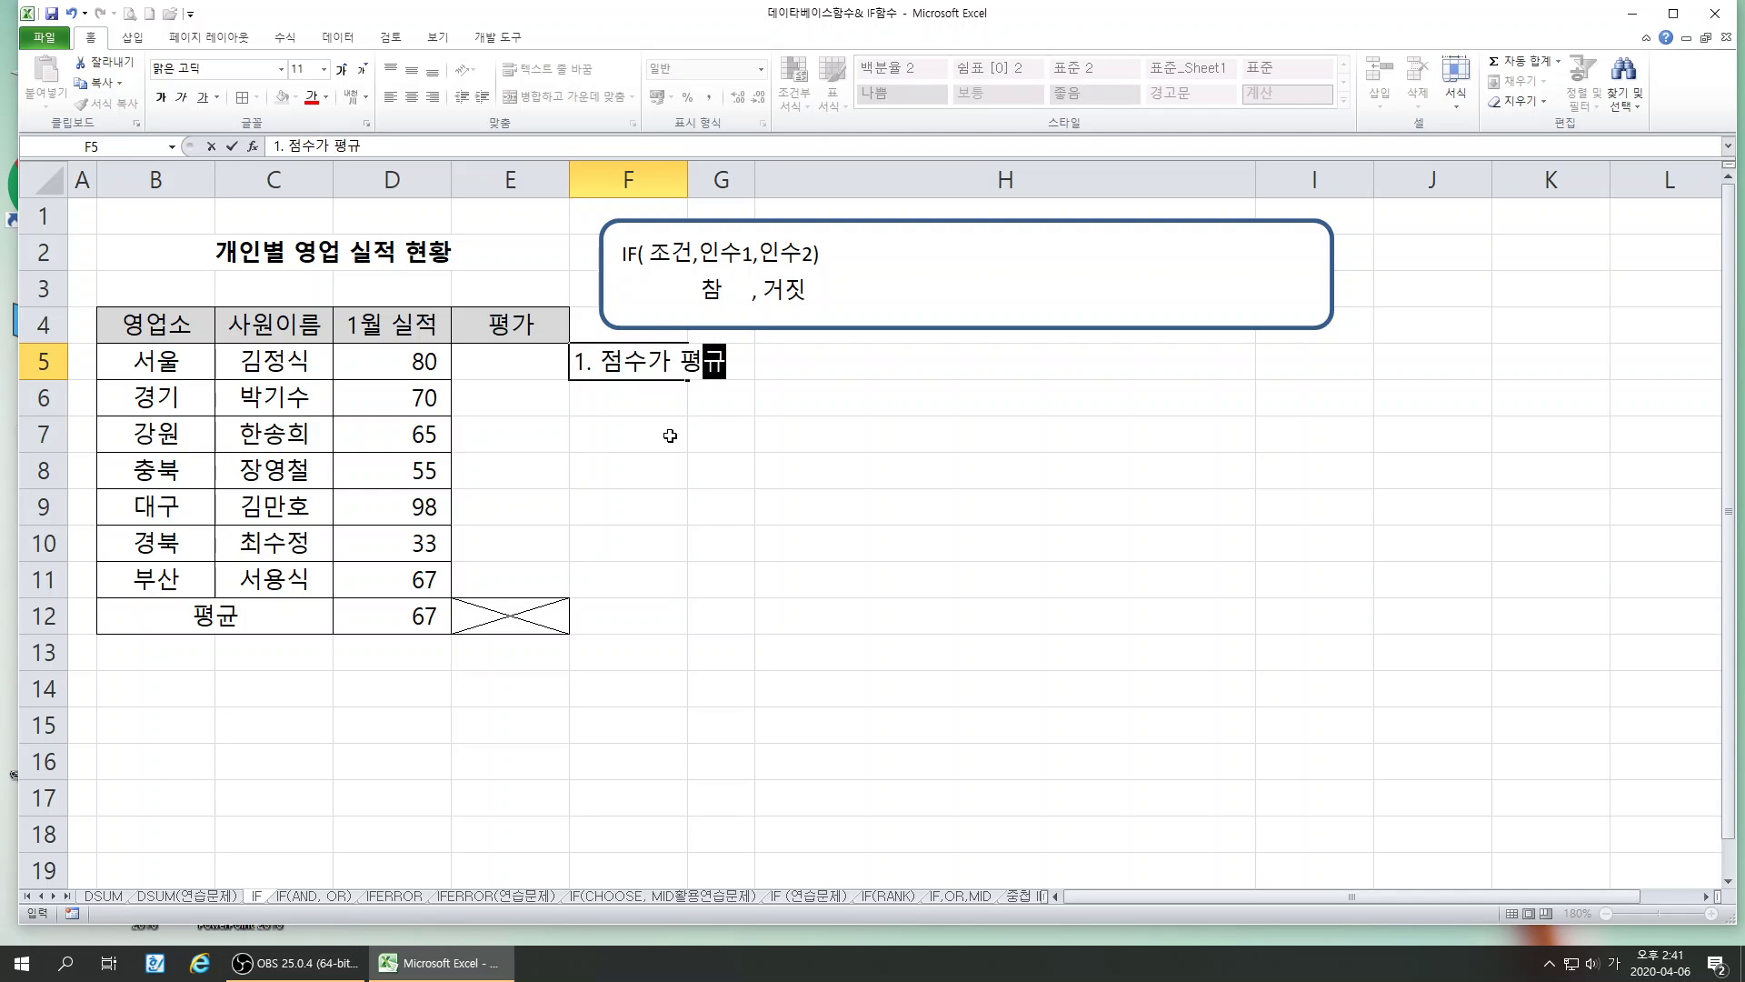
text(이면 )
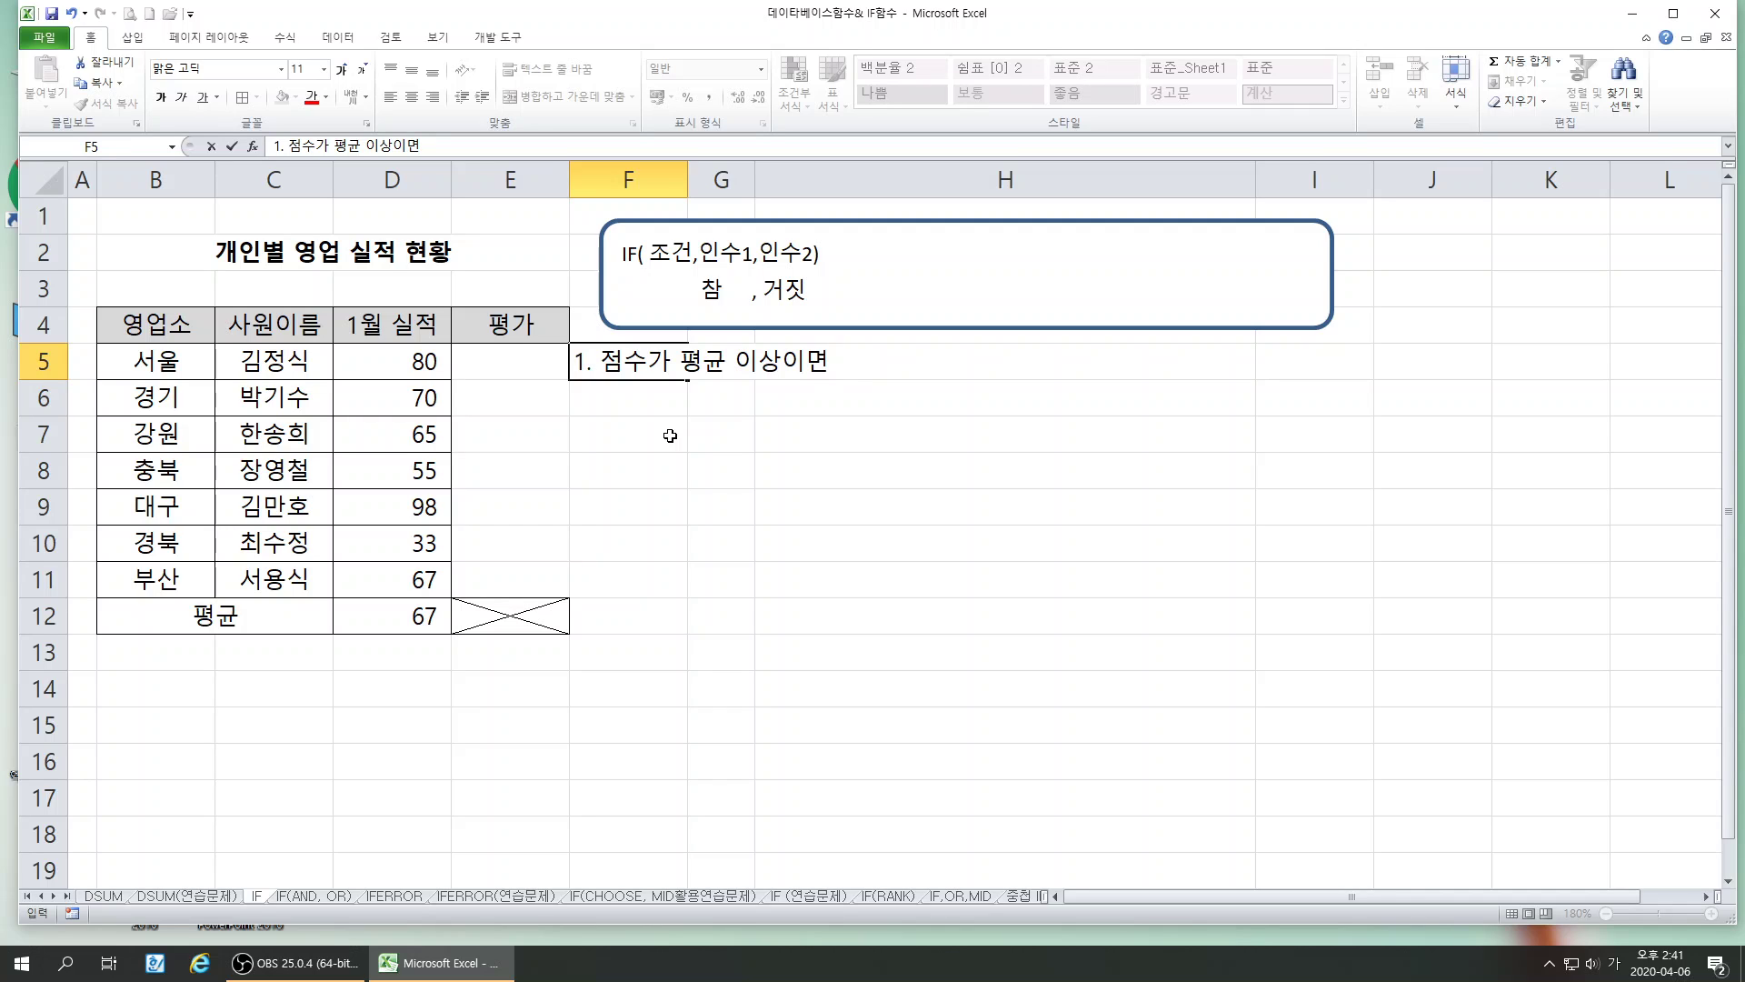
text(합격)
text( 안)
text(니면)
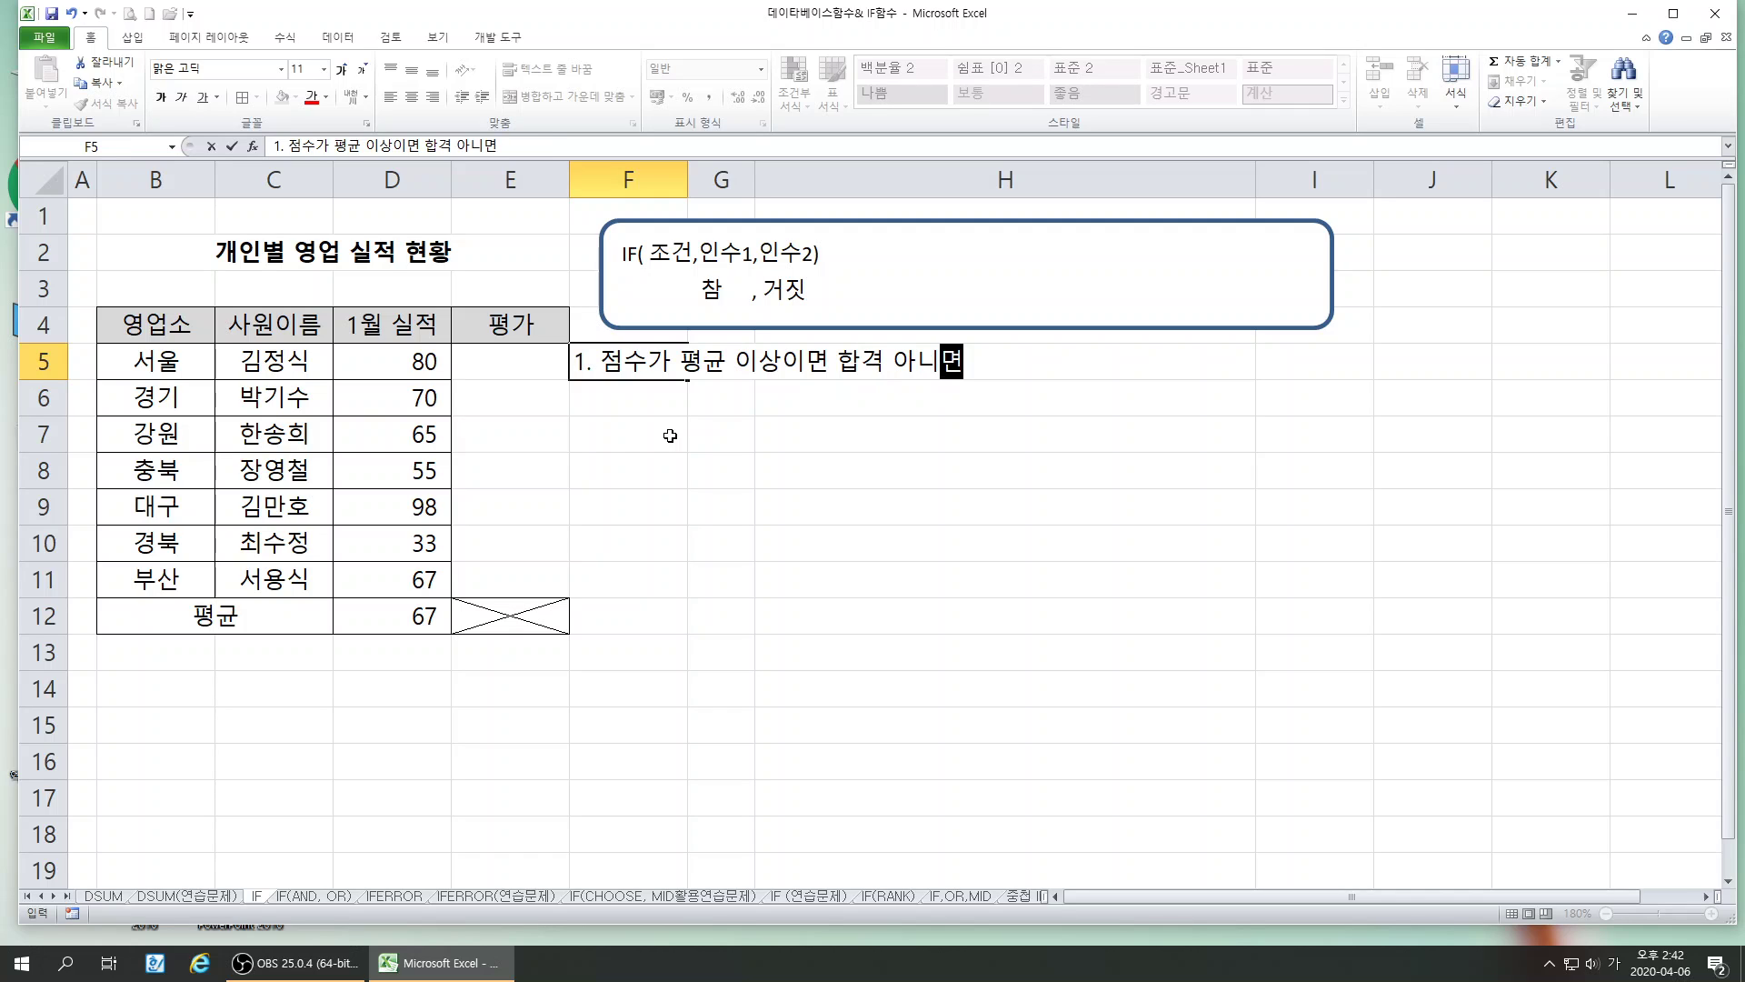
text(, 불합격)
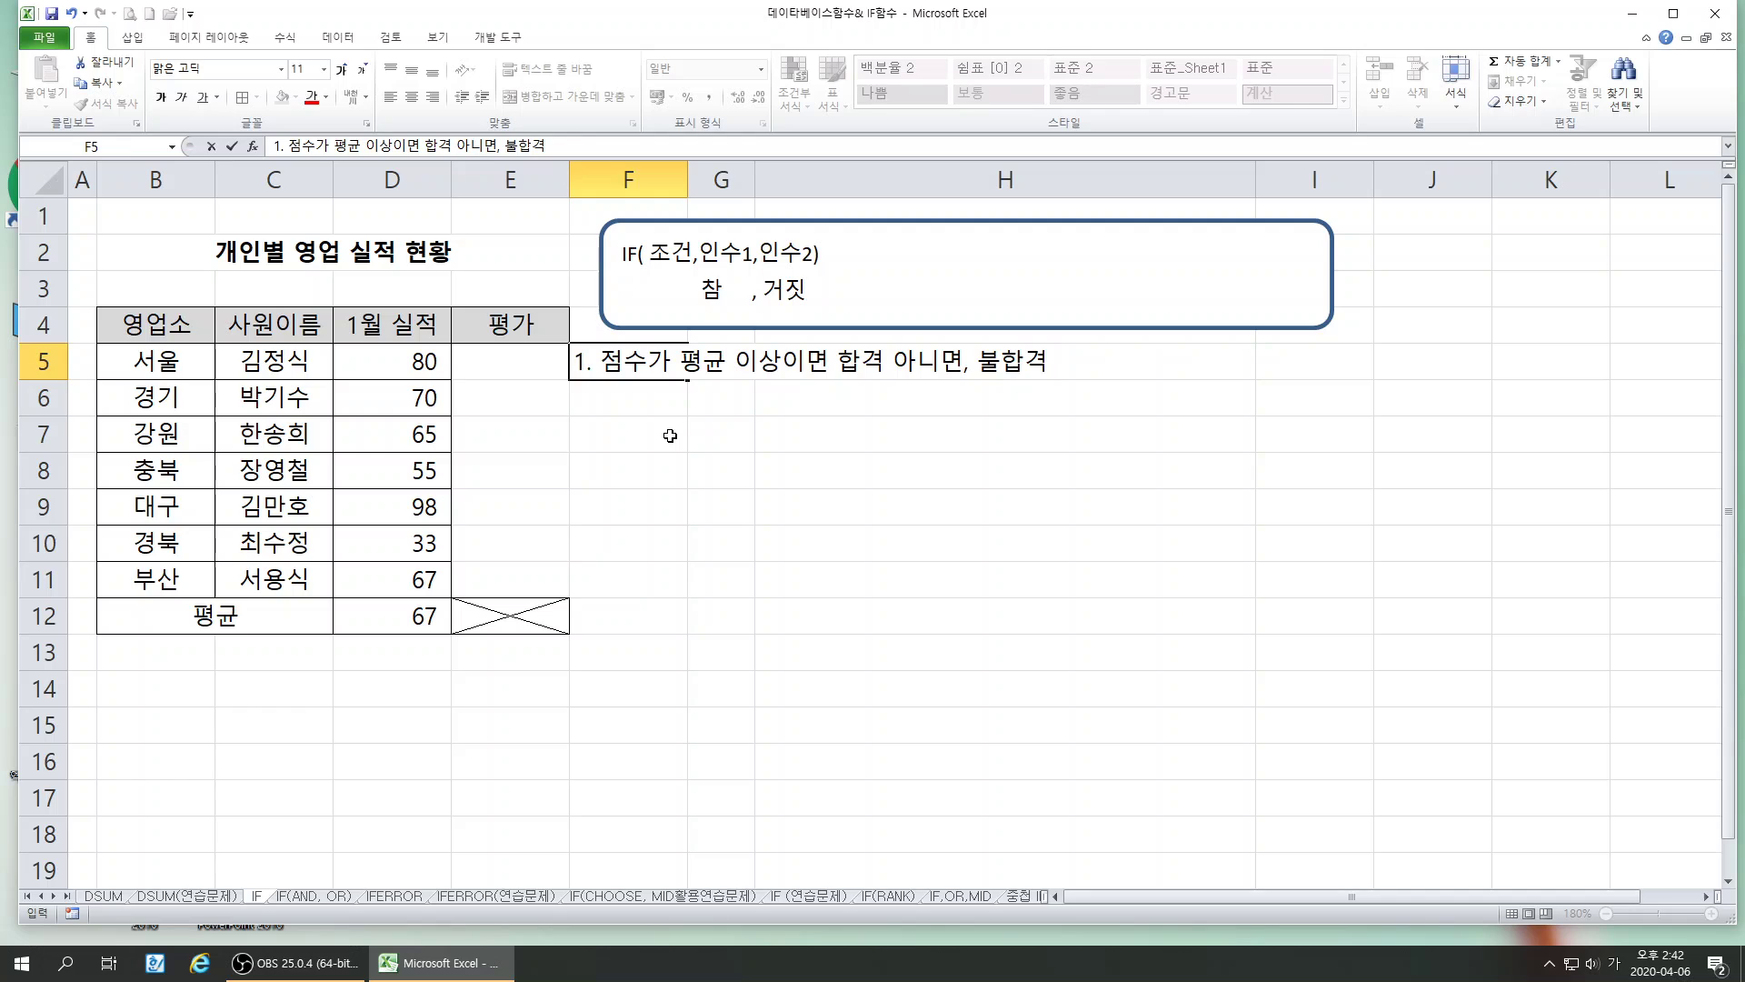
key(Return)
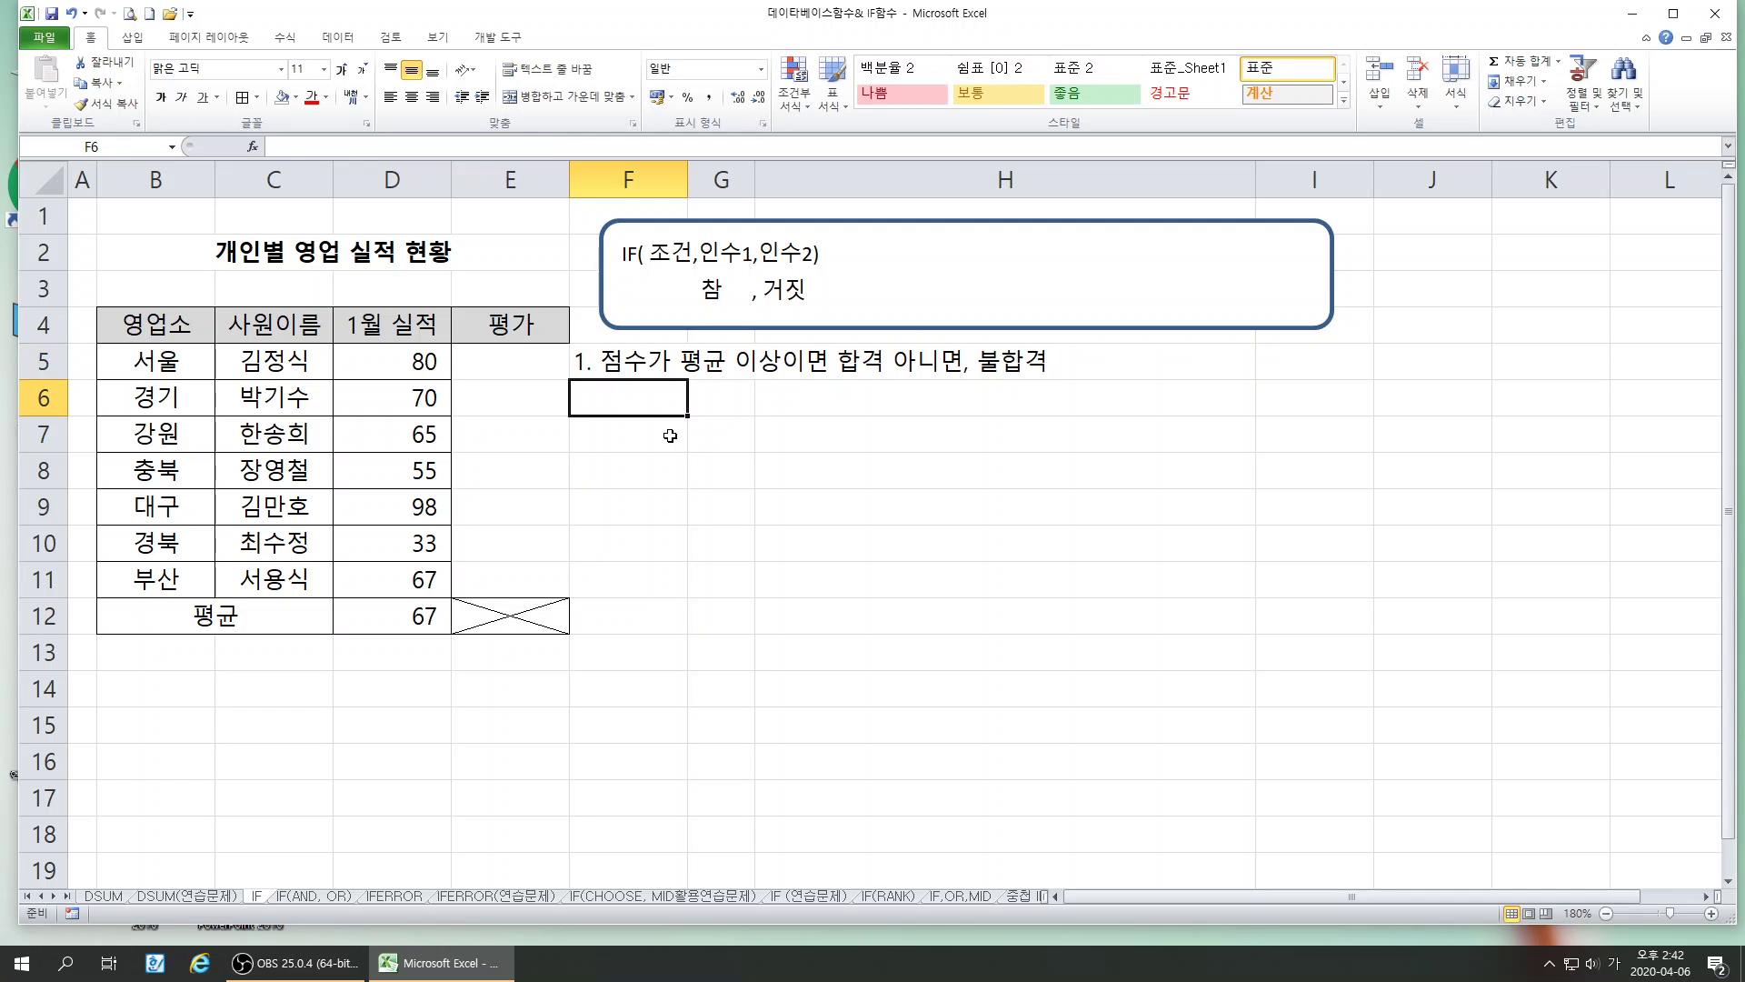
- Move the exercise note from F5 to G6
click(622, 373)
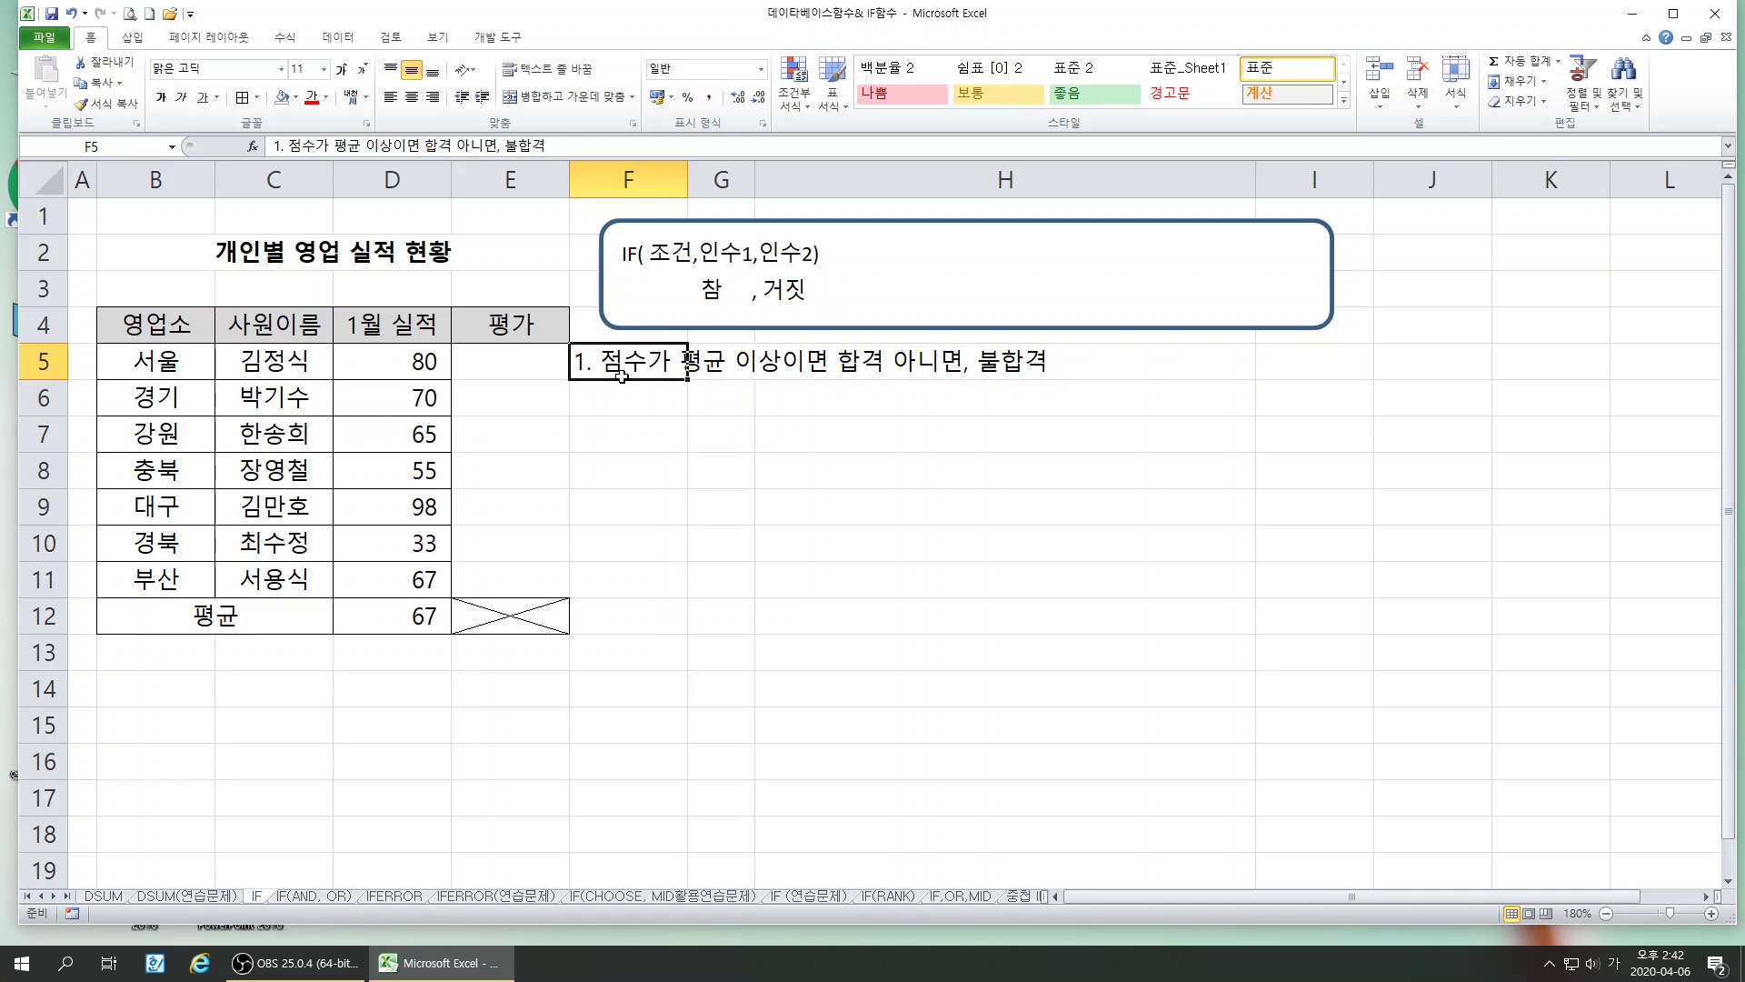
drag(624, 379, 742, 418)
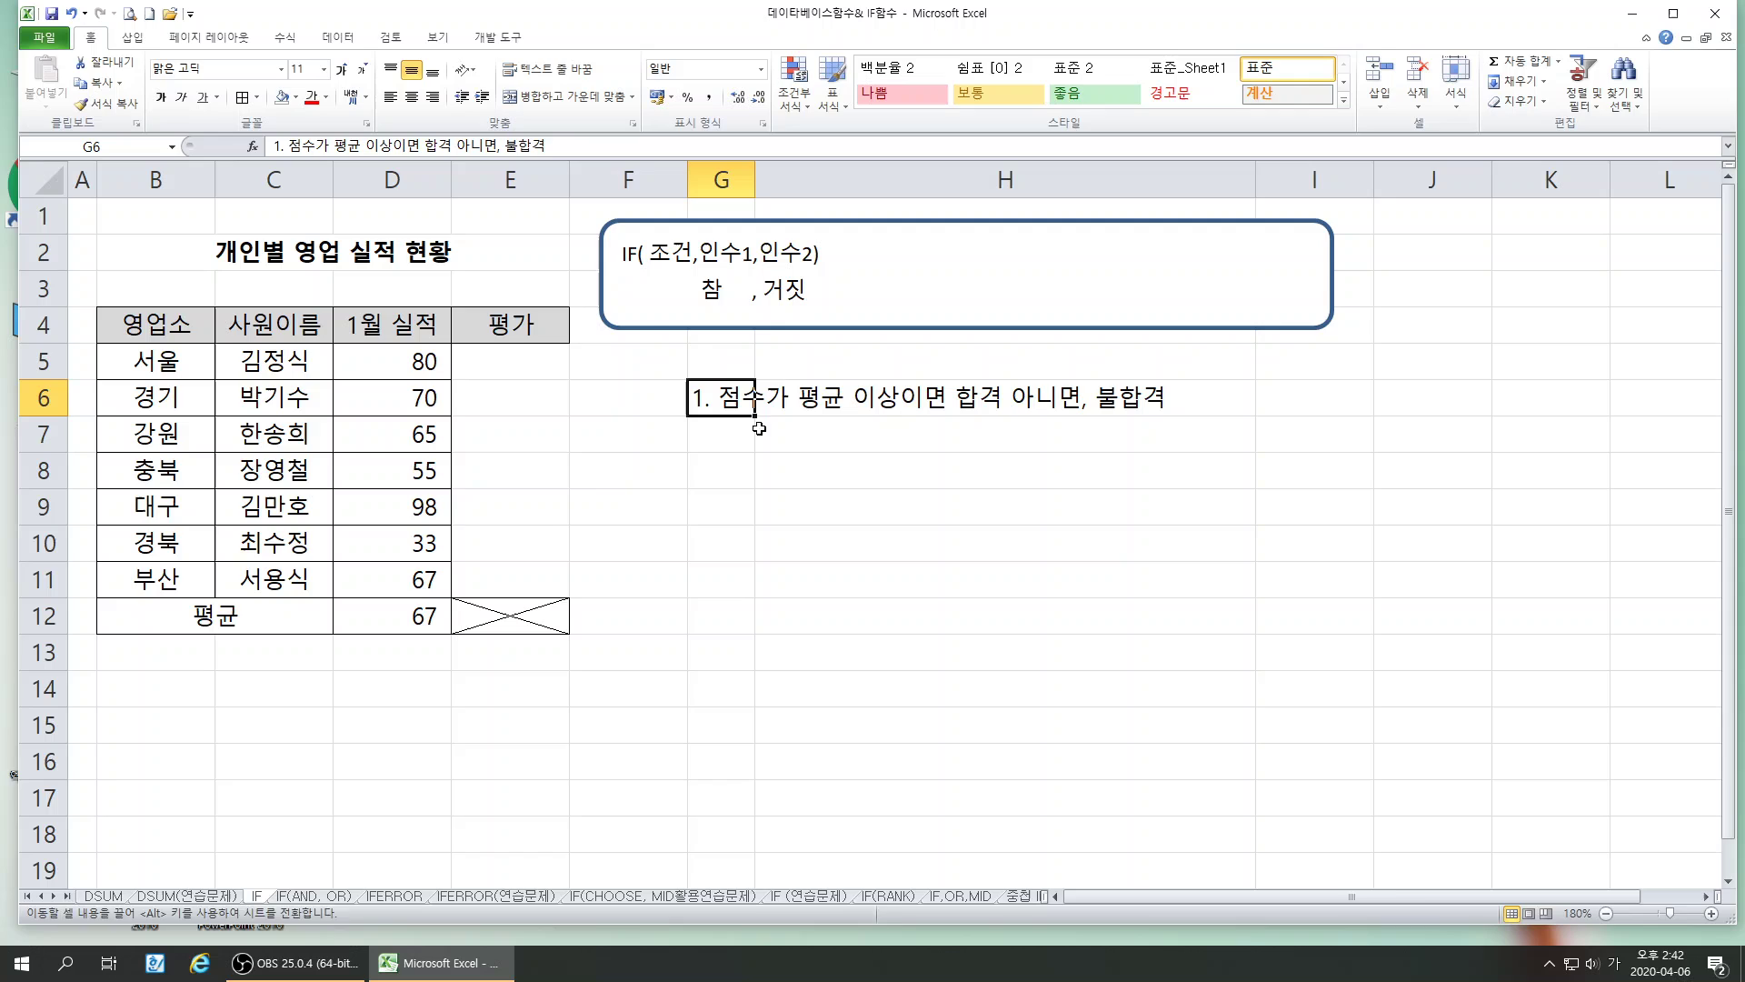
click(884, 550)
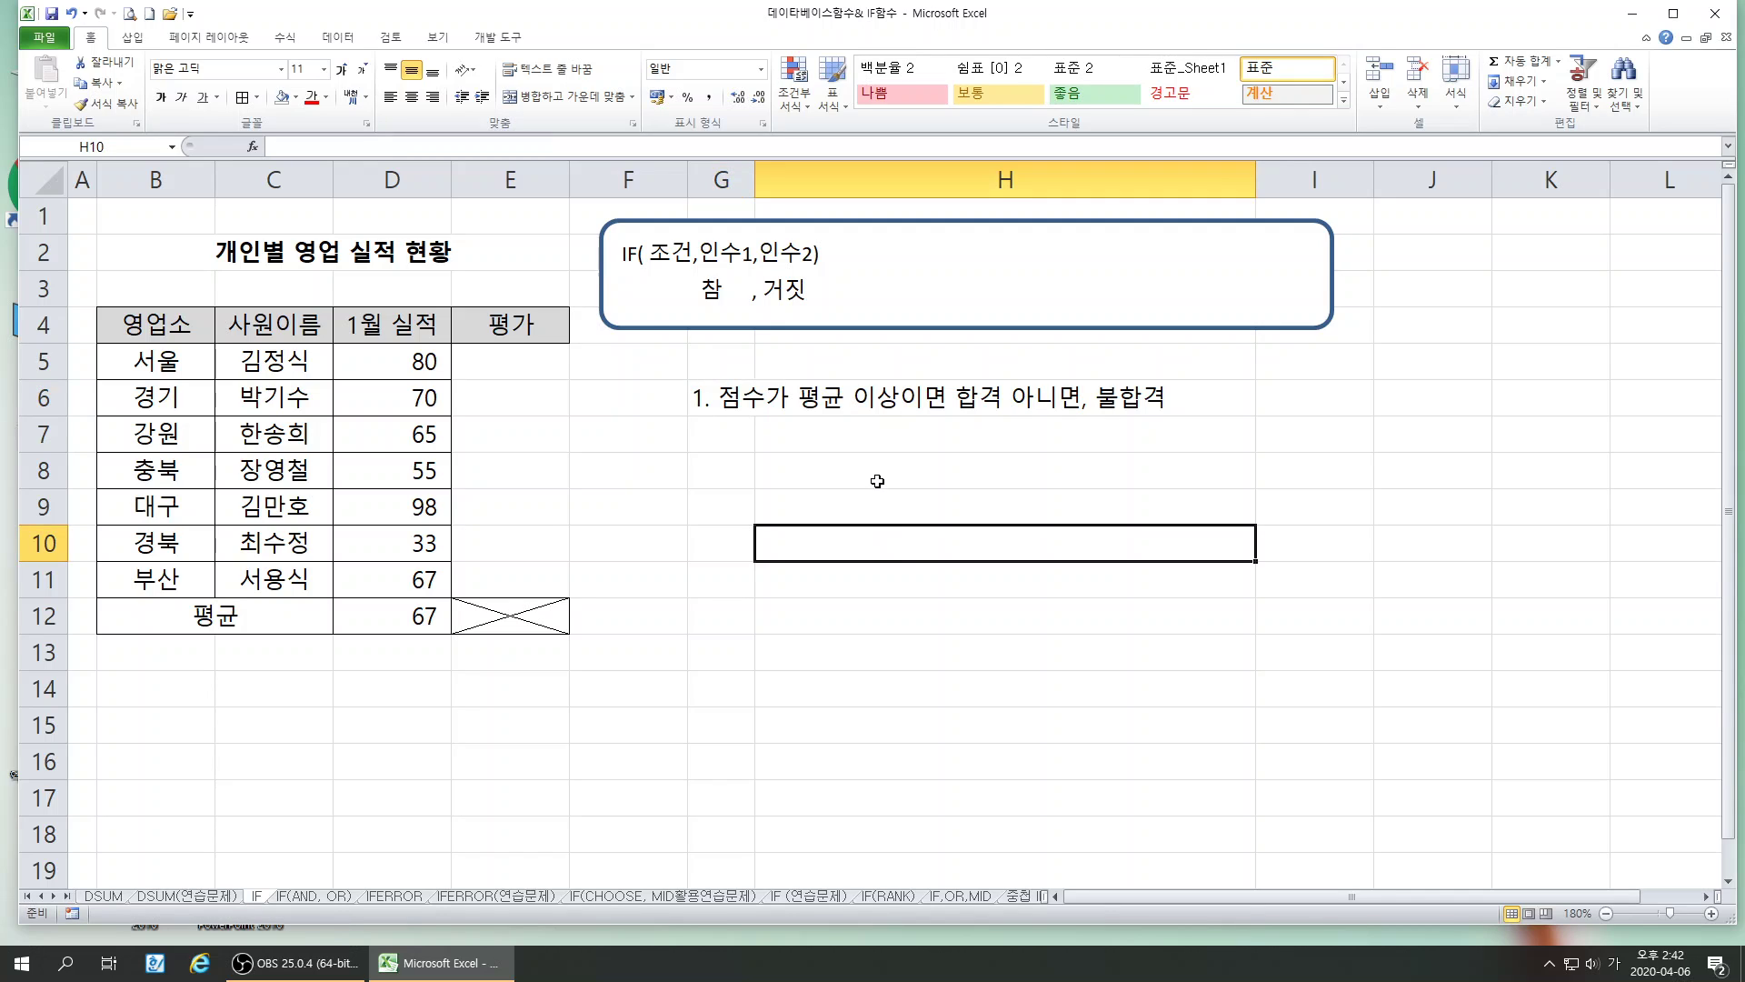
- Examine the first score in D5 and the average formula in D12 that the exercise compares
click(414, 623)
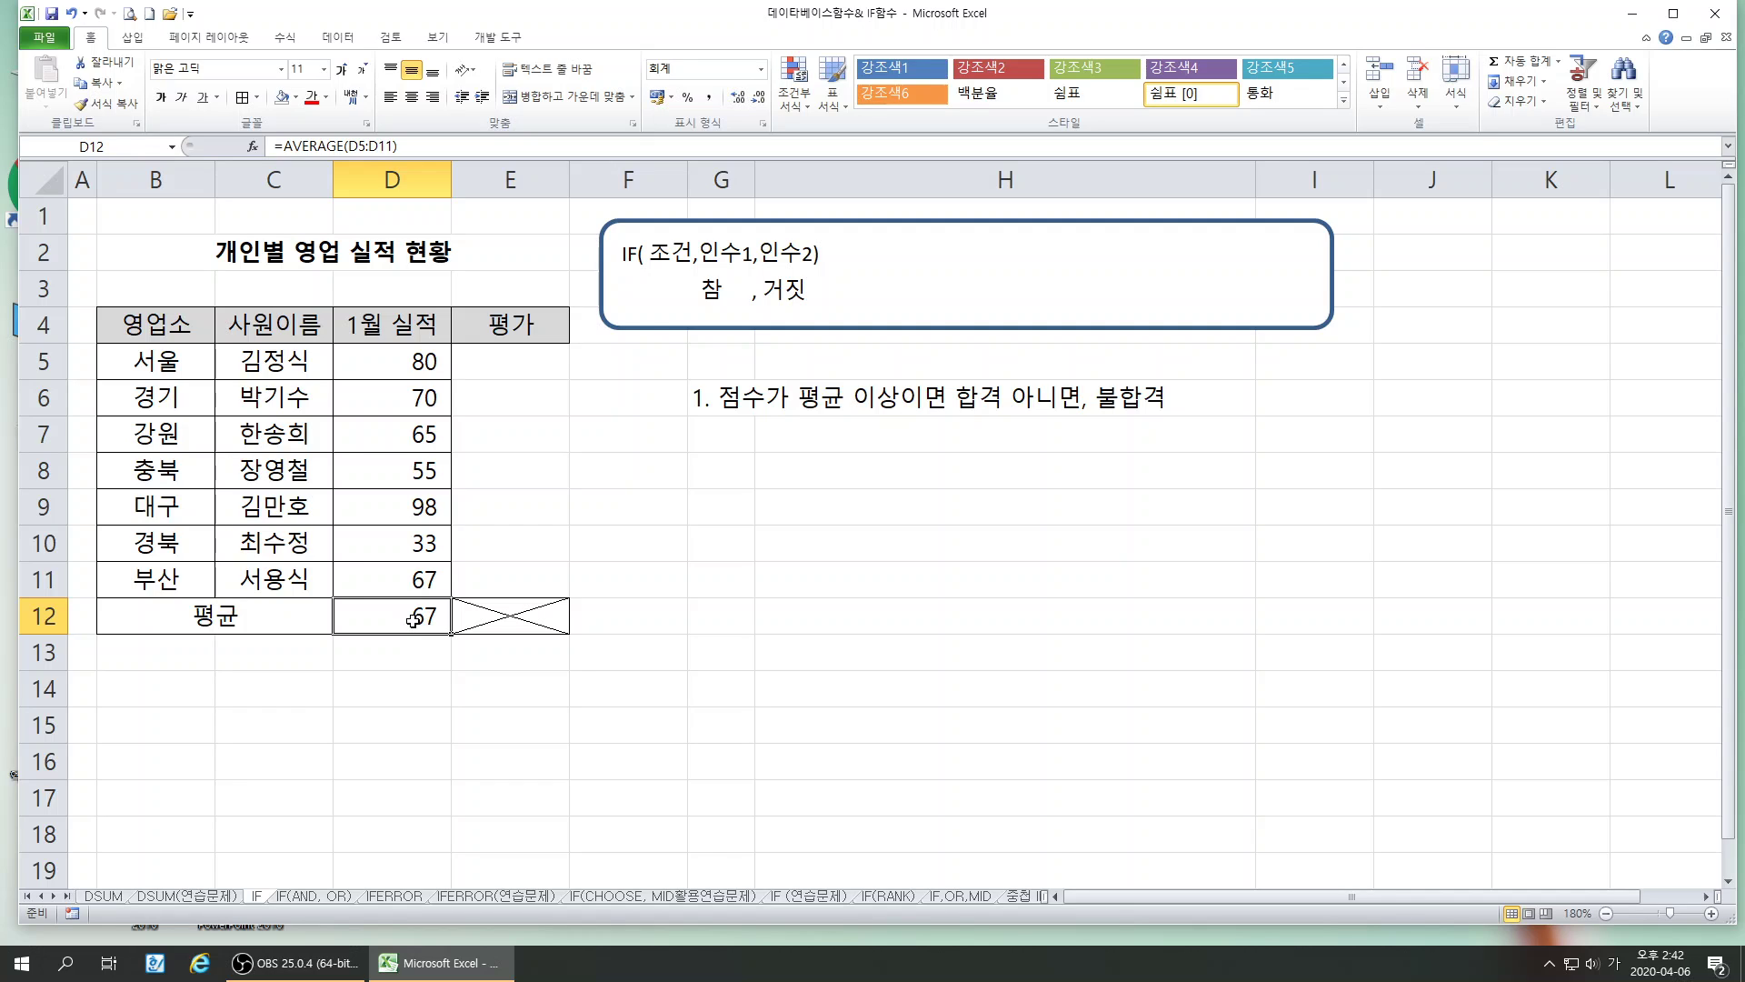
click(739, 436)
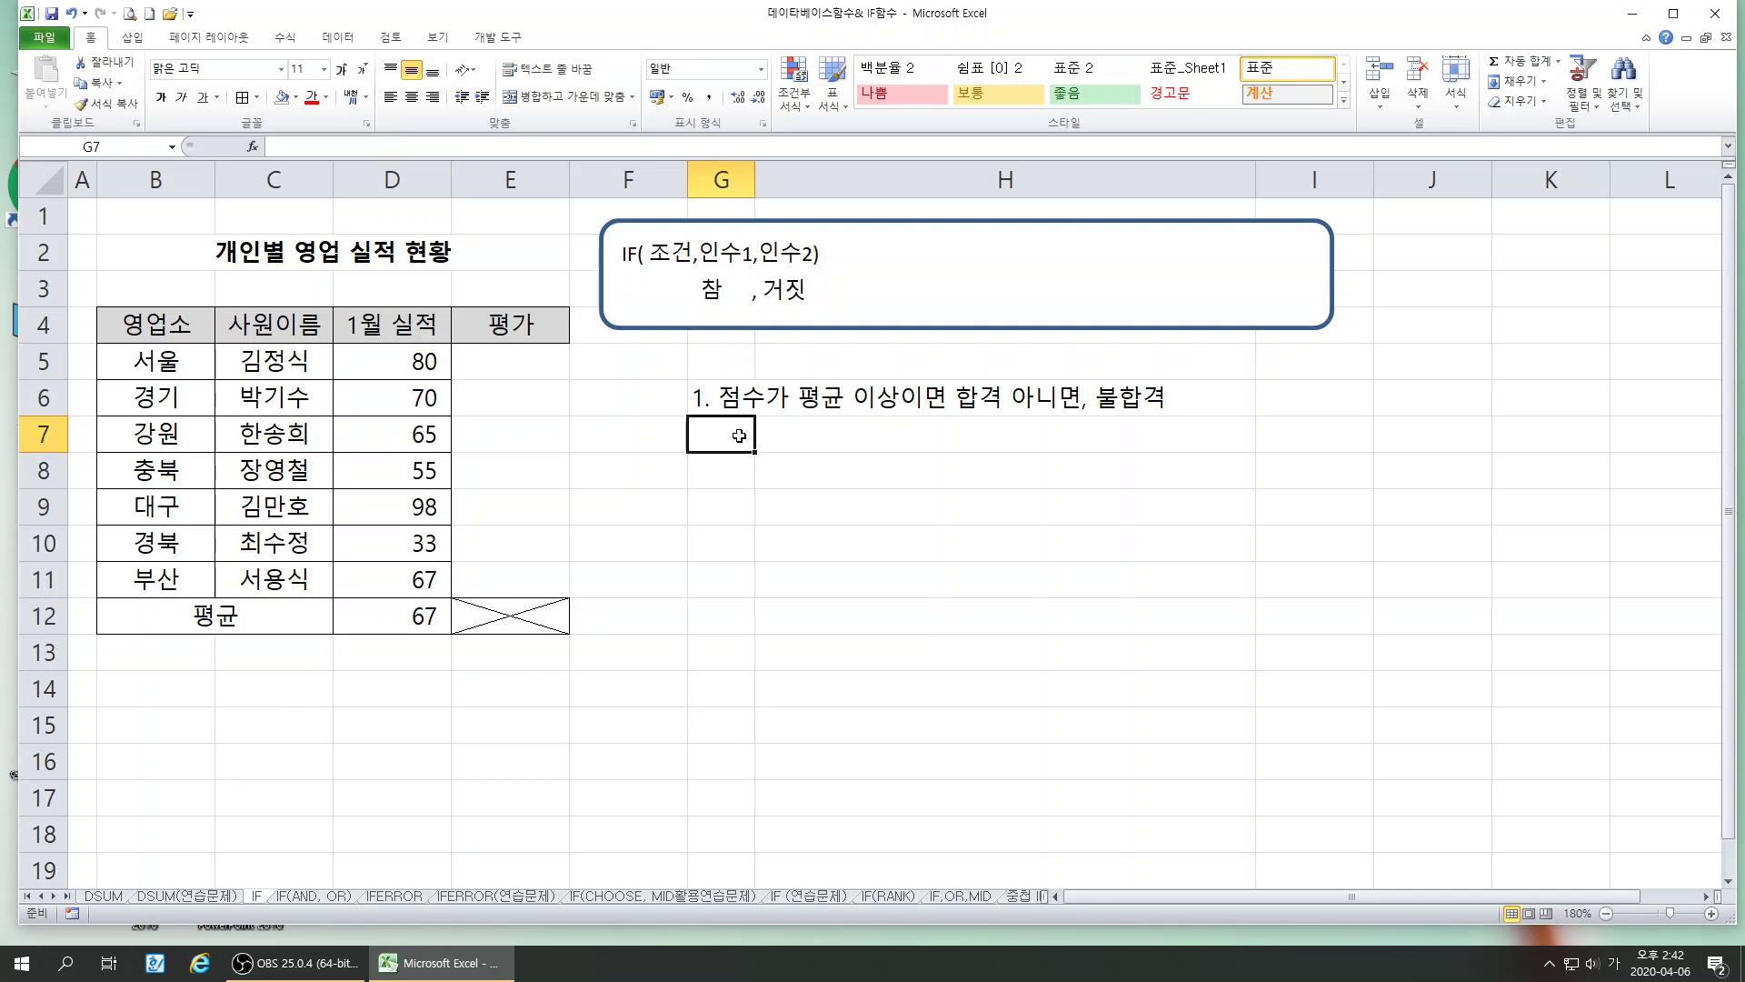
click(416, 372)
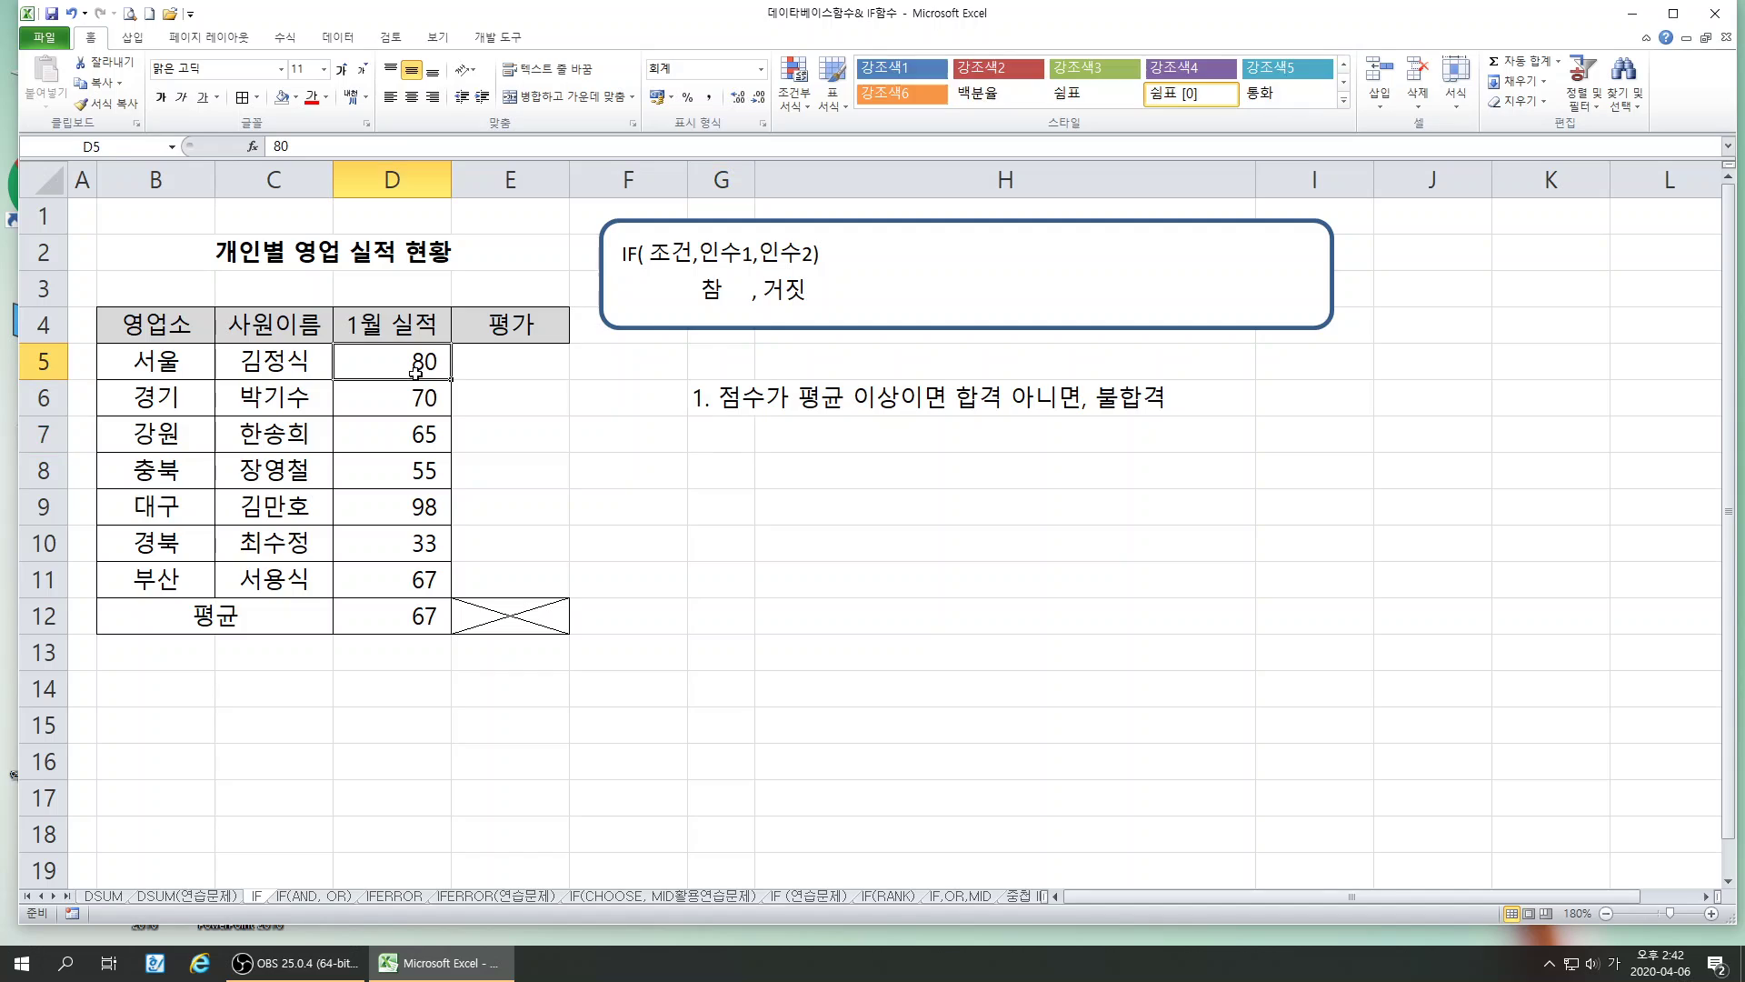
click(414, 625)
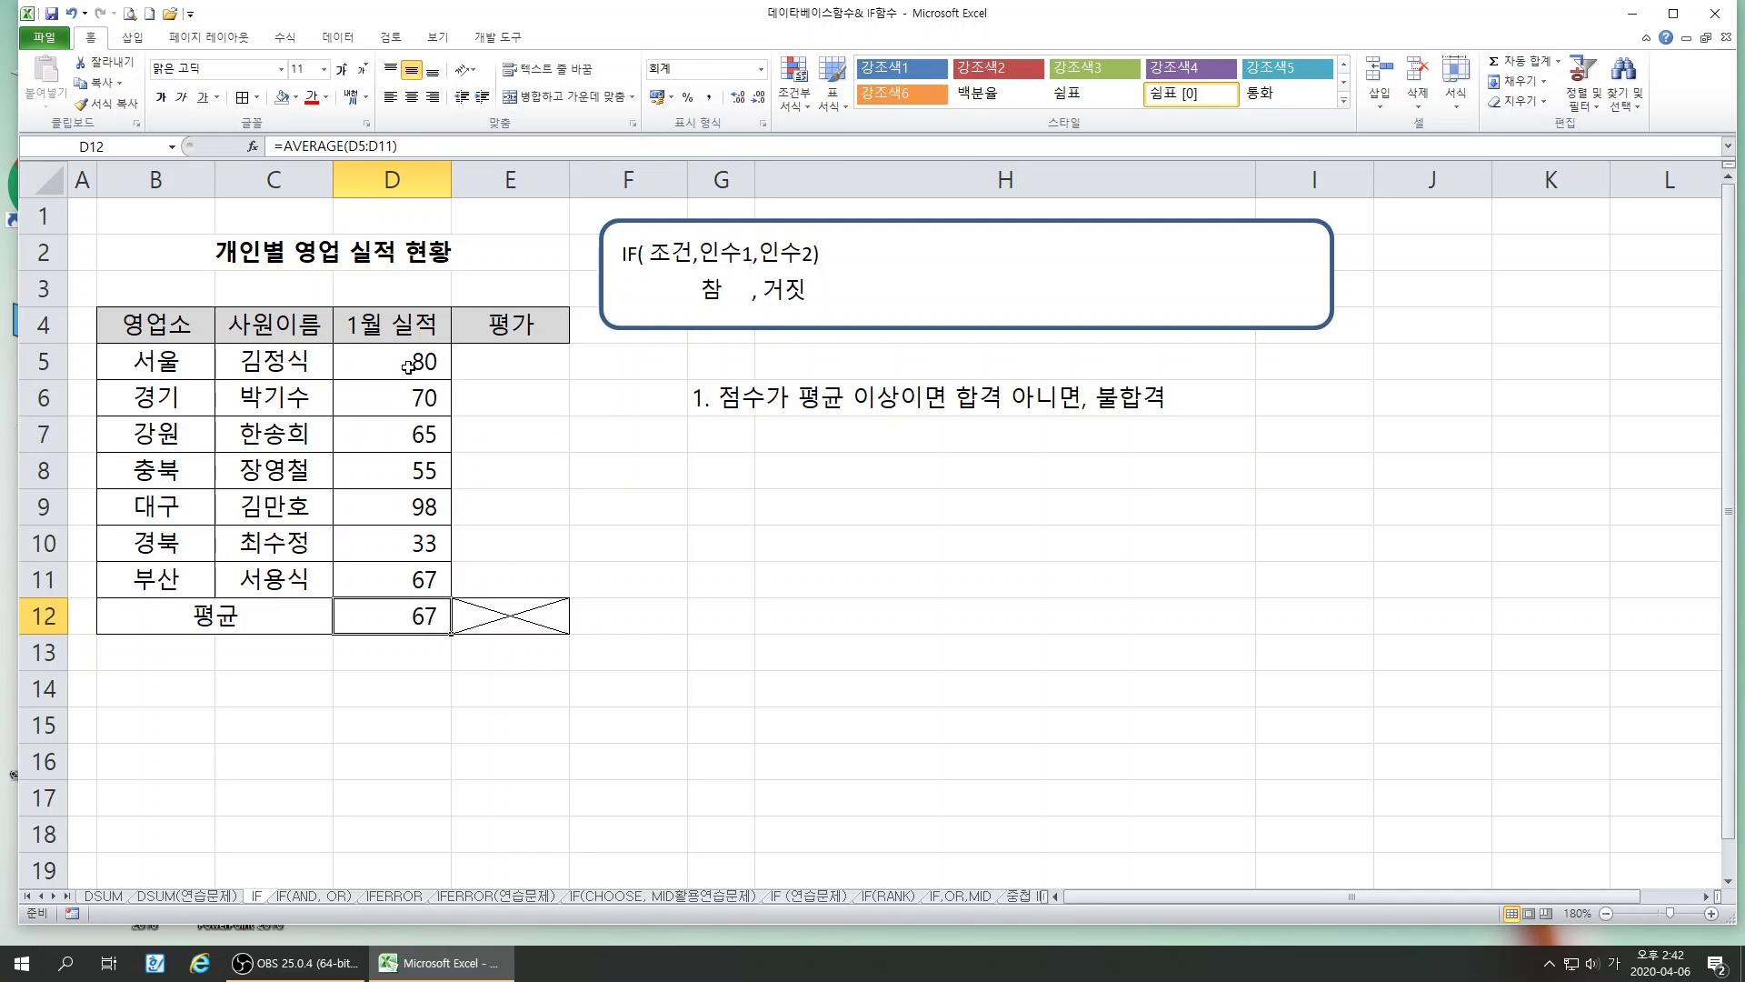
click(507, 372)
click(427, 617)
click(715, 467)
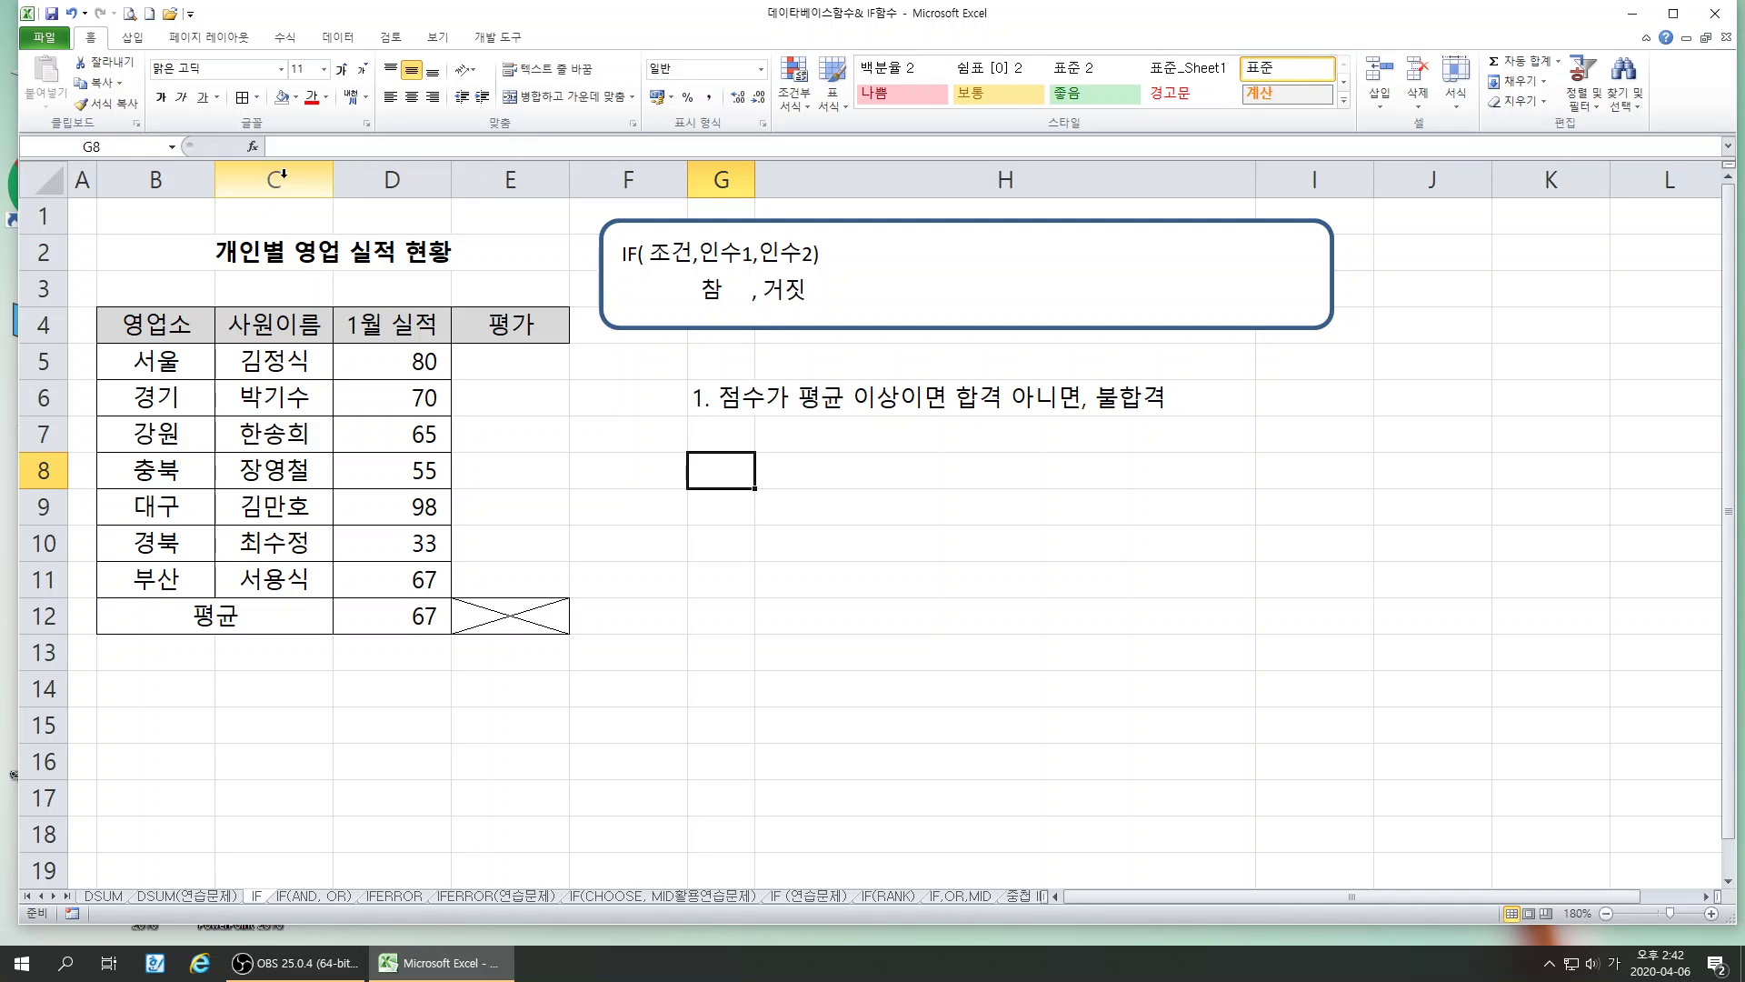
click(253, 146)
click(828, 467)
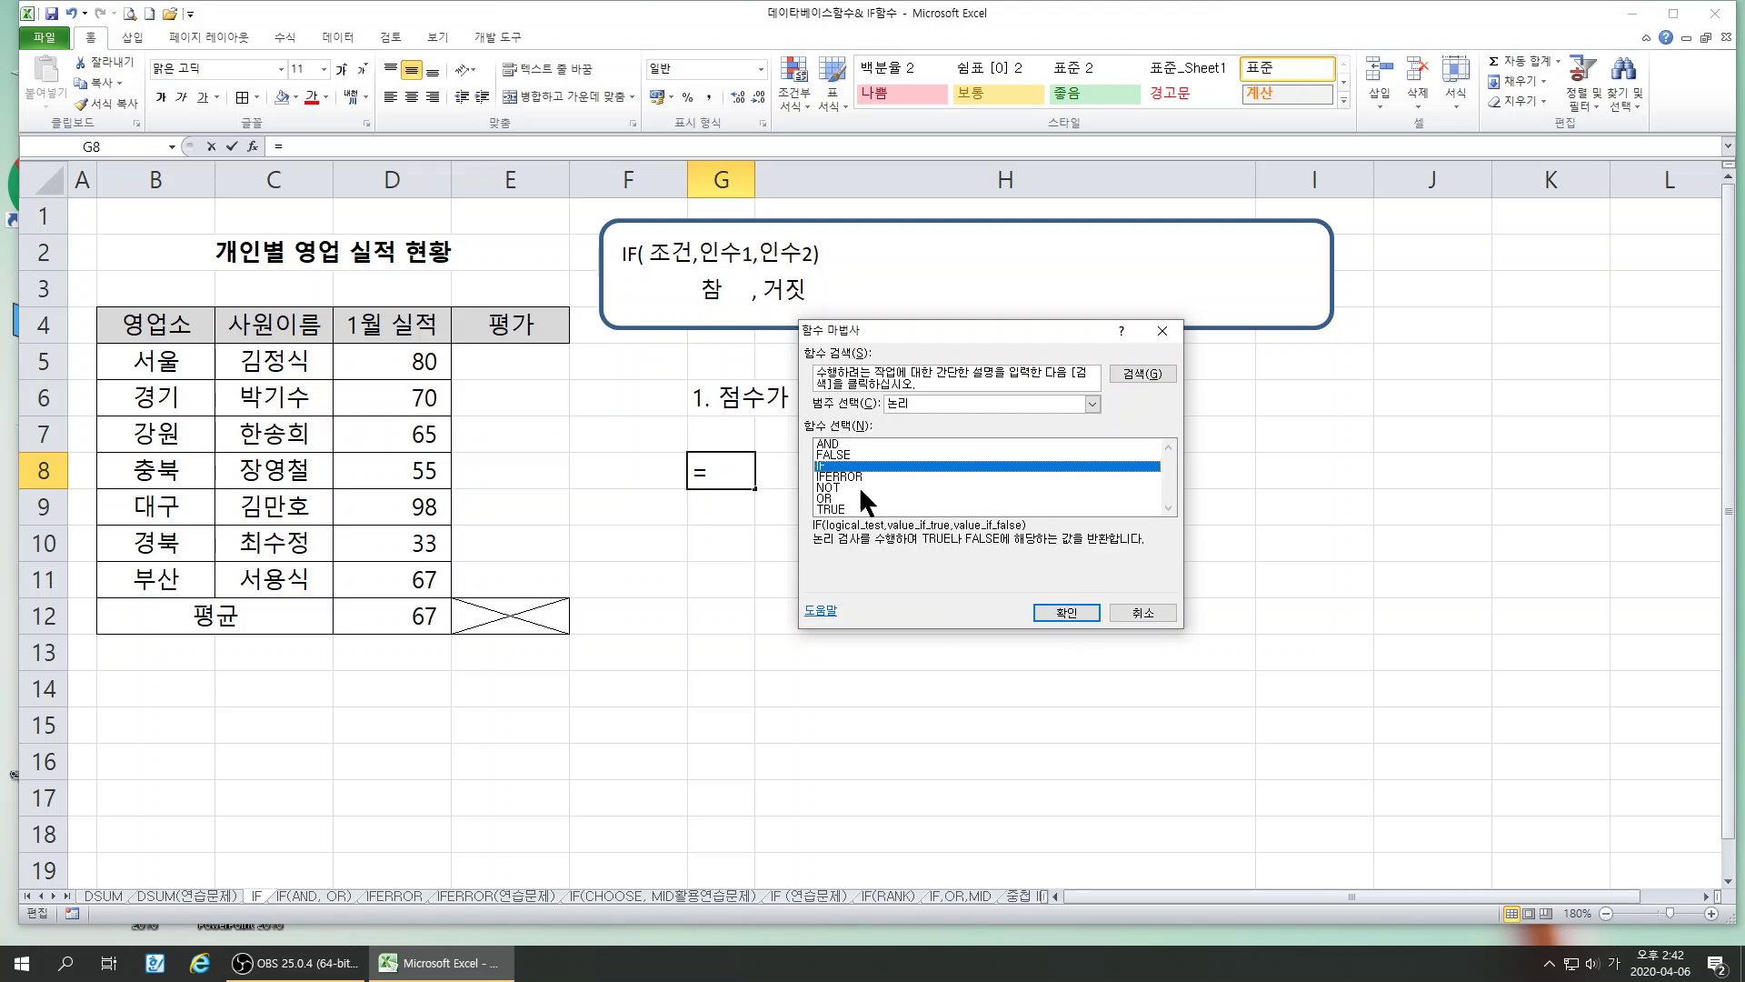
click(1064, 612)
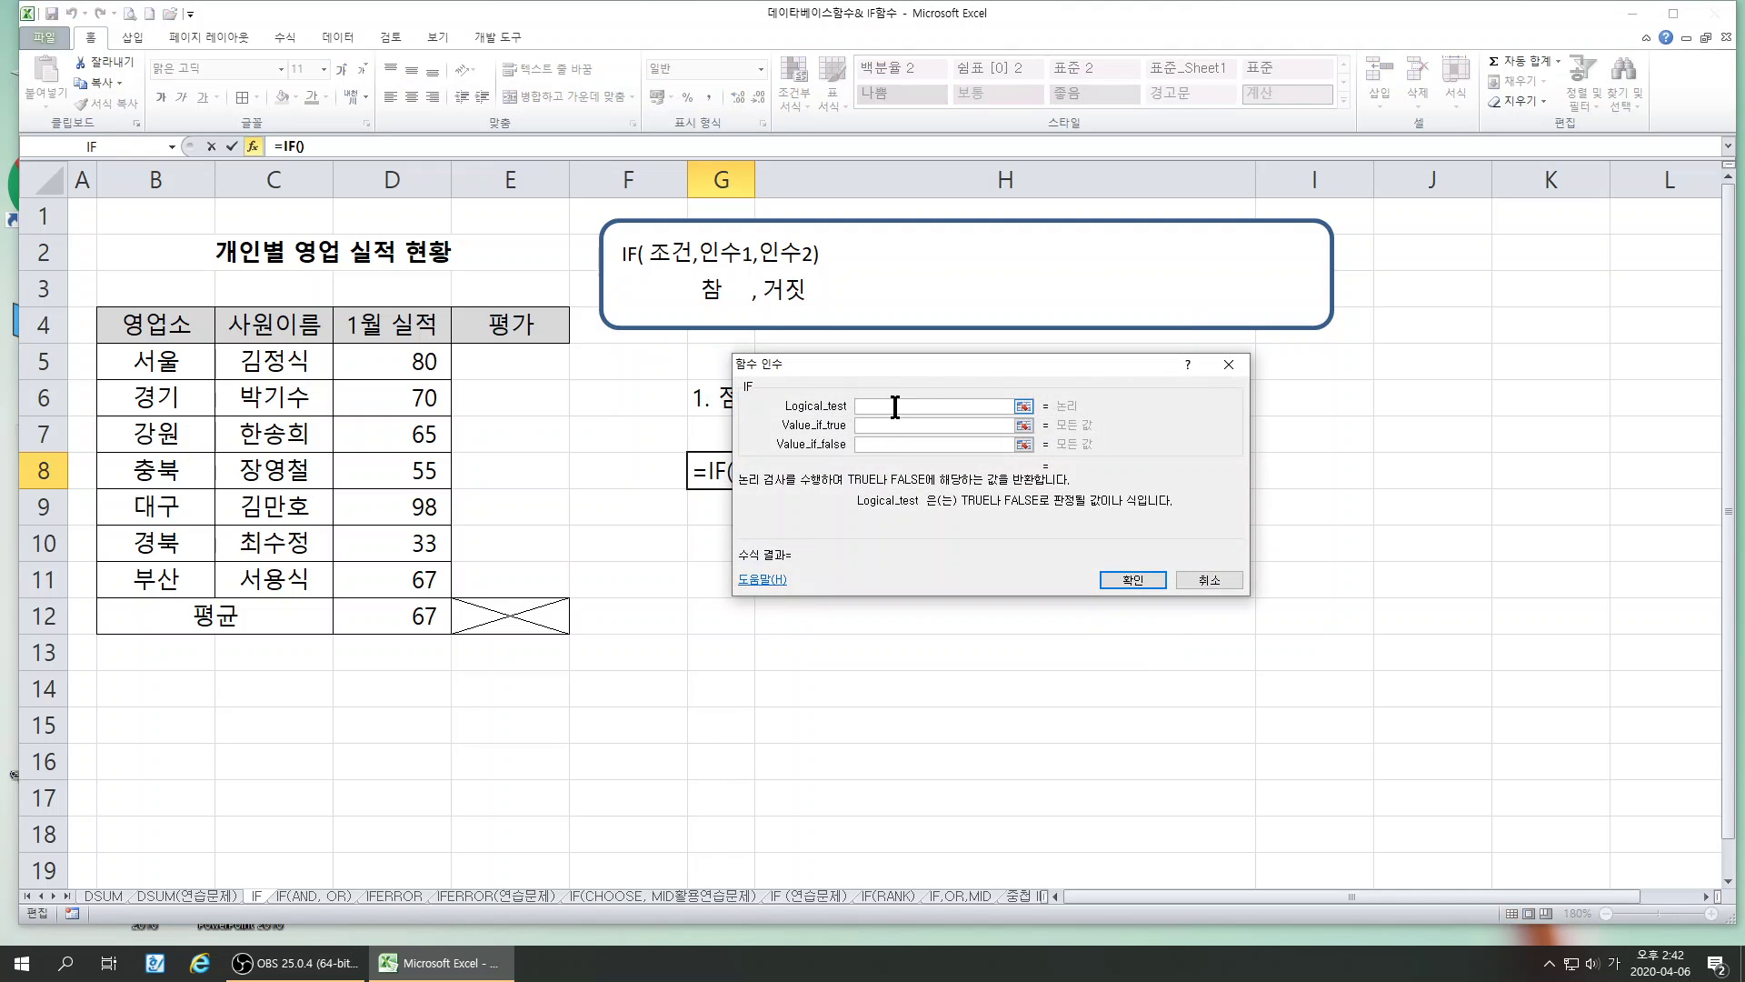
click(384, 363)
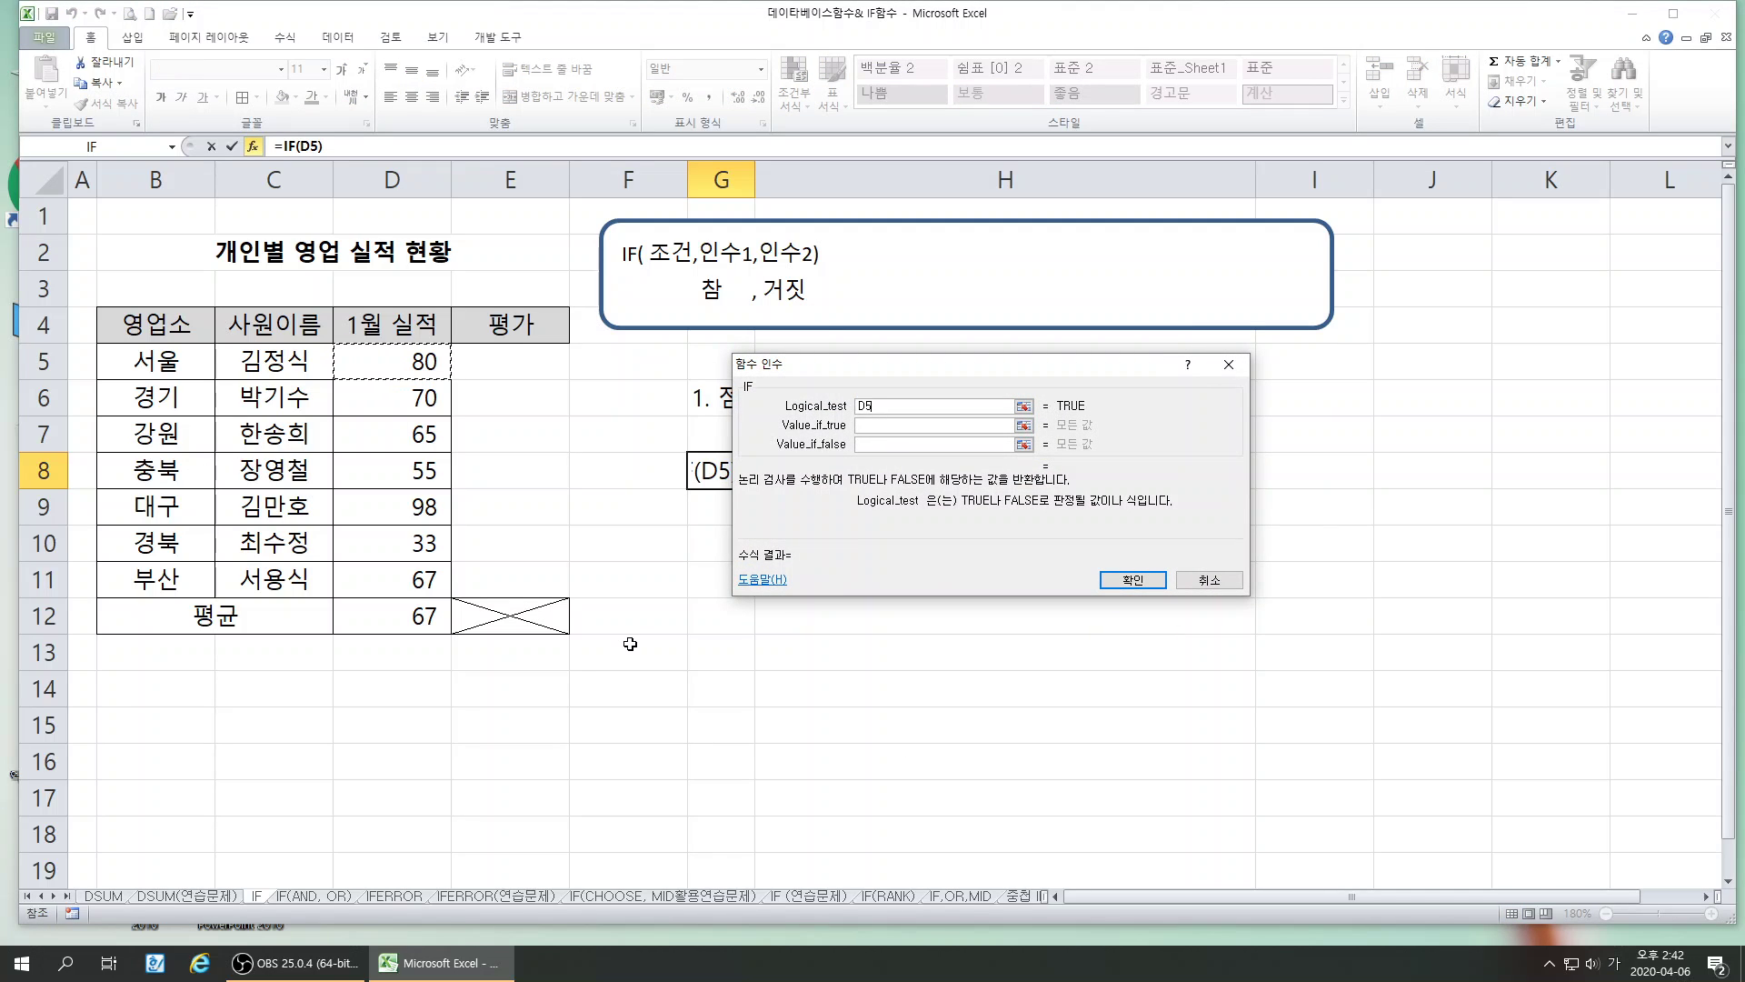
text(>=)
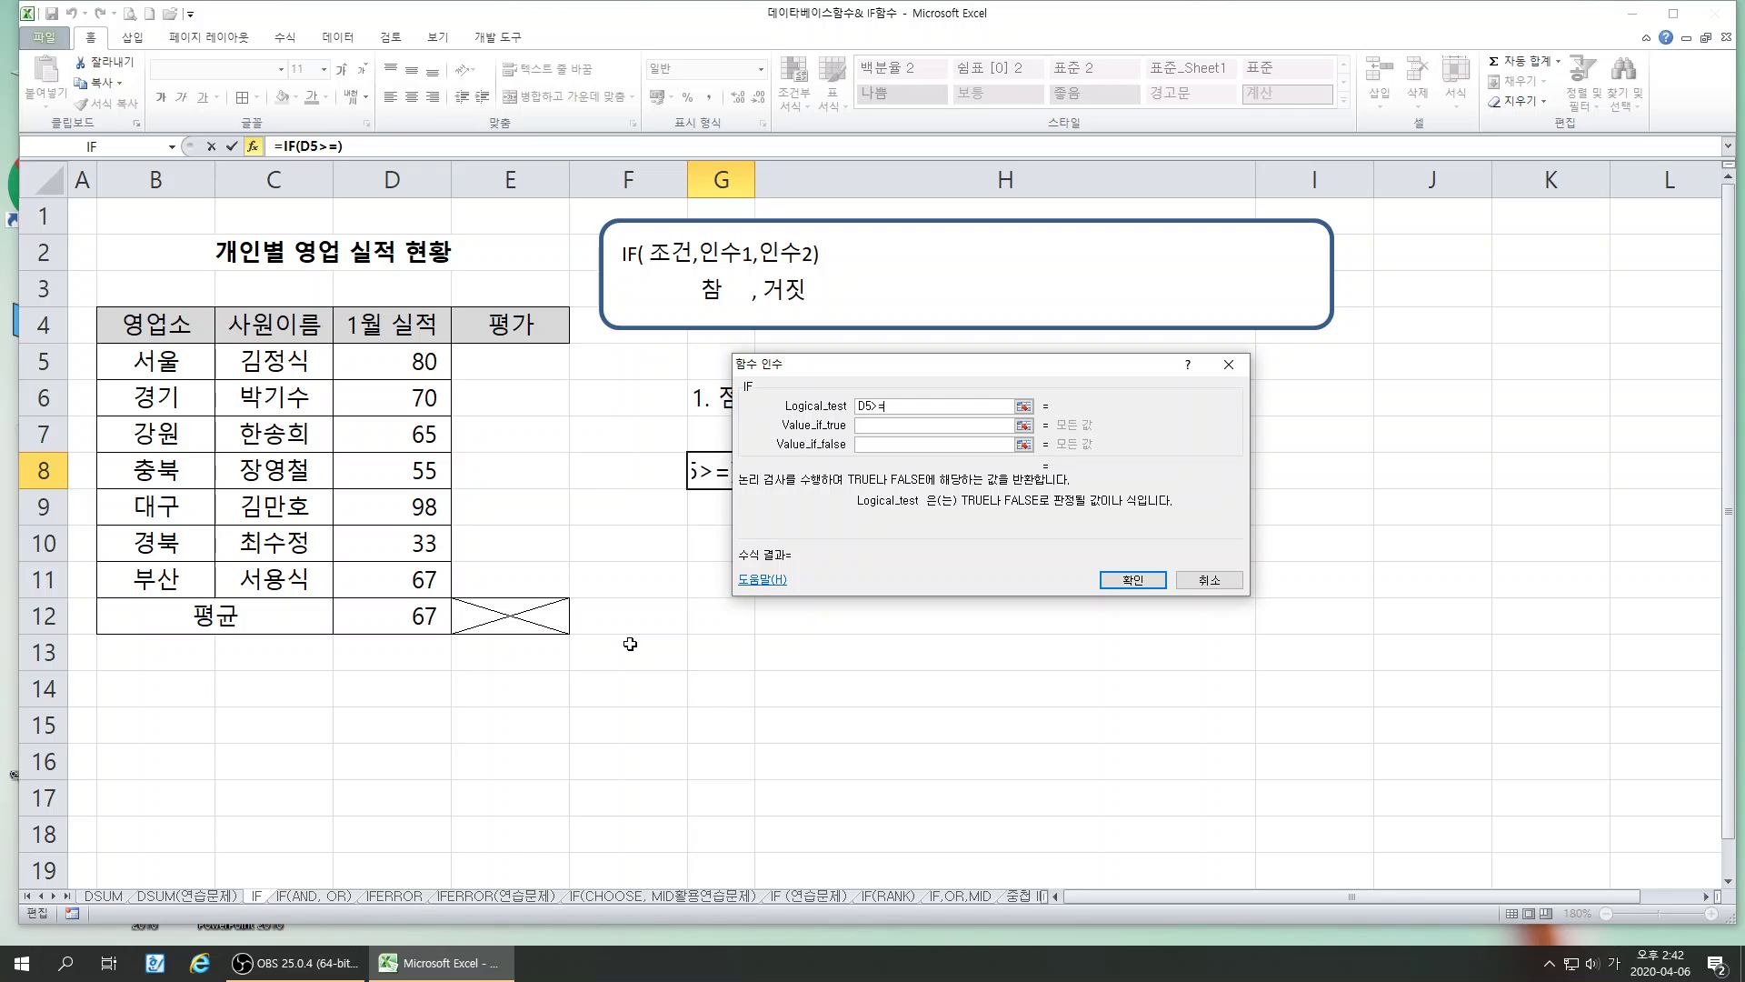
click(435, 618)
key(F4)
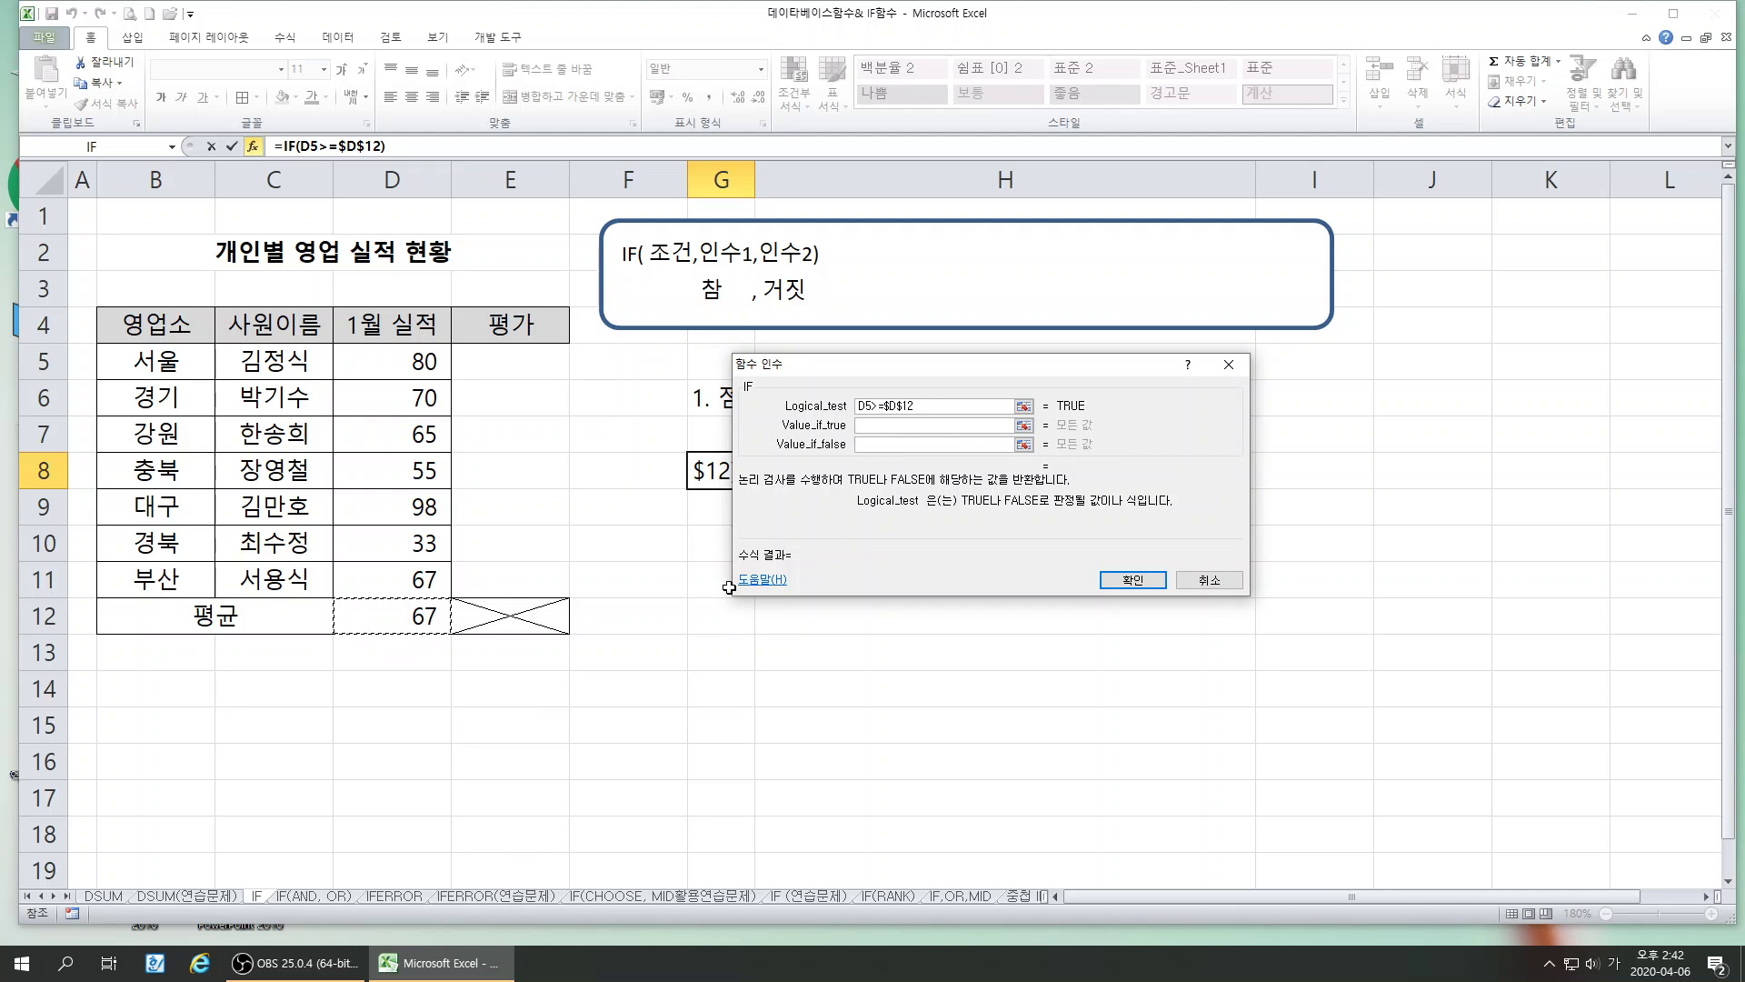
drag(973, 371, 1004, 484)
click(1242, 692)
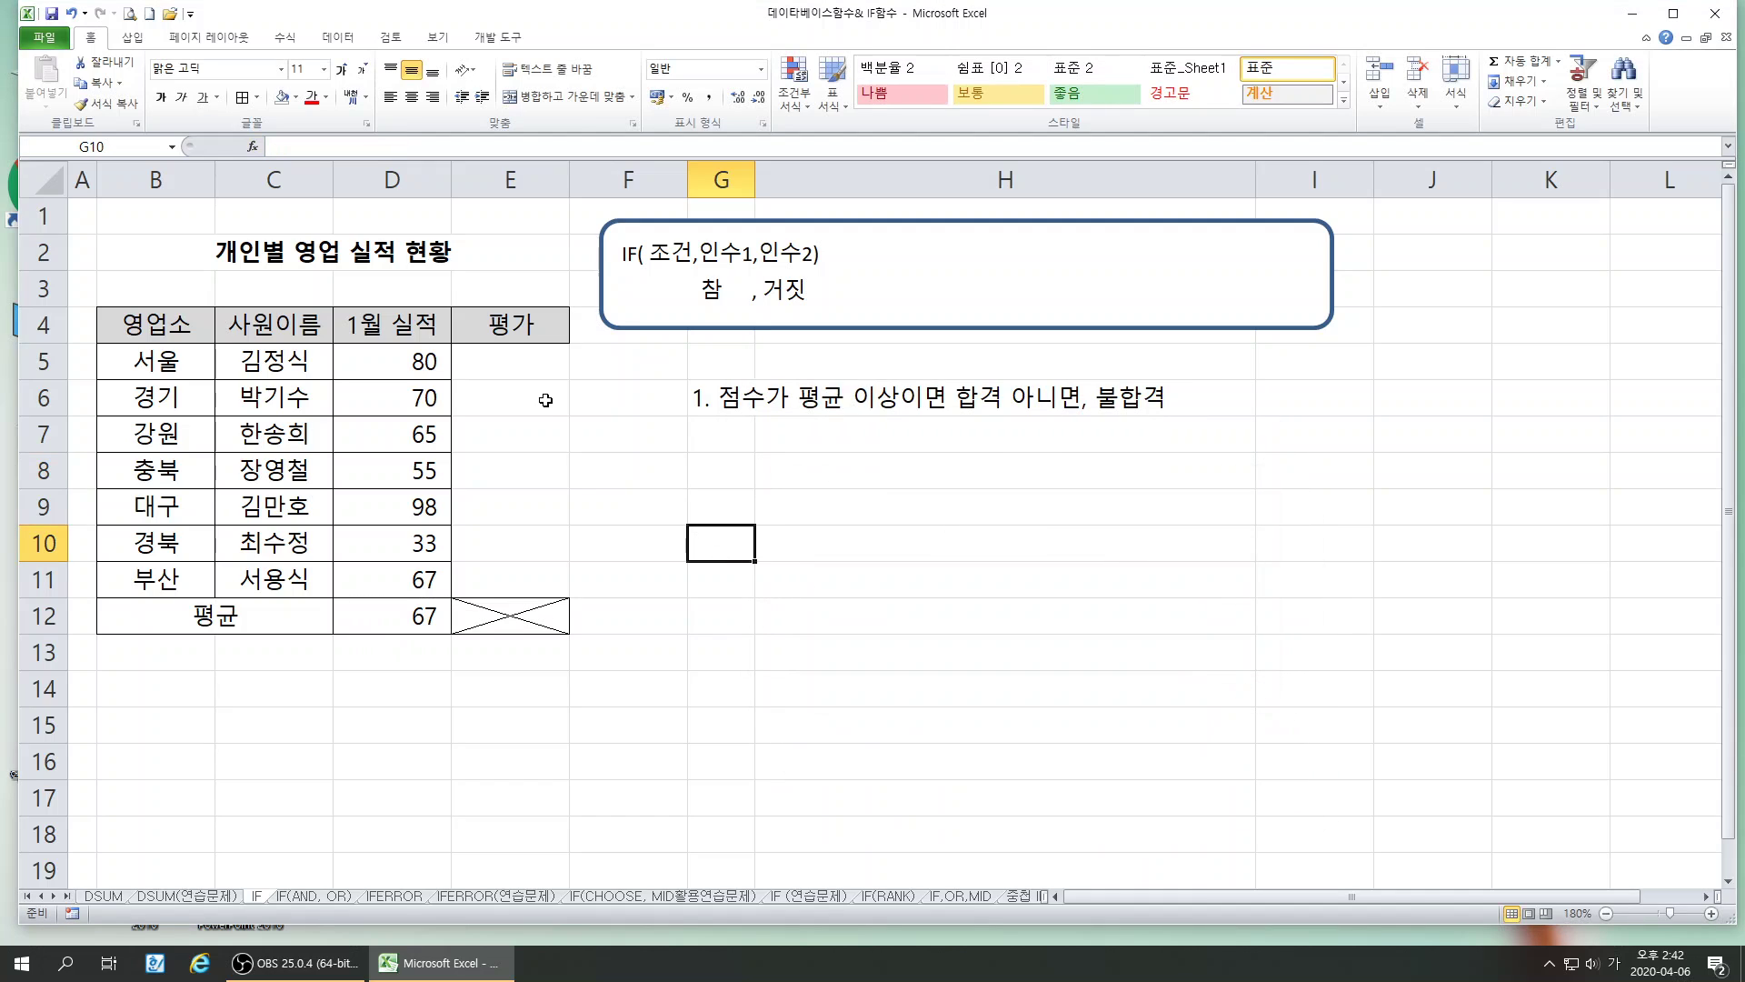
- Start an IF function in E5 with the logical test D5>=$D$12, keeping the average cell as an absolute reference
click(505, 363)
click(253, 146)
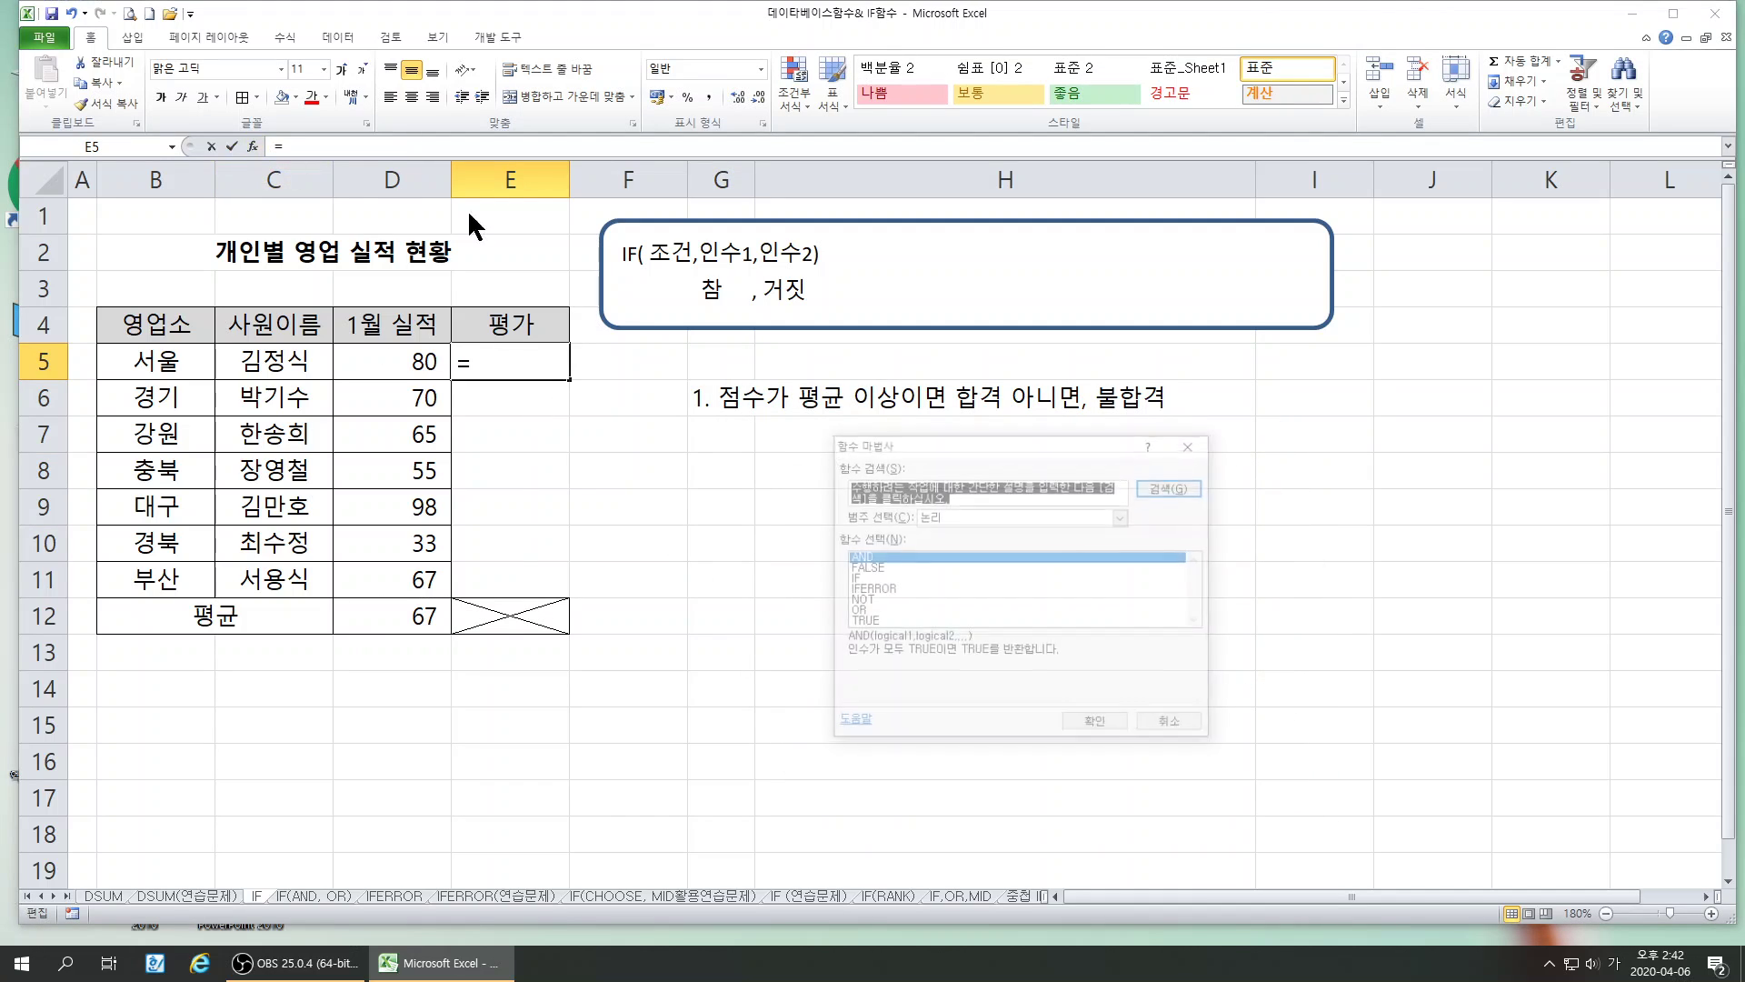
click(864, 578)
click(1097, 724)
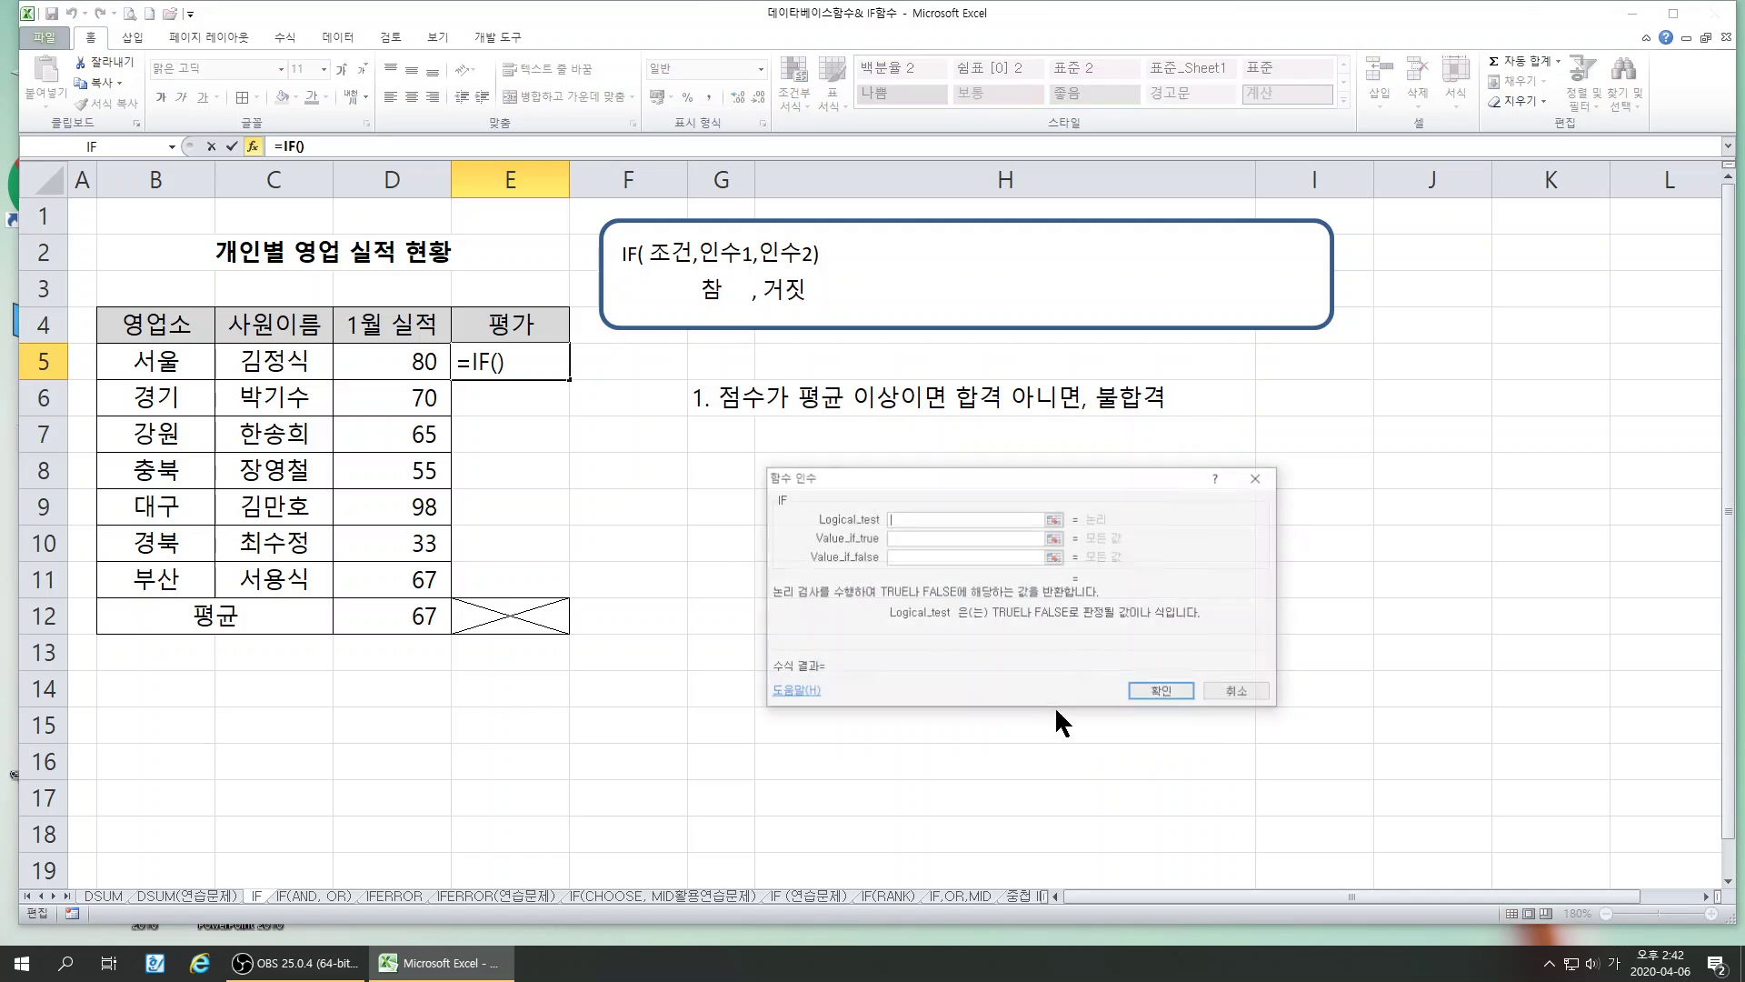
click(418, 360)
text(>=)
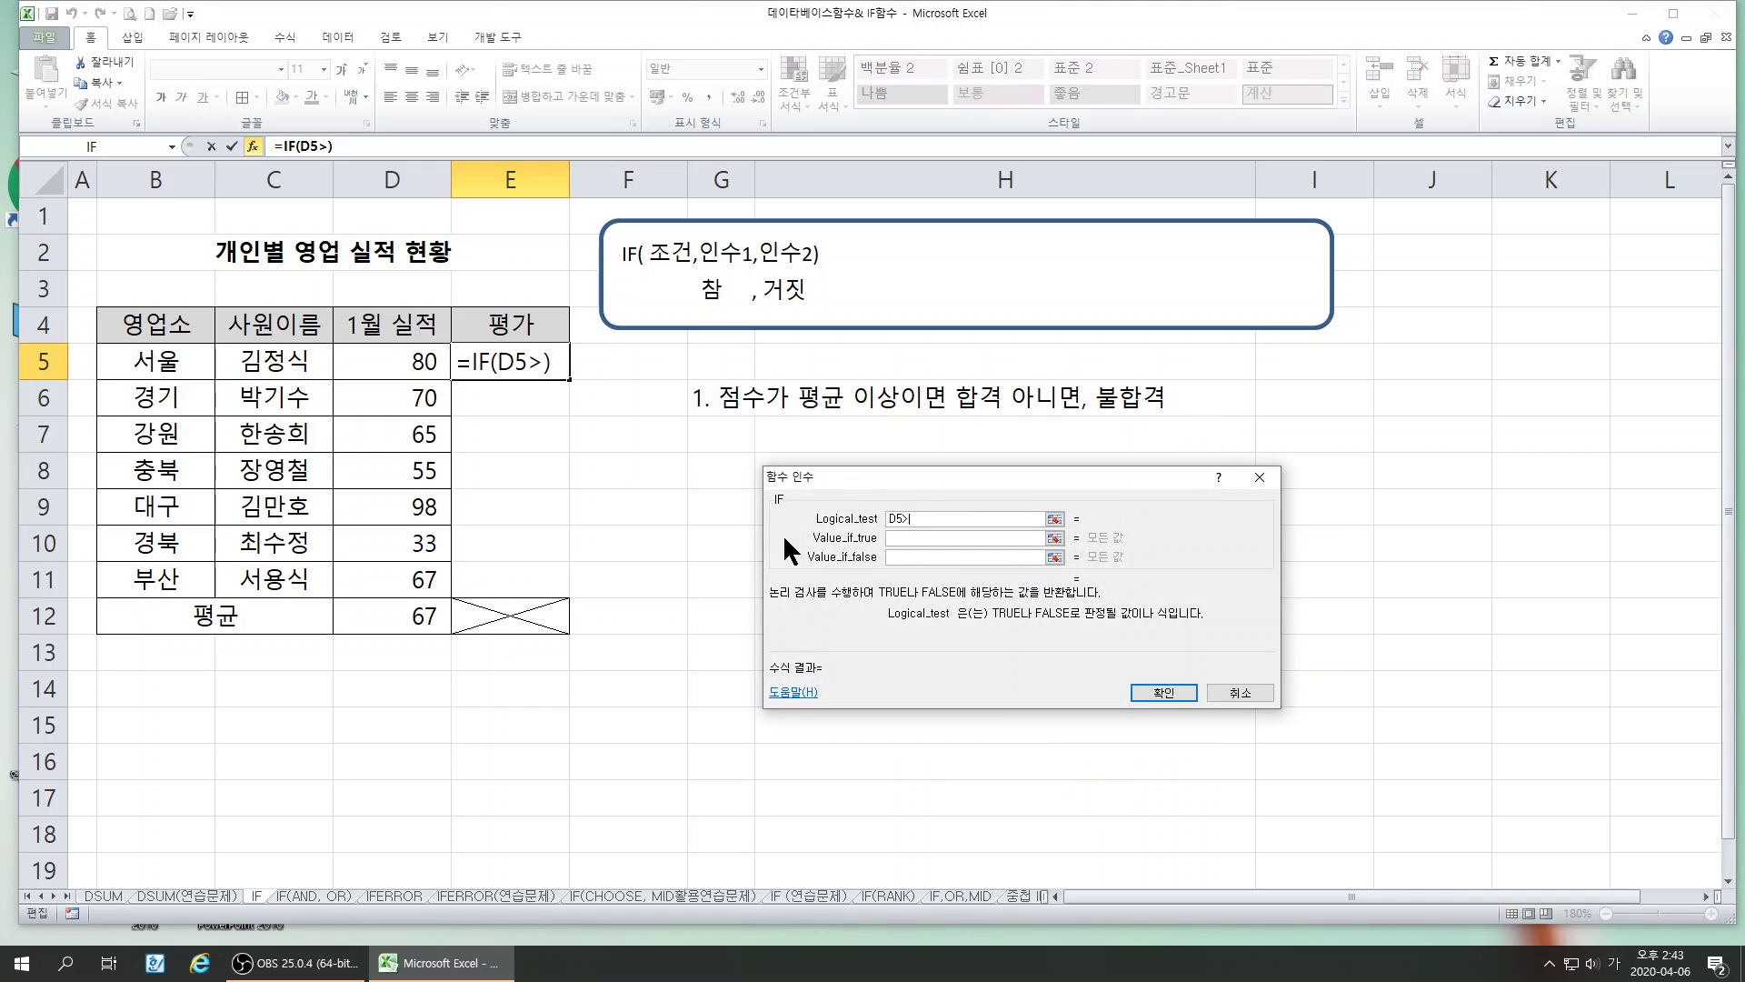
click(421, 620)
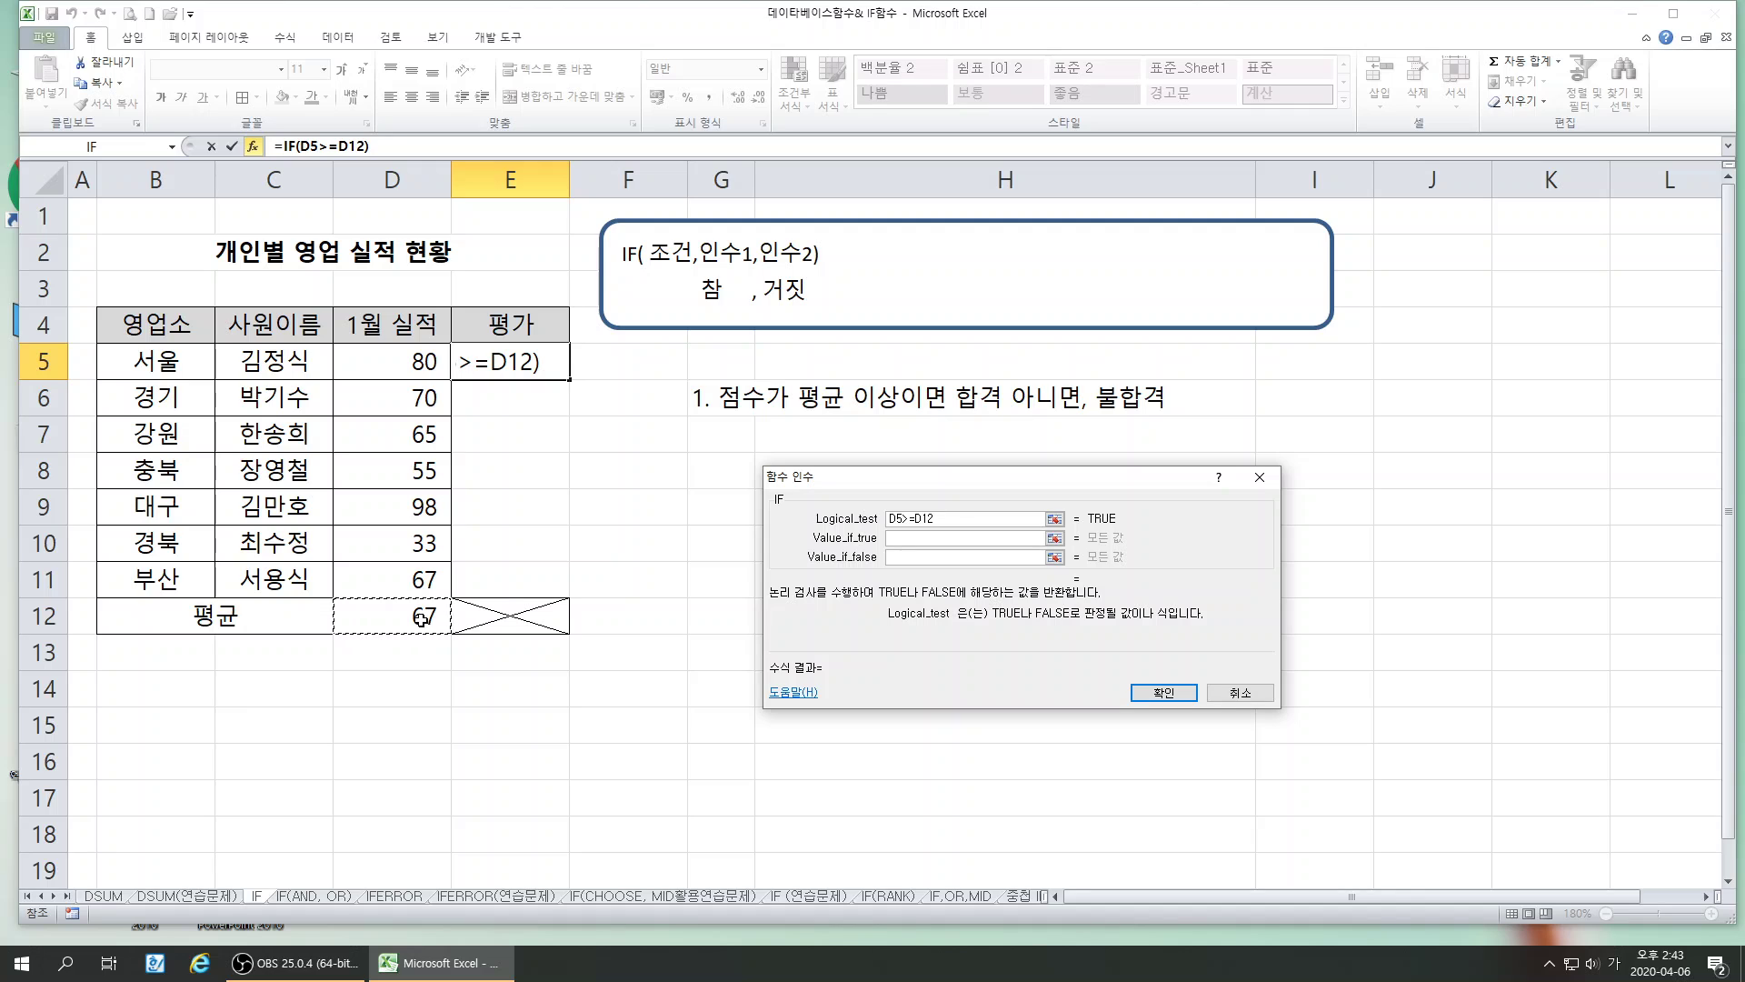
key(F4)
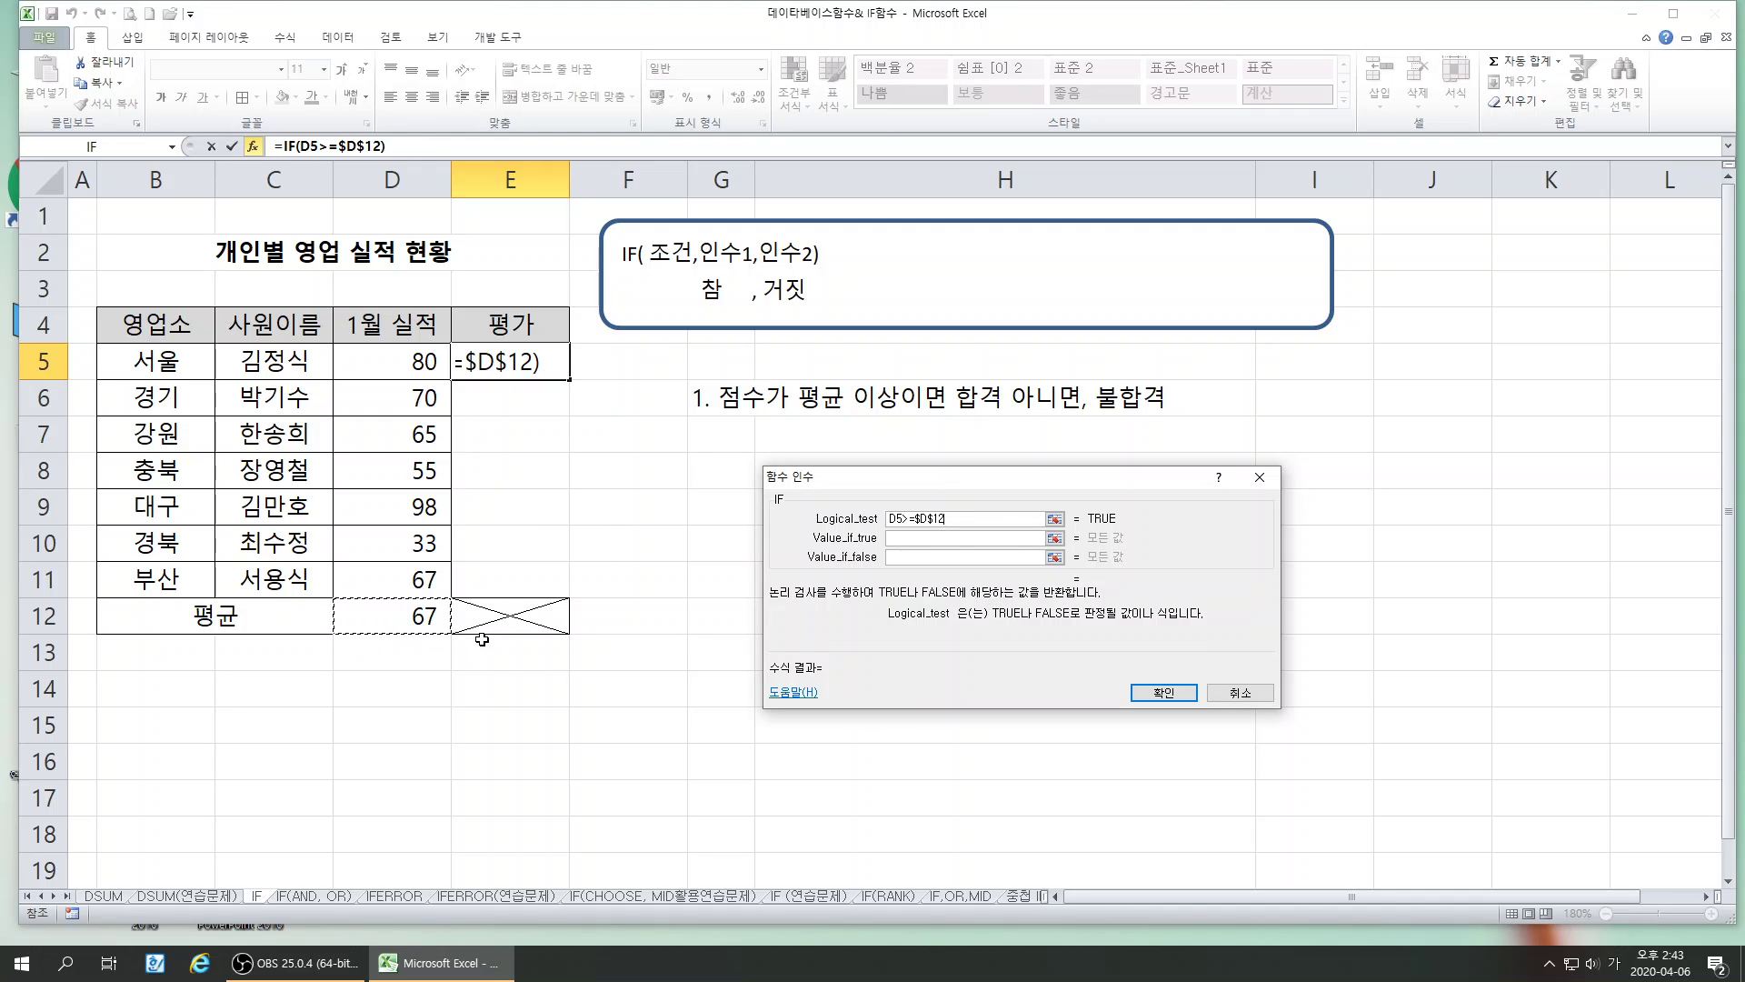
- Make the IF function return "합격" when true and "불합격" when false, and fill the formula down to E11
click(903, 537)
text(합격)
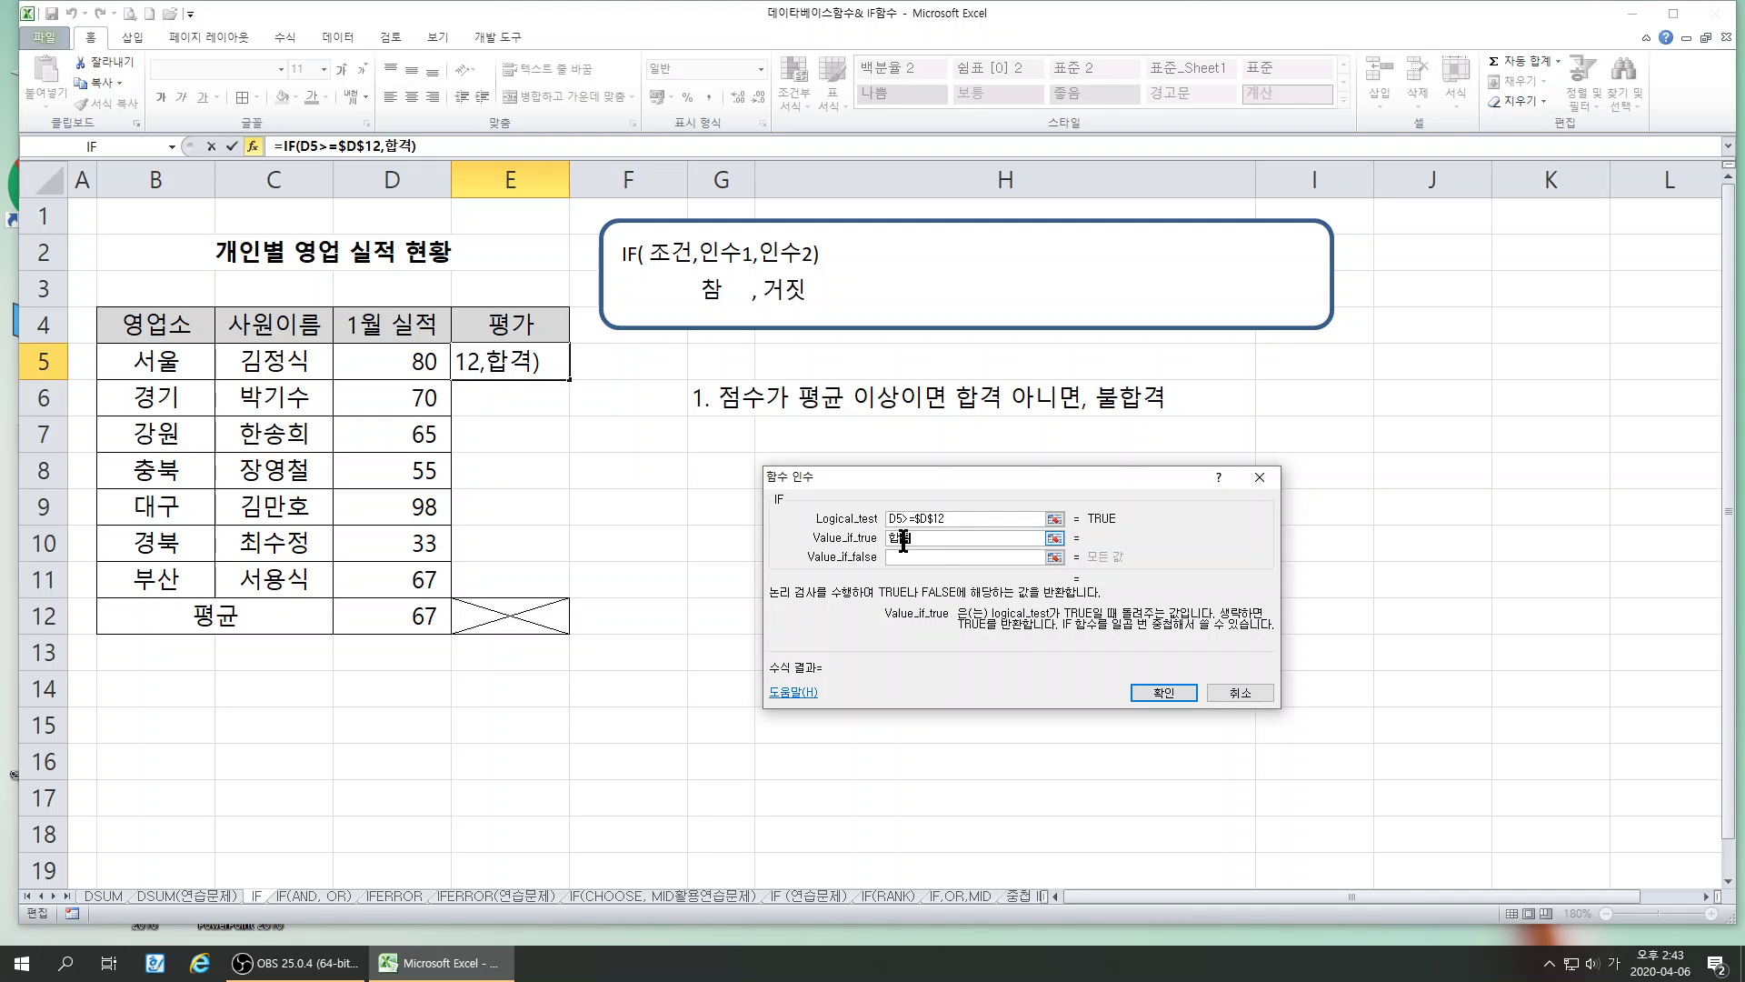
key(Tab)
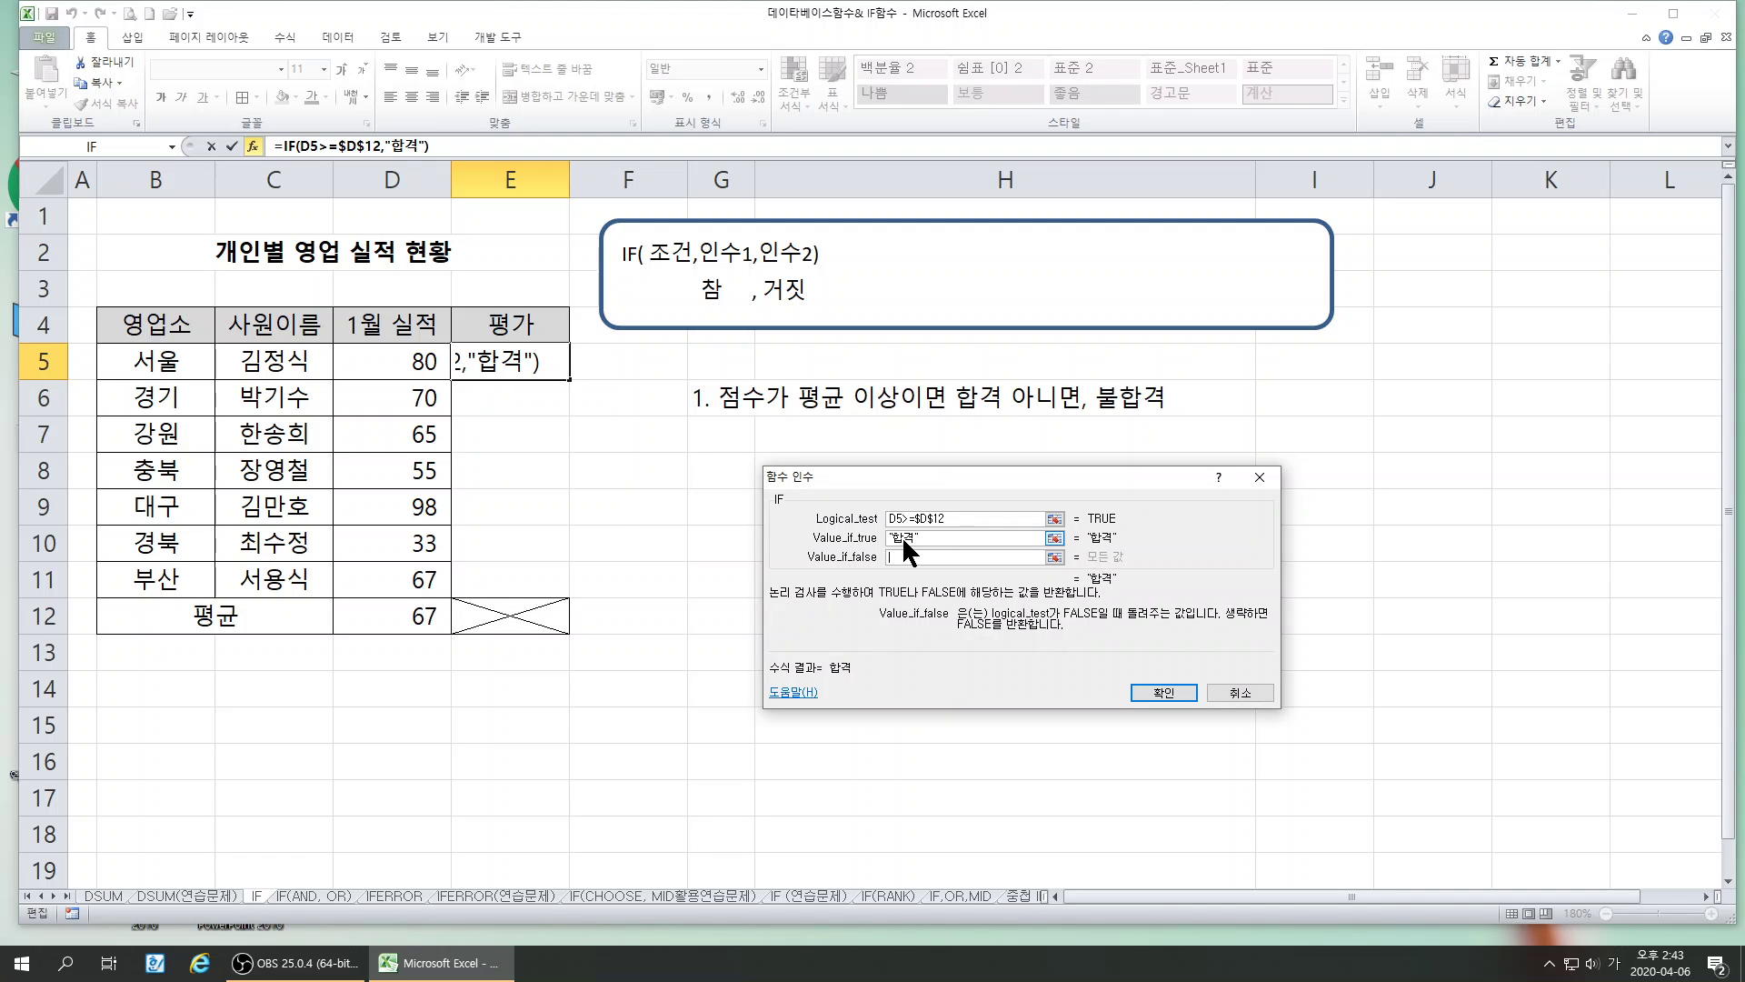
text(불합격)
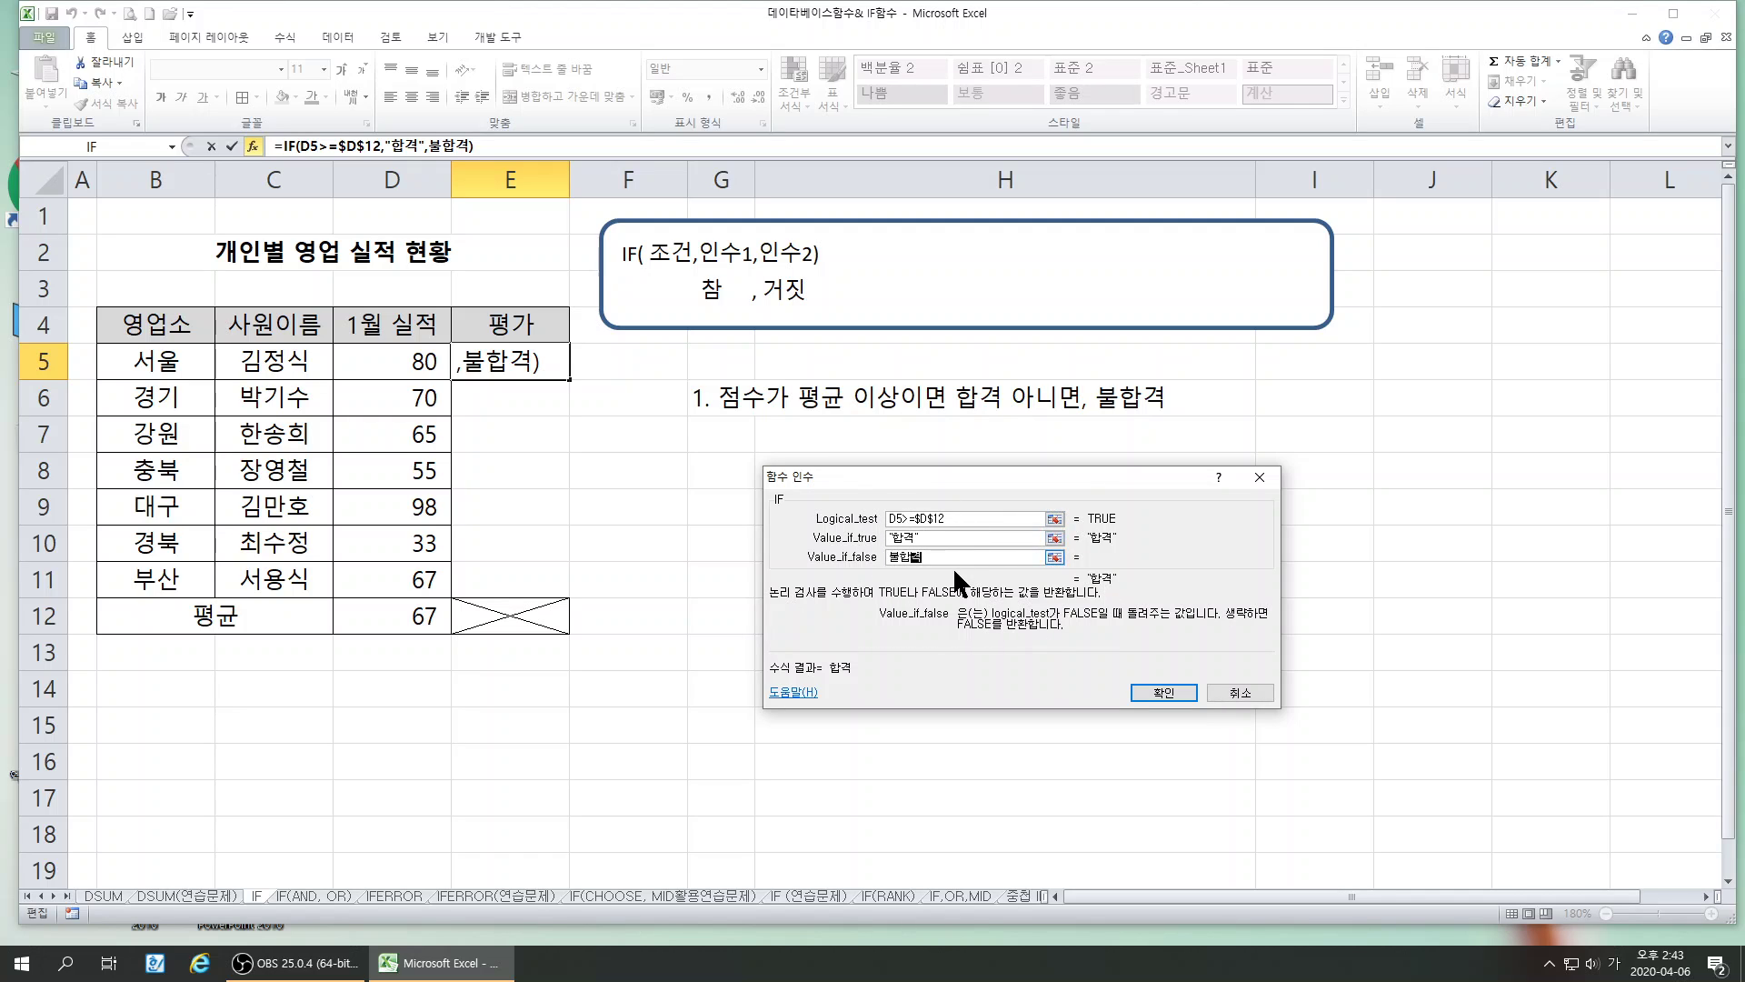
click(1160, 691)
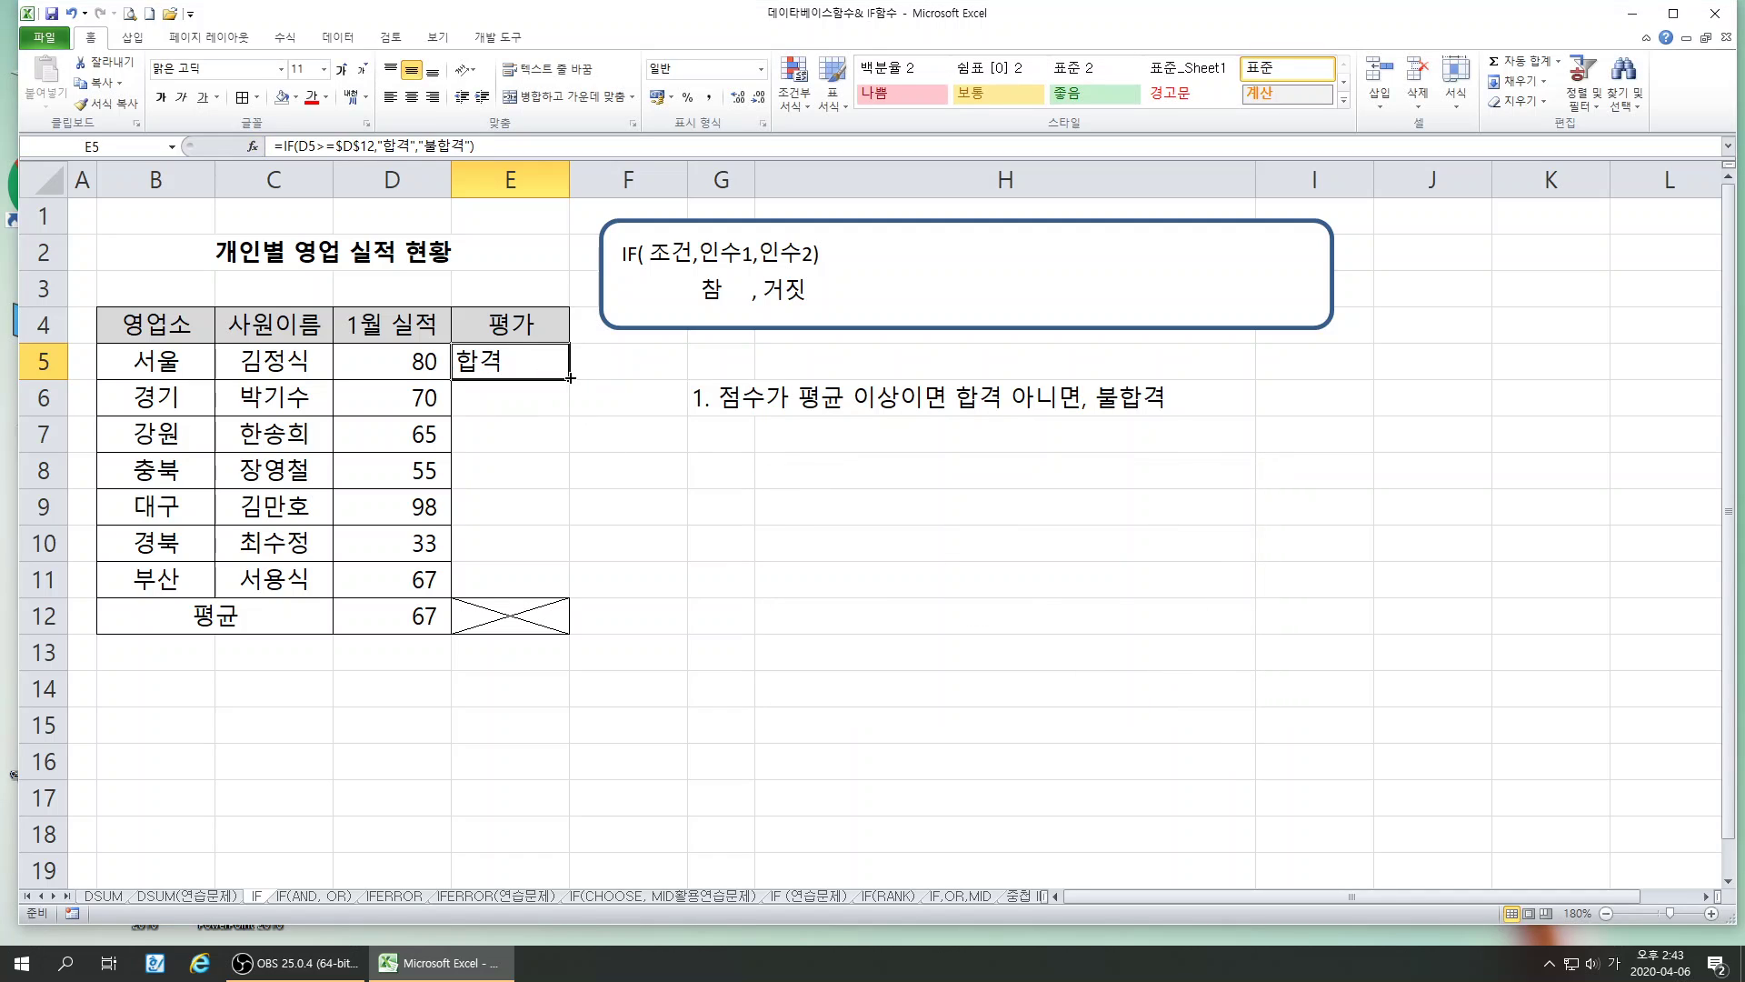
drag(569, 380, 569, 595)
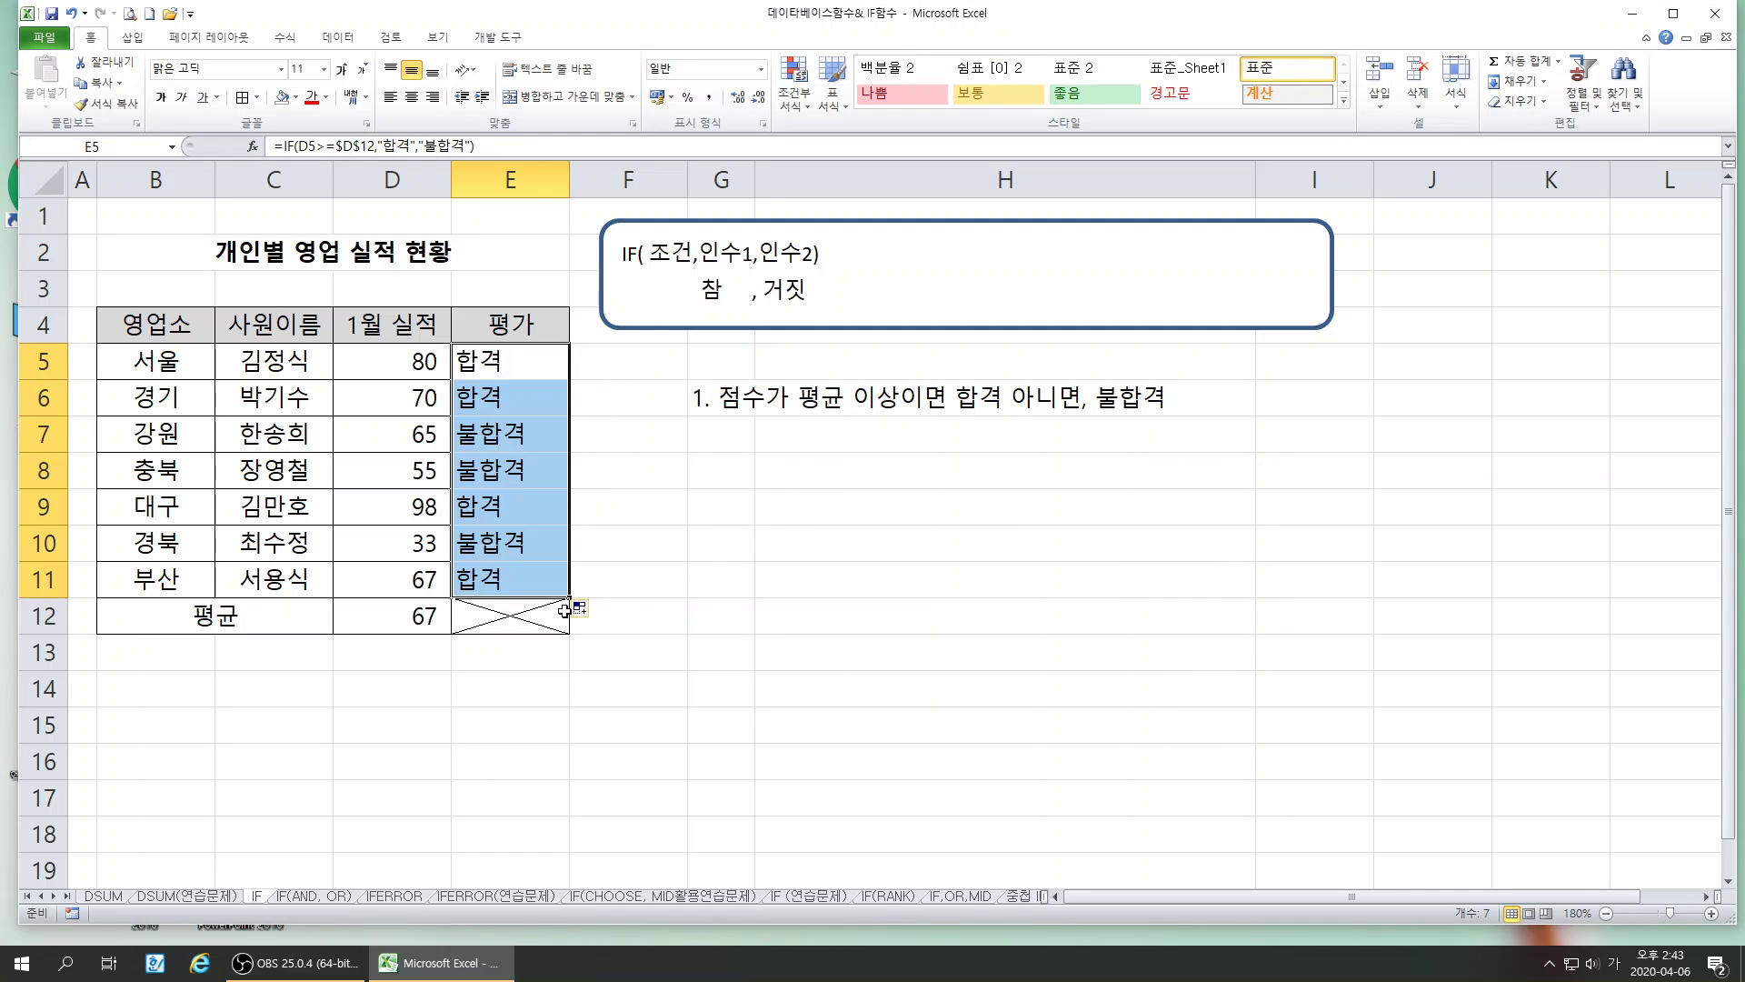
- Compare the average in D12 with the 평가 results and formulas in E10, E8 and E7
click(428, 603)
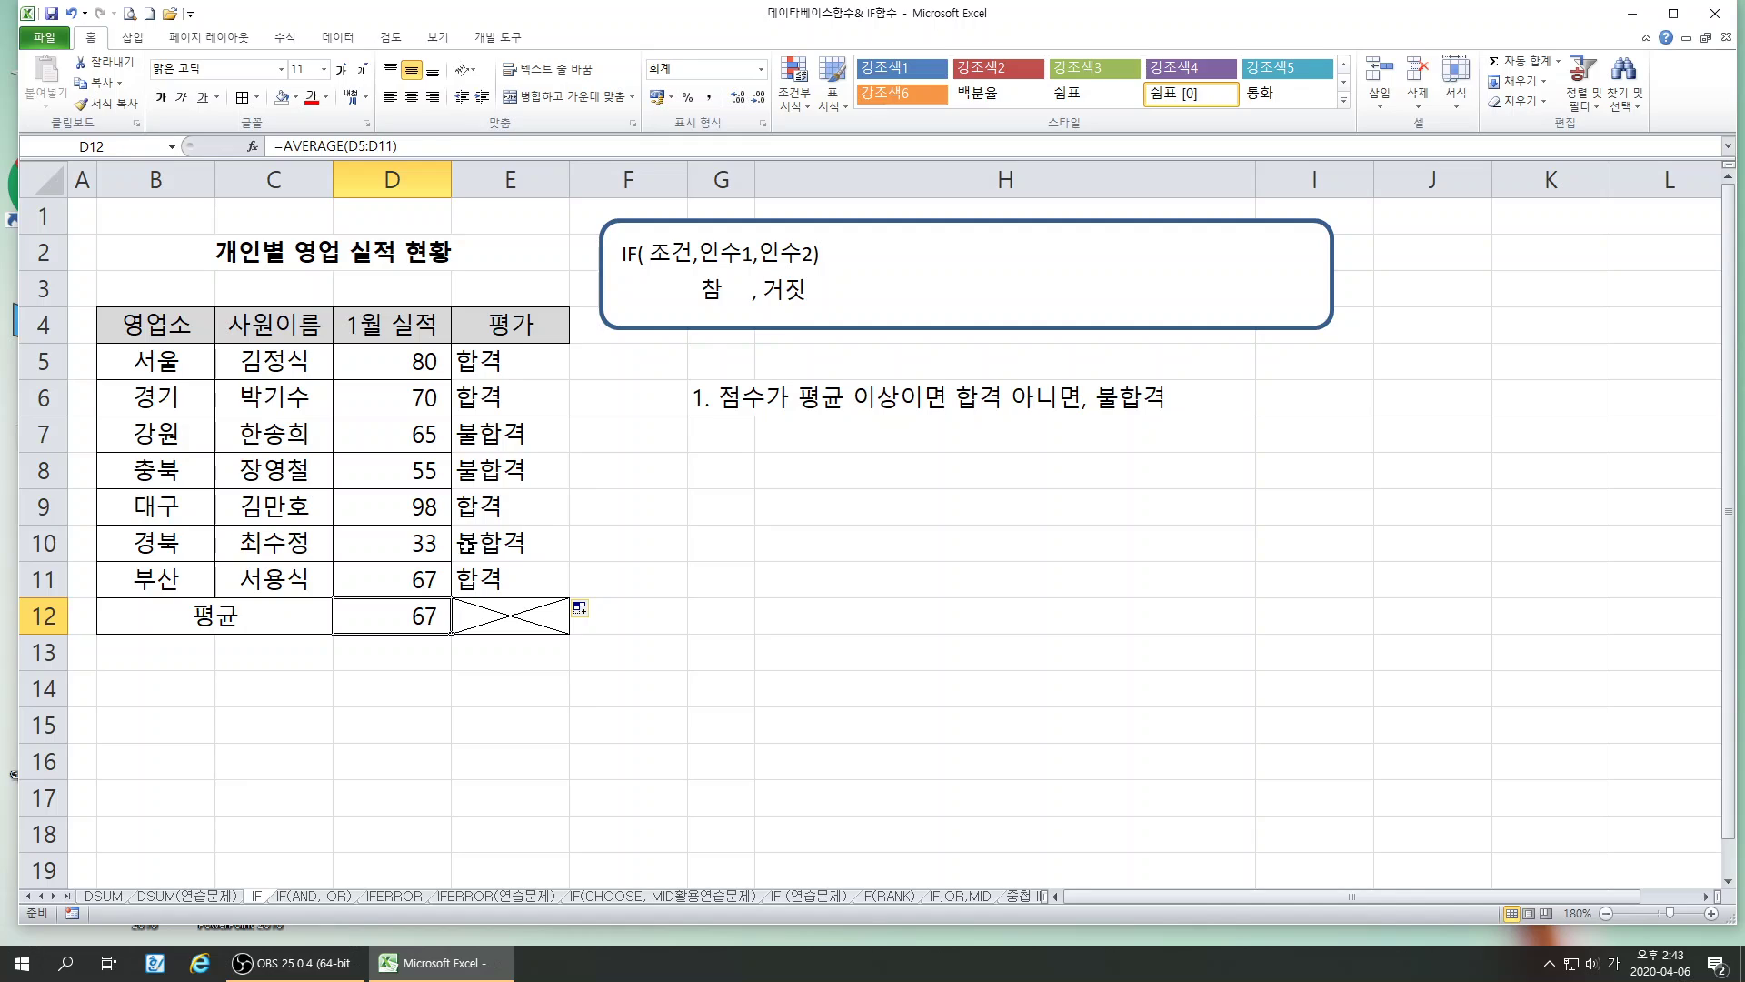
click(466, 548)
click(479, 471)
key(Up)
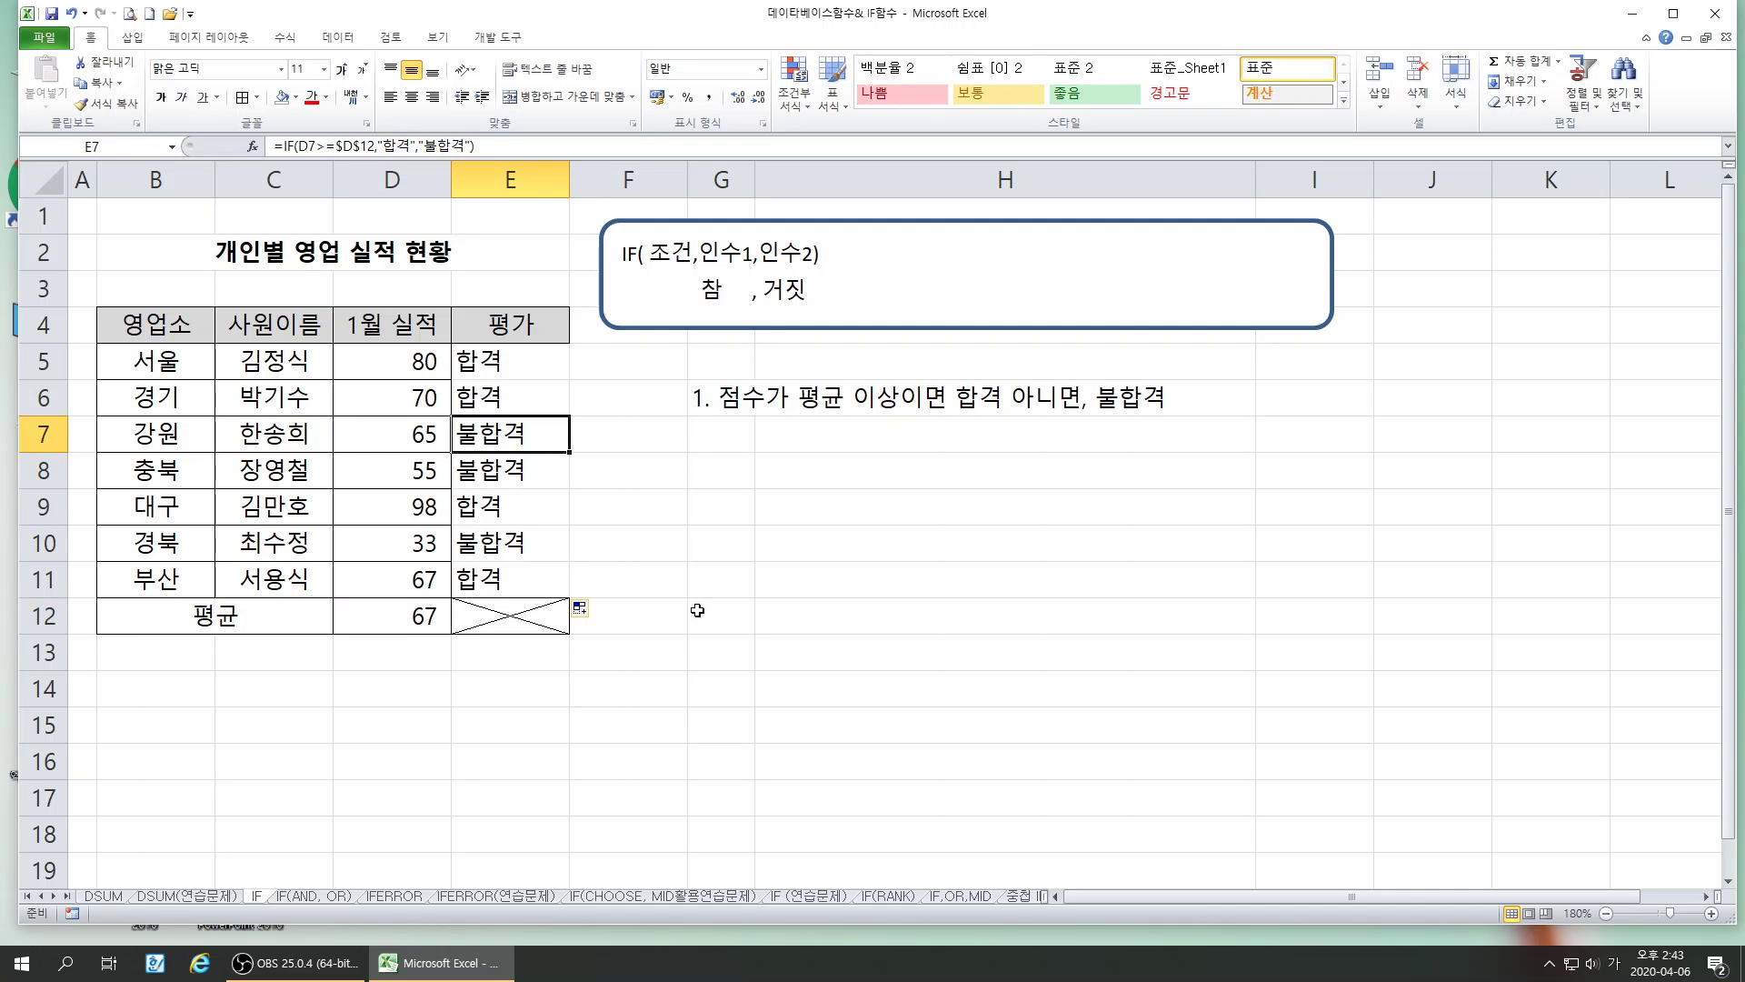
click(725, 696)
click(763, 503)
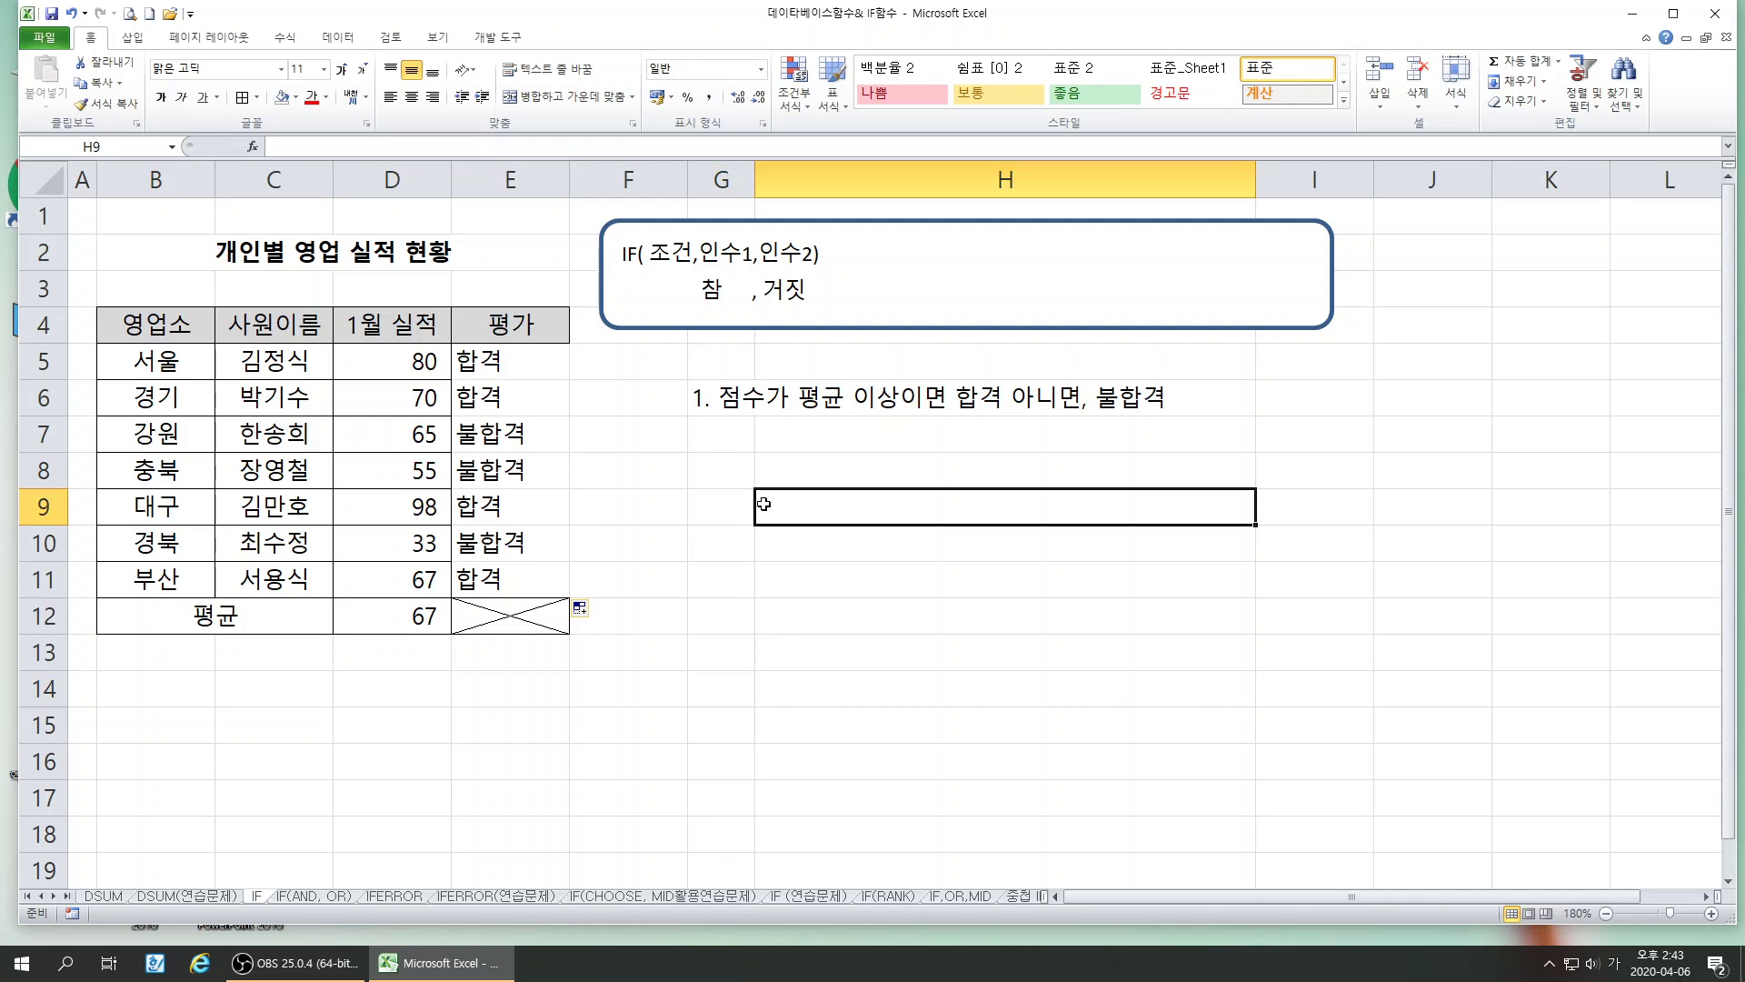
click(721, 446)
click(719, 478)
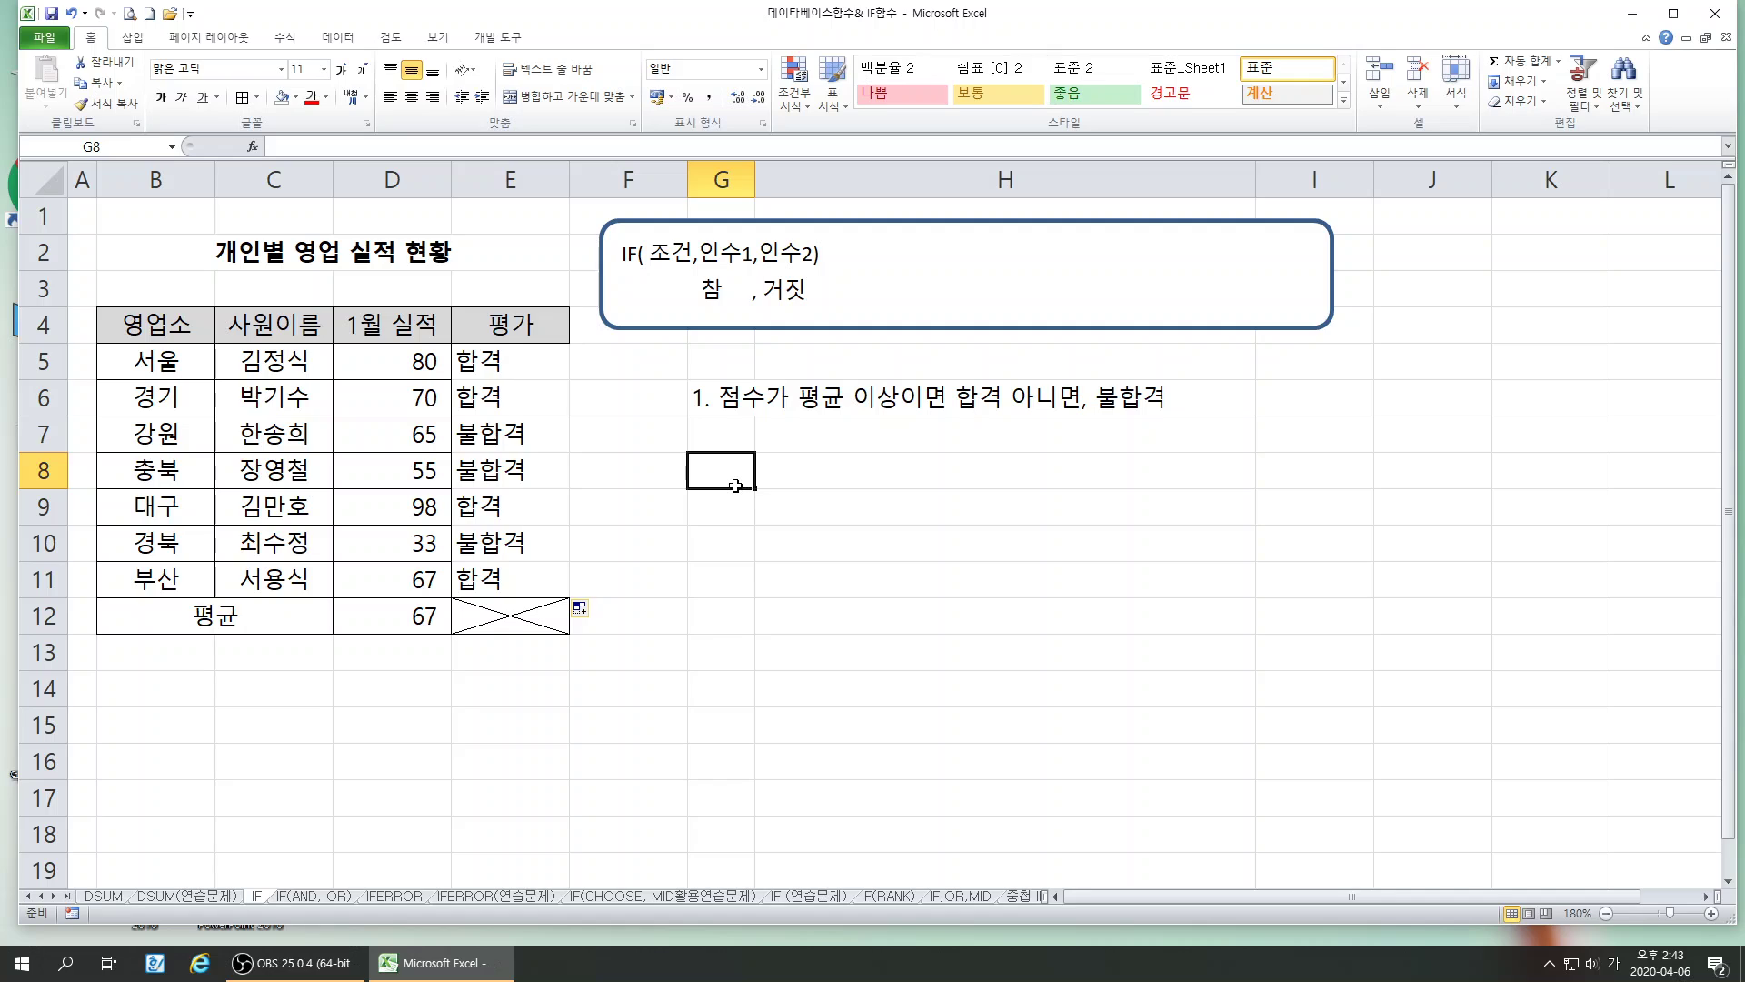
click(725, 516)
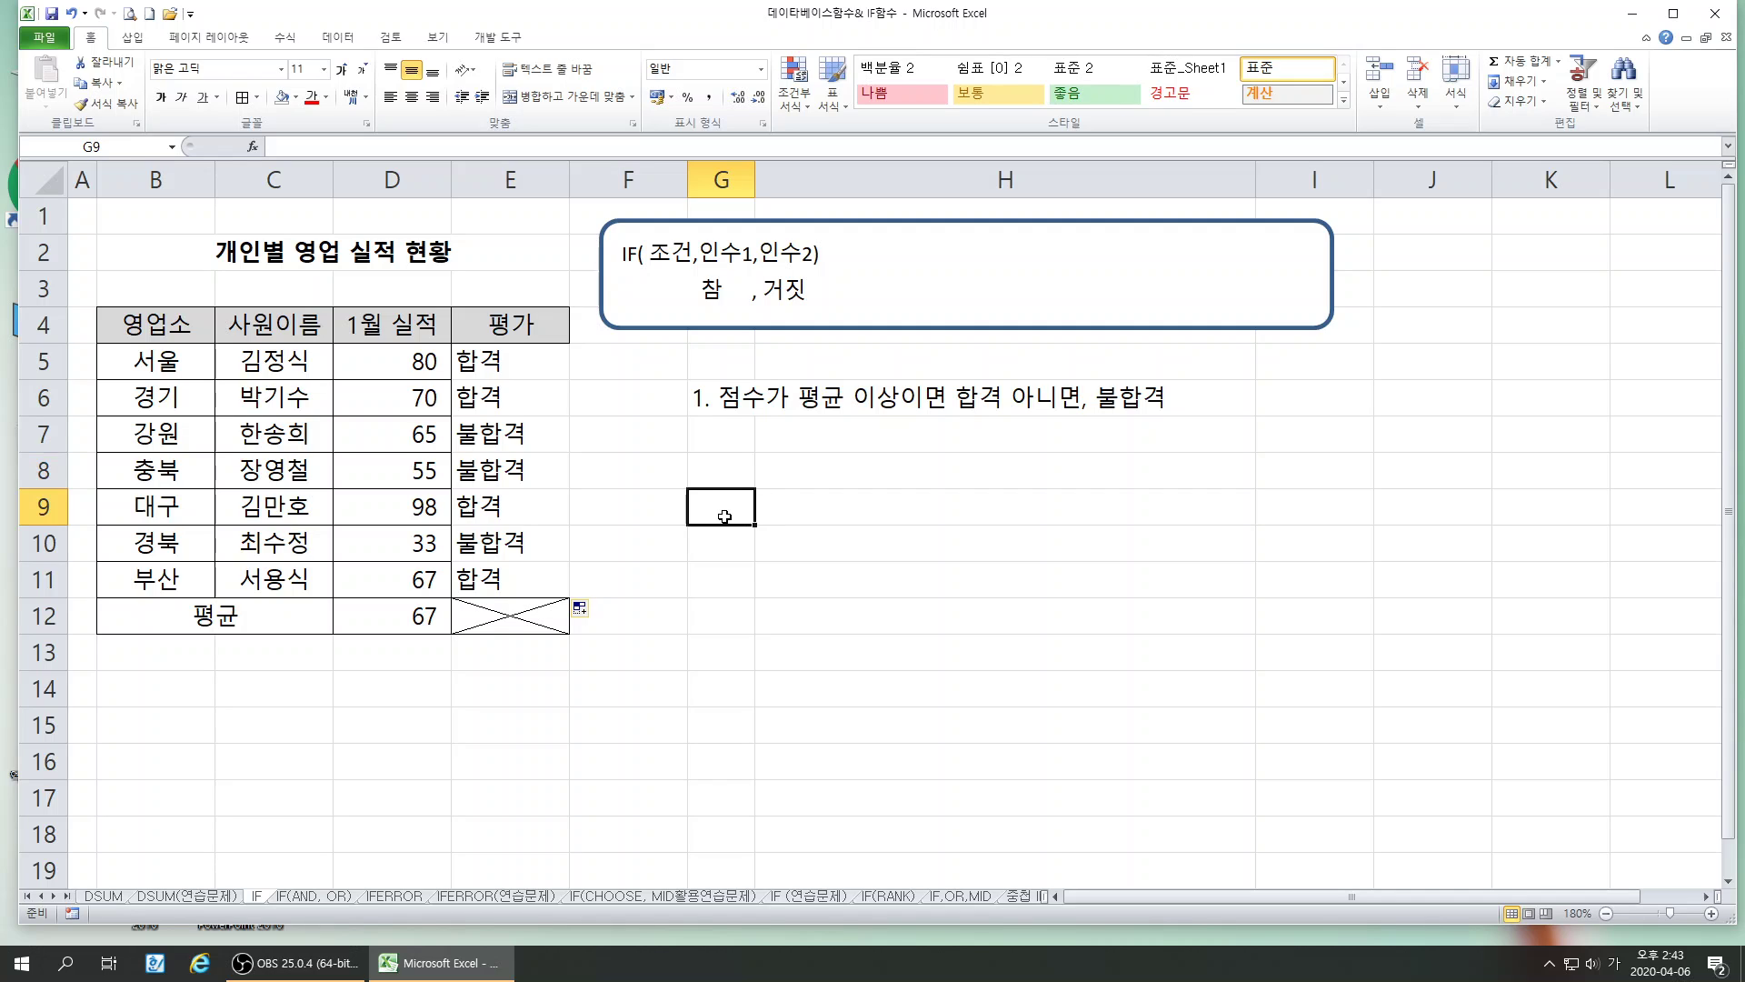